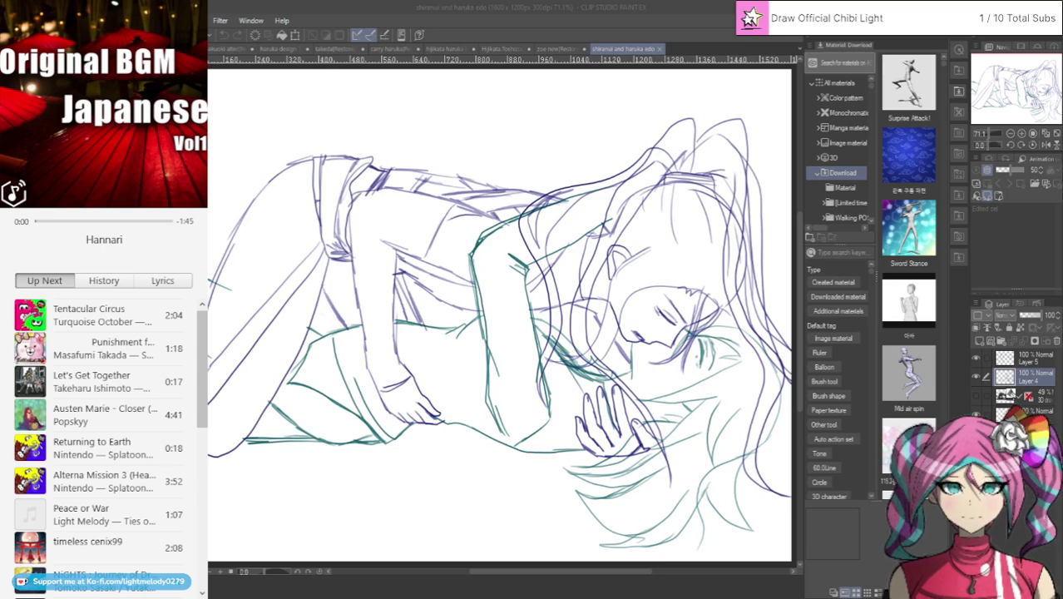
Start the background music playing and collapse the Material palette to widen the canvas area.
mouse_move(89, 230)
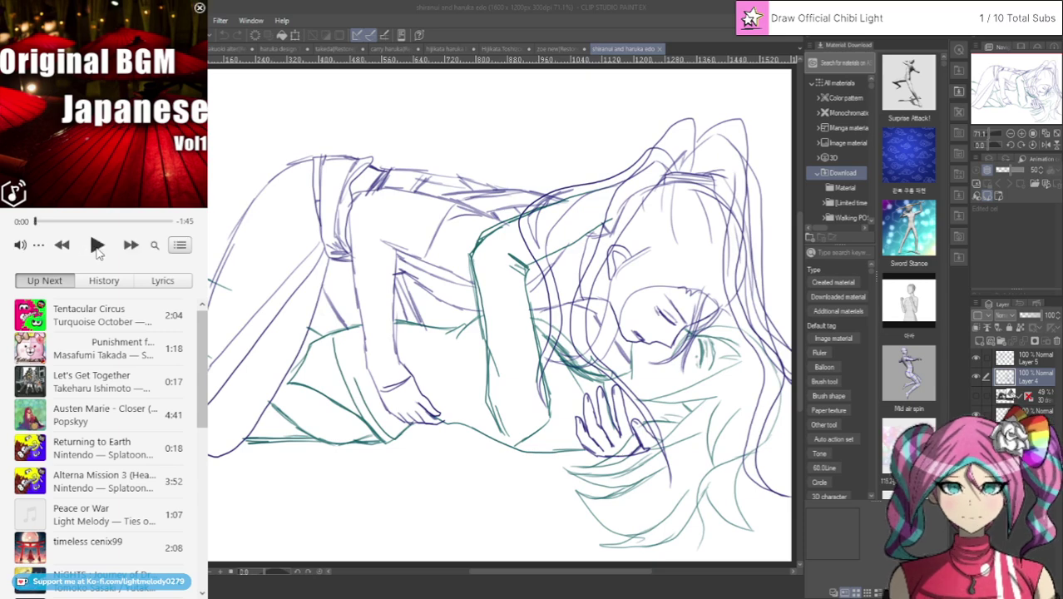
click(97, 246)
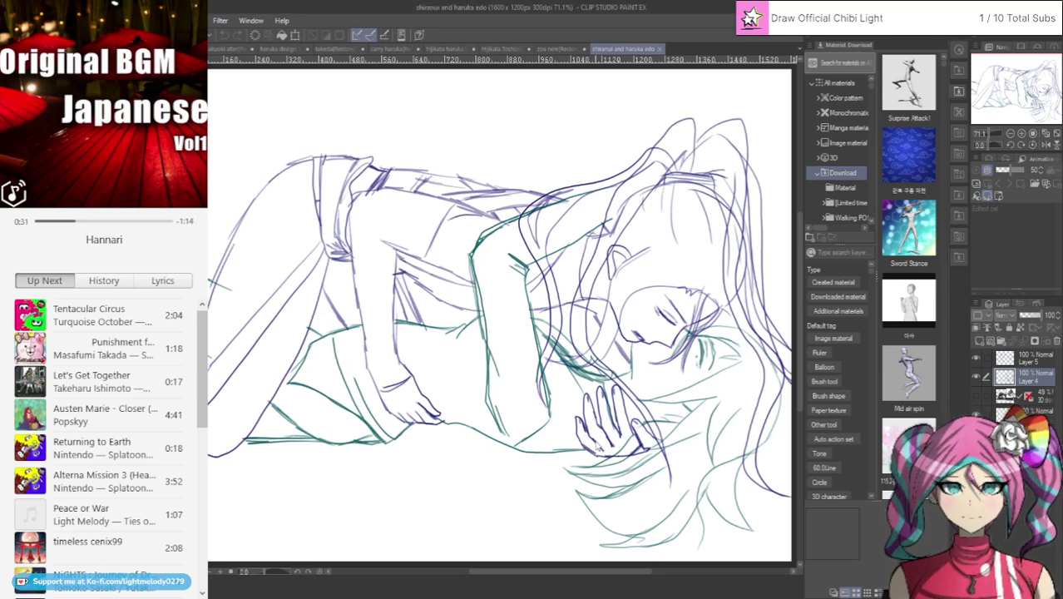
click(954, 39)
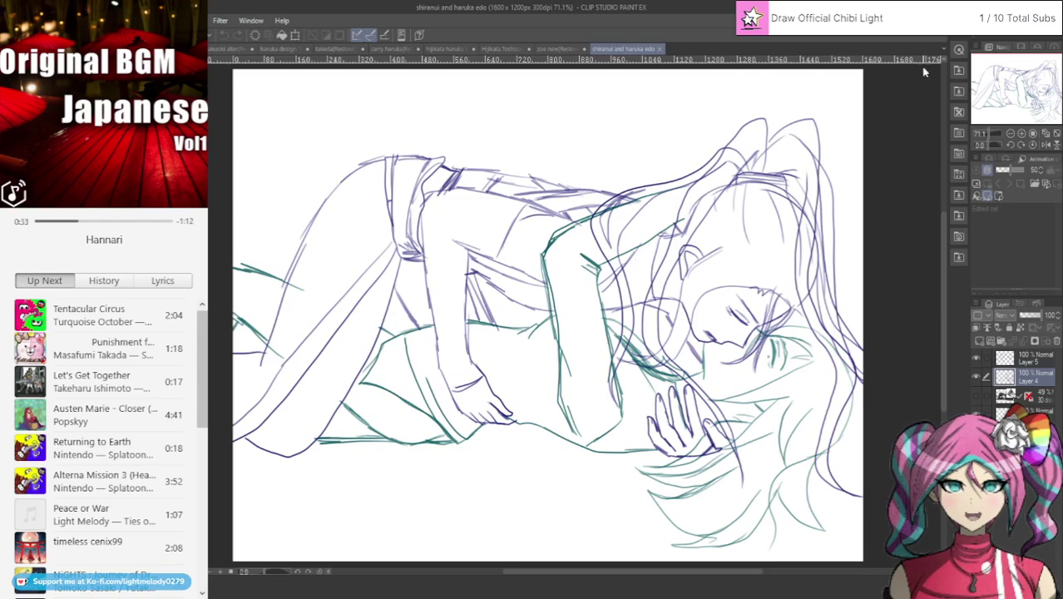
Lower the opacity of both sketch layers, Layer 4 and Layer 5, to 51%.
scroll(721, 308, down, 1)
scroll(721, 307, up, 1)
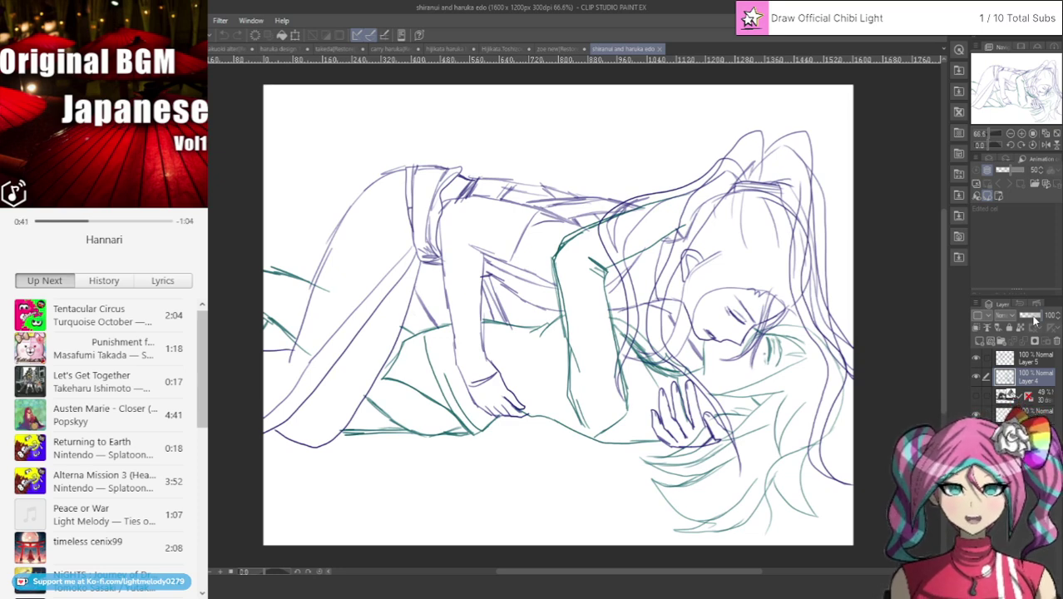
click(1033, 319)
click(1041, 363)
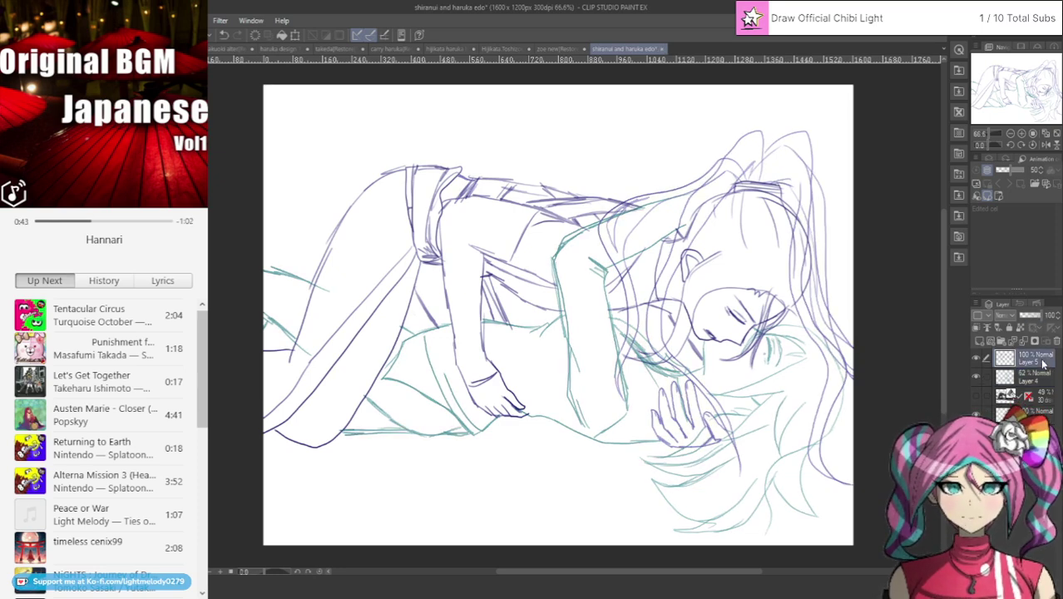
click(1030, 320)
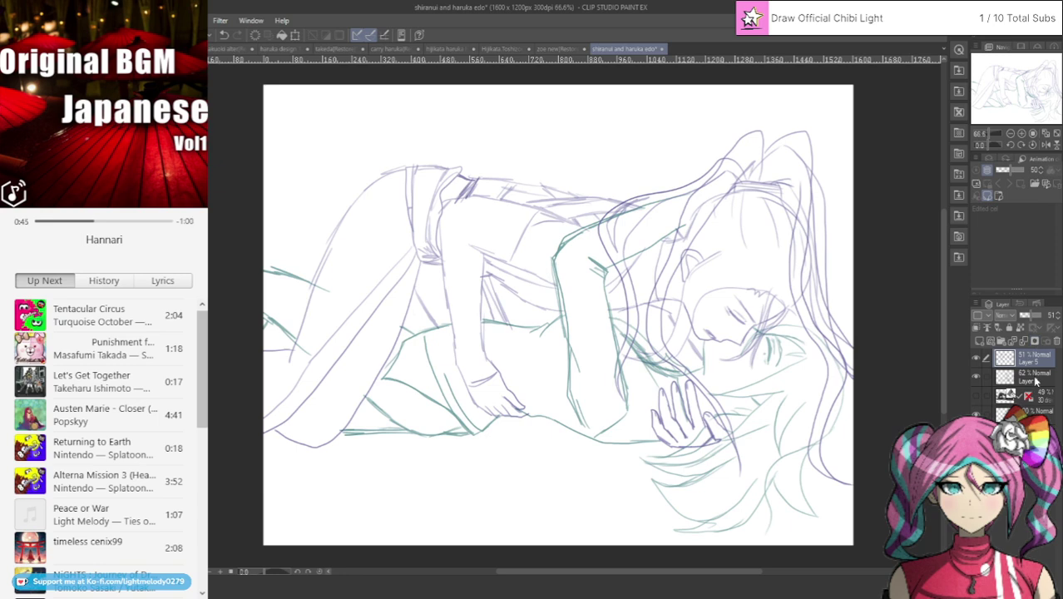
click(1035, 381)
click(1029, 317)
drag(1029, 316, 1032, 317)
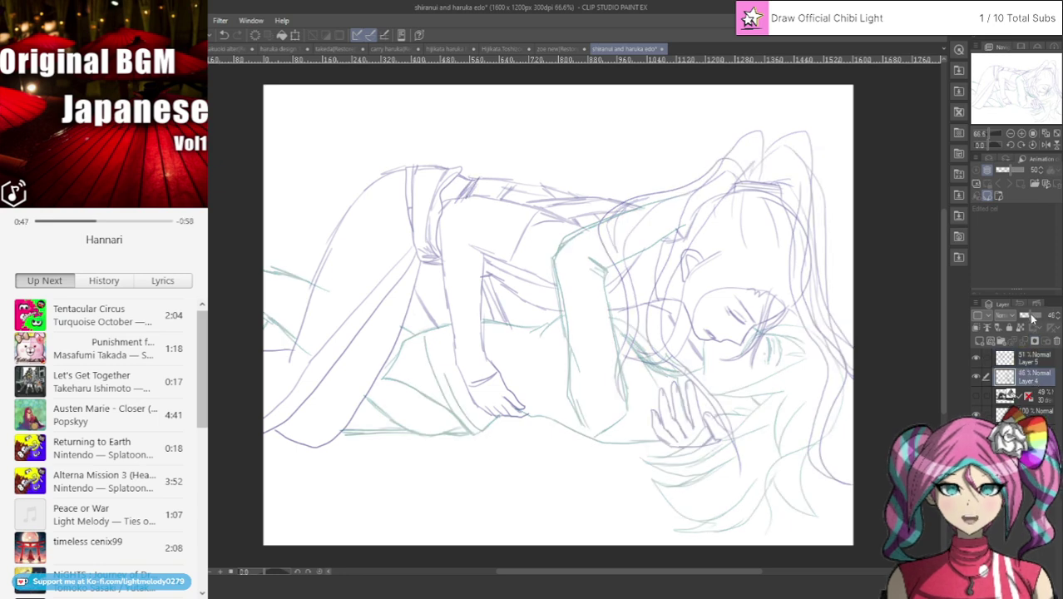
click(1030, 363)
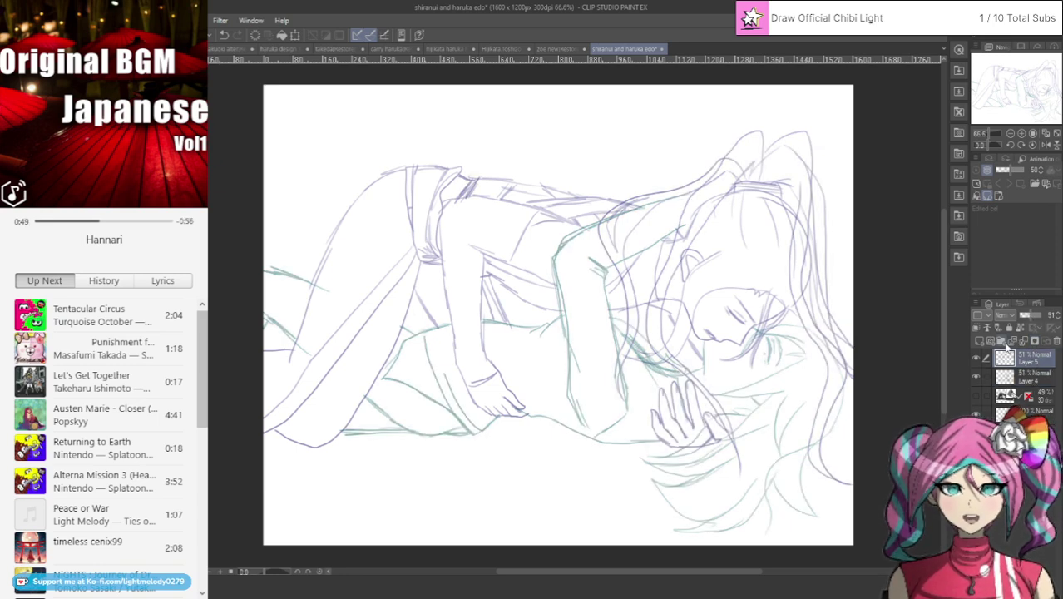
Create a new layer folder above the two sketch layers and save the illustration.
click(1001, 341)
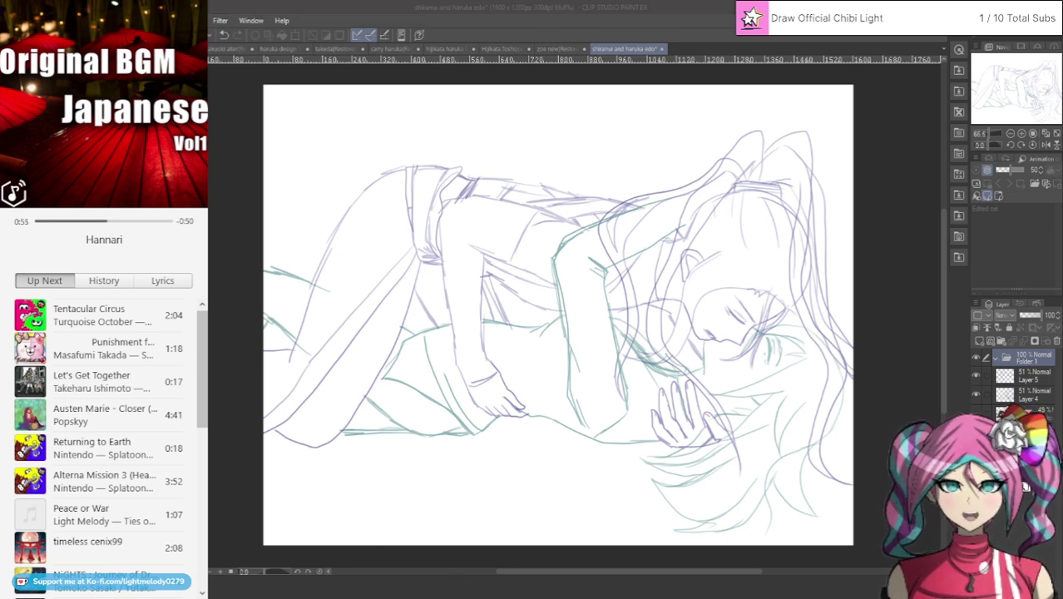
click(470, 33)
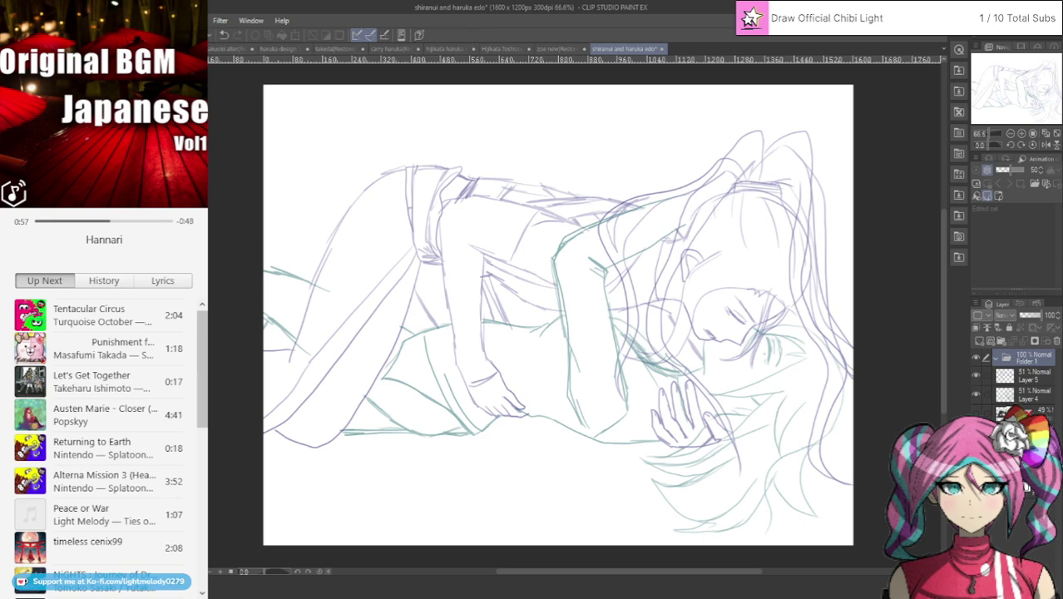
key(ctrl+s)
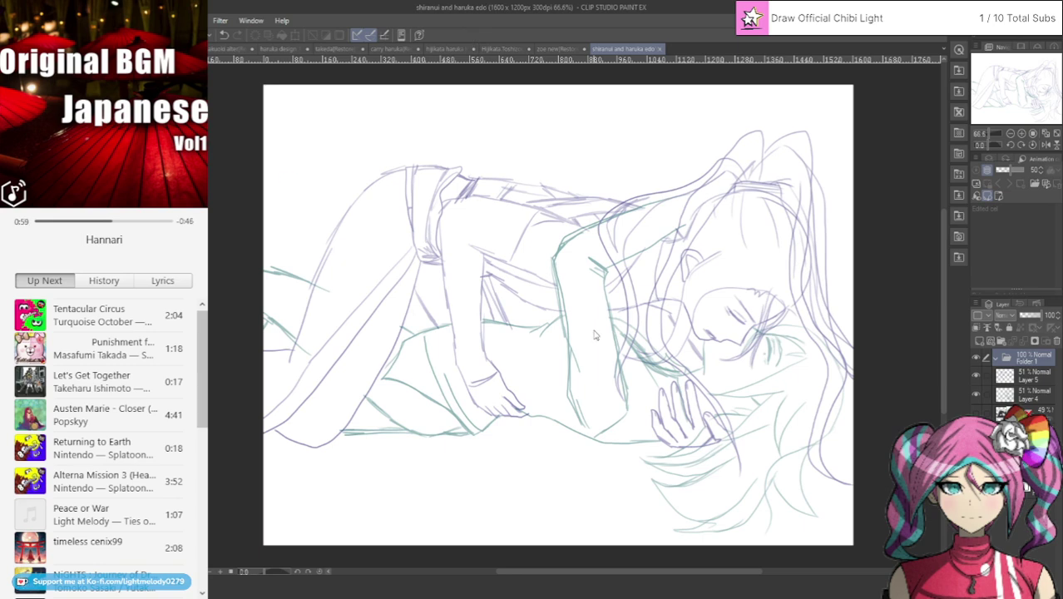
Rotate the canvas view counterclockwise to -90° so the two sketched figures stand upright.
click(1010, 144)
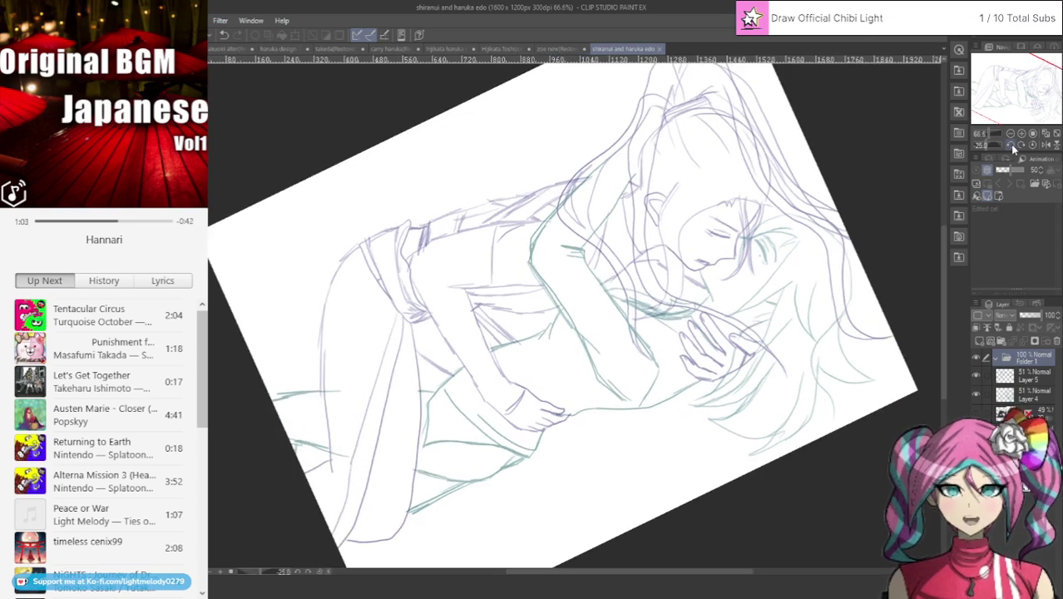
click(1010, 144)
click(1010, 144)
click(1009, 144)
click(1009, 143)
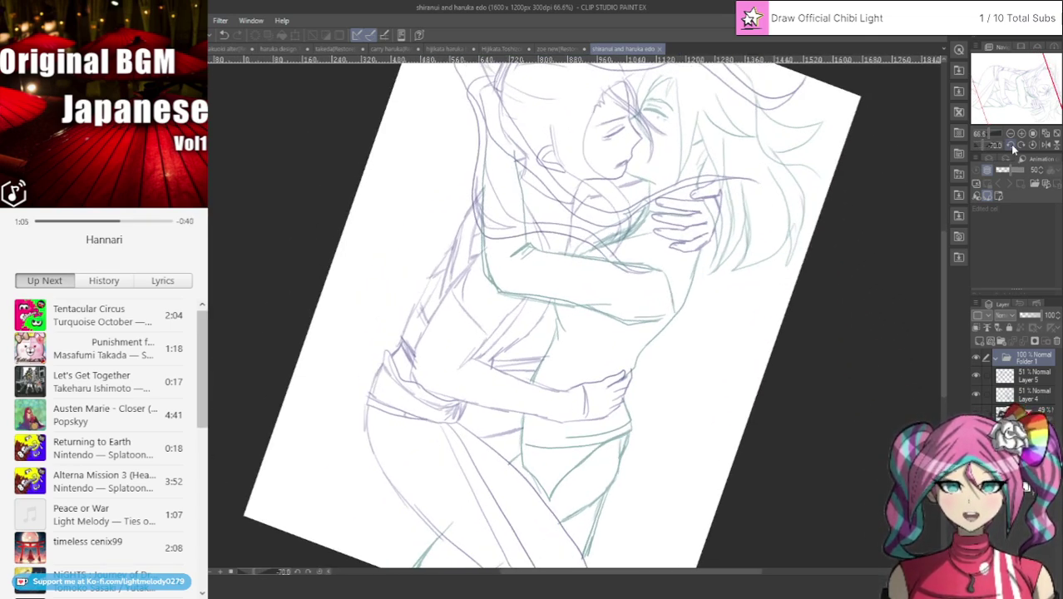
click(1010, 144)
click(1010, 144)
click(1009, 144)
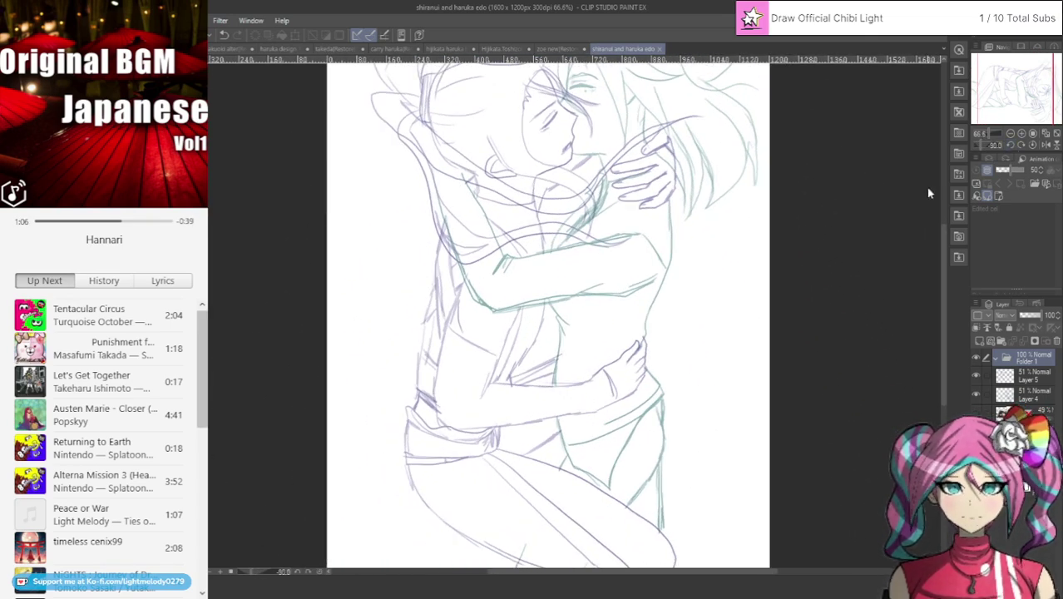
scroll(929, 192, up, 3)
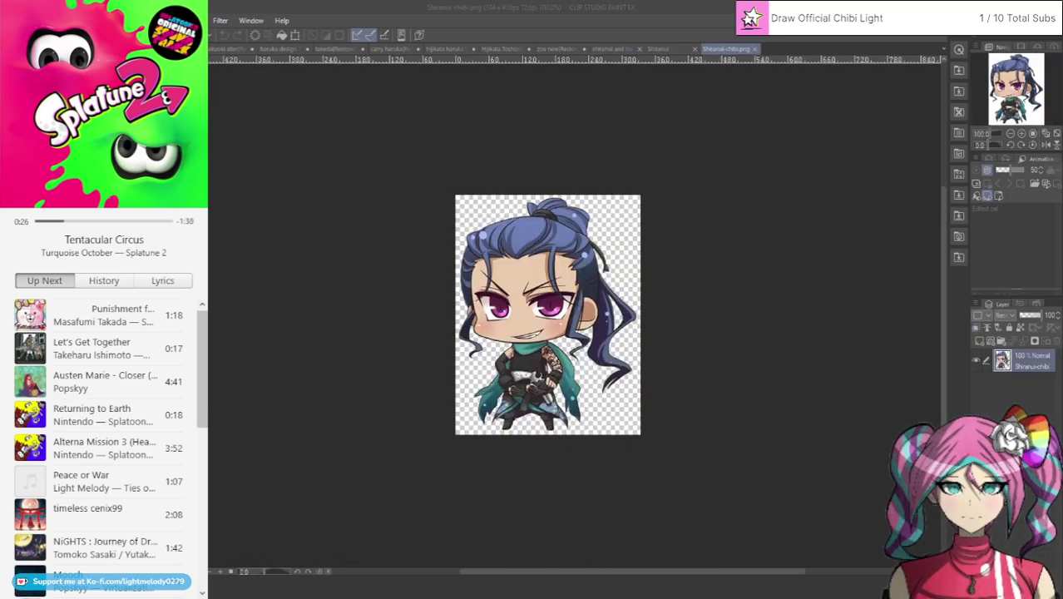
Return to the "shiranui and haruka edo" illustration and add a new layer inside Folder 1.
click(661, 48)
click(603, 48)
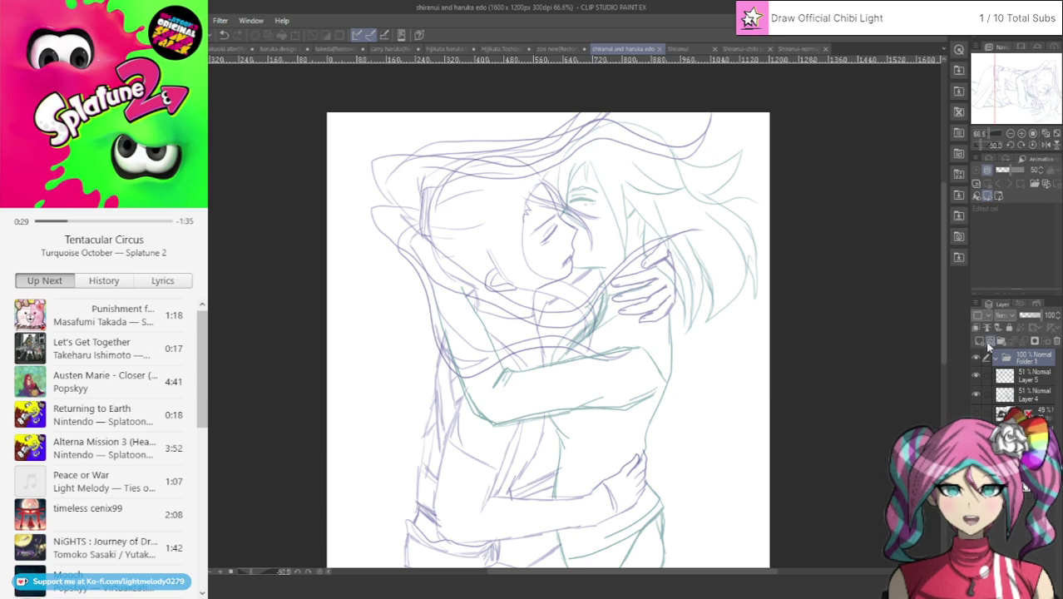
click(982, 341)
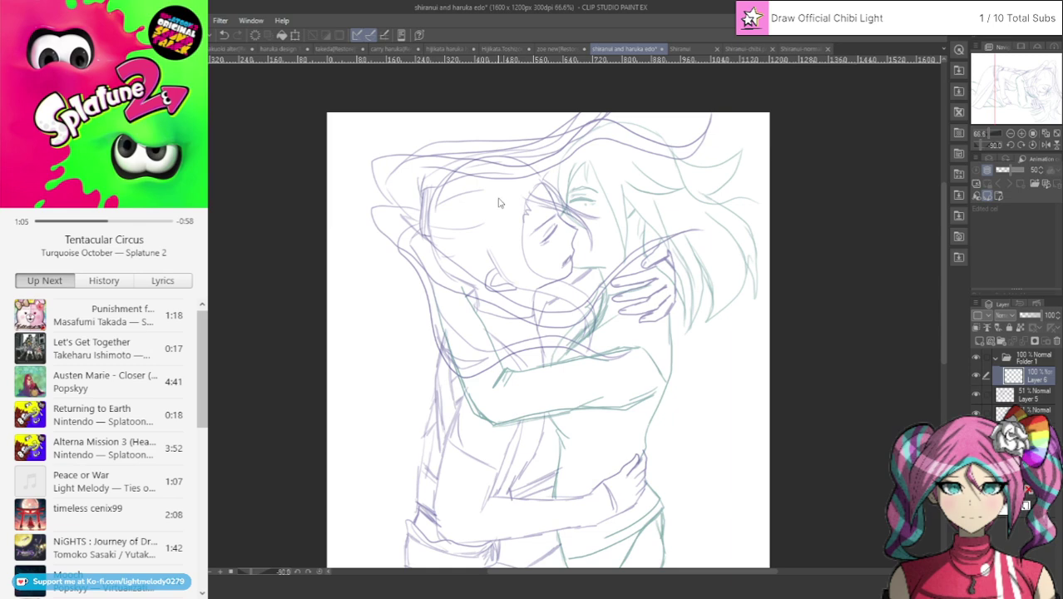
Turn the canvas view to -85° around the faces and check each sketch layer's content by hiding and showing it.
scroll(509, 205, up, 2)
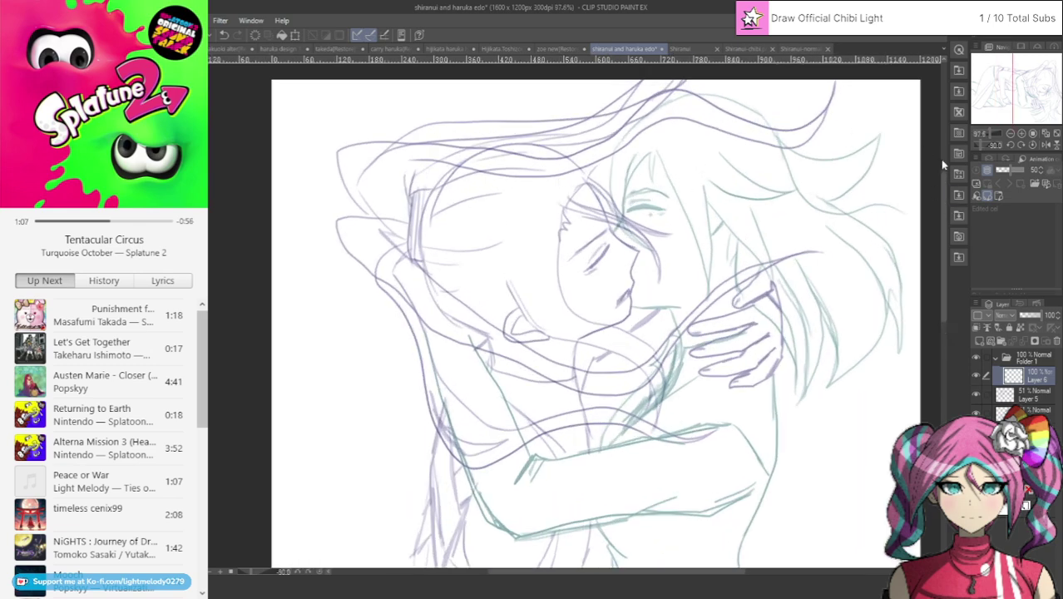
drag(987, 109, 1045, 91)
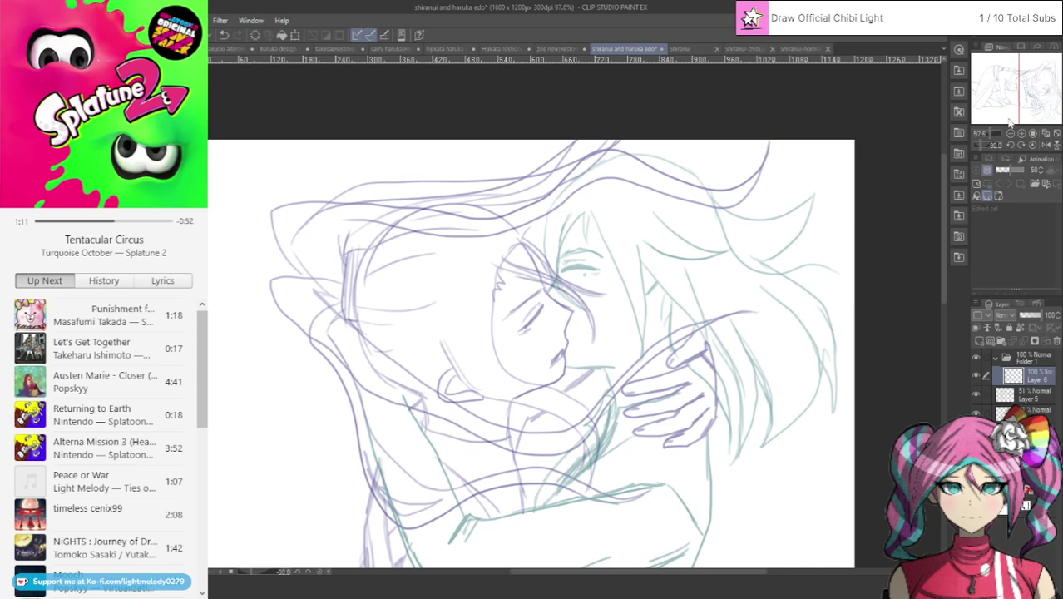
click(1020, 146)
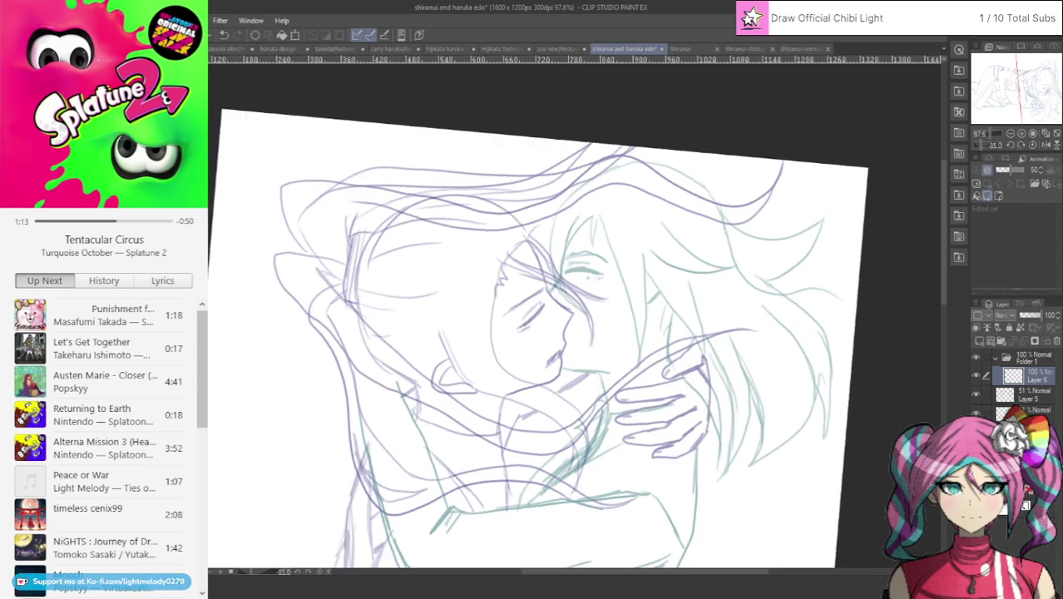
click(976, 394)
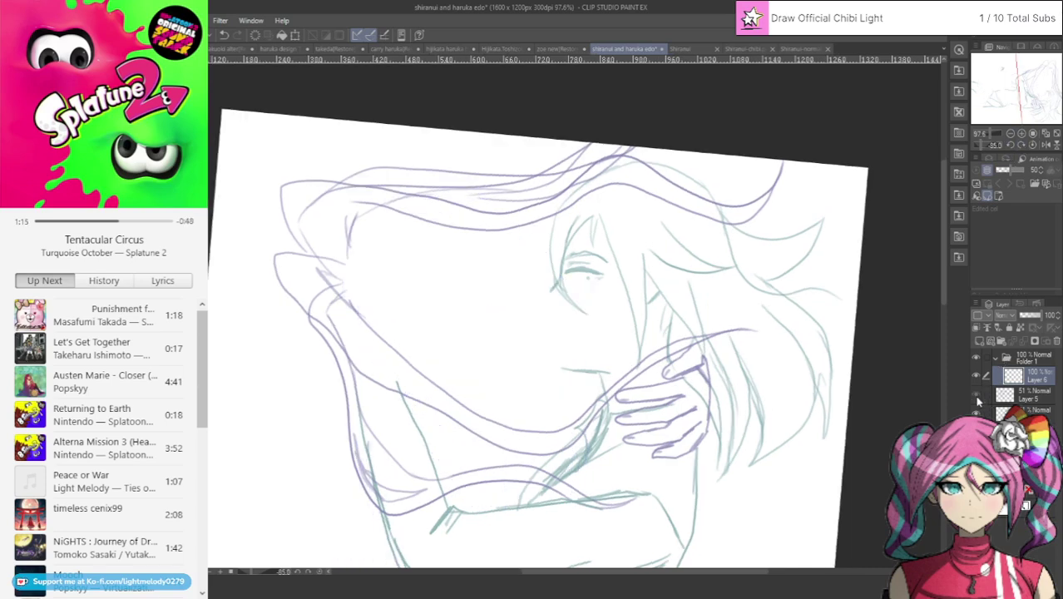
click(977, 394)
click(976, 411)
click(976, 411)
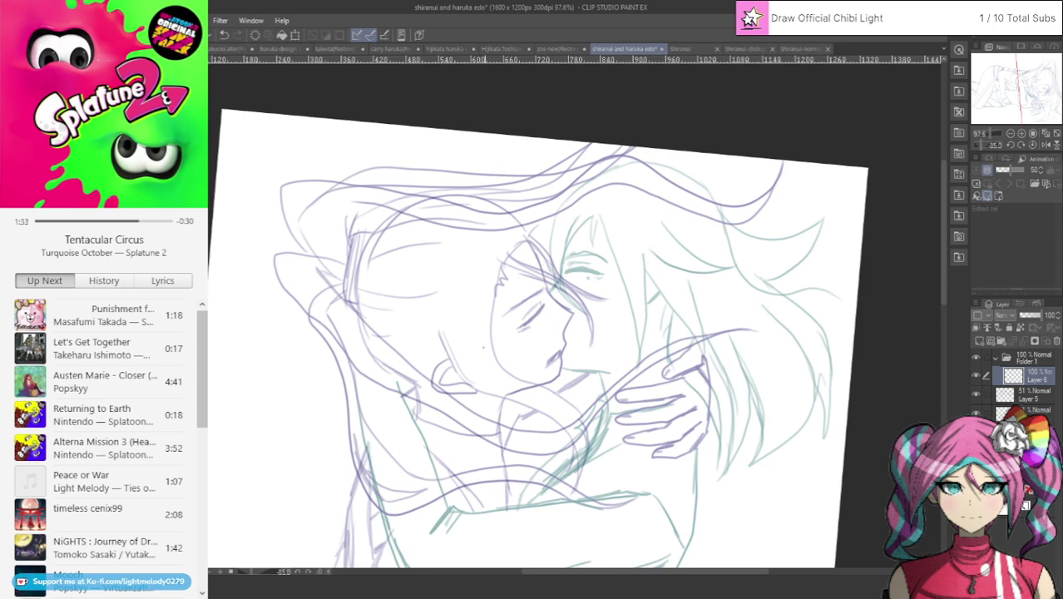
Try to ink the ponytailed figure's face profile from the forehead to the chin on the new layer.
scroll(482, 348, up, 3)
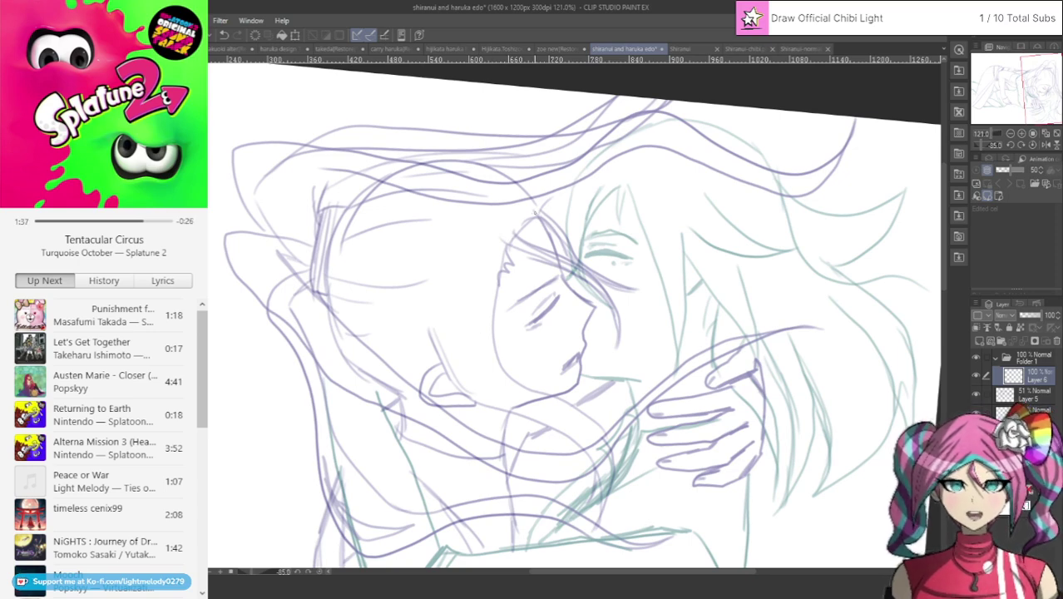
mouse_move(530, 212)
mouse_down()
mouse_move(565, 288)
mouse_move(595, 309)
mouse_move(572, 373)
mouse_up()
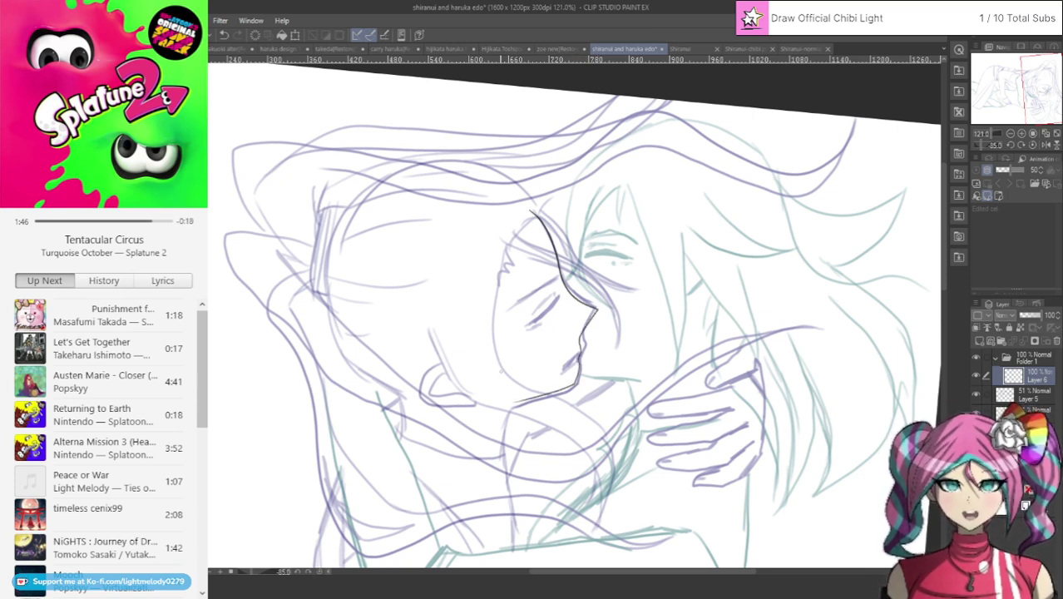
click(224, 35)
click(224, 35)
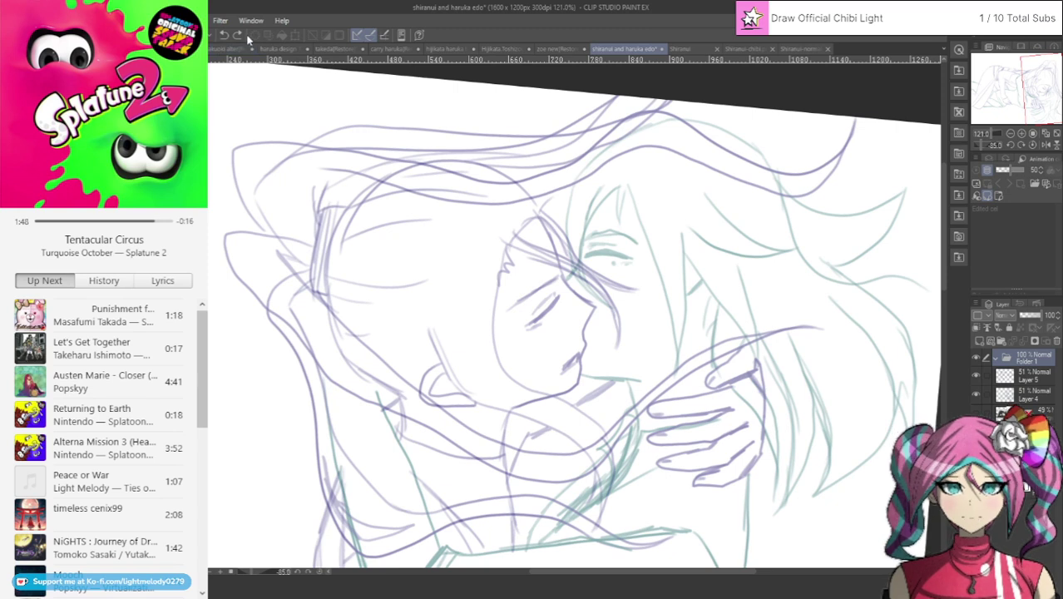
click(237, 35)
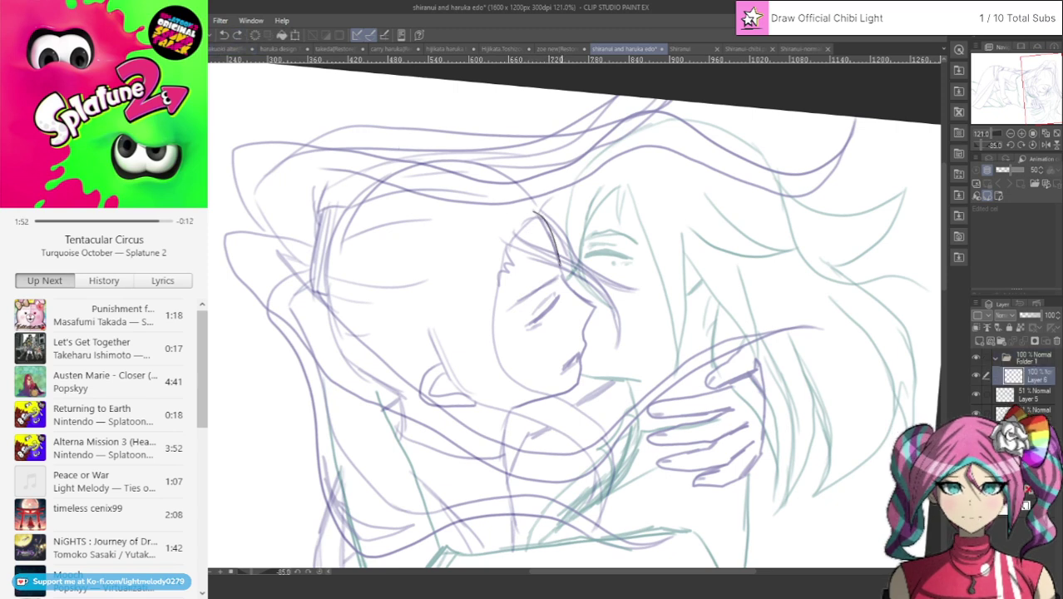
Ink the ponytailed figure's face profile in black from the brow over nose and lips to the jawline.
mouse_move(560, 266)
mouse_down()
mouse_move(597, 307)
mouse_move(579, 345)
mouse_move(577, 391)
mouse_move(499, 415)
mouse_up()
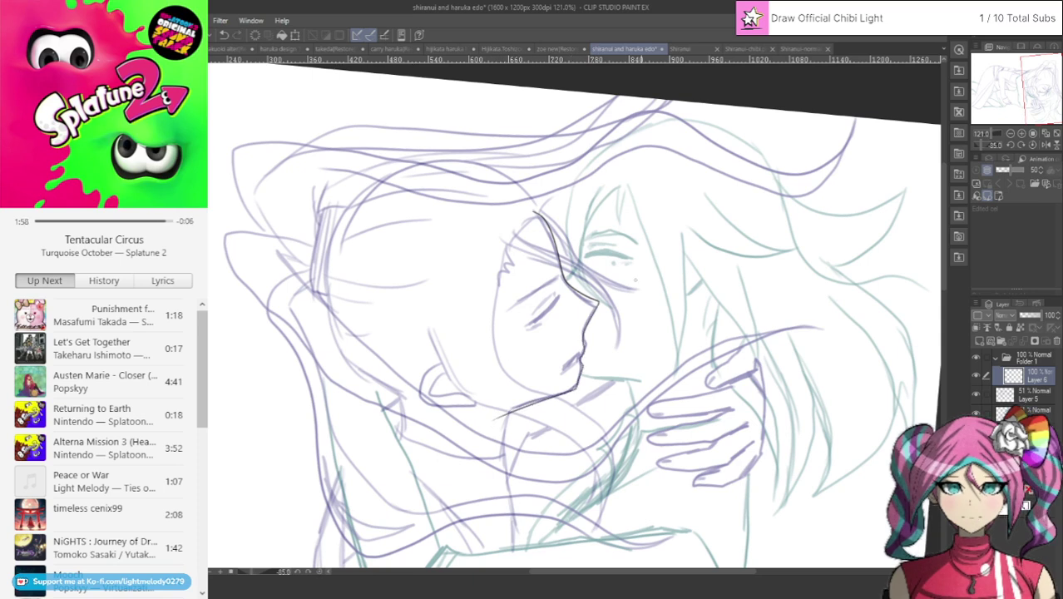
Group the two sketch layers in a new folder and restore the layers' opacity to 100%.
click(1028, 394)
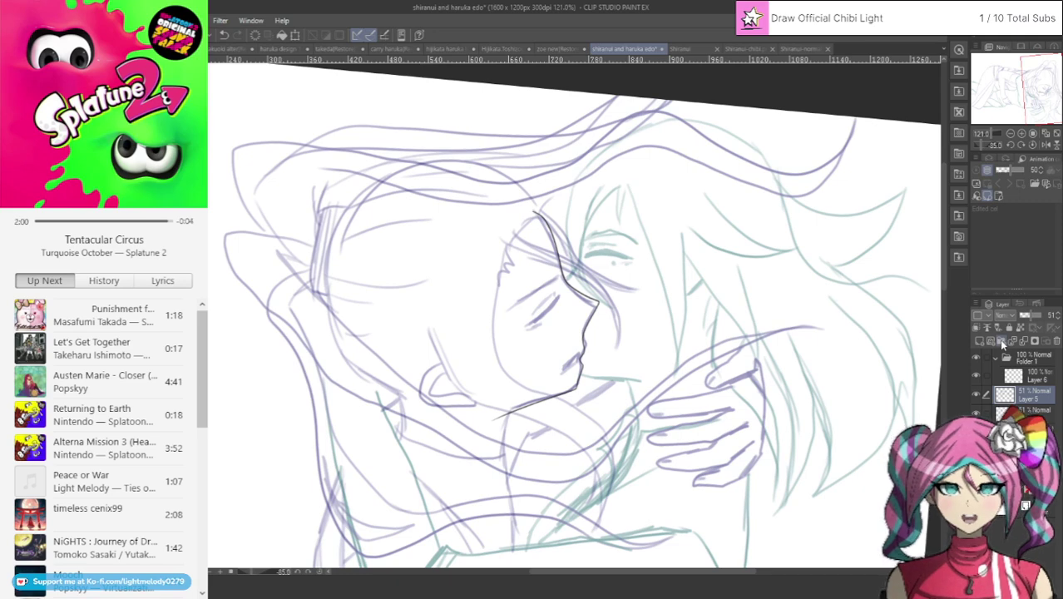
click(999, 339)
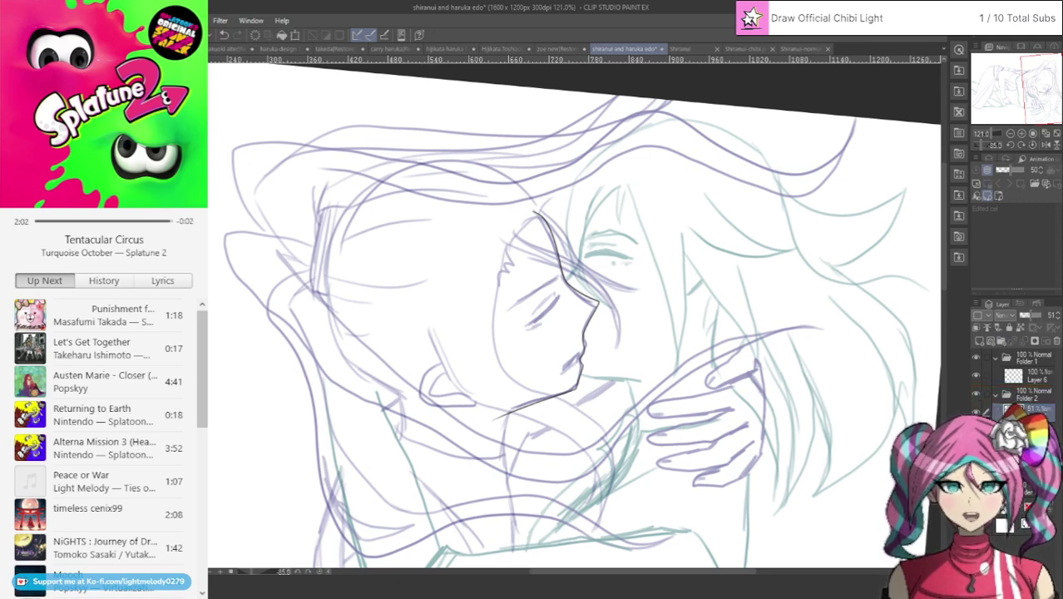
mouse_move(1034, 316)
mouse_down()
mouse_move(1052, 328)
mouse_move(1053, 353)
mouse_up()
click(1031, 429)
Set the opacity of the sketch folder, Folder 2, to 36%.
click(1037, 392)
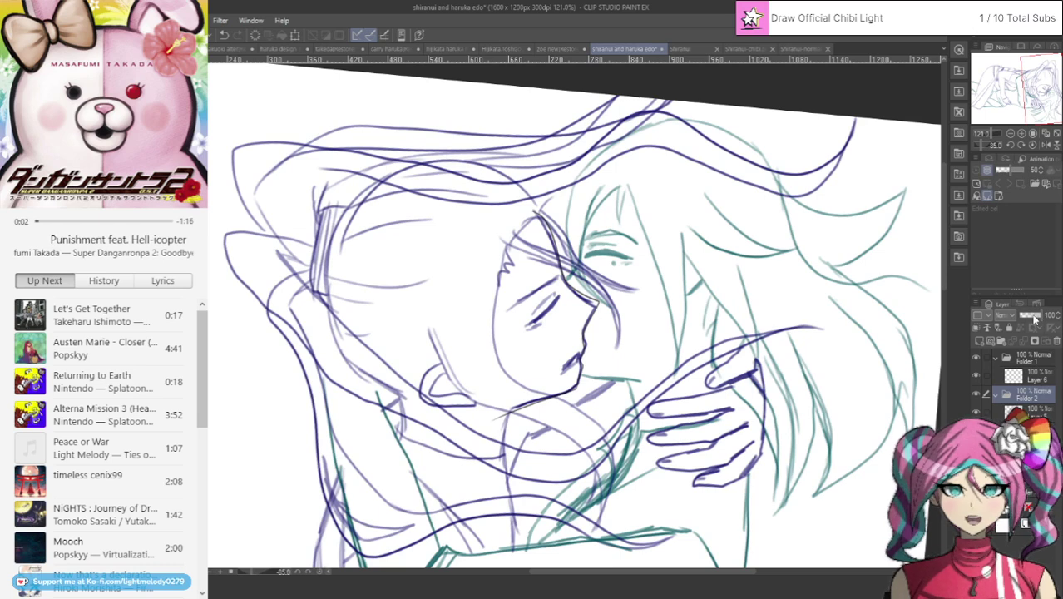
click(1029, 317)
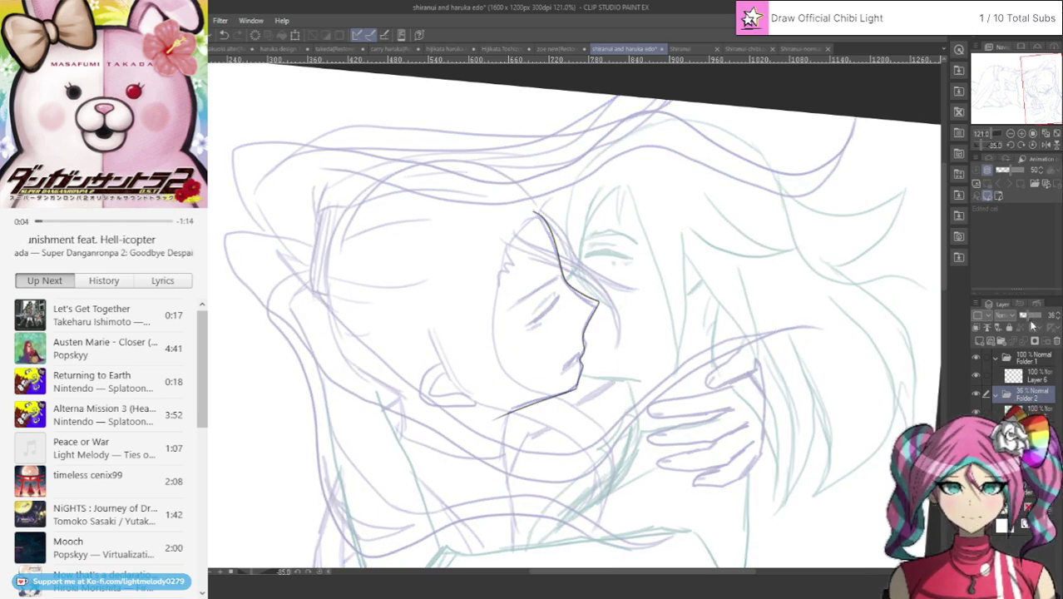
Add a new layer directly above Layer 6 and ink the ponytailed figure's slightly parted lips on it.
click(1030, 376)
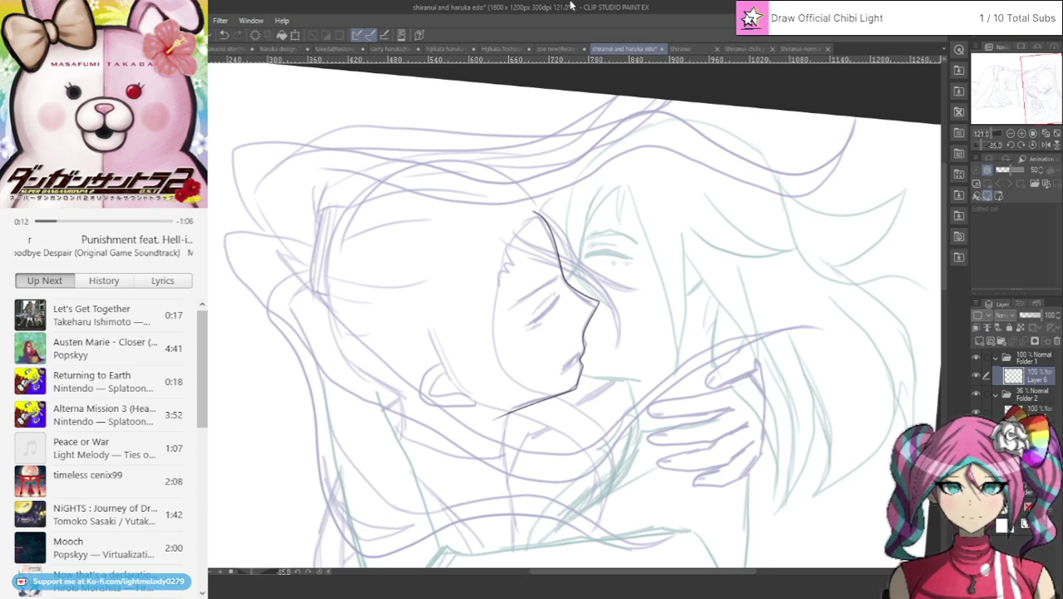
scroll(449, 364, up, 3)
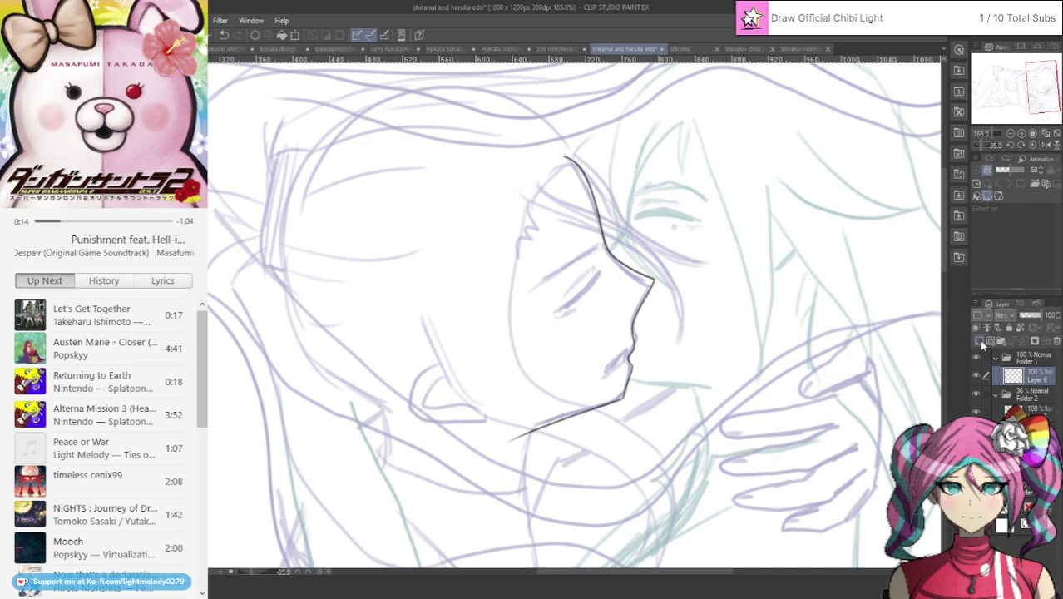
click(981, 344)
scroll(656, 350, up, 2)
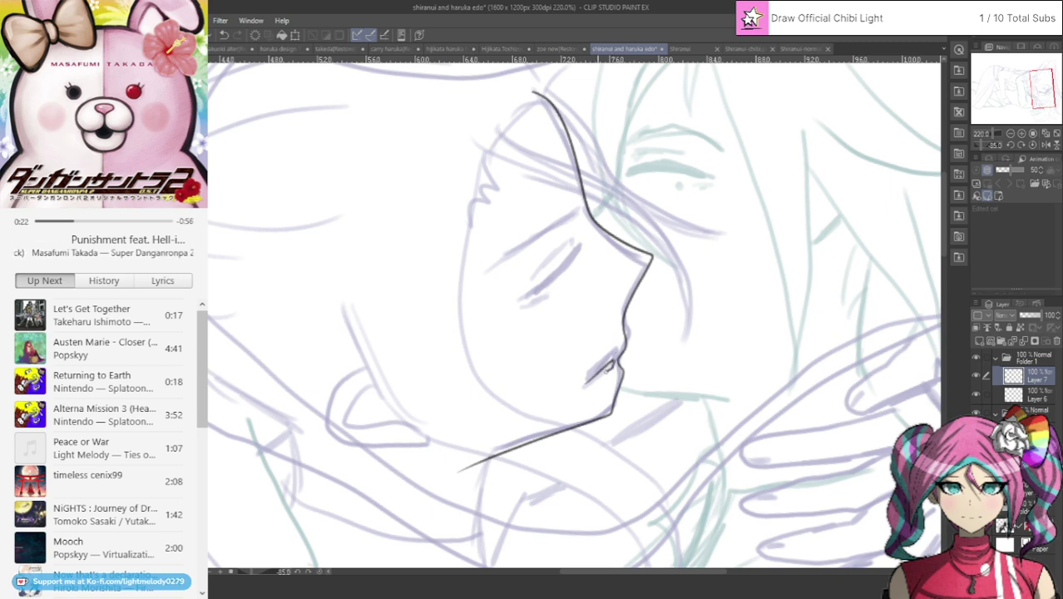
click(225, 36)
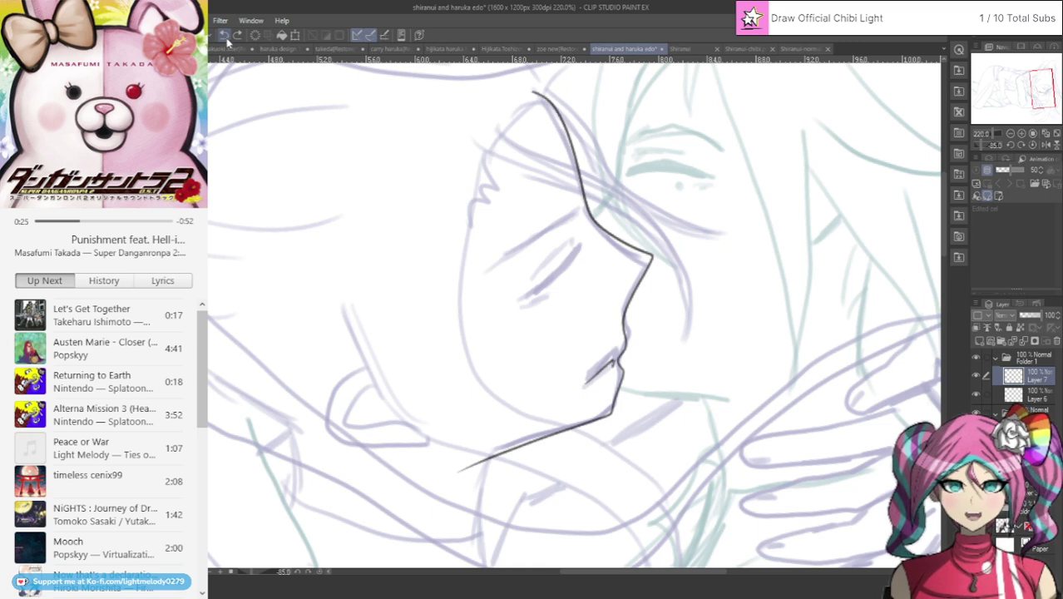
click(225, 36)
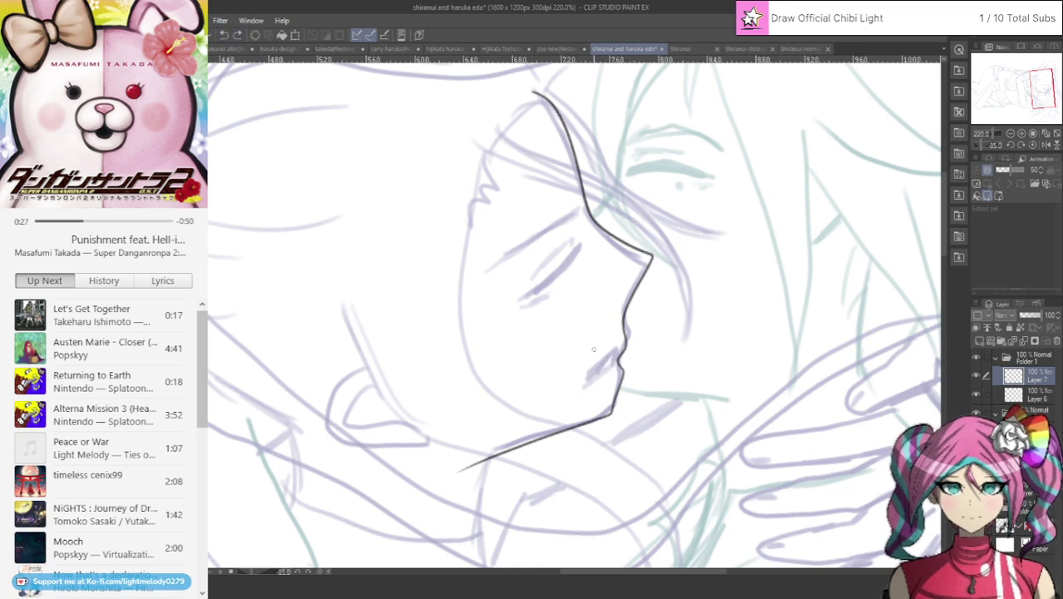
mouse_move(580, 382)
mouse_down()
mouse_move(613, 351)
mouse_move(597, 376)
mouse_up()
Ink the ponytailed figure's closed eye with a thick lash line, a short lower lash stroke and a curved eyelid crease.
drag(538, 286, 582, 252)
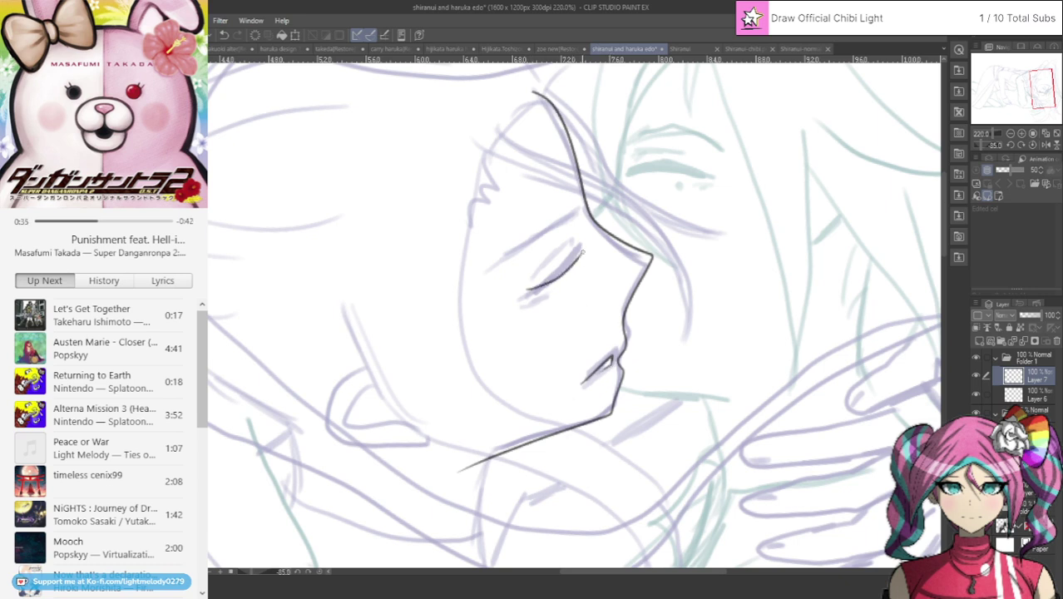
mouse_move(523, 290)
mouse_down()
mouse_move(584, 242)
mouse_move(579, 254)
mouse_up()
mouse_move(522, 296)
mouse_down()
mouse_move(547, 291)
mouse_move(564, 242)
mouse_move(576, 238)
mouse_up()
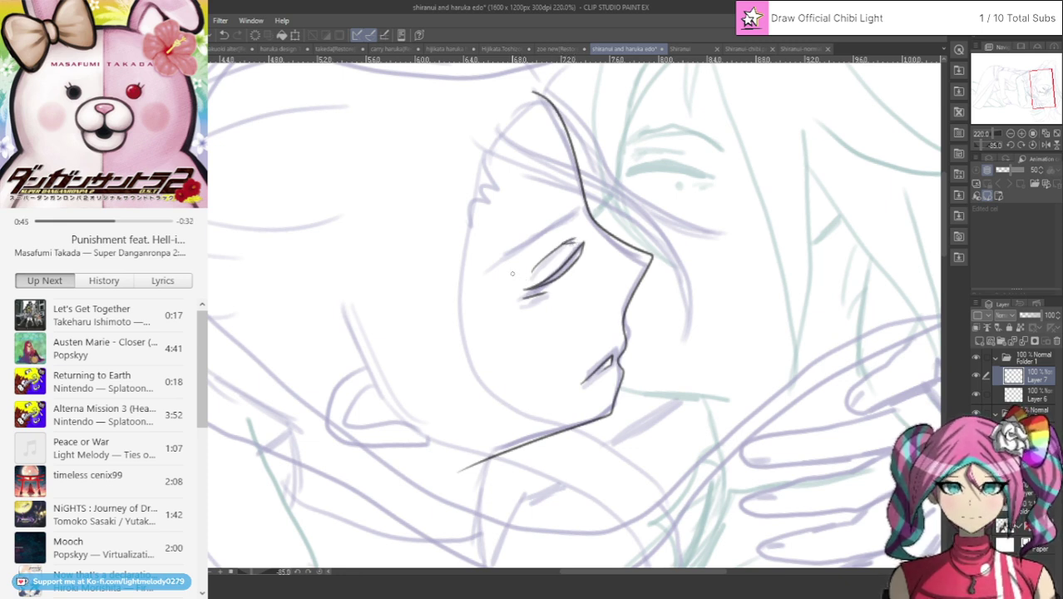
click(223, 37)
click(223, 38)
click(223, 37)
drag(549, 246, 574, 236)
Try to ink the ponytailed figure's eyebrow as a slanted line above the closed eye.
drag(510, 250, 577, 222)
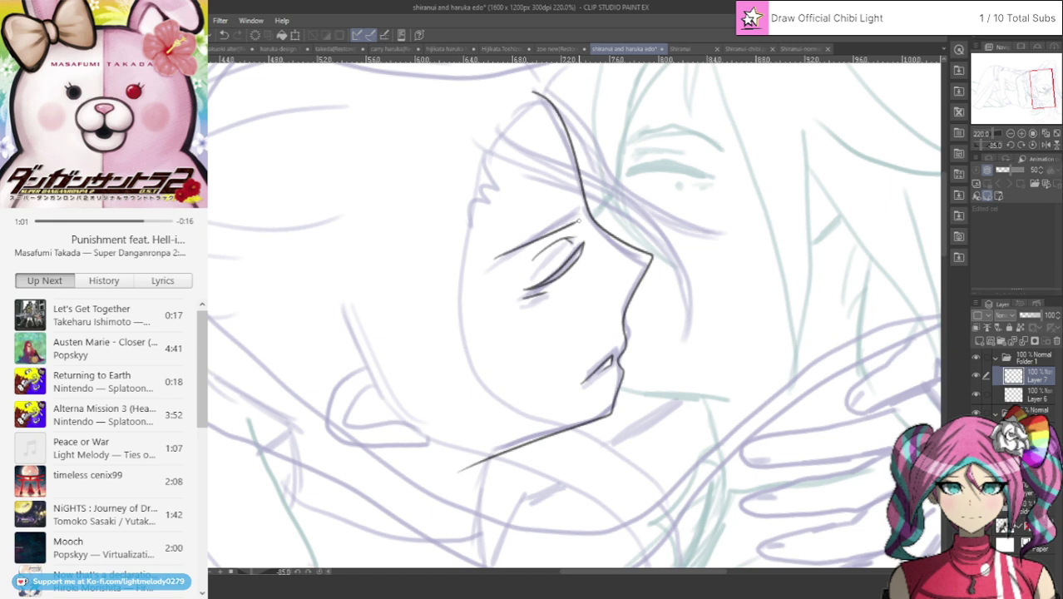
click(224, 35)
mouse_move(495, 263)
mouse_down()
mouse_move(545, 228)
mouse_move(583, 221)
mouse_move(534, 240)
mouse_up()
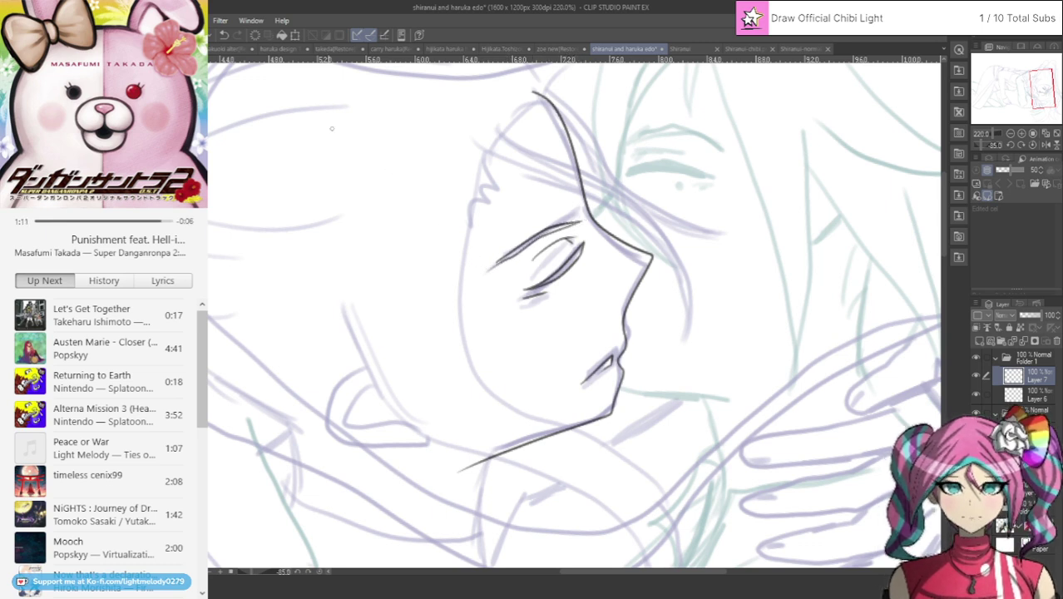
key(ctrl+z)
drag(484, 272, 586, 227)
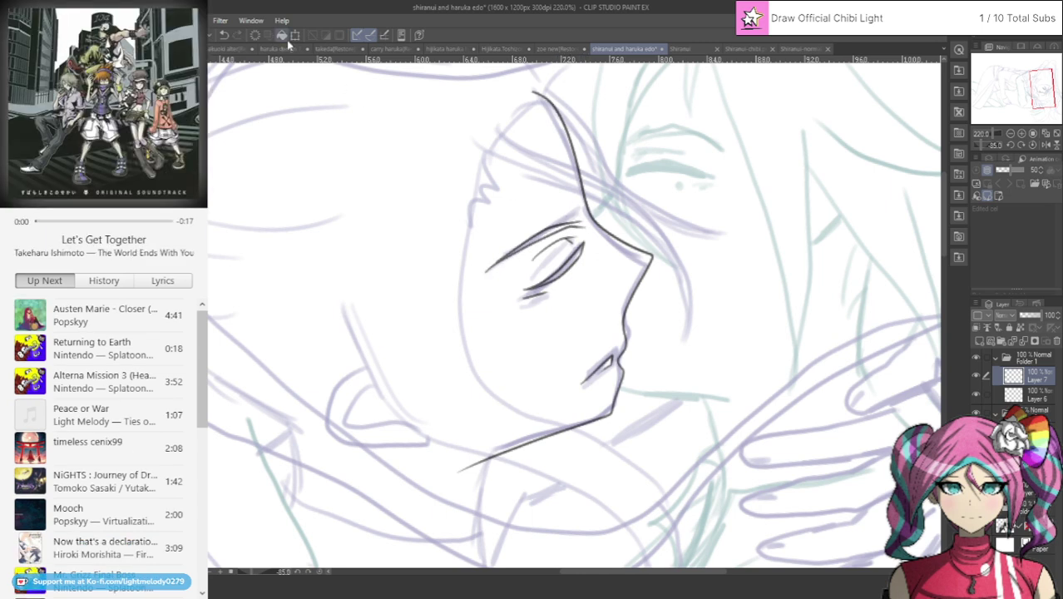
click(223, 34)
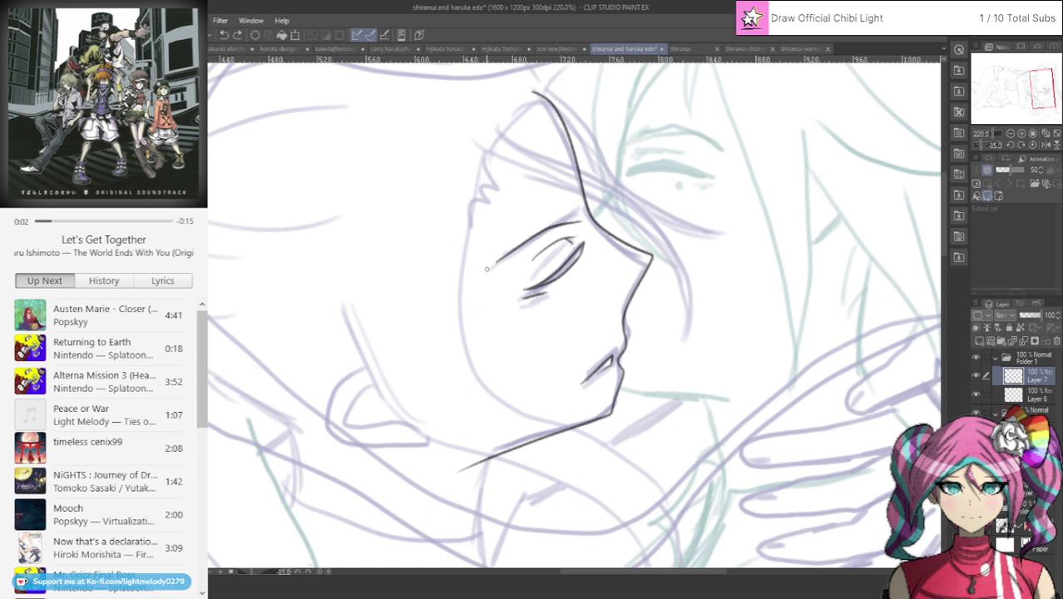
mouse_move(487, 268)
mouse_down()
mouse_move(557, 228)
mouse_move(587, 224)
mouse_up()
click(224, 35)
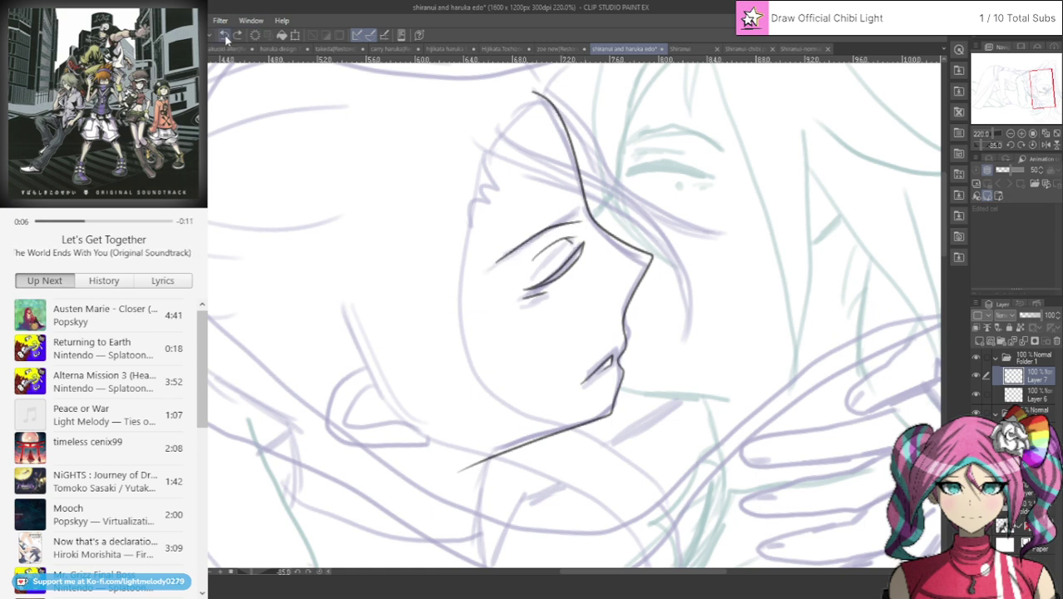
click(225, 35)
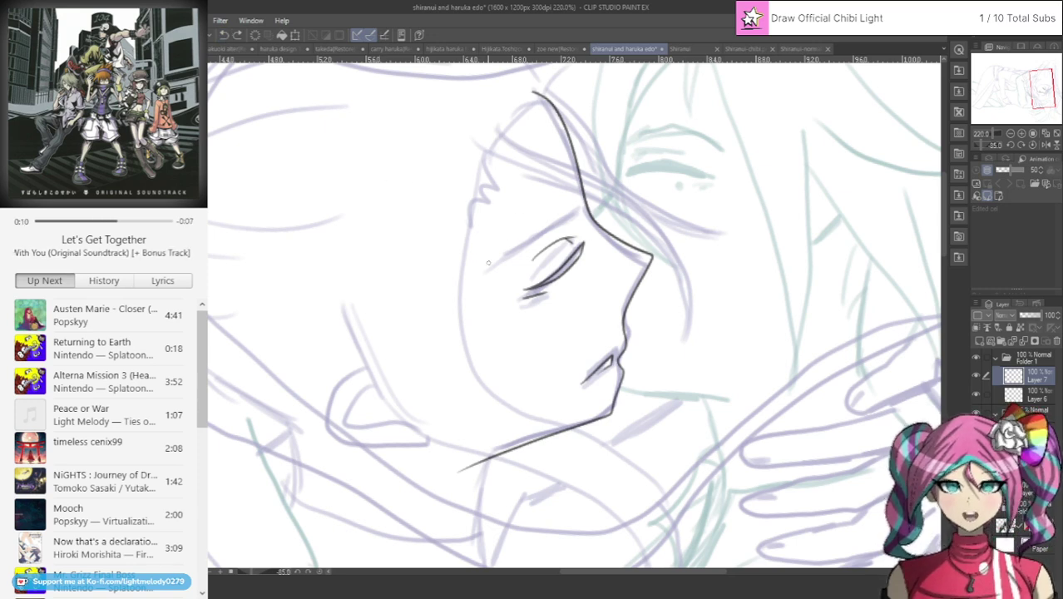
Ink the ponytailed figure's eyebrow with upper and lower edges tapering away from the nose bridge to a pointed outer end.
drag(488, 262, 583, 222)
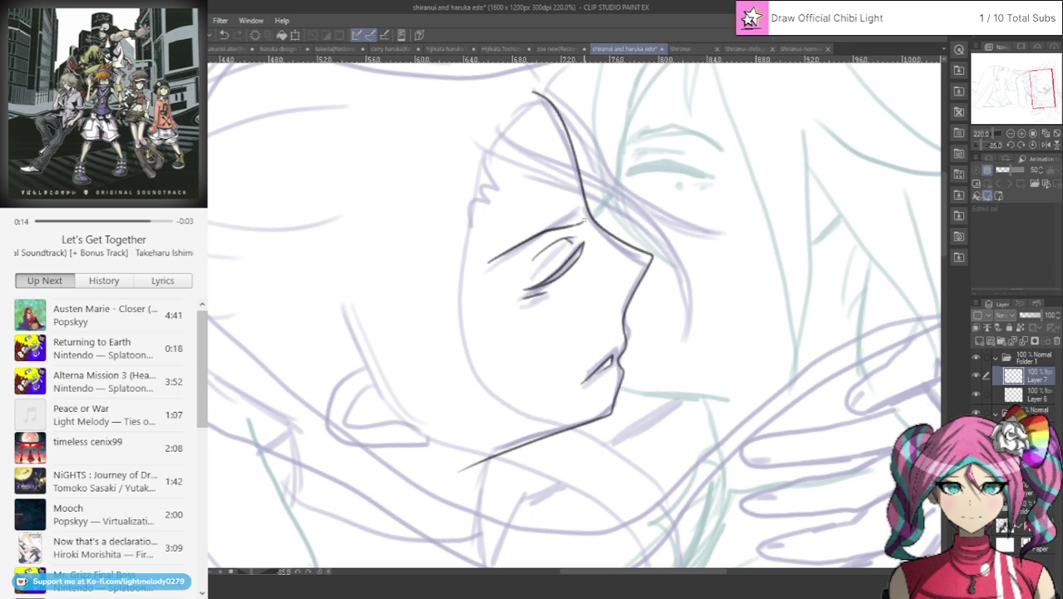
drag(572, 226, 510, 249)
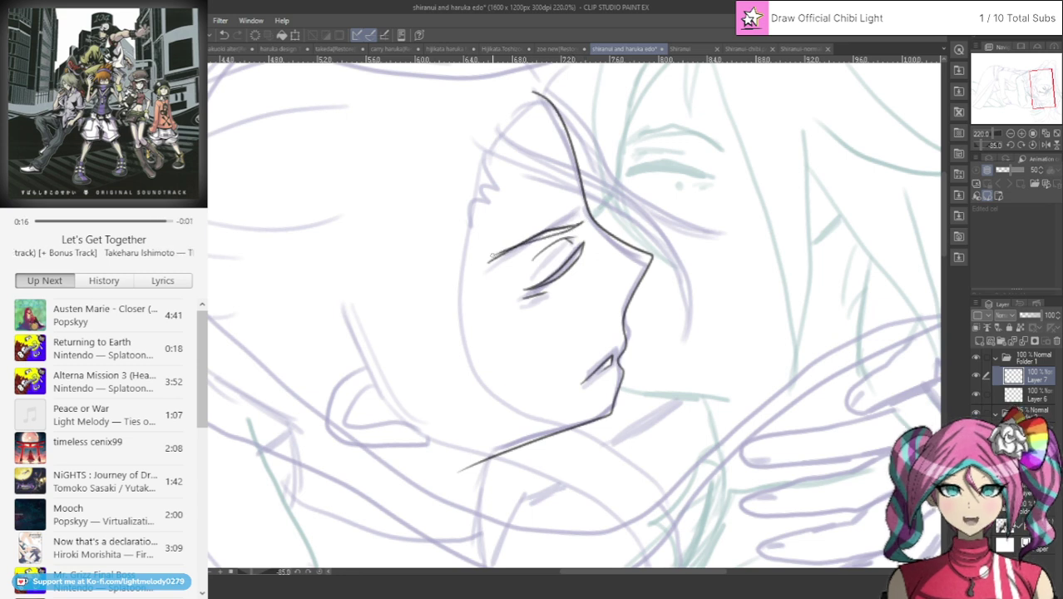
click(224, 35)
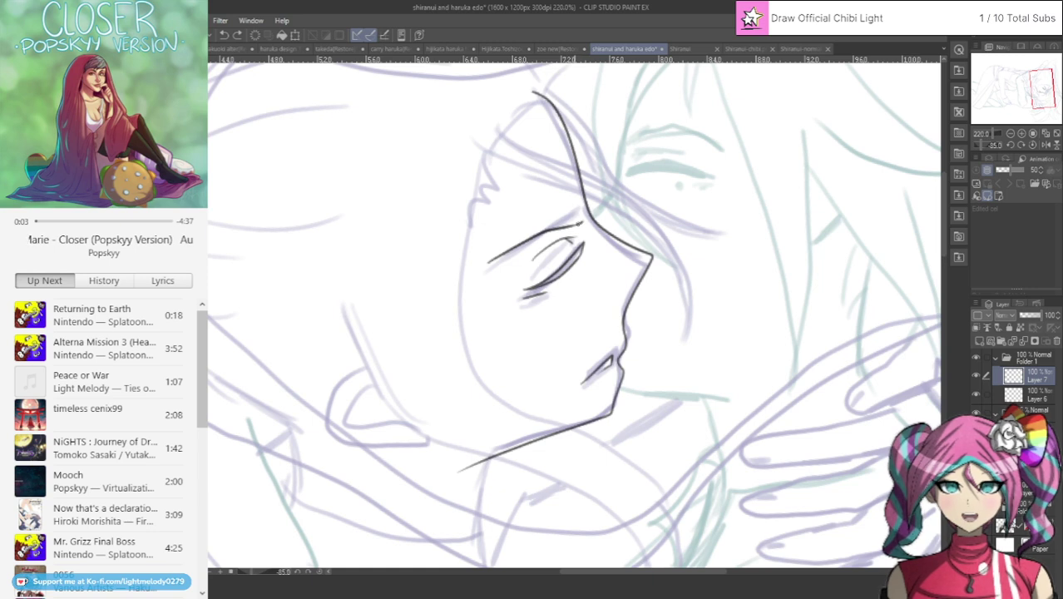
drag(581, 223, 479, 267)
click(223, 35)
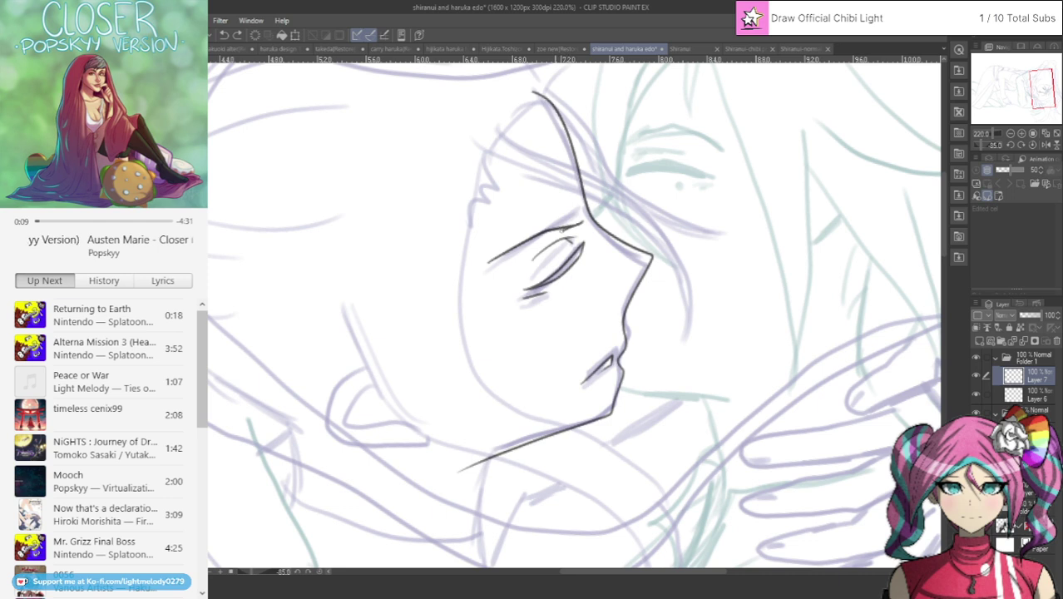
drag(542, 238, 474, 263)
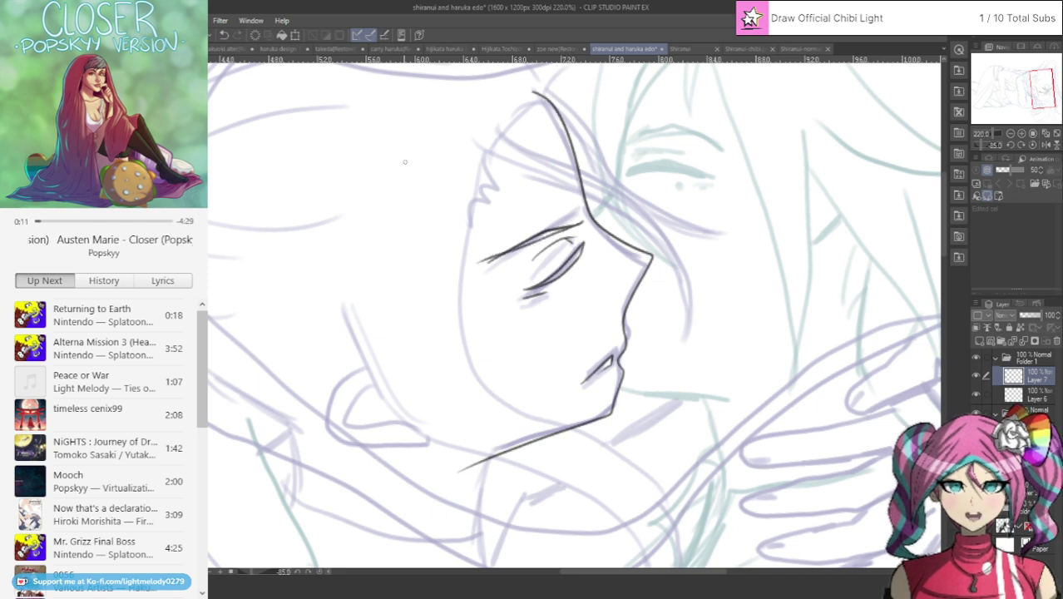
scroll(459, 220, up, 2)
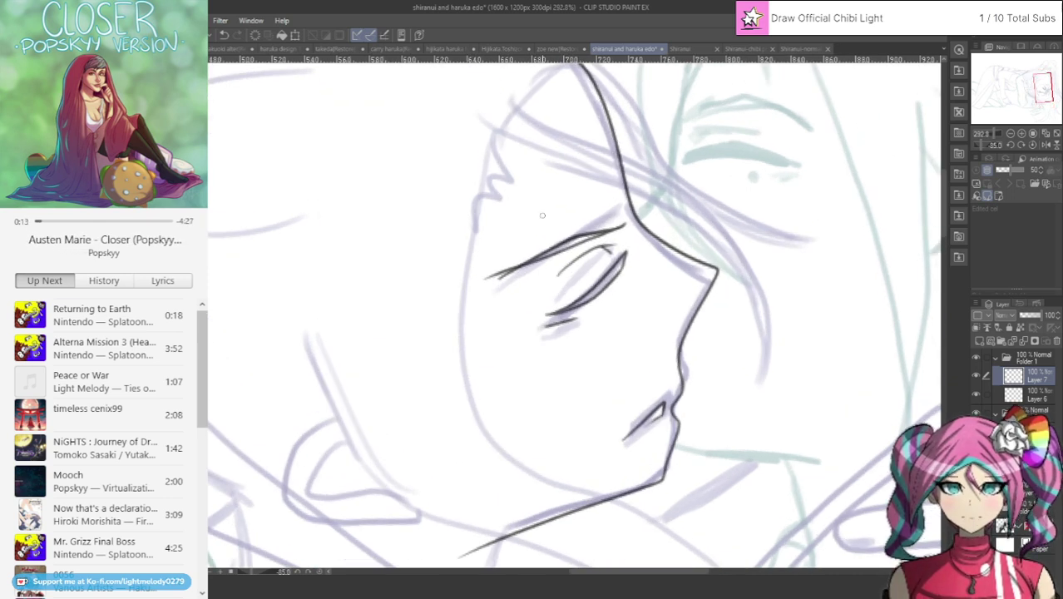
scroll(587, 209, up, 1)
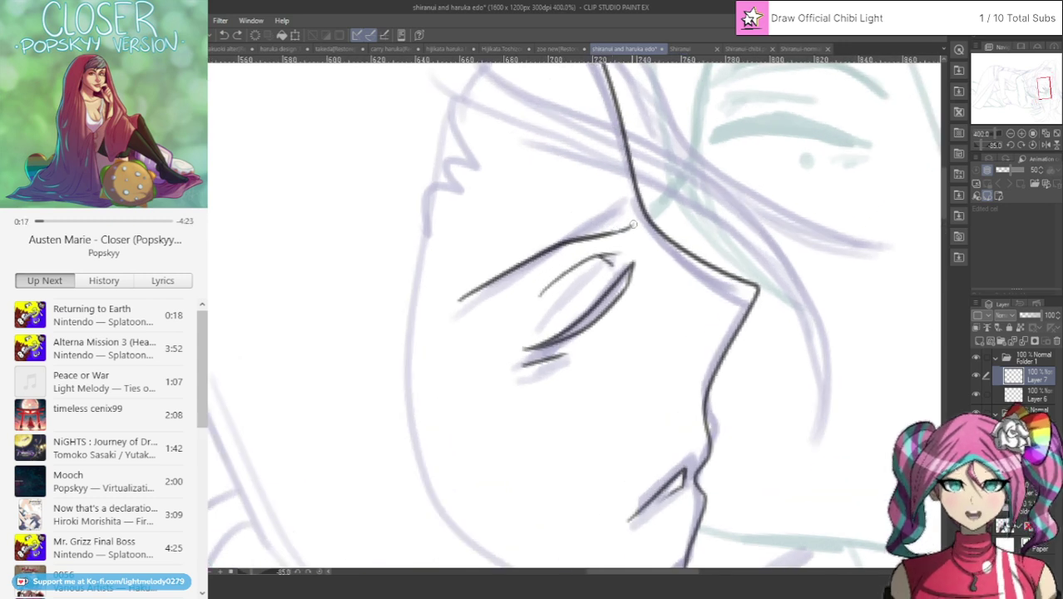
drag(632, 226, 456, 302)
key(ctrl+z)
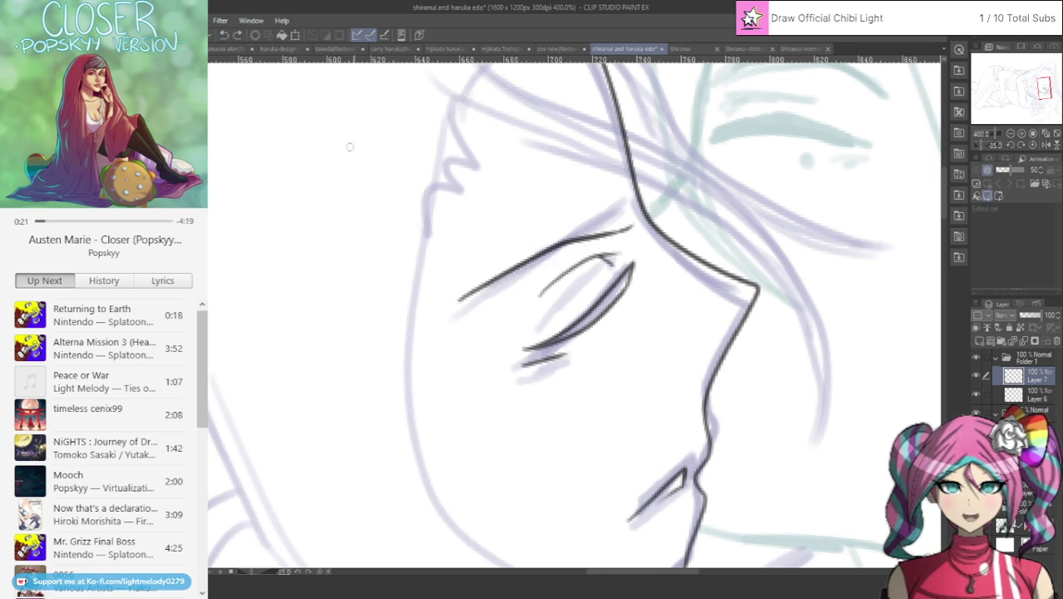
mouse_move(449, 307)
mouse_down()
mouse_move(637, 220)
mouse_move(557, 249)
mouse_up()
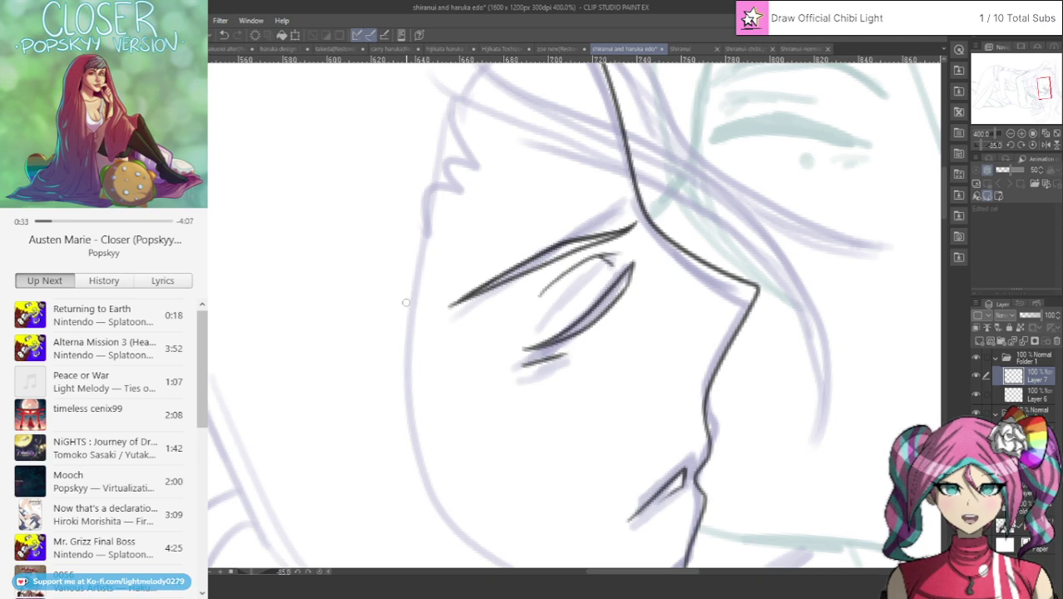
Add a new layer, check the Shiranui and Shiranui-chibi.png references, and ink the temple hairline and long side lock curving past the jaw.
scroll(405, 303, down, 5)
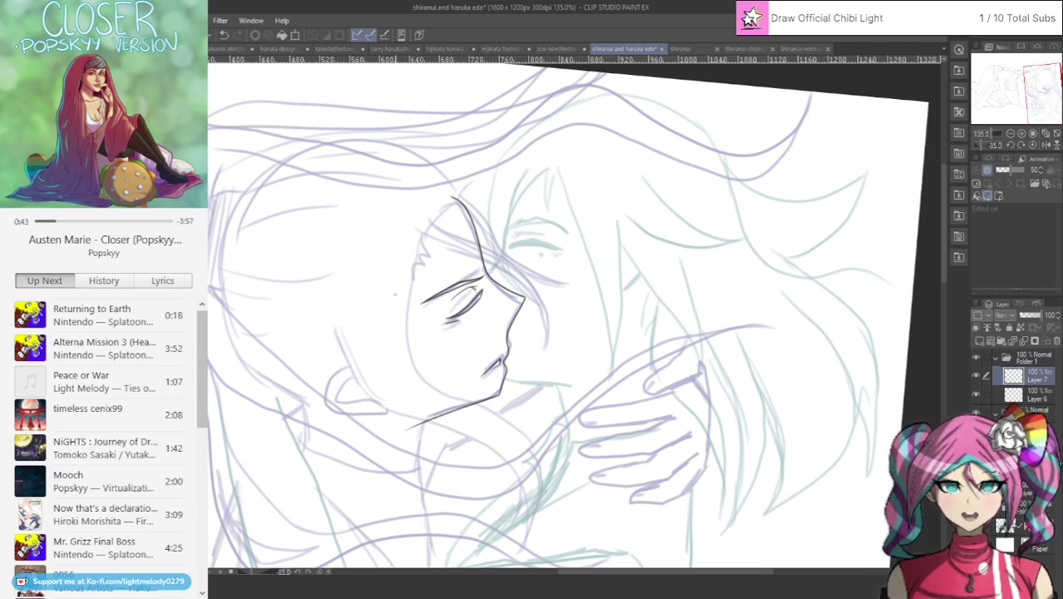
key(ctrl+shift+n)
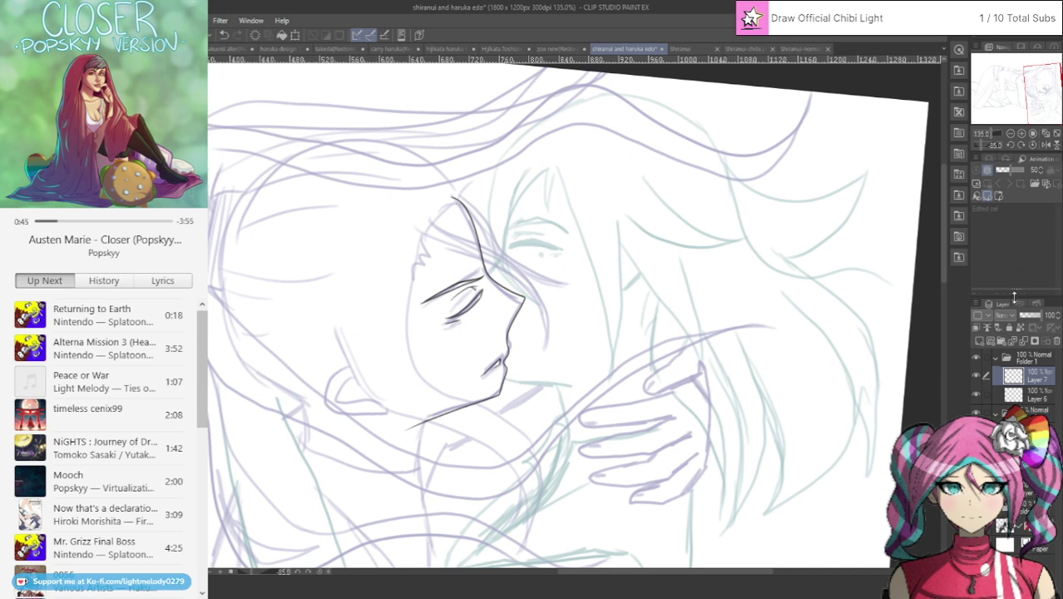
scroll(387, 275, up, 2)
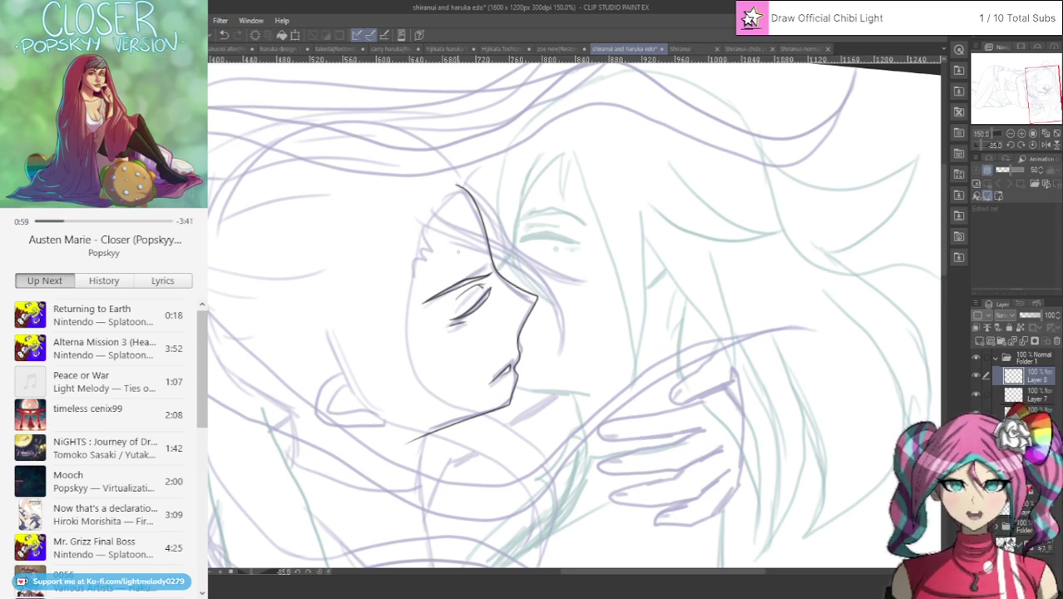
scroll(365, 282, down, 3)
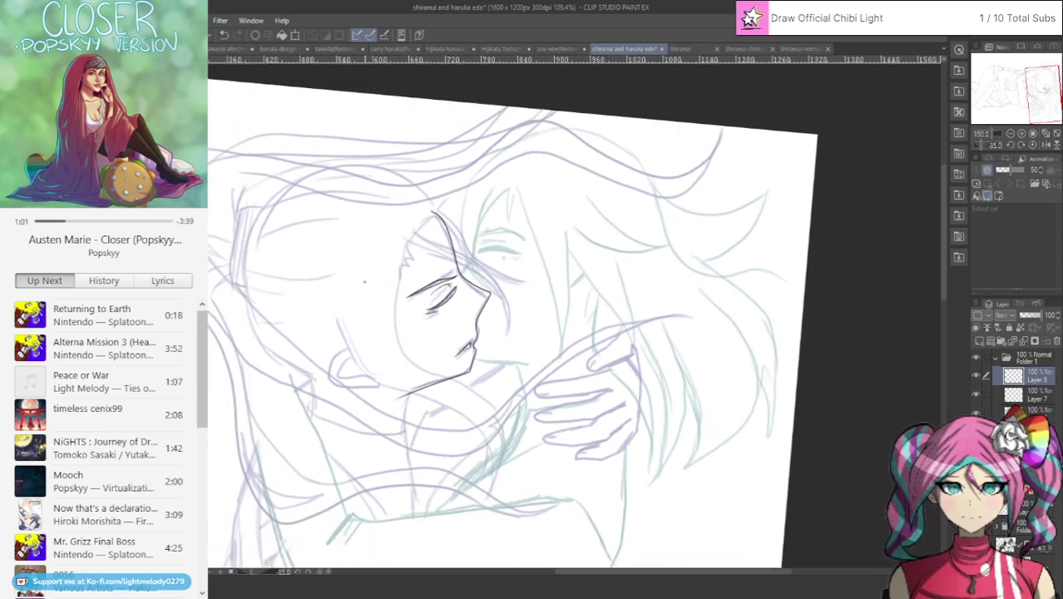
scroll(574, 314, up, 3)
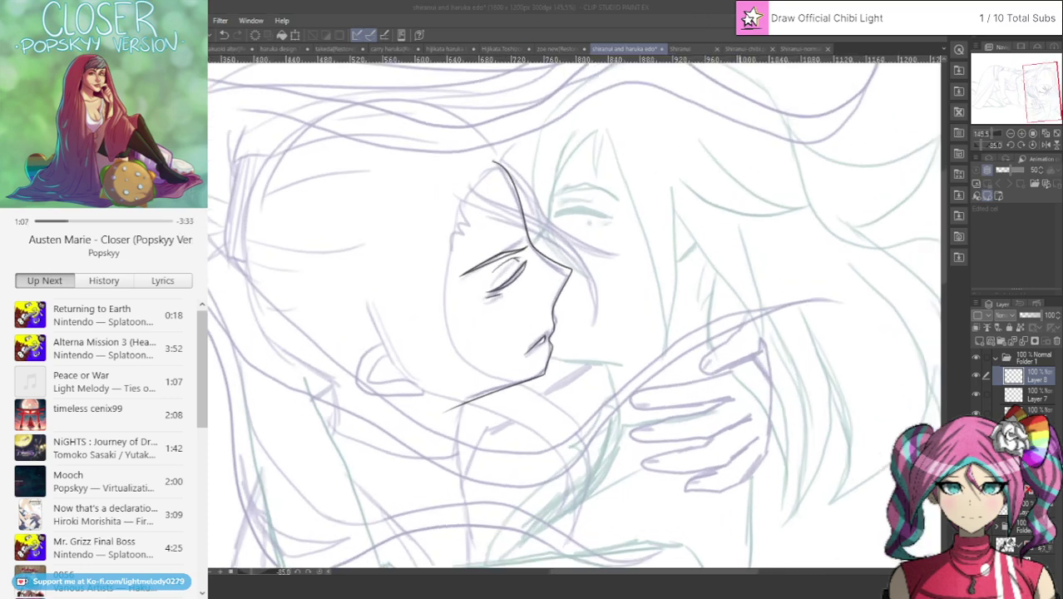
click(681, 48)
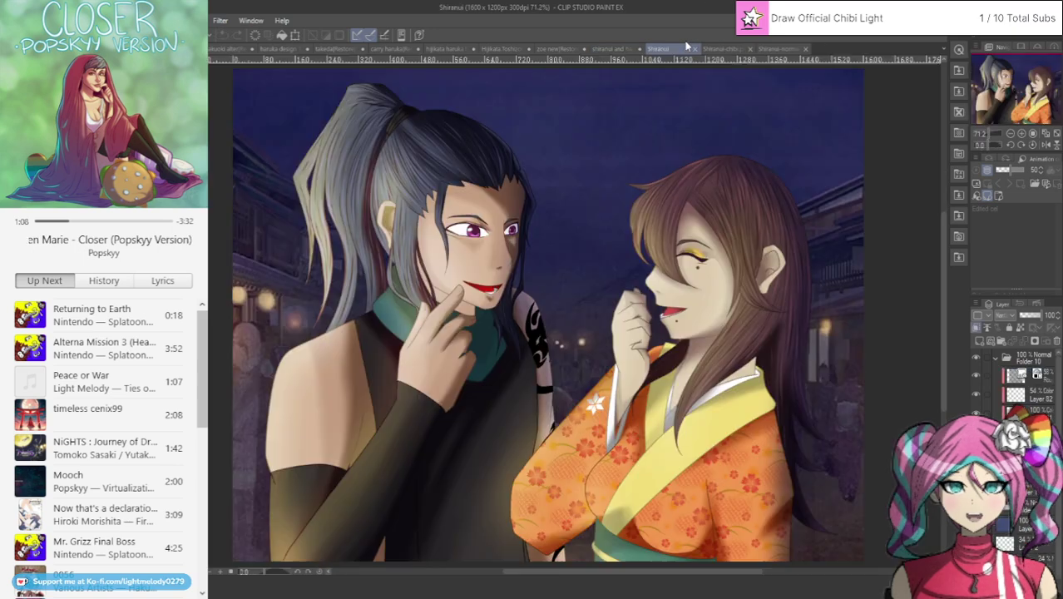
key(ctrl+Tab)
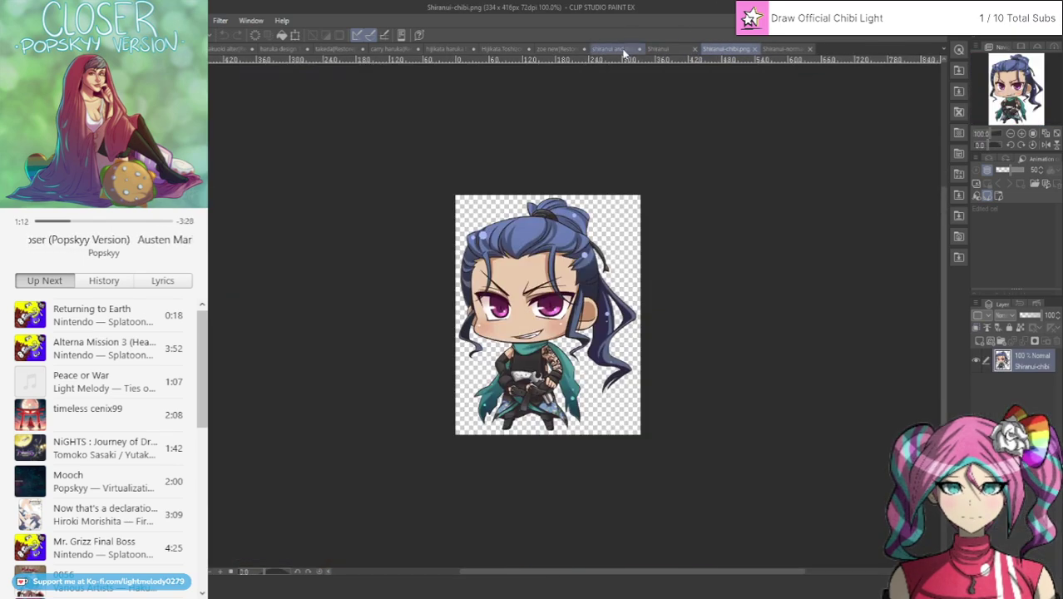
click(615, 48)
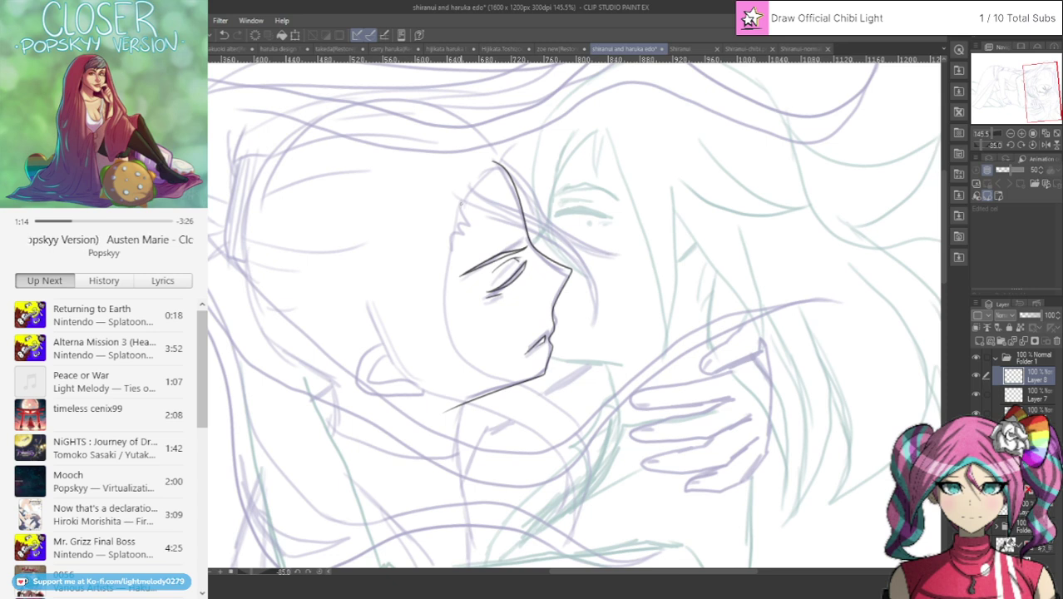
mouse_move(469, 235)
mouse_down()
mouse_move(444, 242)
mouse_move(472, 341)
mouse_move(584, 408)
mouse_move(611, 476)
mouse_move(602, 432)
mouse_move(473, 361)
mouse_up()
drag(441, 304, 474, 361)
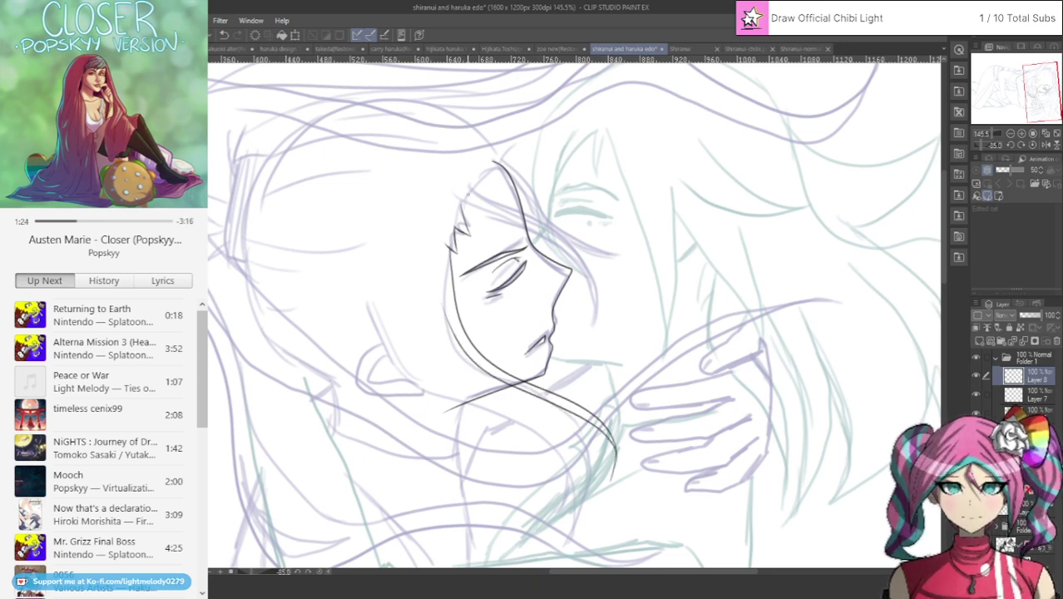
Recheck the Shiranui illustration and ink the ponytailed figure's front hairline and the loose forelock sweeping over the forehead.
click(680, 48)
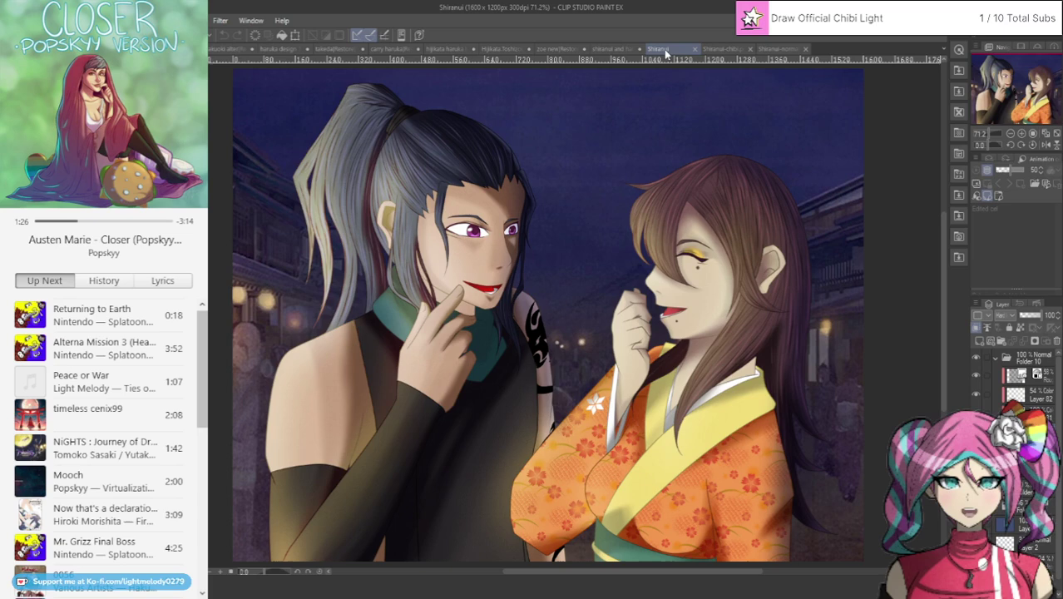
click(608, 48)
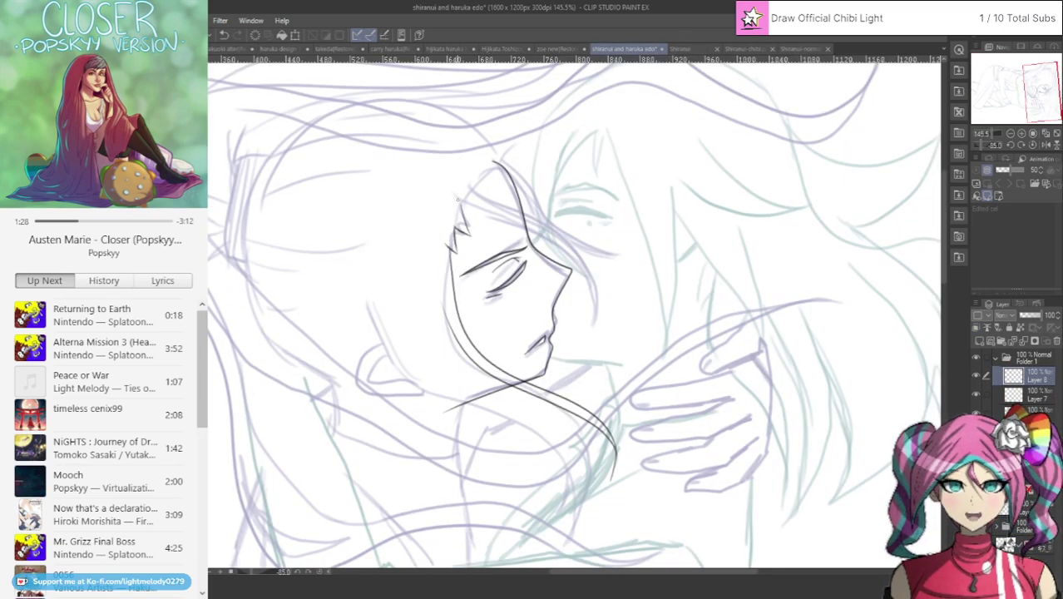
mouse_move(497, 218)
mouse_down()
mouse_move(547, 226)
mouse_move(597, 278)
mouse_move(596, 262)
mouse_up()
mouse_move(539, 210)
mouse_down()
mouse_move(493, 202)
mouse_move(509, 188)
mouse_up()
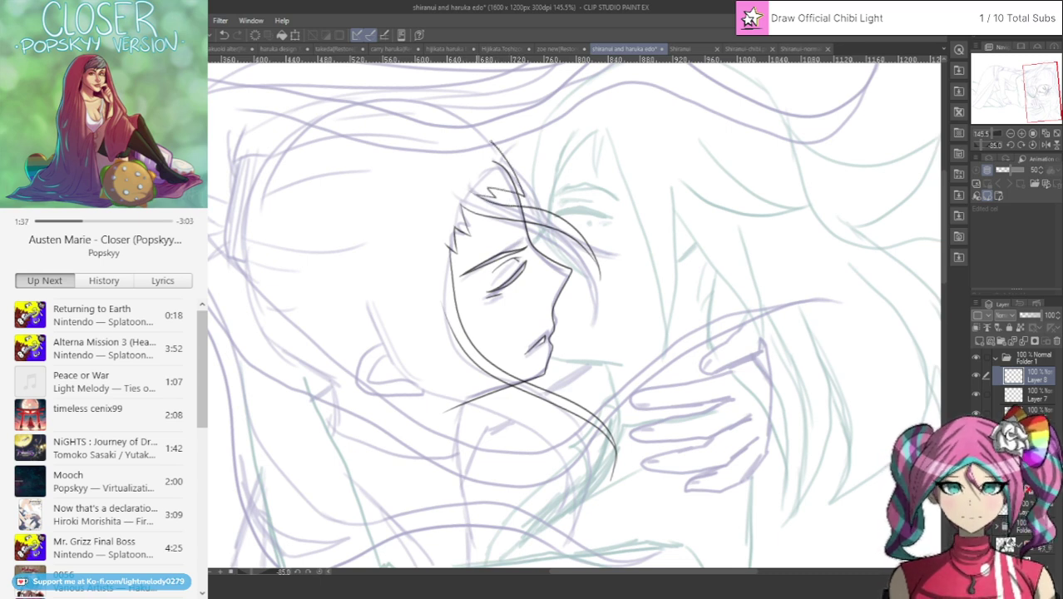
drag(489, 141, 431, 108)
key(ctrl+z)
key(ctrl+z)
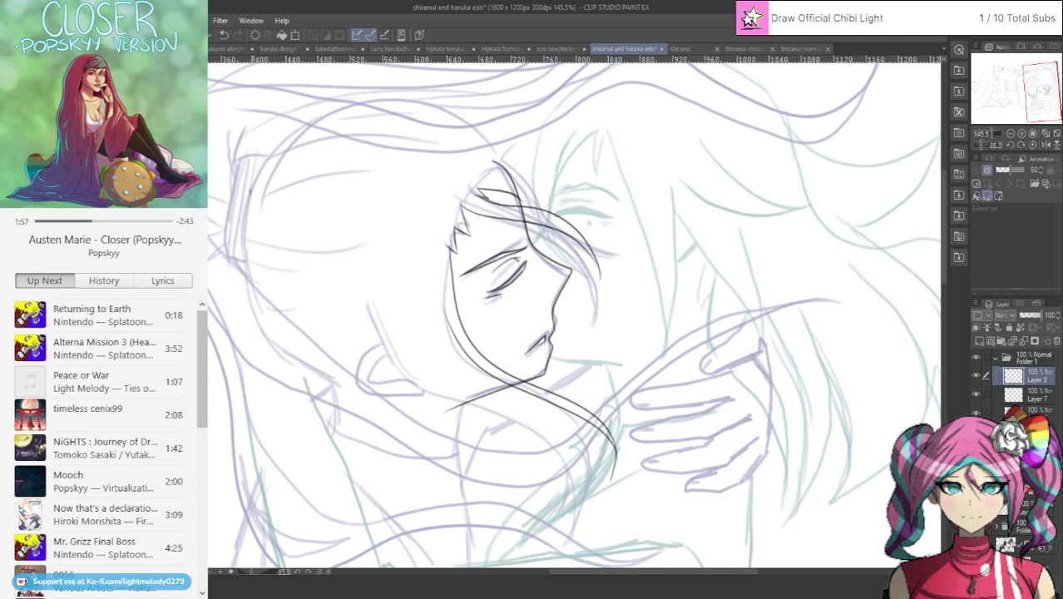
Try to ink the ponytailed figure's head outline from the forehead over the crown and around to the nape.
mouse_move(266, 158)
mouse_down()
mouse_move(335, 111)
mouse_move(410, 99)
mouse_up()
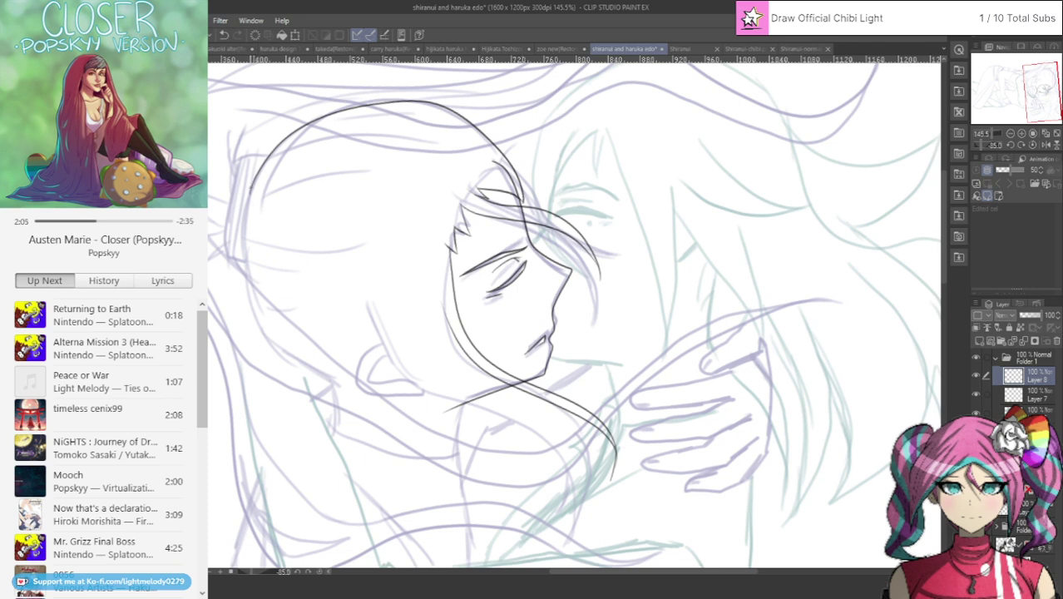
mouse_move(247, 213)
mouse_down()
mouse_move(257, 314)
mouse_move(302, 372)
mouse_move(330, 386)
mouse_up()
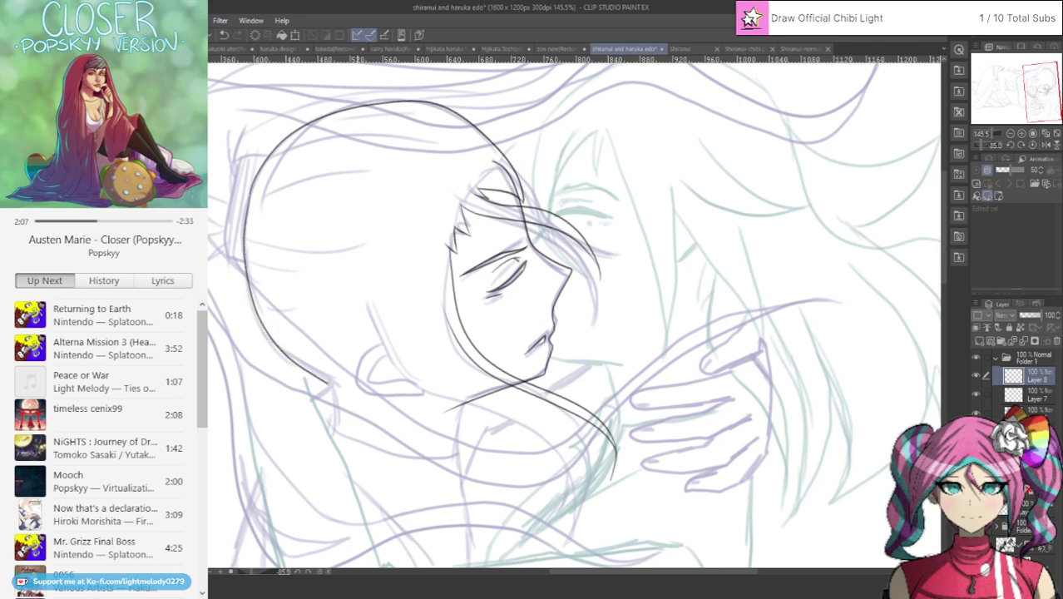
click(224, 35)
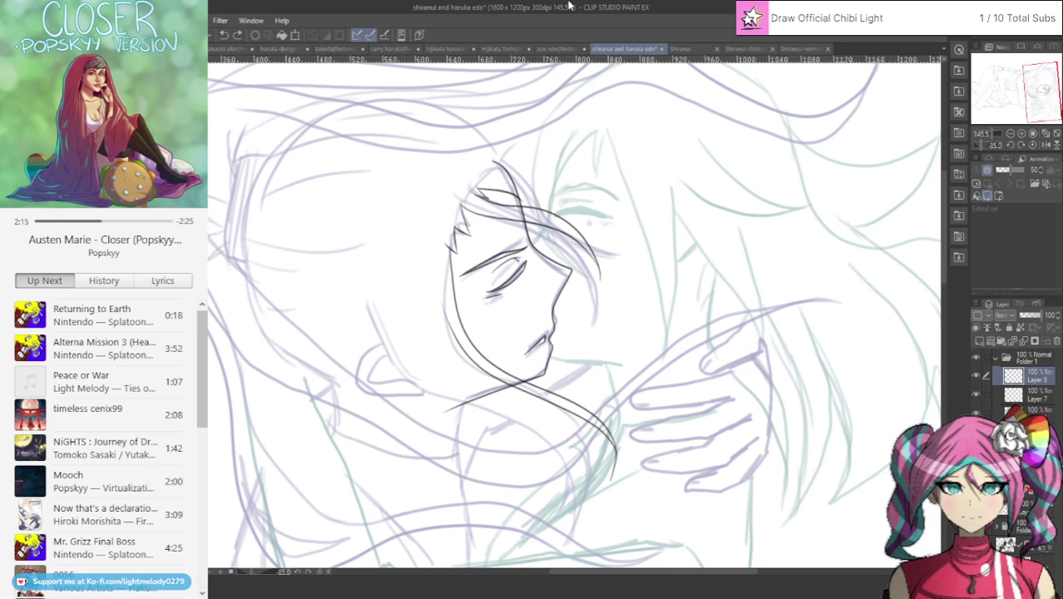
Ink the head outline from the front hairline around the back, end it in a spiky nape tuft, and undo the extra front strand.
mouse_move(243, 221)
mouse_down()
mouse_move(264, 161)
mouse_move(311, 122)
mouse_move(382, 99)
mouse_move(440, 102)
mouse_move(486, 135)
mouse_up()
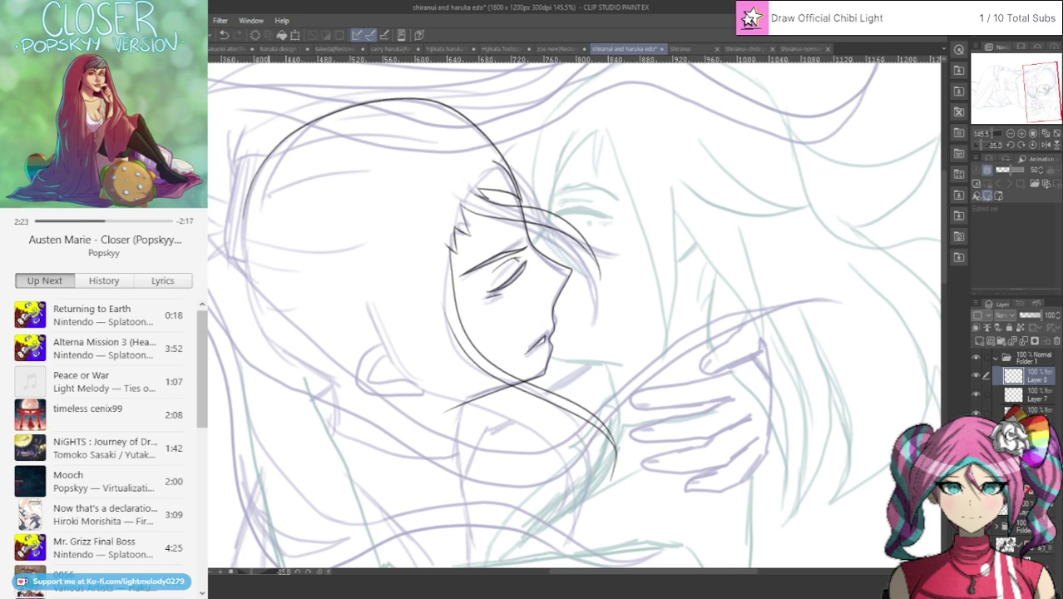
drag(243, 227, 248, 284)
drag(302, 363, 348, 413)
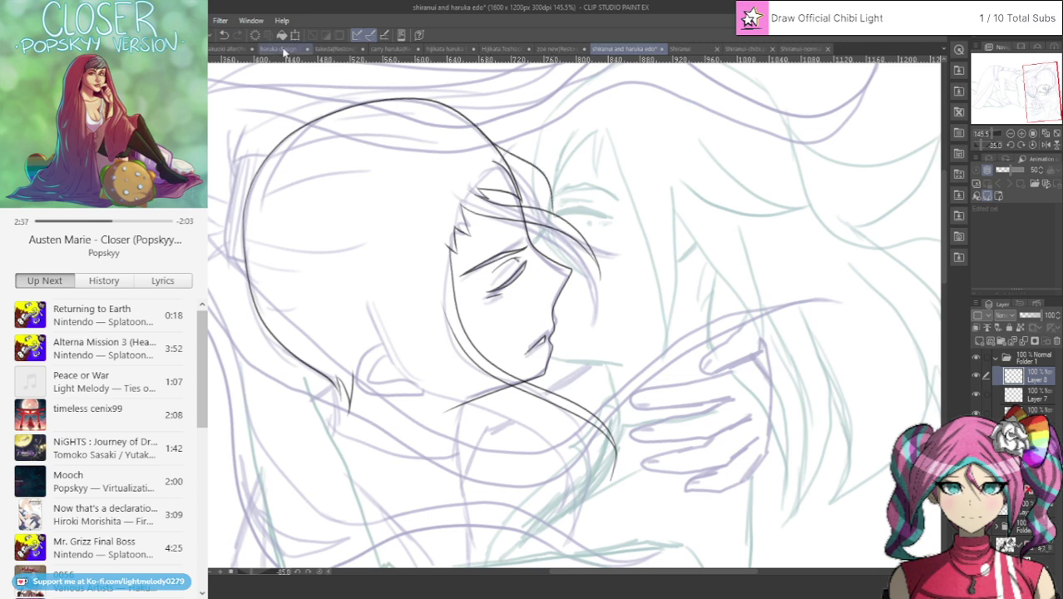
click(224, 35)
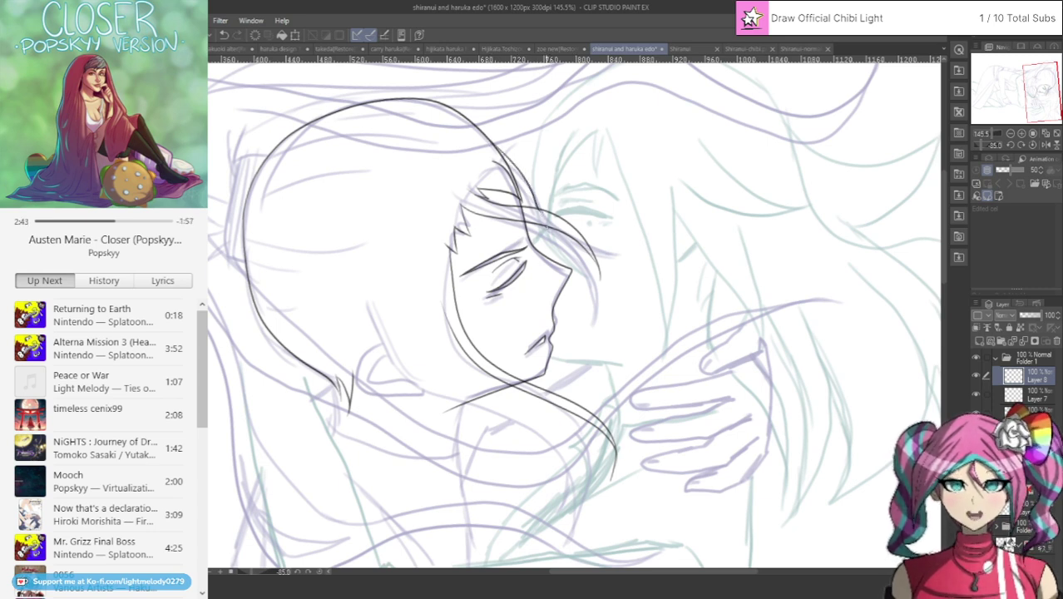
click(222, 37)
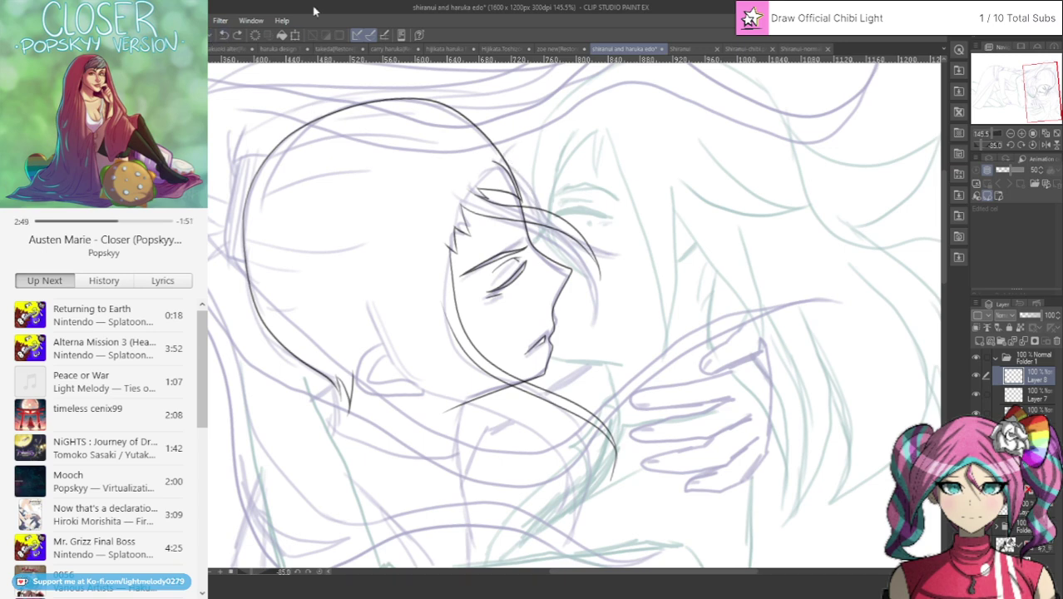
Erase the inked outline over the crown and down the back of the head, keeping the lower nape line and tuft.
drag(507, 148, 449, 145)
drag(507, 113, 595, 141)
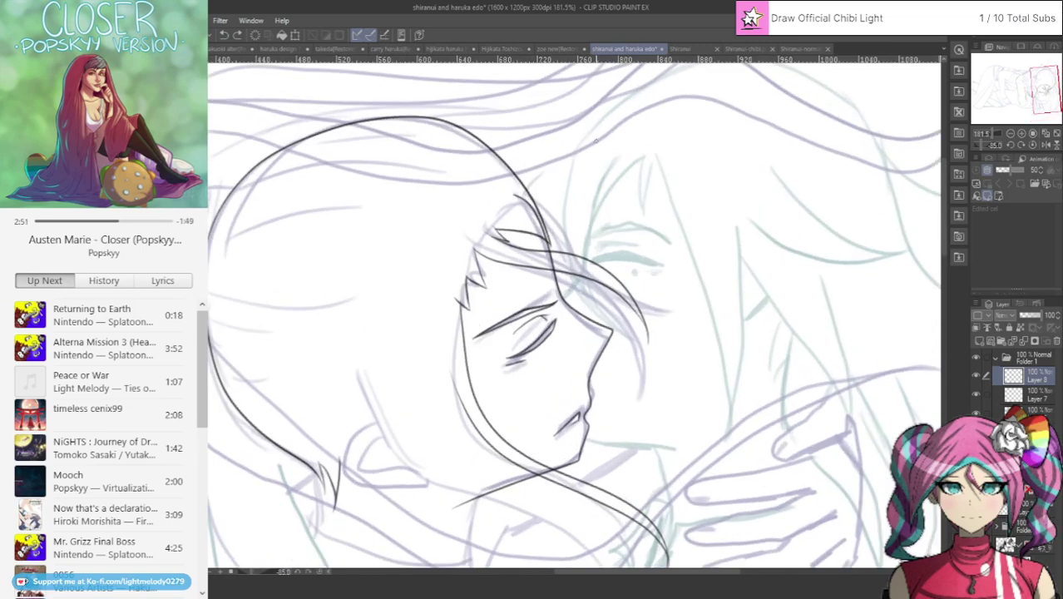
scroll(595, 140, up, 2)
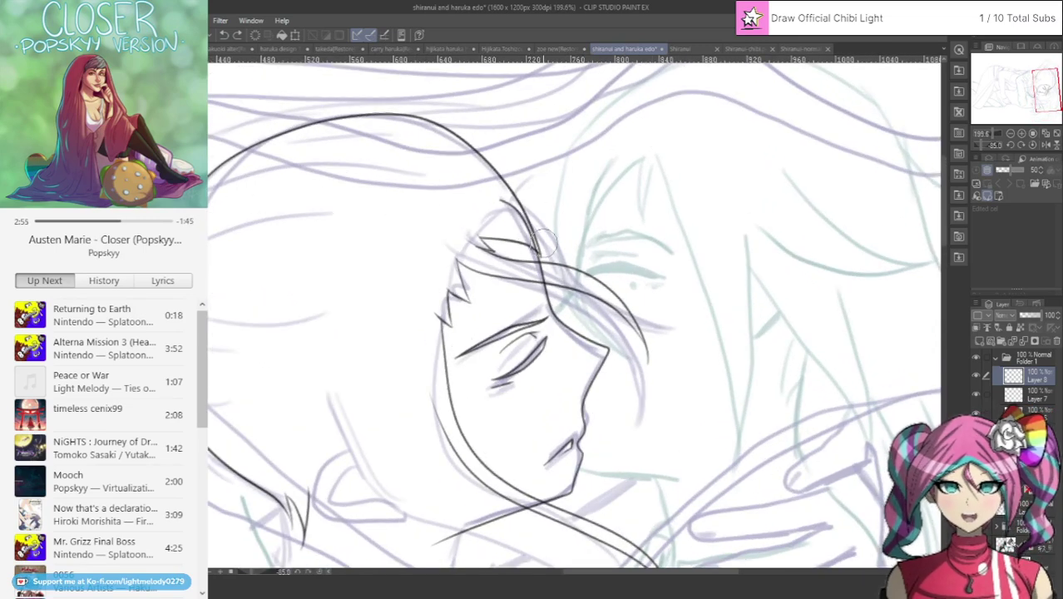
mouse_move(533, 240)
mouse_down()
mouse_move(488, 220)
mouse_move(494, 234)
mouse_move(480, 219)
mouse_move(478, 208)
mouse_move(524, 234)
mouse_move(490, 197)
mouse_move(530, 230)
mouse_move(496, 191)
mouse_move(452, 166)
mouse_move(516, 202)
mouse_move(451, 114)
mouse_move(418, 101)
mouse_move(471, 147)
mouse_move(396, 104)
mouse_move(333, 105)
mouse_move(283, 161)
mouse_move(349, 105)
mouse_move(316, 135)
mouse_up()
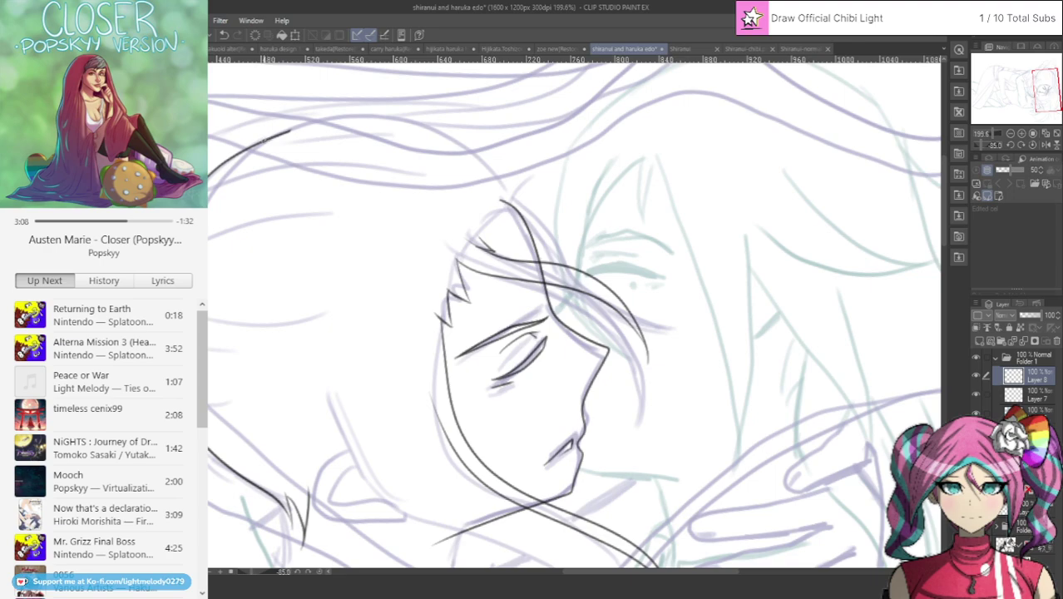
drag(1042, 85, 1035, 72)
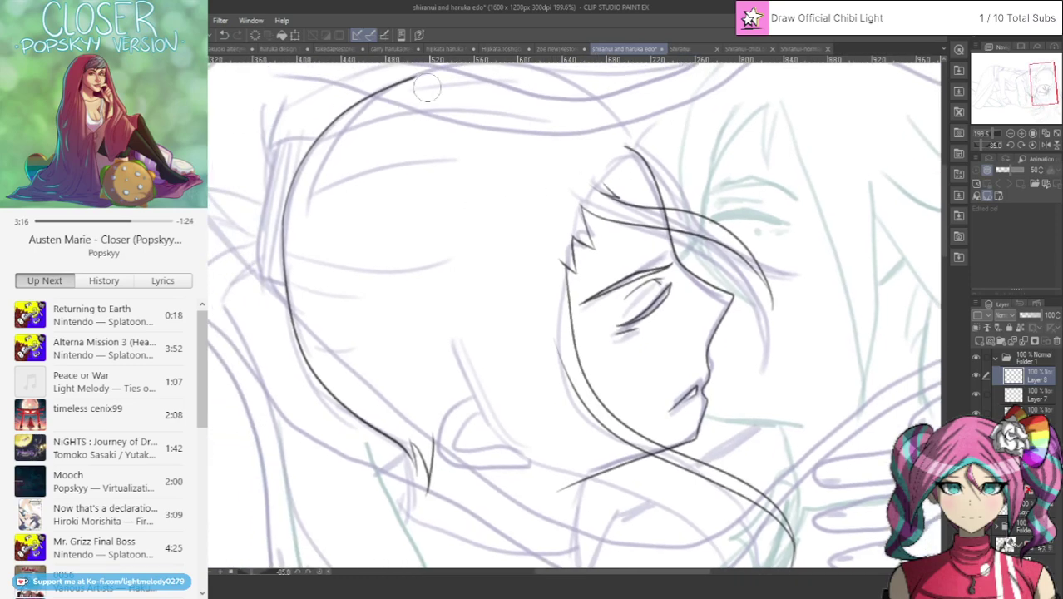
mouse_move(420, 79)
mouse_down()
mouse_move(315, 144)
mouse_move(282, 238)
mouse_move(290, 334)
mouse_up()
drag(310, 400, 281, 307)
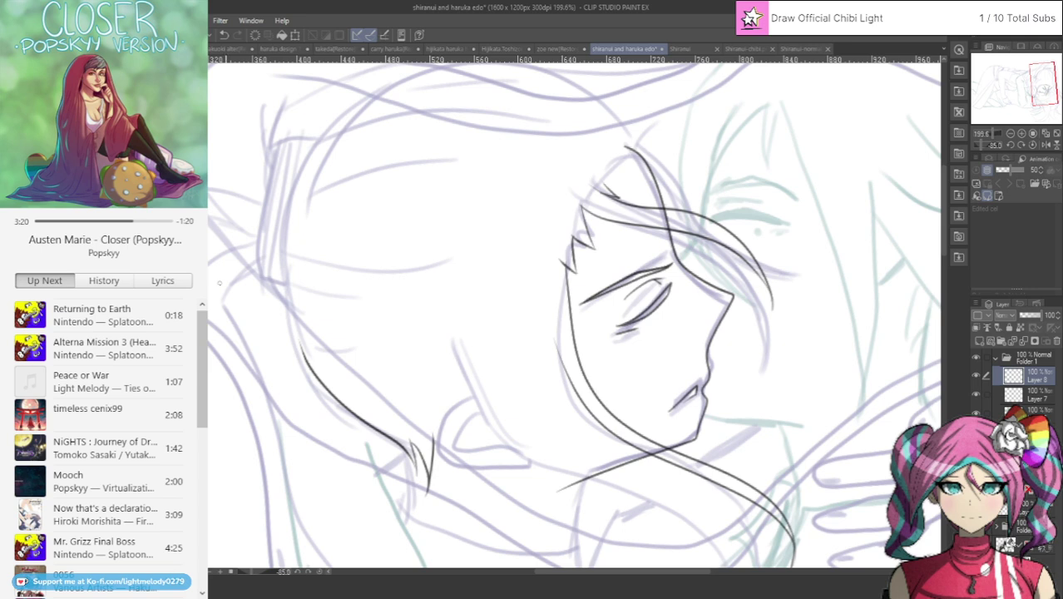
Ink the head outline again as a smooth curve from the nape over the crown to the forehead, and erase its overshooting front end.
mouse_move(304, 353)
mouse_down()
mouse_move(285, 293)
mouse_move(286, 223)
mouse_move(305, 158)
mouse_move(367, 99)
mouse_move(447, 68)
mouse_move(532, 73)
mouse_move(623, 125)
mouse_move(673, 183)
mouse_move(643, 188)
mouse_up()
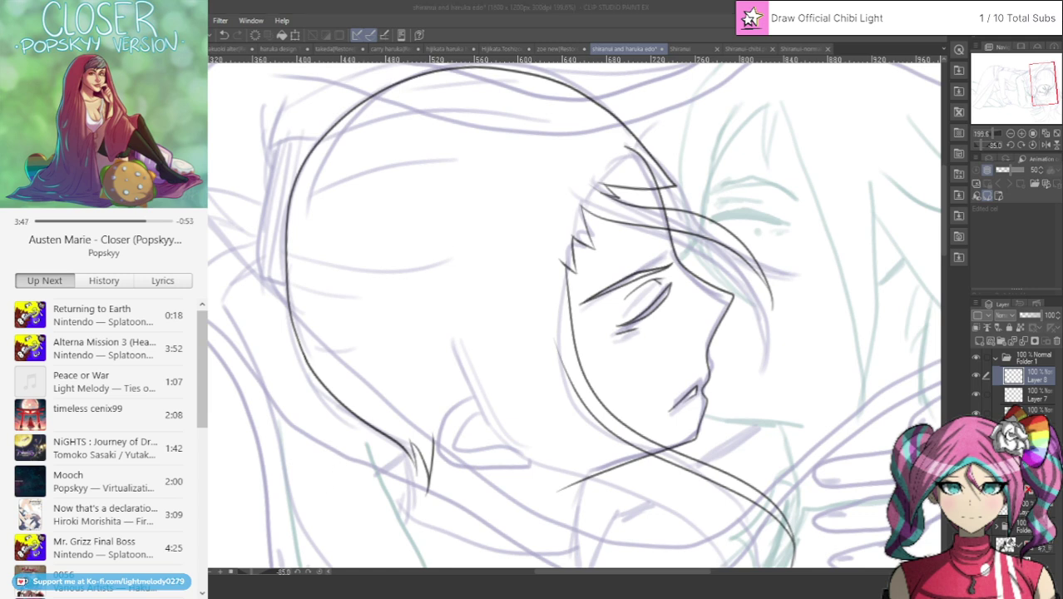
click(593, 7)
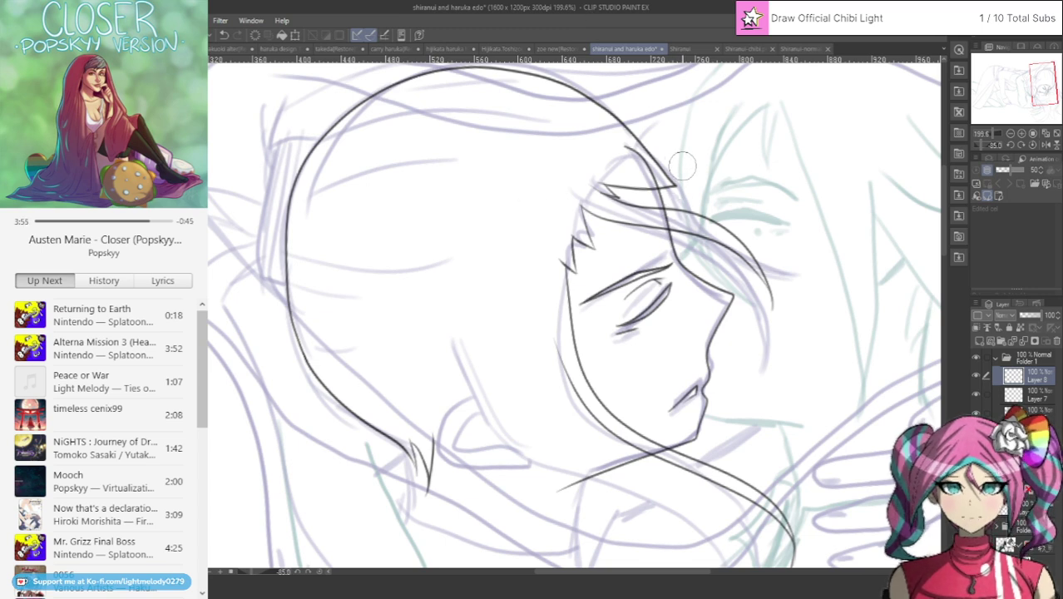
drag(683, 186, 653, 139)
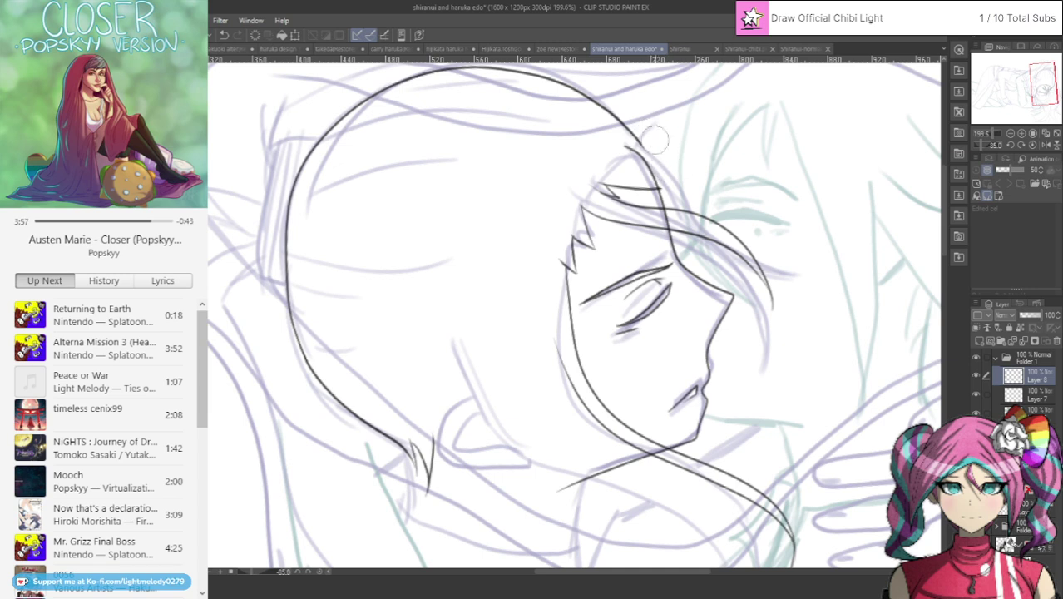
Rework the small strand at the front hairline into a clean pointed tip joining the forelock.
mouse_move(619, 186)
mouse_down()
mouse_move(663, 181)
mouse_move(608, 170)
mouse_up()
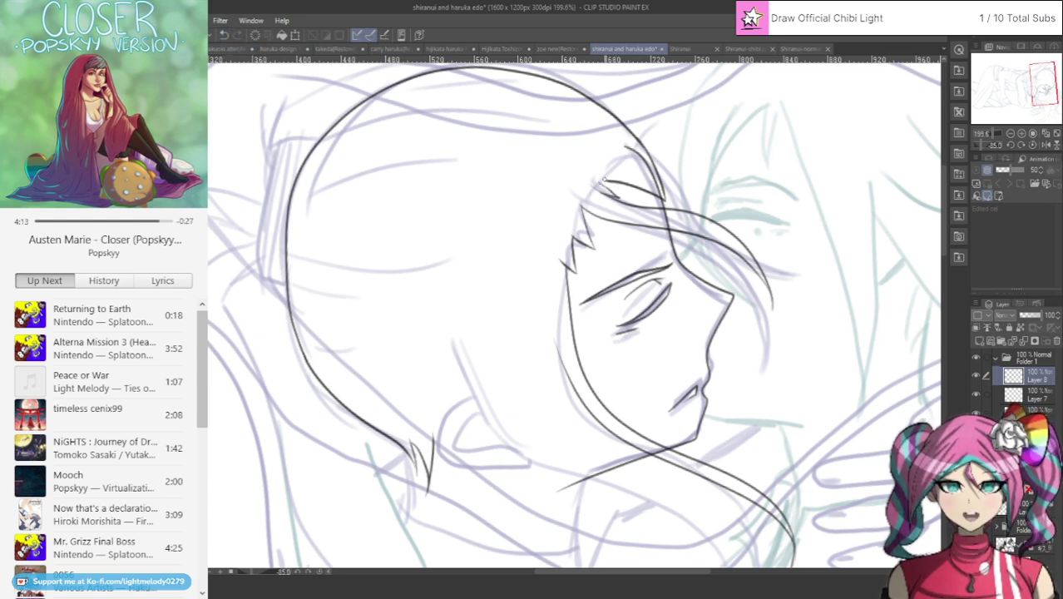
scroll(611, 179, up, 2)
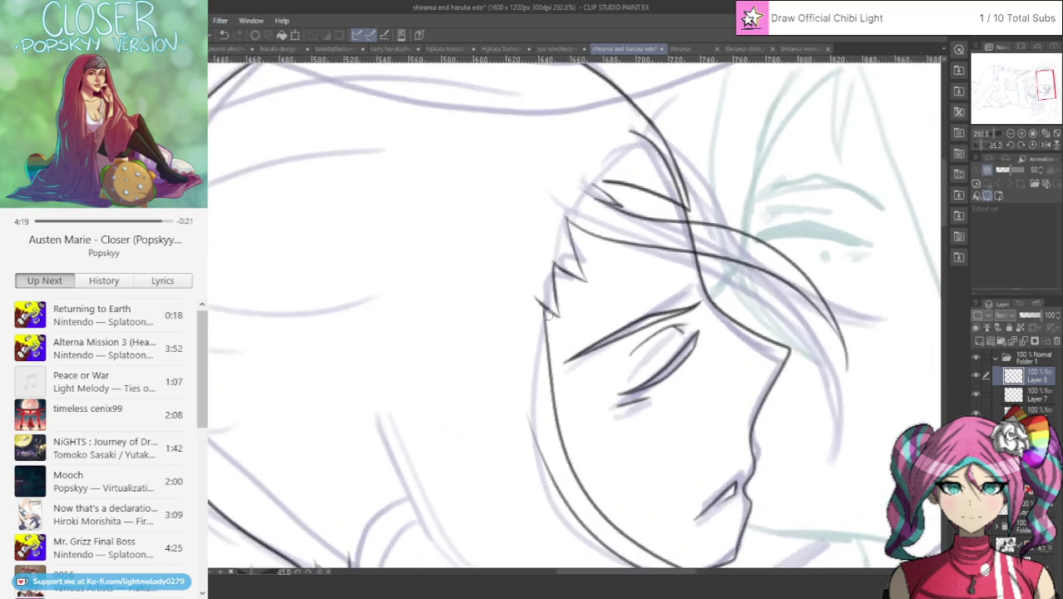
drag(587, 175, 622, 202)
mouse_move(605, 183)
mouse_down()
mouse_move(636, 203)
mouse_move(593, 197)
mouse_up()
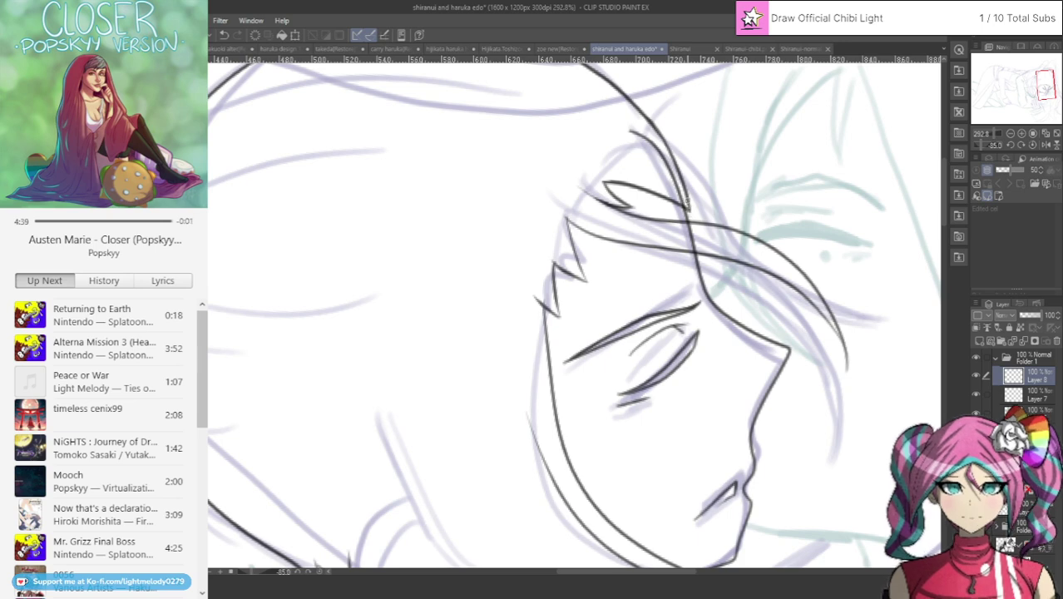
Ink an outer forelock strand curving from the front of the crown past the forehead and under the loose forelock.
scroll(689, 205, down, 12)
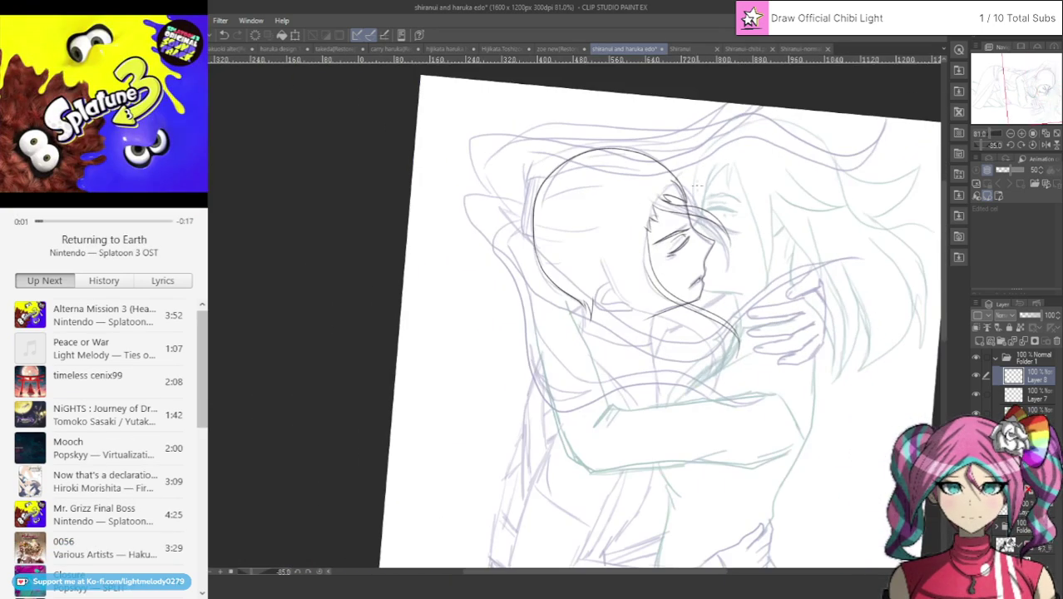
scroll(666, 188, up, 5)
scroll(665, 188, up, 2)
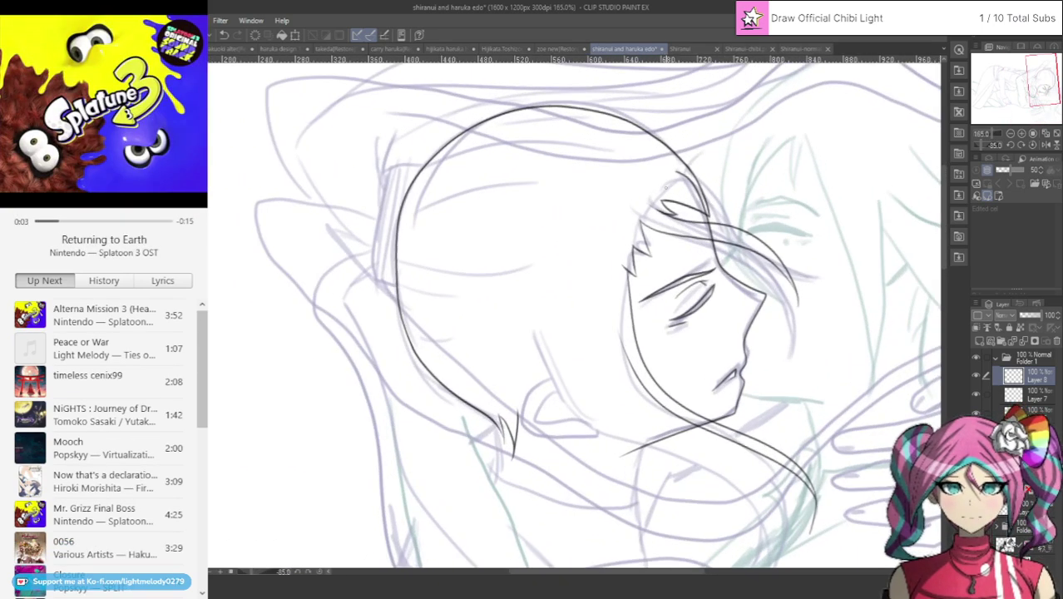
scroll(665, 189, up, 2)
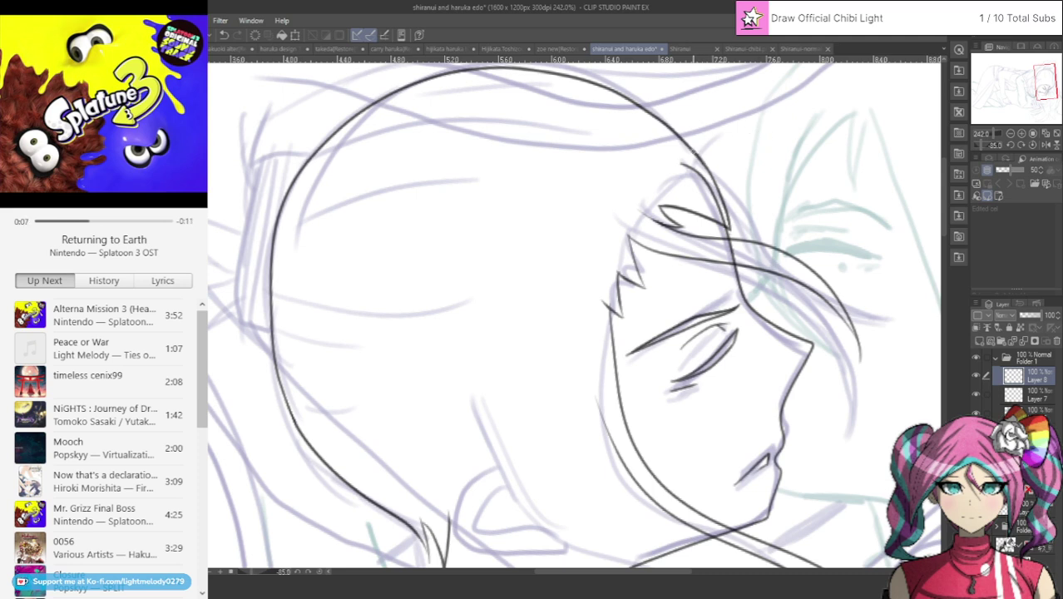
mouse_move(695, 154)
mouse_down()
mouse_move(747, 200)
mouse_move(768, 243)
mouse_up()
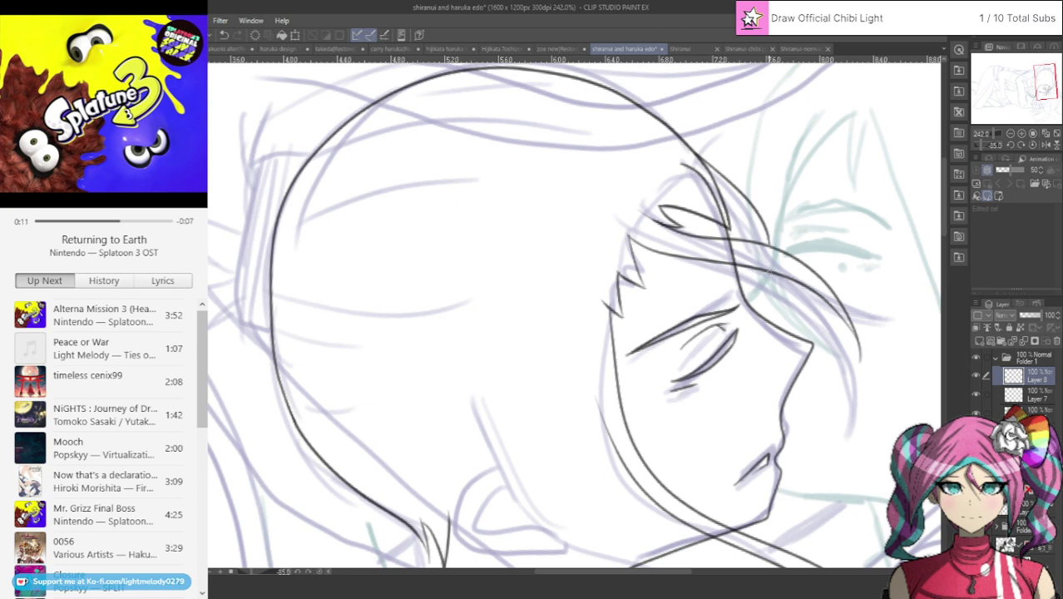
drag(770, 275, 830, 321)
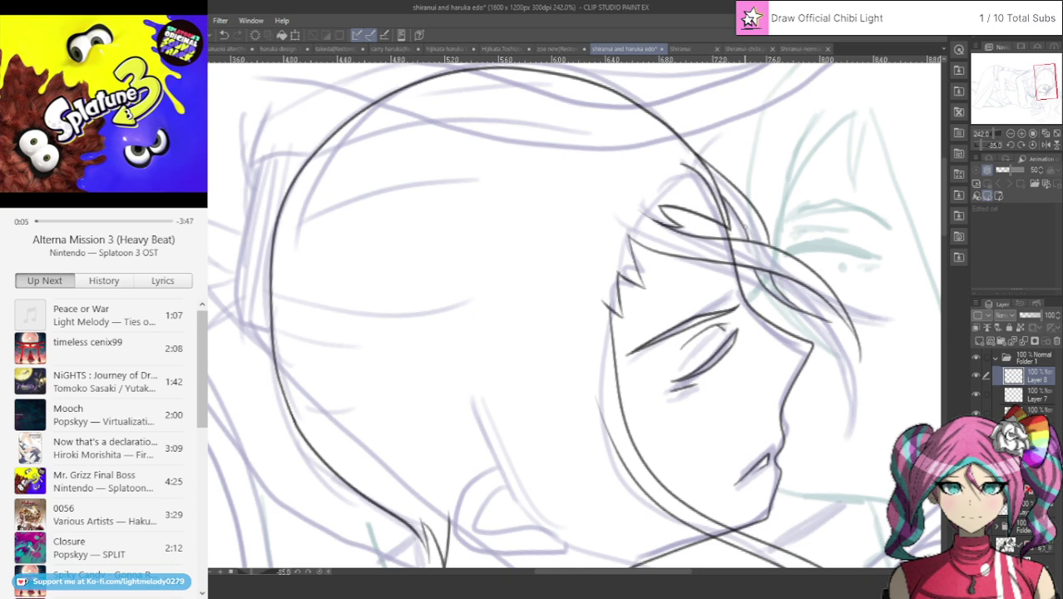
Check the Shiranui illustration, rotate the canvas to -70 degrees, and ink the long side lock falling in front of the ear past the jaw.
scroll(671, 265, down, 3)
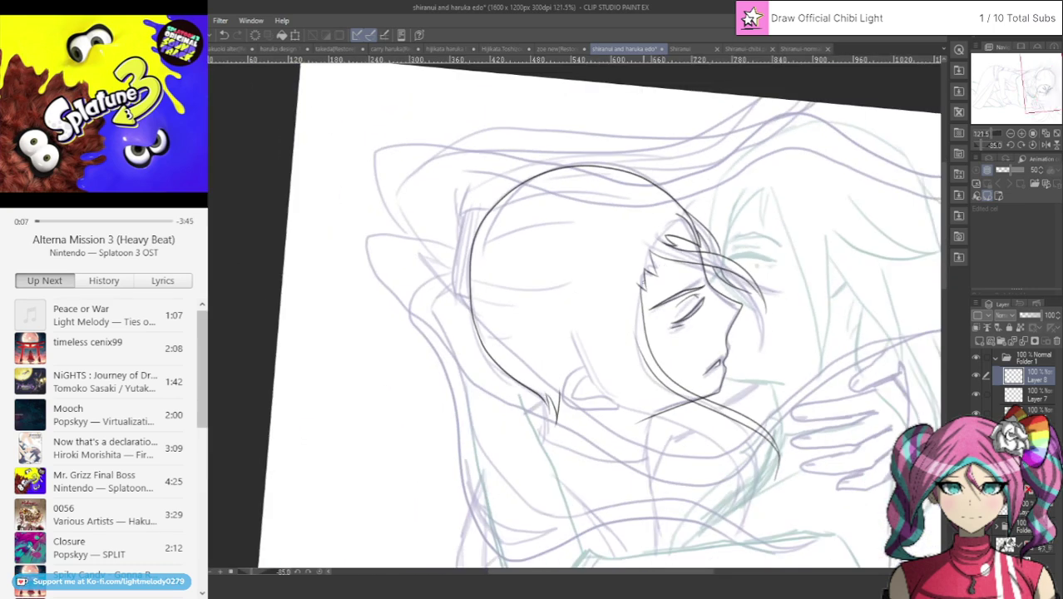
click(682, 48)
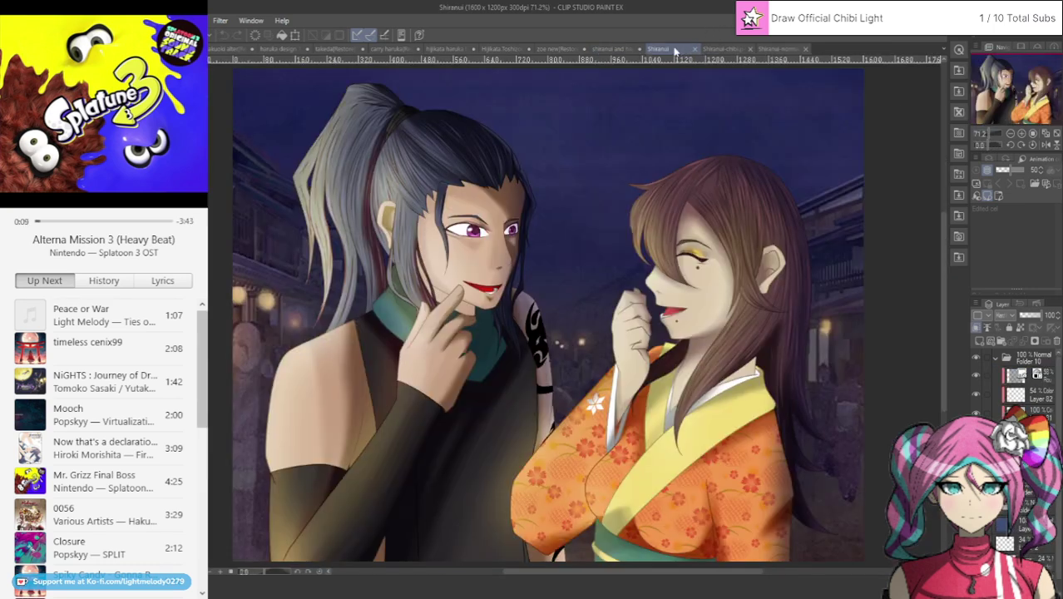
click(607, 48)
click(1034, 134)
click(1034, 134)
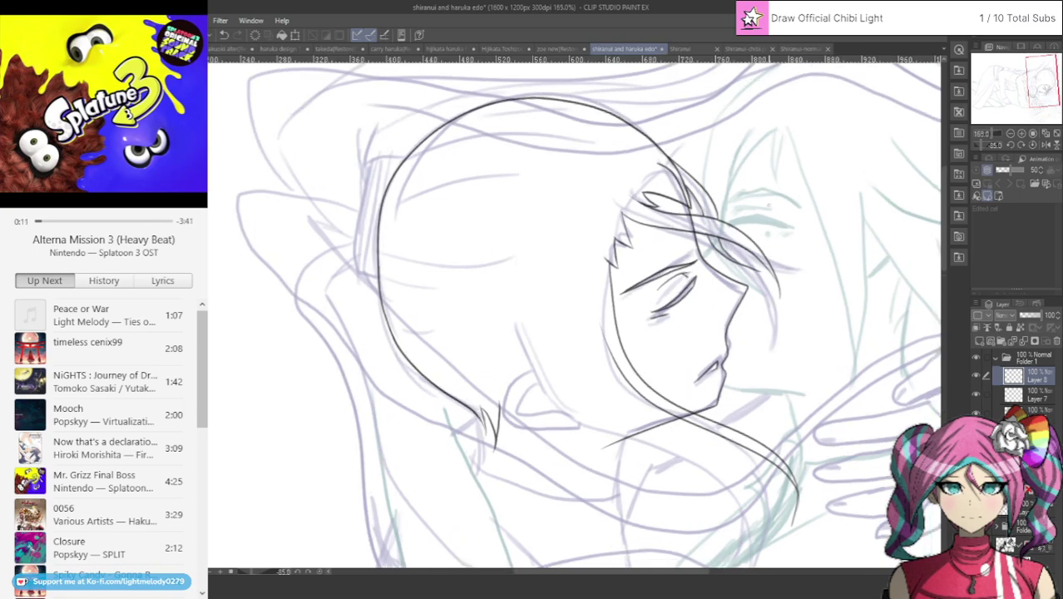
click(1021, 145)
click(1021, 144)
click(1021, 144)
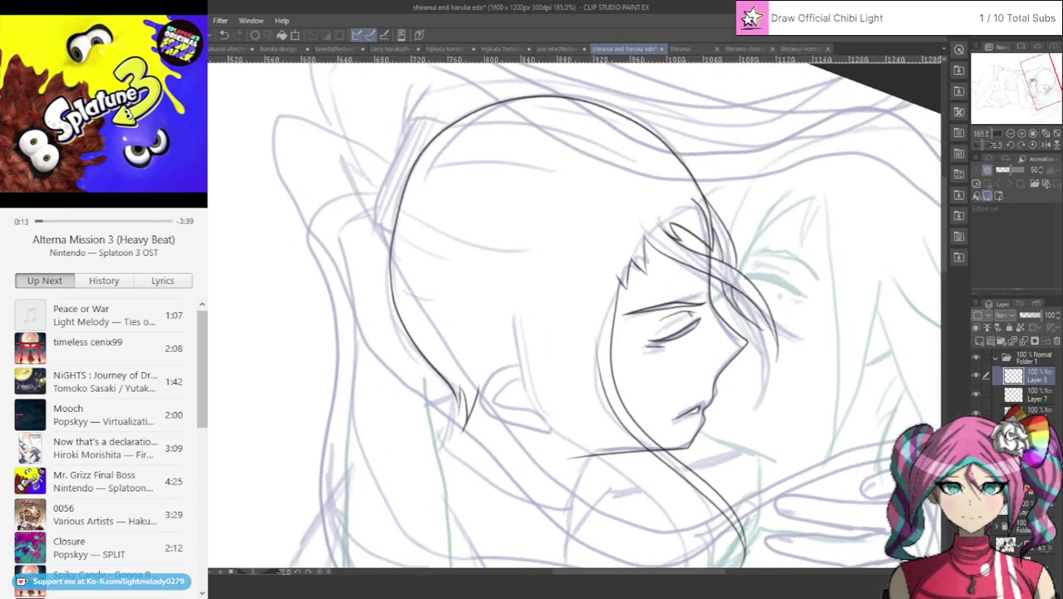
drag(1036, 81, 1032, 86)
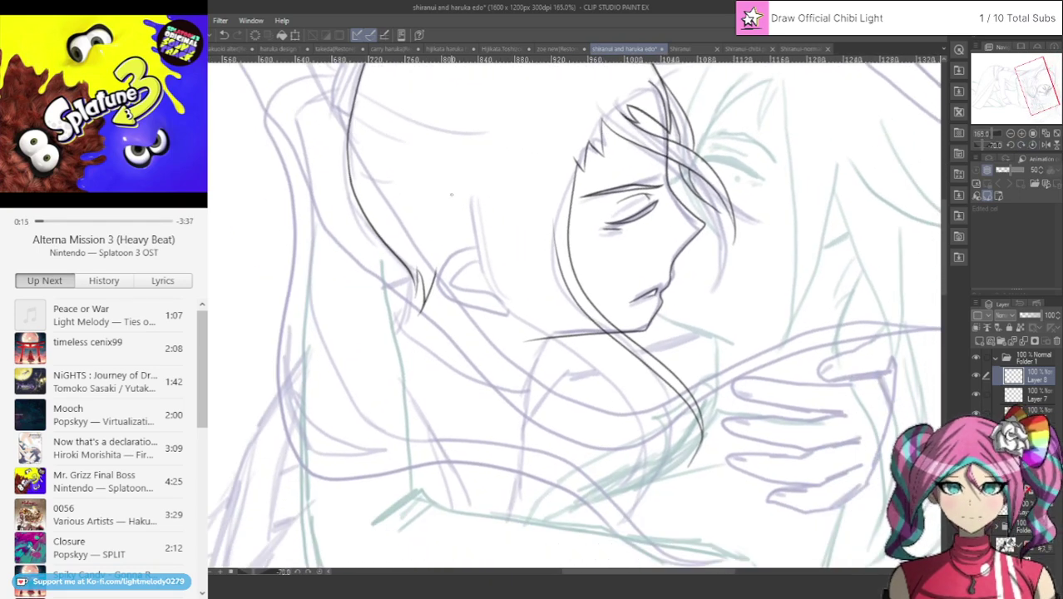
mouse_move(468, 186)
mouse_down()
mouse_move(479, 268)
mouse_move(501, 301)
mouse_move(544, 343)
mouse_move(565, 383)
mouse_move(511, 298)
mouse_move(624, 405)
mouse_move(635, 481)
mouse_move(619, 521)
mouse_move(647, 452)
mouse_move(630, 353)
mouse_move(653, 399)
mouse_move(647, 472)
mouse_up()
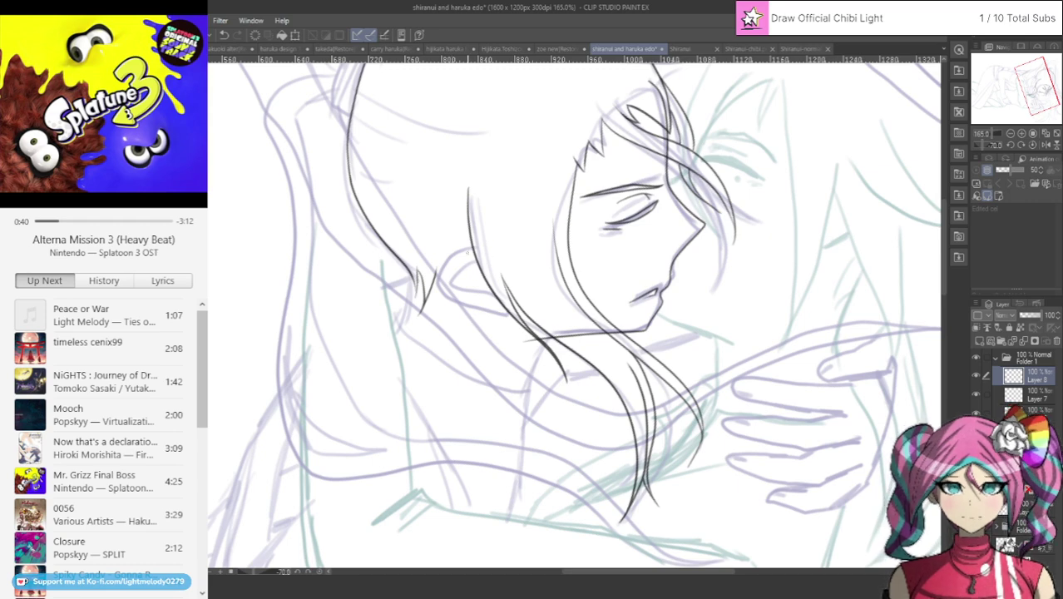
Try to ink the ear behind the side lock, with its outer contour and inner folds.
mouse_move(467, 244)
mouse_down()
mouse_move(449, 254)
mouse_move(443, 277)
mouse_move(486, 312)
mouse_up()
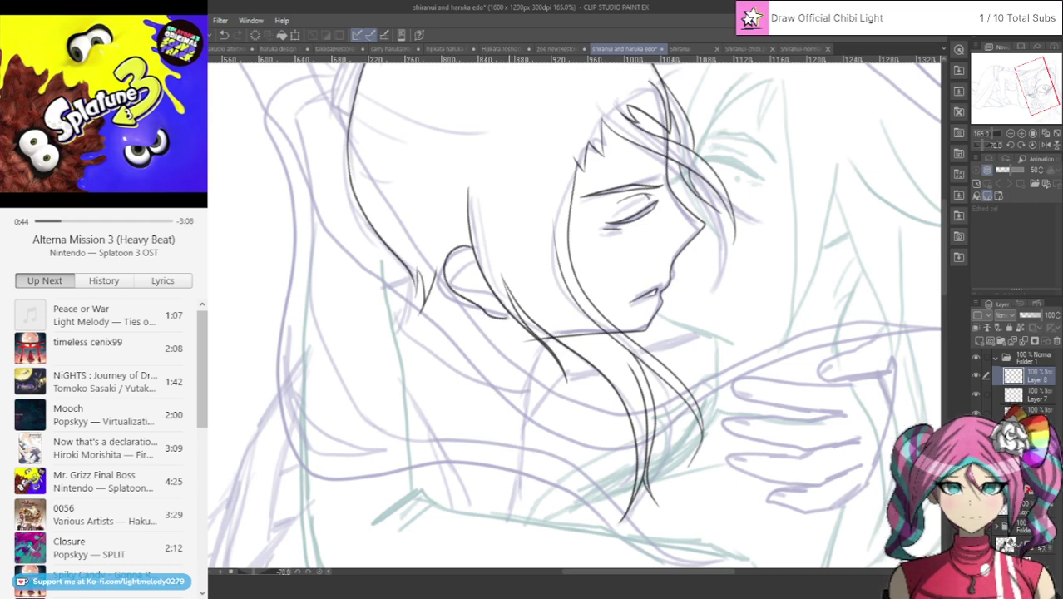
drag(454, 259, 472, 287)
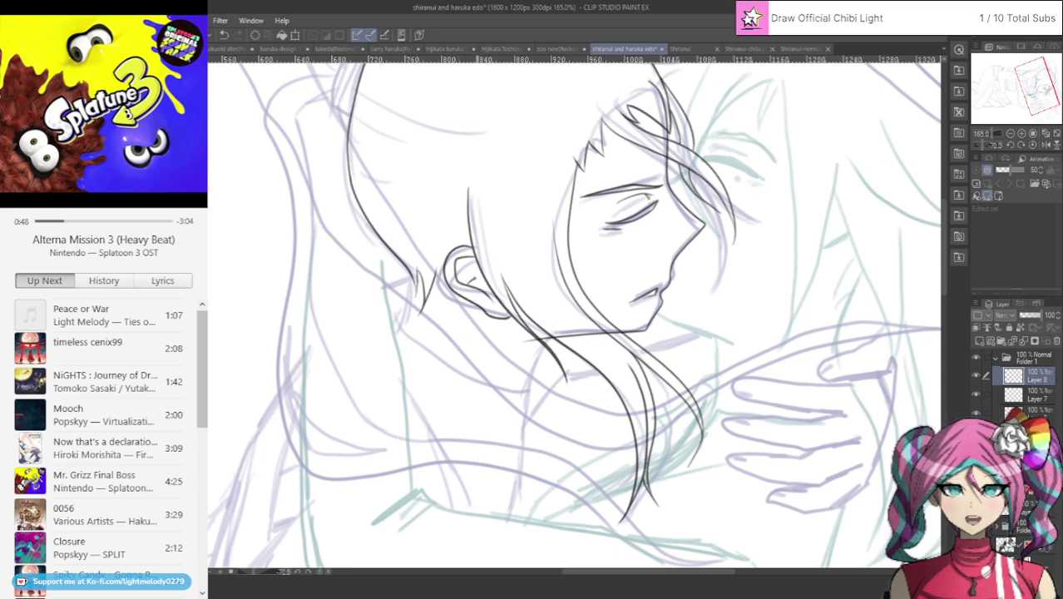
scroll(410, 208, down, 3)
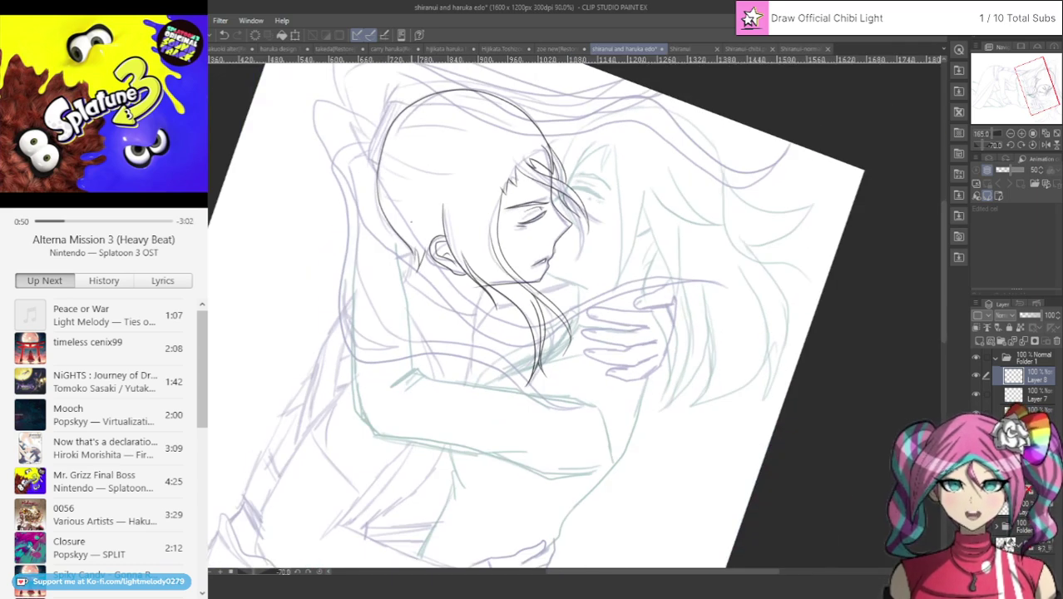
scroll(389, 169, up, 1)
scroll(422, 148, up, 1)
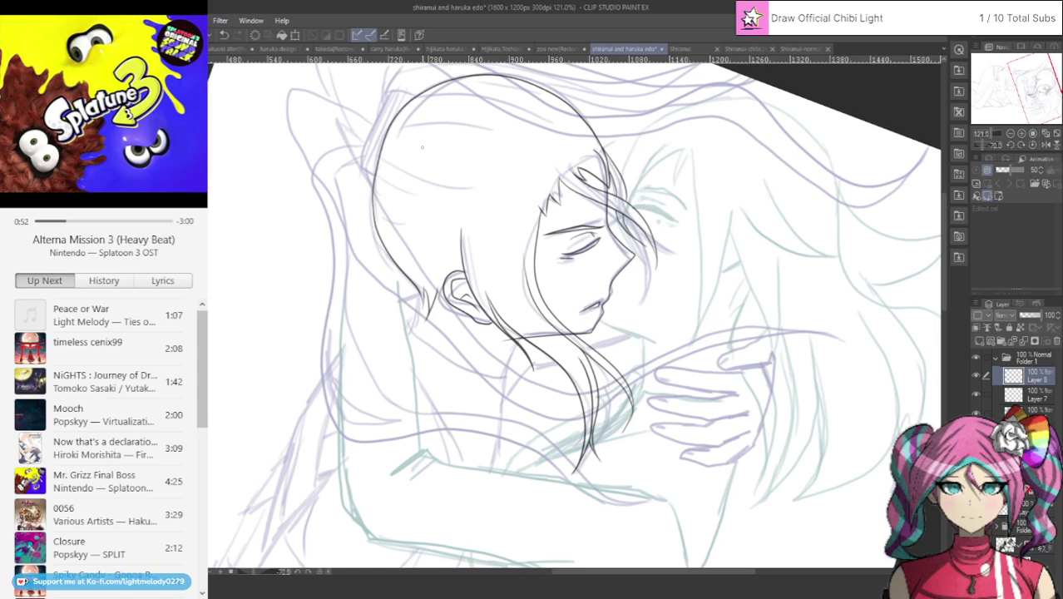
scroll(422, 148, up, 1)
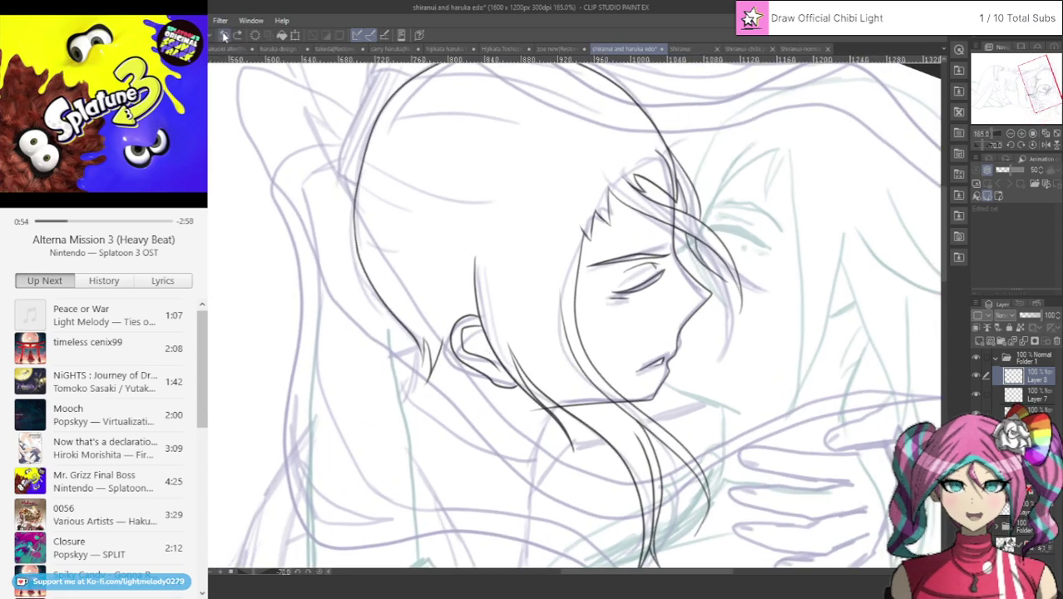
click(223, 35)
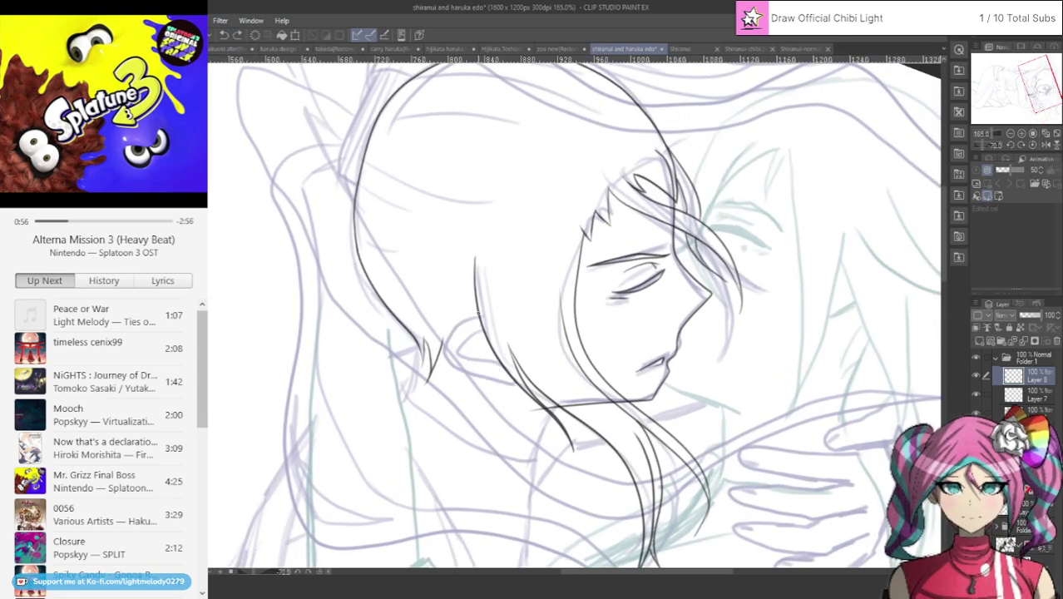
Rotate the canvas to -55 degrees and ink the ear behind the side lock, with its outer contour and inner folds.
mouse_move(454, 323)
mouse_down()
mouse_move(460, 361)
mouse_move(505, 370)
mouse_up()
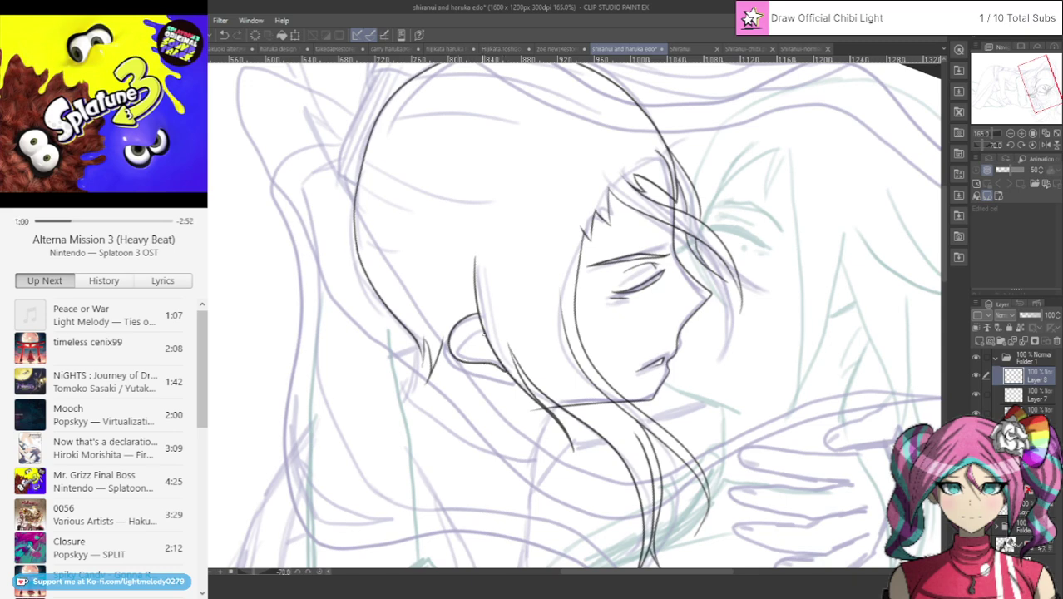
click(223, 35)
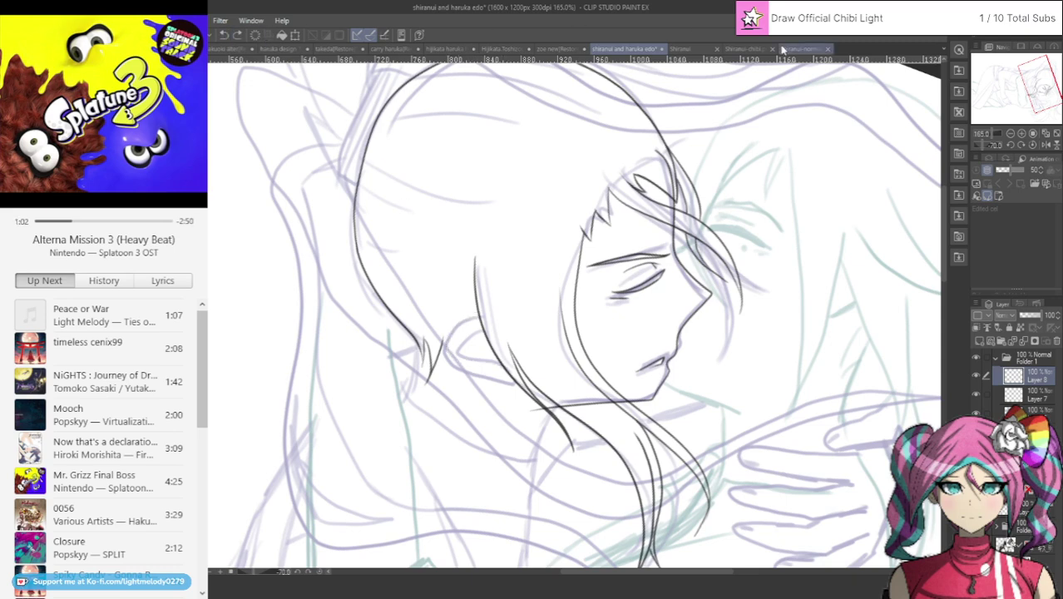
click(1015, 144)
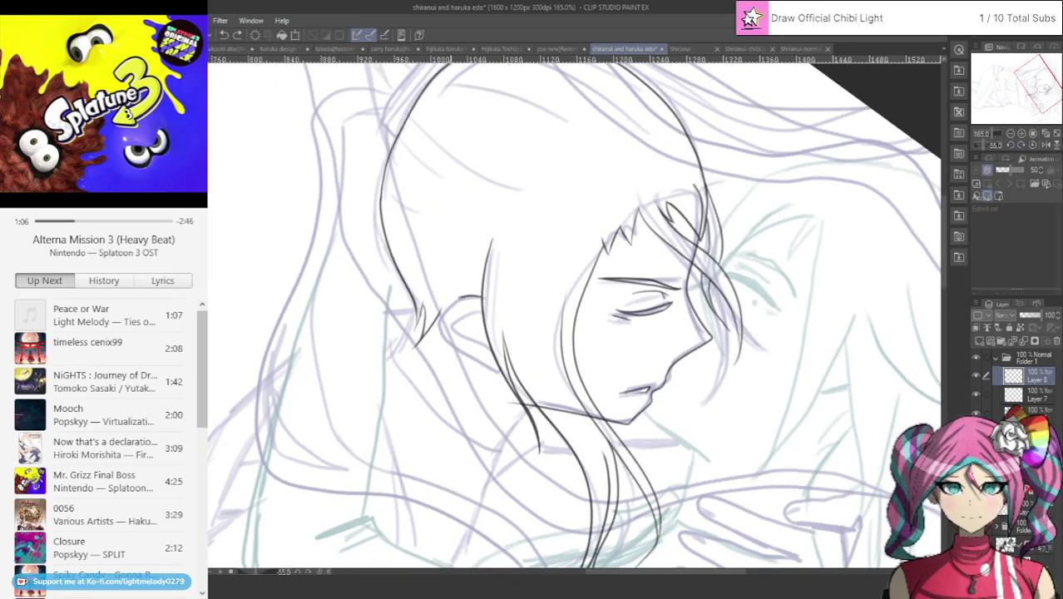
mouse_move(481, 296)
mouse_down()
mouse_move(442, 311)
mouse_move(446, 335)
mouse_move(496, 364)
mouse_up()
mouse_move(480, 308)
mouse_down()
mouse_move(449, 330)
mouse_move(492, 347)
mouse_up()
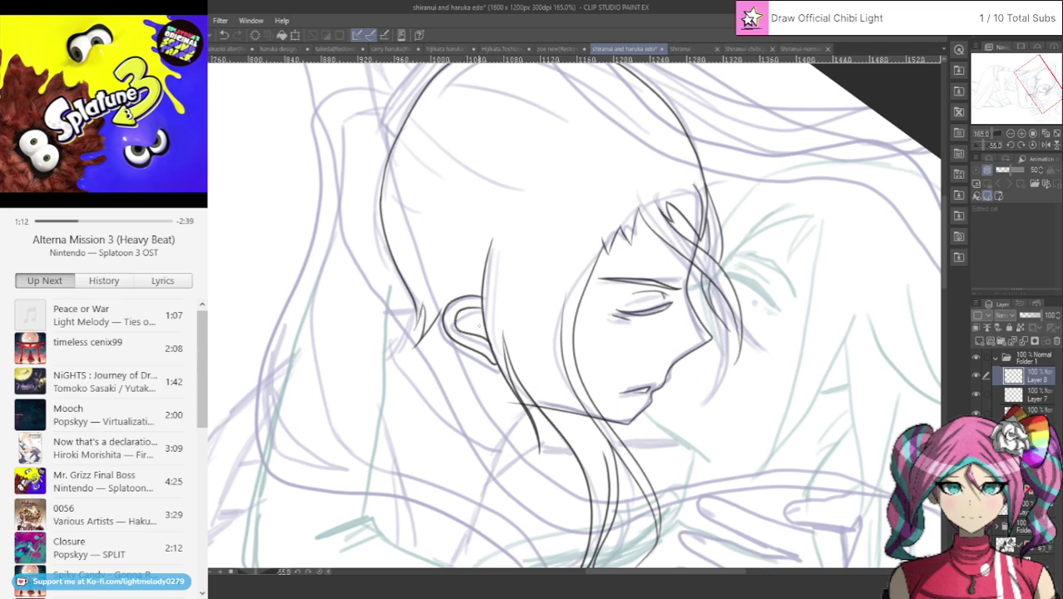
click(223, 35)
click(224, 35)
drag(468, 325, 484, 336)
Ink the outline of the ponytail's hair tie on a new layer, following the back curve of the crown.
scroll(369, 564, right, 10)
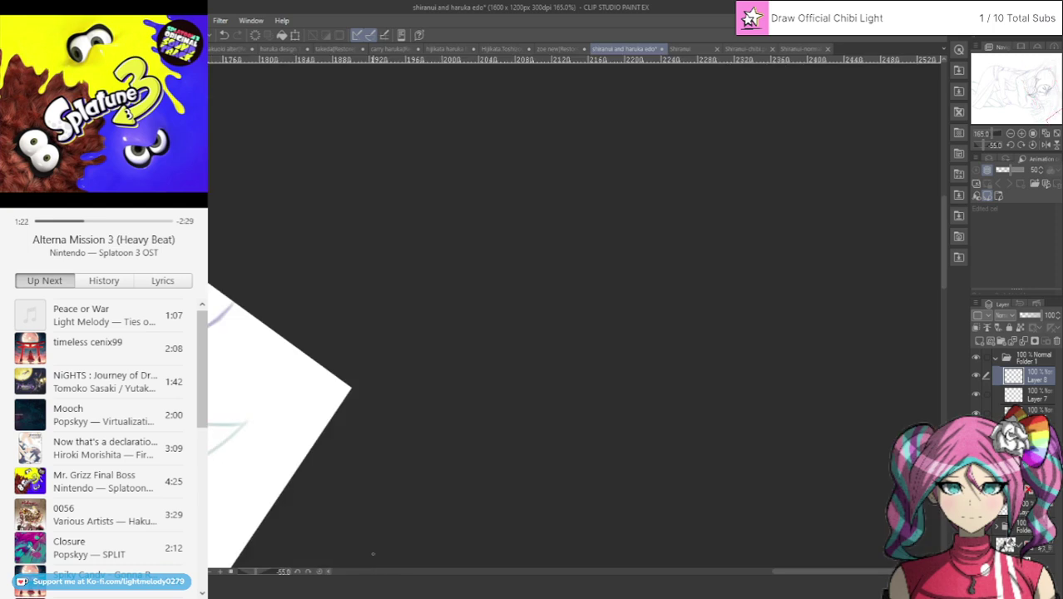
scroll(781, 405, left, 6)
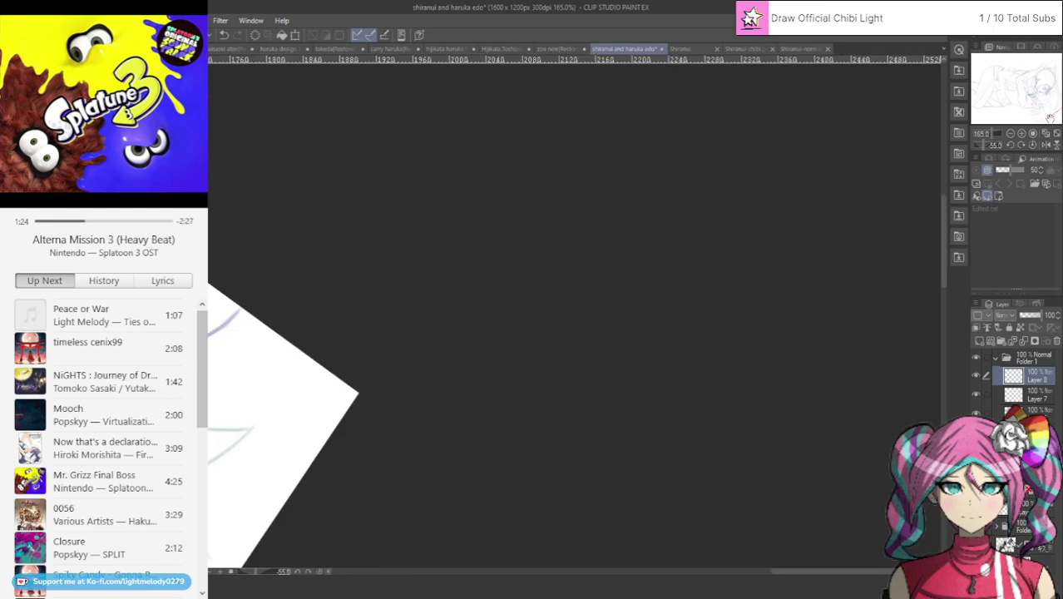
drag(1030, 104, 1017, 56)
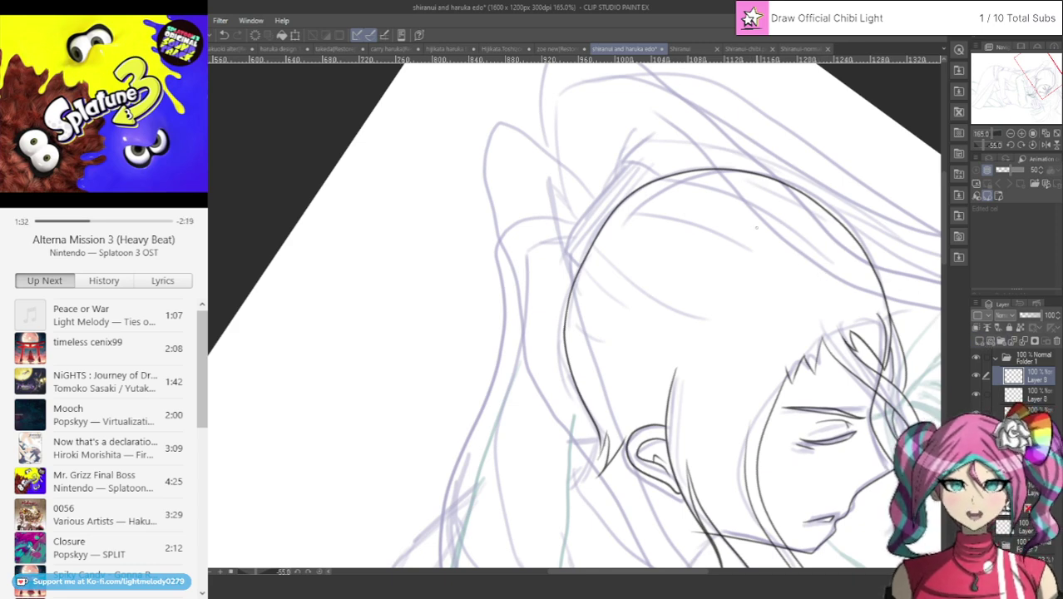
scroll(761, 230, down, 2)
drag(1024, 83, 1035, 94)
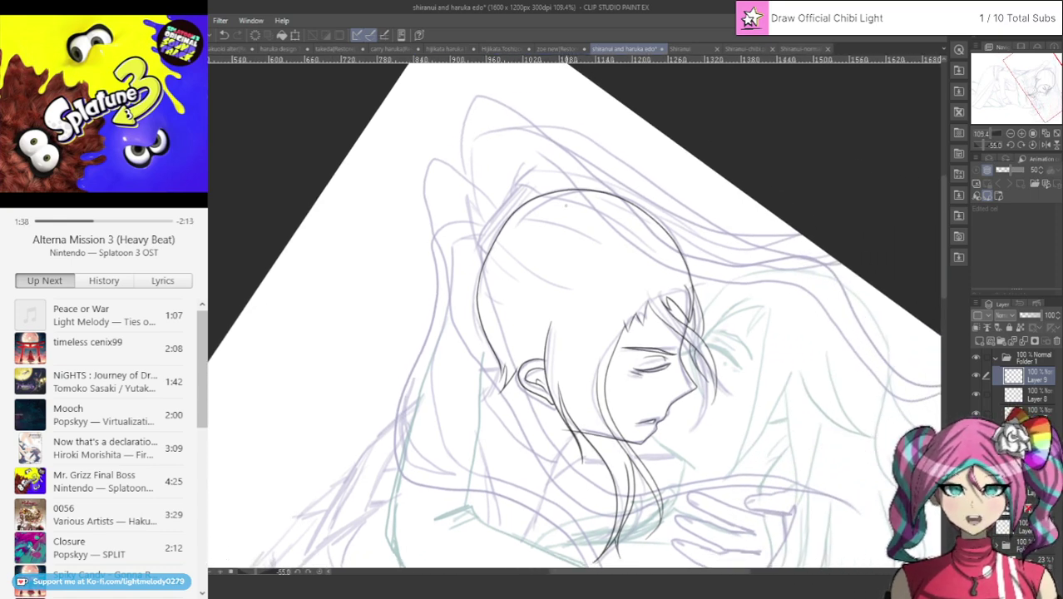
scroll(564, 138, up, 3)
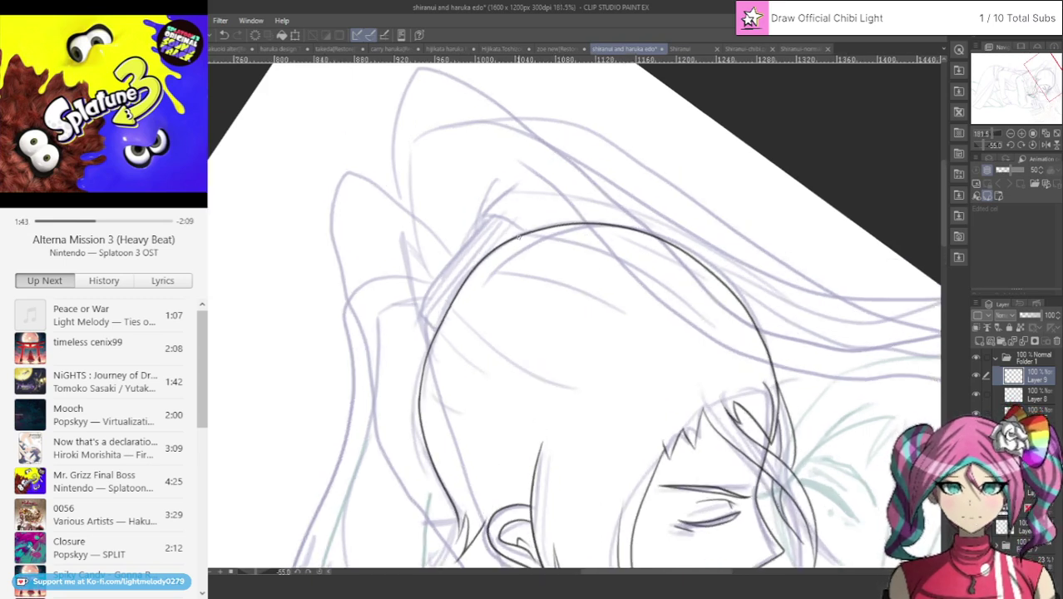
mouse_move(520, 236)
mouse_down()
mouse_move(484, 219)
mouse_move(443, 264)
mouse_move(421, 314)
mouse_move(437, 318)
mouse_move(431, 327)
mouse_move(513, 222)
mouse_up()
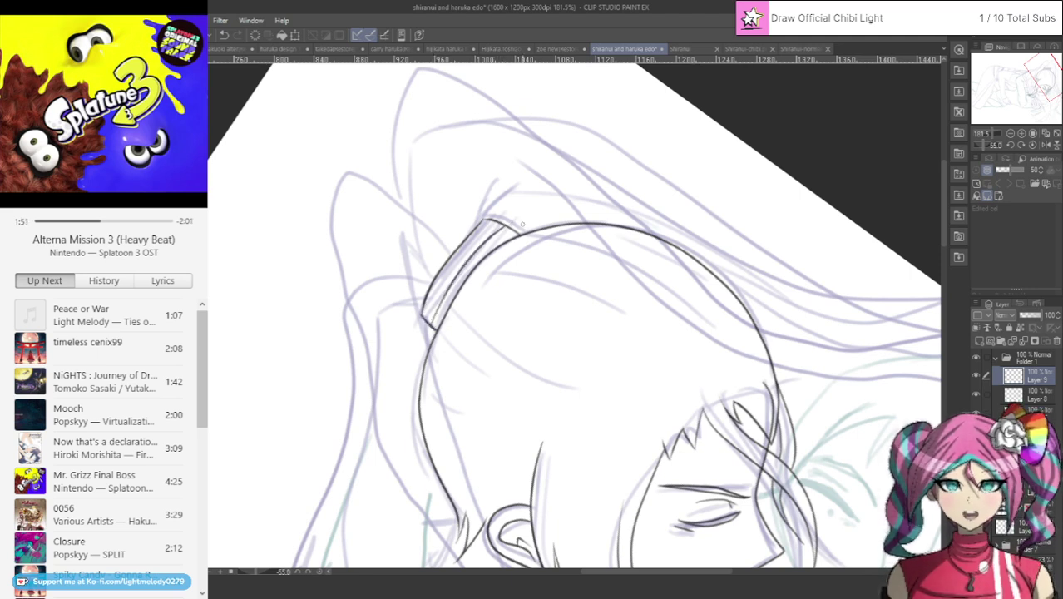
Examine the hair and ponytail in the Shiranui illustration, the Shiranui chibi image and the Shiranui.Kyou.full.1178228.png character sheet.
click(687, 50)
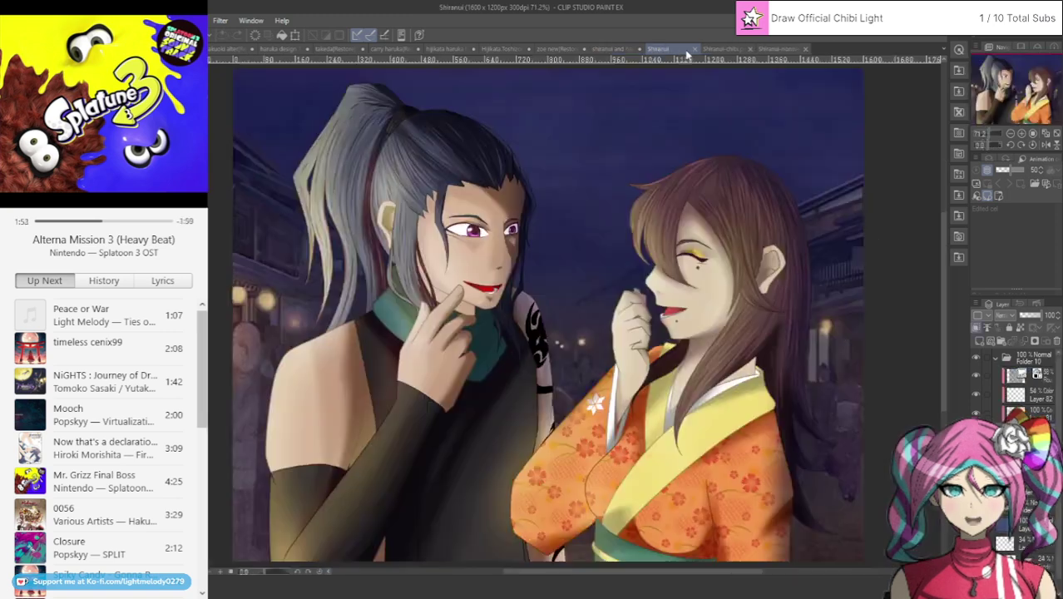
click(717, 50)
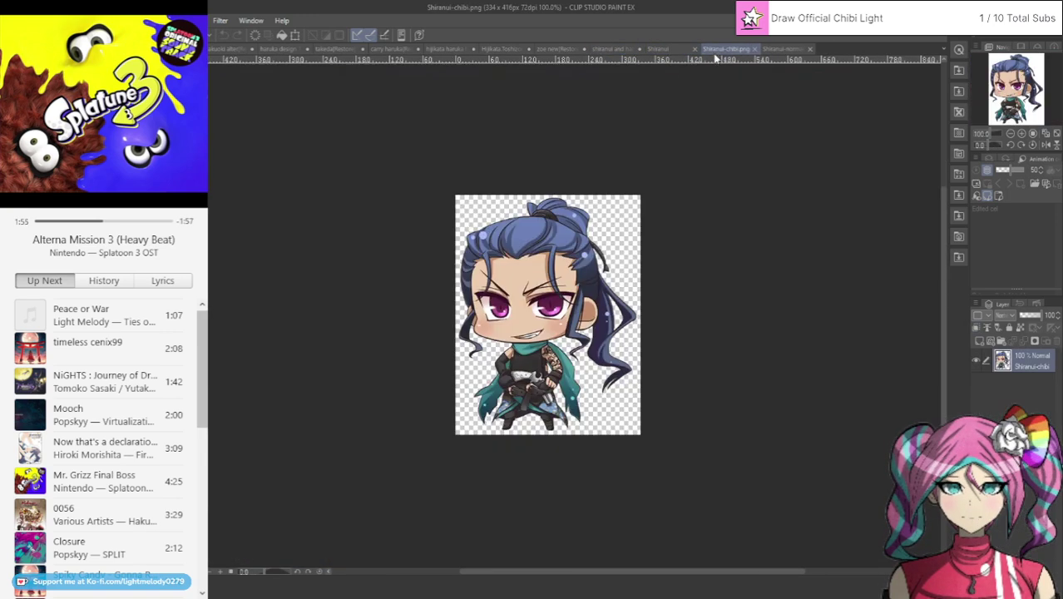
click(763, 51)
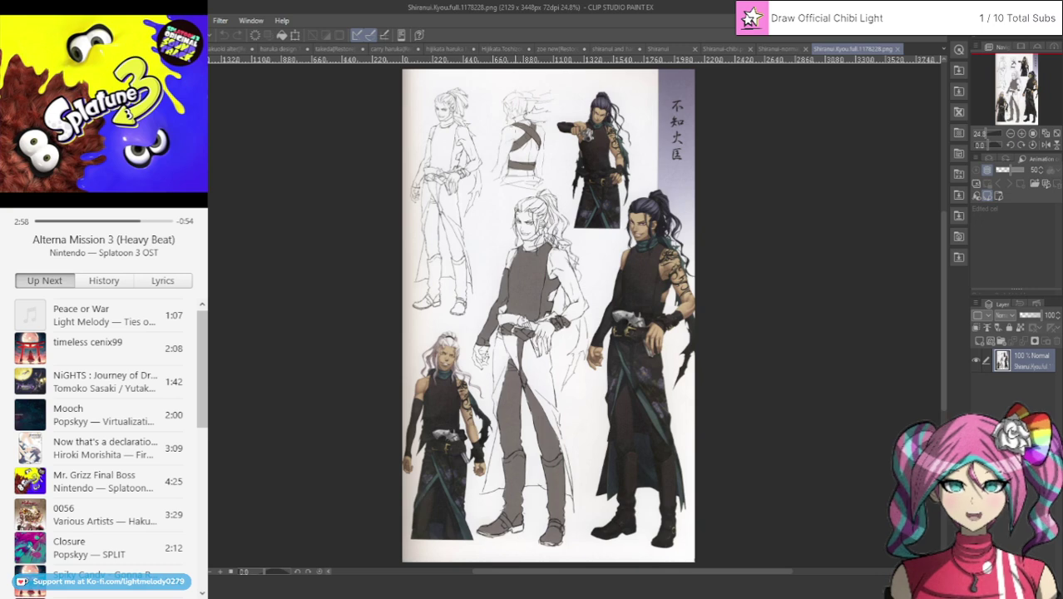
scroll(540, 178, up, 2)
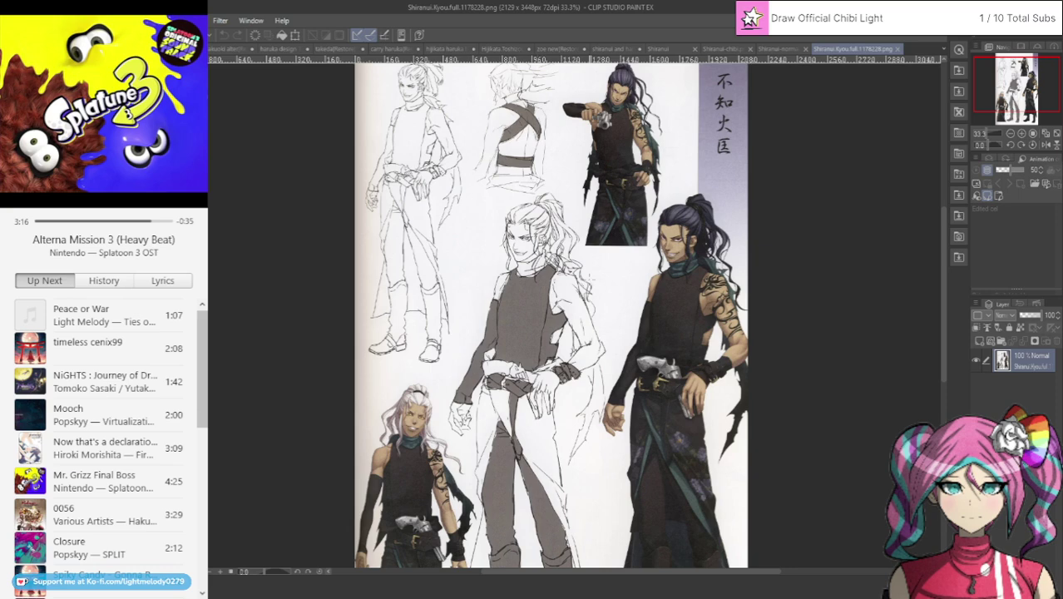
scroll(600, 237, down, 2)
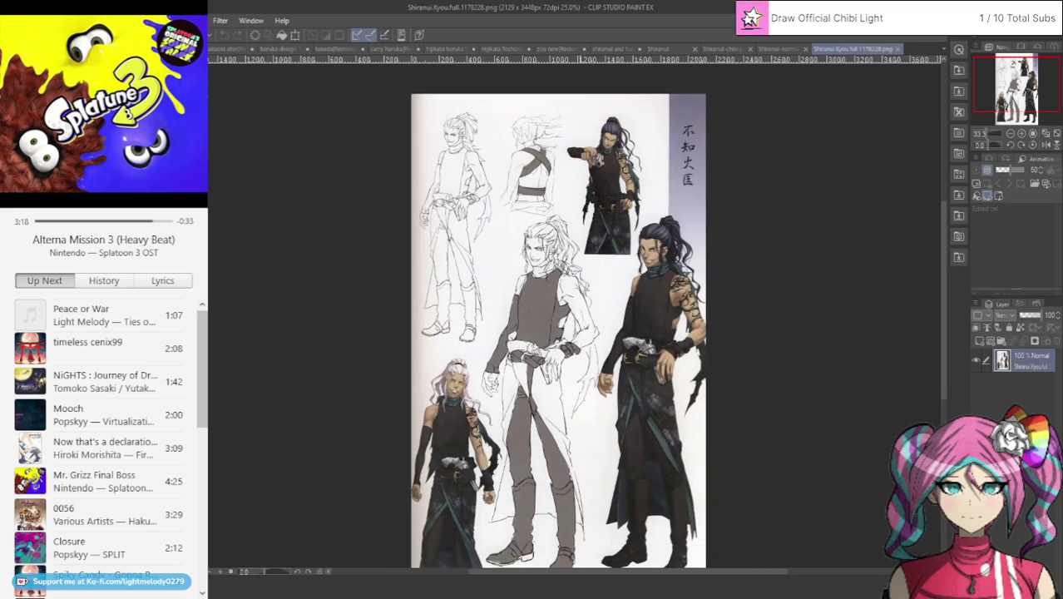
scroll(634, 195, up, 1)
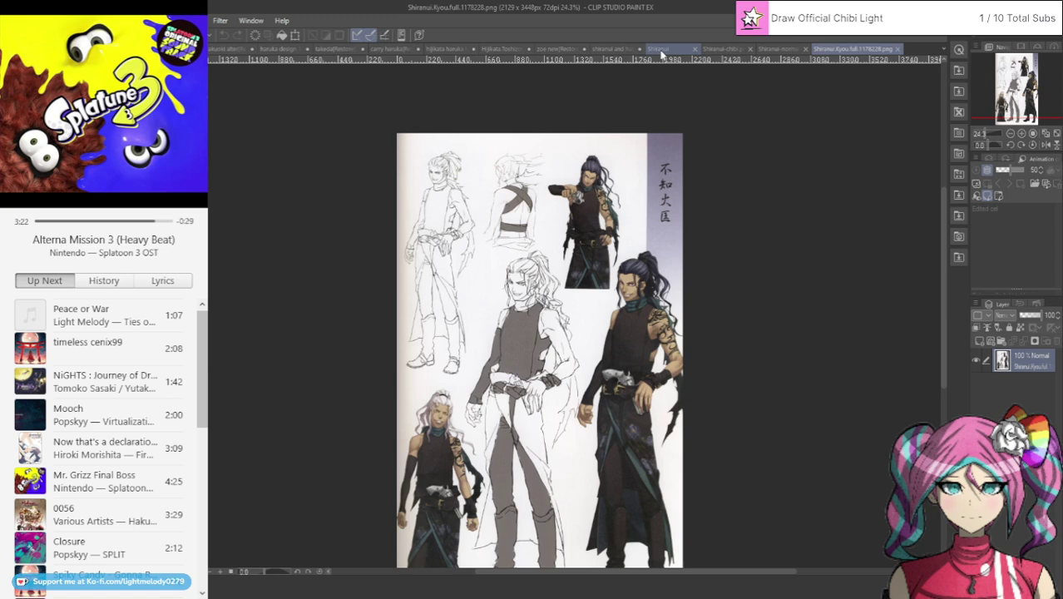
Return to the shiranui and haruka edo drawing and ink fold lines inside the hair tie.
click(610, 49)
scroll(559, 247, down, 2)
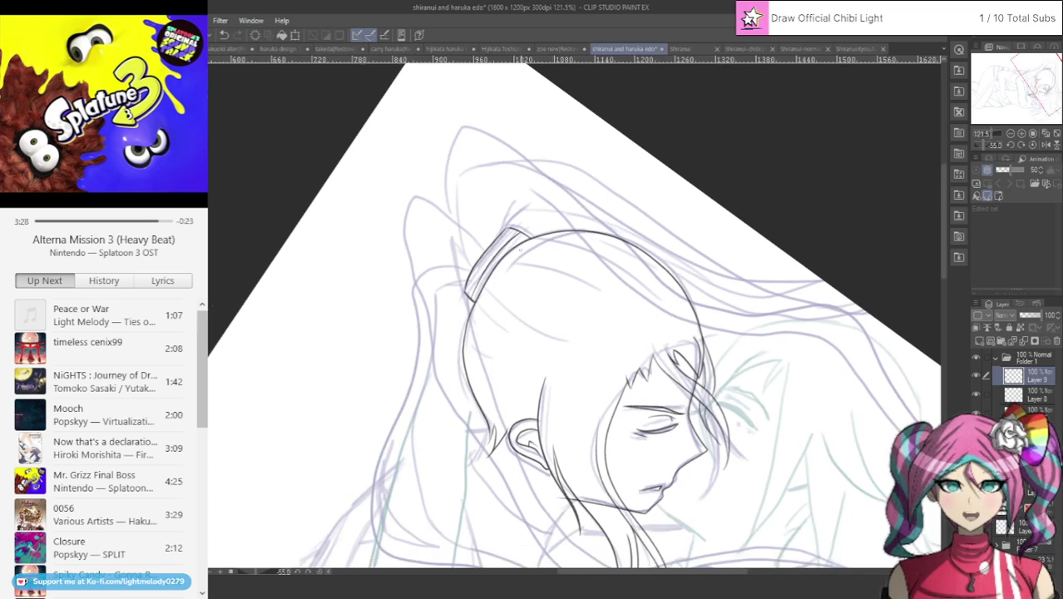
scroll(491, 255, up, 1)
scroll(490, 258, up, 5)
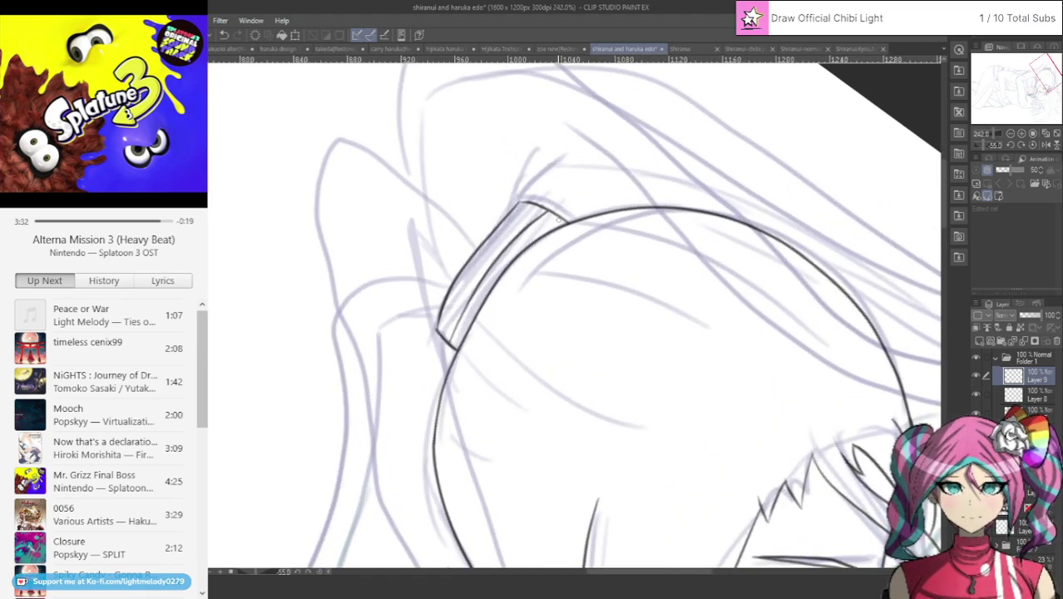
drag(557, 223, 518, 258)
mouse_move(529, 205)
mouse_down()
mouse_move(478, 262)
mouse_move(438, 329)
mouse_up()
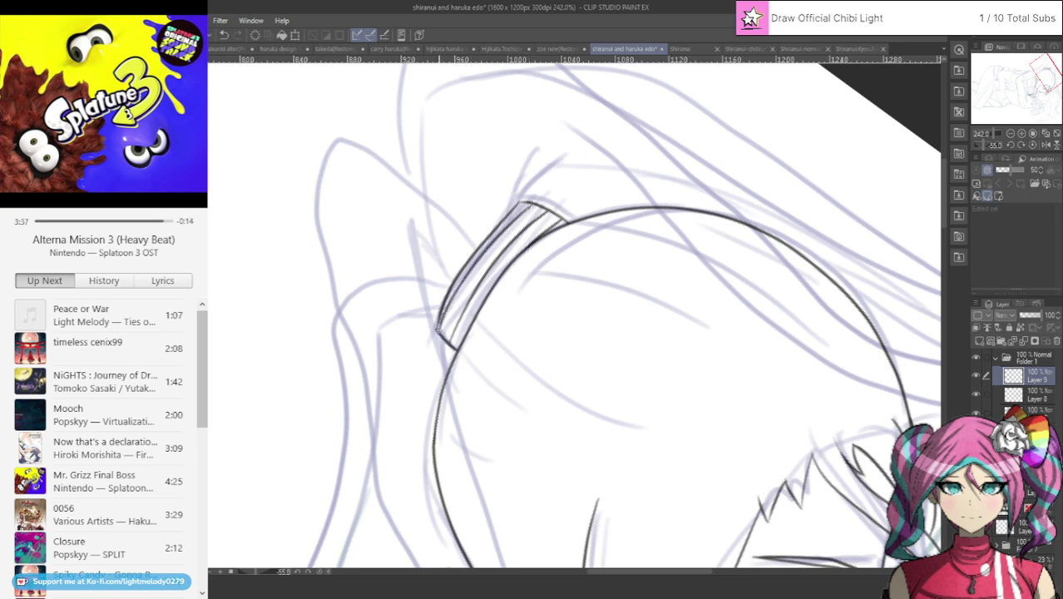
Undo the last long fold line on the hair tie and re-ink it along the band's full length.
click(224, 34)
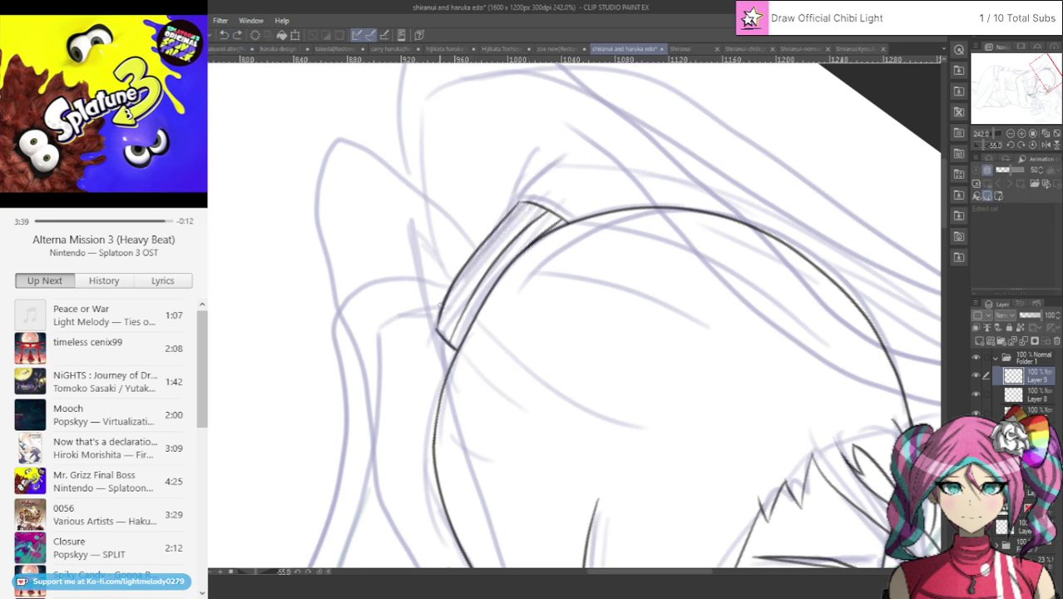
click(238, 35)
click(224, 36)
click(224, 36)
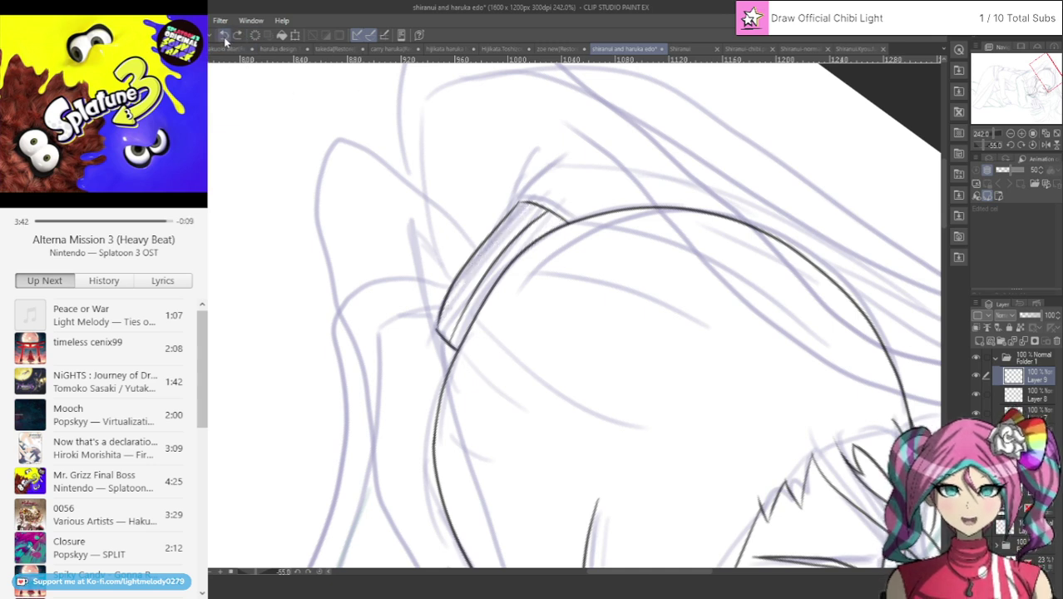
click(238, 36)
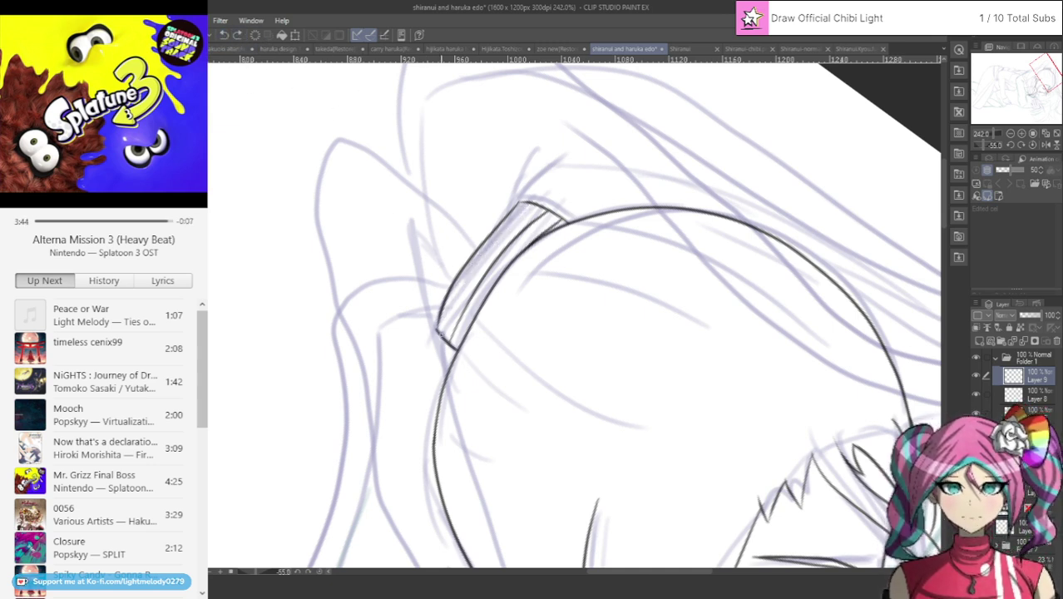
drag(441, 336, 526, 213)
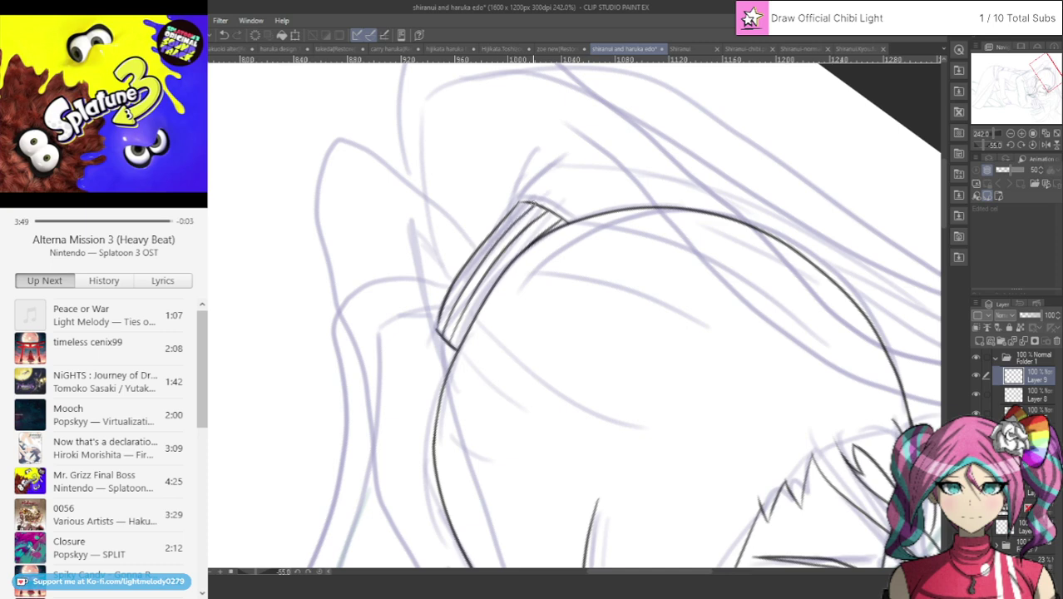
Rotate the canvas to -30 degrees and add a new layer above the hair tie layer for the ponytail.
scroll(553, 206, down, 6)
scroll(553, 206, up, 3)
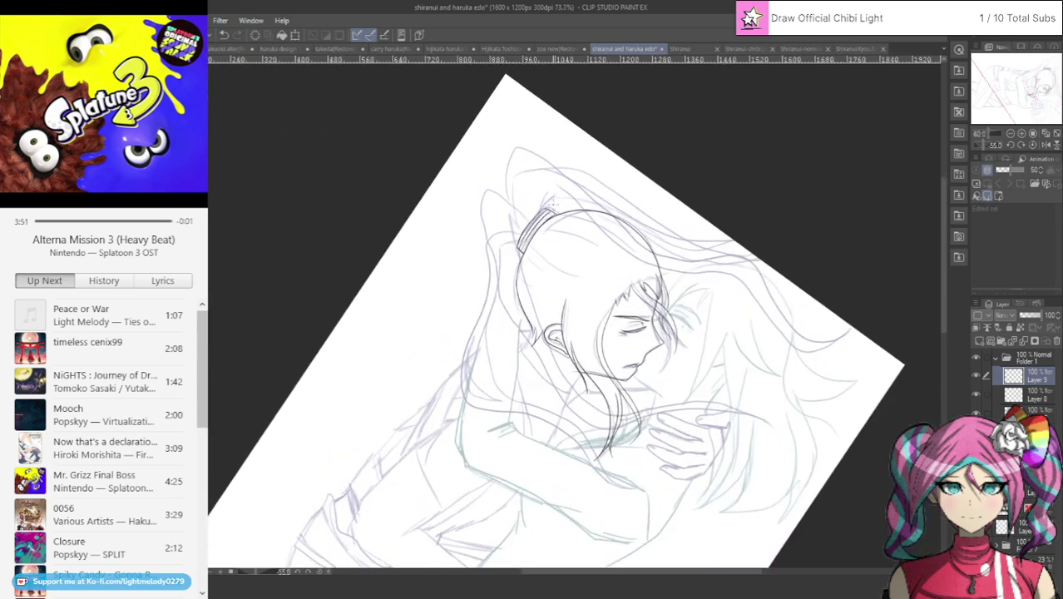
scroll(567, 173, up, 2)
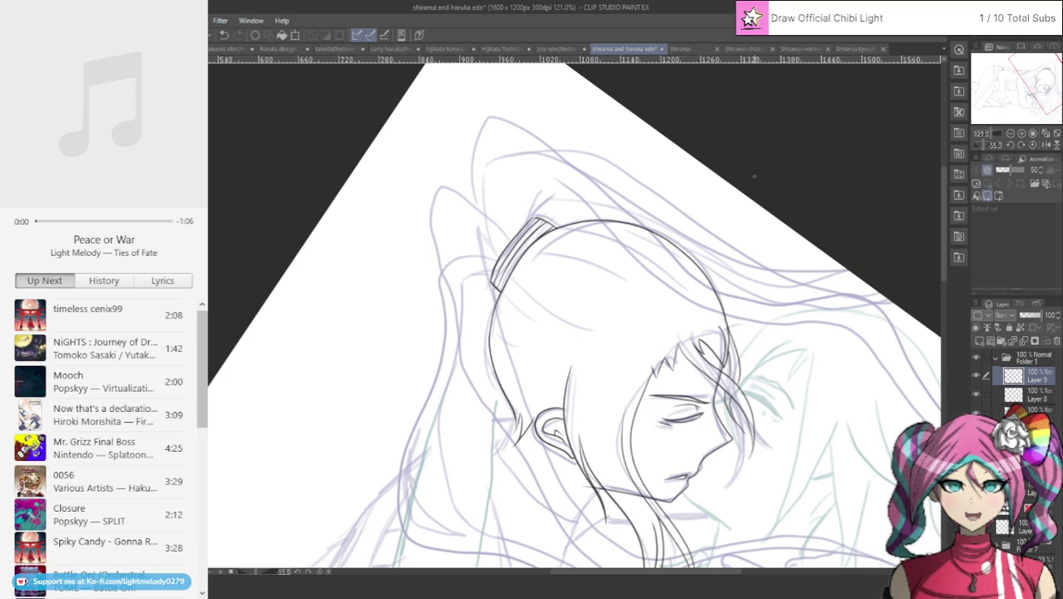
click(1018, 145)
click(1017, 145)
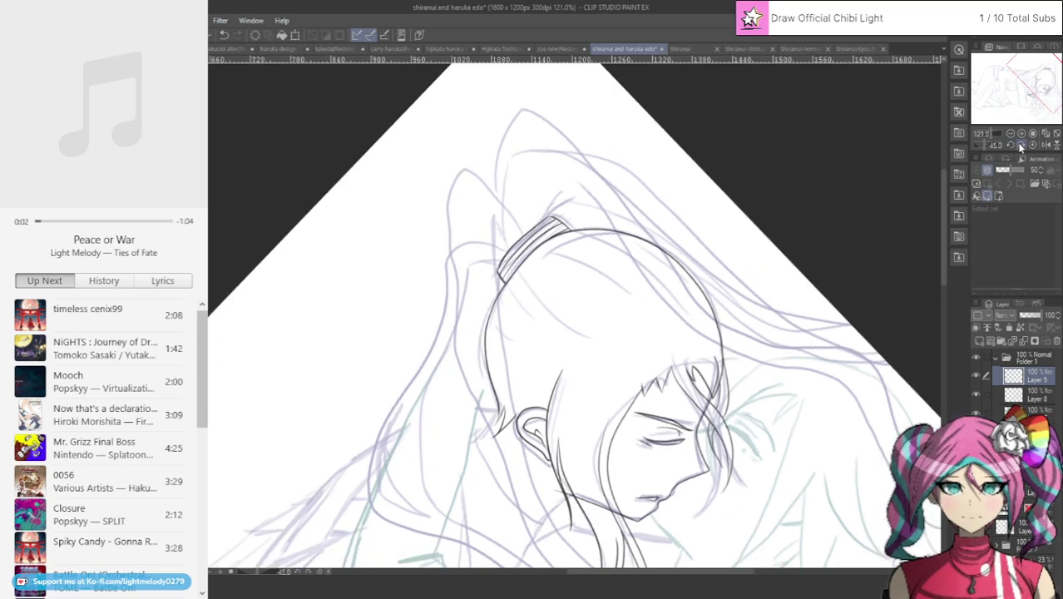
click(1017, 144)
click(1018, 145)
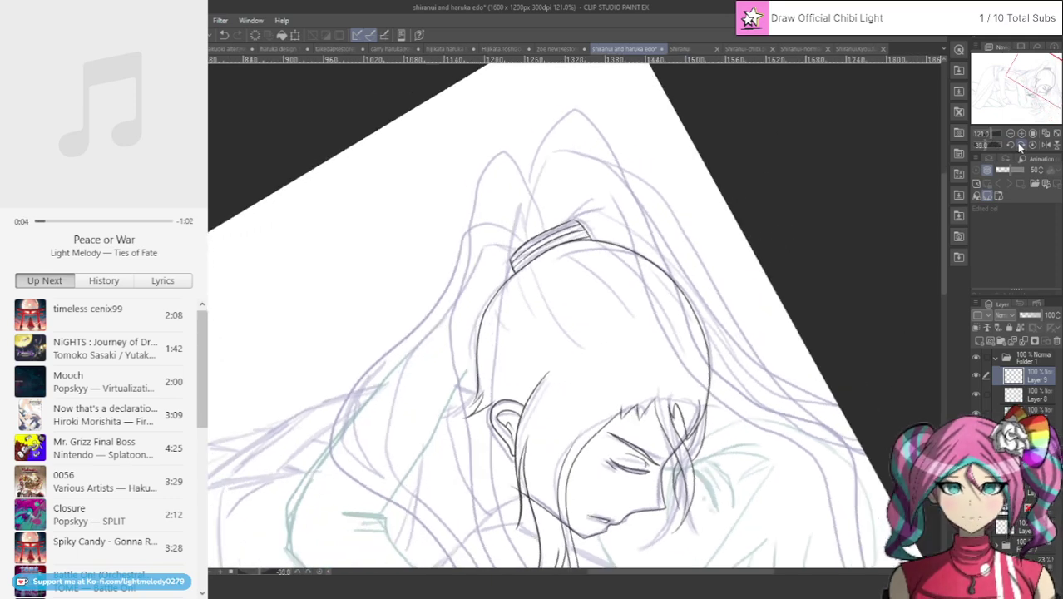
drag(1039, 82, 1037, 85)
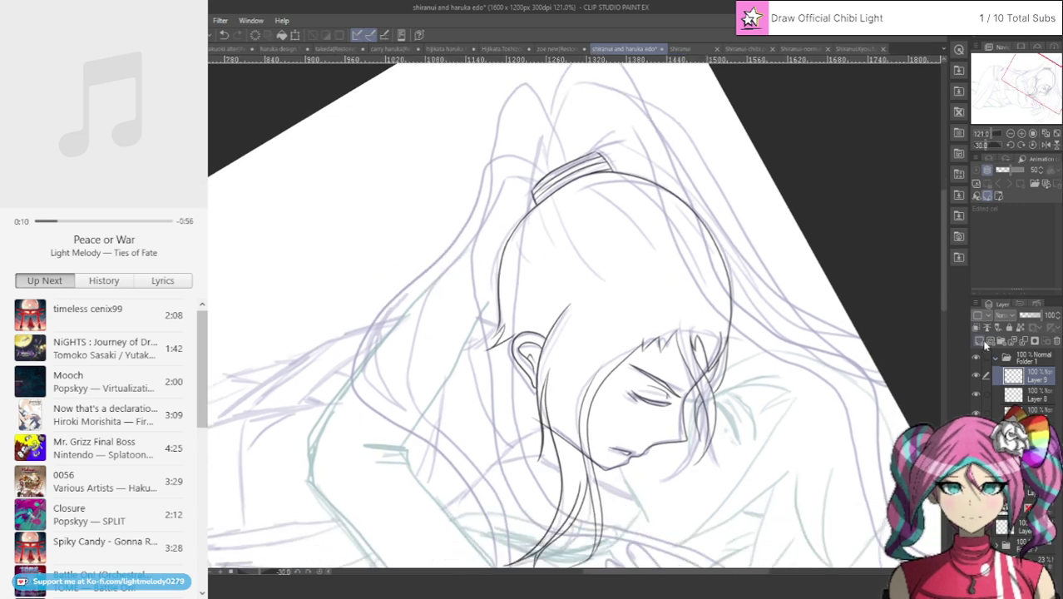
click(977, 316)
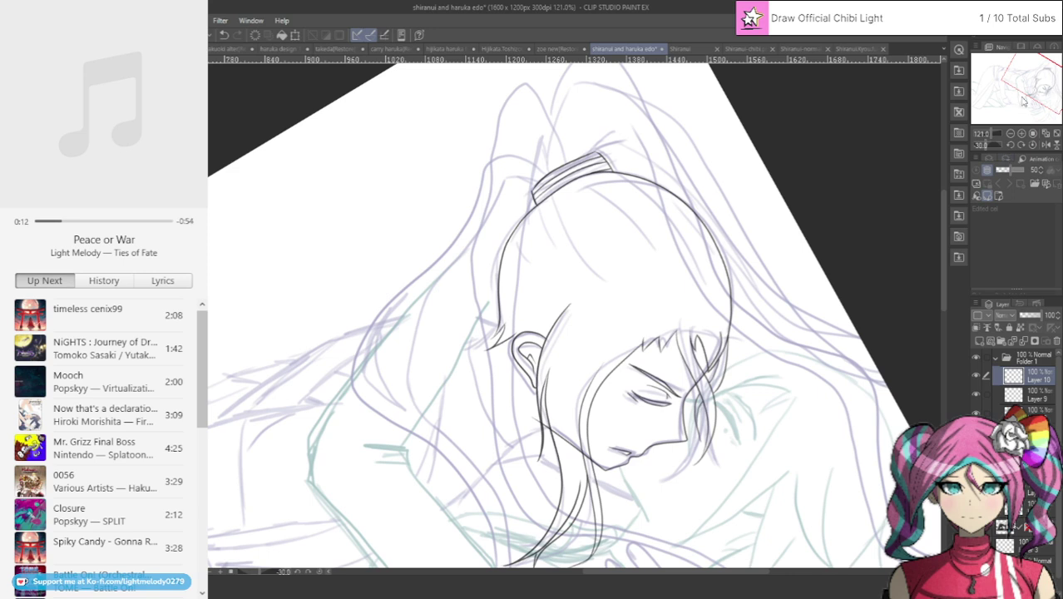
Ink a long ponytail contour from the hair tie down behind the head and ear, curving forward beneath the chin.
drag(1031, 80, 1028, 76)
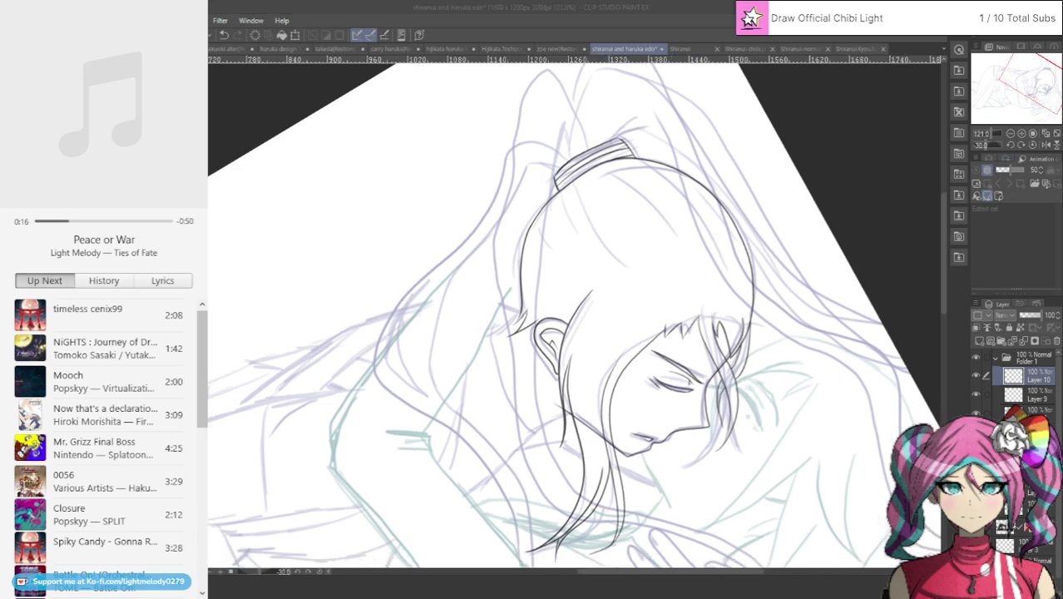
mouse_move(149, 273)
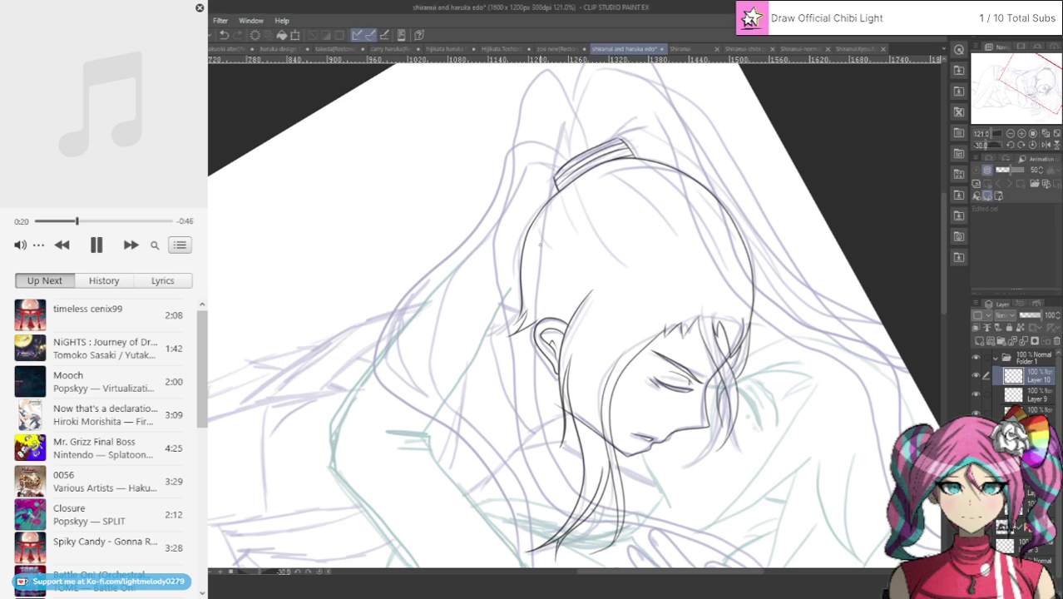
scroll(590, 173, up, 1)
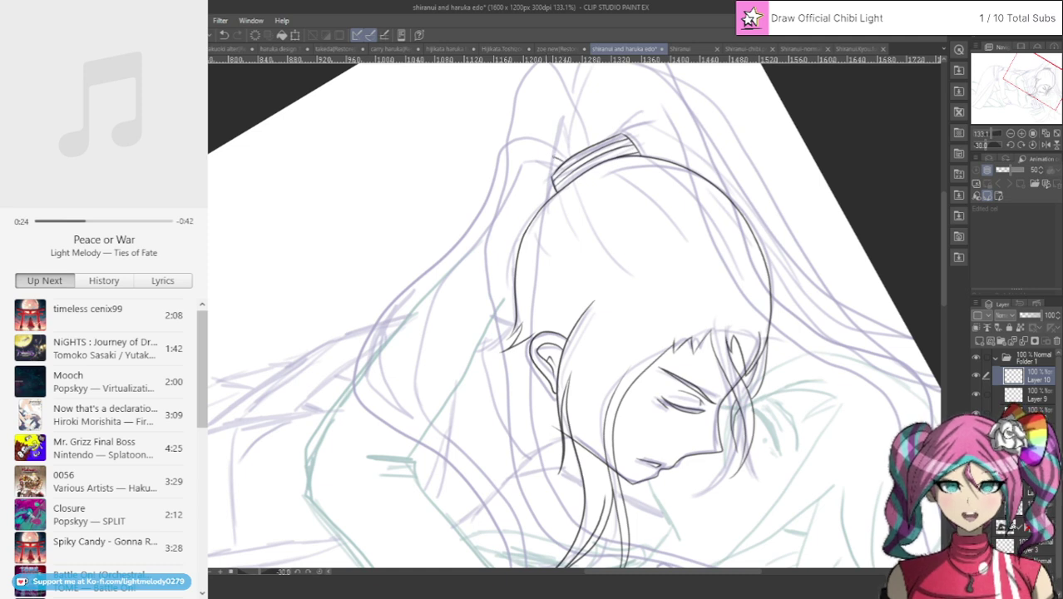
mouse_move(534, 155)
mouse_down()
mouse_move(551, 158)
mouse_move(488, 271)
mouse_move(510, 478)
mouse_move(614, 552)
mouse_move(677, 567)
mouse_up()
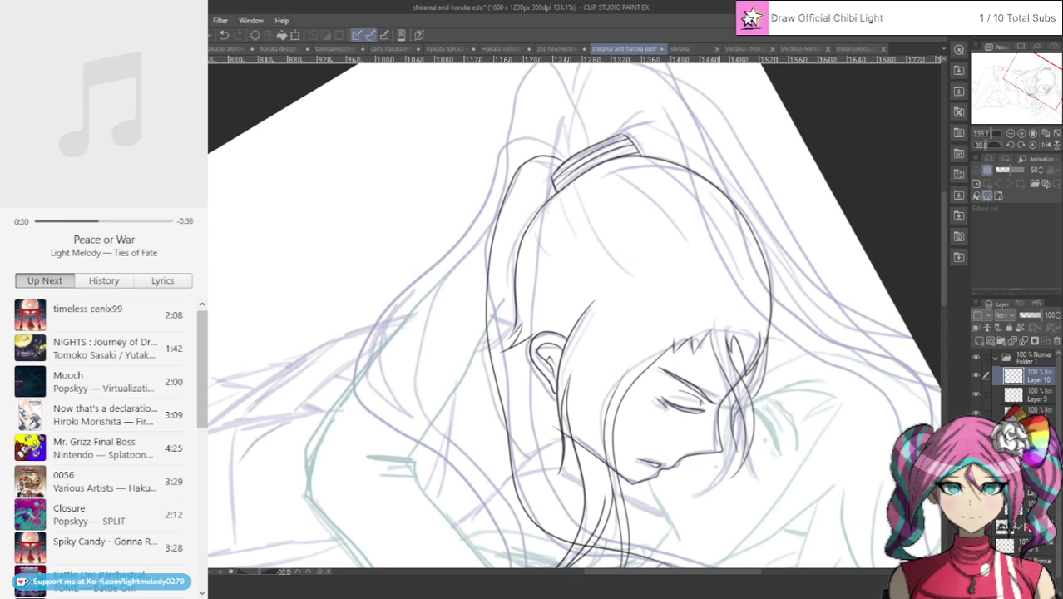
drag(942, 213, 938, 231)
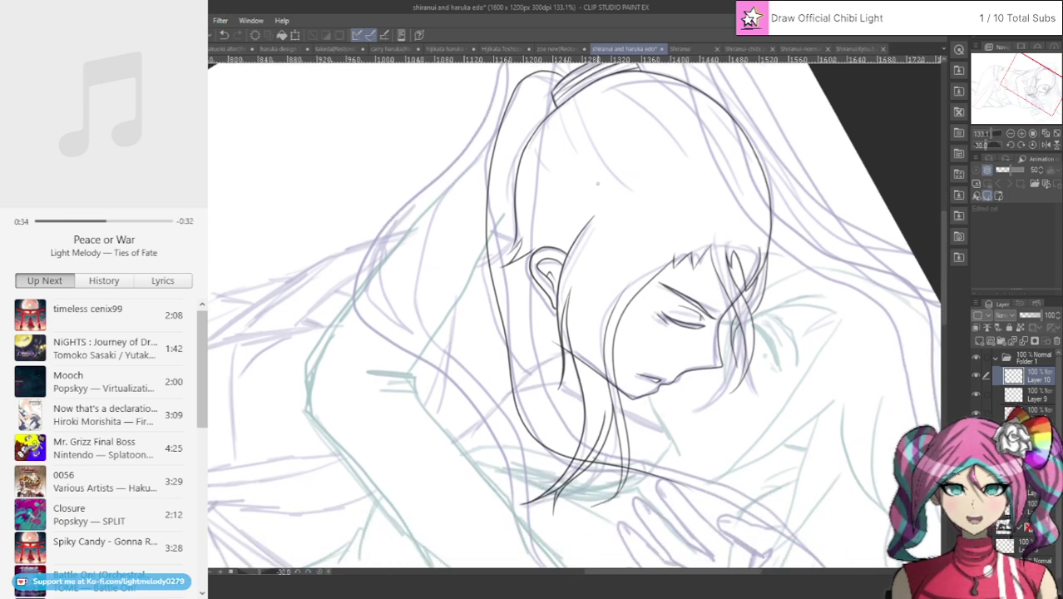
scroll(623, 299, down, 5)
scroll(657, 312, up, 1)
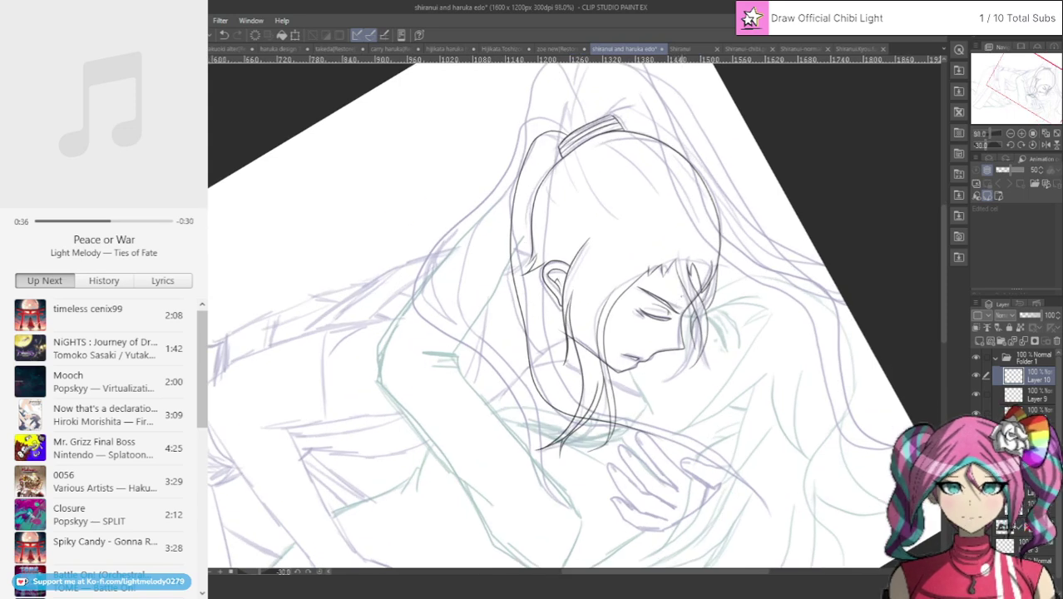
Undo the long ponytail contour and re-ink it from the hair tie down behind the head, curving forward beneath the chin and across the hand.
click(223, 35)
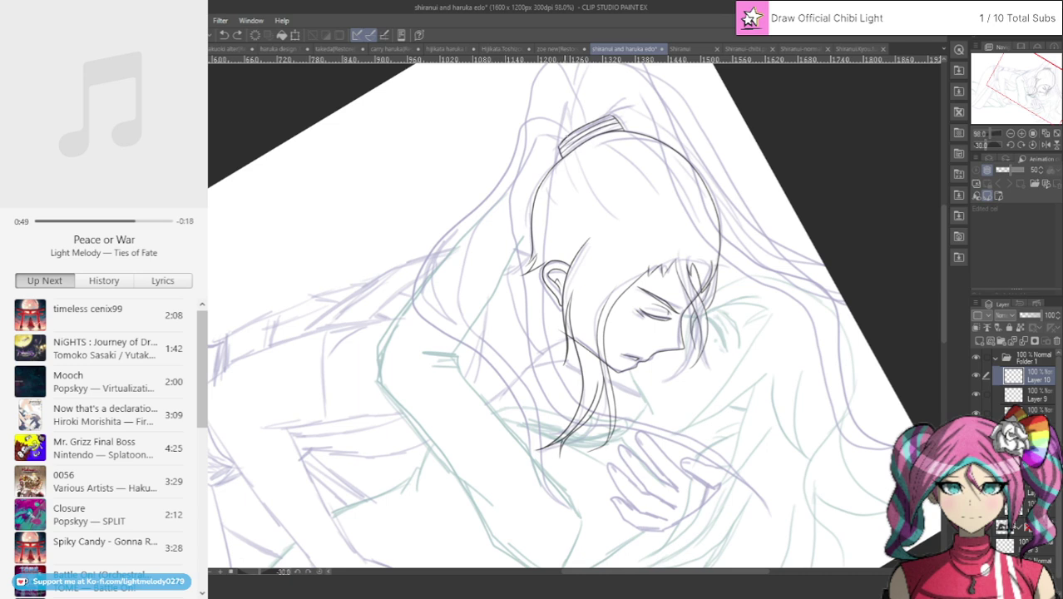
mouse_move(537, 132)
mouse_down()
mouse_move(510, 235)
mouse_move(532, 398)
mouse_move(546, 415)
mouse_move(701, 449)
mouse_move(747, 512)
mouse_up()
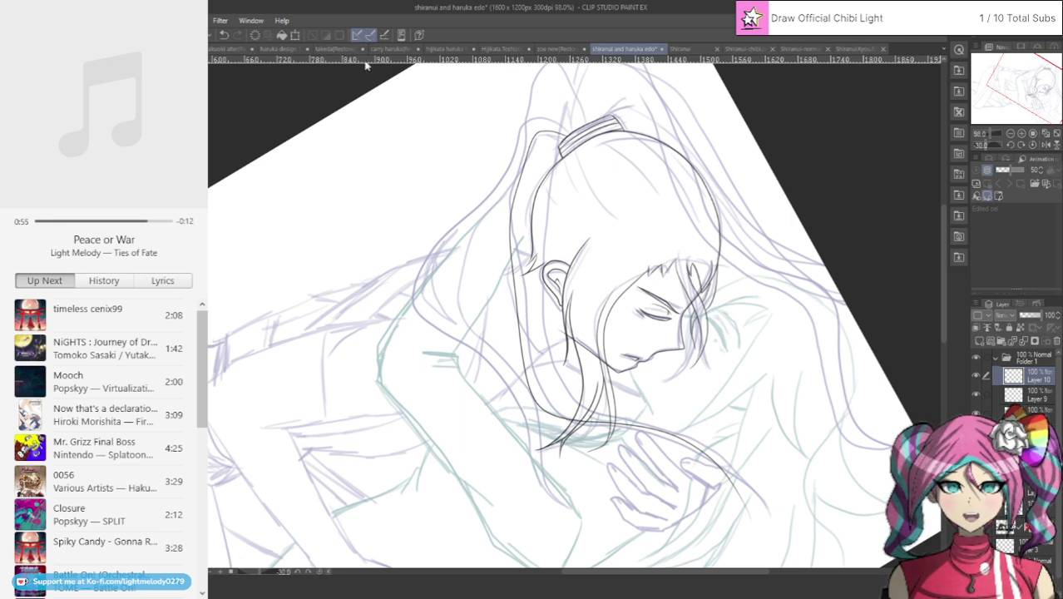
click(225, 34)
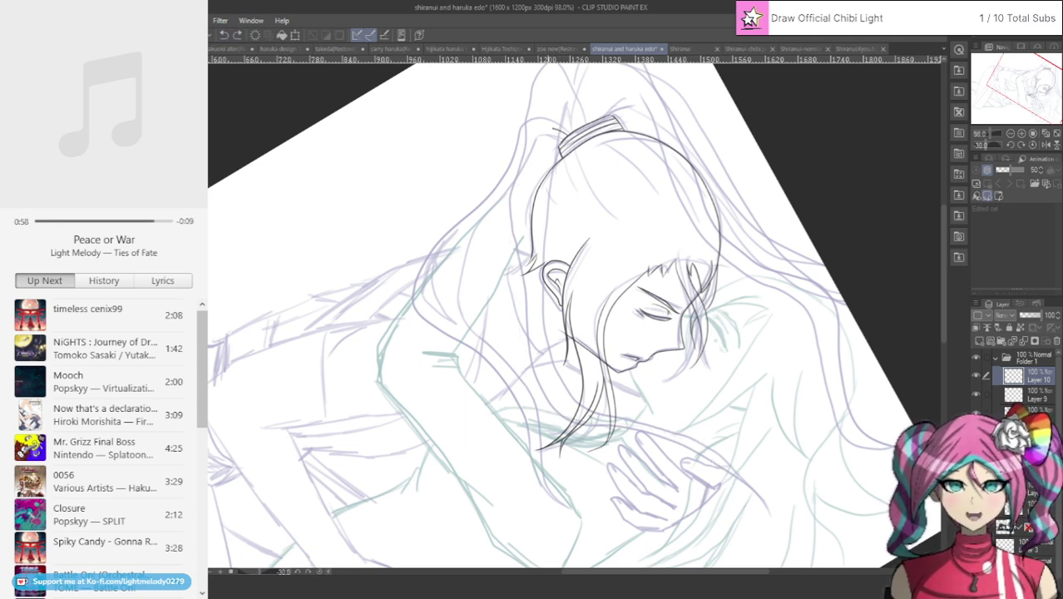
mouse_move(564, 137)
mouse_down()
mouse_move(541, 130)
mouse_move(519, 196)
mouse_move(522, 391)
mouse_move(574, 436)
mouse_move(695, 448)
mouse_move(753, 485)
mouse_up()
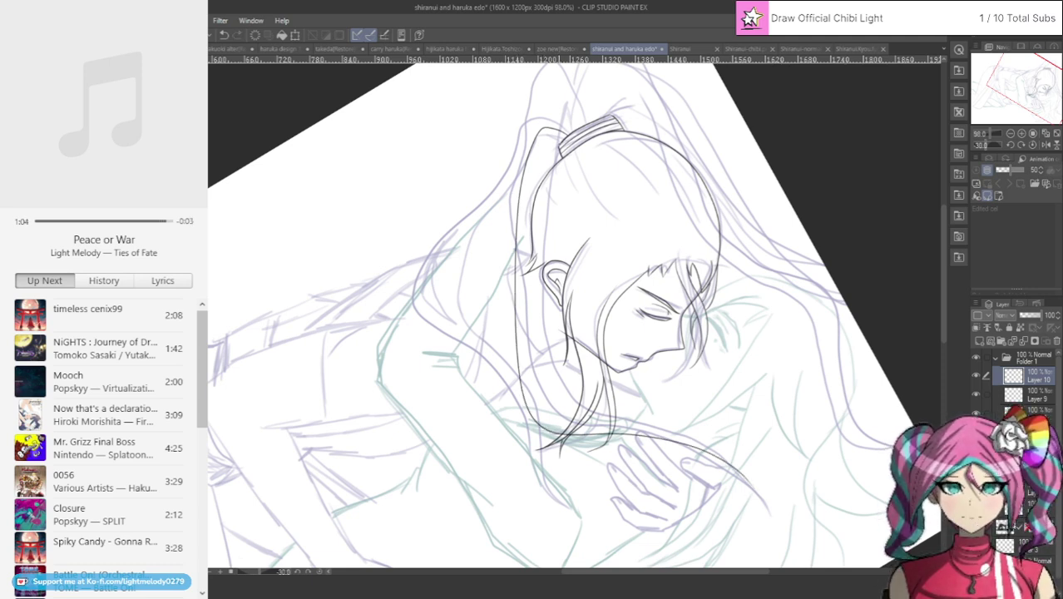
mouse_move(554, 161)
mouse_down()
mouse_move(530, 281)
mouse_move(538, 449)
mouse_move(581, 428)
mouse_move(677, 421)
mouse_move(716, 441)
mouse_move(729, 467)
mouse_up()
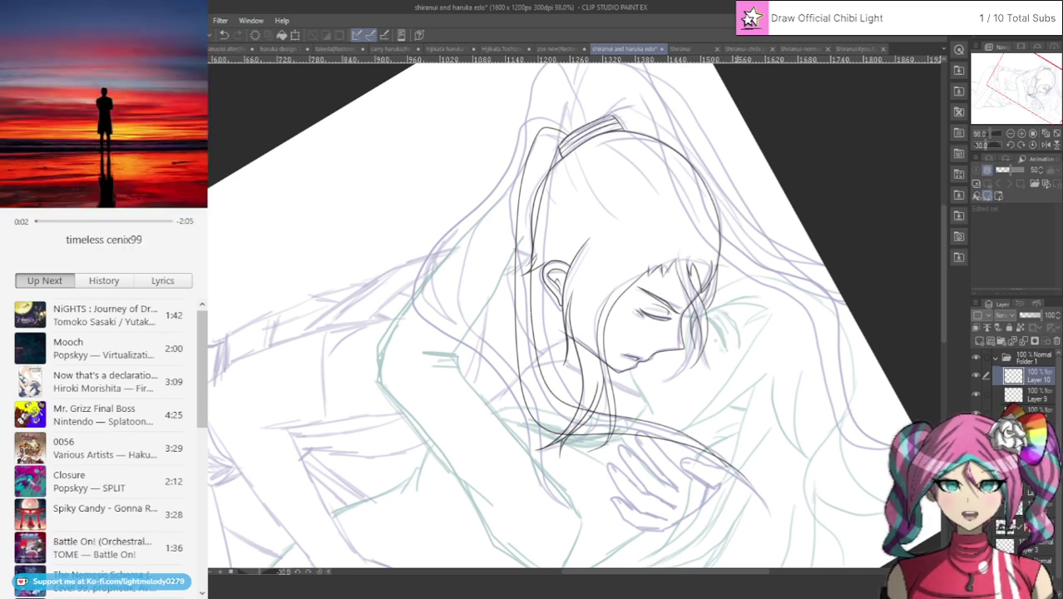
click(223, 35)
click(223, 35)
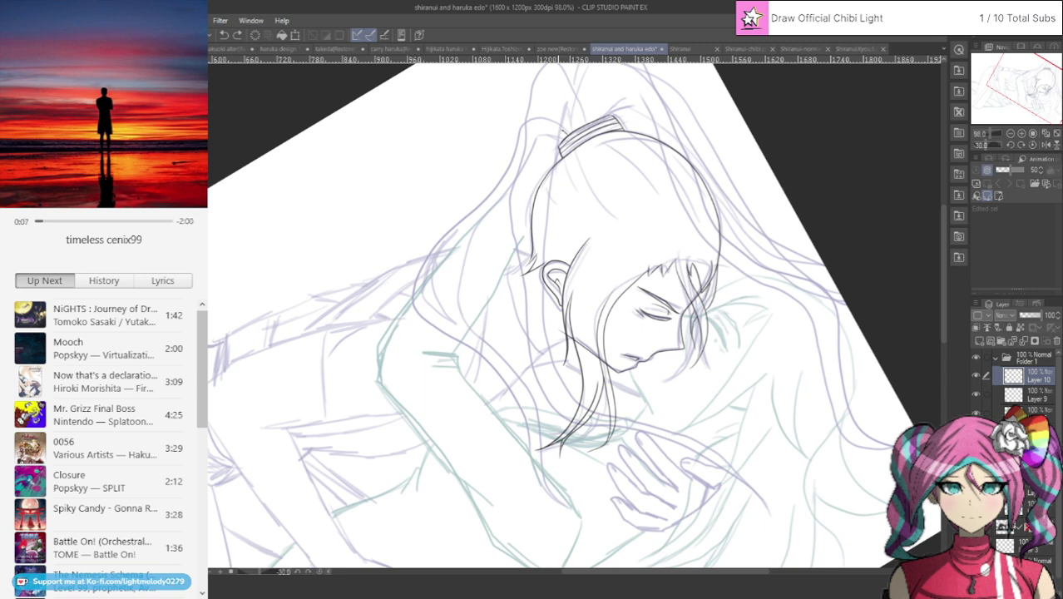
mouse_move(528, 139)
mouse_down()
mouse_move(516, 270)
mouse_move(538, 432)
mouse_move(552, 445)
mouse_move(625, 434)
mouse_move(731, 499)
mouse_up()
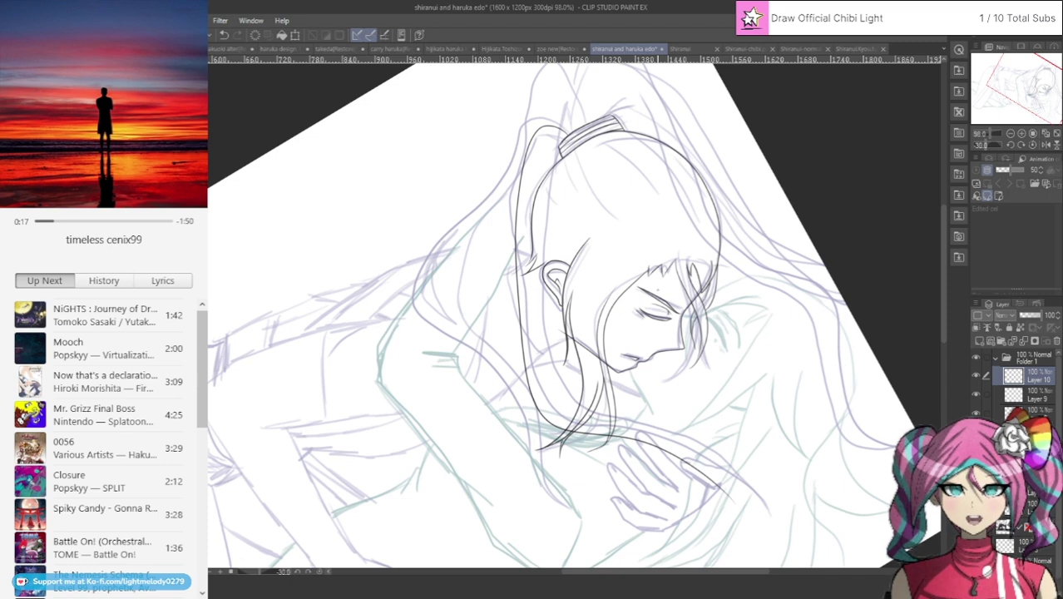
Try to ink the ponytail's inner contour from the hair tie down past the ear and forward beneath the chin, beyond the hand.
scroll(791, 454, up, 1)
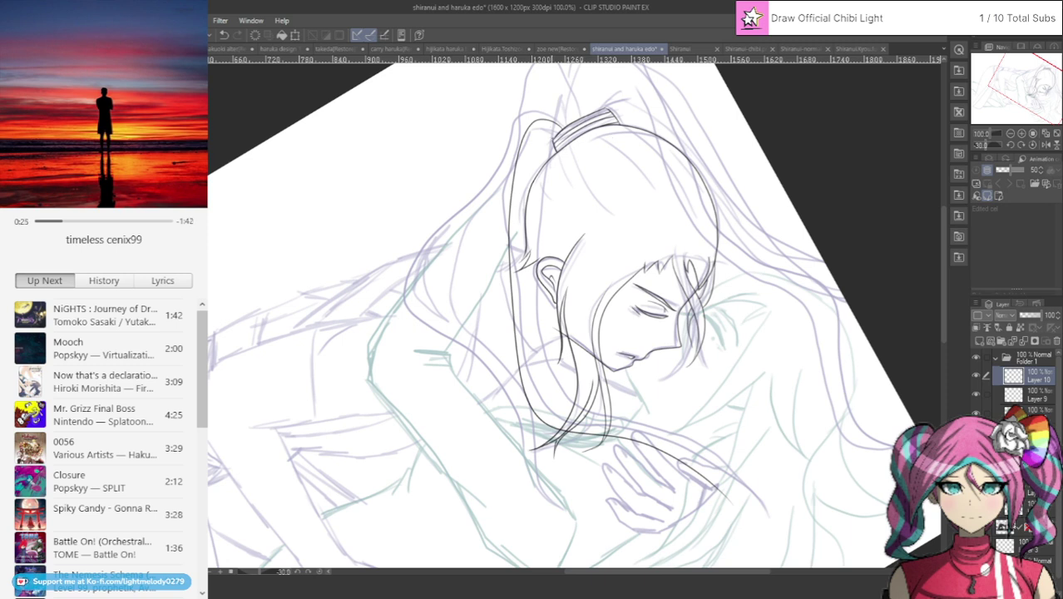
mouse_move(550, 139)
mouse_down()
mouse_move(538, 296)
mouse_move(545, 367)
mouse_move(582, 406)
mouse_move(648, 432)
mouse_move(706, 474)
mouse_move(750, 534)
mouse_up()
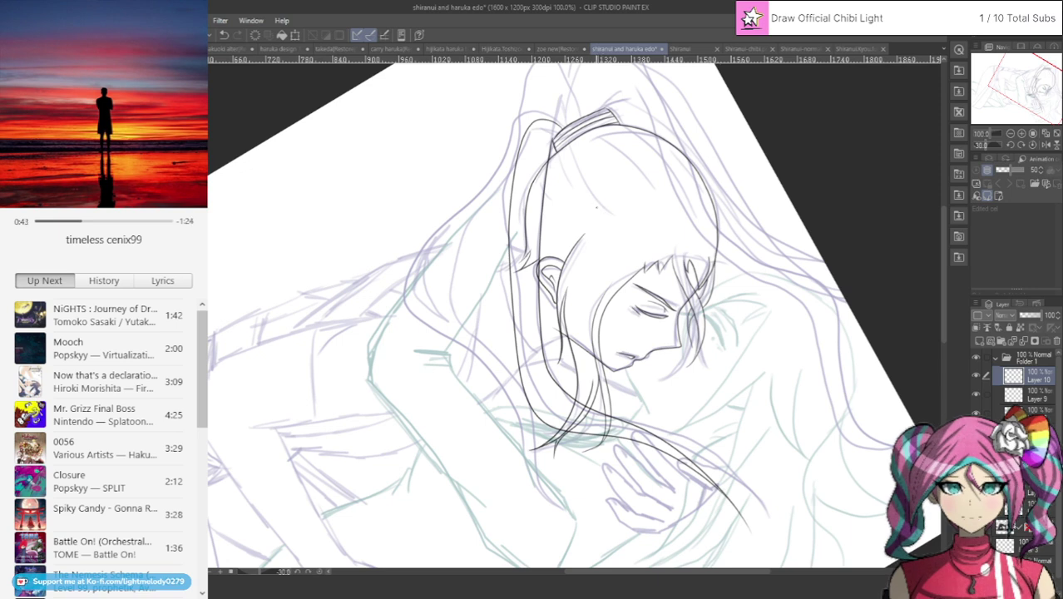
click(223, 35)
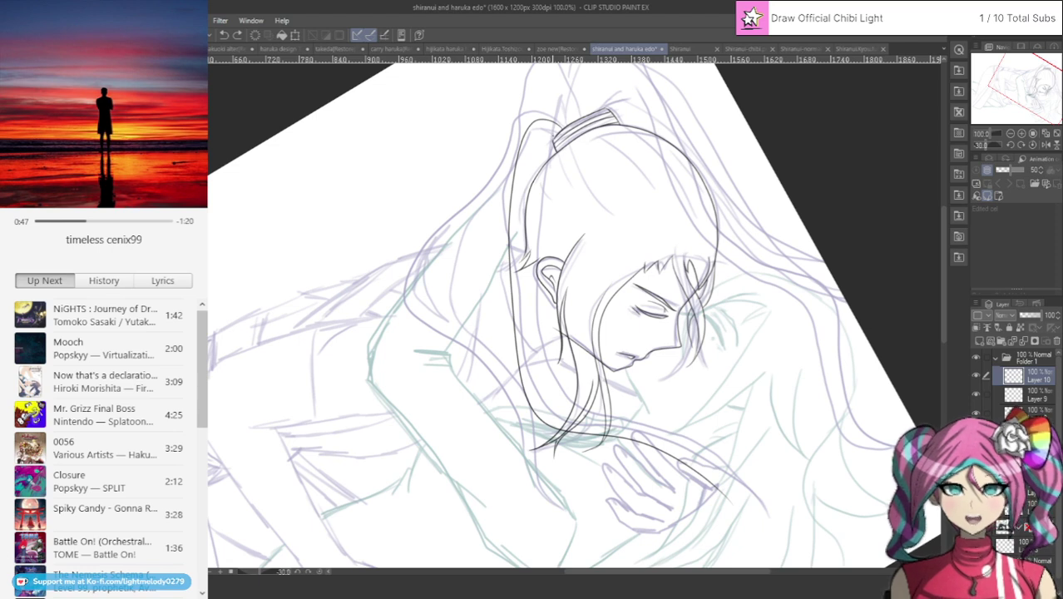
mouse_move(548, 149)
mouse_down()
mouse_move(544, 270)
mouse_move(565, 350)
mouse_move(598, 391)
mouse_move(706, 463)
mouse_move(733, 505)
mouse_move(740, 549)
mouse_up()
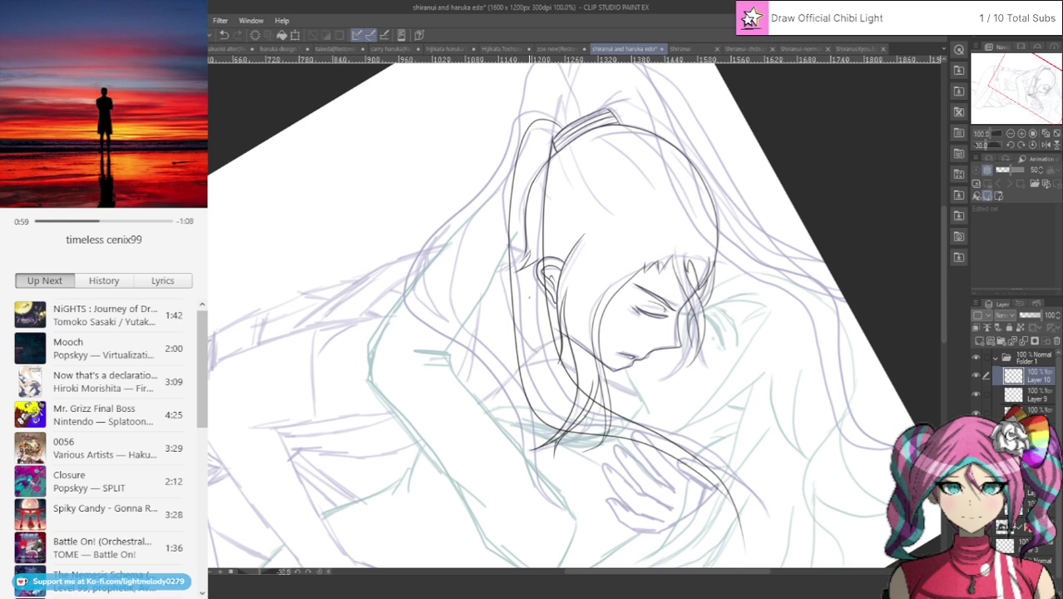
click(224, 34)
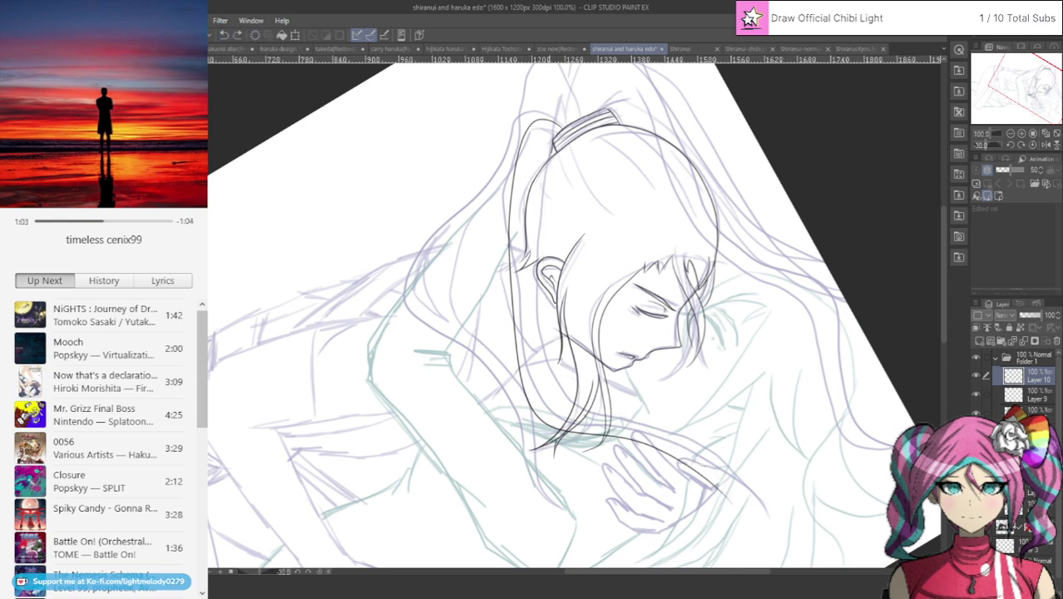
mouse_move(549, 149)
mouse_down()
mouse_move(556, 341)
mouse_move(614, 409)
mouse_move(685, 449)
mouse_up()
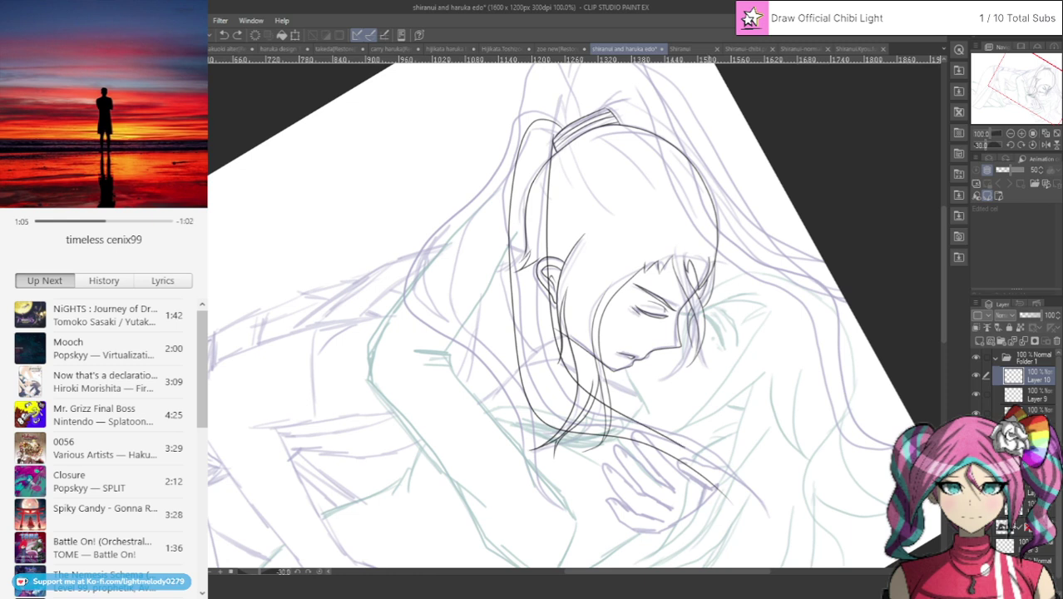
drag(720, 484, 738, 523)
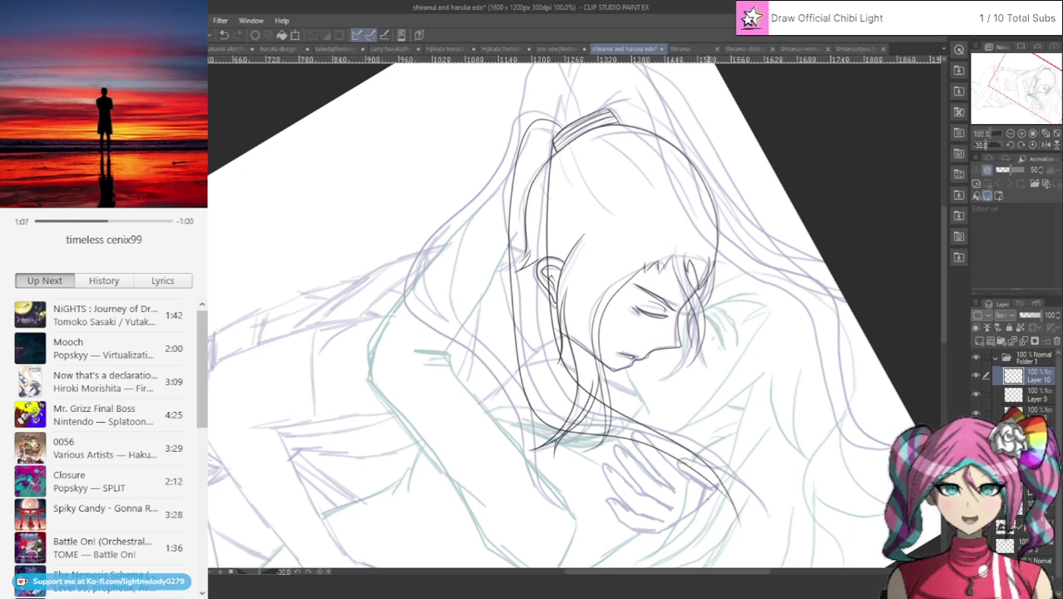
click(645, 323)
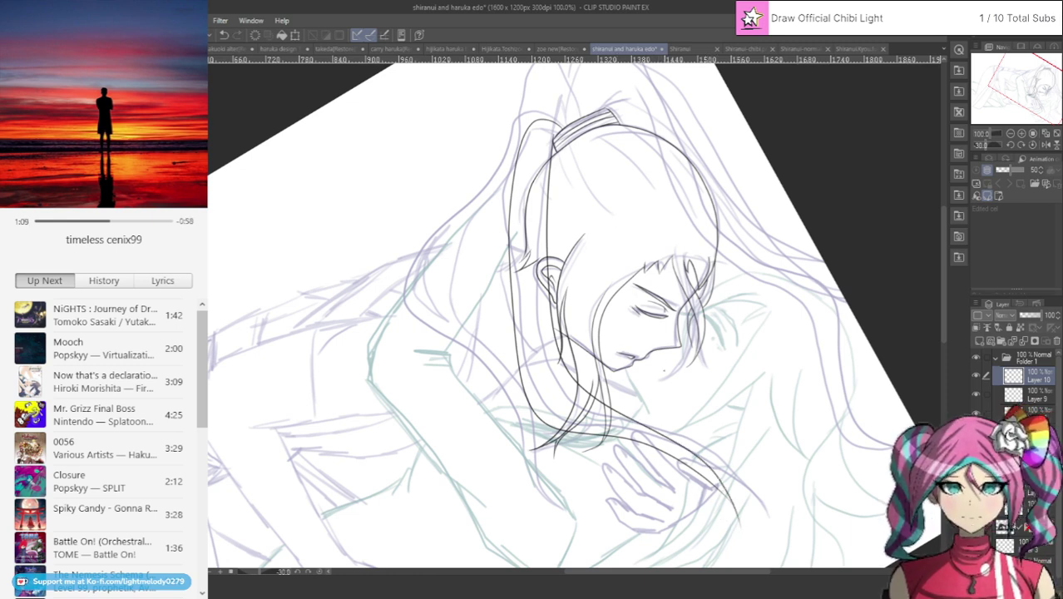
Check the ponytail in the Shiranui reference sheet and the finished Shiranui illustration, and return to the shiranui and haruka edo drawing.
click(797, 48)
click(842, 48)
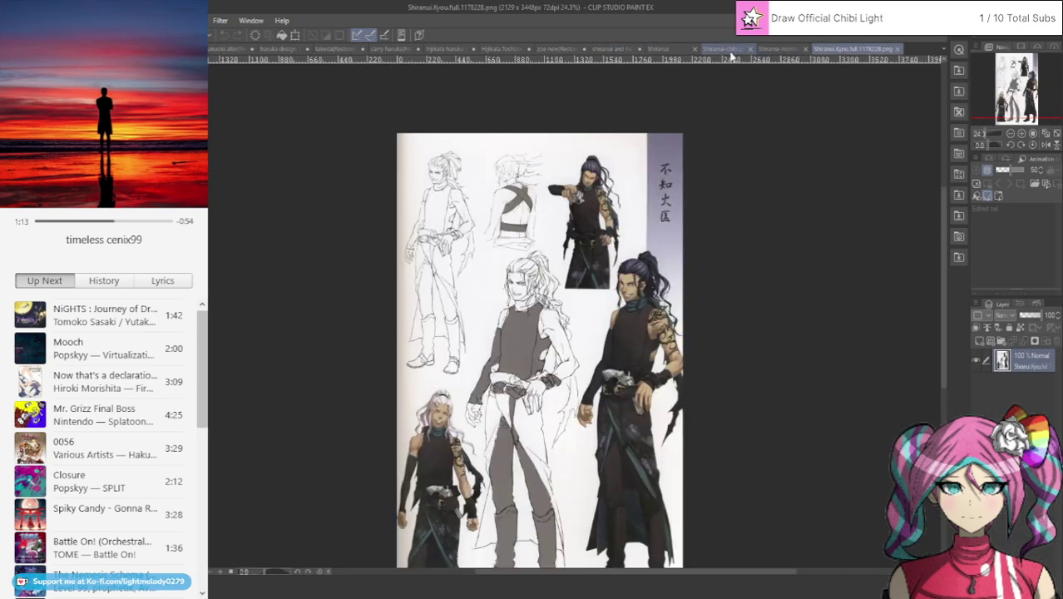
click(678, 48)
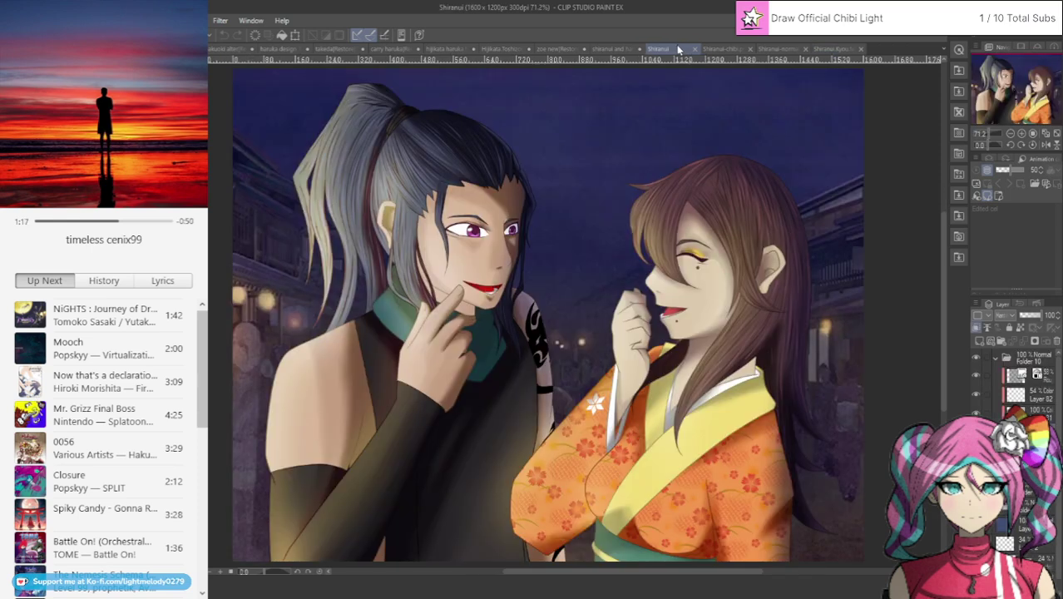
click(618, 49)
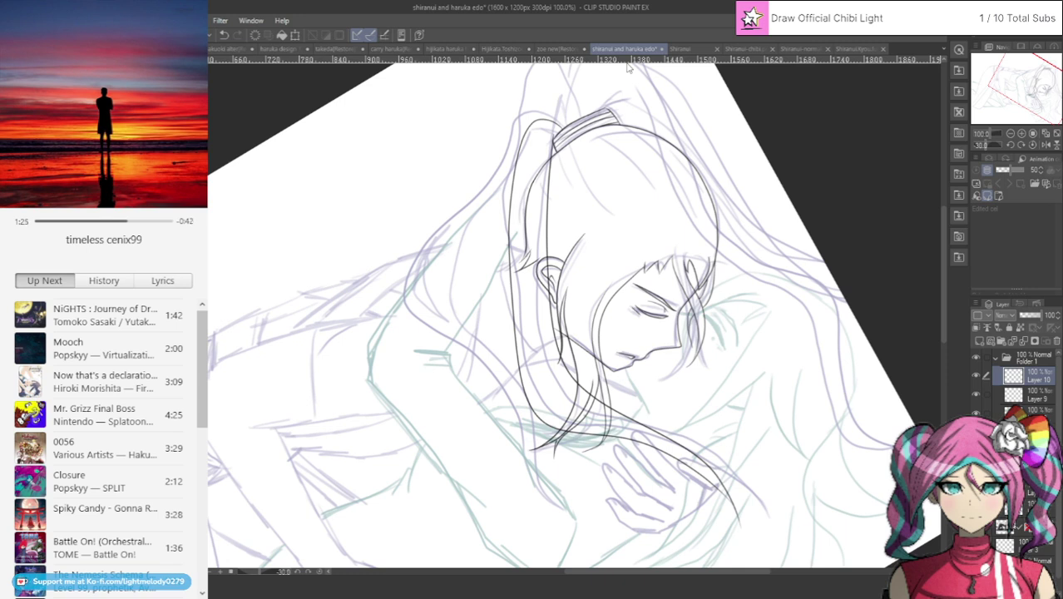
Undo the inner ponytail contour and re-ink it from the hair tie past the ear and jaw, sweeping down beyond the sketched hand.
click(223, 35)
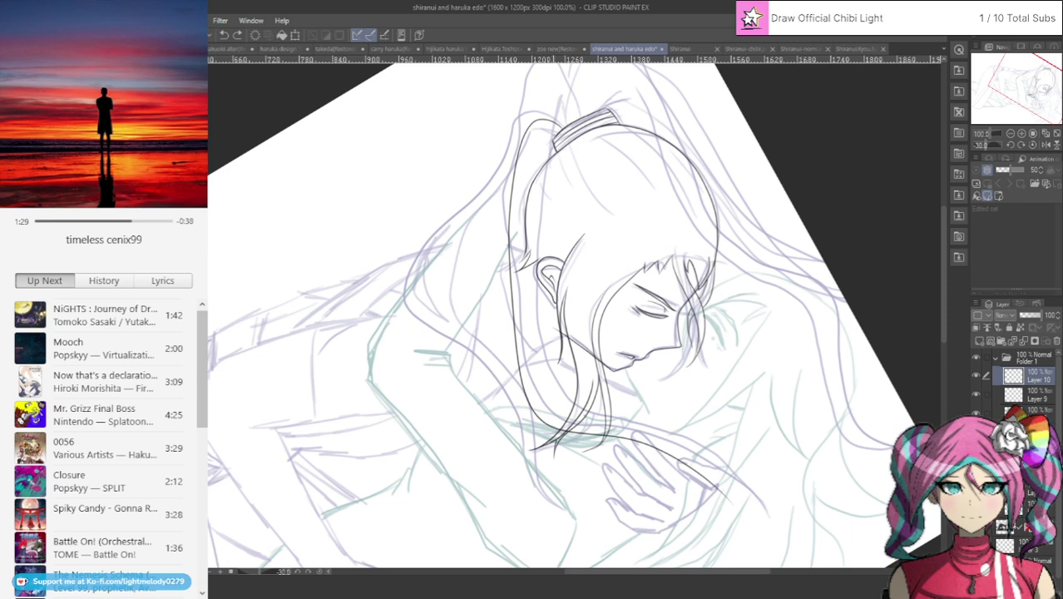
drag(545, 166, 556, 329)
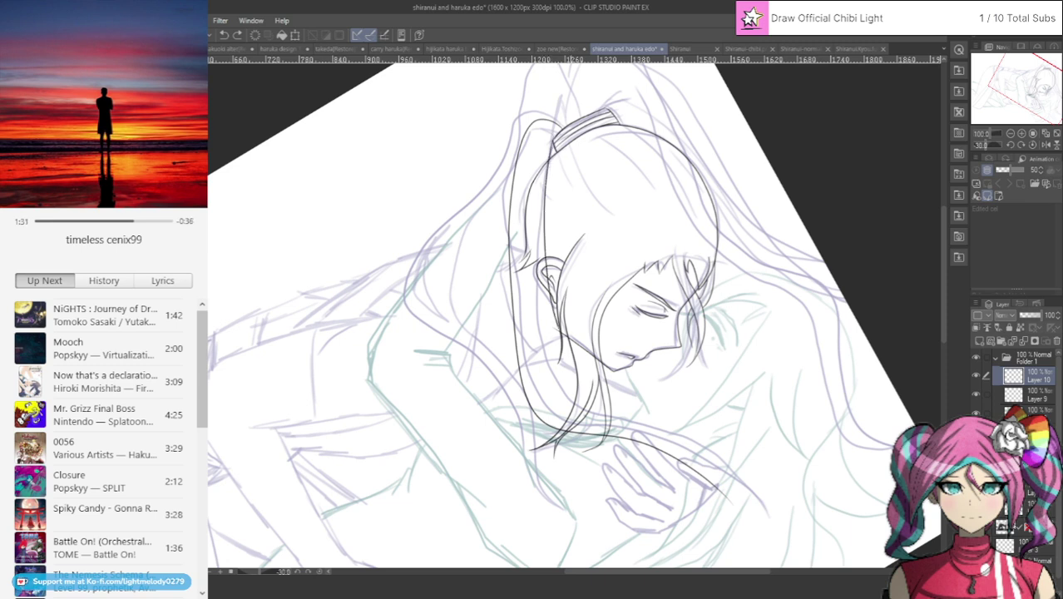
mouse_move(655, 413)
mouse_down()
mouse_move(703, 456)
mouse_move(732, 541)
mouse_up()
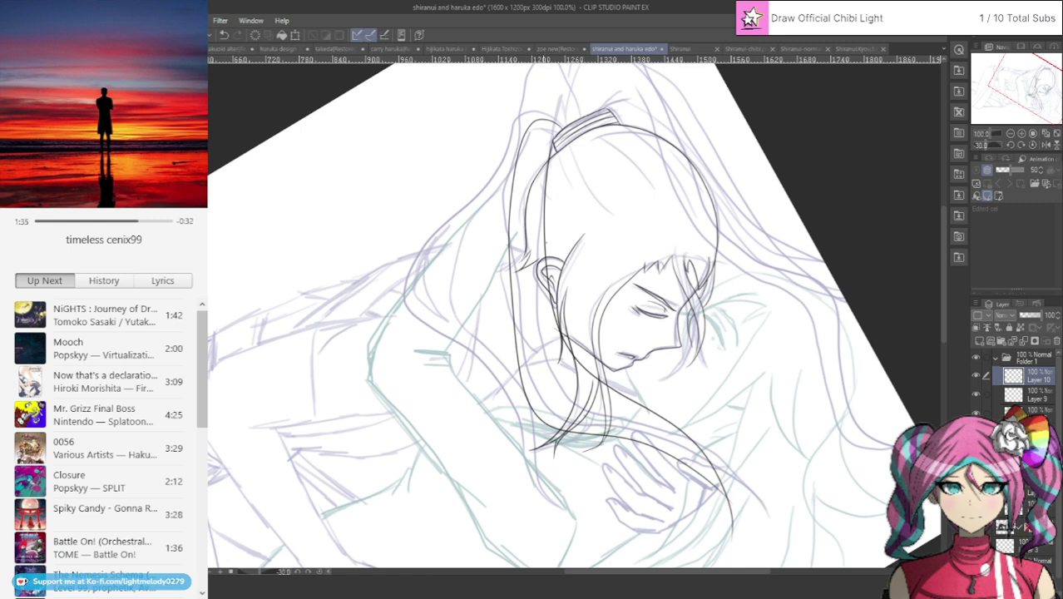
click(224, 35)
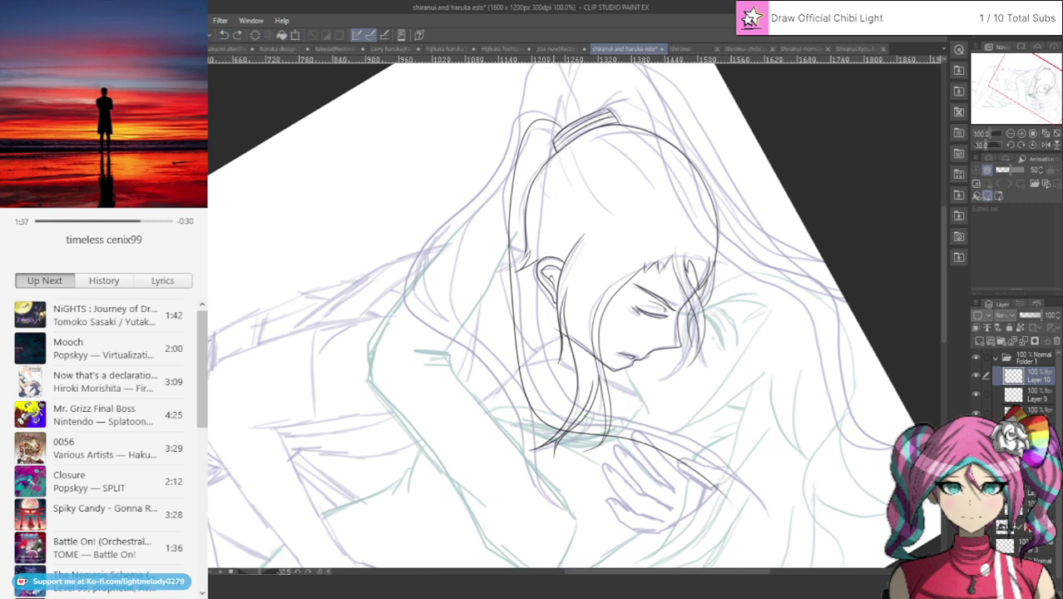
mouse_move(549, 159)
mouse_down()
mouse_move(548, 264)
mouse_move(568, 351)
mouse_up()
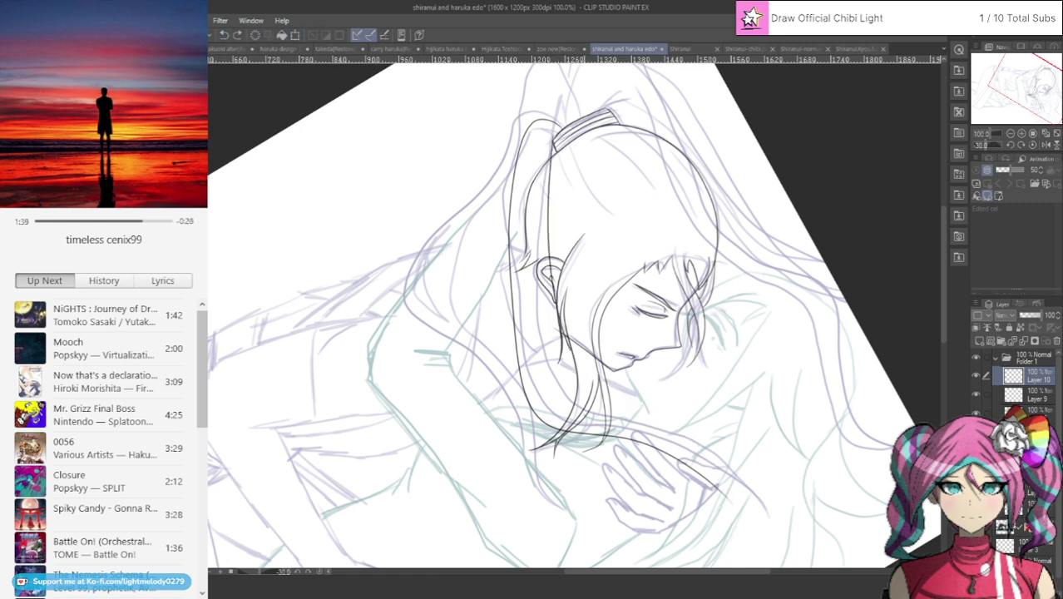
mouse_move(613, 401)
mouse_down()
mouse_move(683, 444)
mouse_move(737, 497)
mouse_move(746, 537)
mouse_up()
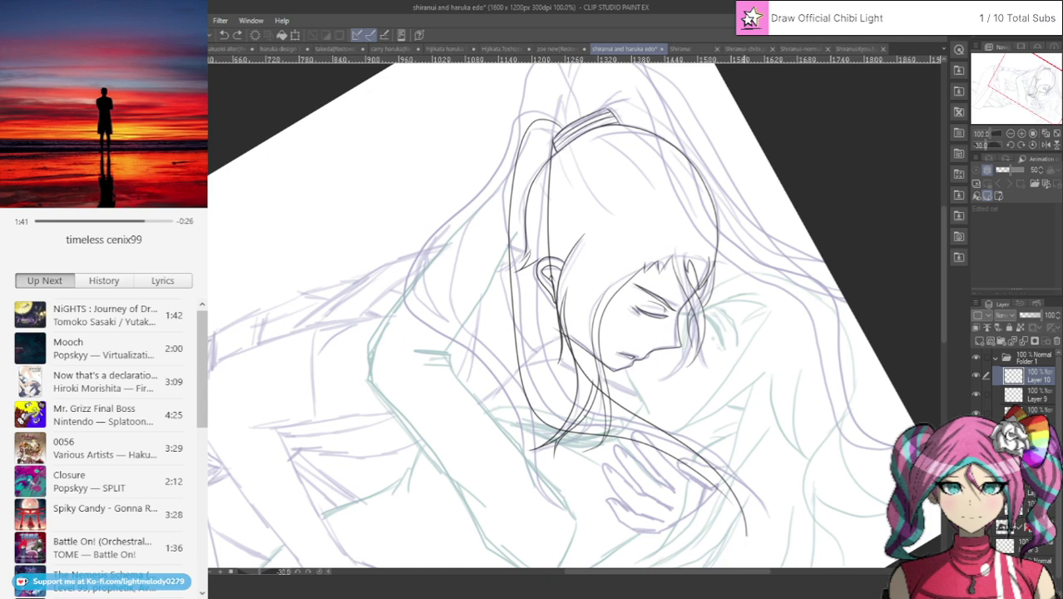
Extend the lower ponytail contour past the hand, curving it down beside the inner contour into a tapered tip.
scroll(766, 514, up, 5)
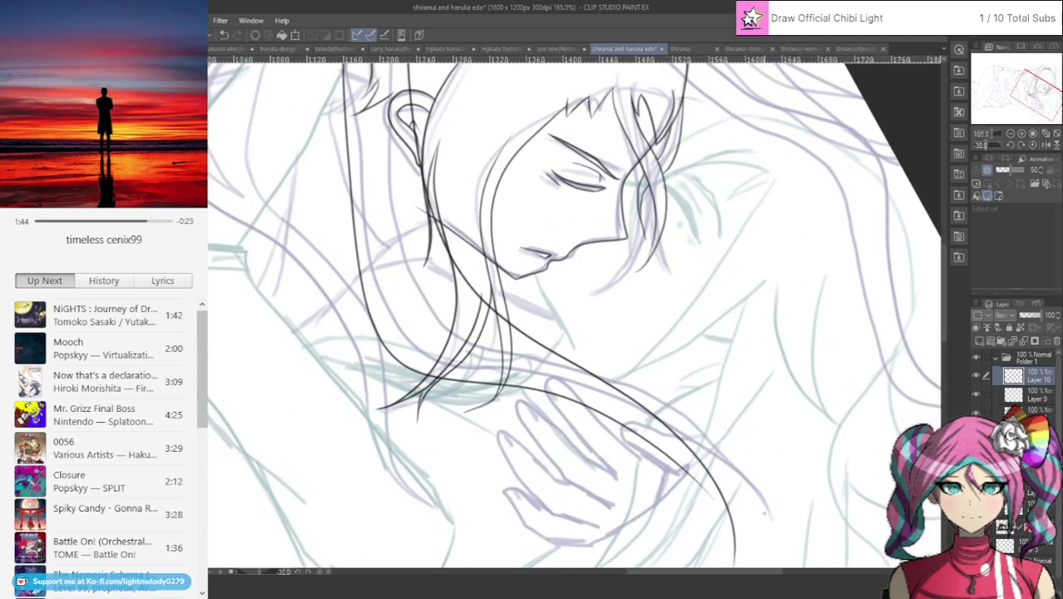
drag(943, 318, 946, 352)
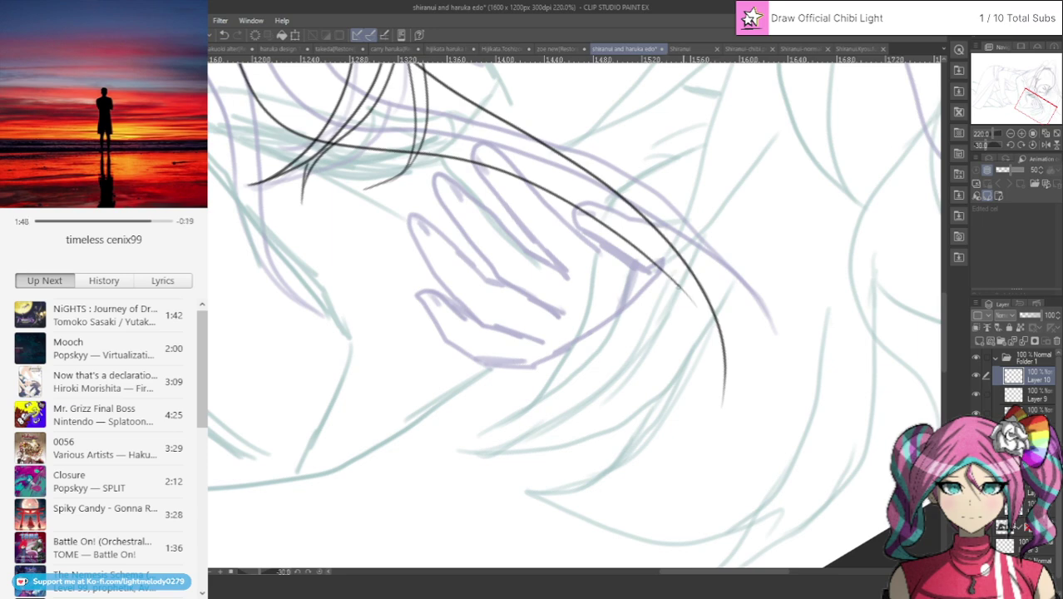
mouse_move(676, 284)
mouse_down()
mouse_move(715, 380)
mouse_move(696, 470)
mouse_move(724, 362)
mouse_up()
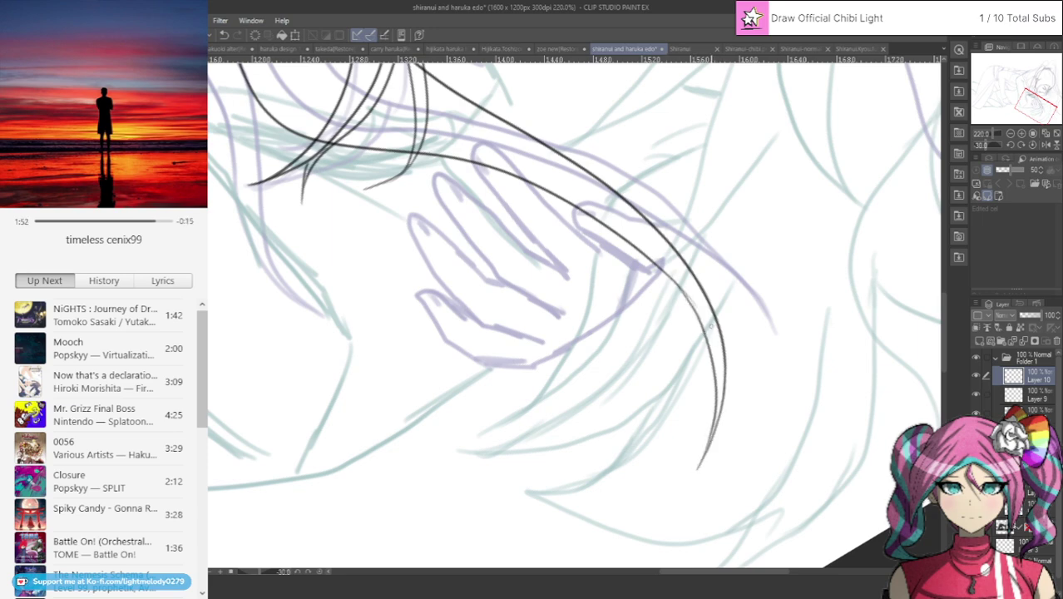
Ink curved strand lines inside the ponytail's bend beside the neck and undo the last extra stroke.
scroll(711, 326, down, 14)
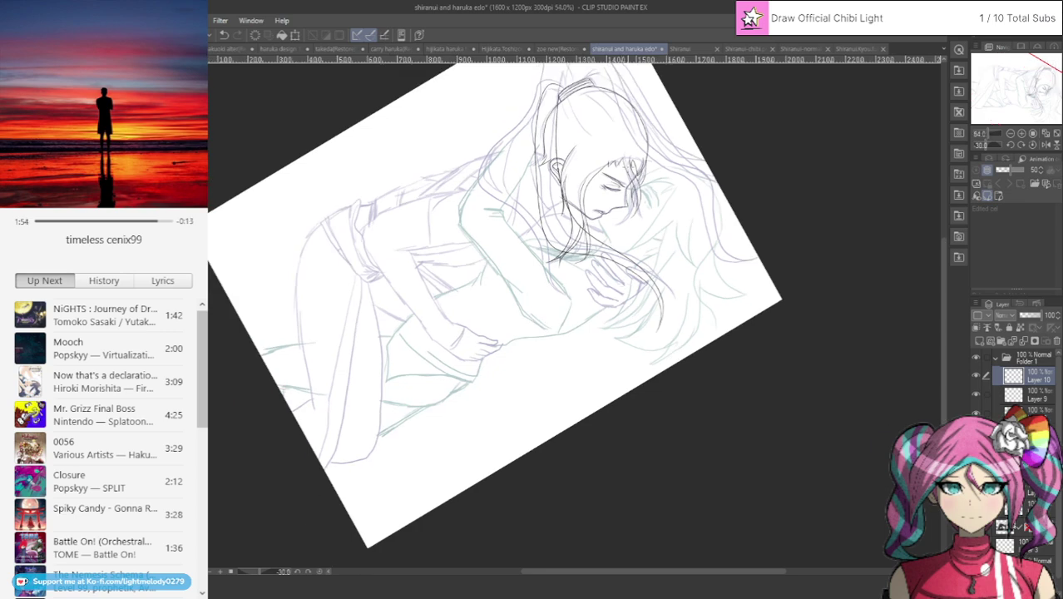
scroll(597, 157, up, 1)
scroll(598, 155, up, 5)
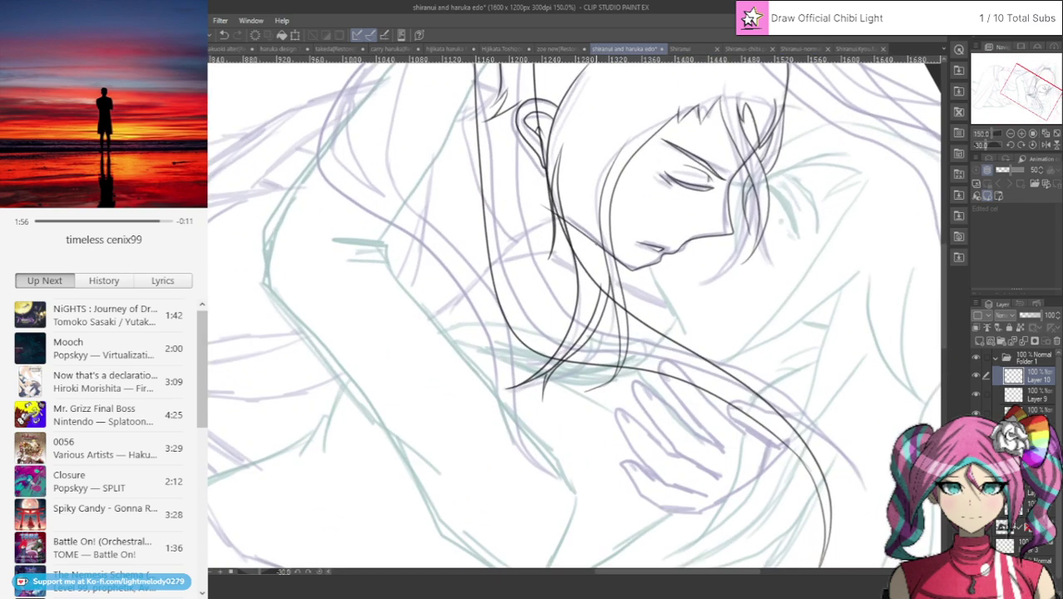
mouse_move(507, 243)
mouse_down()
mouse_move(532, 329)
mouse_move(593, 352)
mouse_up()
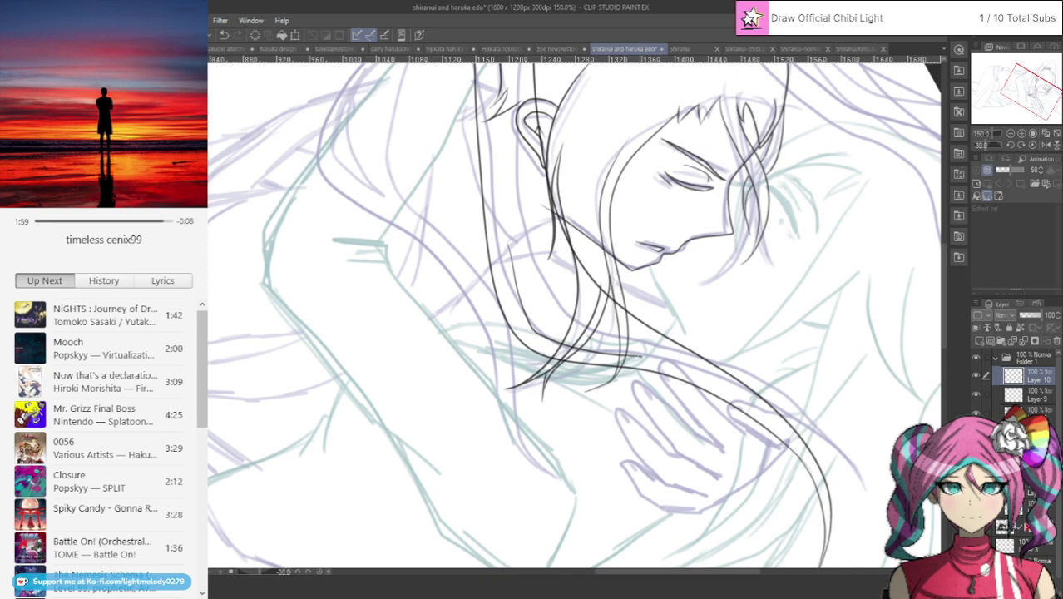
drag(541, 306, 503, 238)
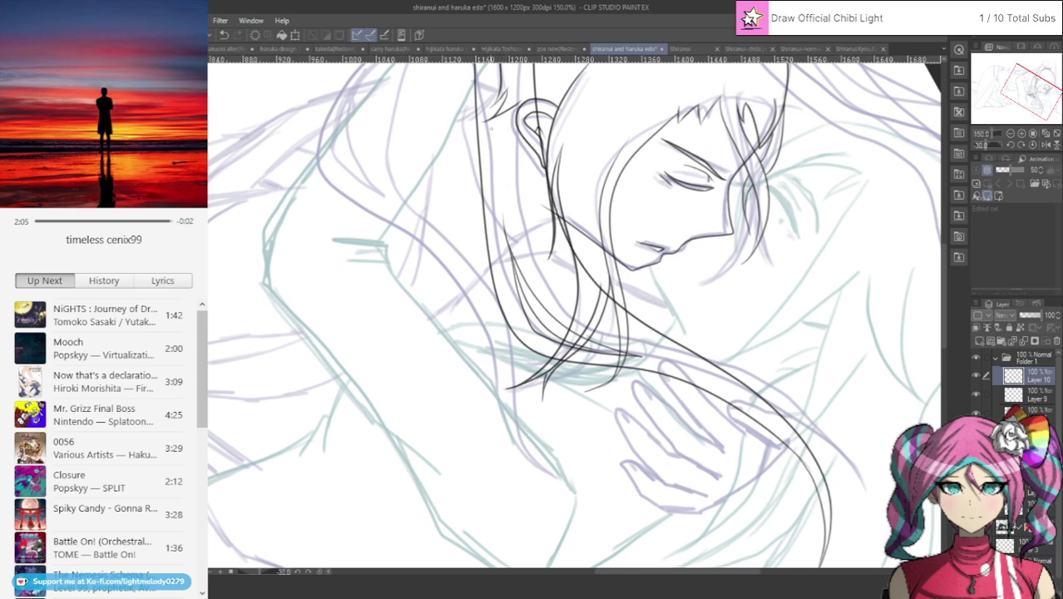
click(224, 35)
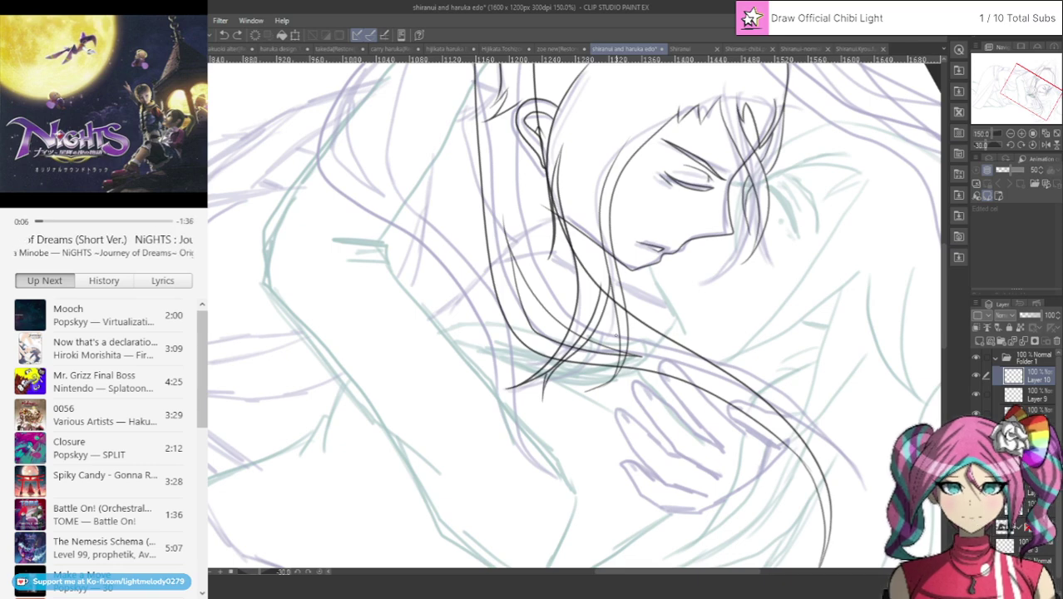
scroll(617, 335, down, 3)
scroll(509, 206, up, 1)
scroll(510, 206, down, 2)
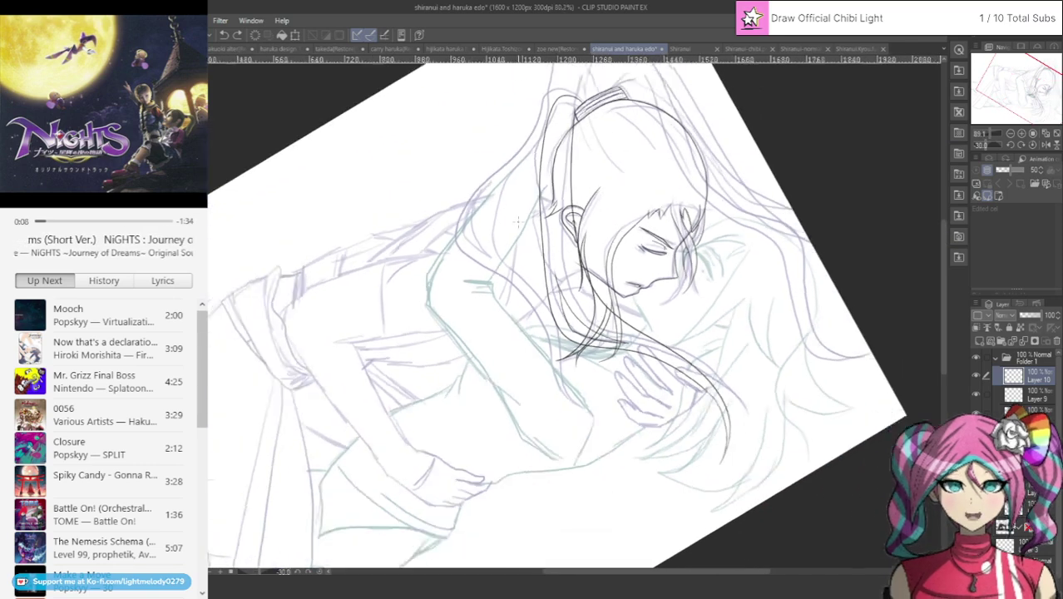
scroll(530, 136, up, 4)
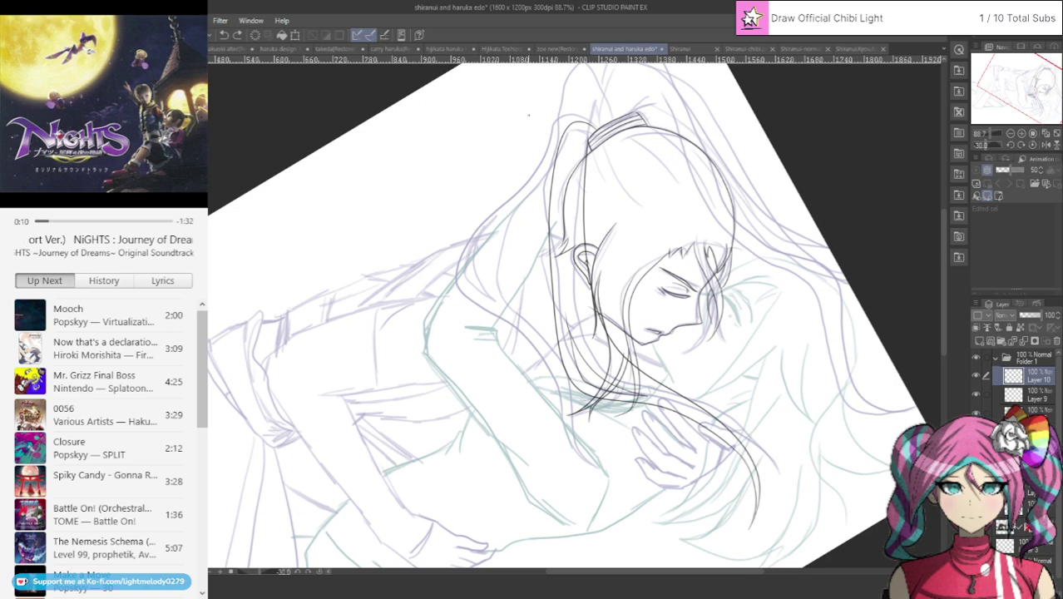
scroll(528, 114, up, 1)
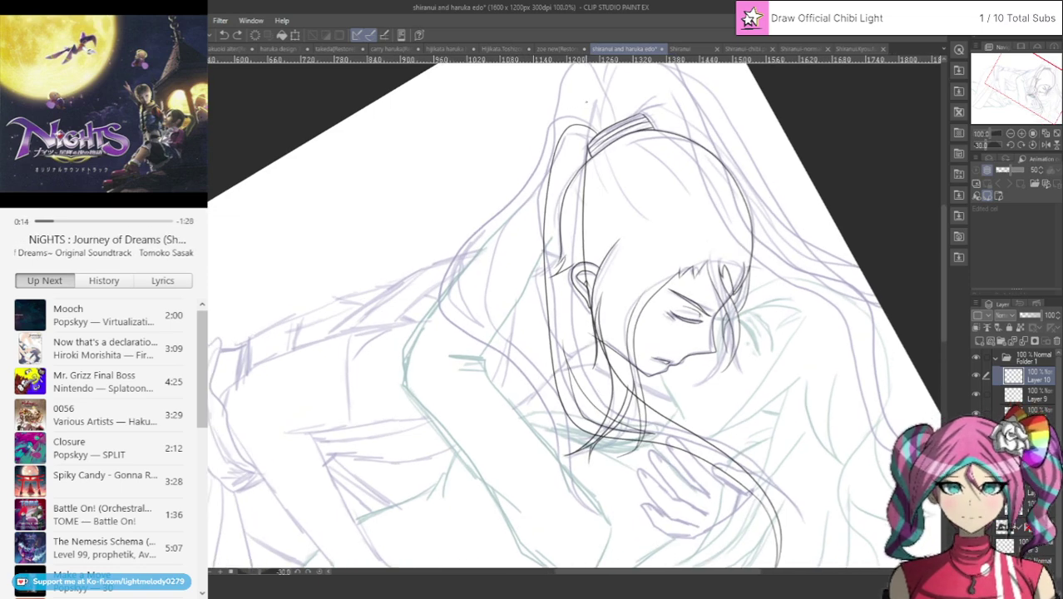
Ink the rear ponytail section's outer contour from the hair tie around its wide bend to a tapered tip, and add its inner contour.
scroll(509, 141, up, 2)
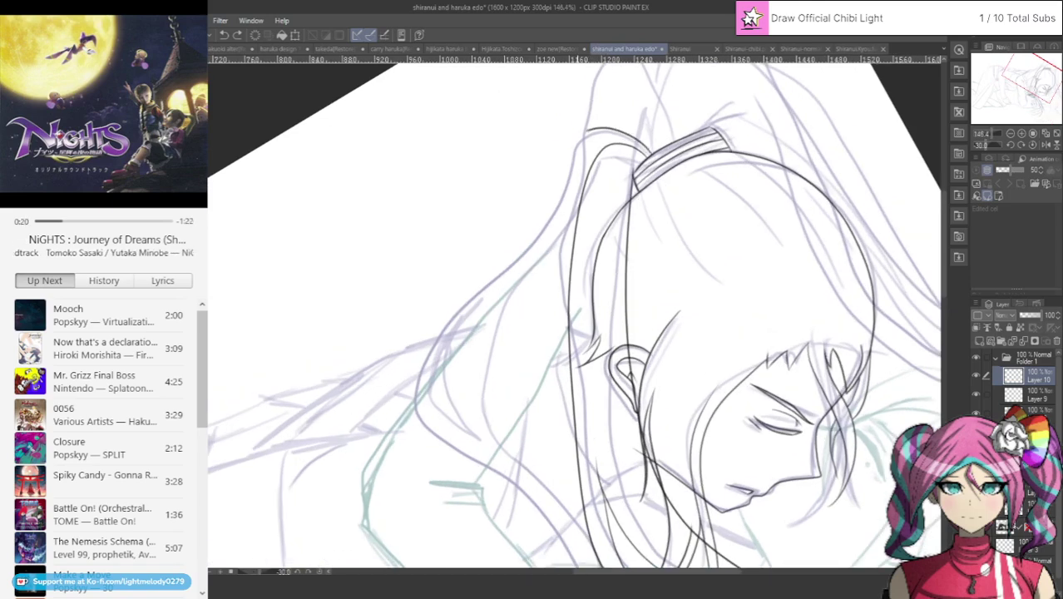
mouse_move(582, 132)
mouse_down()
mouse_move(430, 341)
mouse_move(416, 384)
mouse_move(462, 465)
mouse_move(551, 536)
mouse_move(574, 568)
mouse_up()
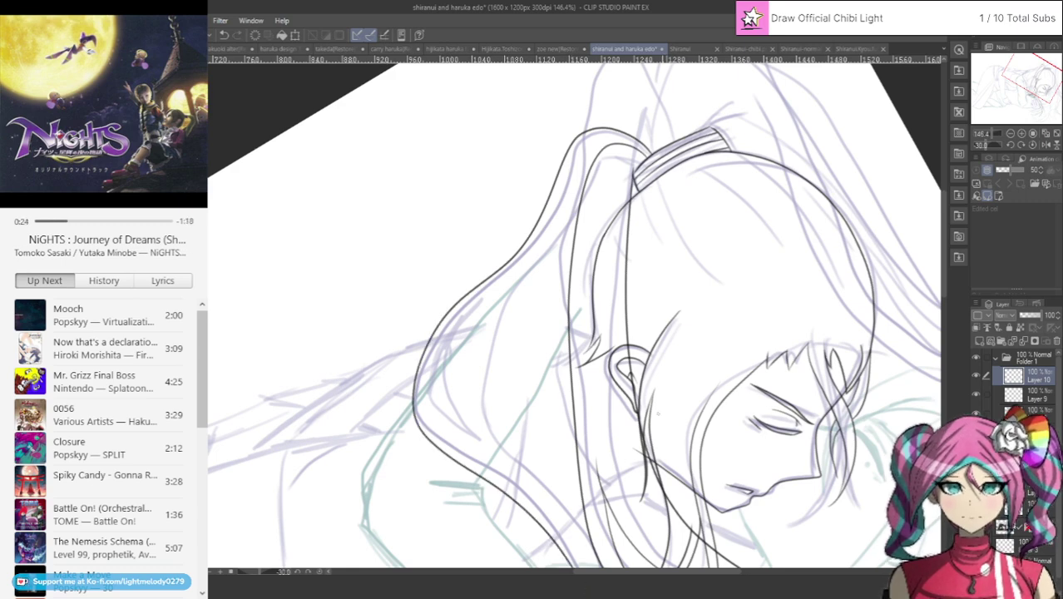
mouse_move(1024, 86)
mouse_down()
mouse_move(1028, 102)
mouse_move(1014, 99)
mouse_up()
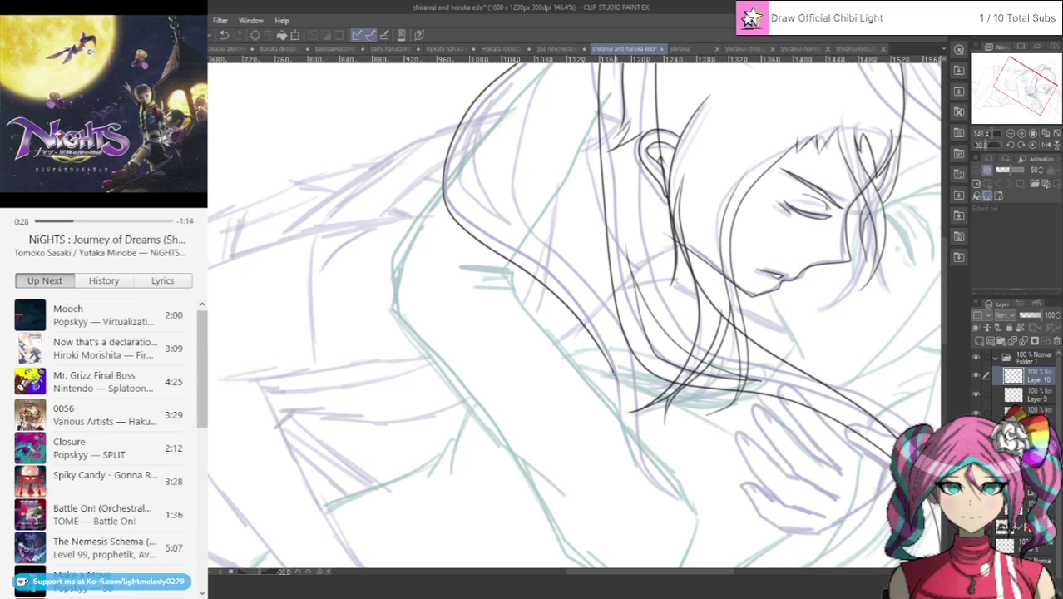
mouse_move(617, 418)
mouse_down()
mouse_move(647, 476)
mouse_move(709, 494)
mouse_move(668, 483)
mouse_move(645, 459)
mouse_move(632, 406)
mouse_up()
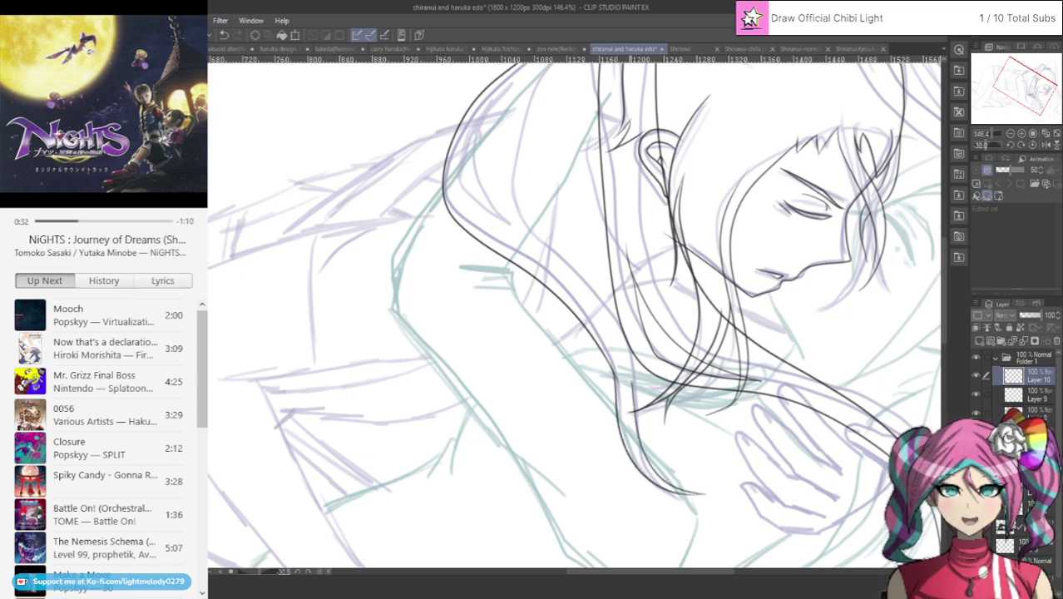
mouse_move(614, 311)
mouse_down()
mouse_move(522, 220)
mouse_move(518, 137)
mouse_move(551, 57)
mouse_up()
drag(722, 96, 772, 298)
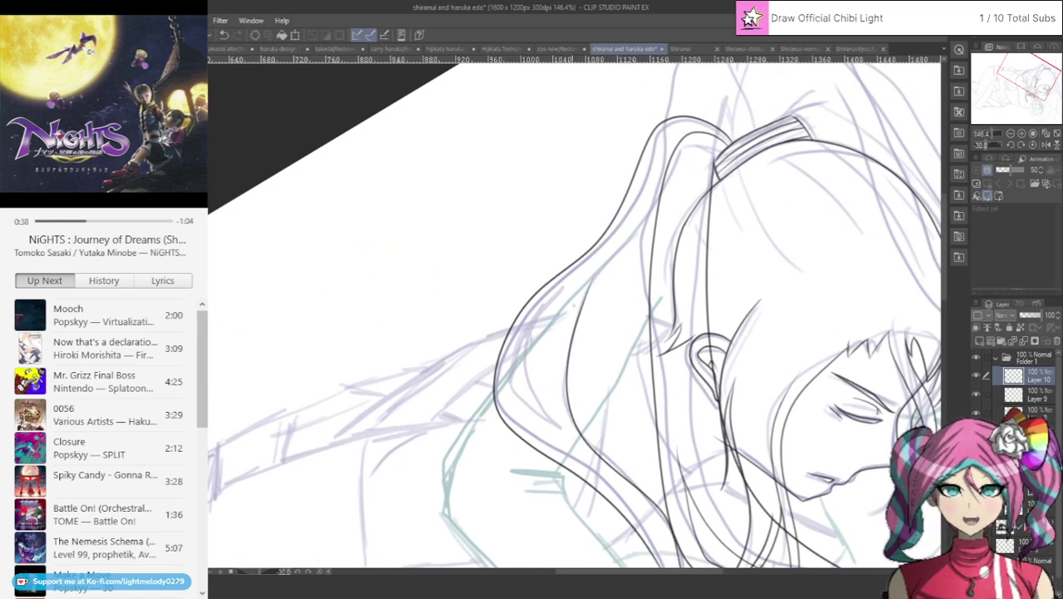
drag(536, 313, 510, 361)
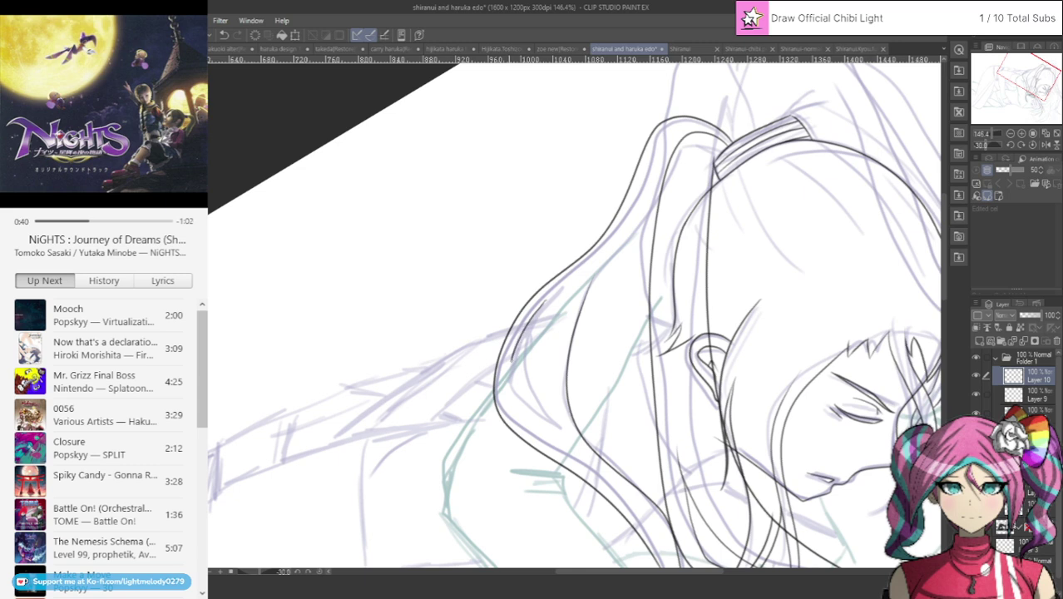
drag(538, 423, 567, 442)
drag(525, 385, 535, 329)
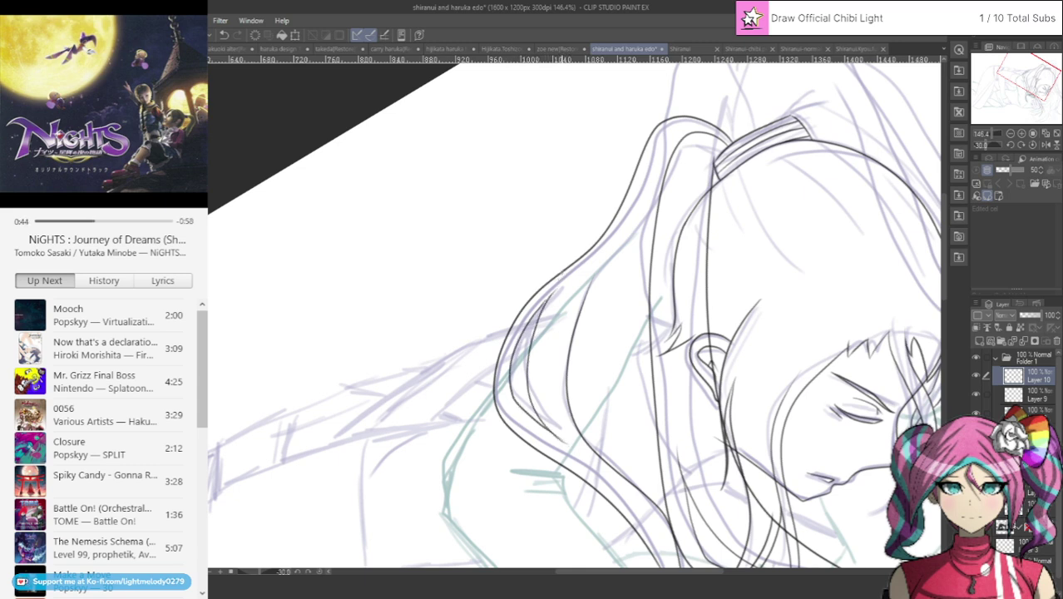
click(223, 35)
click(224, 35)
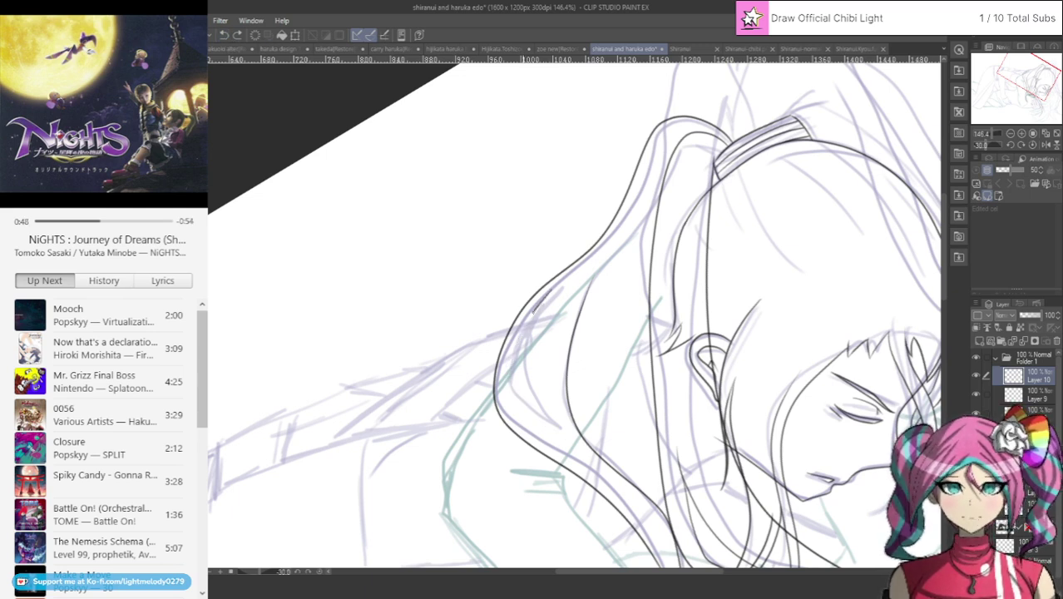
key(ctrl+z)
mouse_move(526, 354)
mouse_down()
mouse_move(540, 301)
mouse_move(567, 276)
mouse_up()
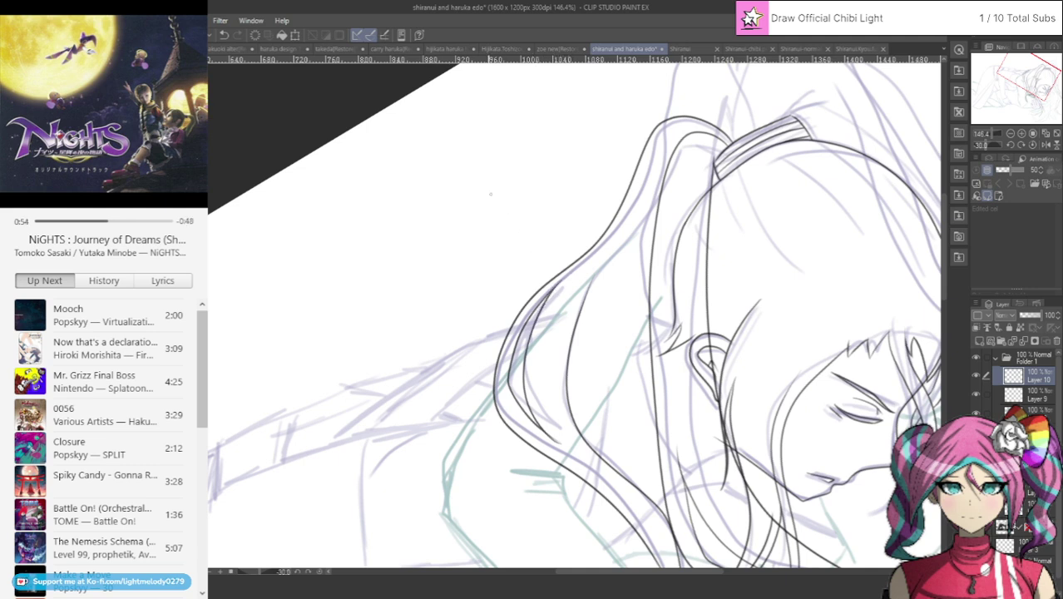
click(224, 35)
click(224, 34)
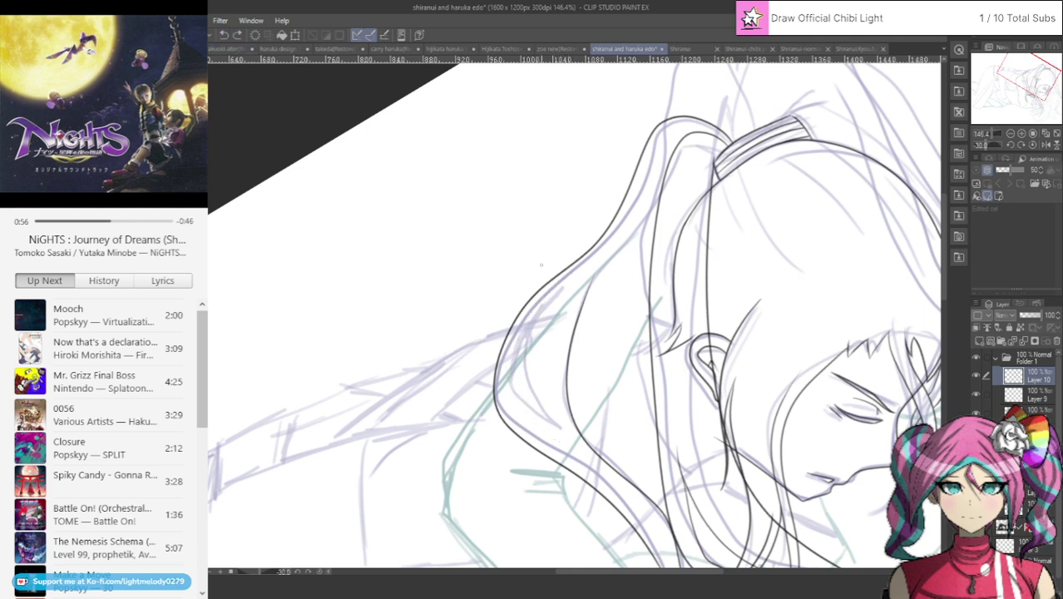
Ink curved strand lines inside the rear ponytail section's outer bend, erase them and re-ink them more cleanly.
drag(520, 331, 511, 363)
drag(526, 411, 557, 438)
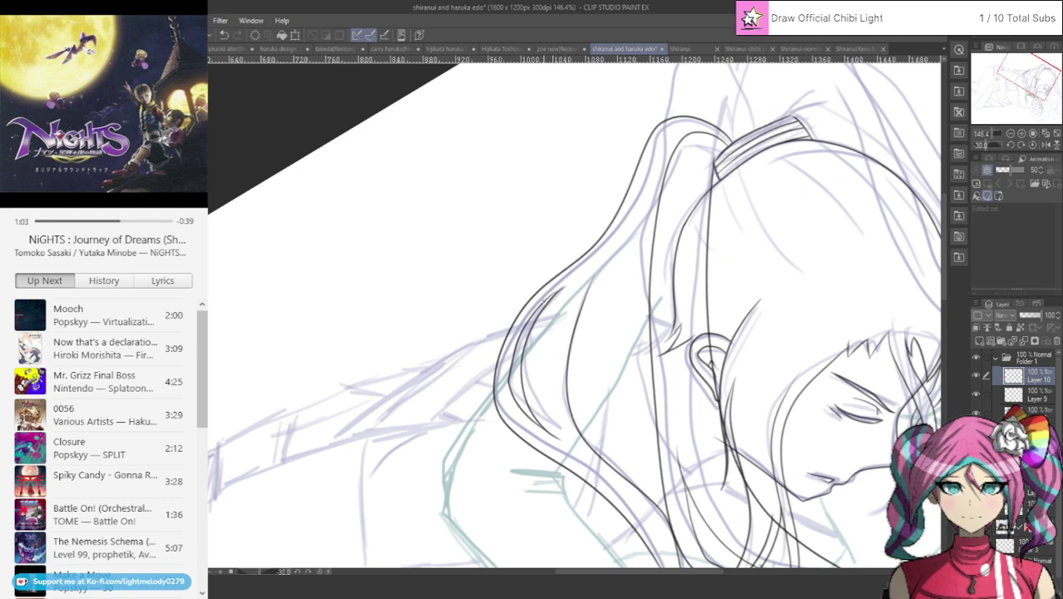
drag(557, 289, 534, 309)
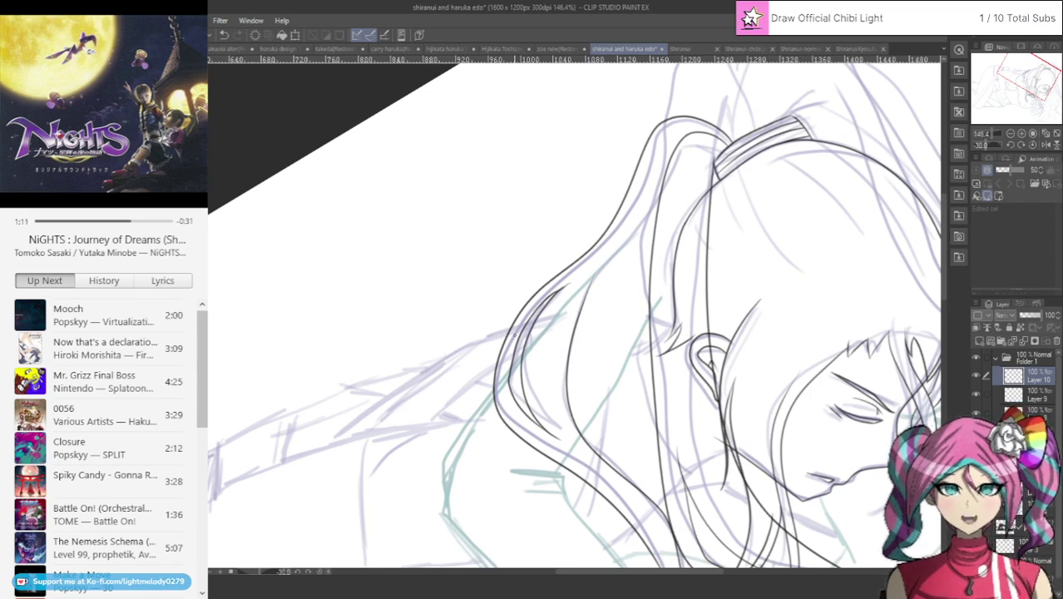
scroll(595, 300, down, 3)
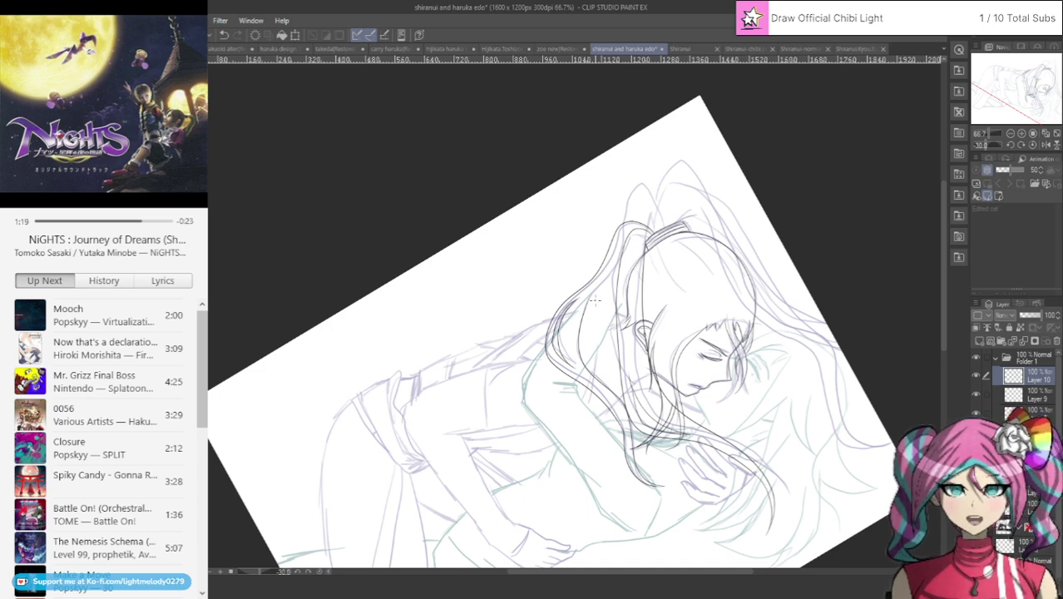
scroll(596, 303, up, 2)
scroll(609, 314, up, 3)
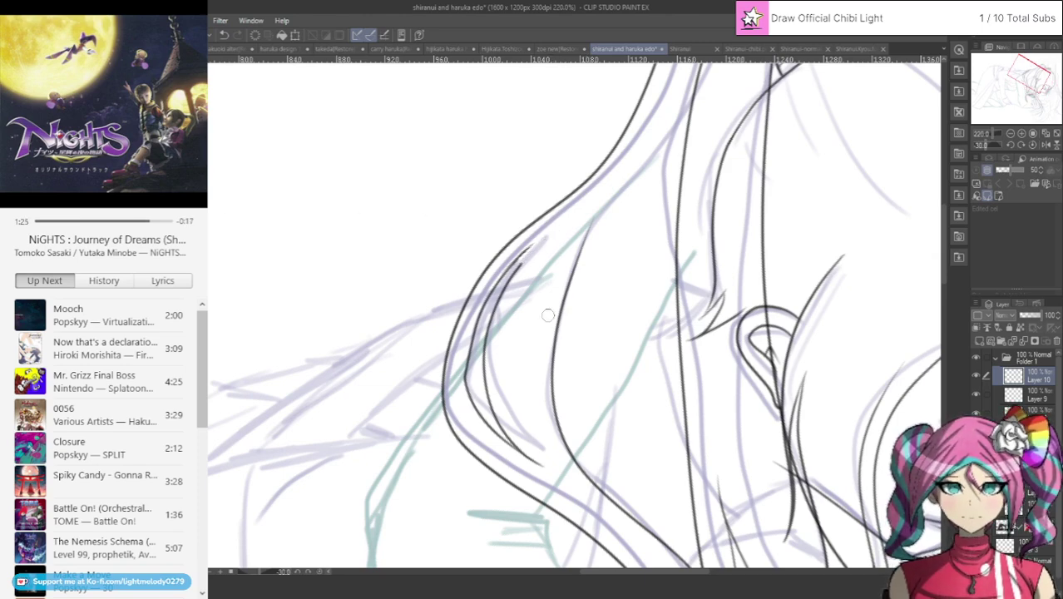
mouse_move(544, 234)
mouse_down()
mouse_move(476, 314)
mouse_move(465, 388)
mouse_move(494, 435)
mouse_move(547, 472)
mouse_move(520, 451)
mouse_move(494, 400)
mouse_move(495, 432)
mouse_move(485, 361)
mouse_move(506, 277)
mouse_move(545, 228)
mouse_move(481, 349)
mouse_up()
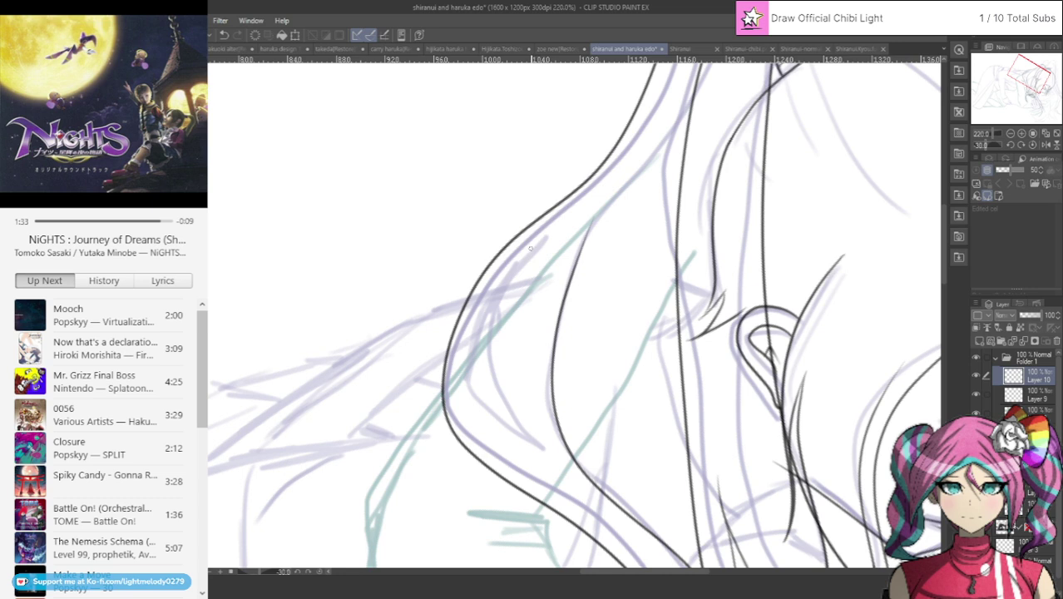
mouse_move(530, 247)
mouse_down()
mouse_move(497, 288)
mouse_move(465, 387)
mouse_move(484, 431)
mouse_move(548, 478)
mouse_move(514, 448)
mouse_move(495, 378)
mouse_move(499, 312)
mouse_move(555, 222)
mouse_up()
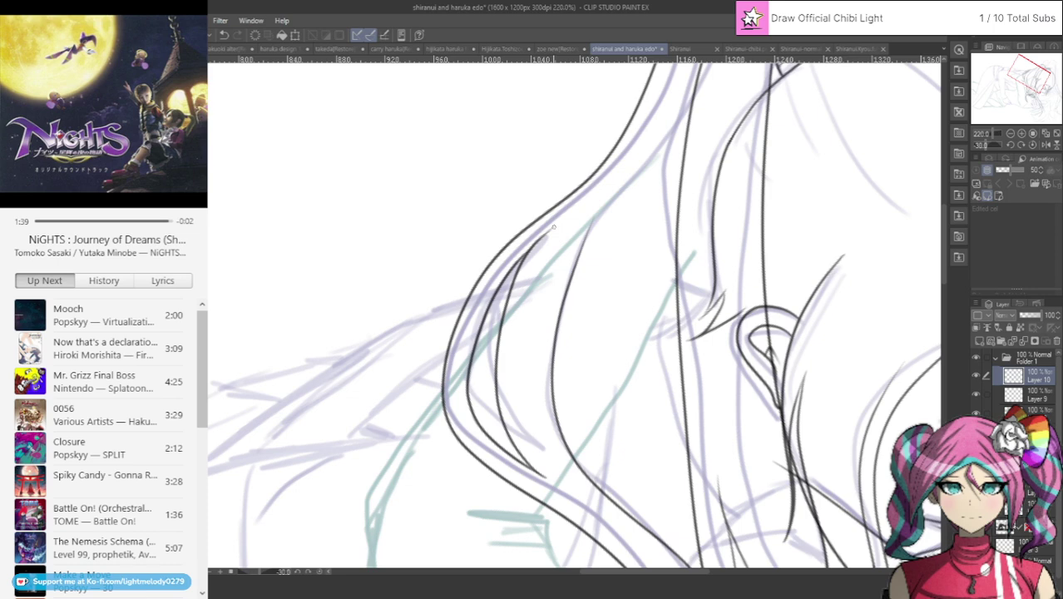
Extend the upper end of the rear section's inner contour towards the hair tie with a tapered line and refine the join.
scroll(565, 228, down, 4)
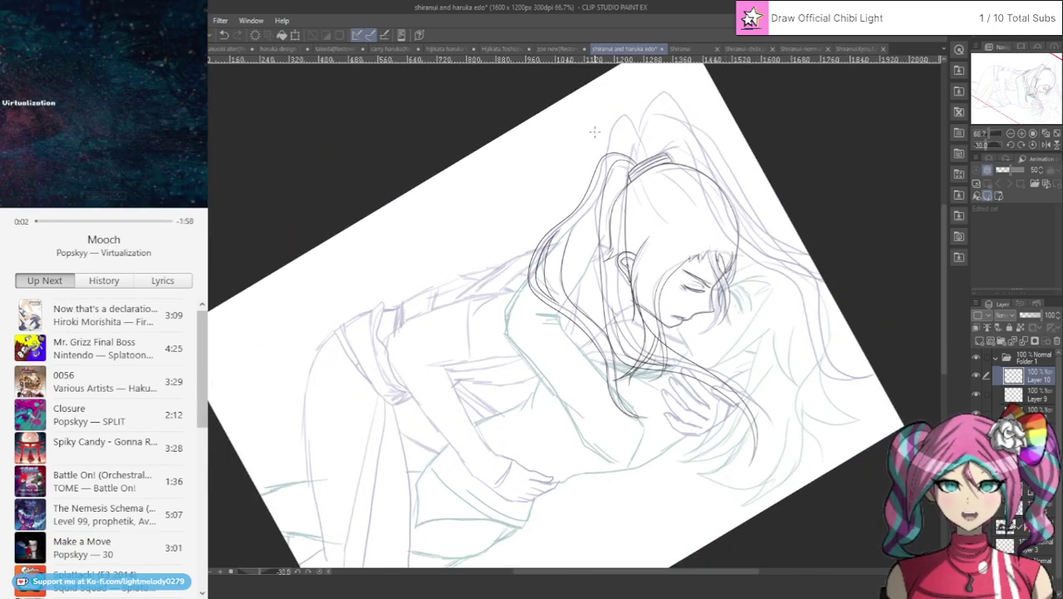
scroll(575, 210, up, 3)
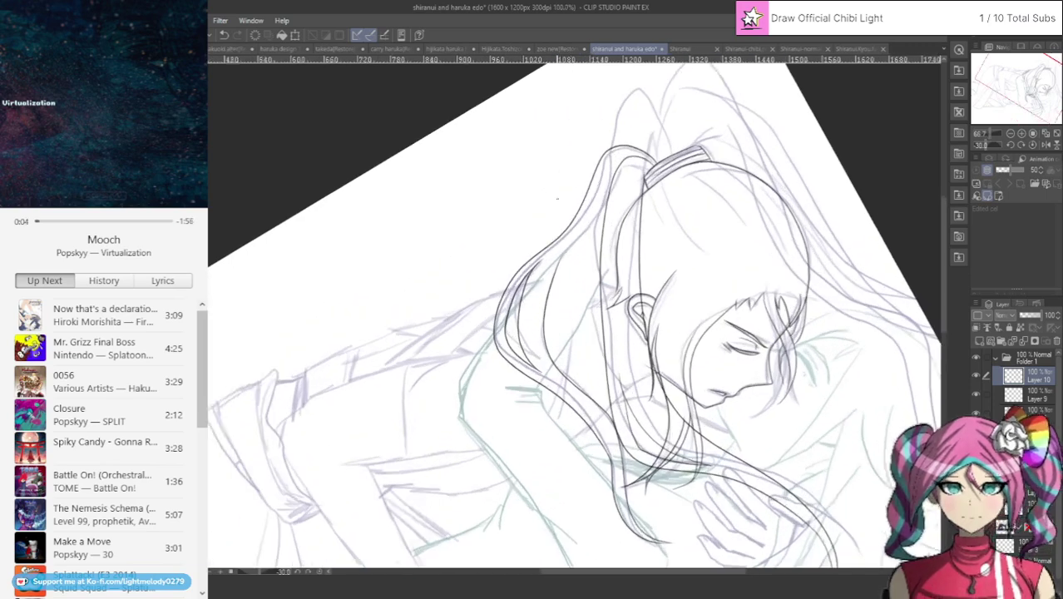
scroll(574, 211, up, 4)
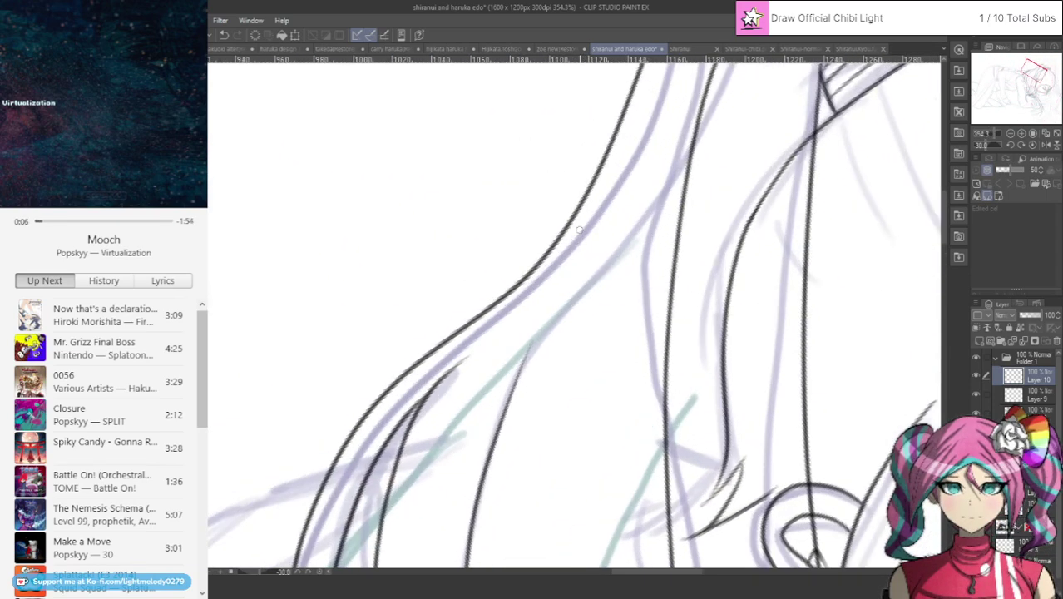
drag(503, 419, 567, 281)
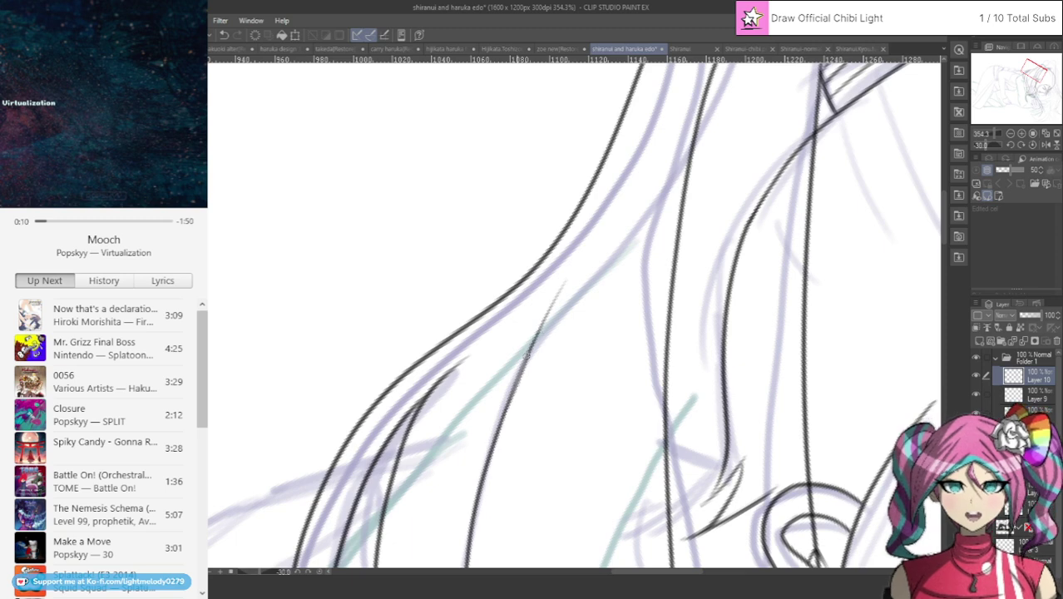
drag(526, 359, 498, 425)
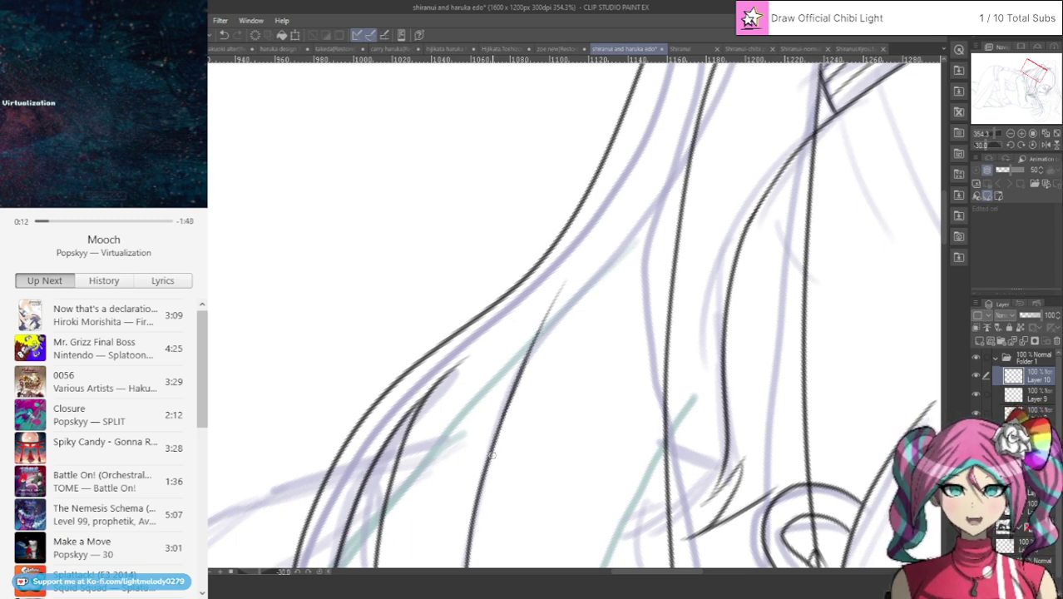
scroll(492, 455, down, 3)
scroll(493, 456, down, 3)
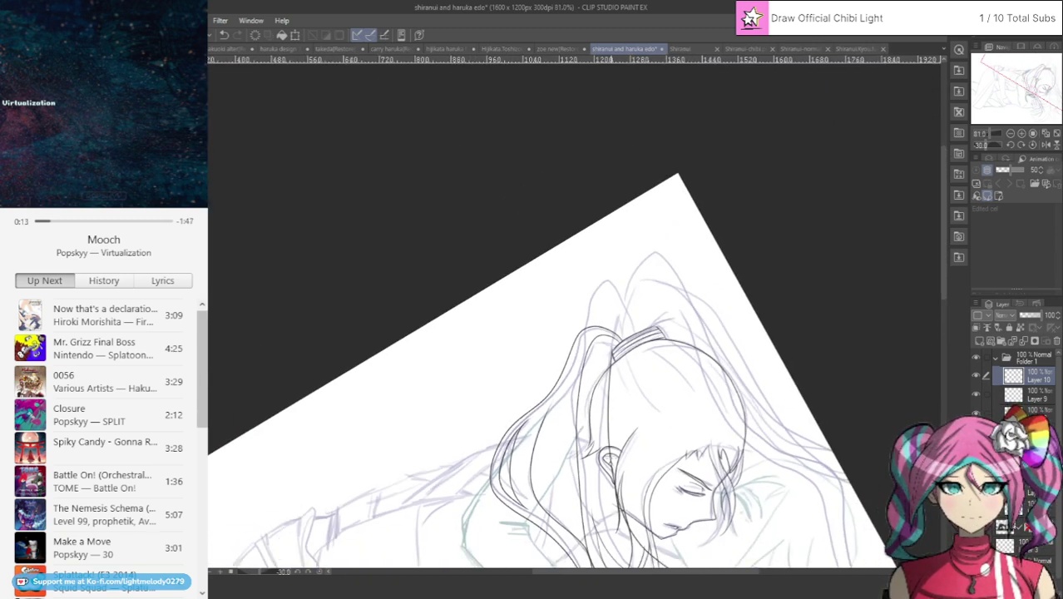
Add a new layer and ink the second ponytail section's outer contour arching up from the hair tie and down over the head.
scroll(640, 466, up, 3)
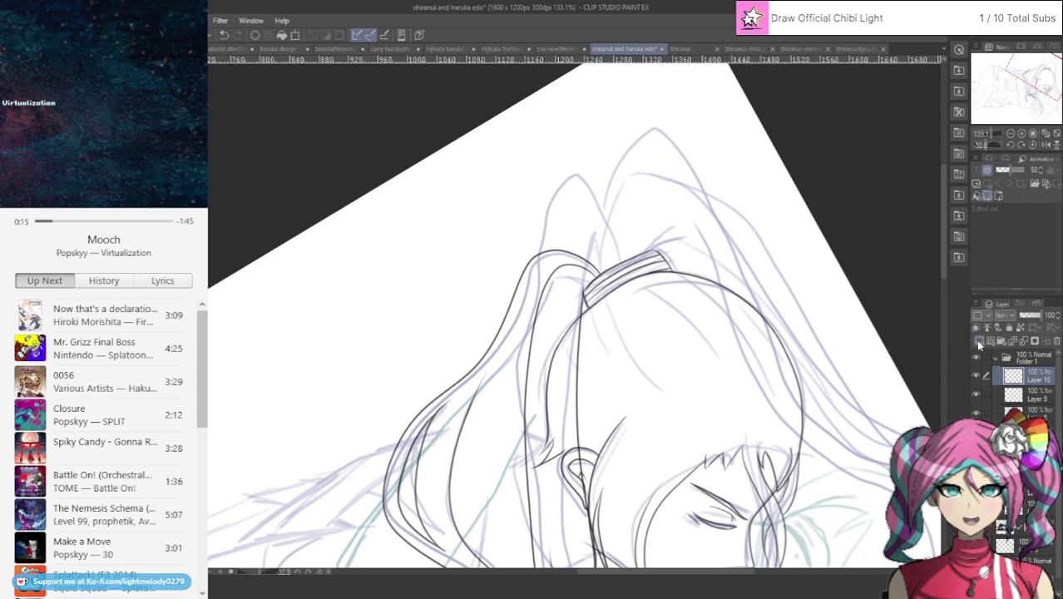
click(978, 341)
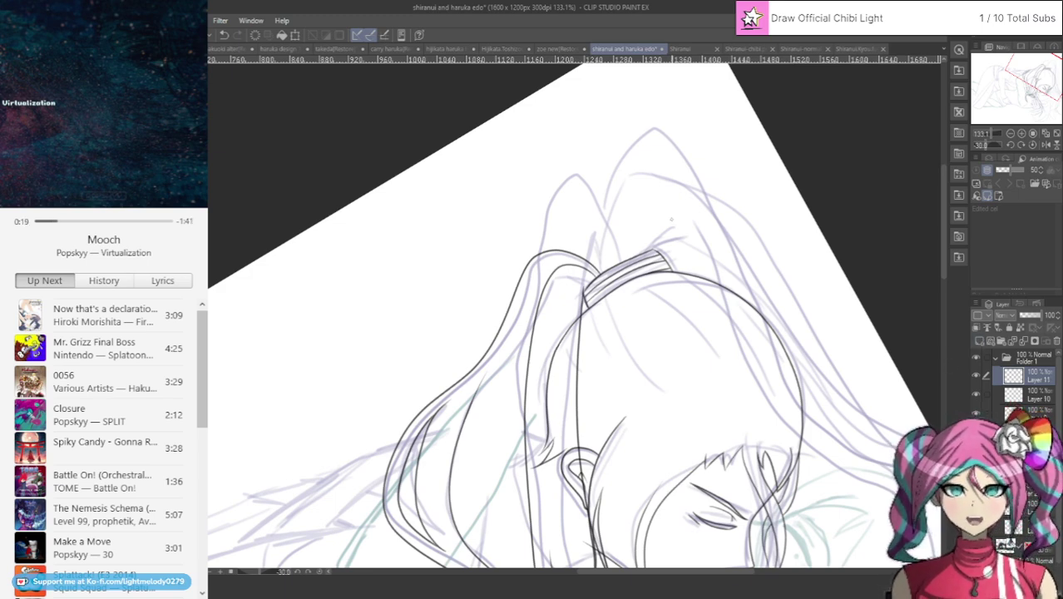
scroll(671, 218, down, 4)
scroll(698, 250, up, 4)
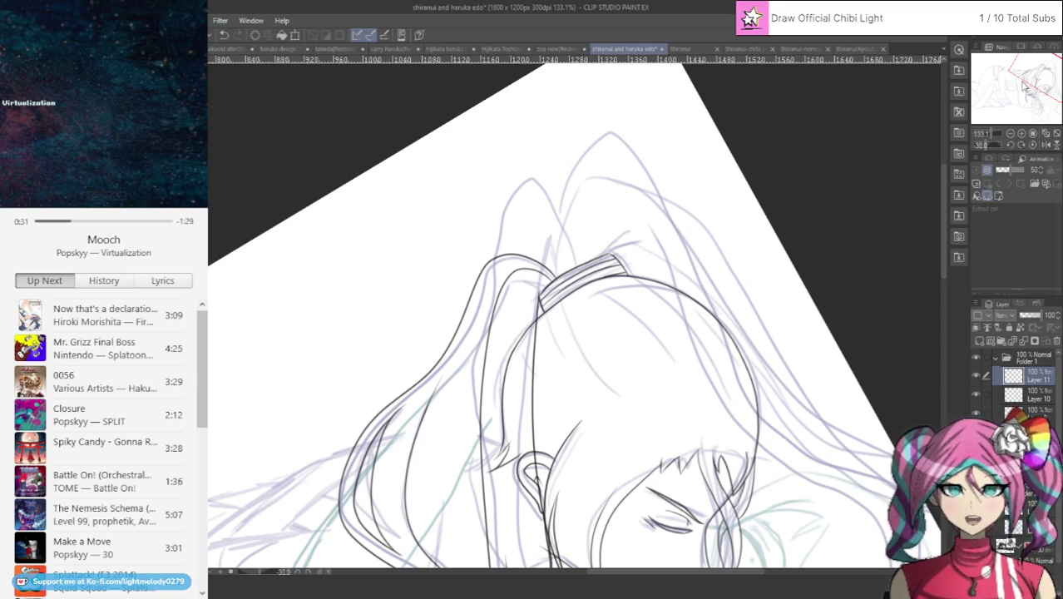
drag(1024, 80, 1029, 88)
scroll(713, 302, up, 2)
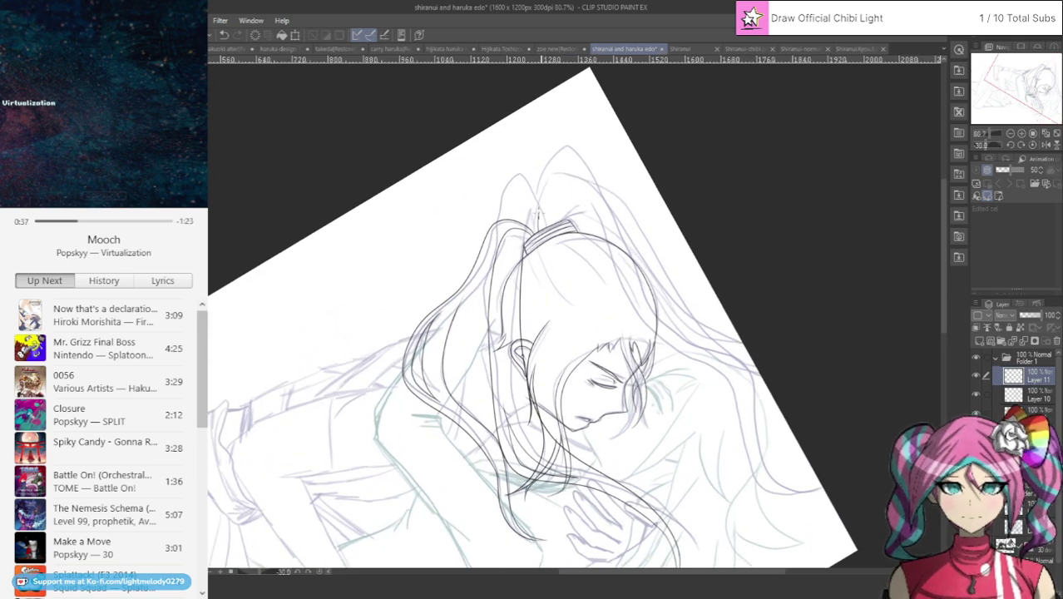
mouse_move(537, 214)
mouse_down()
mouse_move(569, 170)
mouse_move(612, 211)
mouse_up()
drag(630, 257, 646, 290)
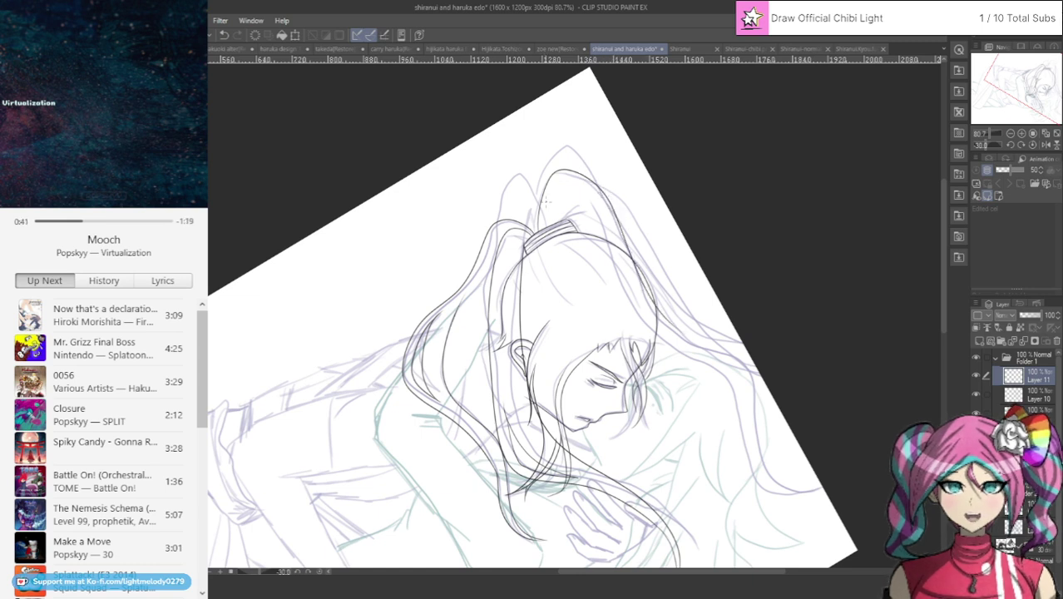
Ink the second section's root stroke at the hair tie and its long contours sweeping past the head down to the canvas edge.
drag(563, 221, 590, 214)
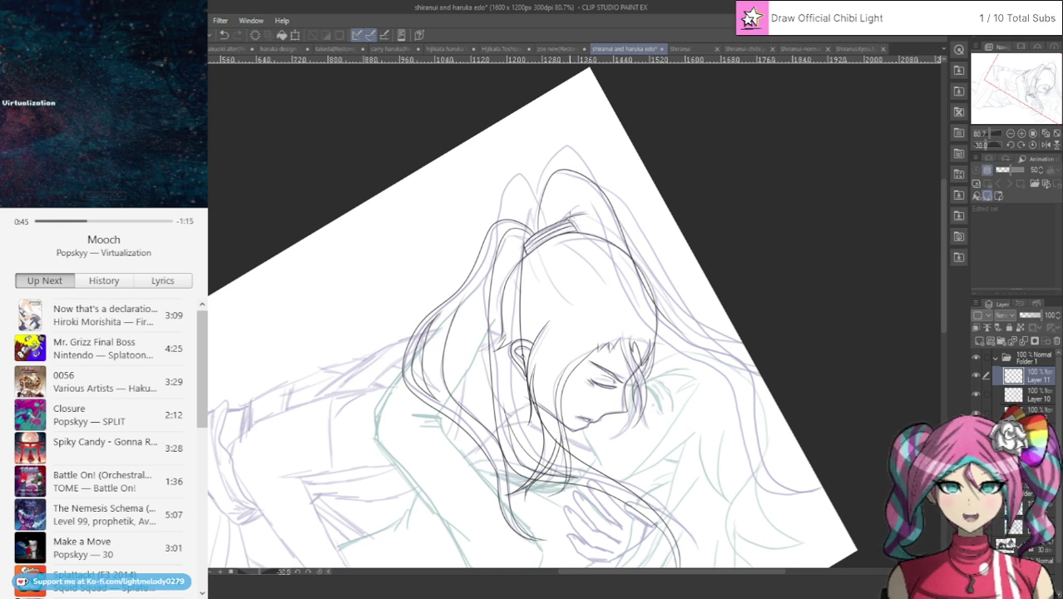
mouse_move(588, 224)
mouse_down()
mouse_move(632, 318)
mouse_move(737, 403)
mouse_move(756, 478)
mouse_move(802, 508)
mouse_up()
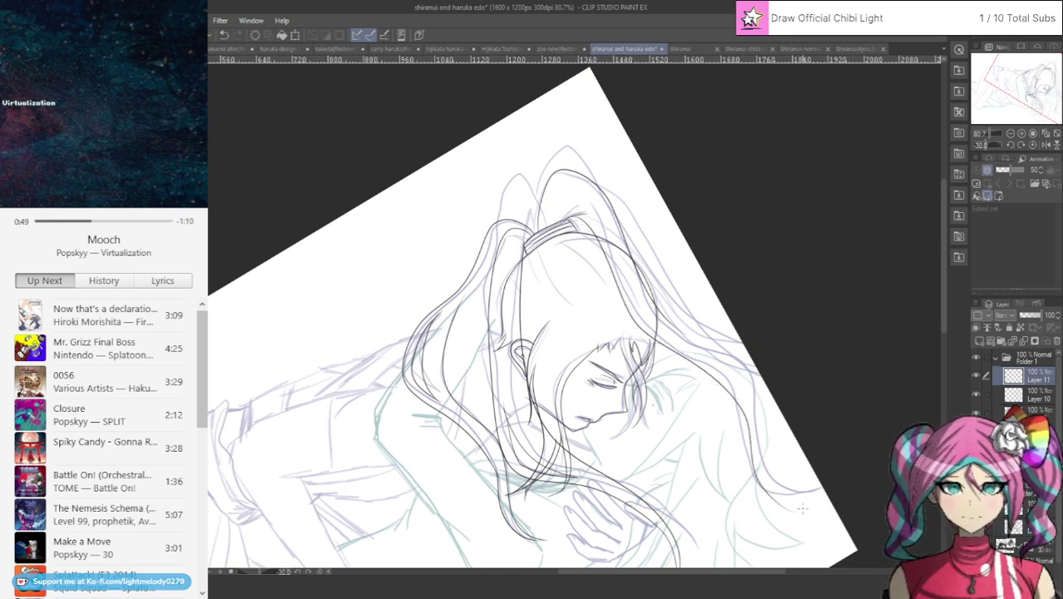
mouse_move(684, 333)
mouse_down()
mouse_move(735, 367)
mouse_move(763, 486)
mouse_move(789, 507)
mouse_up()
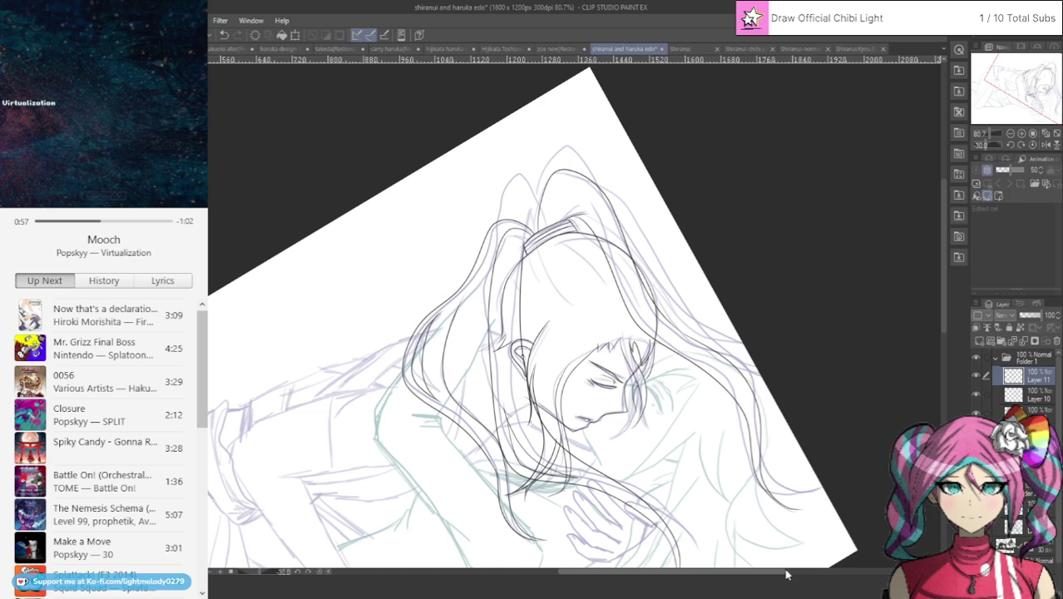
Ink the second section's end as an upturned tapered tip joining both contours, undoing and redrawing the first attempt.
scroll(829, 515, up, 2)
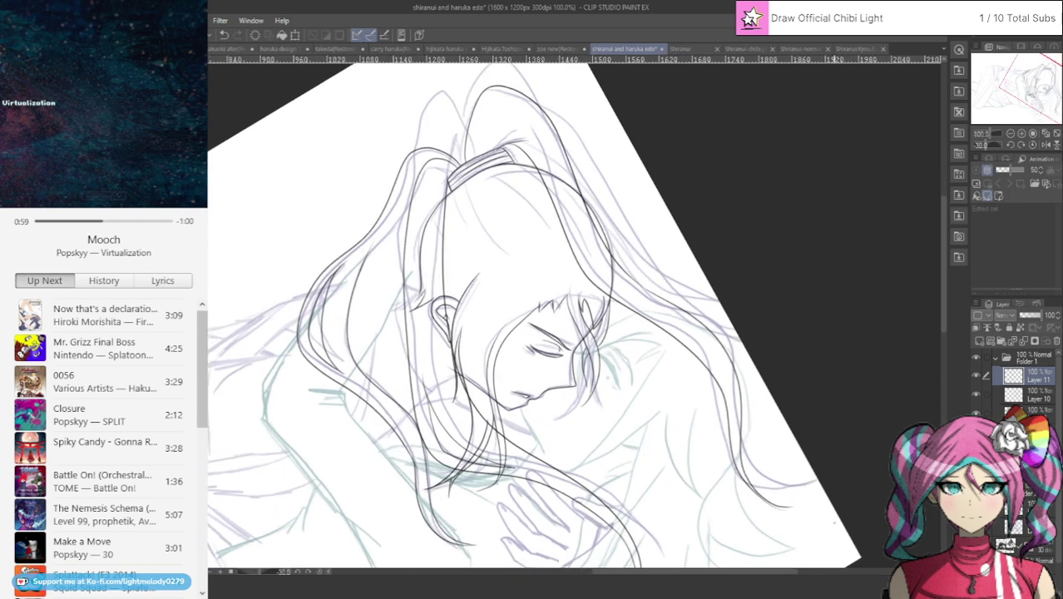
scroll(829, 515, up, 2)
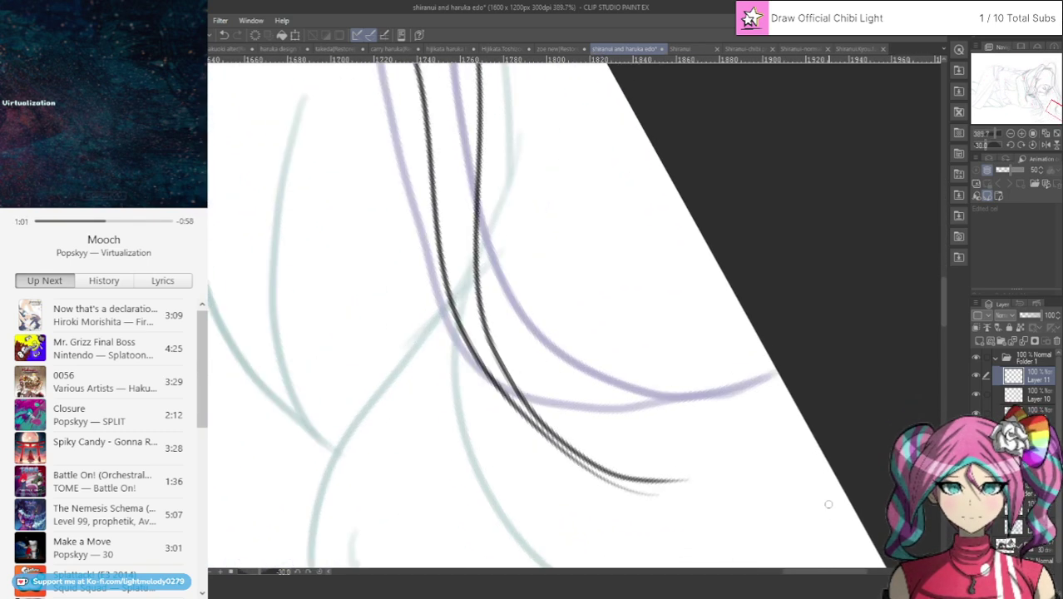
mouse_move(644, 480)
mouse_down()
mouse_move(681, 482)
mouse_move(738, 463)
mouse_up()
key(ctrl+z)
mouse_move(652, 481)
mouse_down()
mouse_move(748, 457)
mouse_move(662, 493)
mouse_move(620, 490)
mouse_up()
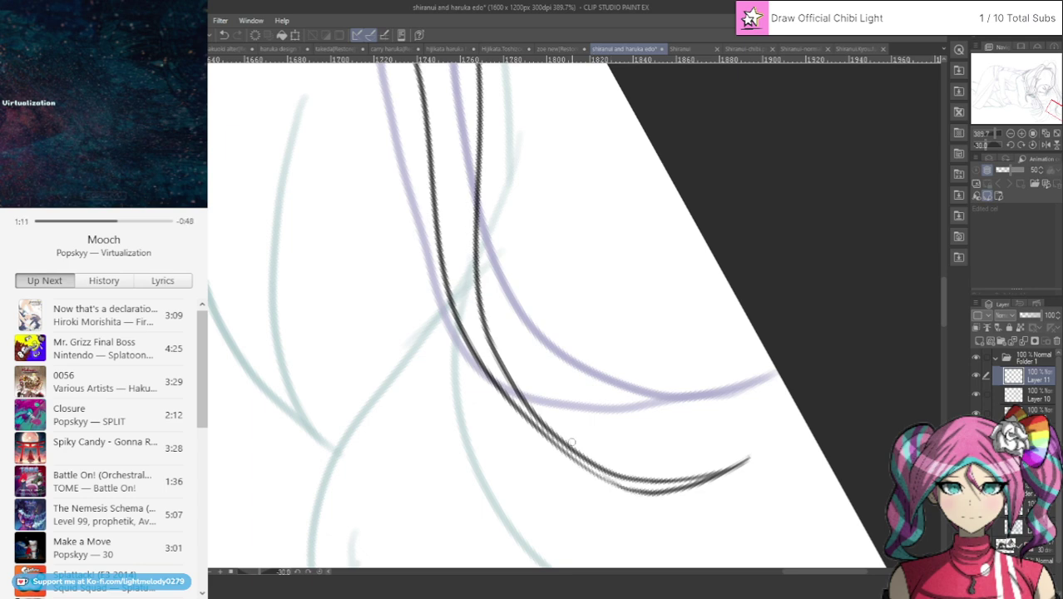
scroll(575, 443, down, 2)
scroll(575, 442, down, 5)
scroll(516, 236, up, 2)
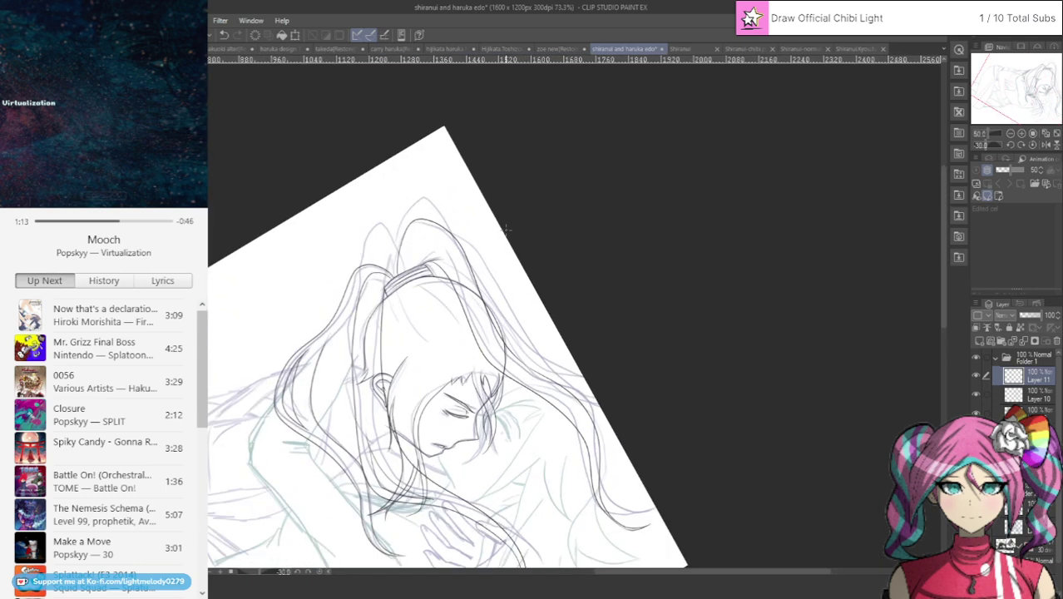
scroll(433, 266, up, 4)
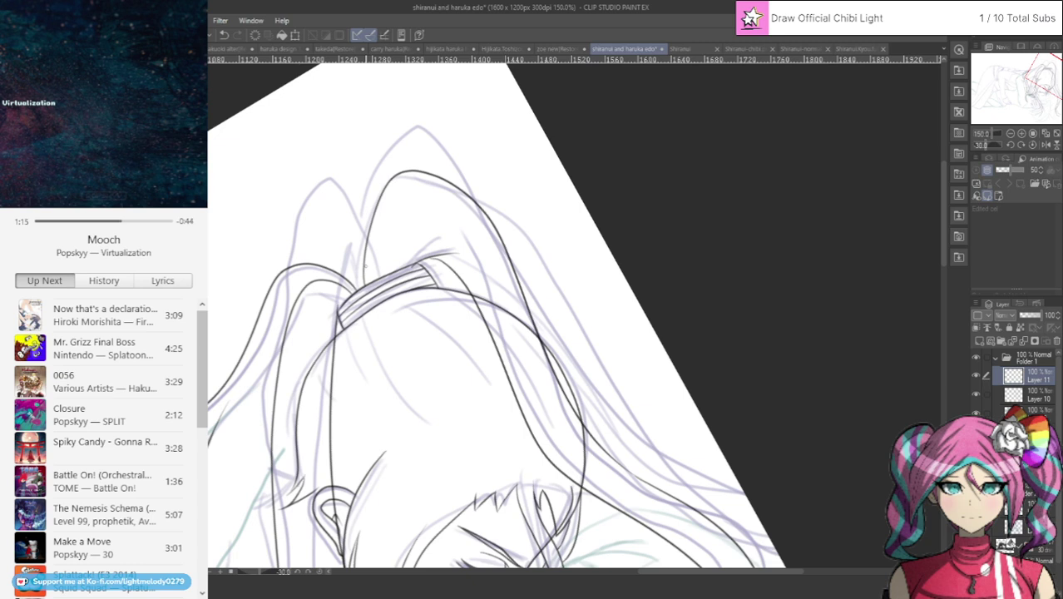
Ink a short strand at the hair tie and two long strands sweeping past the head to the canvas edge.
drag(418, 260, 449, 276)
mouse_move(499, 239)
mouse_down()
mouse_move(559, 365)
mouse_move(624, 430)
mouse_move(745, 493)
mouse_up()
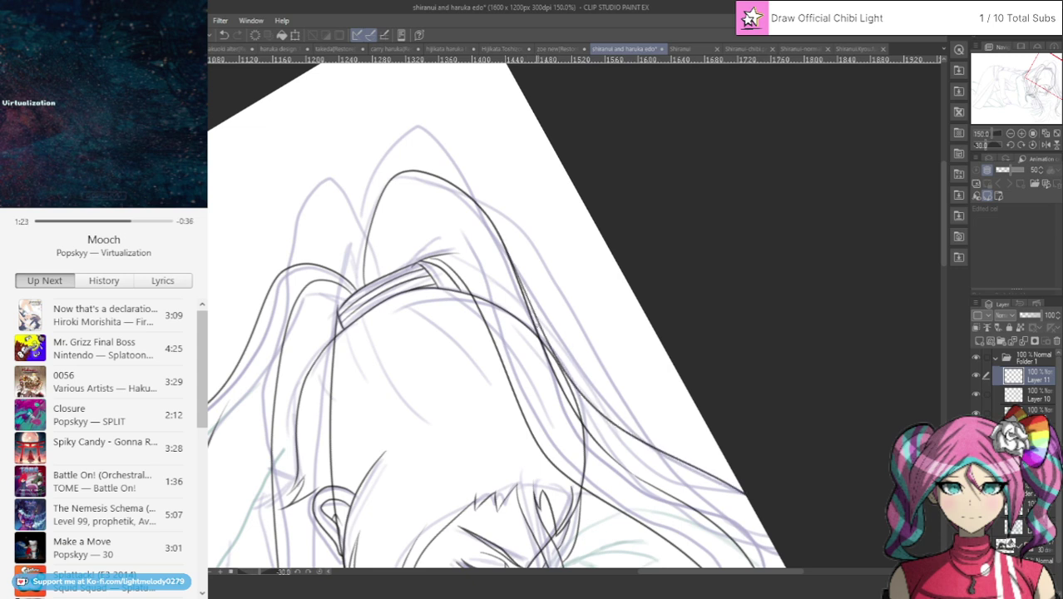
mouse_move(540, 356)
mouse_down()
mouse_move(599, 423)
mouse_move(752, 509)
mouse_up()
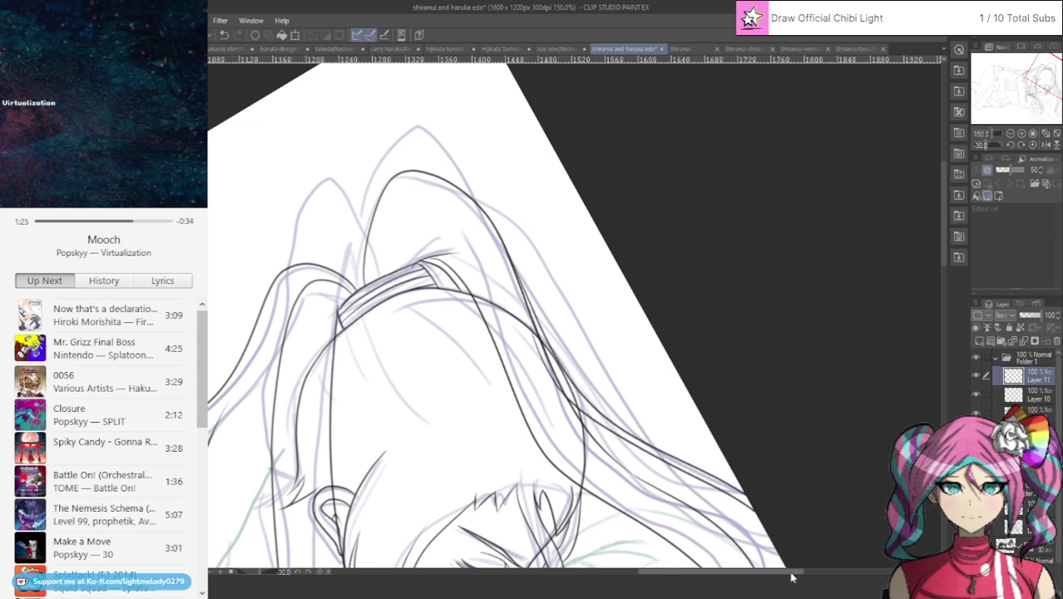
Continue the outer strand downward along the canvas edge and close it into a curved, tapered lock.
scroll(532, 316, down, 5)
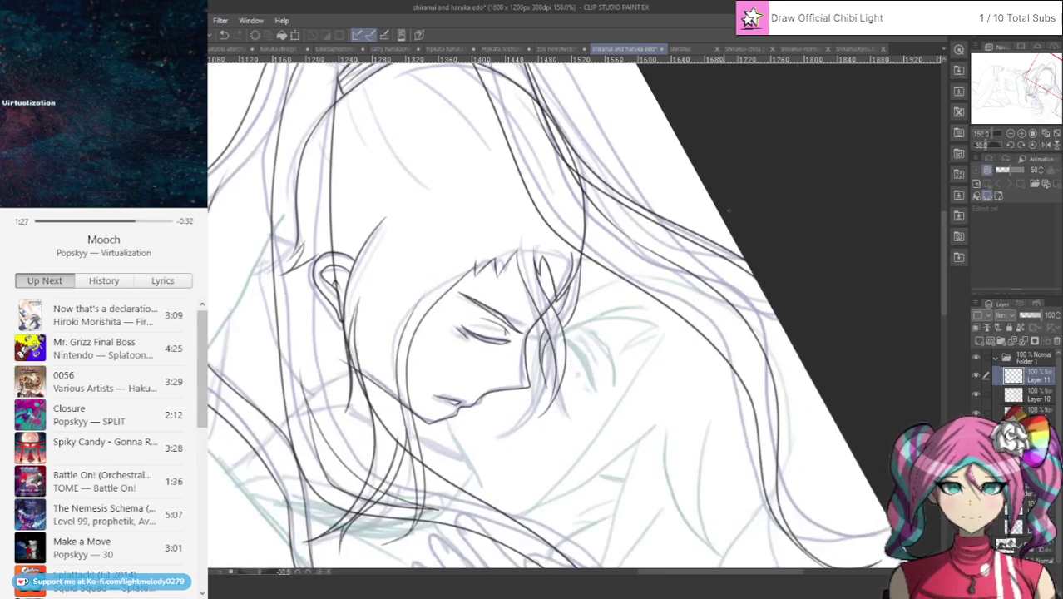
drag(783, 327, 813, 522)
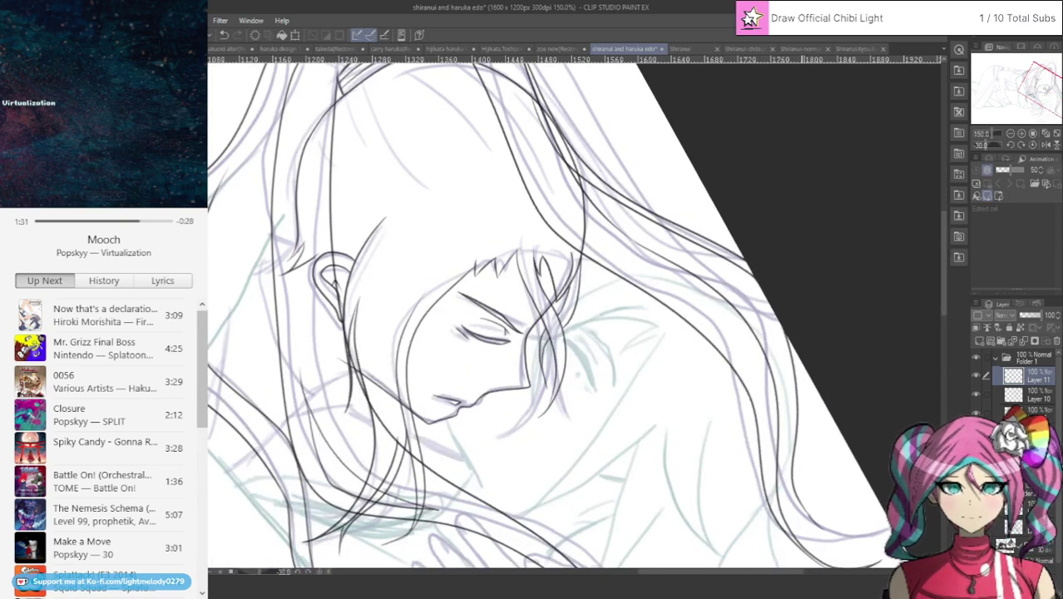
drag(801, 474, 819, 394)
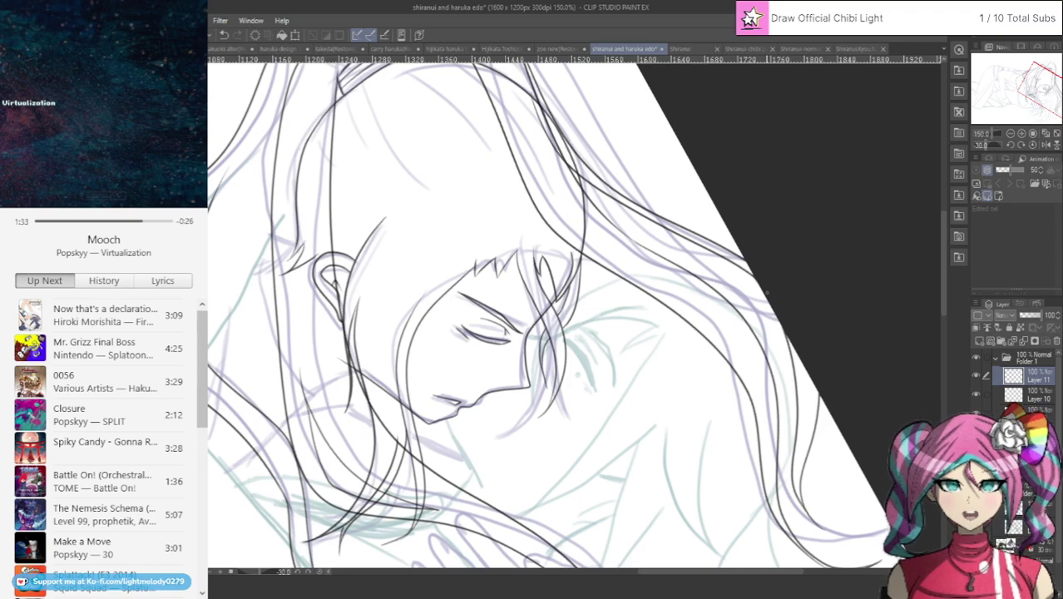
Try to redraw the strand's line where it crosses the head outline, and undo the last stroke.
scroll(764, 293, down, 2)
scroll(673, 358, down, 5)
scroll(645, 324, up, 4)
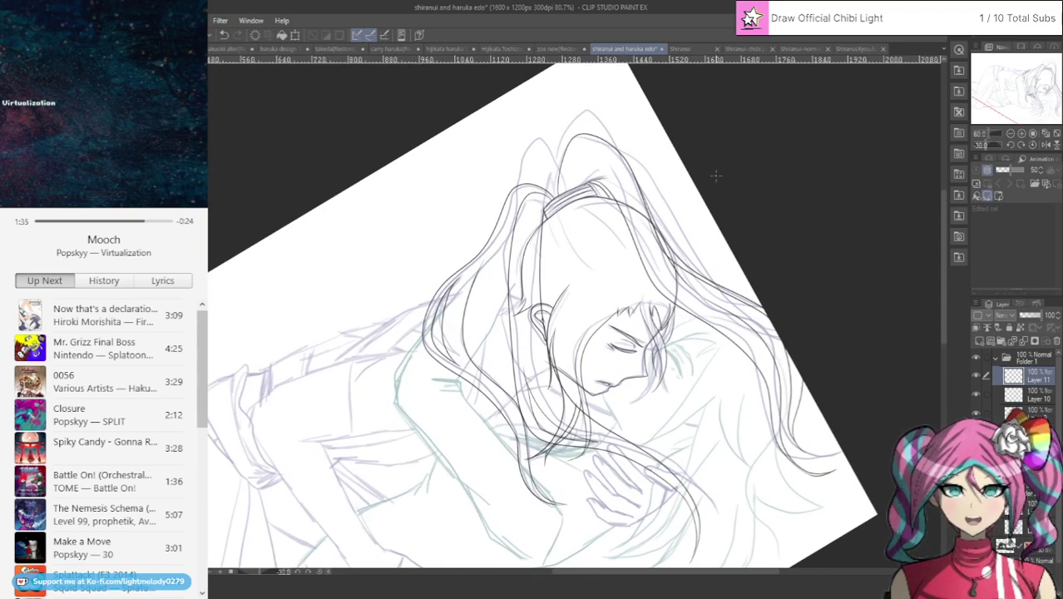
scroll(728, 110, up, 4)
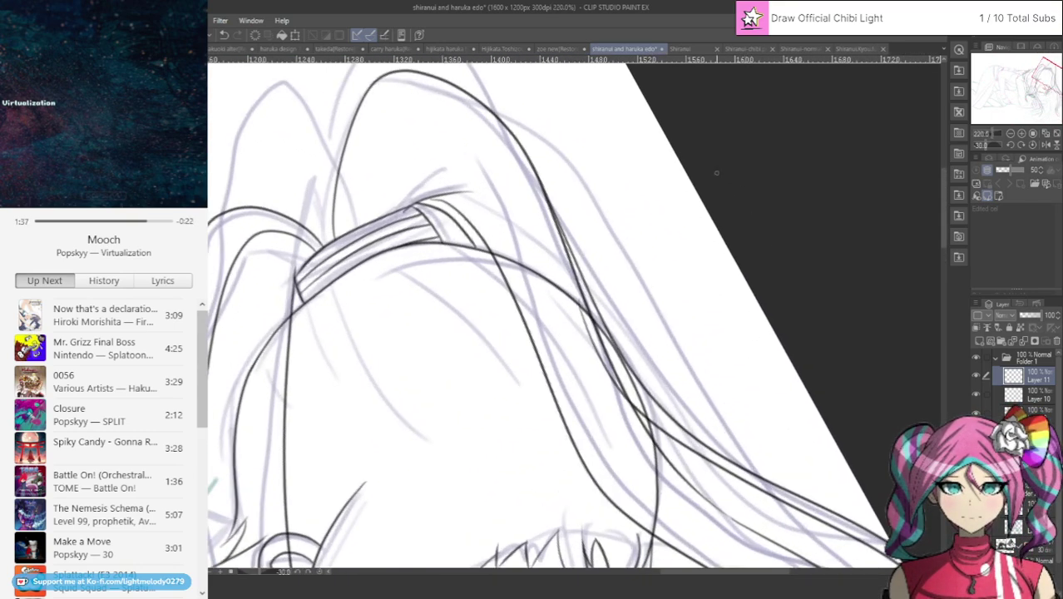
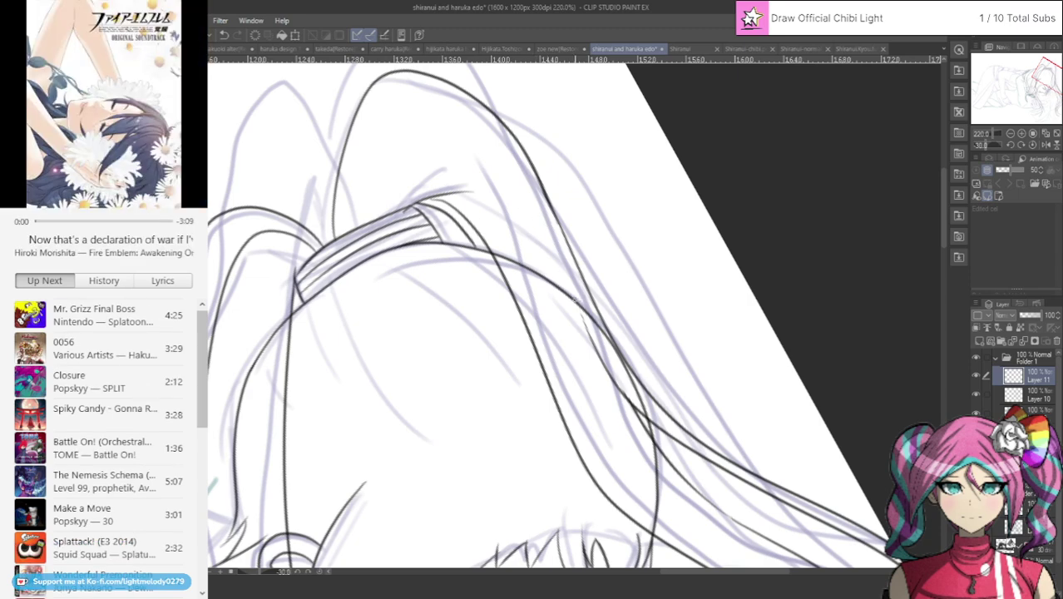
drag(568, 271, 583, 321)
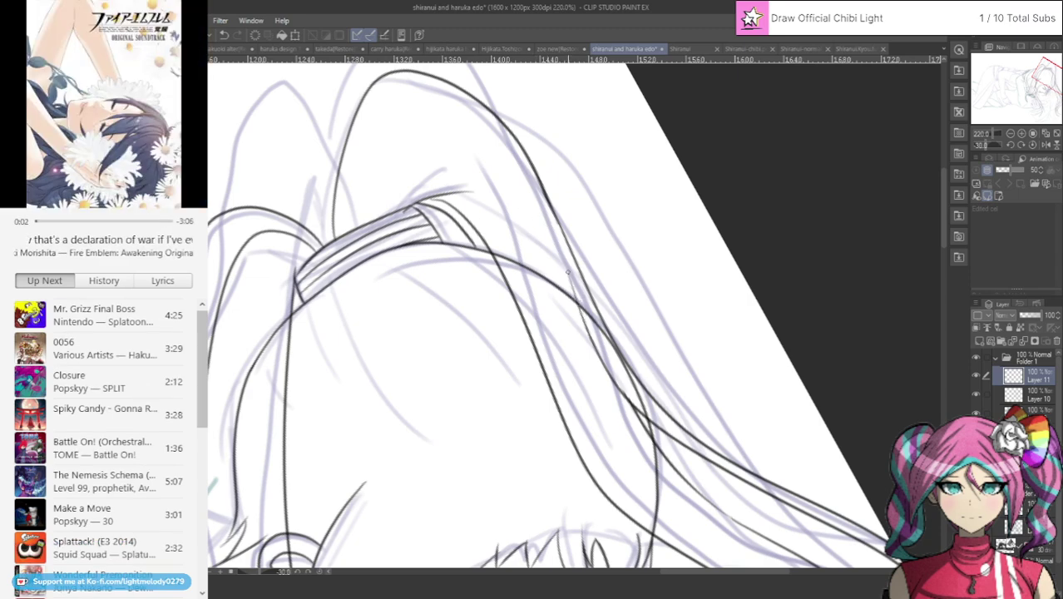
drag(568, 271, 594, 350)
click(225, 36)
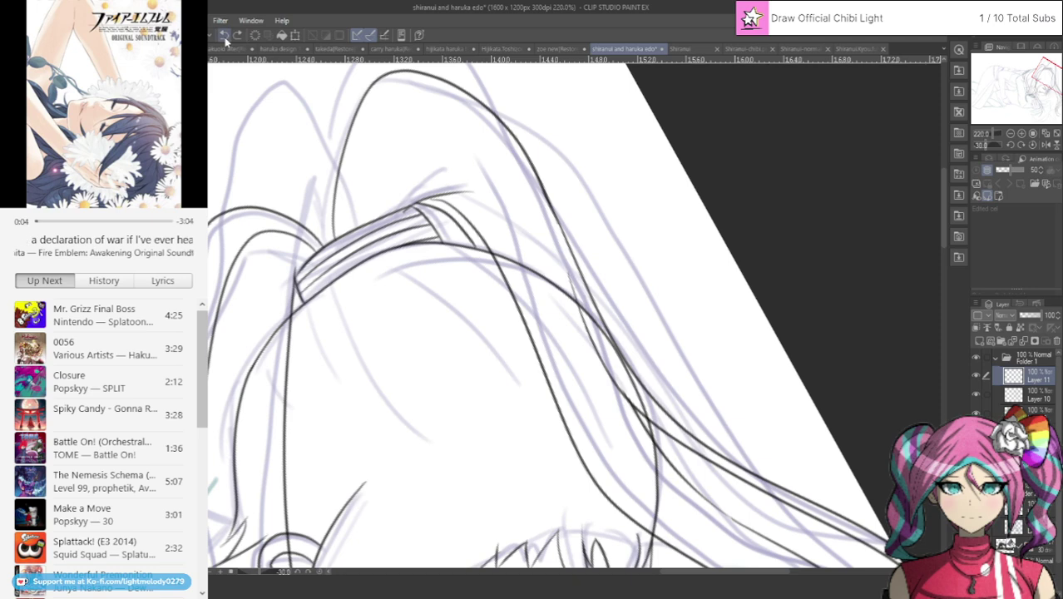
Examine the inked ponytail sections and strand crossings up close and against the whole drawing.
scroll(505, 275, down, 5)
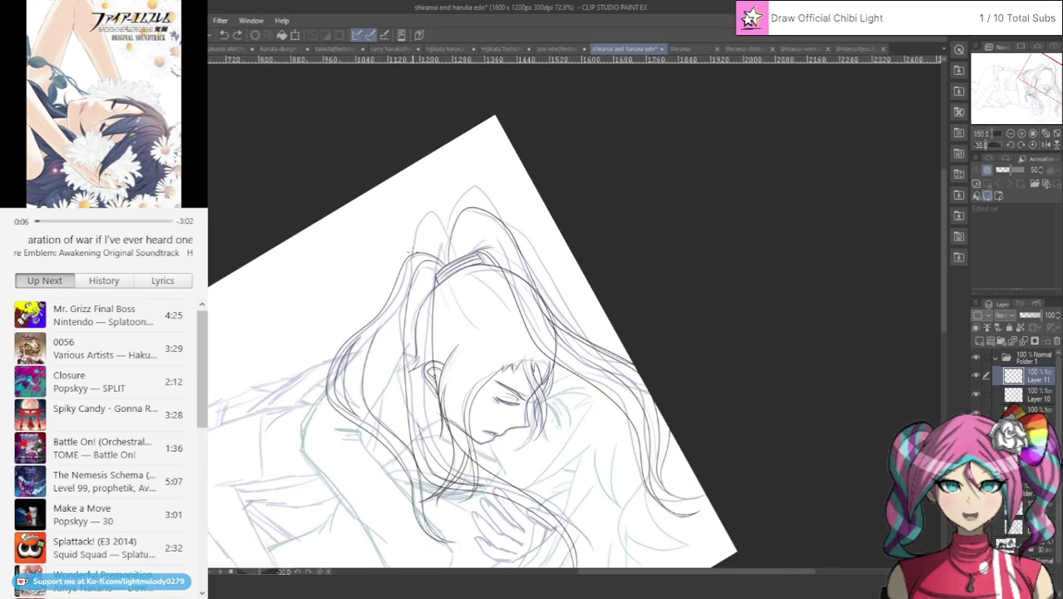
scroll(374, 258, up, 1)
scroll(373, 258, up, 1)
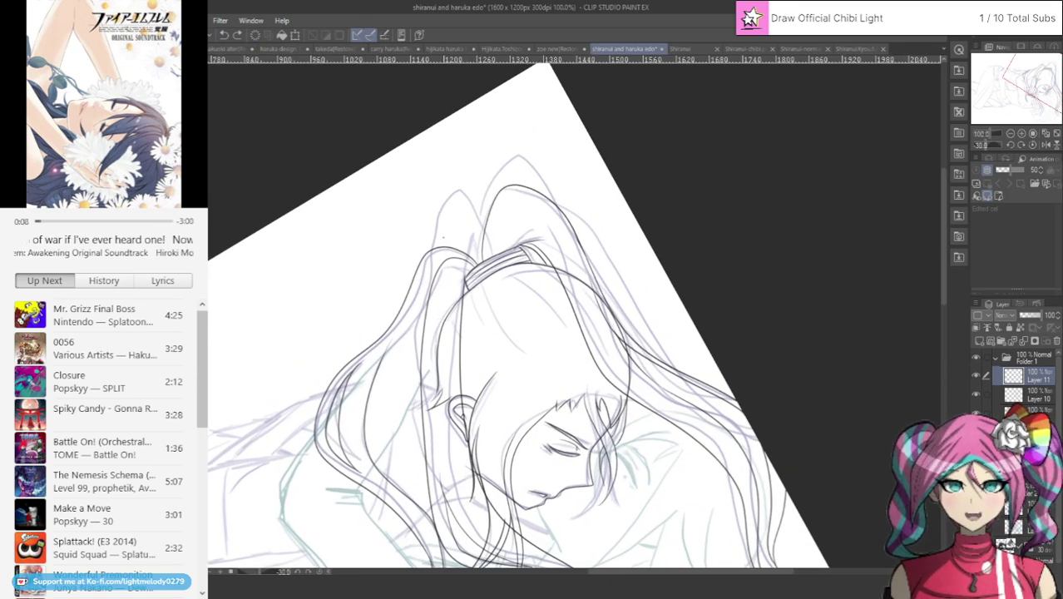
scroll(454, 187, up, 1)
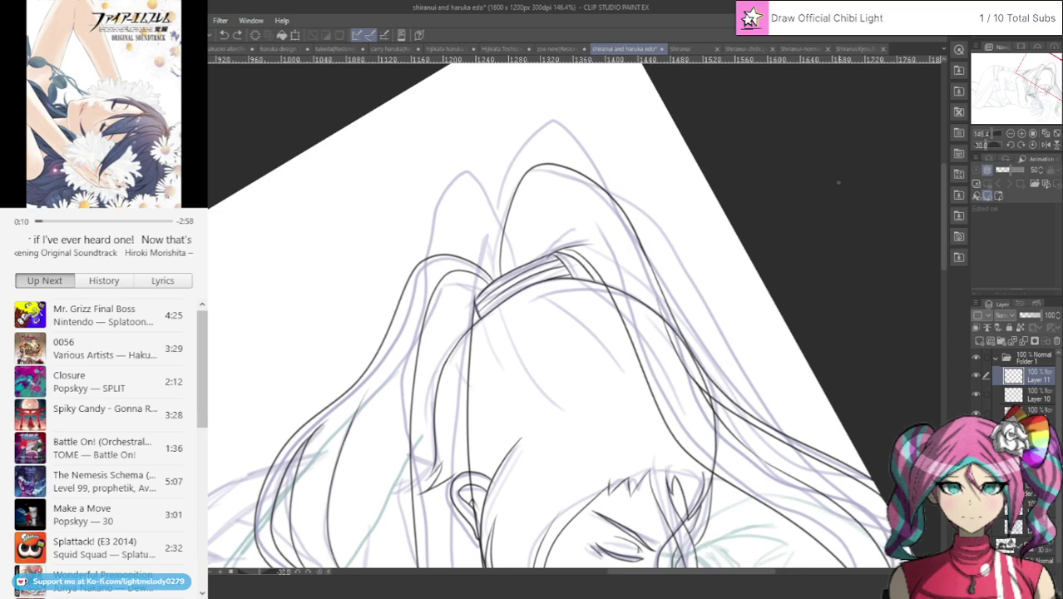
drag(1043, 81, 1049, 89)
scroll(649, 335, up, 3)
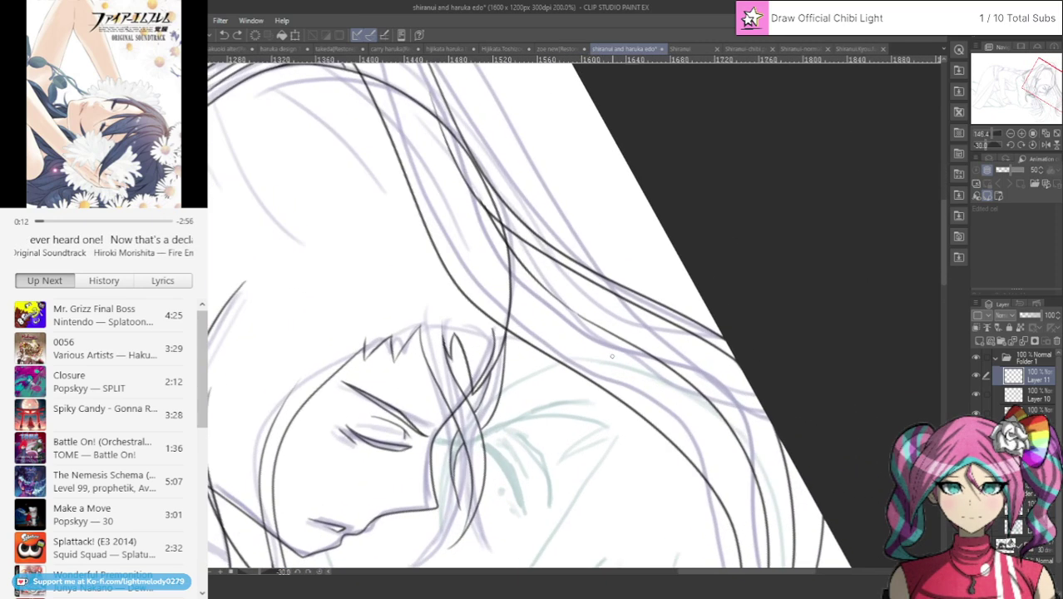
scroll(648, 335, up, 1)
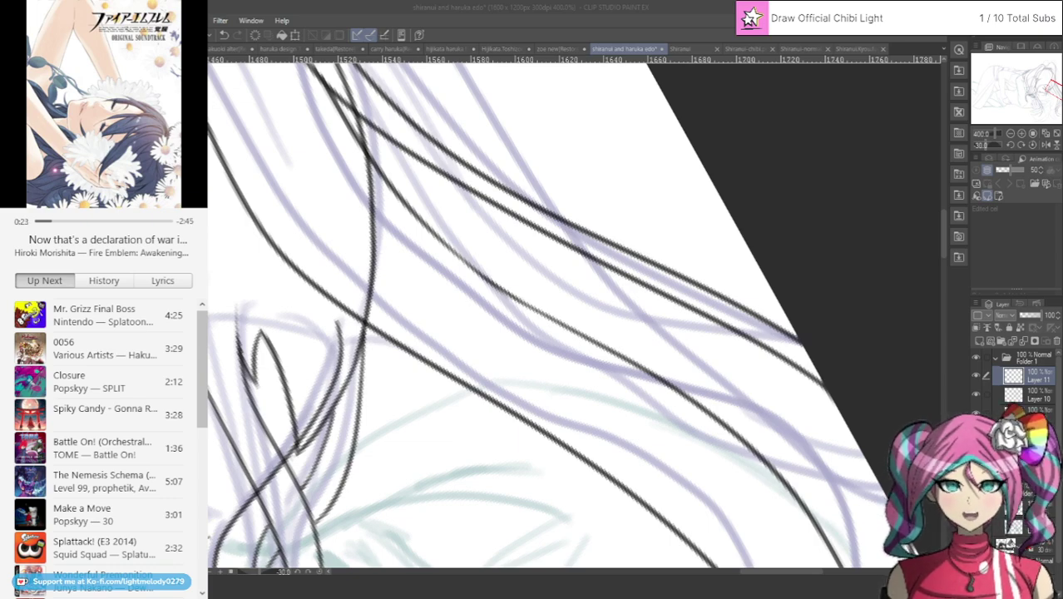
scroll(541, 310, down, 4)
scroll(540, 309, down, 6)
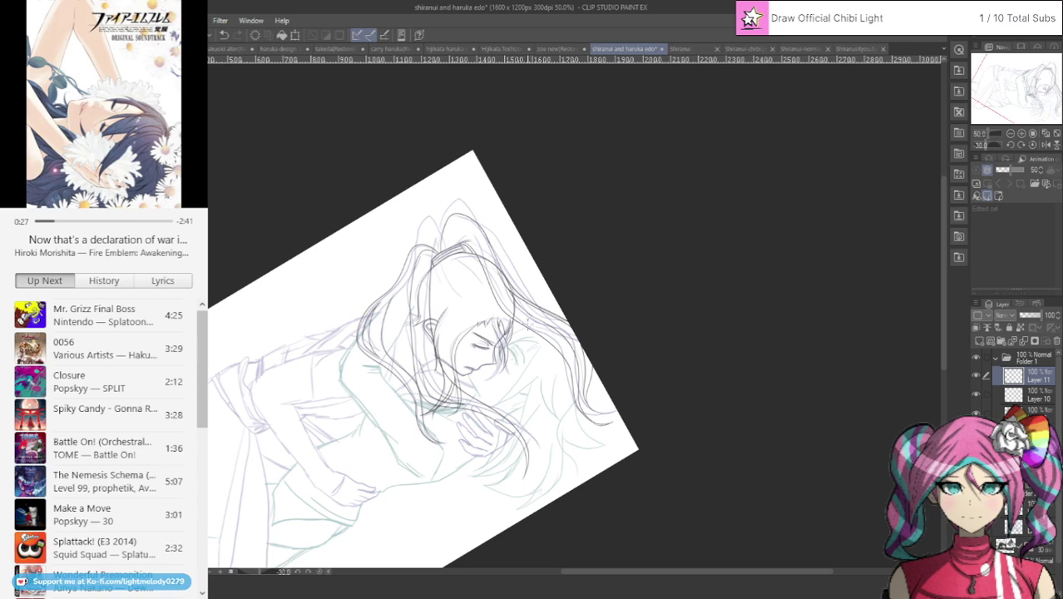
Ink a small arched hair section behind the hair tie between the two ponytail sections, undoing and redrawing the first attempt.
scroll(541, 309, up, 2)
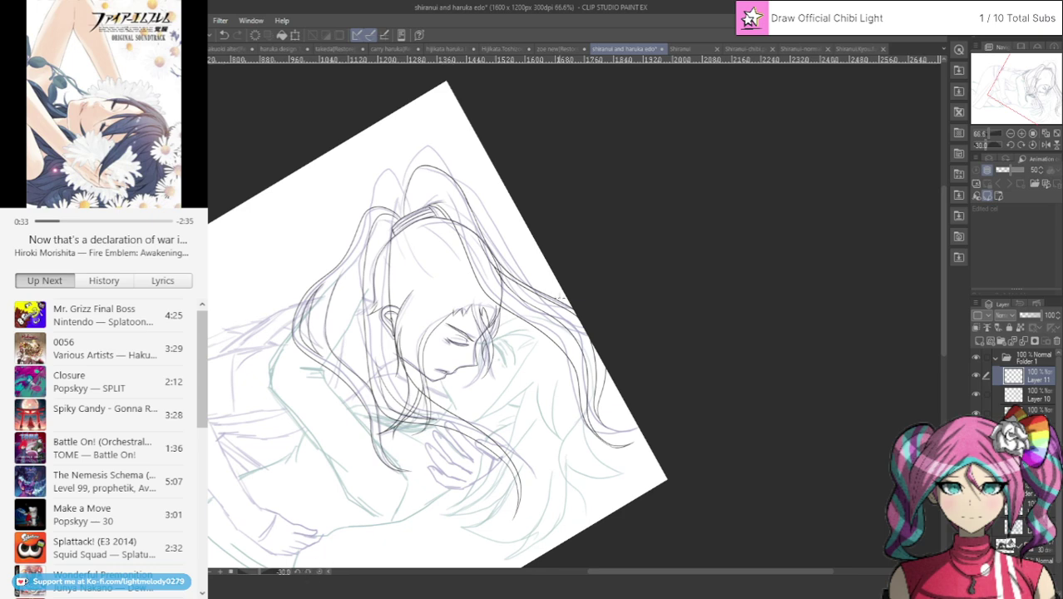
scroll(289, 274, up, 1)
scroll(399, 200, up, 3)
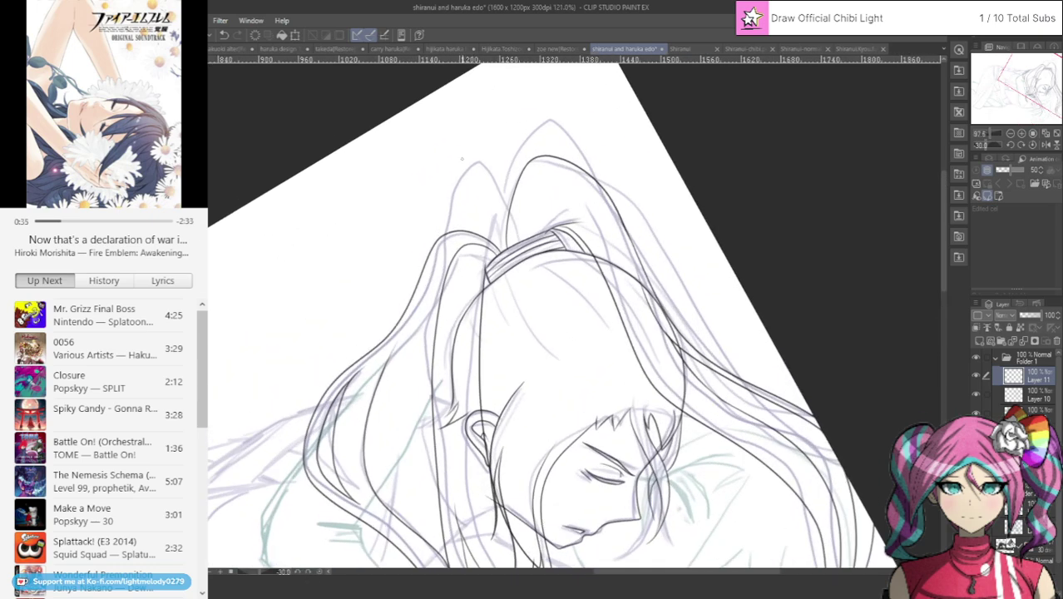
scroll(472, 195, up, 1)
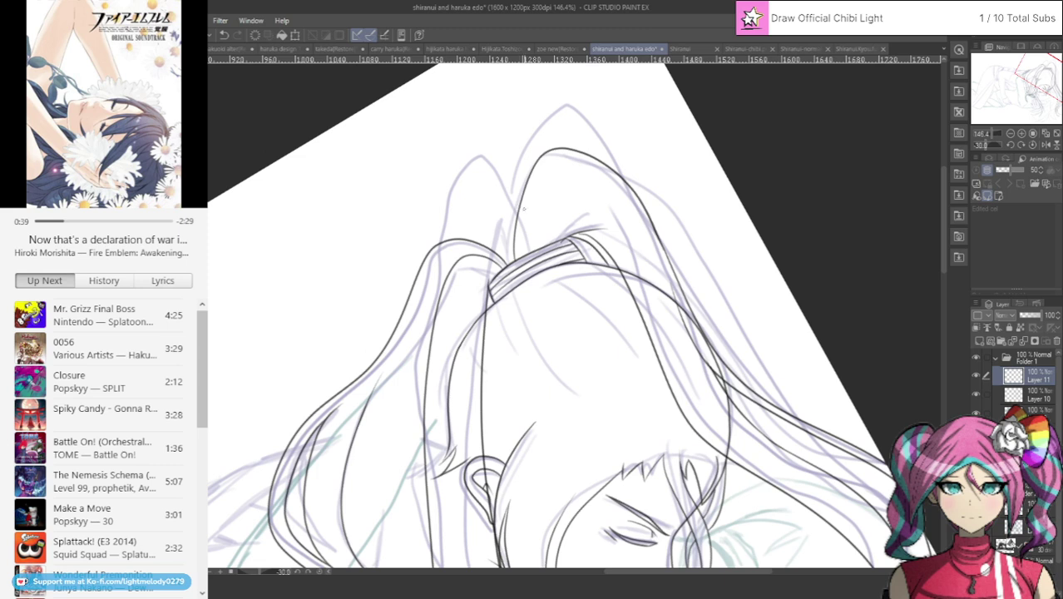
mouse_move(516, 197)
mouse_down()
mouse_move(489, 186)
mouse_move(470, 239)
mouse_up()
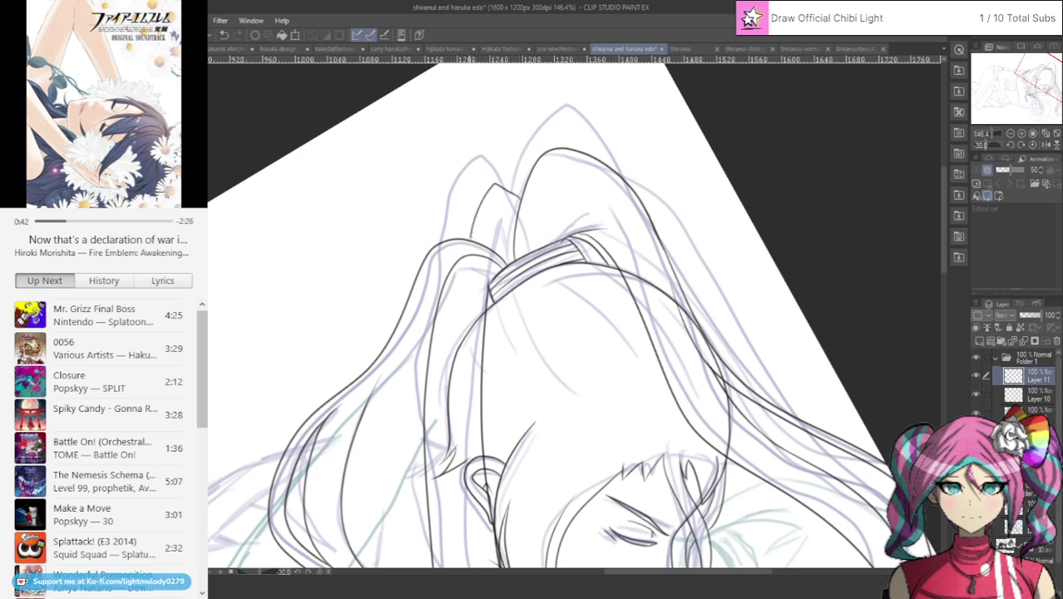
click(224, 34)
drag(473, 179, 457, 233)
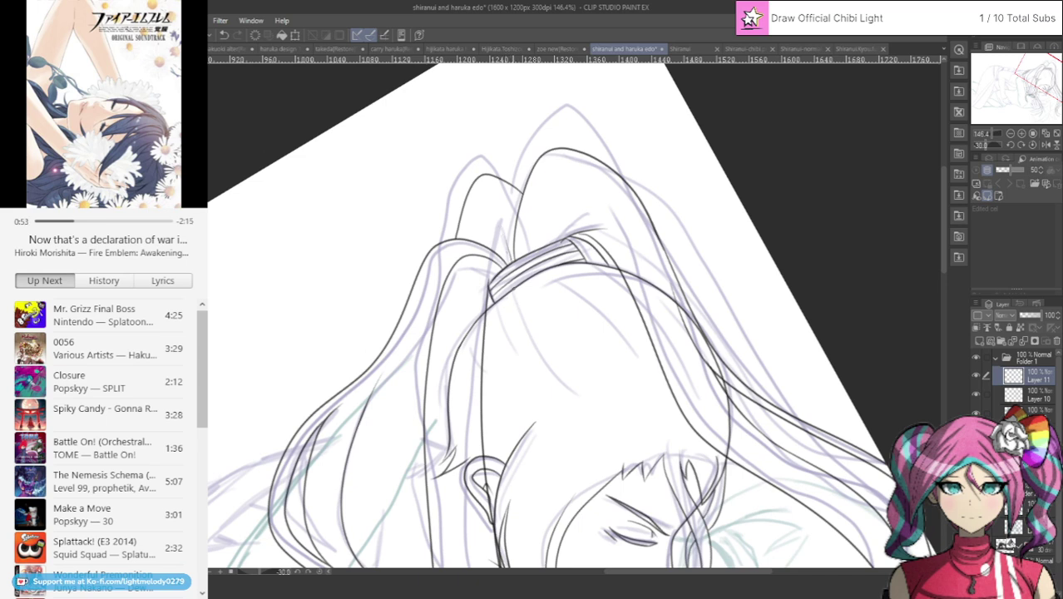
Ink tapered hair strands of varying length radiating from the hair tie down over the top of the head.
drag(512, 286, 562, 386)
drag(548, 269, 617, 350)
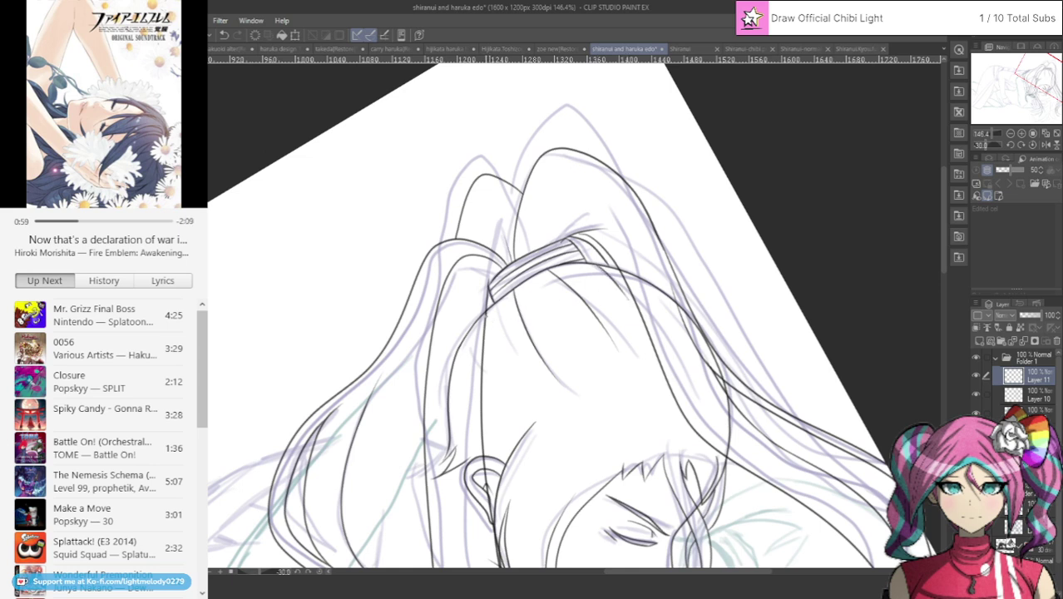
drag(486, 312, 501, 393)
drag(502, 305, 499, 343)
drag(529, 280, 555, 312)
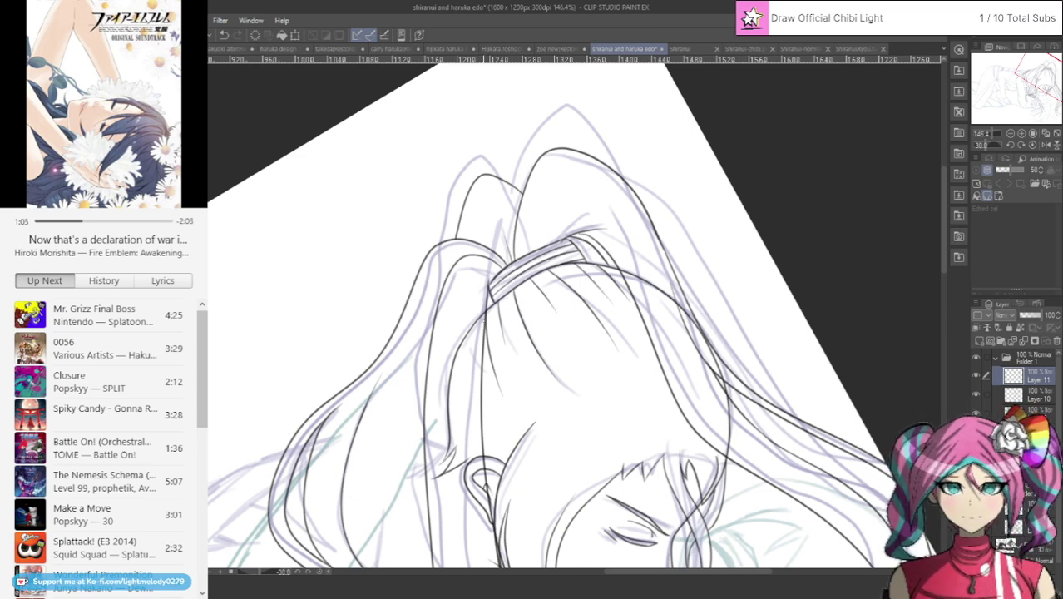
drag(498, 301, 536, 381)
drag(527, 276, 534, 335)
drag(554, 273, 588, 301)
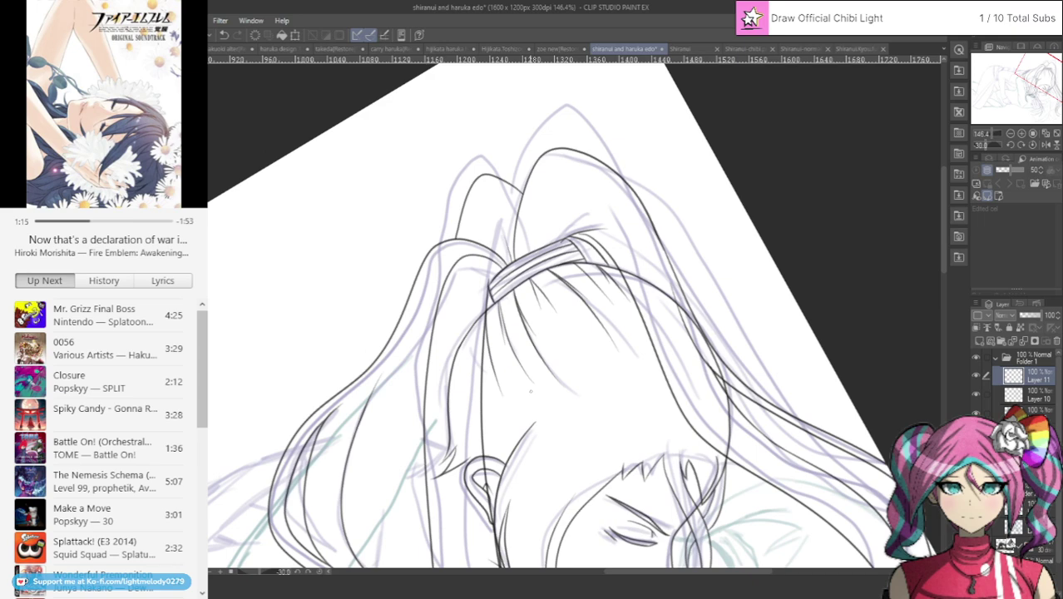
Add a new layer above the ponytail line art layers.
scroll(531, 391, down, 5)
scroll(510, 475, up, 2)
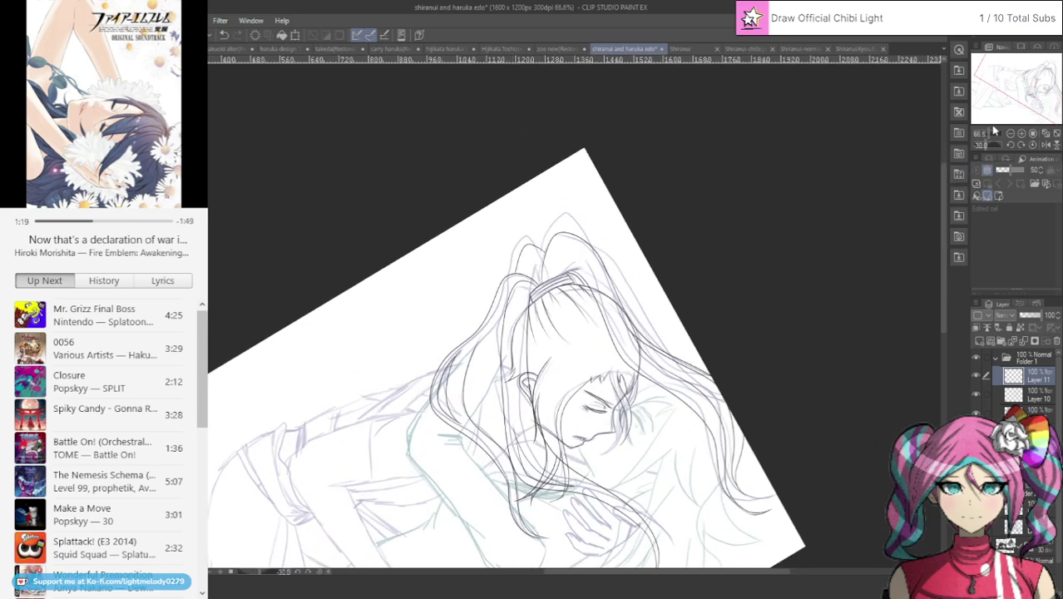
drag(1017, 97, 998, 119)
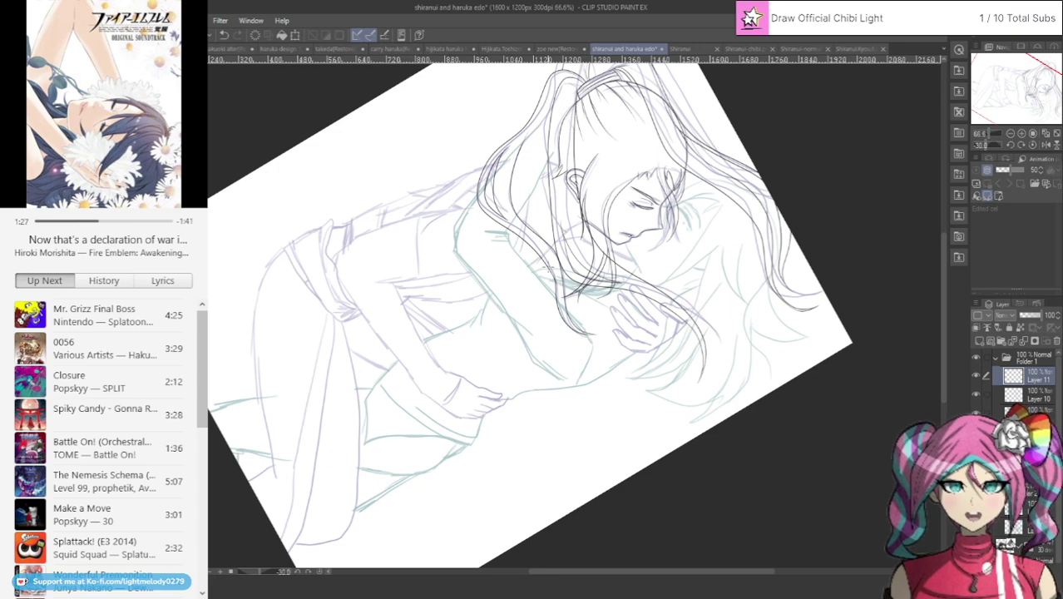
scroll(503, 280, down, 1)
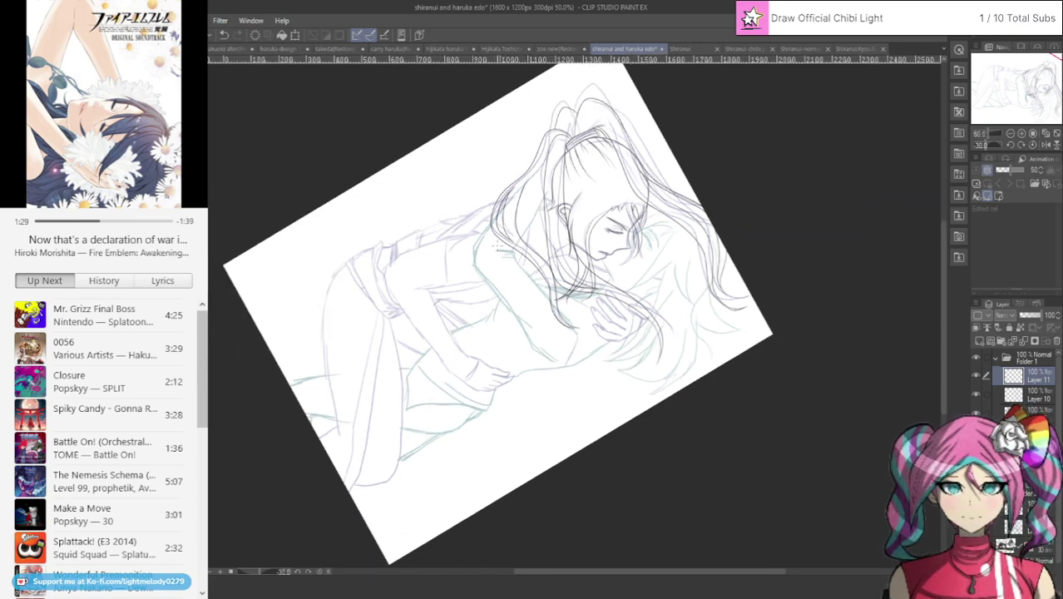
scroll(494, 243, up, 2)
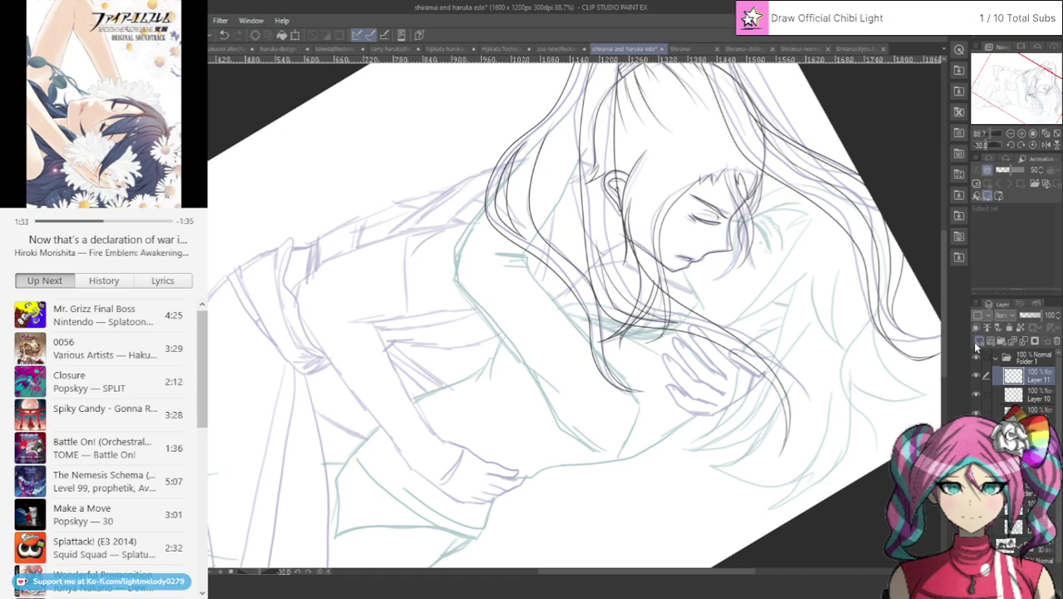
click(976, 341)
key(ctrl+minus)
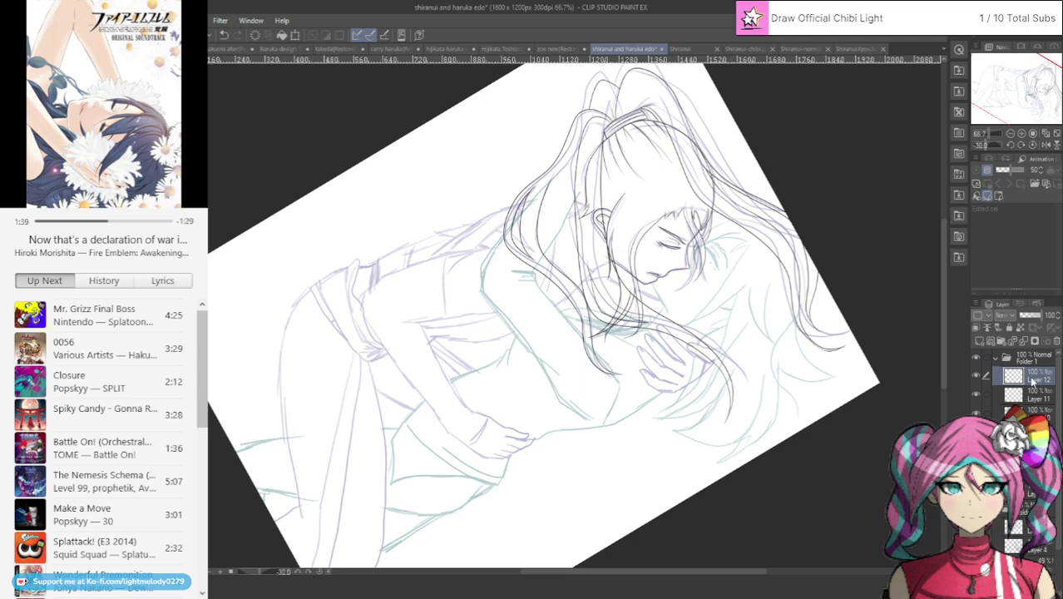
Create a new folder beneath the new layer and move the ponytail line art layers into it.
click(1034, 404)
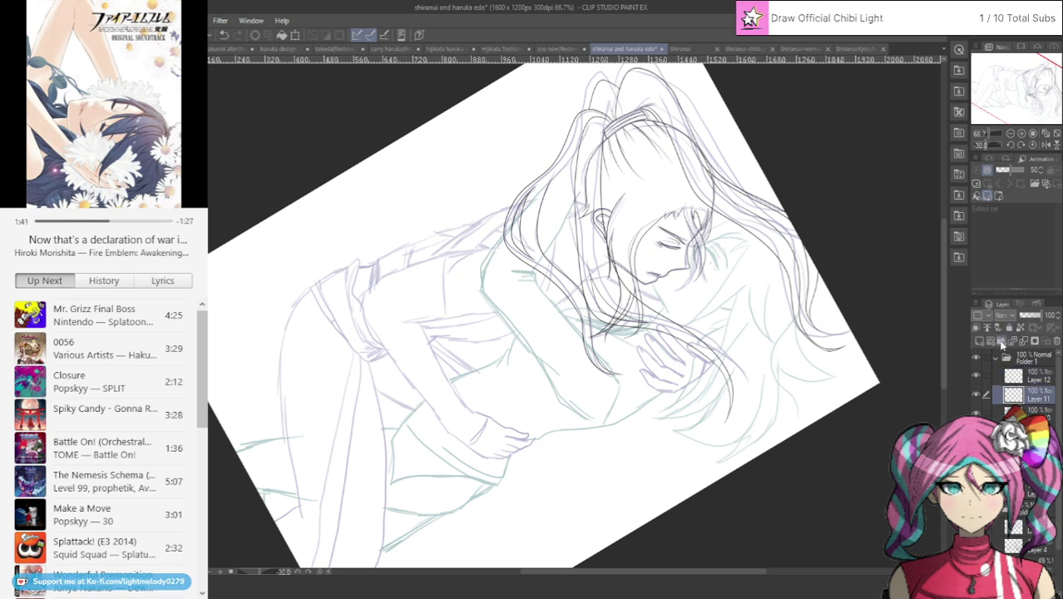
click(1003, 342)
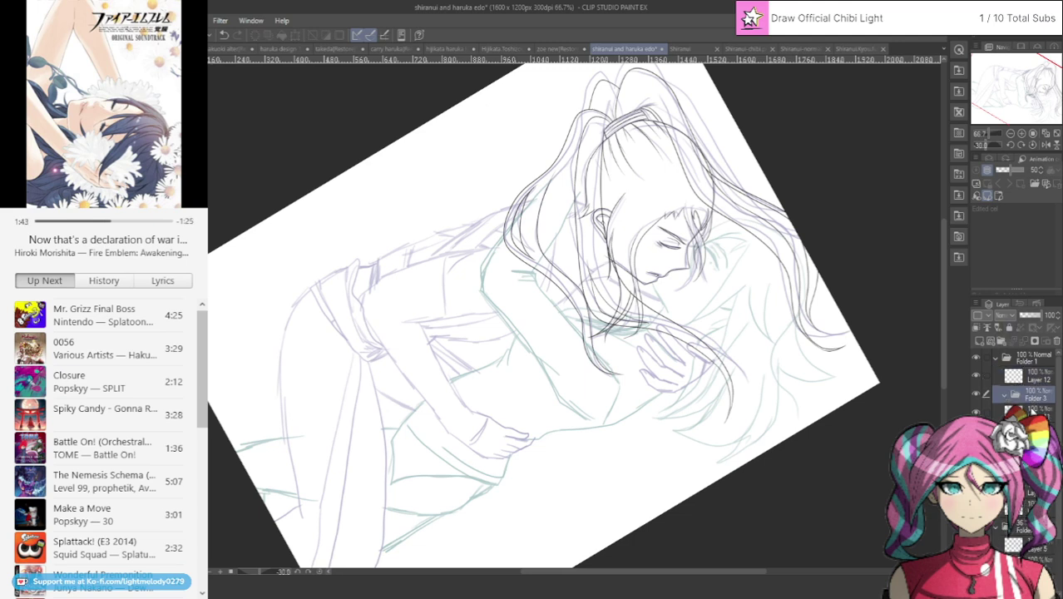
drag(1031, 409, 1030, 394)
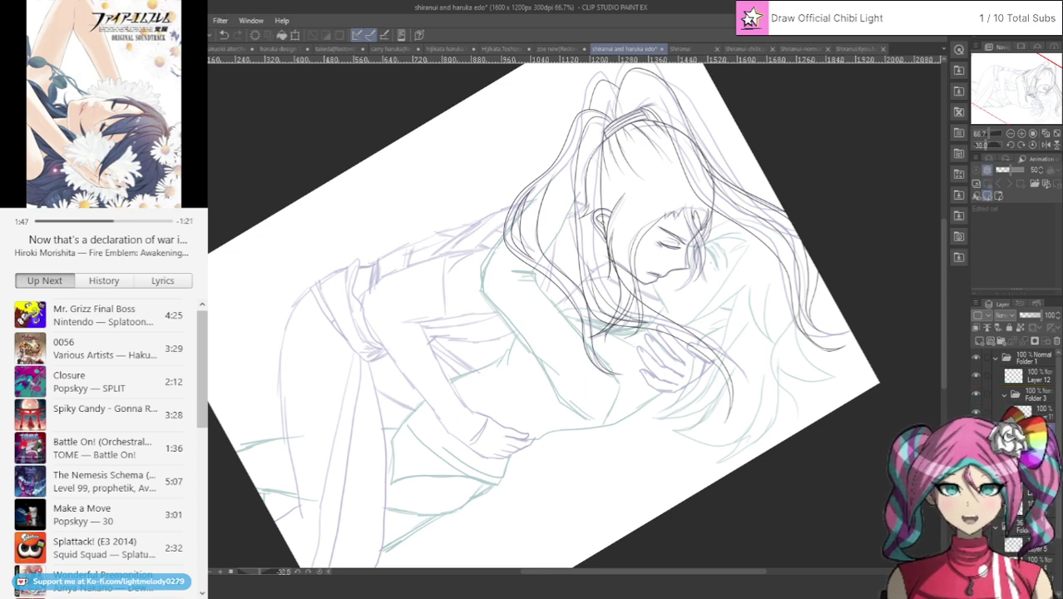
drag(605, 133, 645, 112)
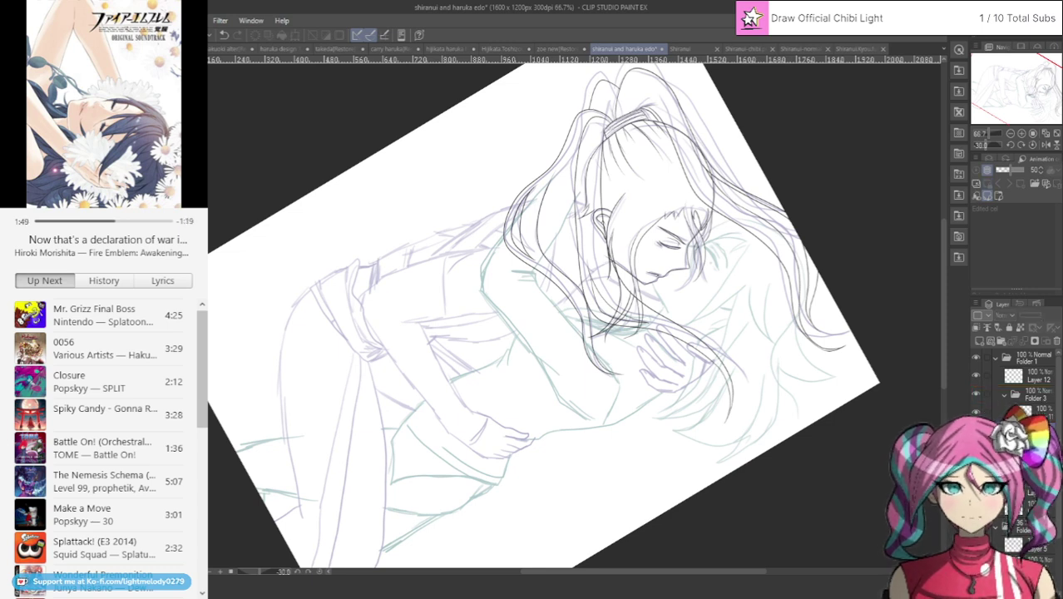
Collapse and hide the ponytail folder, and make the new empty layer active.
click(1004, 397)
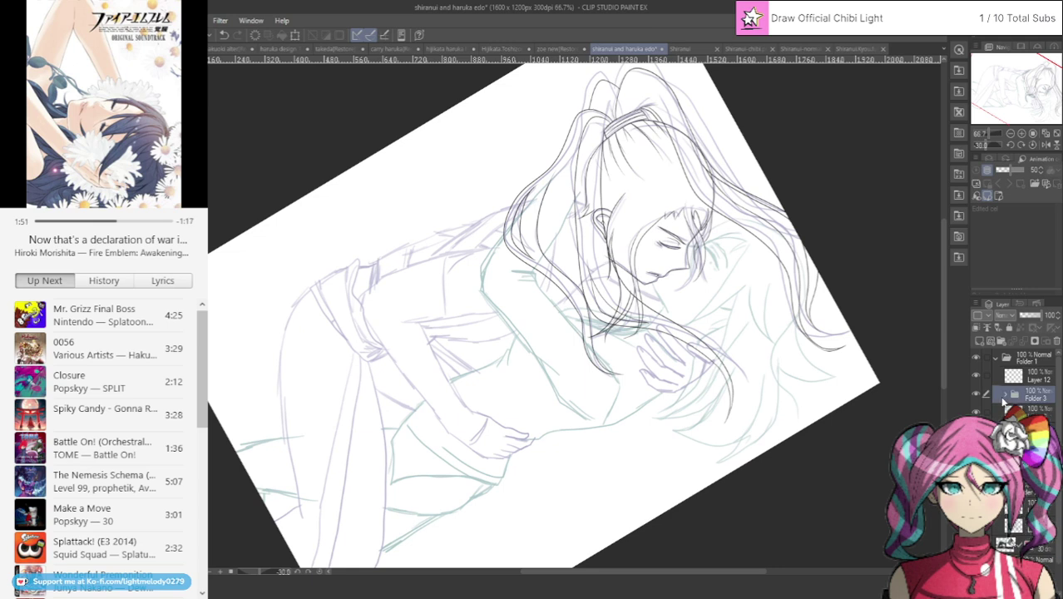
click(977, 397)
click(1032, 379)
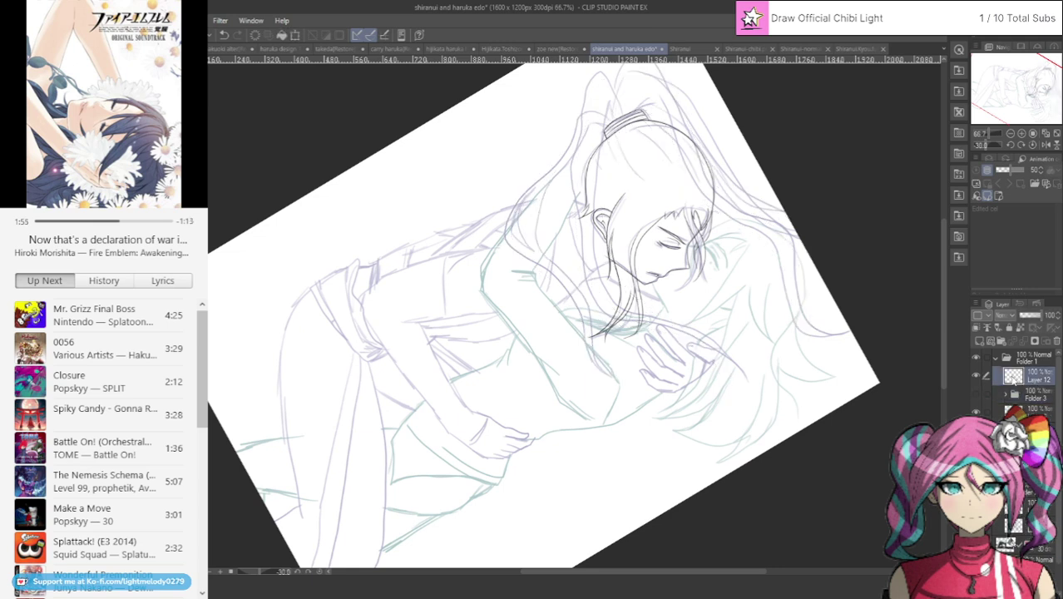
Create a new folder at the top of the main folder, move the empty layer into it, and make that layer active.
click(1001, 340)
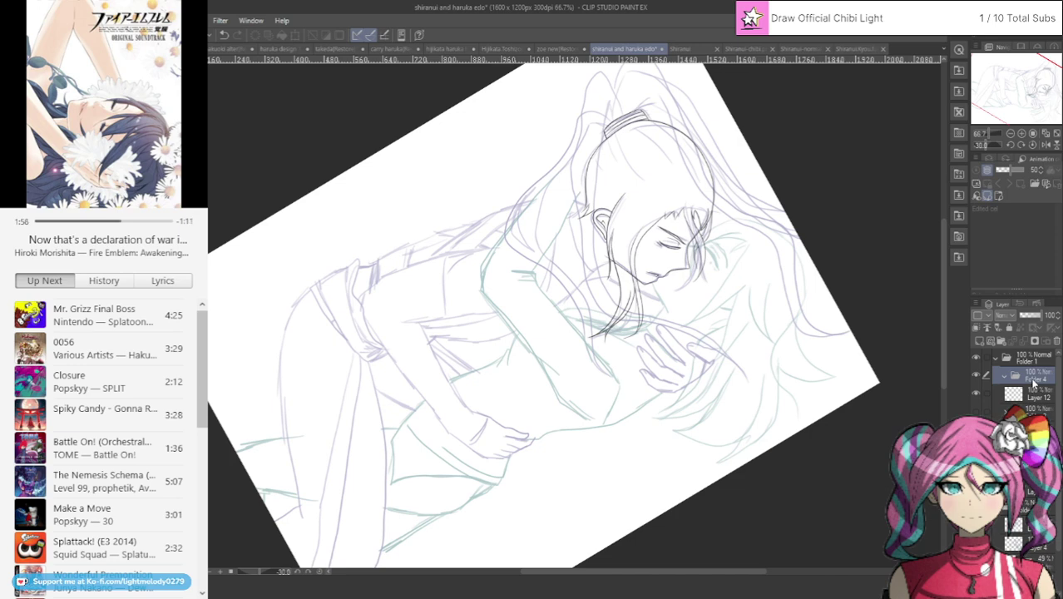
drag(1038, 391, 1037, 378)
scroll(778, 279, up, 3)
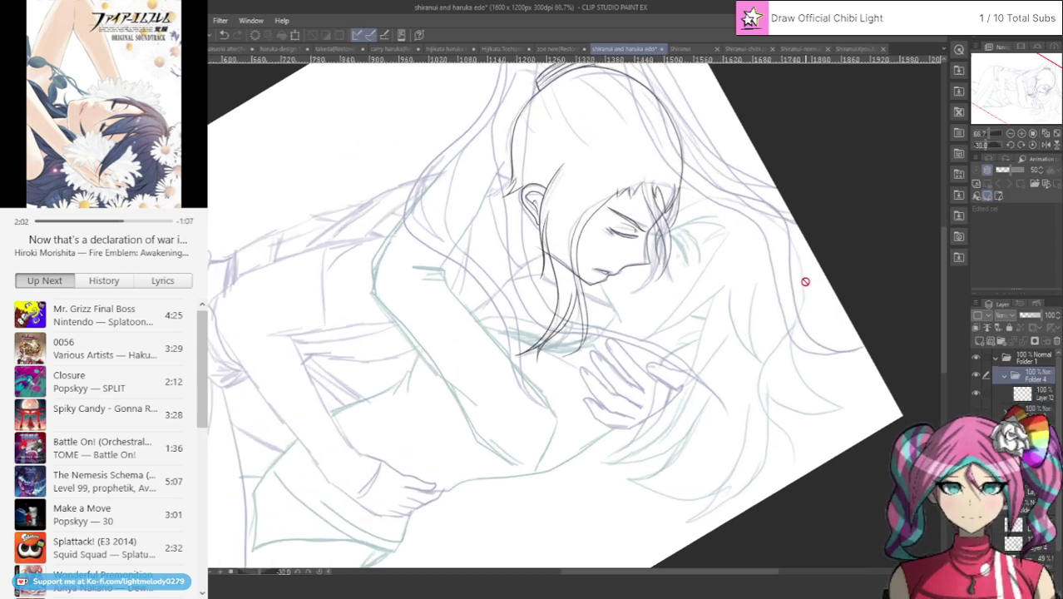
click(1010, 144)
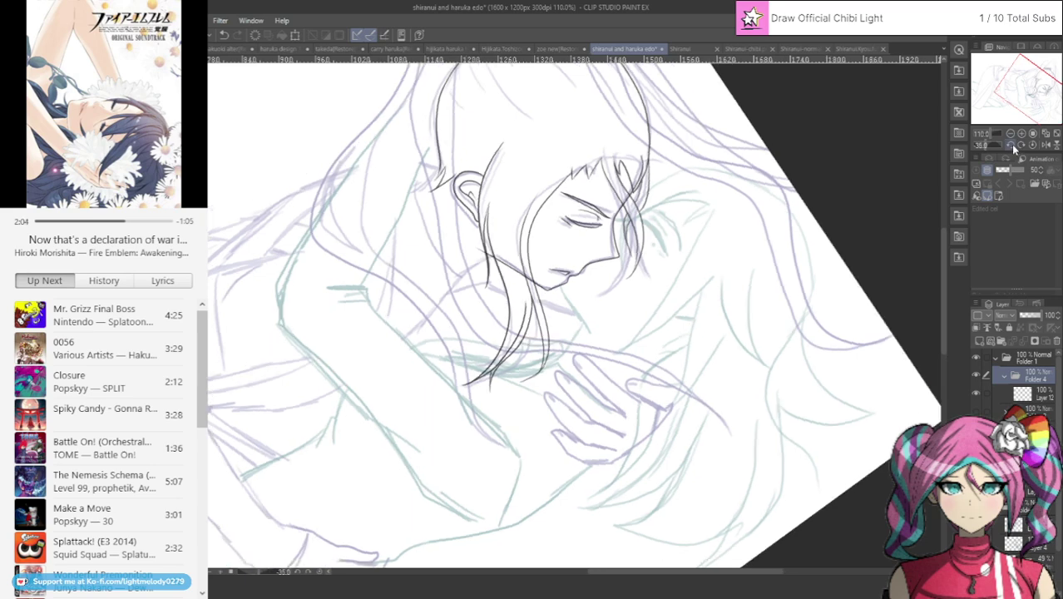
click(1010, 144)
click(1011, 144)
click(1010, 145)
click(1010, 144)
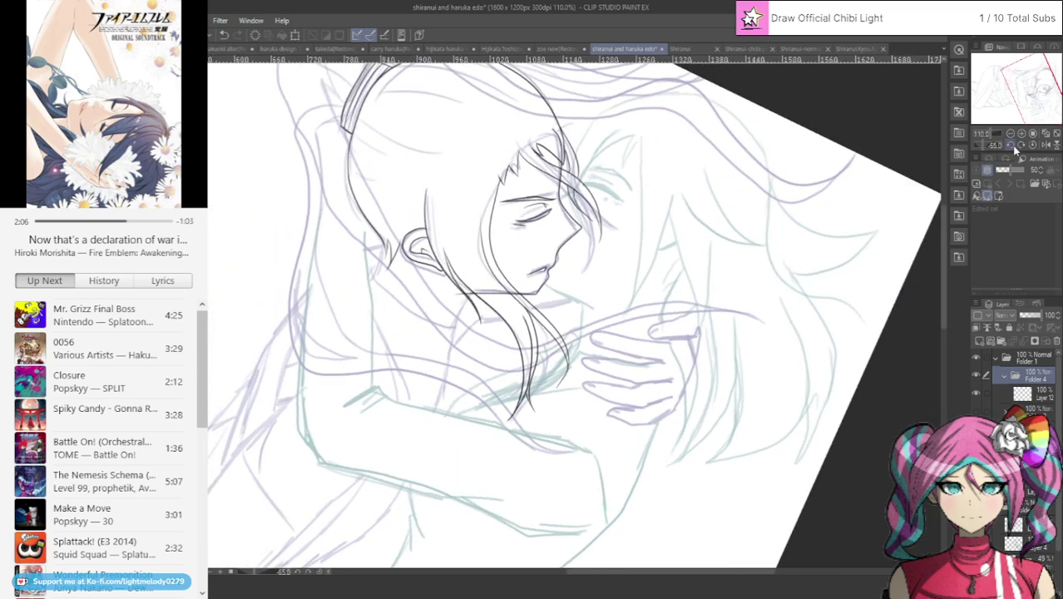
click(1010, 145)
click(1016, 146)
click(1015, 145)
click(1016, 146)
click(1016, 145)
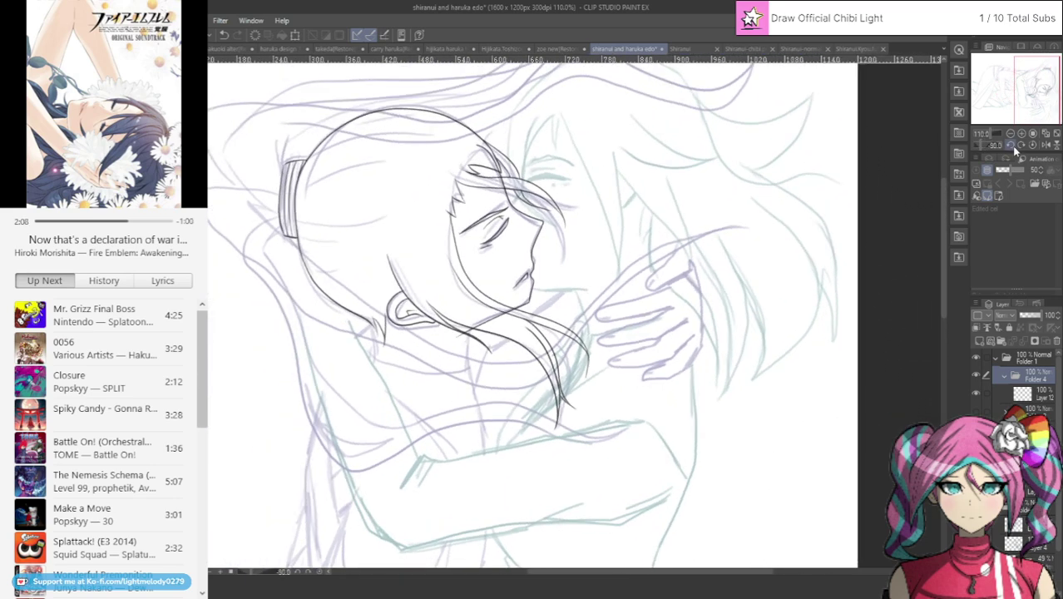
click(1016, 145)
click(1020, 144)
mouse_move(1031, 91)
mouse_down()
mouse_move(1060, 67)
mouse_move(1044, 108)
mouse_up()
scroll(351, 247, up, 4)
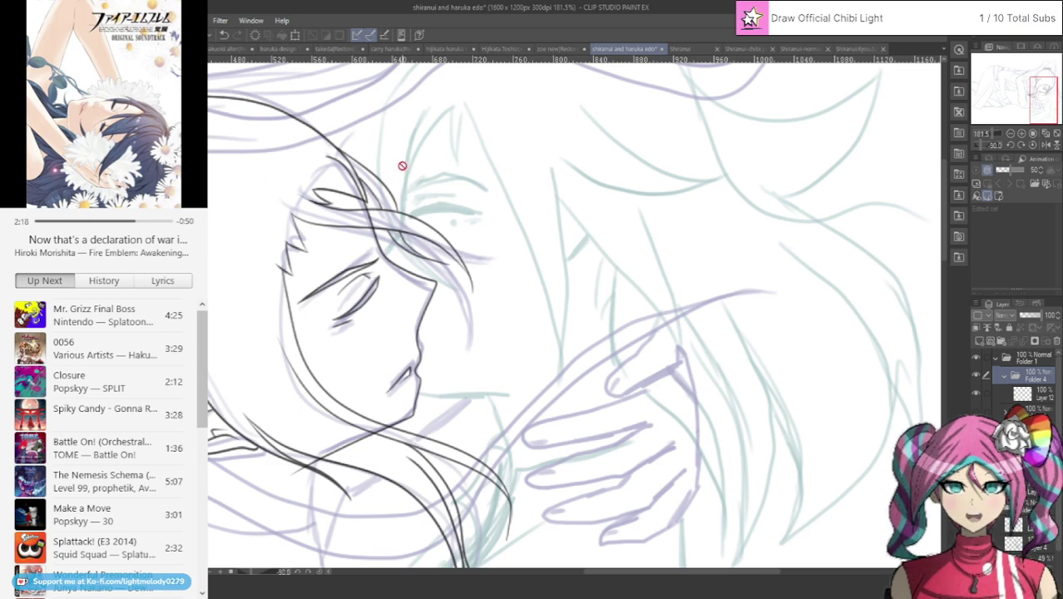
click(1030, 402)
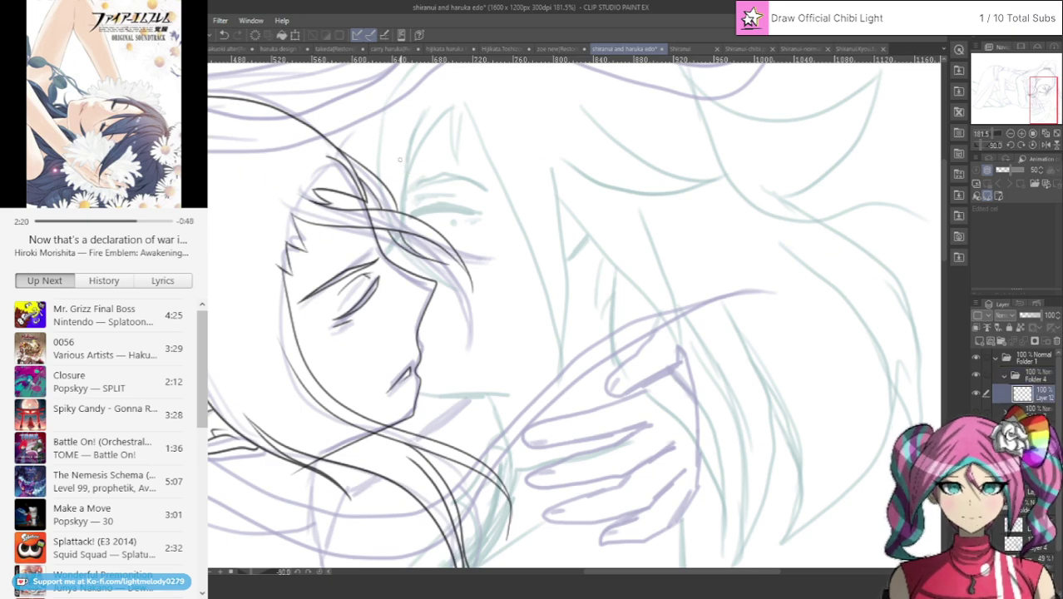
Ink the second character's face contour, jawline and neck over the green sketch, plus the short tapered strands beside the ear.
mouse_move(425, 112)
mouse_down()
mouse_move(405, 158)
mouse_move(400, 224)
mouse_up()
mouse_move(415, 396)
mouse_down()
mouse_move(513, 409)
mouse_move(496, 411)
mouse_move(503, 473)
mouse_up()
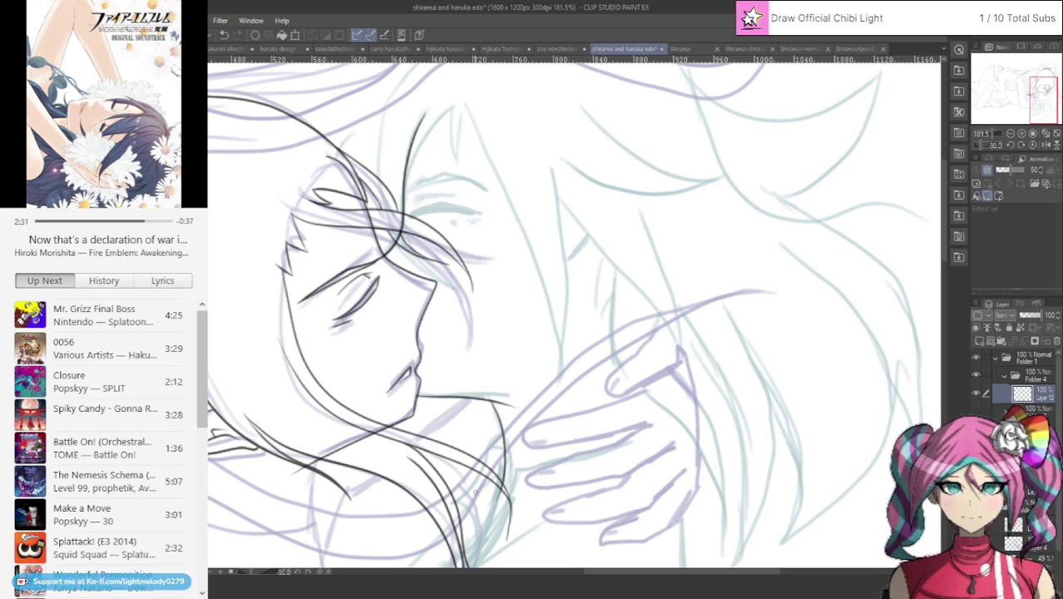
key(ctrl+z)
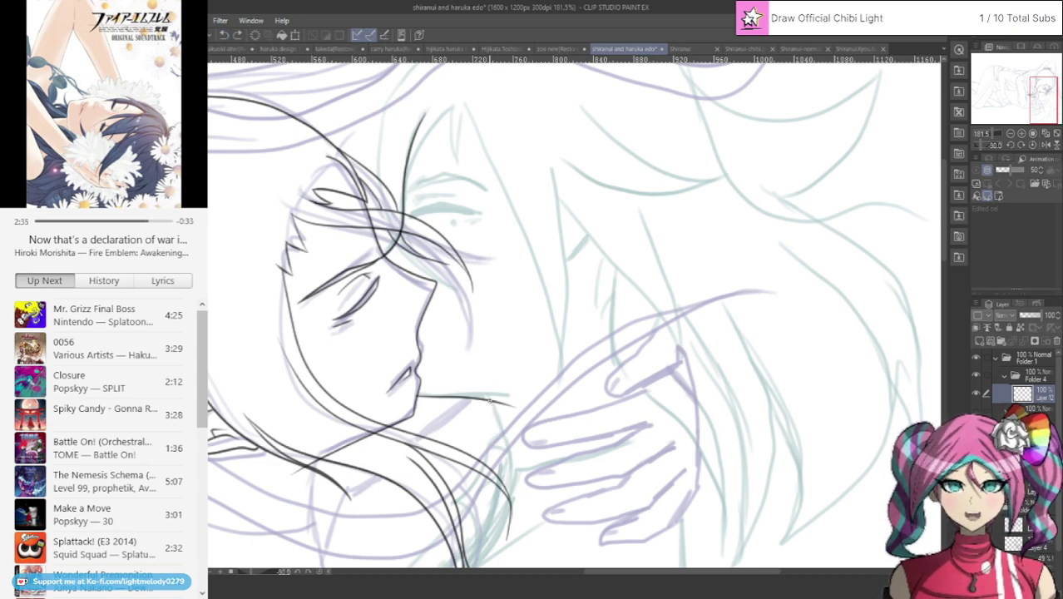
drag(491, 404, 509, 497)
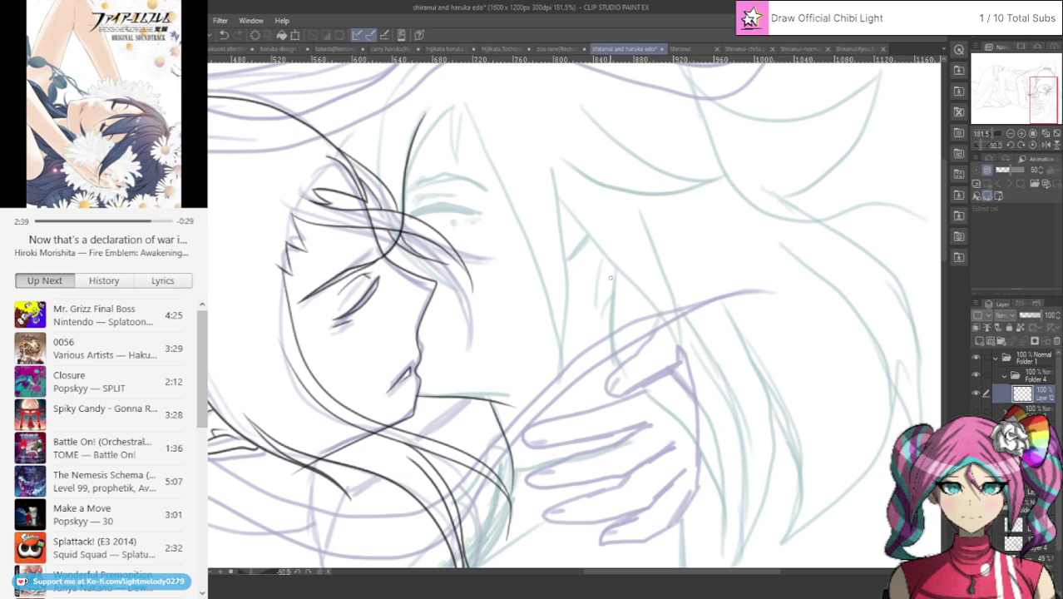
mouse_move(604, 268)
mouse_down()
mouse_move(597, 333)
mouse_move(616, 358)
mouse_move(626, 279)
mouse_up()
Ink the second character's narrowed eye with its upper and lower lid lines, a short lower lash and the beauty mark beneath.
mouse_move(408, 216)
mouse_down()
mouse_move(450, 202)
mouse_move(481, 216)
mouse_move(409, 218)
mouse_up()
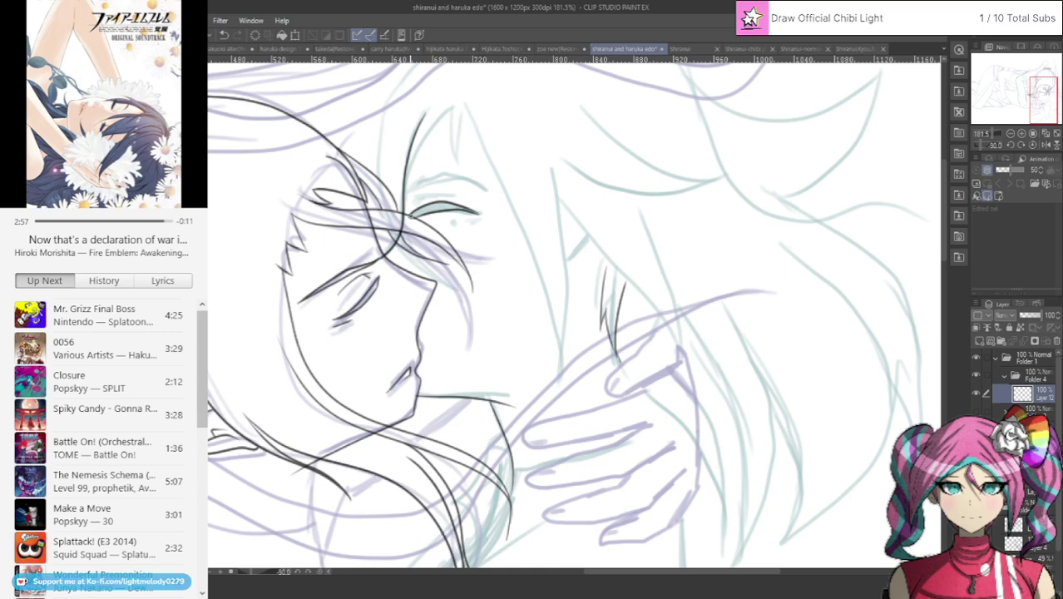
scroll(448, 155, up, 3)
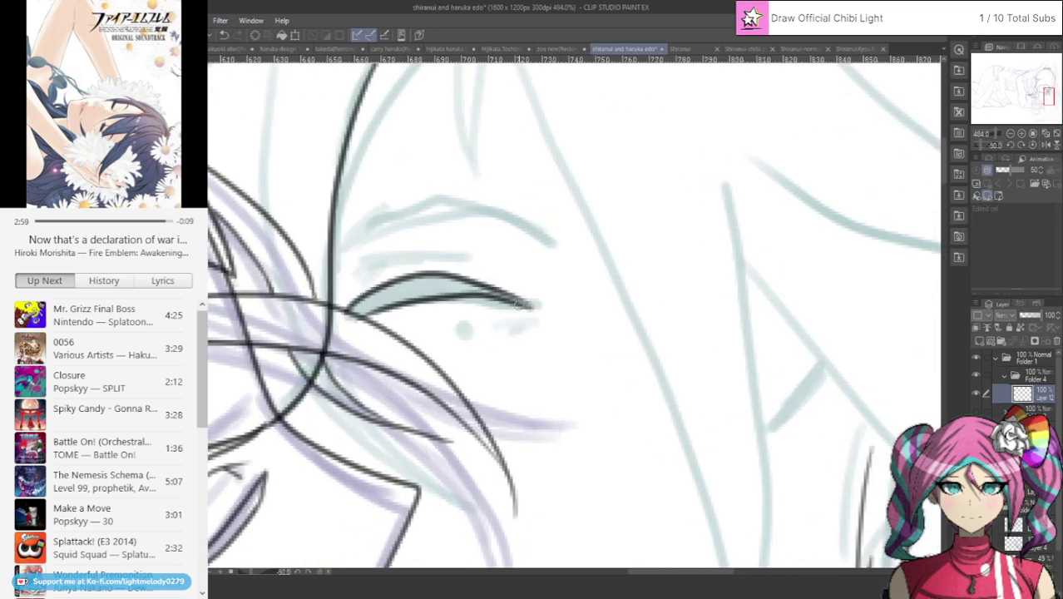
drag(490, 294, 542, 320)
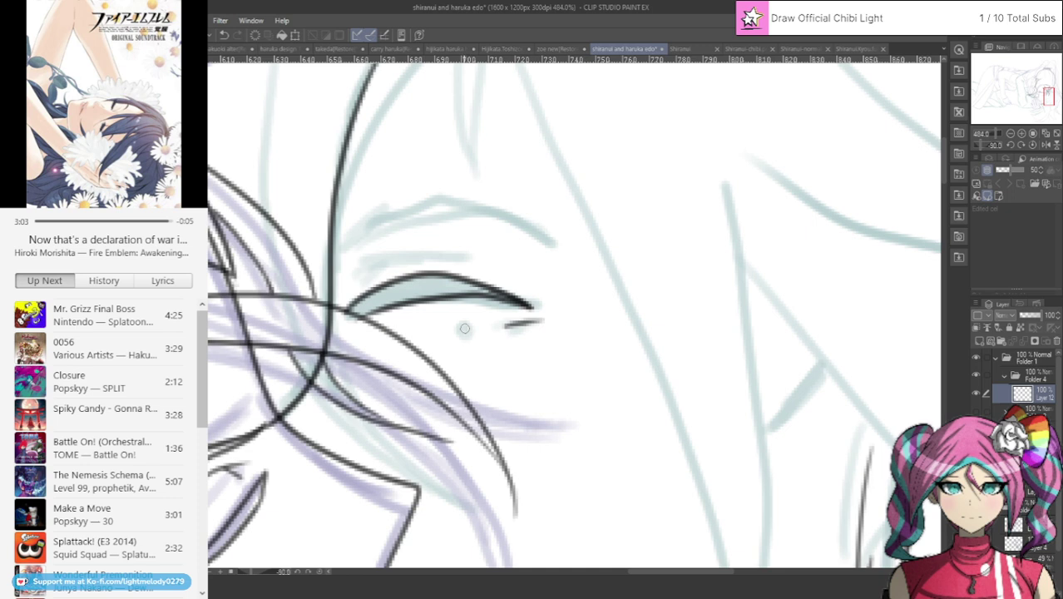
drag(465, 329, 465, 331)
Ink the eyelid crease and a tapered, angled eyebrow above the second character's eye.
mouse_move(350, 288)
mouse_down()
mouse_move(358, 273)
mouse_move(474, 256)
mouse_up()
mouse_move(346, 249)
mouse_down()
mouse_move(446, 217)
mouse_move(541, 243)
mouse_up()
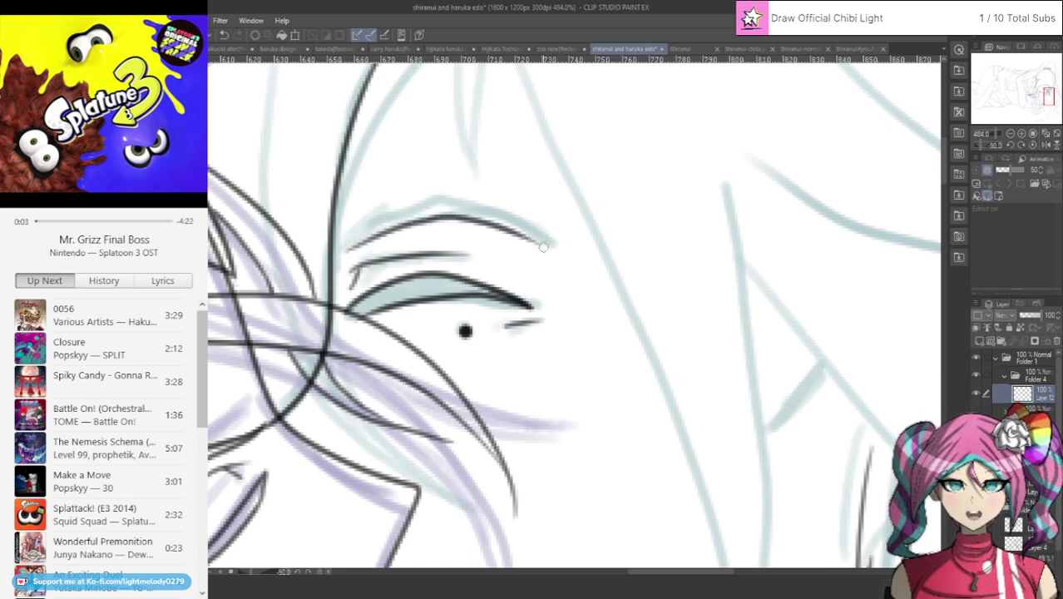
mouse_move(489, 219)
mouse_down()
mouse_move(398, 207)
mouse_move(407, 201)
mouse_move(343, 247)
mouse_up()
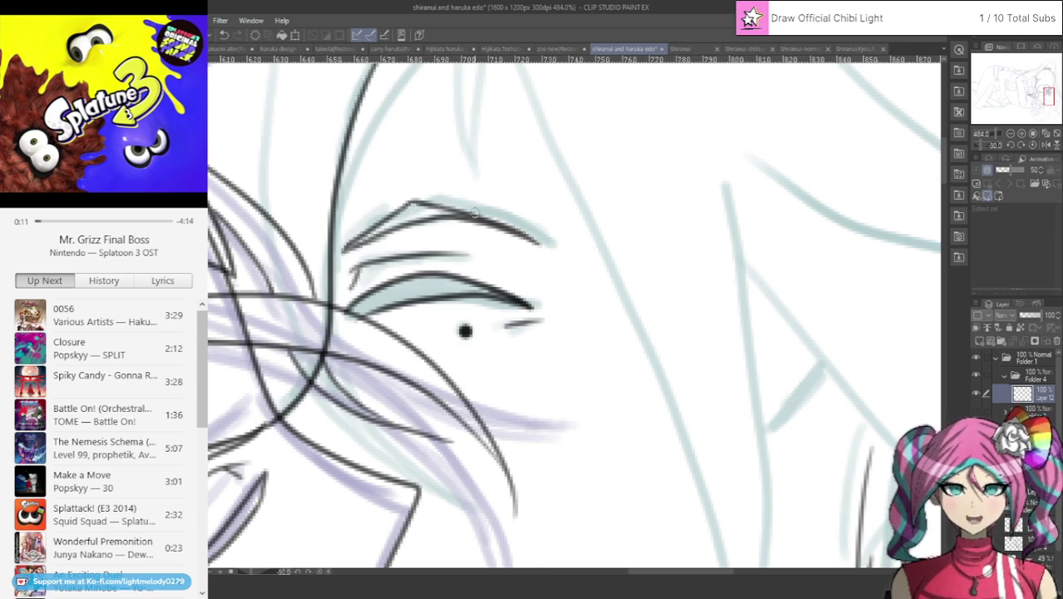
Add a new layer above the face line art inside the second character's folder for the hair.
scroll(475, 210, down, 6)
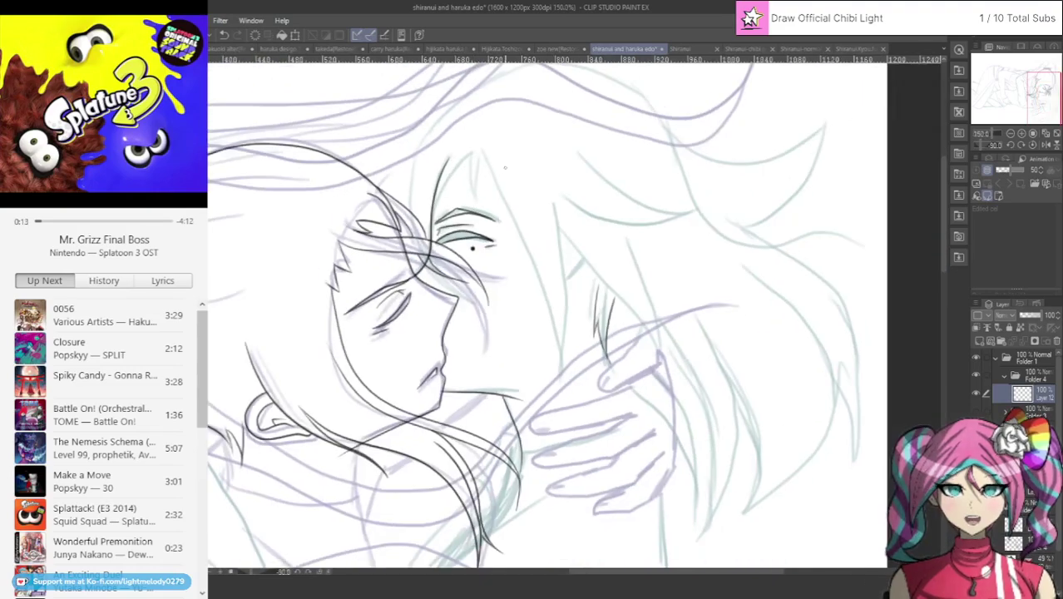
scroll(467, 141, up, 1)
scroll(467, 140, up, 2)
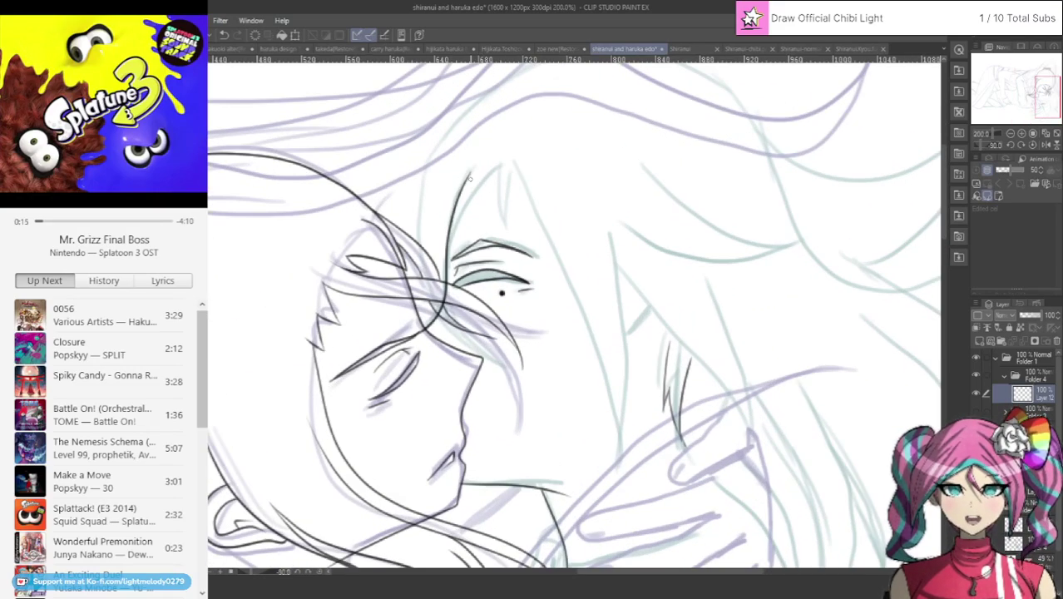
scroll(462, 163, up, 3)
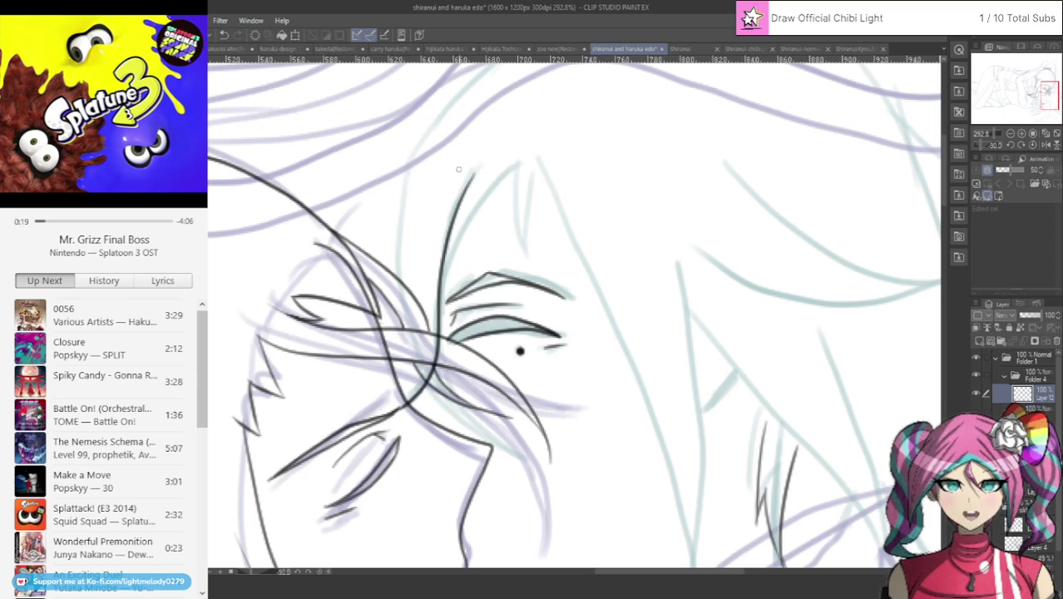
scroll(458, 169, down, 5)
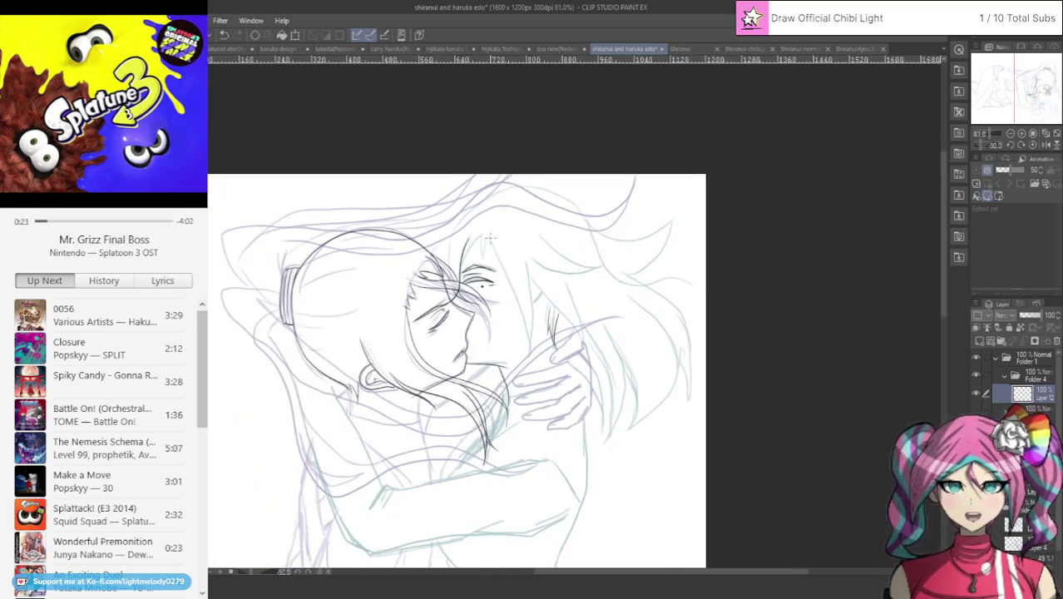
scroll(502, 226, up, 3)
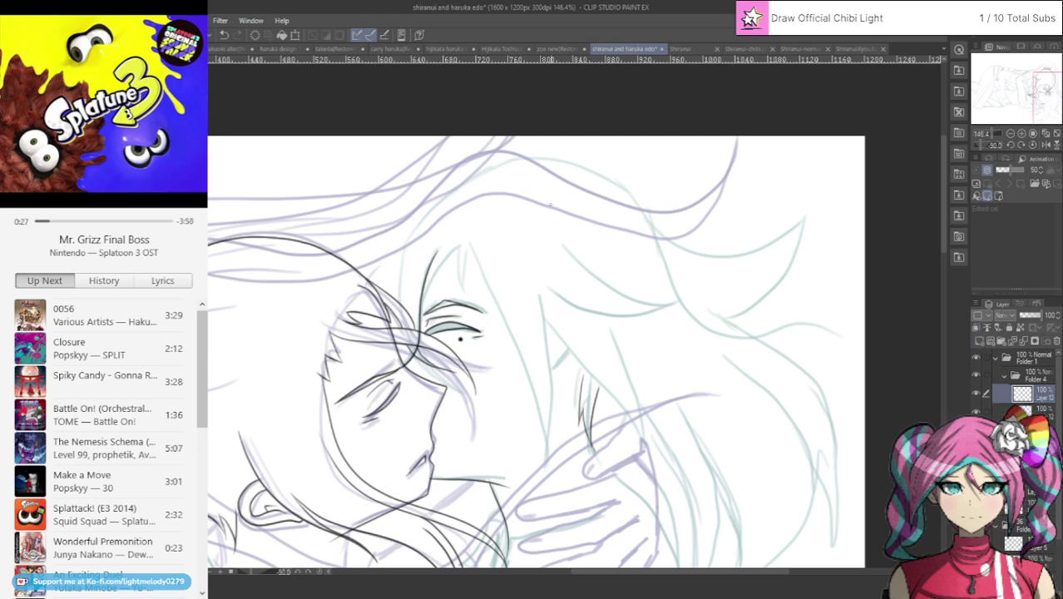
scroll(511, 266, up, 1)
scroll(445, 293, up, 1)
scroll(445, 293, up, 1)
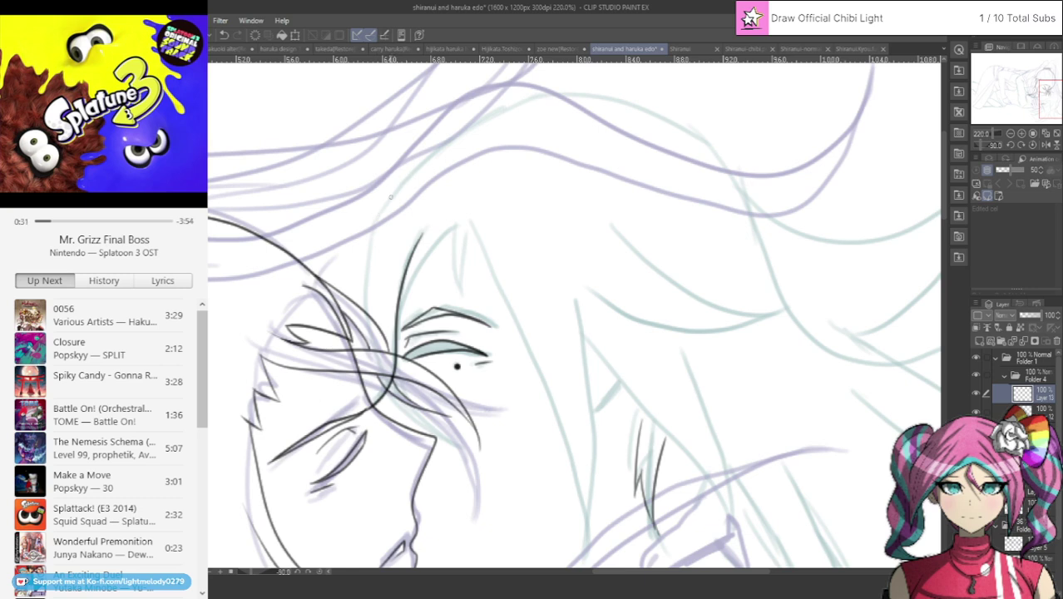
mouse_move(400, 187)
mouse_down()
mouse_move(363, 295)
mouse_move(376, 381)
mouse_move(435, 407)
mouse_move(489, 407)
mouse_up()
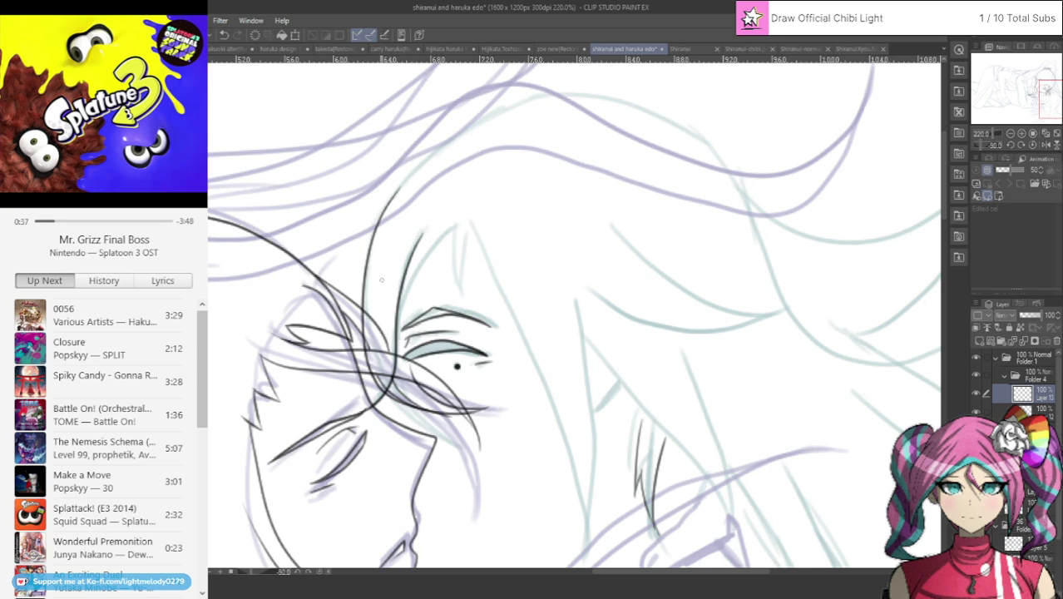
click(224, 36)
click(224, 36)
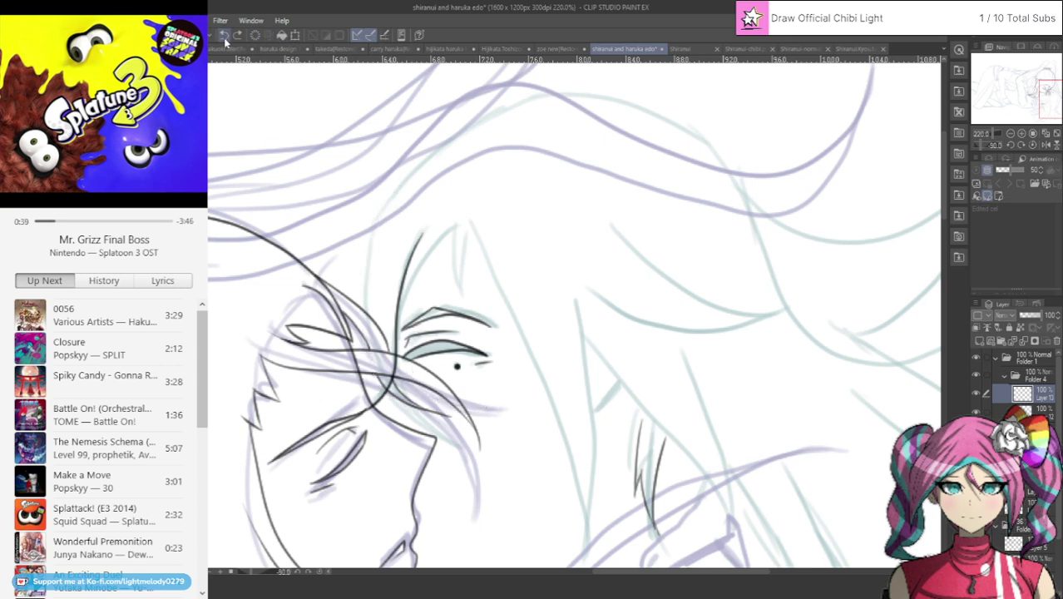
Ink the second character's pointed bangs, the long lock along the cheek, the side strands around the ear and the flared strand above.
mouse_move(398, 189)
mouse_down()
mouse_move(371, 249)
mouse_move(365, 345)
mouse_move(417, 428)
mouse_move(402, 407)
mouse_move(397, 321)
mouse_move(457, 223)
mouse_move(449, 284)
mouse_move(469, 223)
mouse_move(516, 313)
mouse_move(572, 472)
mouse_move(582, 565)
mouse_up()
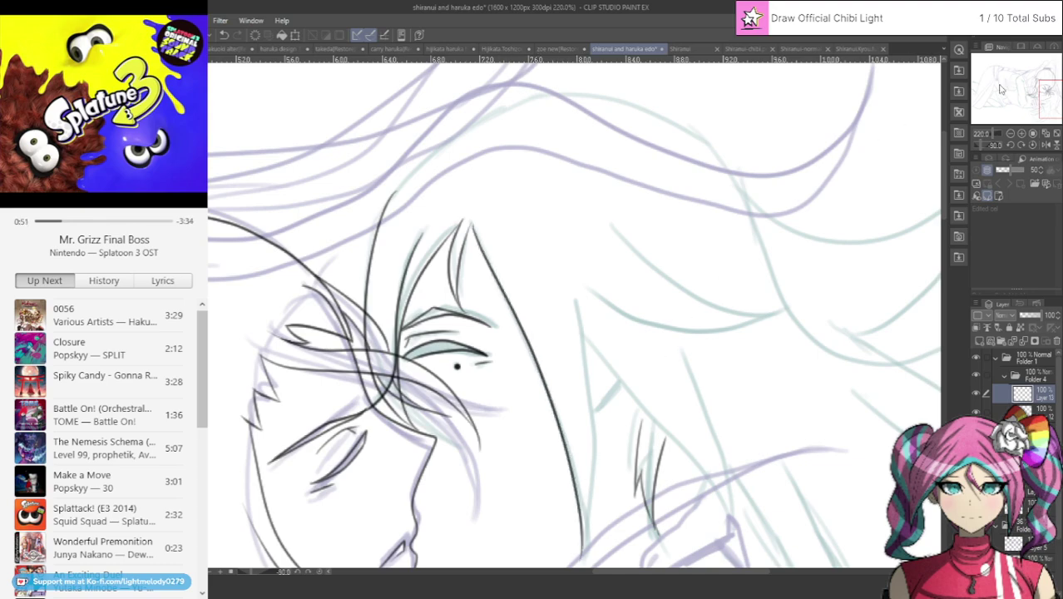
mouse_move(1044, 95)
mouse_down()
mouse_move(1029, 77)
mouse_move(1049, 97)
mouse_up()
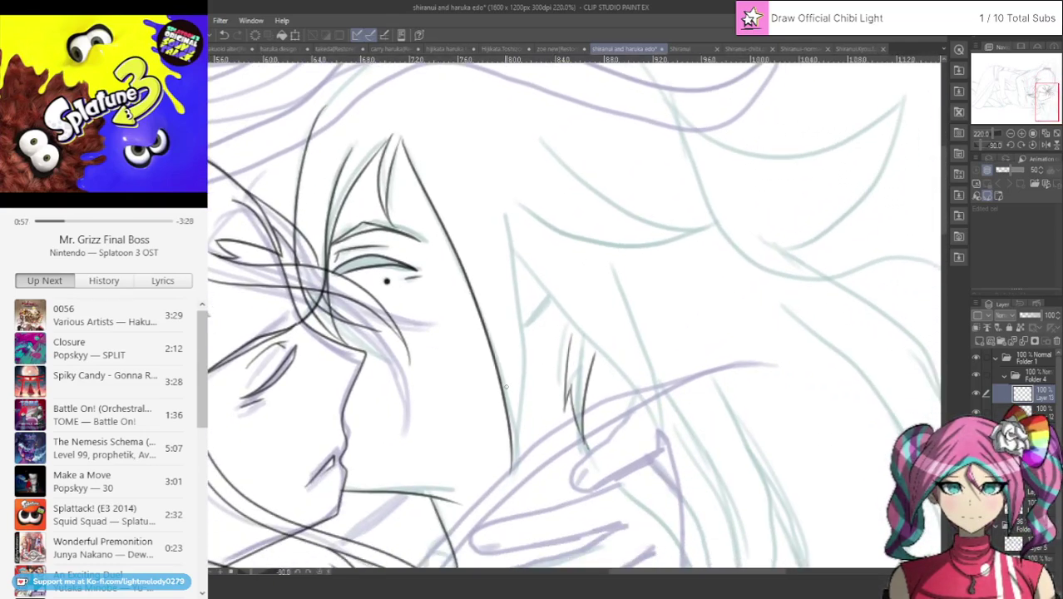
mouse_move(498, 505)
mouse_down()
mouse_move(524, 440)
mouse_move(527, 275)
mouse_move(512, 199)
mouse_move(535, 268)
mouse_move(619, 358)
mouse_move(661, 447)
mouse_up()
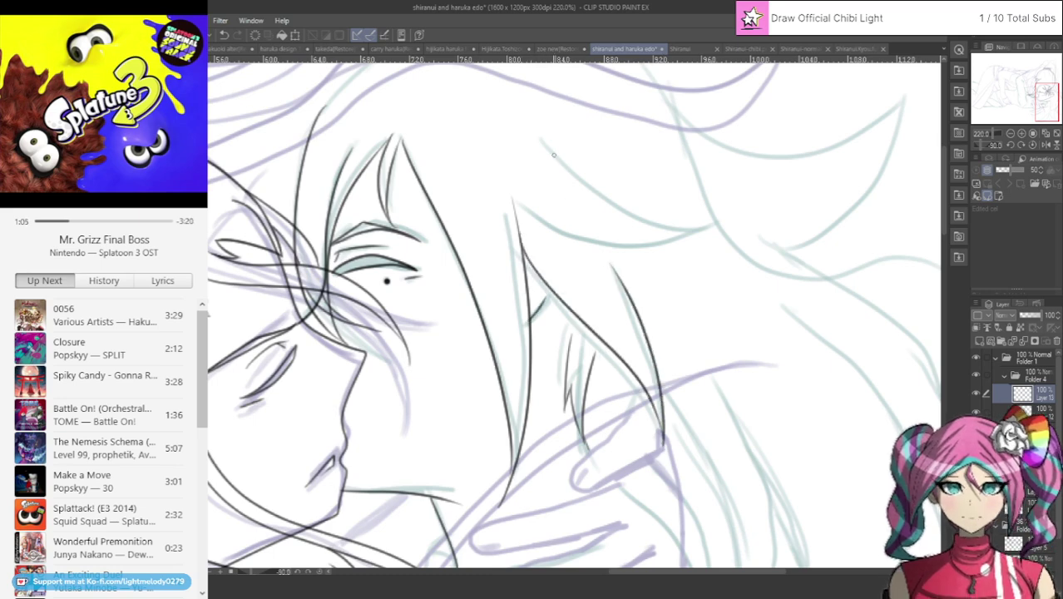
mouse_move(553, 156)
mouse_down()
mouse_move(660, 220)
mouse_move(759, 206)
mouse_move(715, 233)
mouse_move(552, 237)
mouse_up()
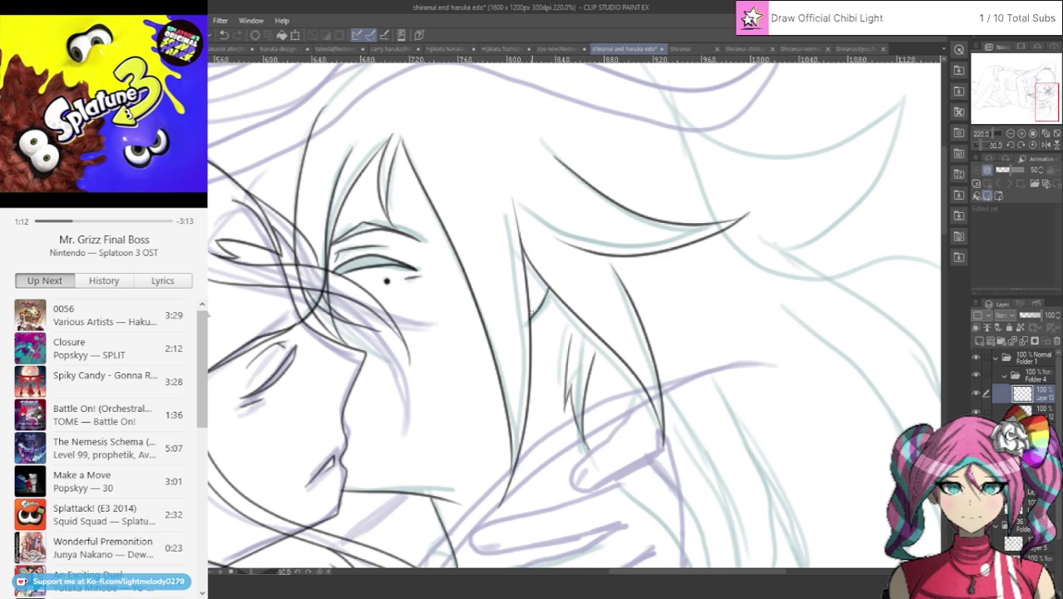
Ink the second character's crown outline and upper flared strand, and undo the long trailing strands drawn at the canvas edge.
scroll(533, 301, down, 5)
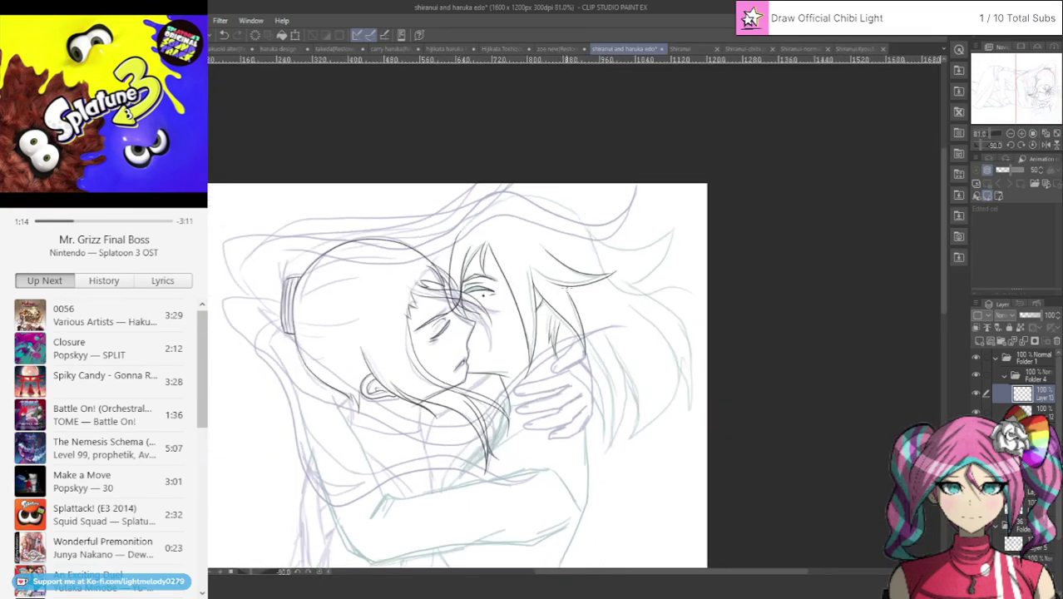
scroll(558, 358, up, 2)
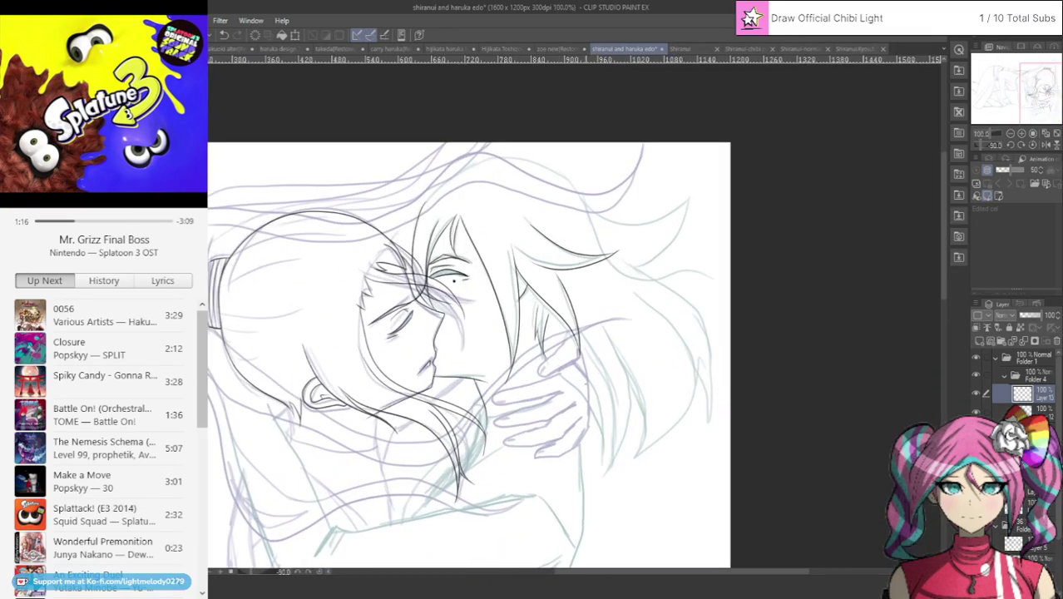
scroll(618, 372, up, 1)
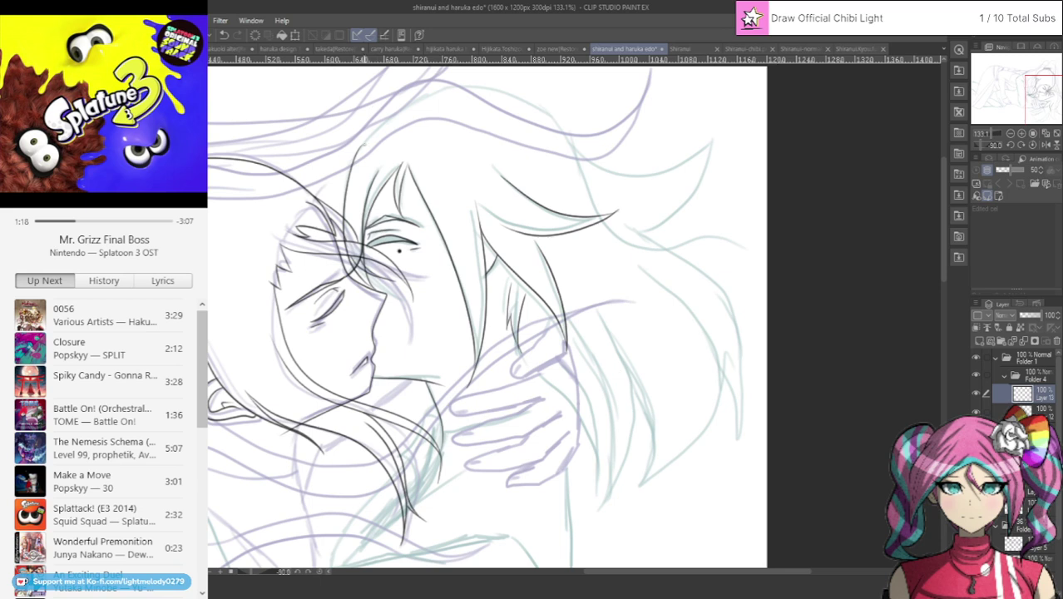
mouse_move(364, 138)
mouse_down()
mouse_move(424, 92)
mouse_move(492, 84)
mouse_move(535, 104)
mouse_move(594, 163)
mouse_move(635, 179)
mouse_move(687, 179)
mouse_move(738, 160)
mouse_move(678, 216)
mouse_move(637, 227)
mouse_move(737, 247)
mouse_move(768, 264)
mouse_up()
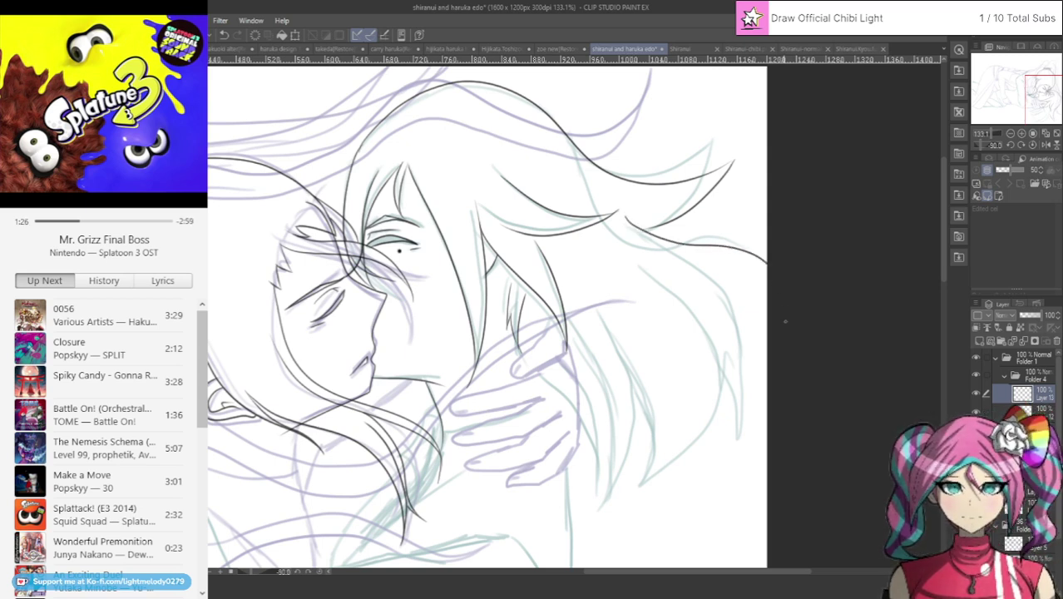
mouse_move(751, 420)
mouse_down()
mouse_move(736, 472)
mouse_move(742, 409)
mouse_move(724, 339)
mouse_move(637, 291)
mouse_up()
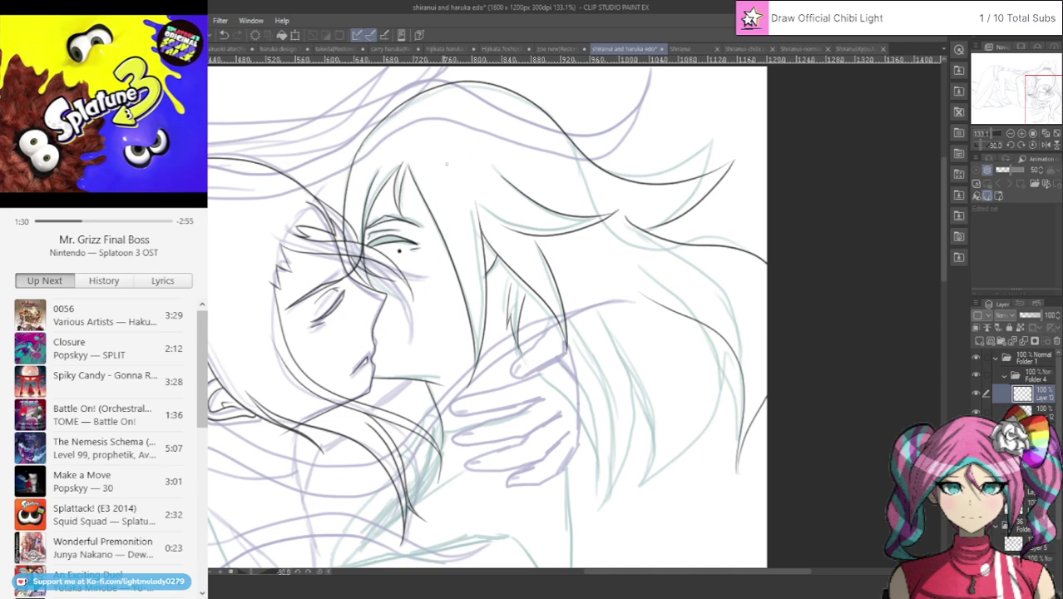
key(ctrl+z)
key(ctrl+z)
key(ctrl+z)
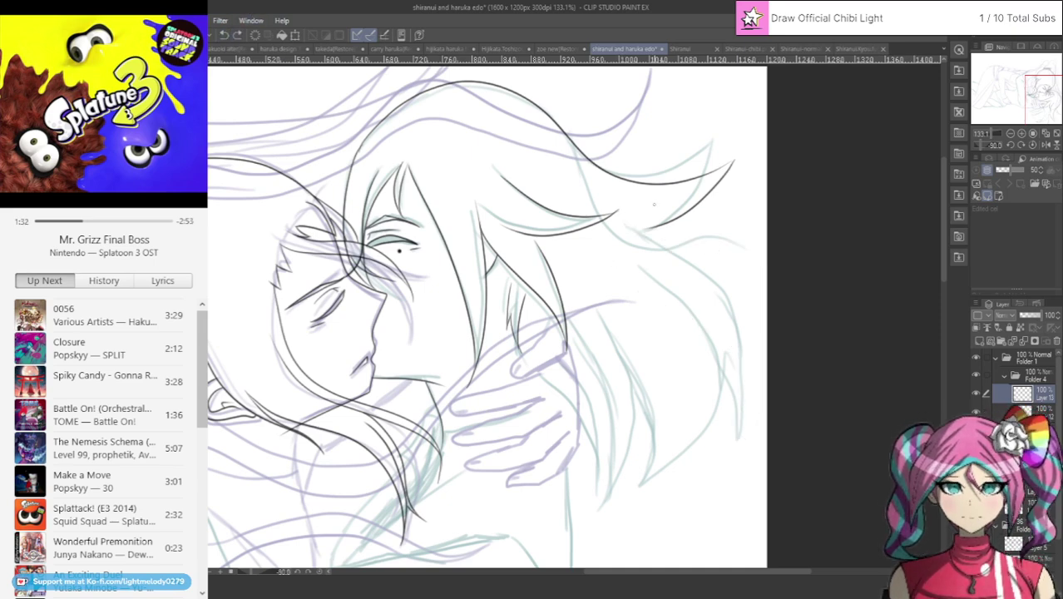
Ink the long strands trailing down from the back of the second character's hair and show the first character's flowing hair line art again.
mouse_move(647, 236)
mouse_down()
mouse_move(730, 278)
mouse_move(749, 304)
mouse_move(741, 427)
mouse_move(730, 367)
mouse_move(710, 333)
mouse_move(665, 303)
mouse_up()
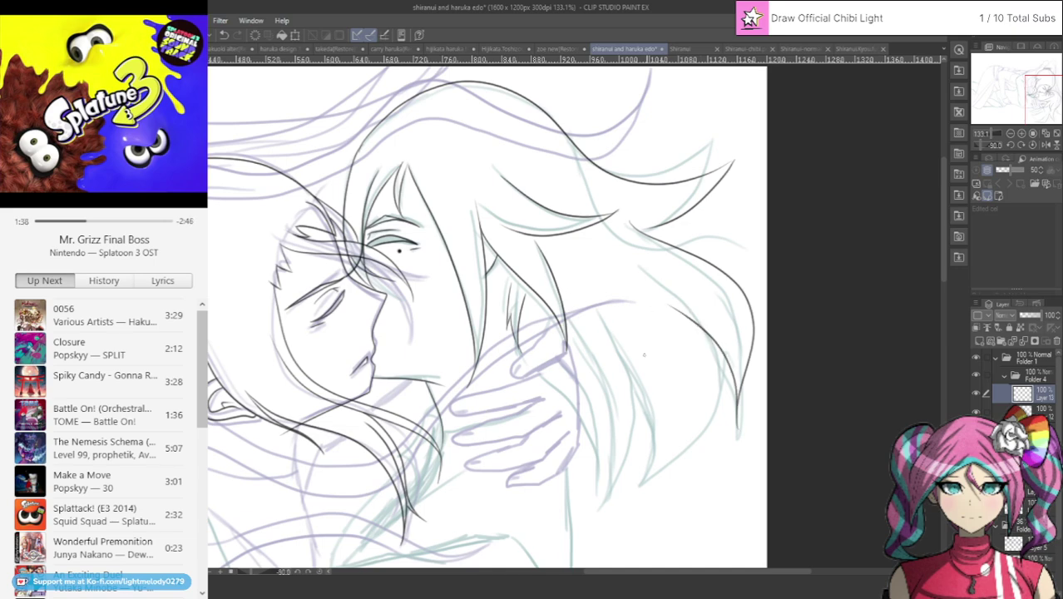
click(1022, 145)
click(1021, 145)
click(1021, 146)
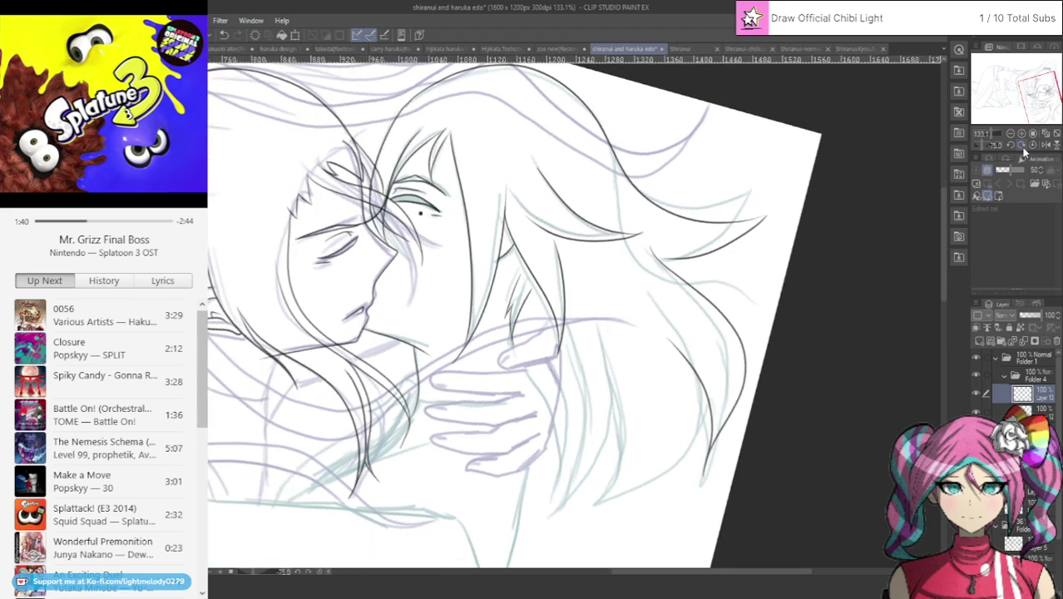
click(1021, 145)
click(1022, 145)
click(1021, 146)
drag(1025, 155, 1024, 155)
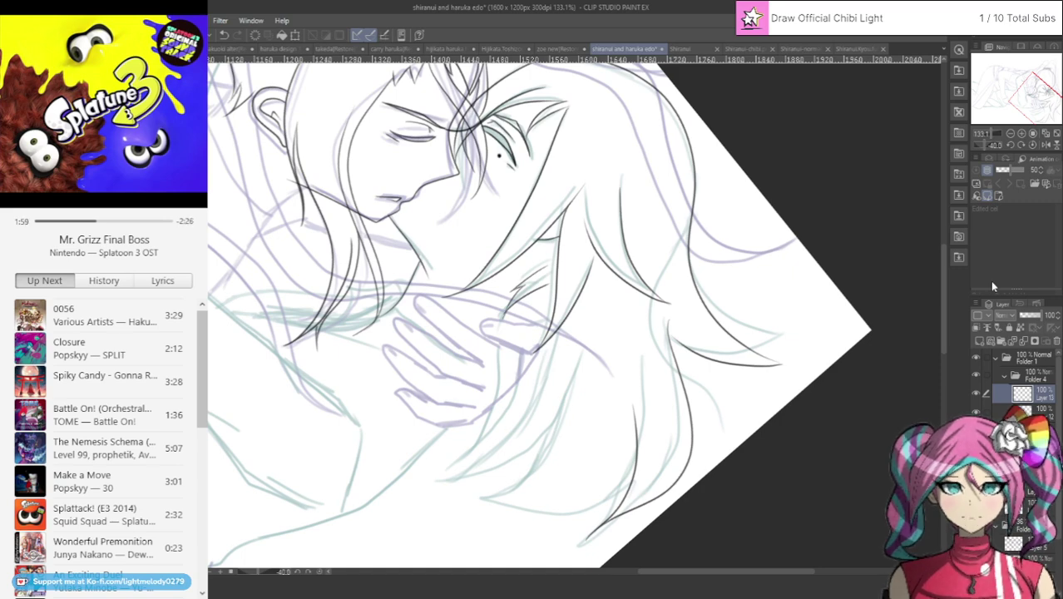
key(ctrl+z)
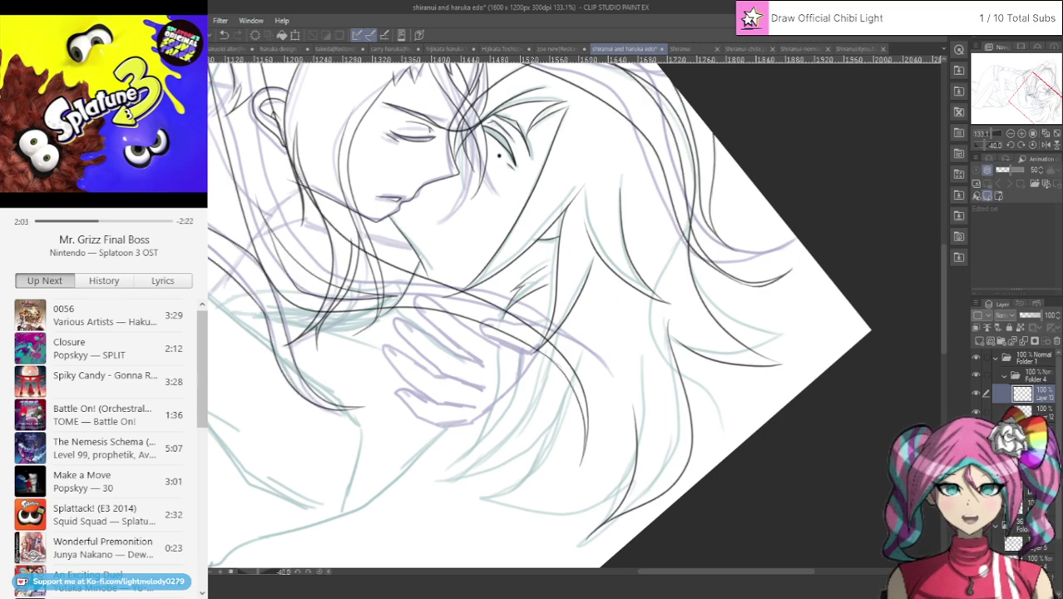
scroll(469, 340, down, 2)
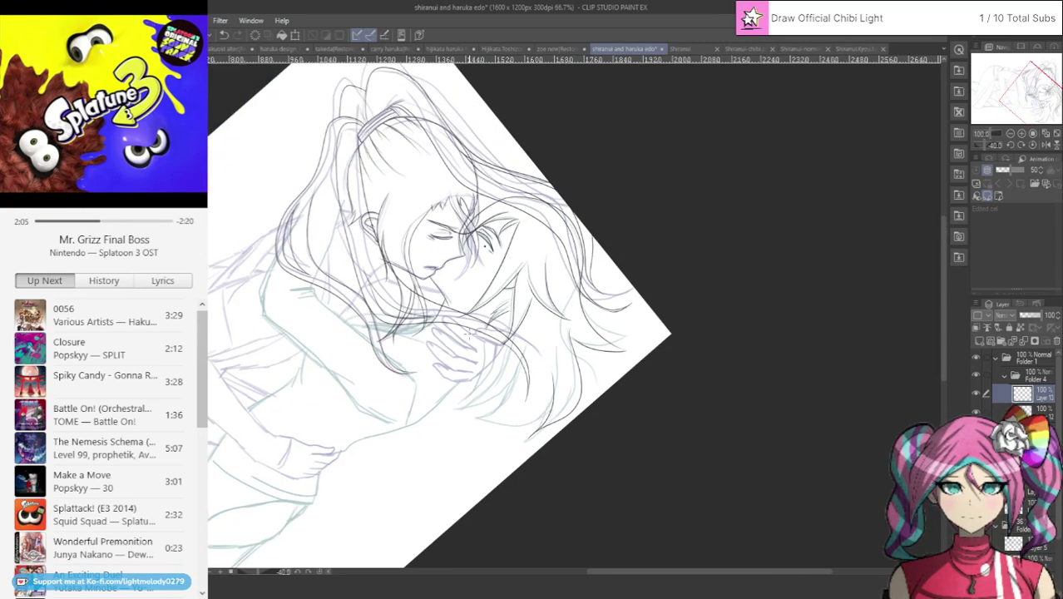
scroll(306, 343, up, 2)
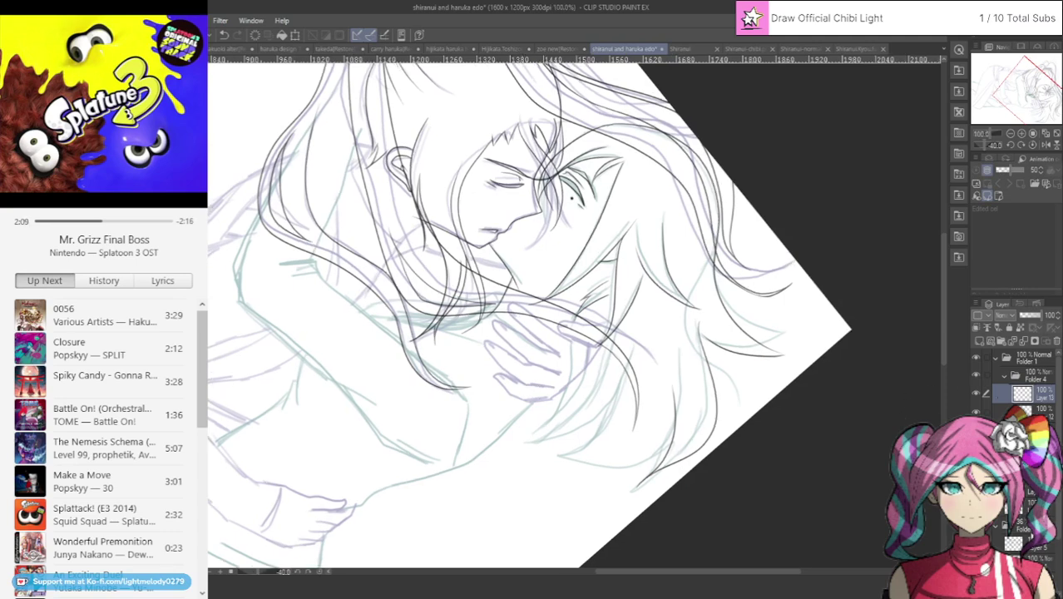
Lower the sketch folder's opacity to 21% and add a layer for the first character's hand line art.
click(1022, 524)
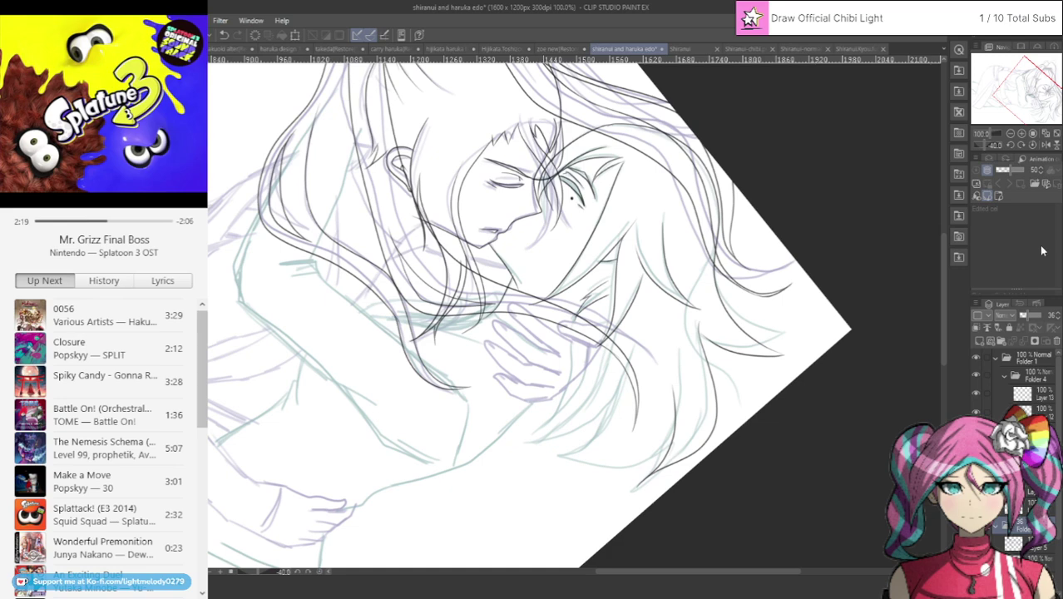
drag(1029, 314, 1022, 311)
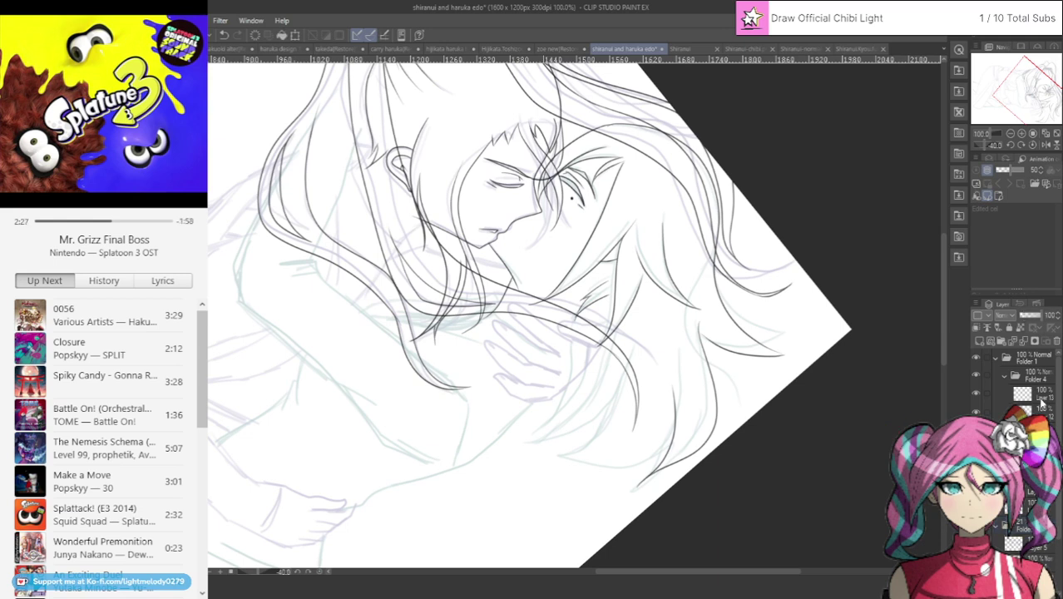
click(1044, 394)
click(1023, 430)
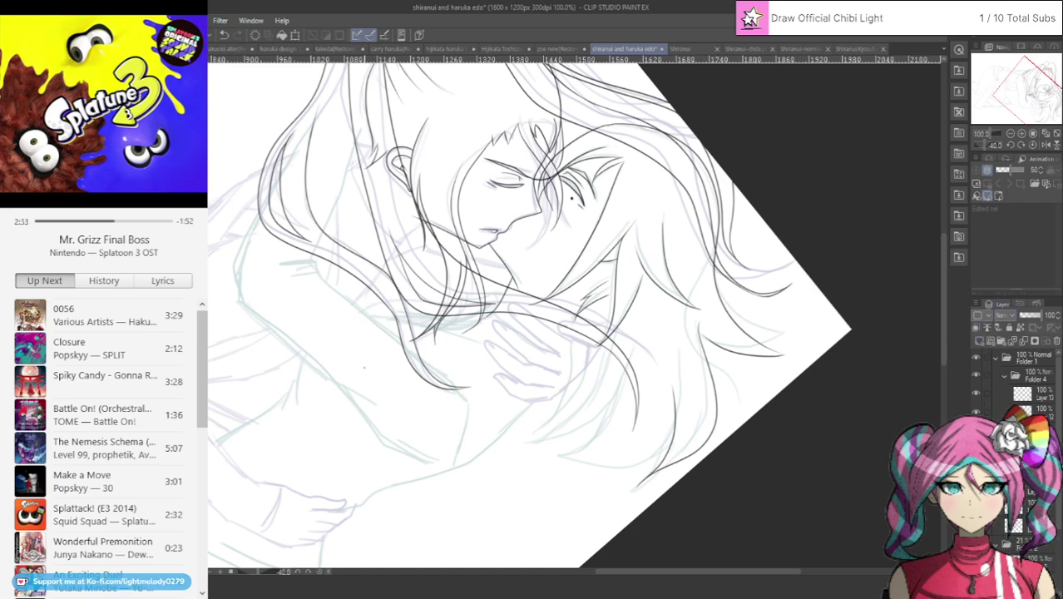
Ink the first character's thumb and the two adjacent fingers of the raised hand, following the purple sketch.
scroll(578, 330, up, 5)
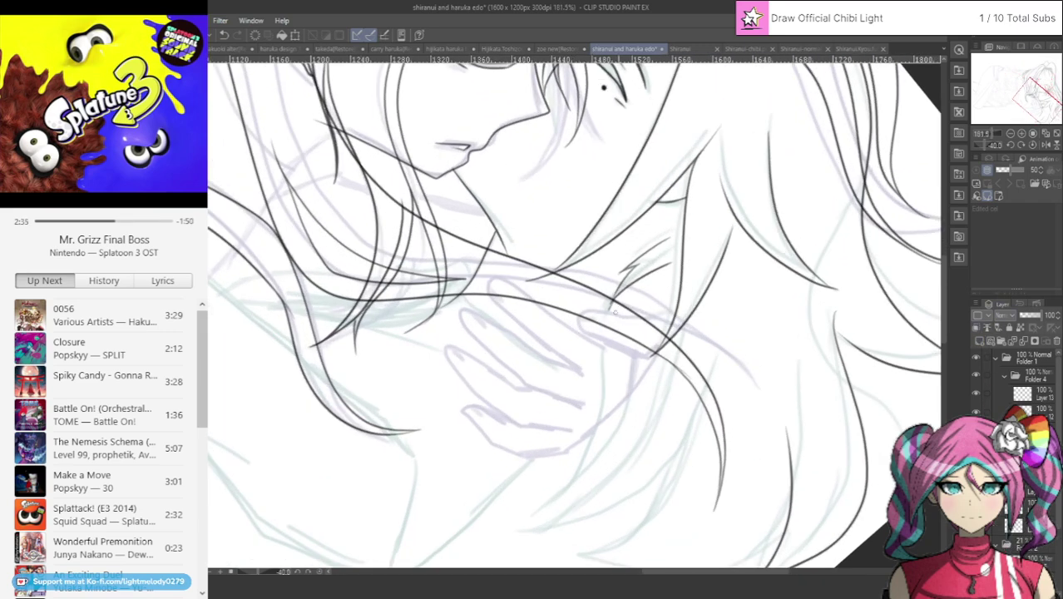
mouse_move(631, 318)
mouse_down()
mouse_move(578, 317)
mouse_move(583, 335)
mouse_move(632, 356)
mouse_move(661, 350)
mouse_up()
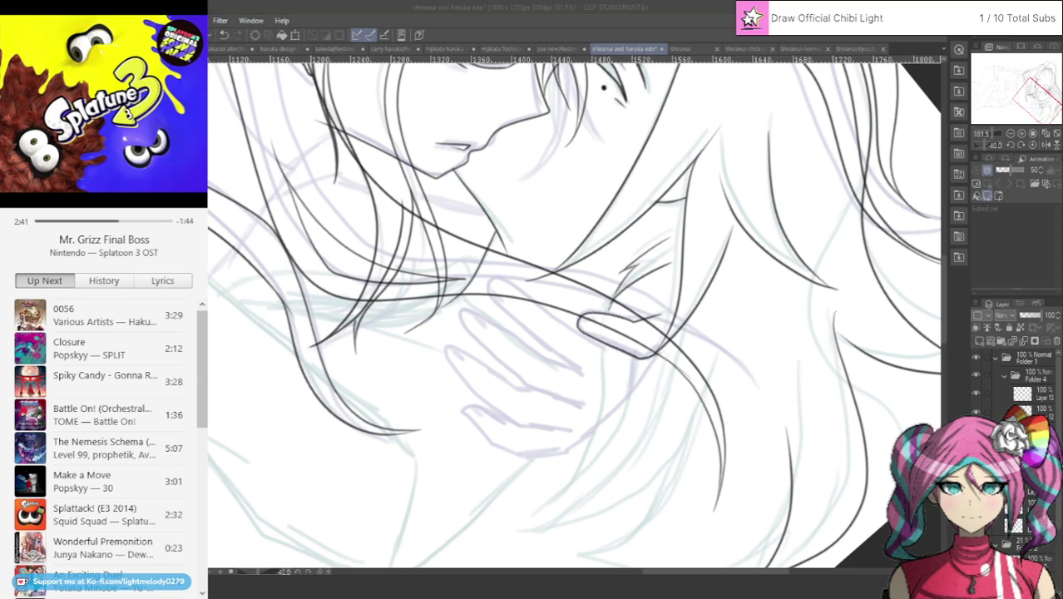
click(1021, 145)
click(1021, 146)
click(1020, 146)
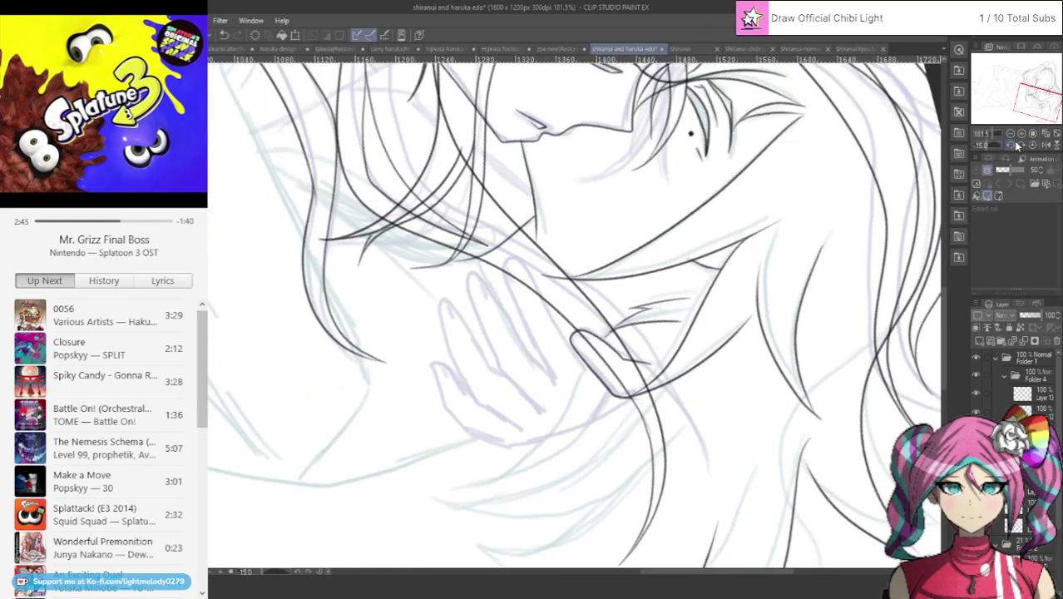
click(1019, 145)
click(1019, 146)
click(1019, 146)
click(1018, 145)
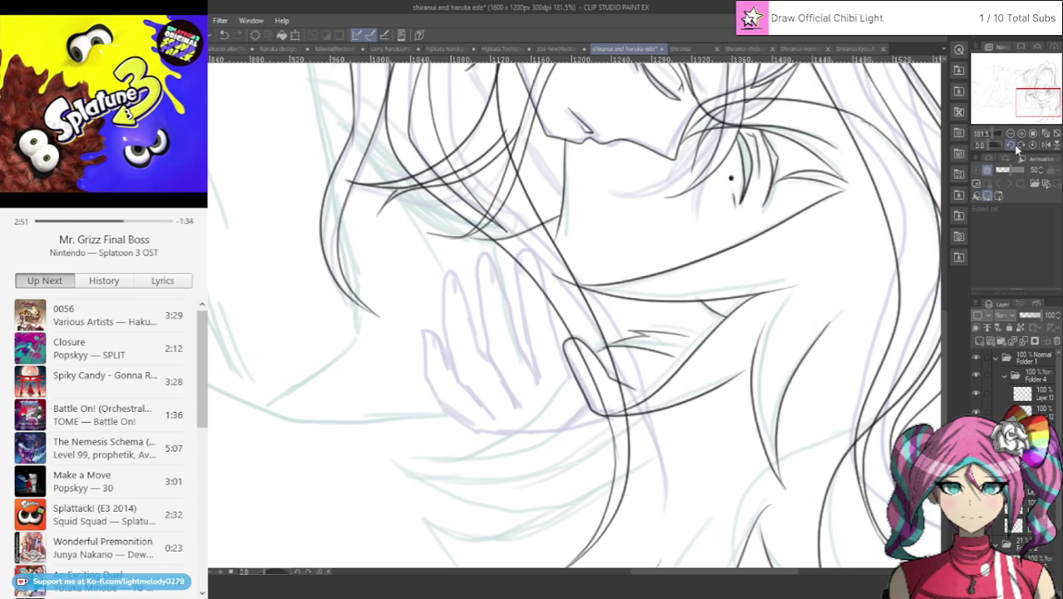
mouse_move(541, 385)
mouse_down()
mouse_move(518, 302)
mouse_move(528, 253)
mouse_move(545, 267)
mouse_move(569, 374)
mouse_up()
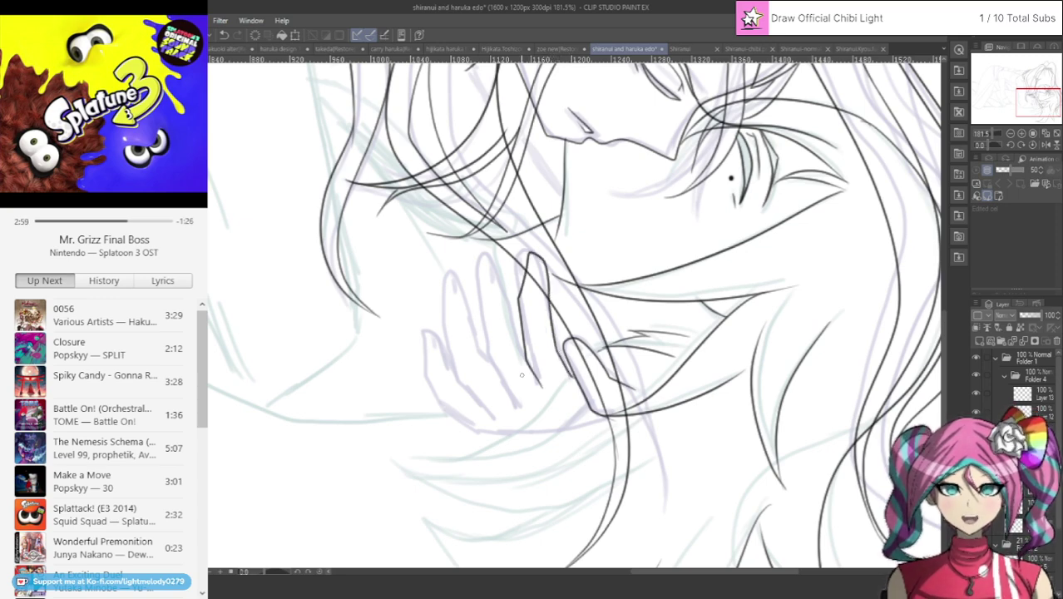
mouse_move(509, 400)
mouse_down()
mouse_move(487, 294)
mouse_move(506, 255)
mouse_move(521, 274)
mouse_up()
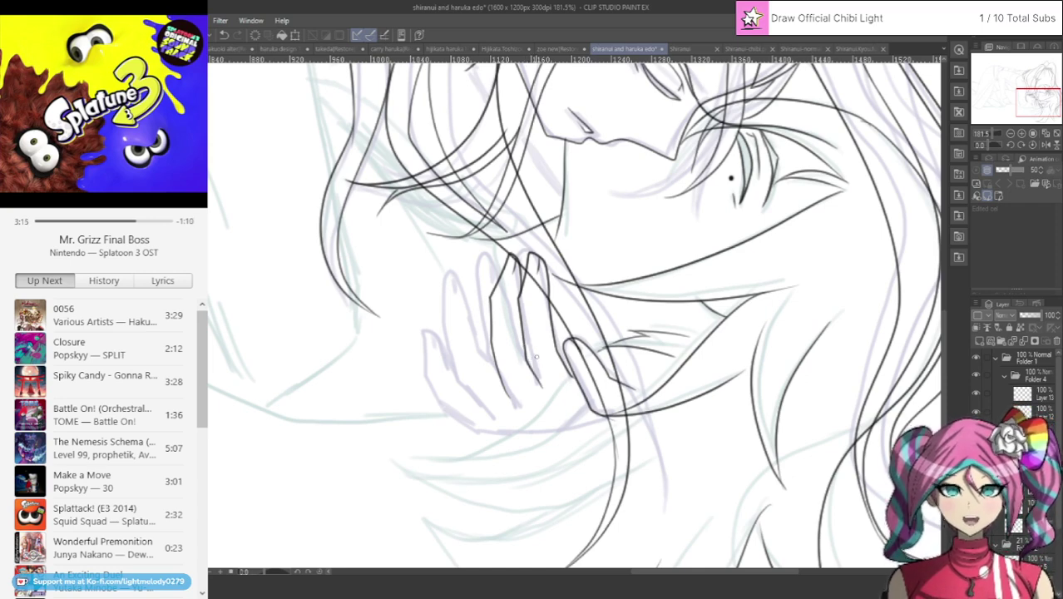
Erase the inked thumb and redraw it with a more angular outline and tip closer to the fingers.
click(223, 37)
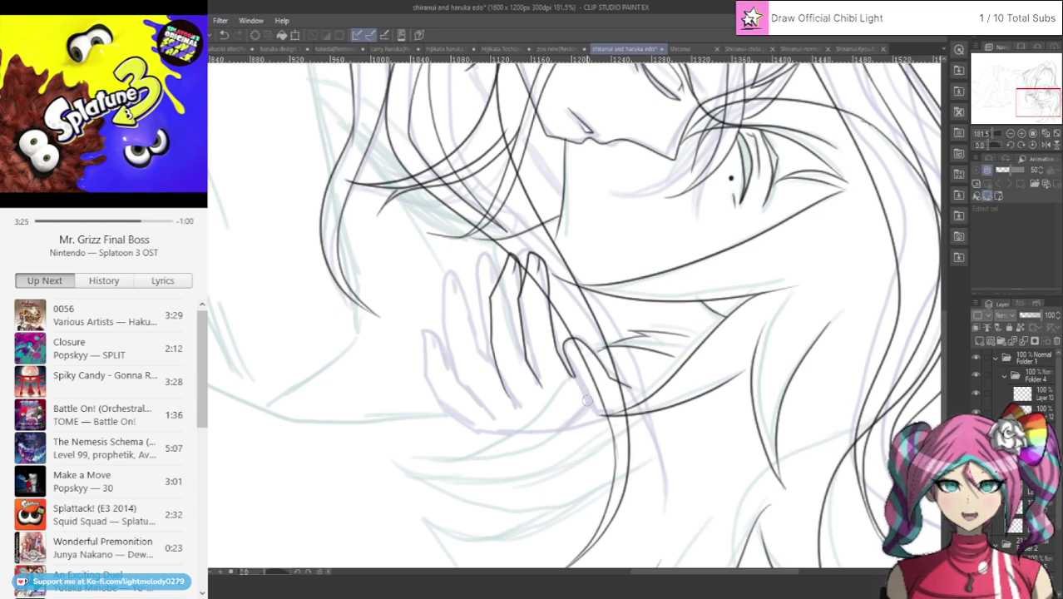
mouse_move(570, 366)
mouse_down()
mouse_move(566, 344)
mouse_move(624, 387)
mouse_up()
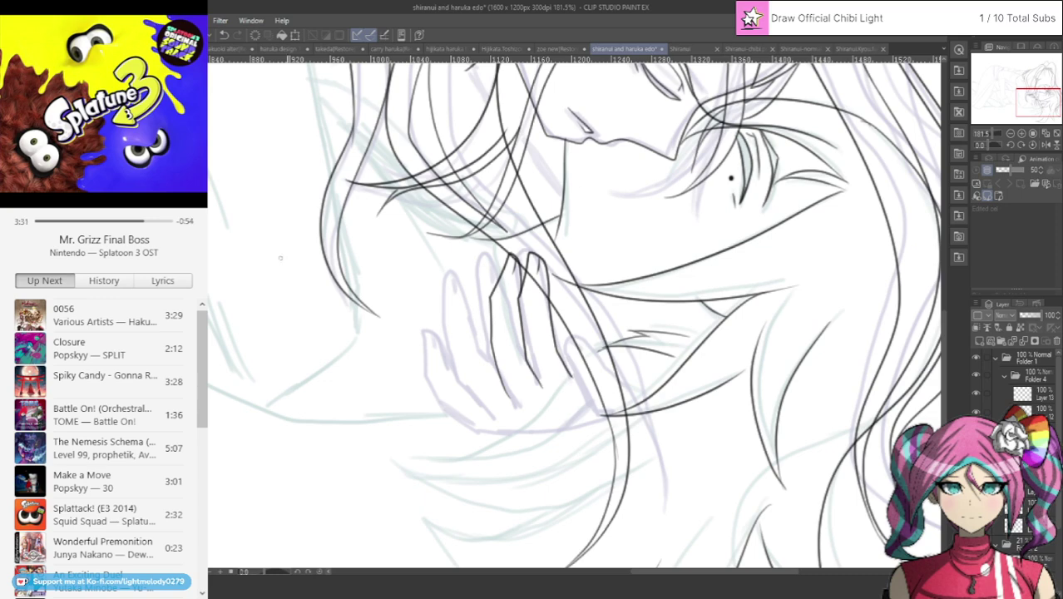
drag(630, 385, 574, 322)
mouse_move(578, 364)
mouse_down()
mouse_move(590, 385)
mouse_move(639, 399)
mouse_up()
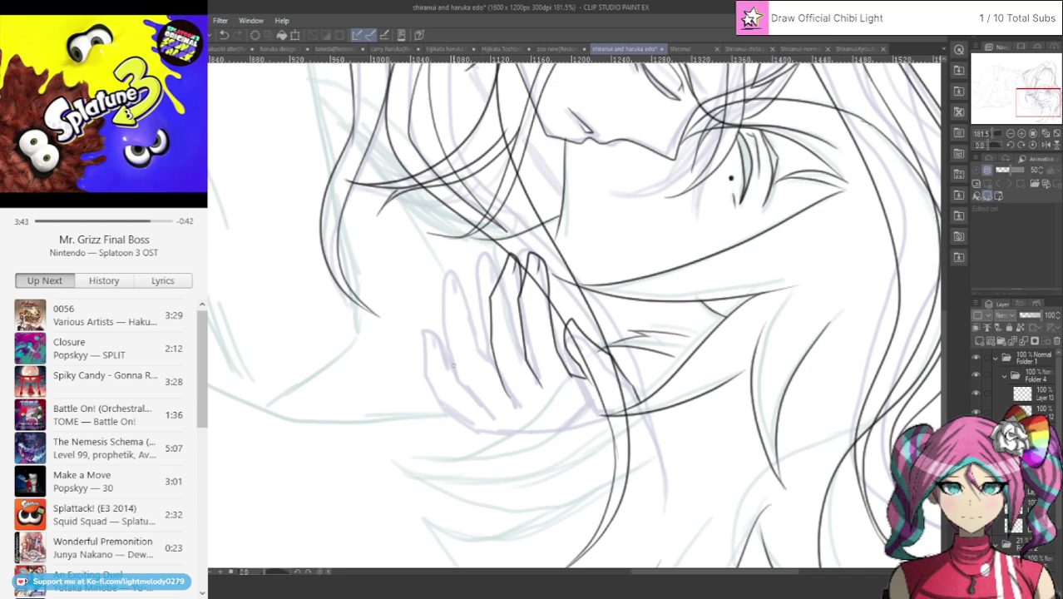
Ink the remaining two fingers of the first character's hand and the curved lower edge of the palm up to the thumb.
drag(495, 364, 501, 395)
click(223, 35)
mouse_move(499, 375)
mouse_down()
mouse_move(463, 389)
mouse_move(455, 377)
mouse_move(448, 338)
mouse_move(460, 274)
mouse_move(478, 301)
mouse_move(483, 365)
mouse_up()
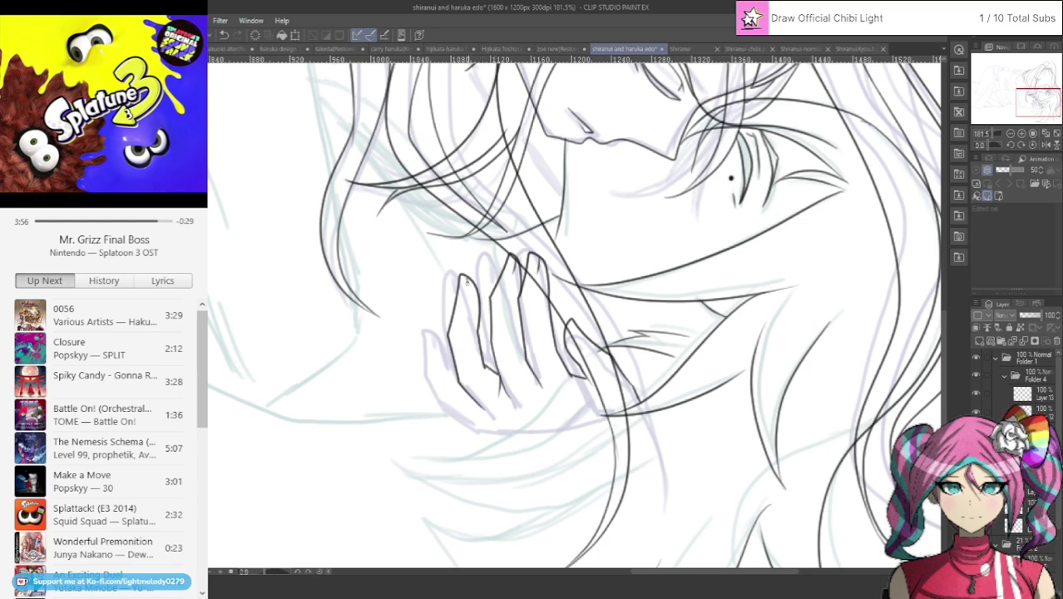
mouse_move(462, 417)
mouse_down()
mouse_move(439, 395)
mouse_move(434, 364)
mouse_move(448, 316)
mouse_up()
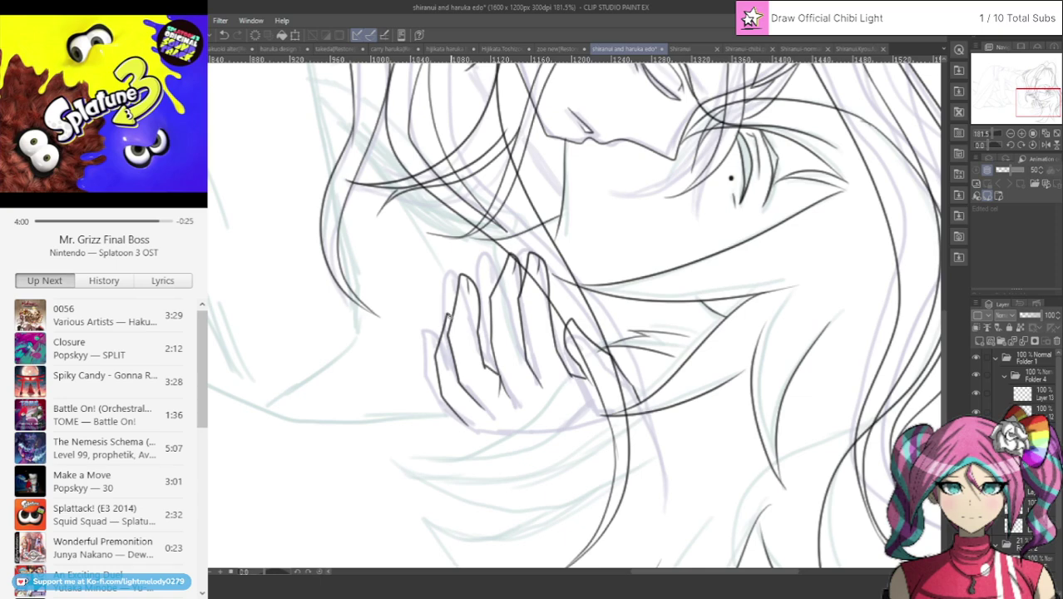
mouse_move(464, 424)
mouse_down()
mouse_move(533, 439)
mouse_move(595, 429)
mouse_up()
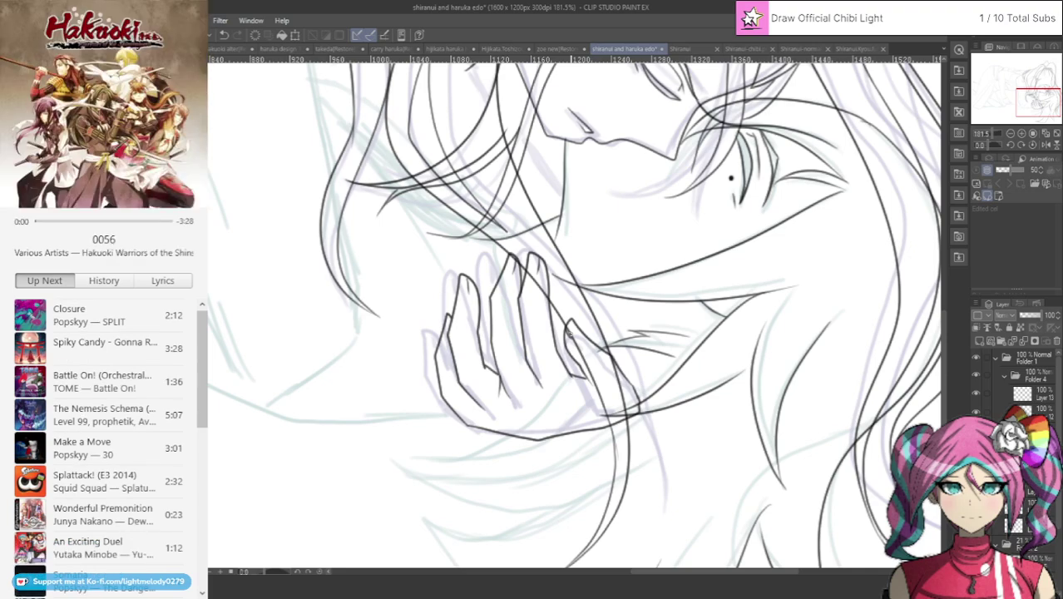
Select the second character's hair layer and toggle its visibility to check which strands it holds.
scroll(570, 333, down, 6)
scroll(600, 239, up, 2)
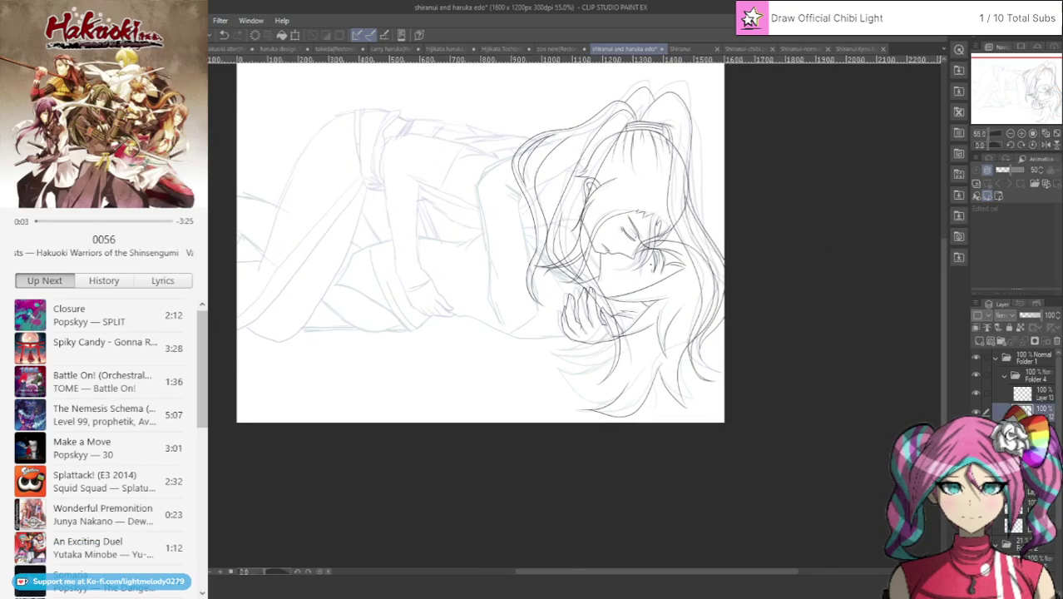
click(1028, 396)
click(975, 394)
click(975, 396)
scroll(640, 330, up, 4)
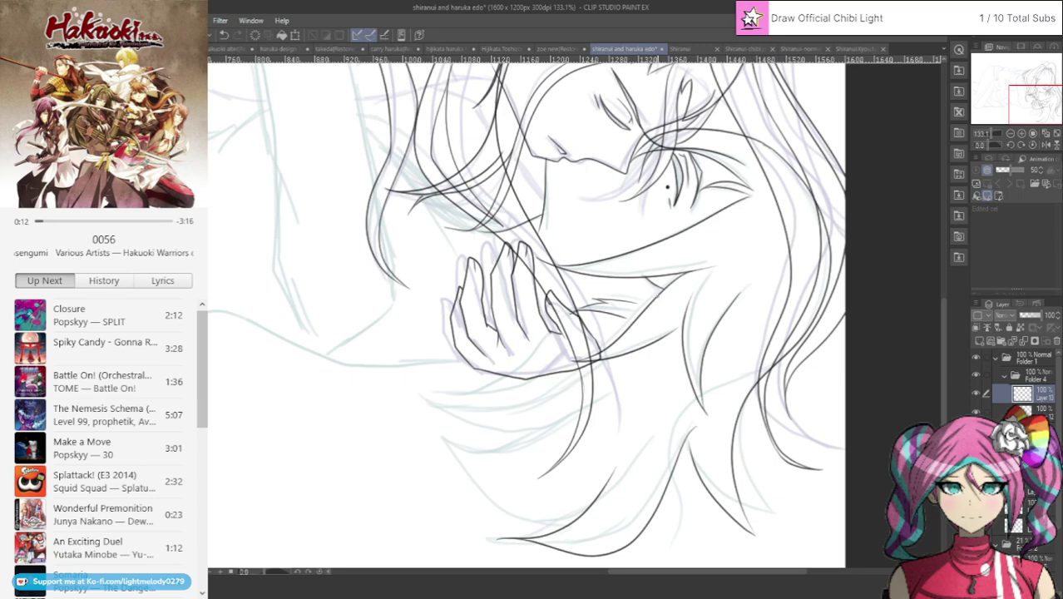
drag(664, 287, 606, 322)
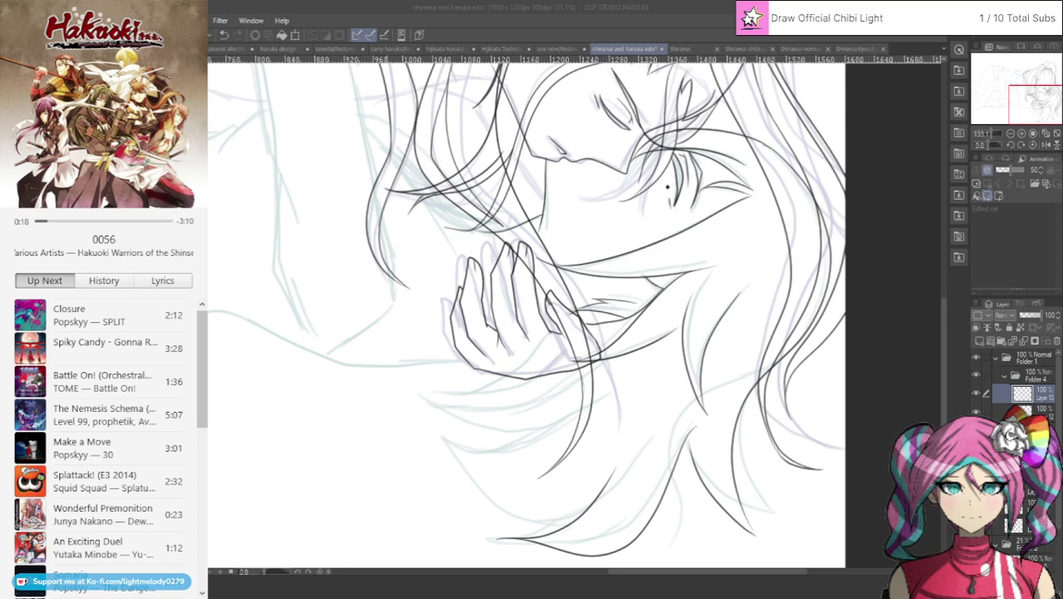
click(131, 245)
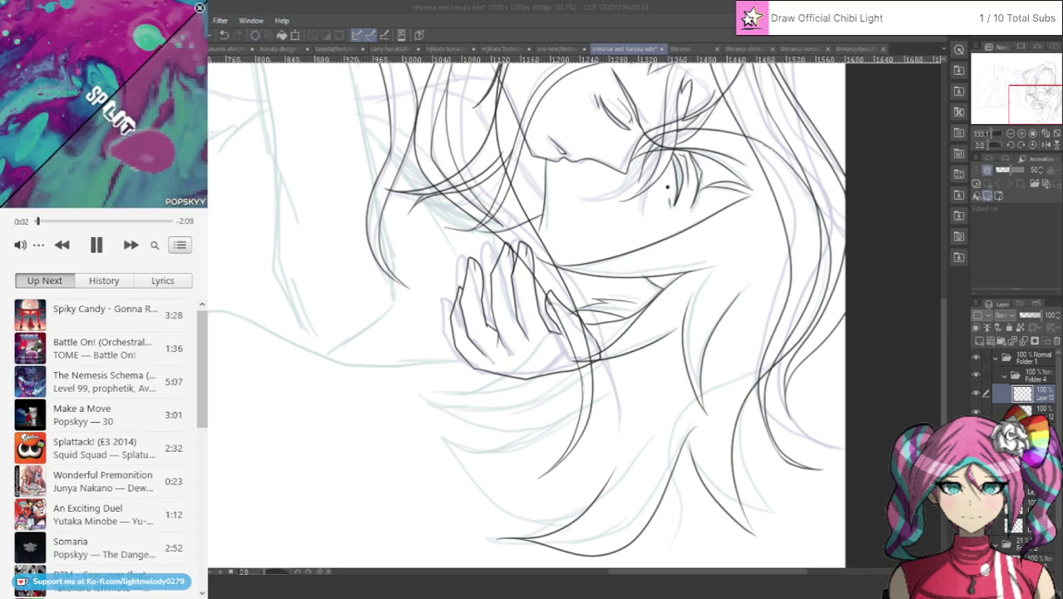
click(310, 6)
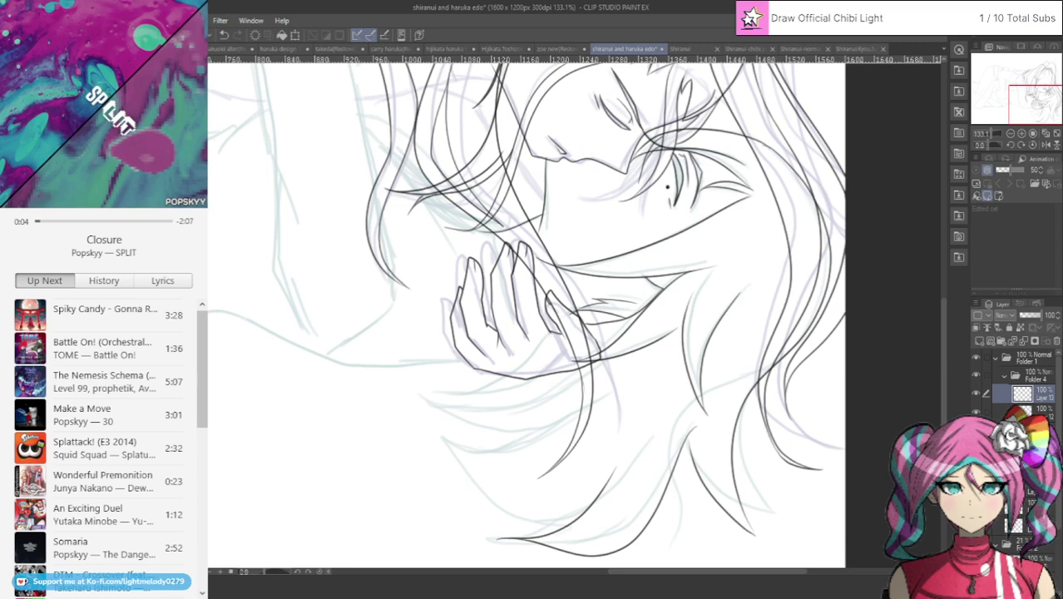
click(223, 35)
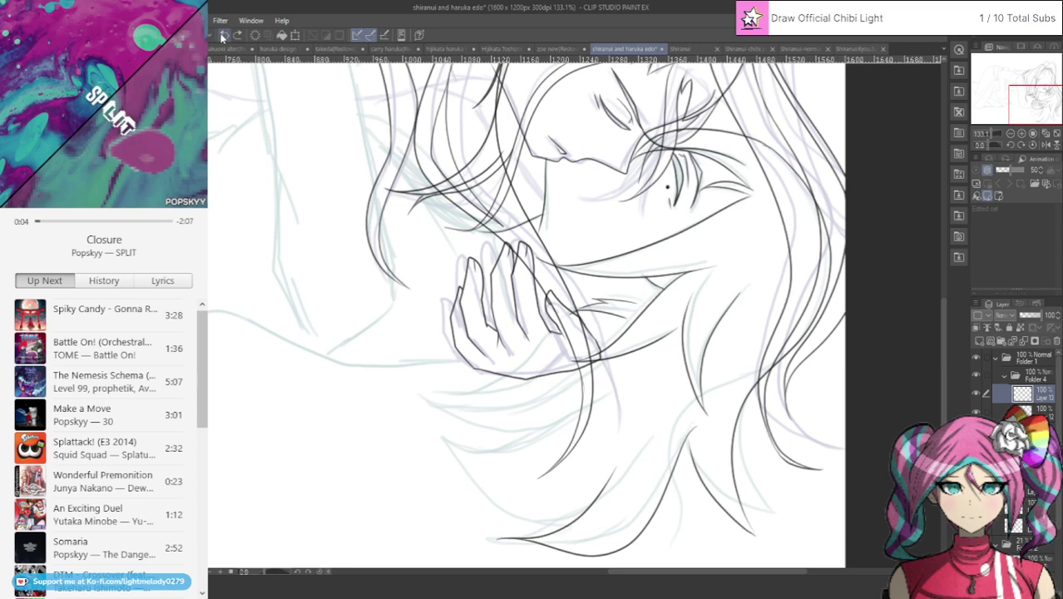
Ink a curved, pointed hair strand sweeping from below the second character's ear across the hand, redrawing its inner line.
click(976, 392)
click(976, 391)
mouse_move(657, 291)
mouse_down()
mouse_move(541, 331)
mouse_move(509, 409)
mouse_up()
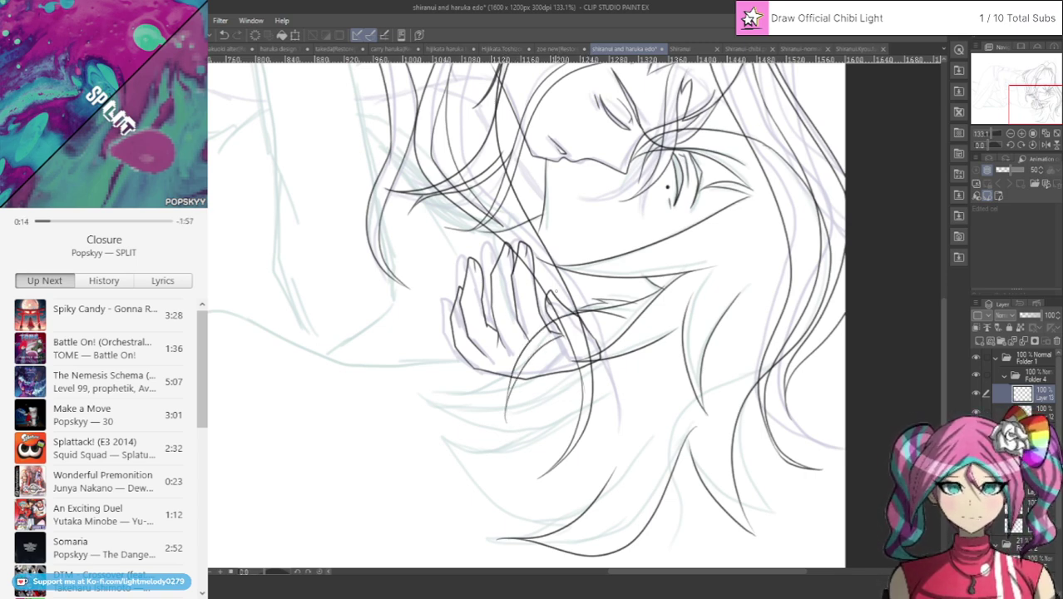
key(ctrl+z)
mouse_move(555, 334)
mouse_down()
mouse_move(515, 368)
mouse_move(505, 432)
mouse_up()
Ink the overlapping pointed hair strands fanning out below the first character's hand.
scroll(589, 300, up, 3)
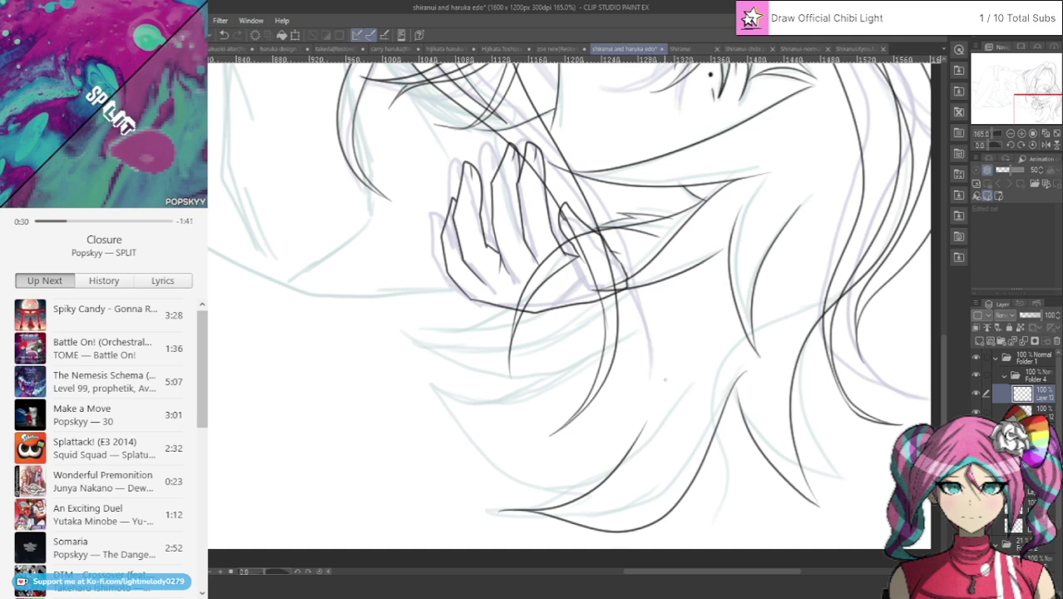
mouse_move(676, 385)
mouse_down()
mouse_move(655, 414)
mouse_move(509, 446)
mouse_move(456, 475)
mouse_move(528, 418)
mouse_move(572, 350)
mouse_up()
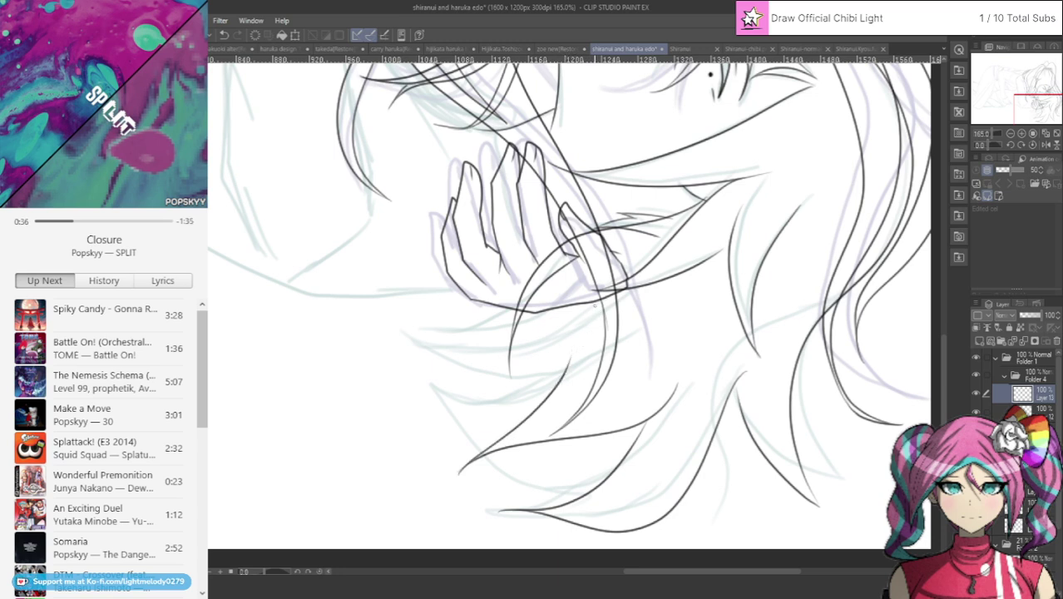
mouse_move(584, 303)
mouse_down()
mouse_move(480, 352)
mouse_move(449, 407)
mouse_up()
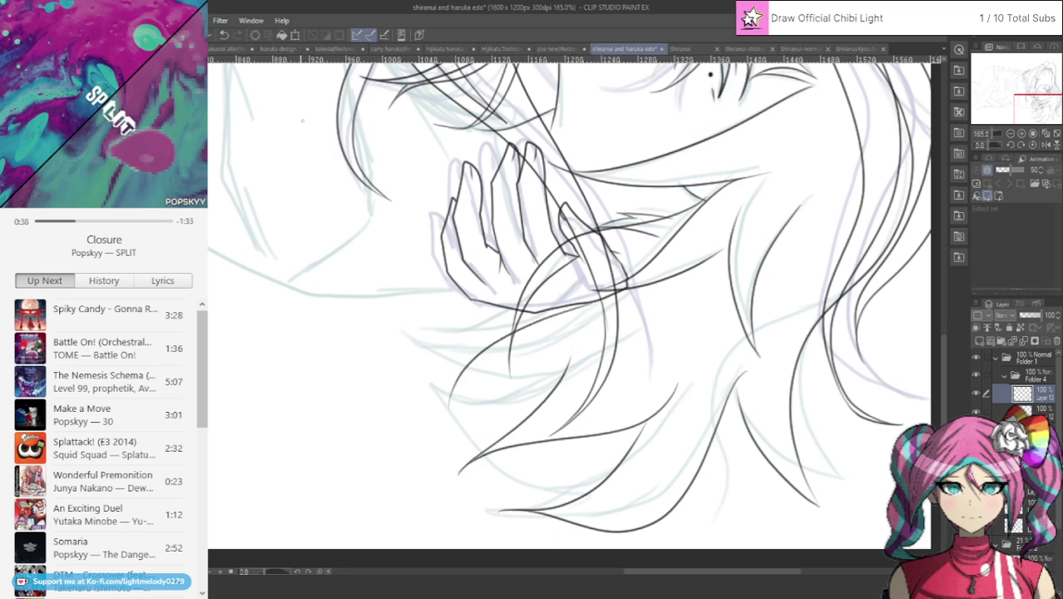
key(ctrl+z)
mouse_move(595, 300)
mouse_down()
mouse_move(511, 348)
mouse_move(482, 387)
mouse_move(467, 450)
mouse_move(484, 410)
mouse_move(562, 355)
mouse_up()
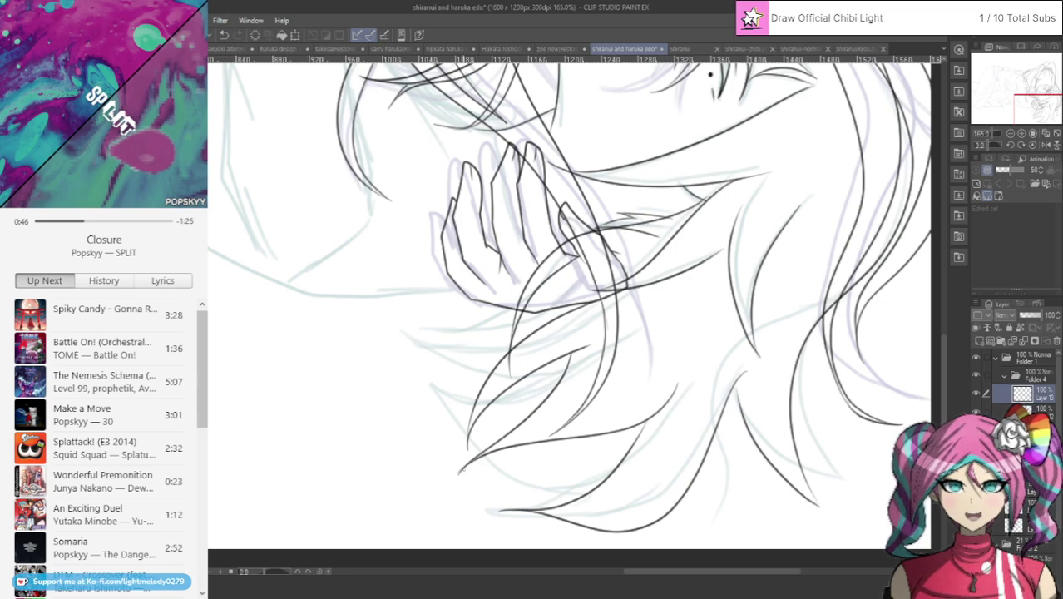
Clean up the junctions of the second character's lower hair strands, and undo the trimming of the pointed strand tip.
scroll(458, 472, up, 2)
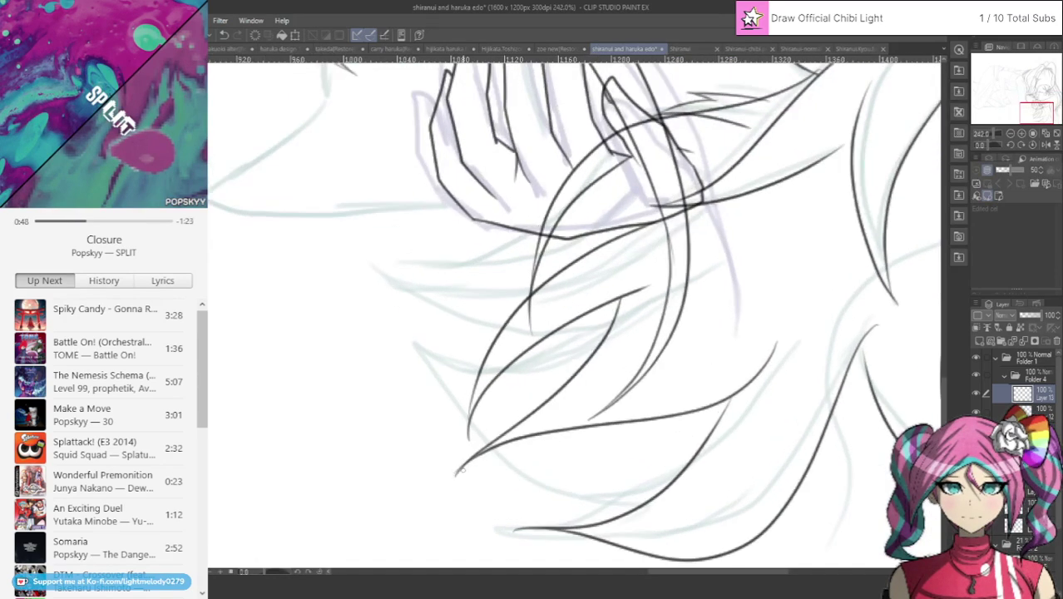
drag(731, 397, 716, 429)
key(ctrl+z)
drag(731, 398, 718, 422)
drag(861, 336, 865, 373)
drag(490, 436, 459, 464)
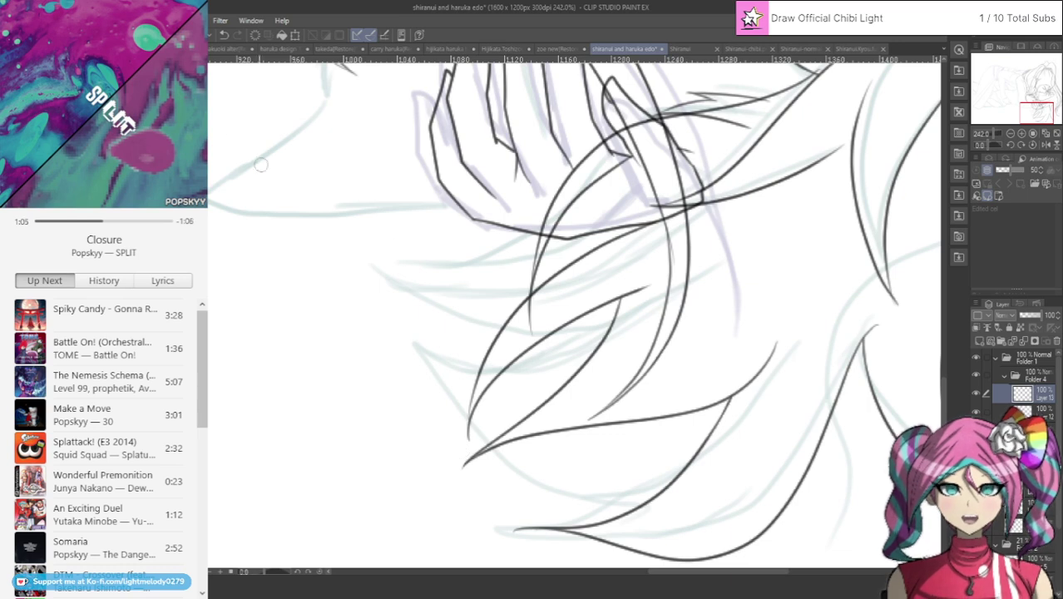
click(226, 35)
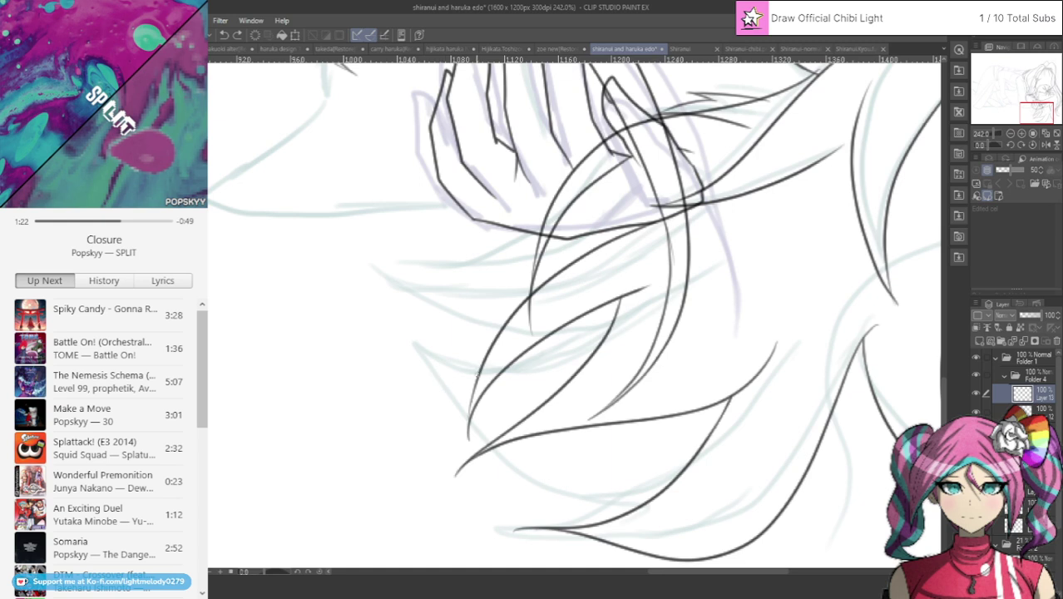
Refine the pointed tip of the second character's curved hair strand below the first character's hand.
drag(477, 372, 464, 441)
drag(472, 400, 468, 434)
key(ctrl+minus)
key(ctrl+minus)
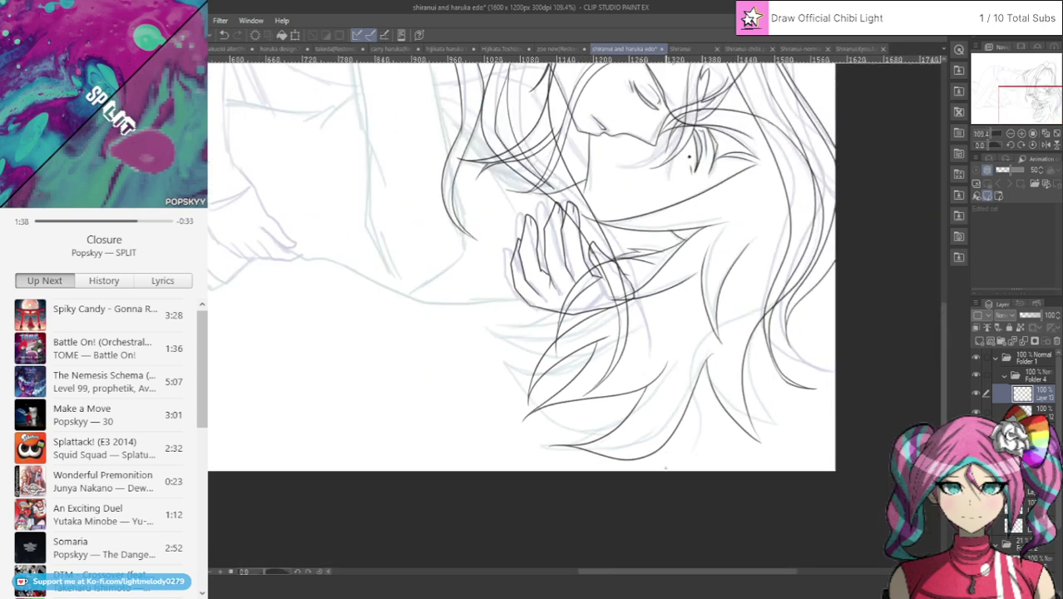
Extend the inner contour of the downward-pointing hair strand near the page's lower-right corner into an outward-flicked tip.
scroll(816, 386, up, 5)
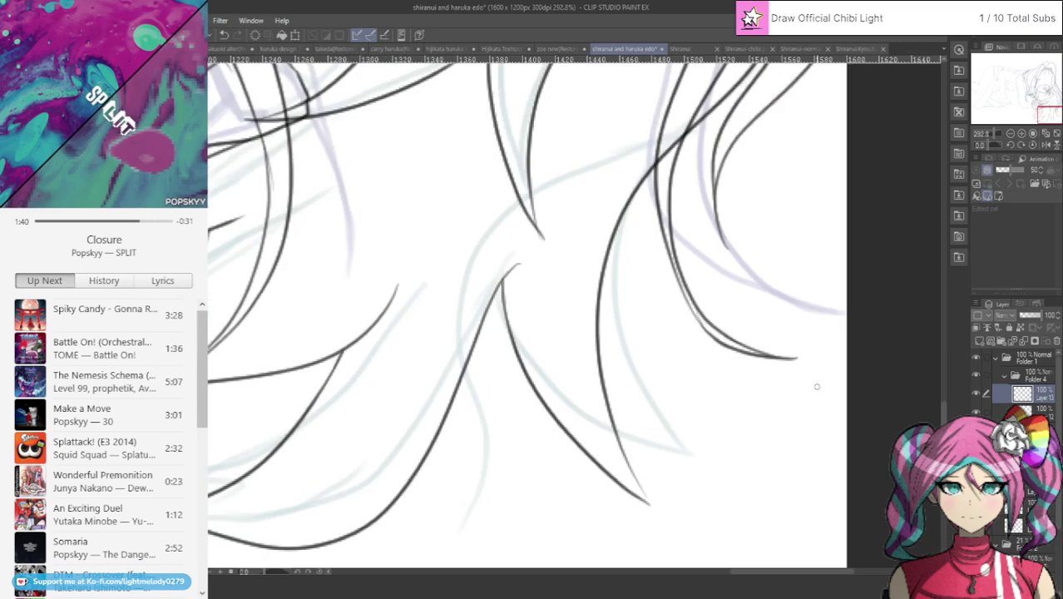
scroll(817, 386, up, 1)
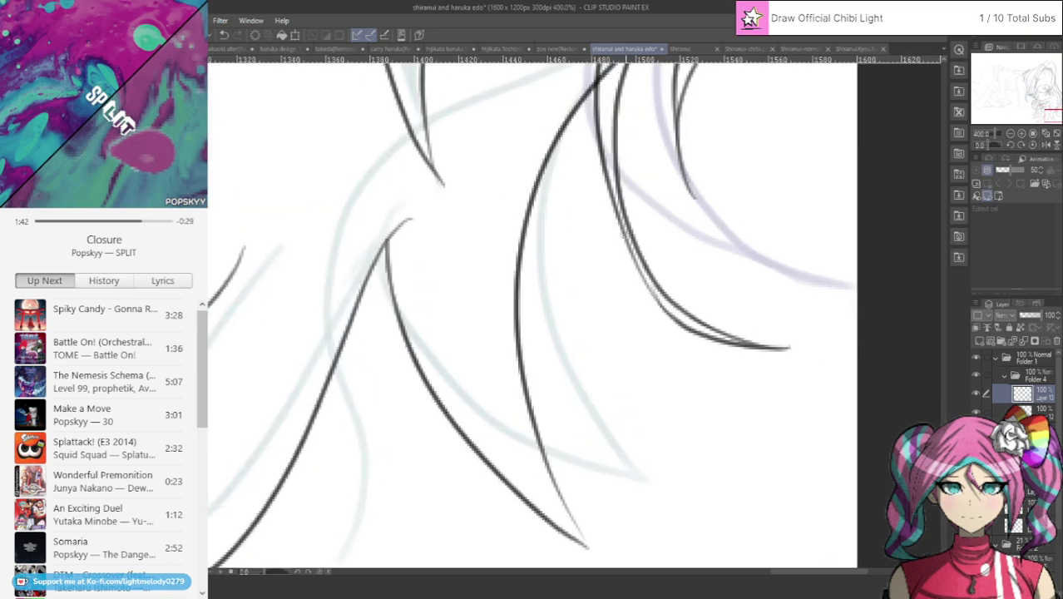
drag(621, 235, 678, 318)
mouse_move(551, 468)
mouse_down()
mouse_move(584, 534)
mouse_move(638, 558)
mouse_move(592, 542)
mouse_move(551, 504)
mouse_move(547, 485)
mouse_up()
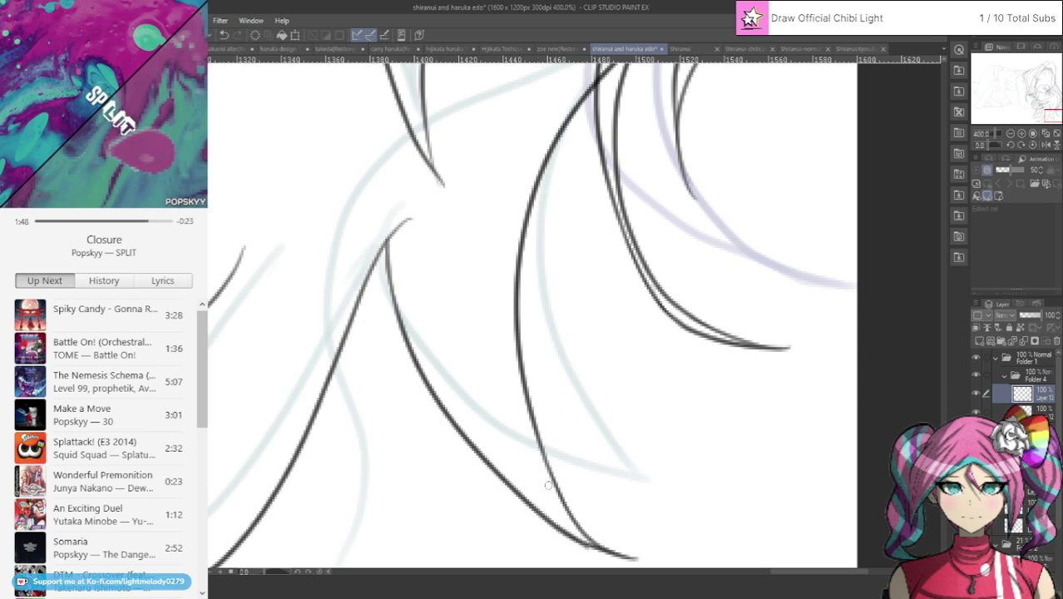
key(ctrl+z)
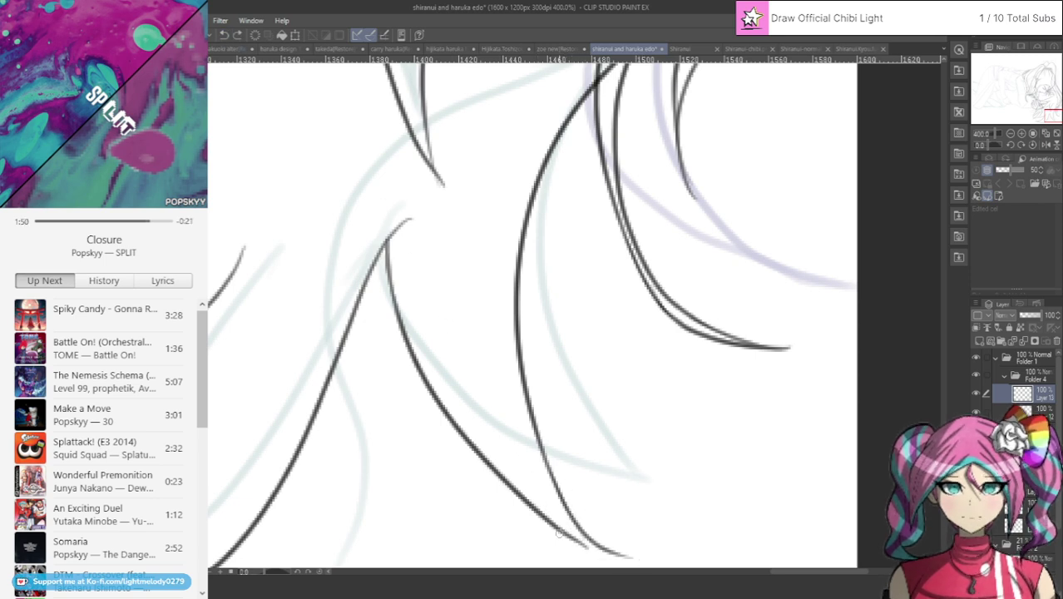
Try to join the strand's lower contour to its flicked tip, and undo the joining strokes.
mouse_move(557, 535)
mouse_down()
mouse_move(654, 562)
mouse_move(568, 539)
mouse_move(562, 532)
mouse_move(585, 543)
mouse_move(530, 513)
mouse_up()
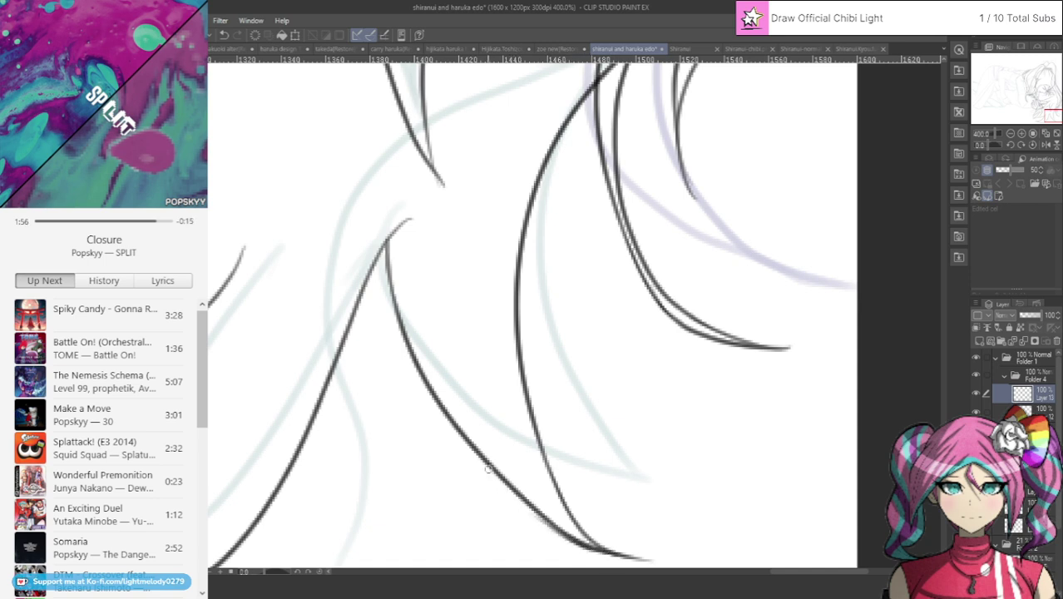
click(225, 35)
click(225, 35)
click(225, 34)
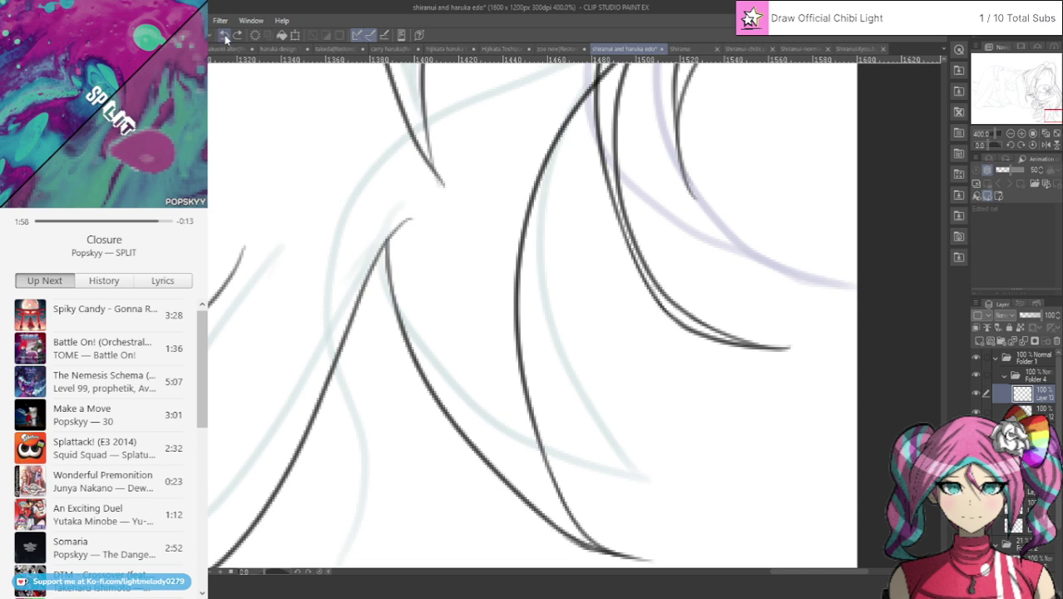
click(224, 35)
click(224, 35)
click(225, 35)
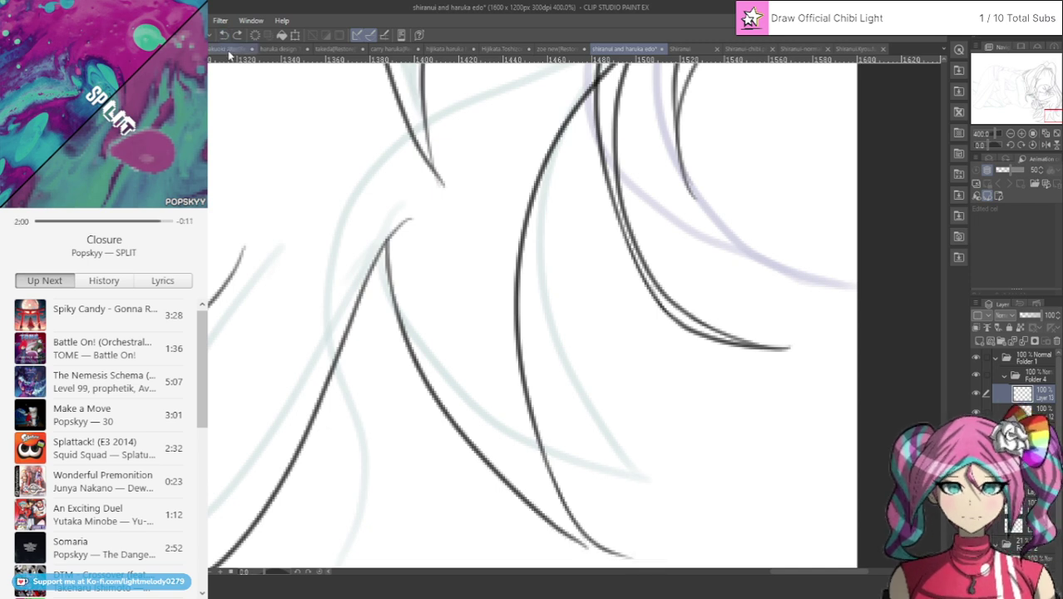
Ink the strand's lower contour out to the flicked tip to close the point, and check the whole drawing.
drag(565, 534, 657, 559)
scroll(409, 113, down, 5)
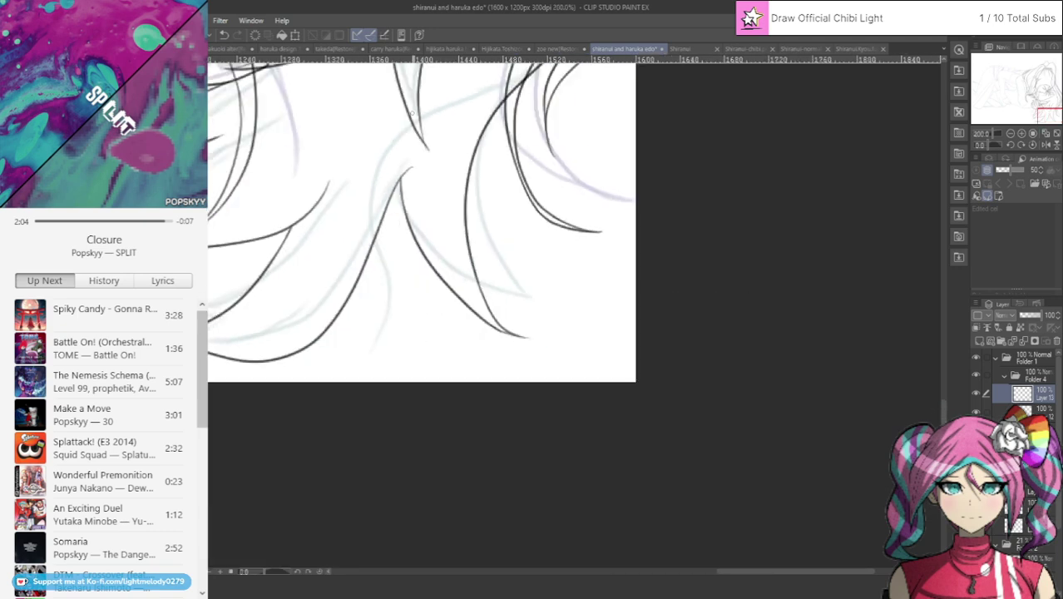
drag(1039, 112, 1009, 59)
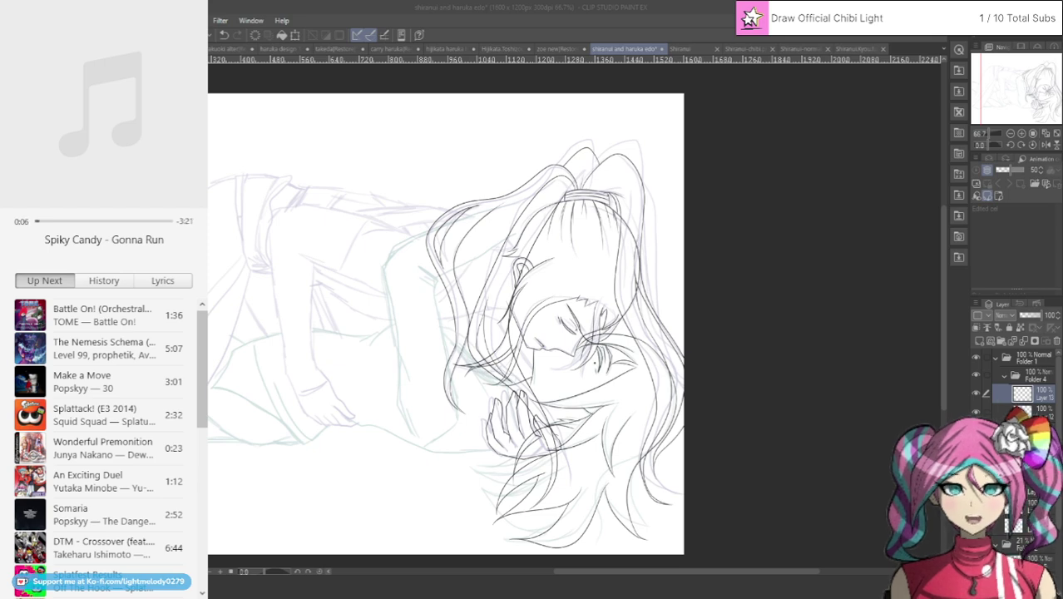
click(577, 180)
scroll(455, 311, down, 3)
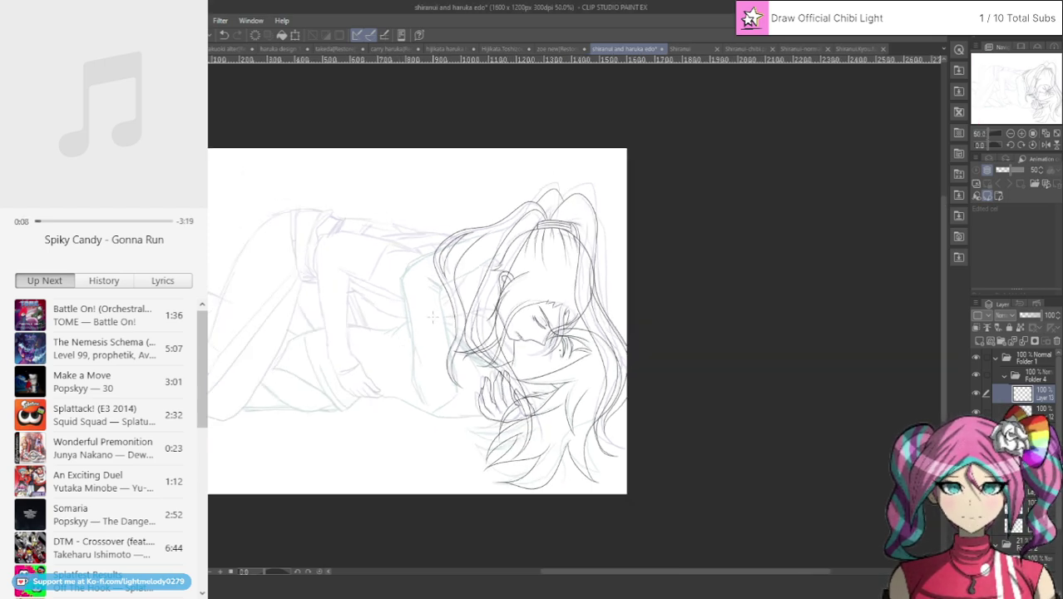
scroll(387, 341, up, 3)
scroll(386, 340, up, 1)
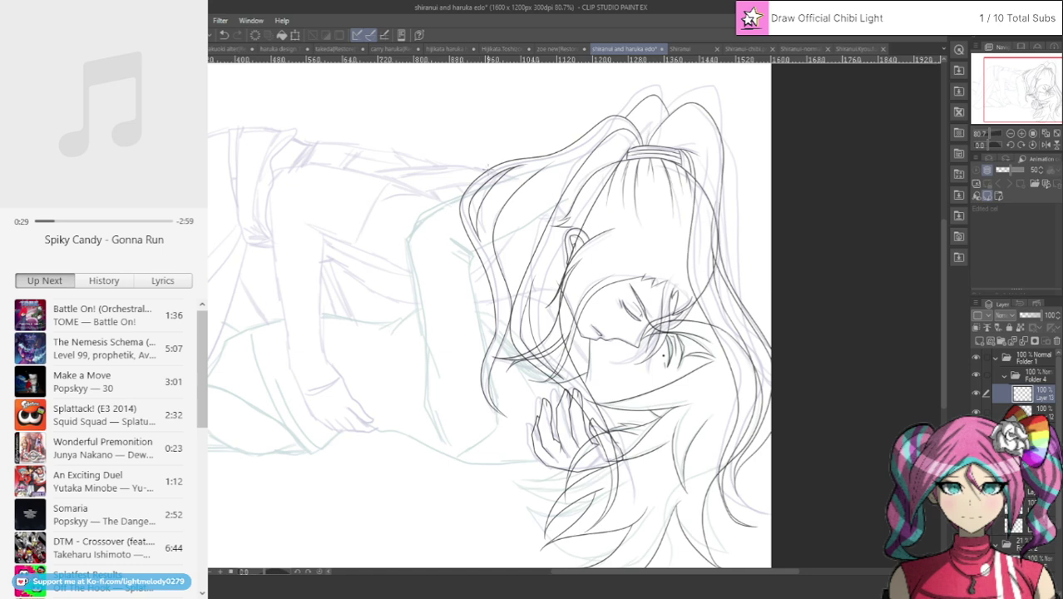
Add a new raster layer and ink the second character's collar lines beneath the first character's hair and beside the hand.
scroll(453, 164, down, 5)
scroll(427, 166, up, 7)
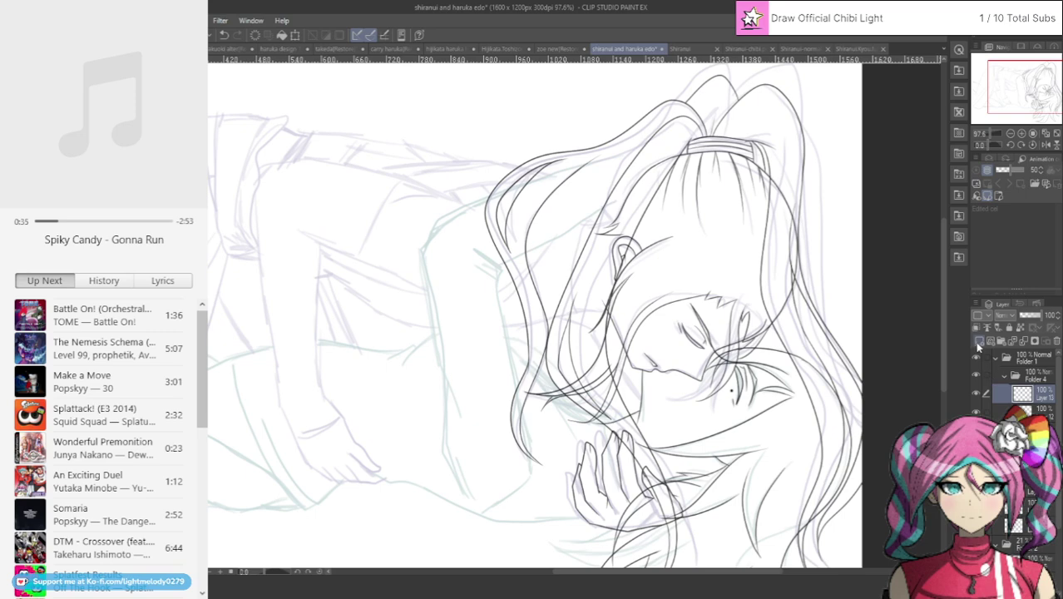
scroll(567, 424, up, 2)
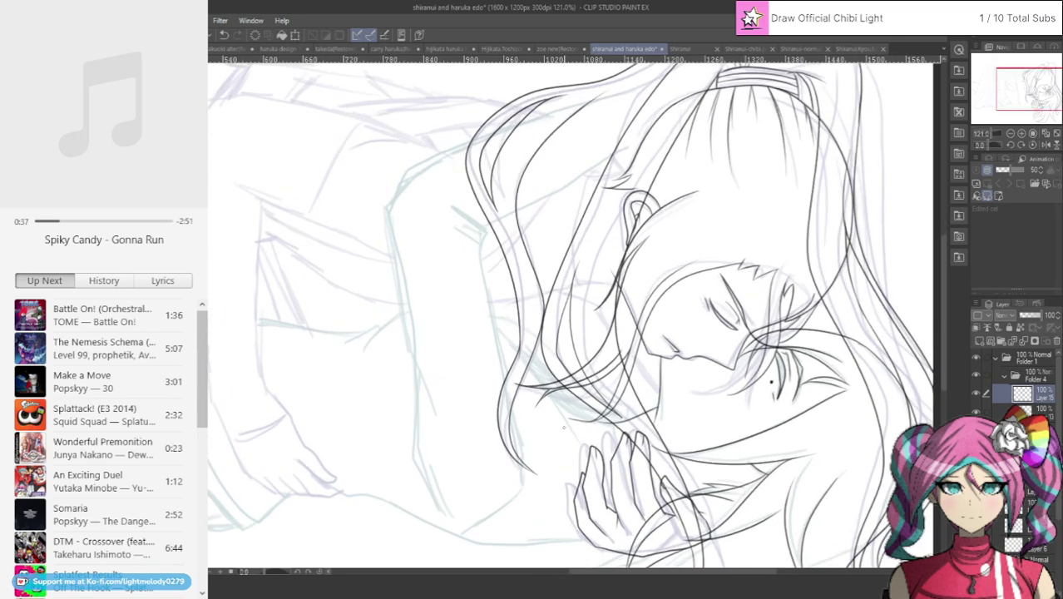
click(1011, 145)
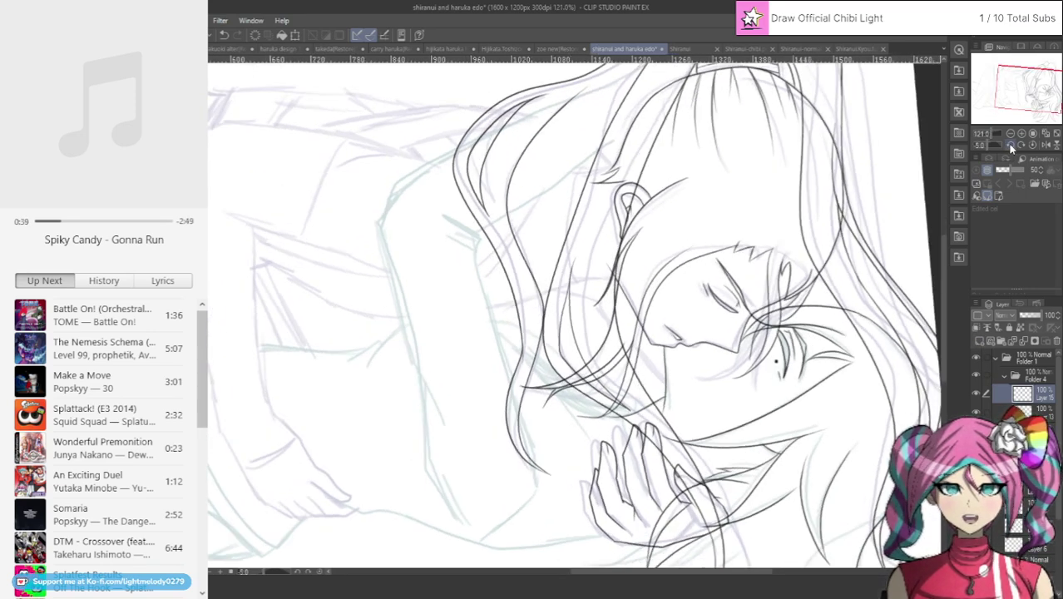
click(1011, 144)
click(1011, 144)
click(1011, 144)
click(1011, 145)
click(1011, 144)
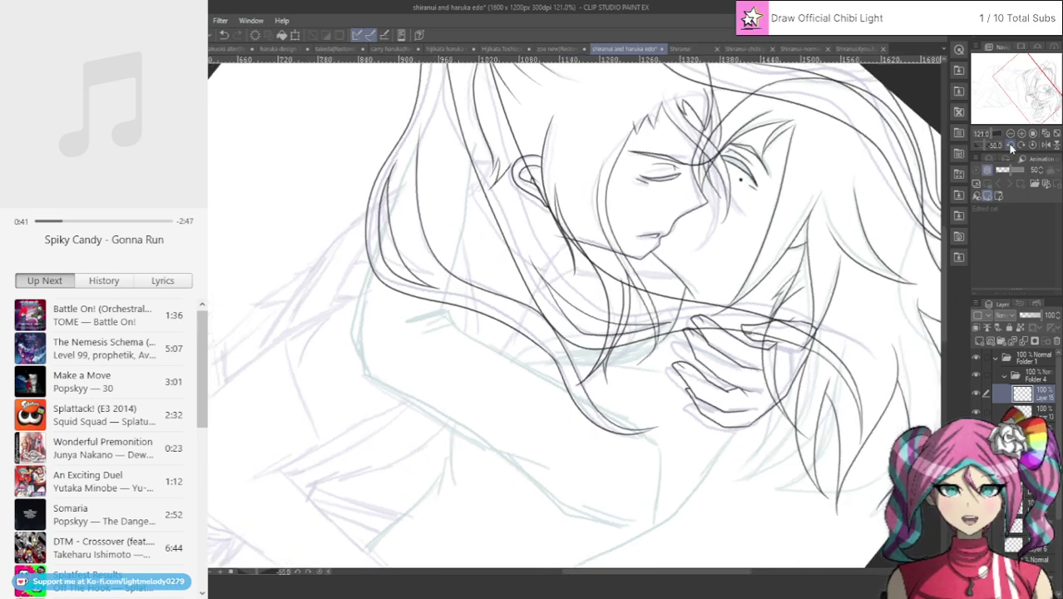
click(1011, 145)
click(1011, 145)
click(1011, 145)
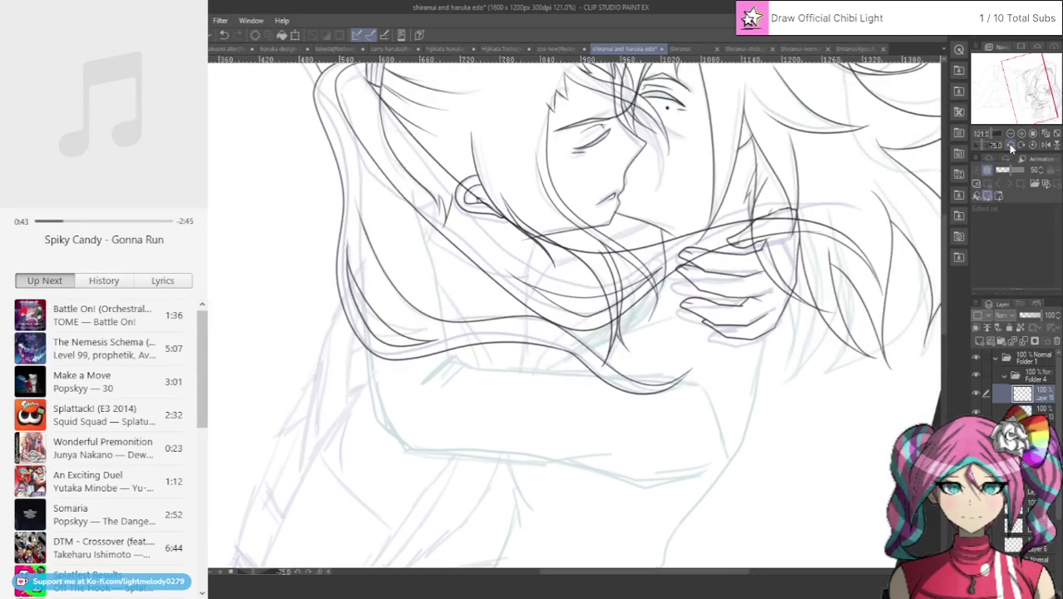
click(1011, 145)
click(1012, 145)
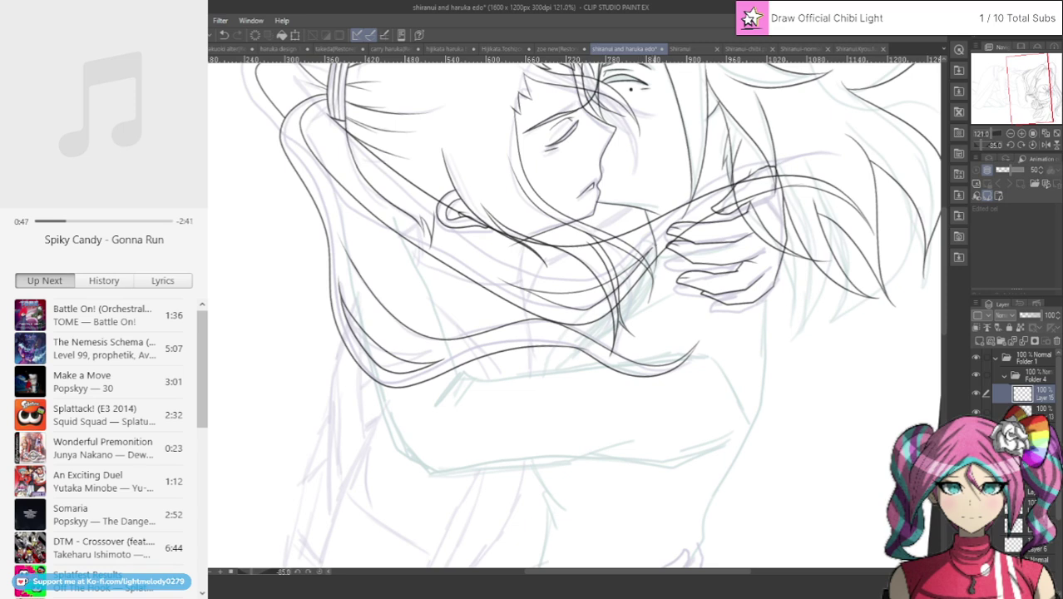
drag(616, 286, 570, 321)
mouse_move(545, 357)
mouse_down()
mouse_move(539, 374)
mouse_move(600, 324)
mouse_up()
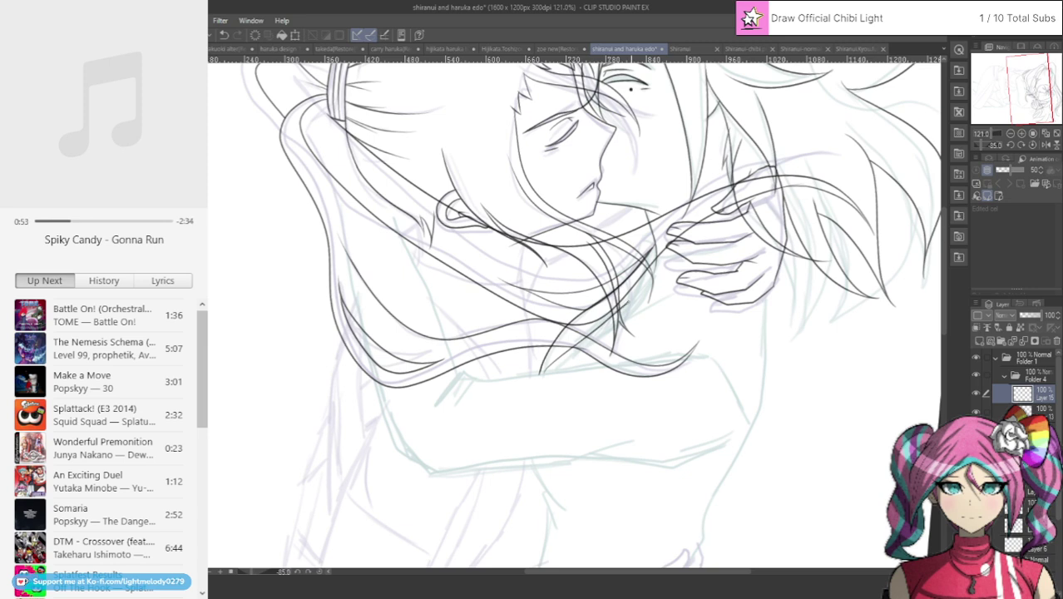
mouse_move(653, 266)
mouse_down()
mouse_move(658, 228)
mouse_move(754, 220)
mouse_up()
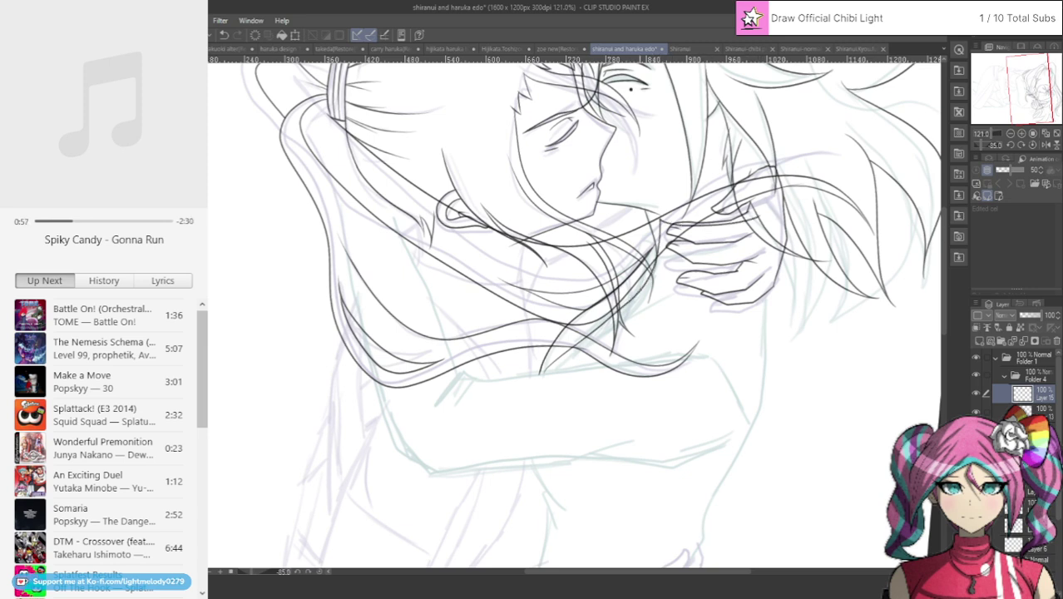
mouse_move(592, 330)
mouse_down()
mouse_move(635, 260)
mouse_move(627, 212)
mouse_up()
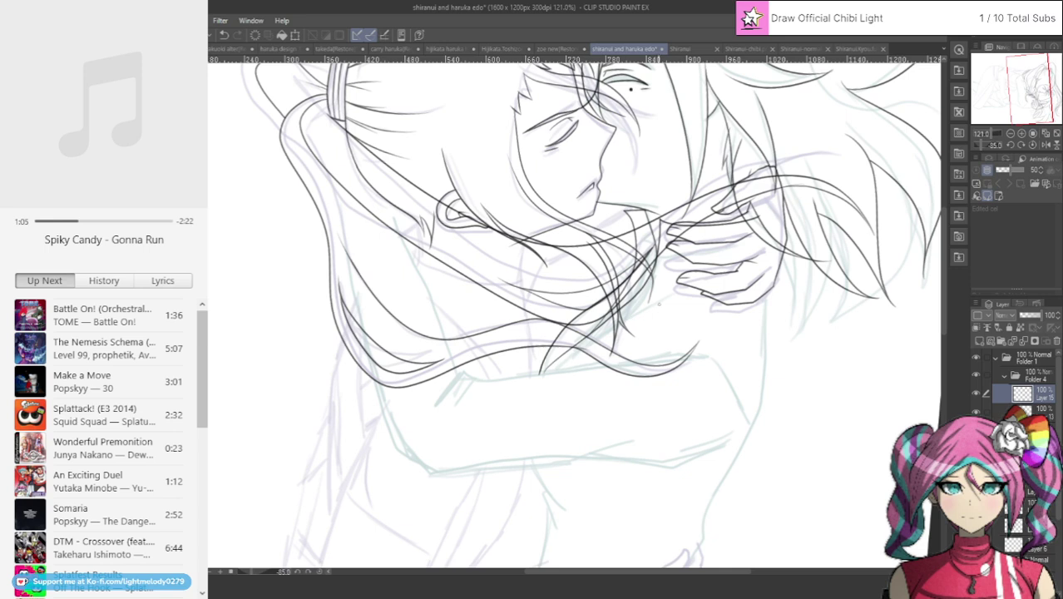
Ink the second character's back contour below the hand, a short shoulder crease, and the inner edge and folds of the sleeve.
mouse_move(684, 309)
mouse_down()
mouse_move(737, 331)
mouse_move(765, 310)
mouse_move(768, 400)
mouse_move(715, 489)
mouse_move(688, 565)
mouse_up()
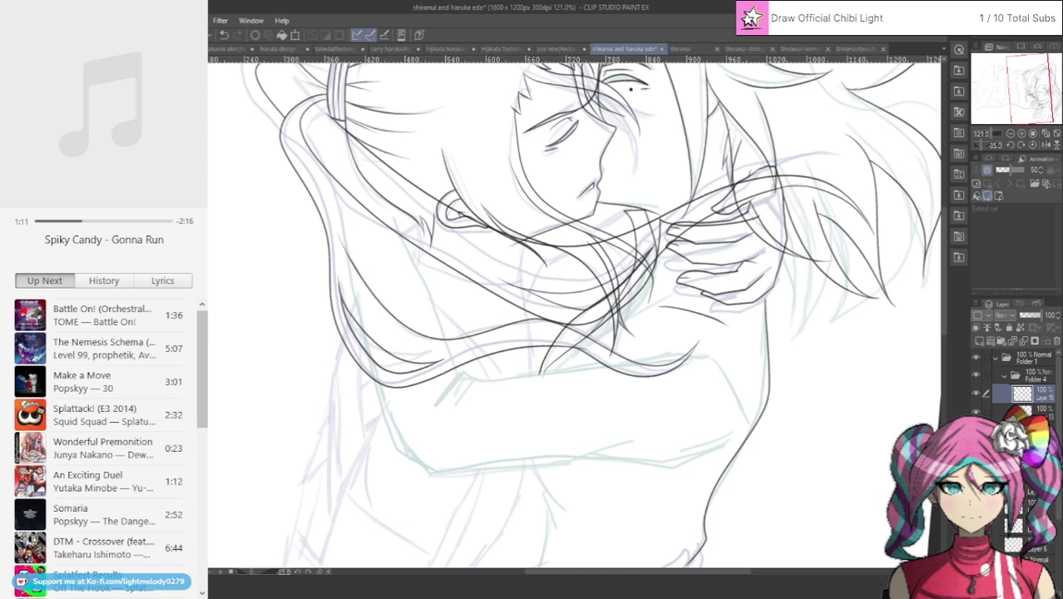
mouse_move(442, 389)
mouse_down()
mouse_move(642, 351)
mouse_move(690, 350)
mouse_move(705, 363)
mouse_up()
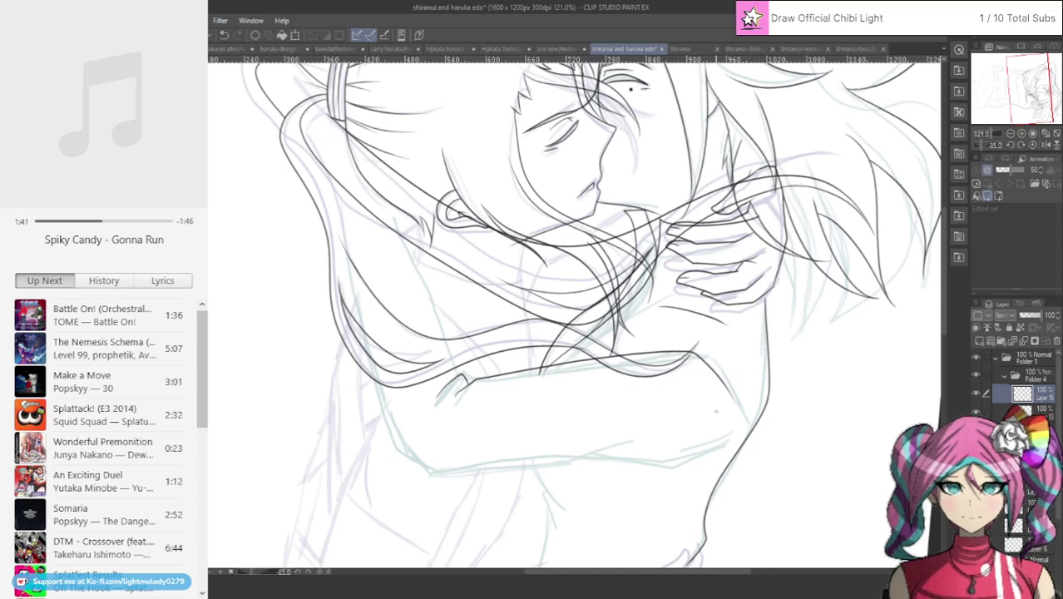
Try inking the sleeve's outer edge around the elbow and along the forearm, undoing both versions.
scroll(537, 488, up, 2)
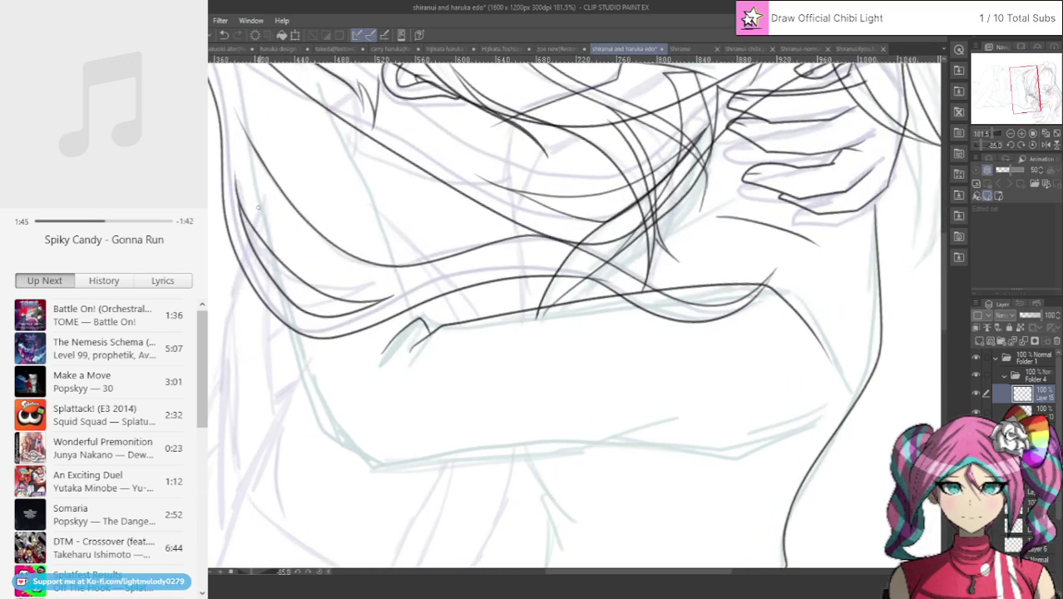
mouse_move(258, 206)
mouse_down()
mouse_move(324, 423)
mouse_move(384, 467)
mouse_up()
mouse_move(408, 464)
mouse_down()
mouse_move(730, 449)
mouse_move(838, 388)
mouse_up()
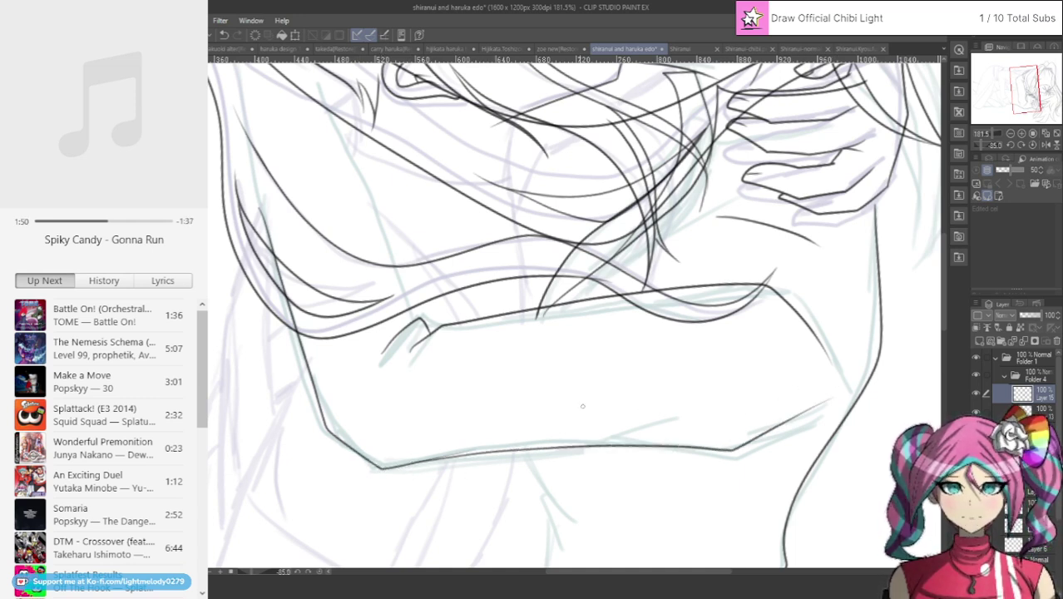
click(224, 34)
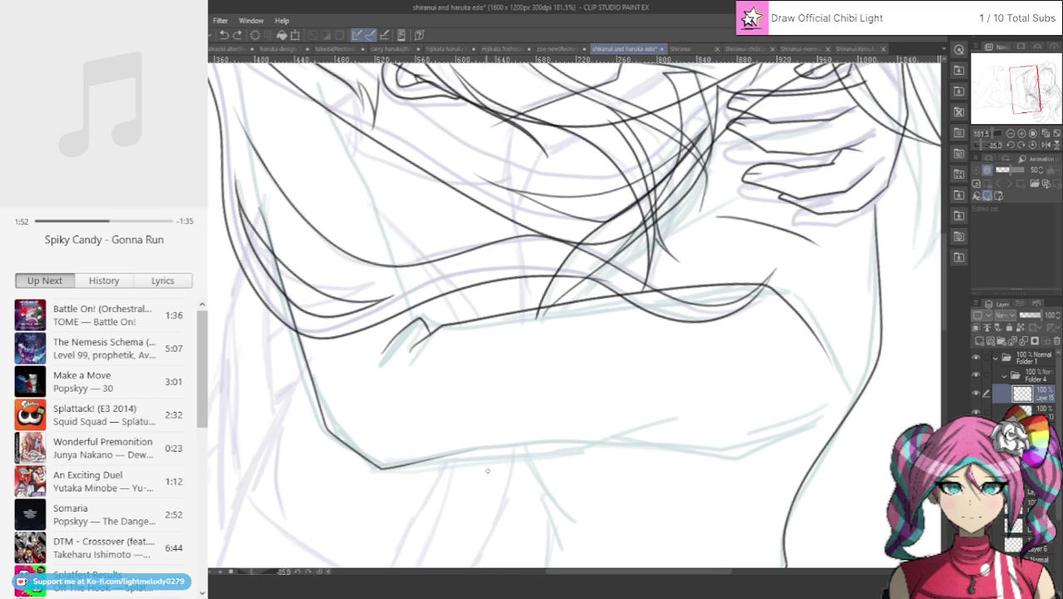
click(223, 34)
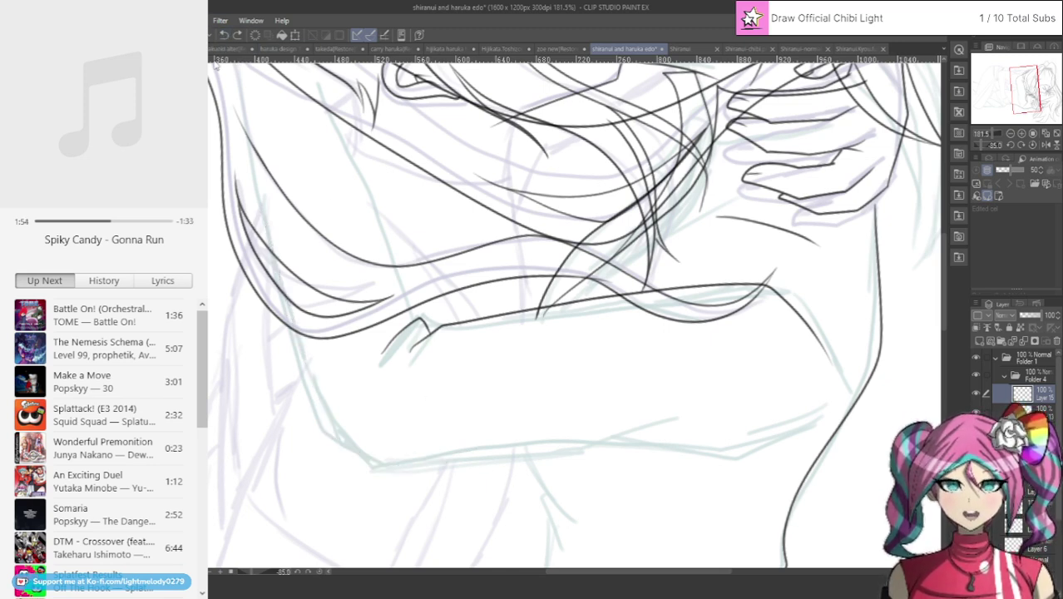
mouse_move(249, 153)
mouse_down()
mouse_move(324, 419)
mouse_move(361, 455)
mouse_move(434, 462)
mouse_move(554, 450)
mouse_move(690, 420)
mouse_up()
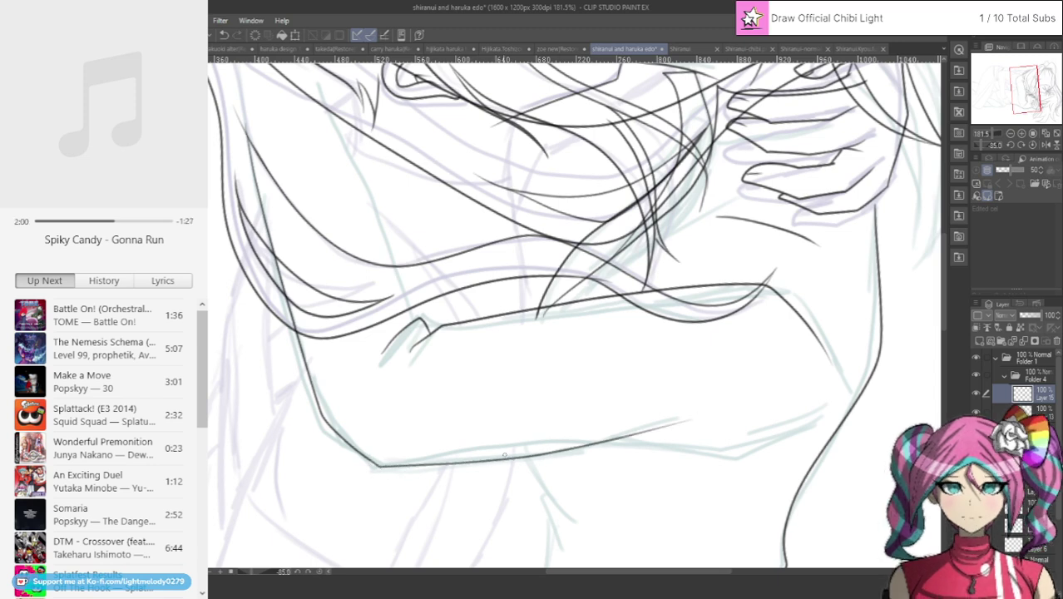
click(224, 34)
click(224, 34)
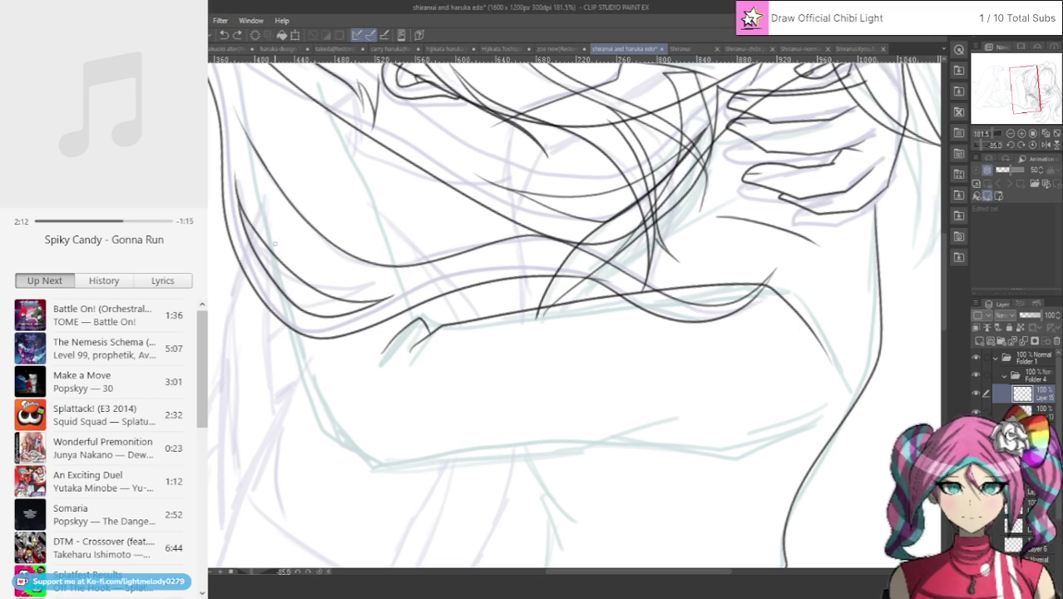
Try inking only the upper-arm part of the sleeve's outer edge down to the elbow, undoing each attempt.
mouse_move(274, 262)
mouse_down()
mouse_move(328, 420)
mouse_move(379, 466)
mouse_up()
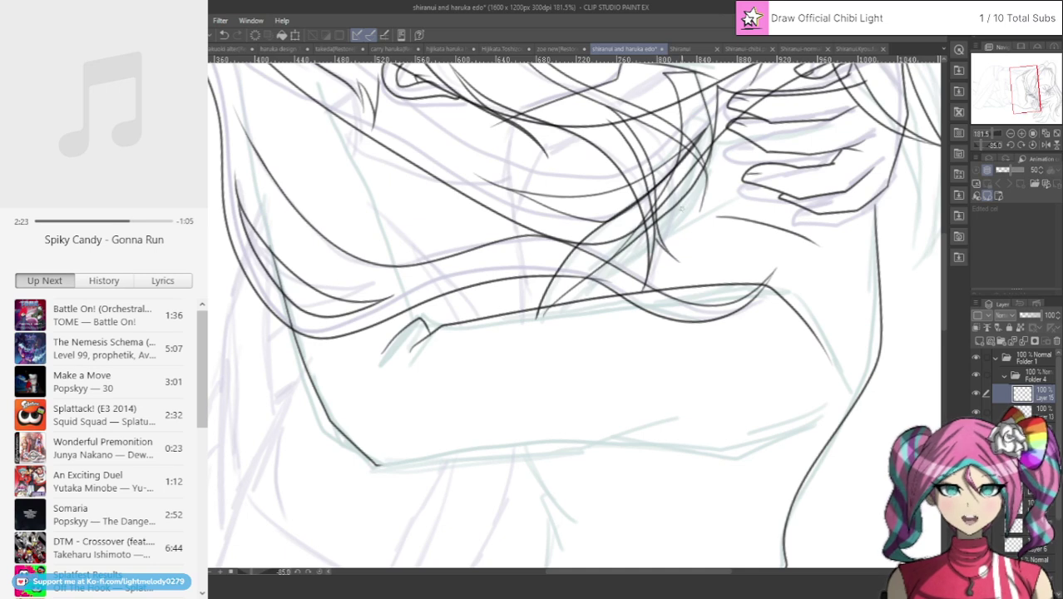
click(226, 35)
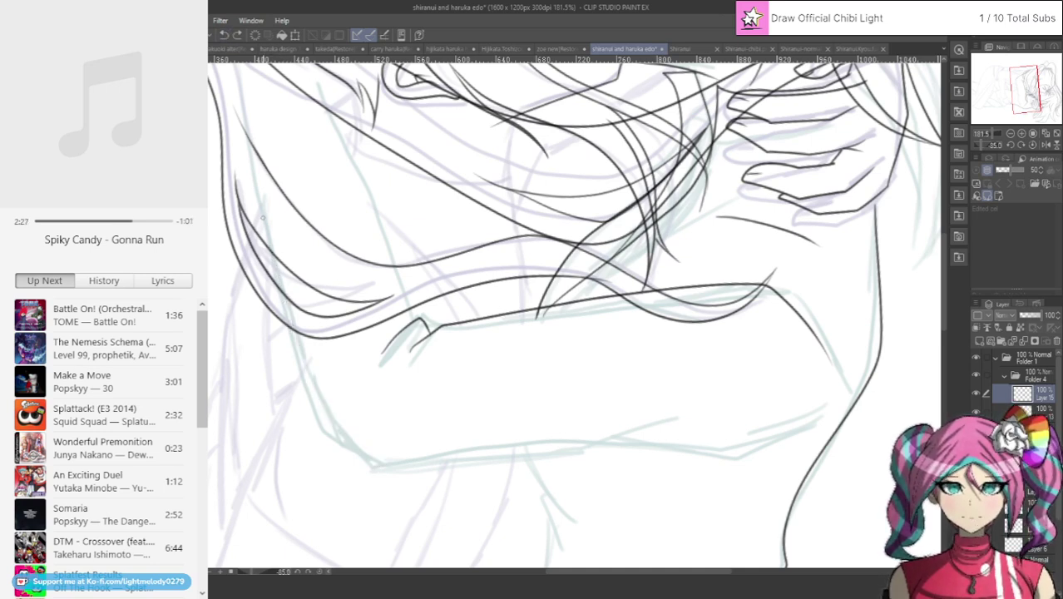
drag(273, 243, 325, 400)
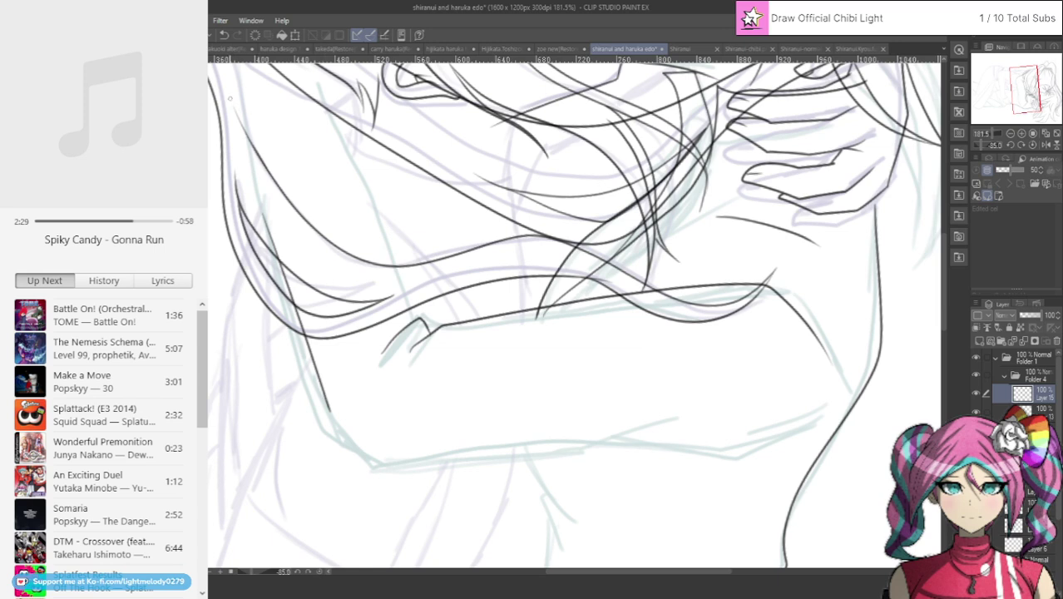
click(223, 35)
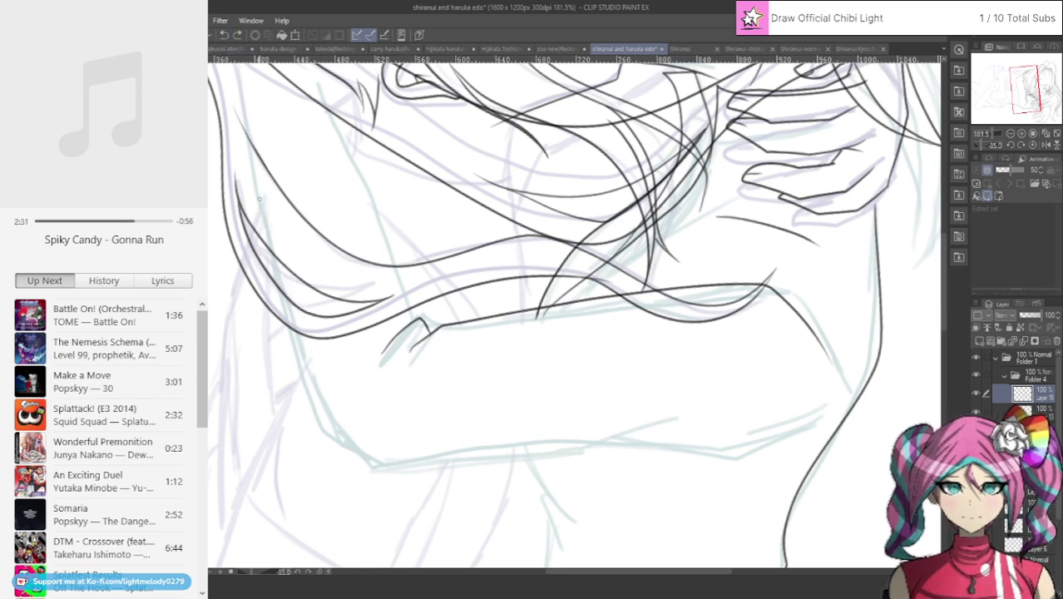
Ink the sleeve's outer edge from the upper arm around the elbow and along the forearm's underside, replacing the first attempt.
mouse_move(259, 198)
mouse_down()
mouse_move(305, 366)
mouse_move(330, 428)
mouse_move(361, 461)
mouse_move(420, 469)
mouse_move(592, 450)
mouse_move(730, 418)
mouse_up()
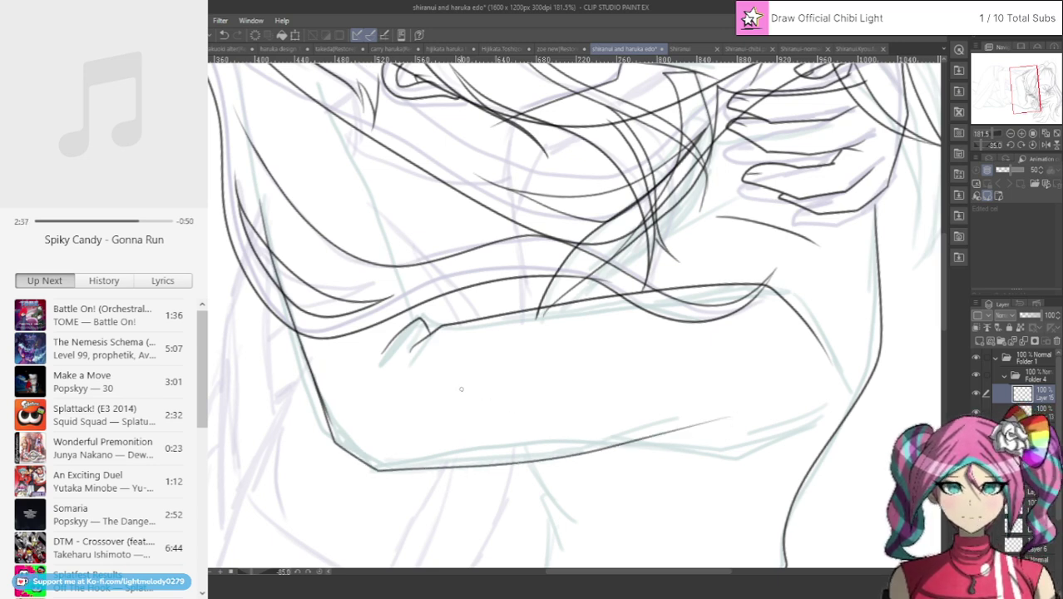
click(224, 34)
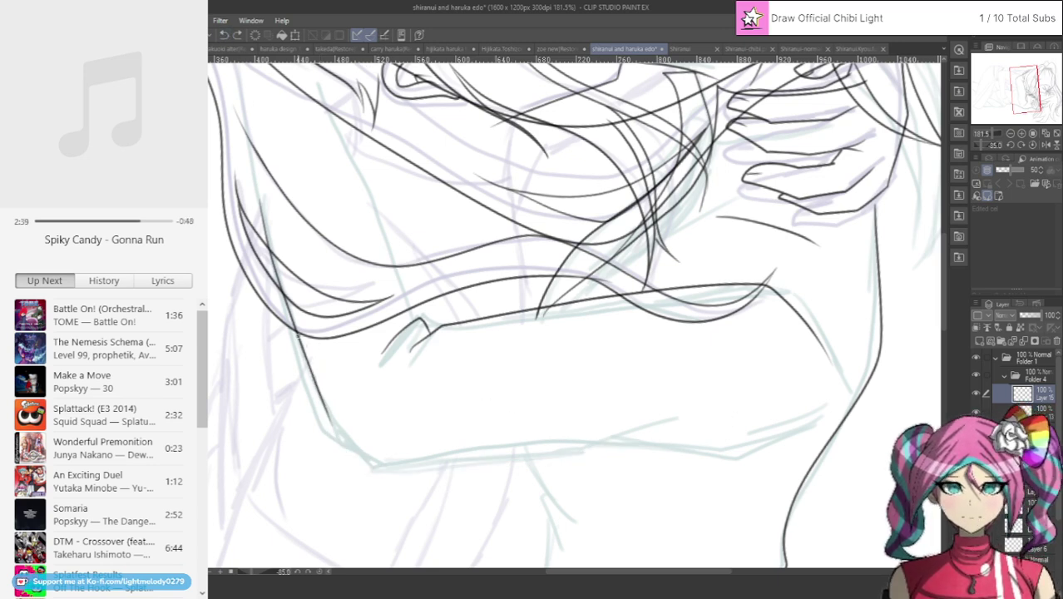
mouse_move(300, 347)
mouse_down()
mouse_move(324, 415)
mouse_move(387, 469)
mouse_move(593, 438)
mouse_move(715, 401)
mouse_up()
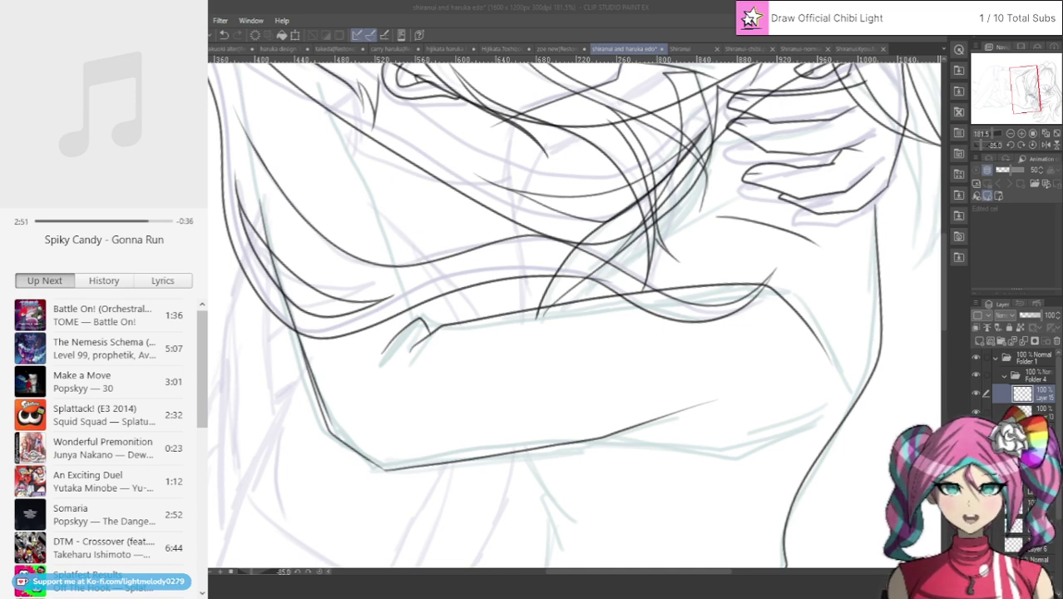
click(598, 44)
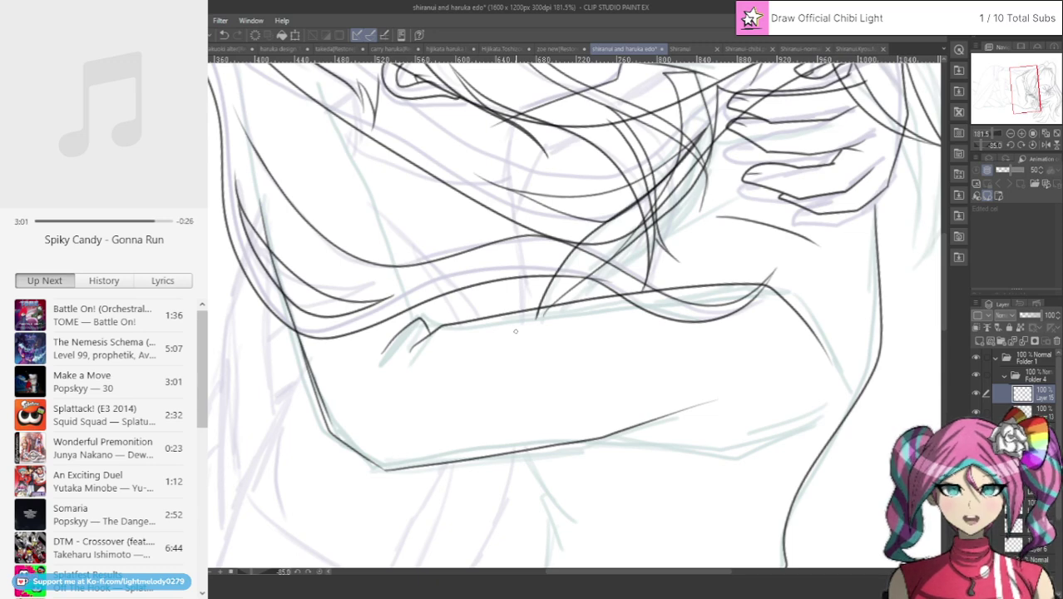
Erase the small fold at the end of the sleeve's inner edge and re-ink it with a sharper peak and longer creases.
scroll(404, 329, up, 4)
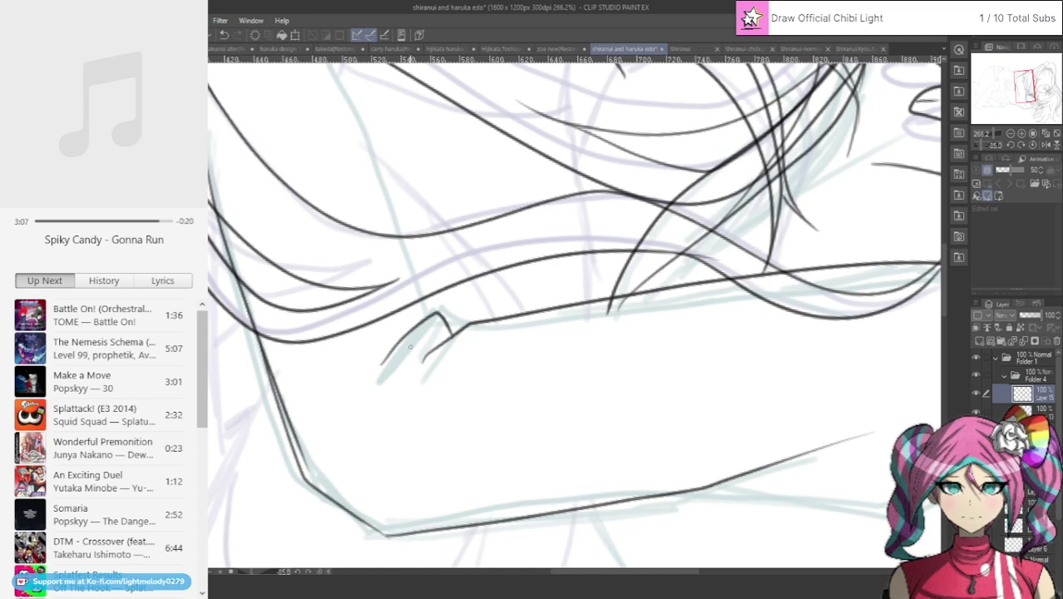
drag(374, 375, 402, 339)
mouse_move(475, 298)
mouse_down()
mouse_move(396, 340)
mouse_move(445, 308)
mouse_move(439, 322)
mouse_move(450, 327)
mouse_up()
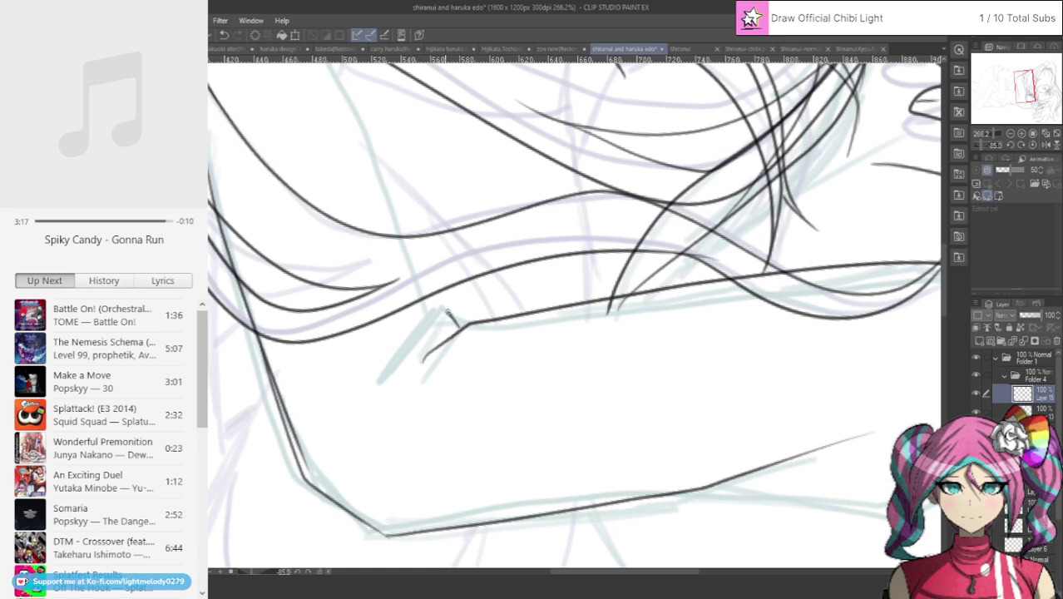
drag(436, 309, 347, 397)
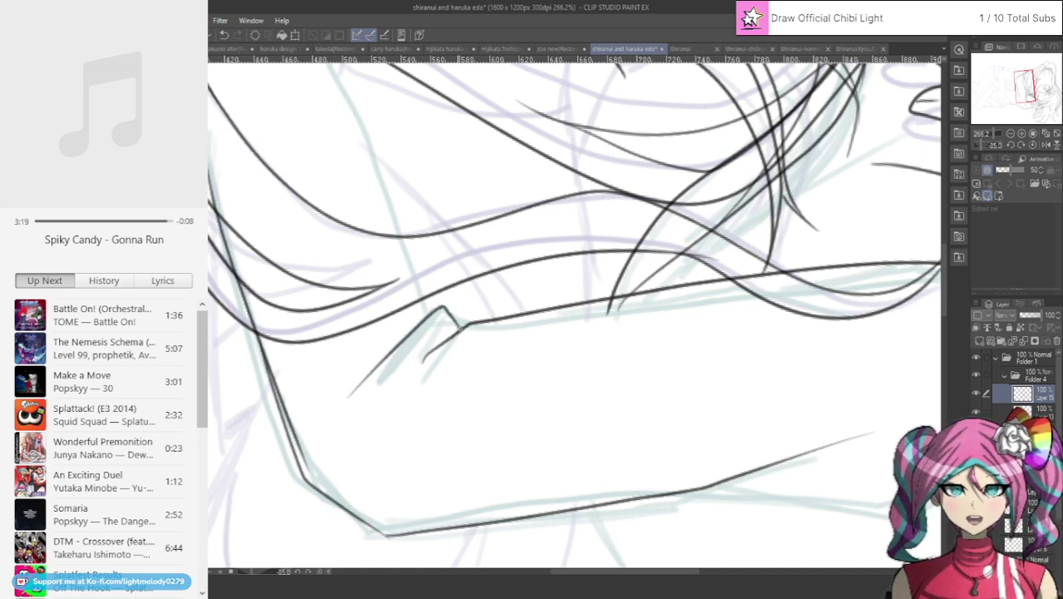
drag(457, 329, 400, 384)
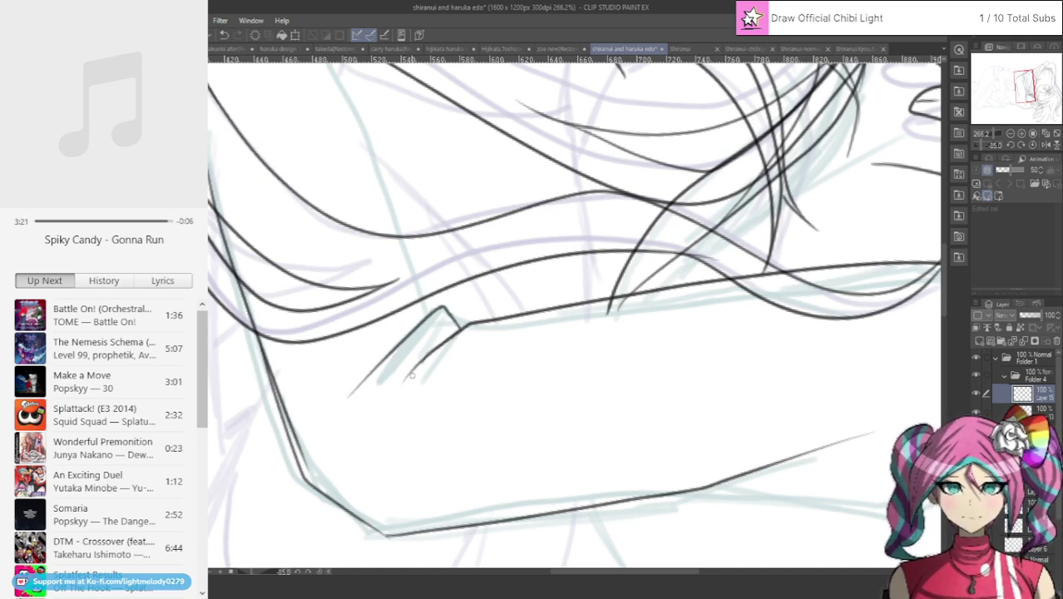
scroll(469, 248, down, 6)
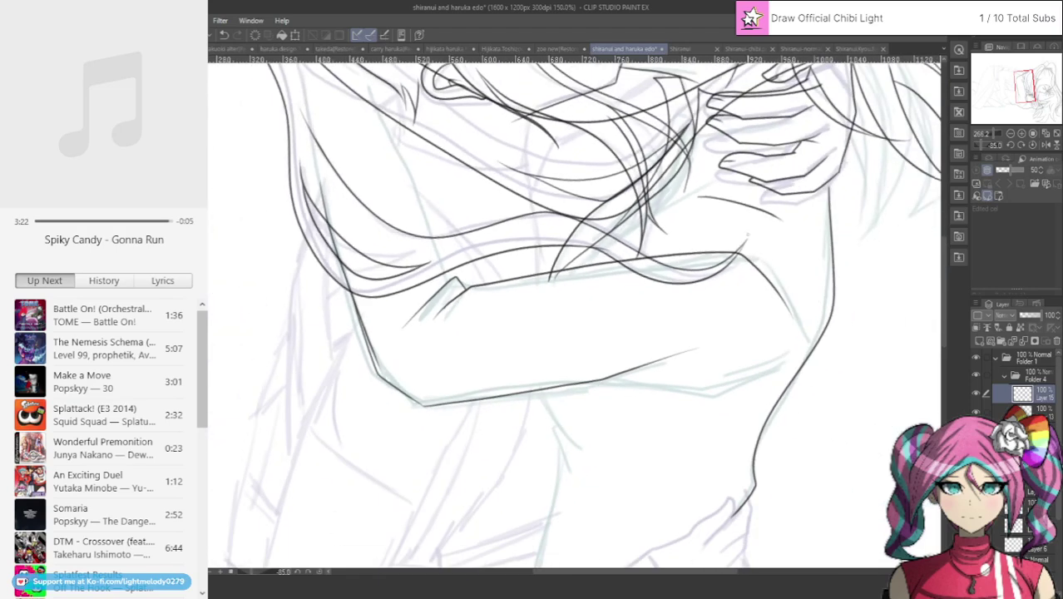
Replace the shoulder end of the sleeve's inner edge with an angular fold, and add a short crease at the outer edge's tapered end.
scroll(782, 312, up, 3)
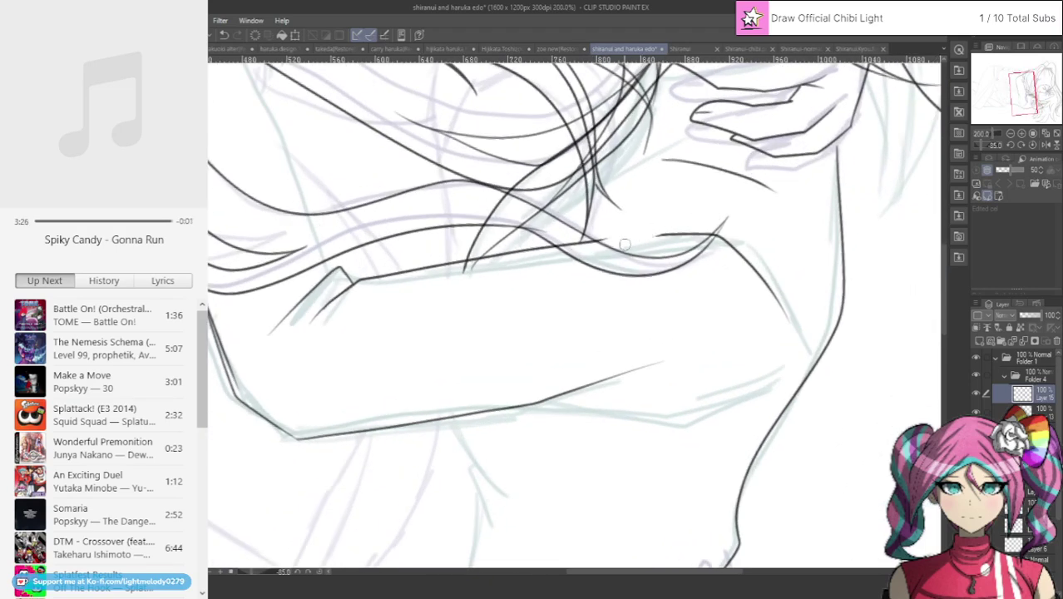
mouse_move(645, 242)
mouse_down()
mouse_move(719, 227)
mouse_move(693, 231)
mouse_move(750, 268)
mouse_move(711, 224)
mouse_move(790, 317)
mouse_move(749, 241)
mouse_up()
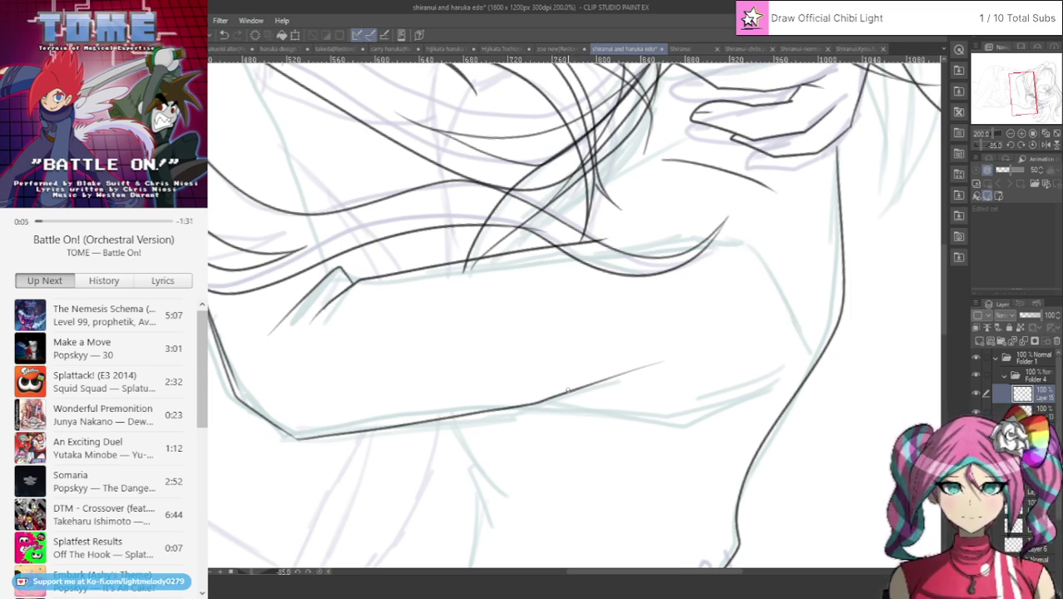
drag(564, 392, 642, 387)
drag(658, 224, 735, 242)
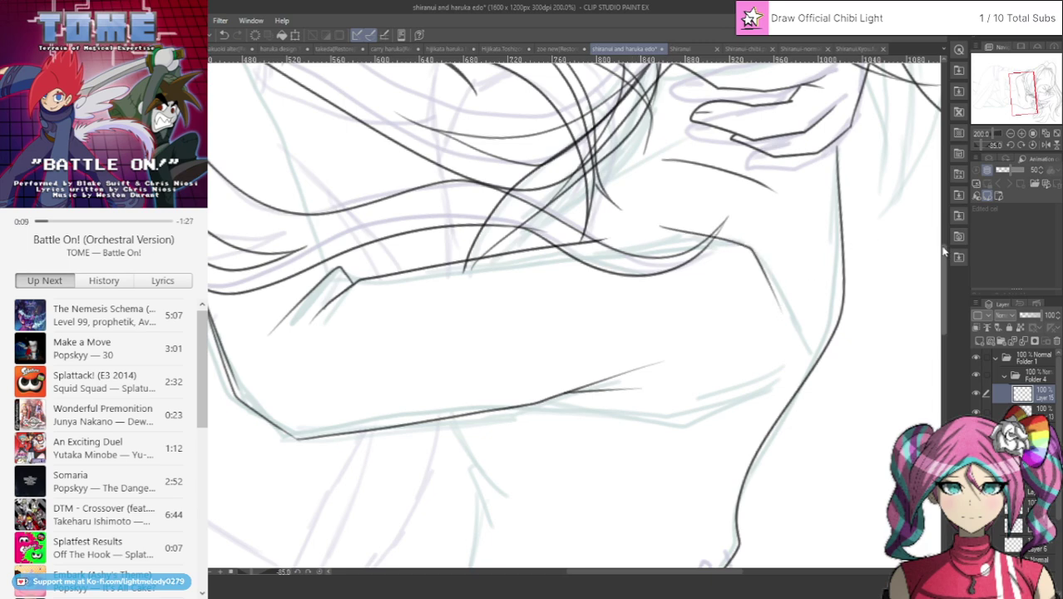
Ink the torso's front contour from beneath the sleeve down to the other character's arm, including a short diagonal fold.
scroll(945, 266, down, 3)
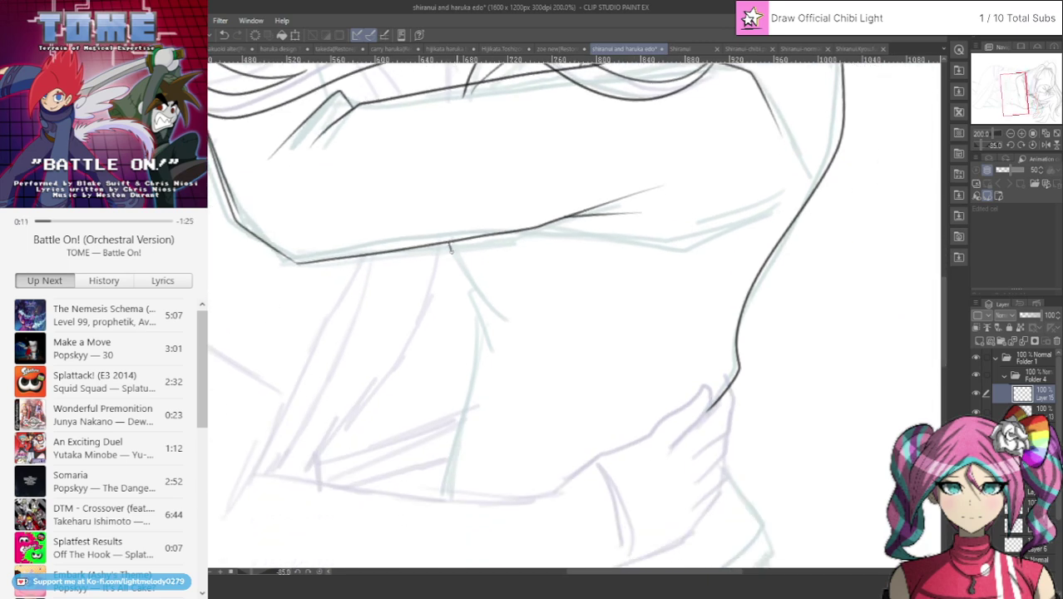
drag(449, 245, 486, 306)
click(223, 34)
drag(451, 241, 509, 321)
mouse_move(470, 289)
mouse_down()
mouse_move(488, 346)
mouse_move(440, 491)
mouse_up()
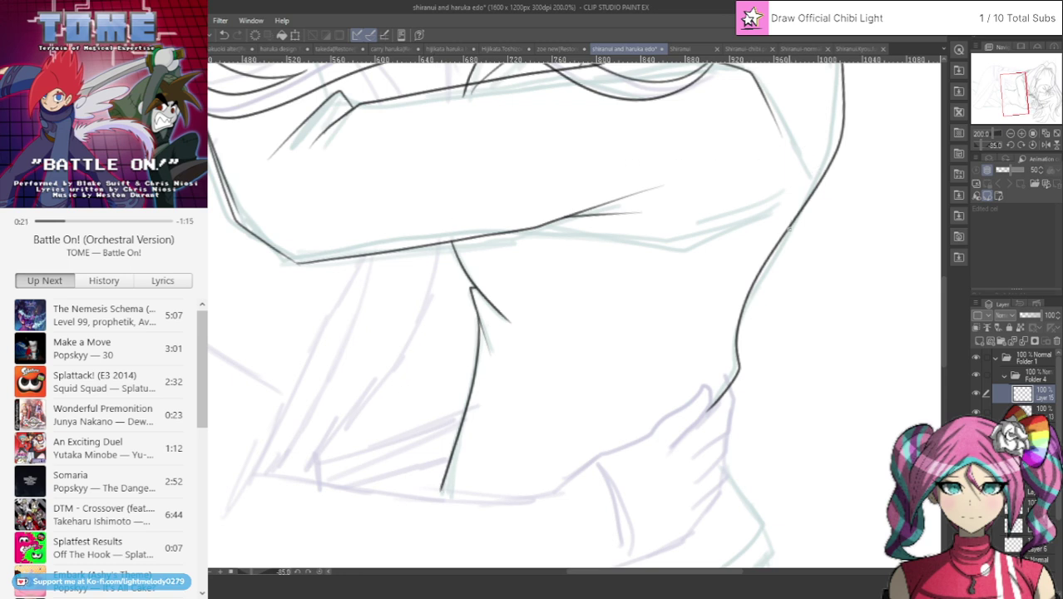
Ink a short crease branching upward from the back contour near the shoulder, redoing the first stroke.
drag(801, 206, 818, 169)
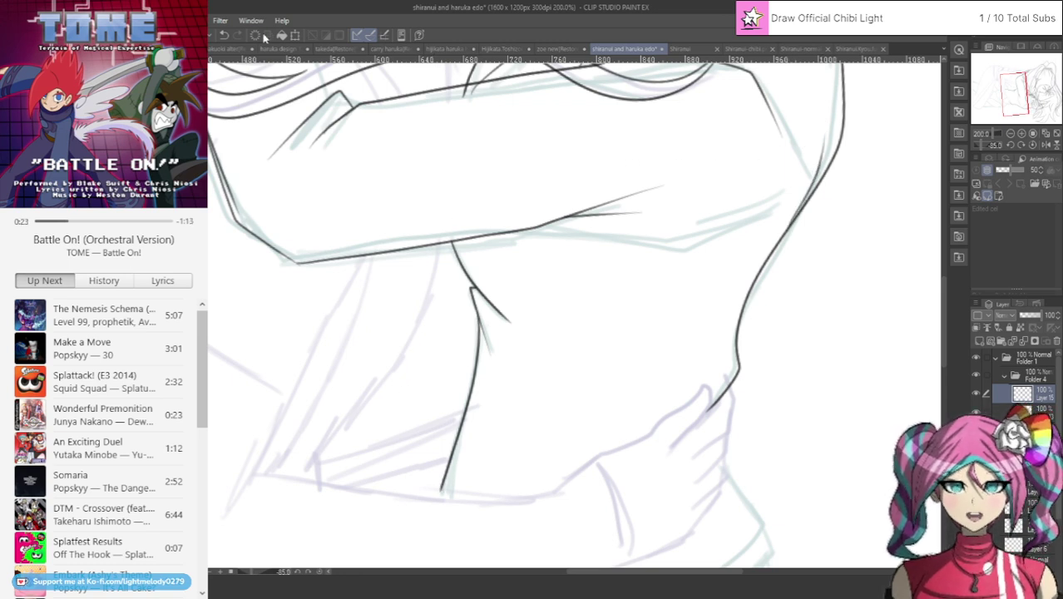
click(224, 35)
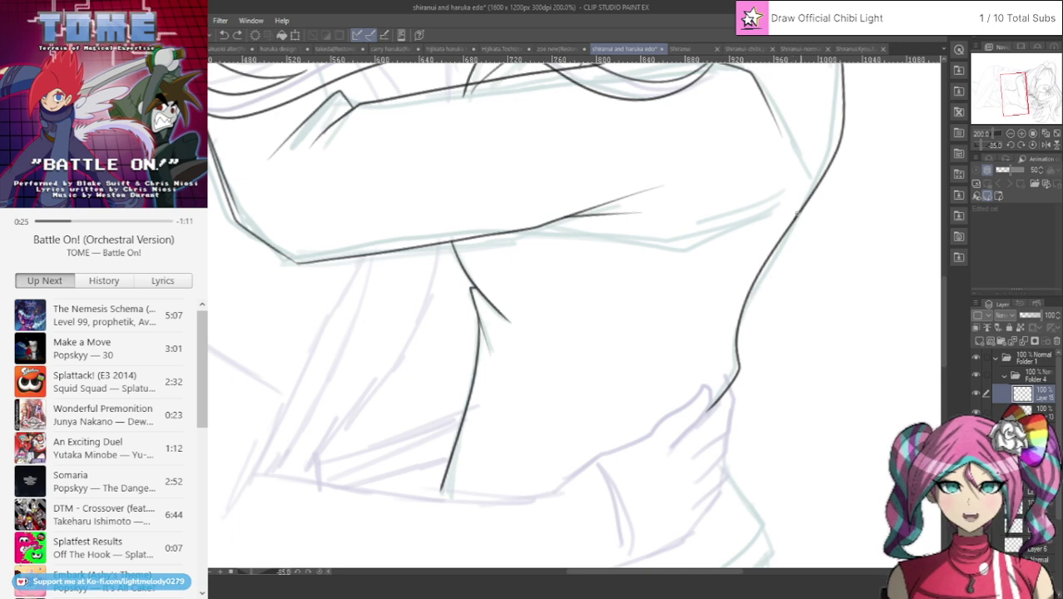
drag(796, 218, 819, 138)
Try inking a short clothing line running up from the sleeve's small fold beneath the first character's hair.
drag(1002, 90, 1013, 92)
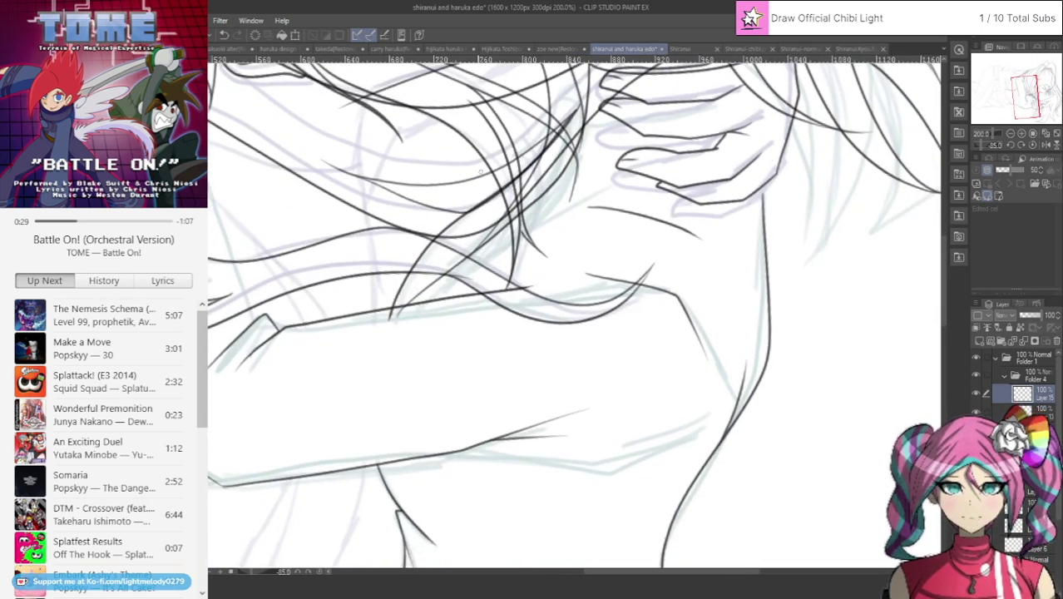
click(224, 34)
scroll(665, 240, down, 6)
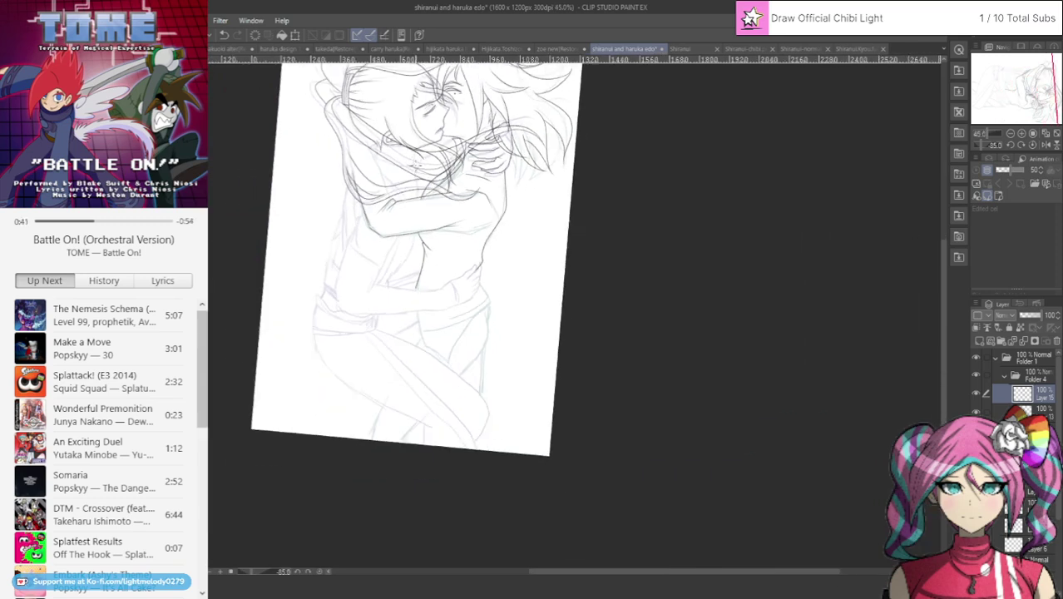
scroll(370, 329, up, 1)
scroll(371, 328, up, 1)
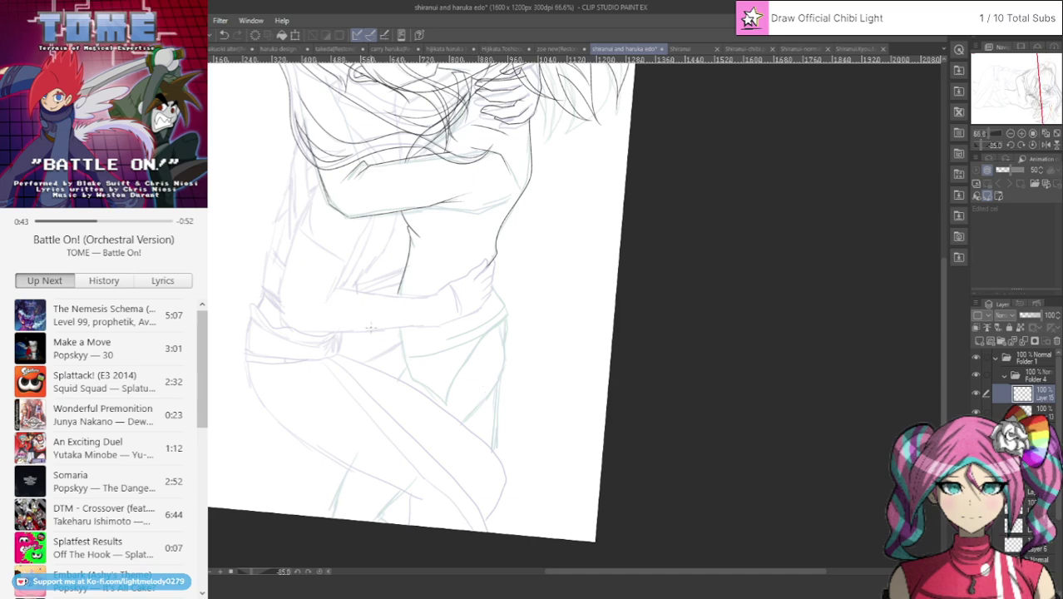
scroll(370, 329, down, 2)
scroll(662, 292, up, 2)
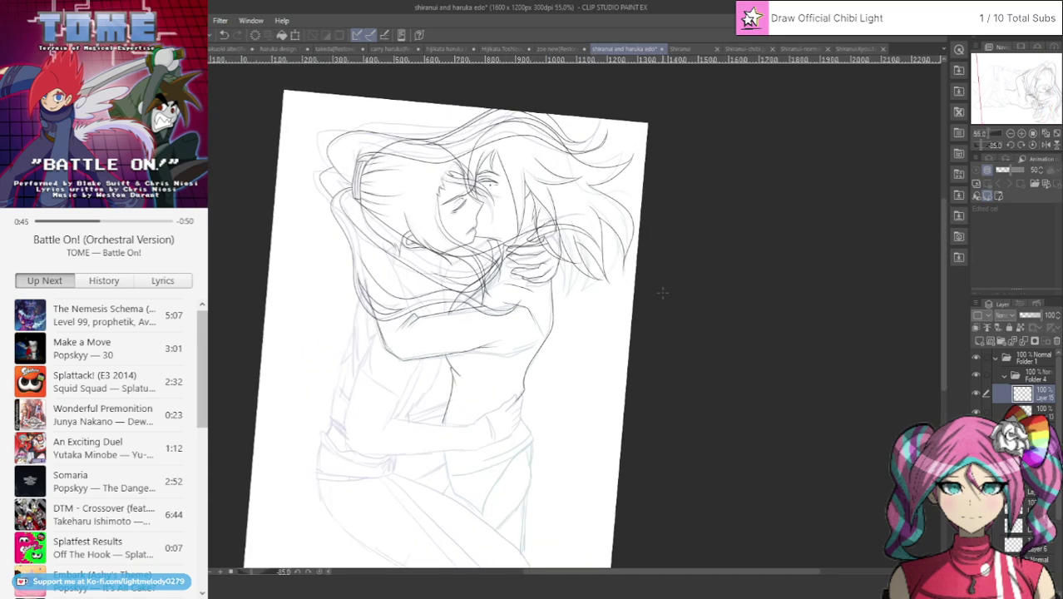
scroll(437, 240, up, 4)
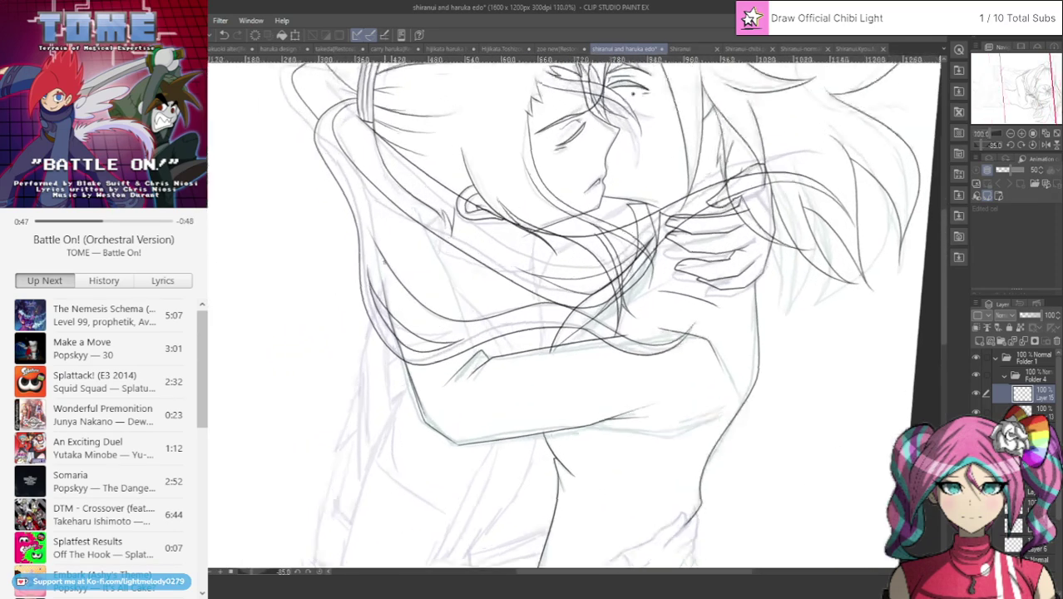
scroll(438, 240, down, 2)
scroll(445, 239, up, 3)
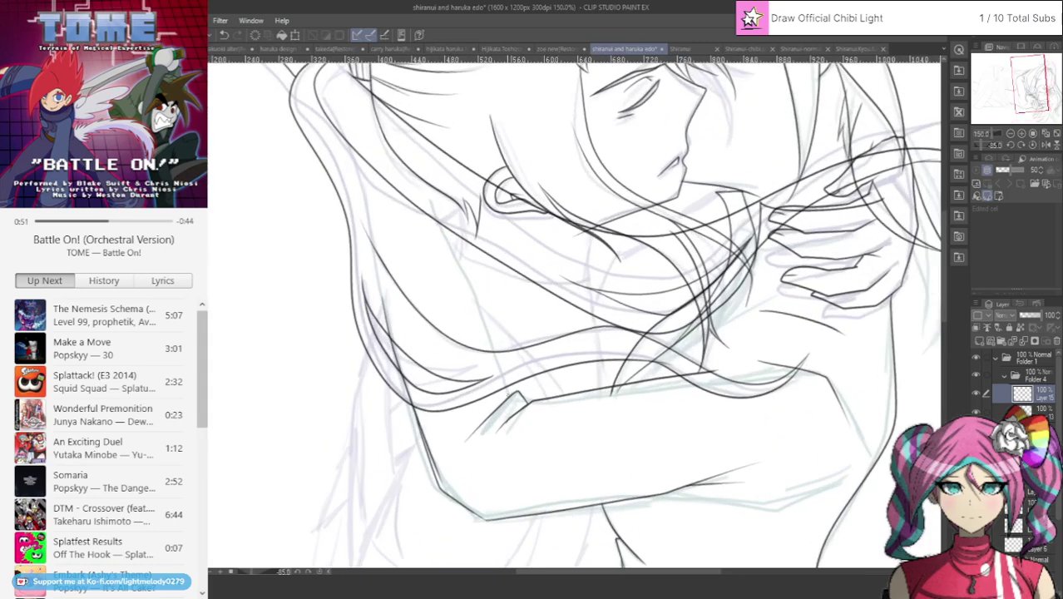
drag(509, 388, 481, 286)
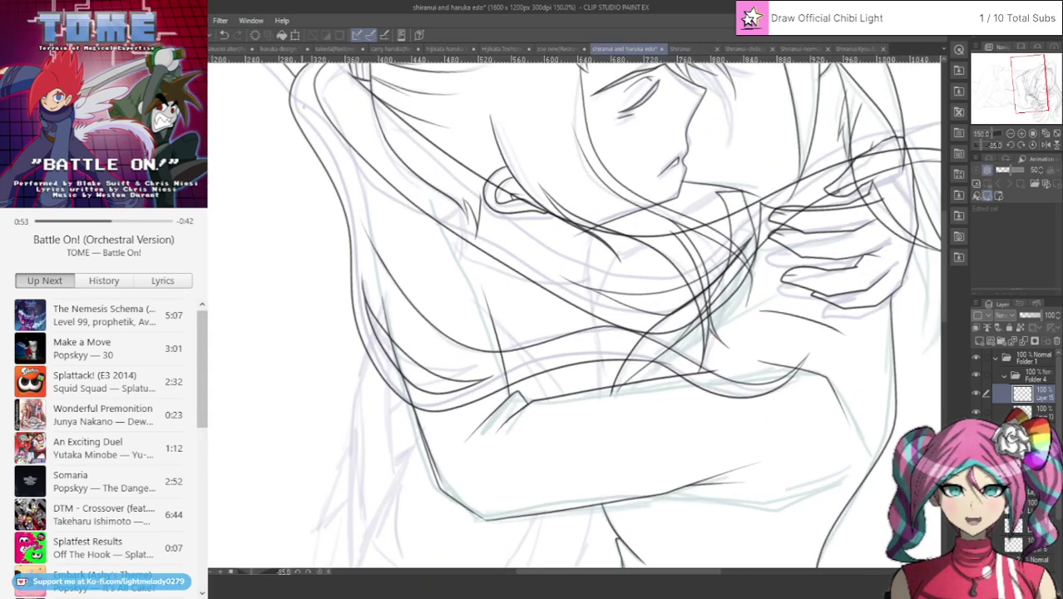
click(224, 35)
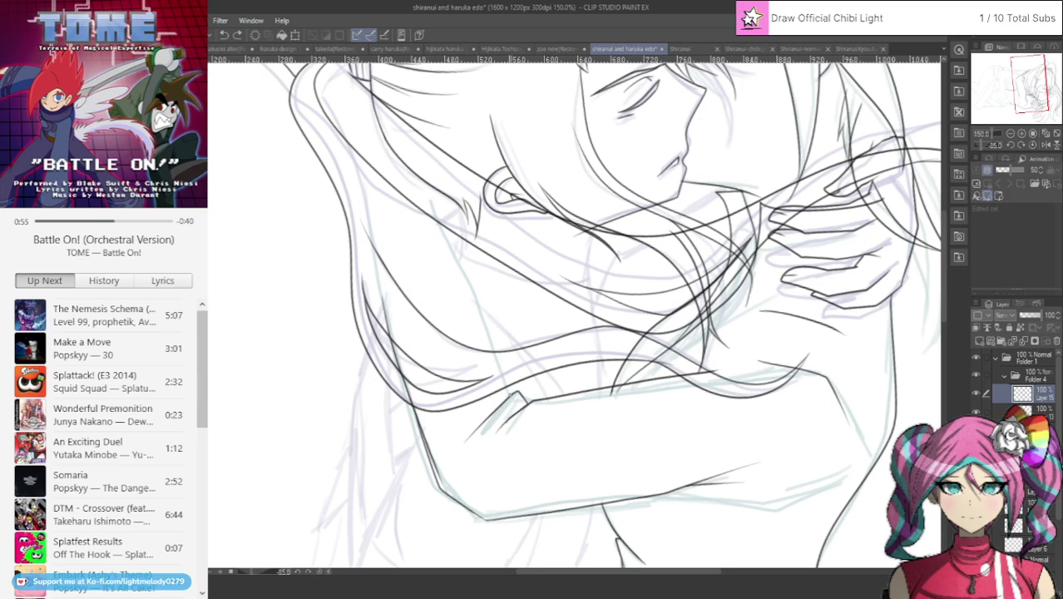
Ink the straight line from the upper arm's cuff corner up into the long hair, and save the drawing.
drag(506, 380, 463, 263)
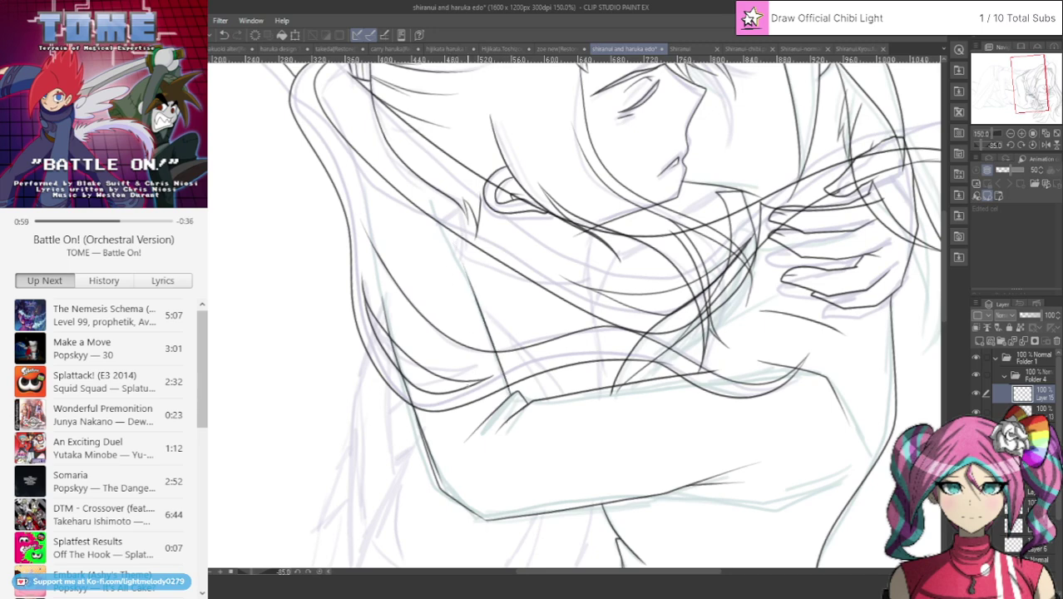
scroll(470, 384, up, 2)
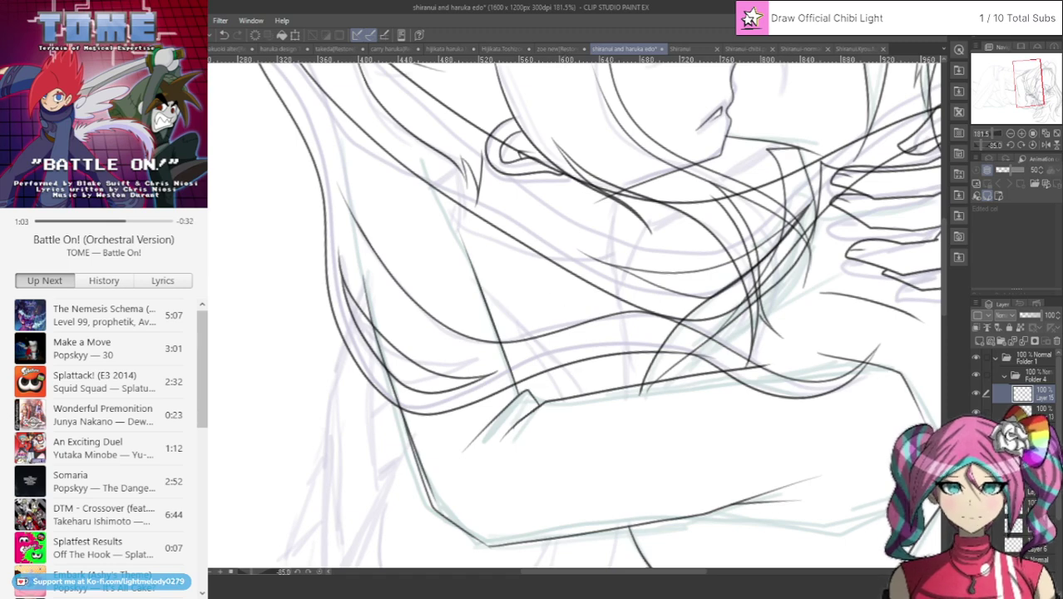
key(ctrl+s)
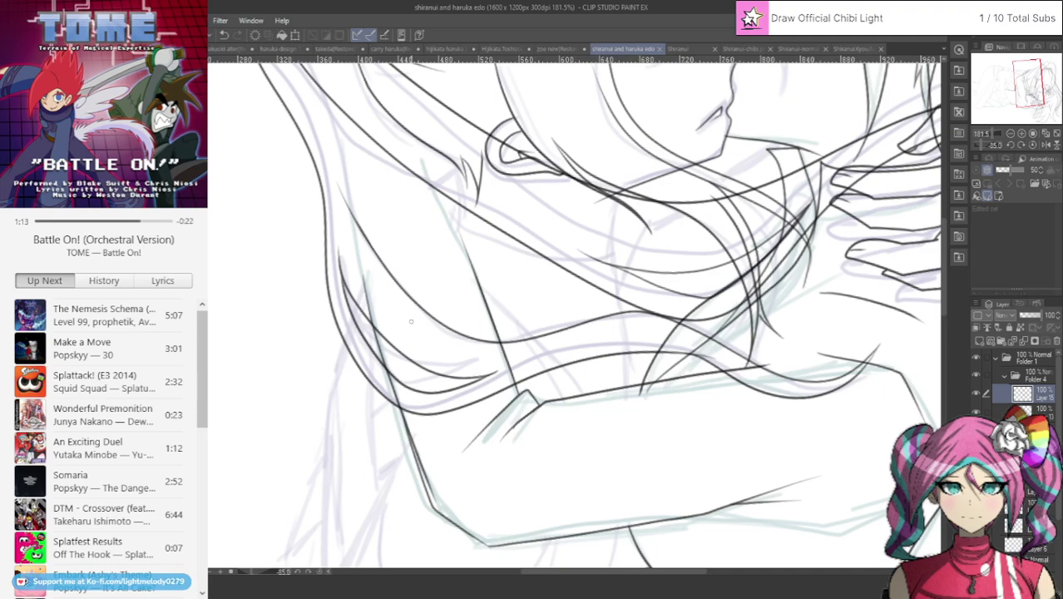
Erase the short crease below the raised hand and the angular elbow line, and redraw the elbow as a smooth curve.
scroll(788, 462, down, 4)
scroll(865, 467, up, 4)
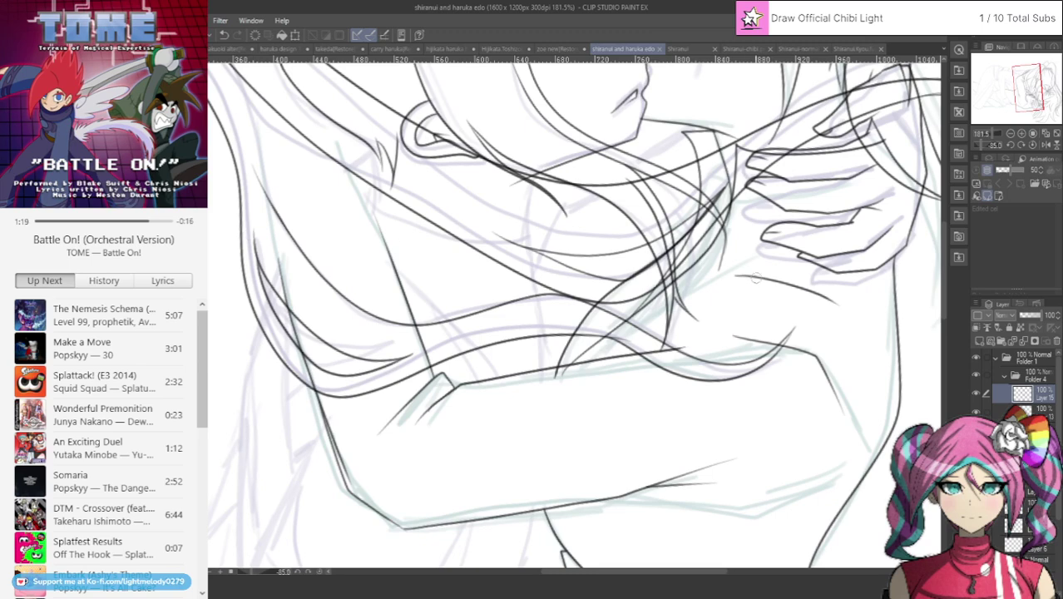
drag(837, 301, 815, 293)
mouse_move(732, 332)
mouse_down()
mouse_move(815, 353)
mouse_move(844, 420)
mouse_up()
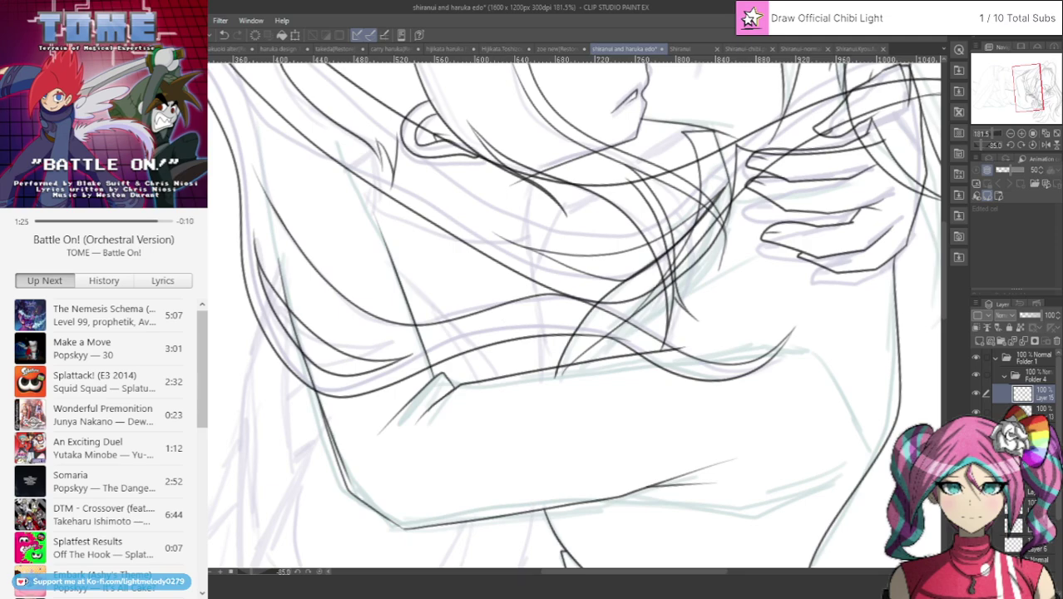
mouse_move(737, 340)
mouse_down()
mouse_move(791, 373)
mouse_move(818, 407)
mouse_move(823, 457)
mouse_up()
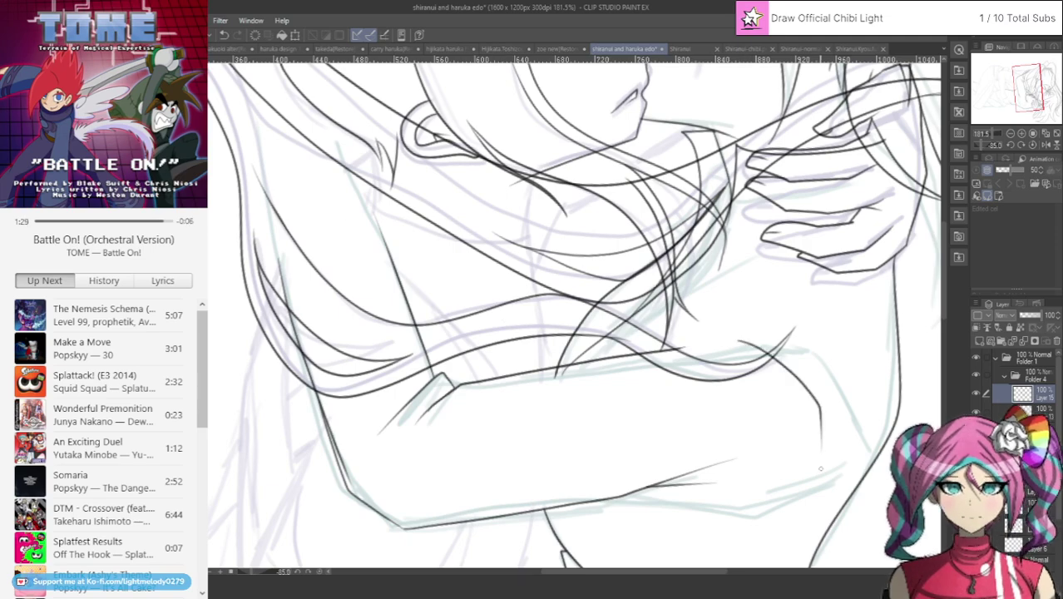
Erase the hair strand ends that overshoot the upper edge of the embracing arm's sleeve.
scroll(823, 456, down, 4)
scroll(803, 453, up, 6)
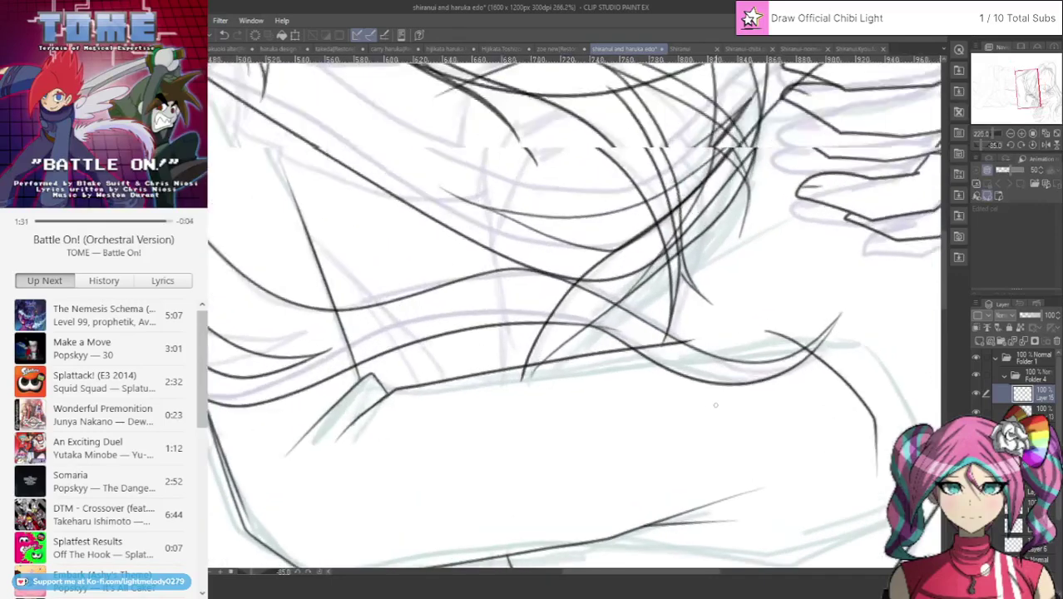
mouse_move(452, 350)
mouse_down()
mouse_move(468, 363)
mouse_move(451, 370)
mouse_move(489, 362)
mouse_up()
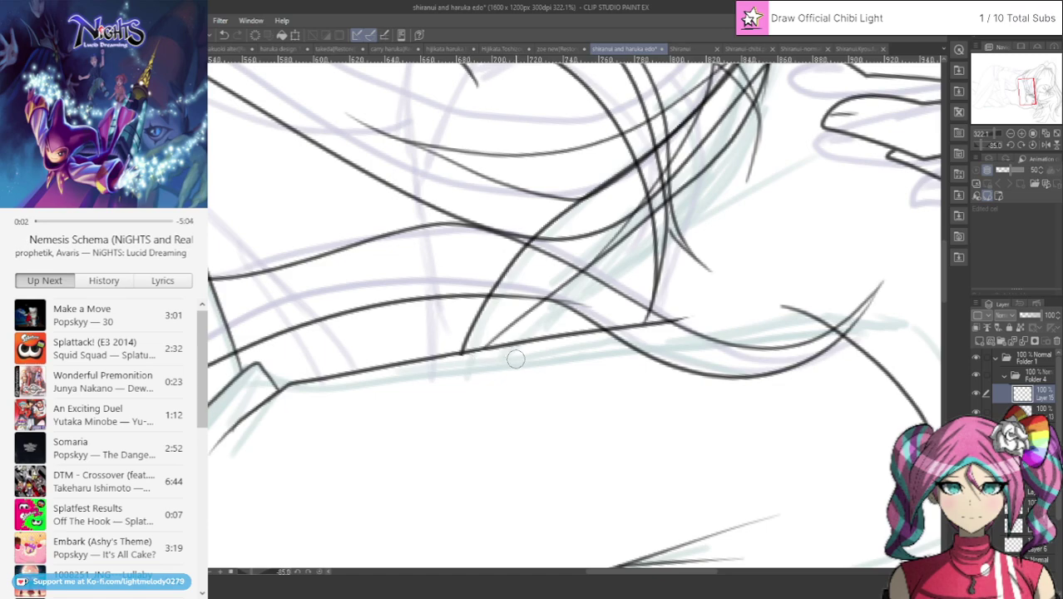
scroll(499, 356, down, 3)
scroll(501, 356, down, 5)
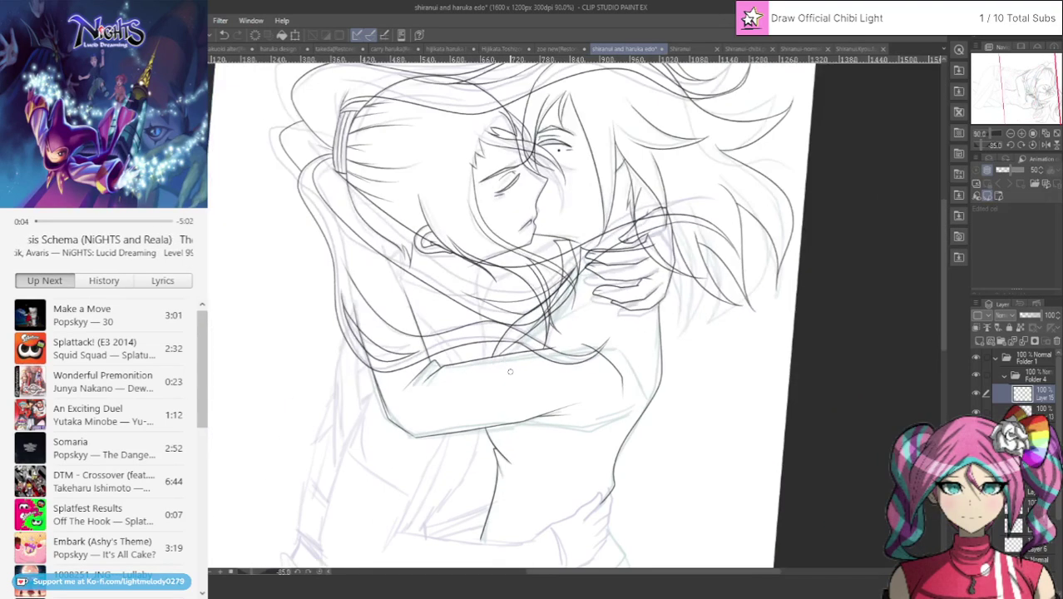
scroll(517, 460, up, 1)
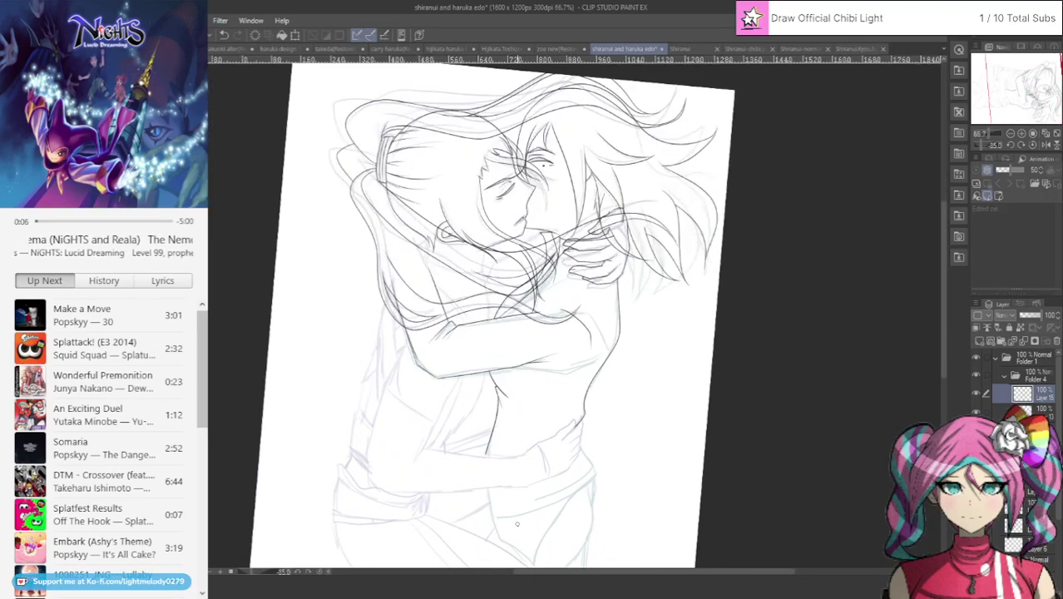
Collapse Folder 4, activate a layer in Folder 3, and ink the vertical line from beneath the jaw to the embracing arm.
mouse_move(1019, 119)
mouse_down()
mouse_move(996, 114)
mouse_move(1015, 97)
mouse_up()
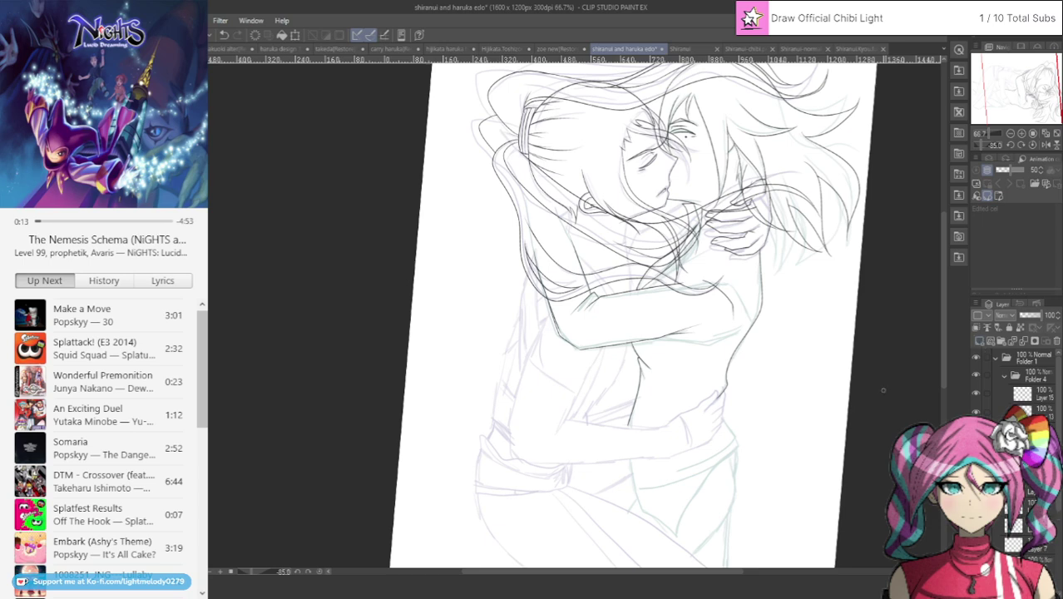
scroll(636, 190, up, 4)
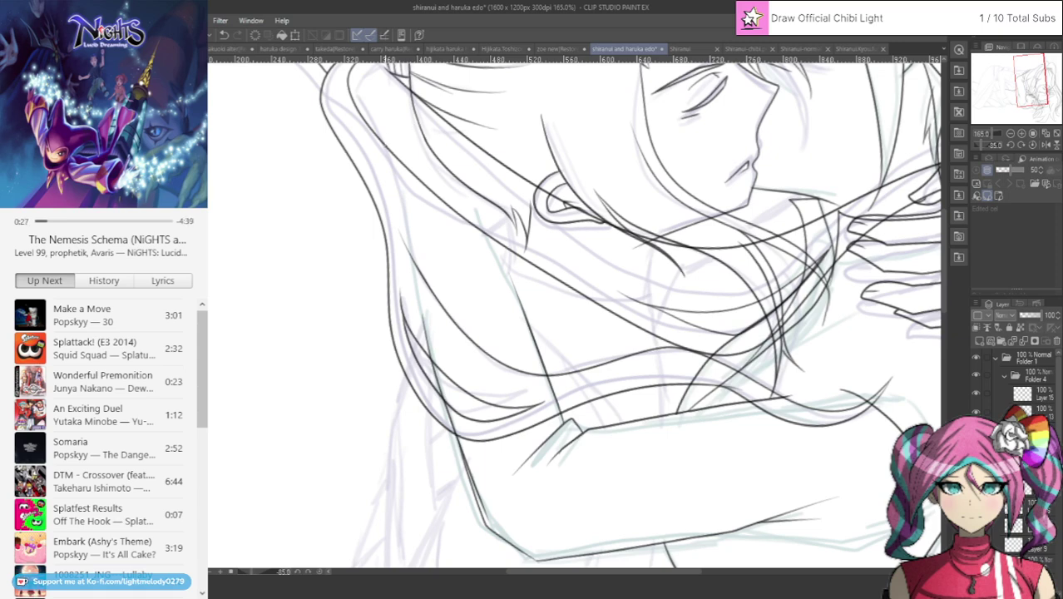
drag(385, 150, 417, 264)
click(1028, 397)
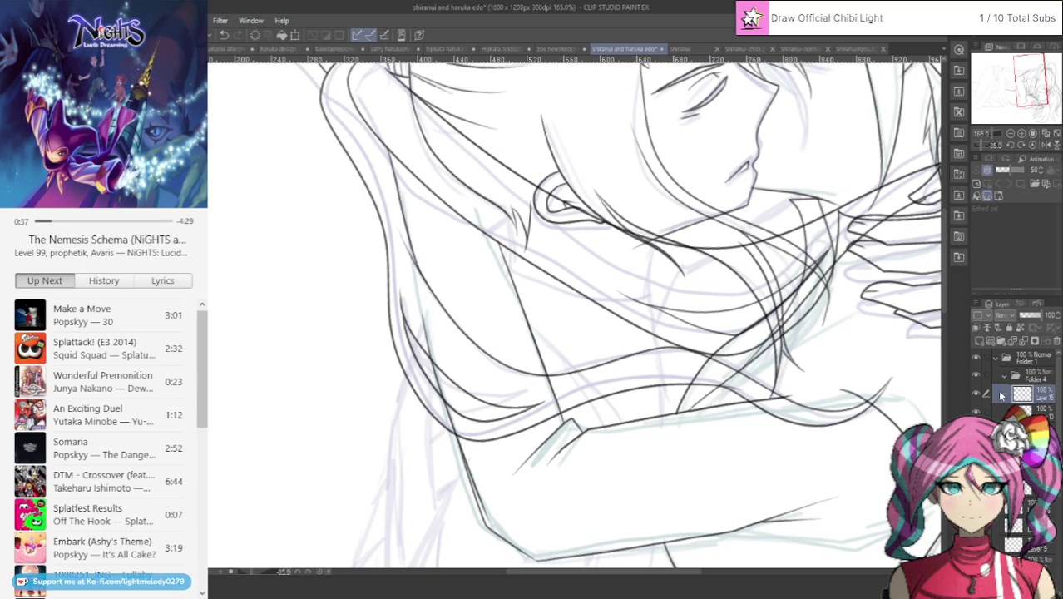
click(1003, 378)
click(1031, 432)
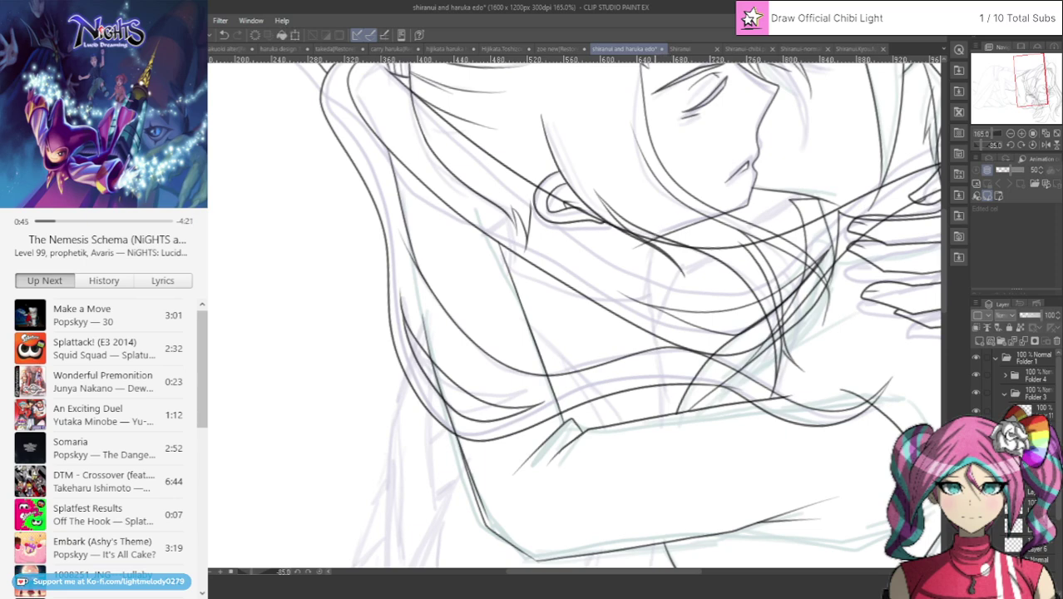
drag(652, 248, 663, 430)
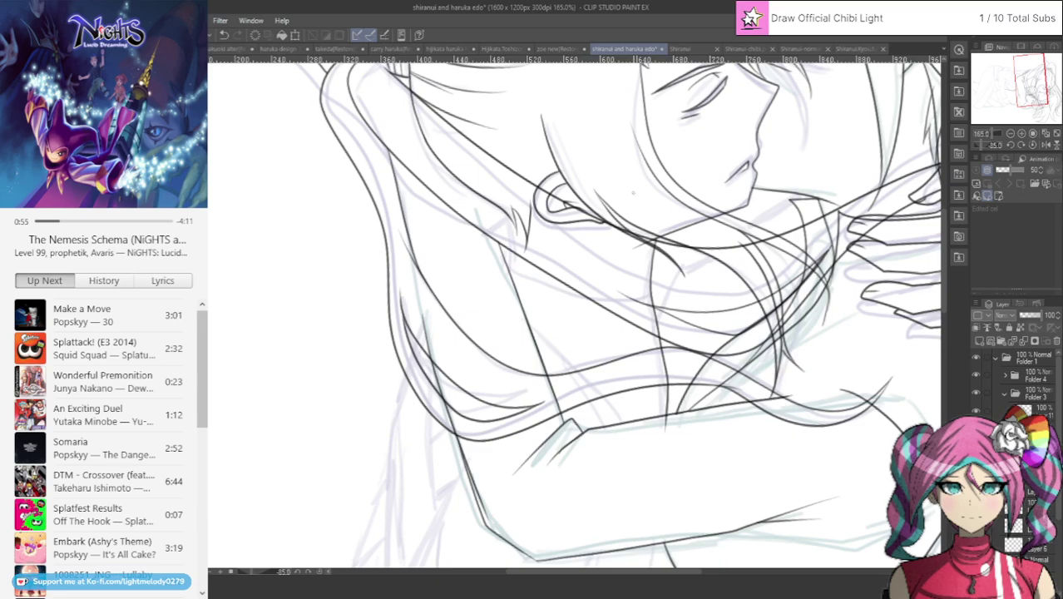
Examine the Shiranui illustration, chibi, normal and full-body reference images, looking closely at the outfit's waist and hands.
scroll(582, 207, down, 2)
scroll(554, 220, up, 2)
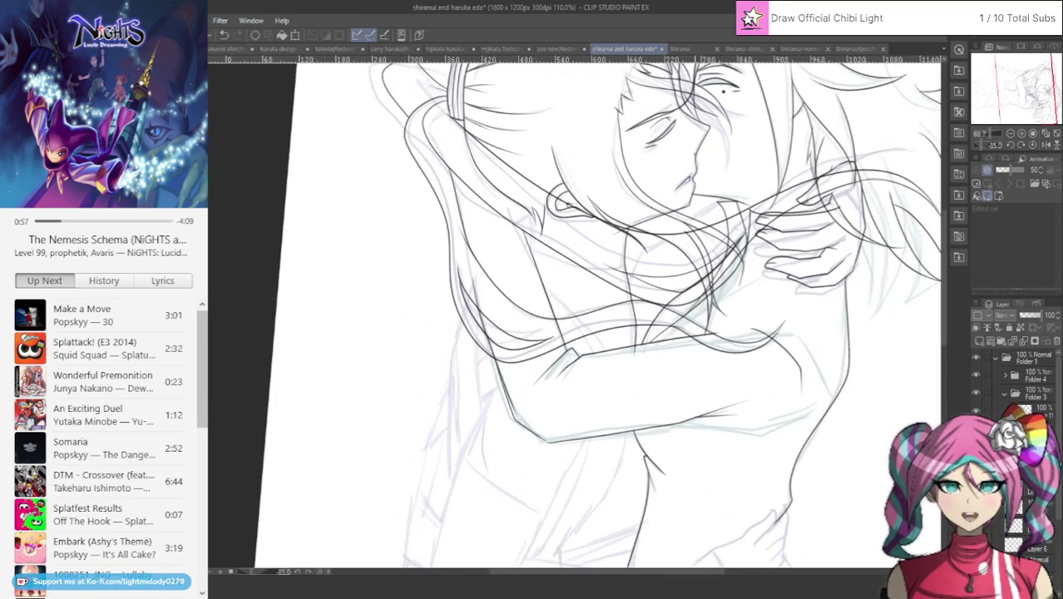
click(681, 48)
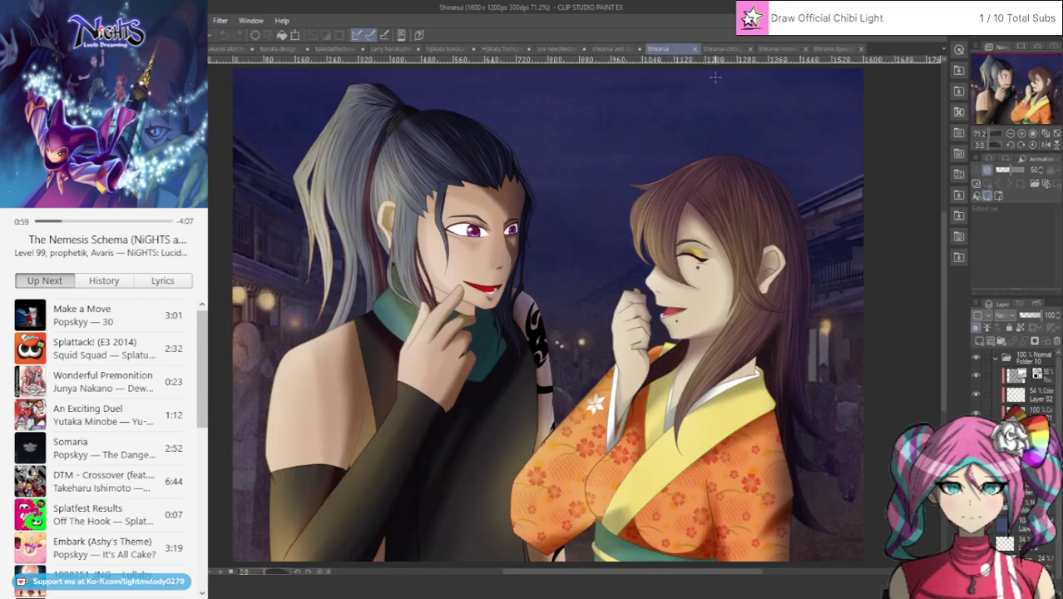
click(723, 48)
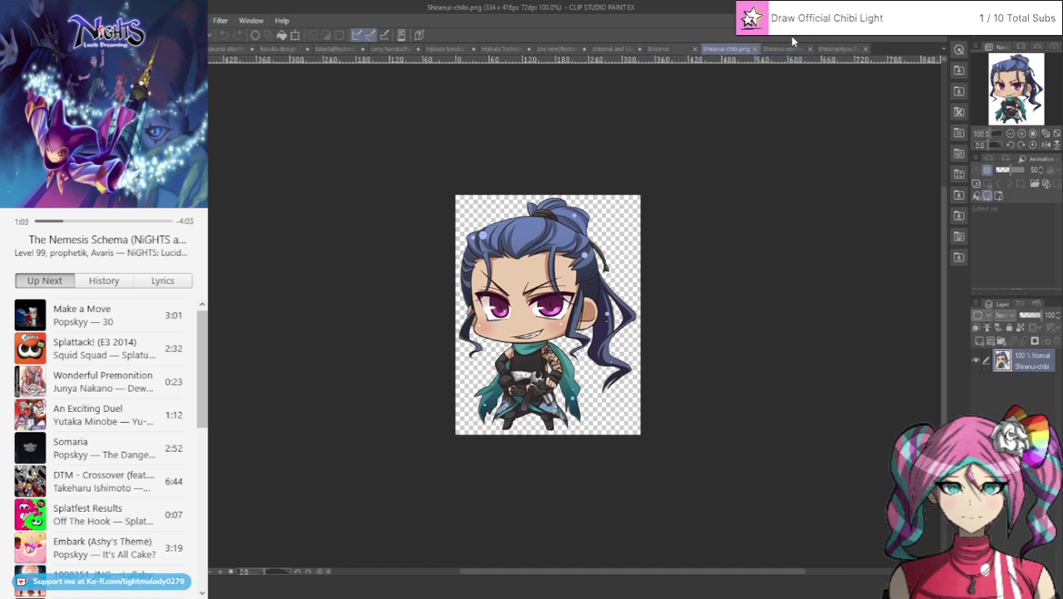
click(787, 49)
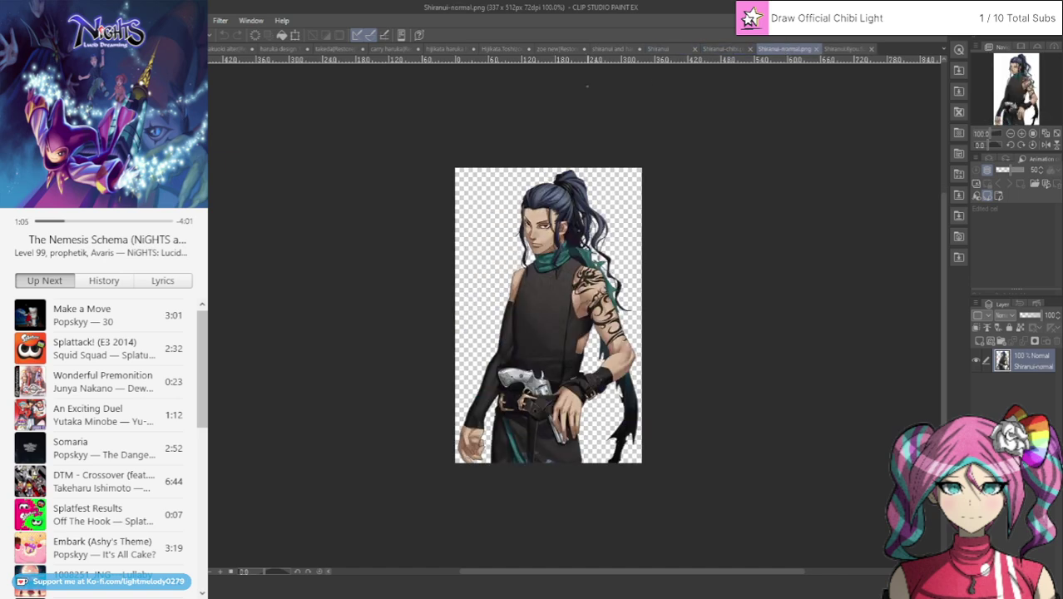
click(847, 50)
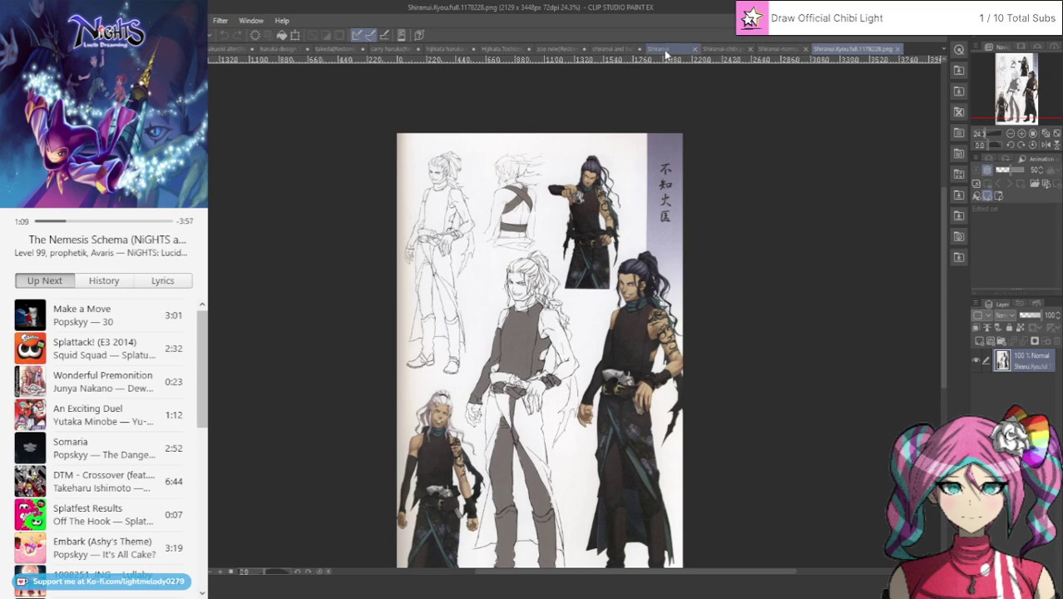
scroll(651, 454, up, 4)
scroll(649, 445, up, 6)
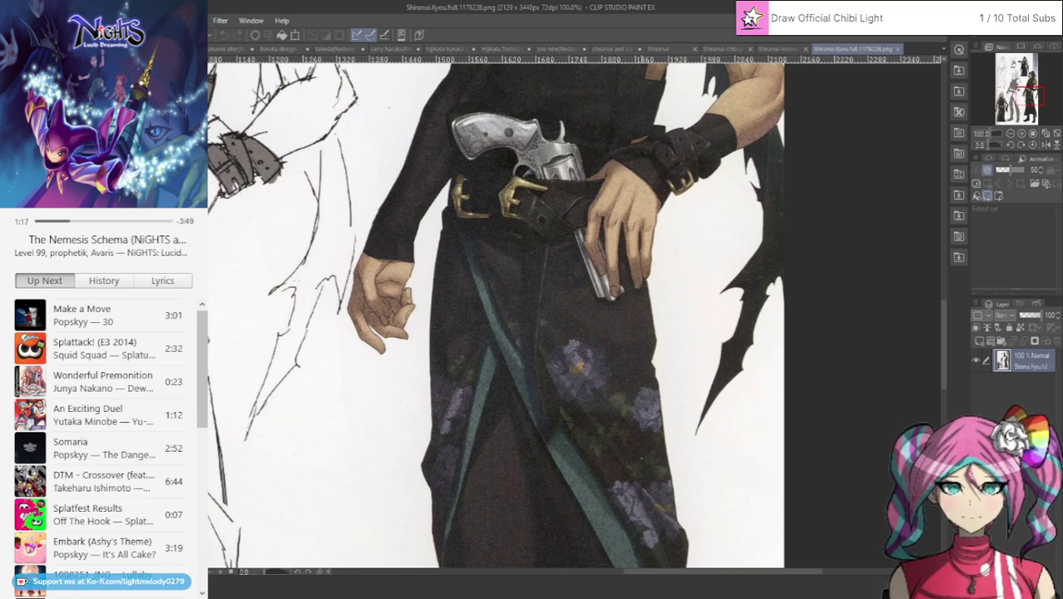
Return to the shiranui and haruka edo drawing and ink the slanted line from beneath the upper arm to the lower arm's inner elbow.
click(602, 50)
scroll(619, 313, down, 3)
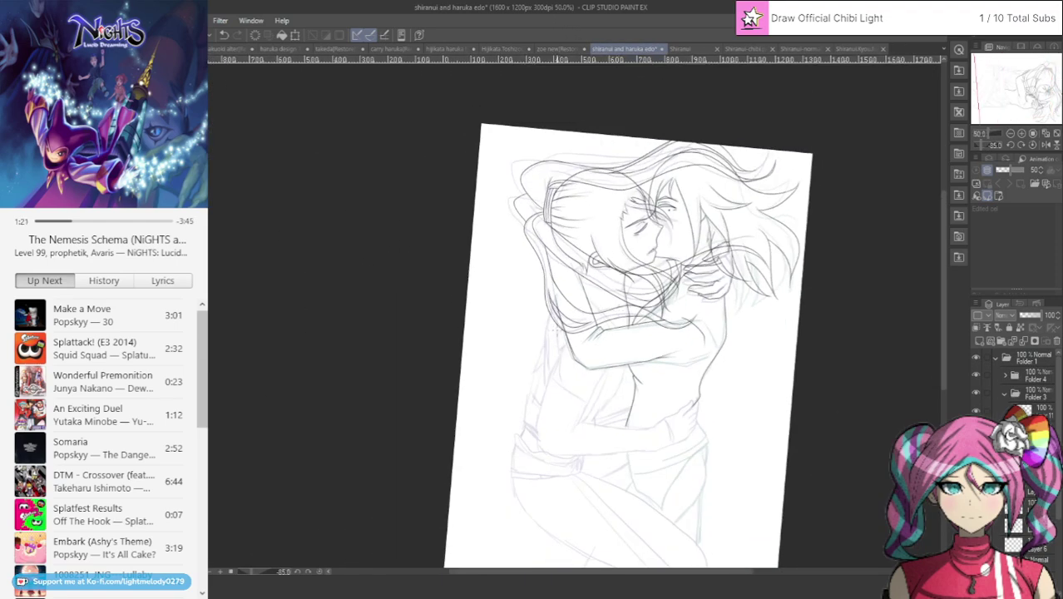
scroll(580, 350, up, 2)
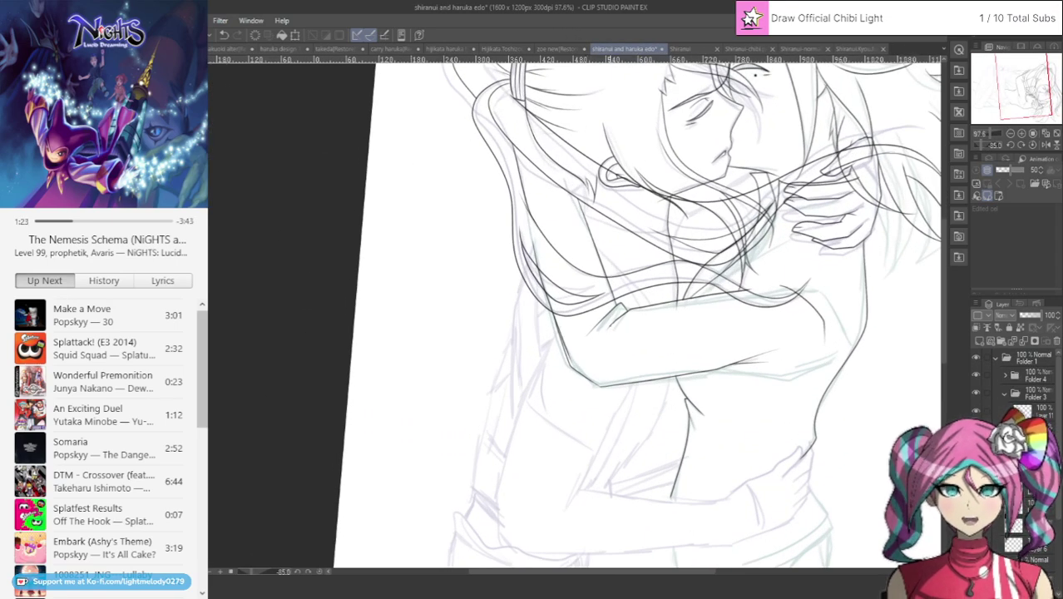
key(ctrl+plus)
key(ctrl+plus)
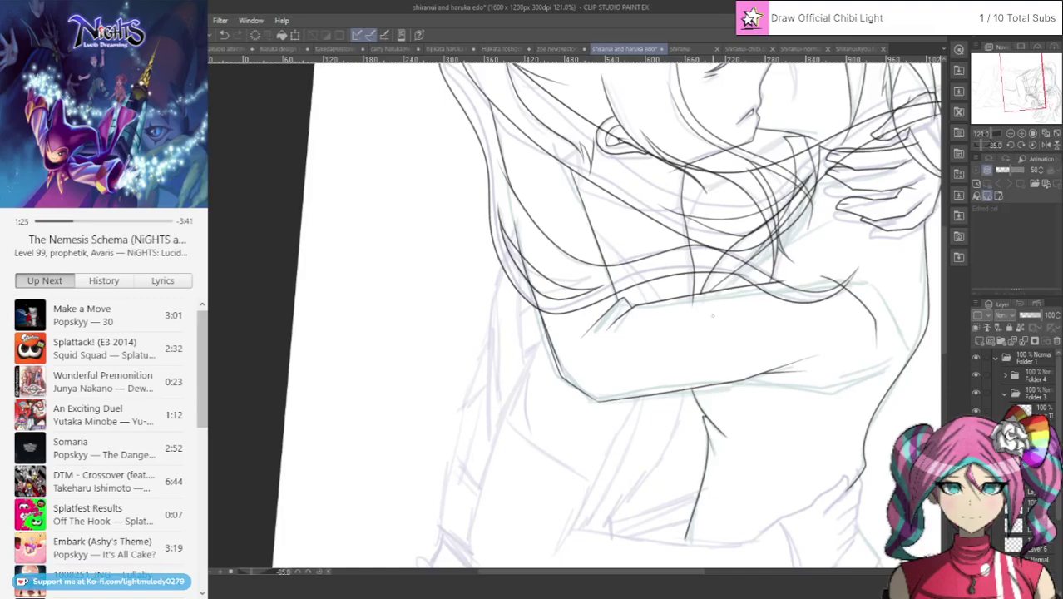
mouse_move(1030, 84)
mouse_down()
mouse_move(1040, 85)
mouse_move(1039, 107)
mouse_move(1017, 118)
mouse_move(1016, 92)
mouse_up()
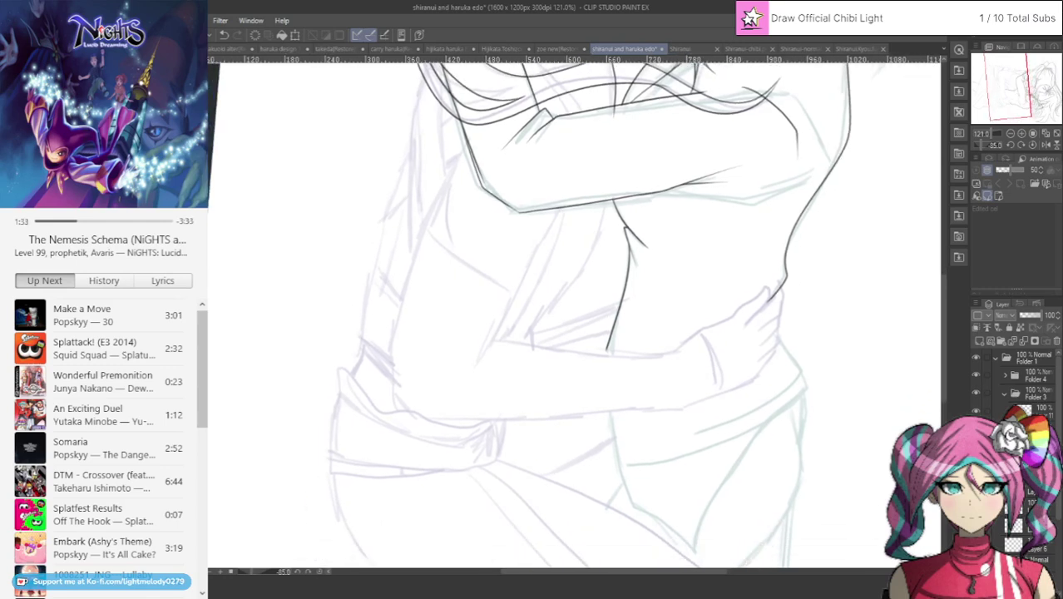
key(ctrl+z)
key(ctrl+y)
drag(562, 203, 467, 378)
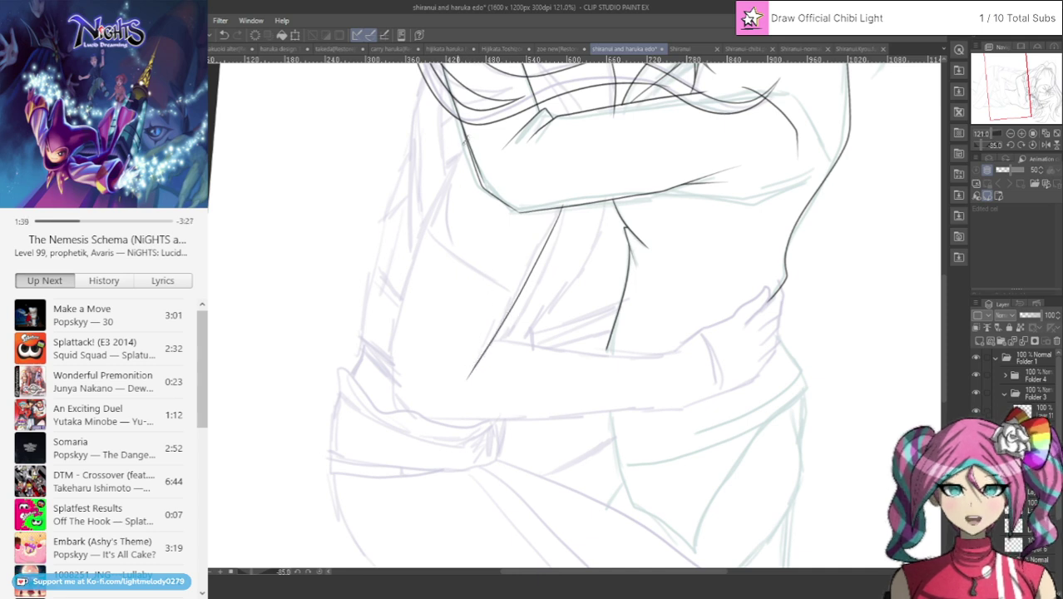
drag(464, 143, 403, 296)
drag(395, 337, 395, 390)
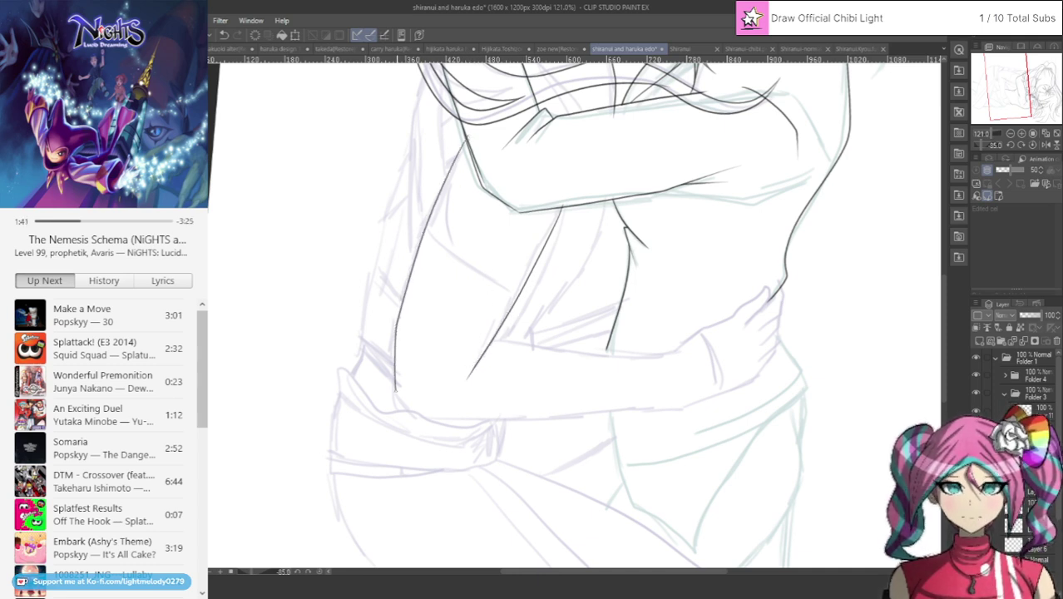
click(224, 35)
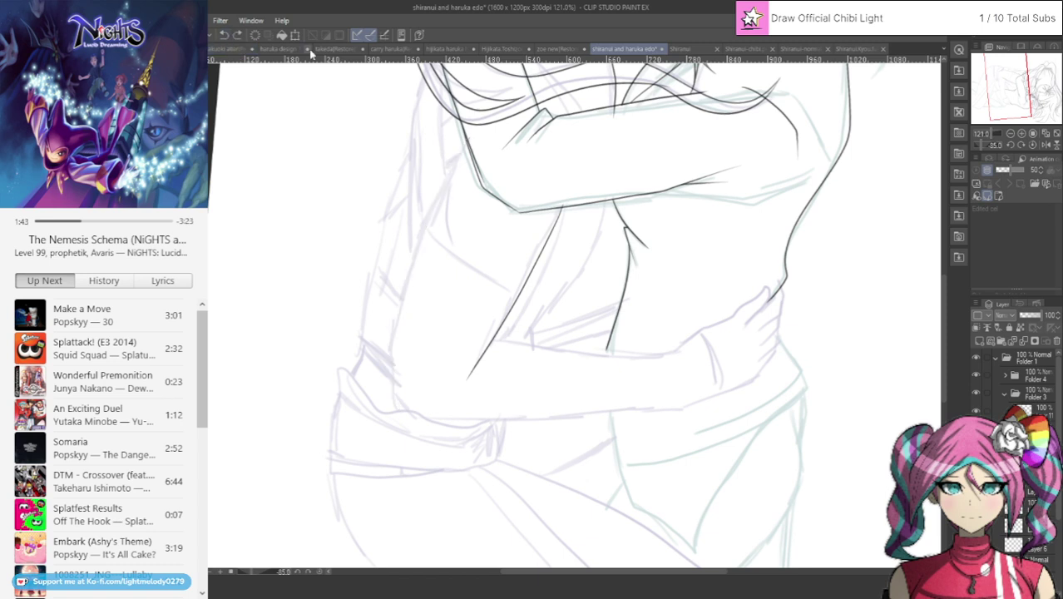
Ink the lower arm's outer contour from the upper sleeve down around the elbow and along the forearm's underside to the hand.
drag(467, 143, 398, 298)
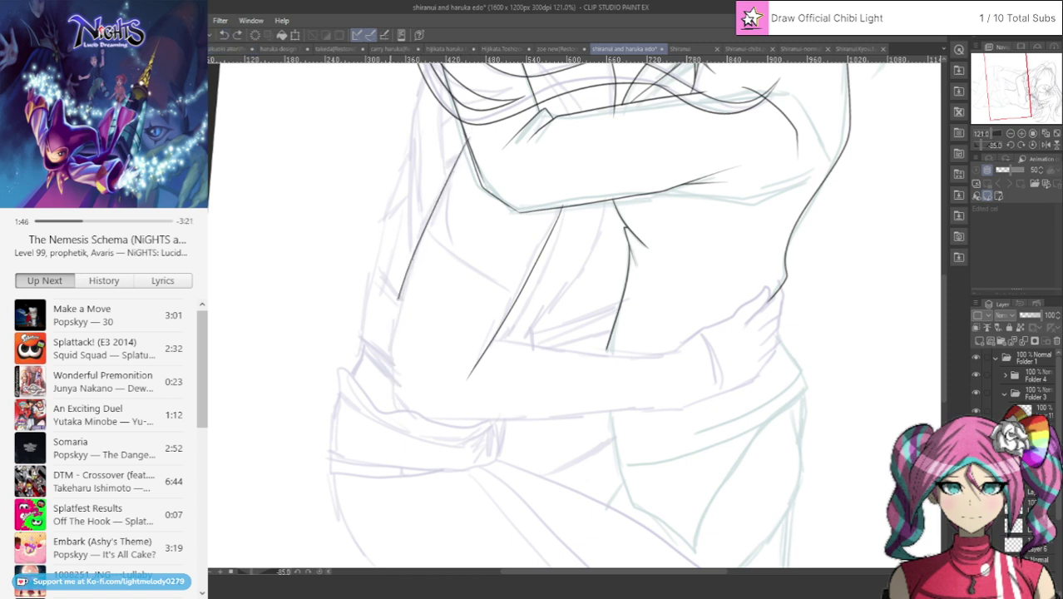
drag(385, 346, 397, 411)
drag(488, 421, 640, 408)
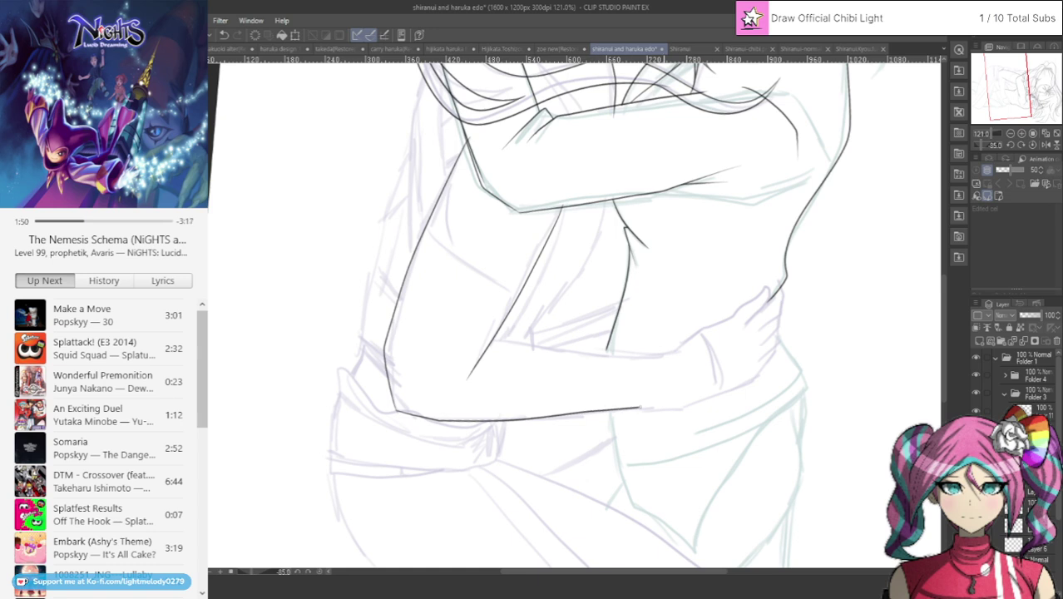
drag(708, 400, 753, 377)
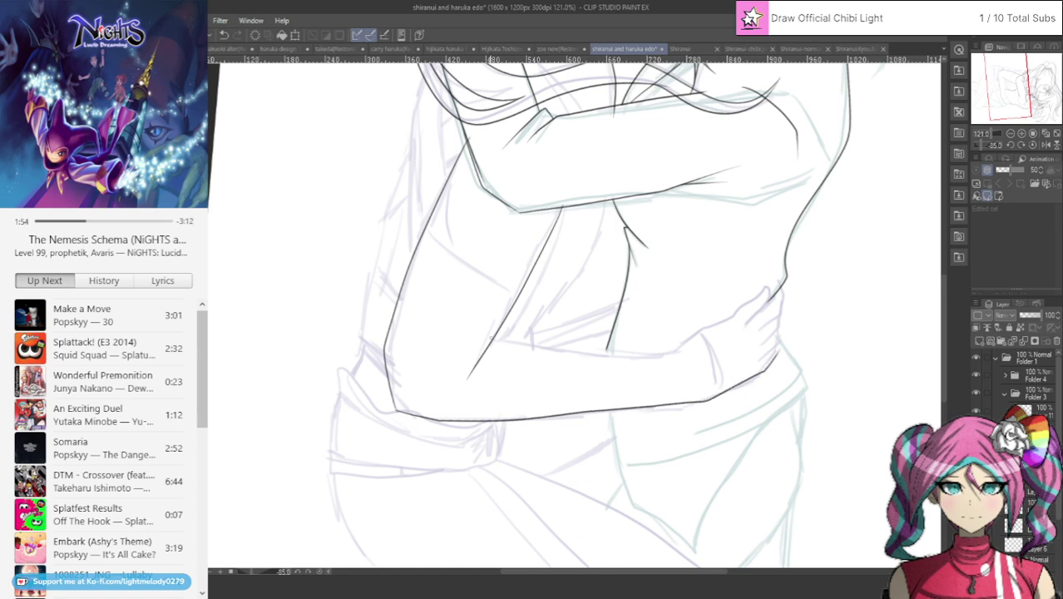
Ink the upper edge of the lower forearm from the inner elbow to the wrist, replacing the first attempt.
drag(511, 344, 690, 358)
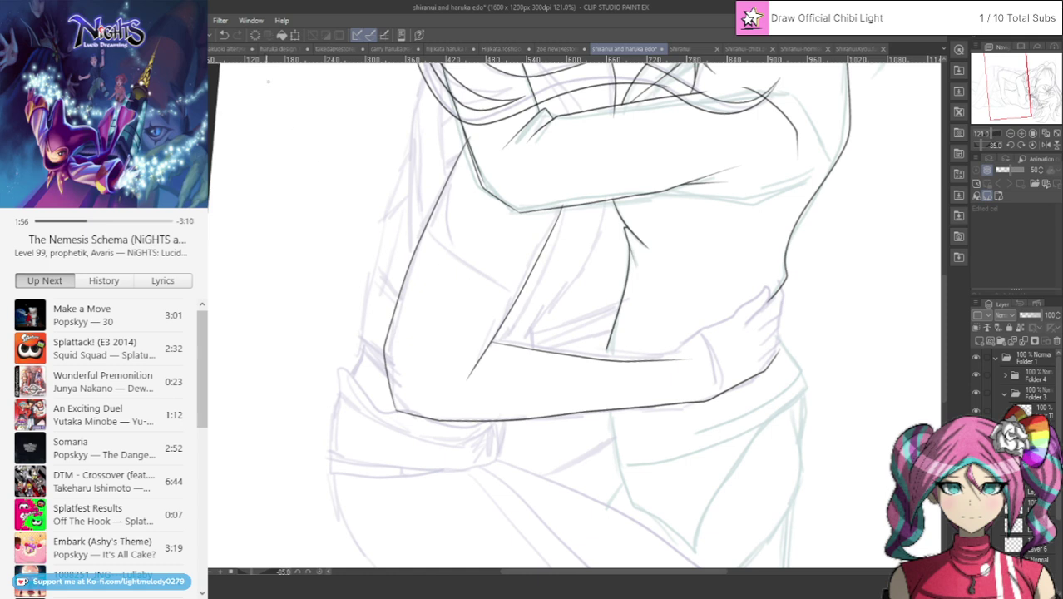
key(ctrl+z)
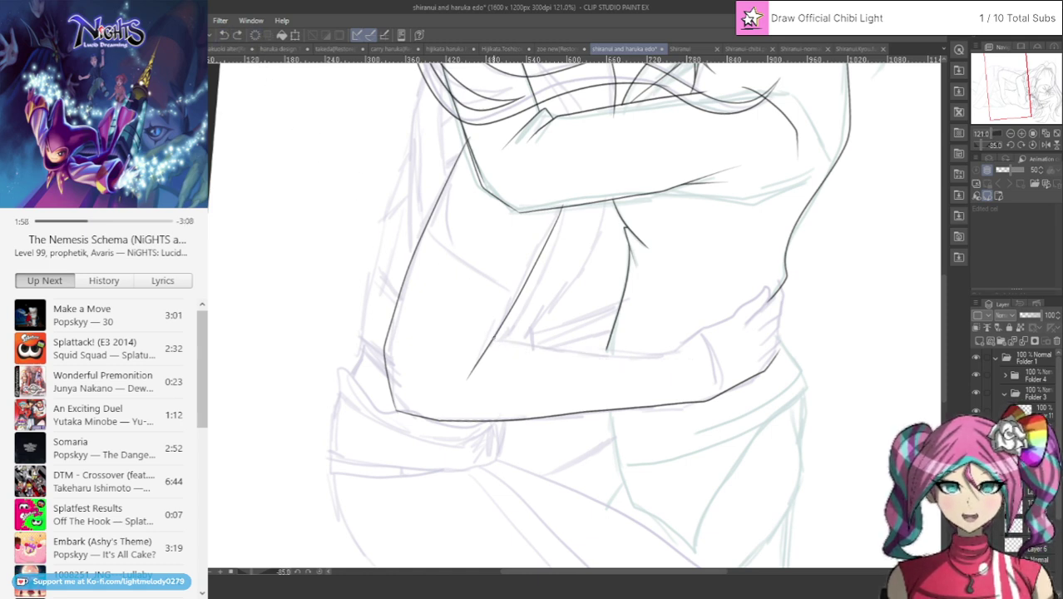
drag(497, 338, 558, 344)
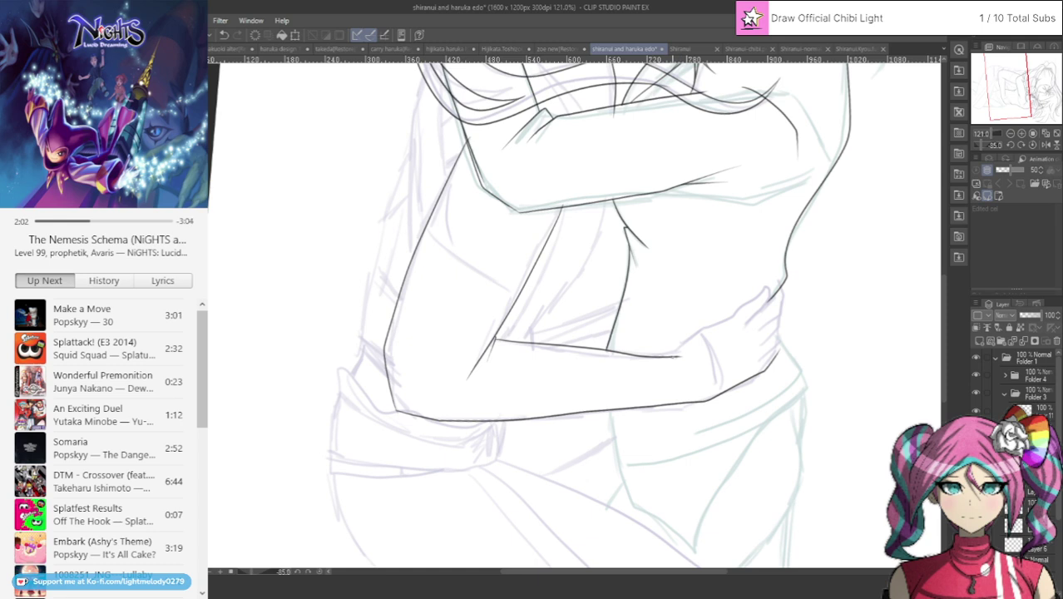
drag(679, 352, 708, 323)
key(ctrl+z)
key(ctrl+z)
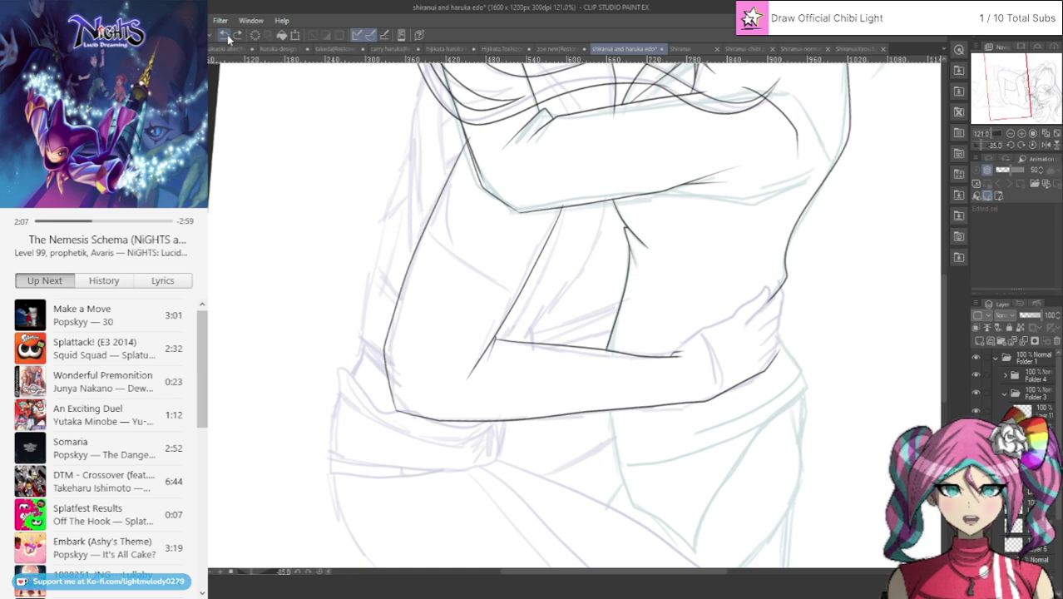
Try to ink the lower hand's thumb, first finger and remaining fingertips over the rough sketch at the partner's waist.
scroll(828, 280, up, 1)
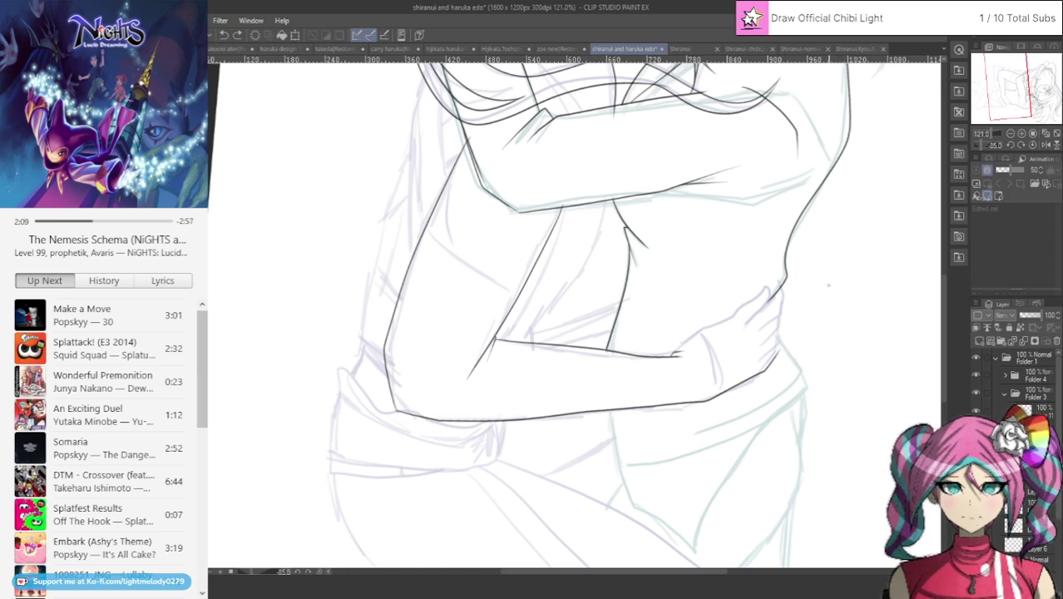
scroll(827, 280, up, 3)
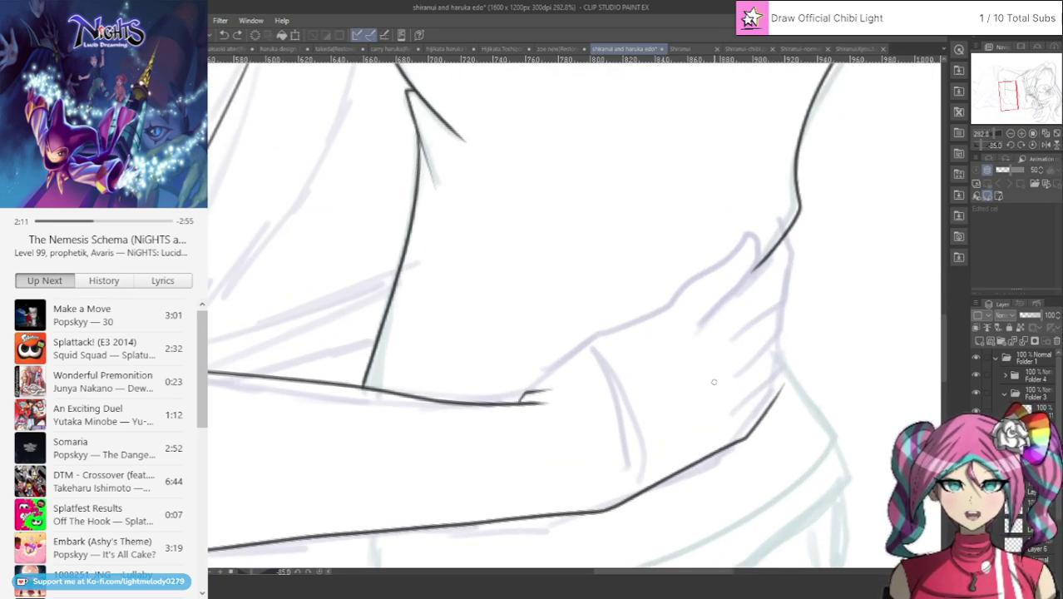
mouse_move(540, 389)
mouse_down()
mouse_move(626, 295)
mouse_move(724, 238)
mouse_move(736, 269)
mouse_move(695, 324)
mouse_move(786, 235)
mouse_move(780, 296)
mouse_up()
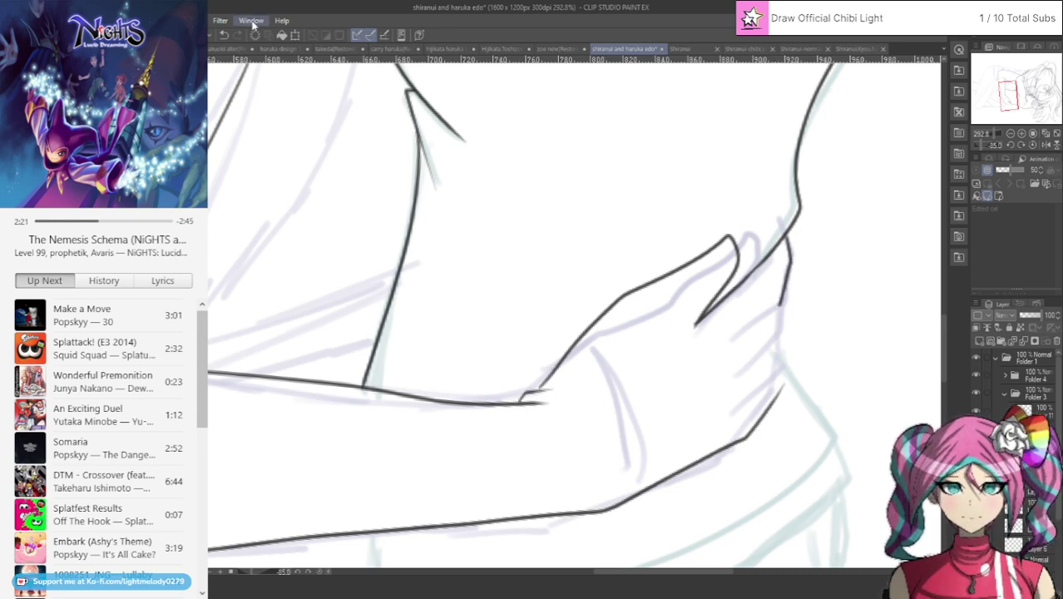
click(225, 35)
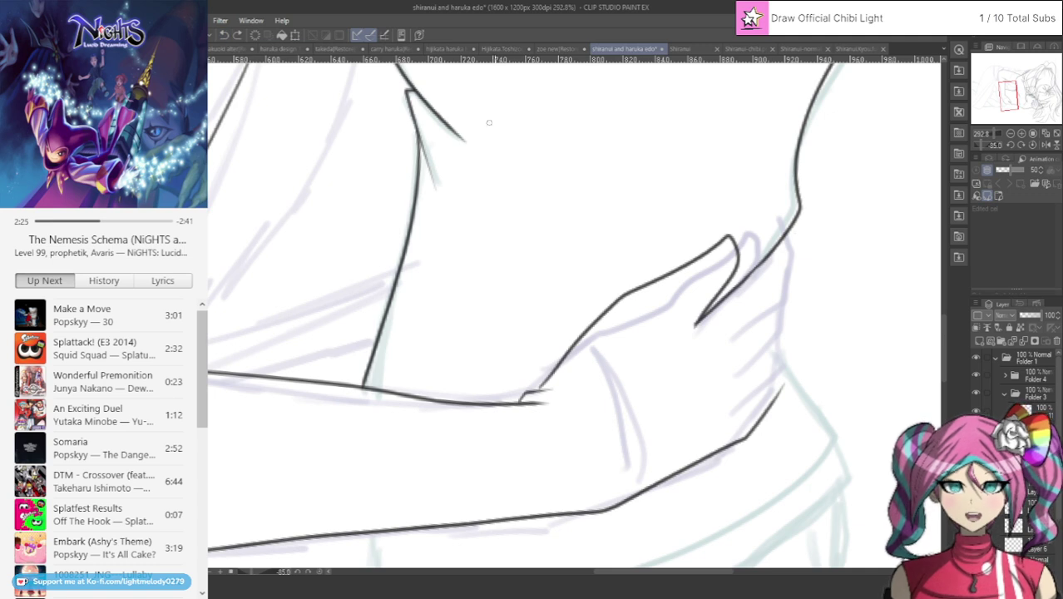
mouse_move(788, 231)
mouse_down()
mouse_move(787, 292)
mouse_move(716, 364)
mouse_up()
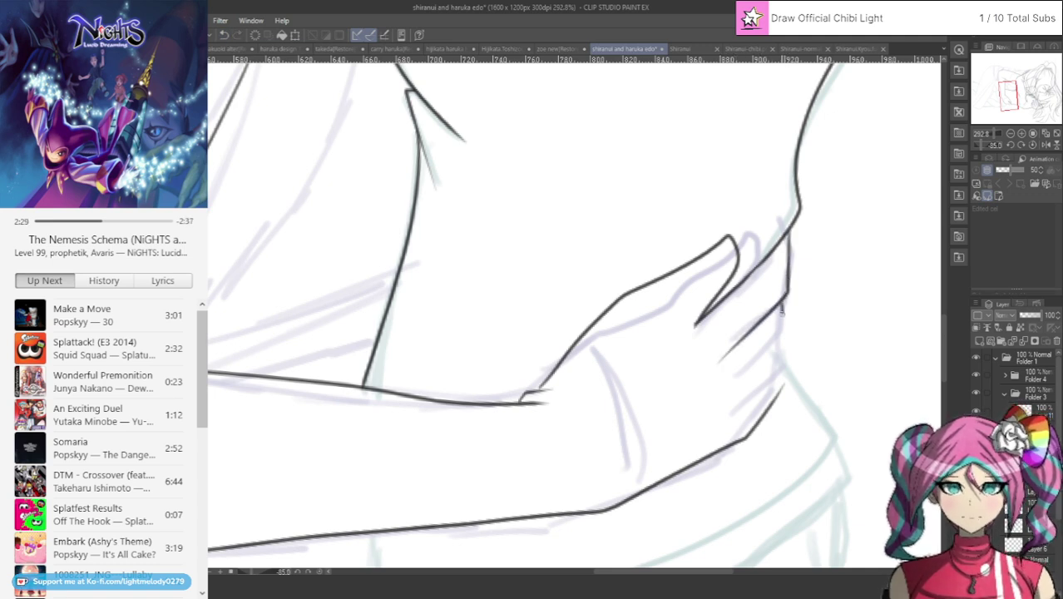
mouse_move(782, 309)
mouse_down()
mouse_move(739, 391)
mouse_move(757, 409)
mouse_up()
drag(779, 365, 776, 395)
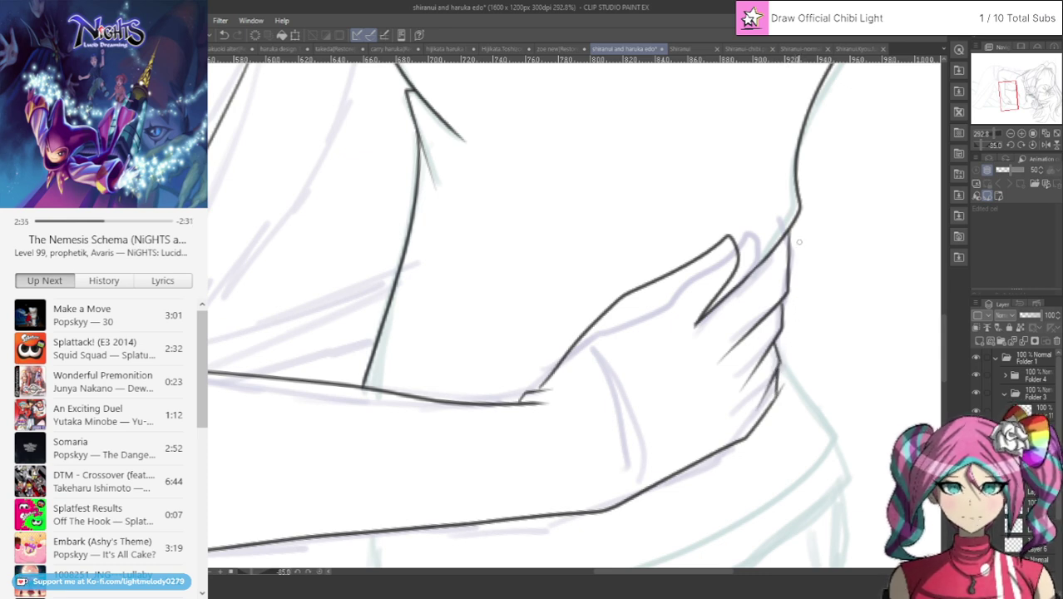
Undo the finger and thumb lines, trying fresh outlines for the first finger and the thumb along the way.
click(224, 35)
click(223, 35)
click(224, 35)
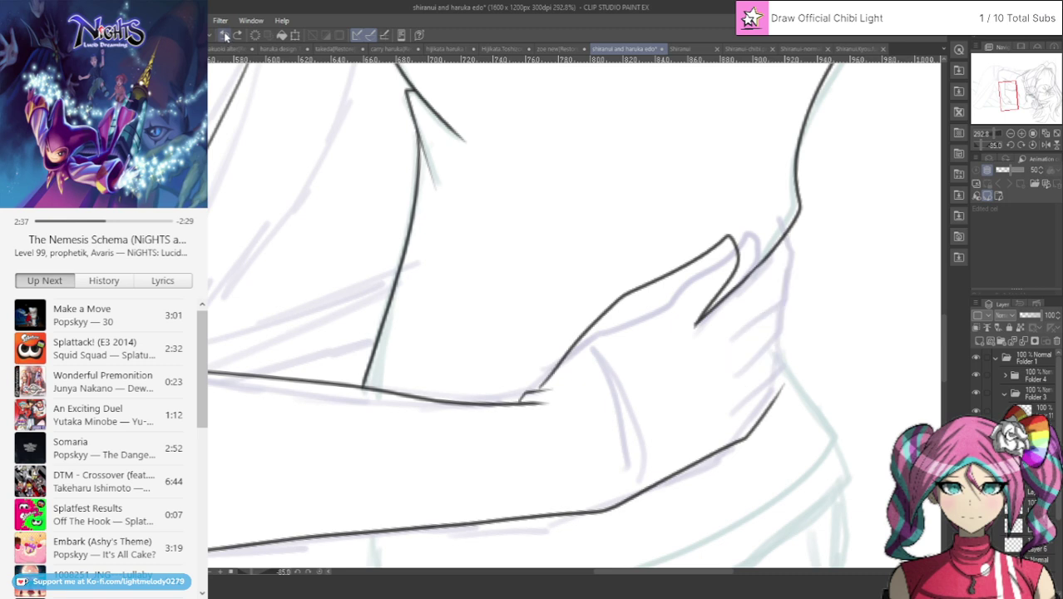
mouse_move(800, 209)
mouse_down()
mouse_move(788, 282)
mouse_move(732, 339)
mouse_up()
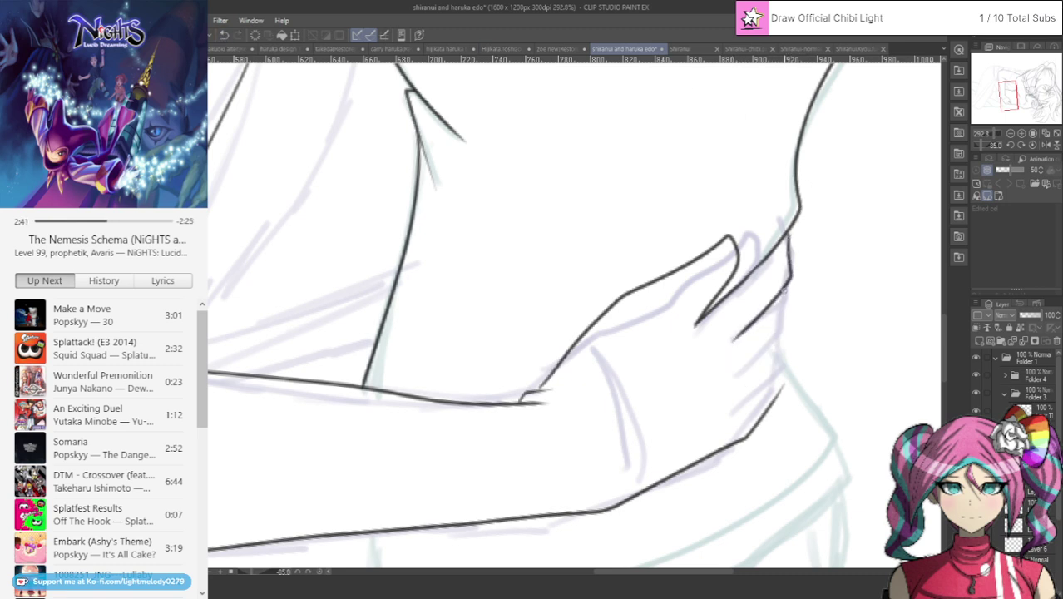
click(224, 35)
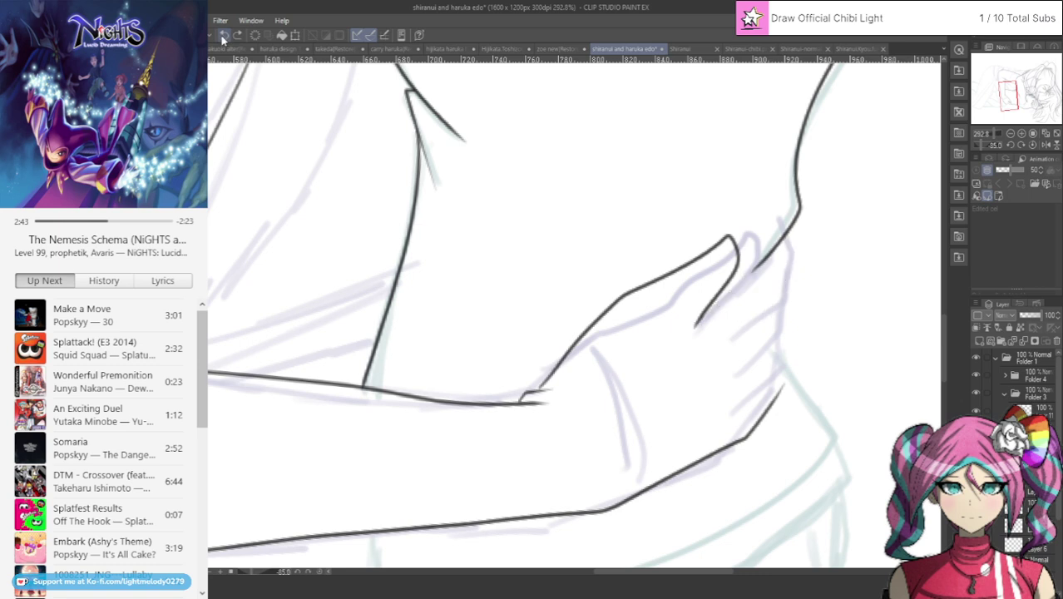
click(223, 35)
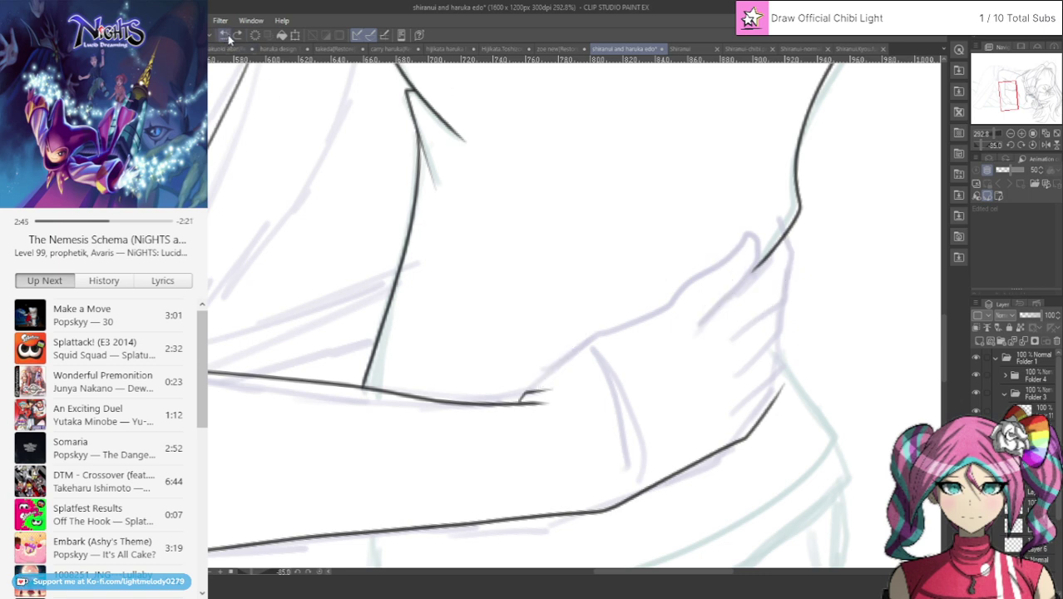
mouse_move(549, 389)
mouse_down()
mouse_move(636, 291)
mouse_move(743, 217)
mouse_move(756, 248)
mouse_move(719, 302)
mouse_up()
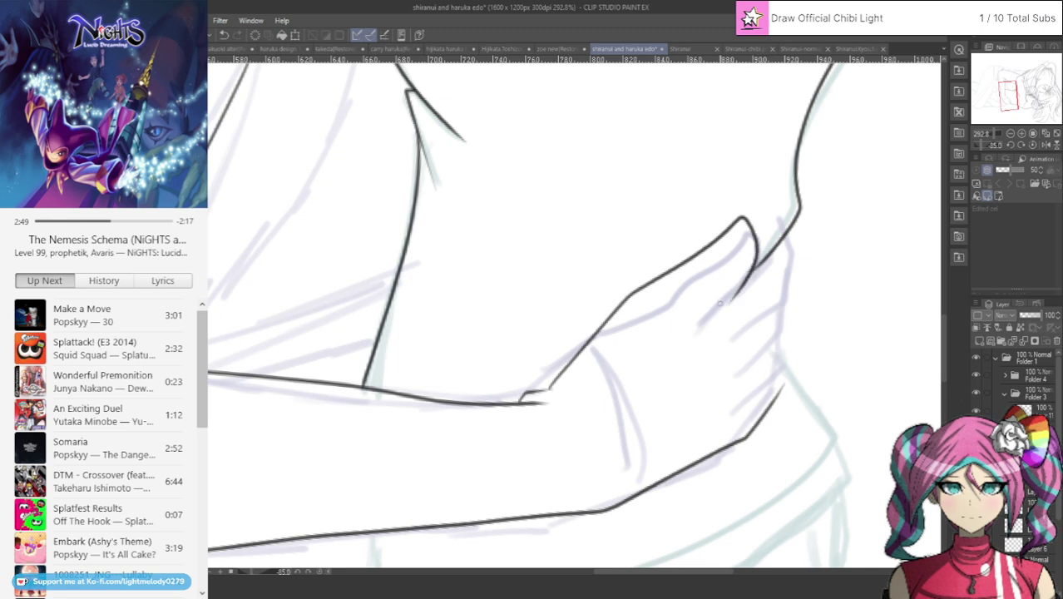
click(224, 35)
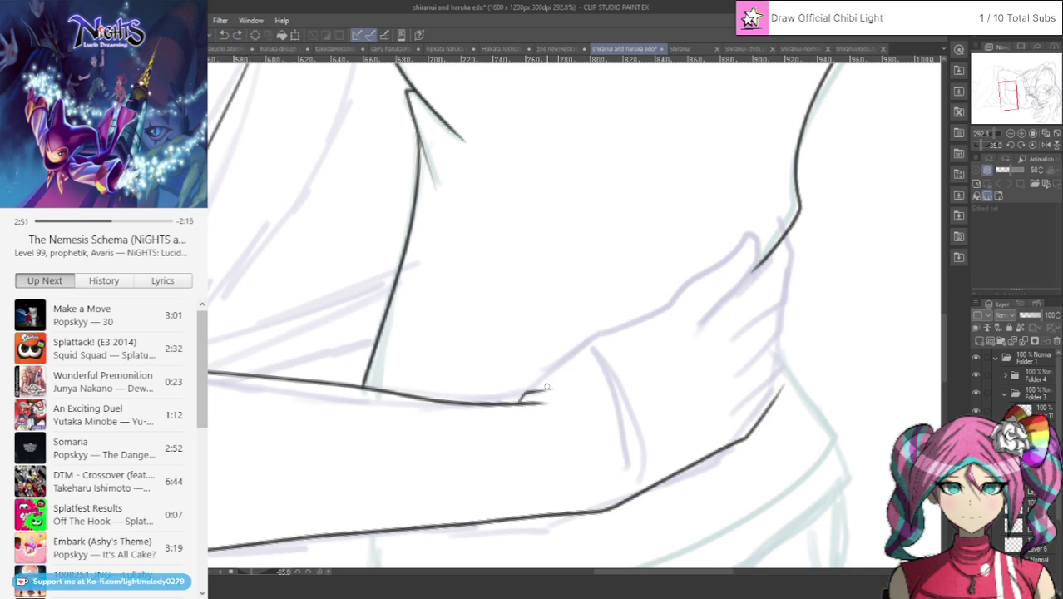
Ink the lower hand's thumb contour from the wrist and the first finger, retrying the strokes between the fingers.
mouse_move(547, 389)
mouse_down()
mouse_move(618, 311)
mouse_move(744, 223)
mouse_move(745, 272)
mouse_move(711, 315)
mouse_move(790, 245)
mouse_move(793, 261)
mouse_move(723, 362)
mouse_up()
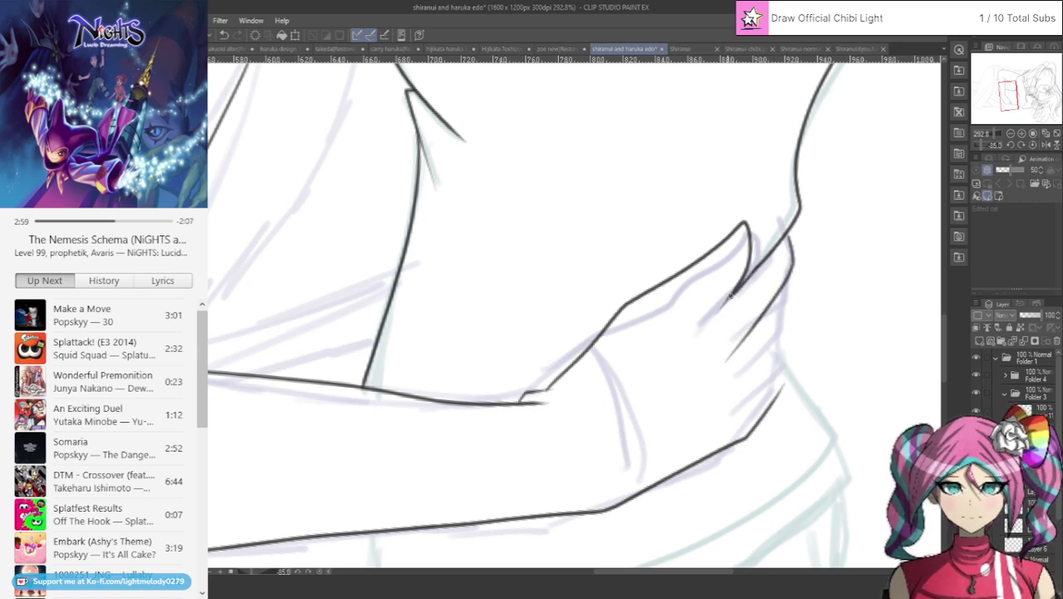
drag(730, 295, 706, 332)
drag(785, 282, 780, 375)
key(ctrl+z)
key(ctrl+z)
key(ctrl+z)
key(ctrl+z)
Ink the lower hand's remaining fingers down to its underside and add a small fold notch at the wrist.
drag(789, 274, 796, 326)
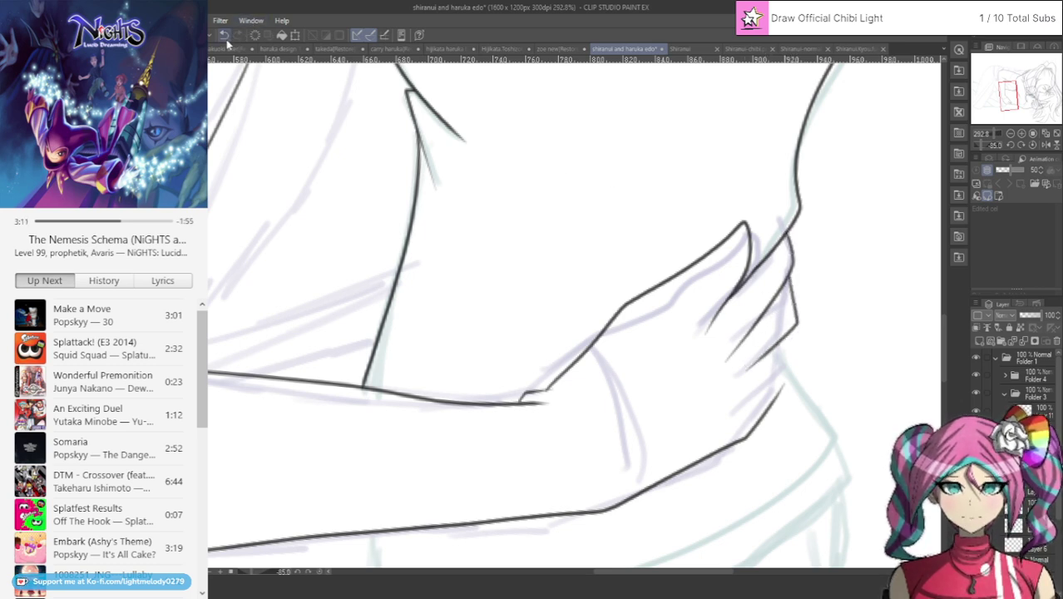
key(ctrl+z)
mouse_move(787, 280)
mouse_down()
mouse_move(789, 309)
mouse_move(753, 370)
mouse_up()
mouse_move(779, 333)
mouse_down()
mouse_move(783, 363)
mouse_move(769, 388)
mouse_move(778, 383)
mouse_move(743, 436)
mouse_up()
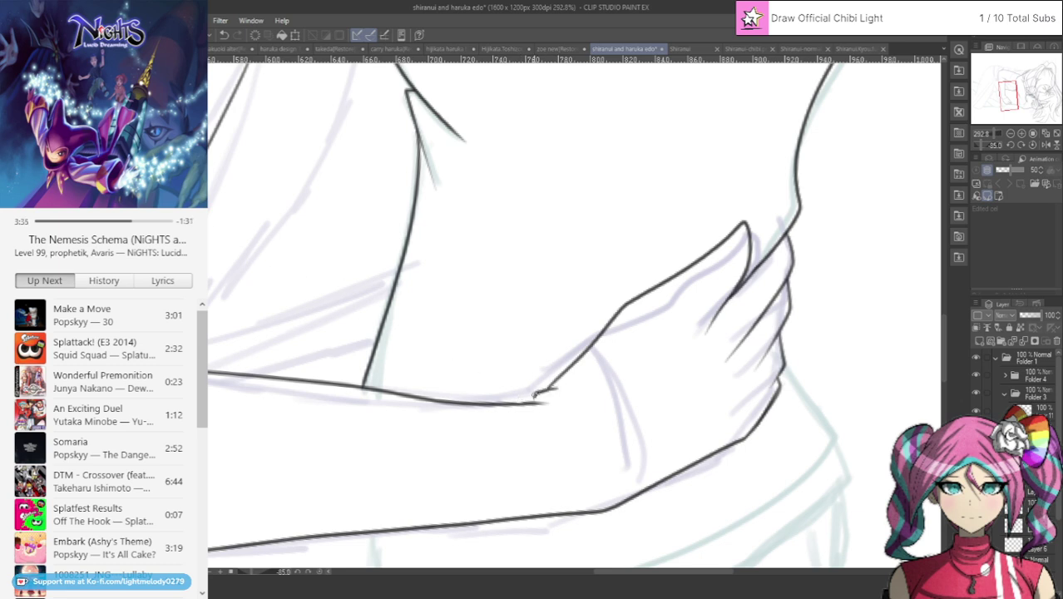
drag(530, 403, 563, 395)
Check the Shiranui reference illustration's hand and glove, return to the shiranui and haruka edo drawing and save it.
click(697, 49)
click(611, 49)
click(683, 49)
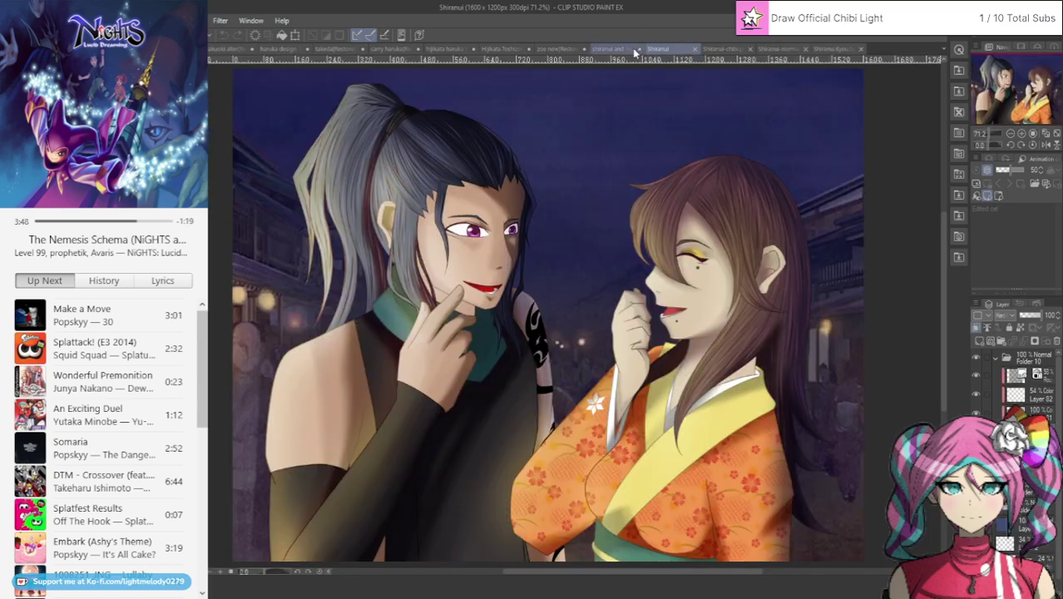
click(619, 49)
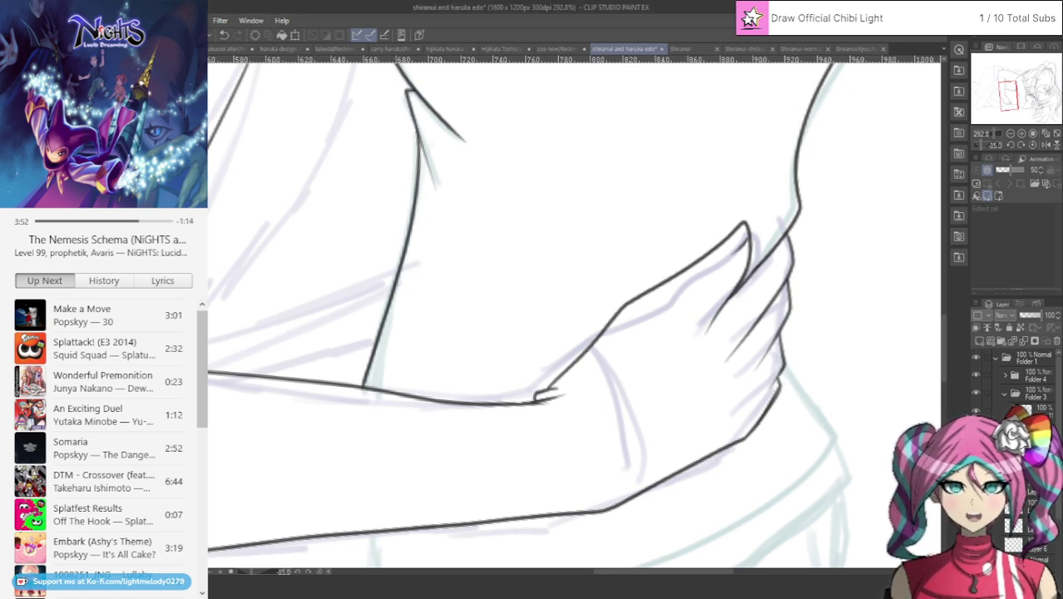
key(ctrl+s)
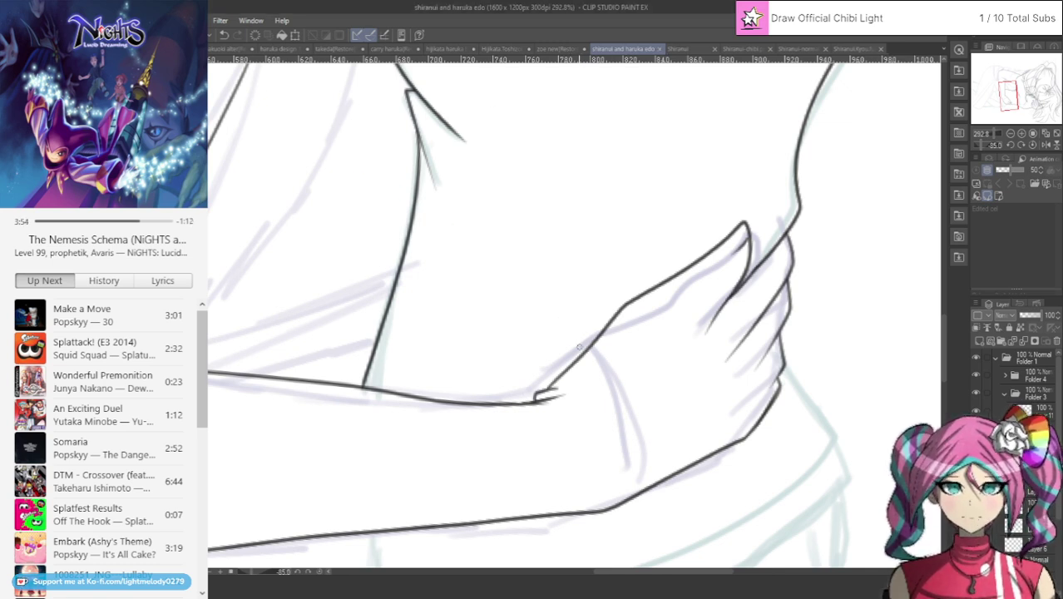
Try a curved glove edge across the back of the lower hand, and undo it along with the wrist notch.
mouse_move(587, 352)
mouse_down()
mouse_move(646, 419)
mouse_move(670, 475)
mouse_up()
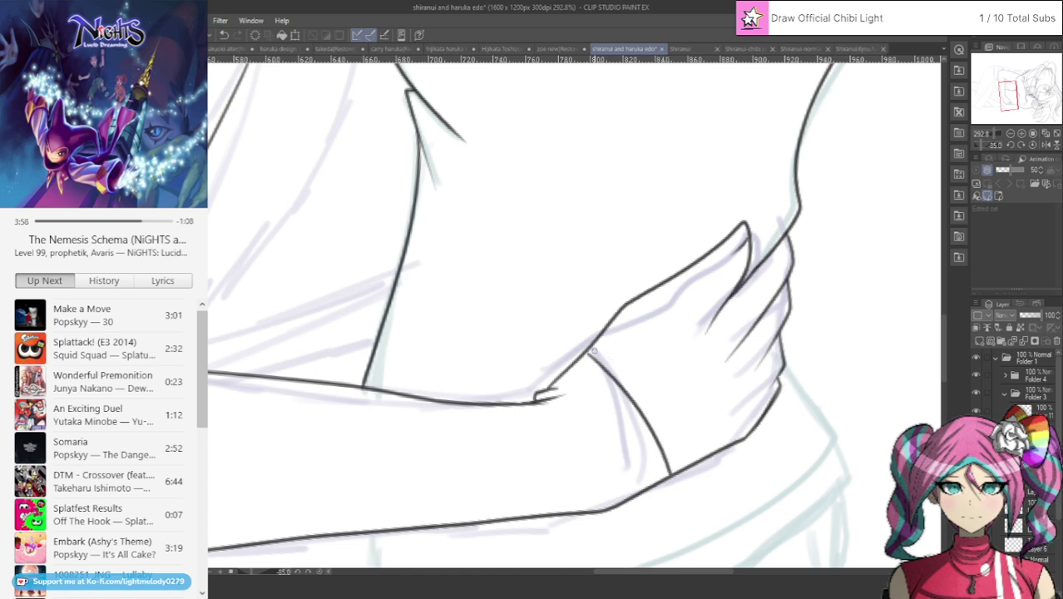
click(222, 35)
click(223, 35)
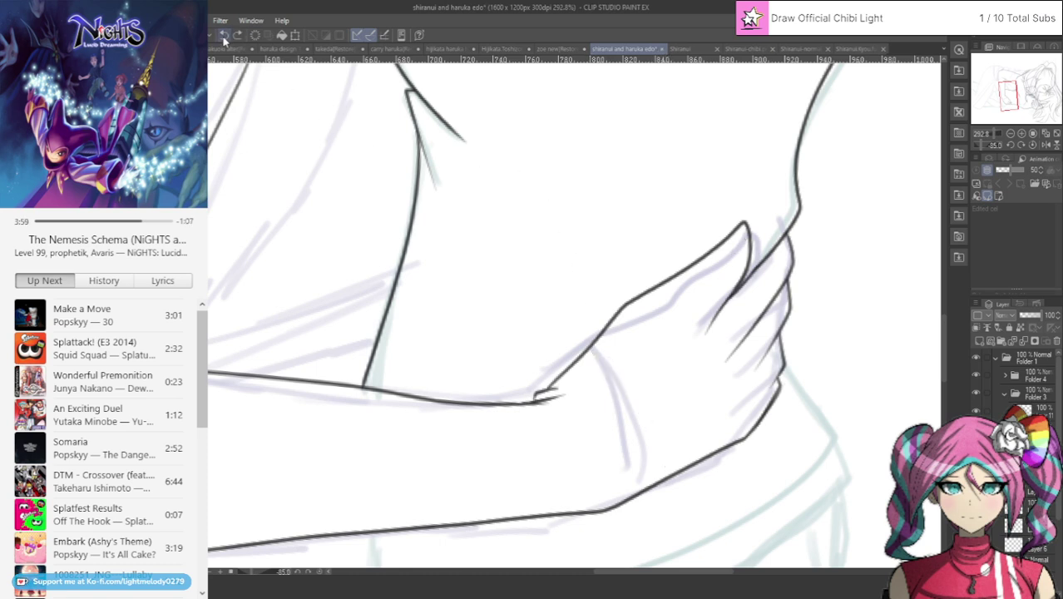
click(222, 34)
click(223, 35)
Erase the inked lower hand and redraw its wrist notch, thumb, fingers and underside, joining the underside to the forearm line.
key(e)
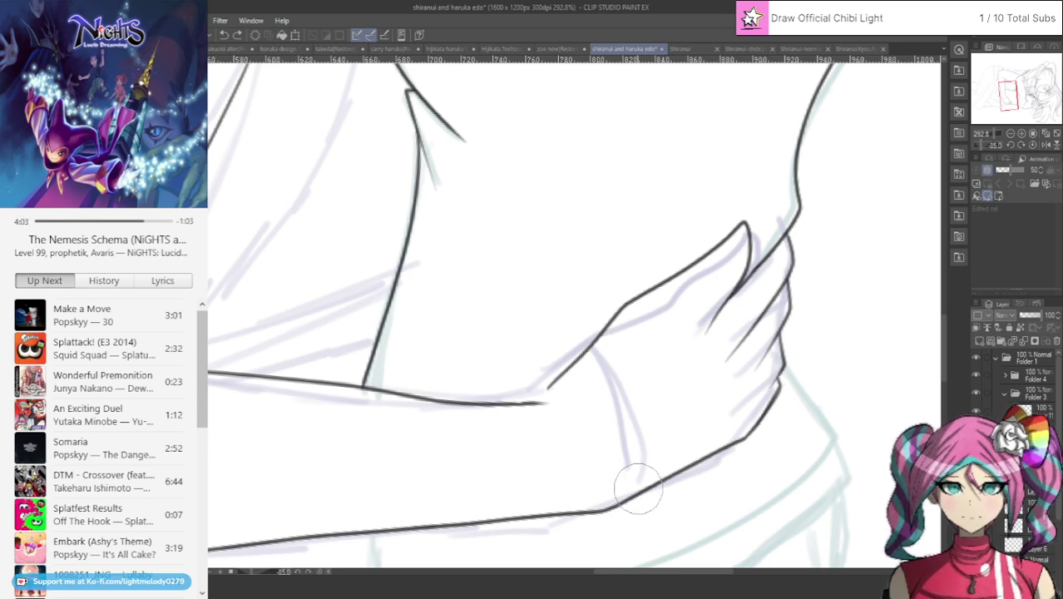
mouse_move(637, 488)
mouse_down()
mouse_move(599, 509)
mouse_move(659, 481)
mouse_move(784, 381)
mouse_move(793, 252)
mouse_move(706, 393)
mouse_move(800, 226)
mouse_move(543, 362)
mouse_up()
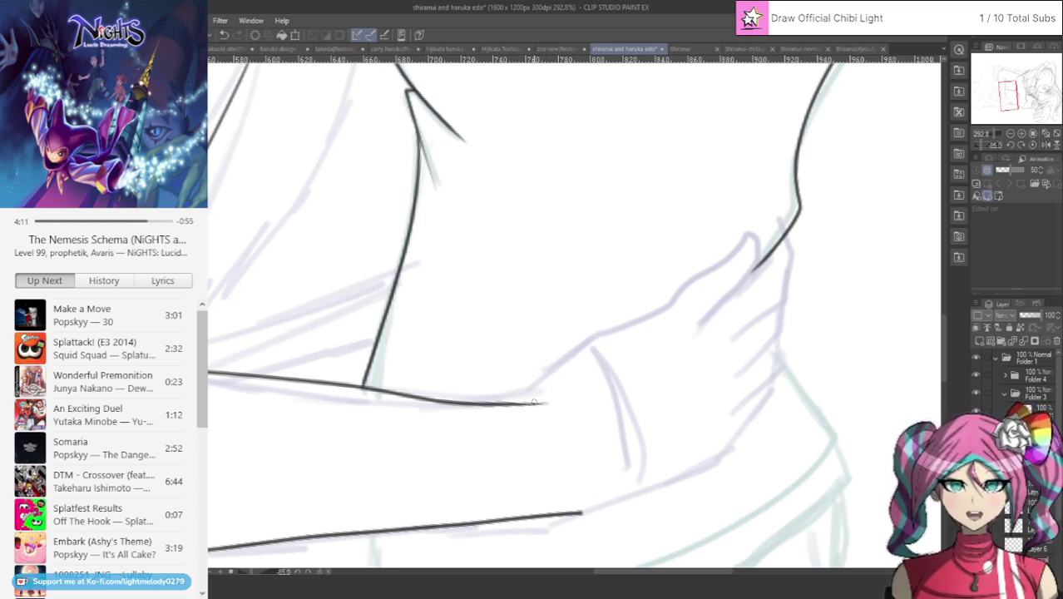
mouse_move(534, 402)
mouse_down()
mouse_move(570, 392)
mouse_move(625, 315)
mouse_move(718, 247)
mouse_move(735, 266)
mouse_move(701, 324)
mouse_up()
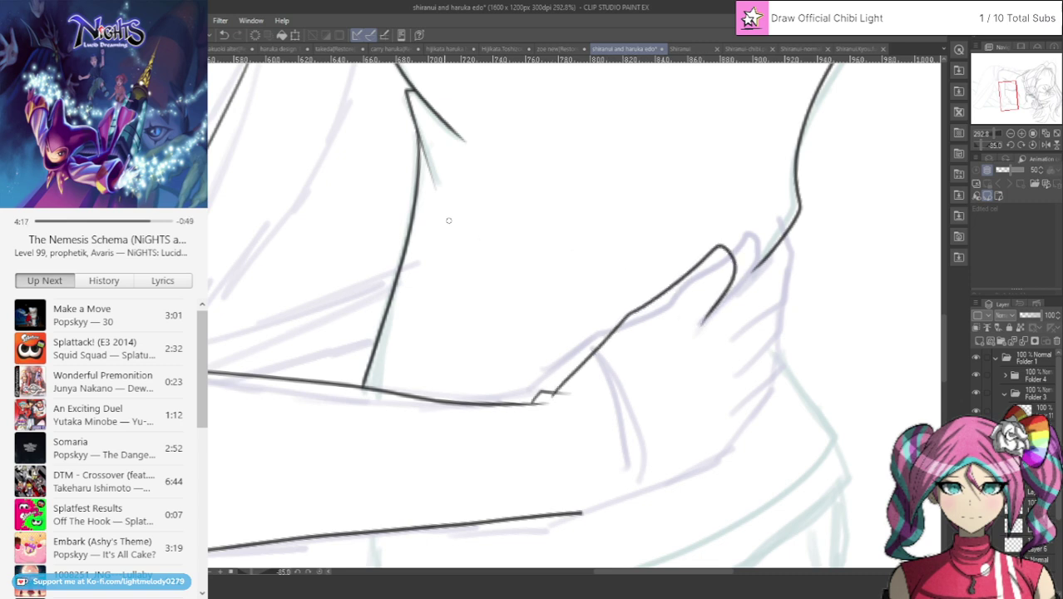
click(223, 35)
mouse_move(553, 392)
mouse_down()
mouse_move(603, 324)
mouse_move(707, 255)
mouse_move(721, 272)
mouse_move(692, 335)
mouse_up()
mouse_move(735, 296)
mouse_down()
mouse_move(778, 246)
mouse_move(774, 302)
mouse_move(728, 366)
mouse_up()
mouse_move(765, 321)
mouse_down()
mouse_move(769, 341)
mouse_move(744, 381)
mouse_up()
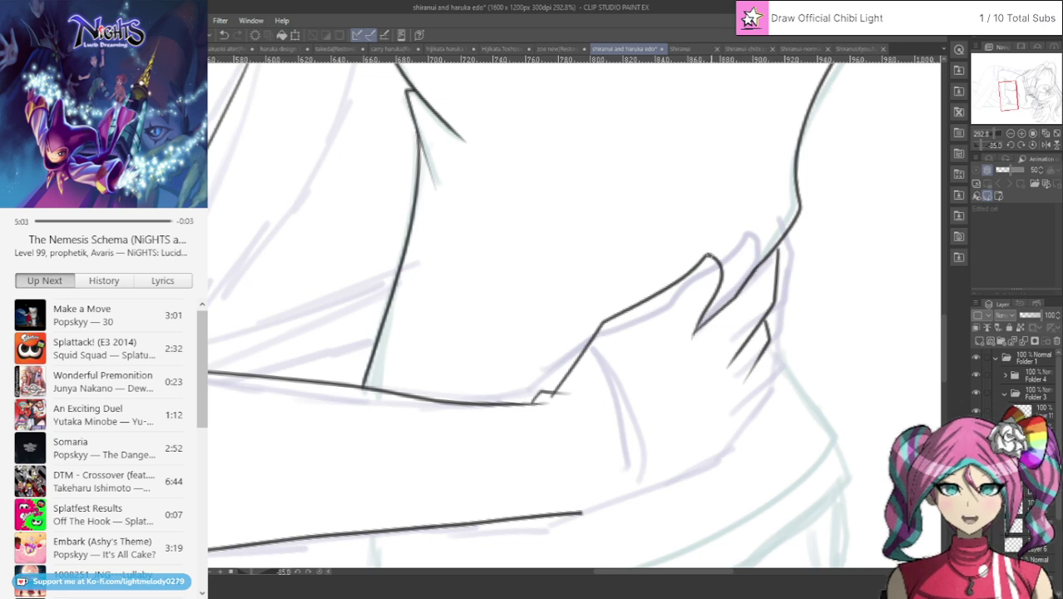
mouse_move(764, 351)
mouse_down()
mouse_move(755, 412)
mouse_move(687, 481)
mouse_move(540, 516)
mouse_up()
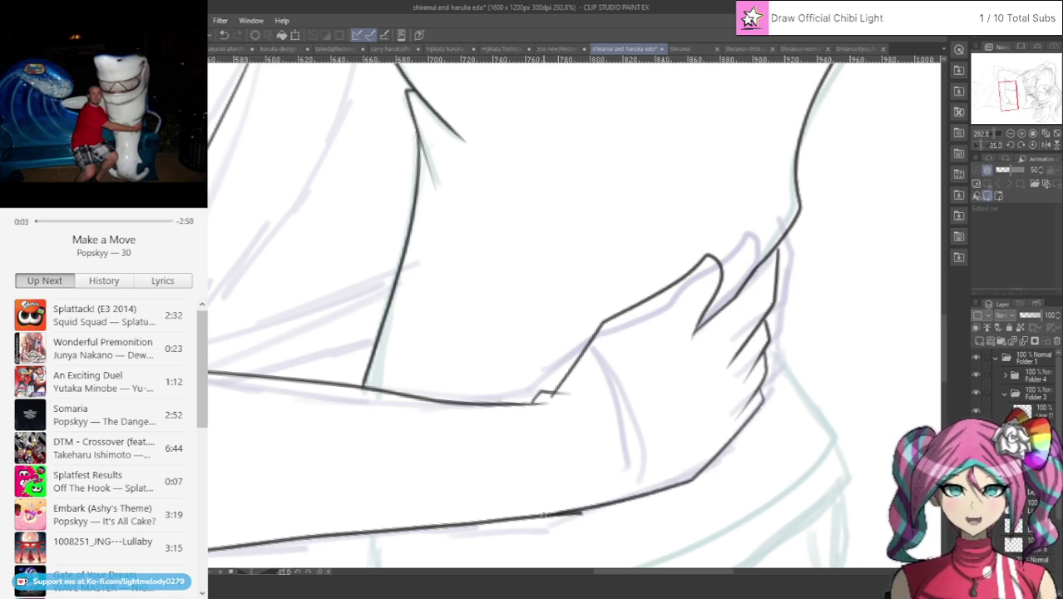
Ink the glove's curved edge across the lower wrist and refine the thumb with short lines at its base and tip.
mouse_move(570, 368)
mouse_down()
mouse_move(613, 412)
mouse_move(652, 494)
mouse_up()
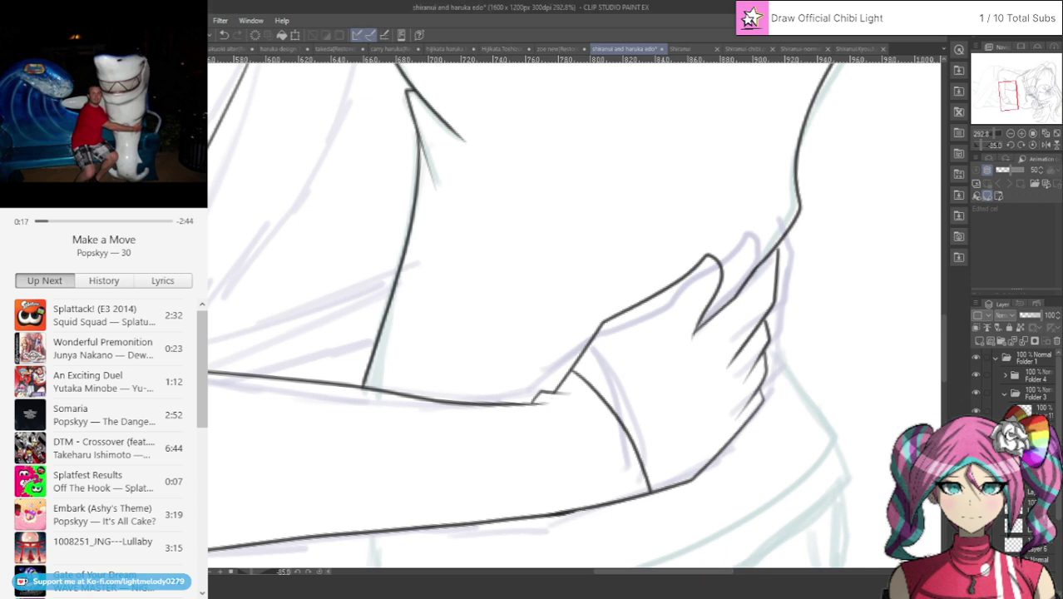
scroll(819, 203, up, 1)
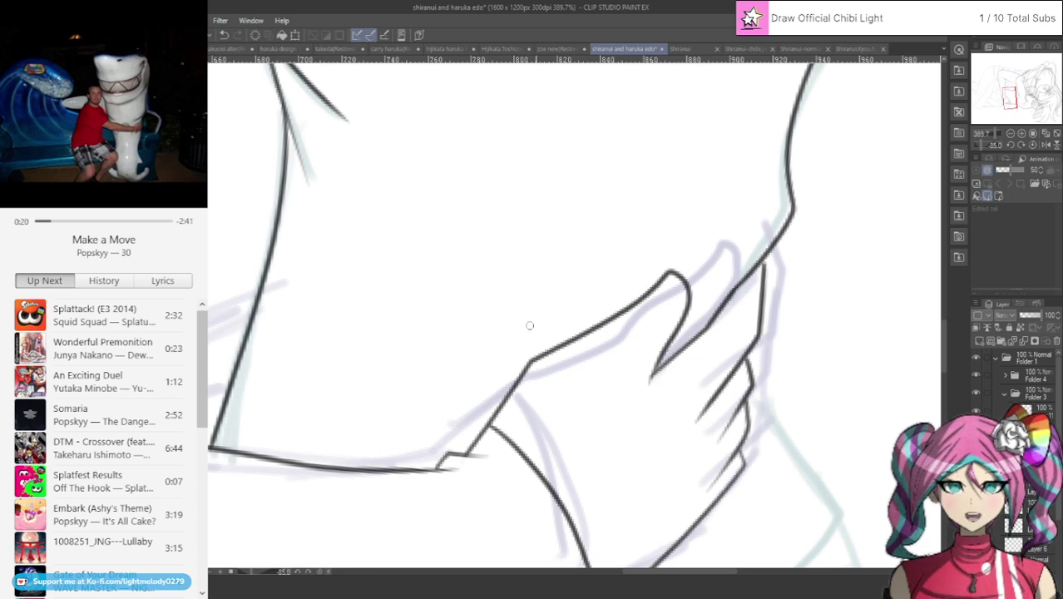
drag(657, 361, 642, 403)
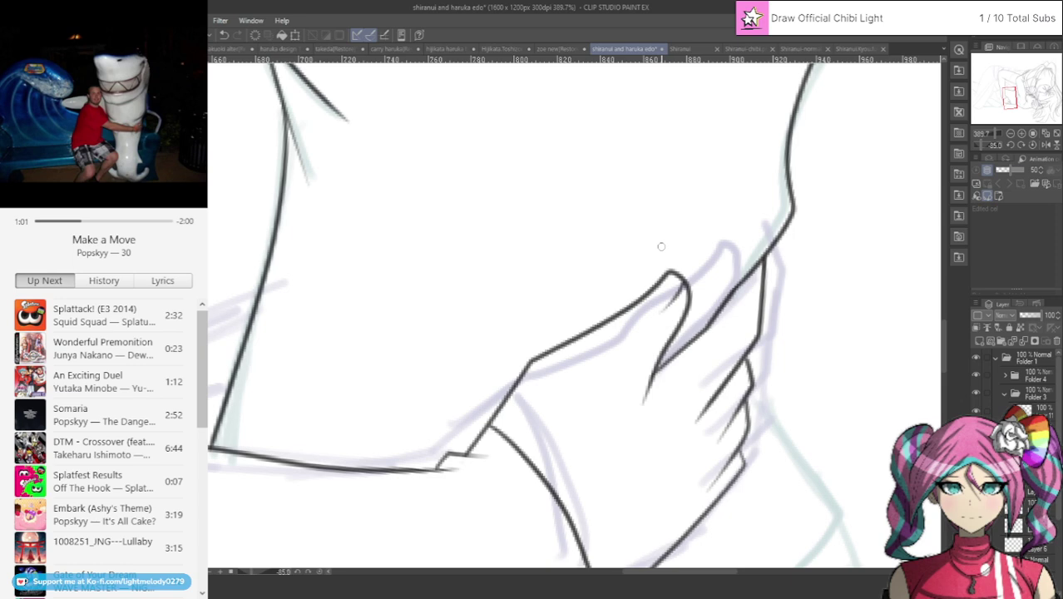
Check the Shiranui reference illustration and ink the glove's curved upper edge across the lower arm above the elbow, replacing the first stroke.
scroll(594, 215, down, 9)
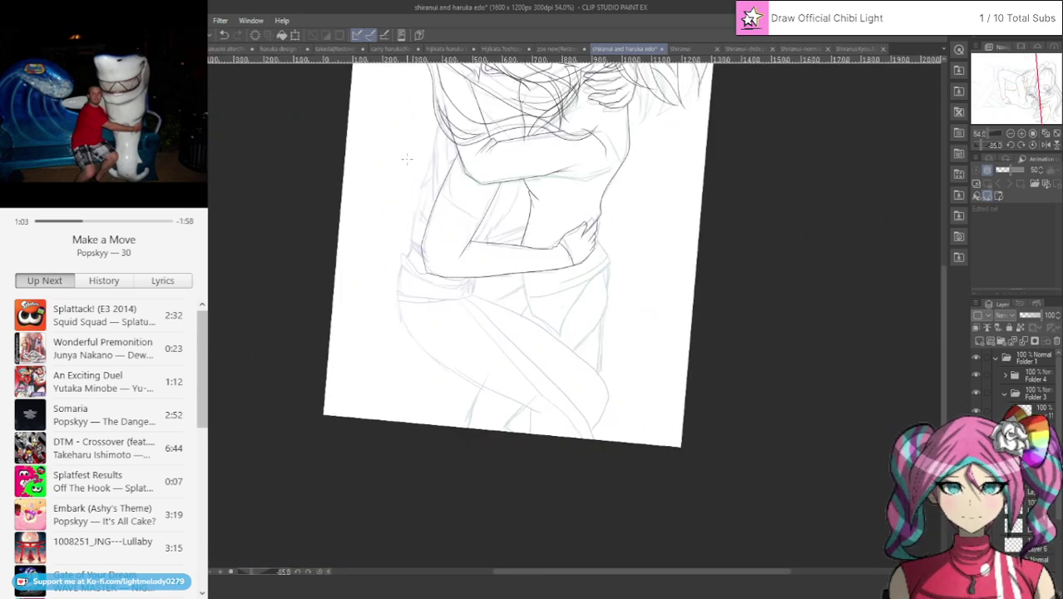
scroll(406, 159, up, 1)
scroll(417, 128, down, 3)
scroll(416, 101, up, 4)
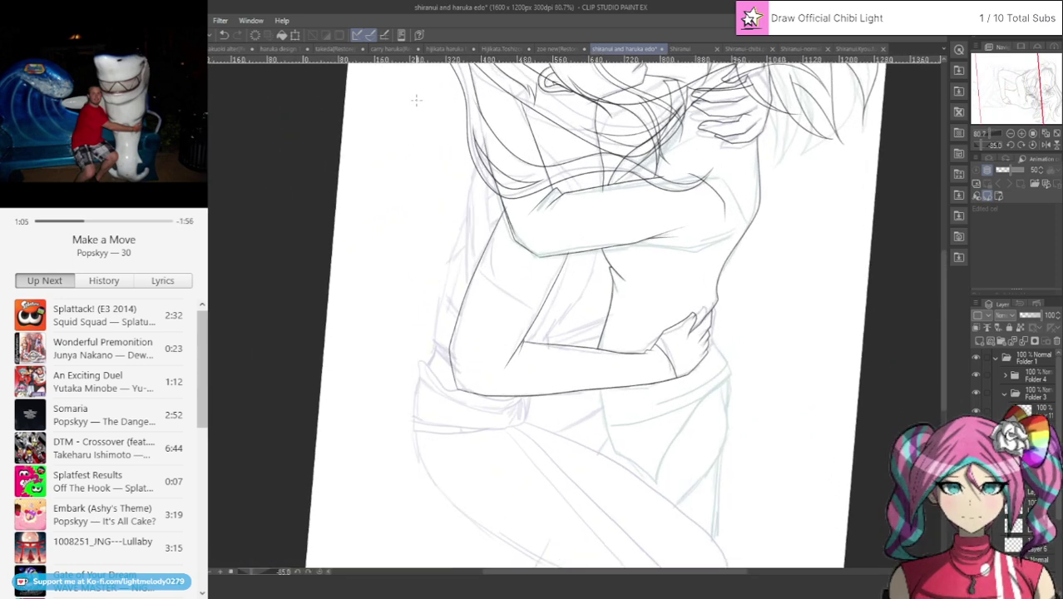
scroll(416, 100, up, 3)
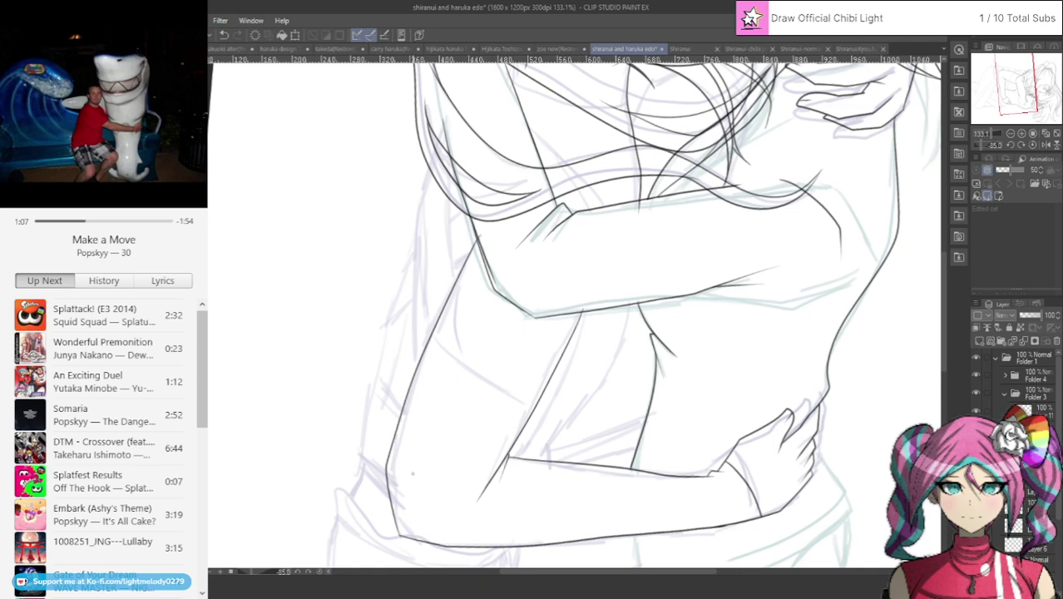
click(682, 48)
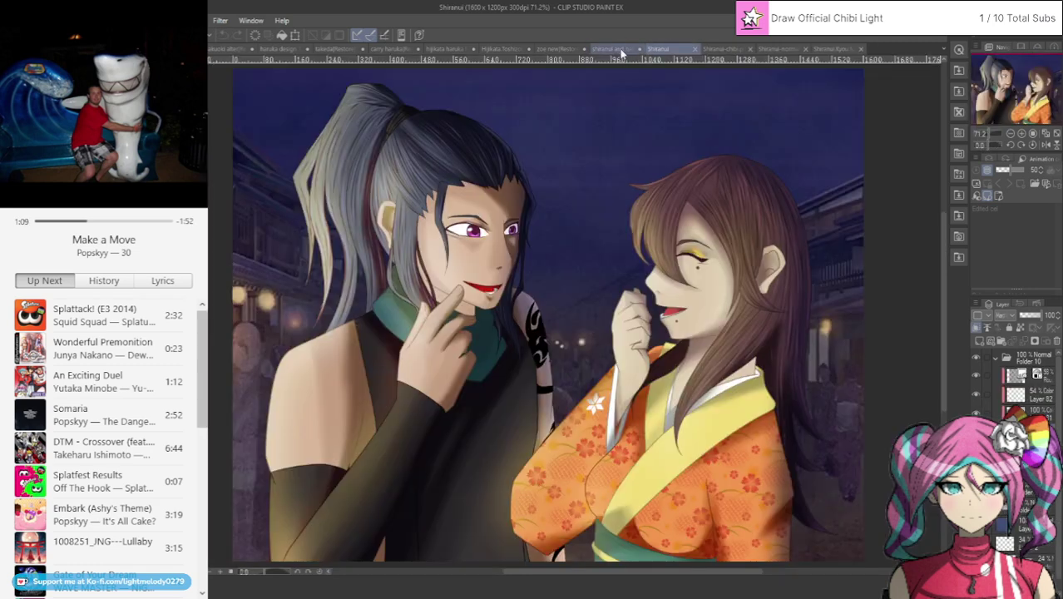
click(620, 53)
scroll(465, 279, up, 1)
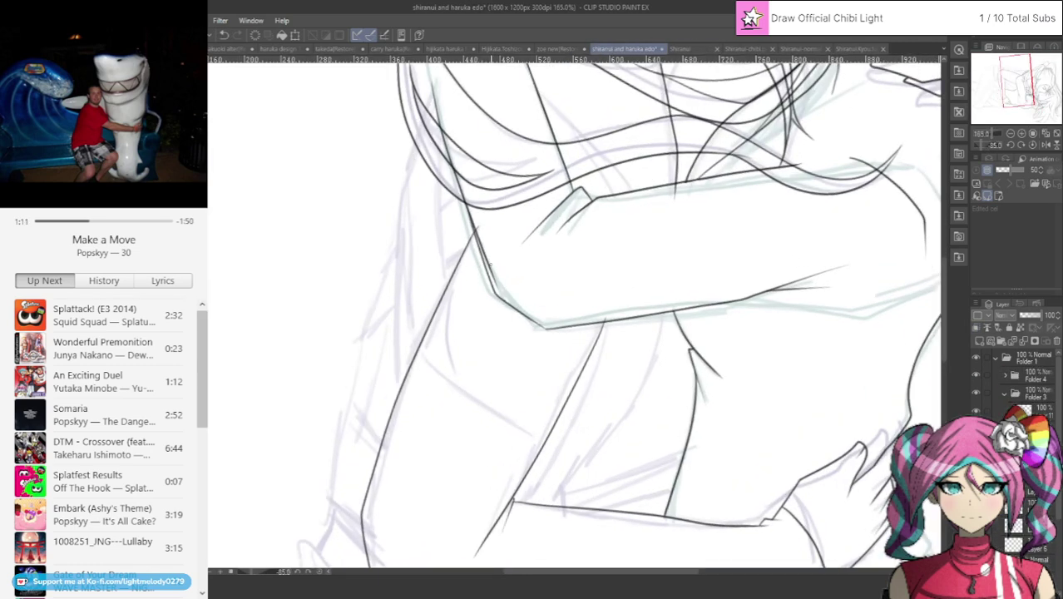
drag(424, 341, 526, 434)
click(224, 35)
mouse_move(427, 331)
mouse_down()
mouse_move(474, 378)
mouse_move(563, 407)
mouse_up()
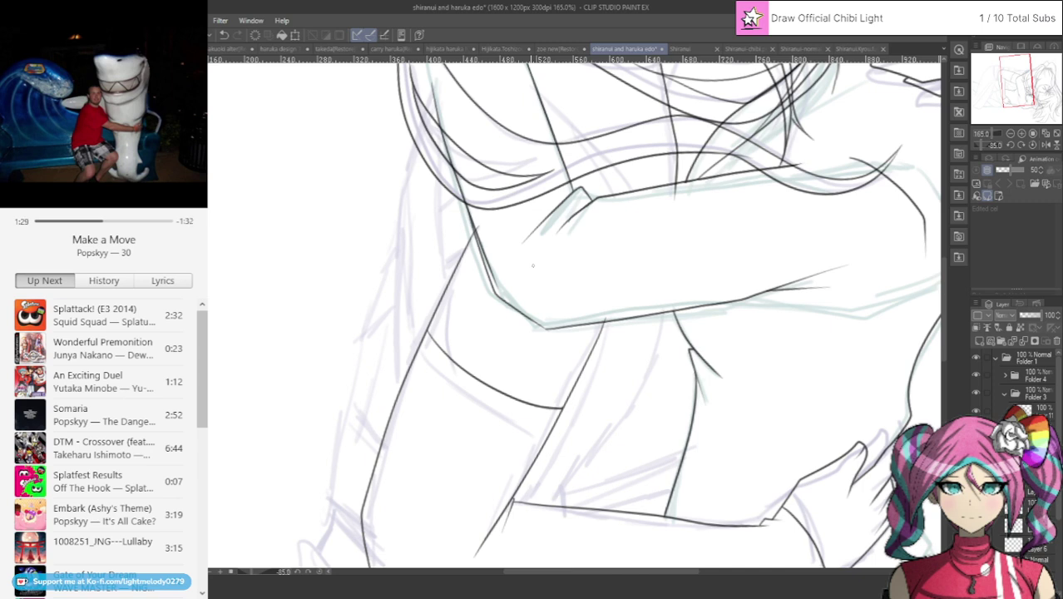
scroll(533, 266, down, 5)
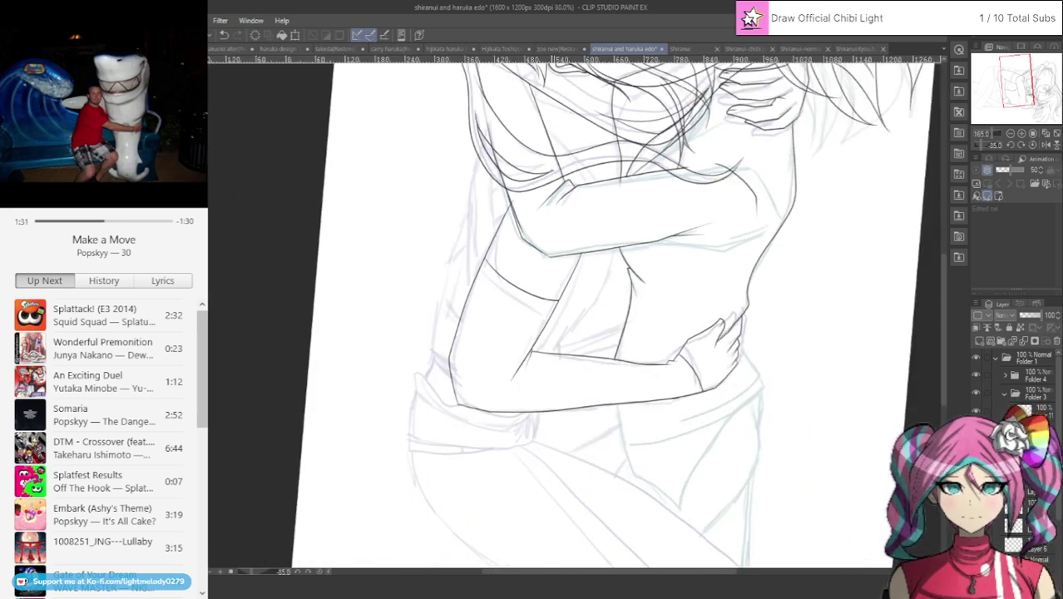
Ink a new outer contour for the lower arm, slightly inside the existing one, from the armpit down to the elbow.
scroll(557, 83, up, 3)
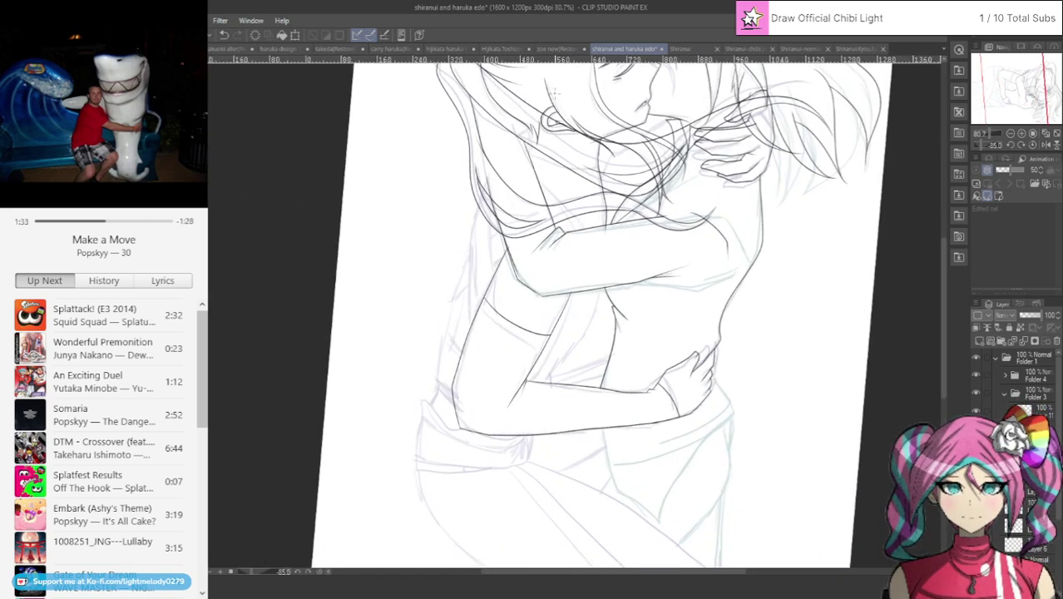
scroll(563, 182, up, 1)
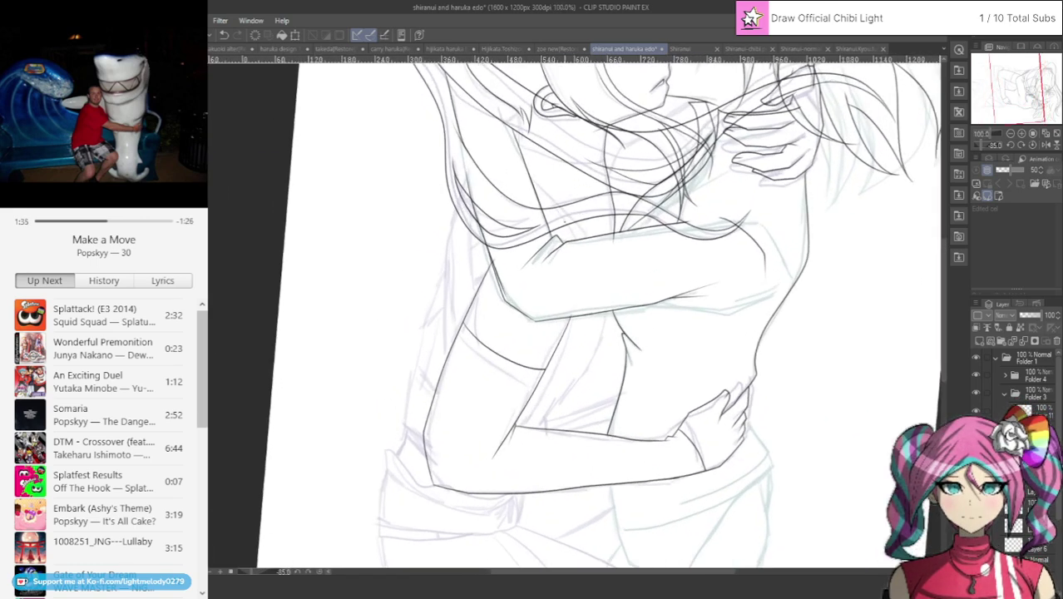
scroll(523, 323, up, 3)
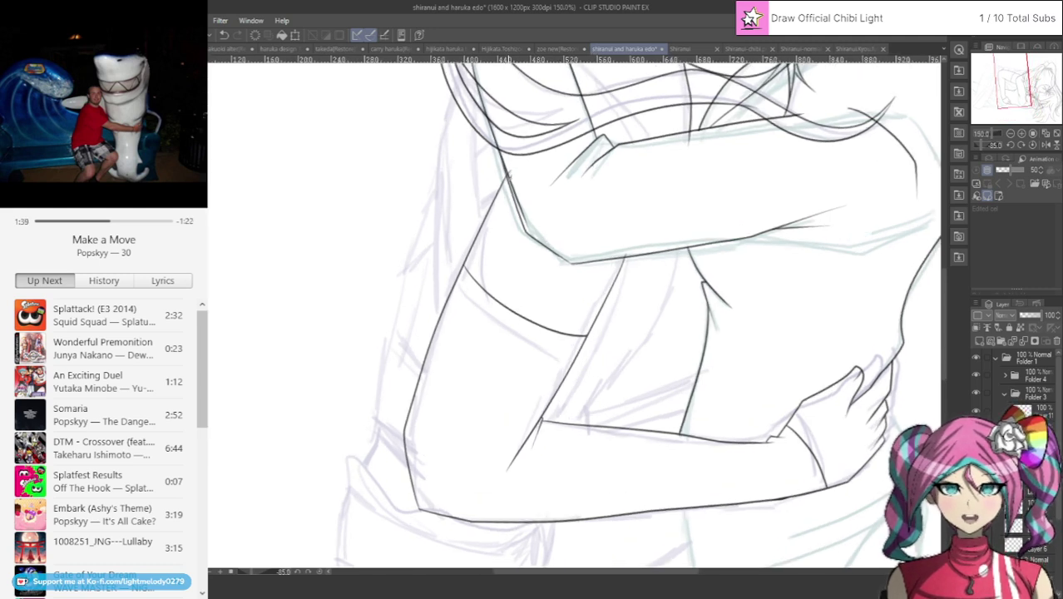
mouse_move(507, 176)
mouse_down()
mouse_move(415, 434)
mouse_move(421, 513)
mouse_up()
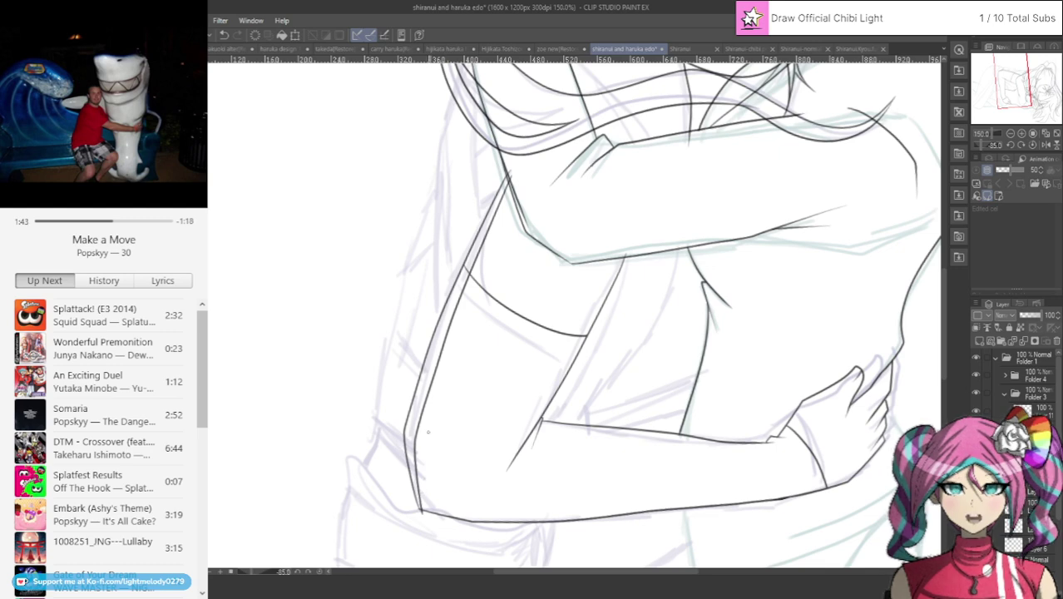
Erase the old outer contour of the lower arm from the armpit to the elbow, leaving only the new inner line.
drag(428, 431, 453, 428)
drag(486, 158, 552, 184)
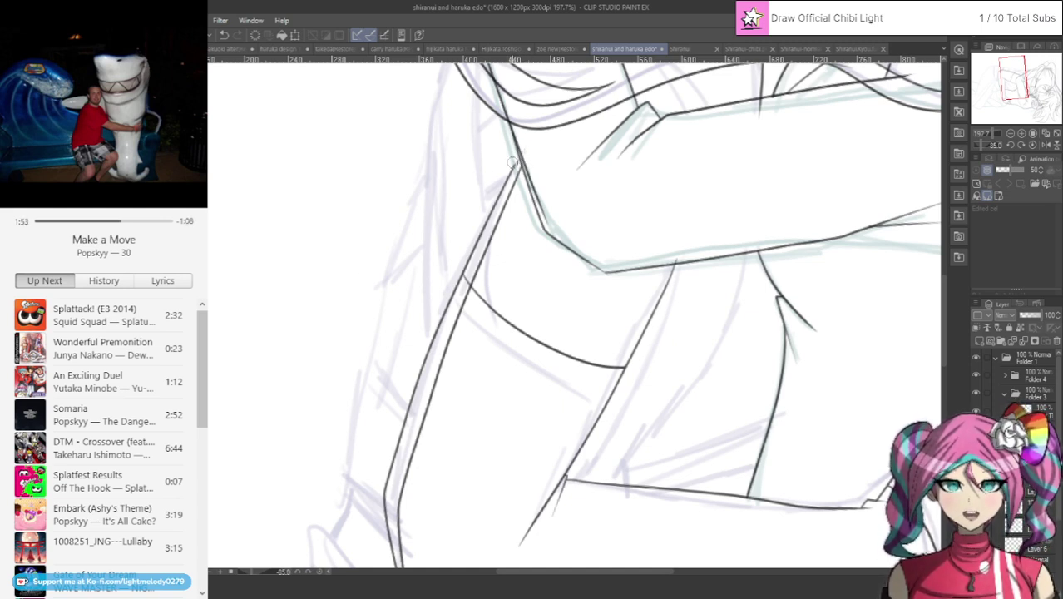
mouse_move(499, 179)
mouse_down()
mouse_move(428, 362)
mouse_move(438, 323)
mouse_move(383, 526)
mouse_up()
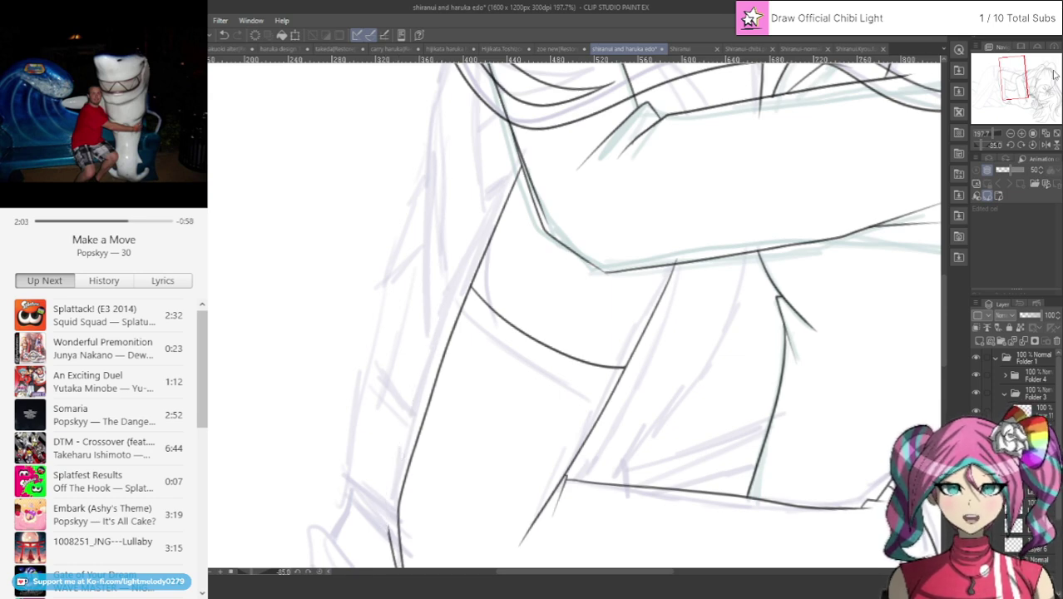
mouse_move(1013, 76)
mouse_down()
mouse_move(1014, 92)
mouse_move(998, 83)
mouse_up()
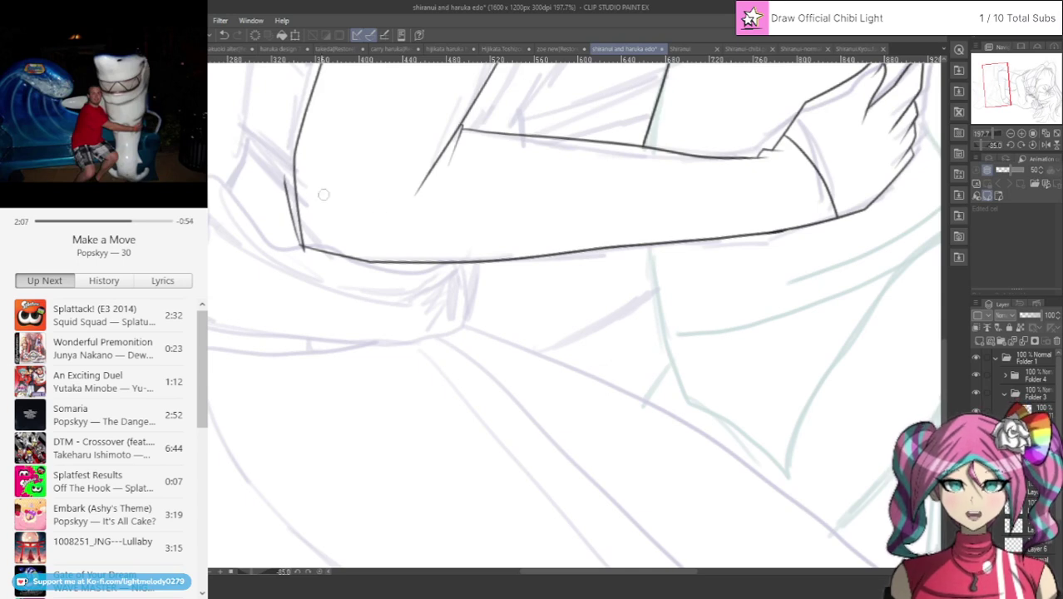
drag(281, 160, 300, 251)
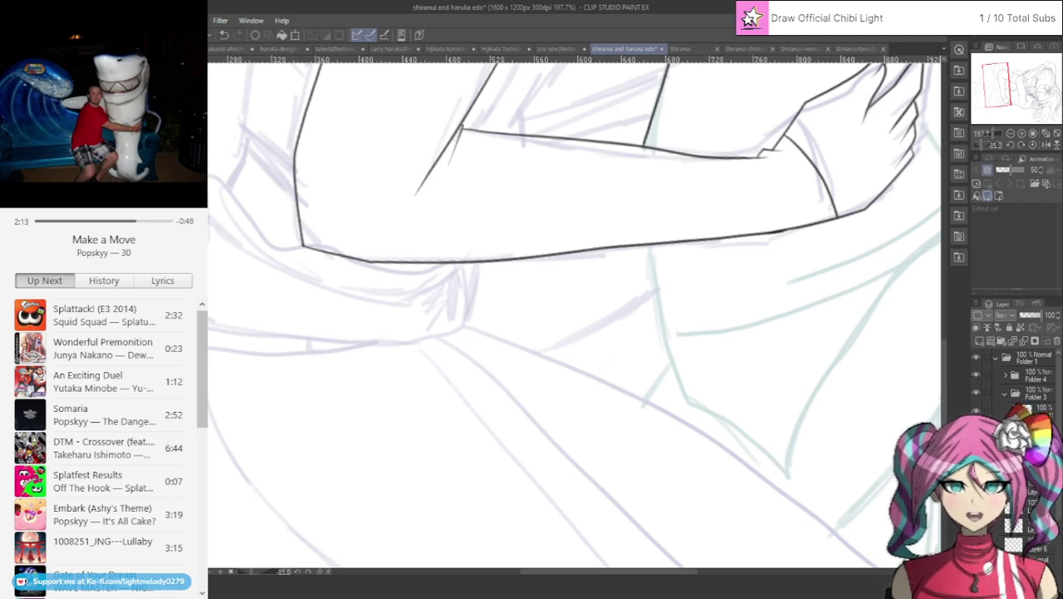
Add a new layer, check the Shiranui reference, and ink a curved line through the hair down to the upper arm's elbow-side crease.
drag(616, 532, 642, 57)
mouse_move(975, 90)
mouse_down()
mouse_move(1009, 75)
mouse_move(1016, 82)
mouse_up()
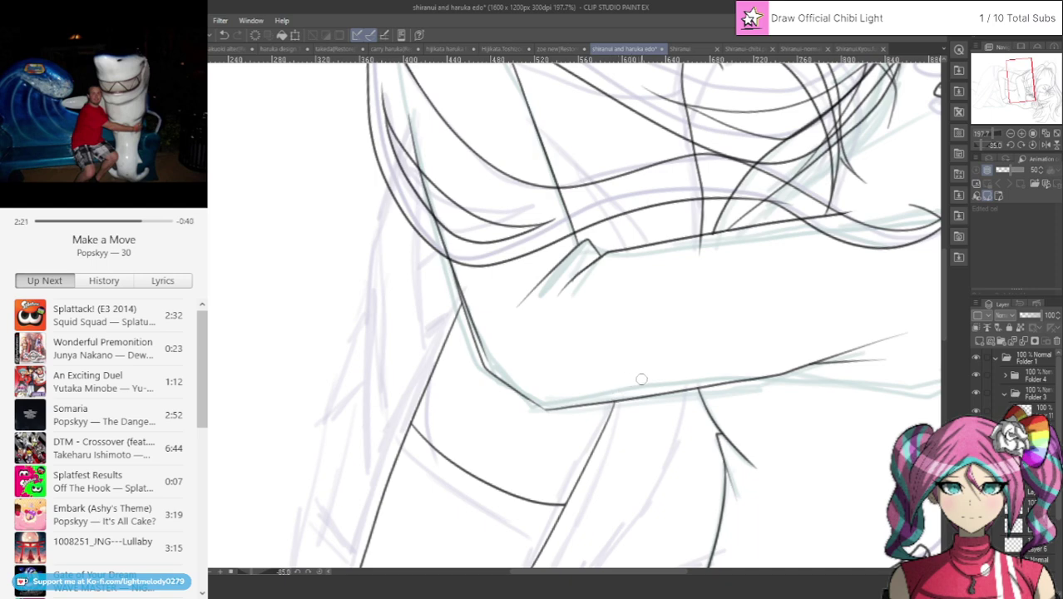
scroll(640, 374, down, 2)
scroll(641, 373, down, 2)
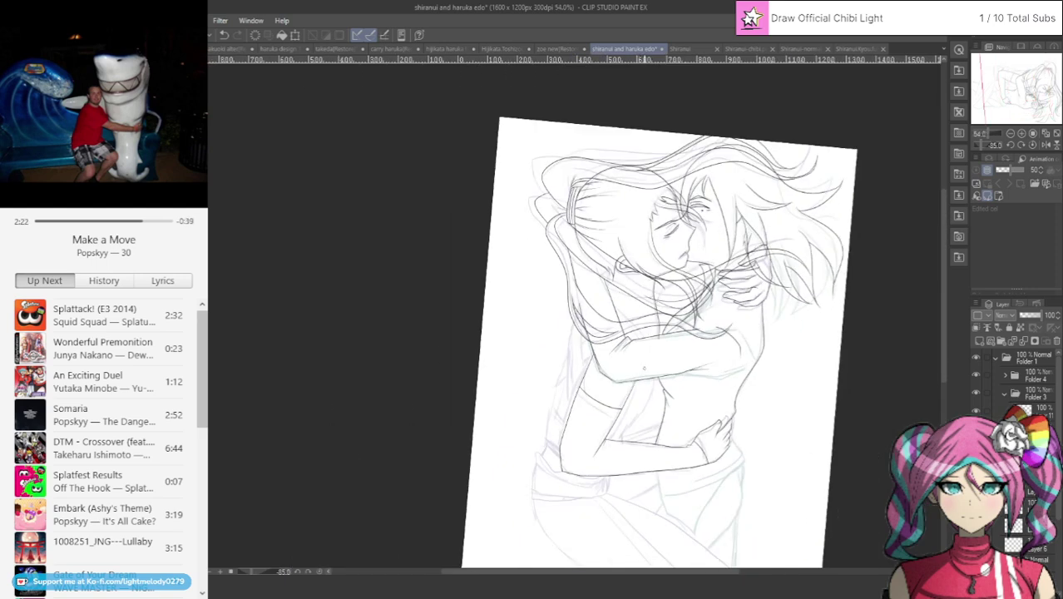
scroll(644, 368, up, 2)
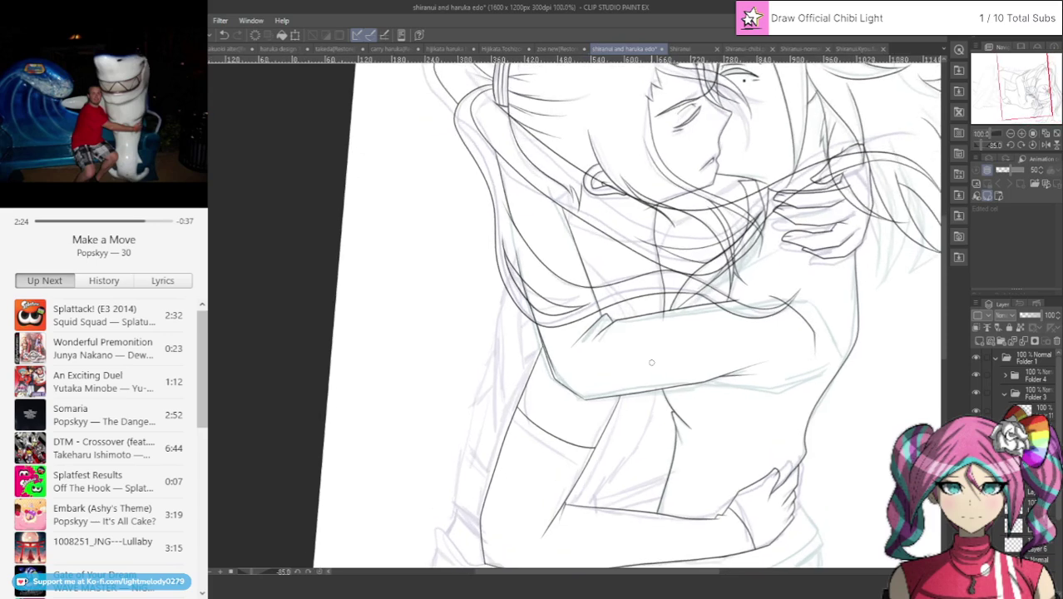
scroll(652, 362, up, 2)
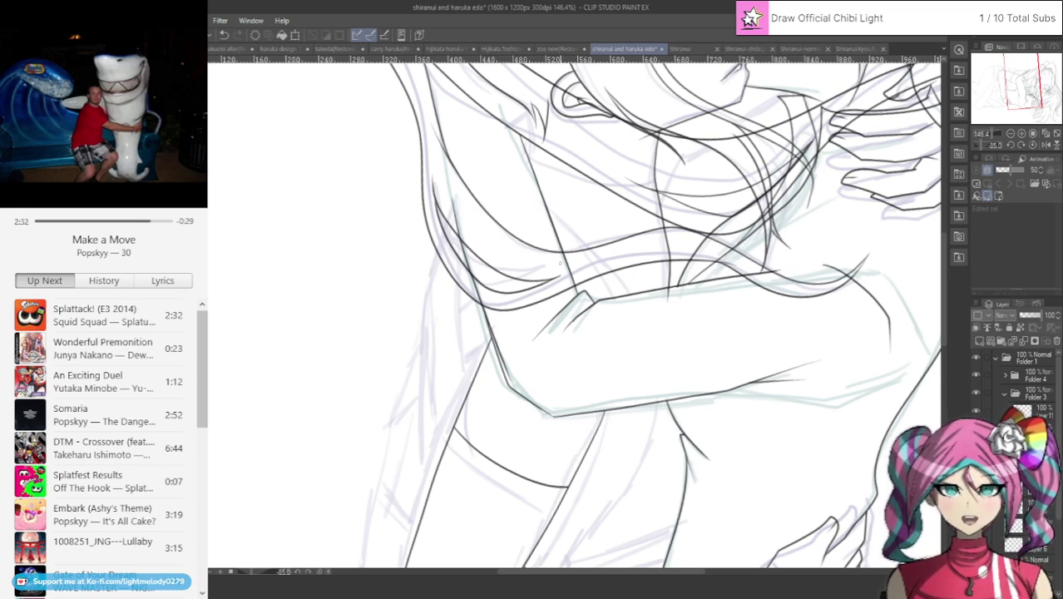
drag(600, 279, 618, 319)
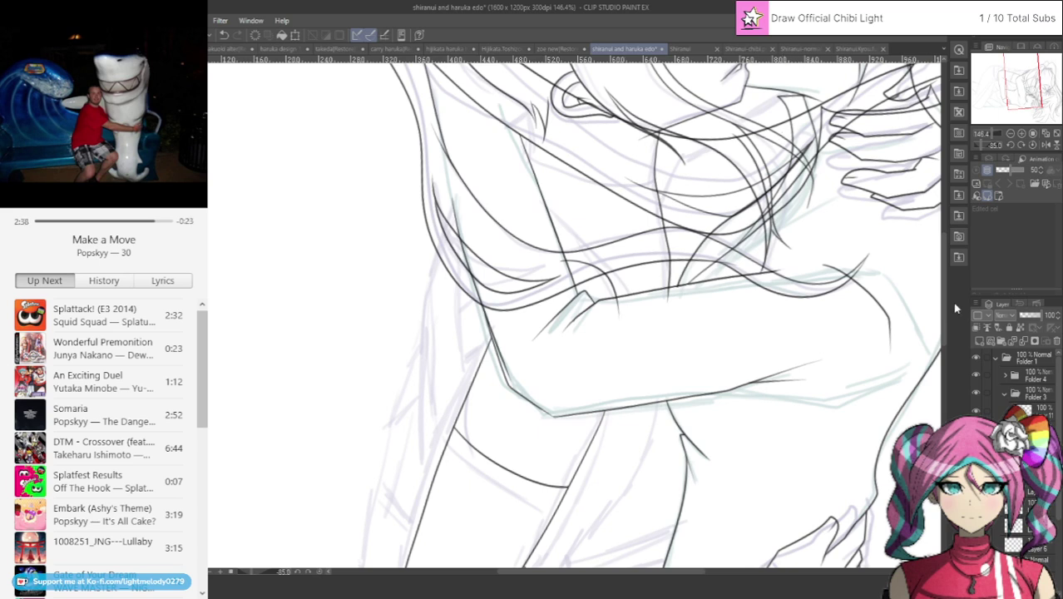
click(979, 341)
click(740, 49)
click(618, 50)
mouse_move(545, 207)
mouse_down()
mouse_move(603, 262)
mouse_move(620, 304)
mouse_up()
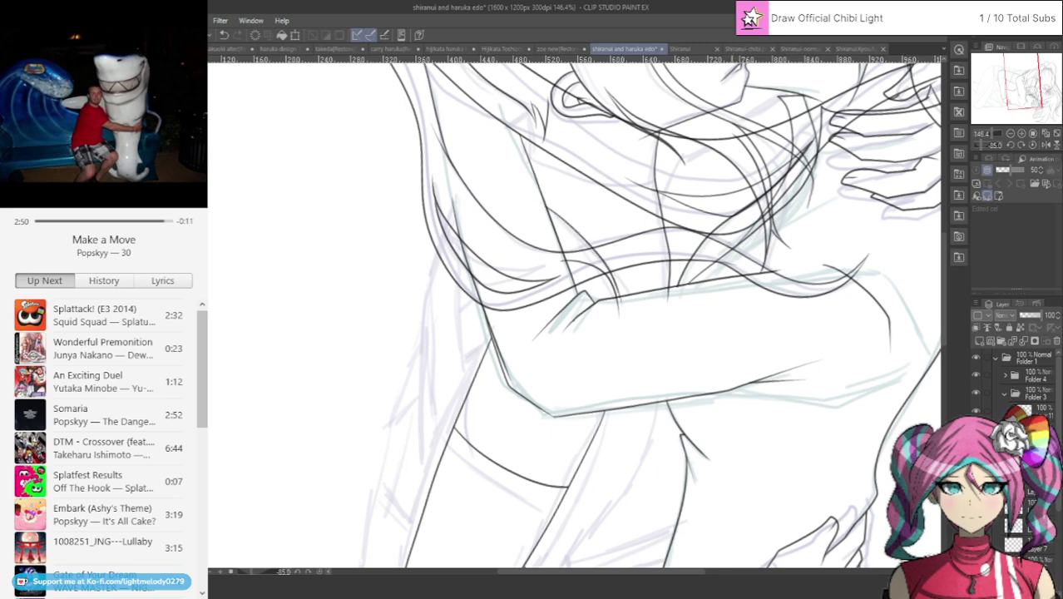
Ink two long curved torso lines between the embracing arms, running from the upper arm down to the lower forearm.
mouse_move(1016, 91)
mouse_down()
mouse_move(1009, 102)
mouse_move(998, 87)
mouse_up()
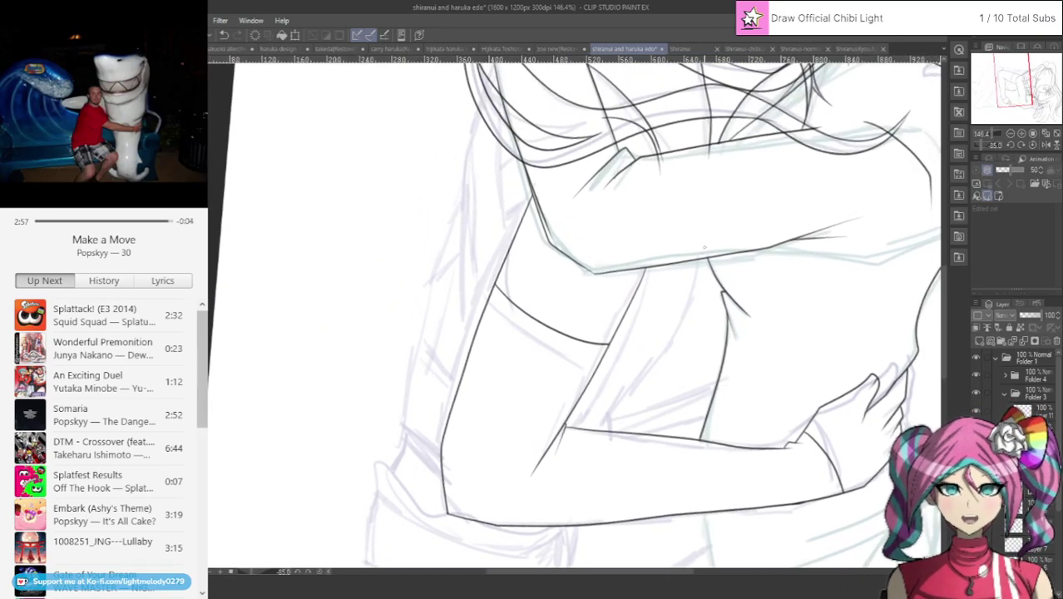
mouse_move(703, 249)
mouse_down()
mouse_move(655, 363)
mouse_move(597, 428)
mouse_up()
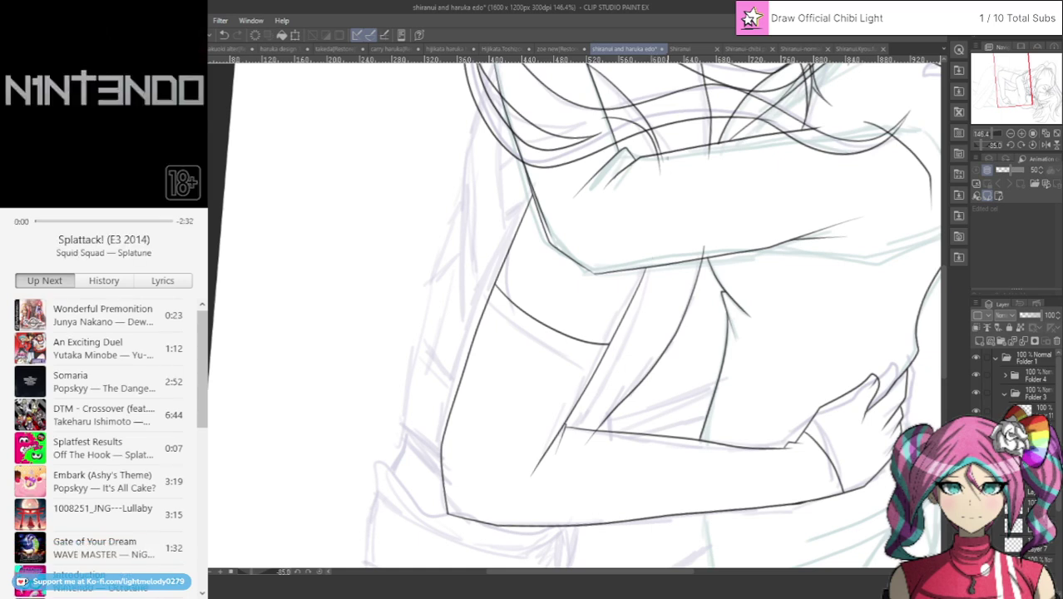
mouse_move(662, 160)
mouse_down()
mouse_move(635, 312)
mouse_move(566, 428)
mouse_up()
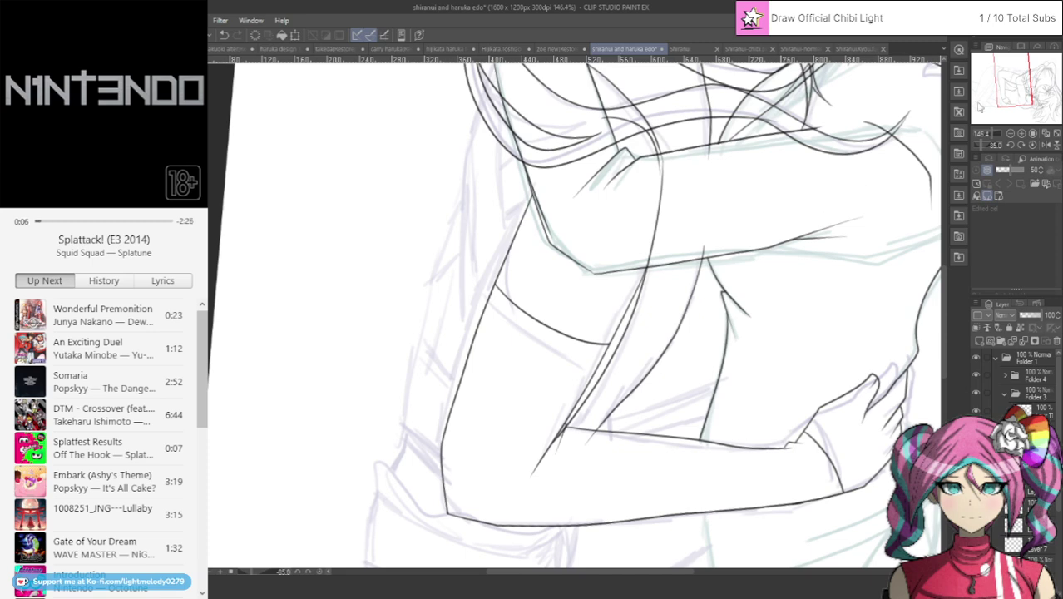
Ink three diagonal fold lines above the lower forearm, redoing the first ones, and one short diagonal fold line at the hip below it.
drag(1009, 81, 993, 81)
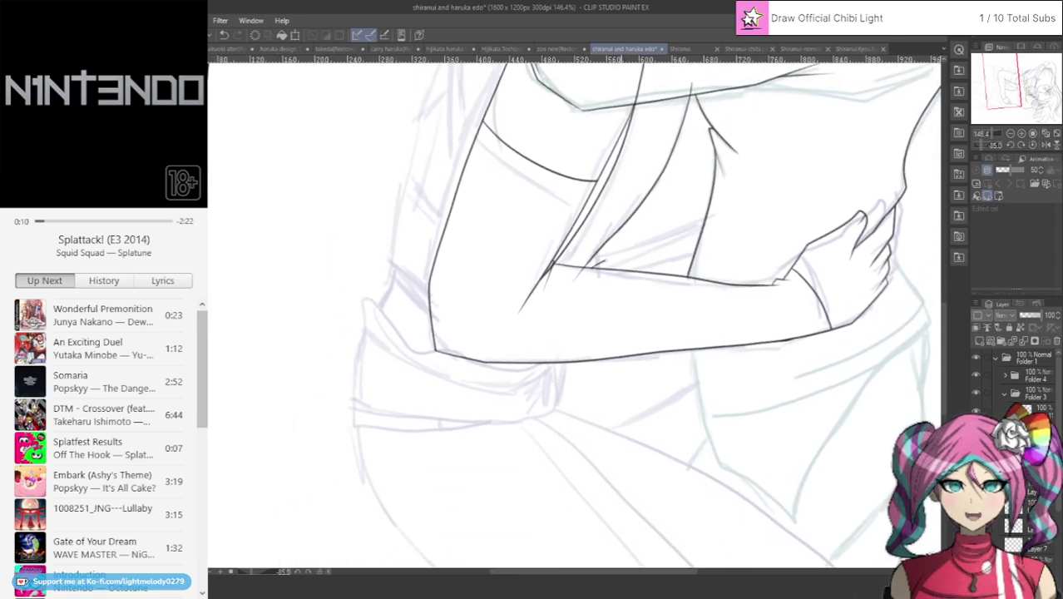
drag(695, 230, 724, 221)
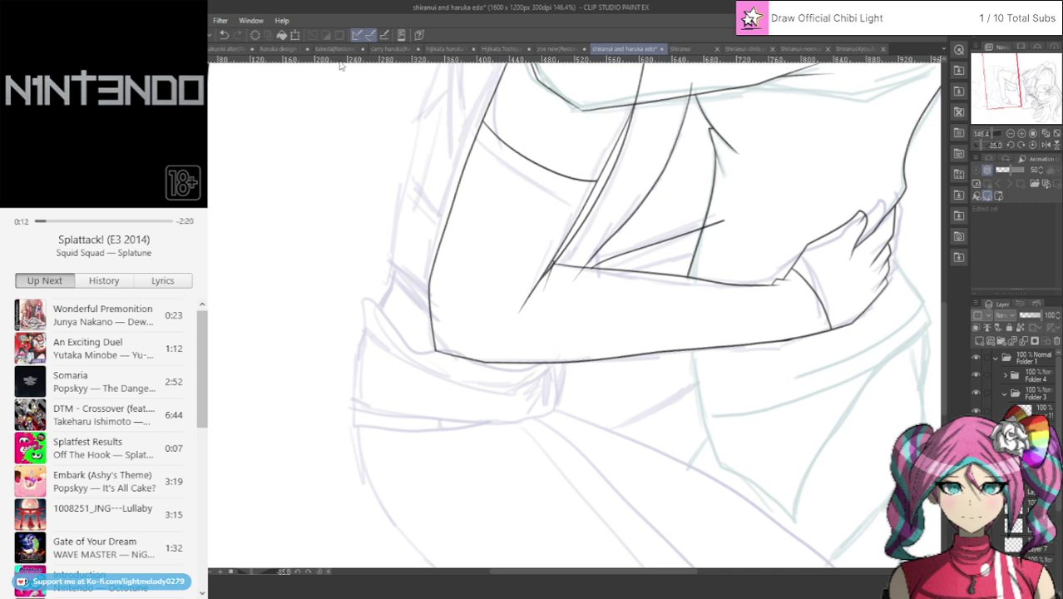
drag(597, 251, 713, 206)
click(223, 34)
click(224, 34)
drag(587, 269, 733, 221)
drag(592, 254, 727, 213)
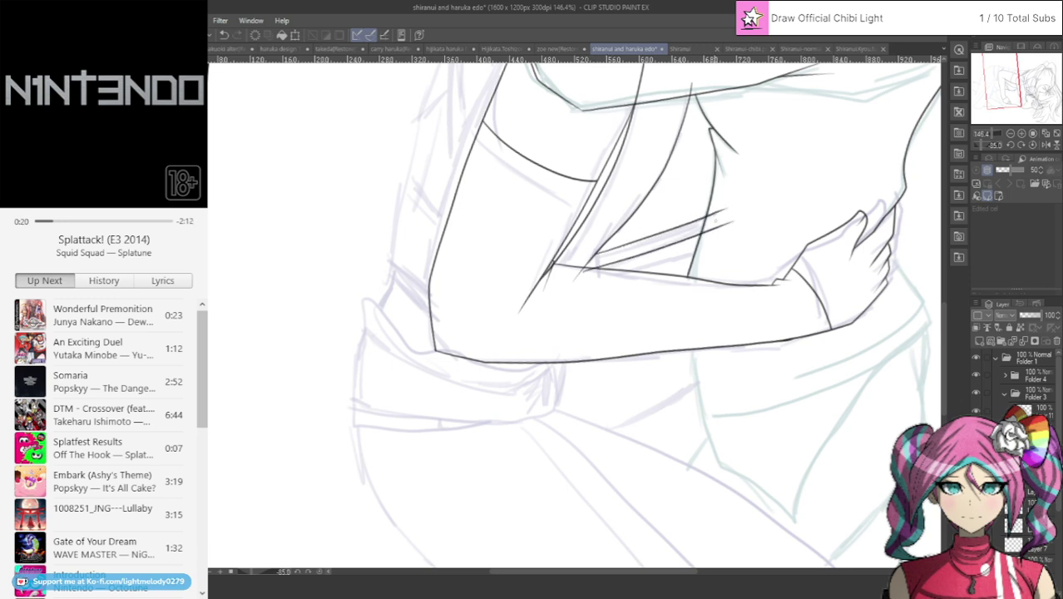
drag(613, 271, 735, 250)
drag(672, 400, 607, 429)
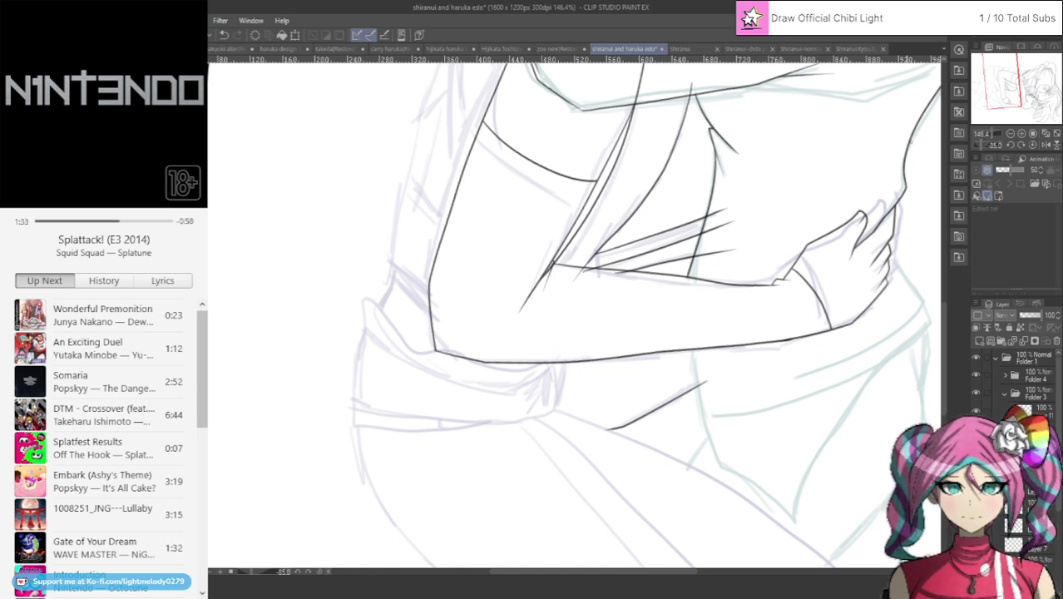
Ink the outer back line from the hair down to the waist, redoing the first stroke, and add a short waistband line near the elbow.
scroll(830, 149, down, 3)
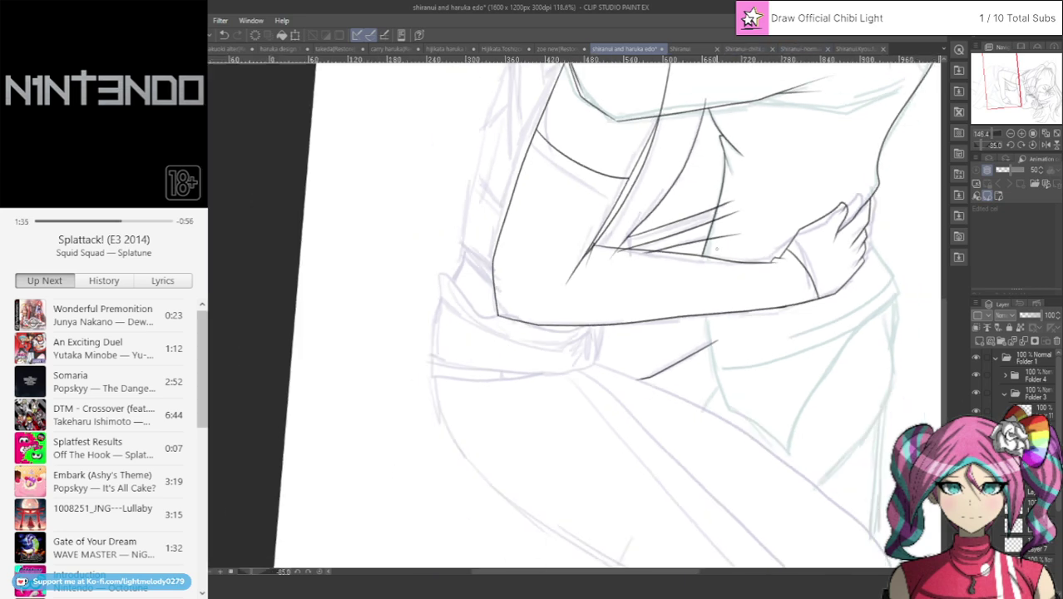
scroll(680, 211, up, 2)
scroll(680, 210, down, 3)
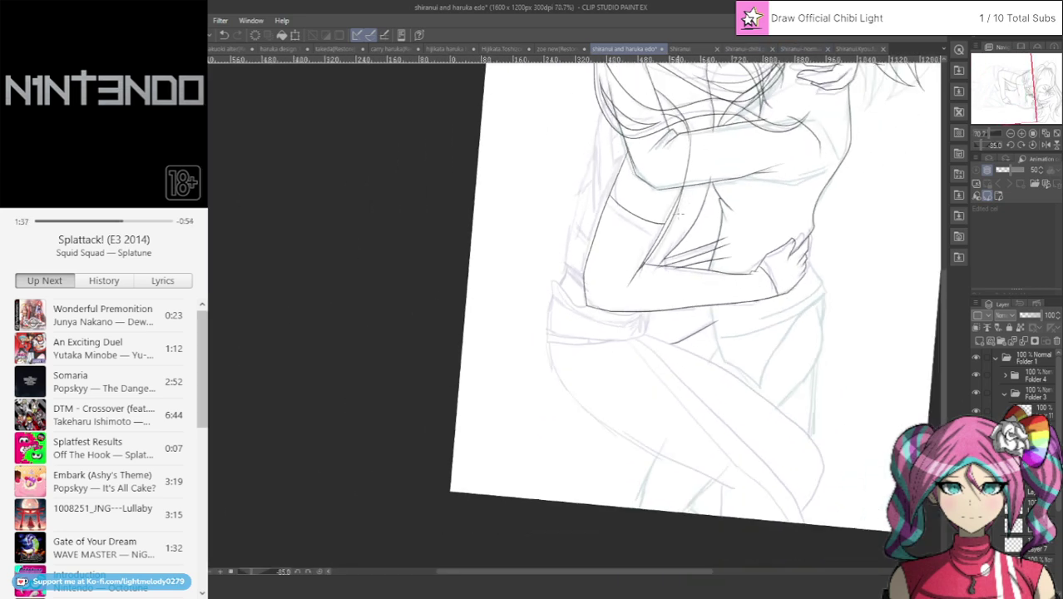
scroll(615, 118, up, 2)
scroll(574, 312, up, 3)
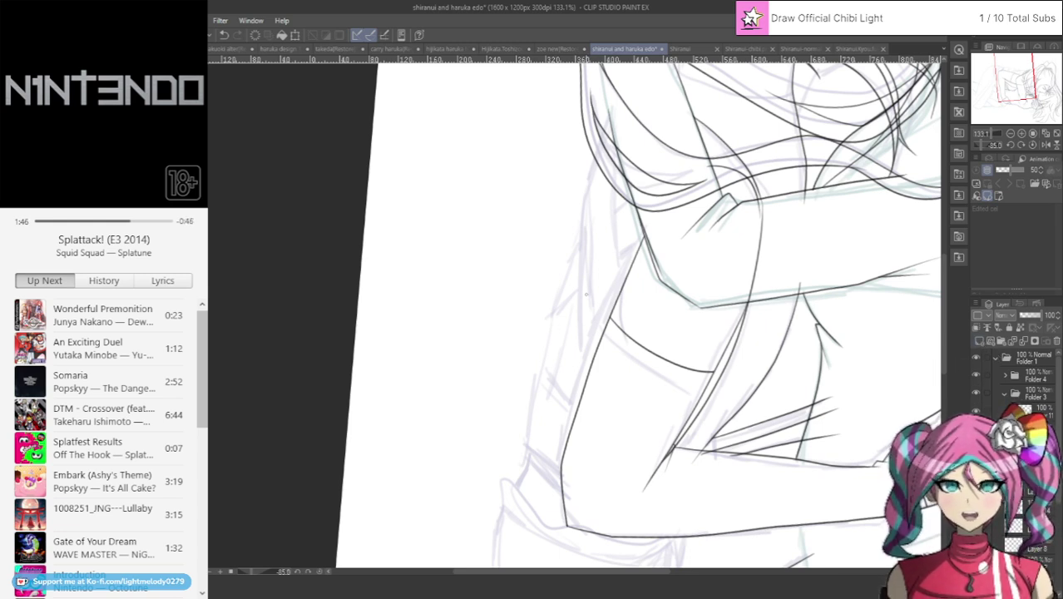
mouse_move(607, 56)
mouse_down()
mouse_move(604, 123)
mouse_move(540, 341)
mouse_move(521, 474)
mouse_up()
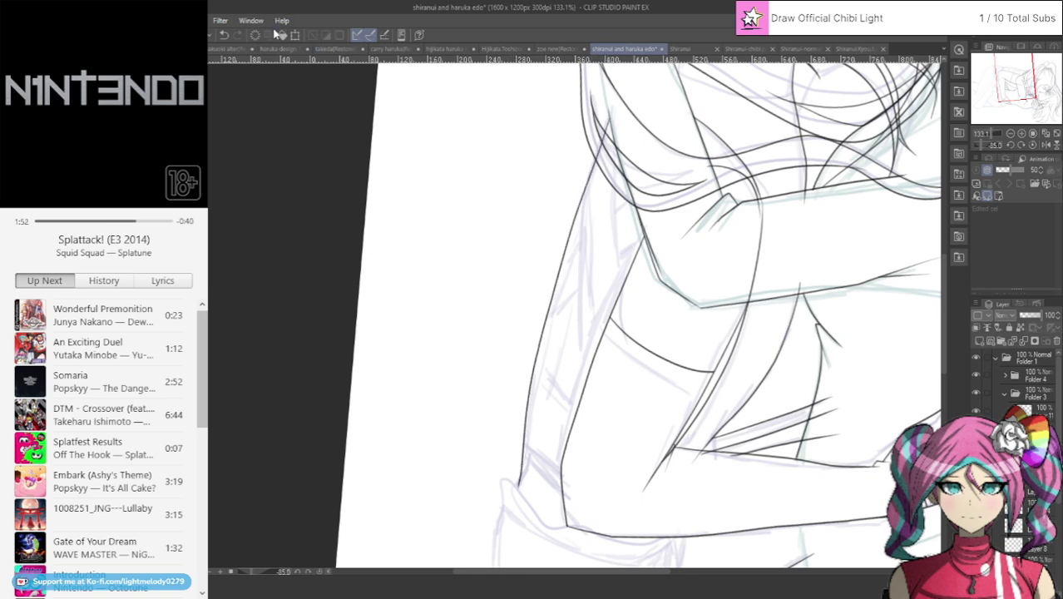
click(224, 35)
drag(608, 56, 524, 474)
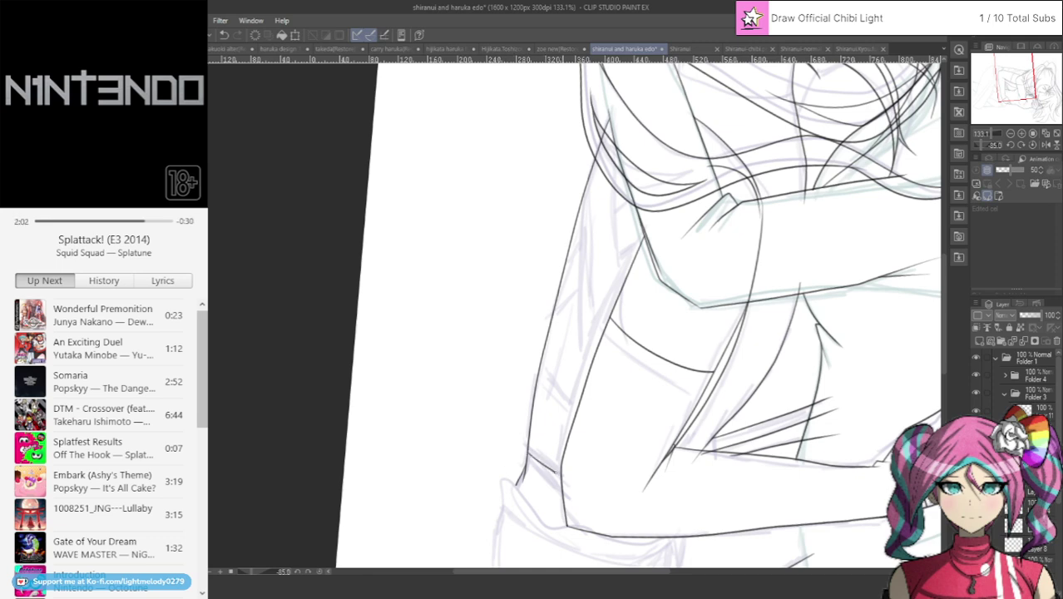
Examine the Shiranui reference illustrations for the outfit's waist, belt and back details.
click(699, 49)
click(777, 50)
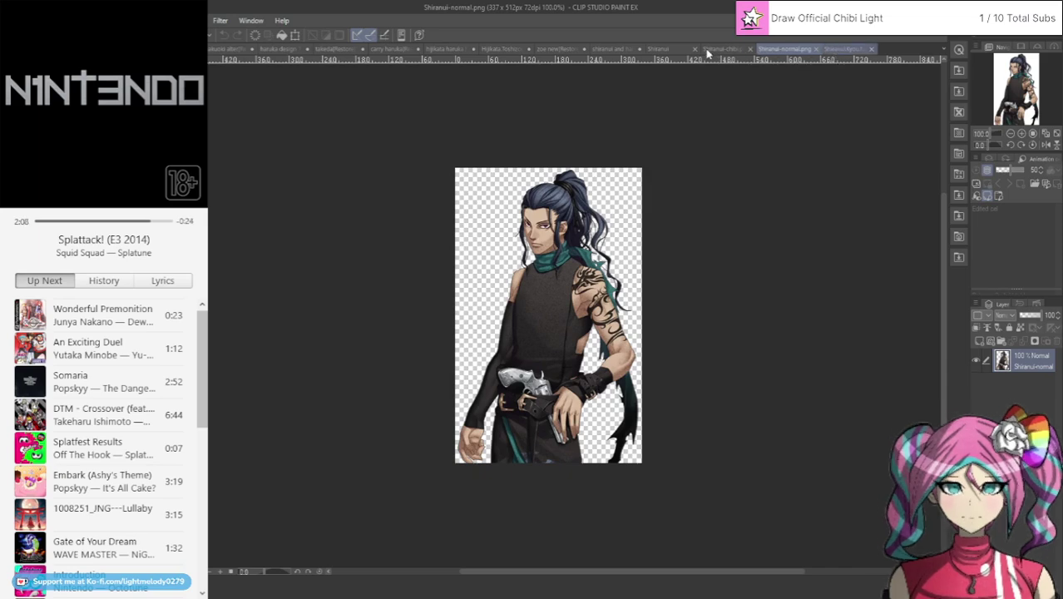
click(658, 50)
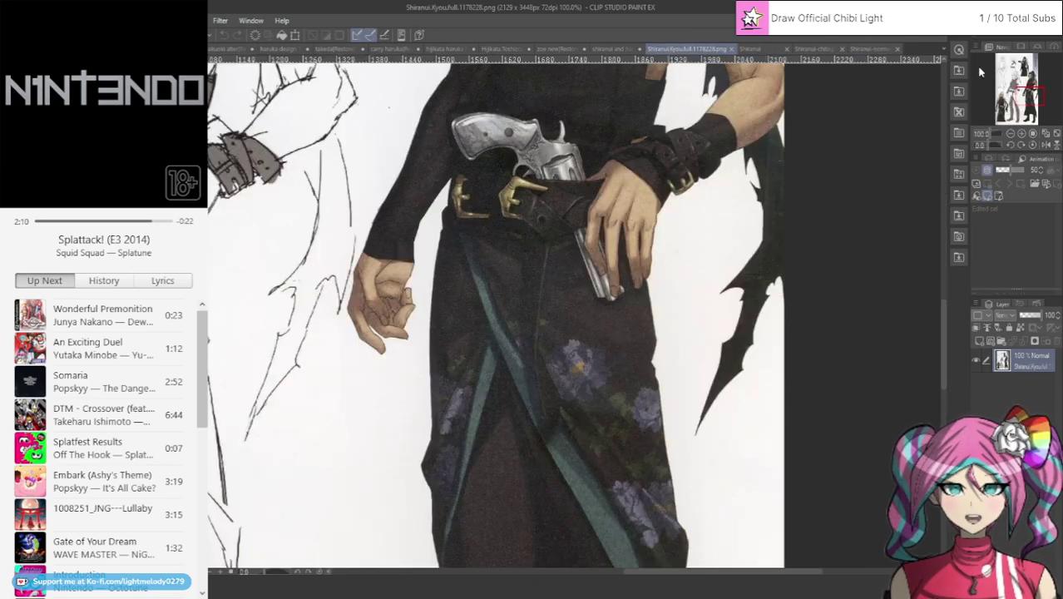
drag(1029, 96, 1015, 65)
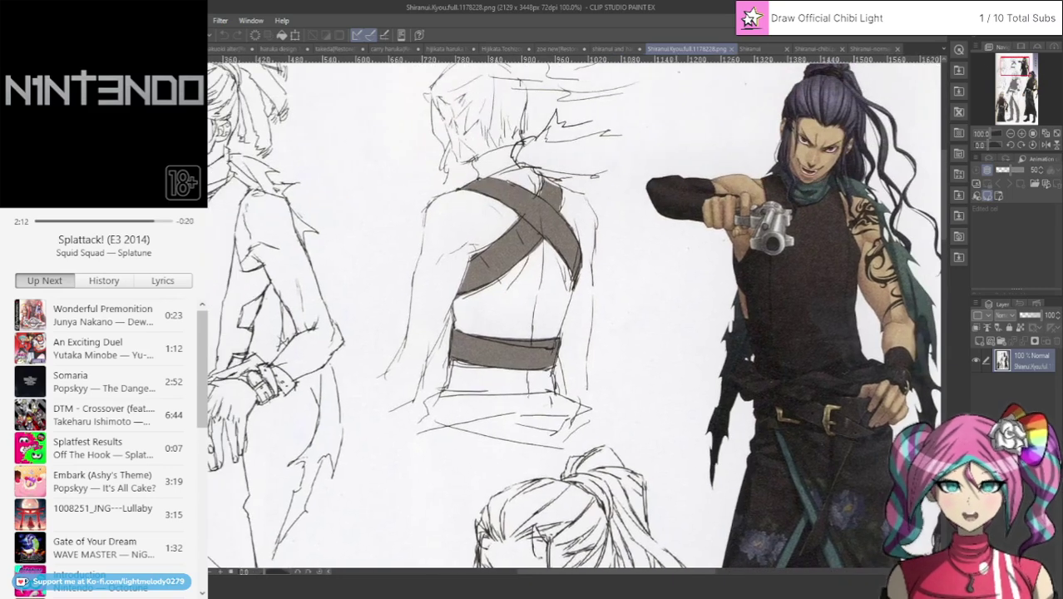
click(617, 50)
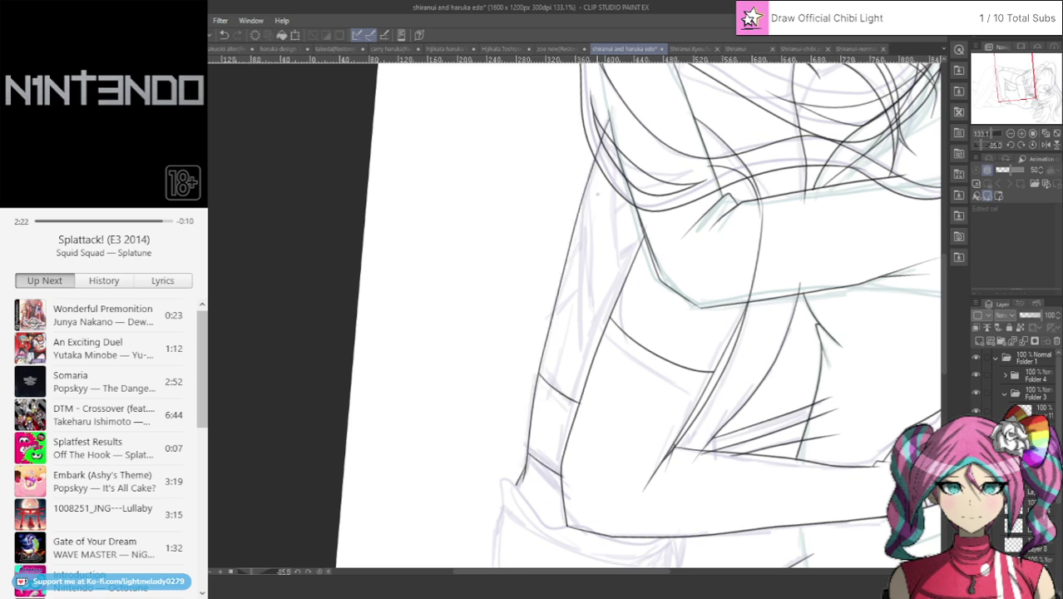
Try a long vertical fold line down the back between the outer back line and the arm twice, undoing each attempt.
drag(584, 187, 574, 395)
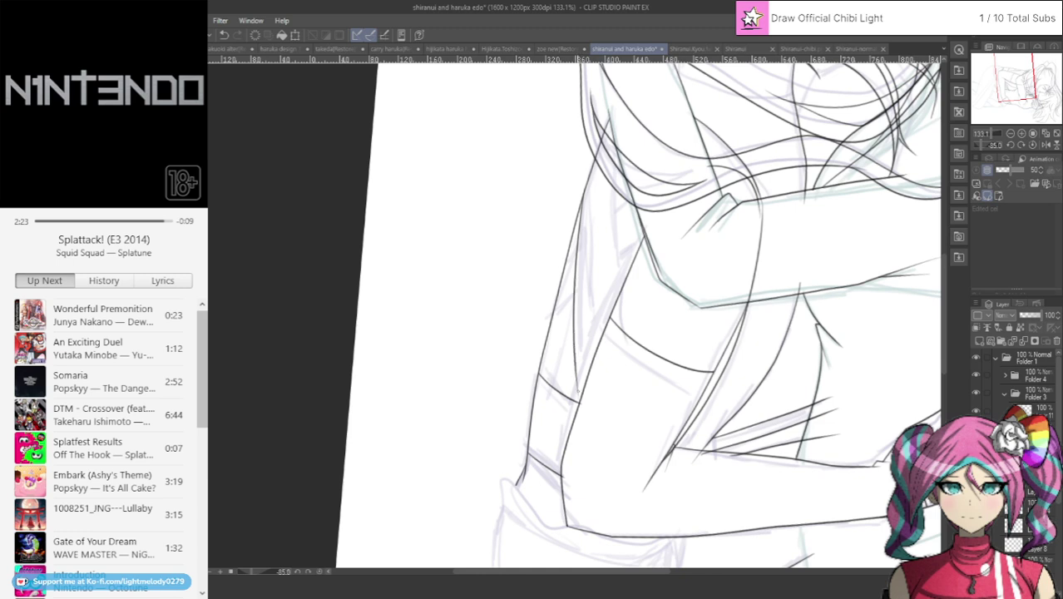
click(224, 34)
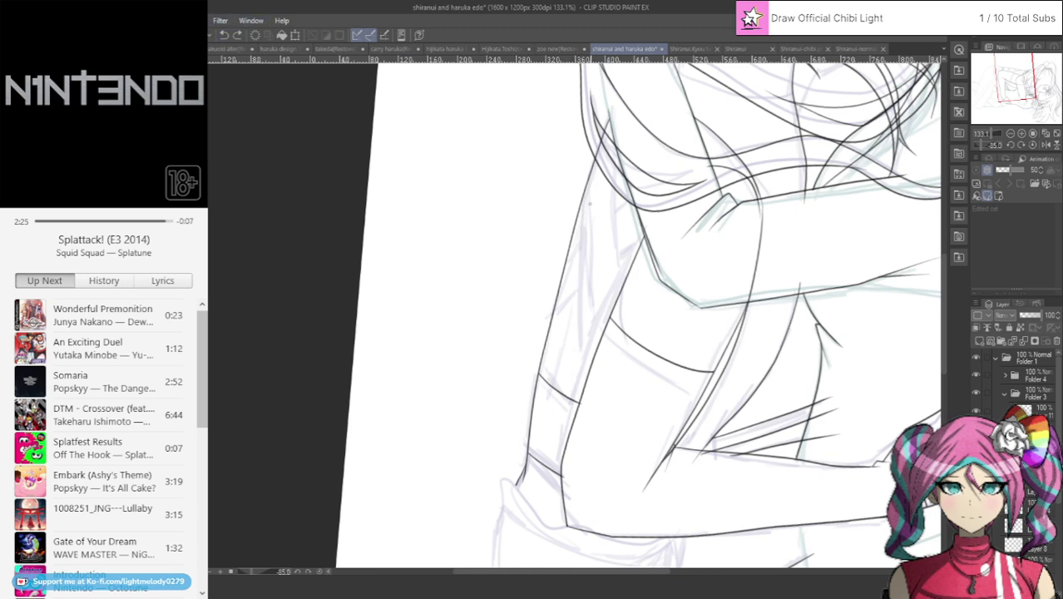
drag(577, 260, 582, 406)
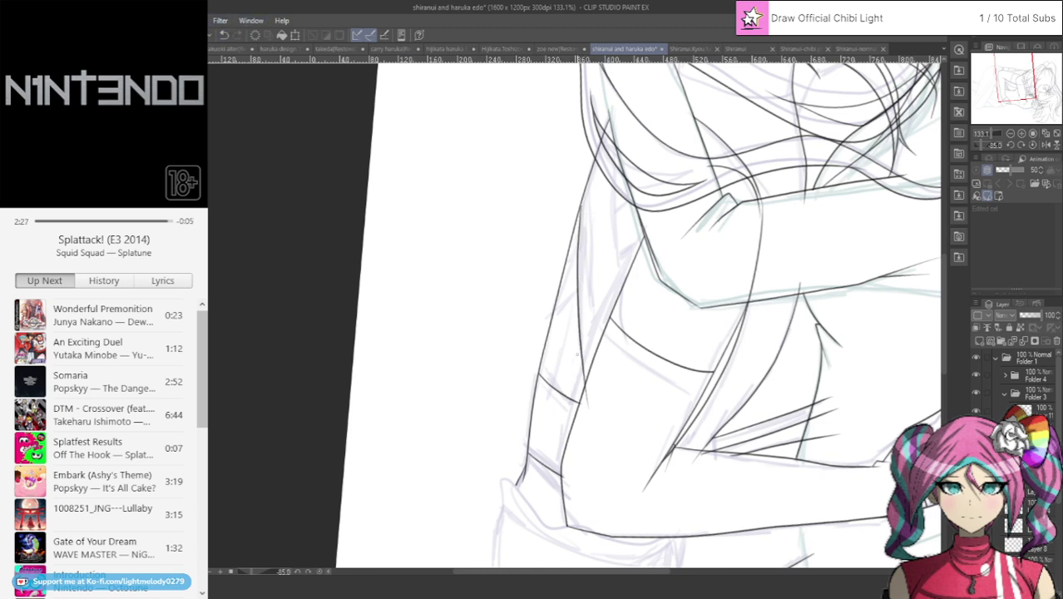
click(224, 34)
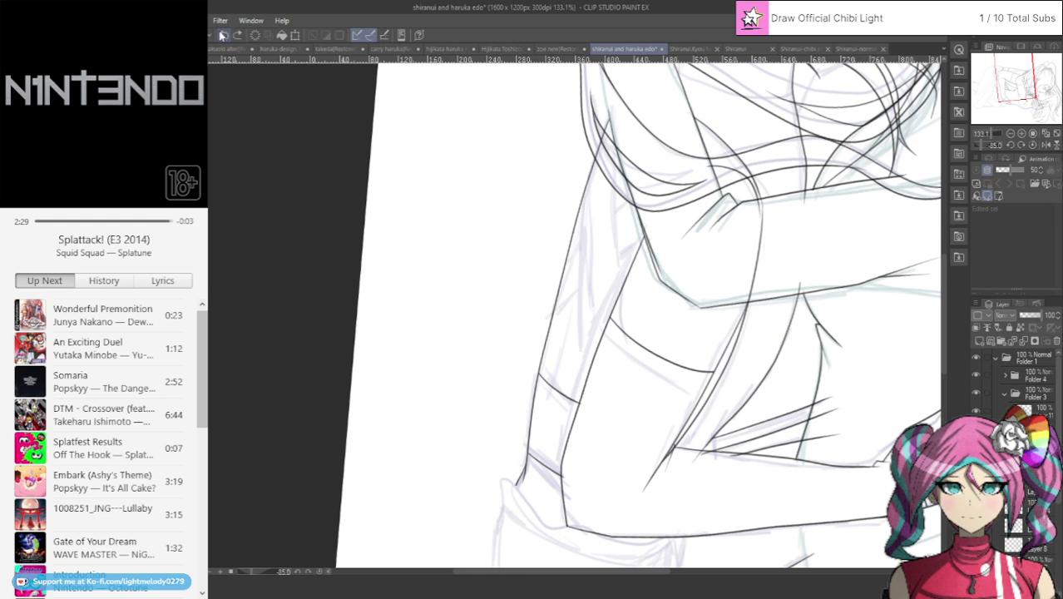
Undo the short band lines across the lower back and redraw them as two slanted, closely spaced lines beside the elbow.
click(223, 34)
click(224, 34)
drag(536, 384, 559, 404)
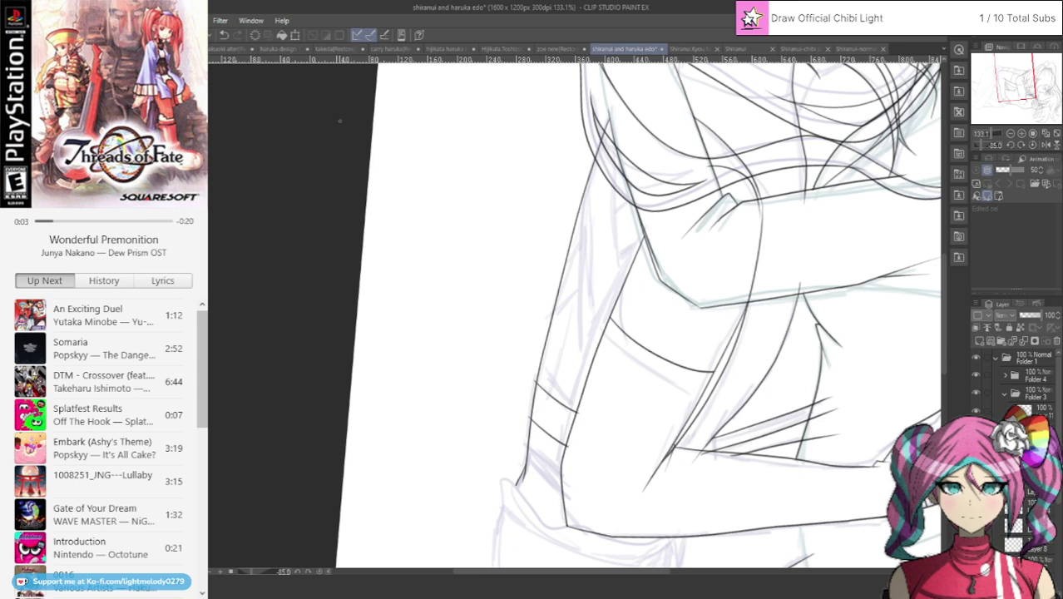
Undo the two slanted band lines on the lower back and redraw the upper one between the back line and the arm.
click(224, 35)
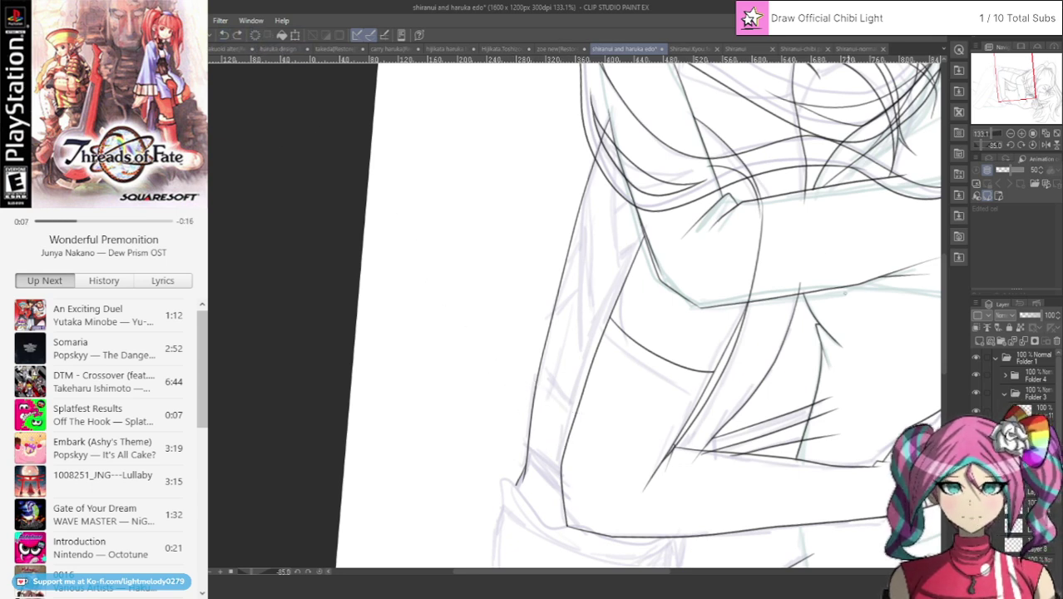
key(ctrl+z)
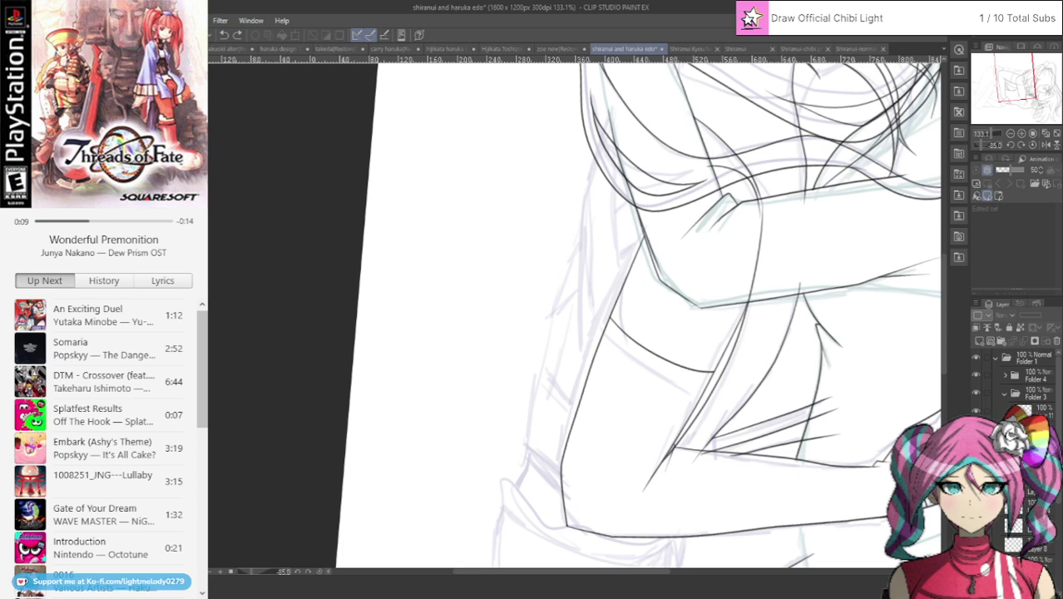
key(ctrl+y)
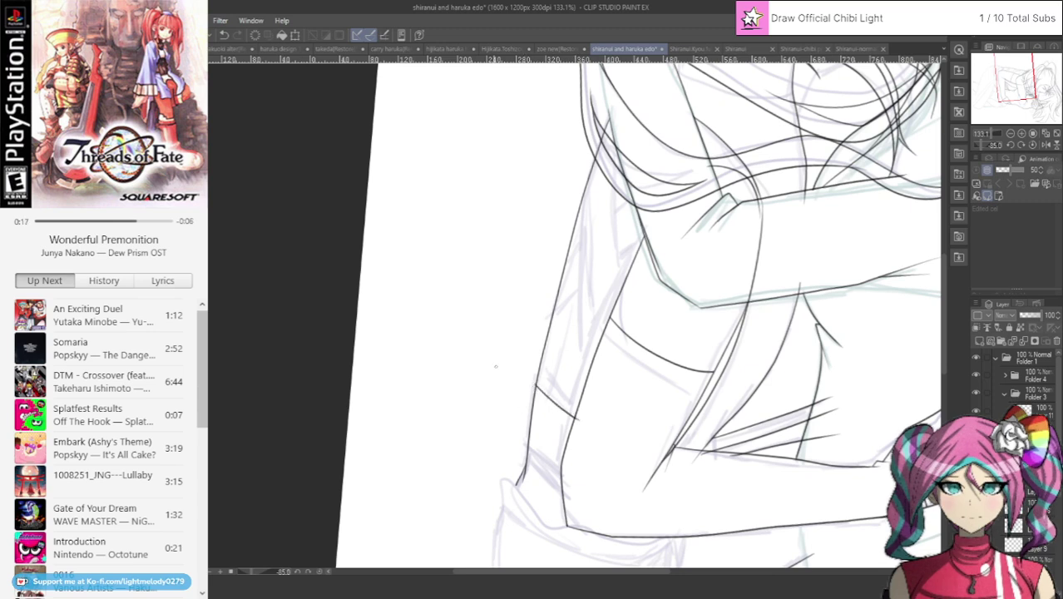
click(224, 35)
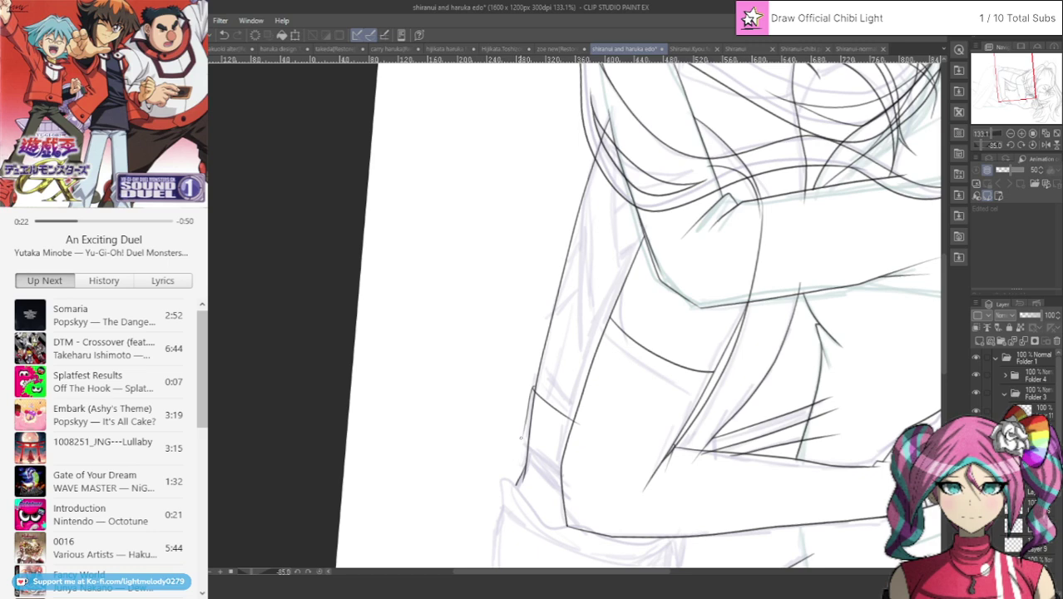
Ink the waistband's outer side edge just outside the back line, redoing it, and add the band's lower slanted edge across to the arm.
scroll(521, 436, up, 4)
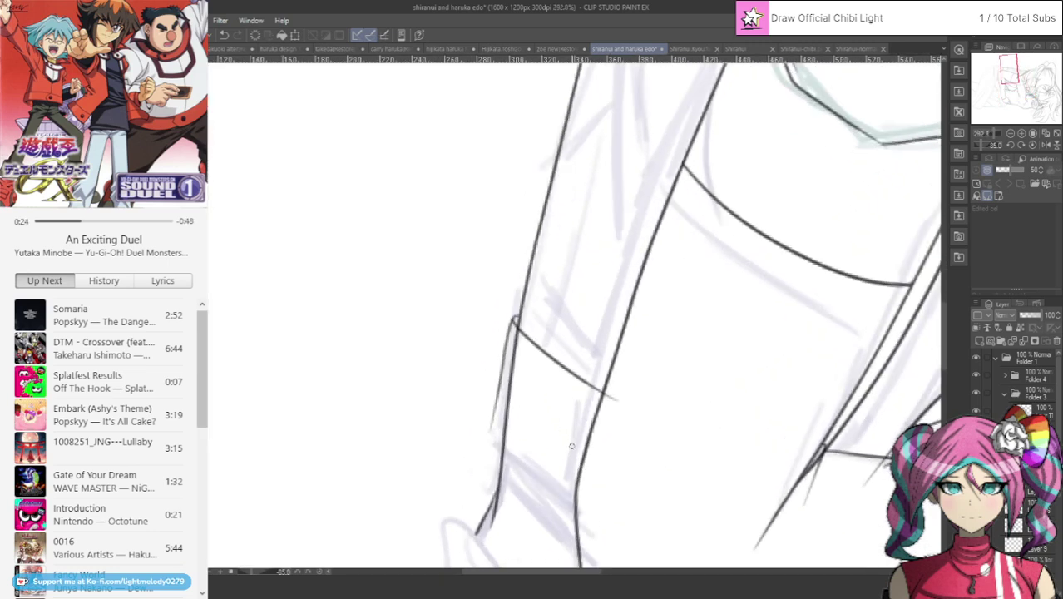
click(223, 34)
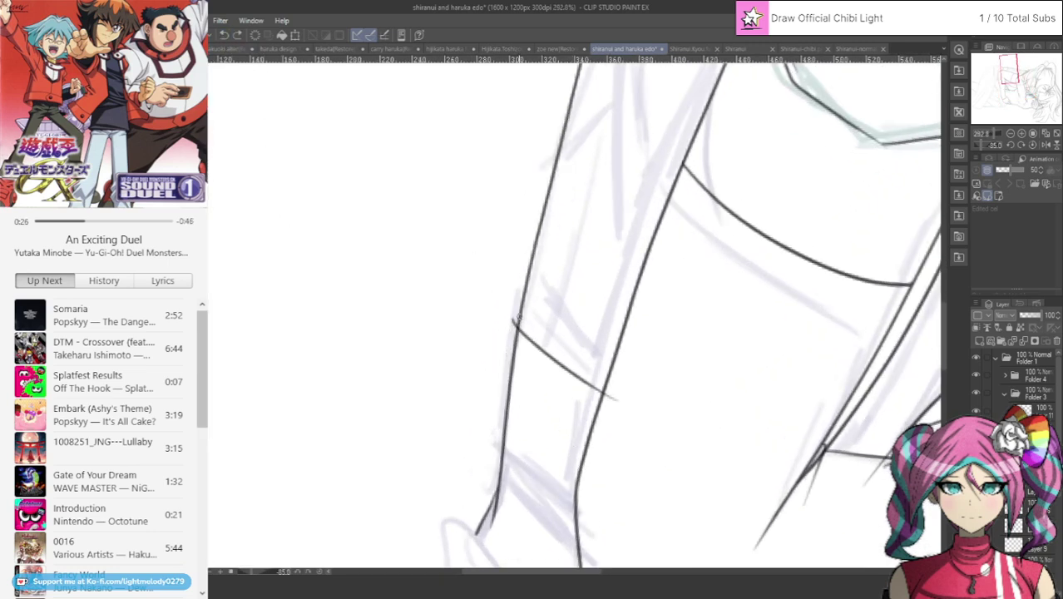
drag(513, 327, 503, 440)
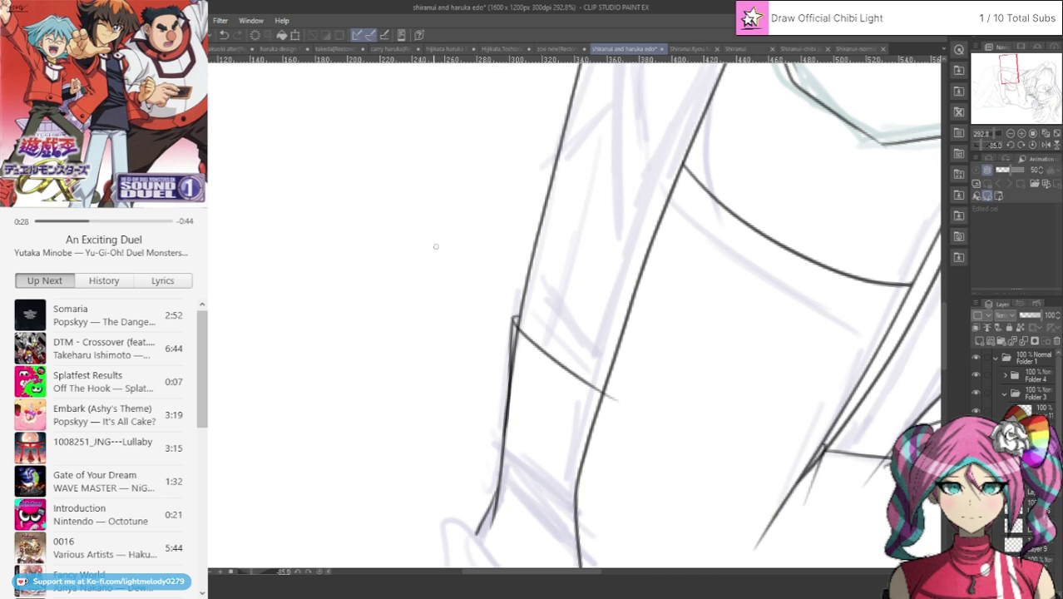
click(224, 34)
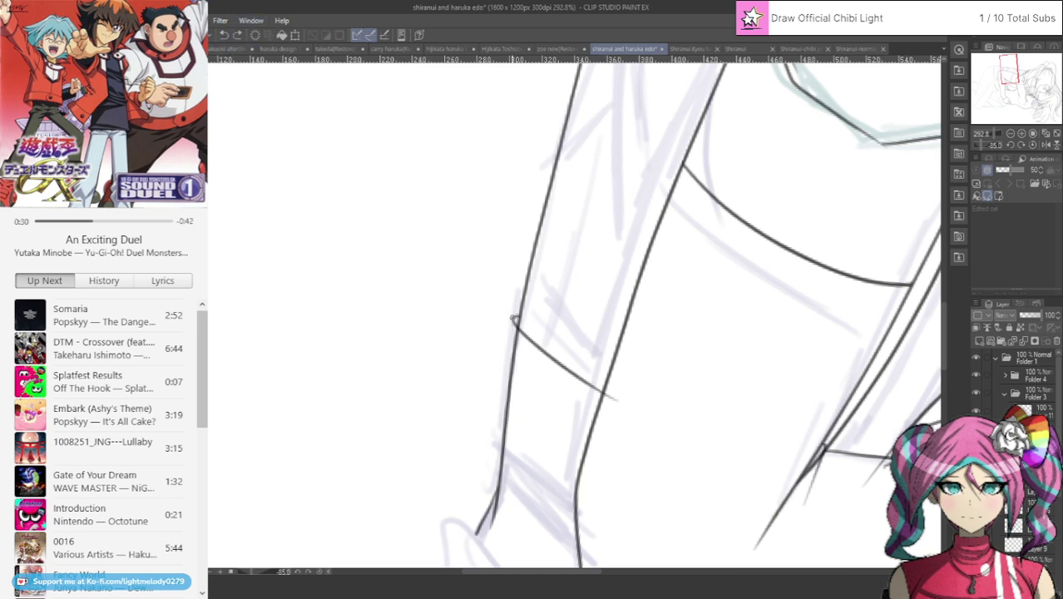
mouse_move(508, 351)
mouse_down()
mouse_move(496, 440)
mouse_move(556, 482)
mouse_move(606, 501)
mouse_up()
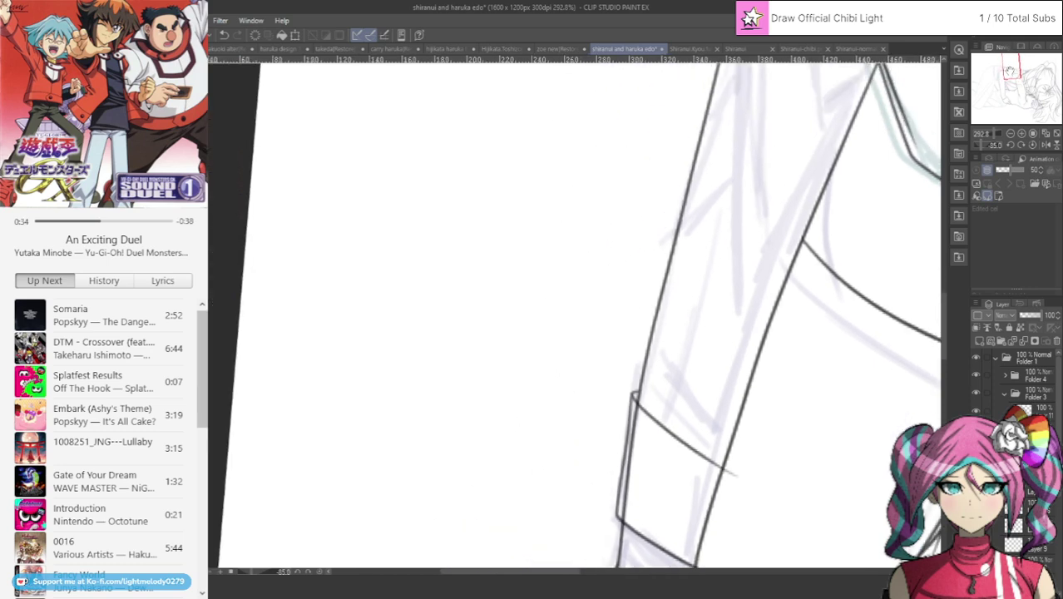
Ink two long curved fold lines down the upper back from beneath the hair toward the arm, redoing the first one.
drag(1006, 76, 1020, 80)
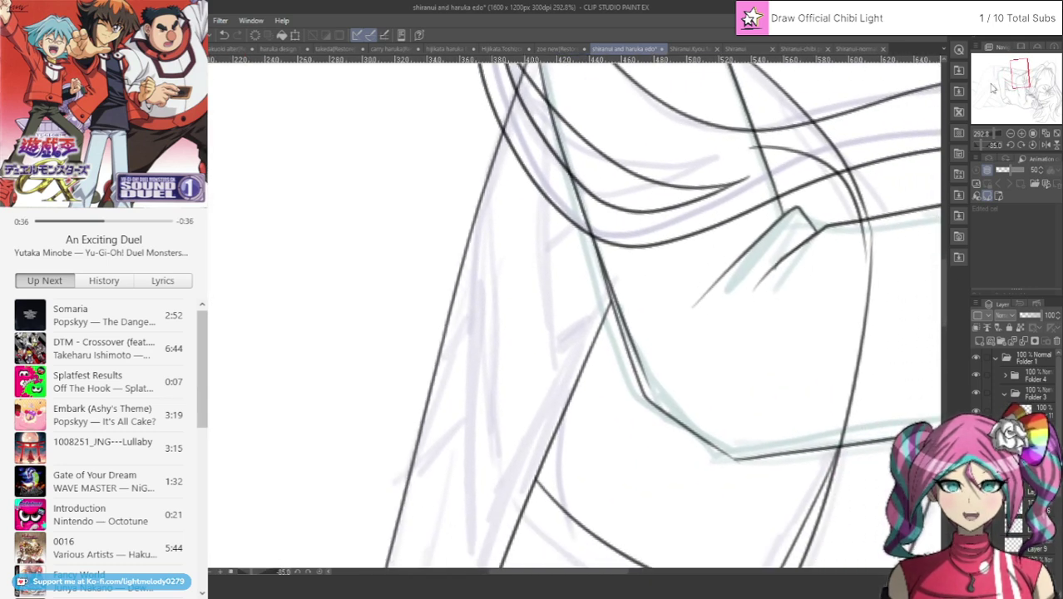
scroll(829, 214, down, 1)
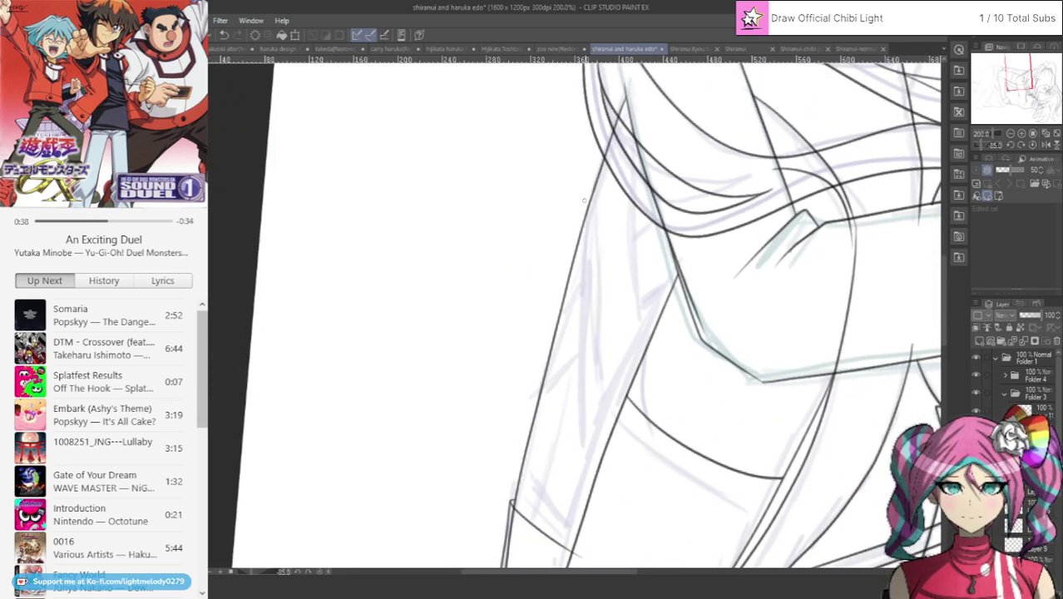
drag(586, 196, 597, 456)
click(224, 35)
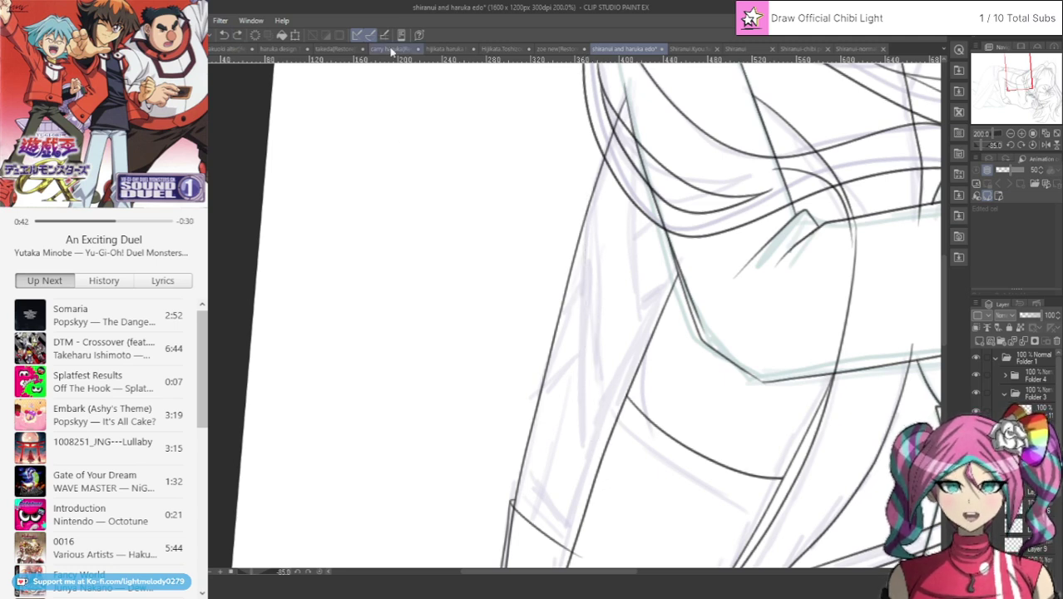
drag(585, 194, 600, 378)
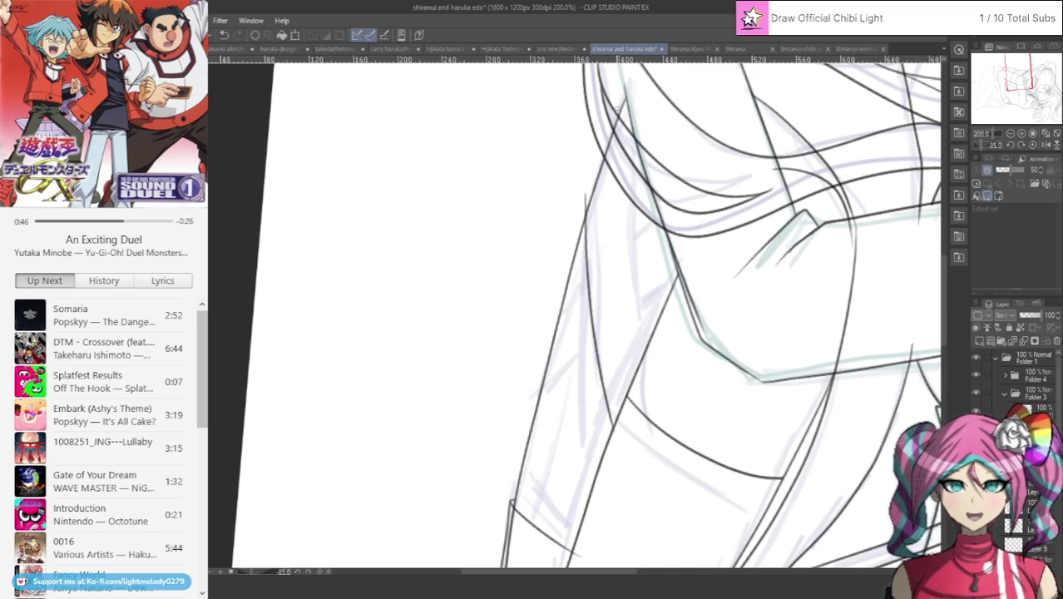
drag(620, 133, 657, 357)
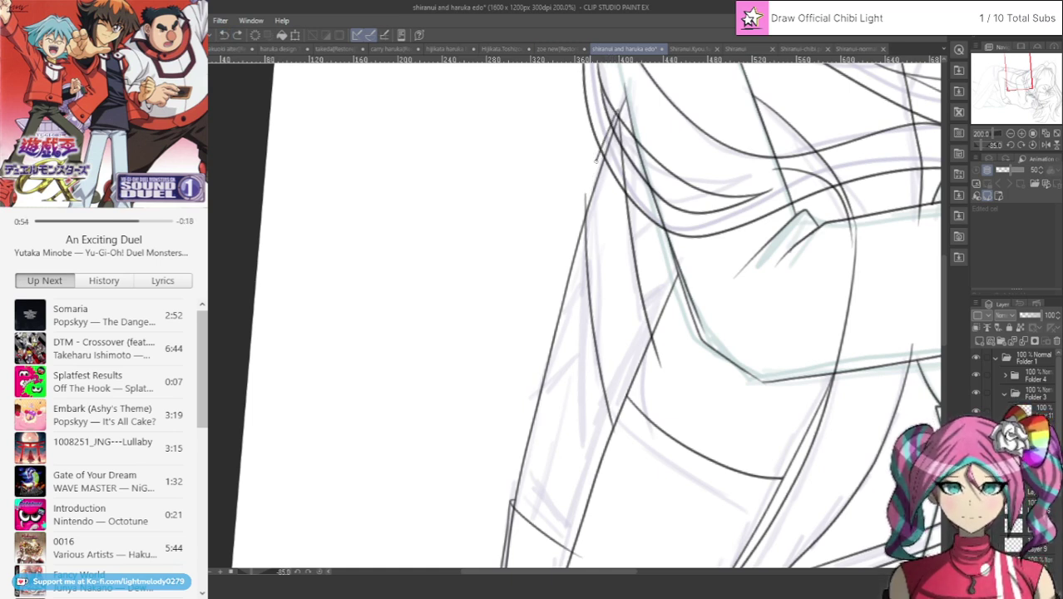
Ink the raised outer edge below the hair and two diagonal strap lines across the upper back, closing the strap's outer side.
click(224, 34)
drag(603, 153, 585, 201)
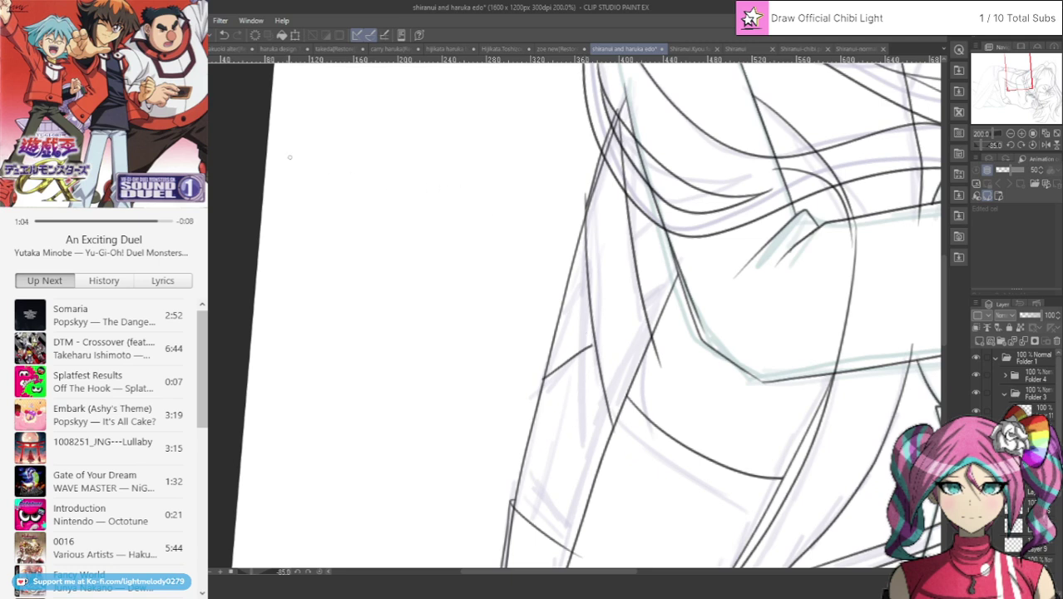
click(224, 34)
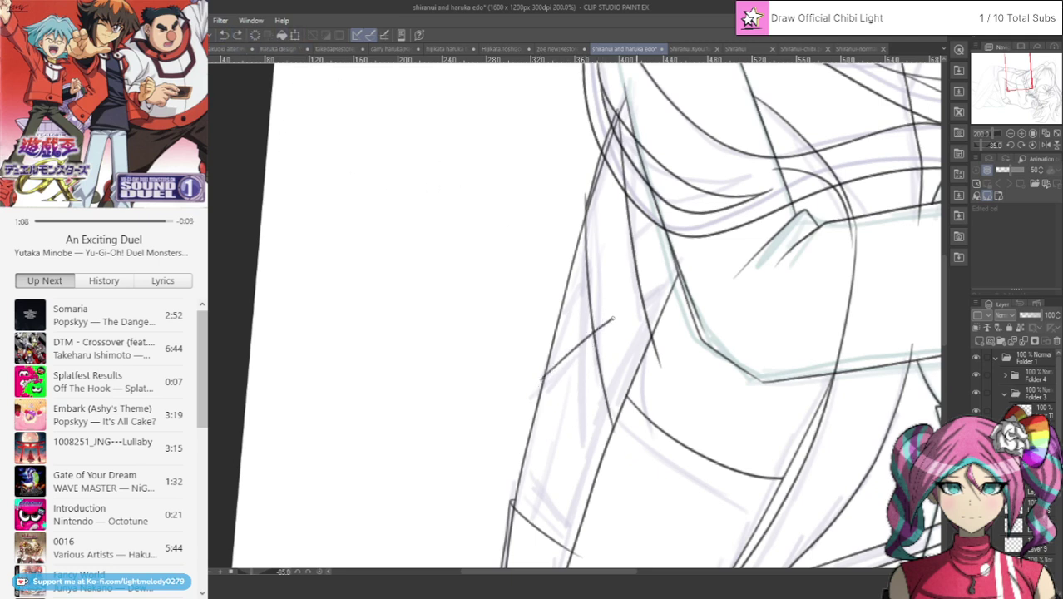
drag(557, 304, 667, 214)
drag(557, 304, 542, 379)
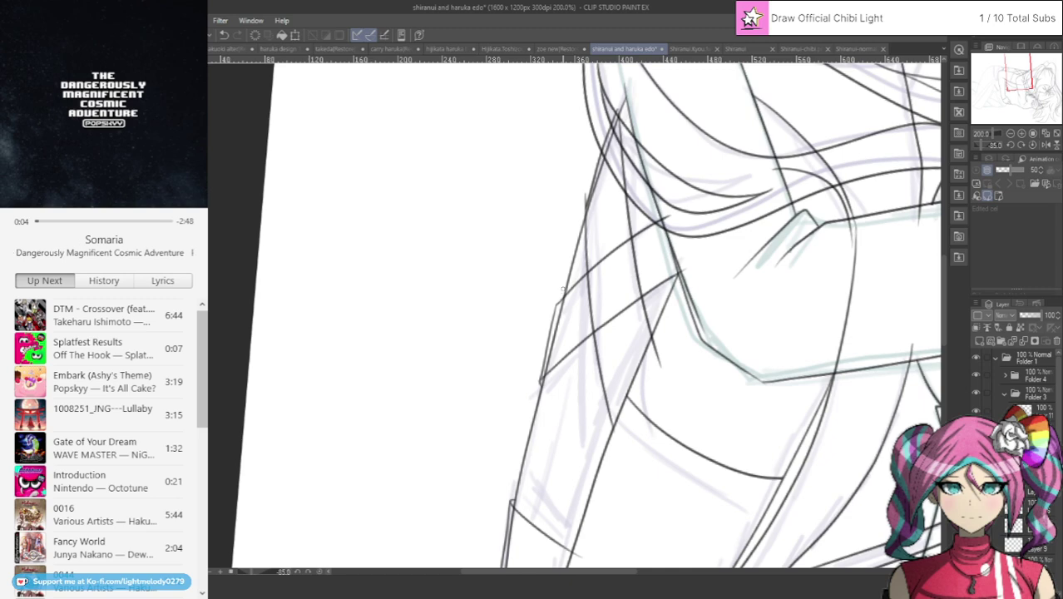
Erase the diagonal strap lines between the two long folds and trim the inner fold line's overshoot at the arm.
scroll(696, 146, up, 4)
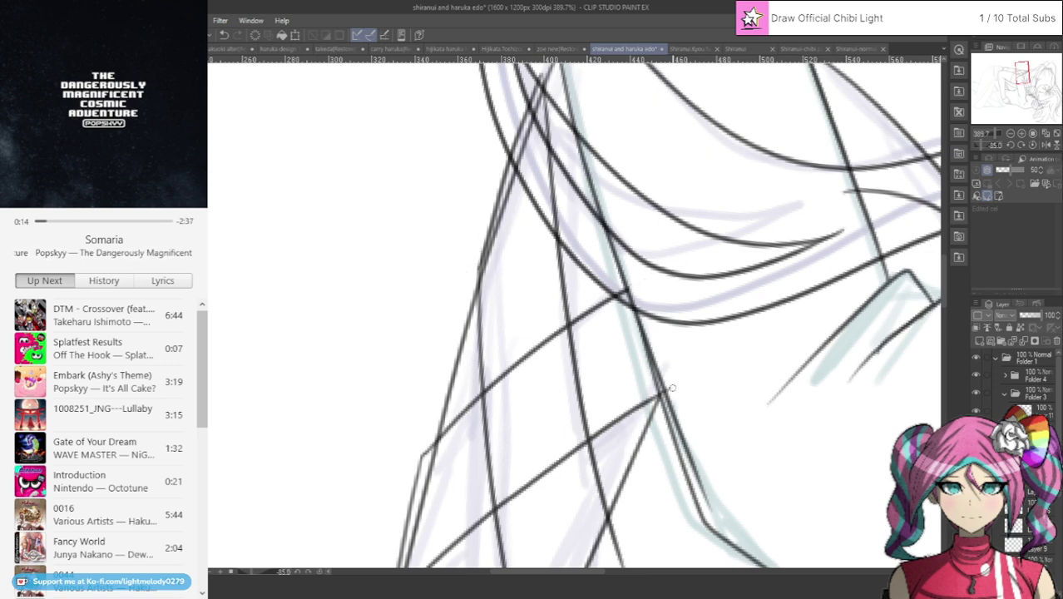
drag(1019, 68, 1017, 72)
drag(395, 284, 388, 283)
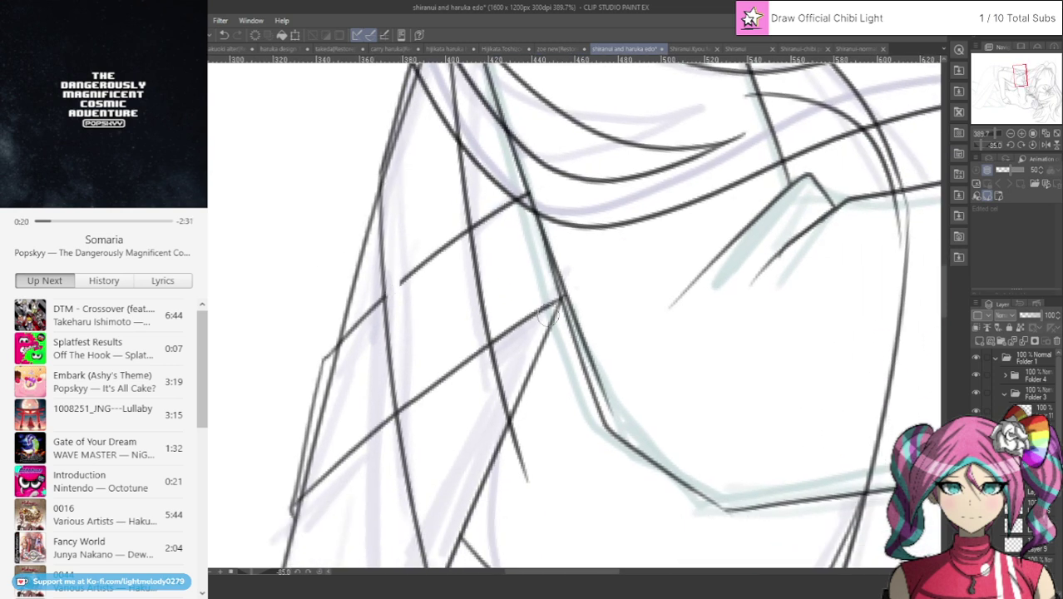
drag(404, 256, 402, 299)
mouse_move(401, 412)
mouse_down()
mouse_move(418, 389)
mouse_move(490, 344)
mouse_up()
drag(449, 241, 418, 266)
drag(543, 503, 532, 430)
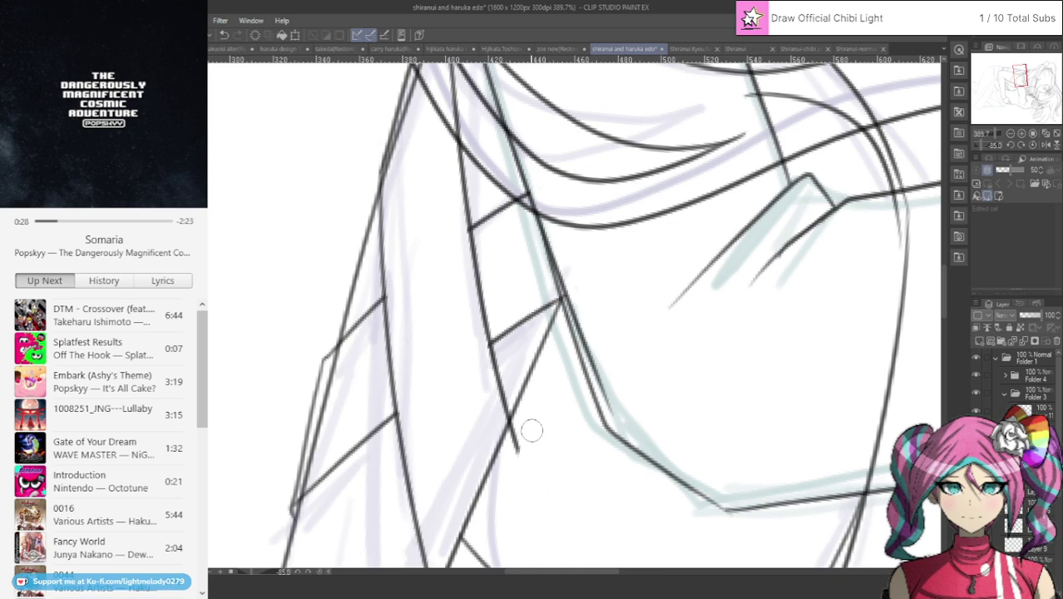
Move to the waist and hip area, expand Folder 4 and select its topmost layer.
drag(714, 254, 577, 154)
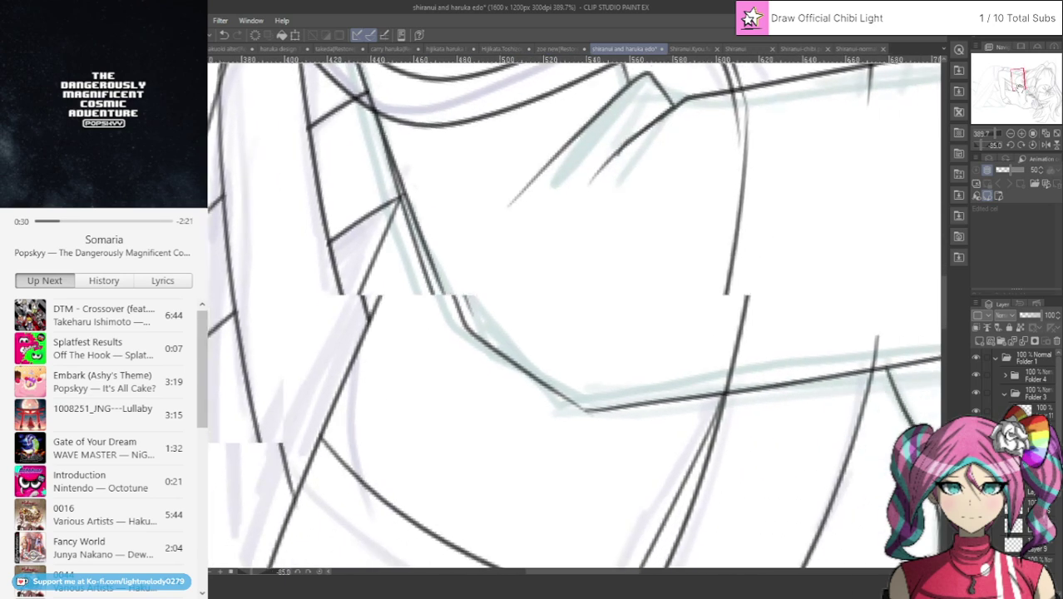
drag(1019, 87, 1011, 79)
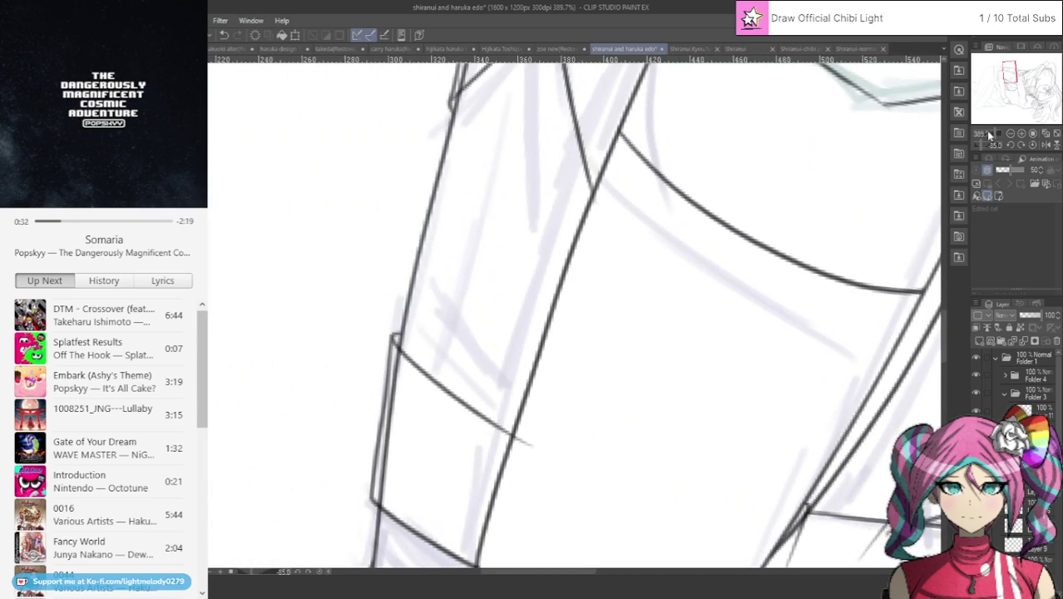
drag(995, 134, 987, 134)
mouse_move(1002, 83)
mouse_down()
mouse_move(1027, 77)
mouse_move(1040, 109)
mouse_move(1032, 149)
mouse_move(1021, 144)
mouse_up()
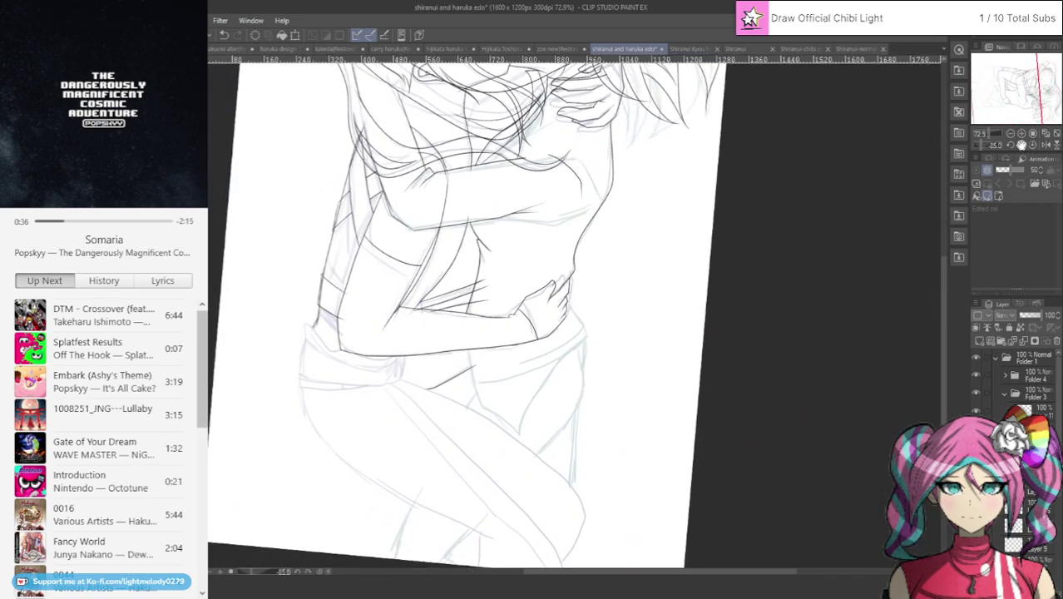
scroll(802, 372, up, 3)
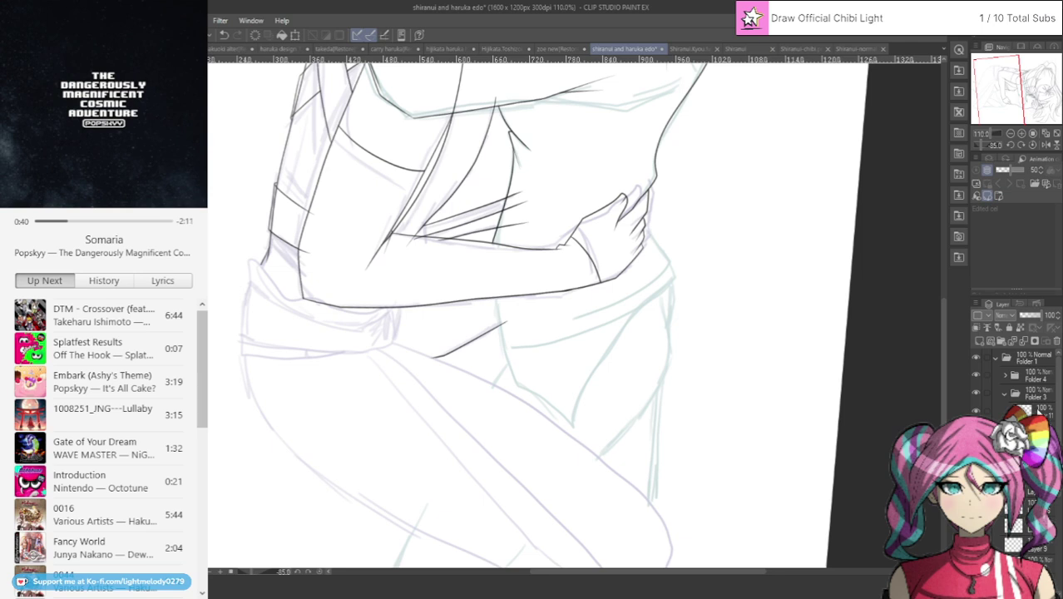
click(1037, 383)
click(1005, 379)
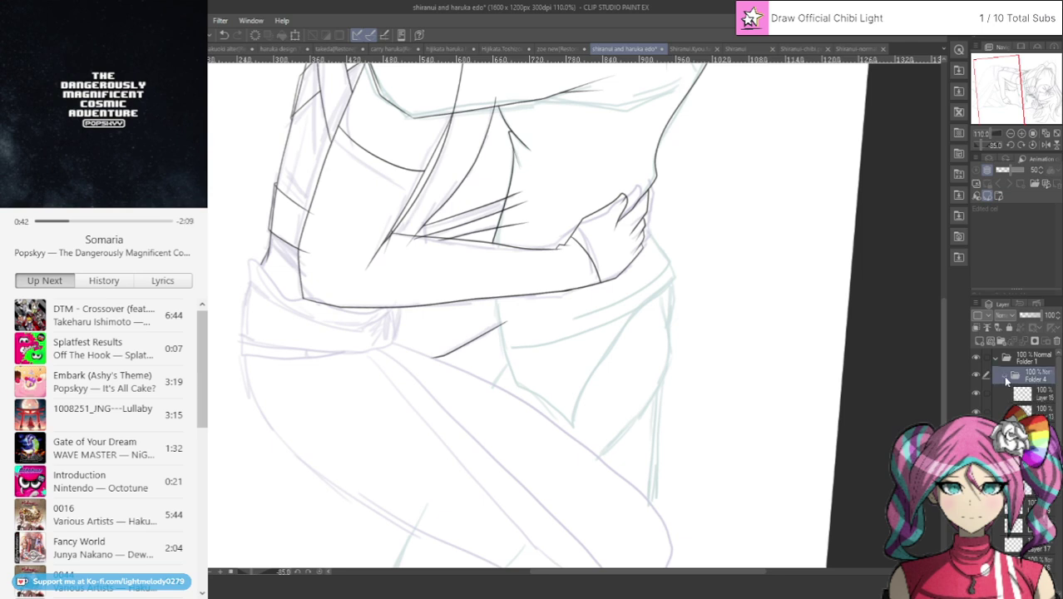
click(1044, 393)
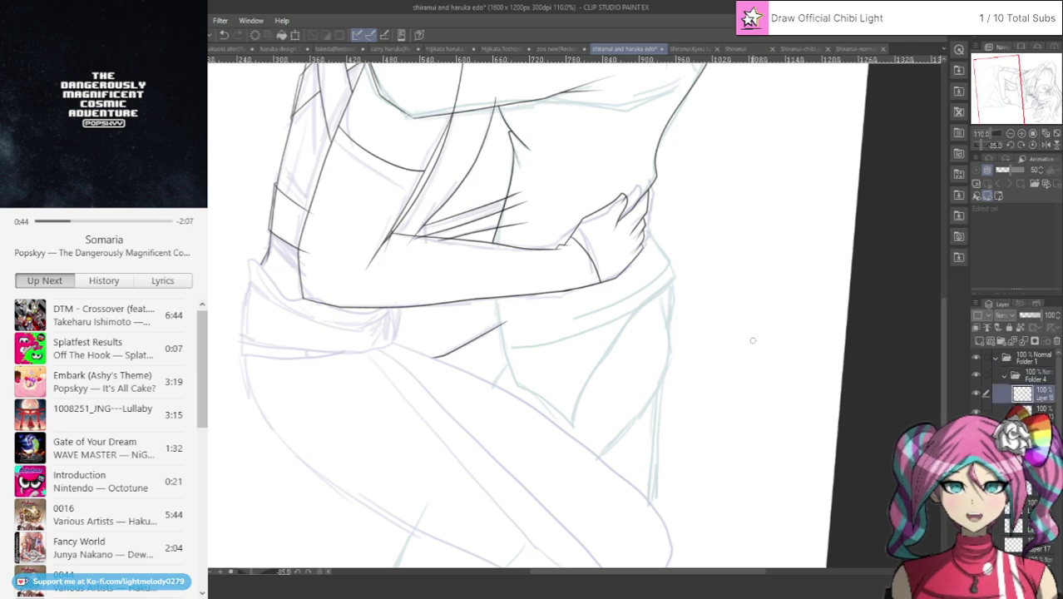
Ink the pointed garment flap from the forearm down past the hip and back up to the side, redoing the outline with a lower corner.
scroll(710, 383, up, 1)
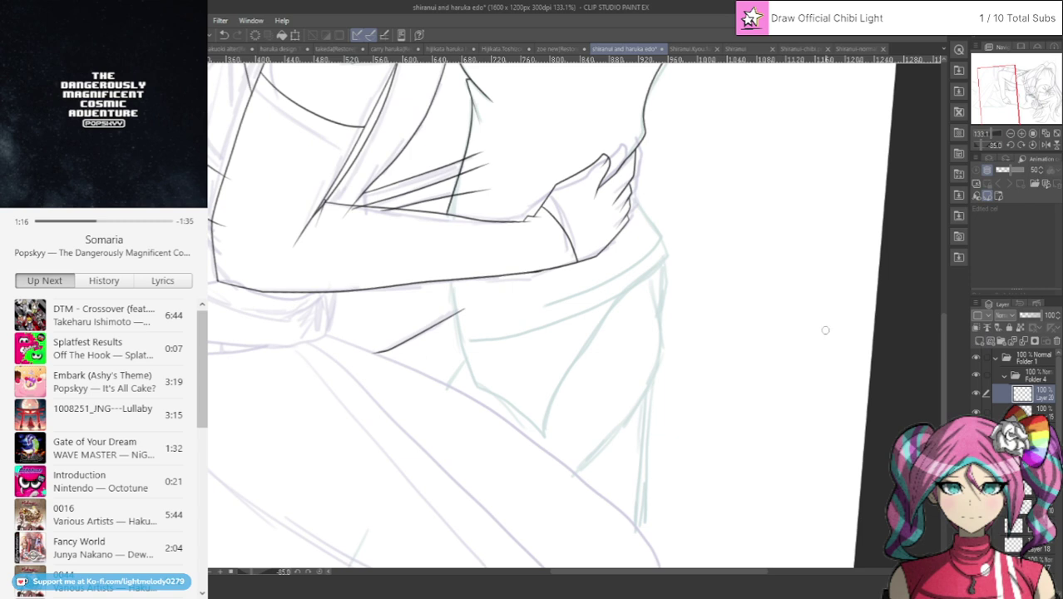
scroll(549, 307, up, 2)
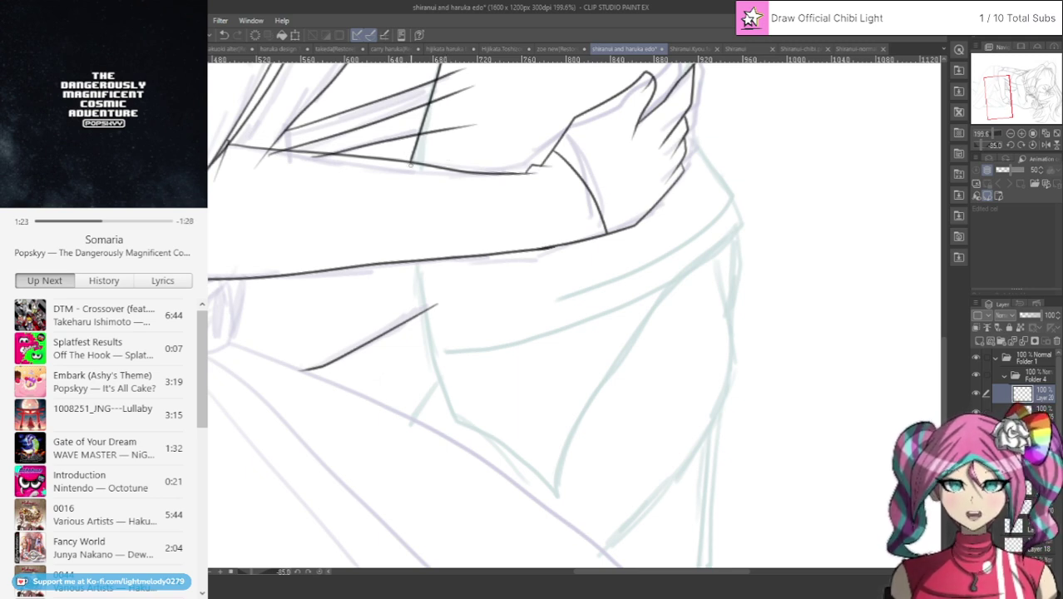
mouse_move(410, 164)
mouse_down()
mouse_move(411, 318)
mouse_move(456, 387)
mouse_move(522, 453)
mouse_move(732, 221)
mouse_up()
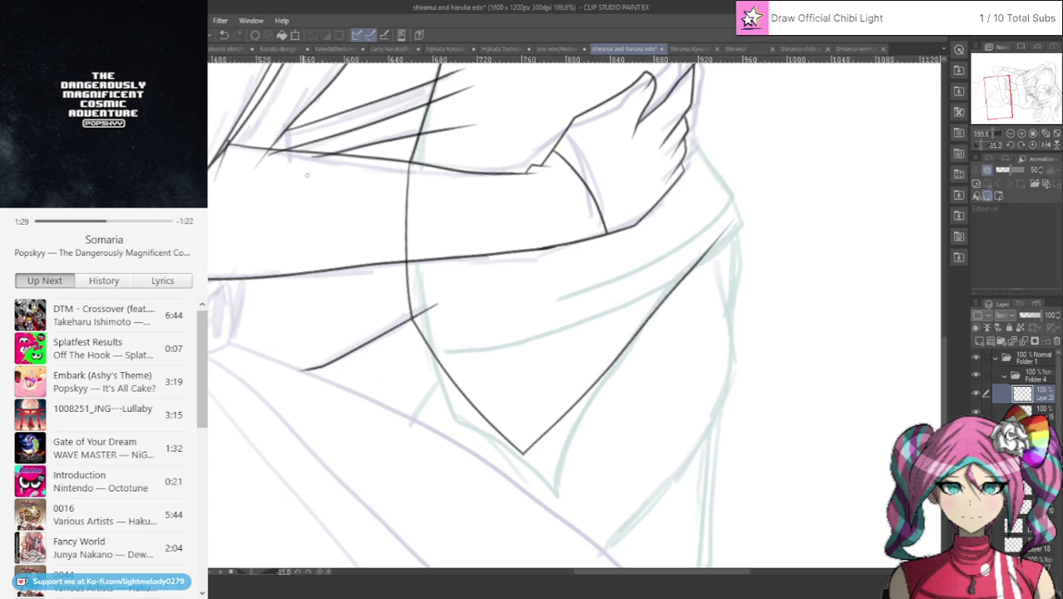
click(224, 35)
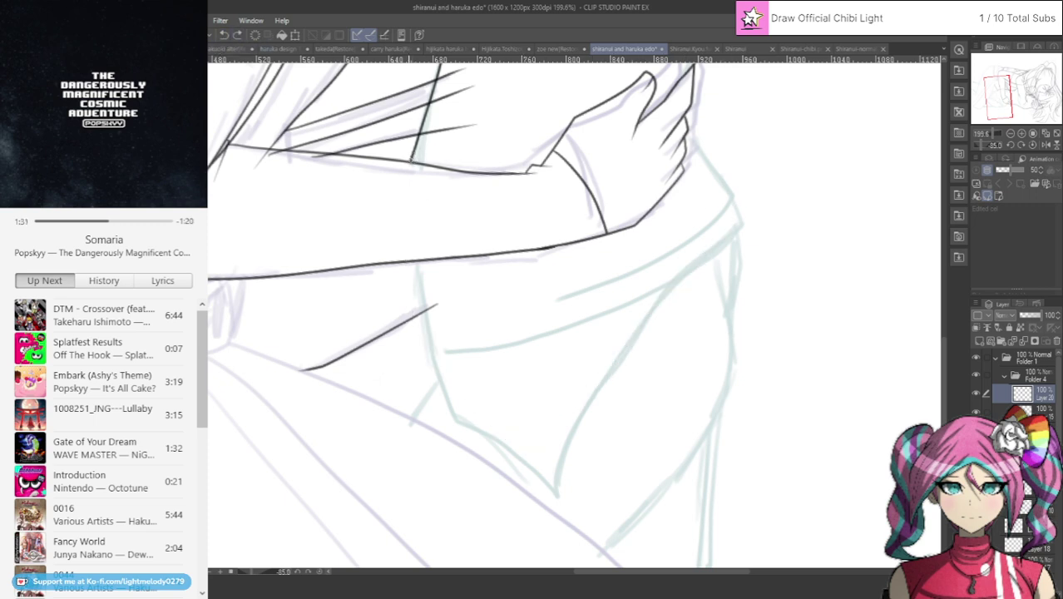
mouse_move(410, 160)
mouse_down()
mouse_move(405, 369)
mouse_move(529, 471)
mouse_move(723, 230)
mouse_up()
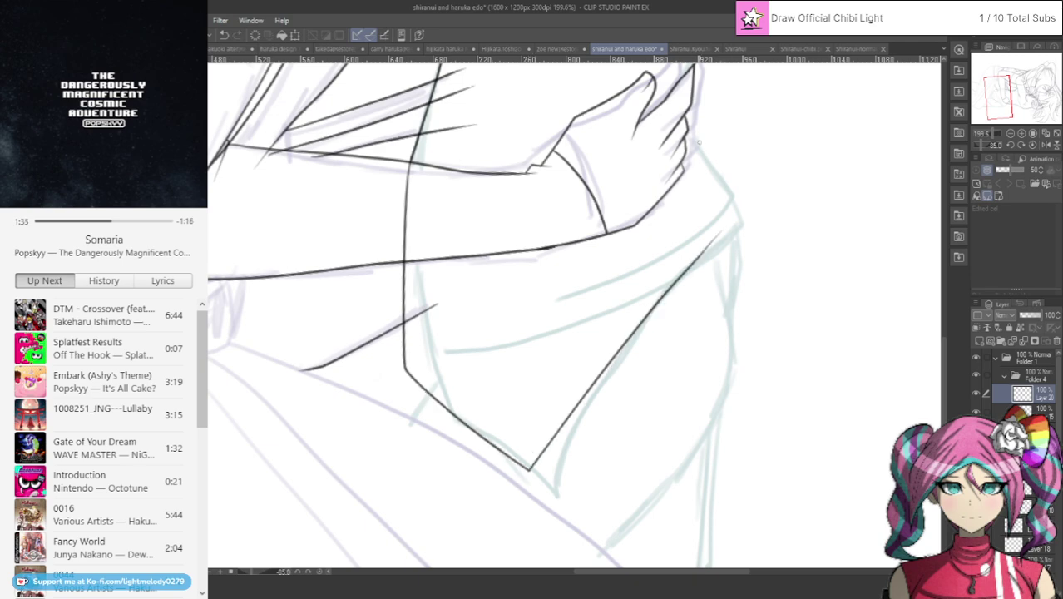
Ink the garment's side edge from the embracing hand around the hip to the flap, and clean up the overlapping lines where they join.
mouse_move(995, 105)
mouse_down()
mouse_move(1016, 97)
mouse_move(998, 114)
mouse_up()
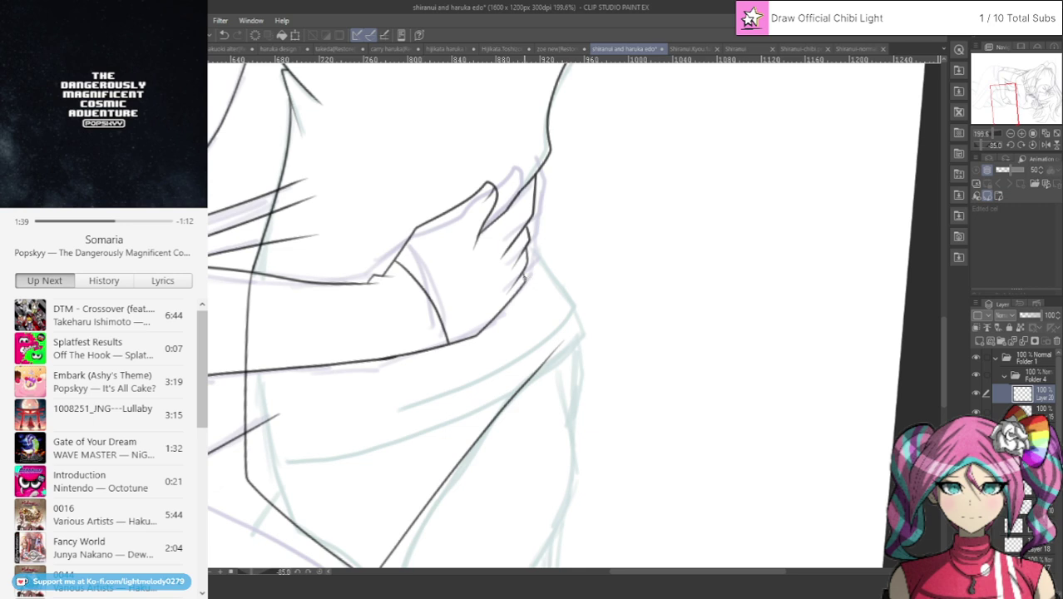
mouse_move(523, 277)
mouse_down()
mouse_move(552, 288)
mouse_move(584, 359)
mouse_move(405, 505)
mouse_up()
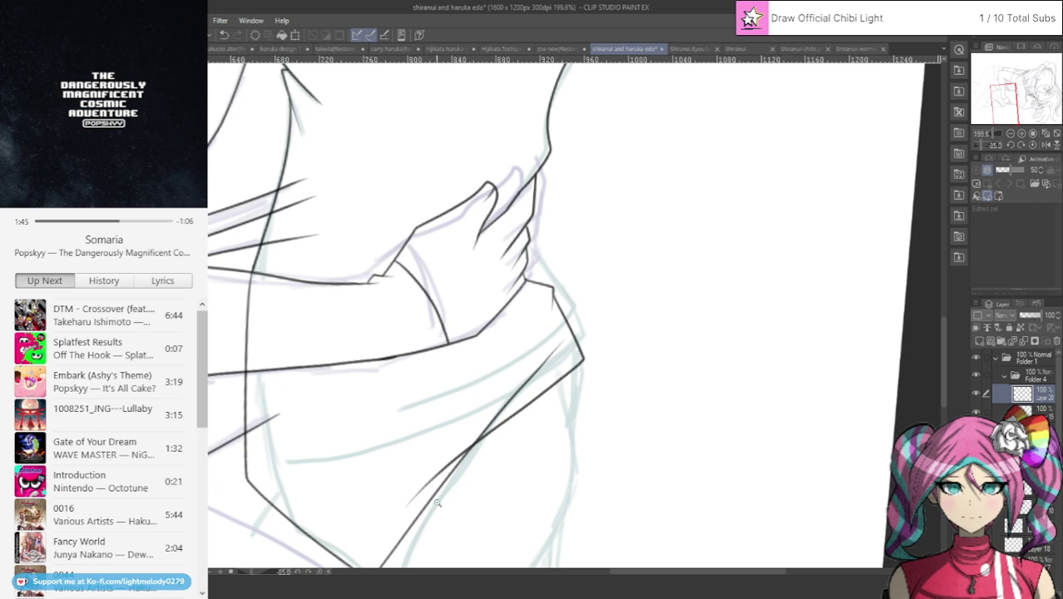
drag(439, 507, 453, 508)
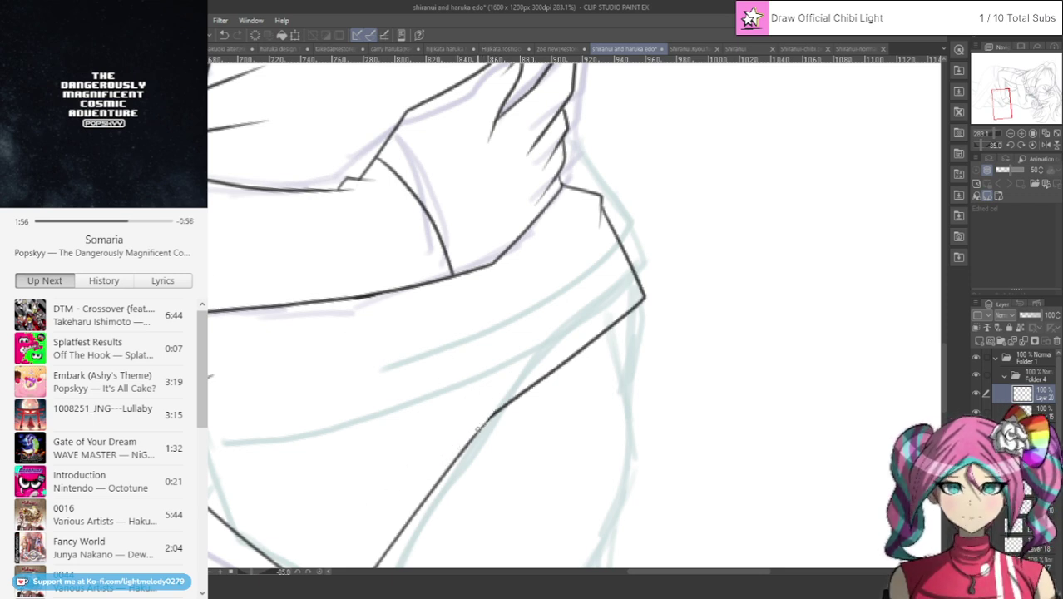
drag(475, 430, 510, 388)
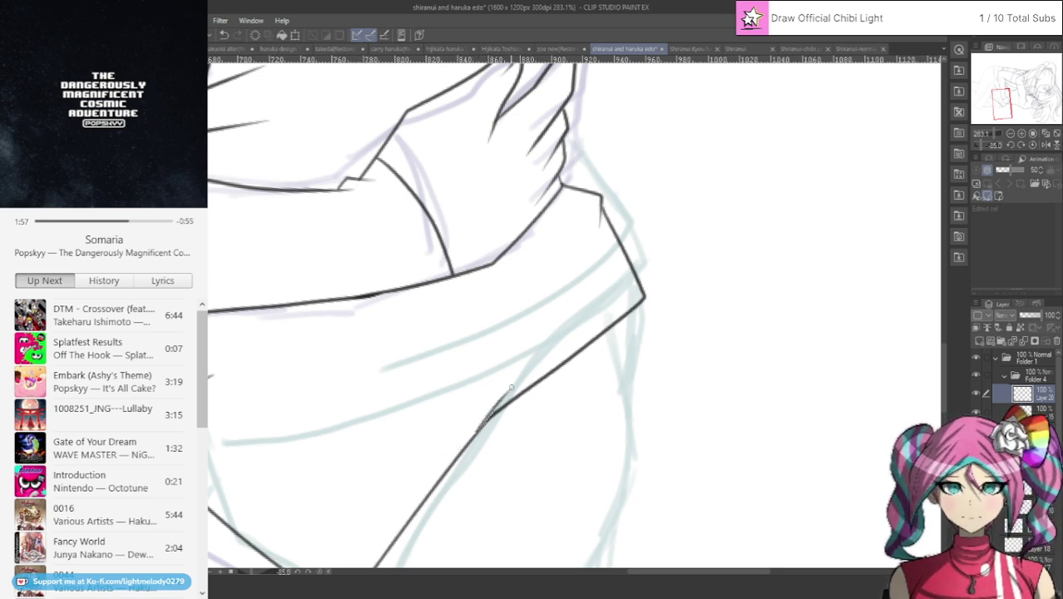
Undo the last clean-up stroke and rework the overlapping lines where the garment's side edge meets the pointed flap.
click(224, 35)
drag(471, 436, 529, 368)
drag(491, 416, 432, 487)
Re-ink the flap's long vertical edge from the forearm down to its lower corner and erase the doubled line beside it.
scroll(452, 428, down, 4)
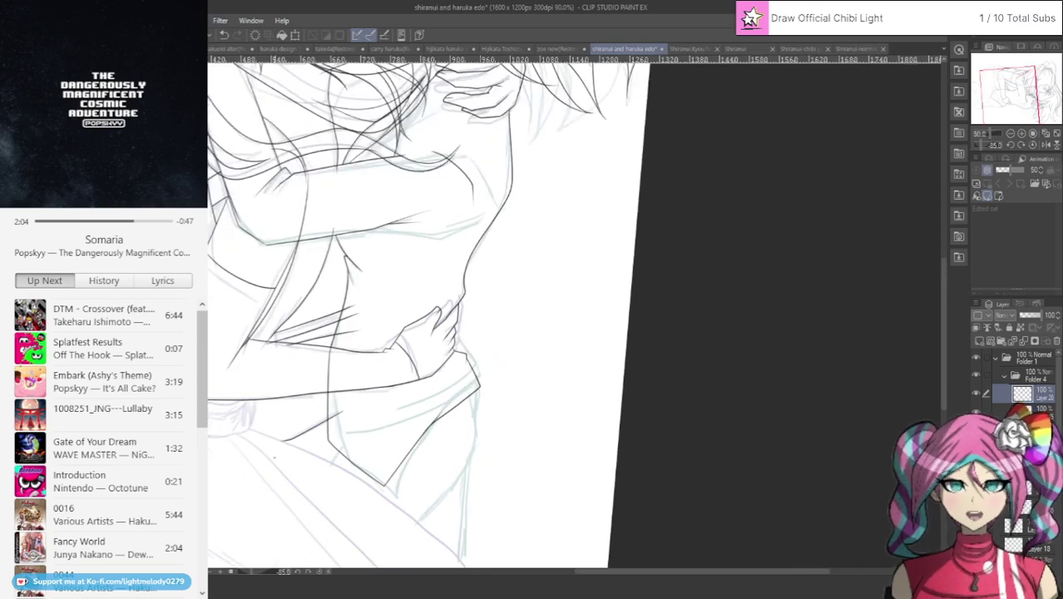
scroll(242, 470, up, 2)
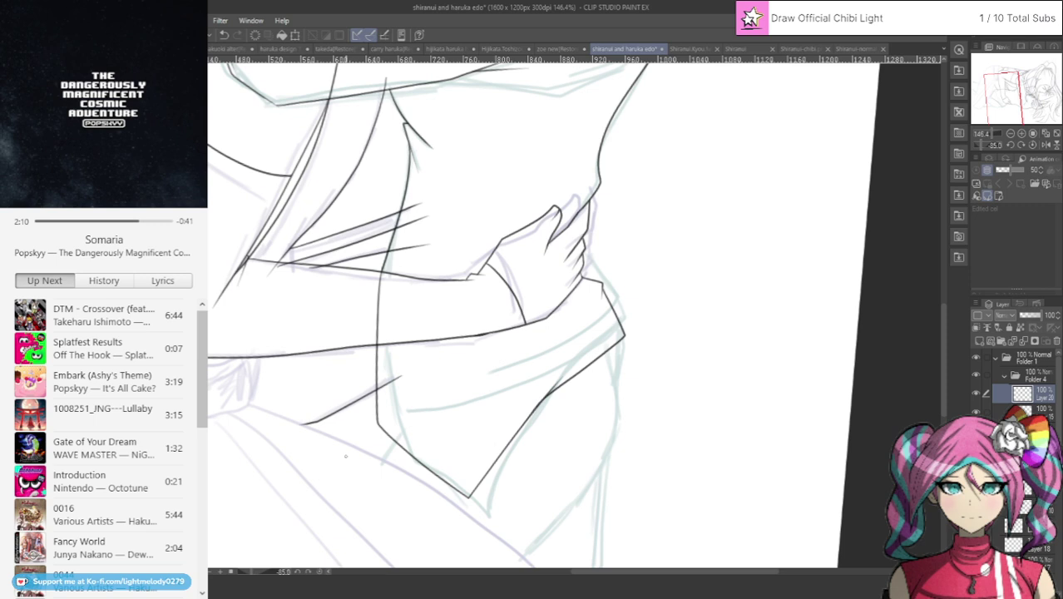
scroll(383, 374, up, 1)
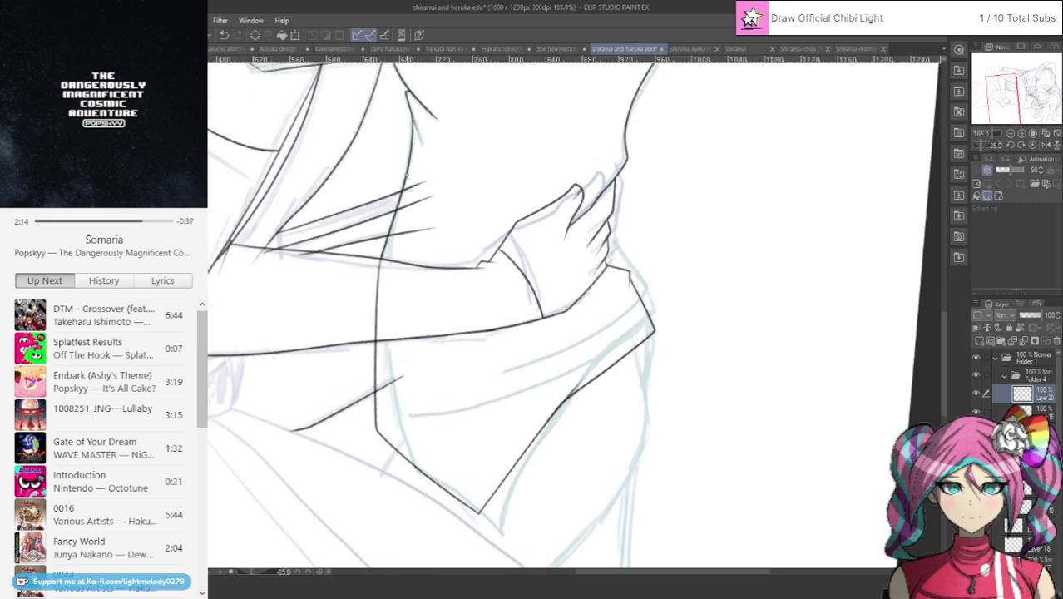
drag(405, 185, 379, 378)
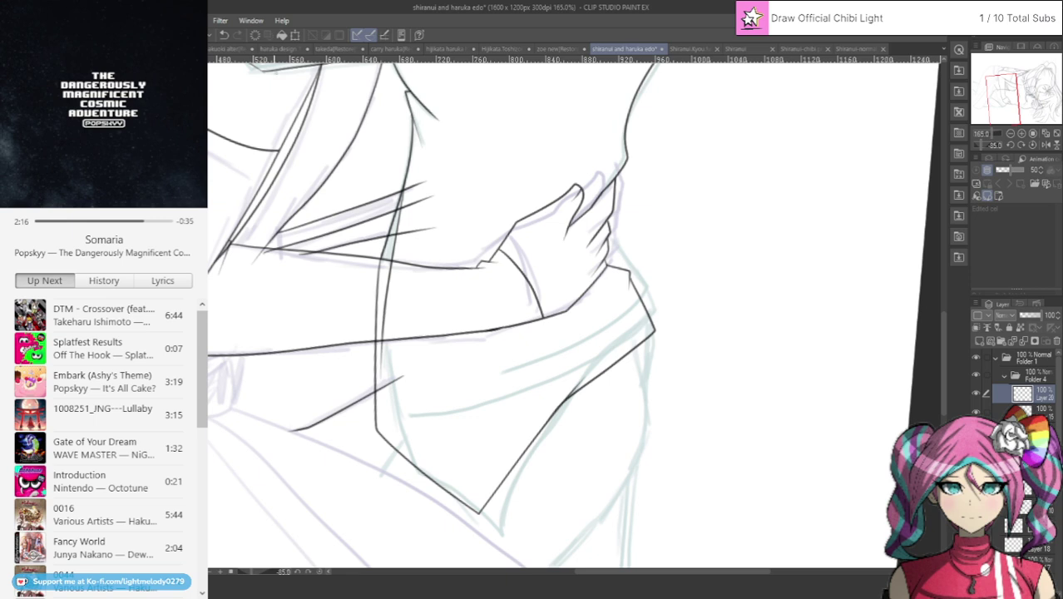
click(222, 36)
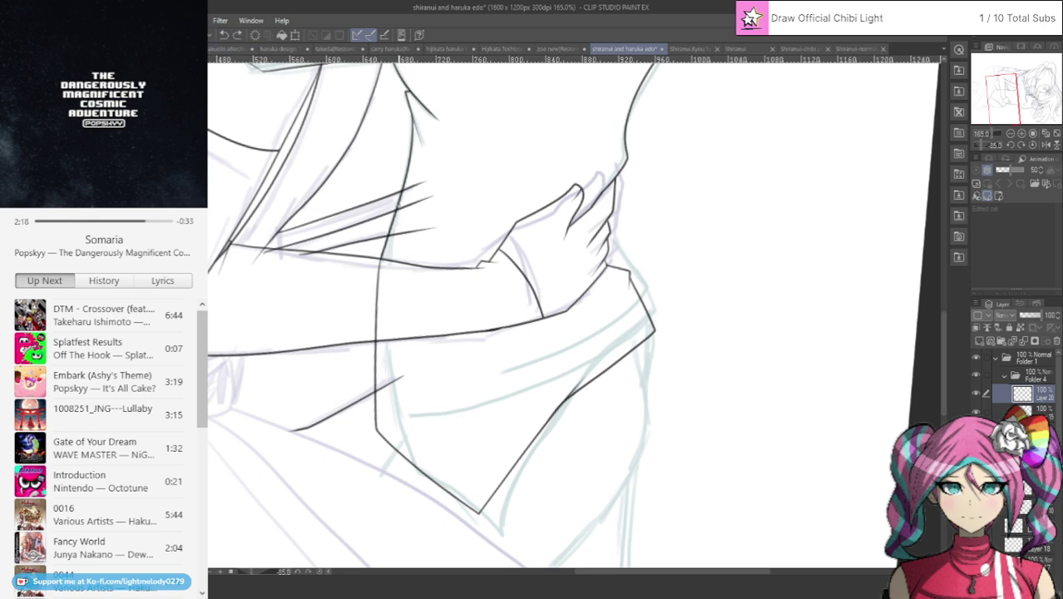
drag(384, 235, 379, 438)
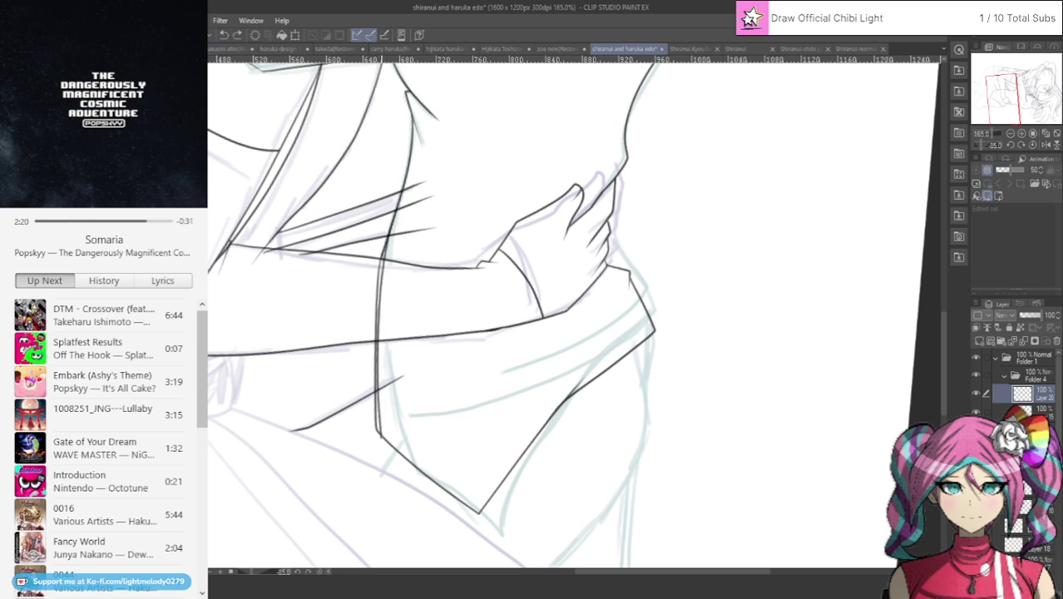
scroll(359, 359, up, 3)
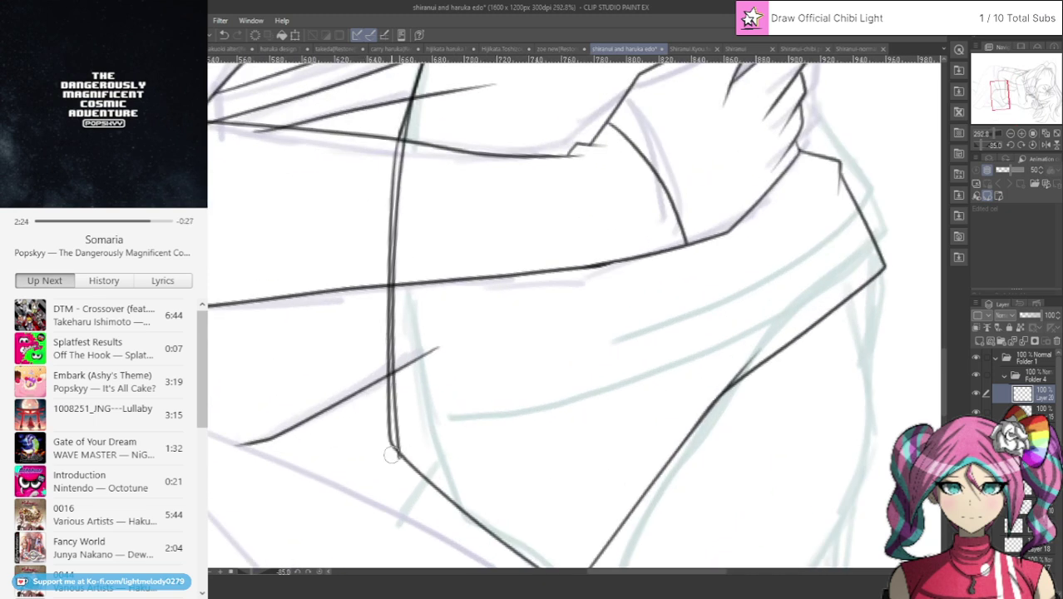
mouse_move(394, 461)
mouse_down()
mouse_move(381, 376)
mouse_move(383, 401)
mouse_move(390, 171)
mouse_up()
key(p)
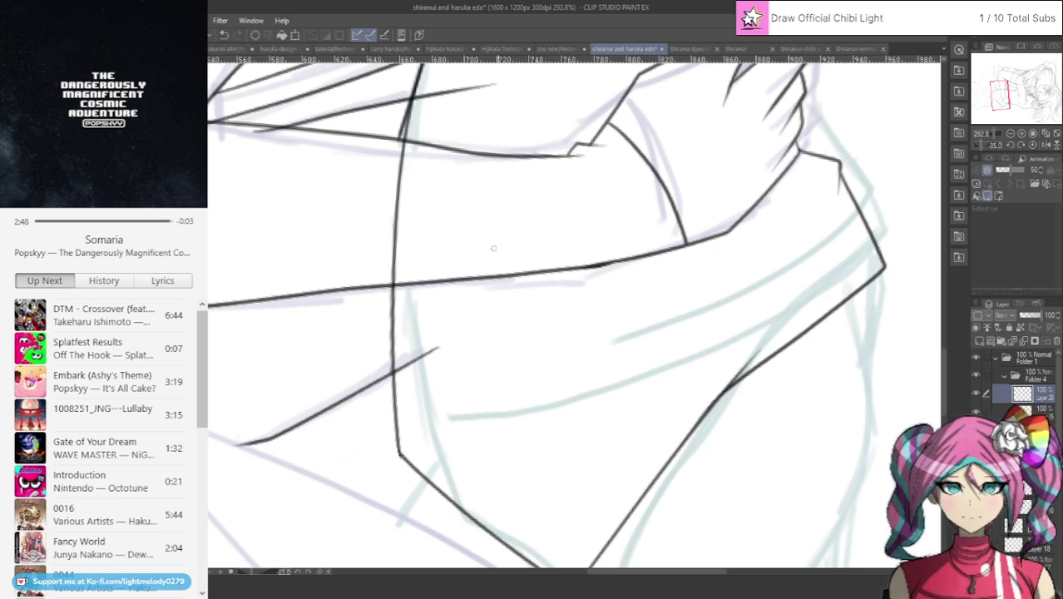
Save the drawing and add a new layer above the garment line art in Folder 4.
mouse_move(1000, 92)
mouse_down()
mouse_move(1008, 88)
mouse_move(994, 101)
mouse_up()
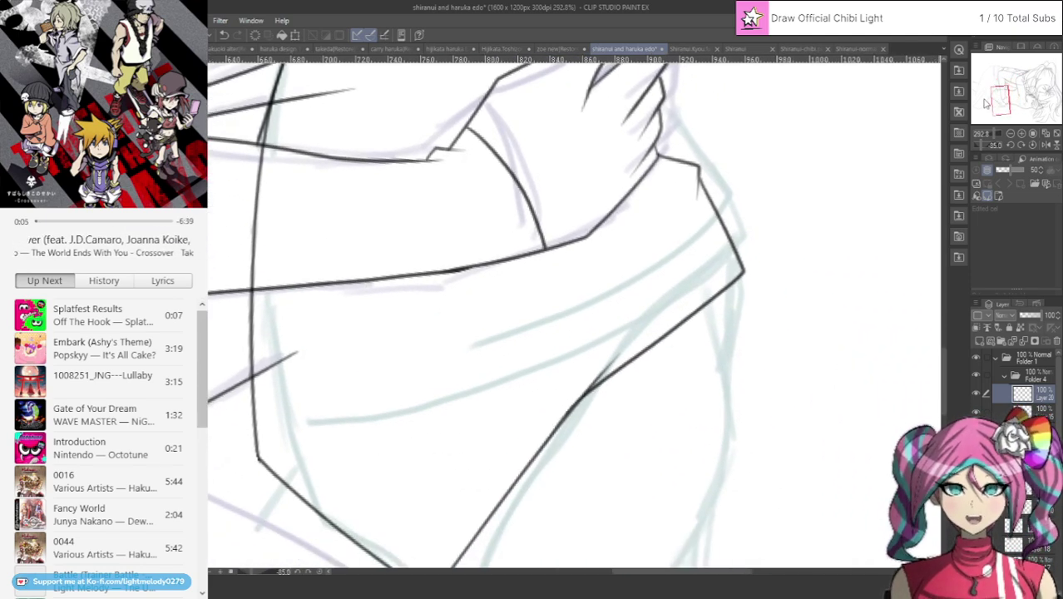
drag(614, 210, 428, 161)
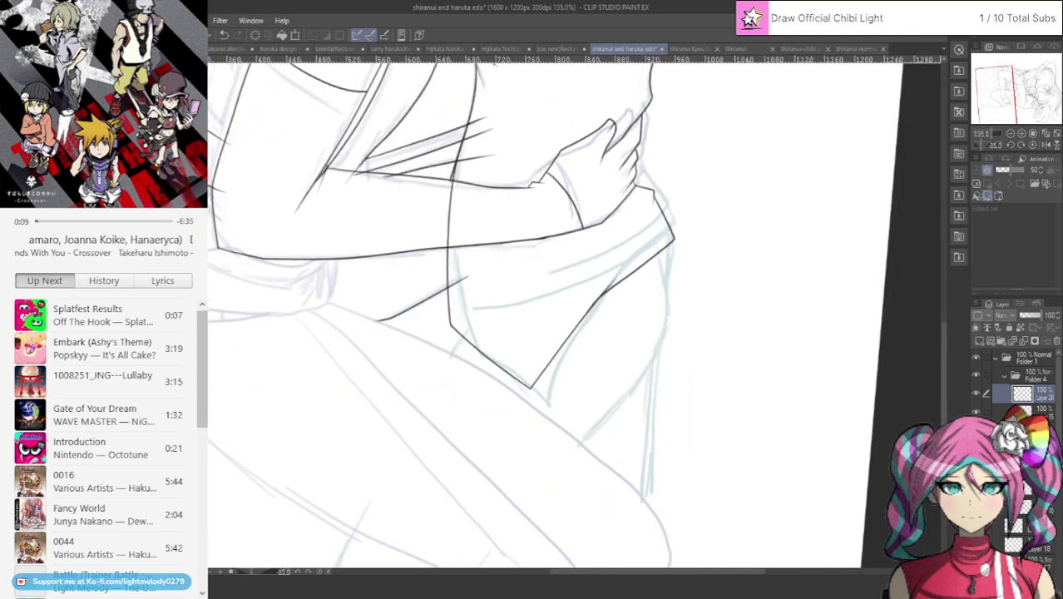
key(ctrl+s)
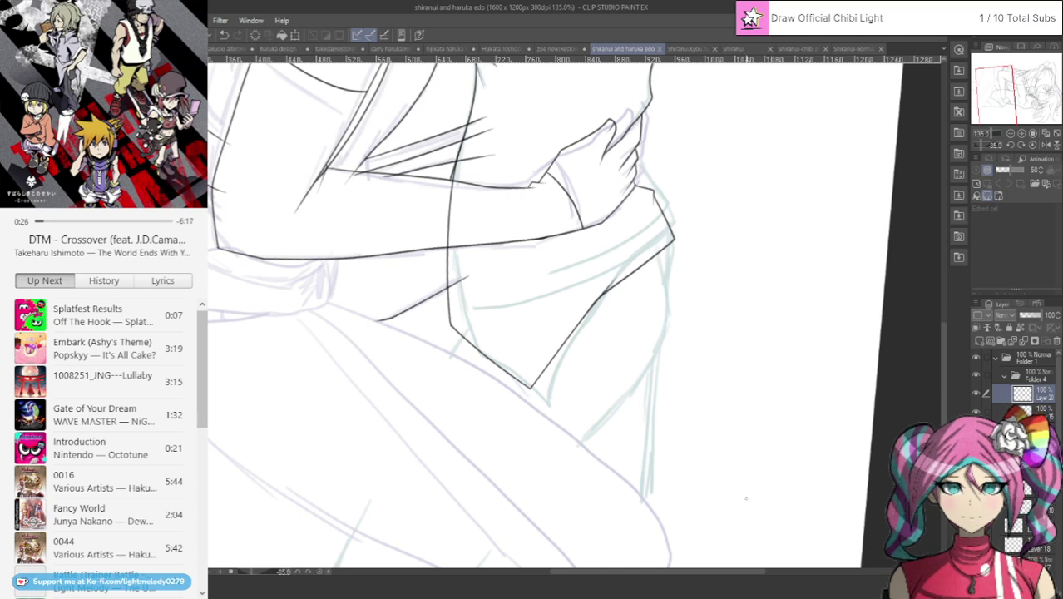
scroll(657, 390, up, 1)
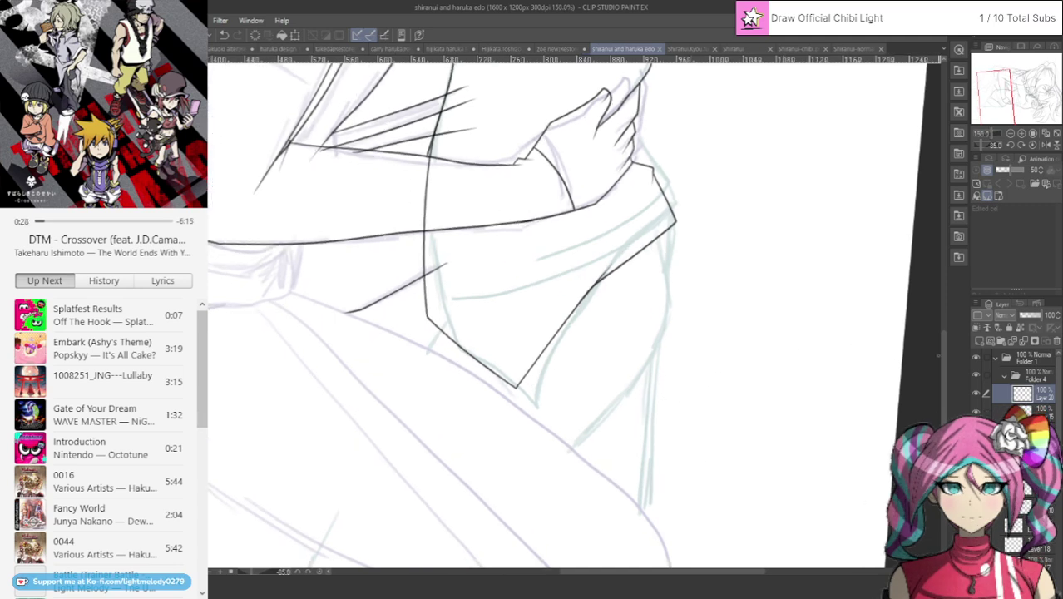
click(977, 341)
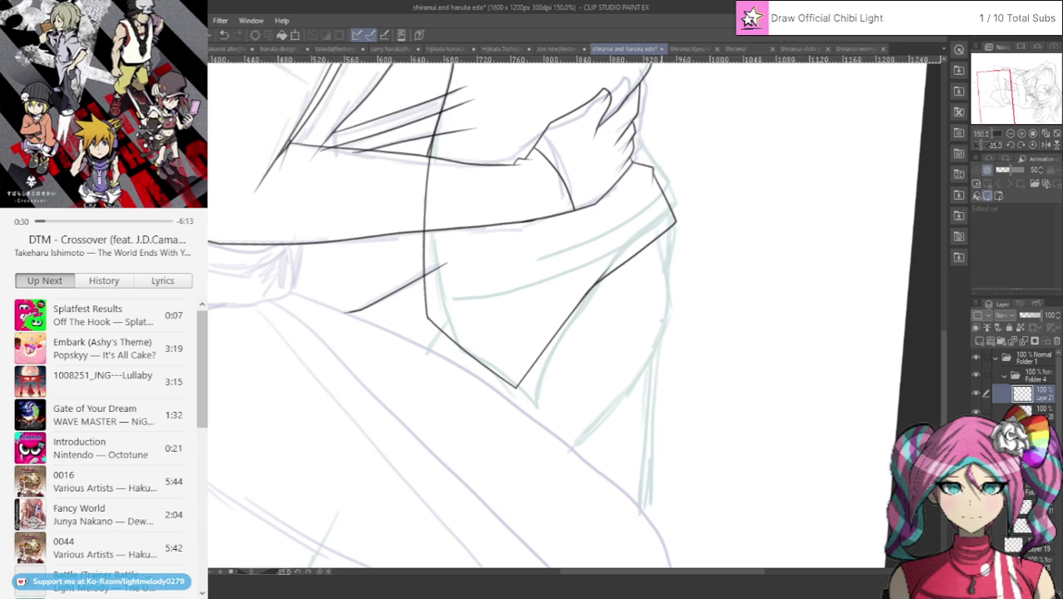
Ink both edges of the front leg, from the flap's lower corner and around the hip down to the canvas's lower edge.
scroll(651, 378, down, 4)
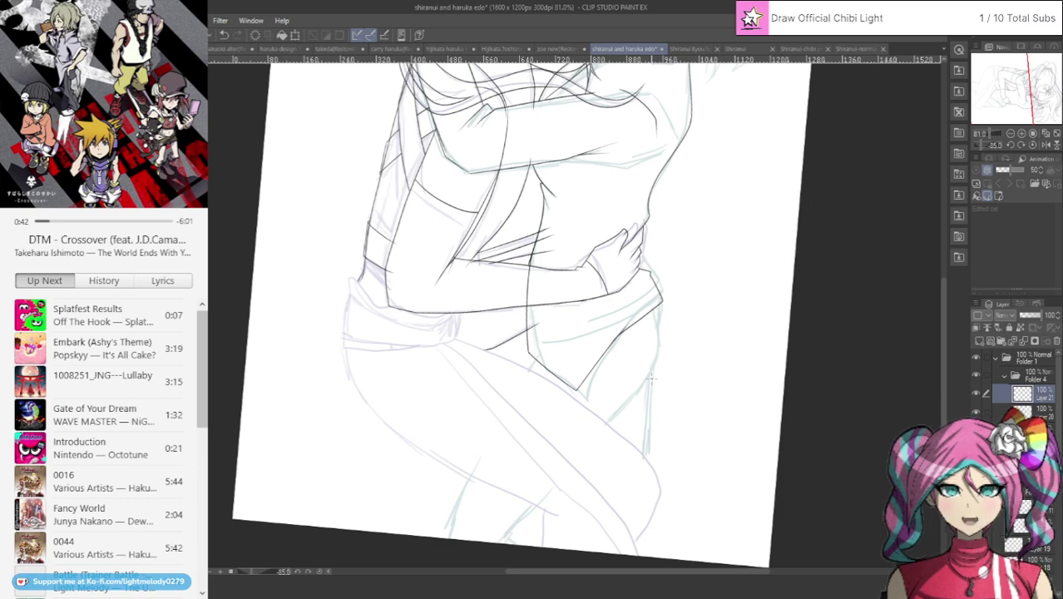
scroll(651, 379, up, 1)
scroll(631, 432, up, 1)
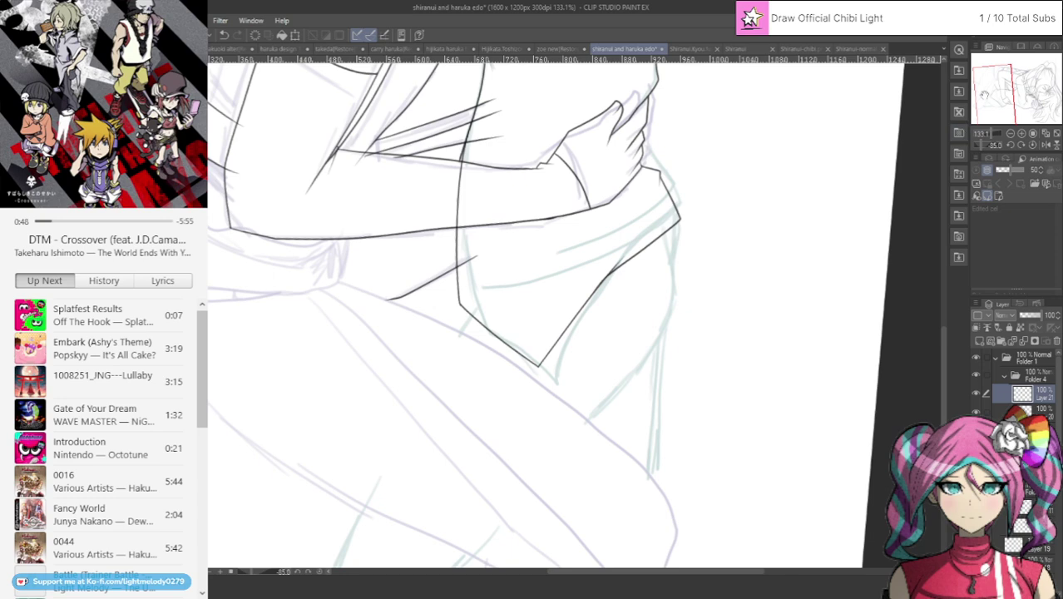
drag(982, 94, 980, 100)
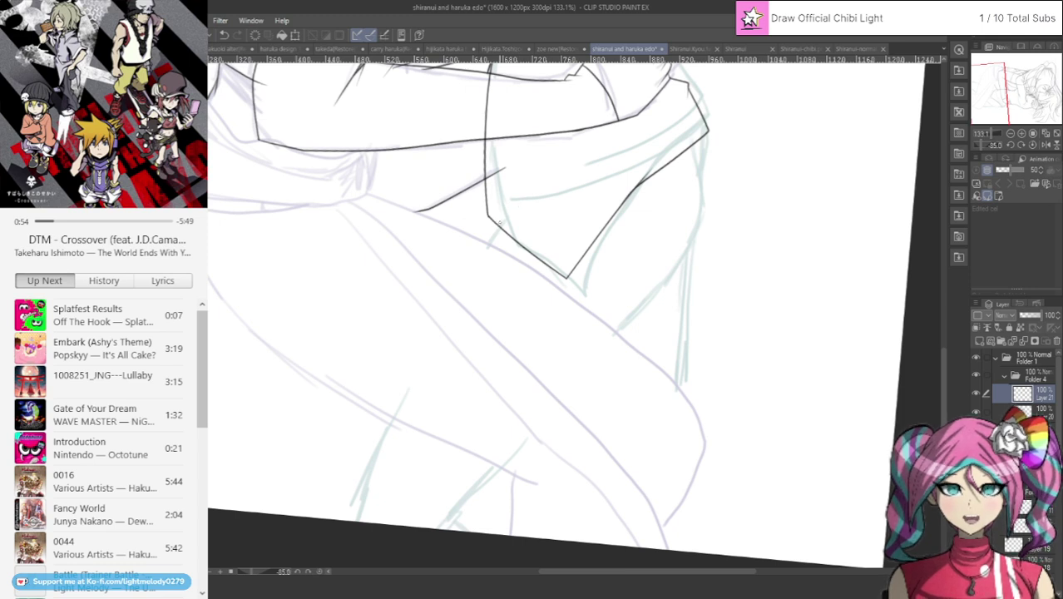
mouse_move(504, 218)
mouse_down()
mouse_move(390, 407)
mouse_move(353, 501)
mouse_up()
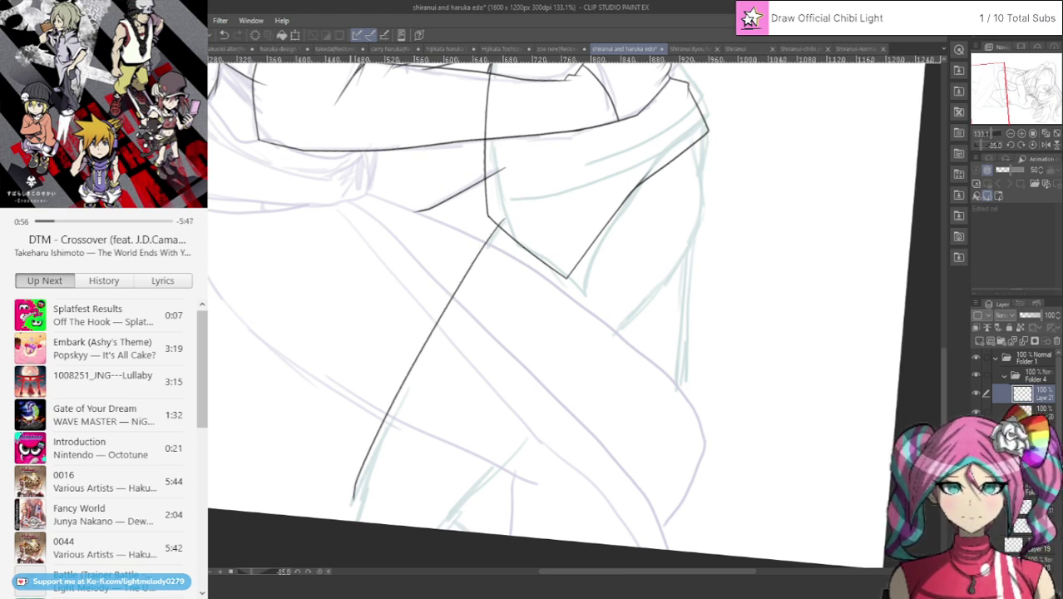
click(223, 34)
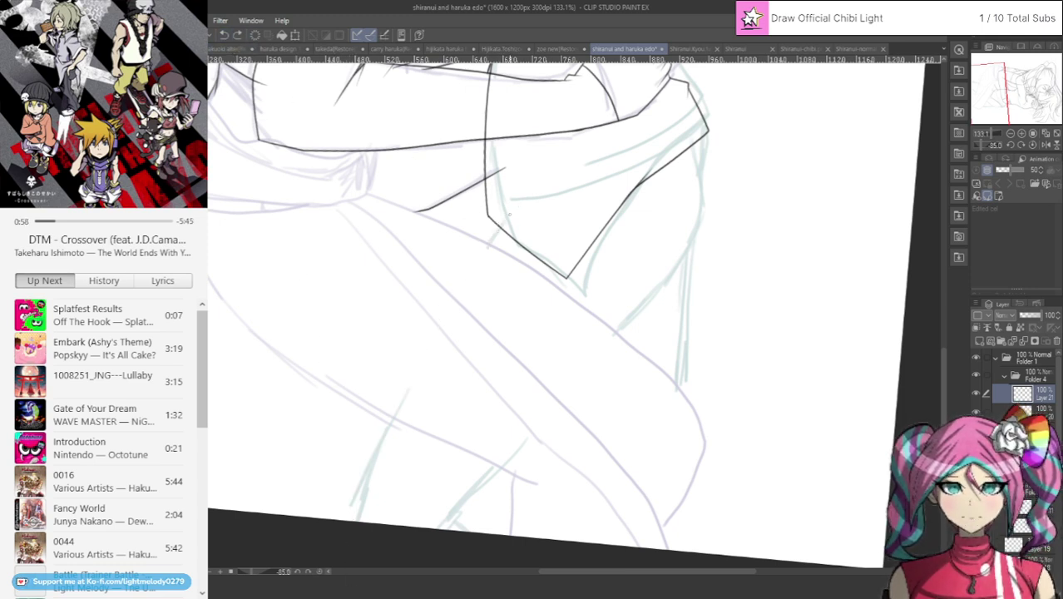
mouse_move(503, 219)
mouse_down()
mouse_move(393, 414)
mouse_move(349, 520)
mouse_up()
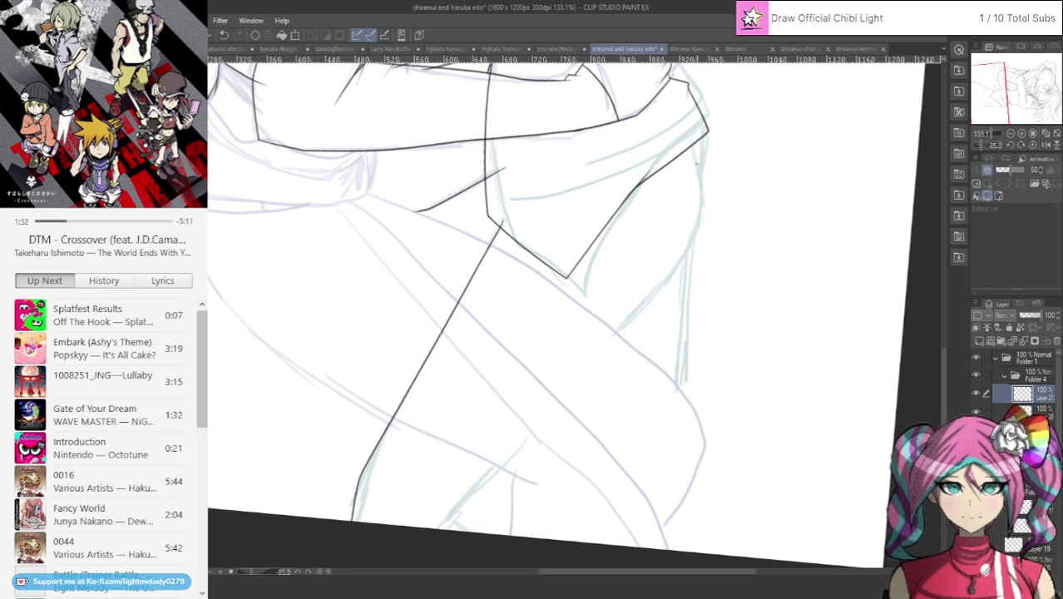
mouse_move(696, 158)
mouse_down()
mouse_move(692, 243)
mouse_move(504, 471)
mouse_up()
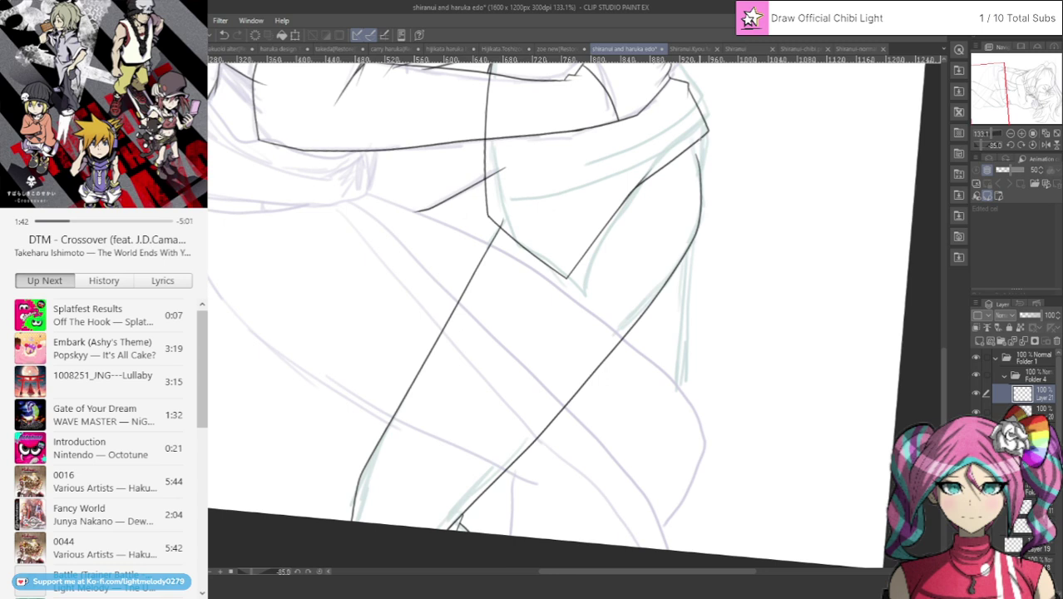
Ink the rear leg's outer edge from the hip down to the canvas's lower edge, redoing the stroke until it starts at the front thigh's line.
drag(700, 164, 646, 515)
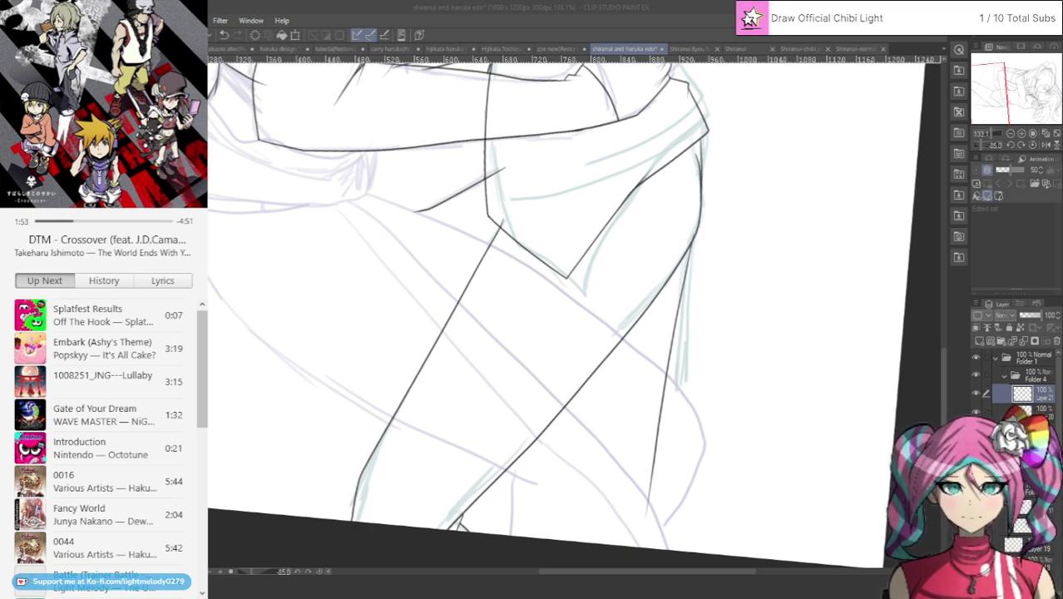
click(702, 177)
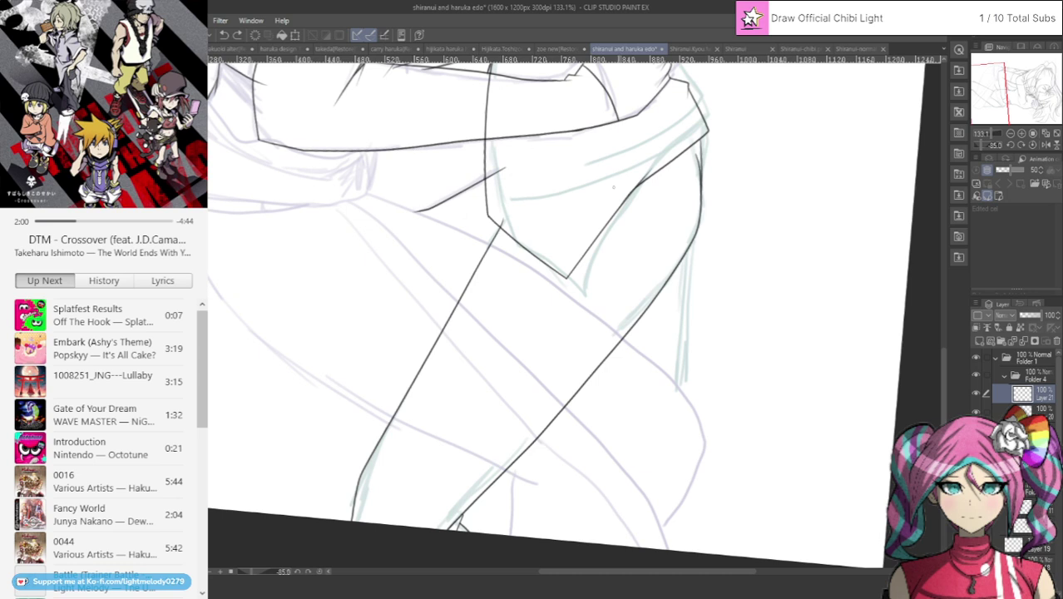
drag(699, 223, 657, 547)
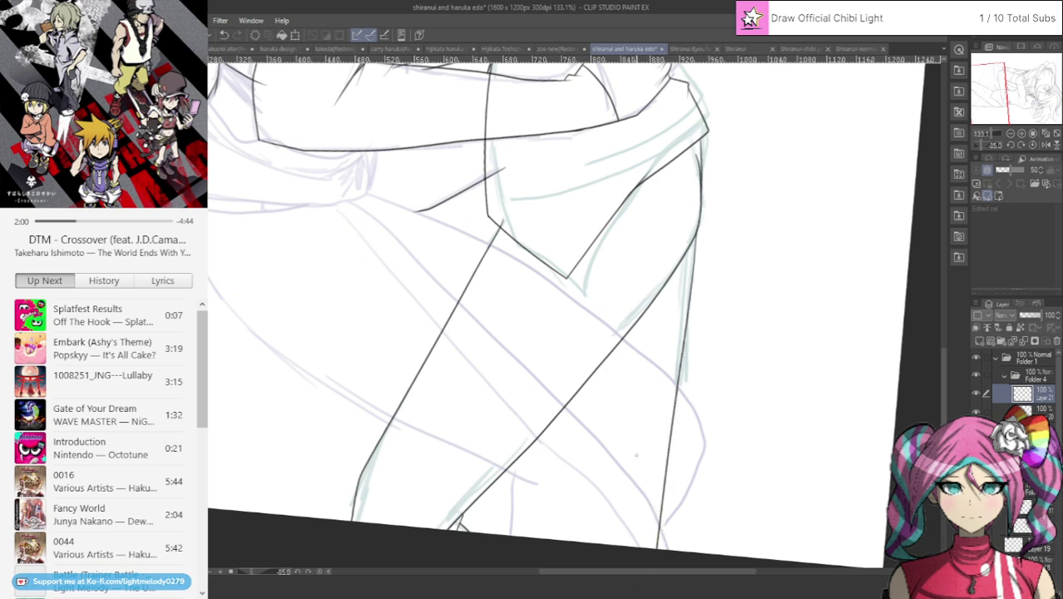
key(ctrl+z)
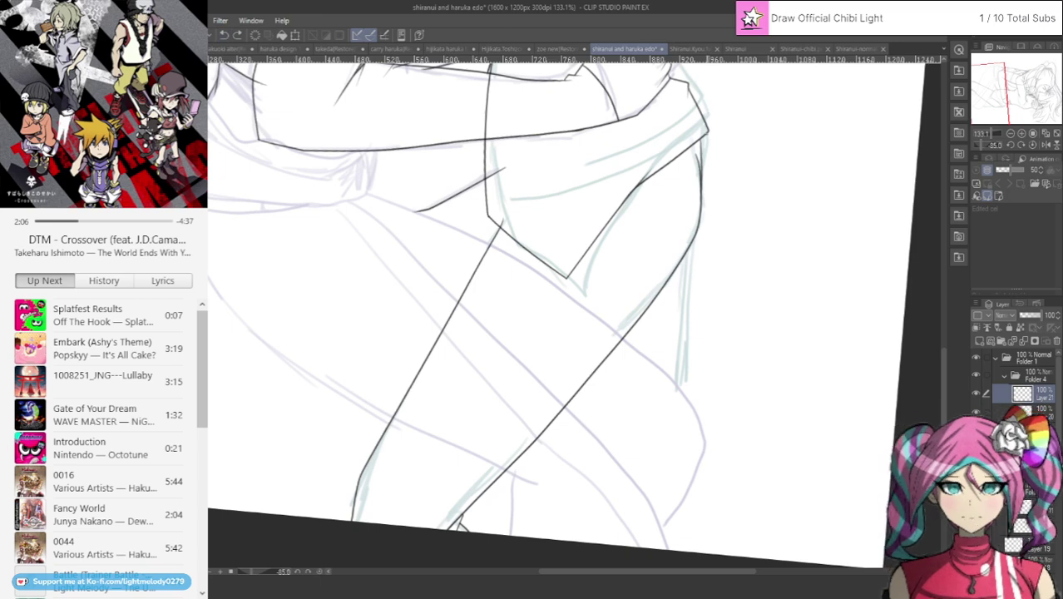
click(223, 35)
drag(693, 240, 650, 549)
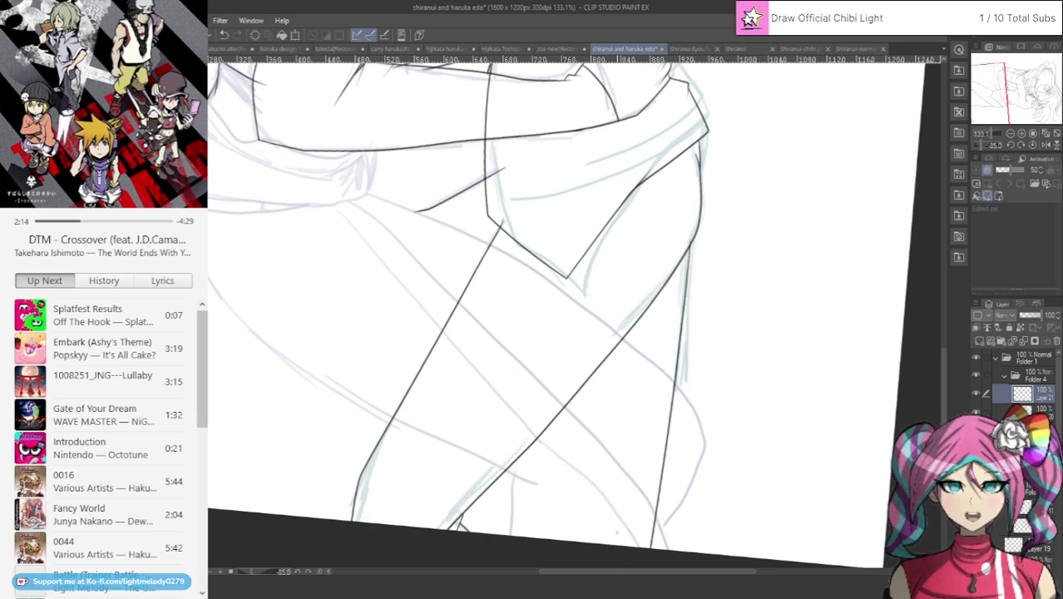
Review the whole pose, examine the character's waist and clothing in the open Shiranui reference images, and return to the embrace drawing.
scroll(640, 411, down, 3)
scroll(641, 411, down, 3)
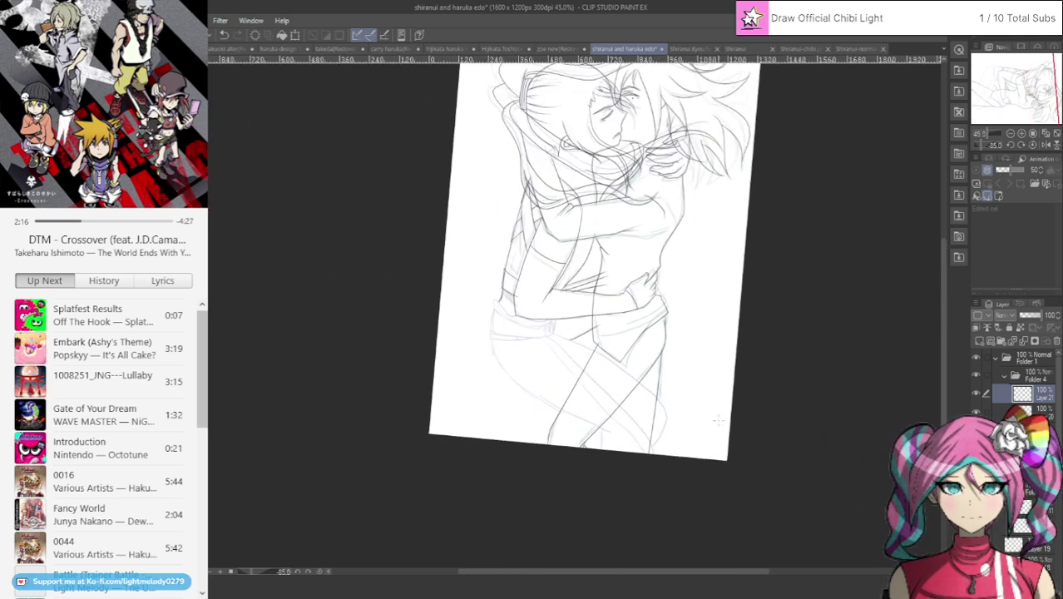
scroll(623, 275, up, 2)
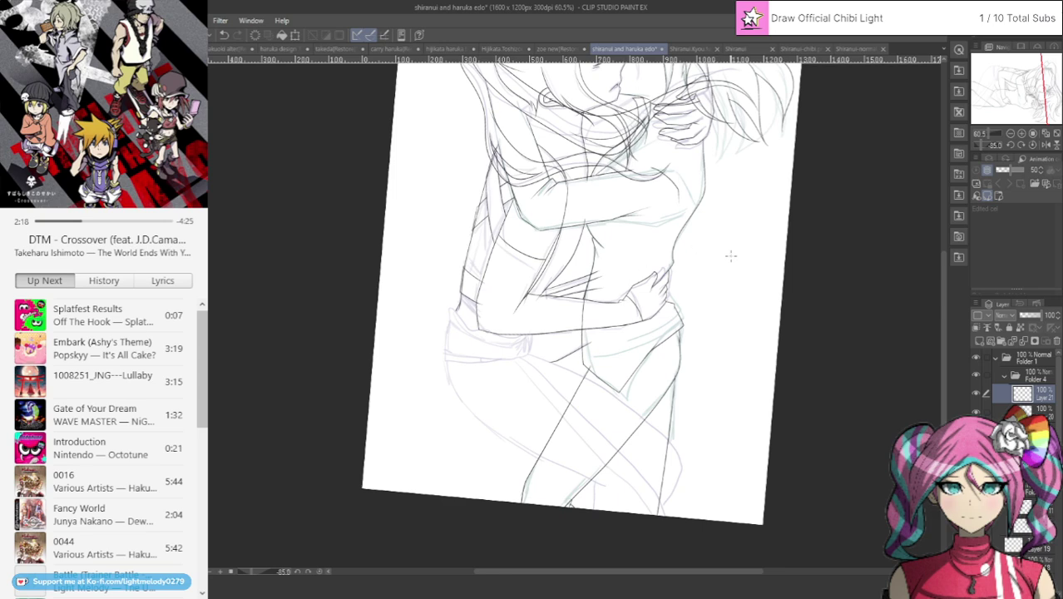
mouse_move(1041, 86)
mouse_down()
mouse_move(1060, 71)
mouse_move(1050, 78)
mouse_up()
click(687, 48)
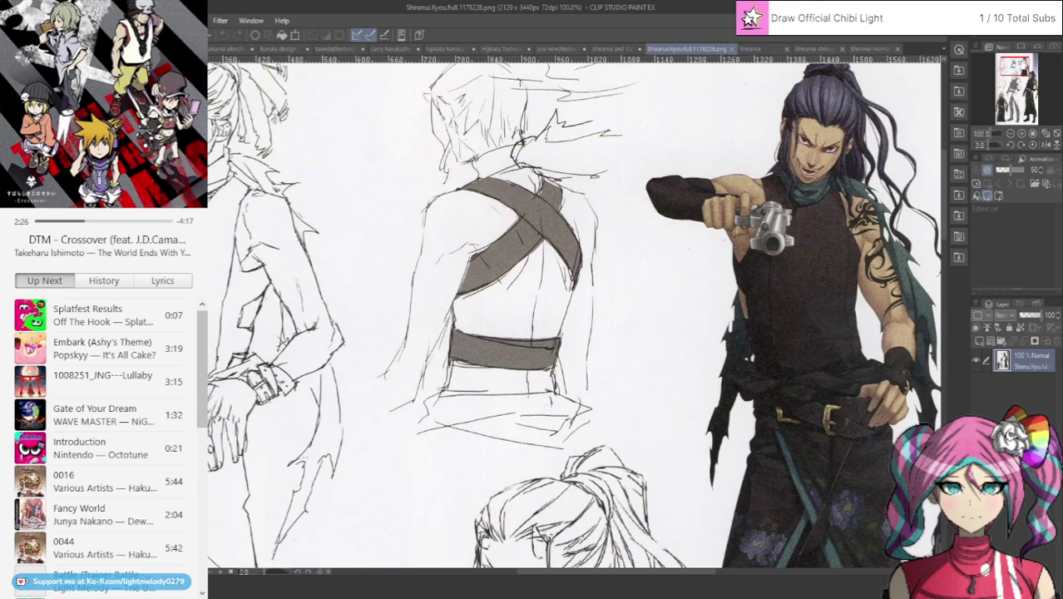
drag(1021, 65, 1013, 66)
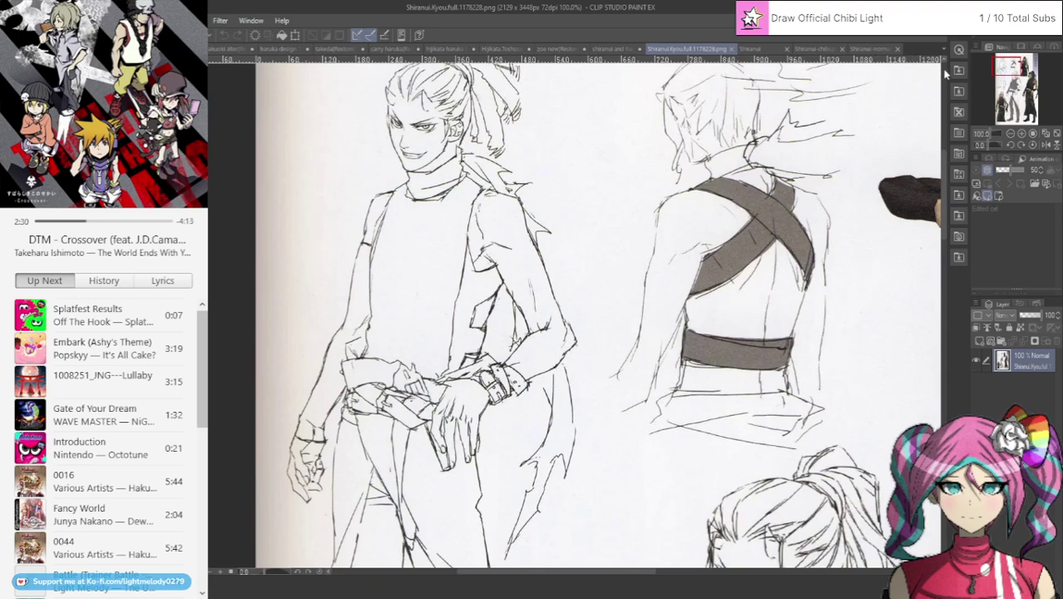
mouse_move(1013, 64)
mouse_down()
mouse_move(1027, 73)
mouse_move(1020, 65)
mouse_up()
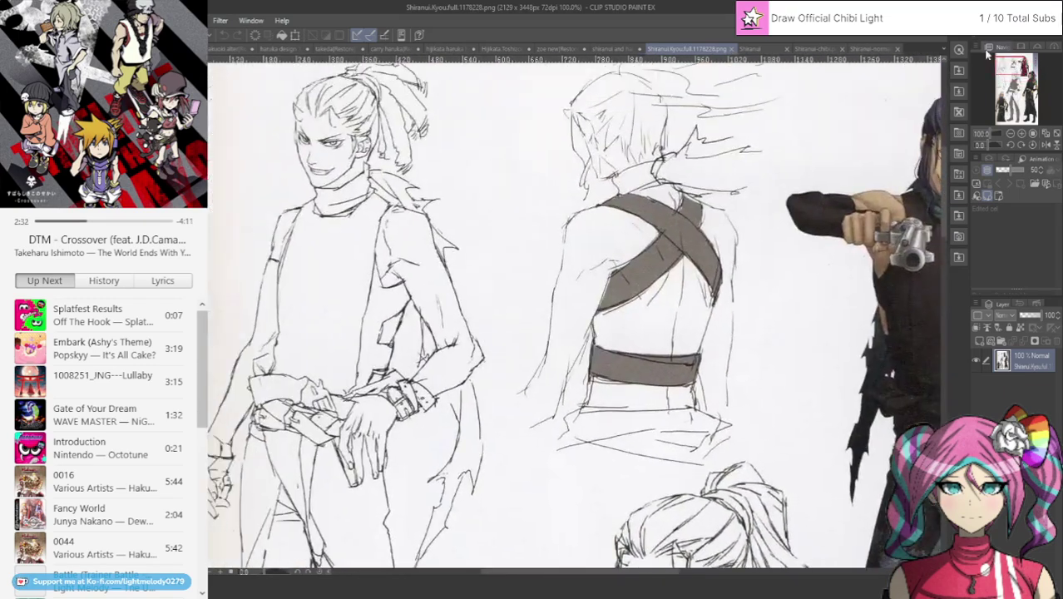
click(753, 48)
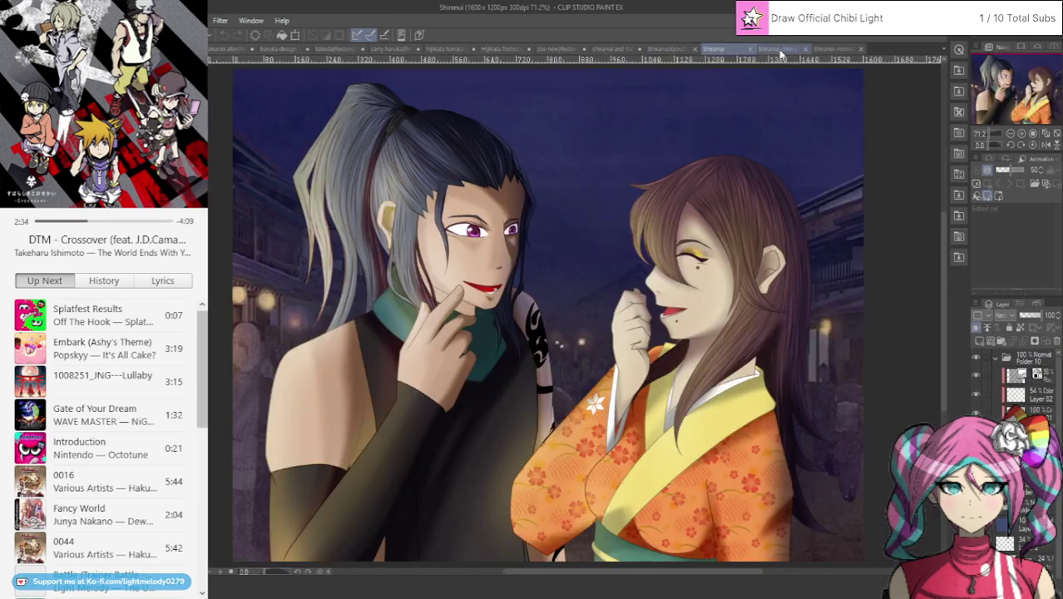
click(782, 48)
scroll(583, 378, up, 3)
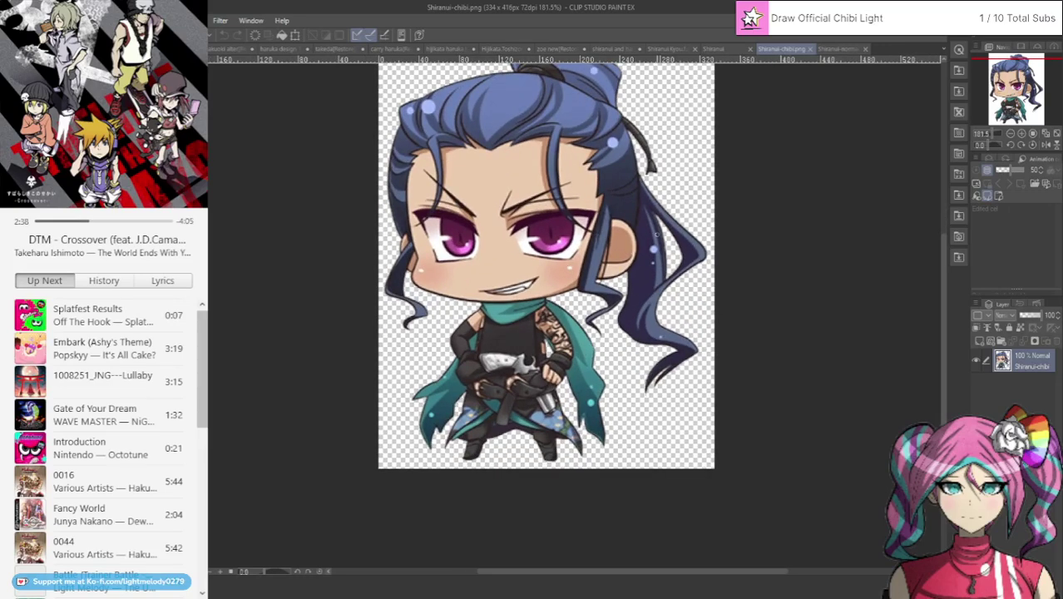
click(672, 48)
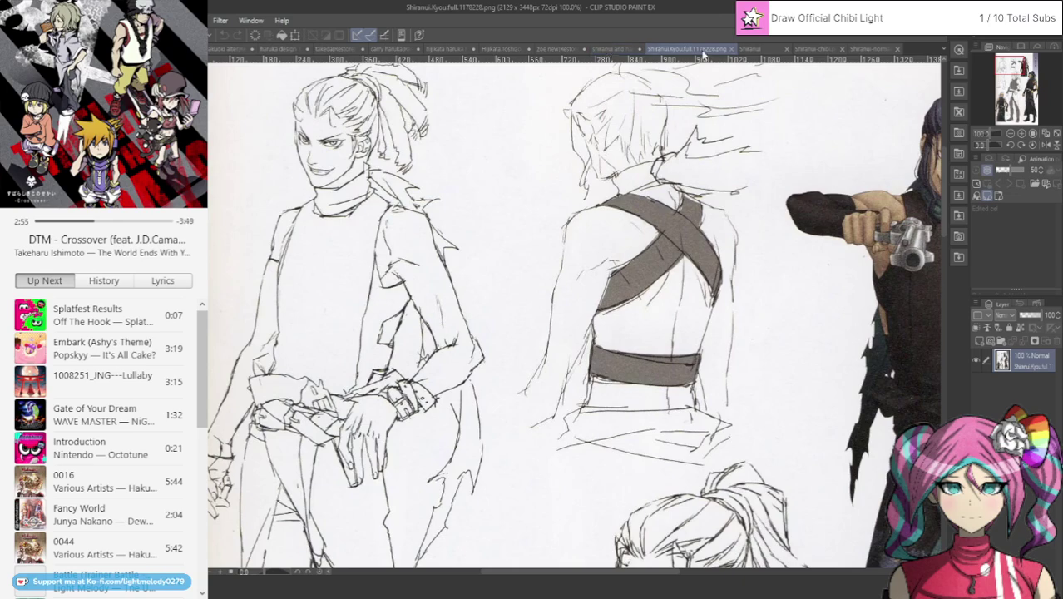
mouse_move(1013, 65)
mouse_down()
mouse_move(1026, 72)
mouse_move(1016, 75)
mouse_up()
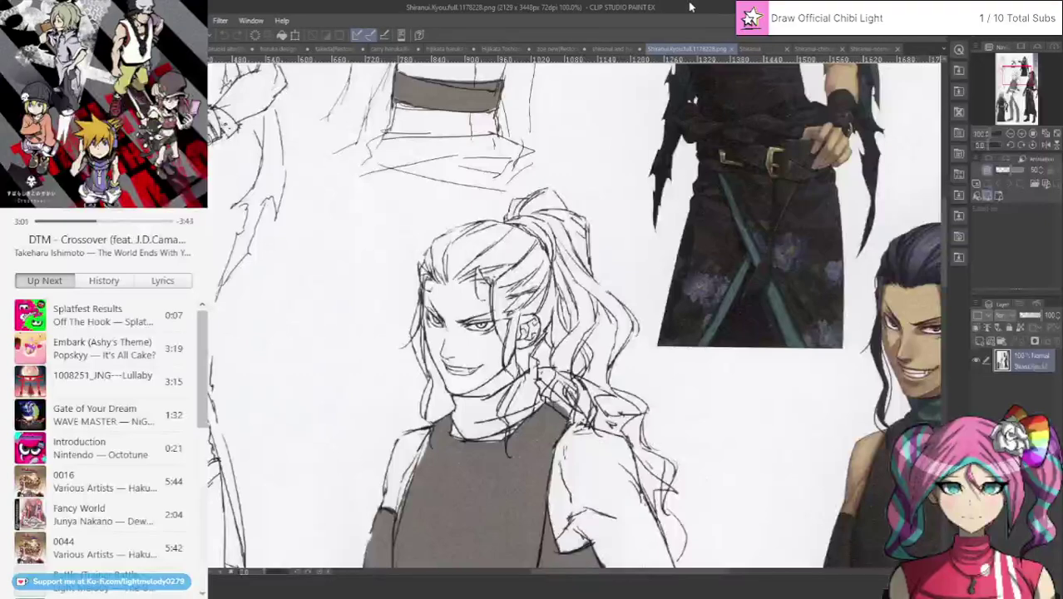
click(616, 49)
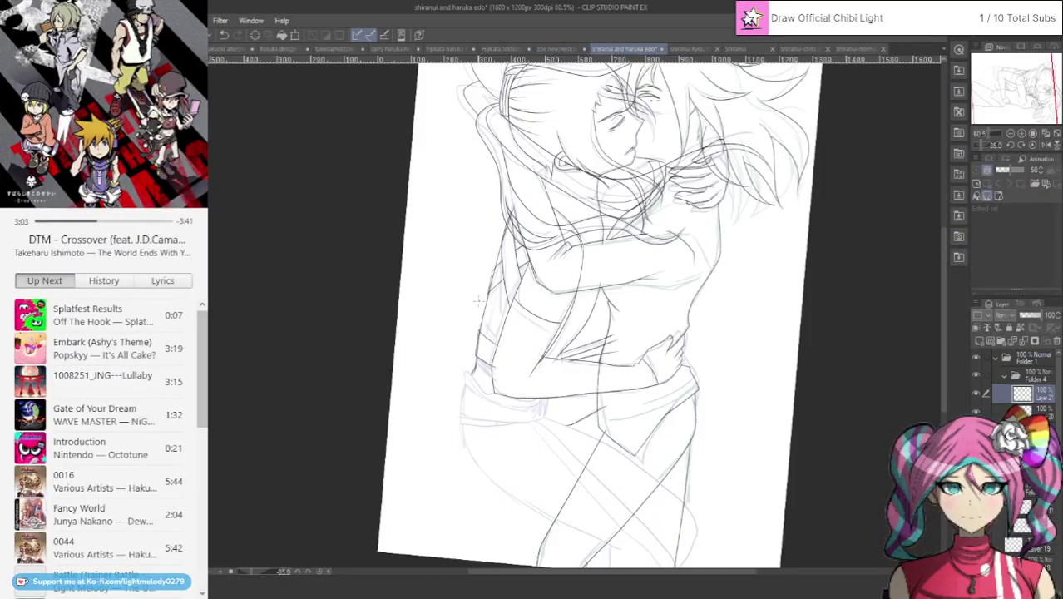
Select Layer 19 near the bottom of the layer stack and add a new layer above it.
scroll(536, 295, up, 4)
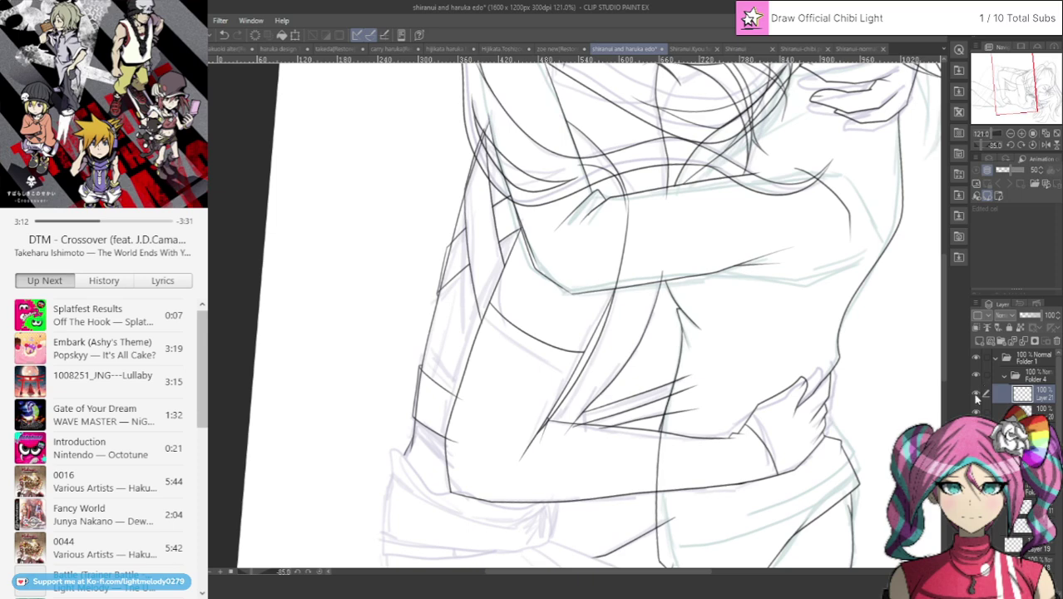
click(1025, 505)
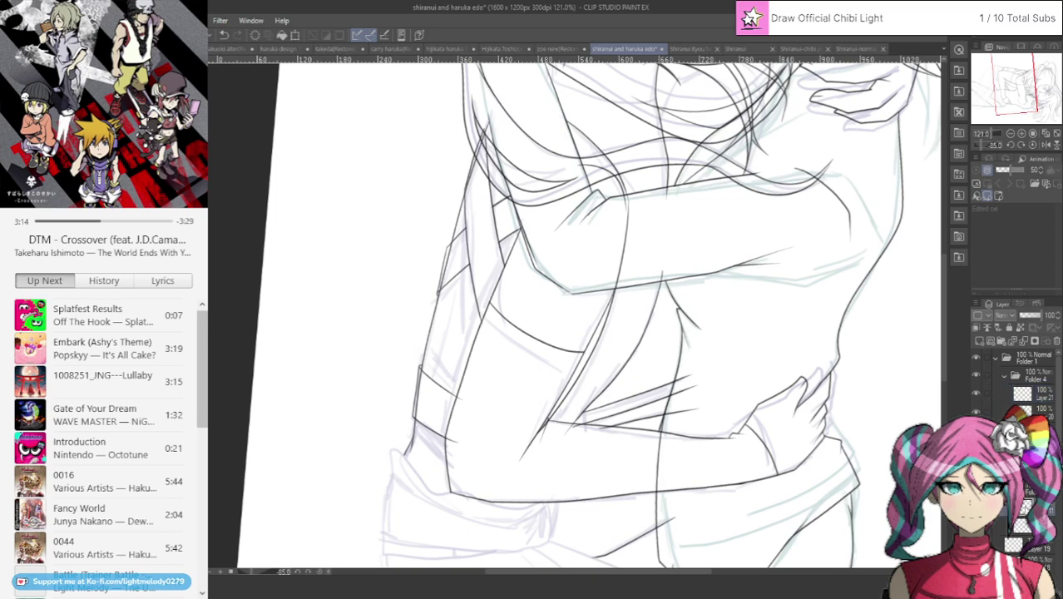
click(1037, 546)
click(979, 340)
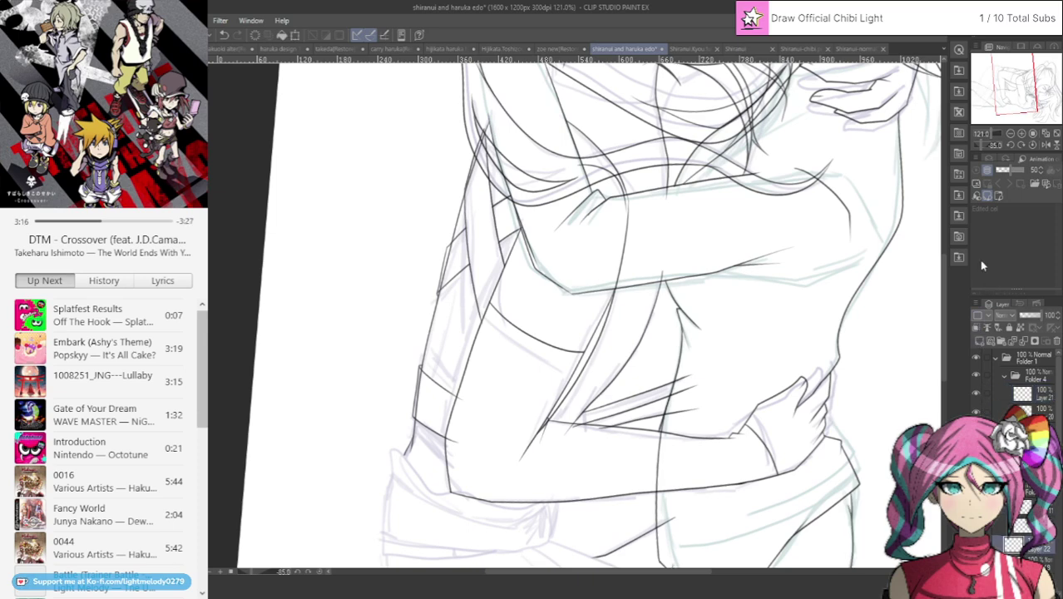
Examine the sash, belt and hip clothing in the Shiranui Kyou reference sheet, and return to the embrace drawing.
mouse_move(1024, 73)
mouse_down()
mouse_move(994, 78)
mouse_move(1008, 65)
mouse_up()
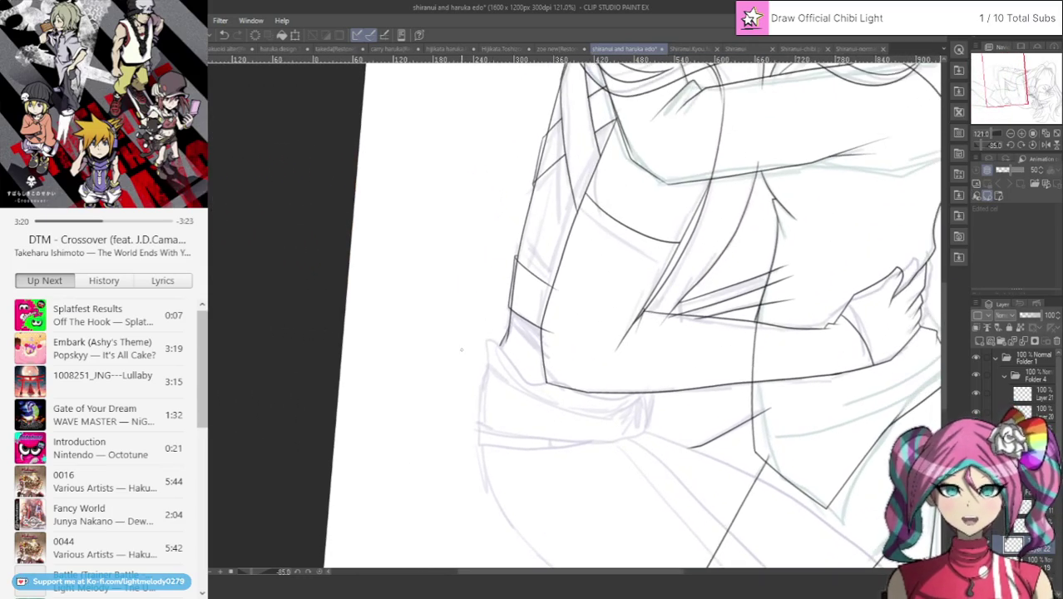
scroll(491, 351, up, 2)
scroll(655, 371, up, 1)
scroll(655, 371, up, 1)
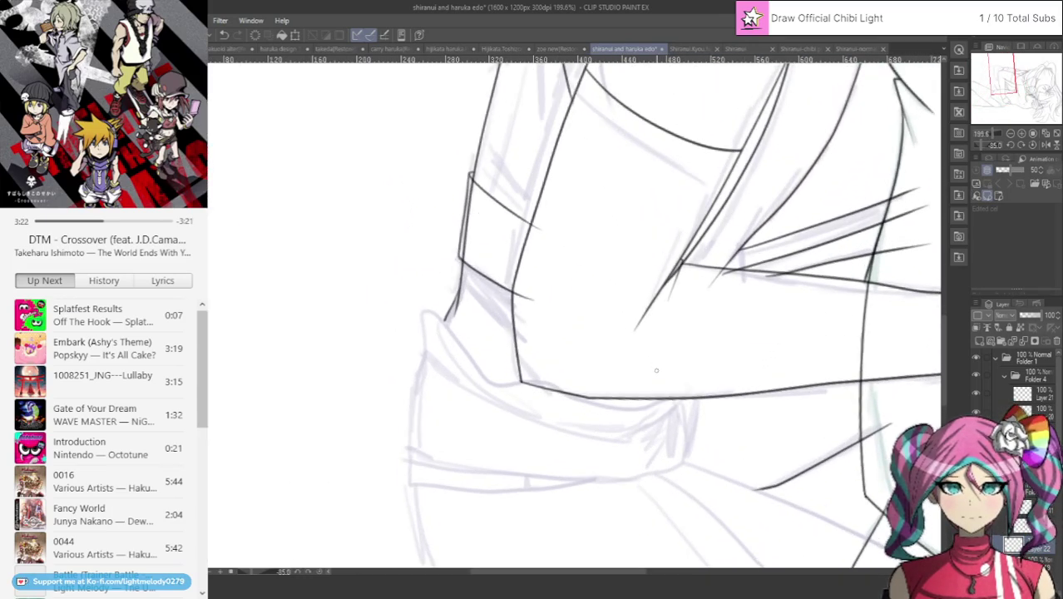
click(691, 48)
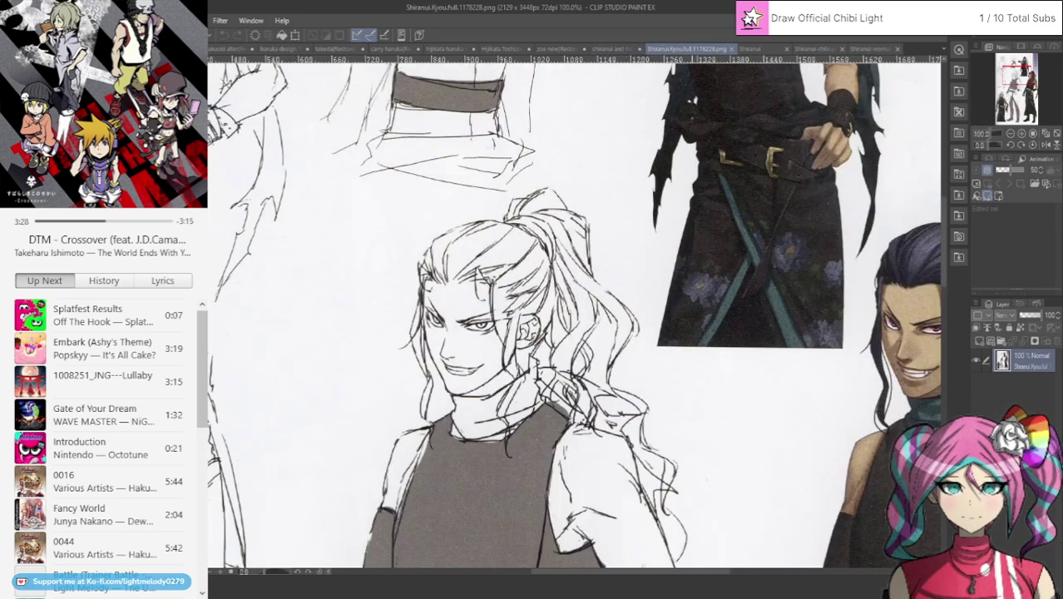
scroll(584, 253, down, 6)
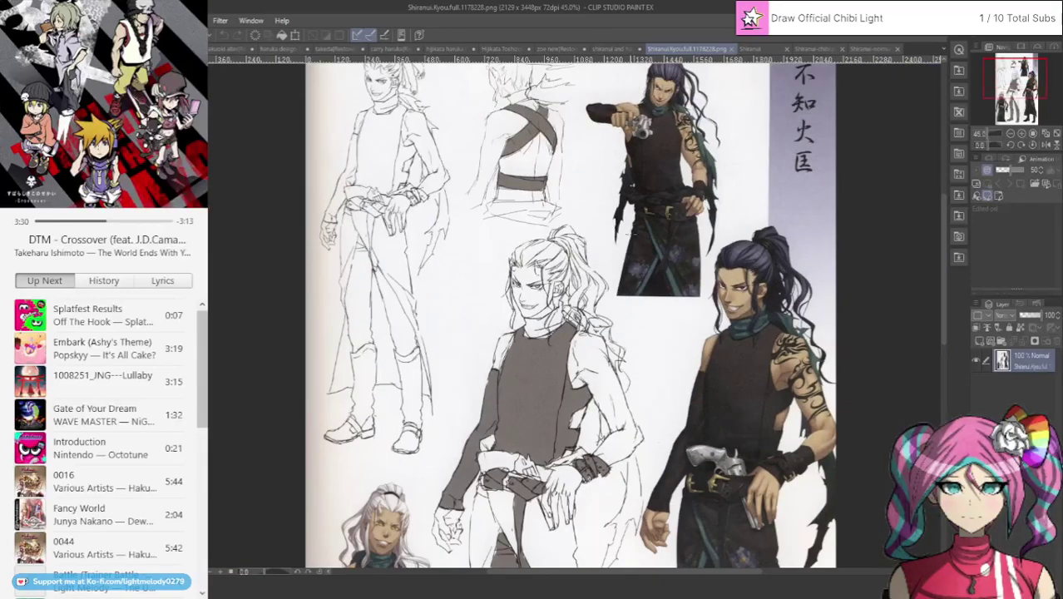
scroll(566, 474, up, 4)
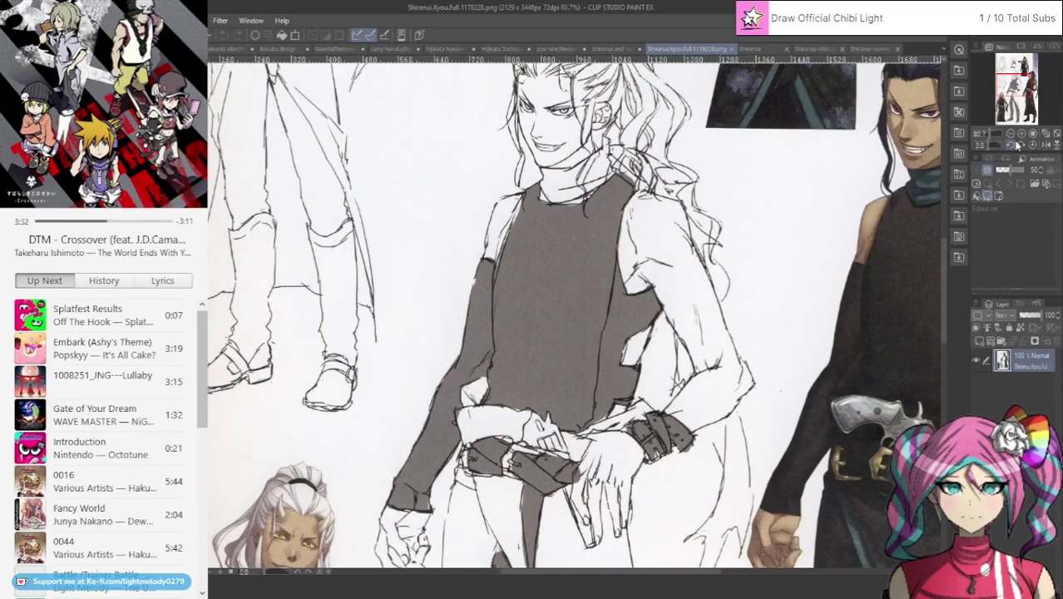
scroll(661, 233, down, 3)
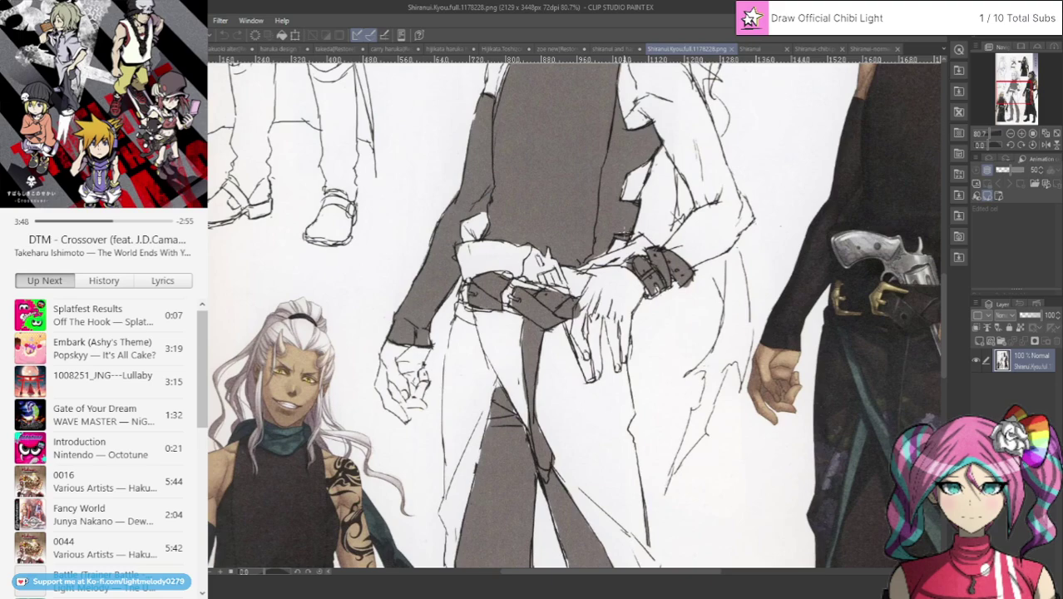
scroll(574, 316, down, 3)
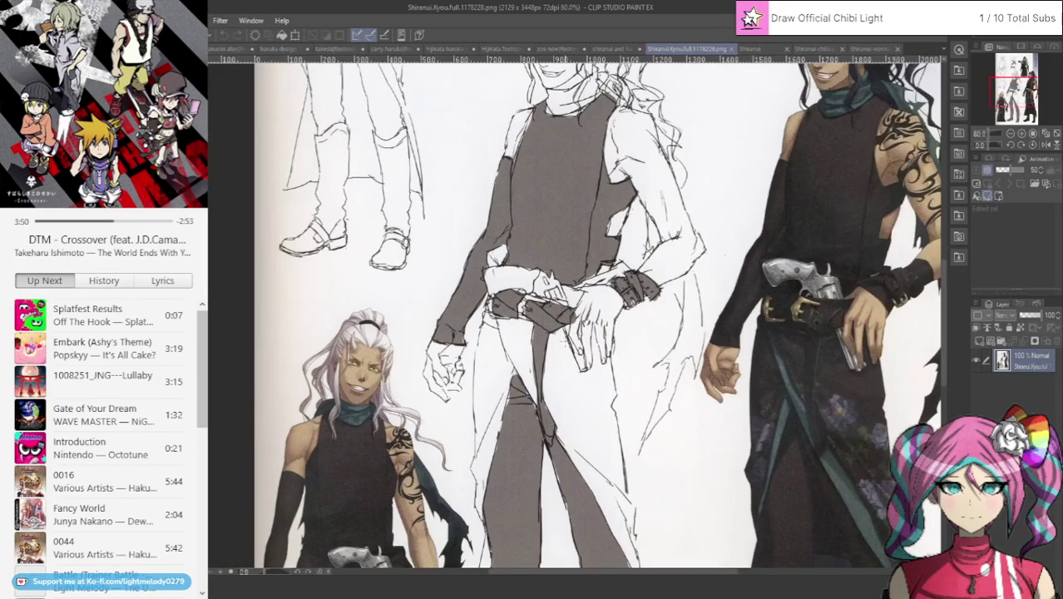
scroll(567, 312, up, 1)
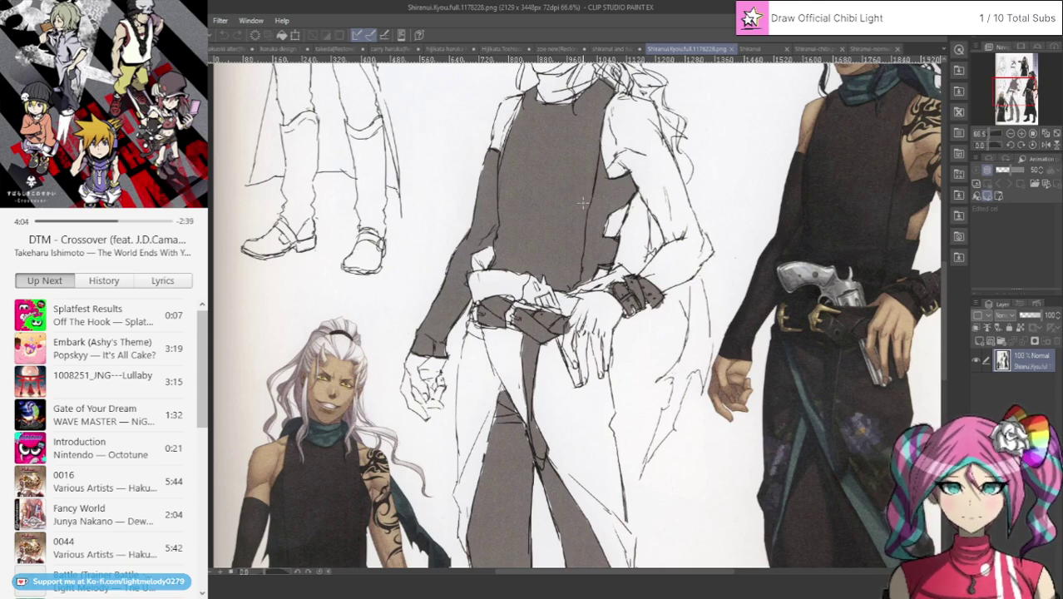
click(603, 48)
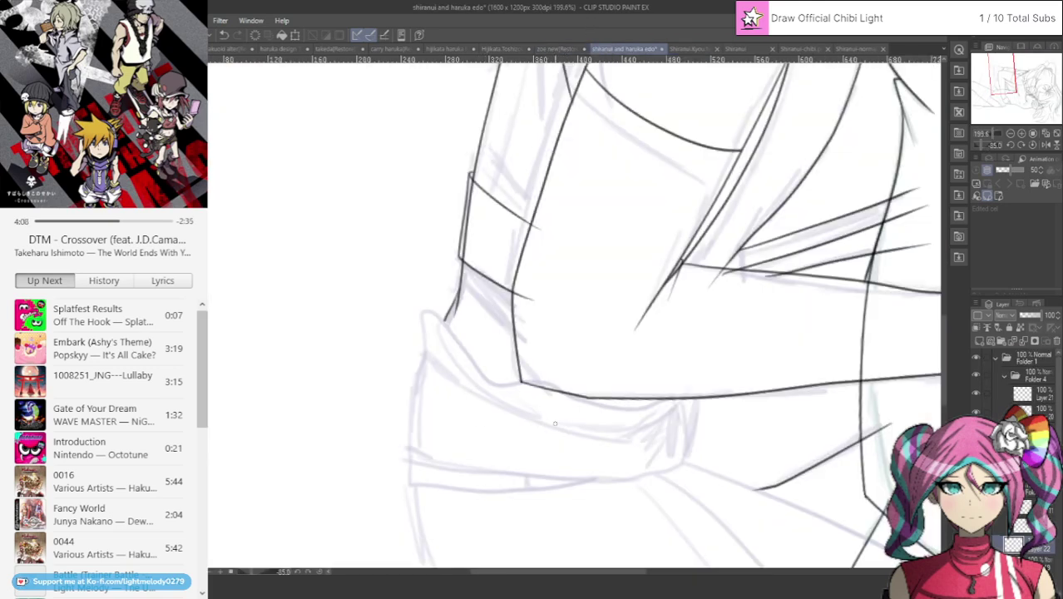
Ink the waist sash's upper edge from its raised back corner to the arm, plus the small fold and front end beneath the forearm.
scroll(484, 442, up, 1)
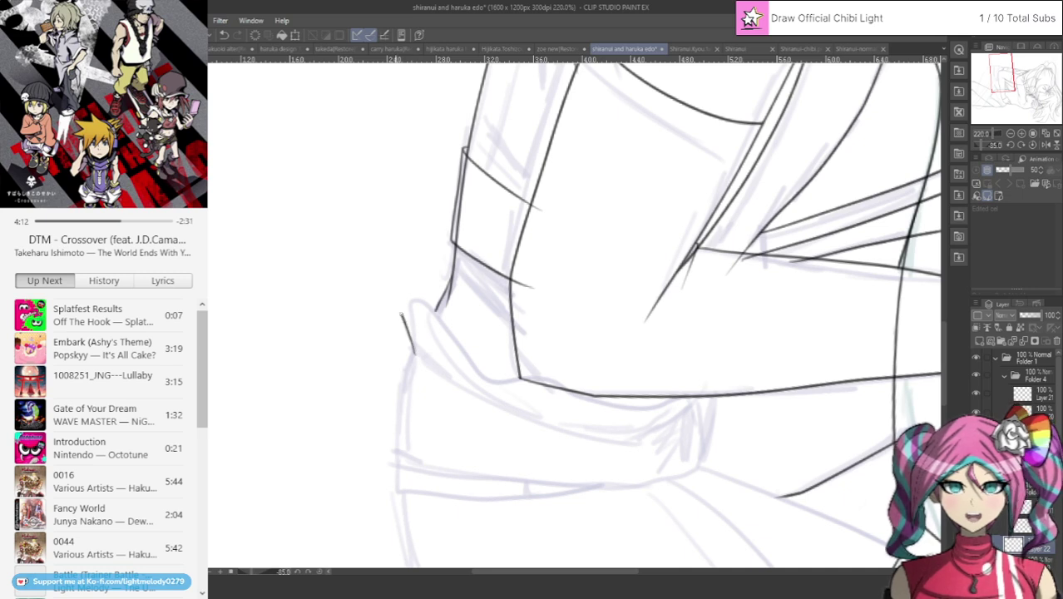
mouse_move(414, 353)
mouse_down()
mouse_move(396, 301)
mouse_move(424, 302)
mouse_move(501, 374)
mouse_up()
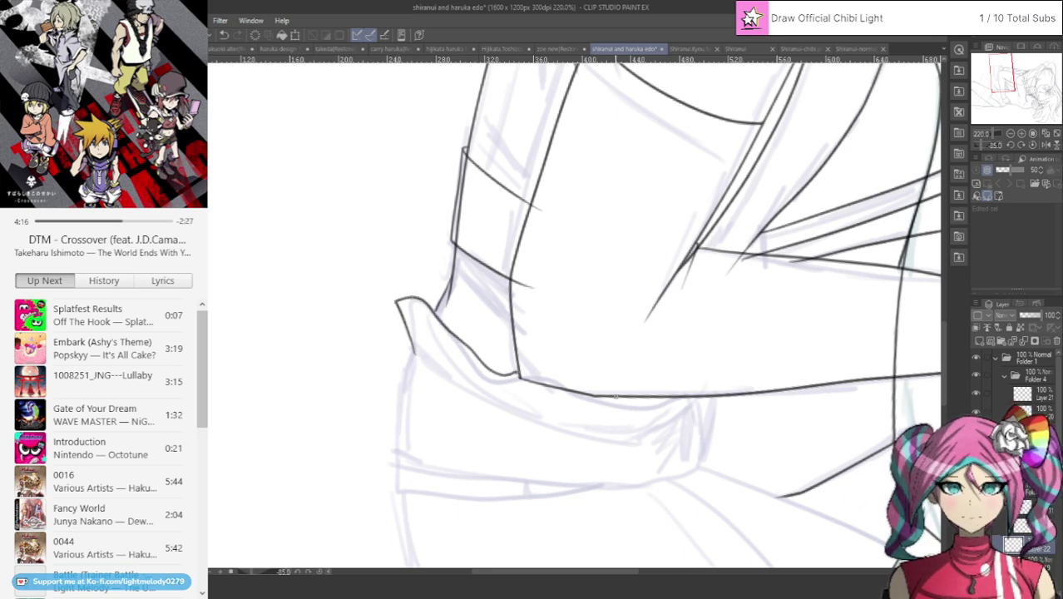
mouse_move(617, 397)
mouse_down()
mouse_move(708, 394)
mouse_move(711, 412)
mouse_move(637, 441)
mouse_up()
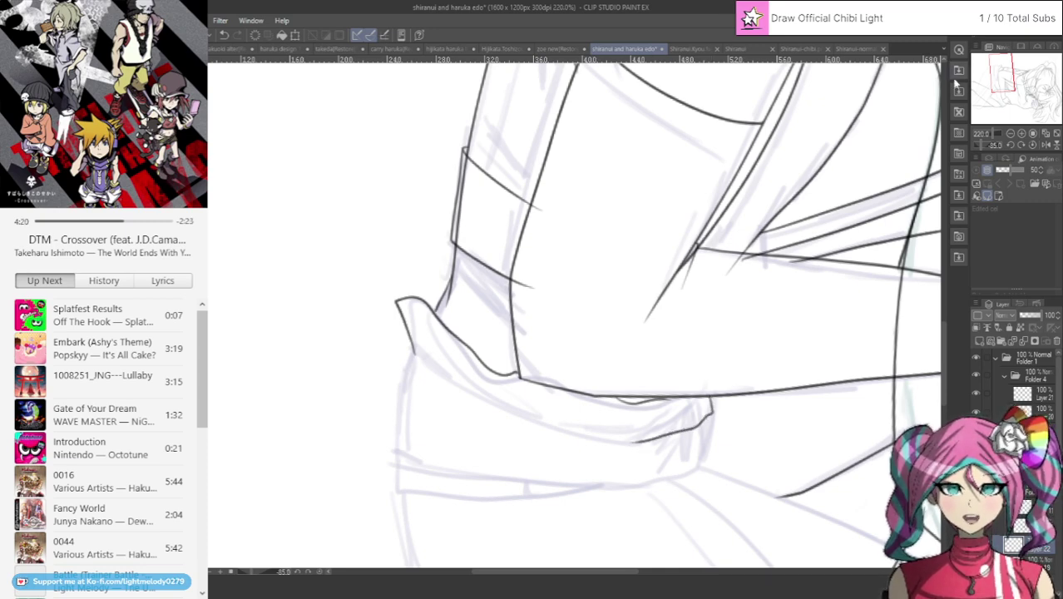
Using the reference sheet's waist as a guide, ink the sash fold's lower edge from its back corner to the front end on another layer.
click(703, 48)
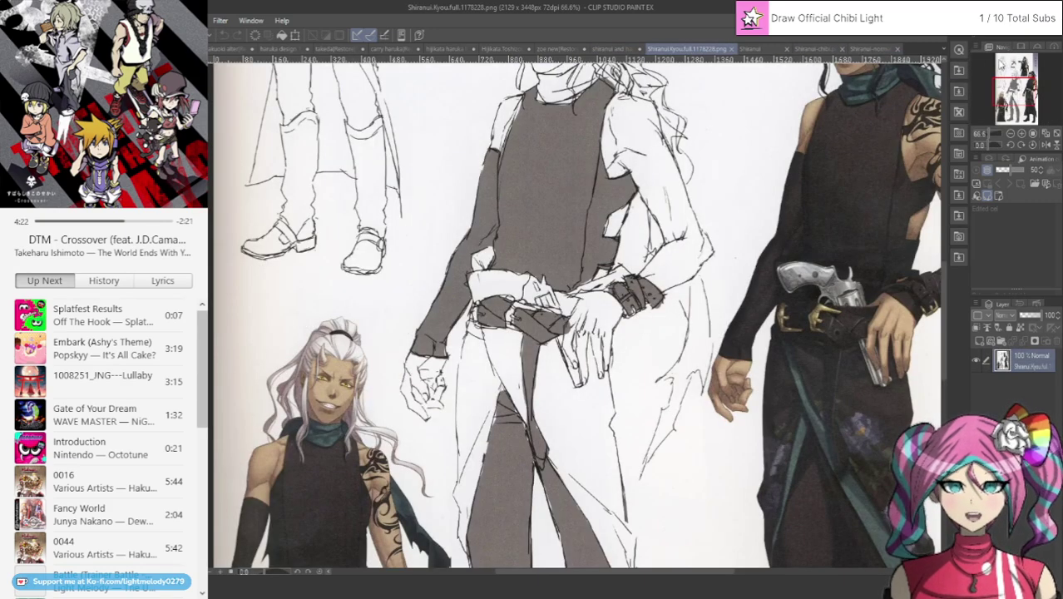
mouse_move(1014, 91)
mouse_down()
mouse_move(1015, 66)
mouse_move(1009, 104)
mouse_move(1009, 90)
mouse_up()
scroll(574, 316, down, 5)
scroll(574, 316, down, 2)
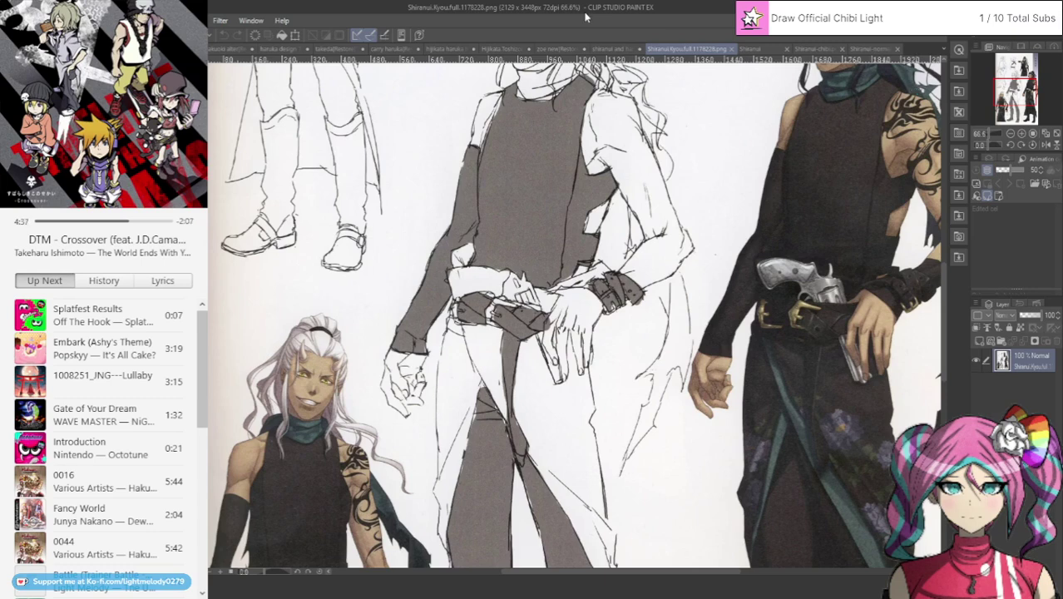
click(615, 49)
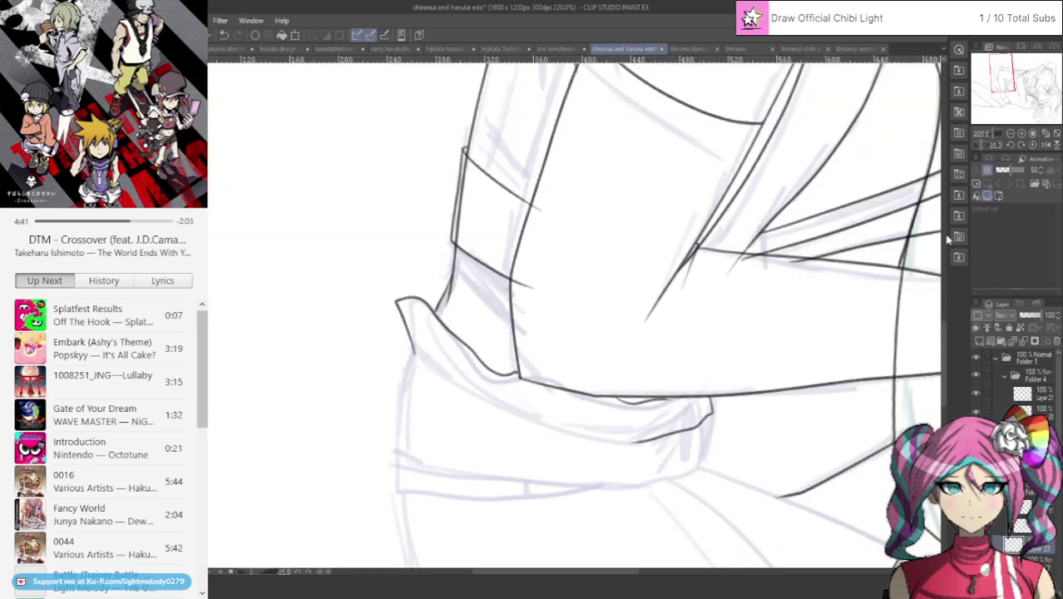
scroll(946, 349, down, 3)
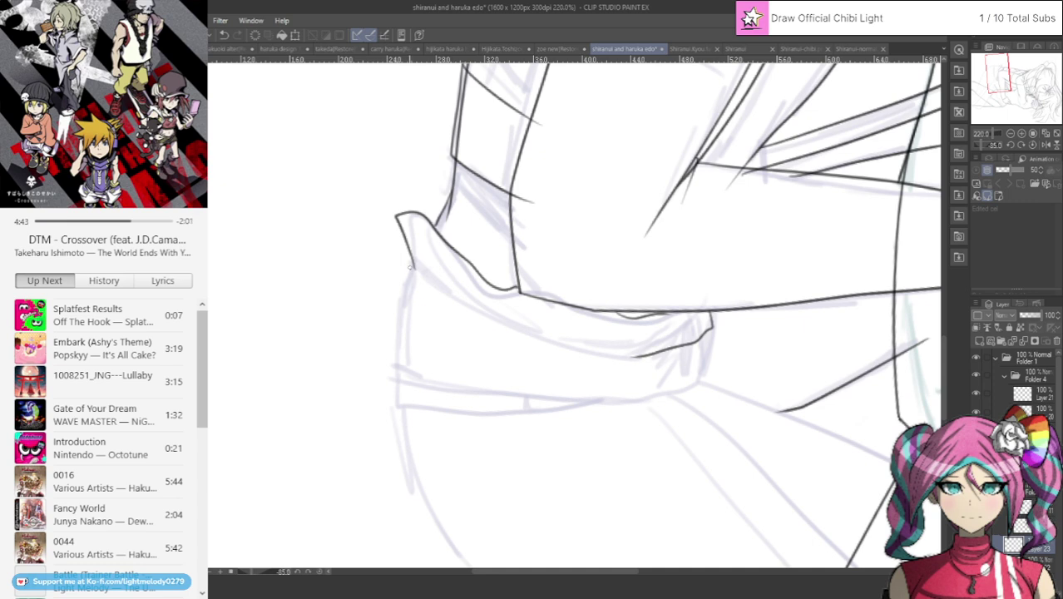
mouse_move(411, 266)
mouse_down()
mouse_move(597, 352)
mouse_move(681, 355)
mouse_up()
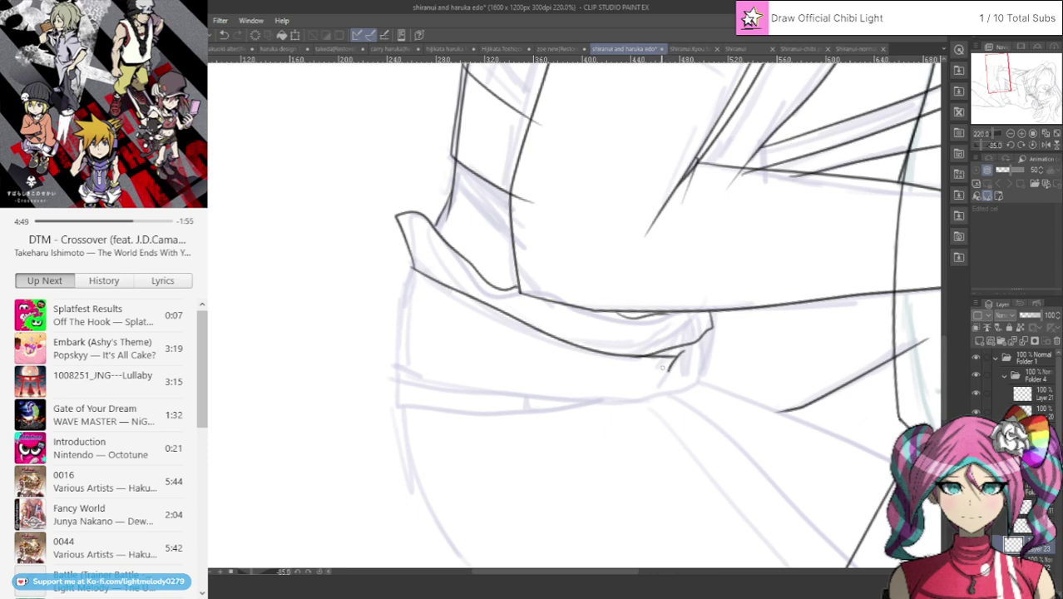
Check the reference sheet, ink the rounded knot at the sash's front end, and draw a curved line from it toward the back.
click(687, 48)
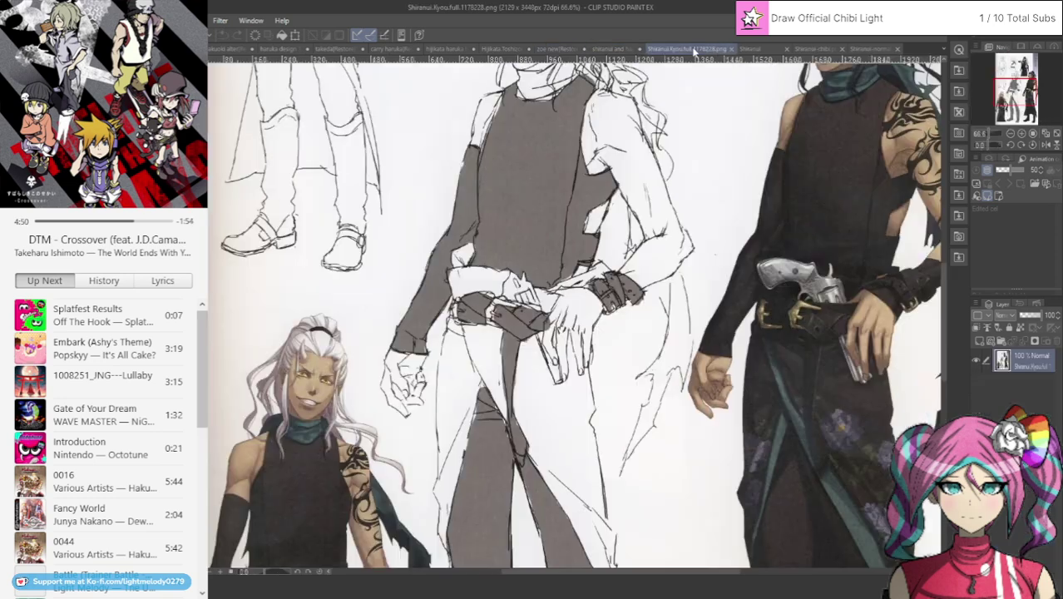
click(619, 49)
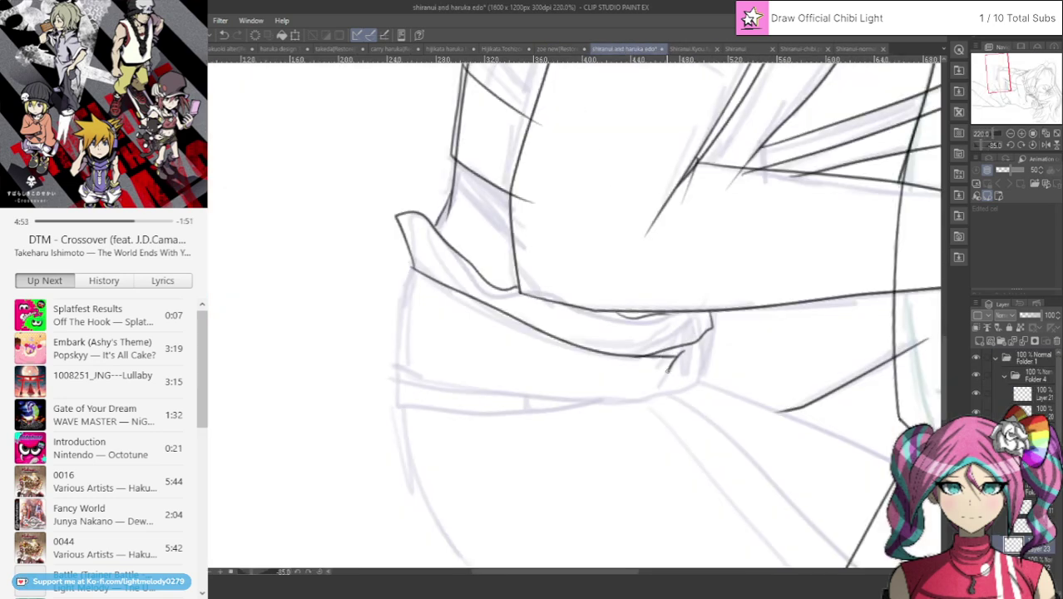
mouse_move(668, 376)
mouse_down()
mouse_move(675, 399)
mouse_move(675, 390)
mouse_up()
drag(683, 370, 678, 382)
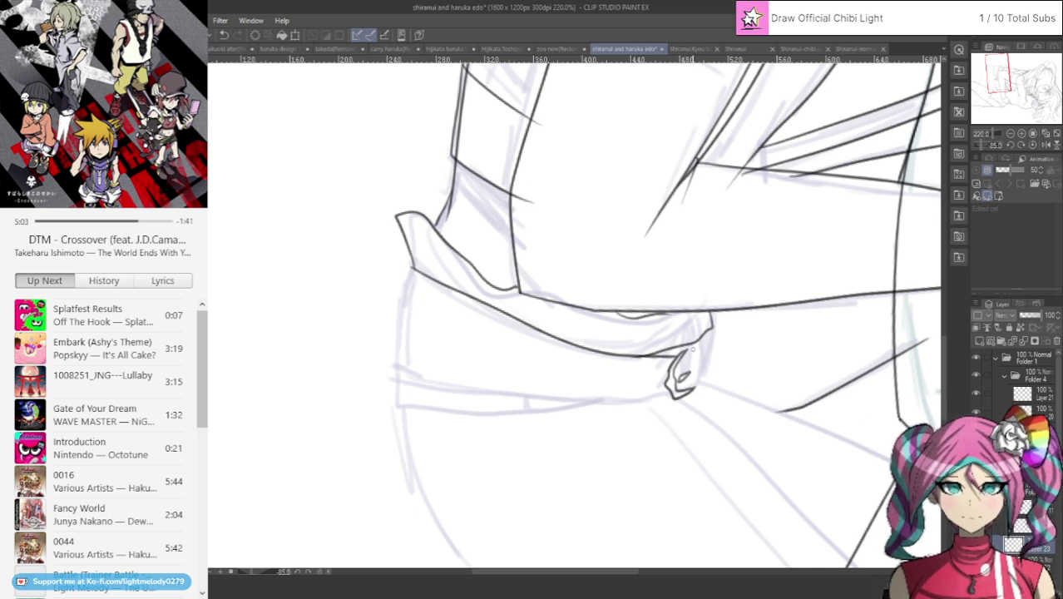
drag(699, 346, 699, 383)
mouse_move(673, 397)
mouse_down()
mouse_move(542, 395)
mouse_move(413, 363)
mouse_up()
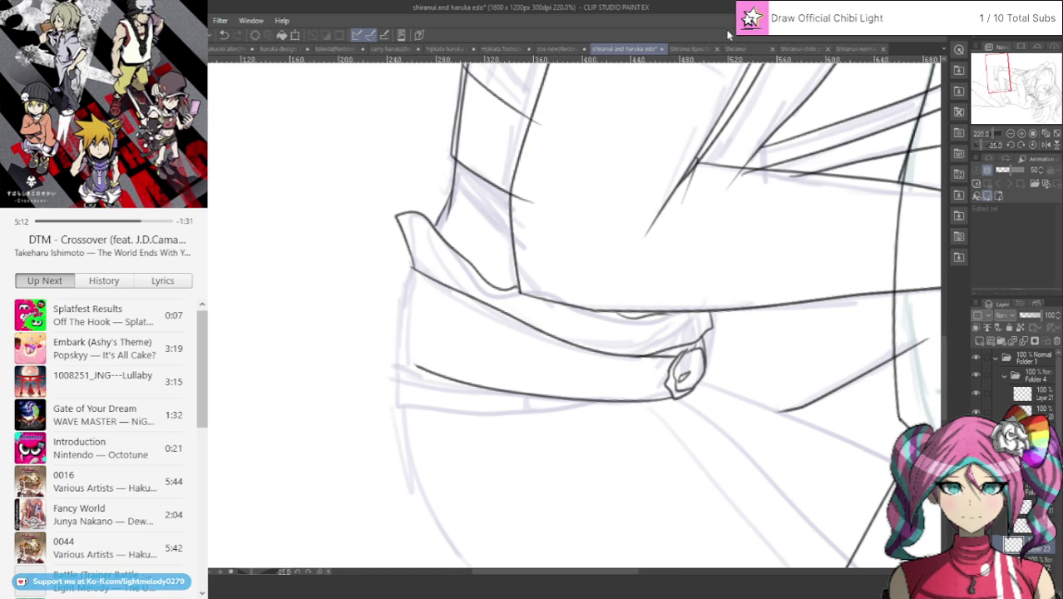
Examine the waist in the reference sheet and Shiranui-demon.png, move the latter's document closer to the embrace drawing, and return to the drawing.
click(690, 50)
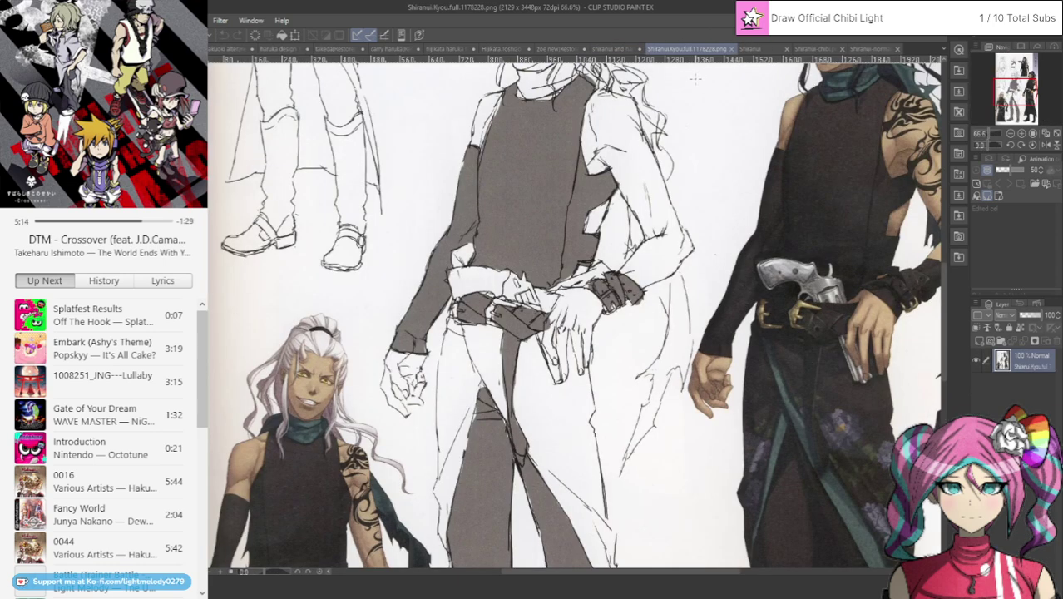
drag(1011, 97, 1005, 106)
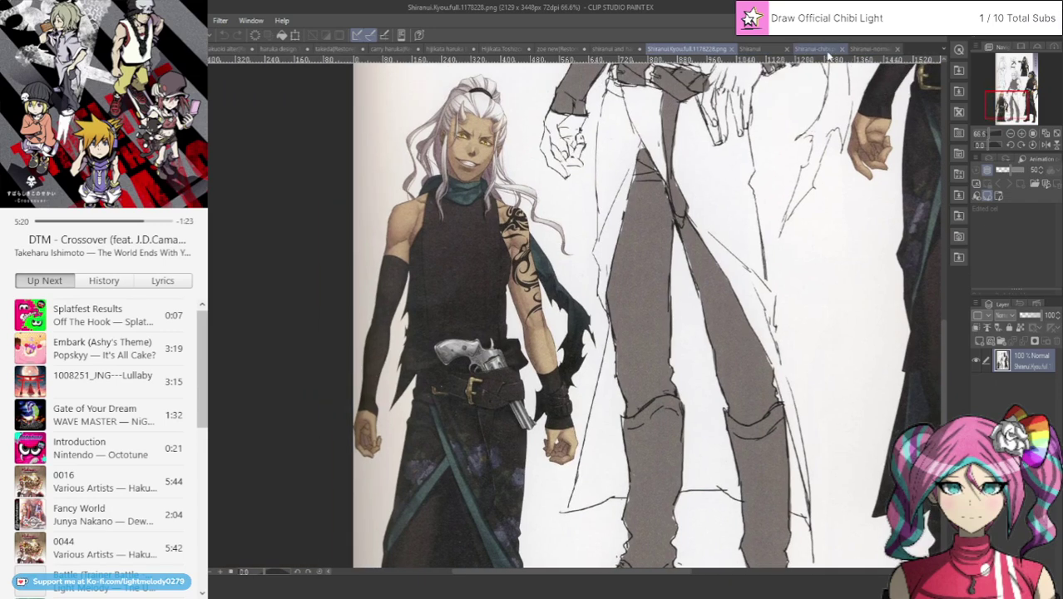
click(861, 51)
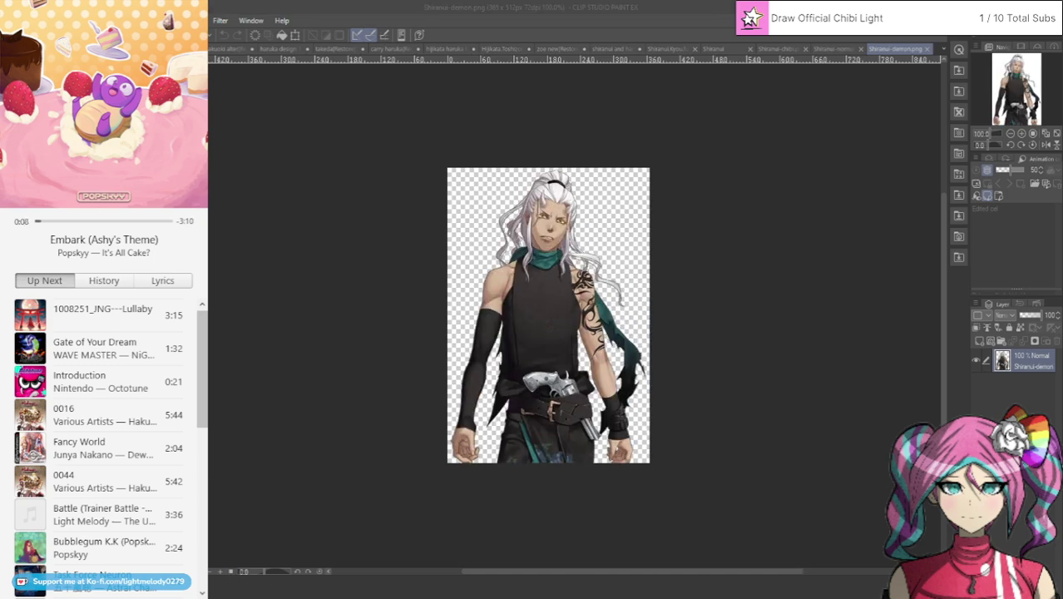
scroll(502, 416, up, 2)
scroll(574, 389, up, 1)
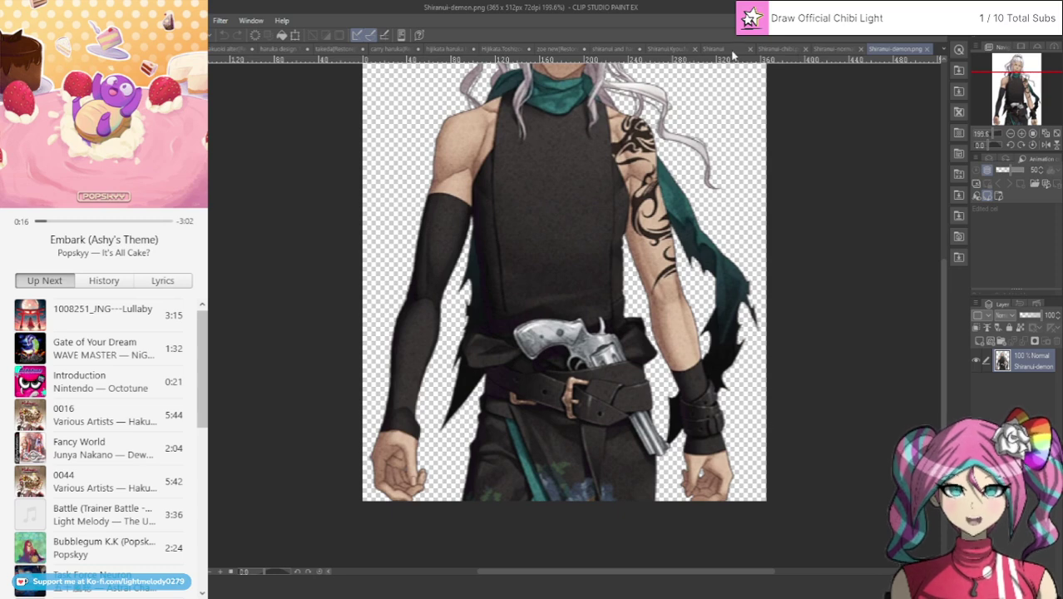
drag(715, 54, 717, 51)
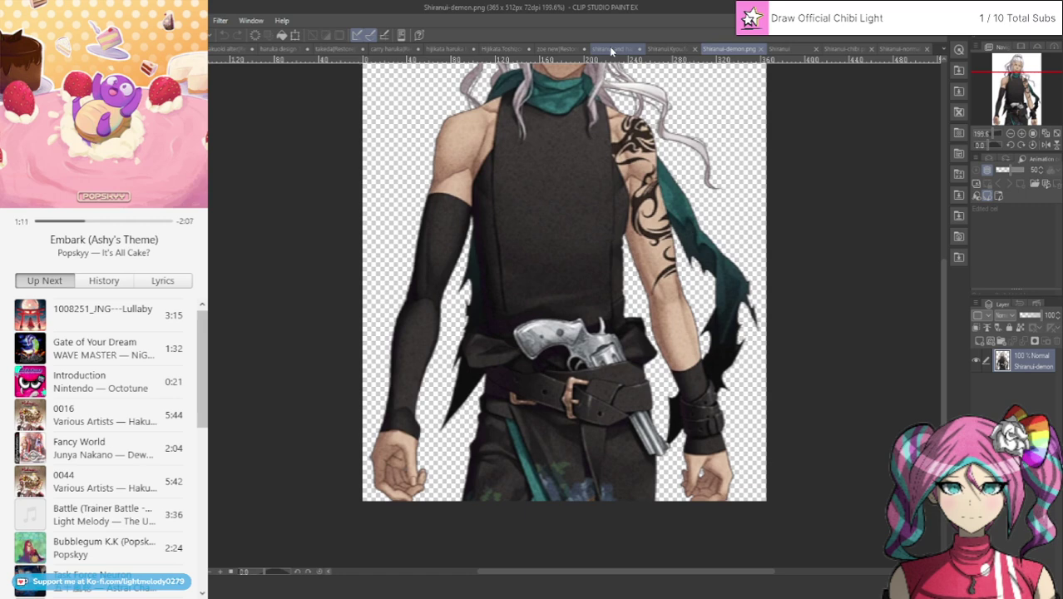
click(611, 50)
Erase the curved line behind the knot and ink a belt band with upper and lower edges and a closed back end.
scroll(678, 399, up, 2)
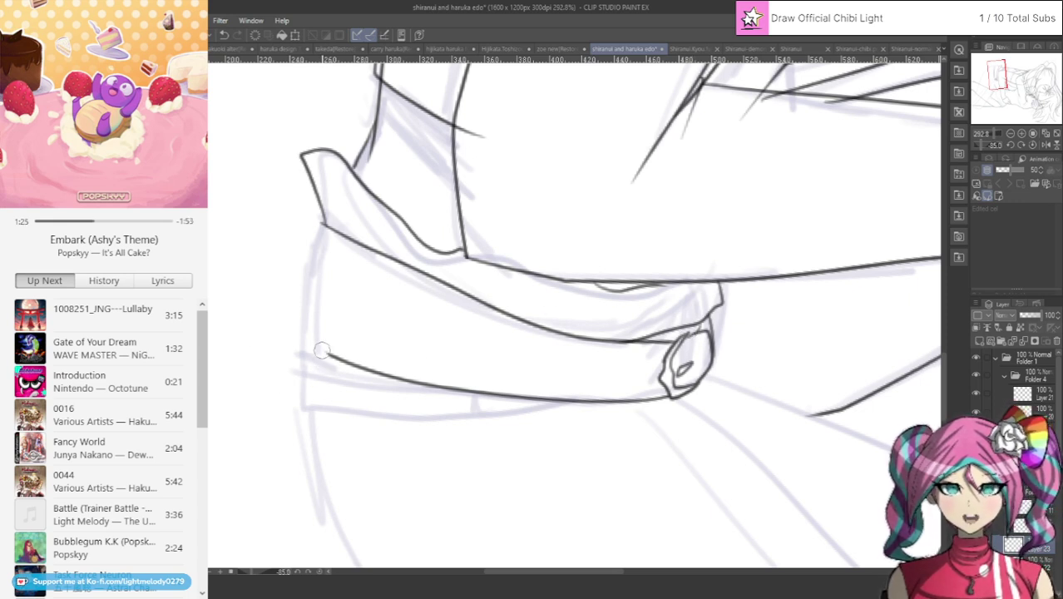
mouse_move(322, 351)
mouse_down()
mouse_move(426, 391)
mouse_move(485, 392)
mouse_up()
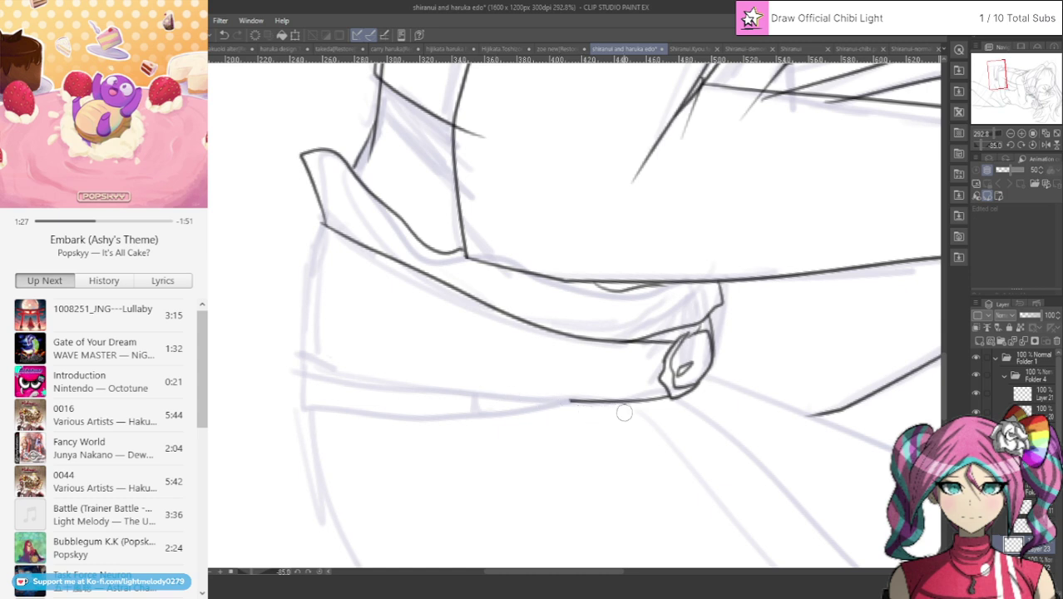
drag(569, 401, 663, 399)
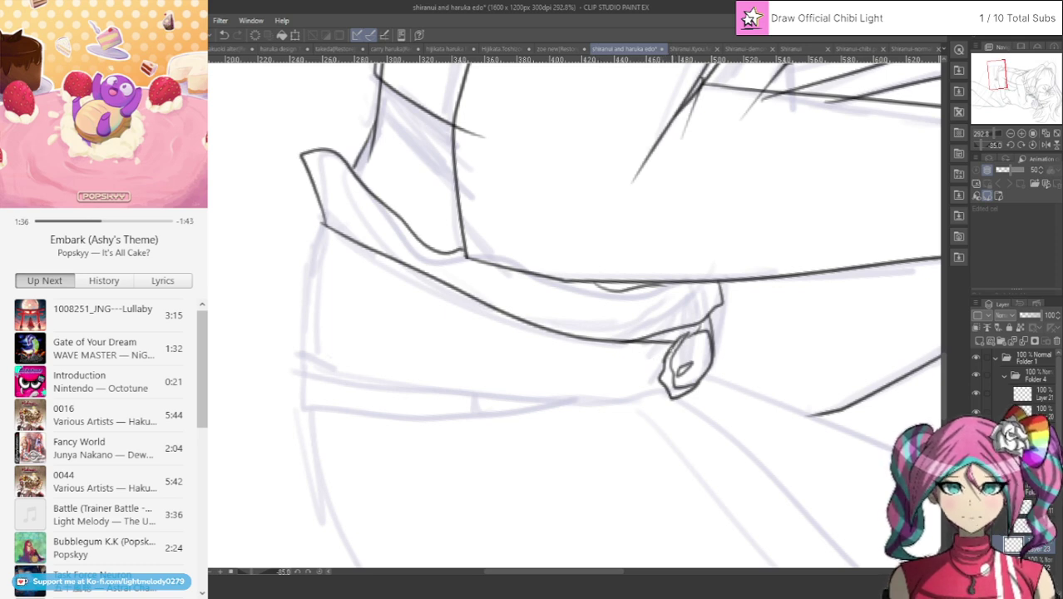
mouse_move(668, 353)
mouse_down()
mouse_move(506, 360)
mouse_move(301, 307)
mouse_move(306, 383)
mouse_move(531, 401)
mouse_move(646, 392)
mouse_up()
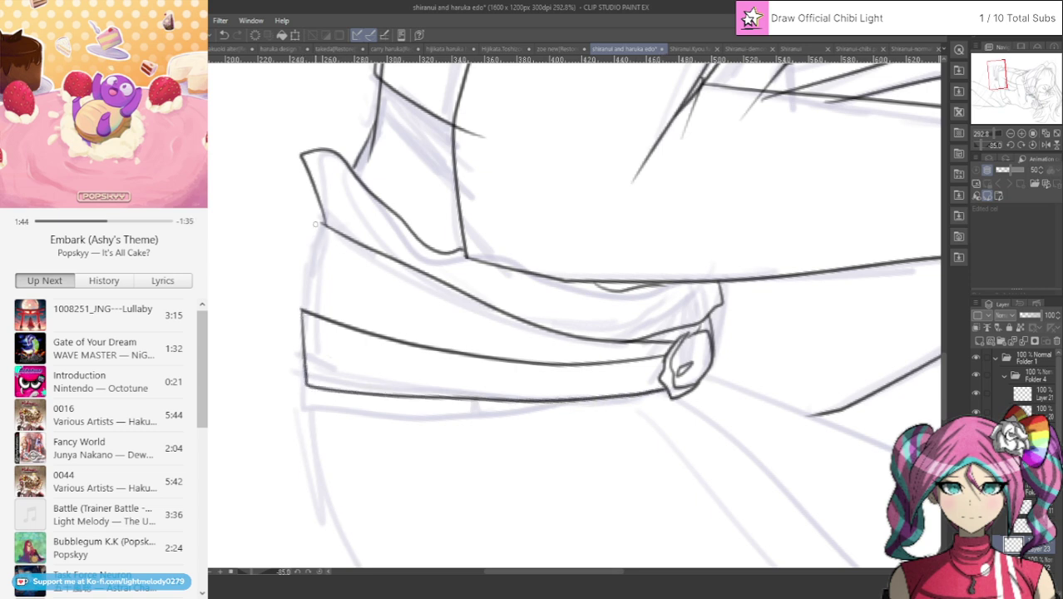
Try inking the sash's lower fold from its back corner down to the belt's upper edge, and undo the stroke.
mouse_move(319, 218)
mouse_down()
mouse_move(313, 267)
mouse_move(327, 284)
mouse_move(453, 353)
mouse_up()
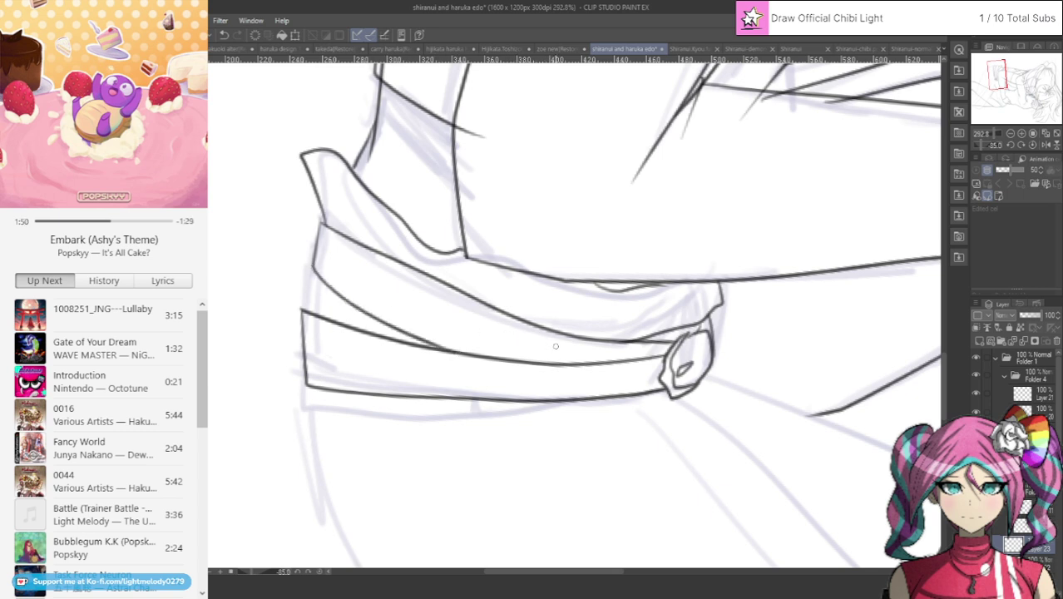
click(223, 34)
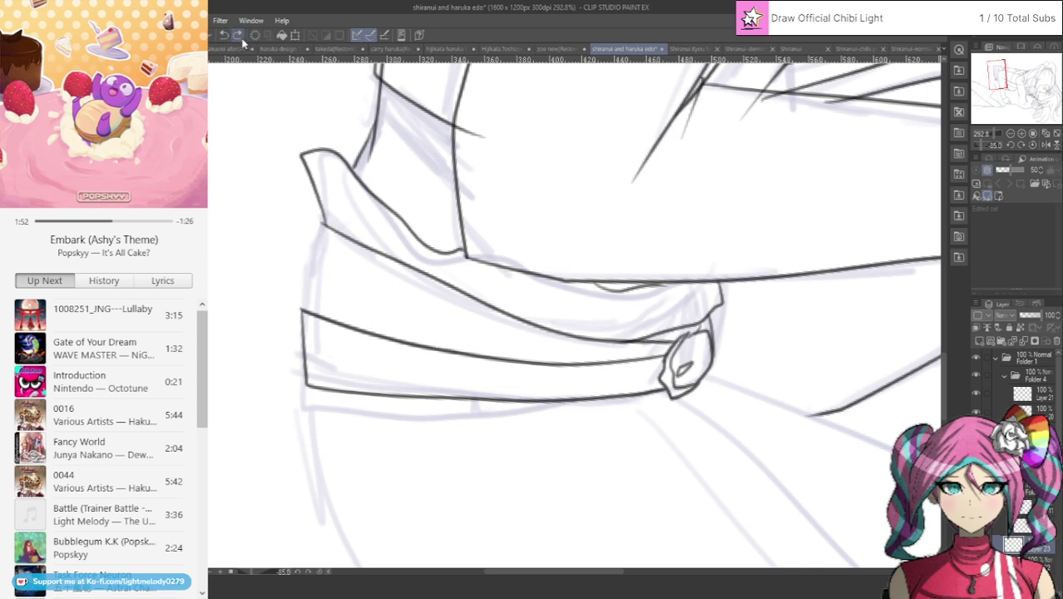
Ink the middle sash band with its upper front edge, back end, long lower edge and closed front end.
drag(636, 338, 712, 332)
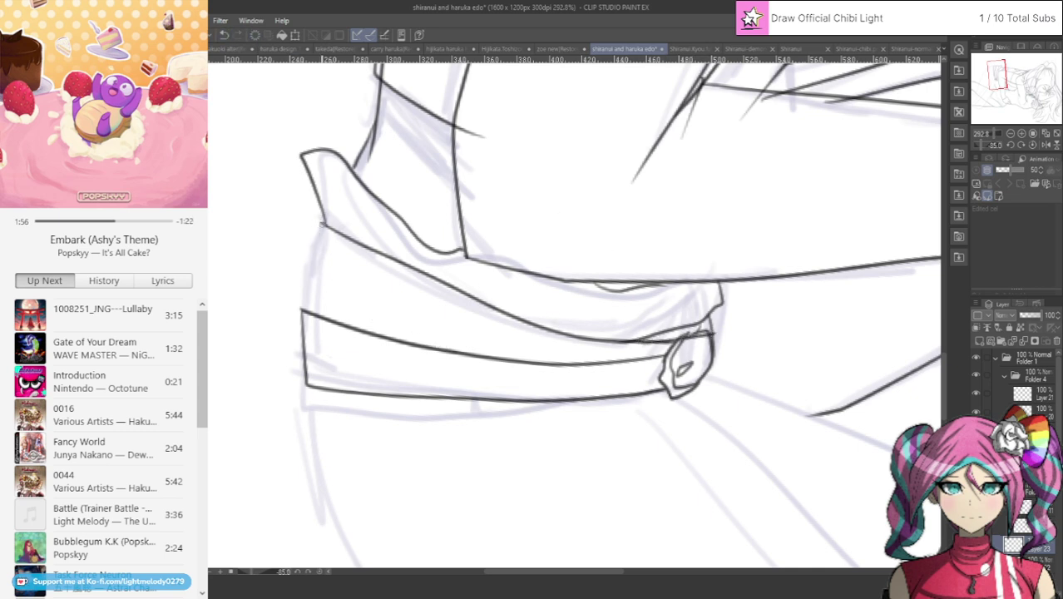
mouse_move(320, 215)
mouse_down()
mouse_move(311, 280)
mouse_move(366, 304)
mouse_move(642, 357)
mouse_up()
click(223, 34)
mouse_move(310, 274)
mouse_down()
mouse_move(384, 311)
mouse_move(559, 347)
mouse_up()
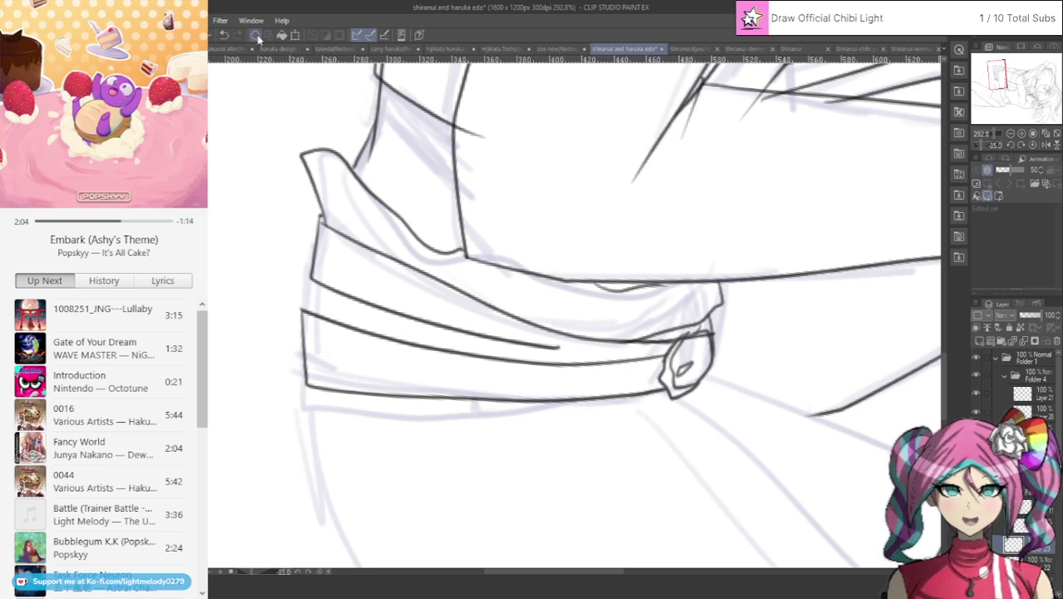
click(223, 35)
mouse_move(308, 278)
mouse_down()
mouse_move(508, 358)
mouse_move(637, 377)
mouse_move(721, 380)
mouse_move(712, 321)
mouse_up()
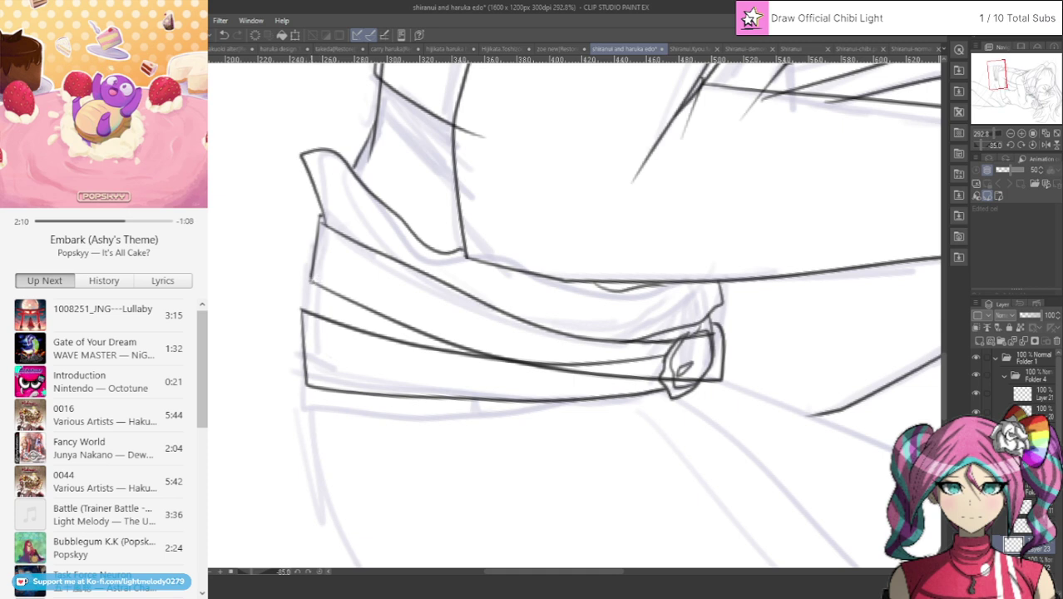
drag(311, 282, 305, 308)
Erase the rounded knot and the belt line crossing the band, and redraw the band's lower edge to its front corner.
mouse_move(553, 355)
mouse_down()
mouse_move(578, 360)
mouse_move(533, 354)
mouse_move(676, 358)
mouse_move(610, 360)
mouse_move(697, 371)
mouse_move(711, 342)
mouse_move(662, 357)
mouse_move(692, 349)
mouse_up()
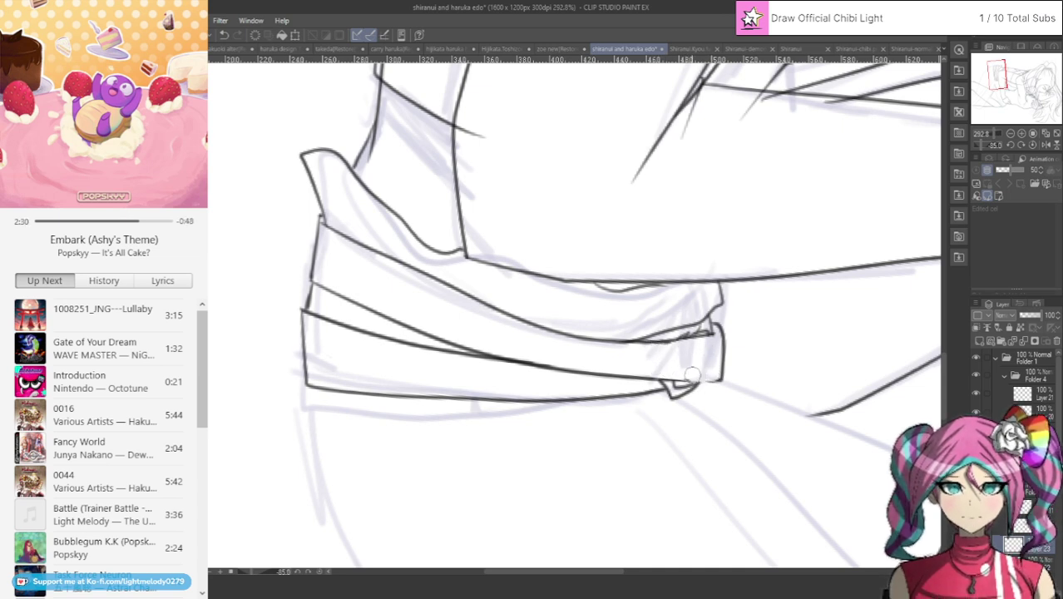
drag(691, 375, 559, 352)
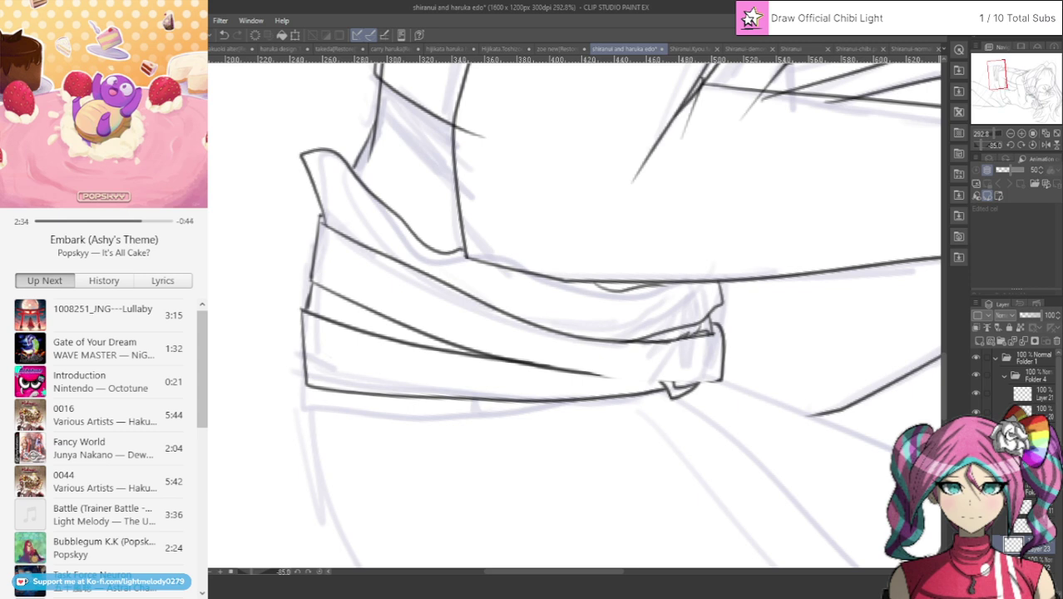
drag(587, 372, 709, 376)
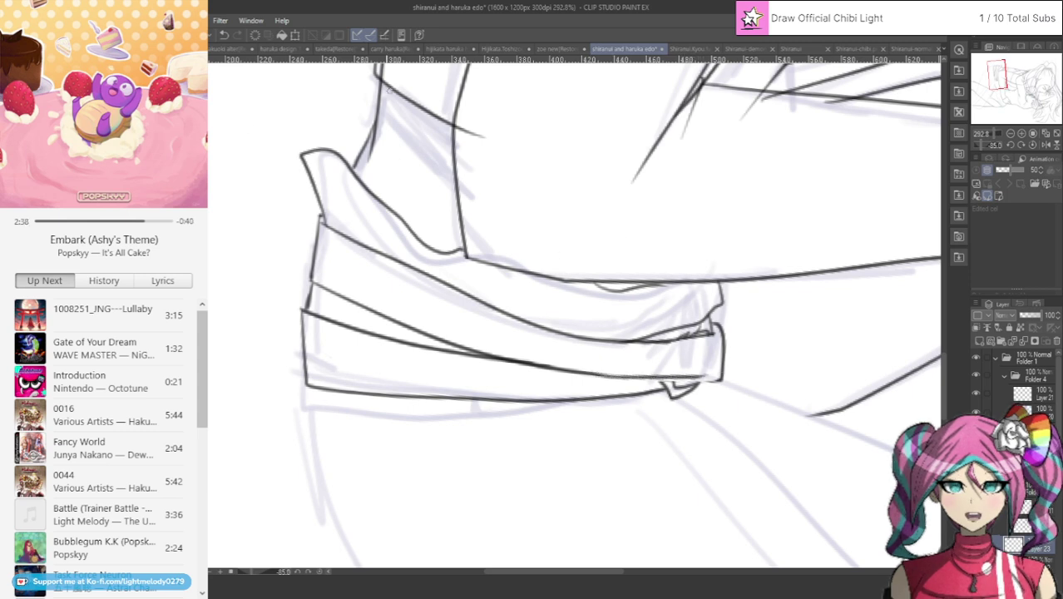
key(ctrl+z)
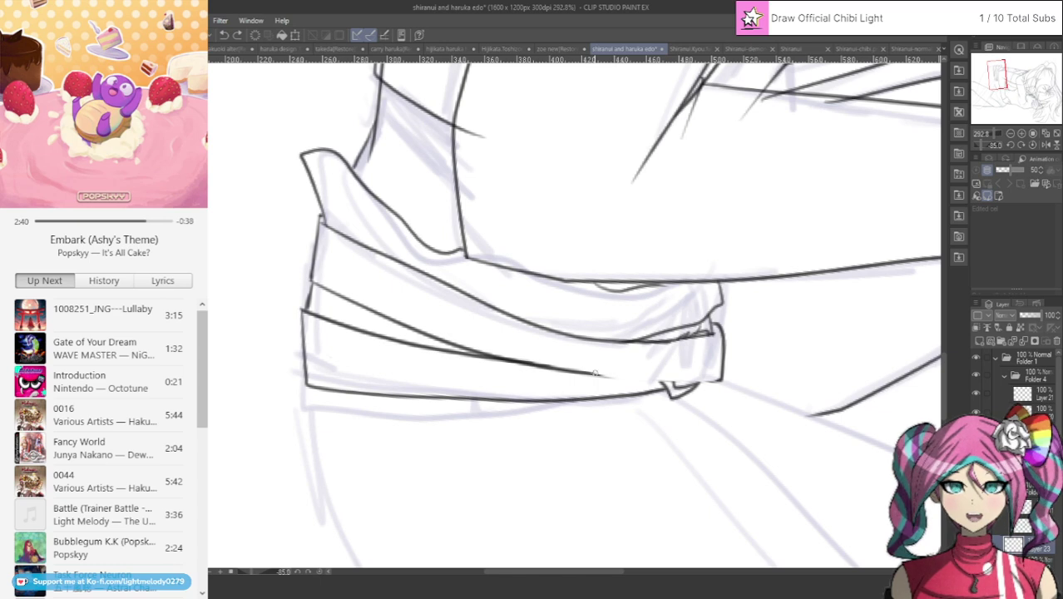
drag(607, 376, 715, 380)
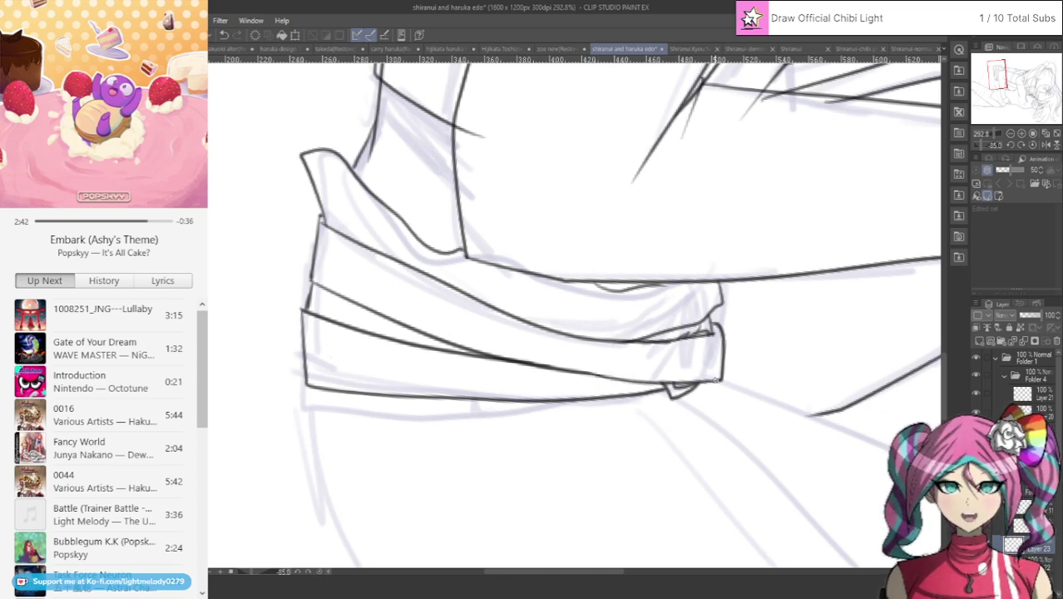
scroll(818, 374, up, 2)
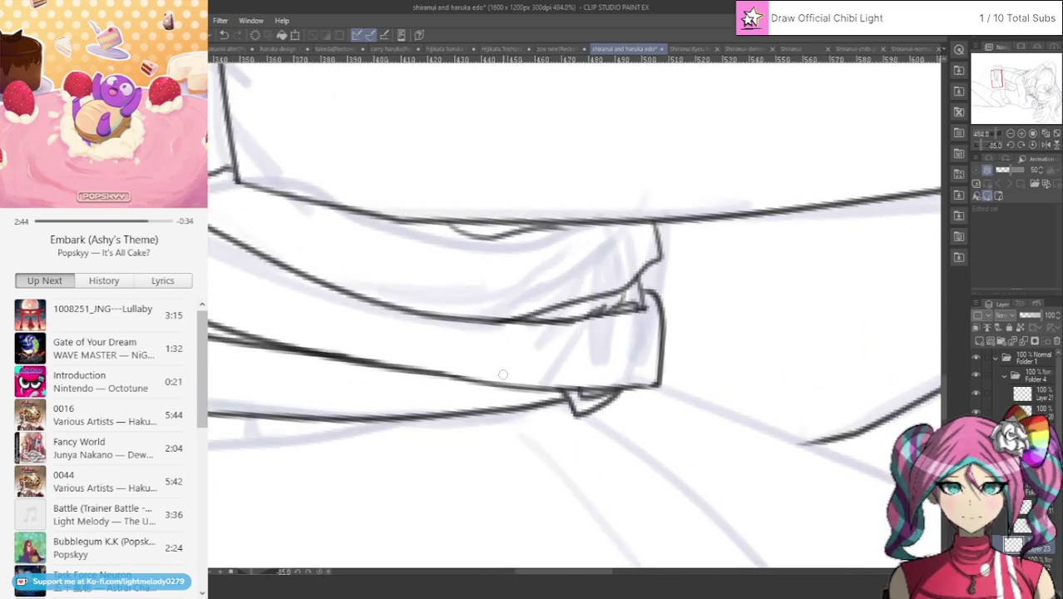
key(ctrl+z)
scroll(582, 383, up, 2)
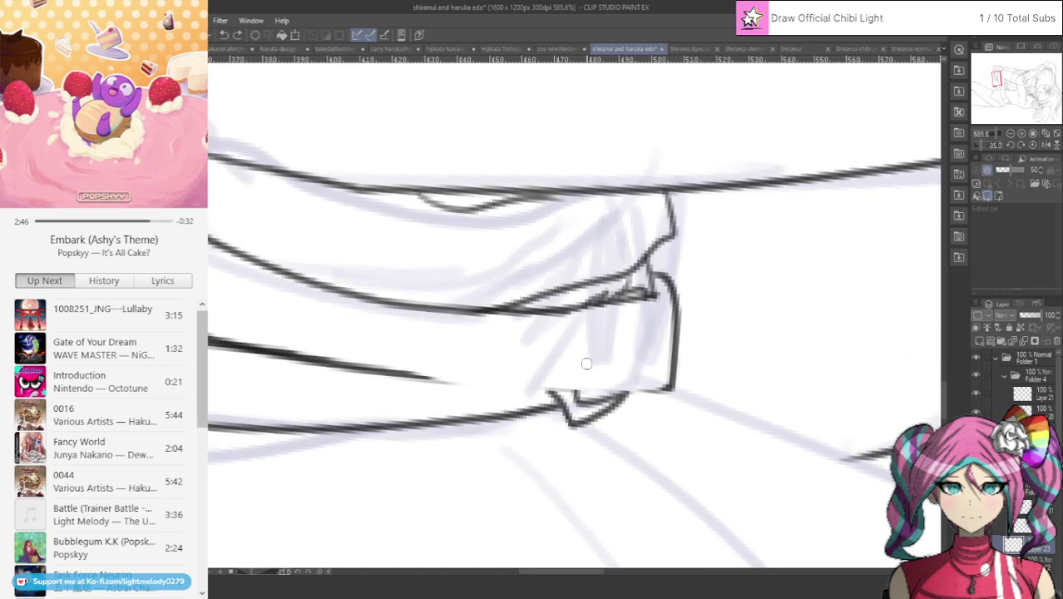
mouse_move(408, 370)
mouse_down()
mouse_move(519, 394)
mouse_move(673, 389)
mouse_up()
key(ctrl+z)
mouse_move(409, 374)
mouse_down()
mouse_move(620, 396)
mouse_move(663, 391)
mouse_move(676, 376)
mouse_up()
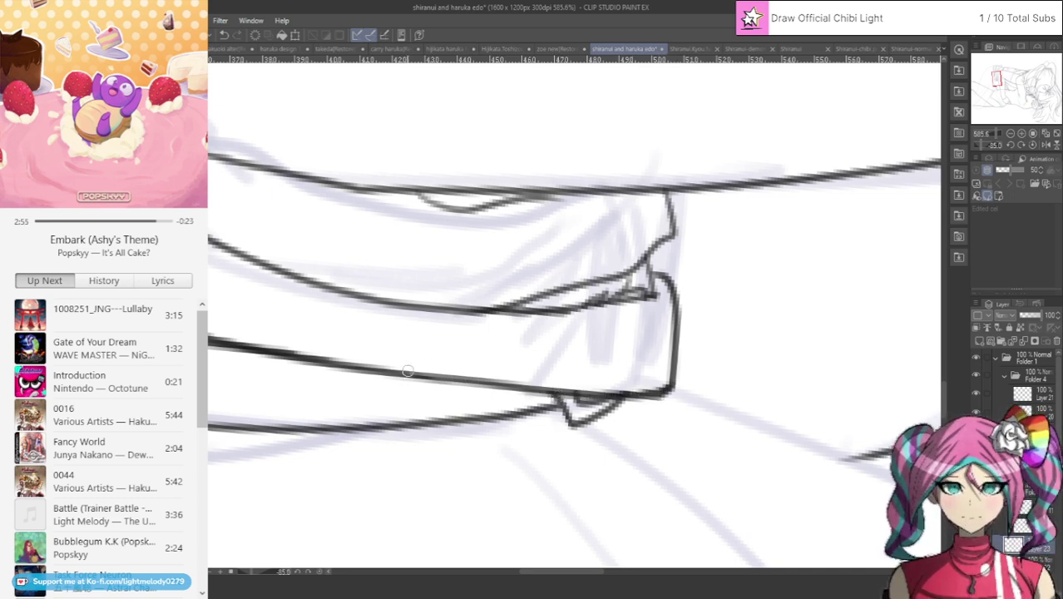
drag(404, 372, 478, 380)
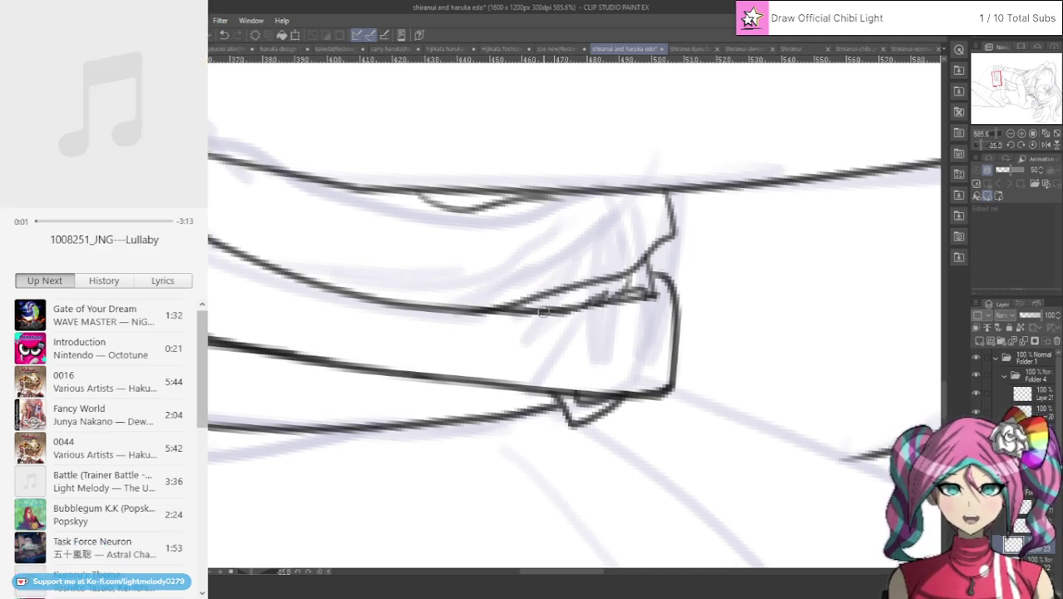
Redraw the middle band's upper edge as a flatter curve to the front fold, and erase the old curve beneath it.
scroll(470, 254, down, 8)
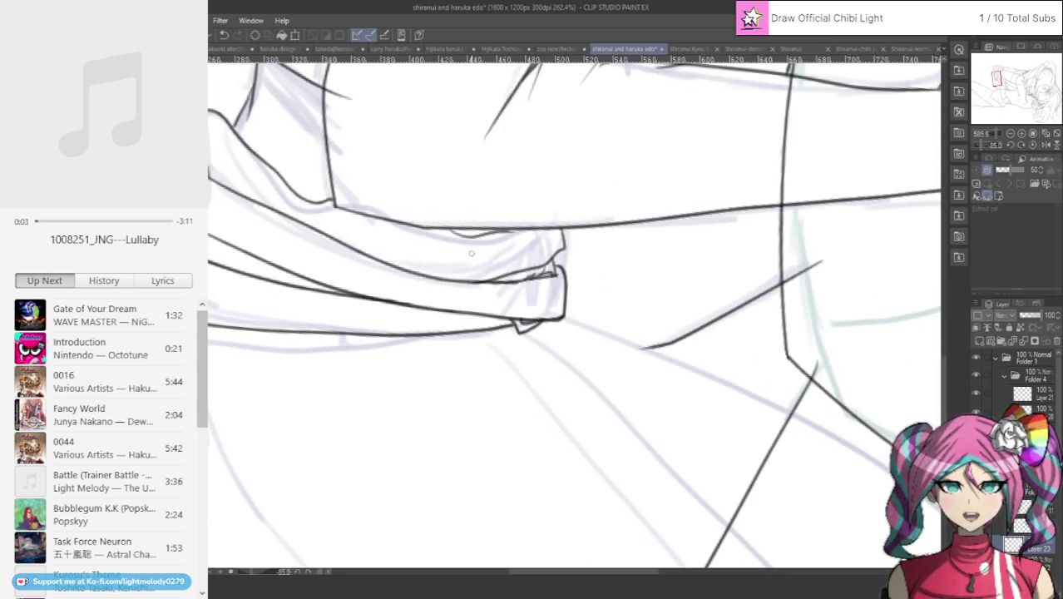
scroll(432, 191, up, 4)
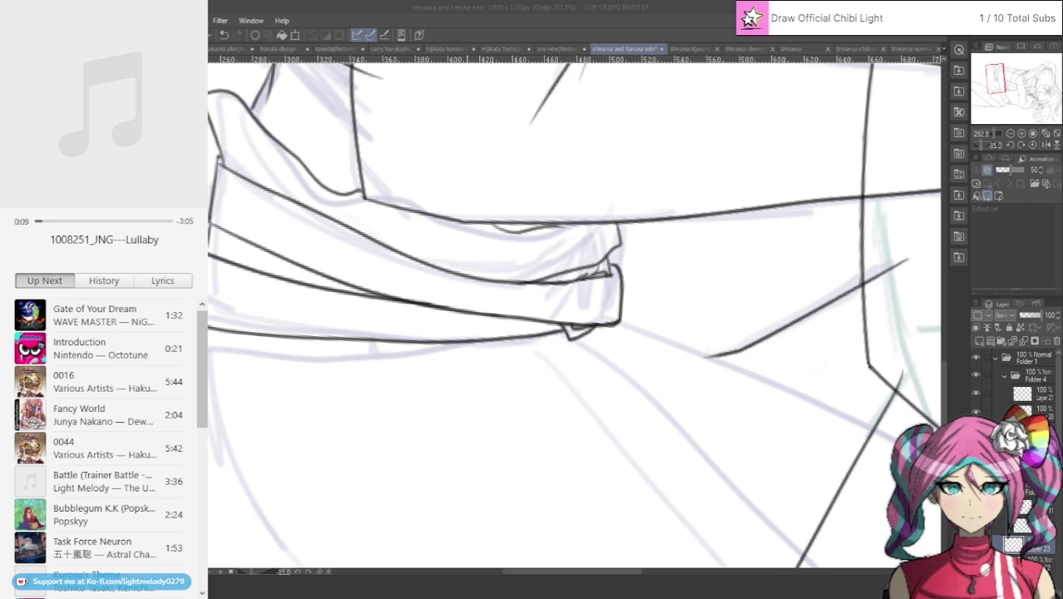
scroll(654, 137, up, 2)
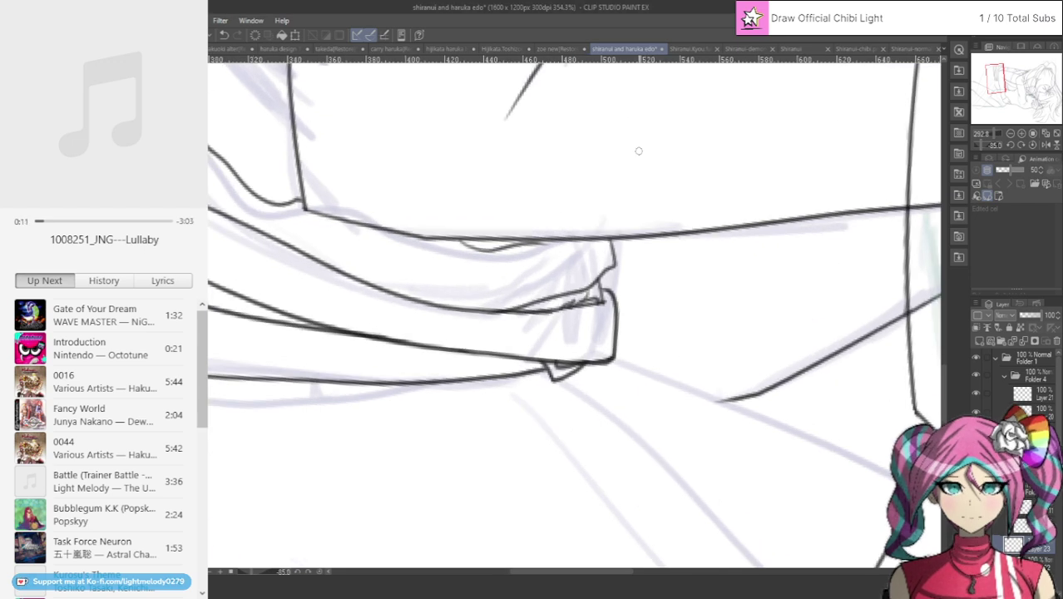
mouse_move(275, 242)
mouse_down()
mouse_move(453, 287)
mouse_move(600, 306)
mouse_up()
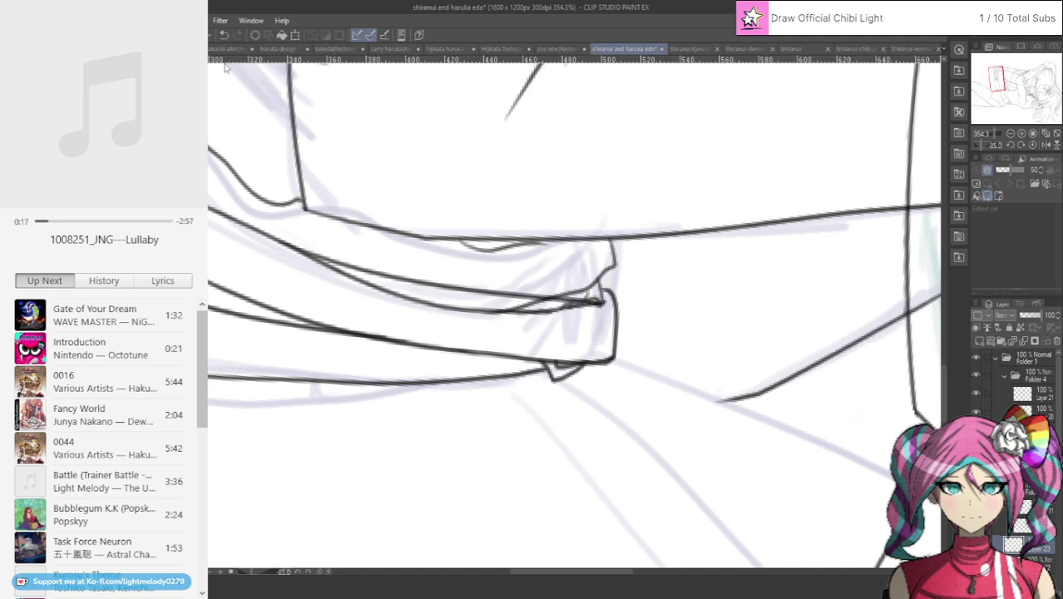
click(224, 35)
mouse_move(287, 245)
mouse_down()
mouse_move(466, 292)
mouse_move(599, 306)
mouse_up()
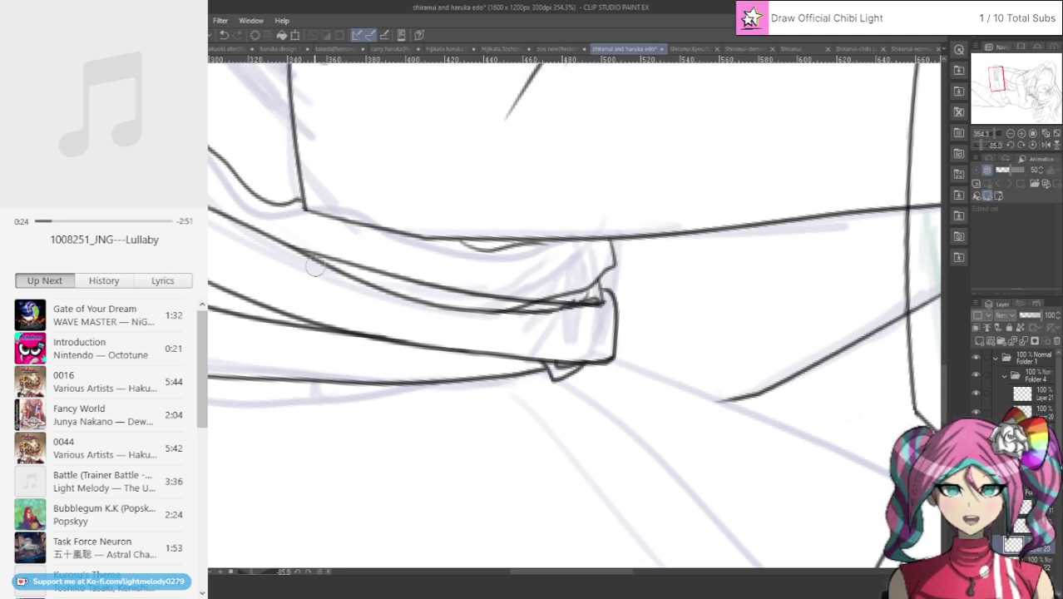
mouse_move(292, 260)
mouse_down()
mouse_move(317, 263)
mouse_move(281, 254)
mouse_move(489, 304)
mouse_move(369, 298)
mouse_move(591, 317)
mouse_up()
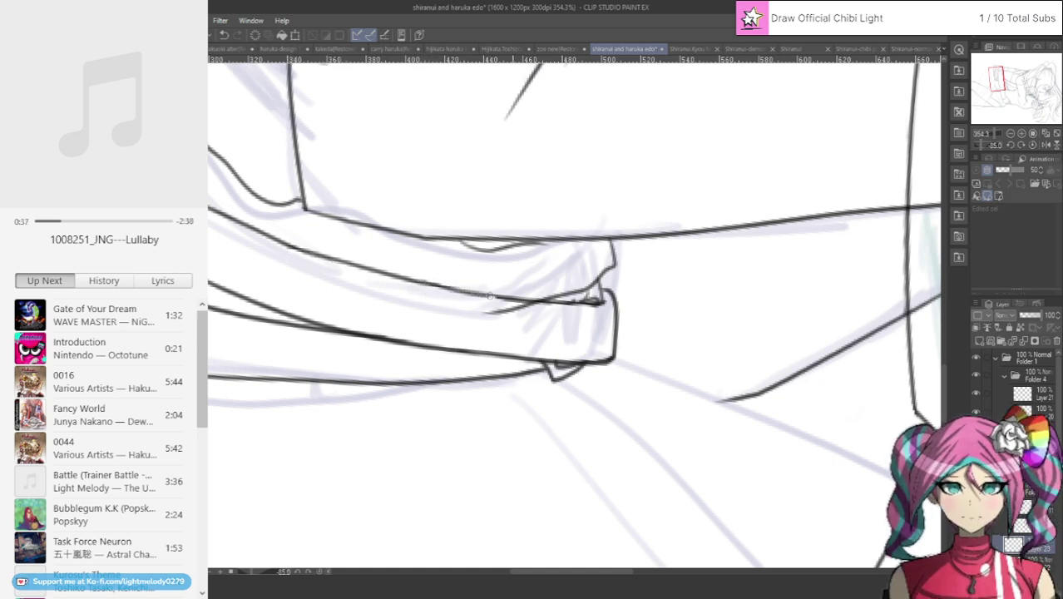
click(223, 37)
click(225, 38)
drag(429, 286, 511, 305)
Examine the belt and trouser straps in the Shiranui reference sheet, and return to the embrace drawing.
scroll(509, 304, down, 5)
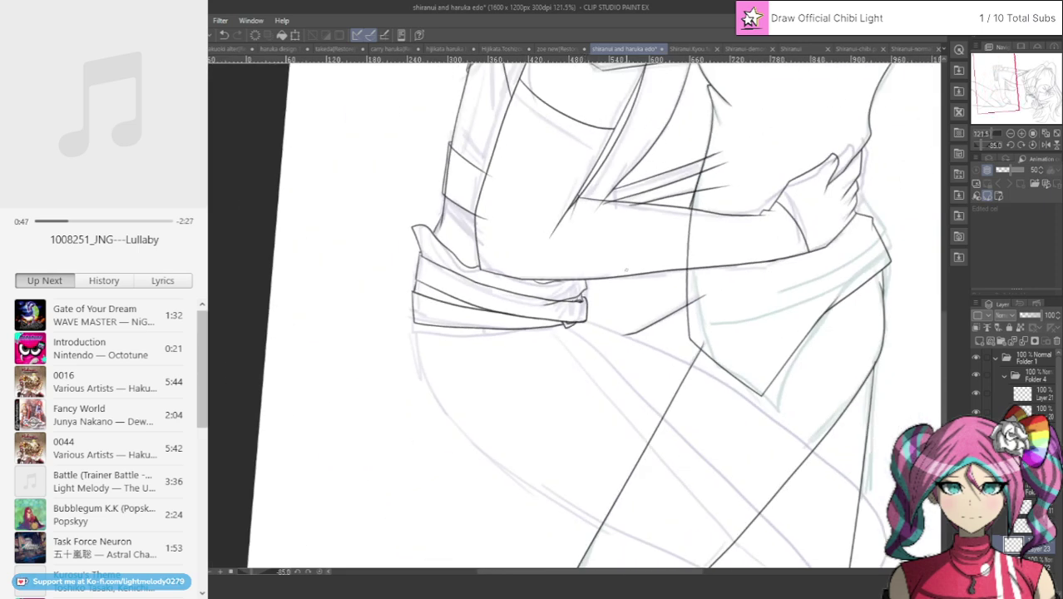
scroll(625, 268, up, 1)
click(687, 49)
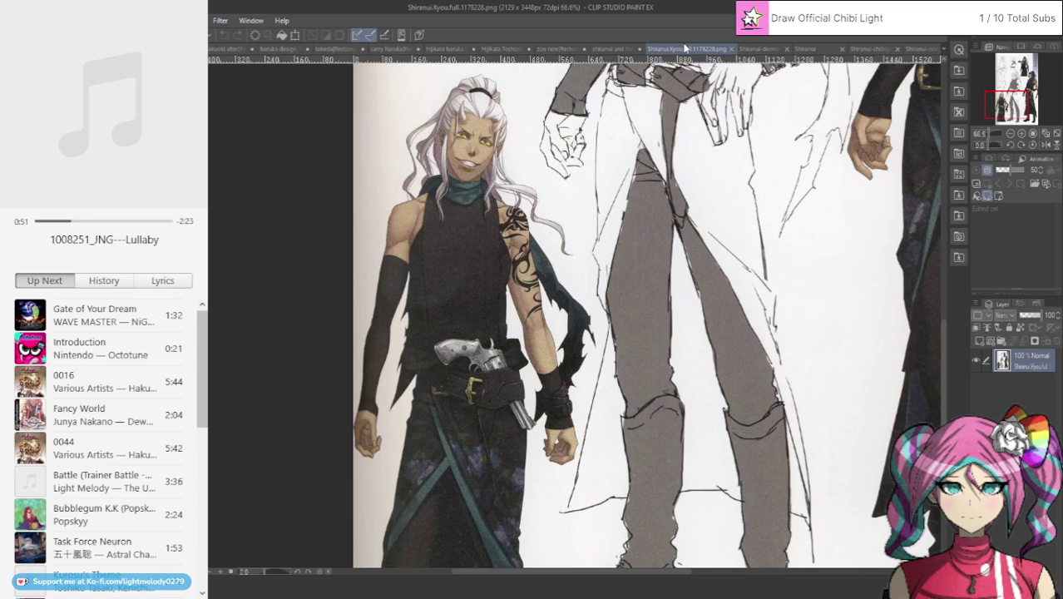
click(622, 50)
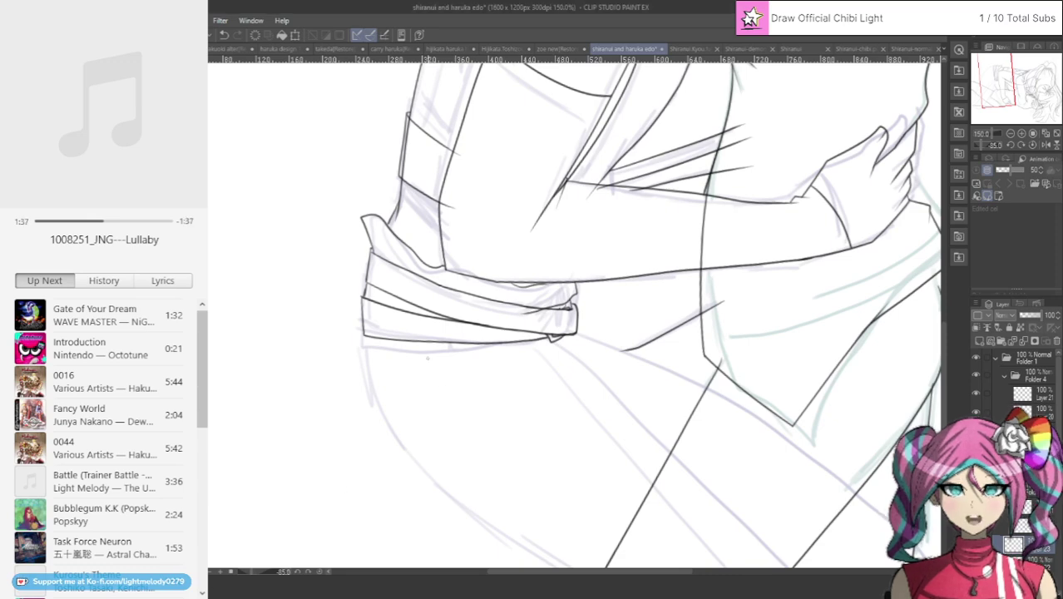
On a new layer, ink a gently curved garment line from the sash's front end down over the other character's hip.
scroll(430, 347, down, 3)
scroll(470, 342, up, 2)
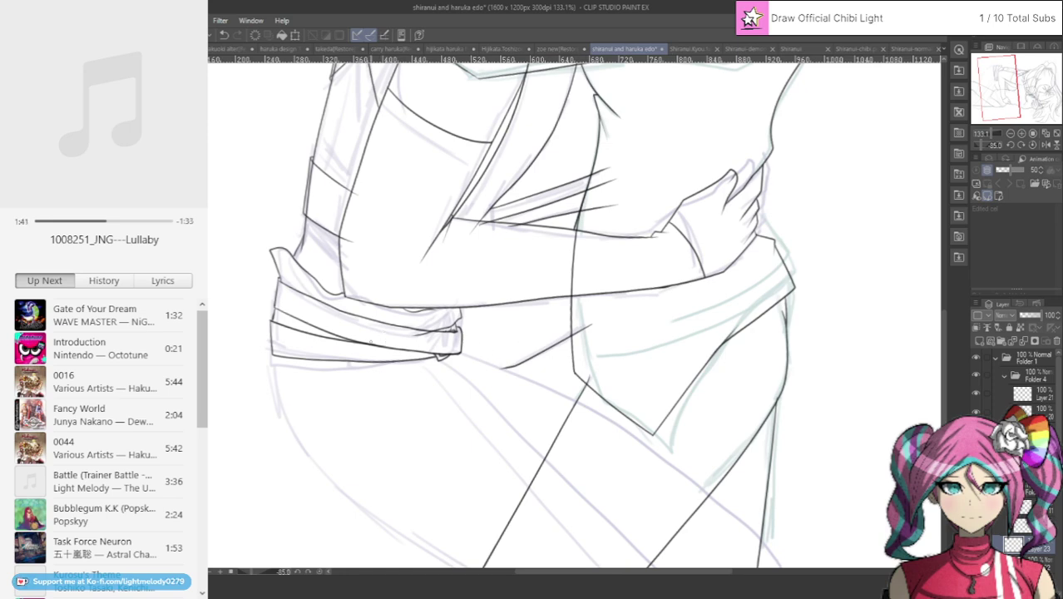
scroll(467, 326, up, 5)
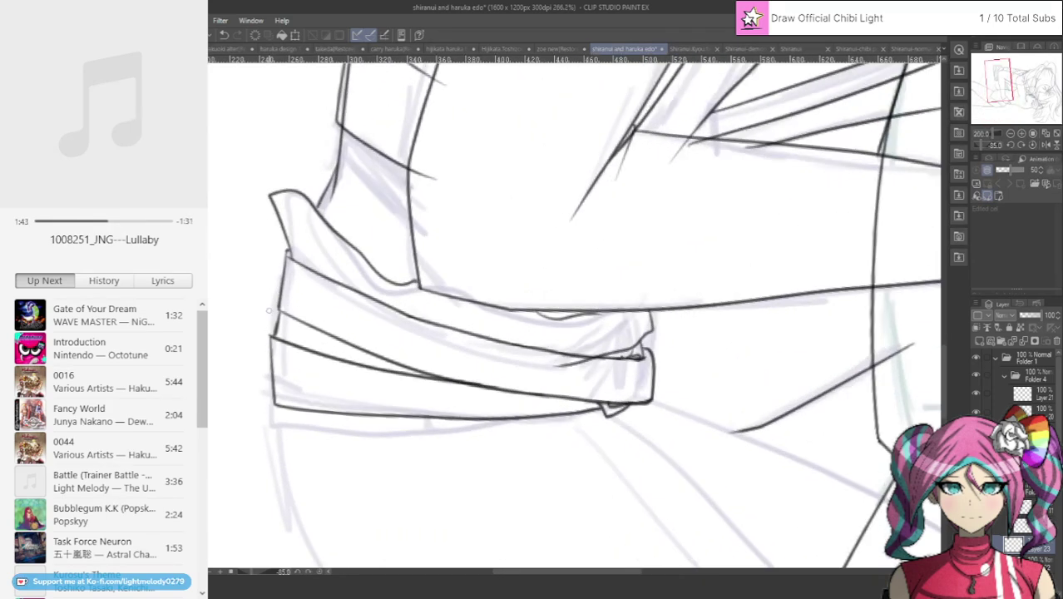
scroll(467, 326, down, 7)
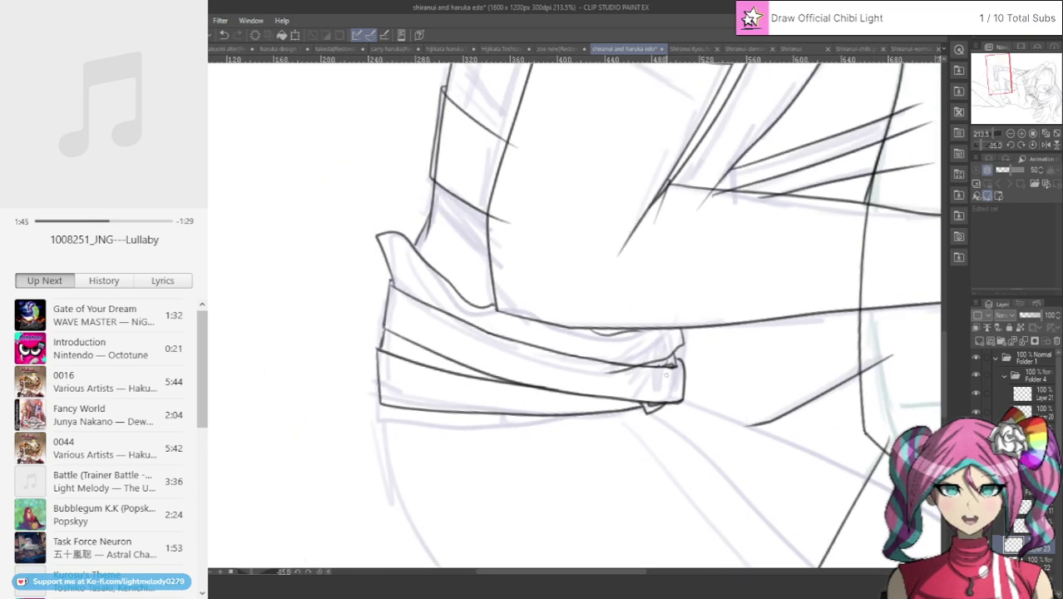
scroll(665, 370, down, 1)
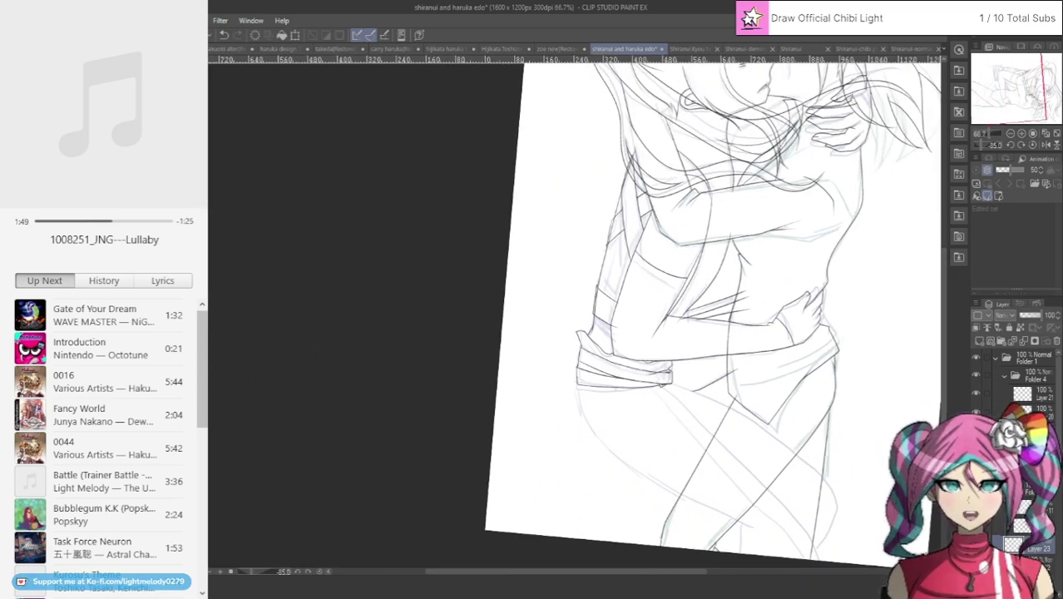
scroll(732, 417, up, 2)
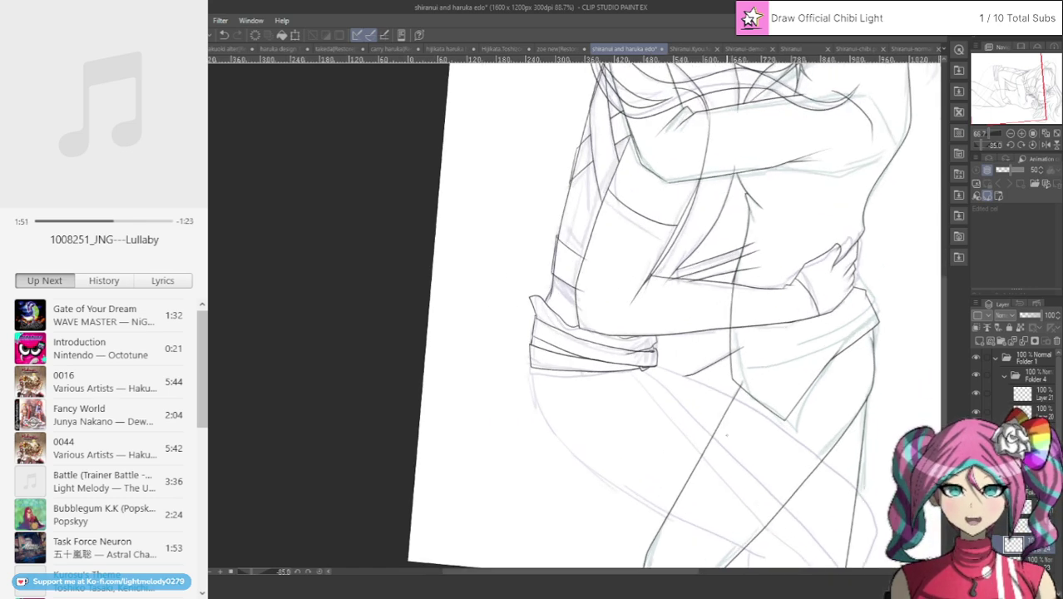
click(1021, 145)
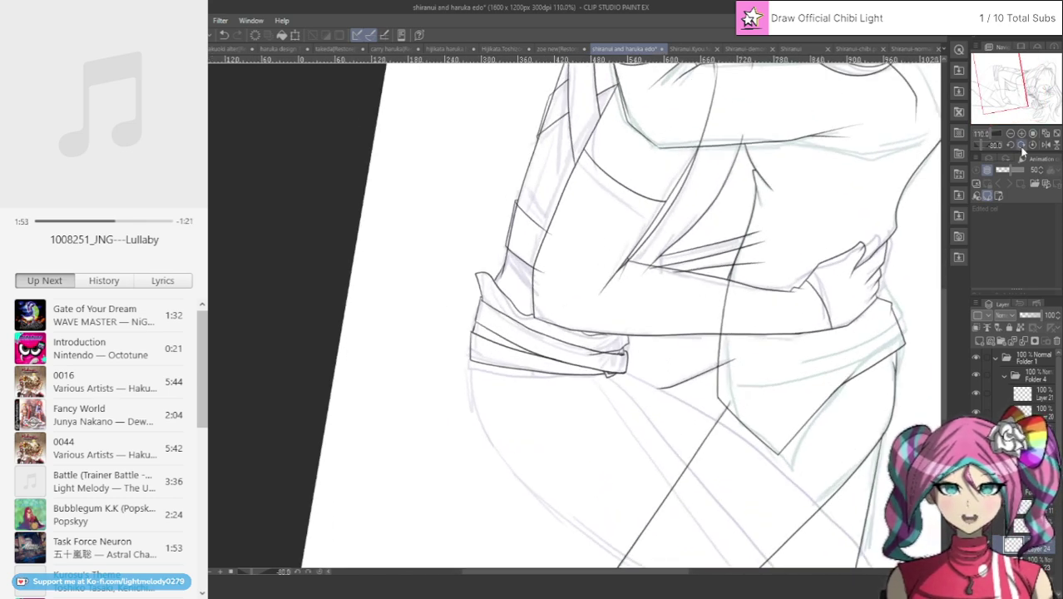
click(1018, 147)
click(1019, 147)
click(1019, 146)
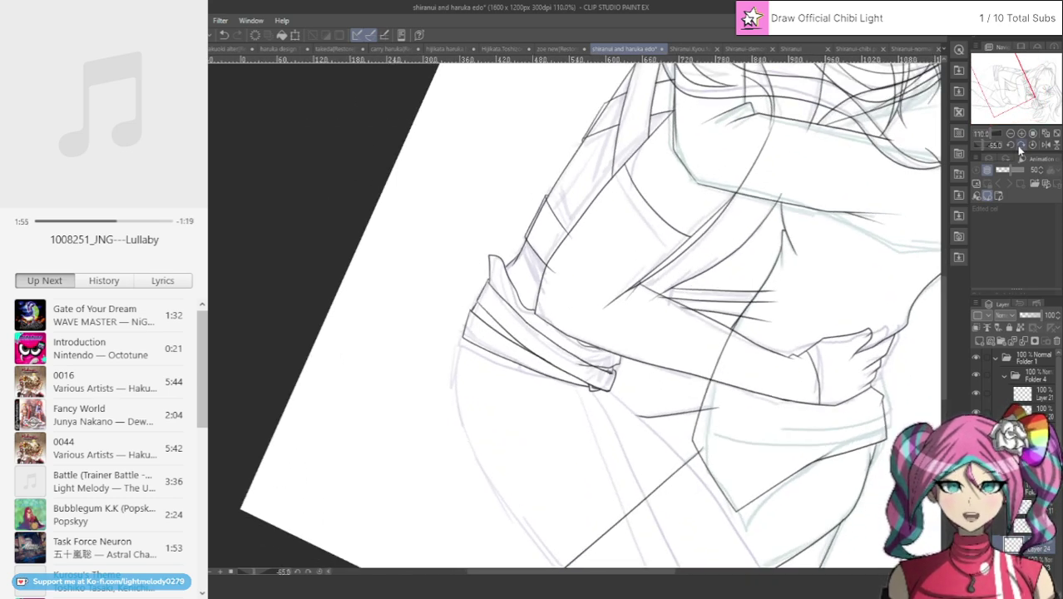
click(1019, 147)
click(1018, 146)
click(1019, 146)
click(1019, 146)
click(1019, 146)
click(1019, 147)
click(1019, 146)
click(1019, 147)
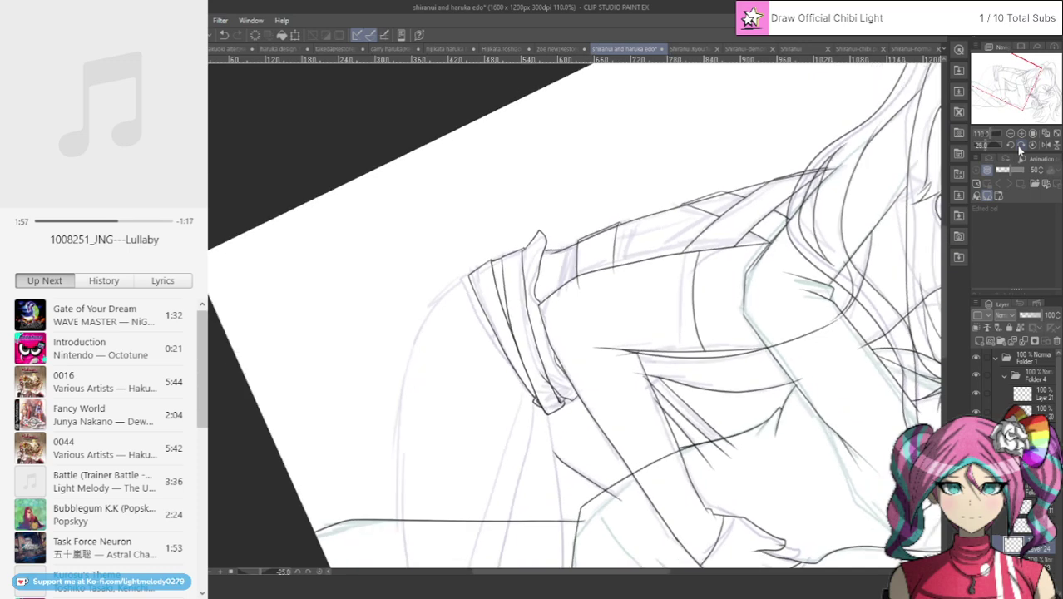
click(1018, 146)
click(1019, 146)
click(1016, 145)
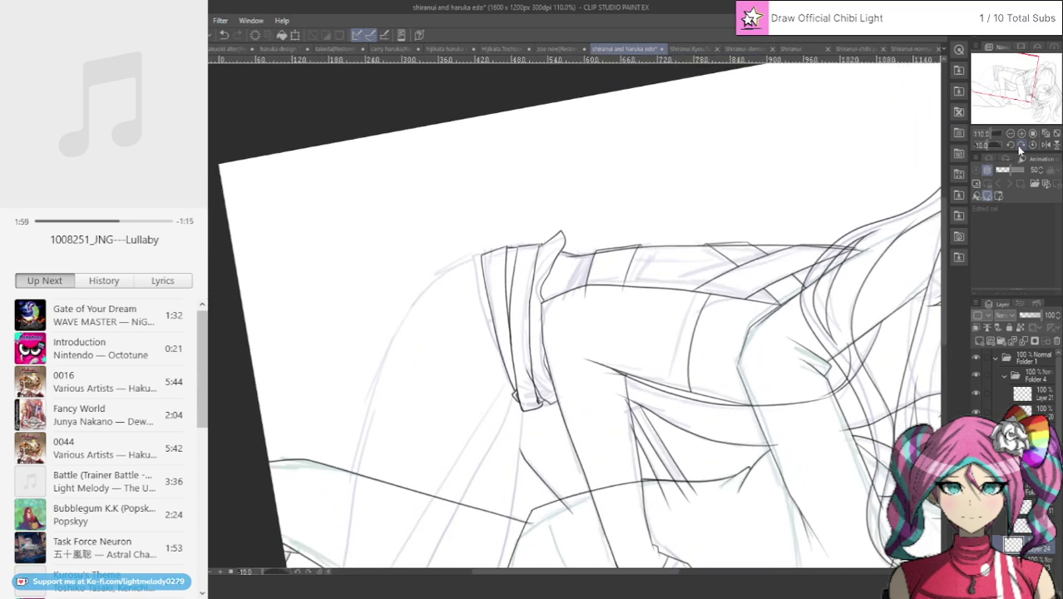
click(1016, 146)
drag(945, 206, 945, 234)
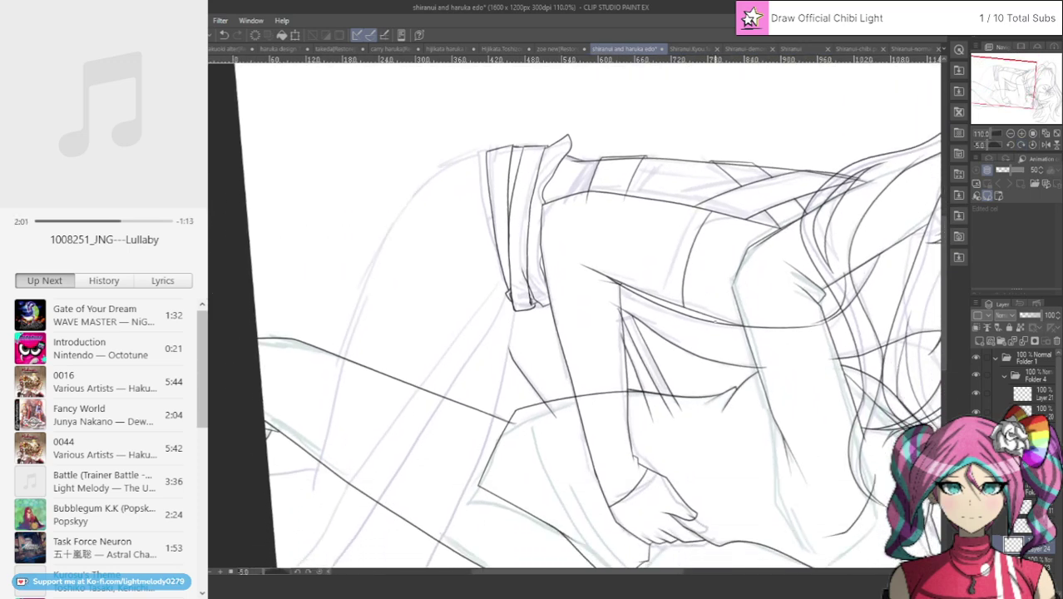
scroll(534, 326, up, 5)
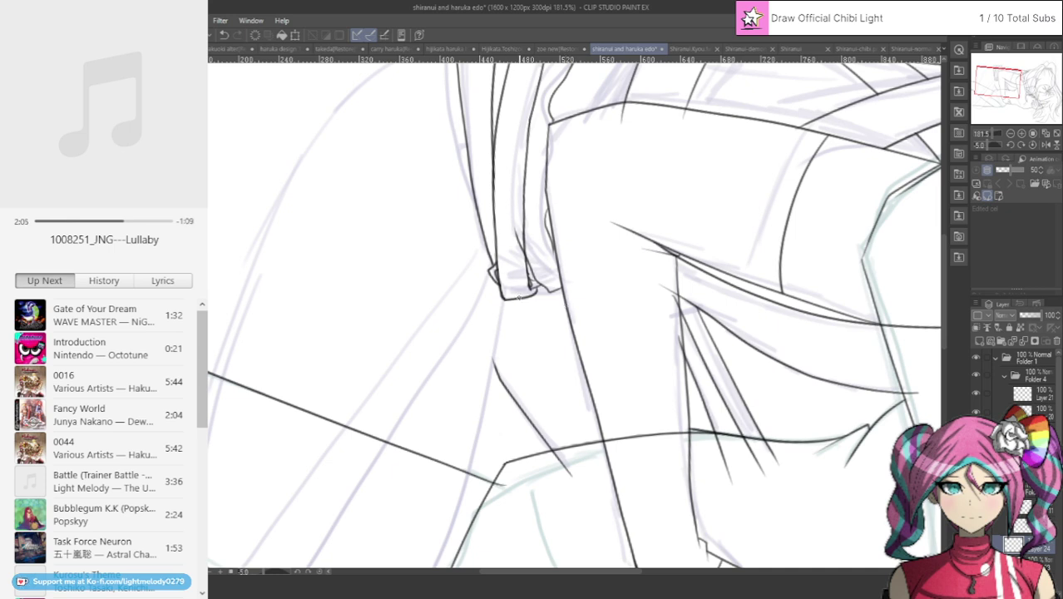
mouse_move(522, 301)
mouse_down()
mouse_move(534, 416)
mouse_move(524, 517)
mouse_up()
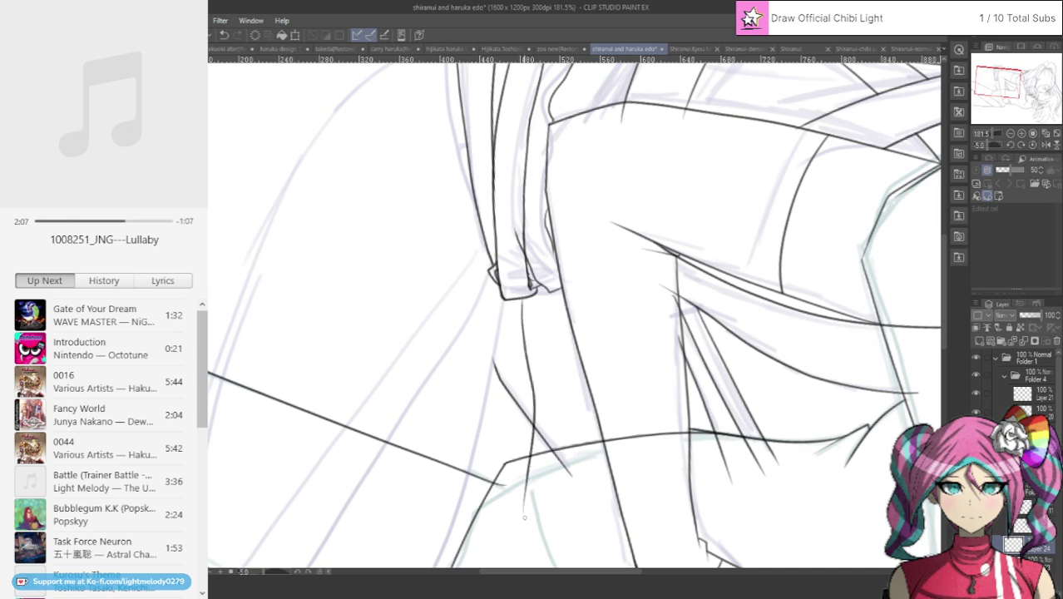
click(224, 35)
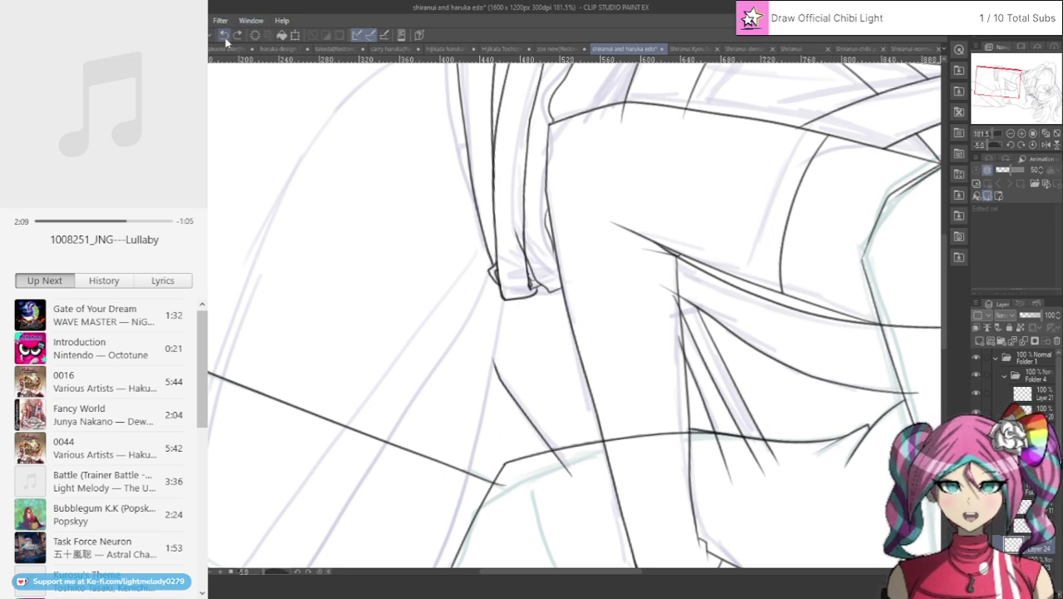
mouse_move(532, 291)
mouse_down()
mouse_move(542, 380)
mouse_move(534, 485)
mouse_up()
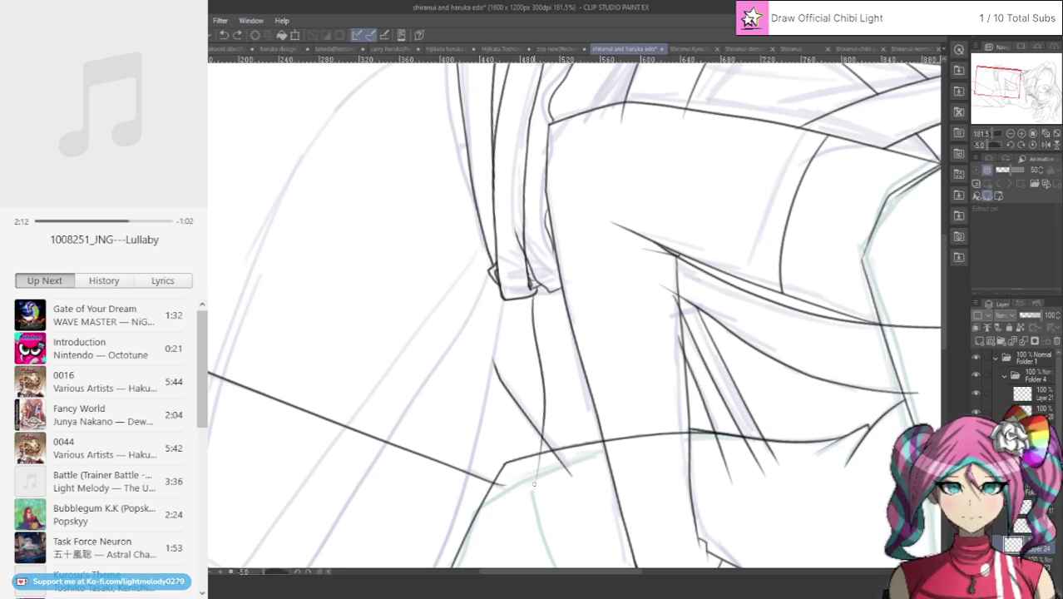
Undo the gently curved garment line hanging from the sash's front end.
click(224, 34)
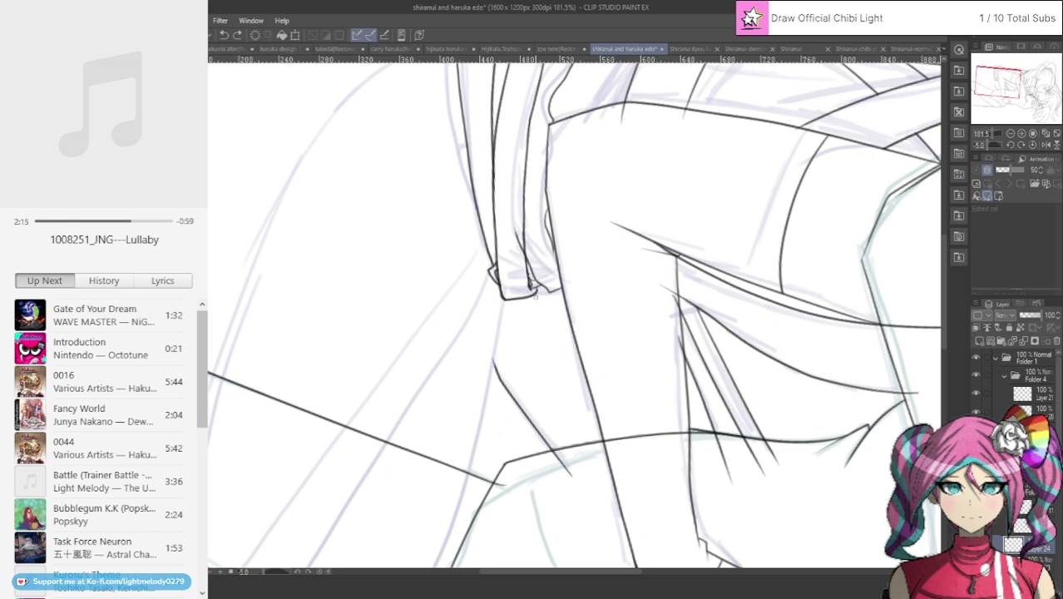
mouse_move(534, 292)
mouse_down()
mouse_move(515, 404)
mouse_move(536, 504)
mouse_up()
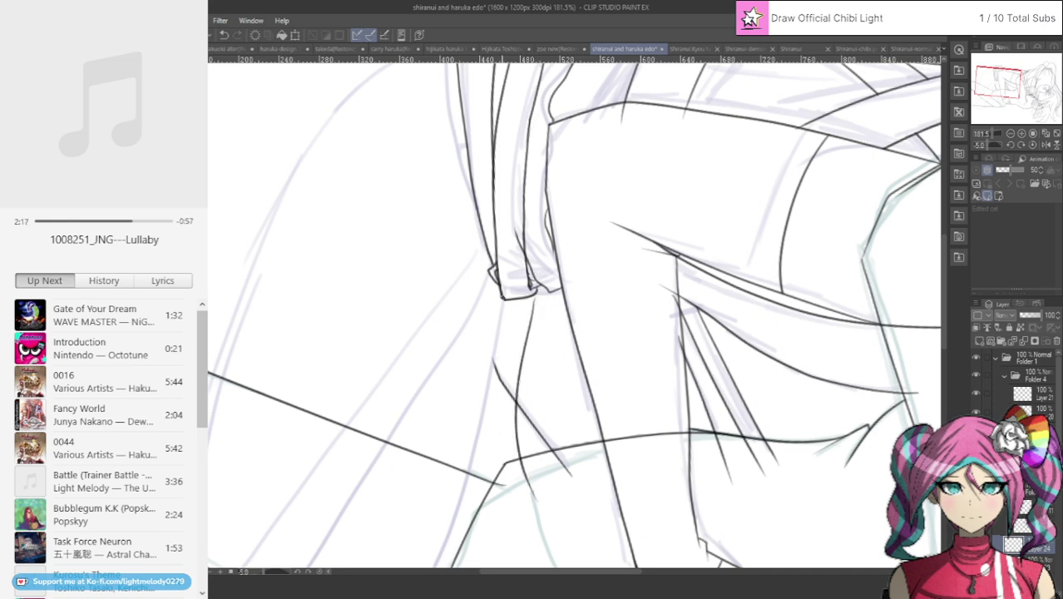
mouse_move(501, 296)
mouse_down()
mouse_move(483, 436)
mouse_move(487, 471)
mouse_move(516, 521)
mouse_up()
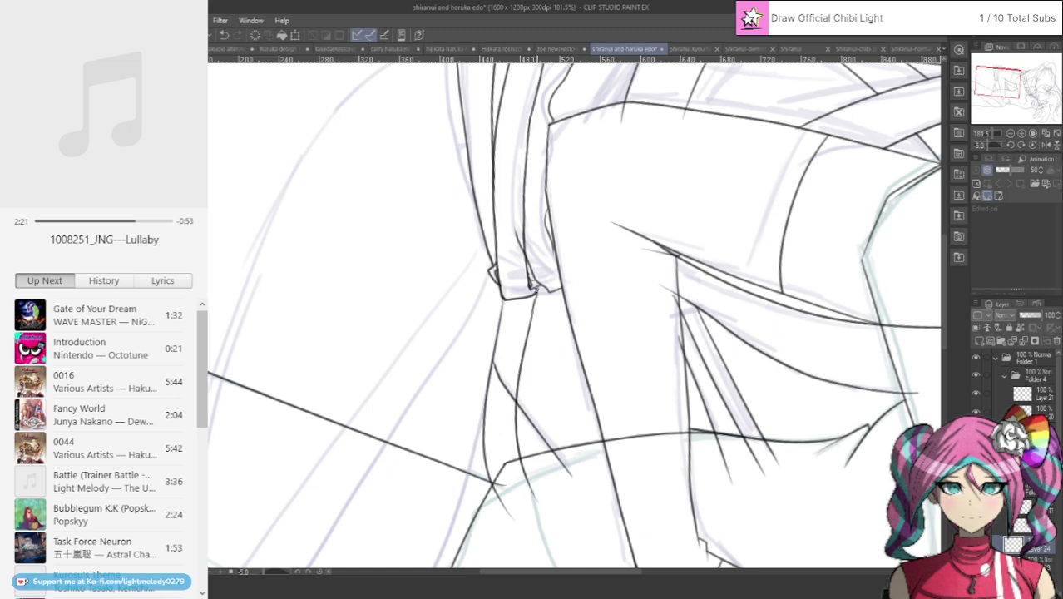
drag(534, 292, 522, 334)
click(226, 38)
click(225, 36)
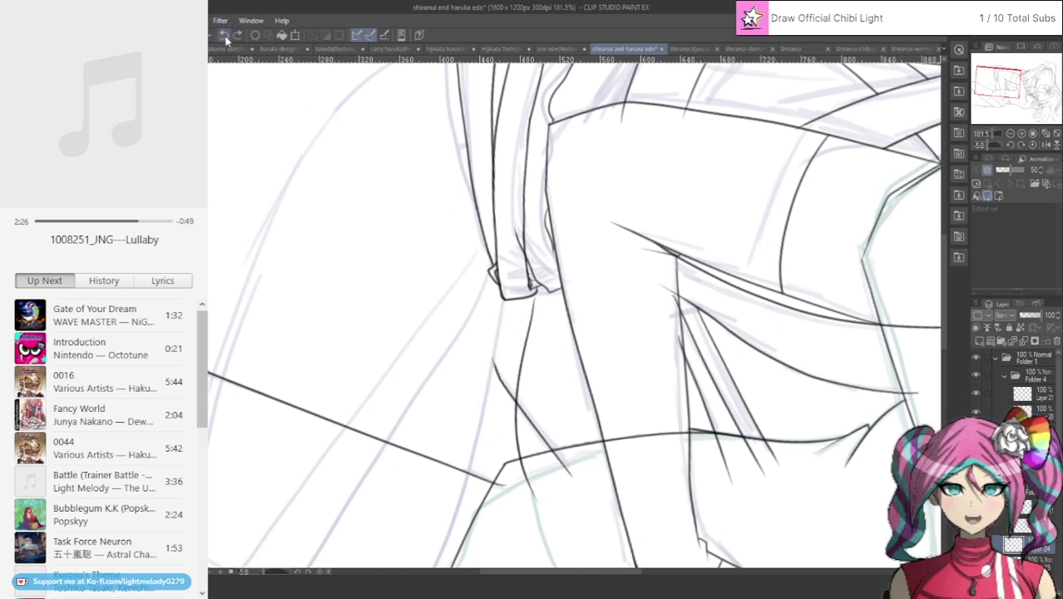
click(225, 37)
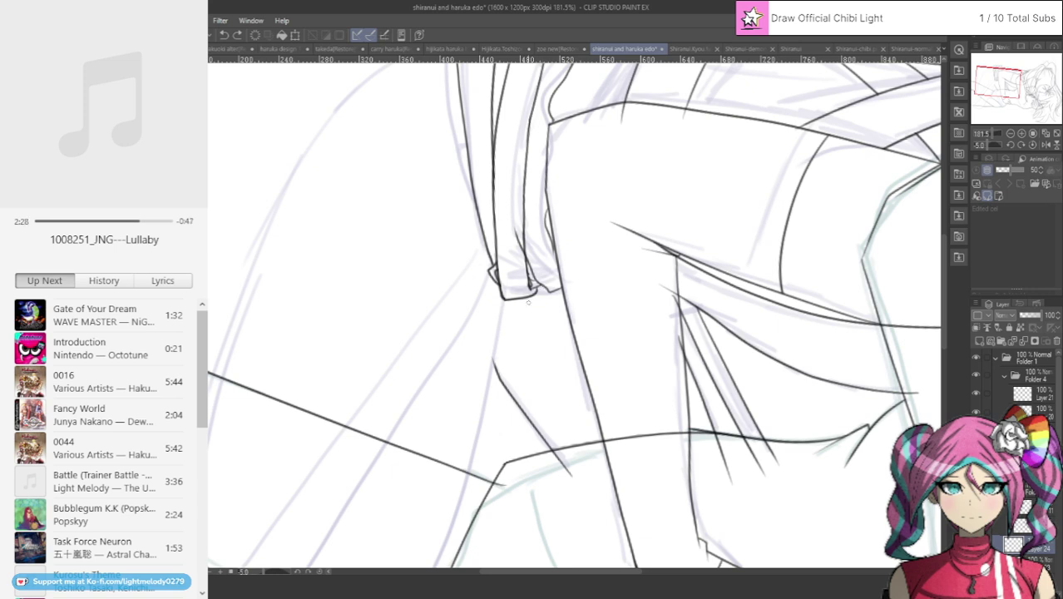
Ink both edges of a narrow hanging strap from the sash's front end, bending forward toward the other character's hip.
mouse_move(529, 298)
mouse_down()
mouse_move(530, 332)
mouse_move(595, 482)
mouse_up()
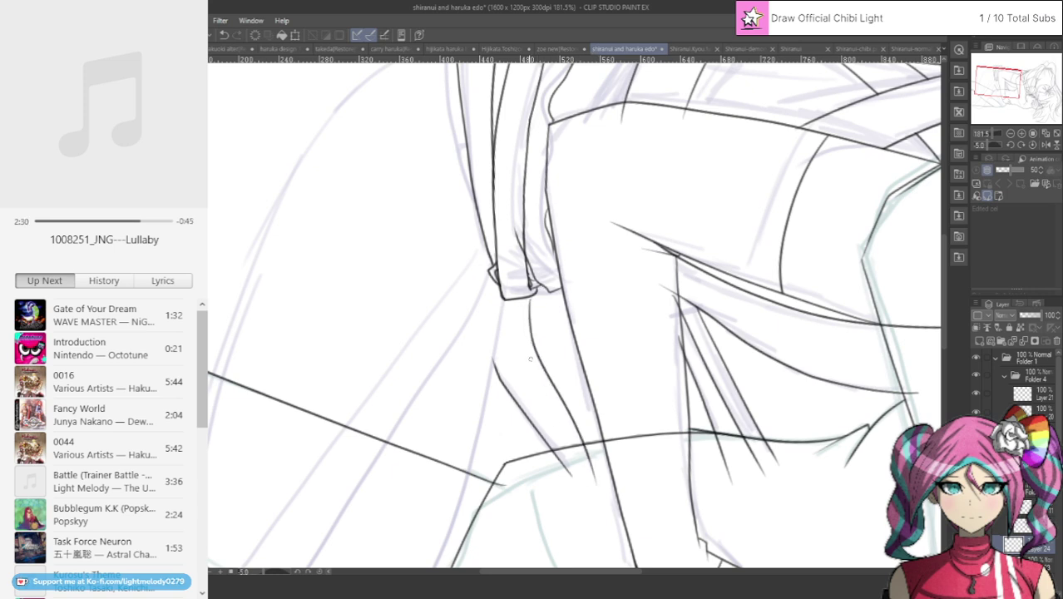
drag(502, 306, 509, 364)
key(ctrl+z)
mouse_move(499, 291)
mouse_down()
mouse_move(502, 354)
mouse_move(535, 434)
mouse_move(544, 517)
mouse_up()
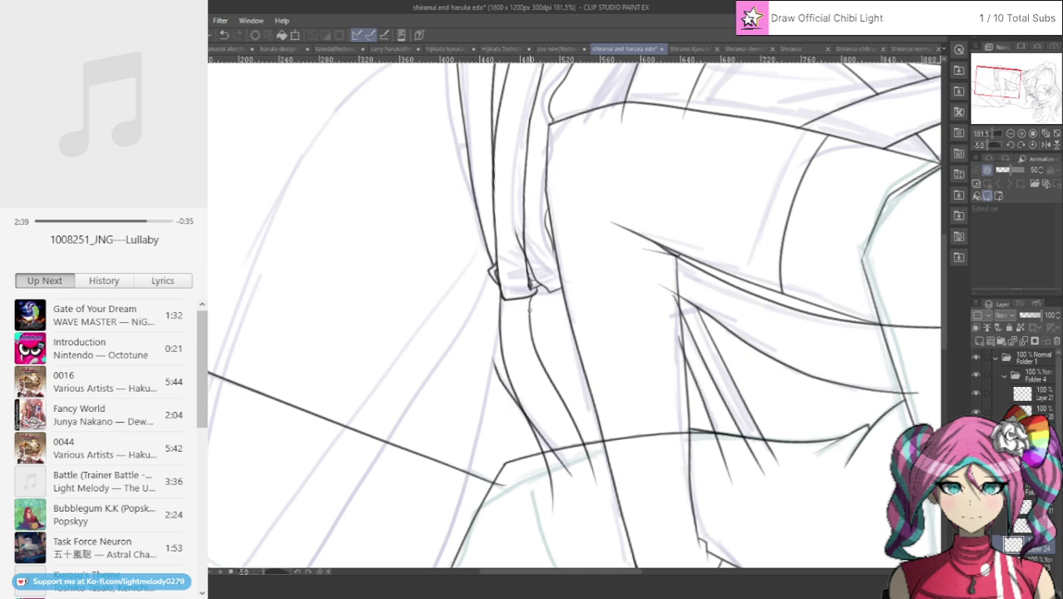
Compare the belt, straps and trousers across the Shiranui reference images, and return to the embrace drawing.
scroll(533, 301, down, 5)
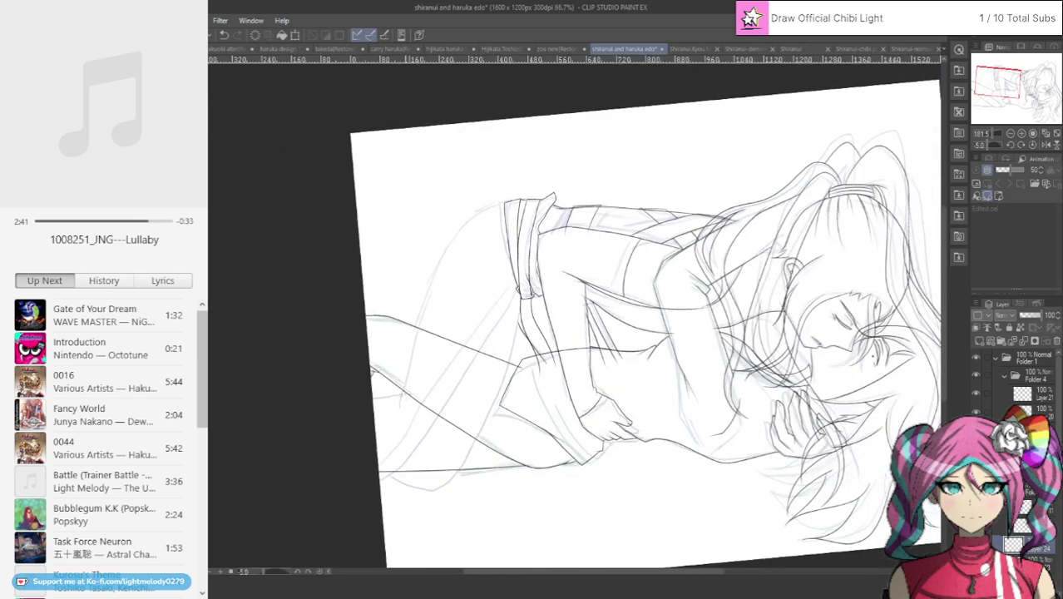
scroll(419, 397, up, 2)
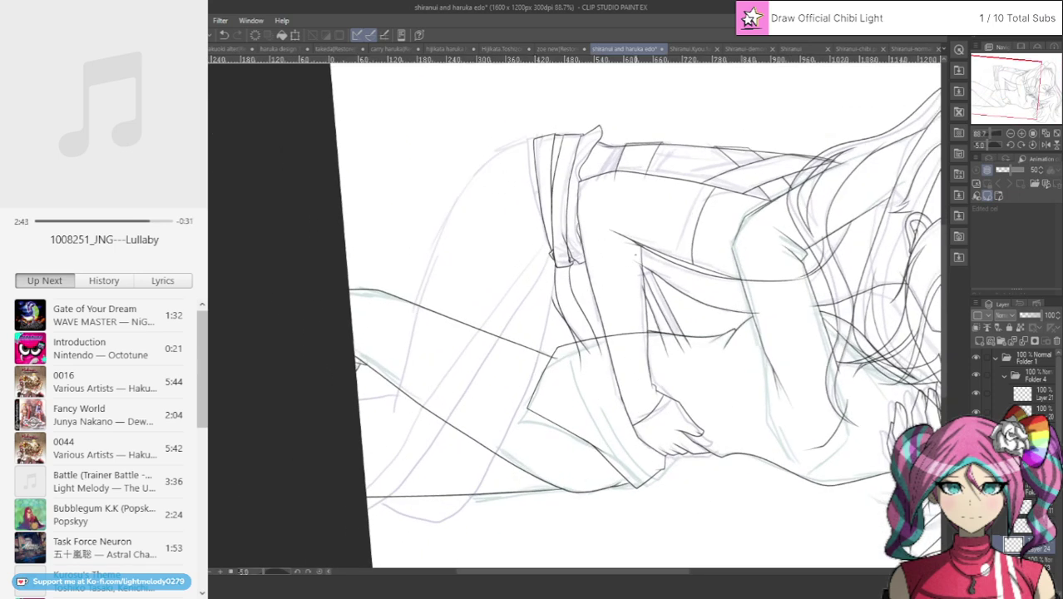
scroll(627, 291, up, 1)
click(690, 48)
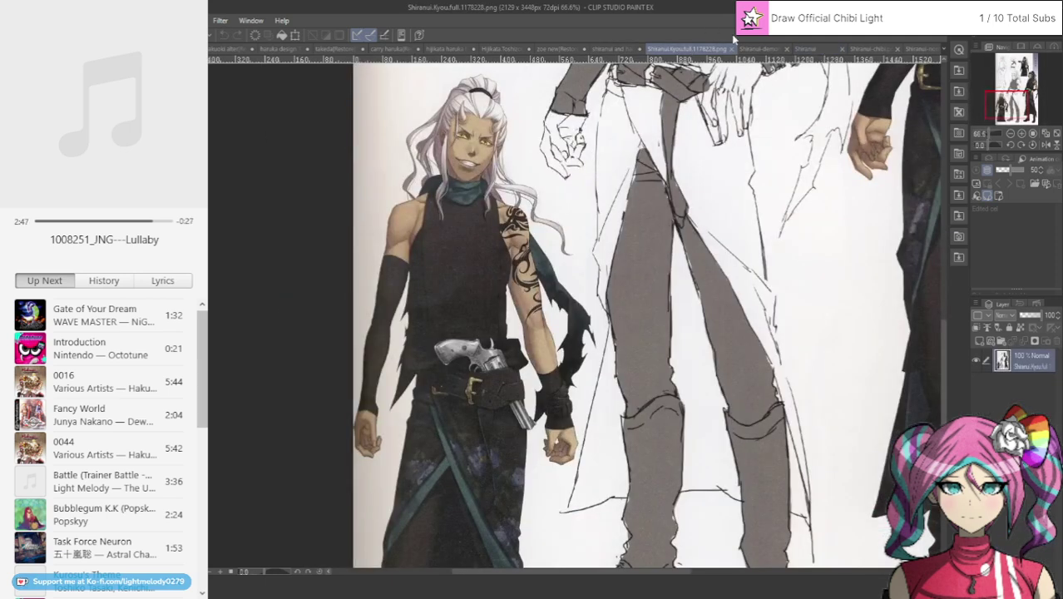
click(761, 48)
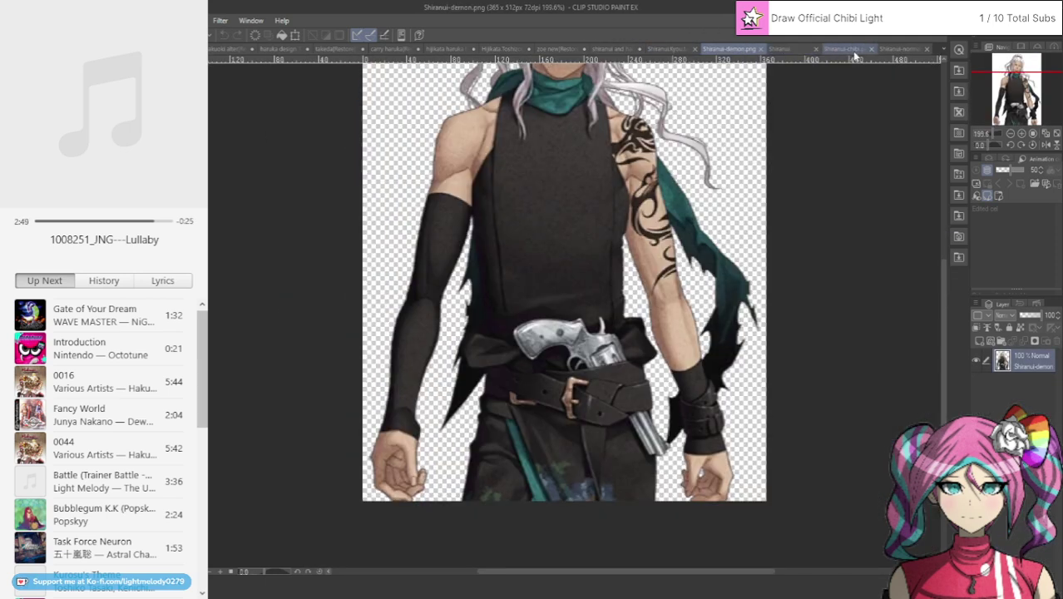
click(785, 49)
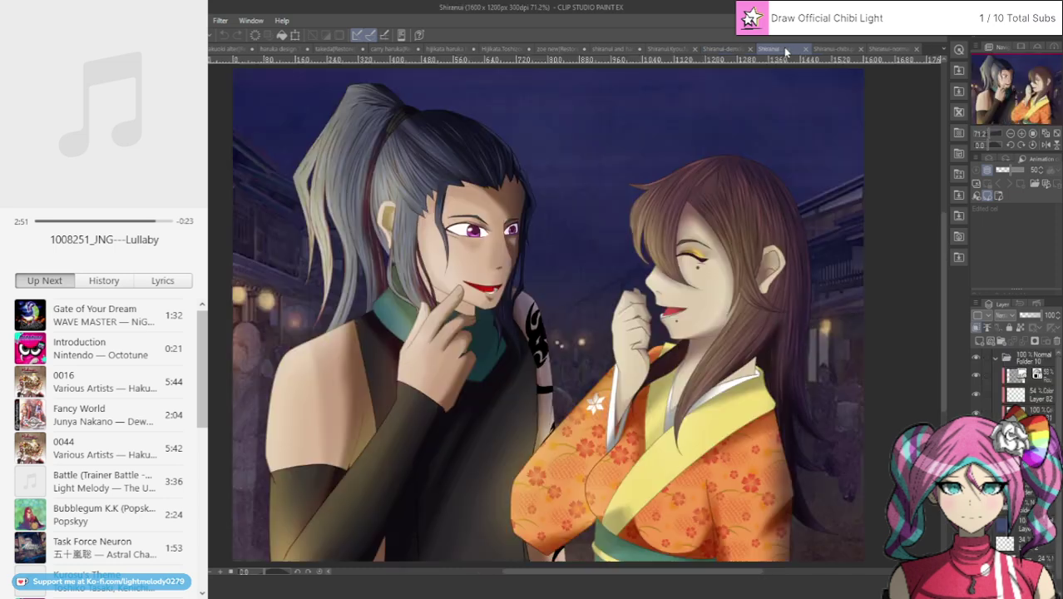
click(822, 50)
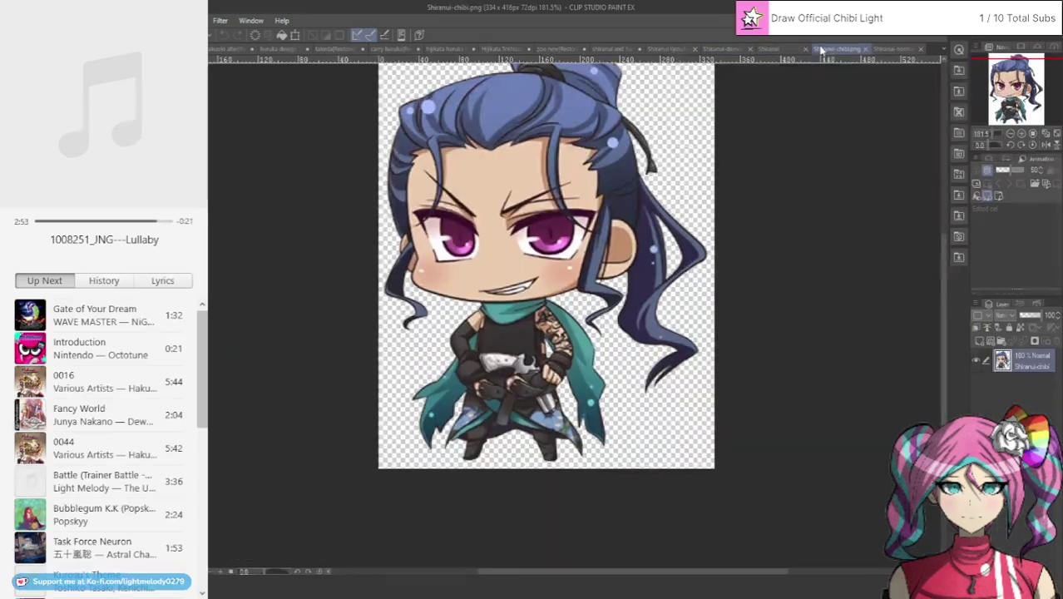
click(776, 52)
click(726, 51)
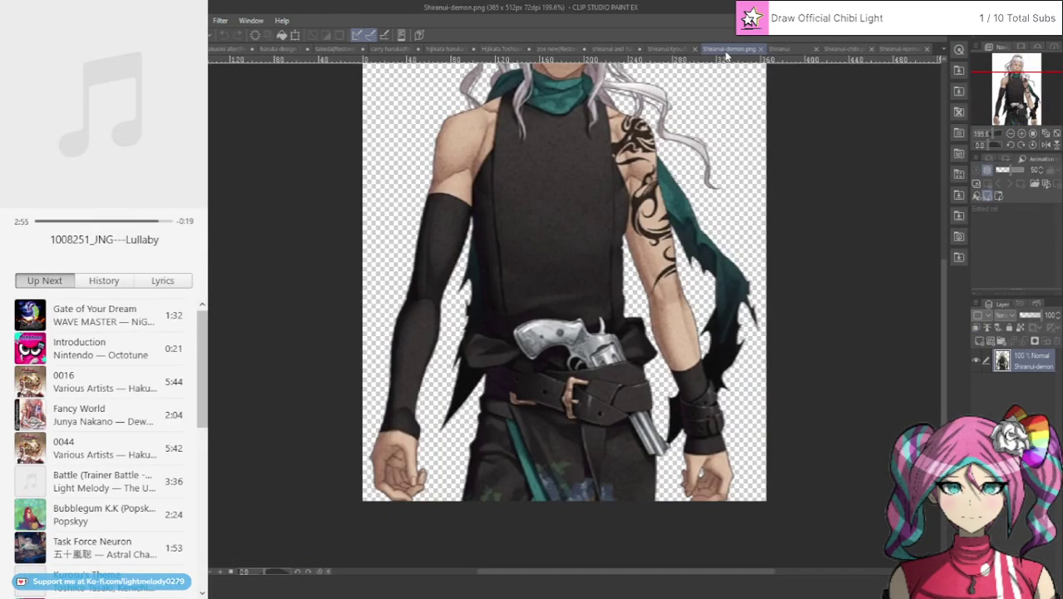
click(667, 50)
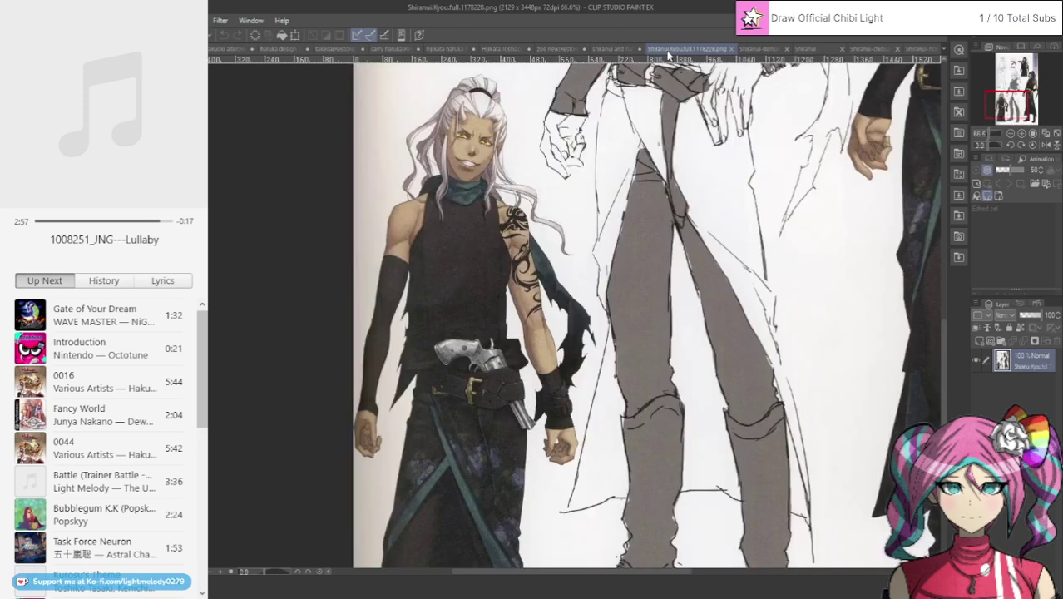
click(753, 50)
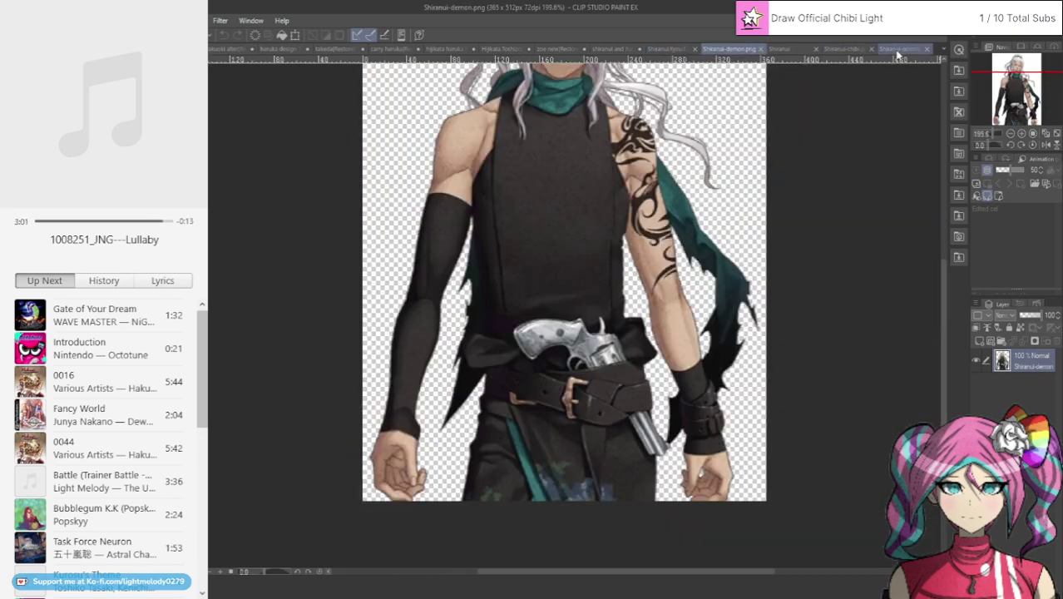
click(895, 49)
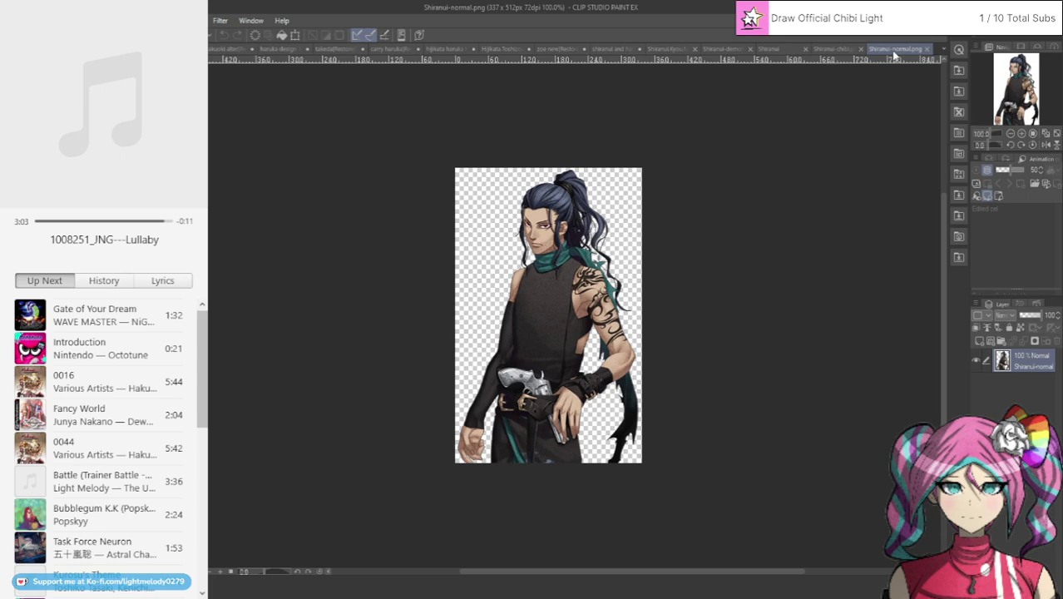
click(725, 49)
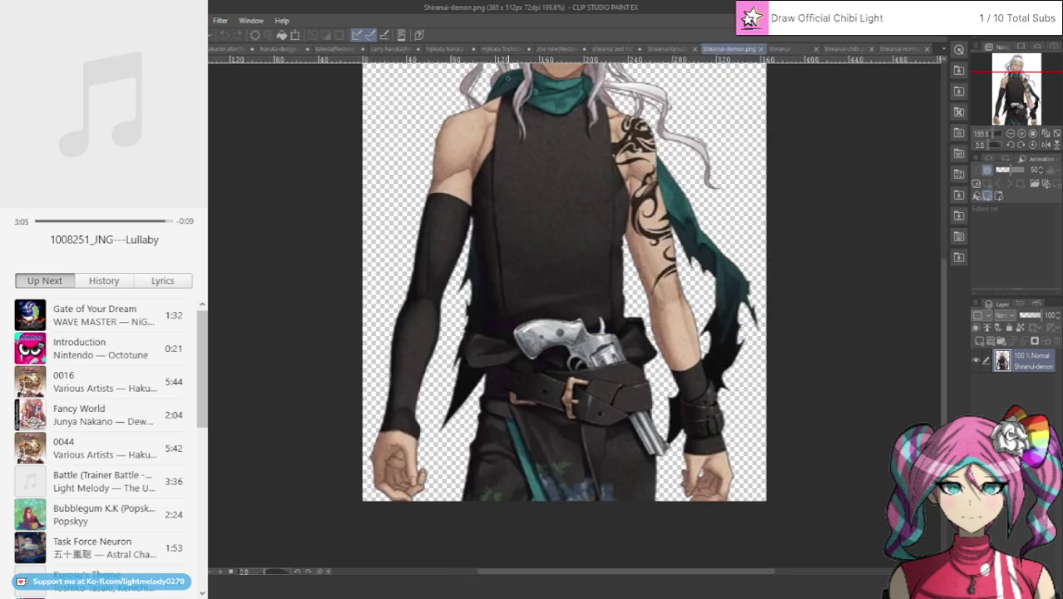
click(509, 52)
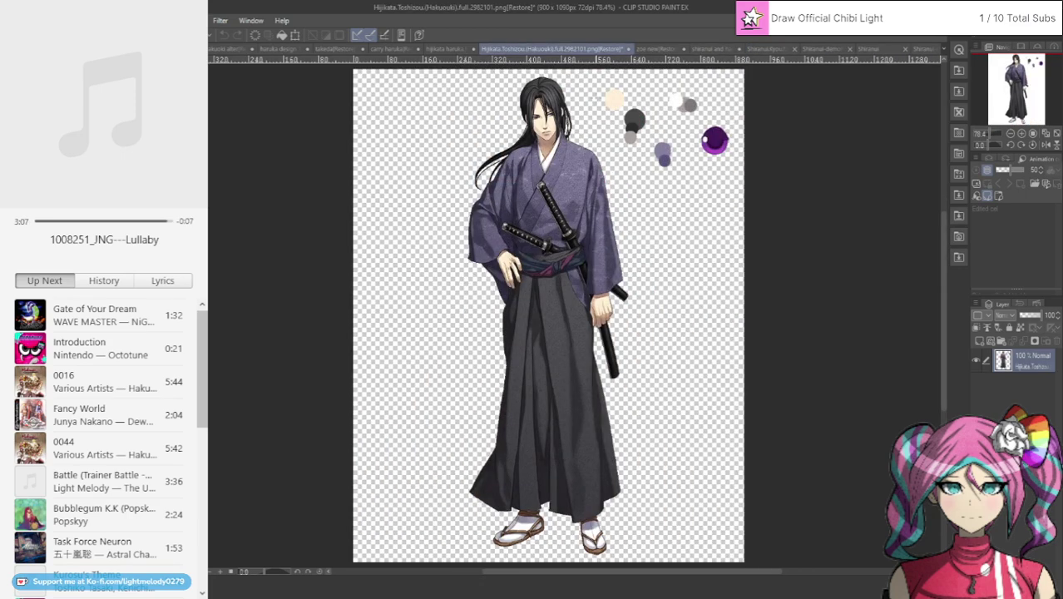
click(657, 50)
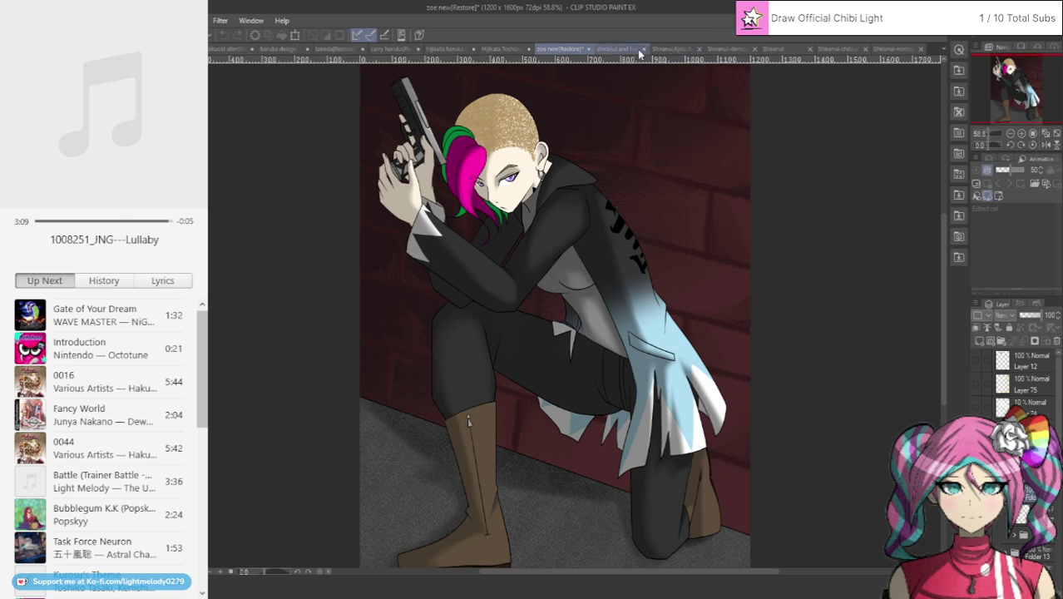
click(624, 50)
On a new layer, ink the lower garment's front edge from the sash down across the other character's leg, and round its hem back toward the canvas edge.
scroll(369, 341, up, 2)
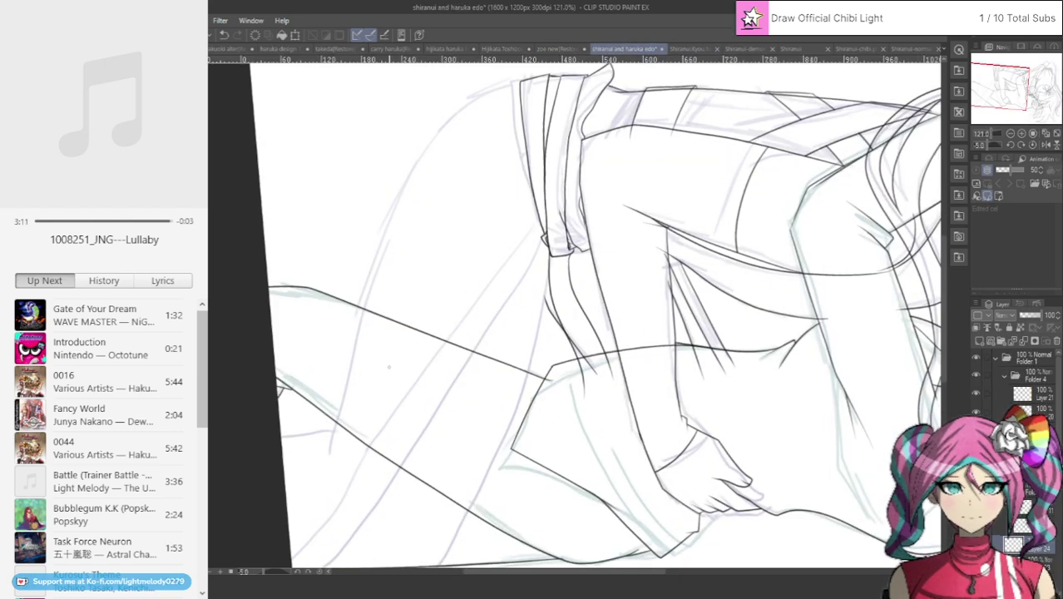
scroll(566, 223, down, 3)
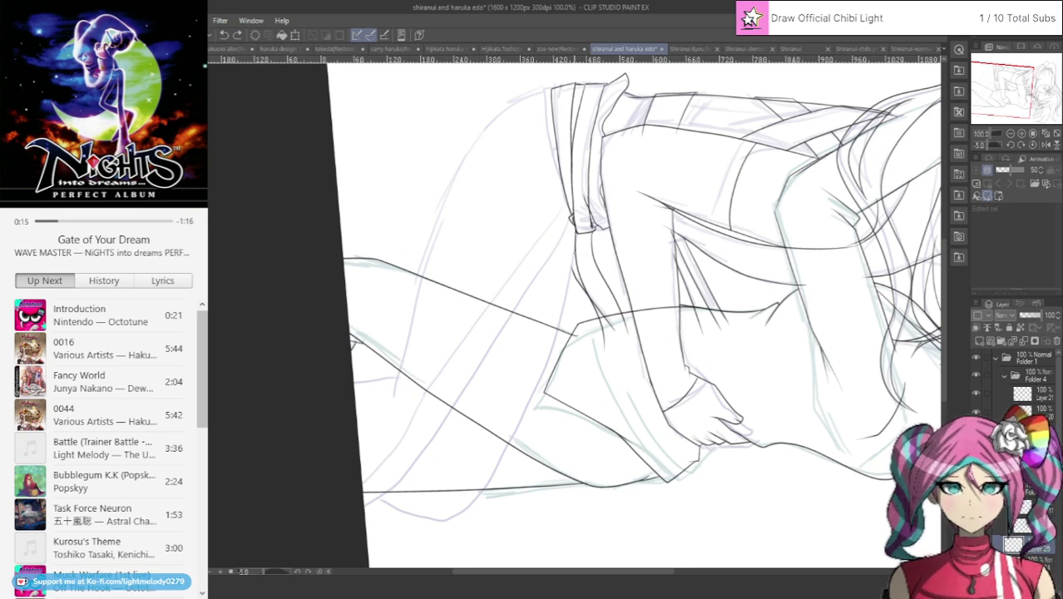
drag(574, 253, 569, 286)
drag(555, 336, 496, 456)
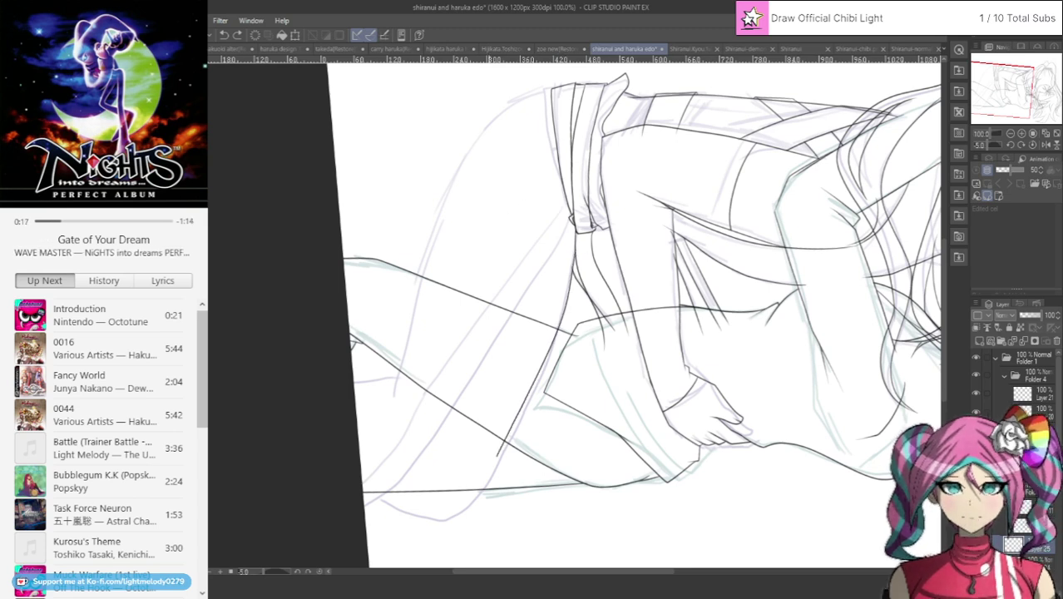
drag(439, 521, 402, 514)
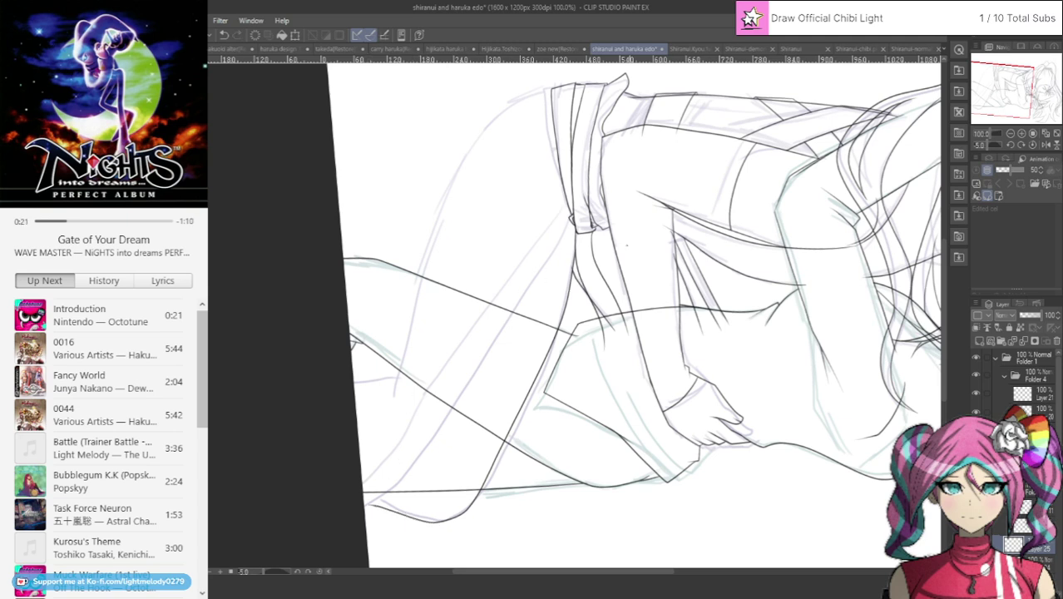
click(225, 35)
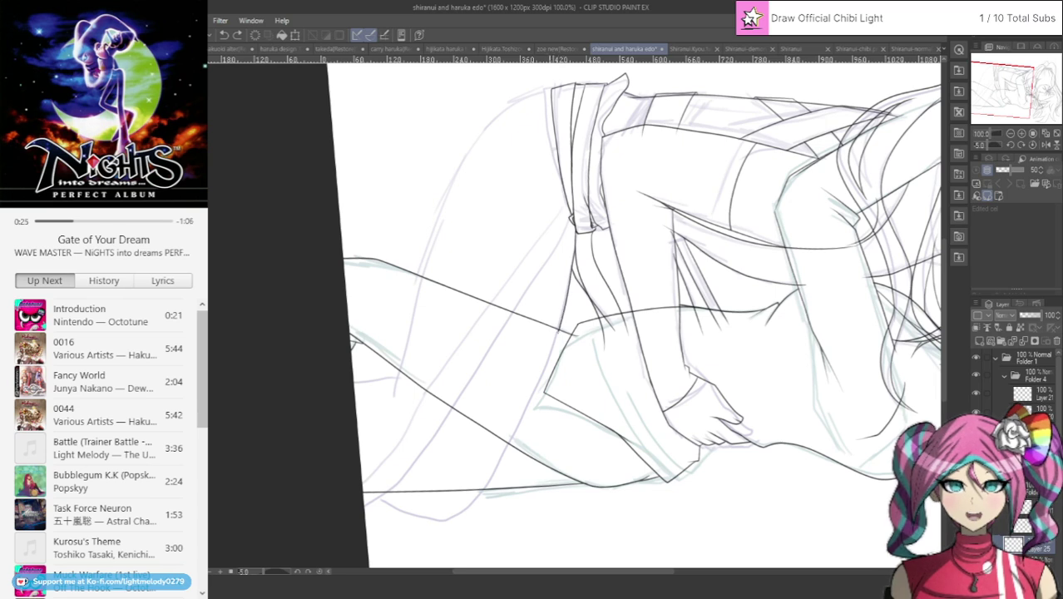
mouse_move(535, 392)
mouse_down()
mouse_move(500, 462)
mouse_move(450, 518)
mouse_up()
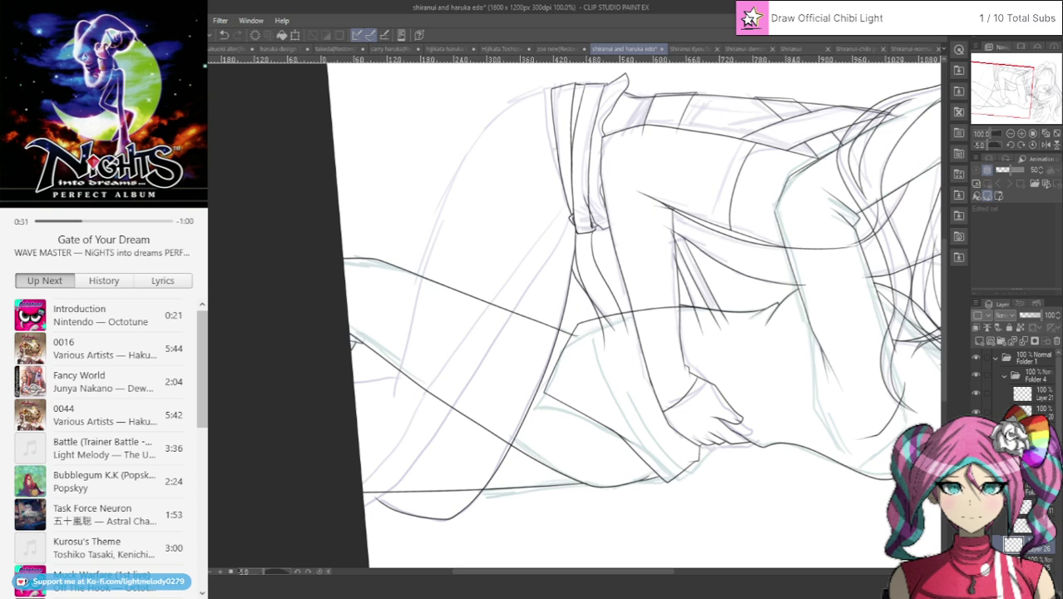
key(ctrl+z)
key(ctrl+y)
Ink two nearly parallel diagonal strap lines from the sash's front corner down across the lower garment to the canvas edge, redrawing the rear one.
click(1016, 314)
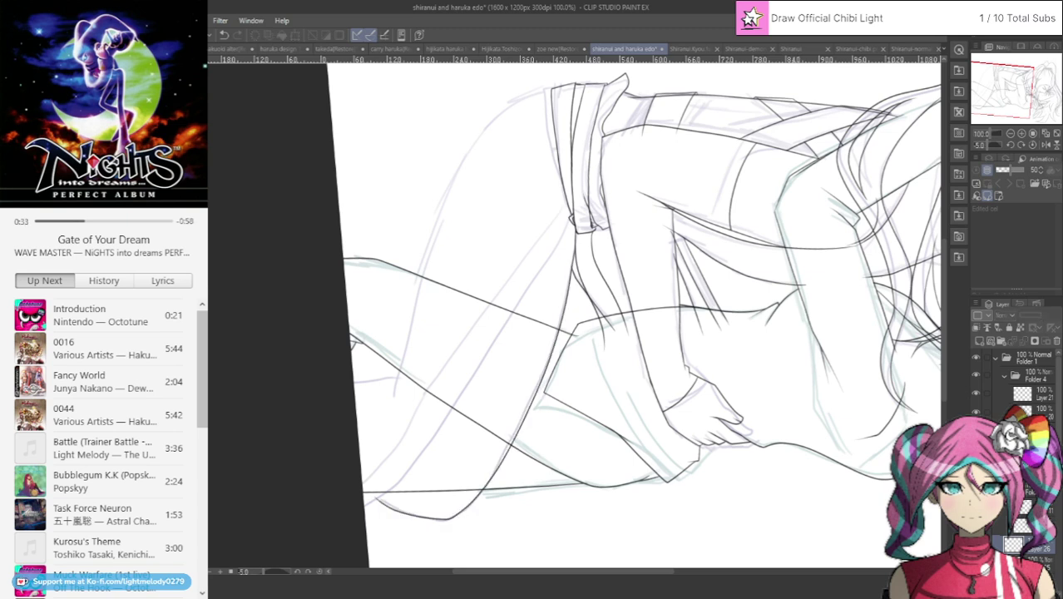
click(1016, 314)
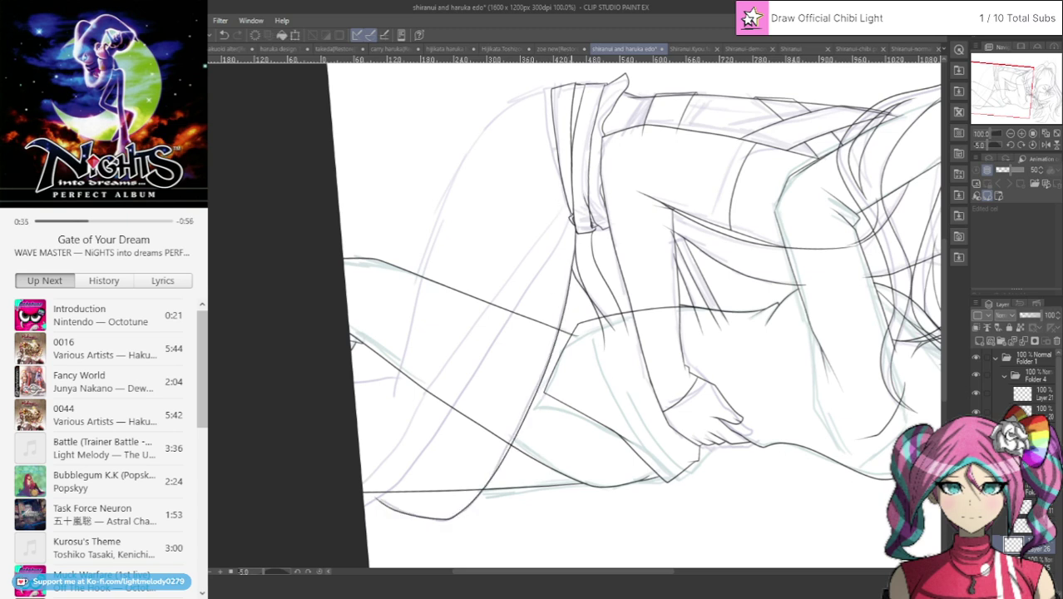
drag(564, 233, 391, 484)
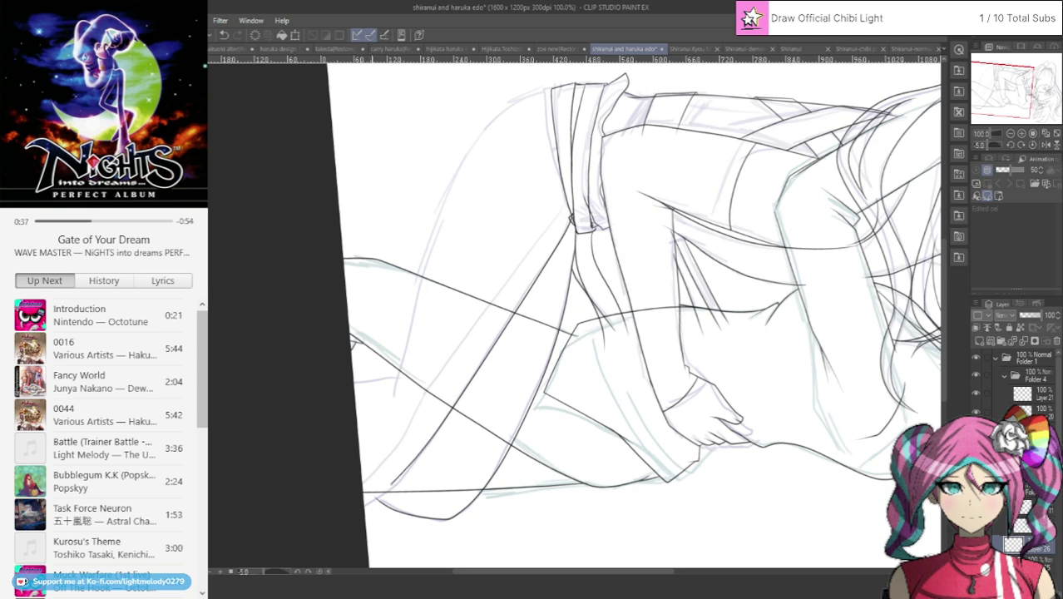
mouse_move(562, 204)
mouse_down()
mouse_move(460, 358)
mouse_move(359, 474)
mouse_up()
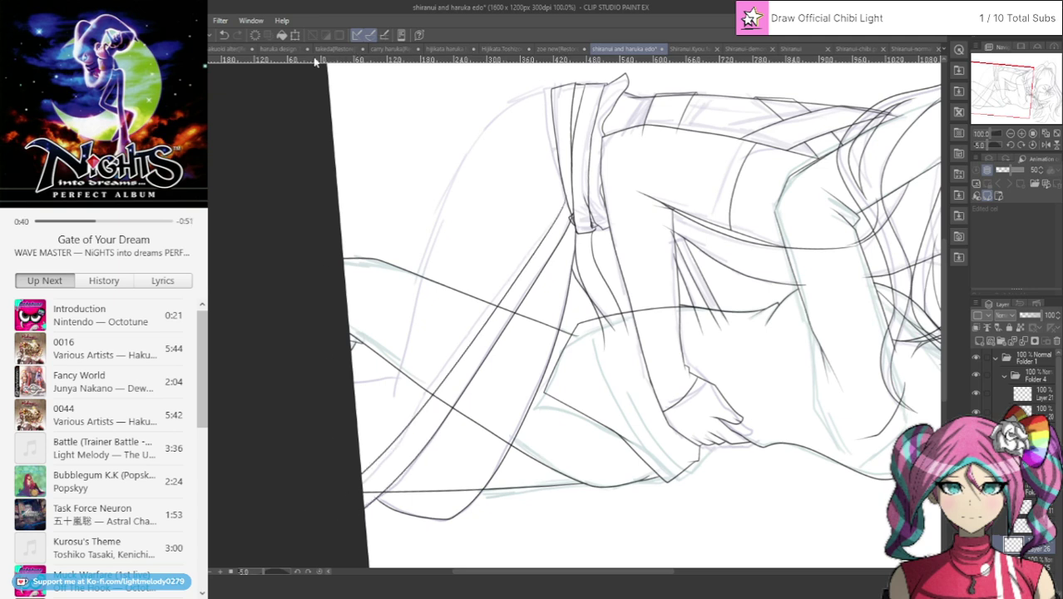
click(224, 34)
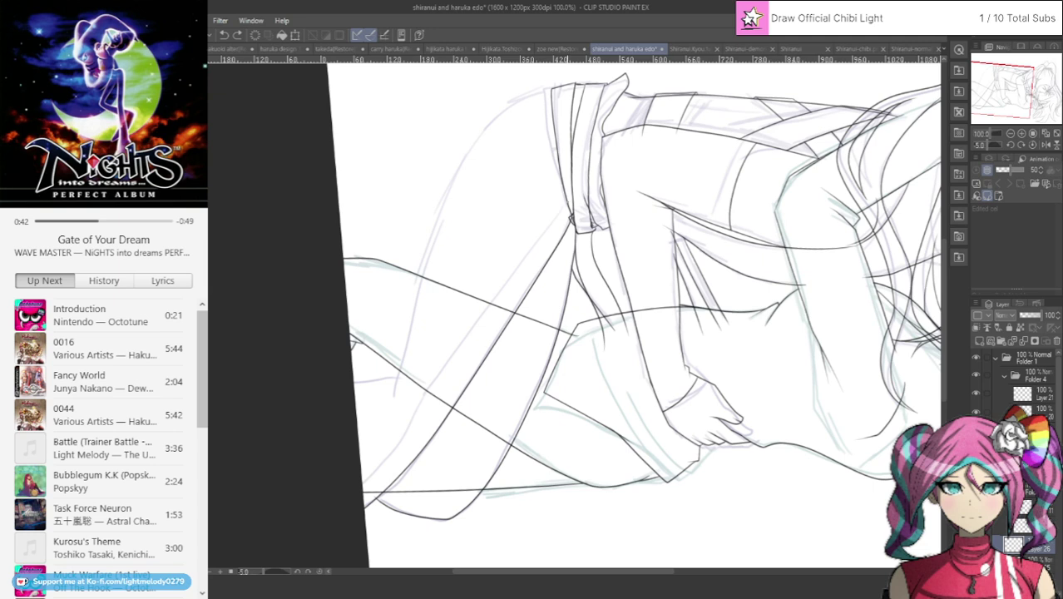
drag(552, 230, 366, 484)
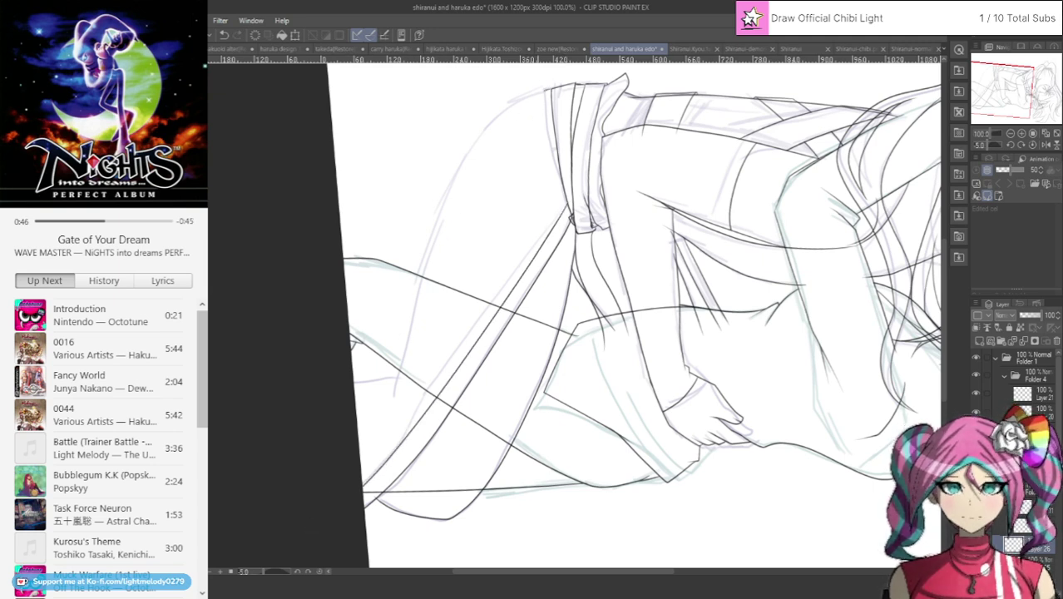
Ink the rear contour of the hip and thigh as a long curve from the sash's upper corner, with the short line behind the leg.
mouse_move(471, 150)
mouse_down()
mouse_move(430, 237)
mouse_move(389, 411)
mouse_up()
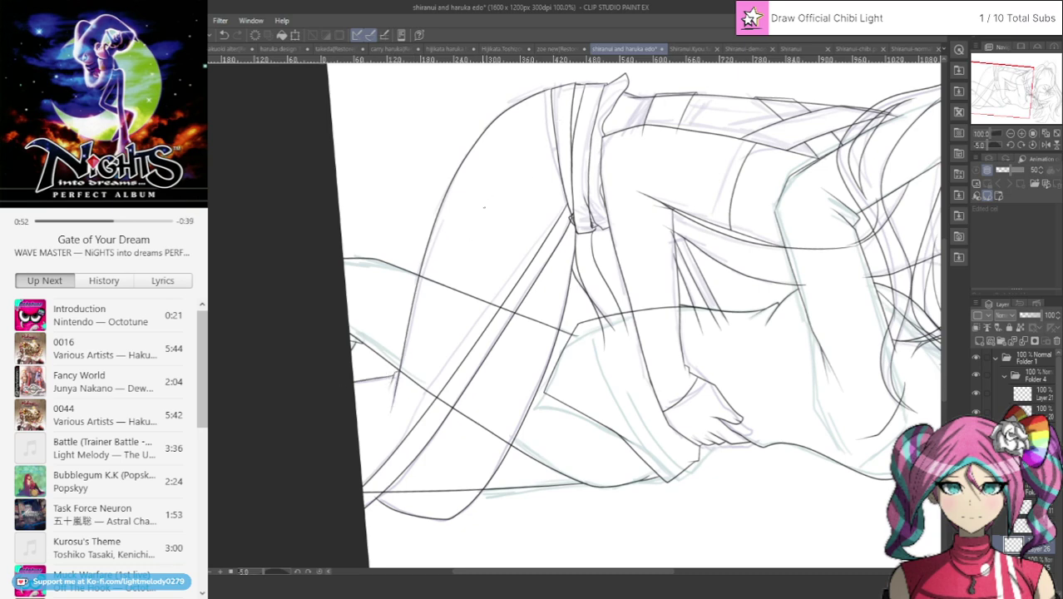
scroll(458, 238, down, 4)
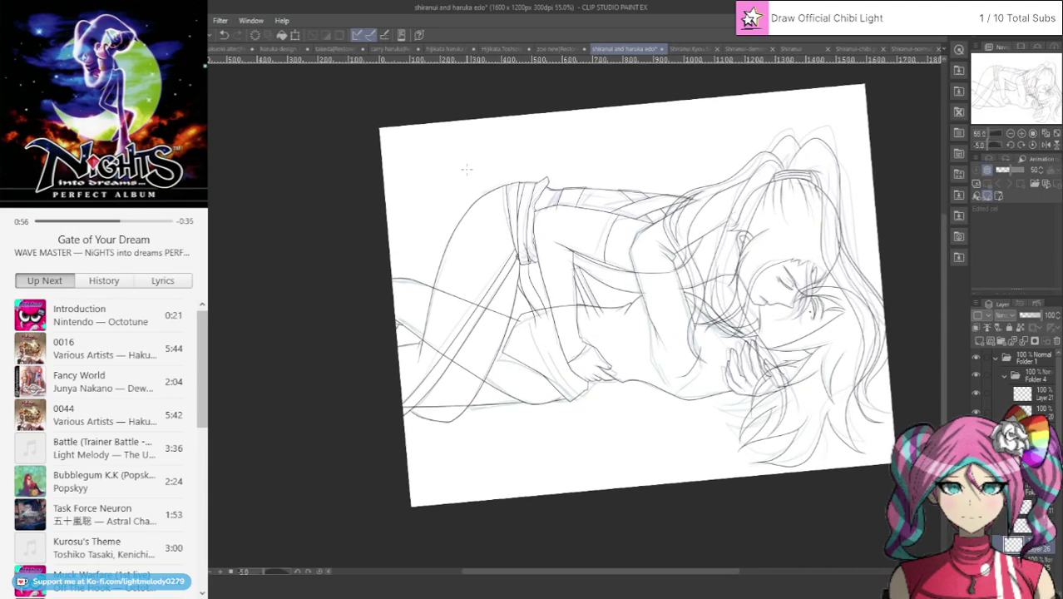
scroll(681, 190, up, 1)
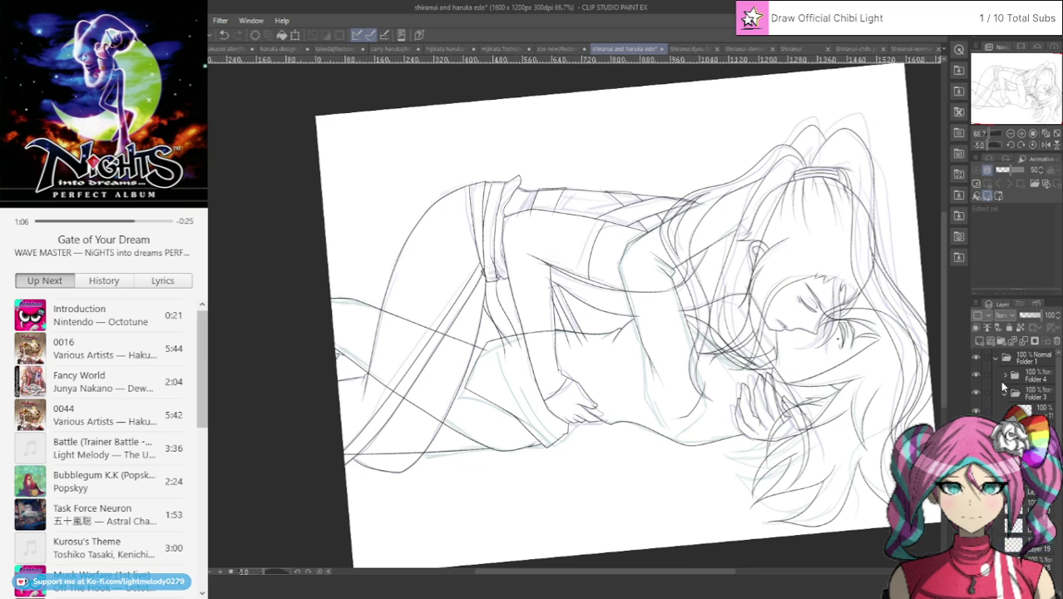
Check which layers hold the lower garment and thigh lines by toggling the sketch and line layer visibility.
click(1003, 379)
scroll(994, 539, down, 5)
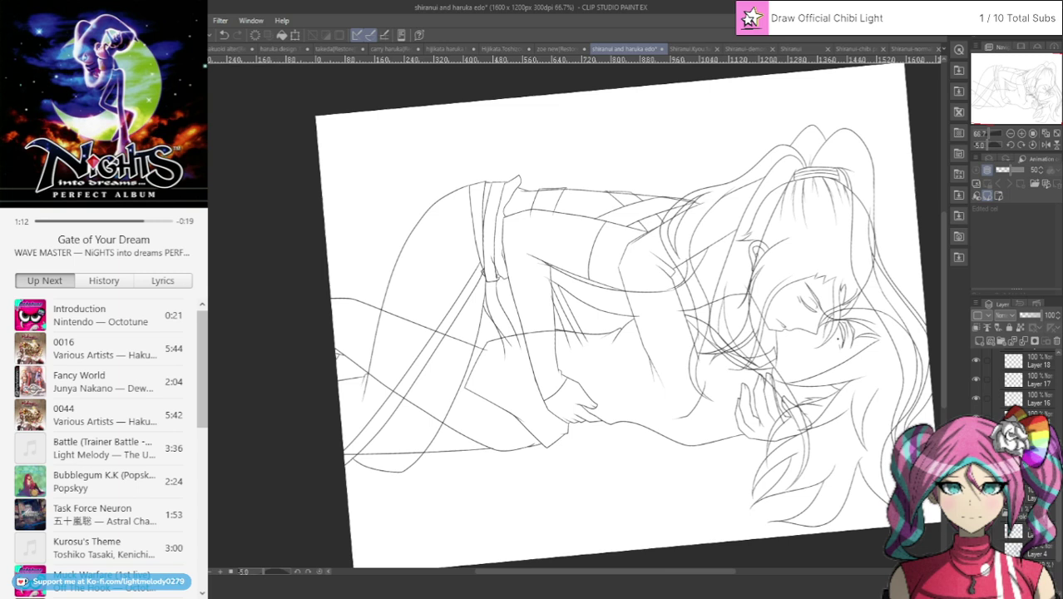
click(976, 530)
scroll(1002, 381, up, 5)
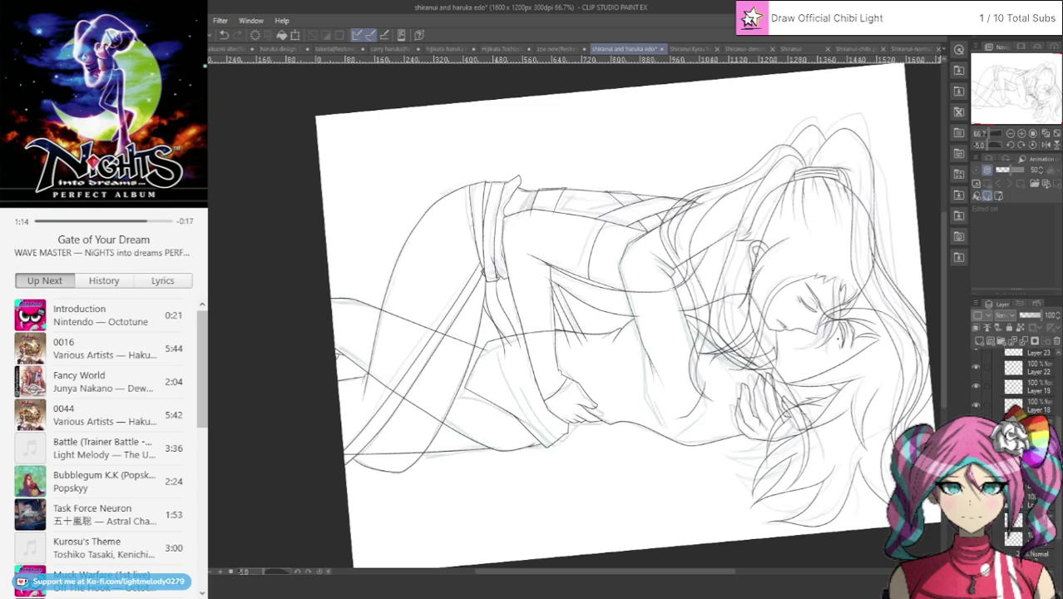
click(974, 395)
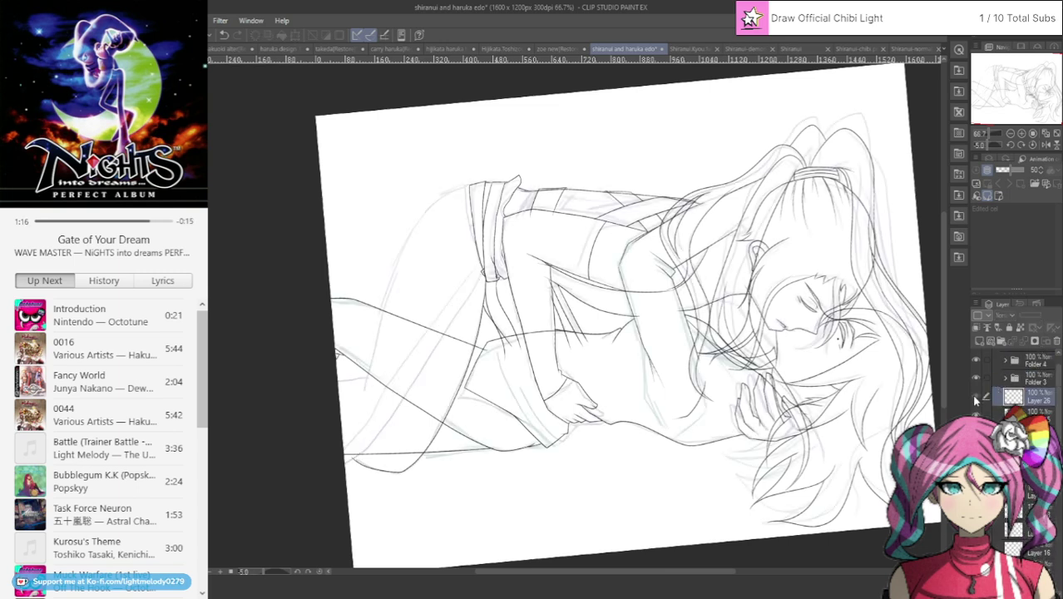
click(974, 396)
On a new layer, ink the top's edge beneath the hair from the neck down to the embracing arm, checking the Shiranui reference.
click(980, 341)
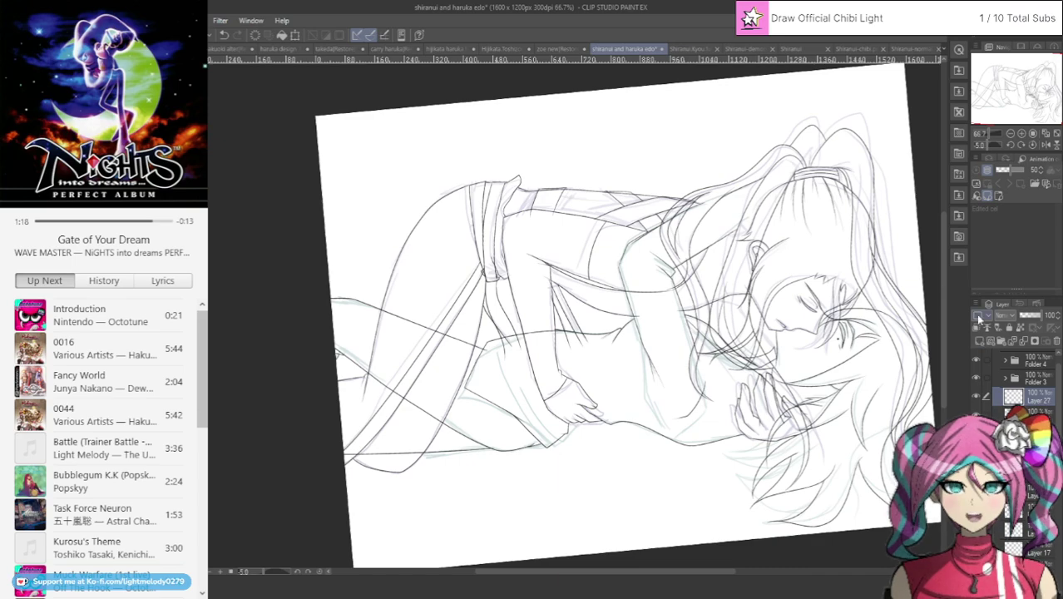
scroll(801, 251, up, 8)
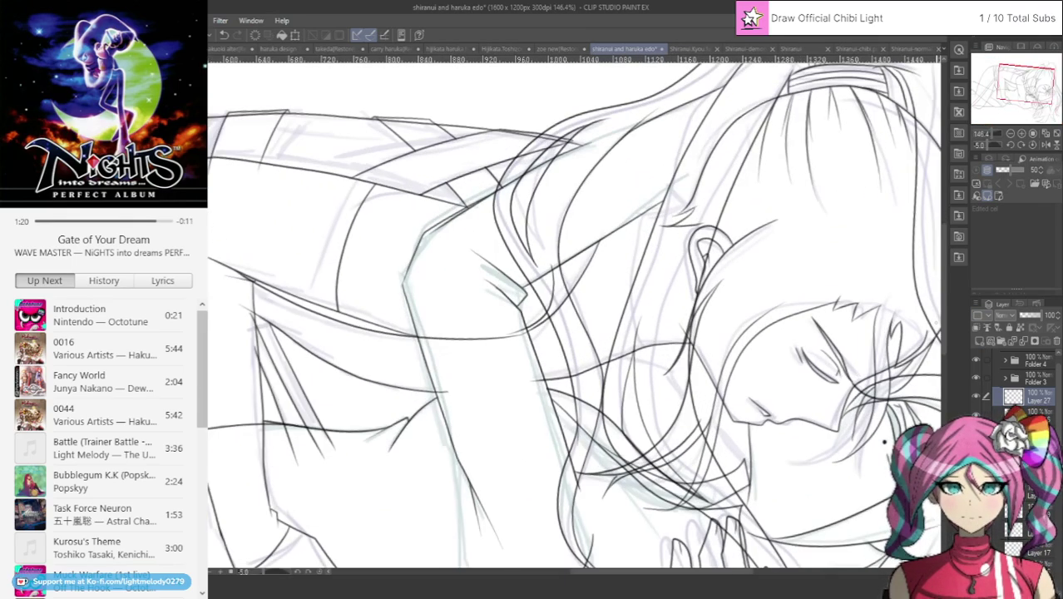
click(1021, 144)
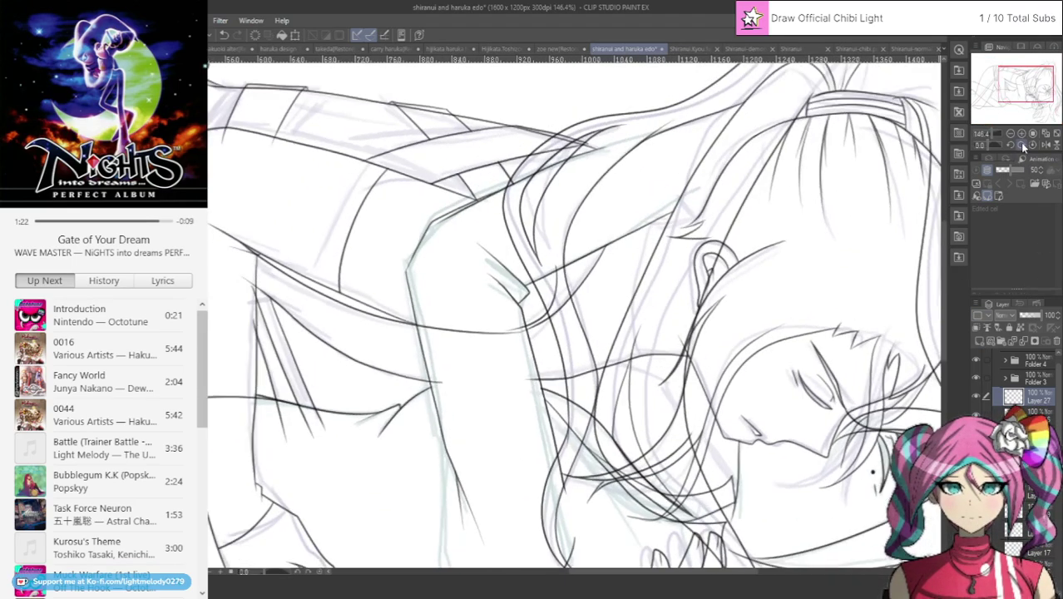
click(1011, 145)
click(1011, 145)
click(1011, 146)
click(1013, 147)
click(1013, 147)
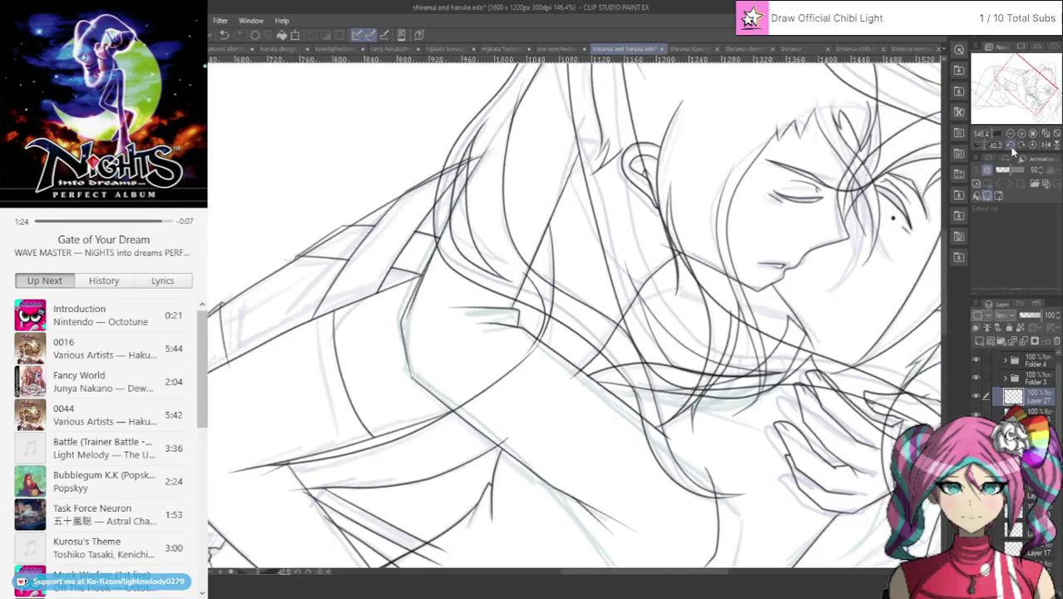
click(1013, 148)
click(1012, 148)
click(1013, 148)
click(1013, 148)
click(1013, 149)
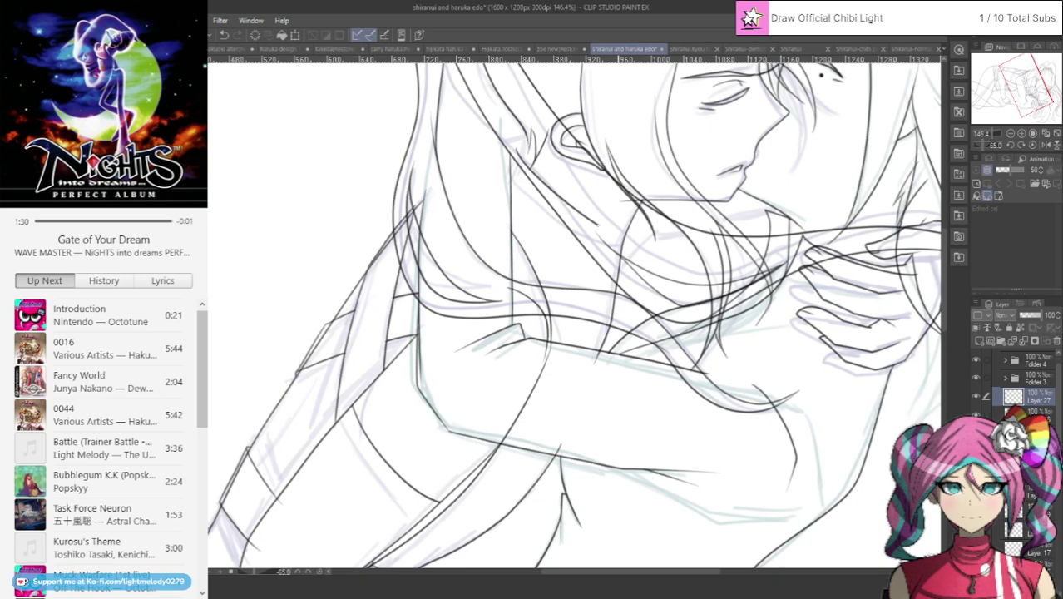
drag(631, 223, 642, 301)
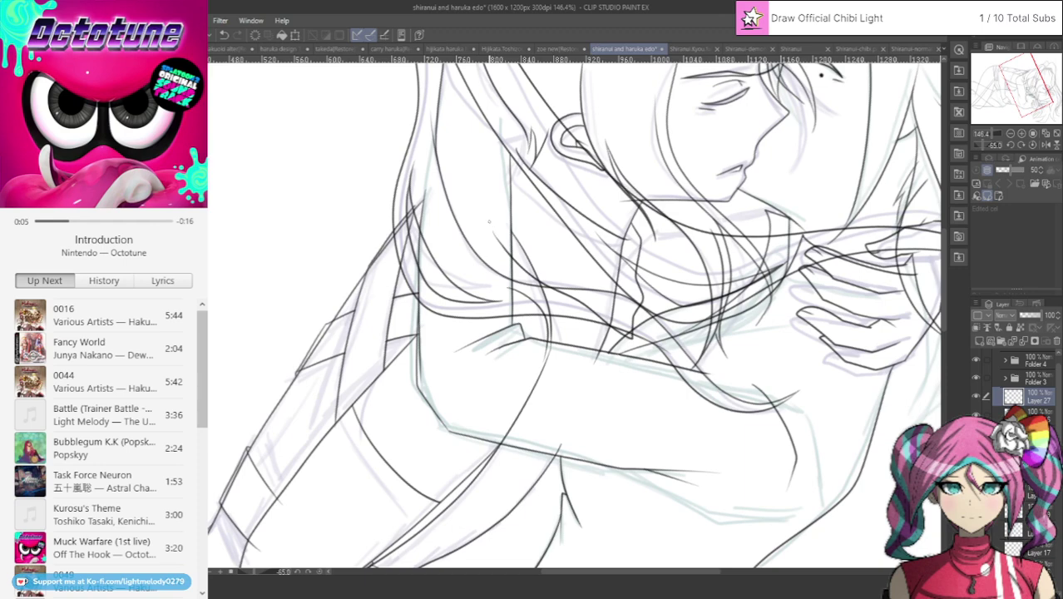
click(694, 51)
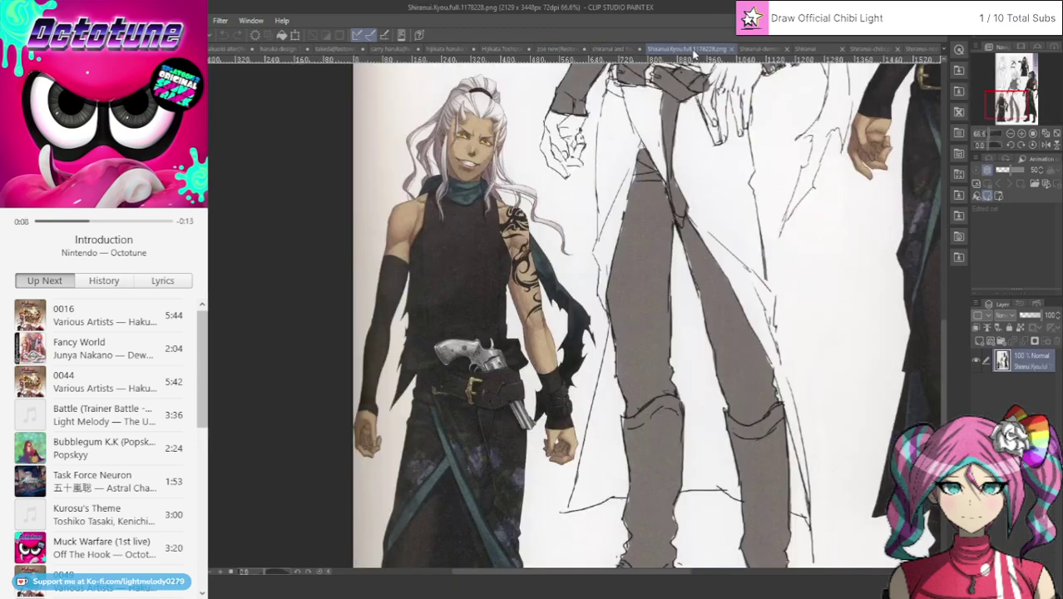
click(619, 52)
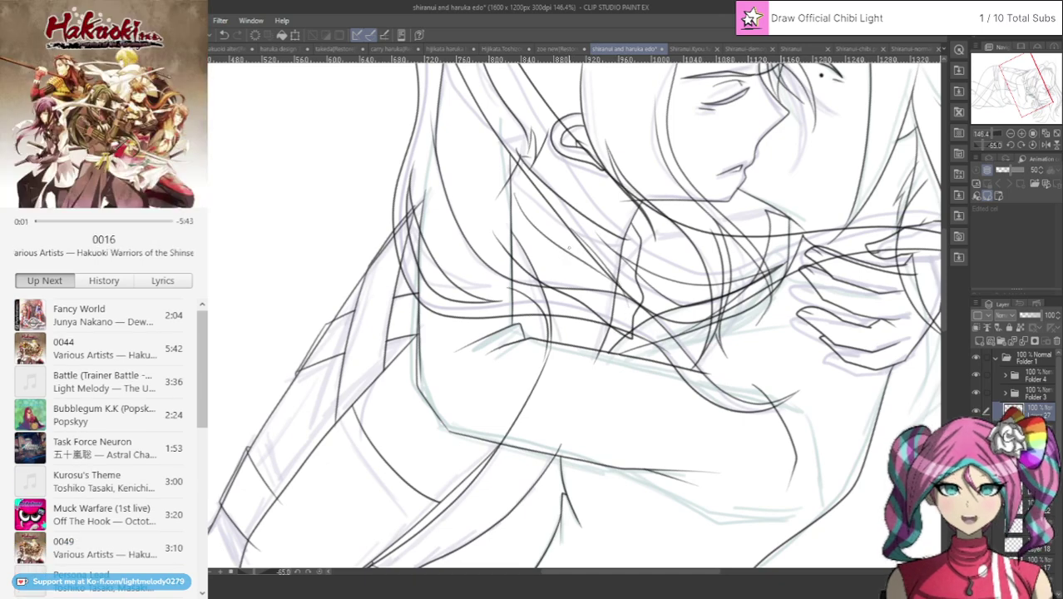
Hide the rough sketch in Folder 2 and level the canvas rotation to inspect the line art around the legs.
scroll(568, 247, down, 5)
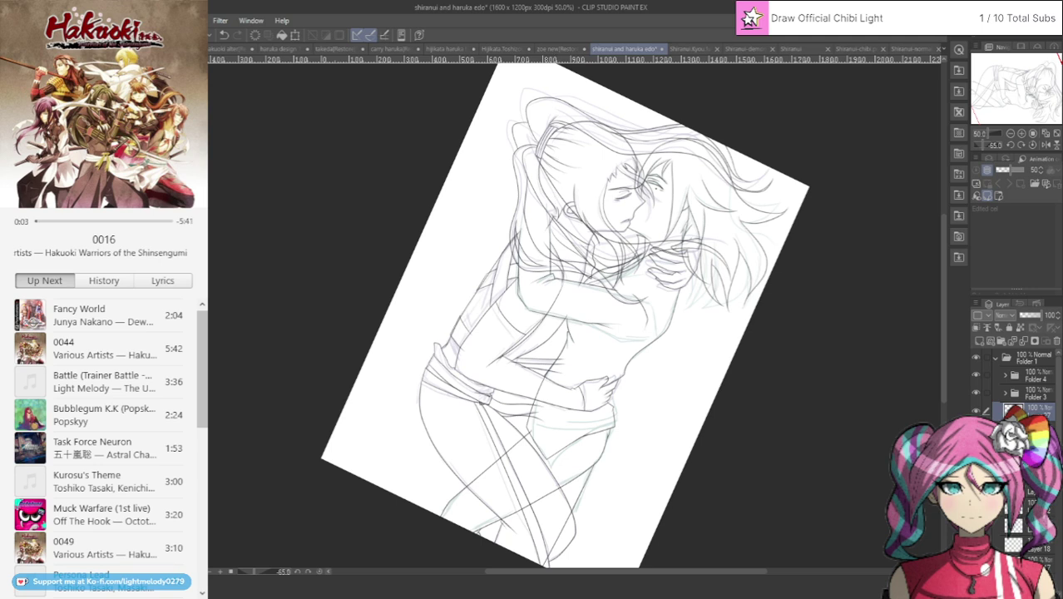
click(996, 360)
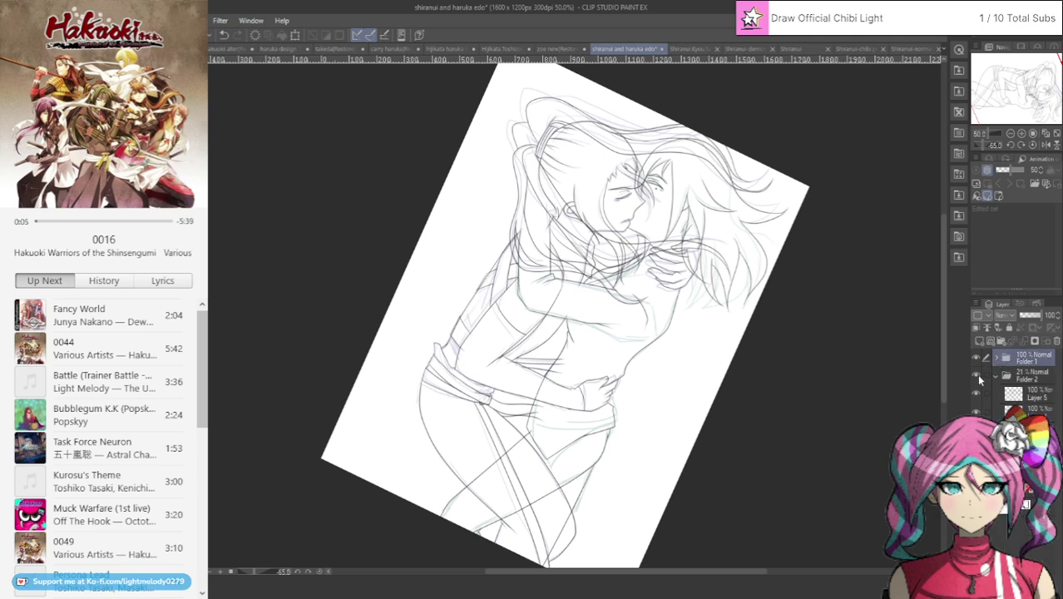
click(974, 375)
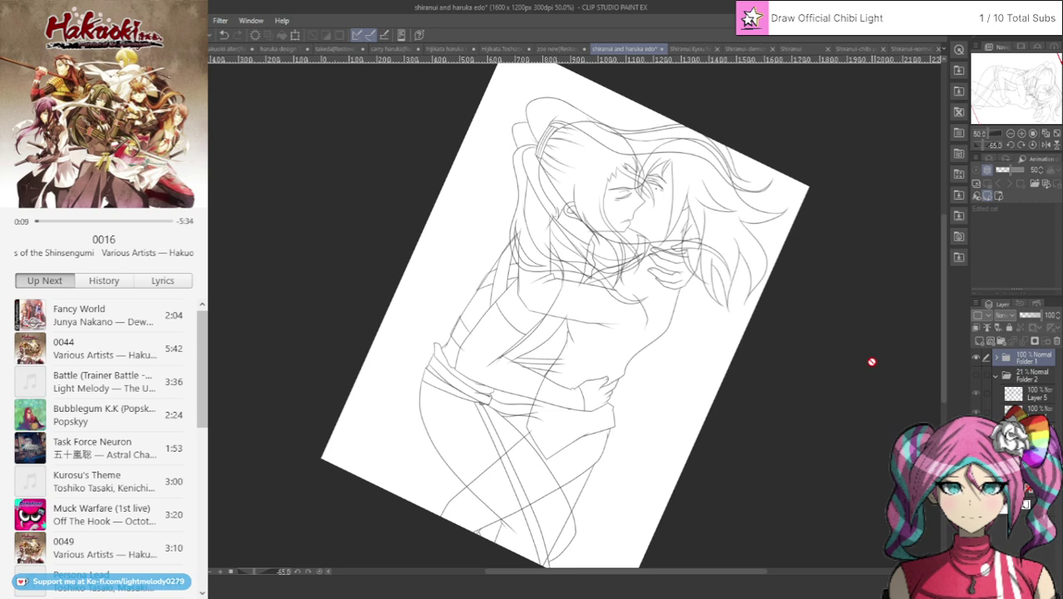
scroll(506, 469, up, 1)
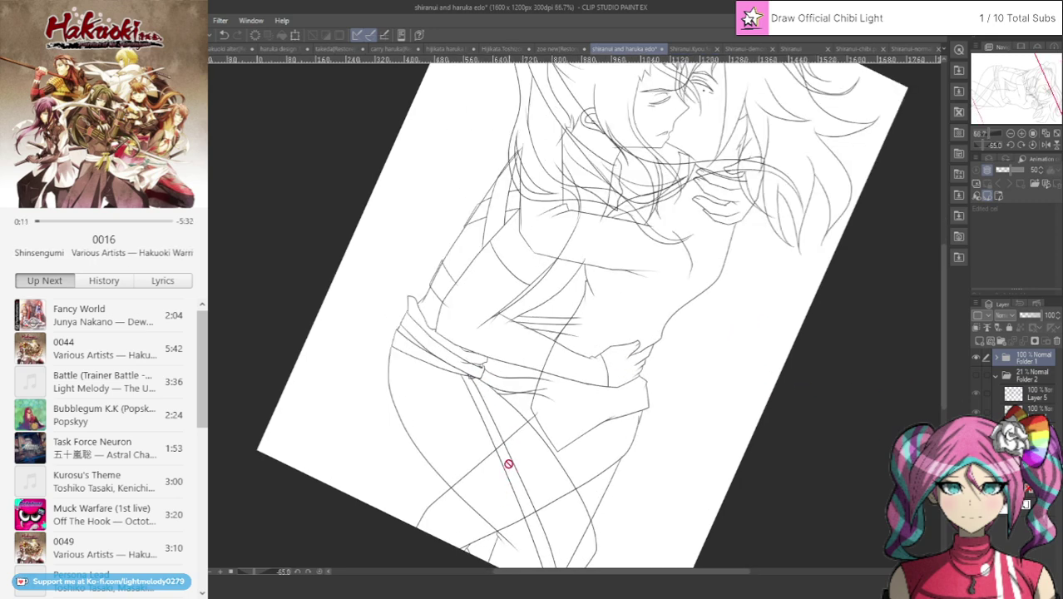
click(1017, 144)
click(1020, 145)
click(1019, 145)
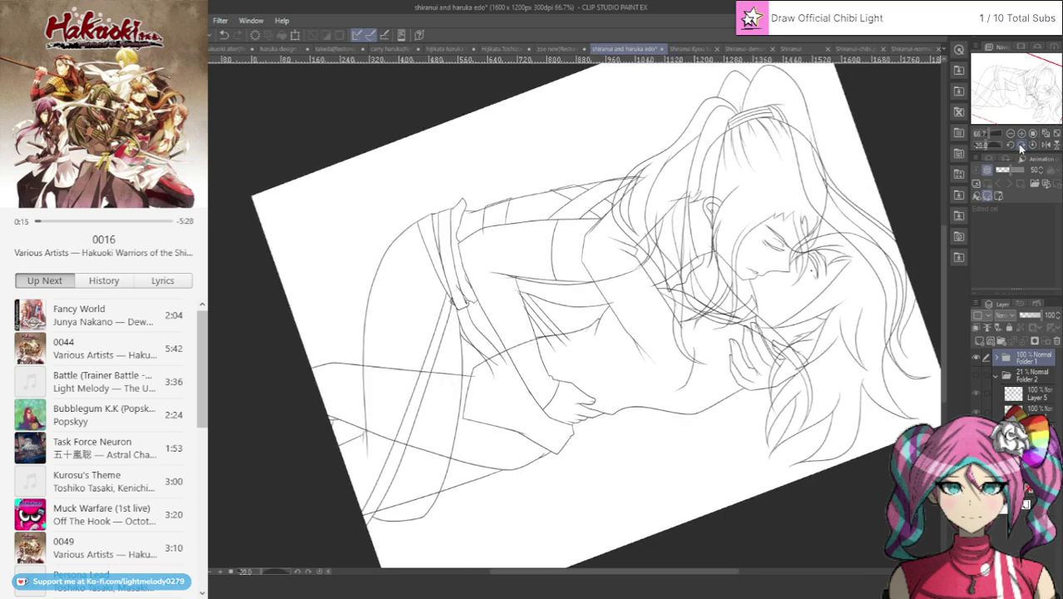
click(1019, 145)
click(1020, 145)
click(1020, 144)
click(1019, 144)
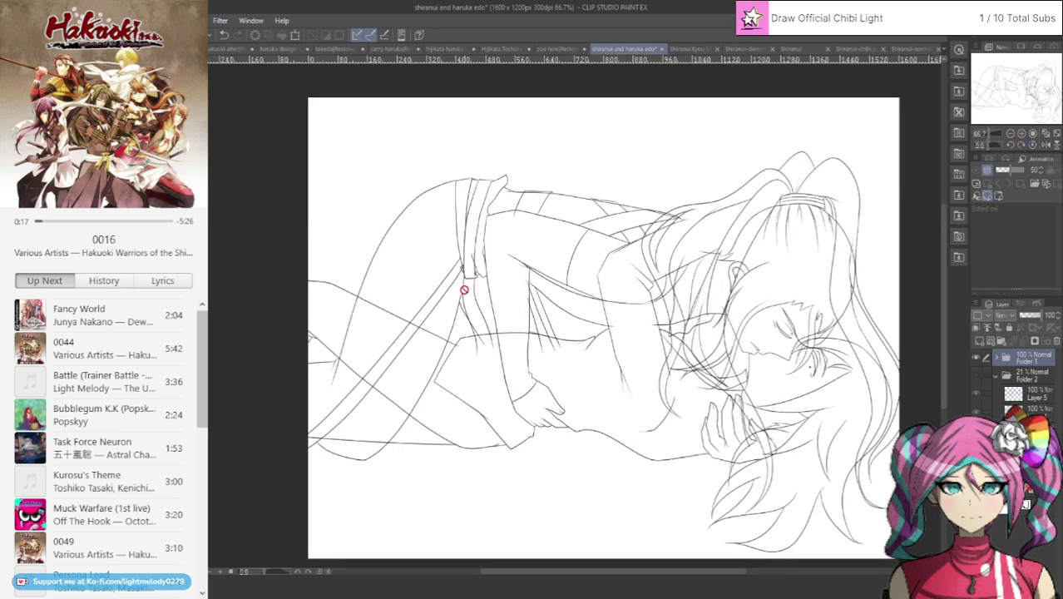
scroll(332, 335, up, 2)
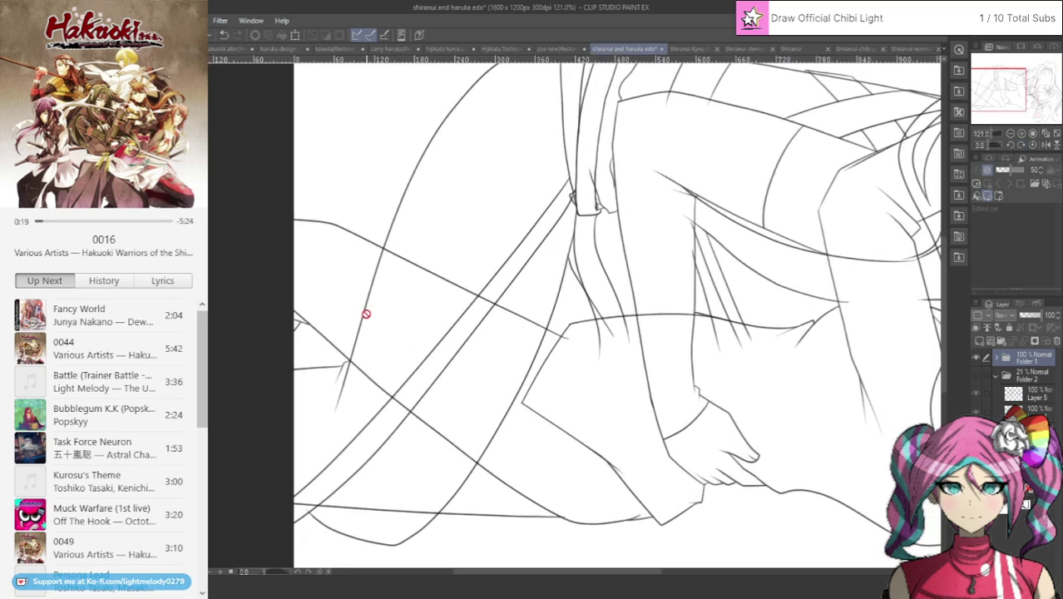
scroll(366, 314, down, 2)
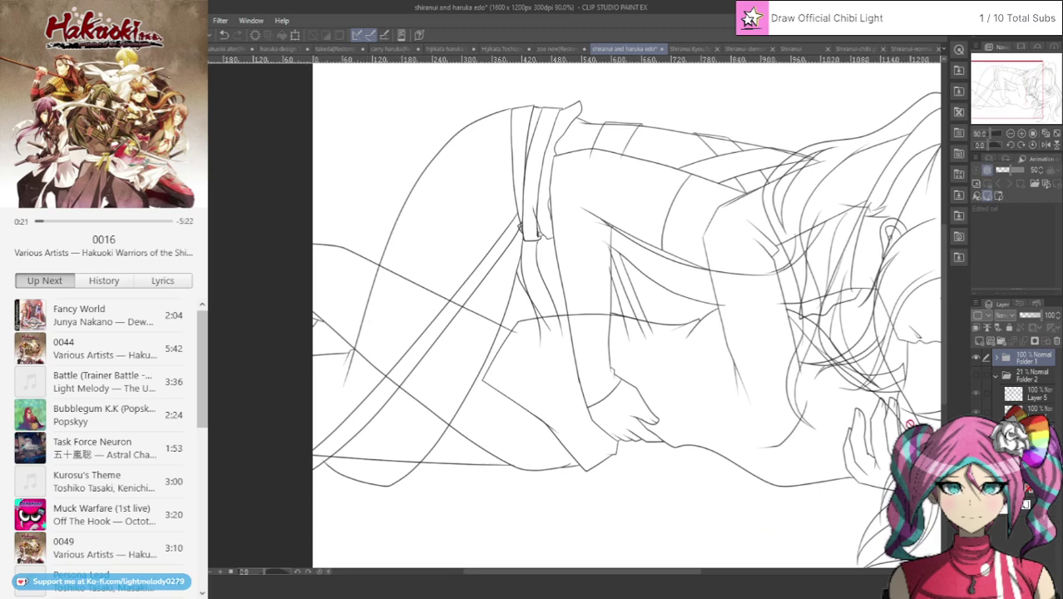
Compare the ink lines with the rough sketch by toggling both folders' visibility, leaving only the line art shown.
click(976, 375)
click(977, 375)
click(975, 376)
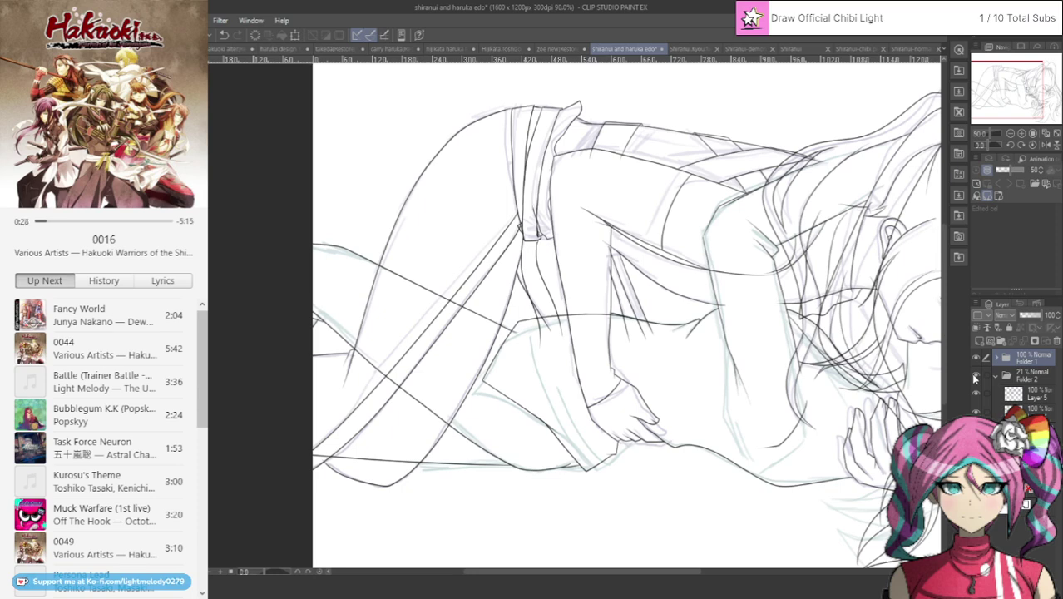
click(974, 358)
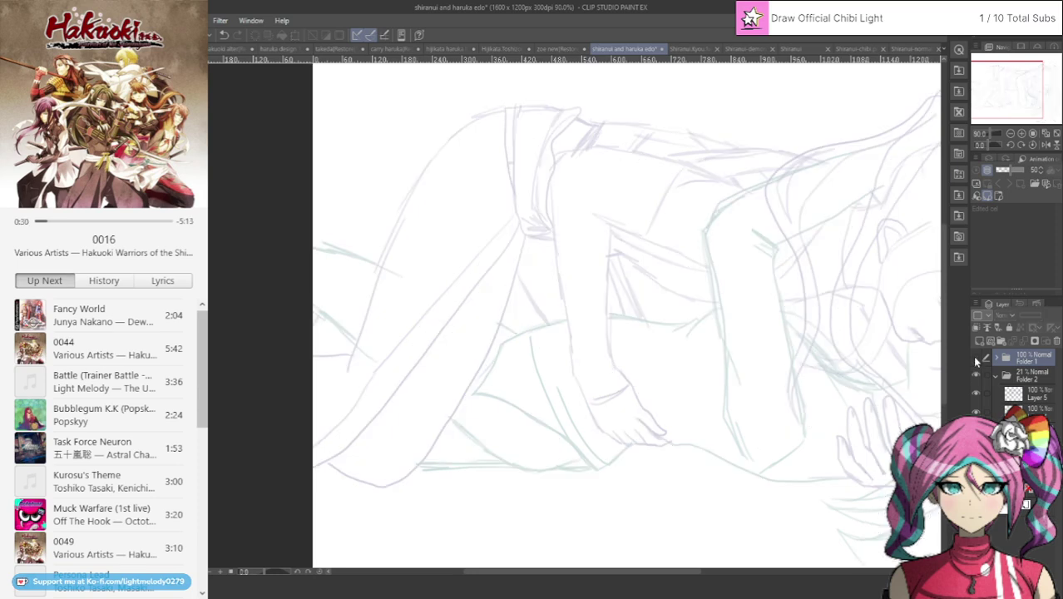
click(976, 360)
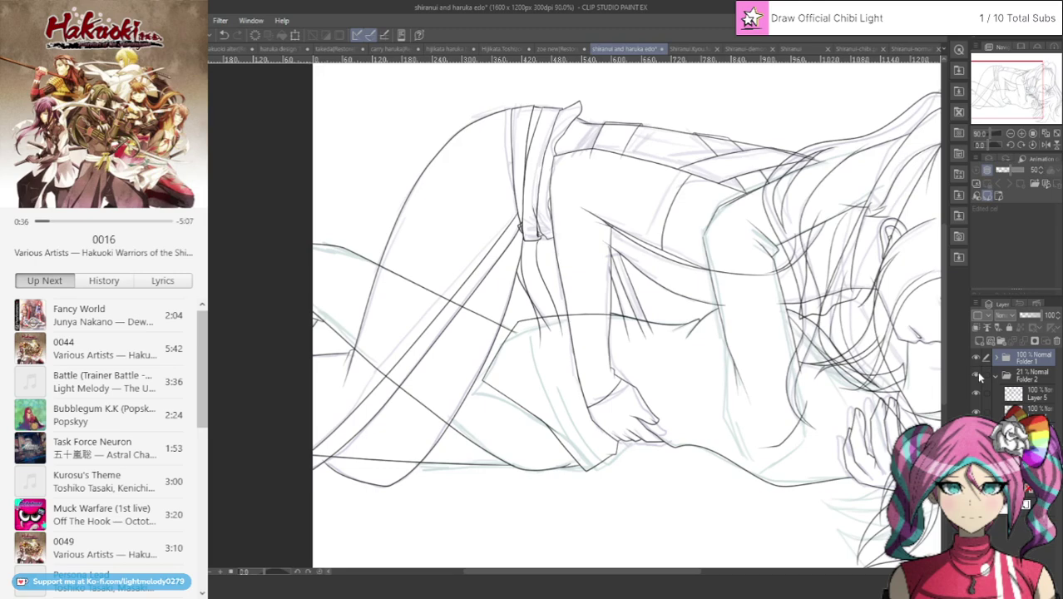
click(976, 376)
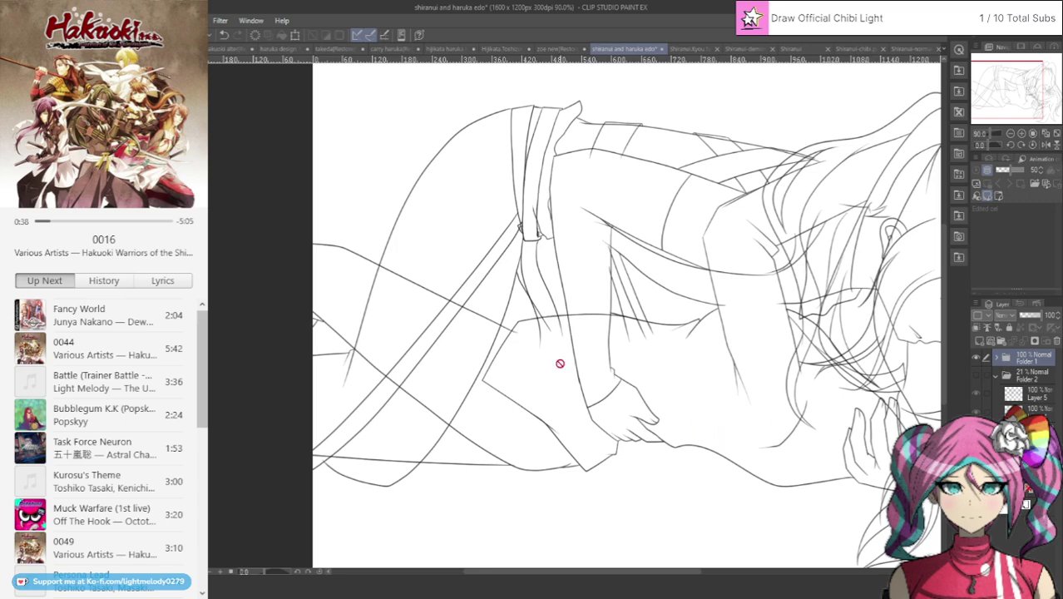
Erase the rear thigh contour where it crosses the other character's leg.
scroll(344, 325, up, 2)
ctrl+shift+click(368, 316)
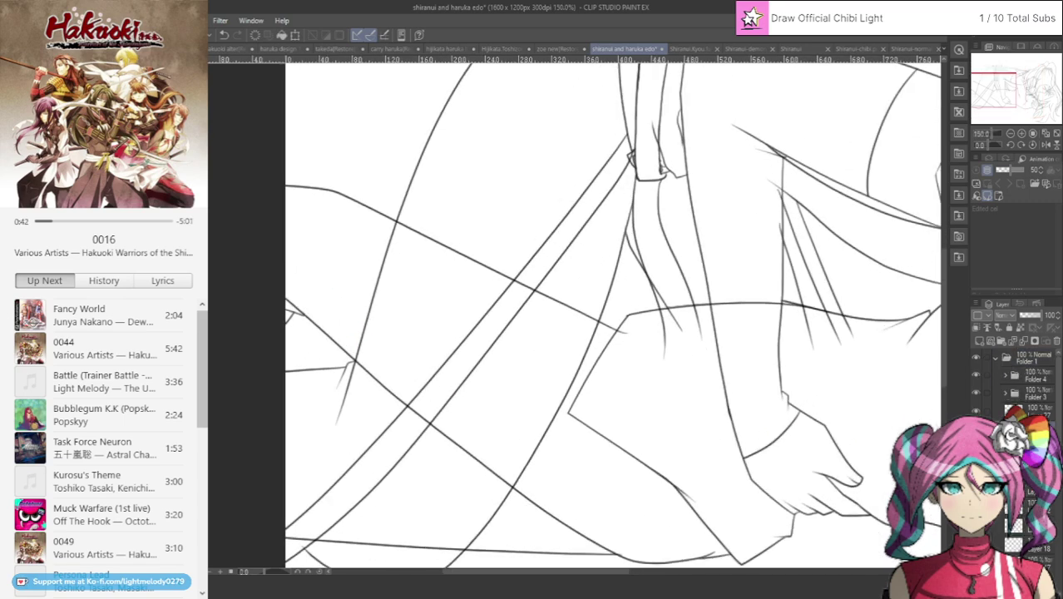
click(360, 340)
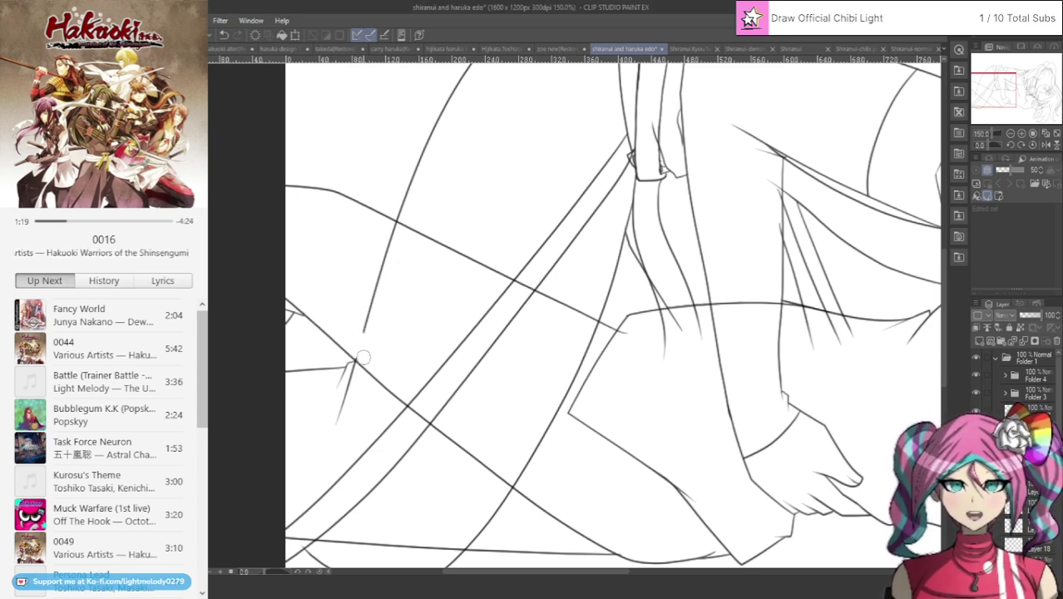
drag(363, 358, 394, 233)
click(395, 229)
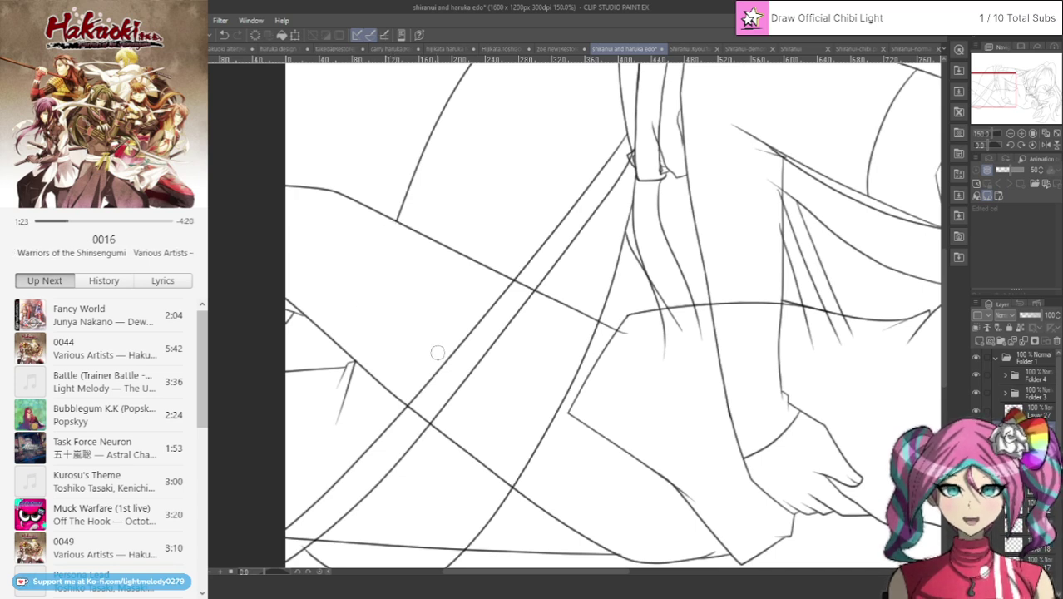
Erase the two diagonal strap lines where they run across the other character's leg.
mouse_move(437, 353)
mouse_down()
mouse_move(469, 384)
mouse_move(451, 384)
mouse_move(450, 409)
mouse_move(406, 384)
mouse_move(412, 397)
mouse_up()
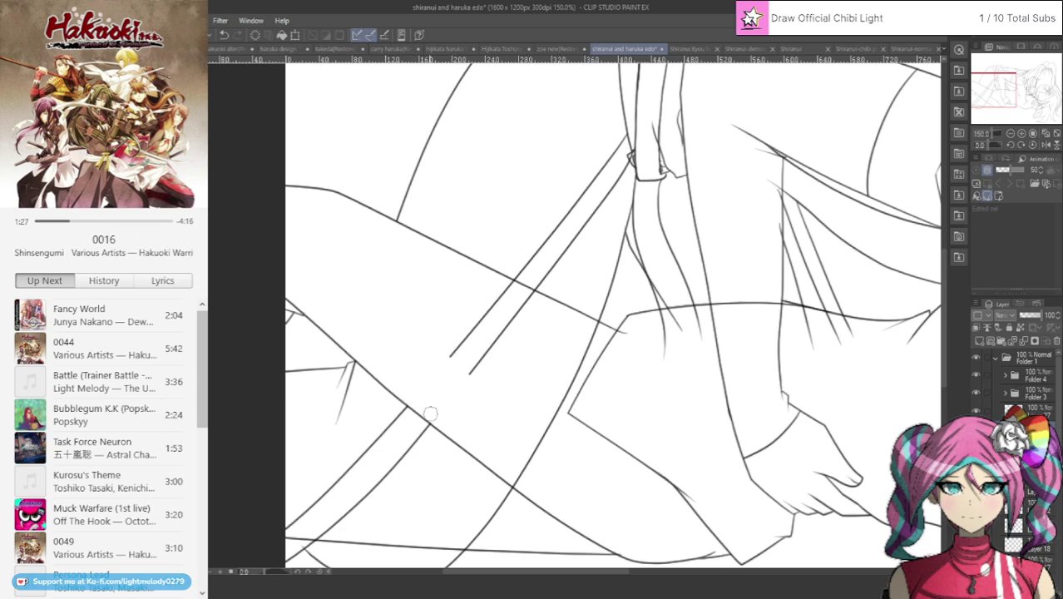
drag(444, 333, 477, 371)
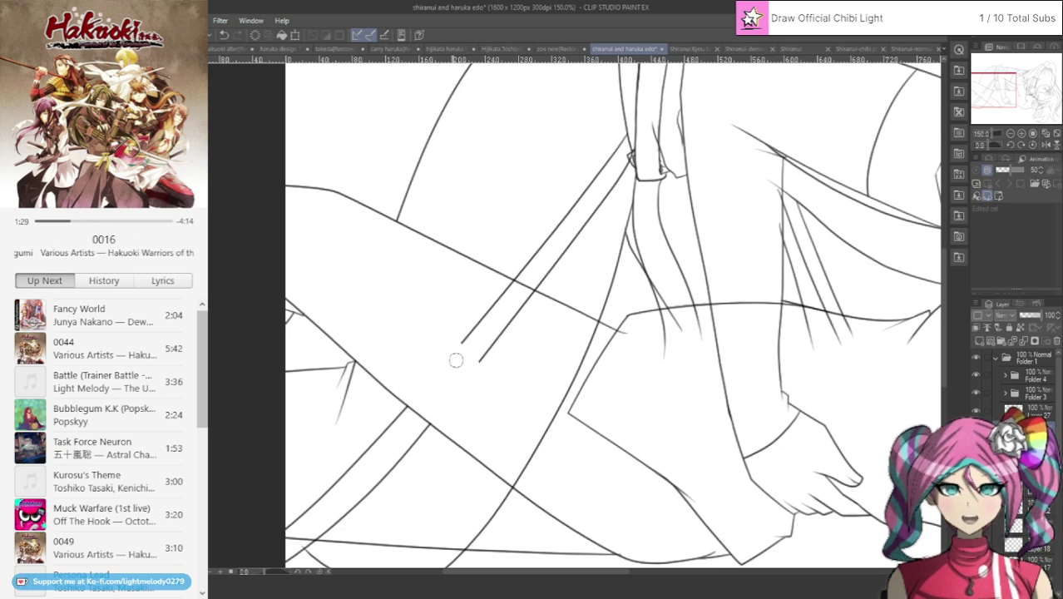
mouse_move(441, 328)
mouse_down()
mouse_move(471, 340)
mouse_move(520, 346)
mouse_up()
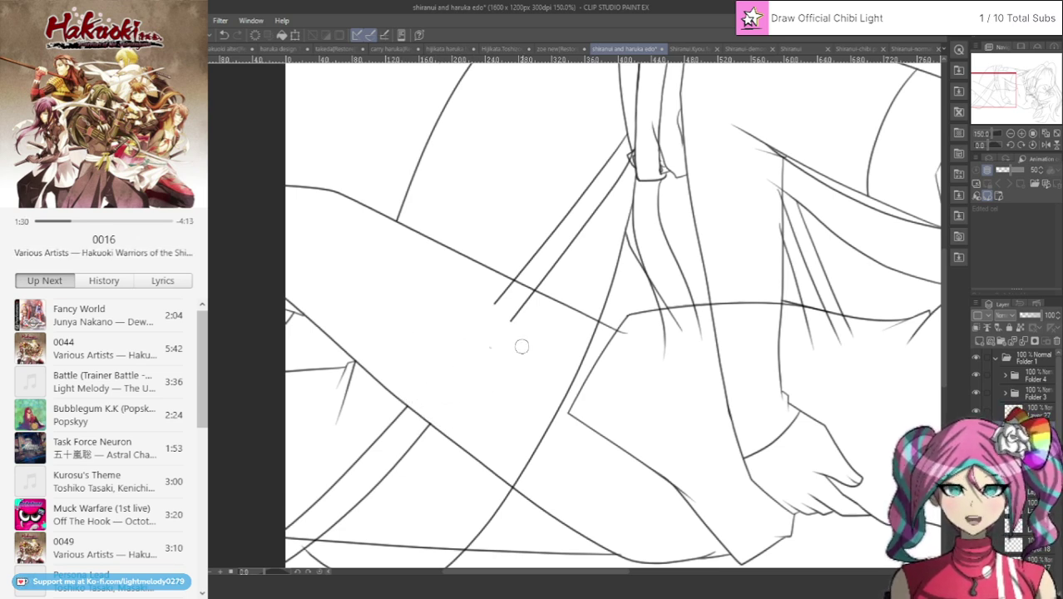
mouse_move(475, 291)
mouse_down()
mouse_move(532, 317)
mouse_move(511, 286)
mouse_up()
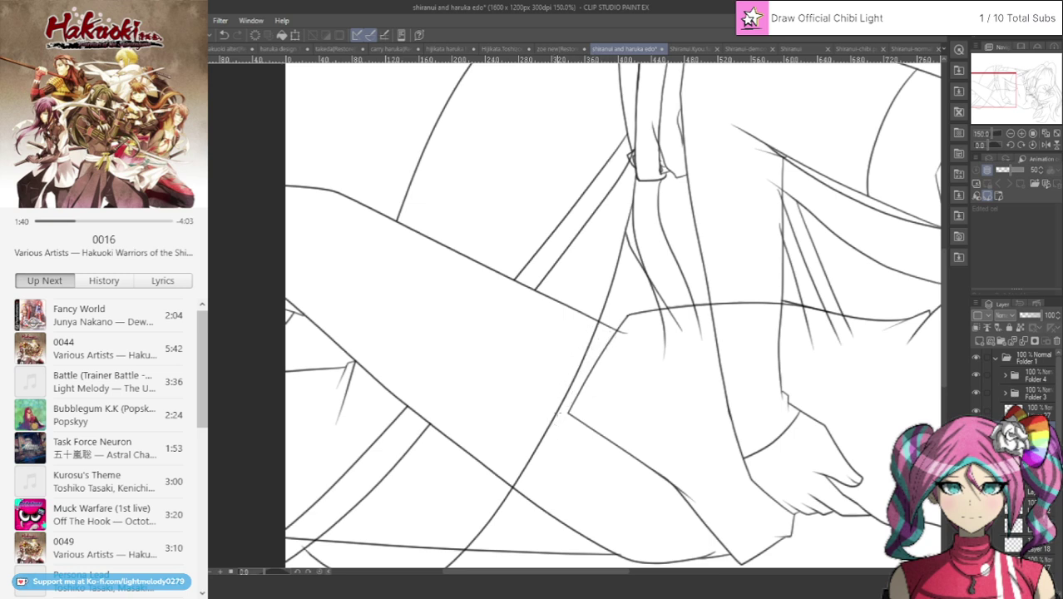
Erase the lower garment's front edge inside the other character's leg, and trim the leg line that overshoots at the garment corner.
drag(567, 403, 595, 331)
ctrl+shift+click(608, 323)
drag(634, 333, 623, 337)
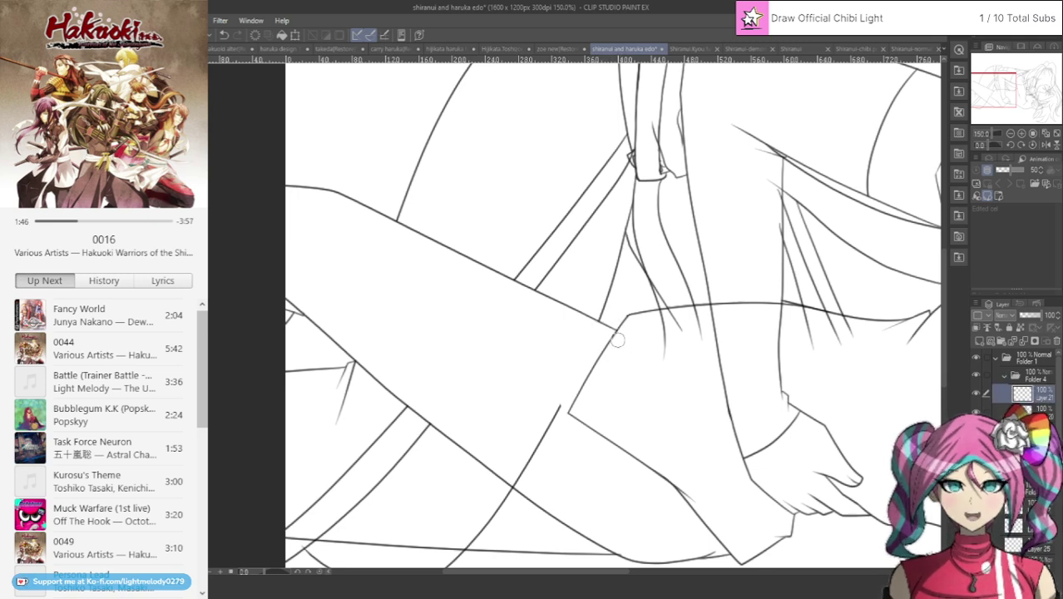
ctrl+shift+click(541, 440)
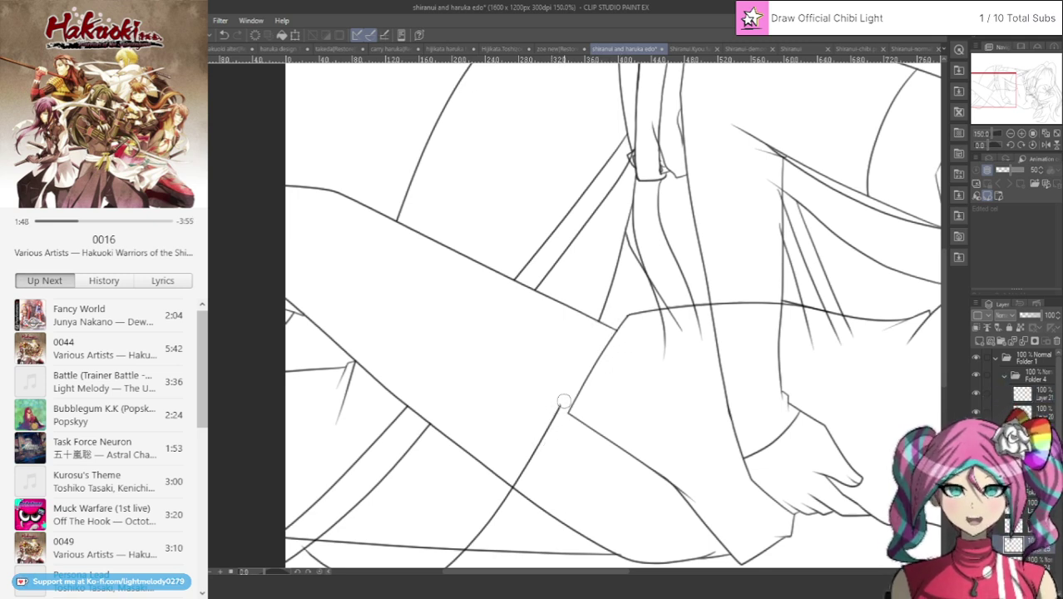
drag(559, 405, 522, 485)
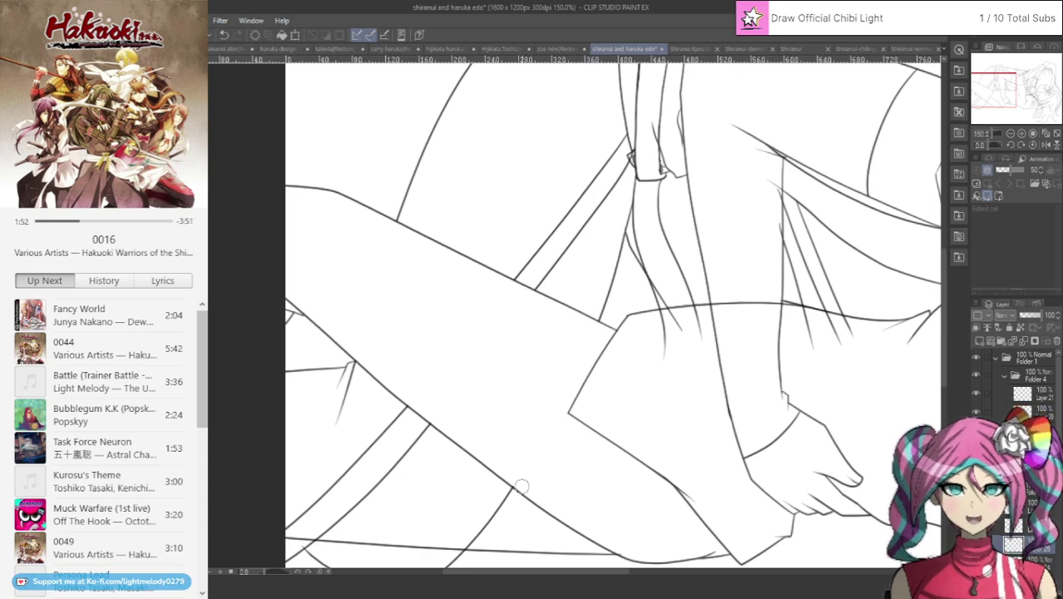
Erase the long horizontal line below the leg where it crosses the two straps and the rounded garment flap.
drag(1001, 76, 982, 86)
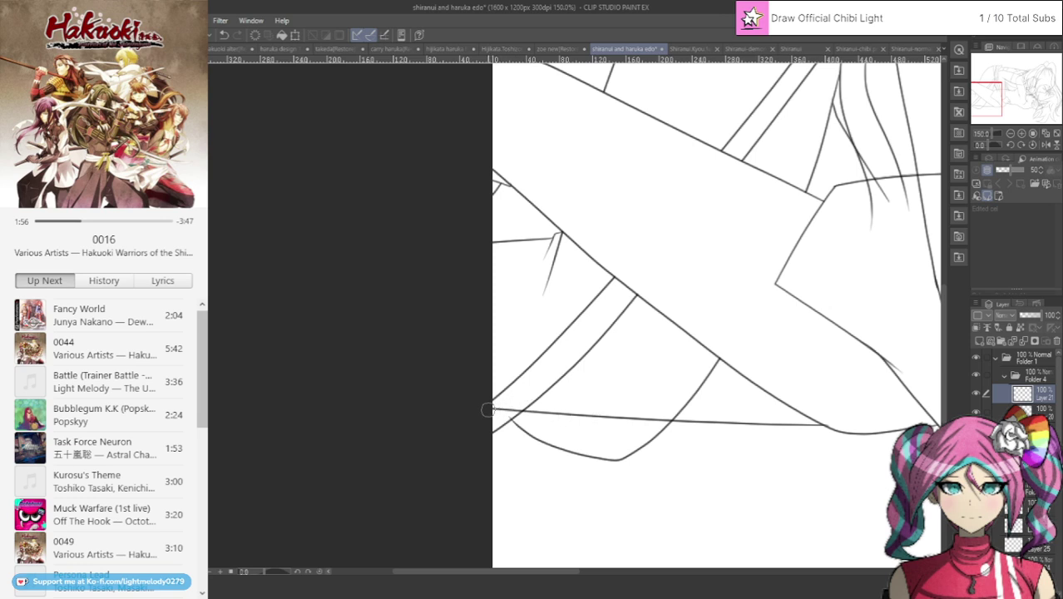
mouse_move(488, 409)
mouse_down()
mouse_move(544, 421)
mouse_move(484, 406)
mouse_move(660, 411)
mouse_move(640, 422)
mouse_move(671, 414)
mouse_up()
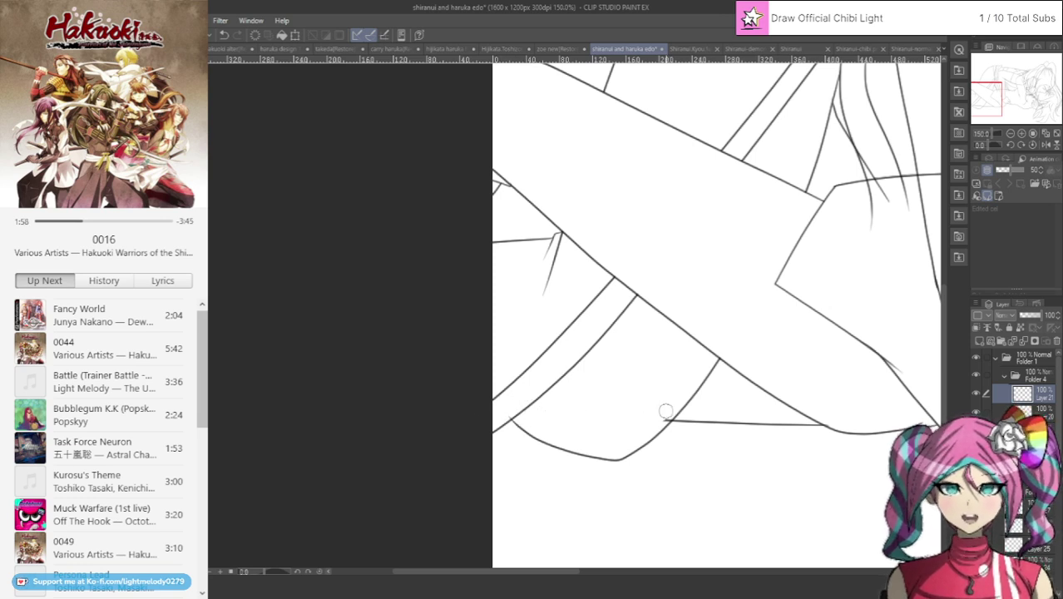
ctrl+shift+click(523, 430)
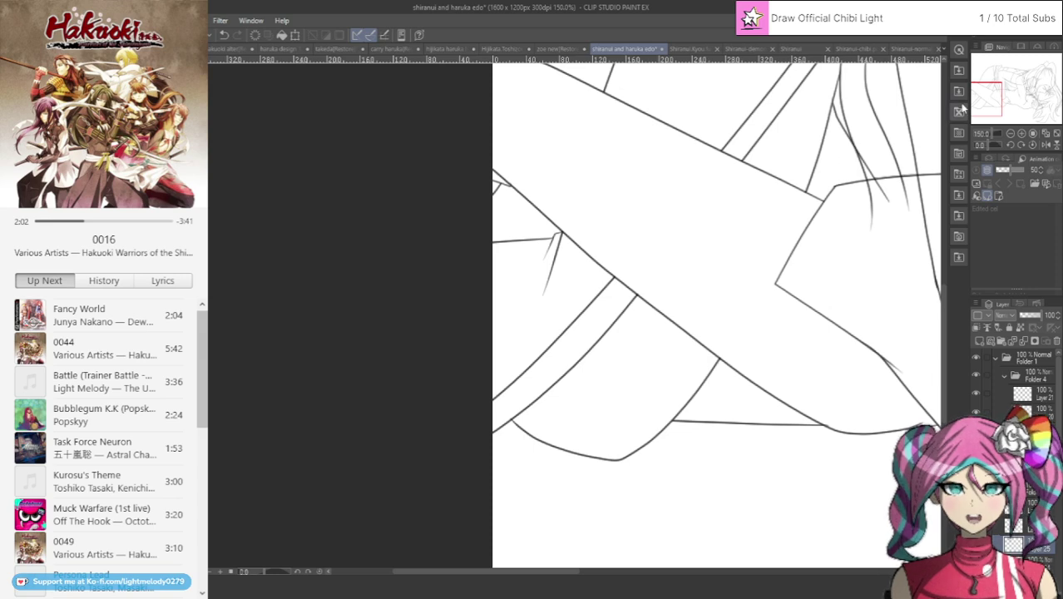
Trim the hanging sash lines that run past the upper edge of the reclining character's garment.
drag(706, 230, 556, 342)
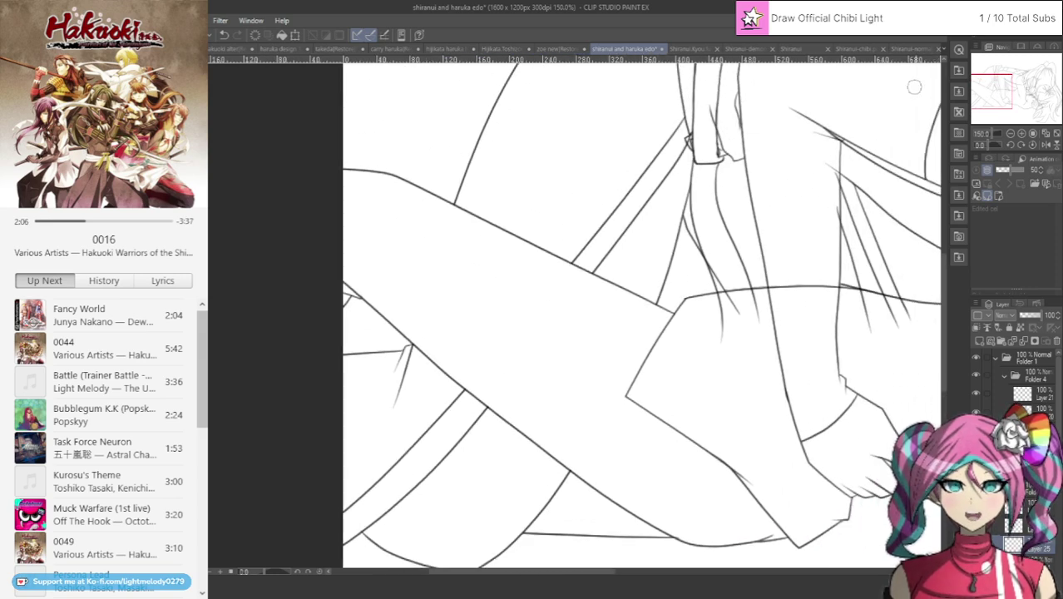
drag(994, 94, 1008, 87)
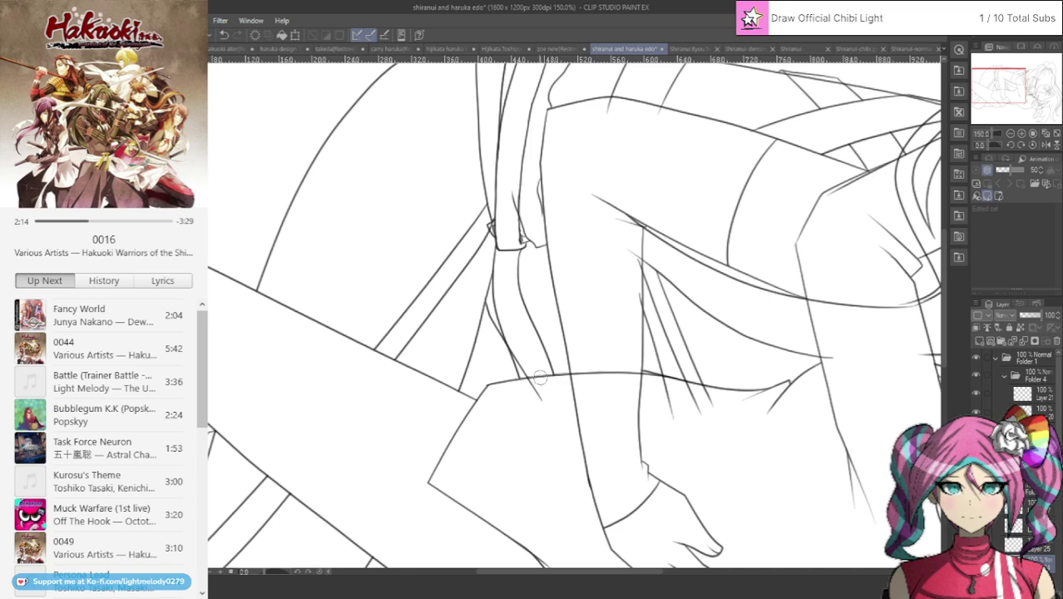
ctrl+shift+click(535, 392)
drag(538, 396, 515, 338)
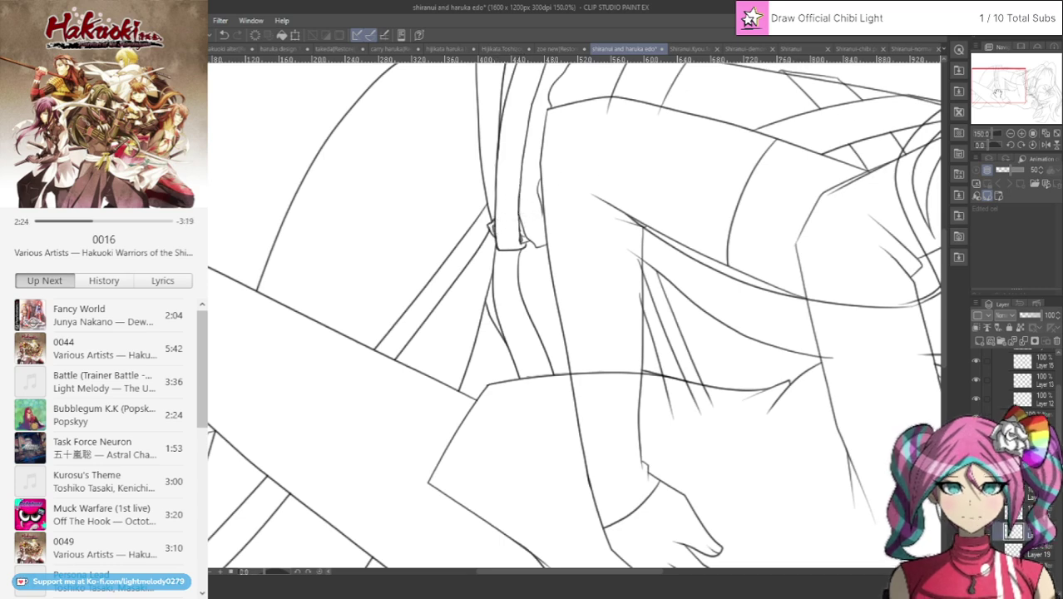
Trim the narrow fold lines beside the forearm at the reclining character's contour, and erase that contour where it runs inside the forearm.
drag(1019, 79, 1018, 70)
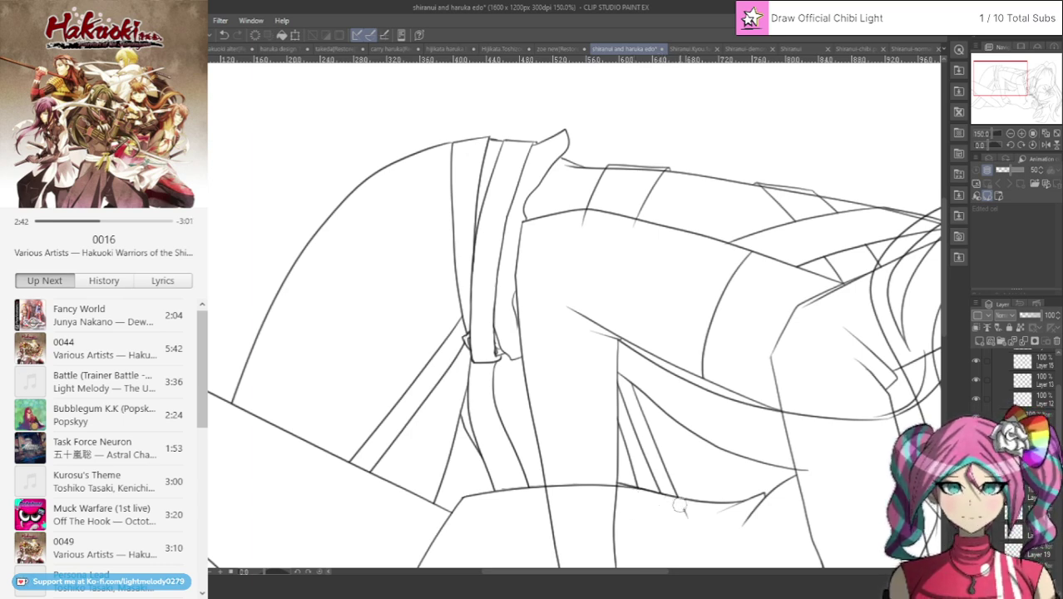
key(ctrl+shift+n)
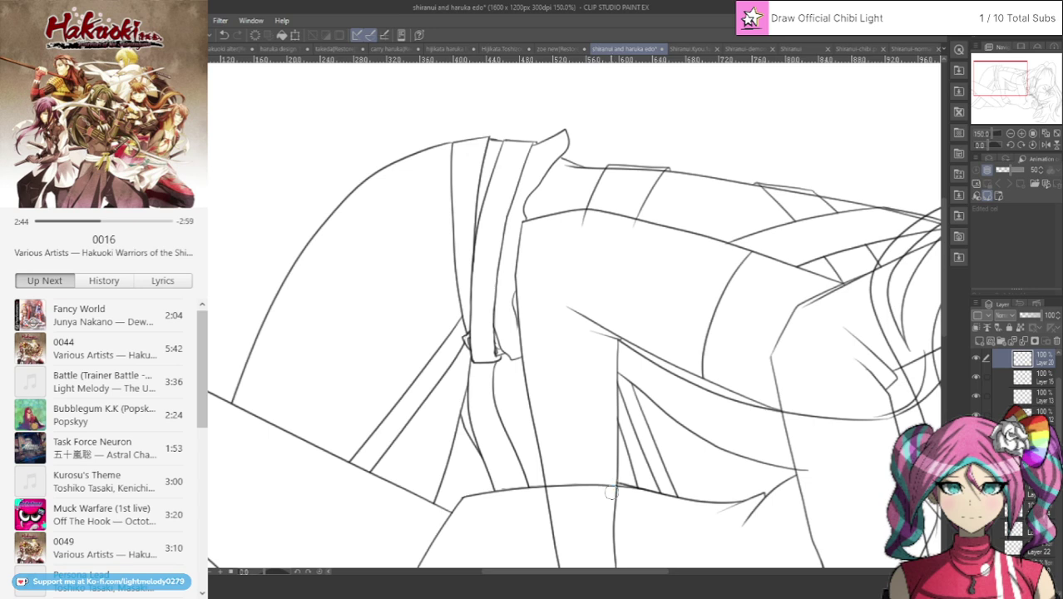
drag(610, 488, 557, 485)
click(223, 34)
drag(572, 486, 601, 486)
drag(608, 486, 563, 485)
Erase the back line inside the hair strand, and the hanging garment curve where it crosses the hair and the upper arm.
mouse_move(991, 88)
mouse_down()
mouse_move(992, 104)
mouse_move(1013, 104)
mouse_up()
key(alt+bracketleft)
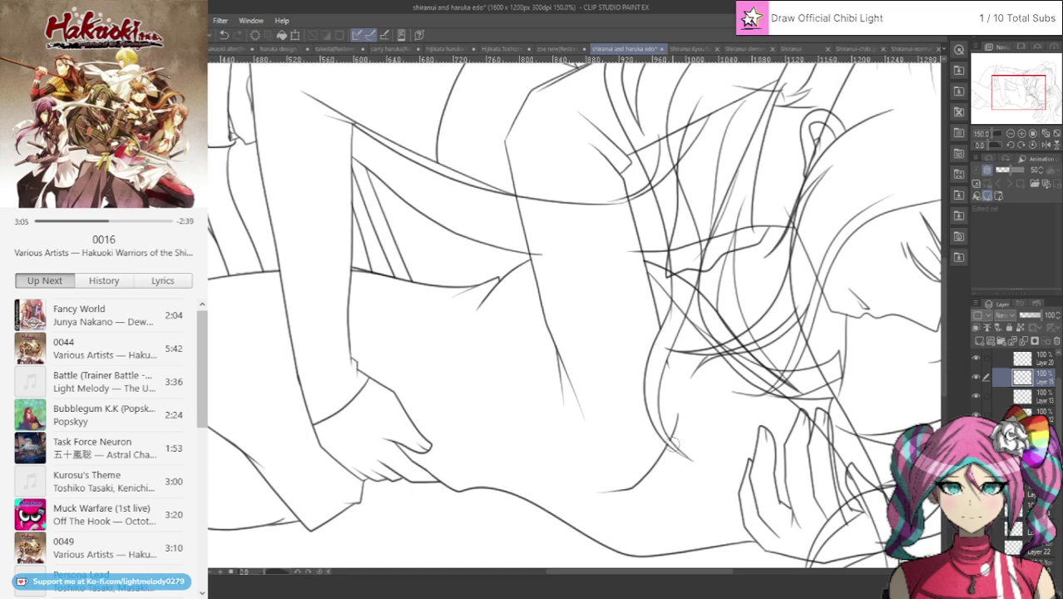
drag(1007, 81, 1011, 72)
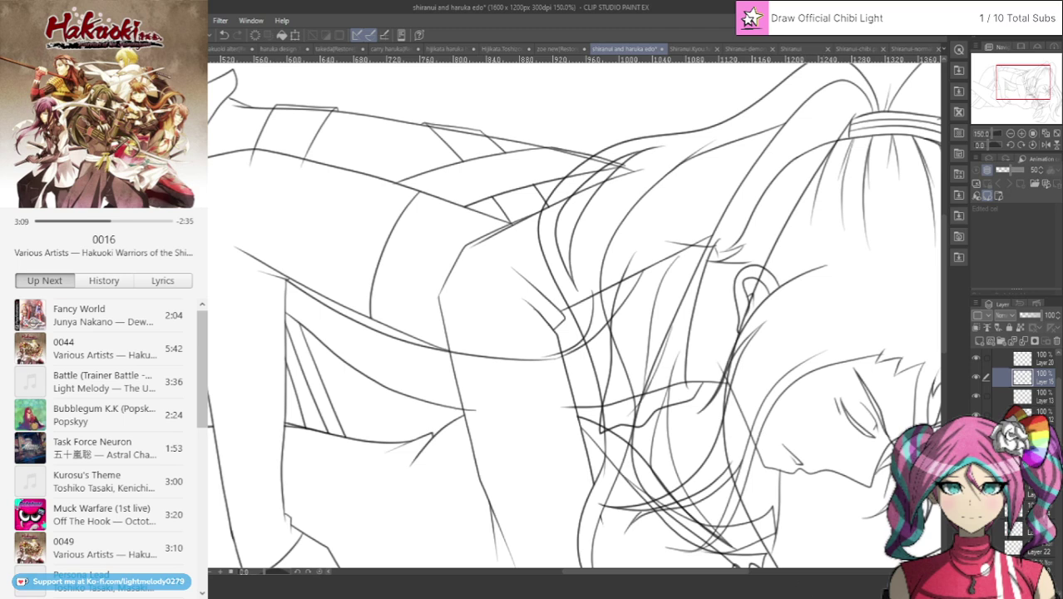
click(587, 290)
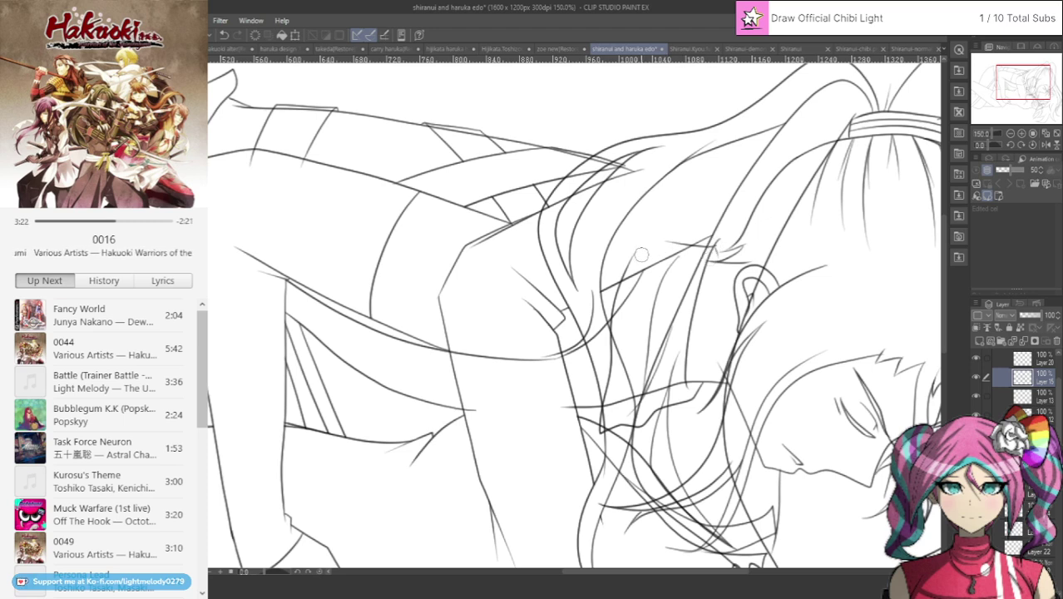
ctrl+shift+click(591, 293)
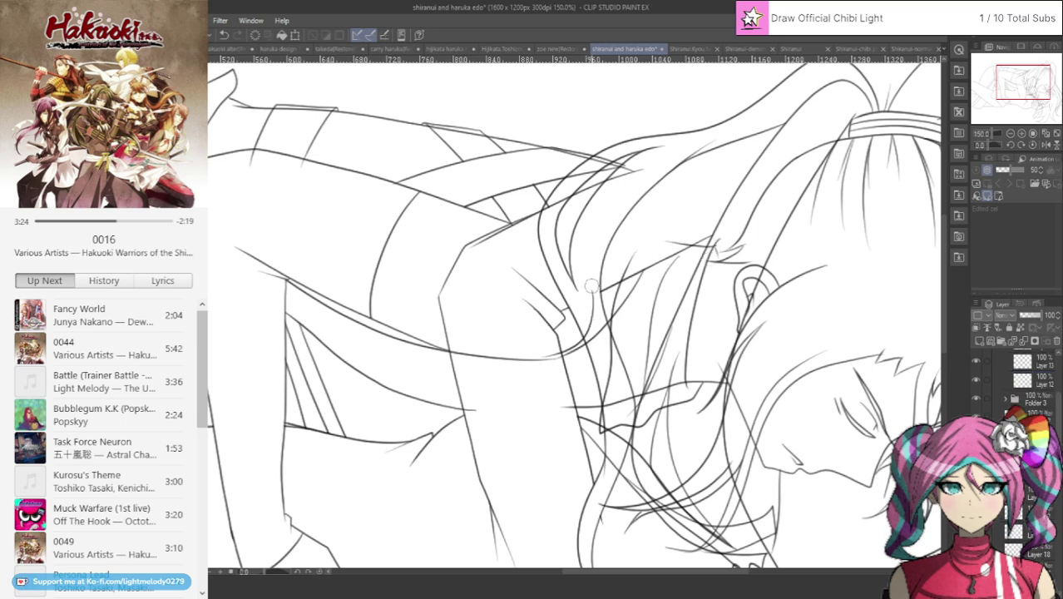
drag(590, 286, 587, 330)
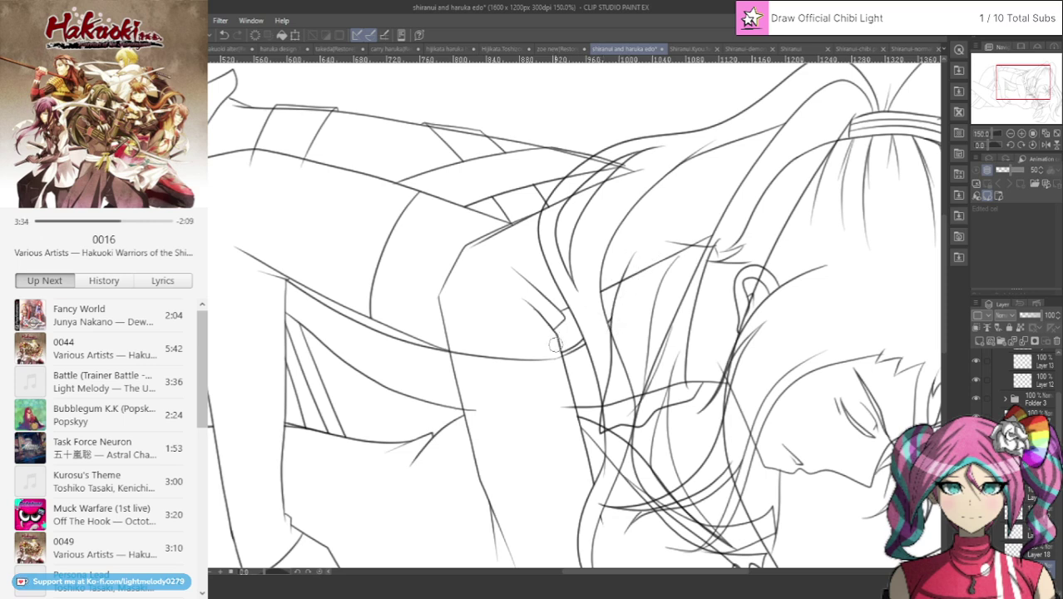
drag(555, 357, 459, 348)
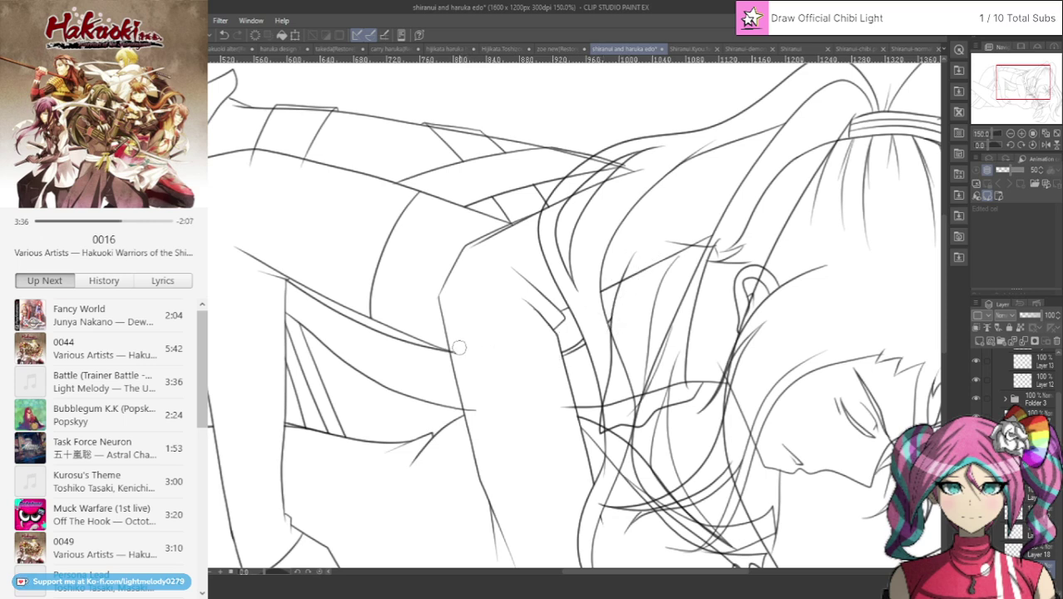
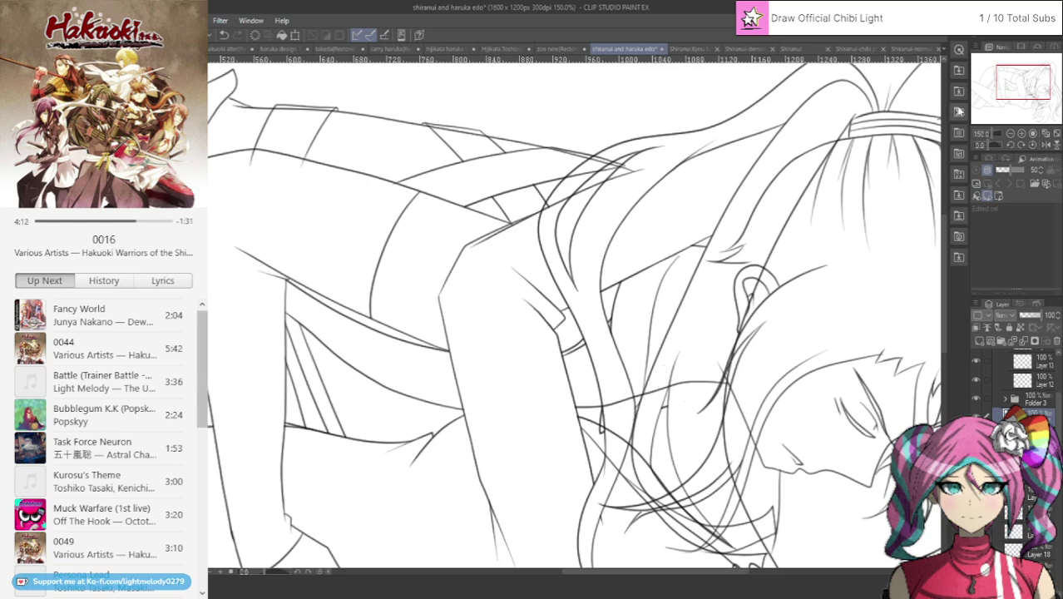
Trim the garment and hair lines that overlap around the neck below the leaning character's chin.
drag(999, 85, 998, 88)
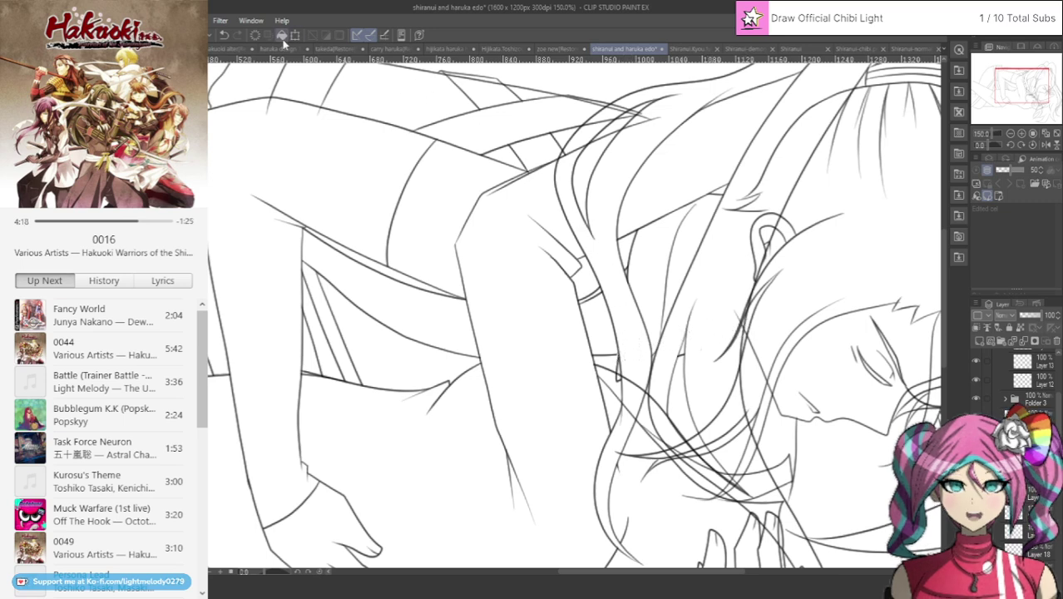
click(224, 36)
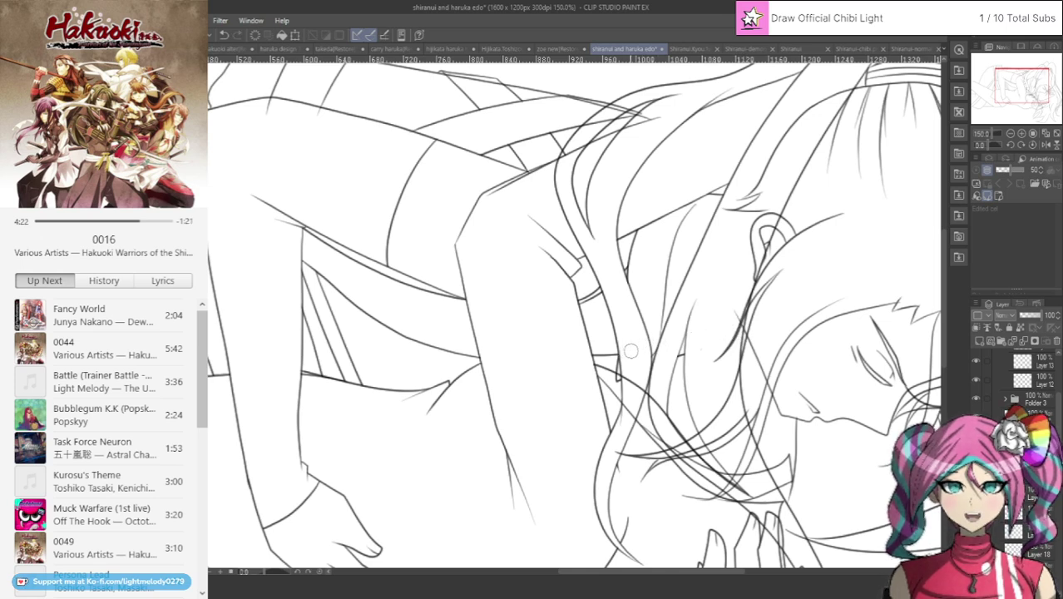
key(ctrl+shift+n)
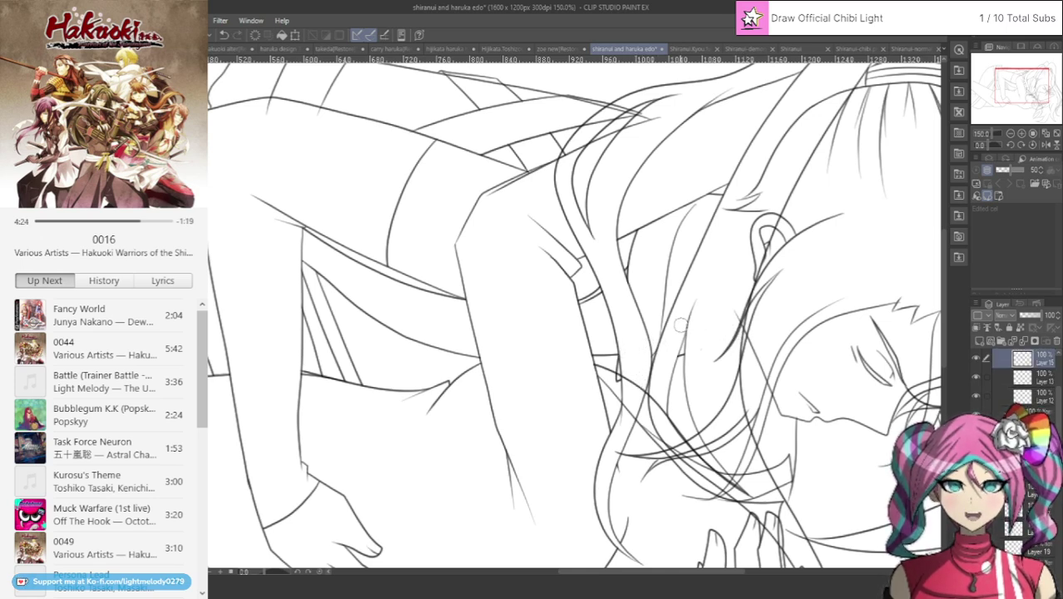
scroll(680, 331, down, 4)
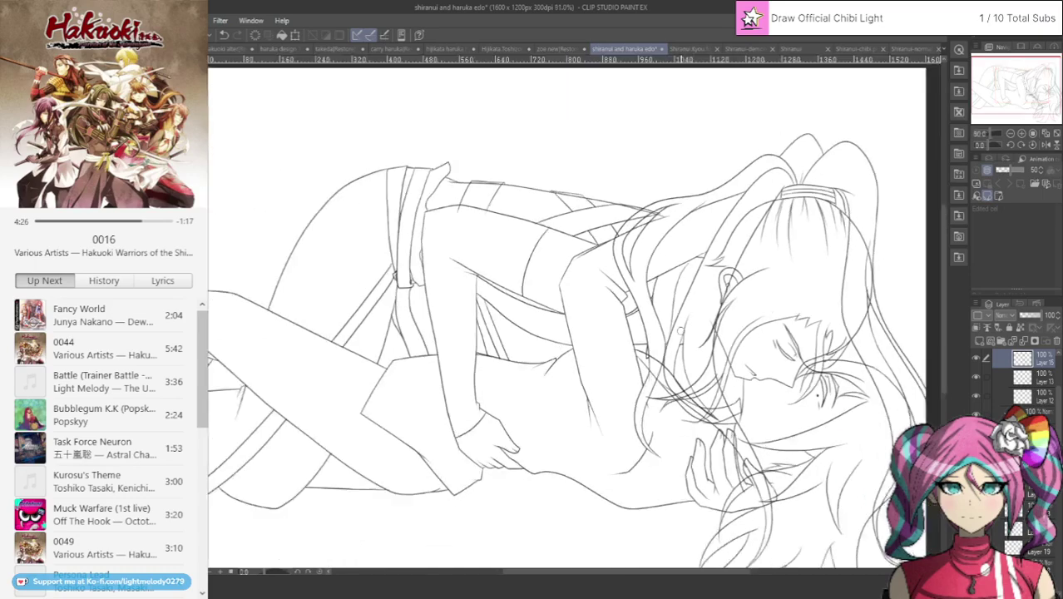
scroll(730, 364, up, 4)
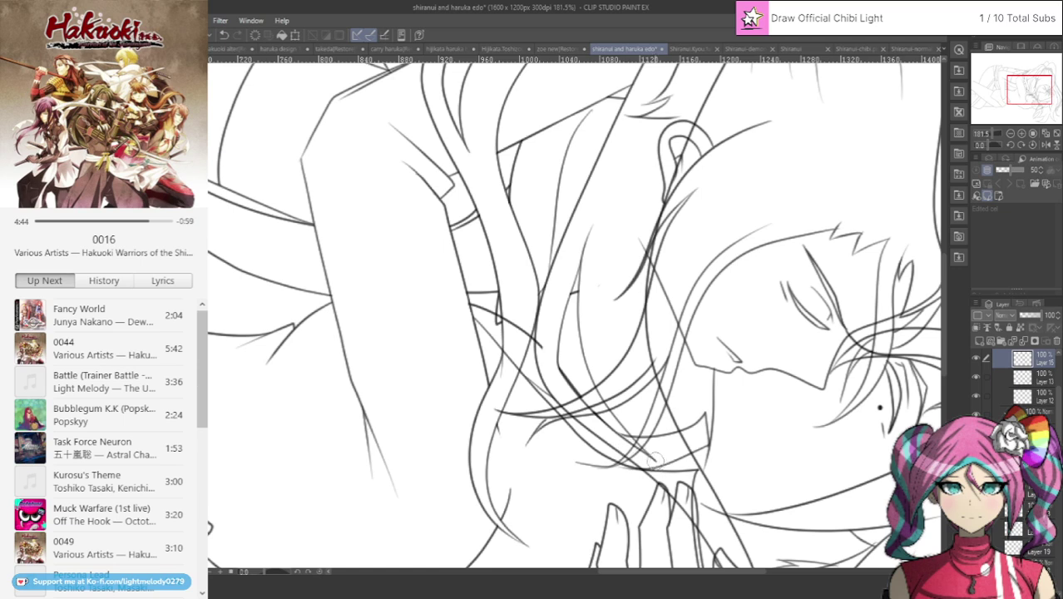
click(224, 35)
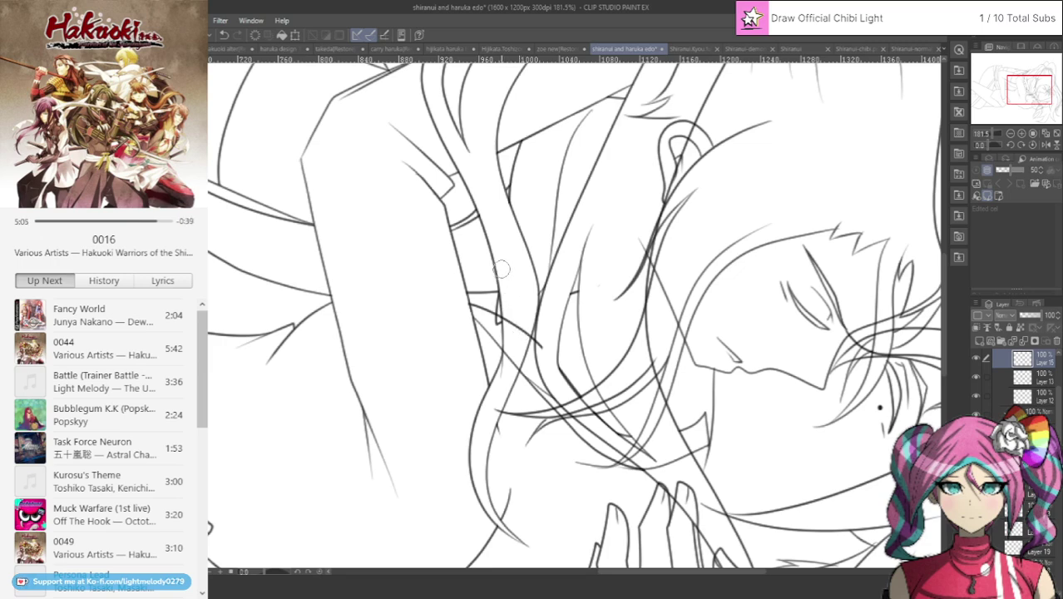
Erase the collar lines inside the long hair strand beside the arm, and the lines crossing the curved strands in front of the neck.
mouse_move(515, 311)
mouse_down()
mouse_move(514, 334)
mouse_move(504, 314)
mouse_up()
drag(540, 342, 540, 348)
click(223, 35)
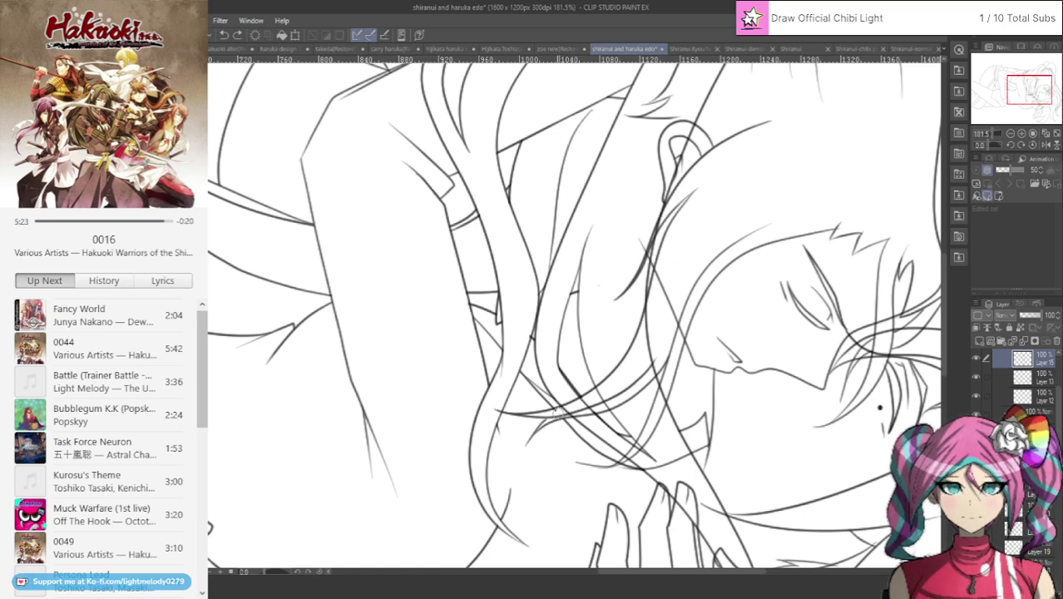
ctrl+shift+click(587, 401)
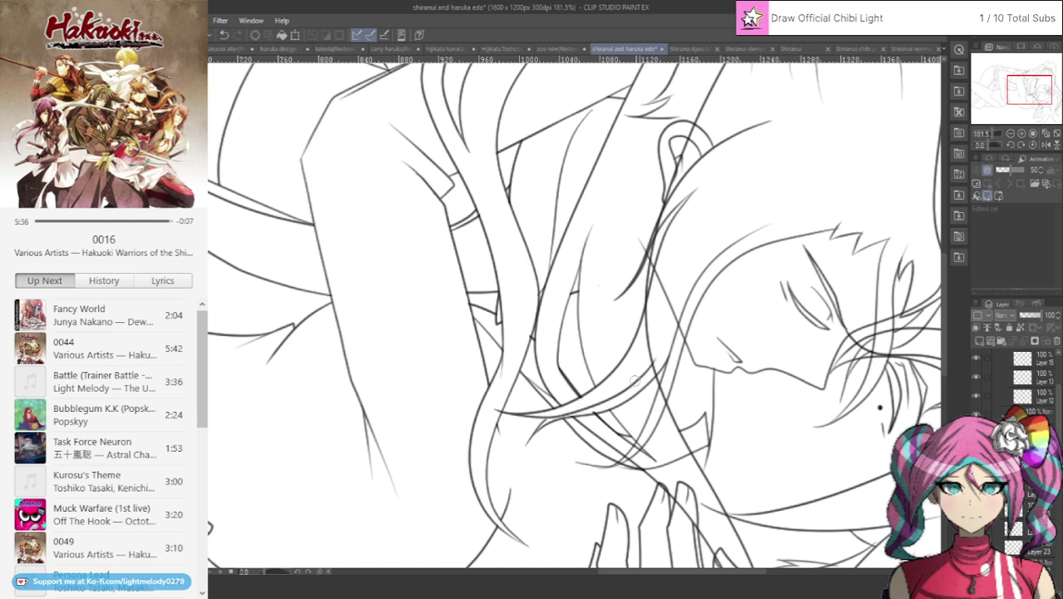
ctrl+shift+click(601, 416)
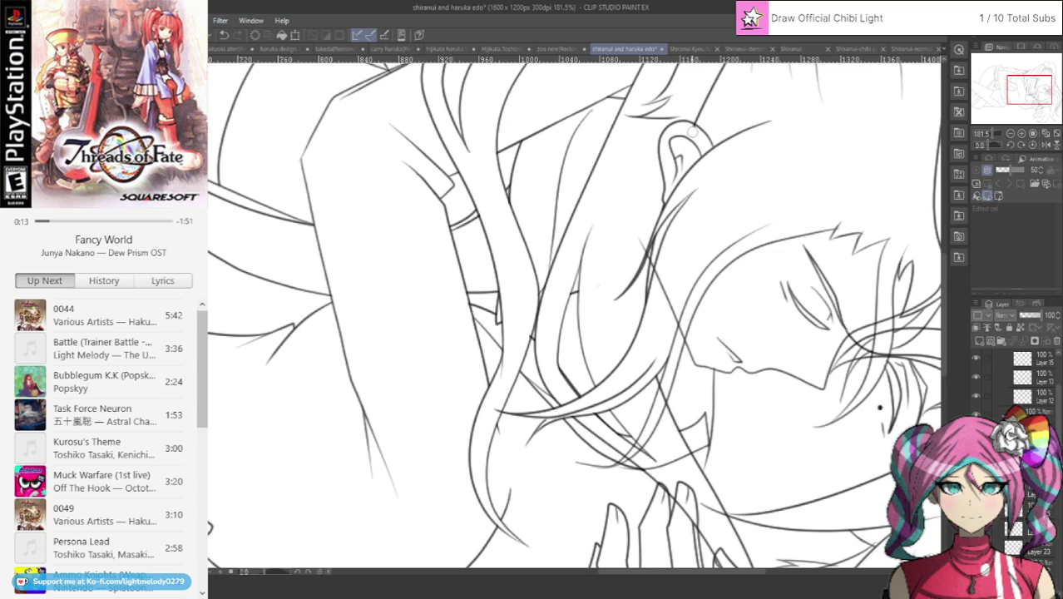
Erase the head contour where it runs inside the ponytail strands, both beside the ear and at the back of the head.
drag(1027, 82, 1031, 70)
drag(604, 255, 617, 339)
key(ctrl+z)
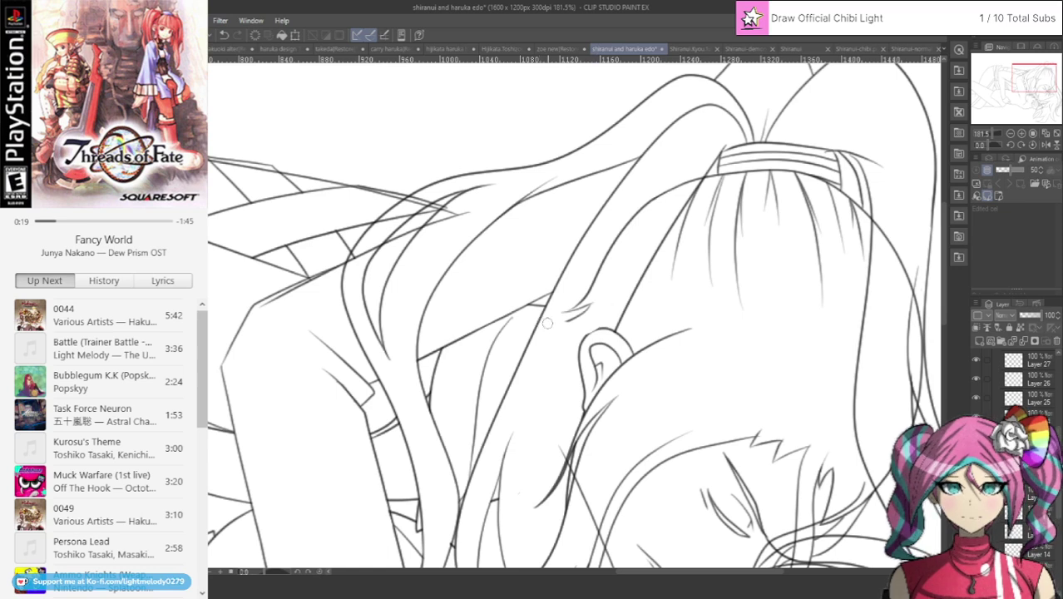
drag(570, 314, 648, 202)
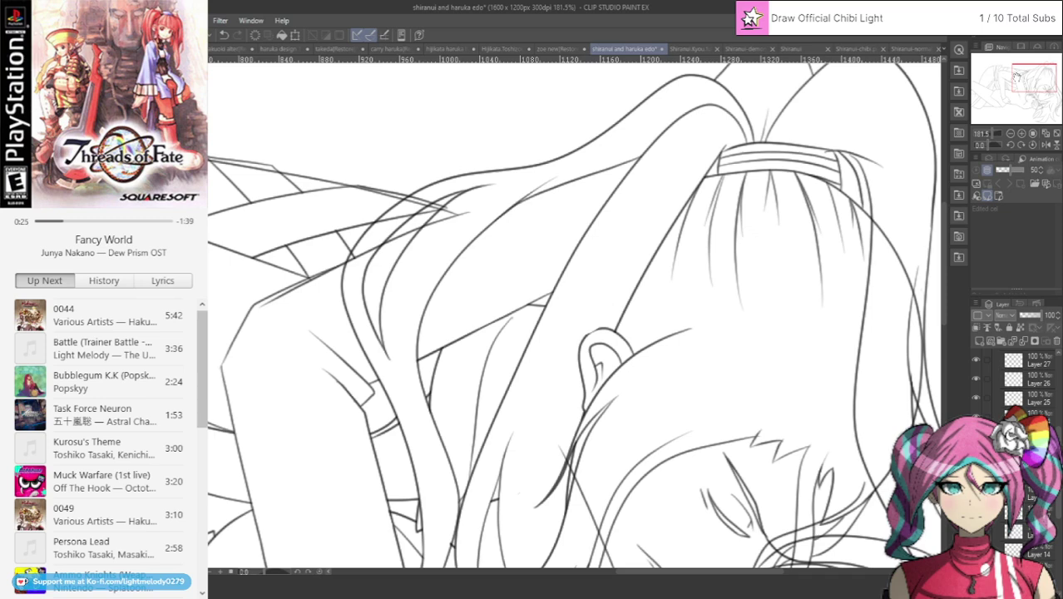
drag(1017, 77, 1030, 79)
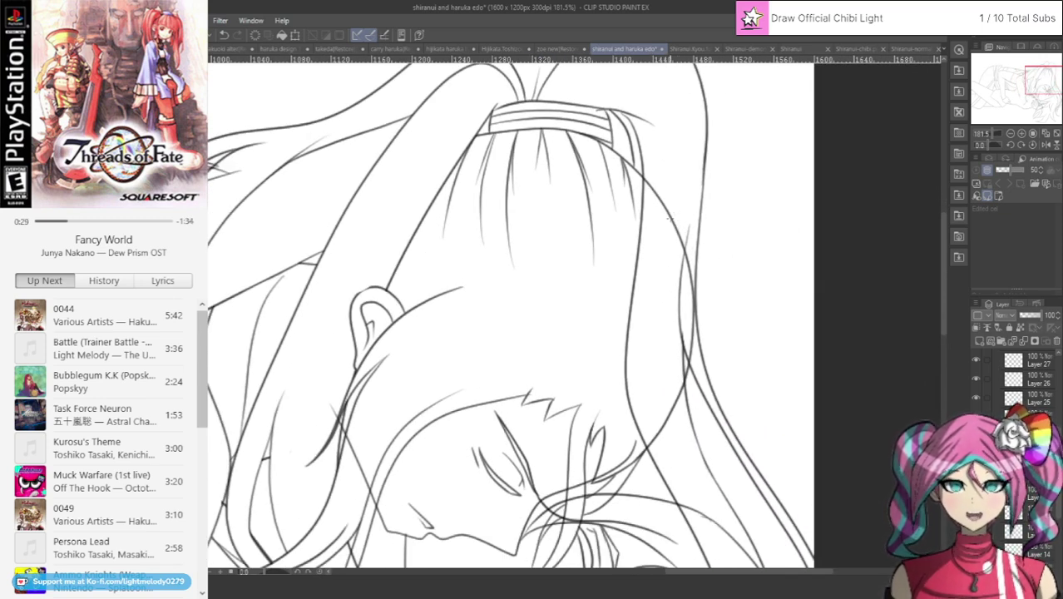
mouse_move(656, 174)
mouse_down()
mouse_move(650, 196)
mouse_move(647, 176)
mouse_move(678, 229)
mouse_move(659, 196)
mouse_move(705, 328)
mouse_move(686, 303)
mouse_move(694, 366)
mouse_move(668, 423)
mouse_up()
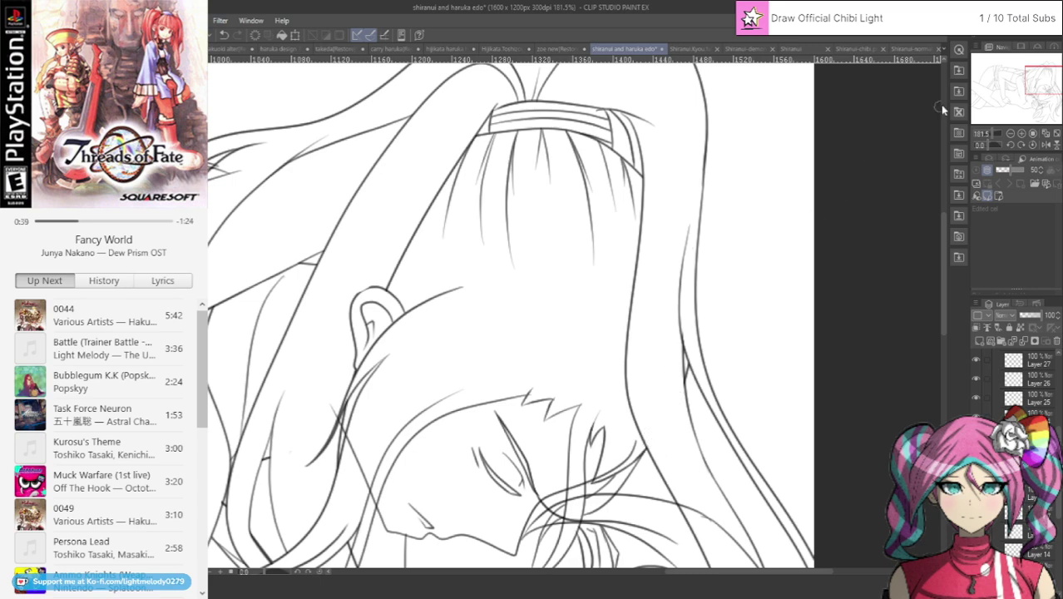
Clean up the overlapping lines where the curved hair strands cross the neckline above the raised hand.
drag(1044, 71, 1034, 92)
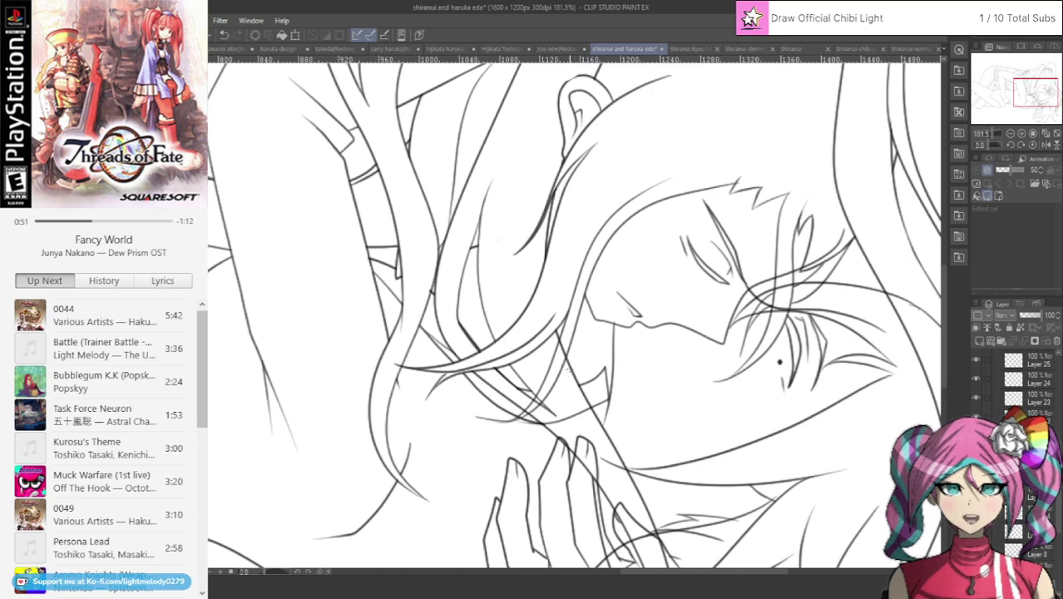
key(ctrl+shift+n)
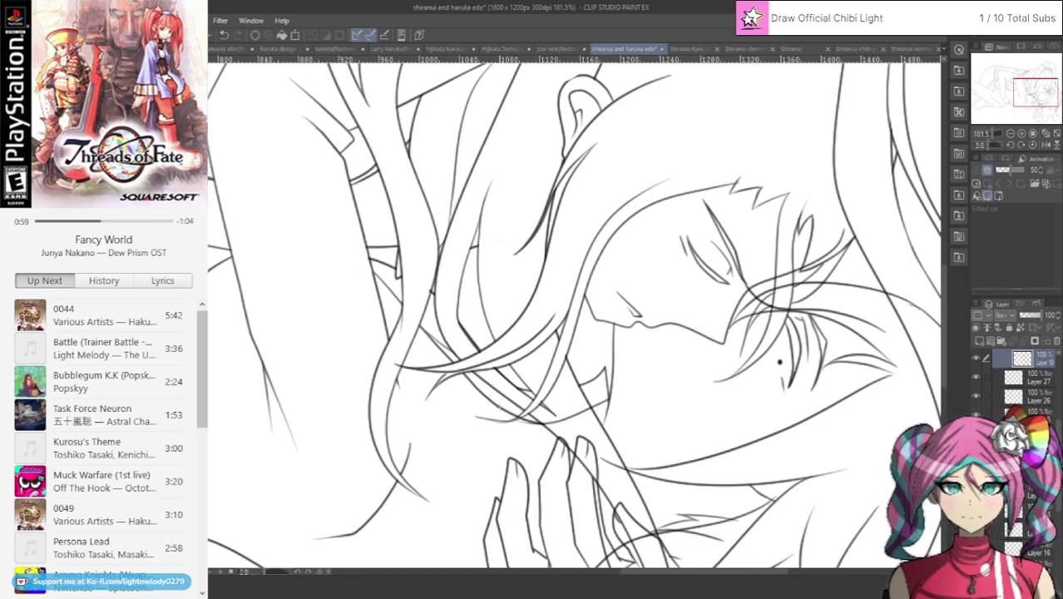
ctrl+shift+click(526, 414)
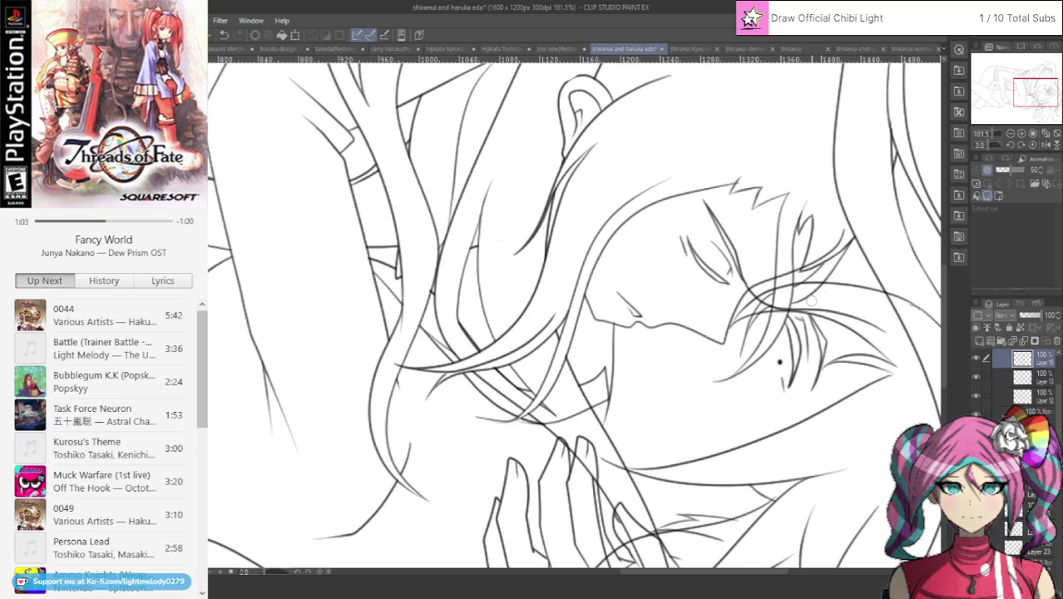
Erase the overlapping strand lines where the leaning character's front locks cross the other character's bangs beside the face.
drag(780, 362, 660, 331)
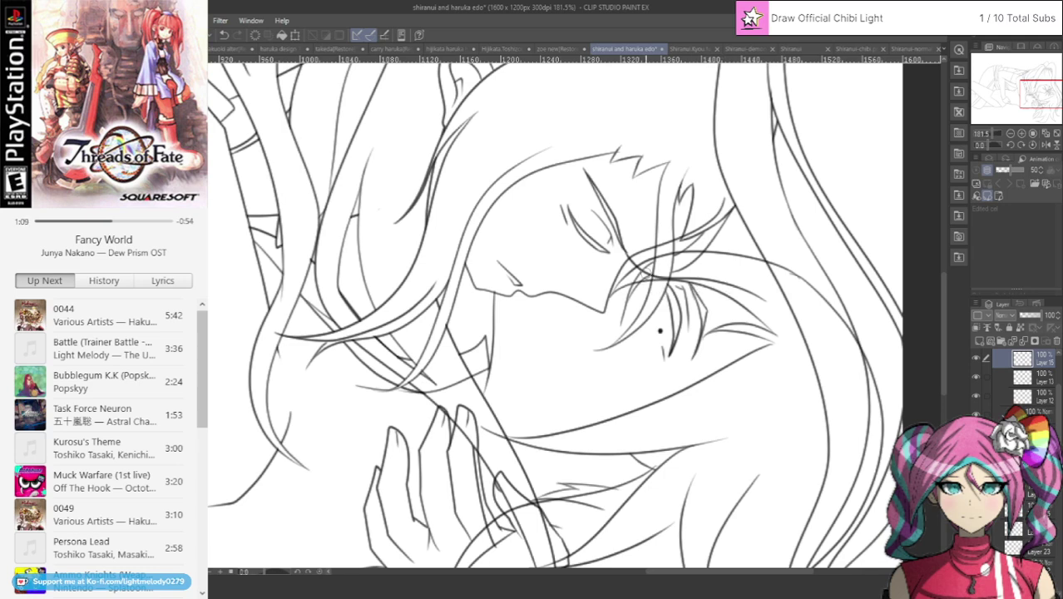
key(alt+bracketleft)
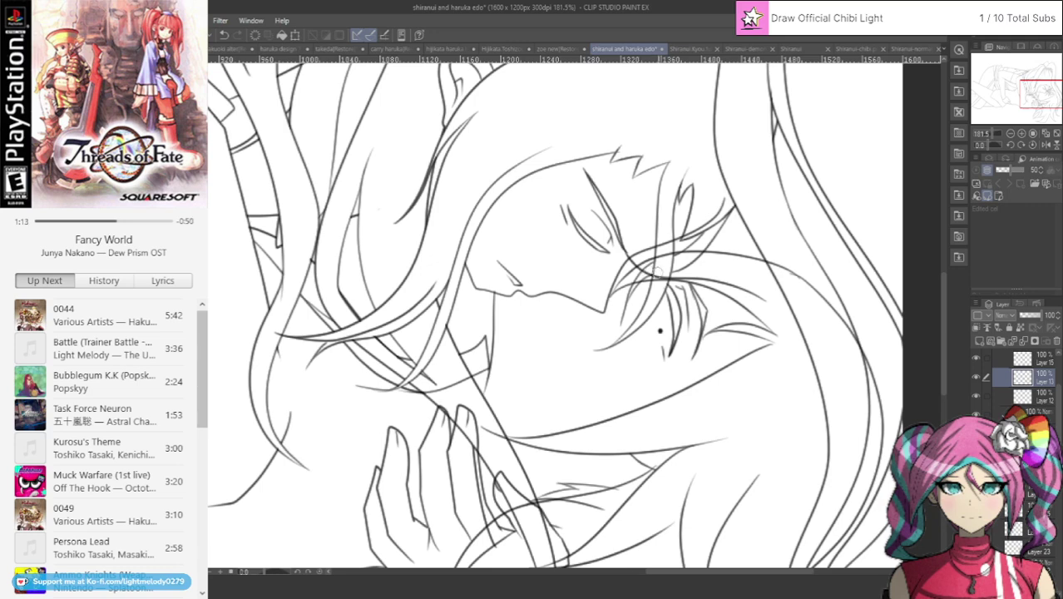
key(alt+bracketleft)
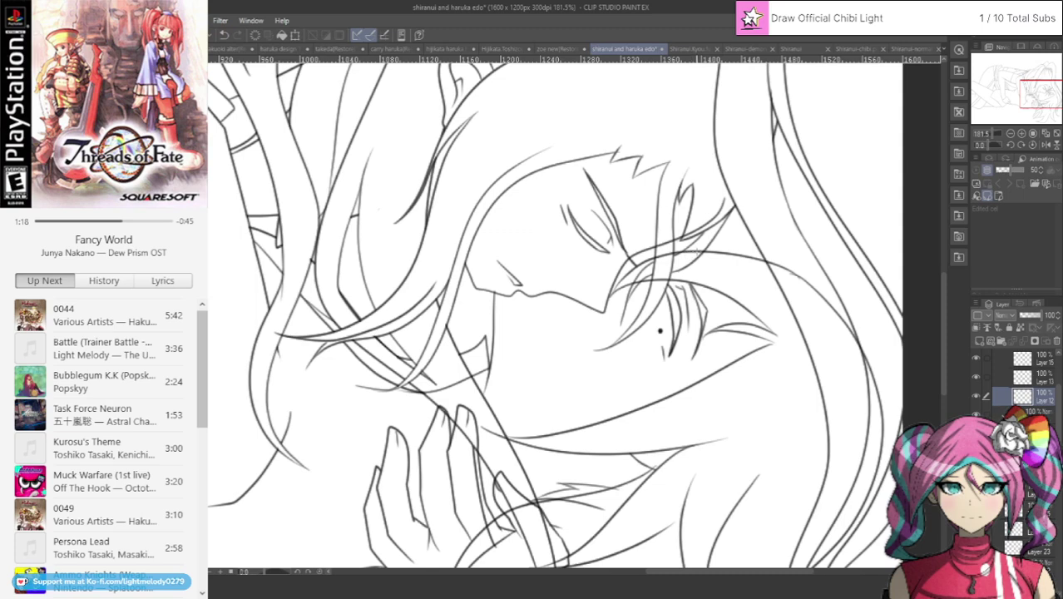
key(alt+bracketright)
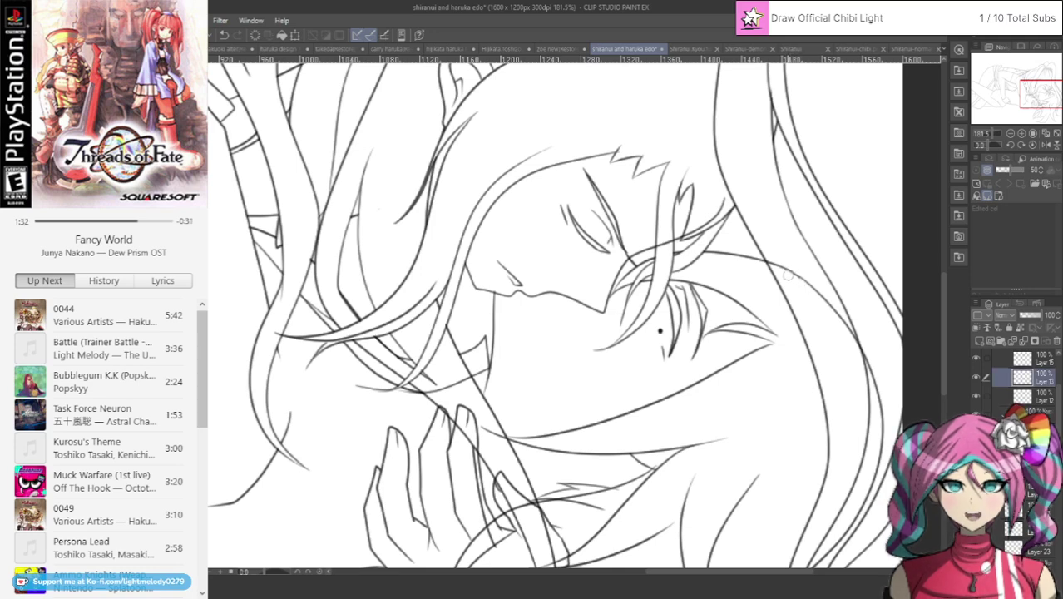
Erase the shoulder outline where it runs inside the long hair strands falling behind the character's back.
ctrl+shift+click(758, 248)
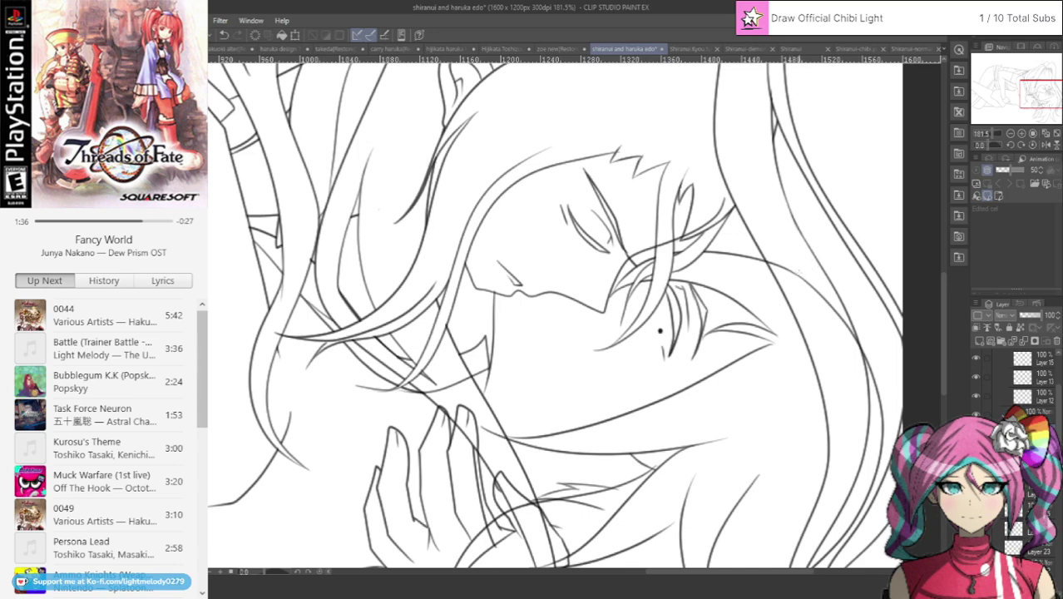
key(alt+])
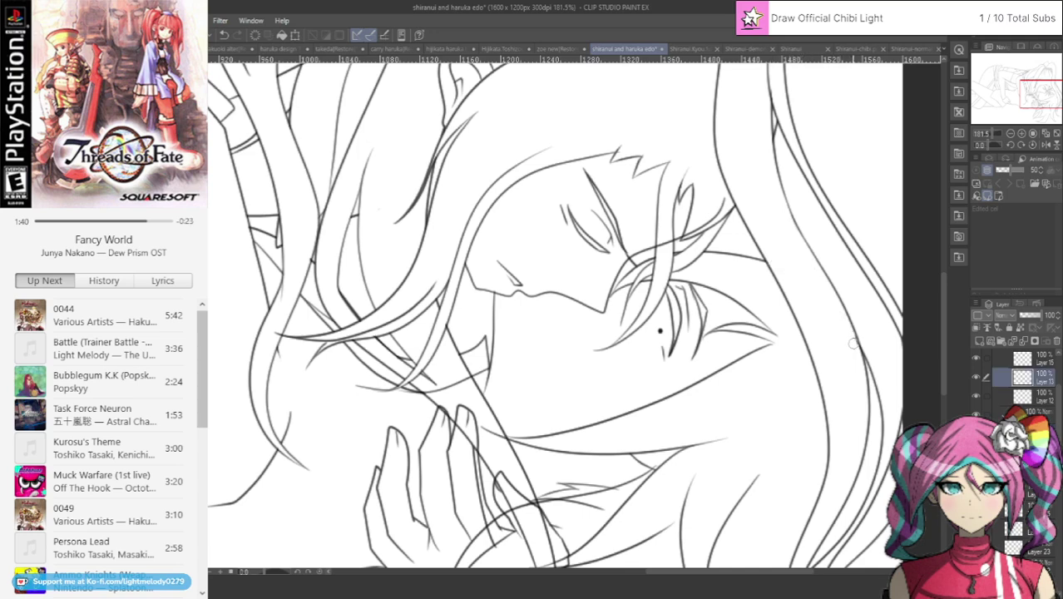
mouse_move(1025, 100)
mouse_down()
mouse_move(1034, 98)
mouse_move(1029, 110)
mouse_up()
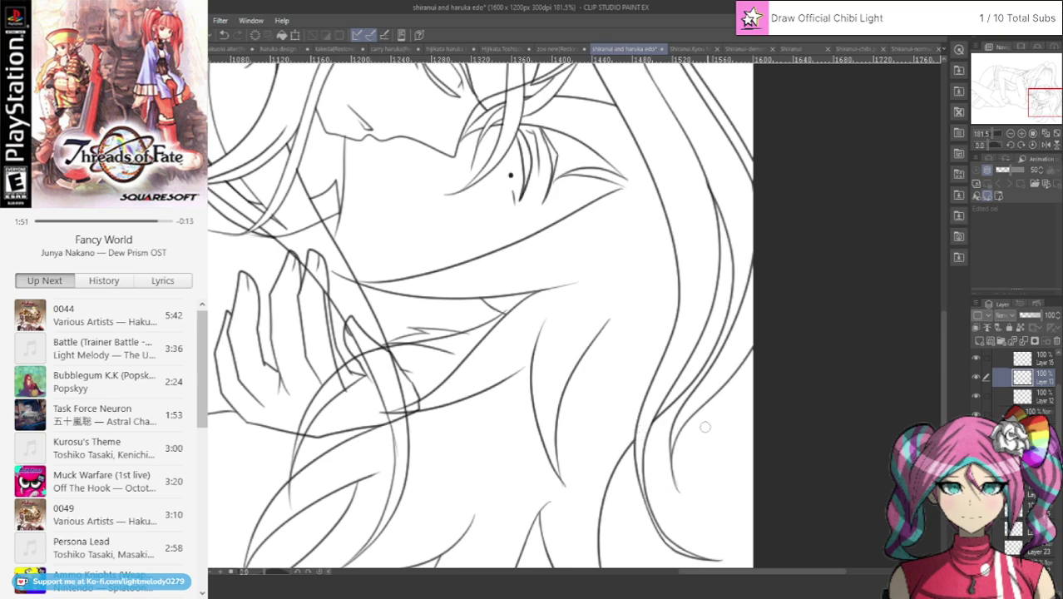
drag(1037, 94, 1027, 63)
ctrl+shift+click(735, 276)
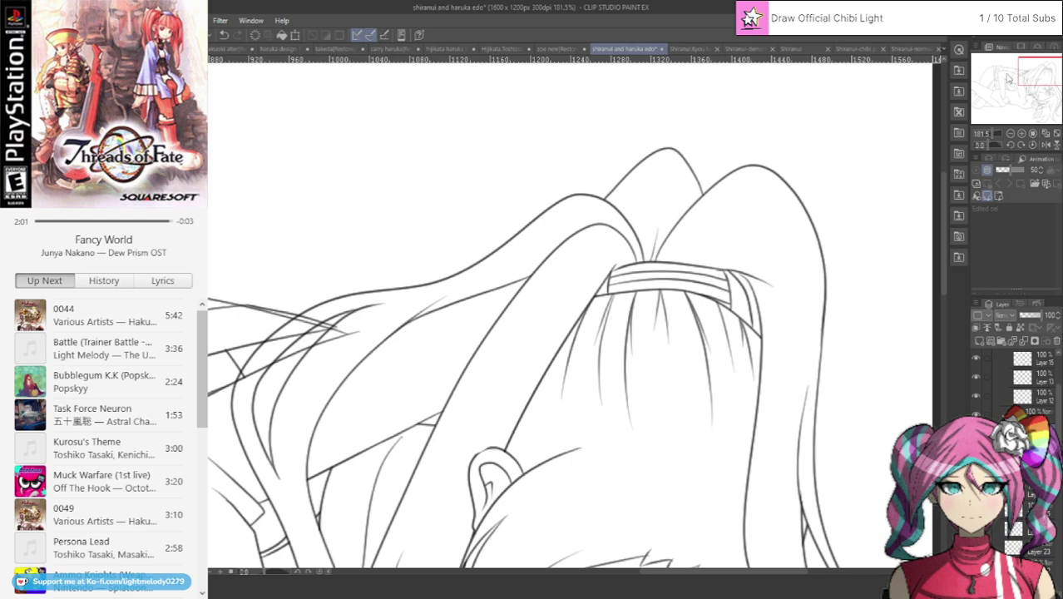
Erase the neckline segment inside the long hair strand just above the raised hand.
drag(1024, 73, 1022, 105)
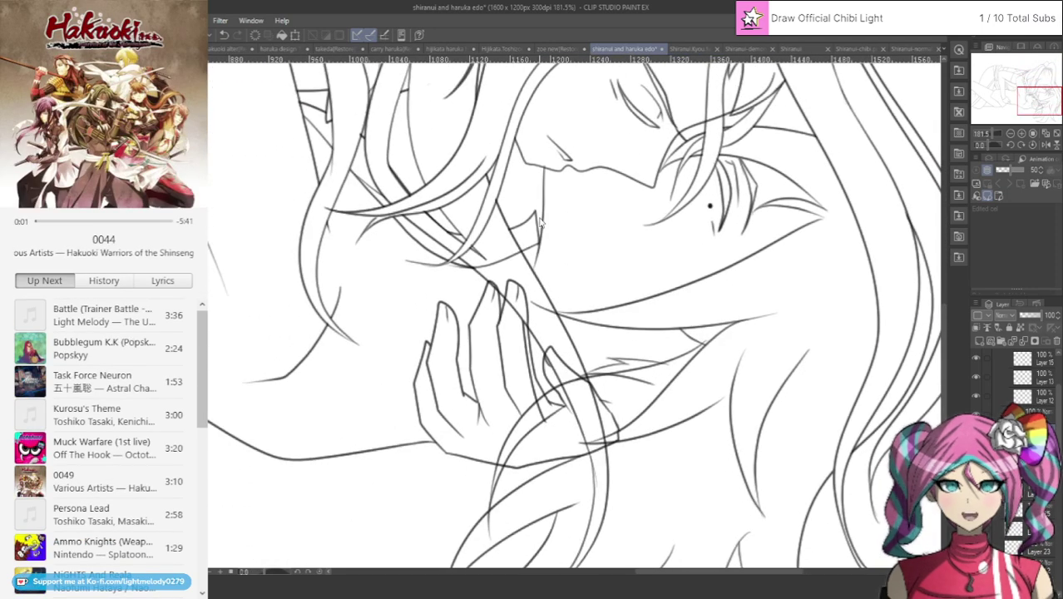
ctrl+shift+click(501, 262)
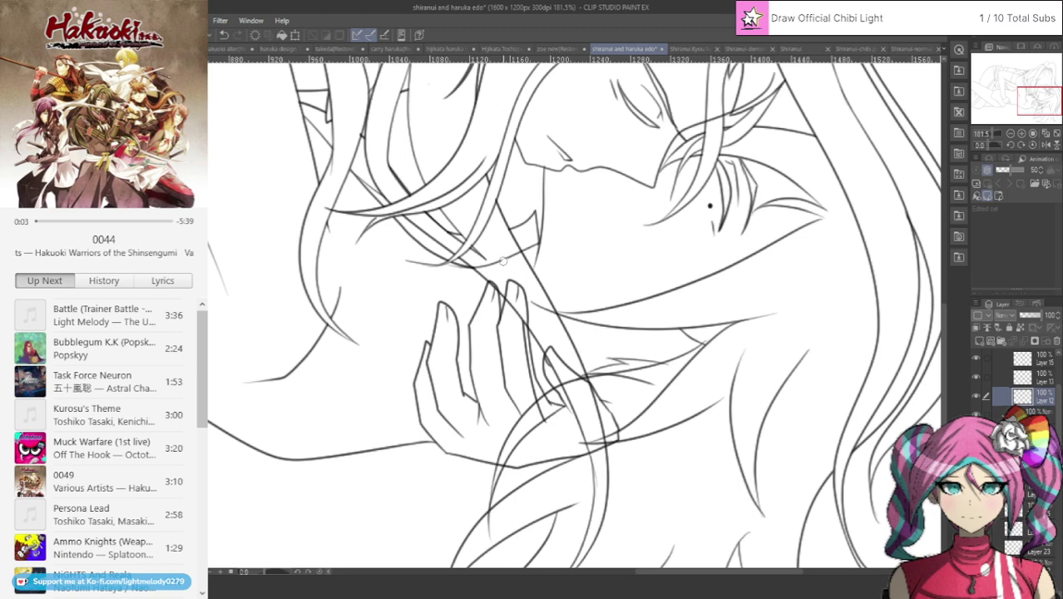
drag(503, 261, 510, 256)
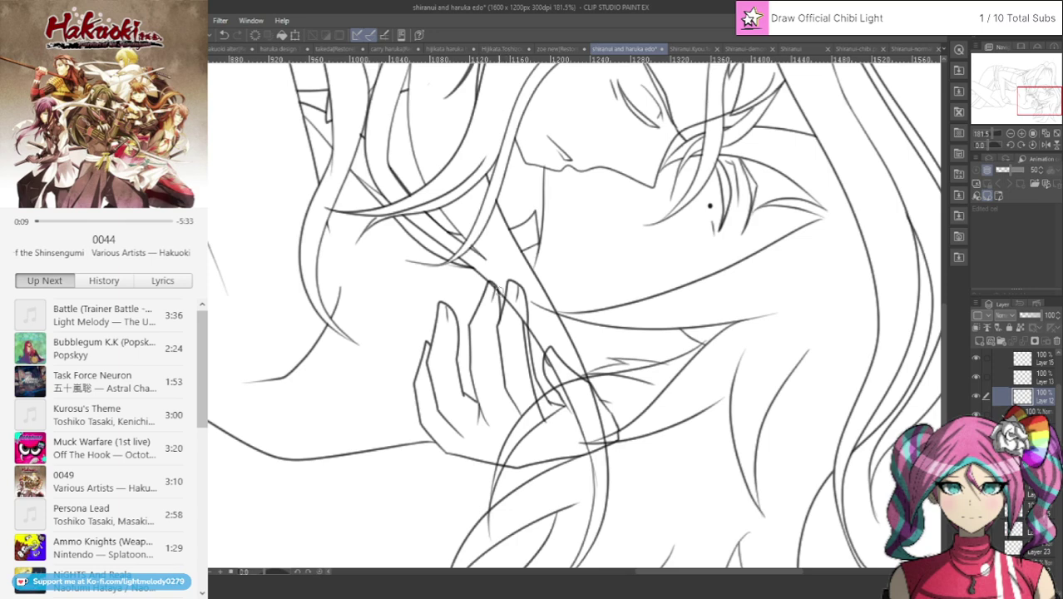
Clean up the overlapping finger and wrist lines where the curved hair strands loop across the raised hand.
ctrl+shift+click(494, 289)
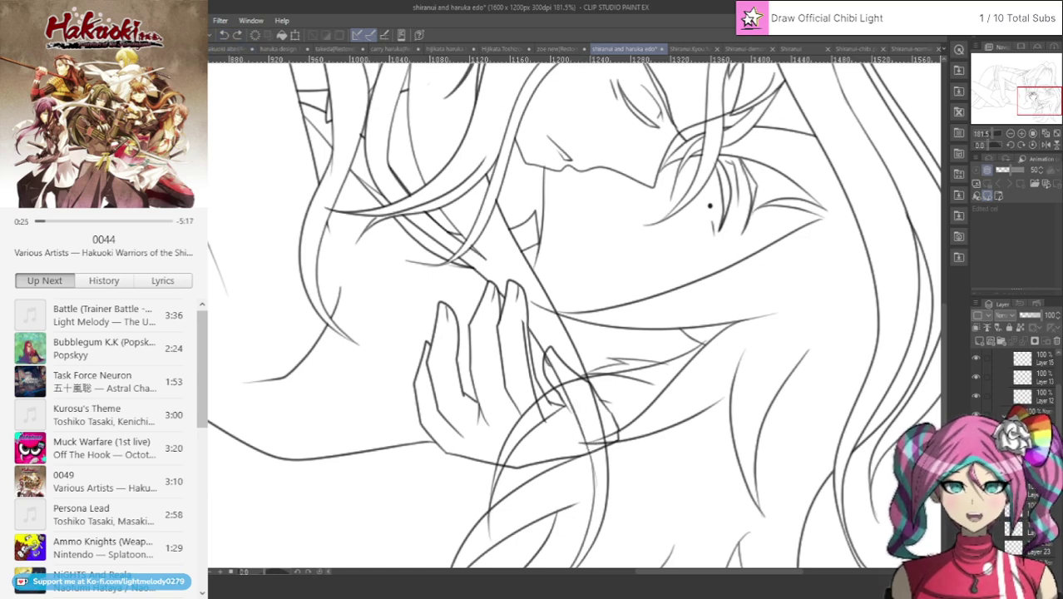
drag(1031, 96, 1031, 99)
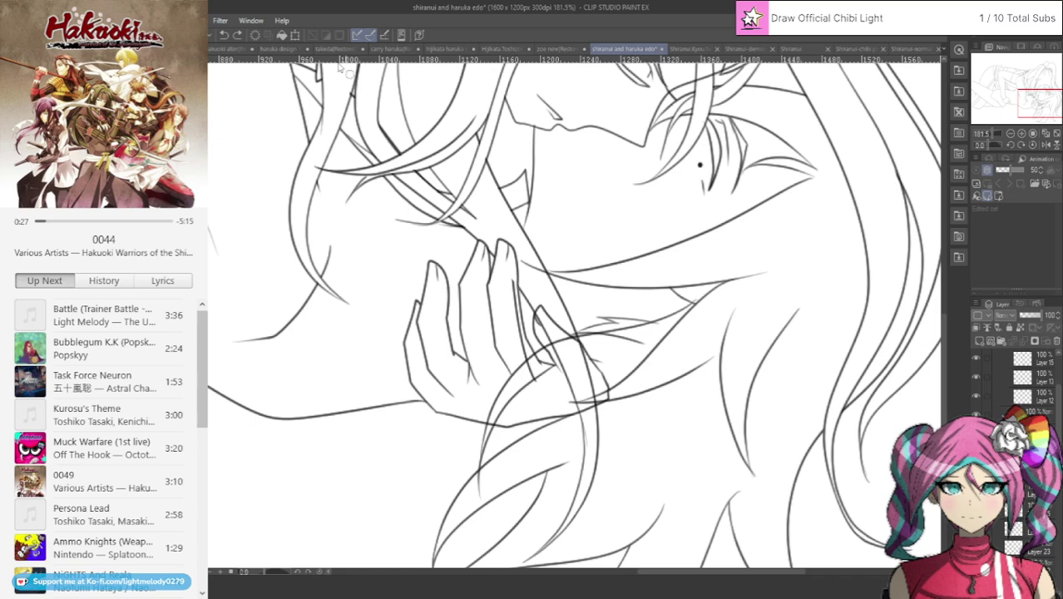
click(226, 36)
drag(1036, 97, 1034, 102)
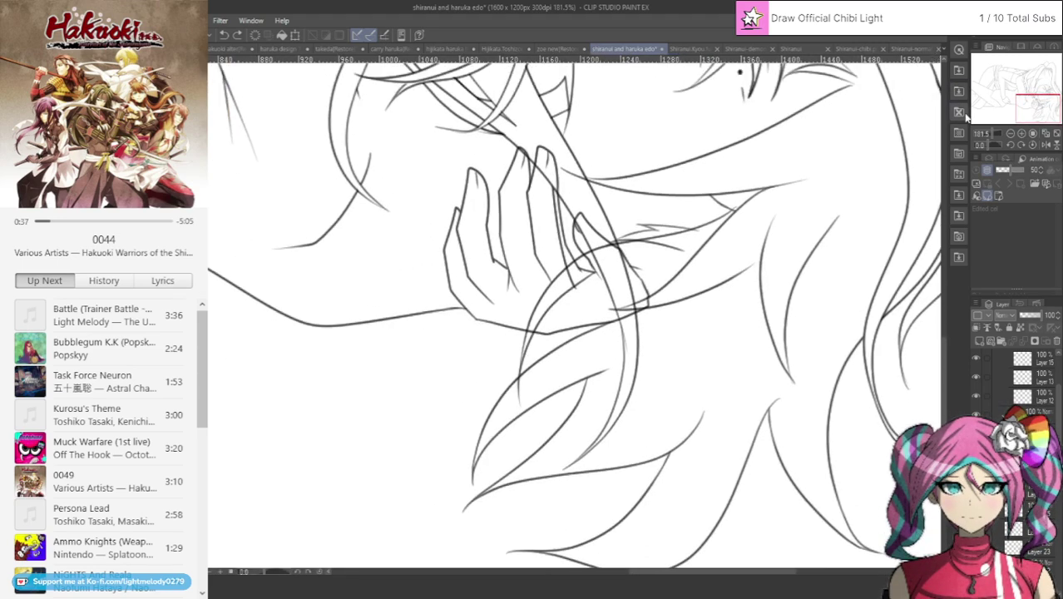
ctrl+shift+click(569, 279)
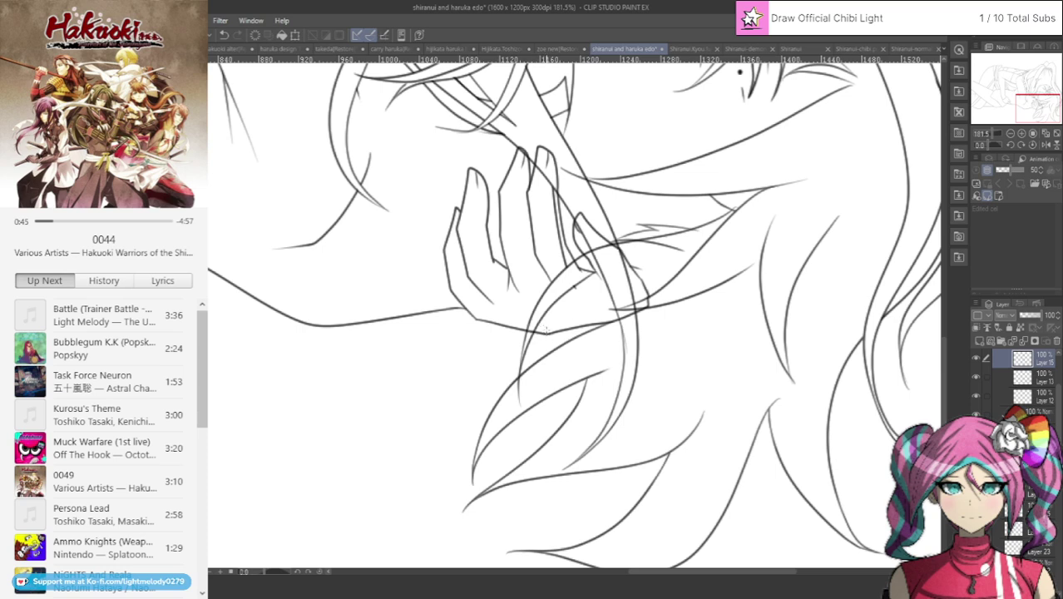
ctrl+shift+click(534, 331)
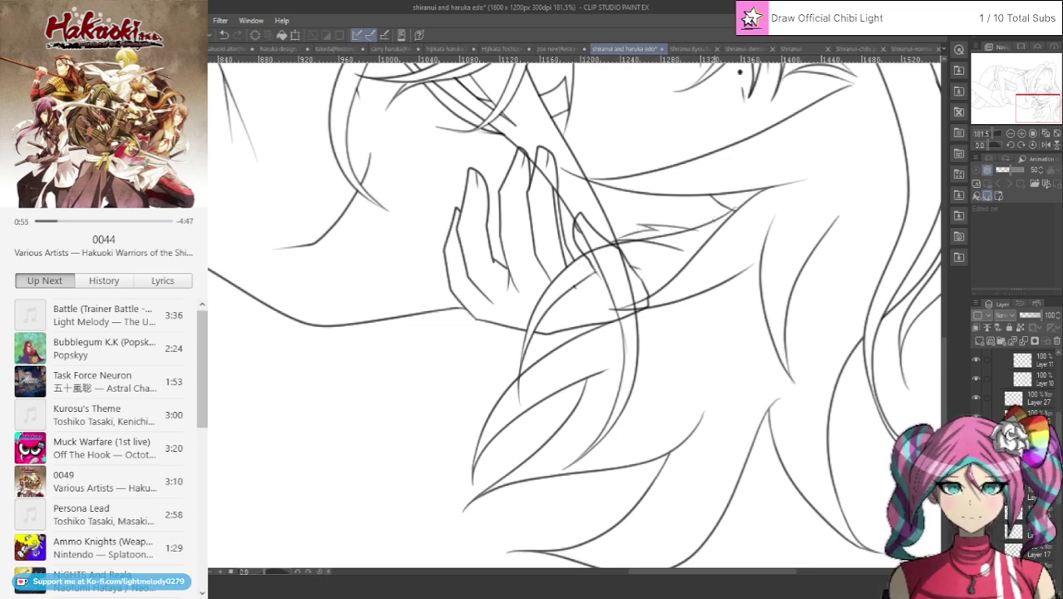
Erase the small sketchy fold lines along the garment edge beside the raised hand and the edge's overlap with the hair strand.
ctrl+shift+click(708, 224)
ctrl+shift+click(695, 234)
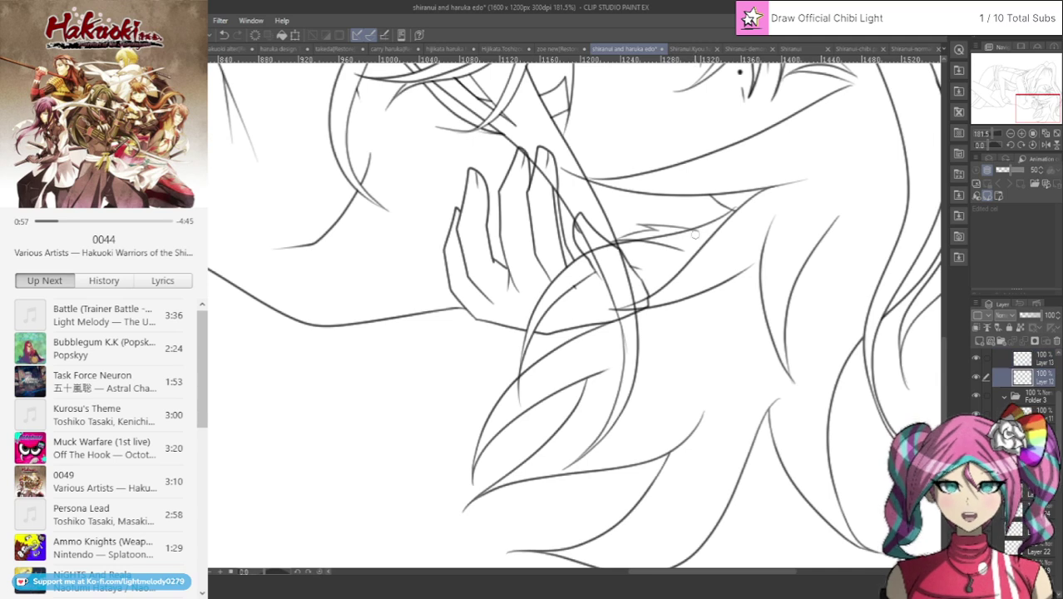
drag(1037, 109, 1035, 105)
mouse_move(721, 304)
mouse_down()
mouse_move(650, 294)
mouse_move(671, 303)
mouse_move(652, 306)
mouse_move(703, 324)
mouse_up()
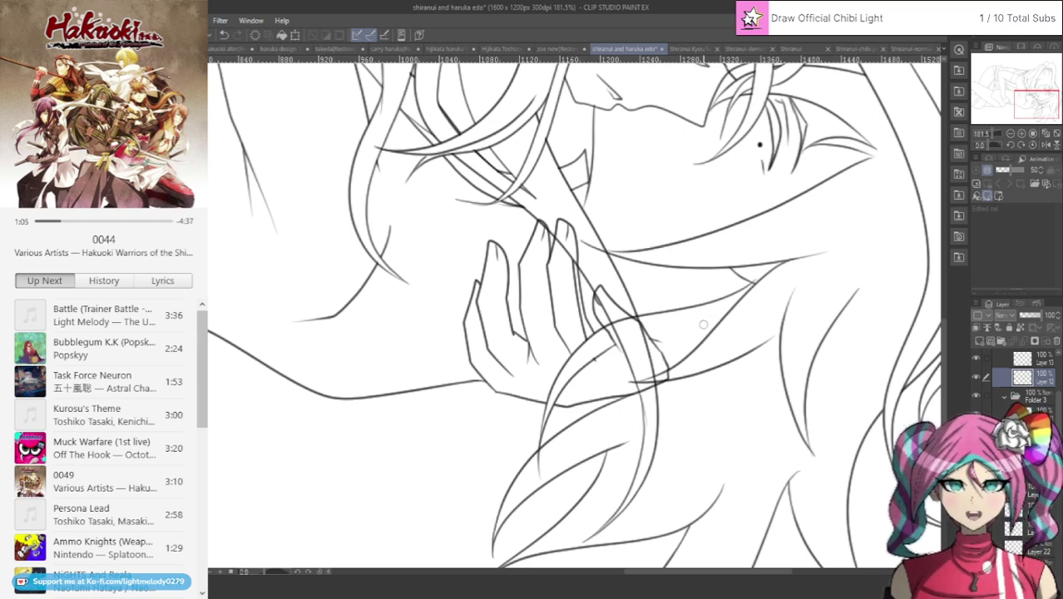
Erase the fingertip and finger lines inside the long hair strand that passes diagonally over the raised hand.
key(alt+bracketright)
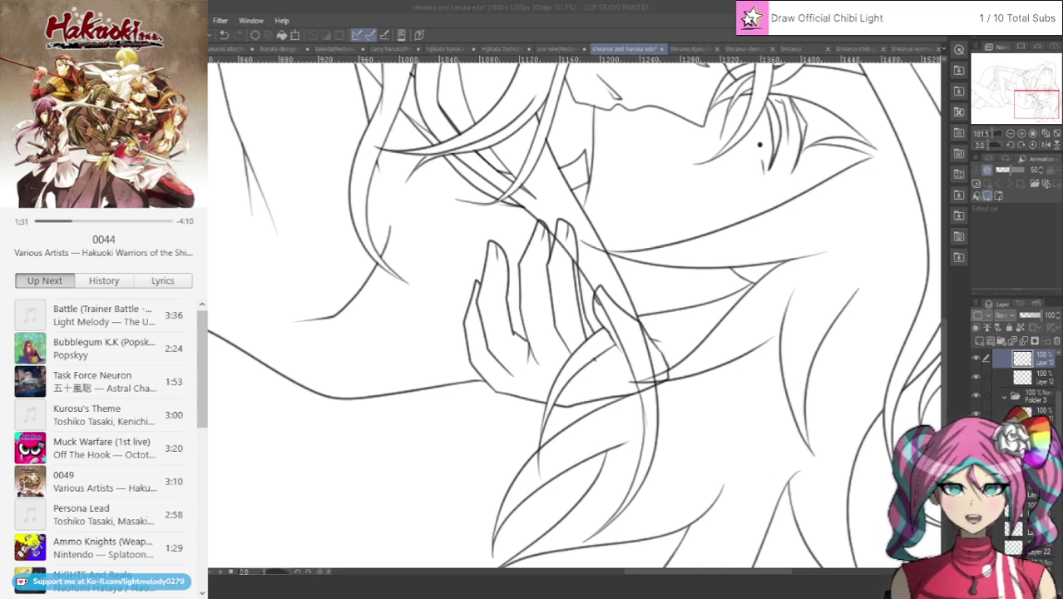
click(669, 315)
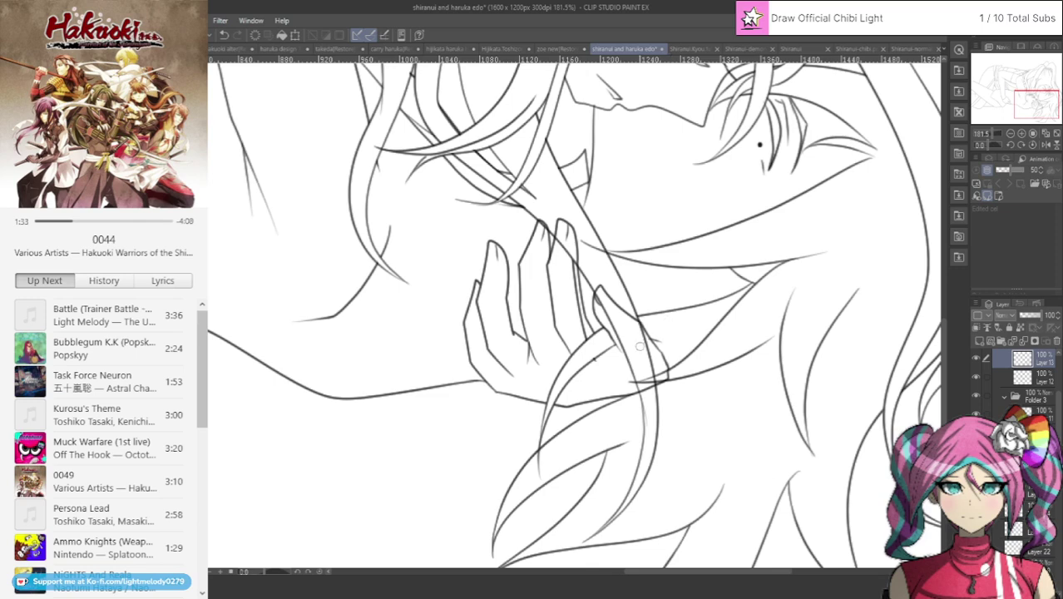
scroll(640, 346, up, 2)
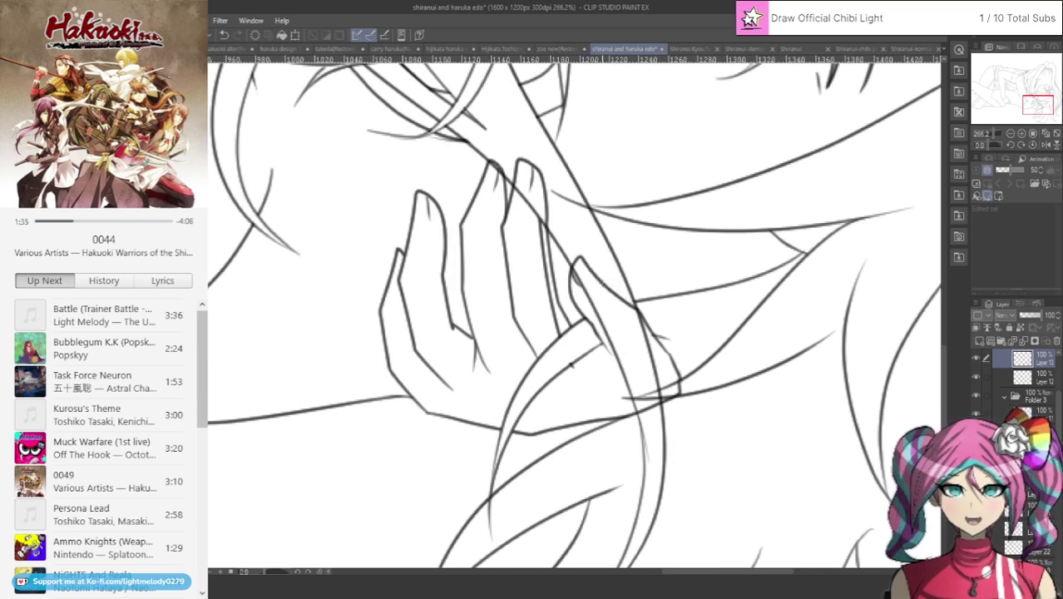
ctrl+shift+click(599, 286)
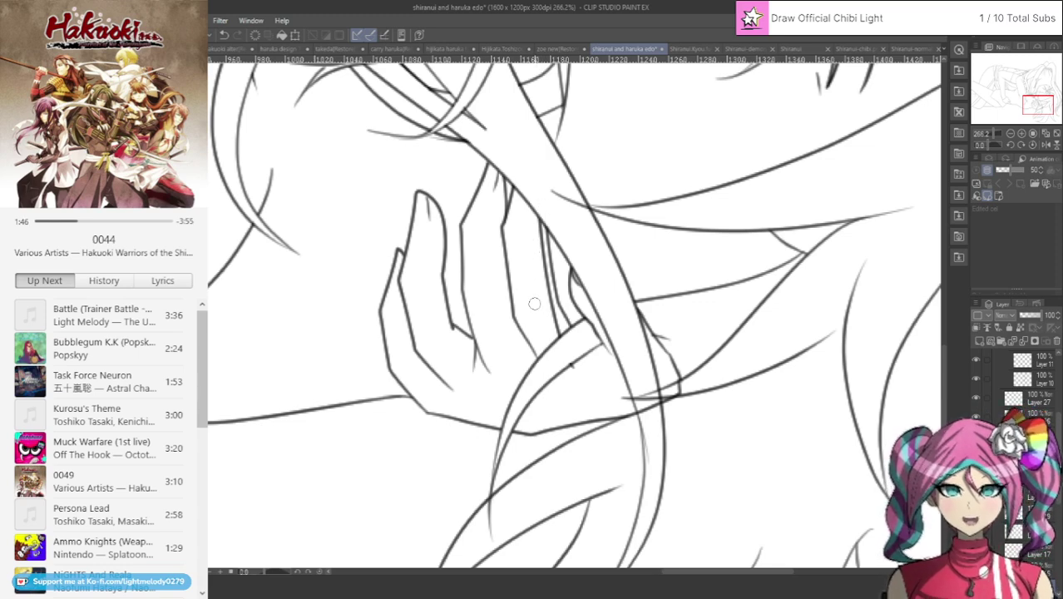
Erase the finger lines of the raised hand where they run through the hair strand crossing it.
scroll(531, 299, down, 4)
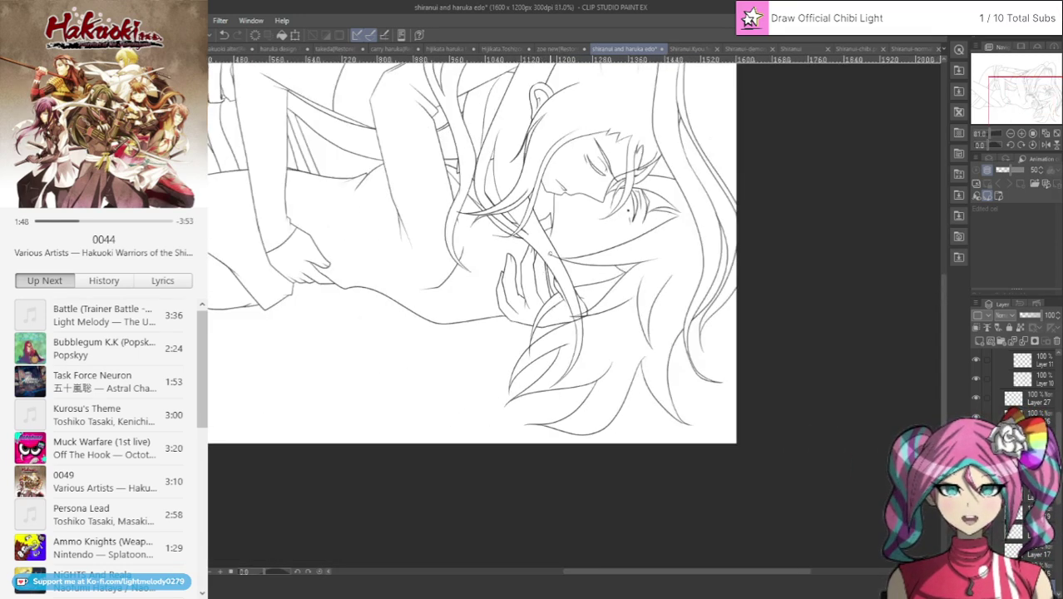
scroll(550, 252, up, 3)
scroll(549, 253, up, 1)
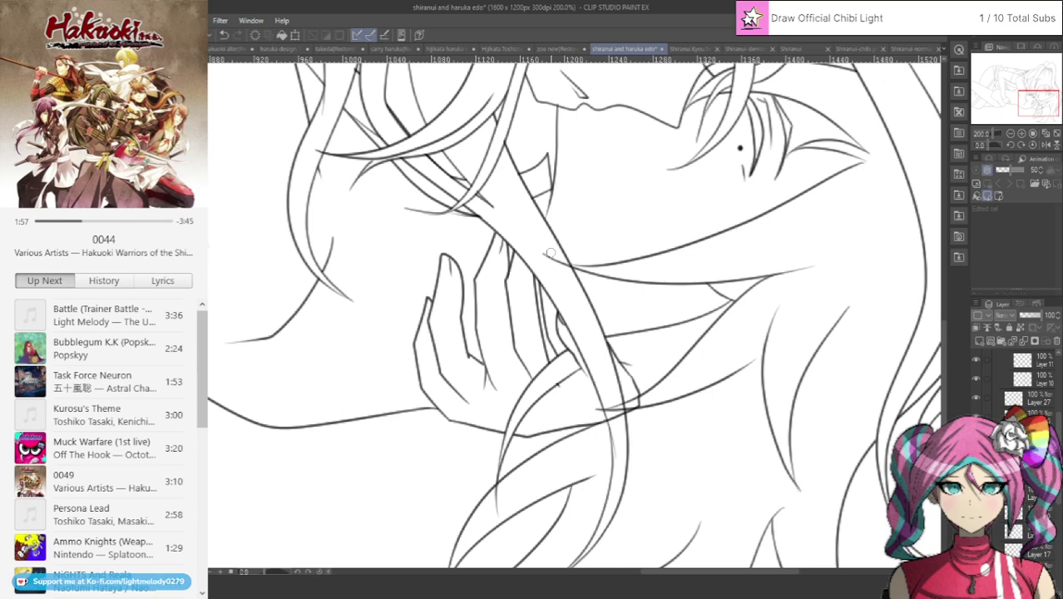
drag(555, 332, 538, 318)
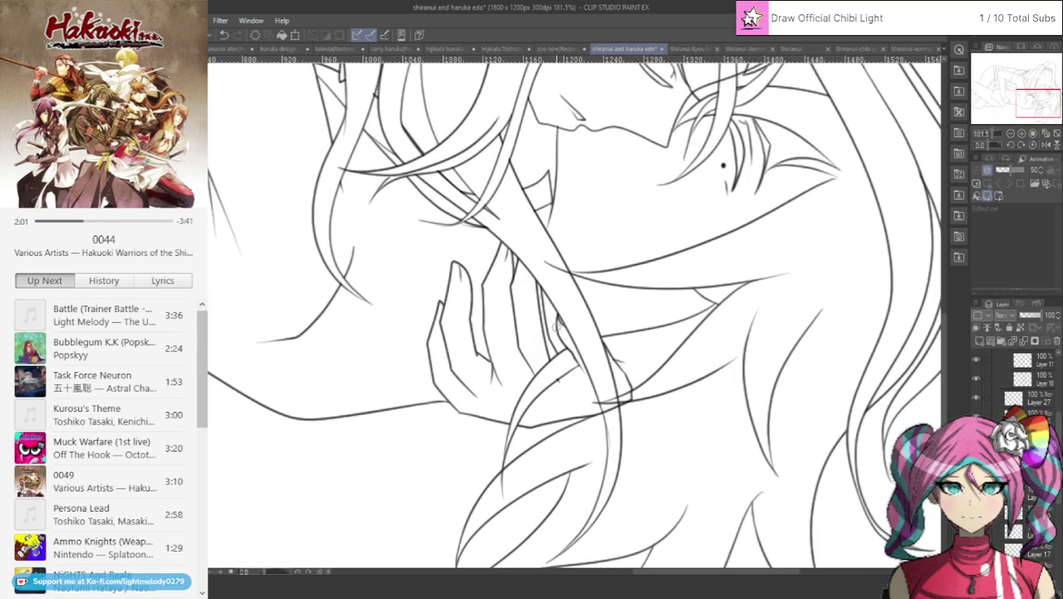
key(ctrl+shift+n)
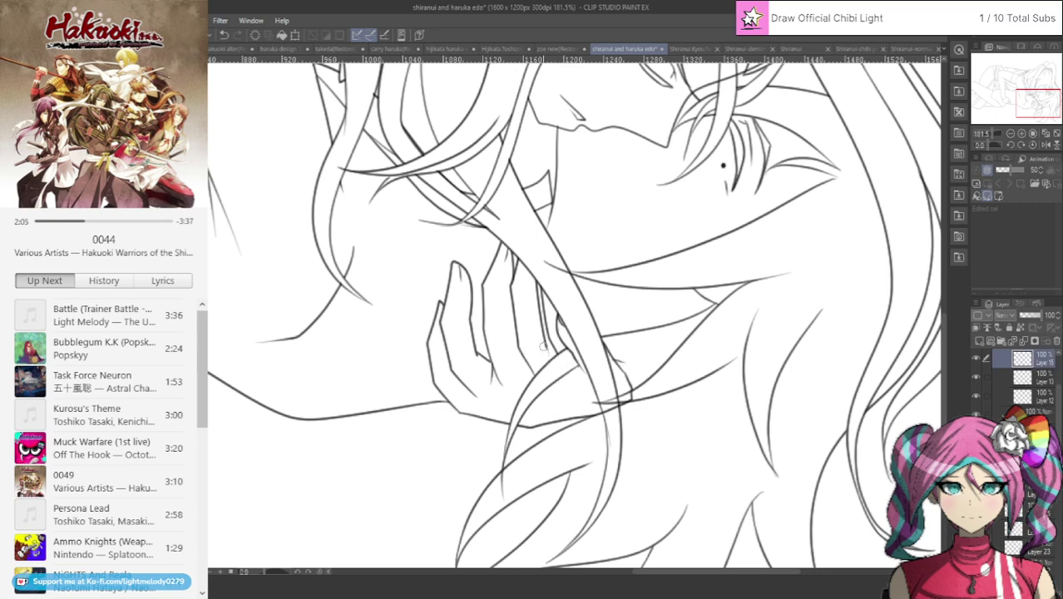
ctrl+shift+click(577, 285)
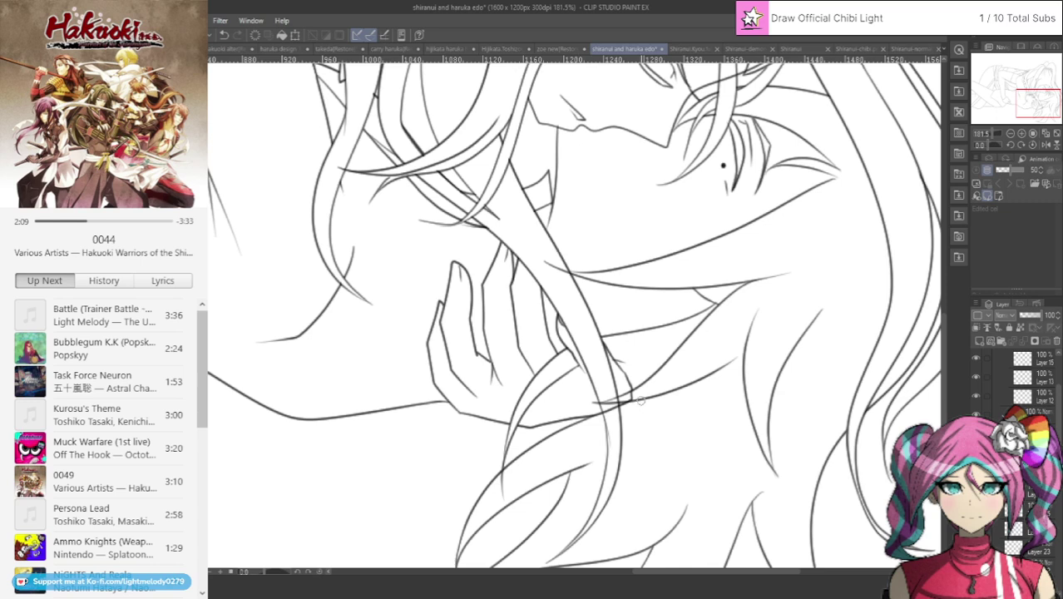
Trim the wrist outline and hair lines where they overlap at the edge of the hair strand.
key(alt+bracketleft)
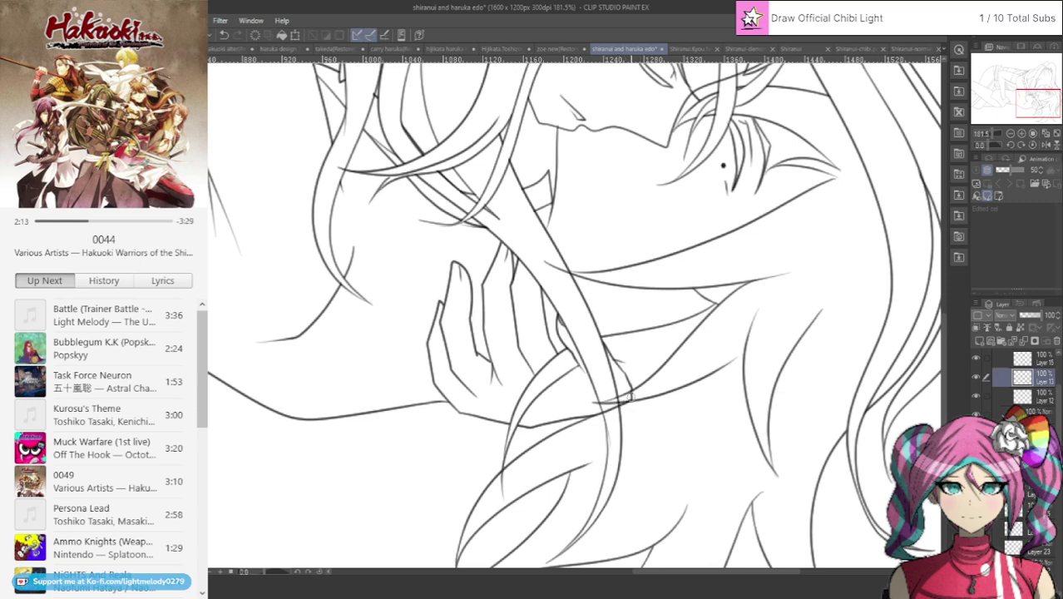
ctrl+shift+click(630, 395)
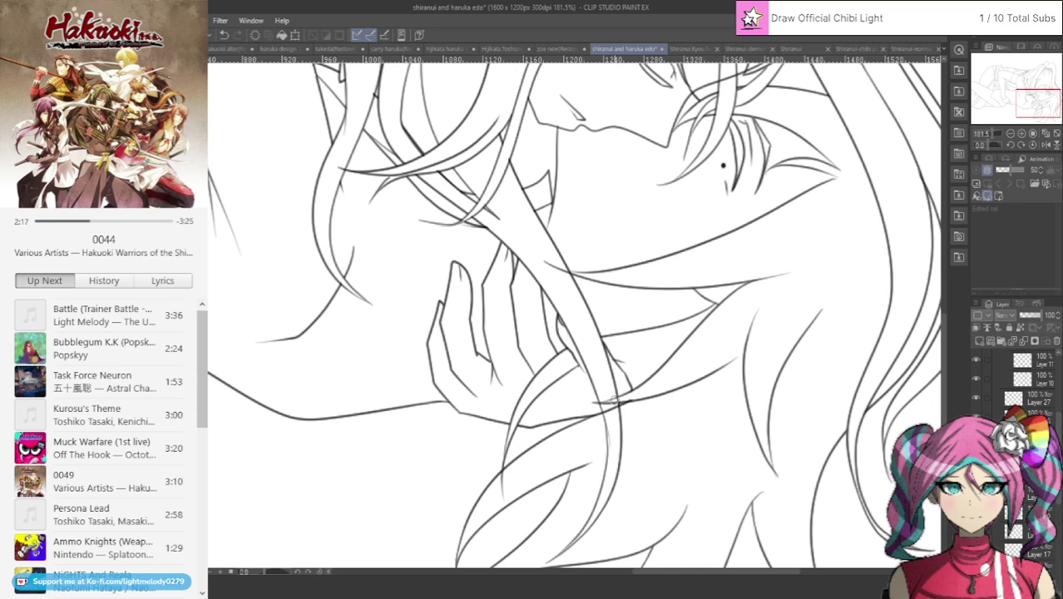
key(alt+bracketright)
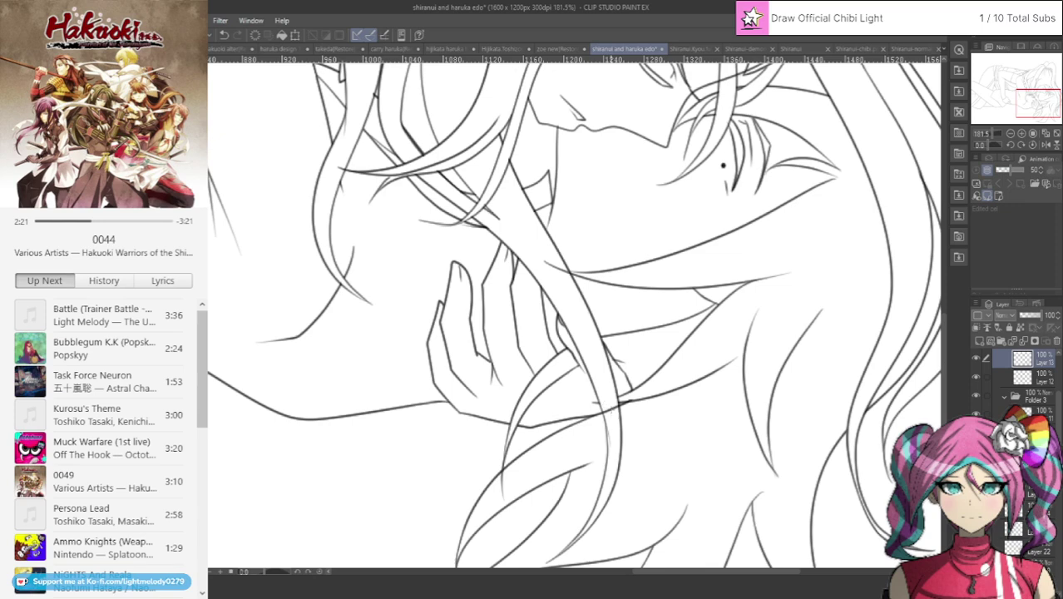
key(alt+bracketleft)
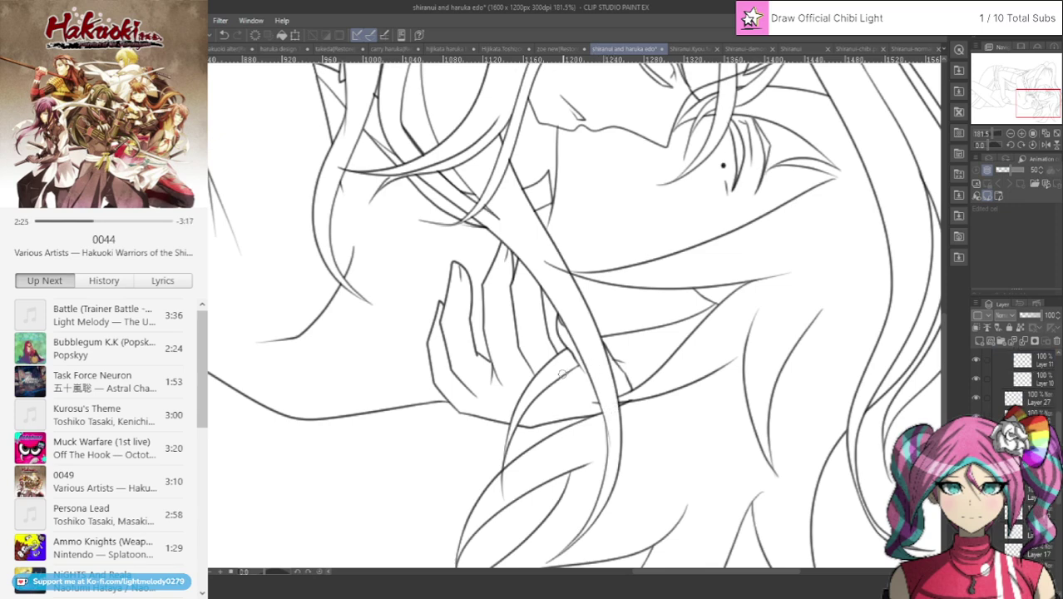
Erase the start of the reclining figure's hair line where it pokes into the long strand above the hand.
mouse_move(1006, 101)
mouse_down()
mouse_move(1035, 101)
mouse_move(1032, 89)
mouse_up()
drag(605, 409, 624, 532)
key(ctrl+z)
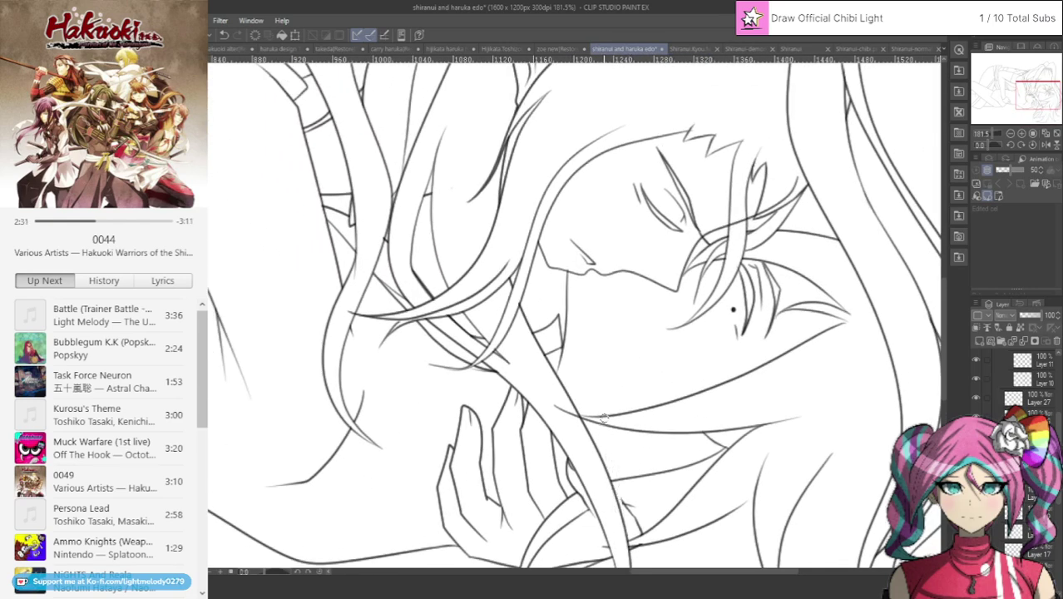
ctrl+shift+click(595, 415)
drag(550, 401, 571, 418)
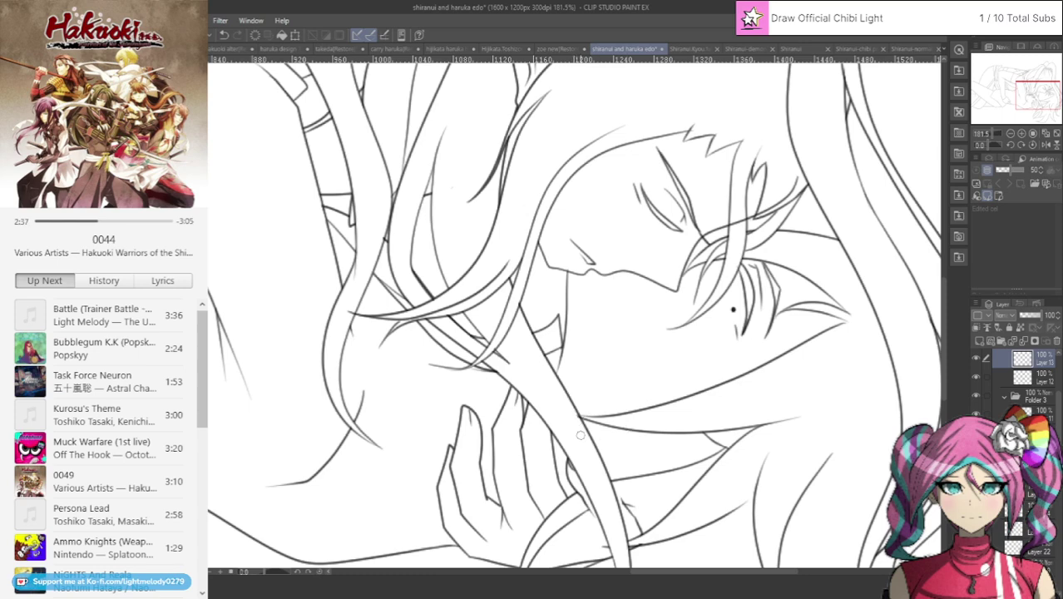
Draw thin new strands in the reclining figure's hair beside the face, redoing the first stroke.
click(1014, 145)
click(1014, 146)
click(1014, 145)
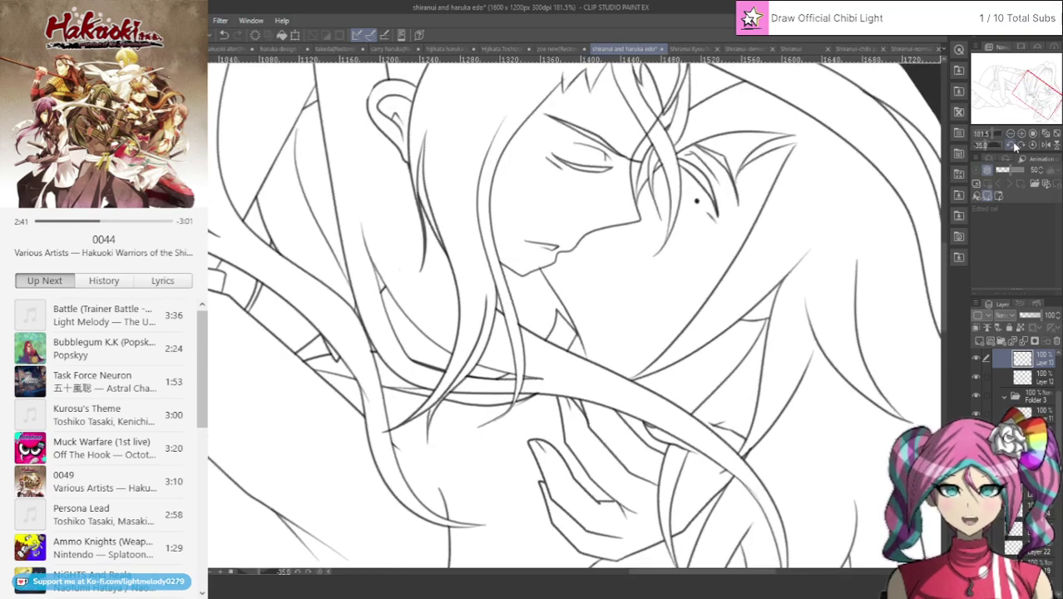
click(1014, 146)
click(1014, 145)
click(1015, 146)
click(1015, 145)
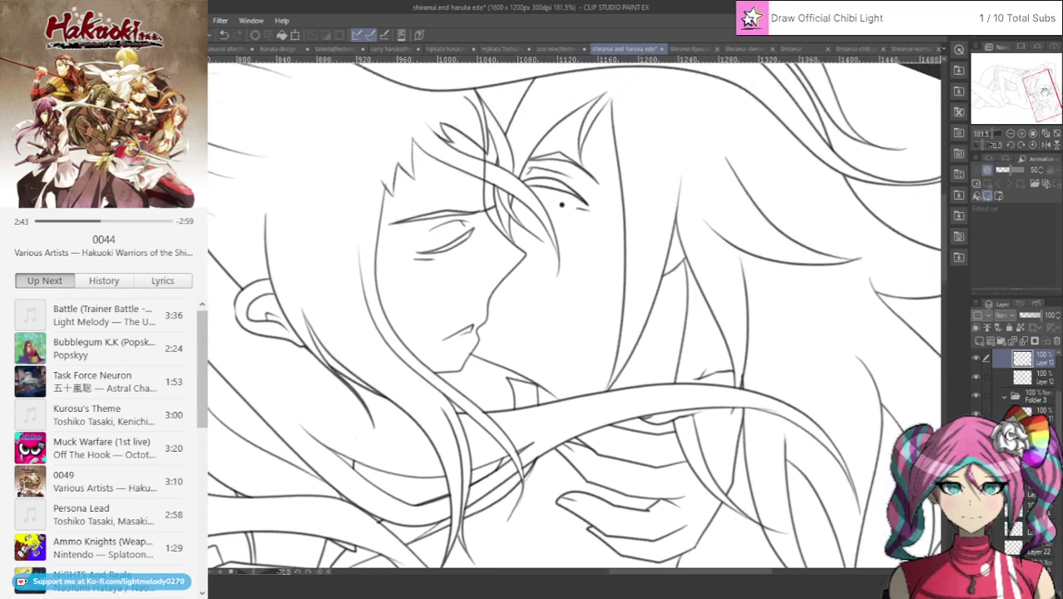
click(1049, 92)
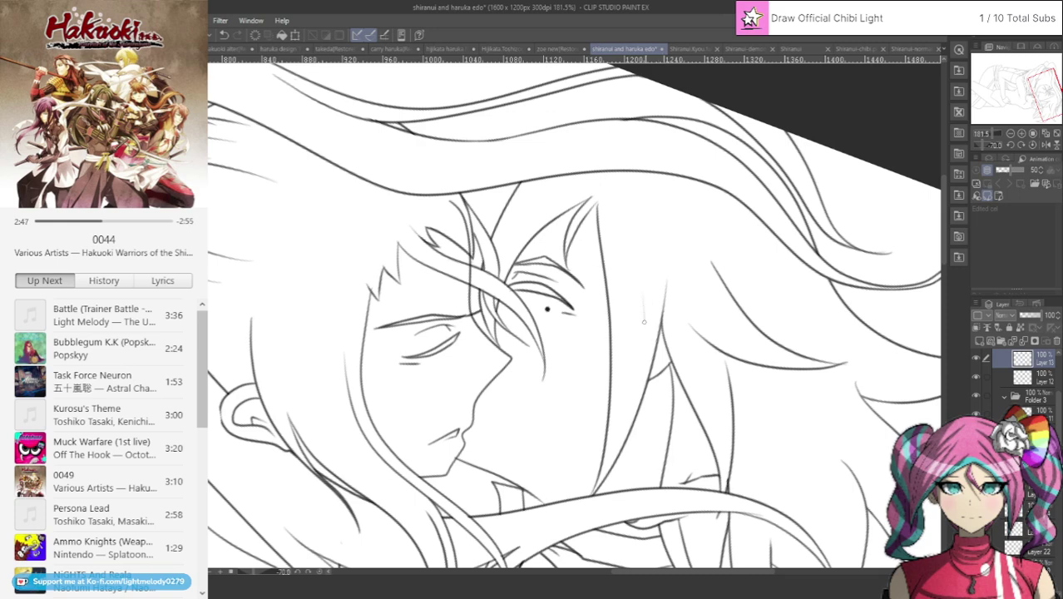
drag(643, 322, 642, 434)
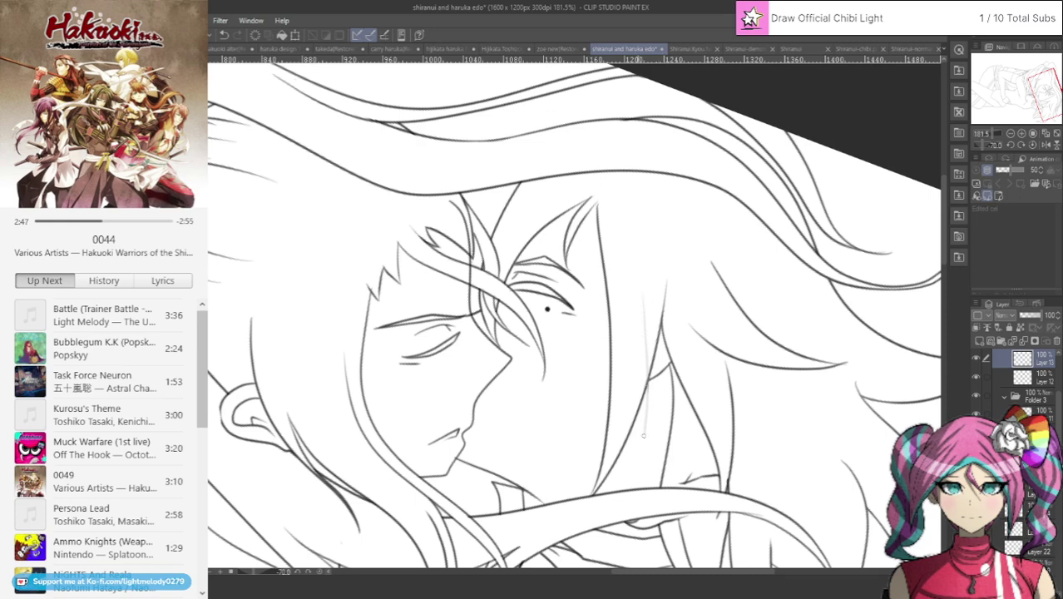
click(223, 34)
mouse_move(643, 257)
mouse_down()
mouse_move(646, 450)
mouse_move(668, 306)
mouse_move(668, 271)
mouse_up()
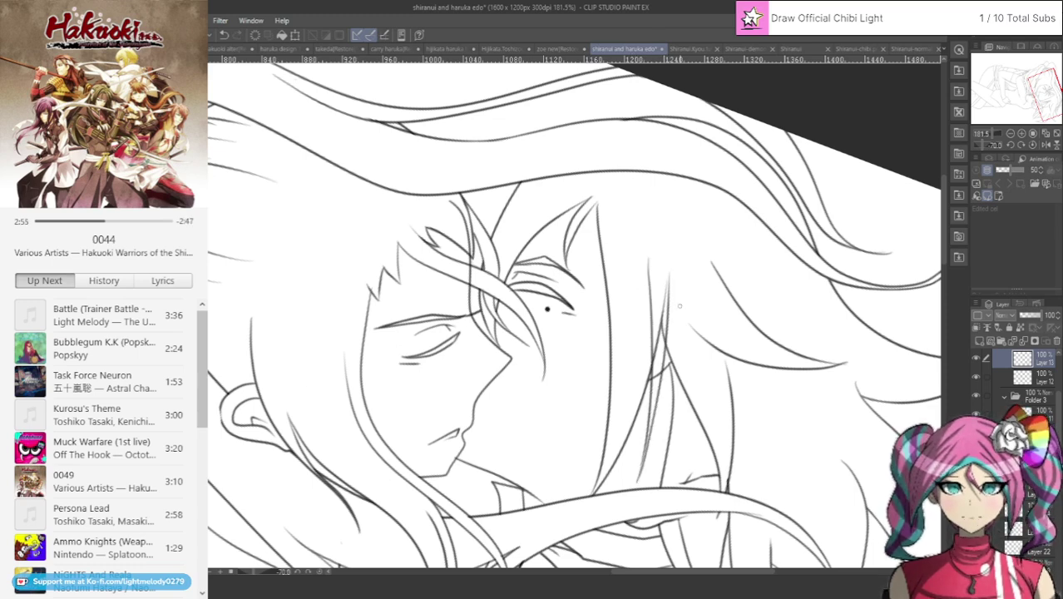
mouse_move(680, 309)
mouse_down()
mouse_move(745, 416)
mouse_move(759, 492)
mouse_move(744, 399)
mouse_move(711, 317)
mouse_up()
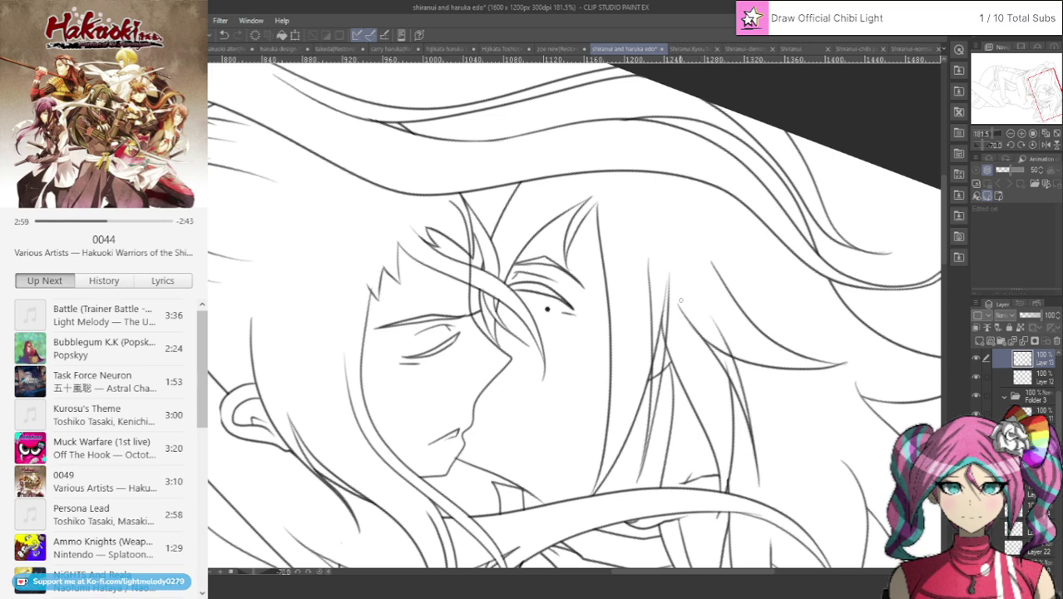
Erase the old hair line overlapping the new strands beside the face and touch up the neighbouring strand's tip.
scroll(711, 395, up, 3)
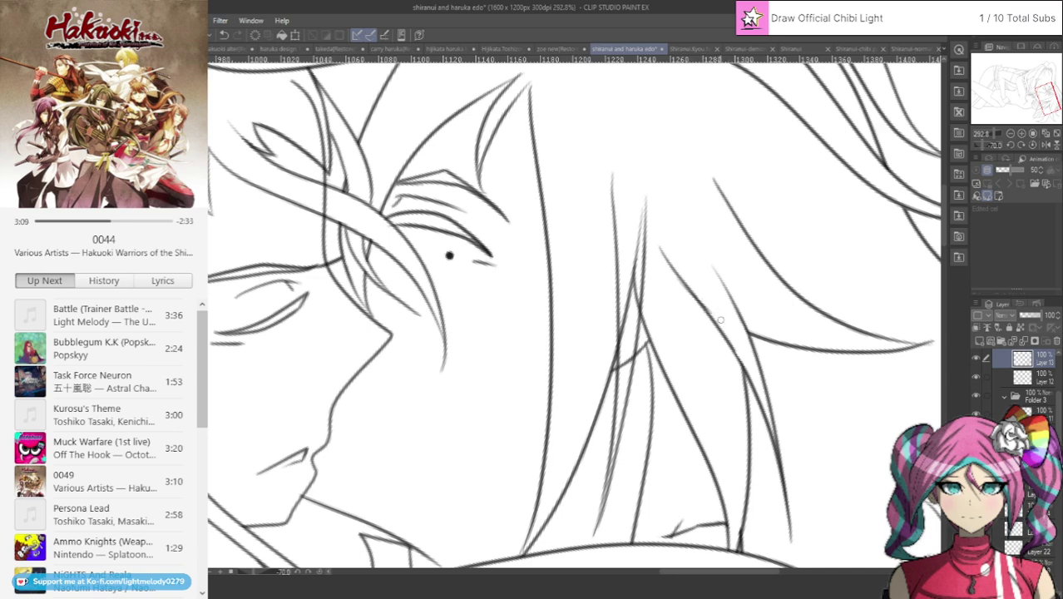
drag(629, 249, 633, 297)
mouse_move(630, 264)
mouse_down()
mouse_move(620, 364)
mouse_move(629, 354)
mouse_up()
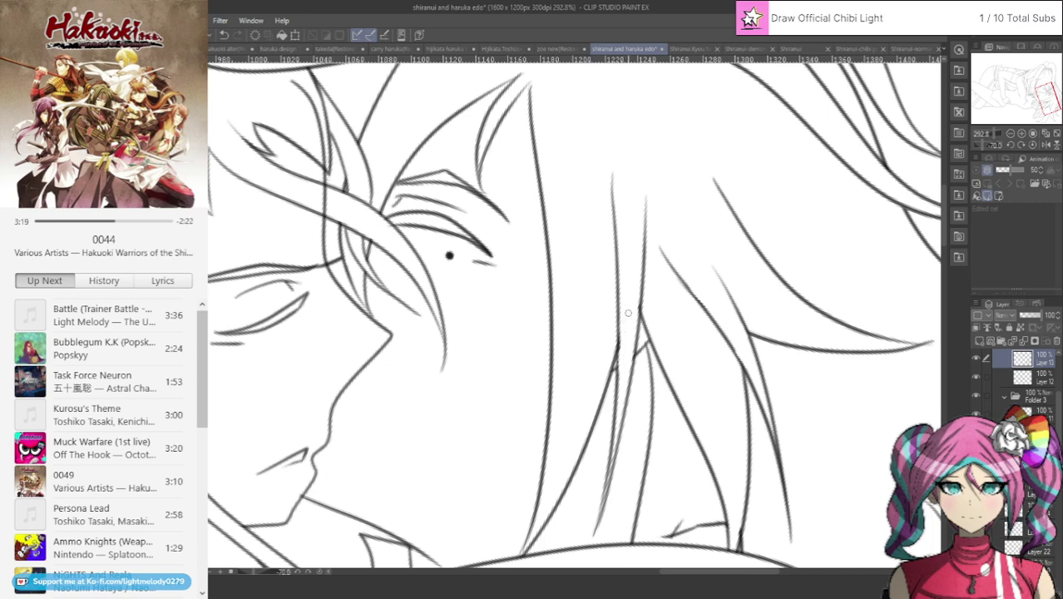
click(222, 34)
mouse_move(627, 371)
mouse_down()
mouse_move(625, 359)
mouse_move(621, 367)
mouse_up()
scroll(627, 326, down, 5)
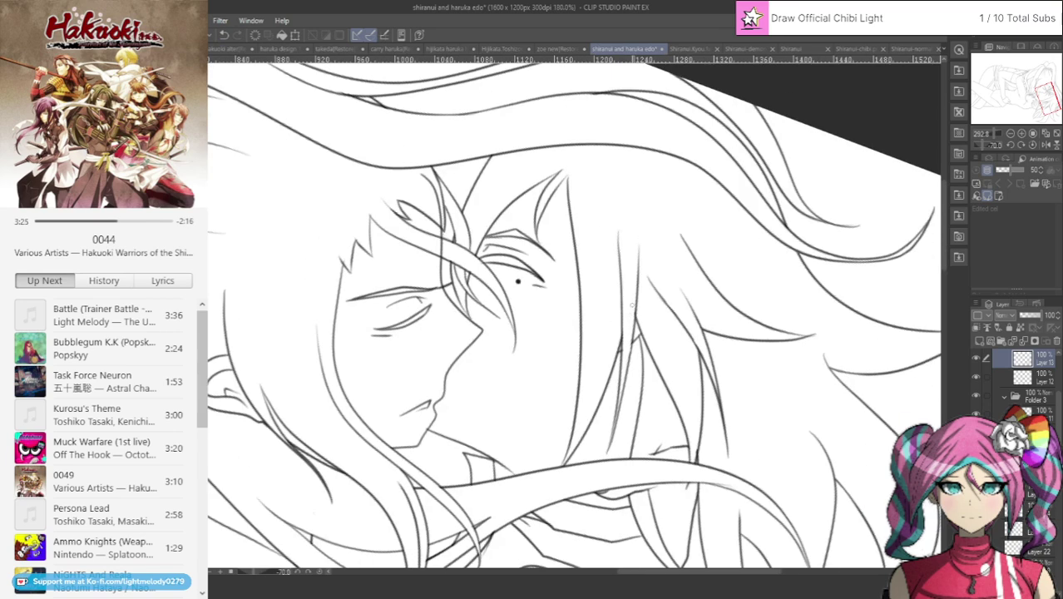
scroll(475, 380, down, 1)
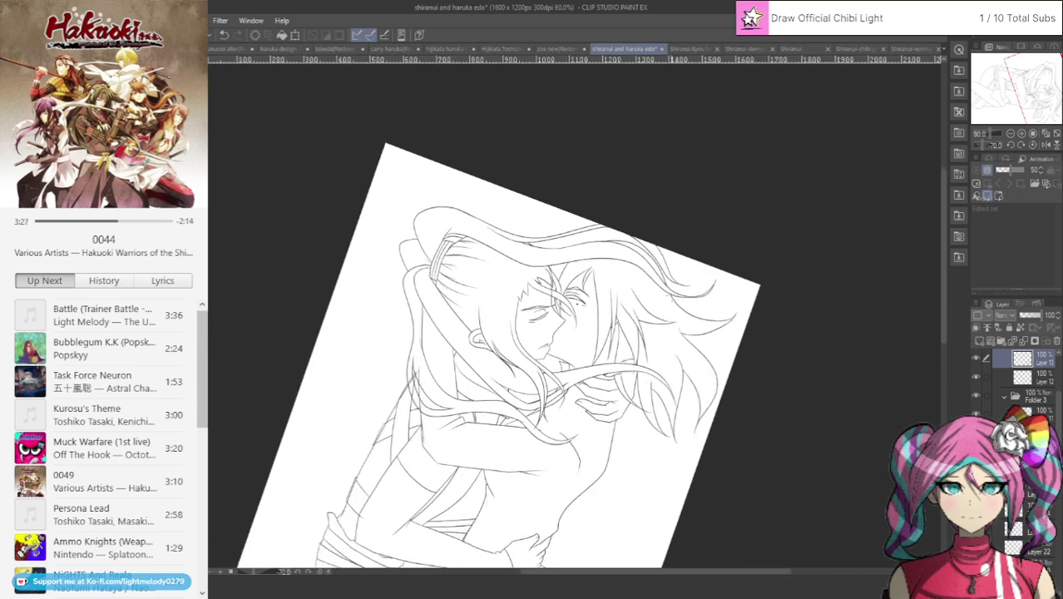
scroll(474, 380, up, 8)
scroll(475, 380, up, 1)
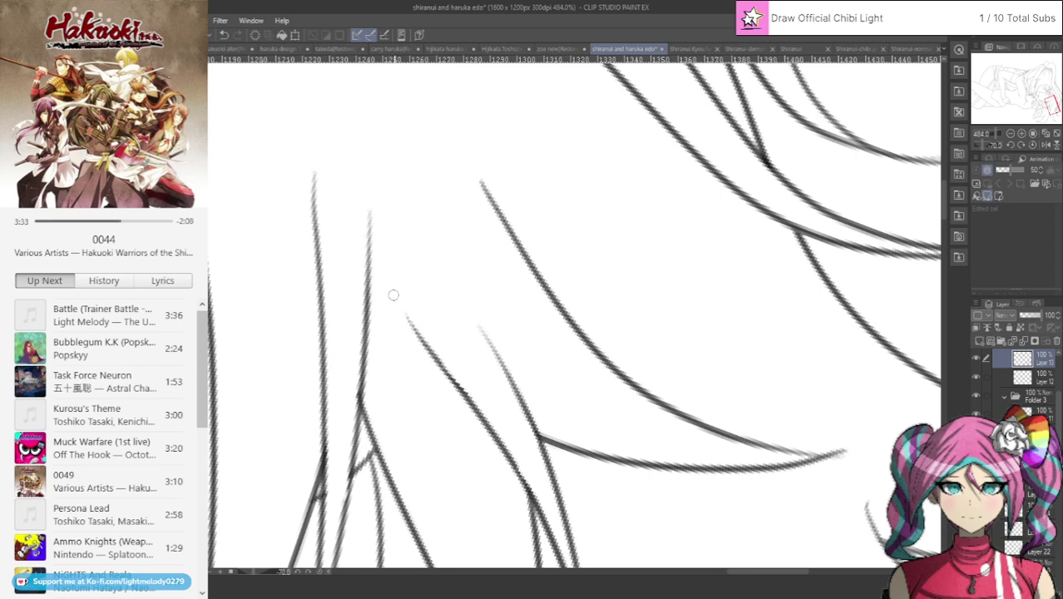
drag(394, 295, 421, 329)
scroll(498, 356, down, 10)
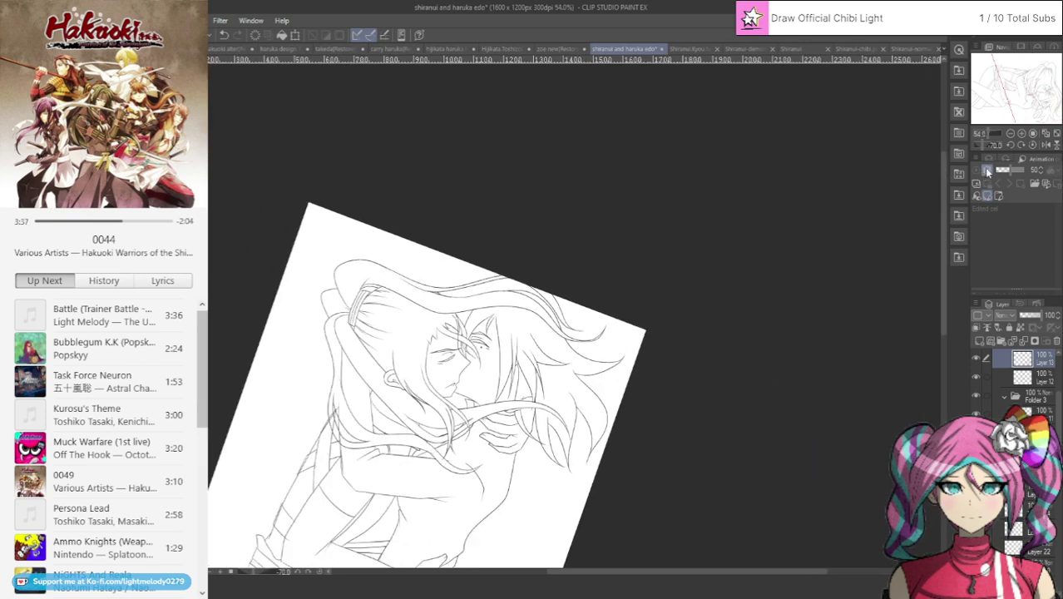
Erase the lower bandage line on the upper figure's back where it passes through the hair strands.
click(1022, 146)
click(1022, 145)
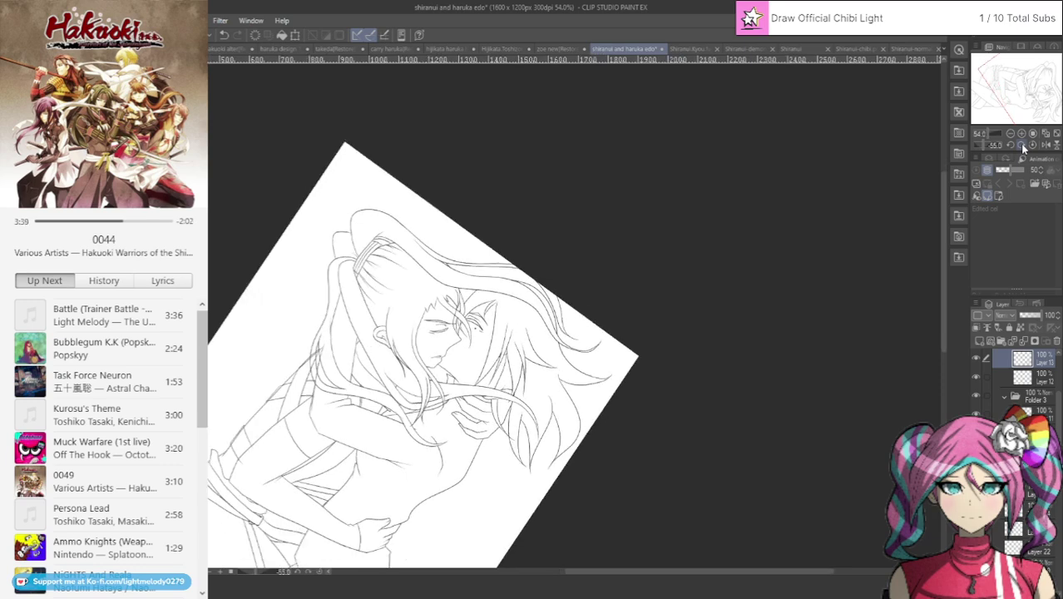
click(1022, 145)
click(1022, 146)
click(1022, 145)
click(1022, 145)
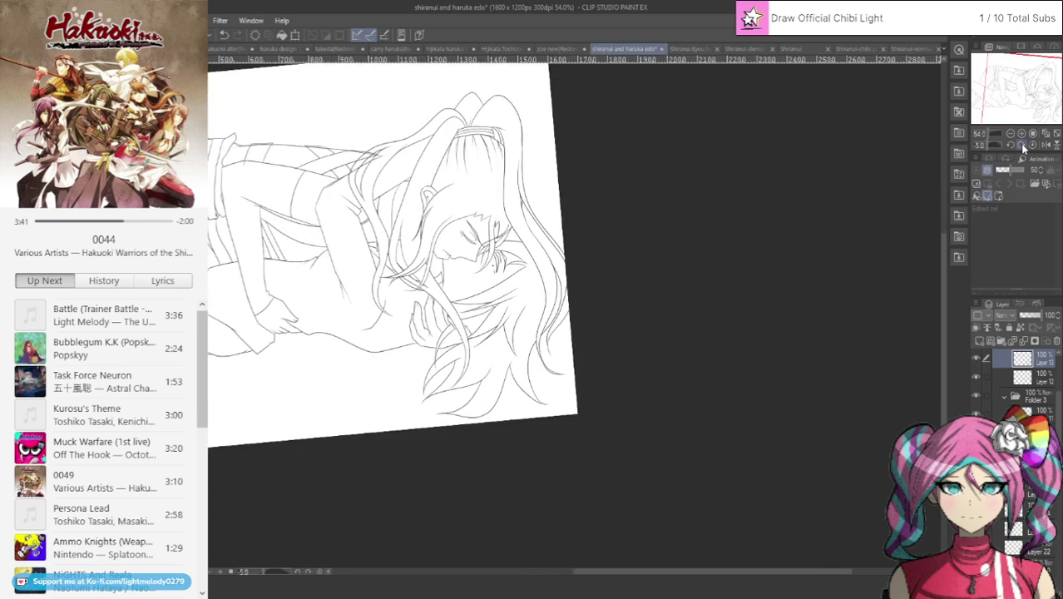
click(1022, 145)
drag(1042, 93, 986, 72)
scroll(676, 232, up, 6)
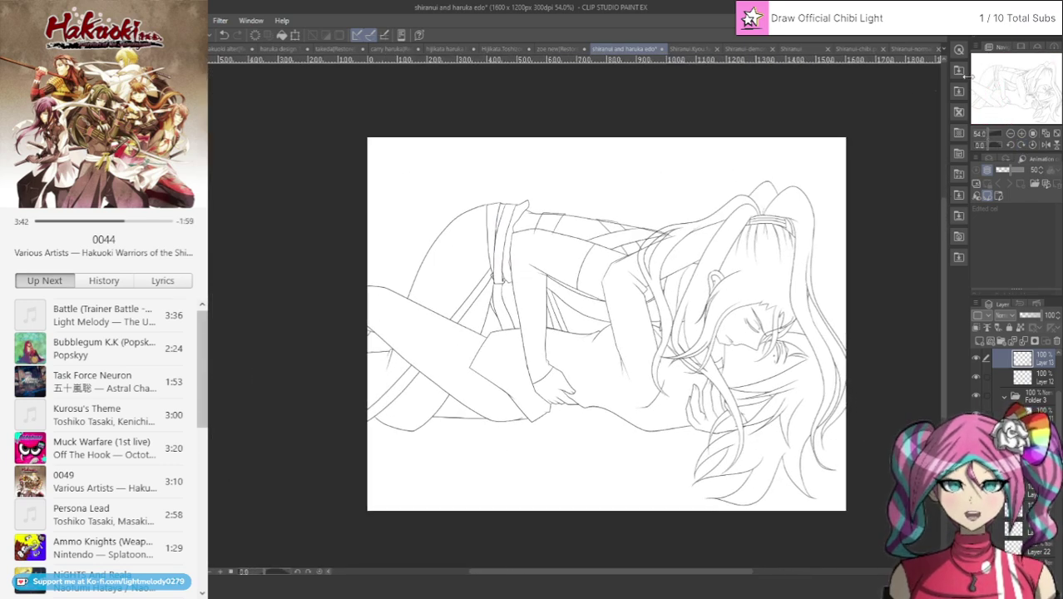
scroll(676, 232, up, 2)
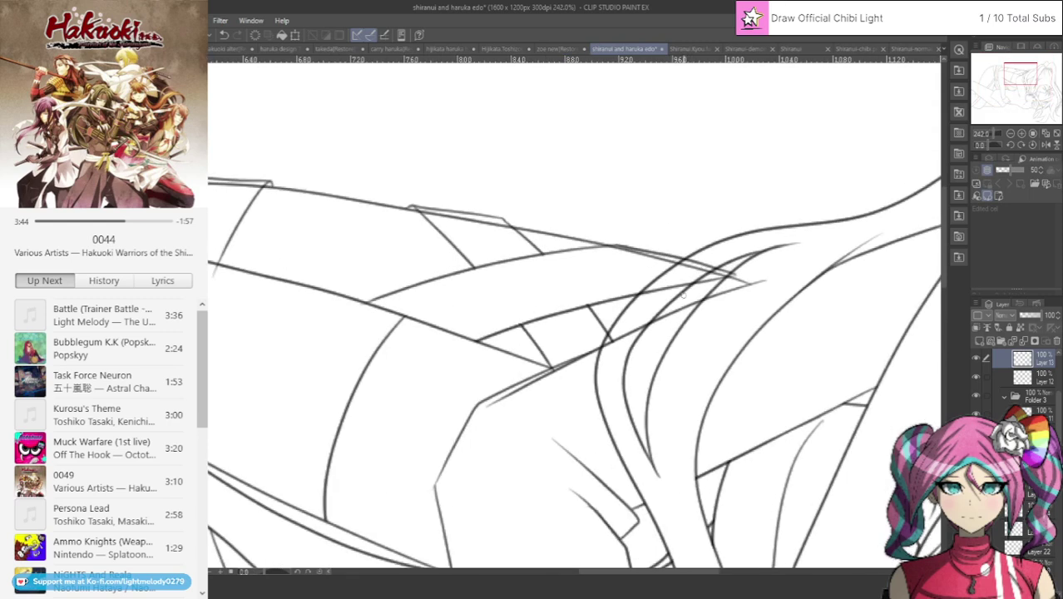
key(ctrl+shift+n)
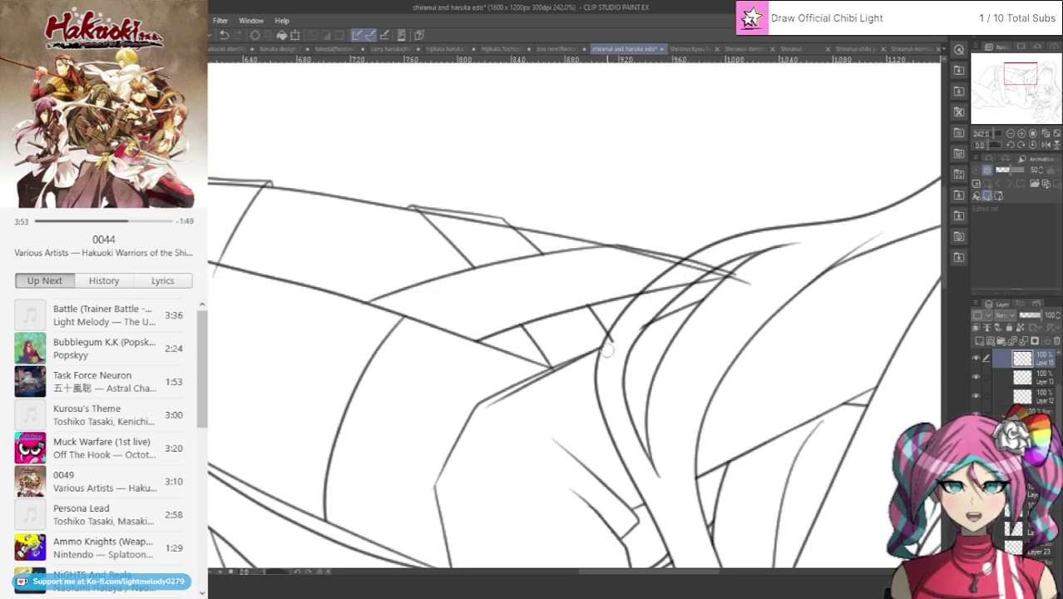
drag(638, 329, 648, 318)
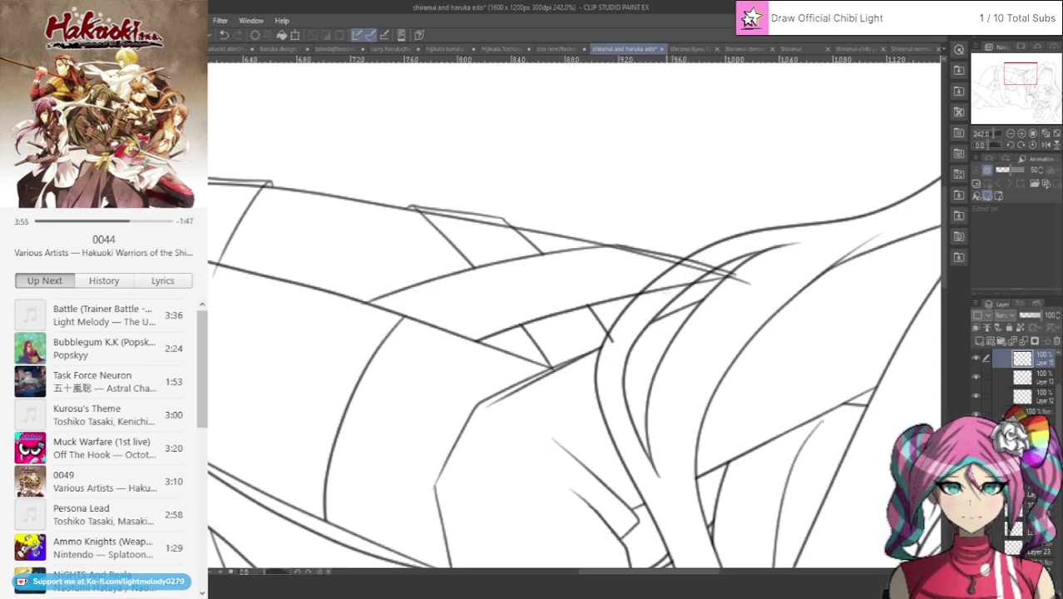
Erase the remaining bandage and back lines that cross or overshoot the hair strands at the shoulder.
ctrl+shift+click(667, 286)
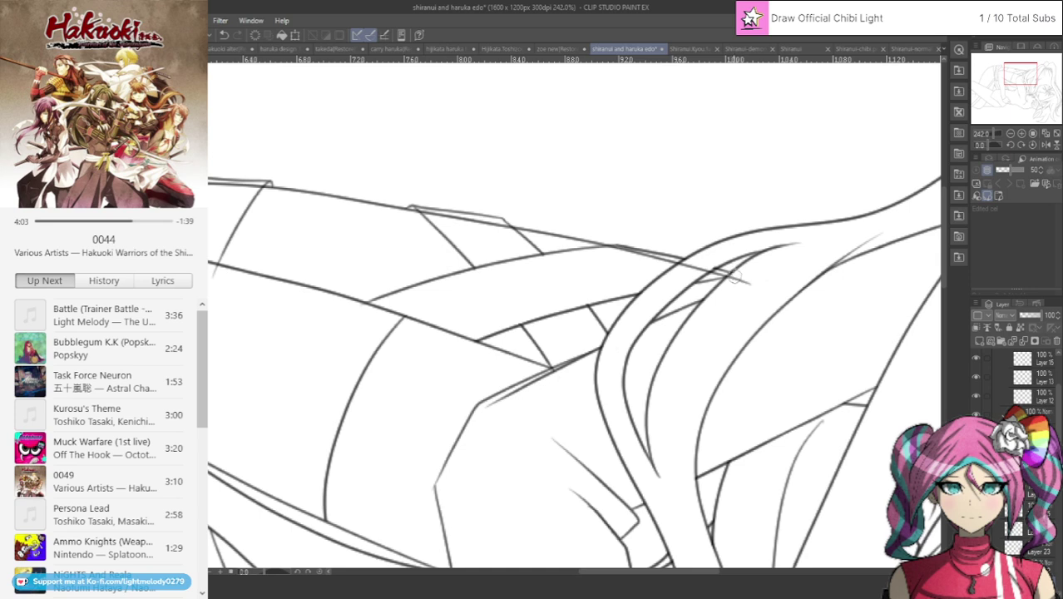
ctrl+shift+click(705, 269)
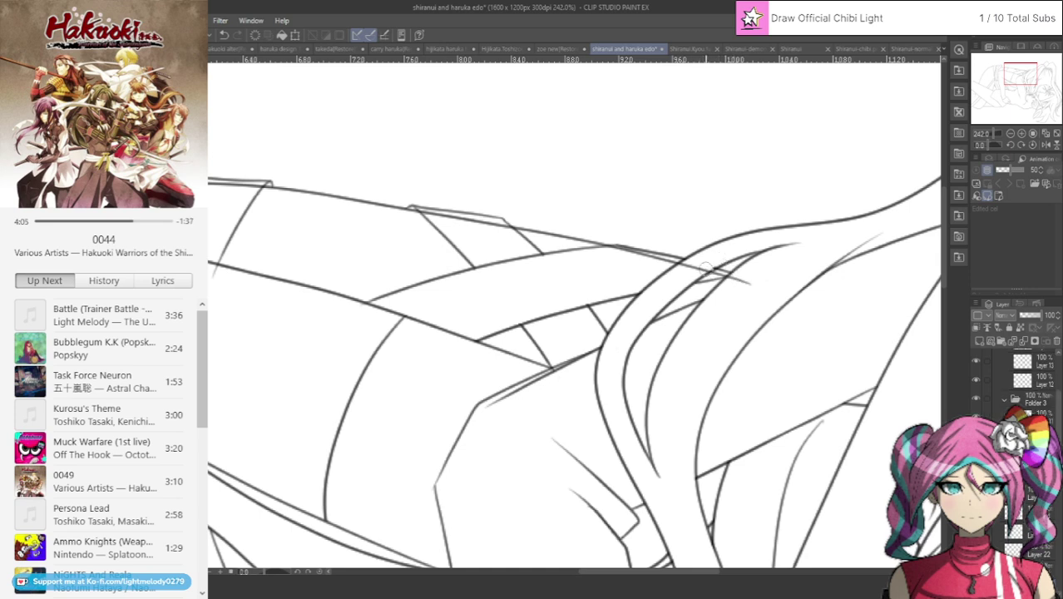
drag(742, 288, 728, 279)
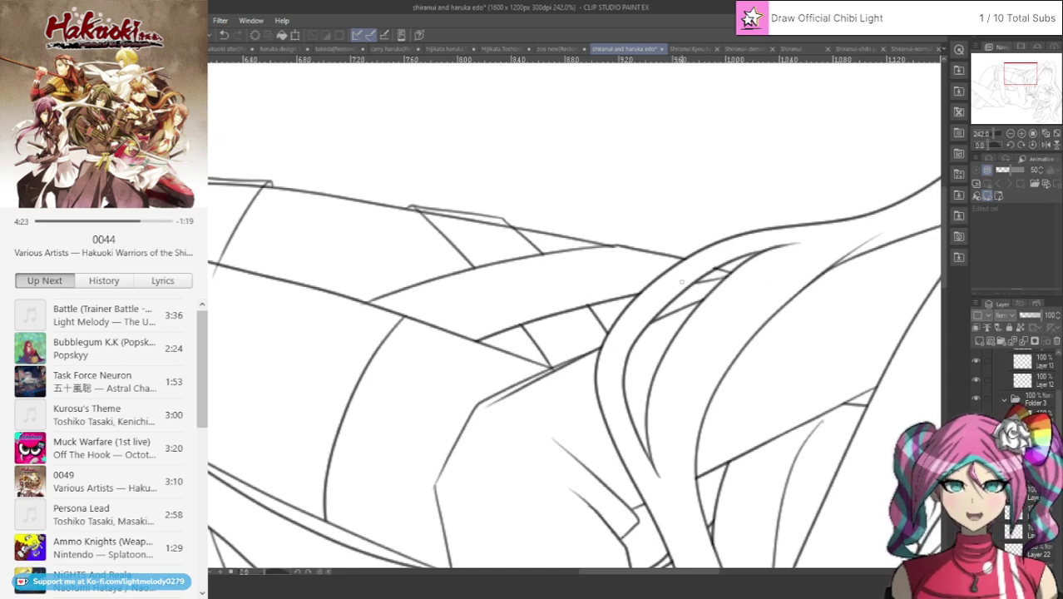
Erase the back outline where it runs beneath the raised edge of the bandage.
scroll(612, 300, down, 3)
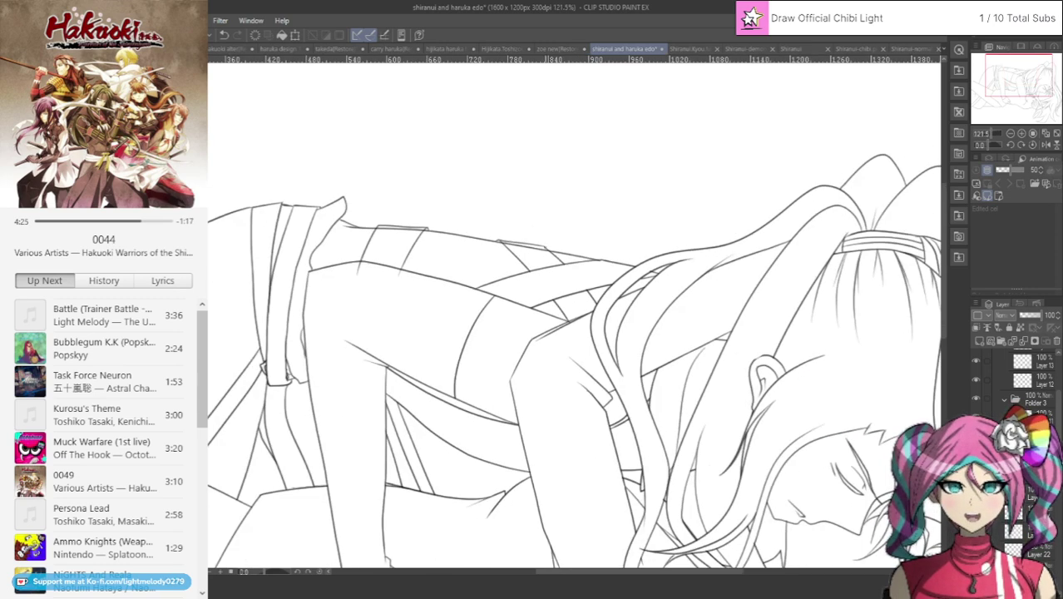
scroll(536, 229, up, 2)
scroll(556, 253, up, 1)
scroll(559, 289, up, 2)
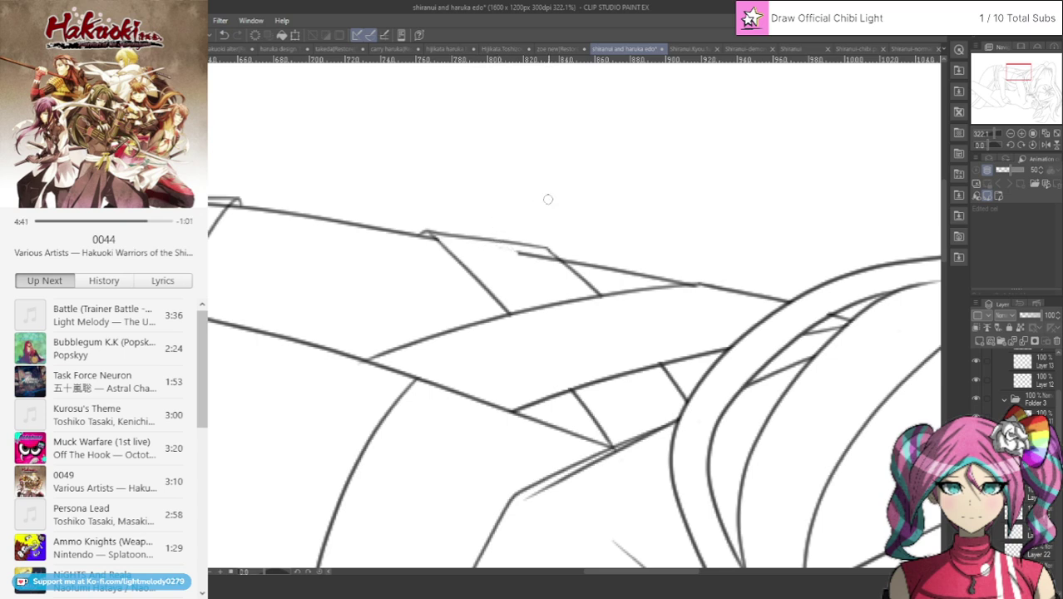
drag(507, 250, 546, 259)
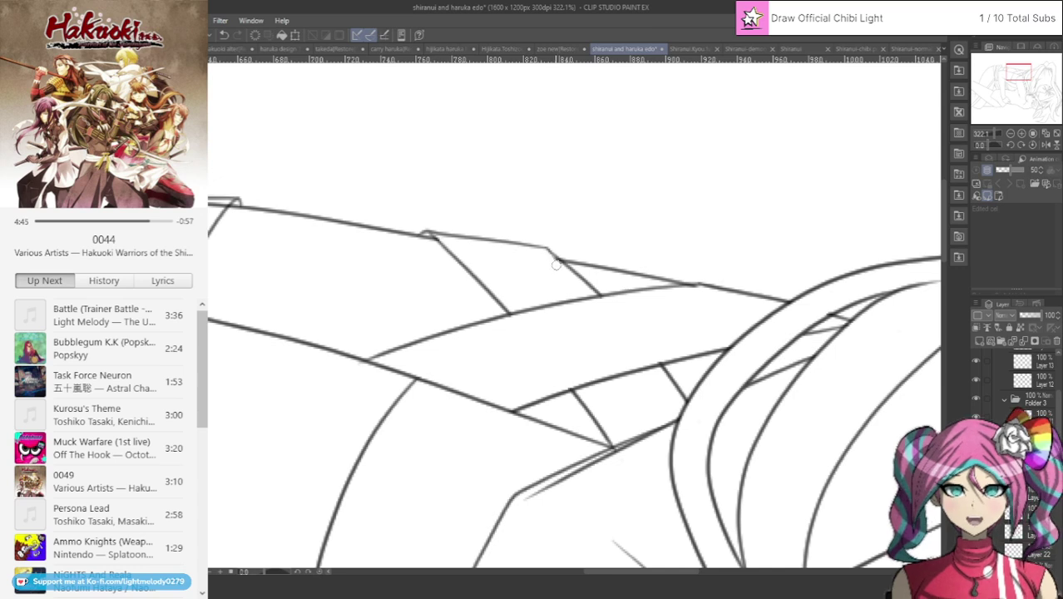
Erase the bandage line's overshoot past the arm outline and the back outline running beneath the bandage strip nearest the waist sash.
drag(1015, 74, 1006, 71)
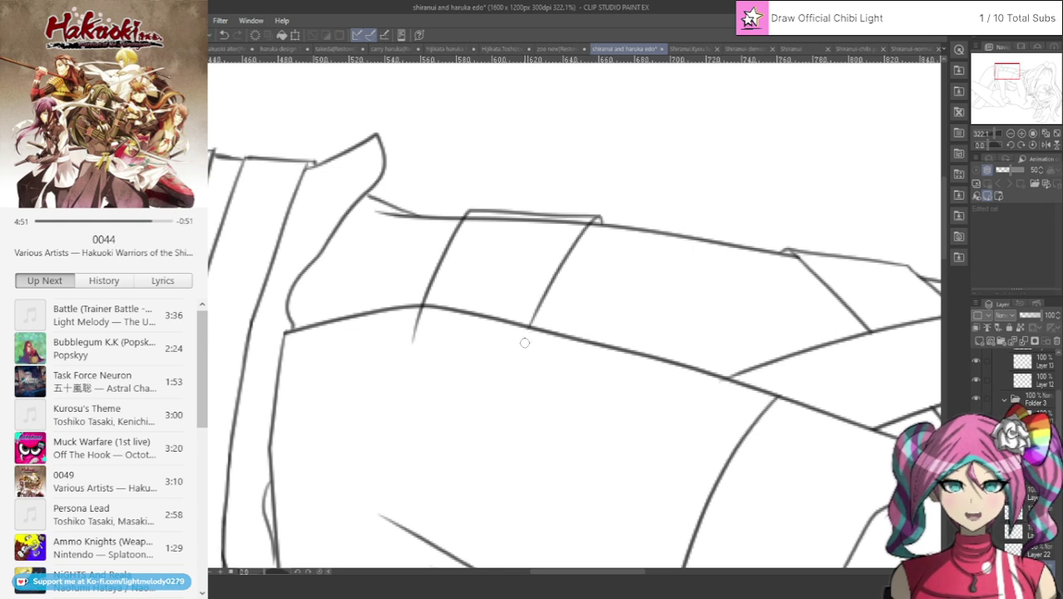
drag(409, 339, 409, 350)
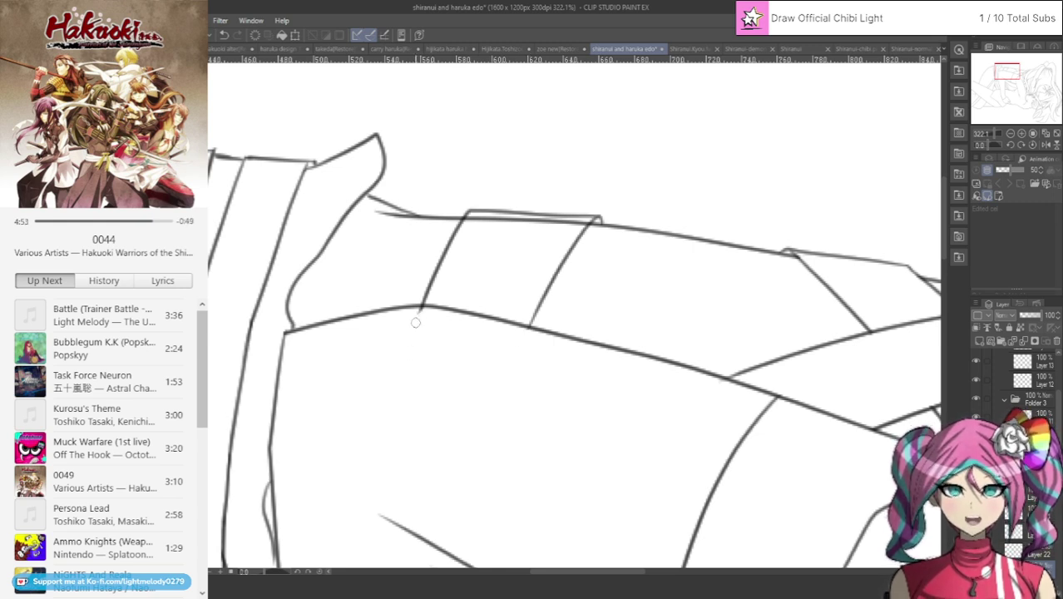
ctrl+shift+click(477, 219)
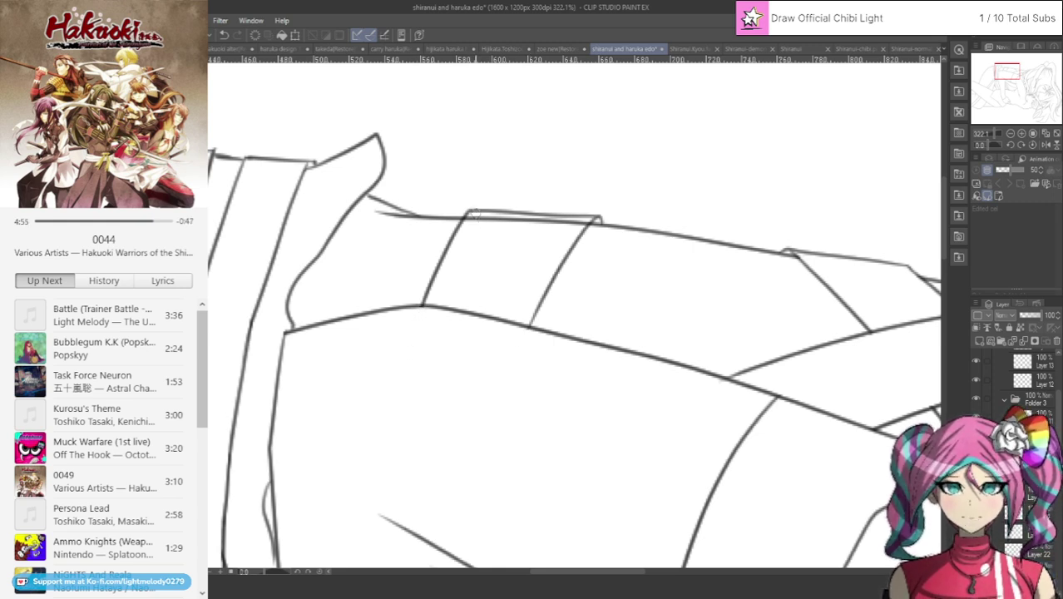
mouse_move(475, 215)
mouse_down()
mouse_move(503, 216)
mouse_move(475, 222)
mouse_move(557, 224)
mouse_move(586, 219)
mouse_up()
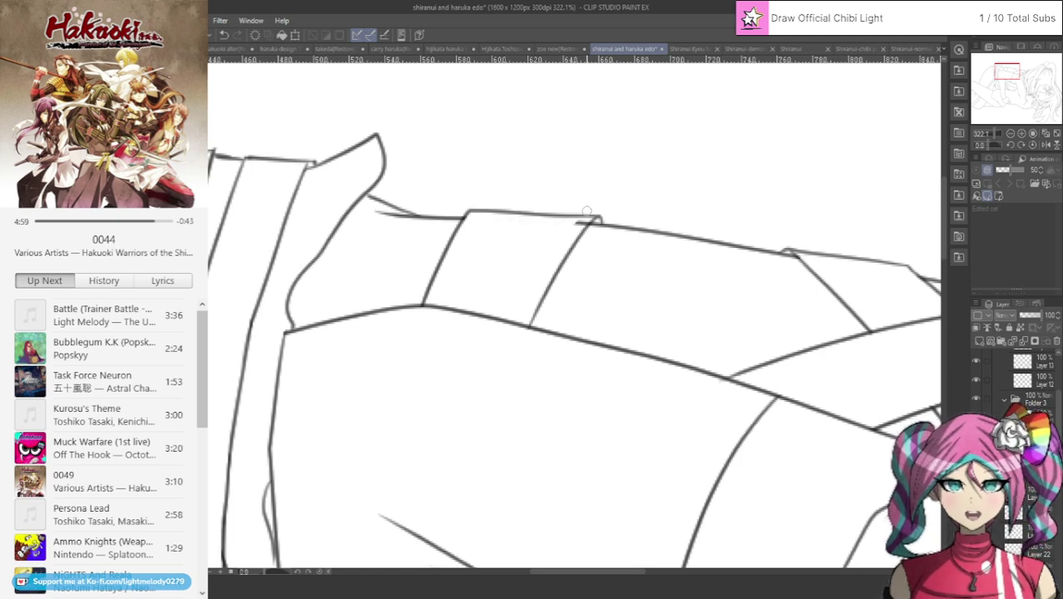
Save the drawing with the cleaned-up bandage lines.
scroll(578, 203, down, 5)
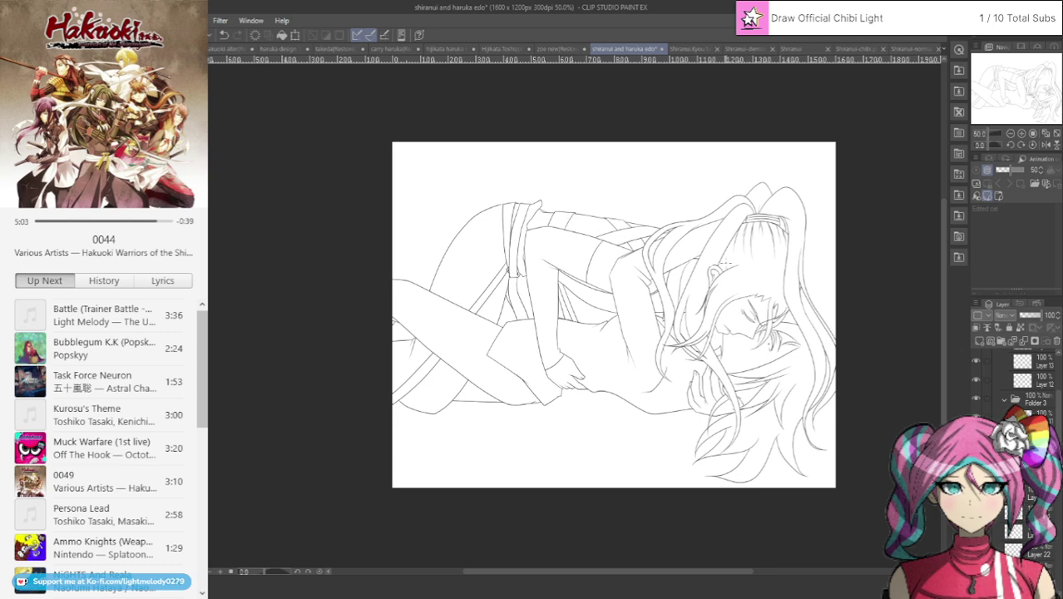
scroll(735, 274, up, 1)
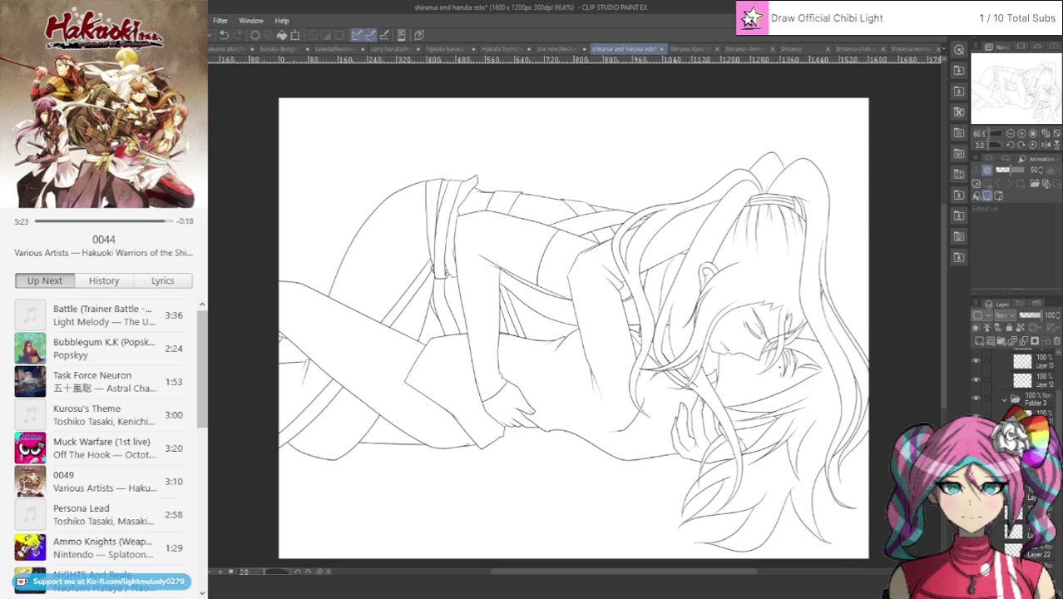
key(ctrl+s)
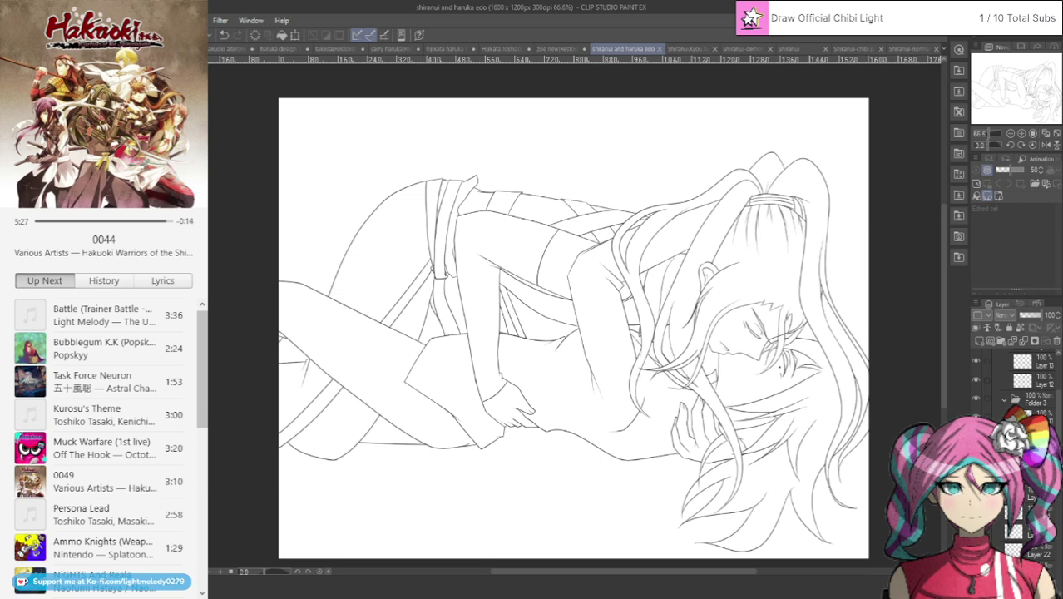
key(alt+Tab)
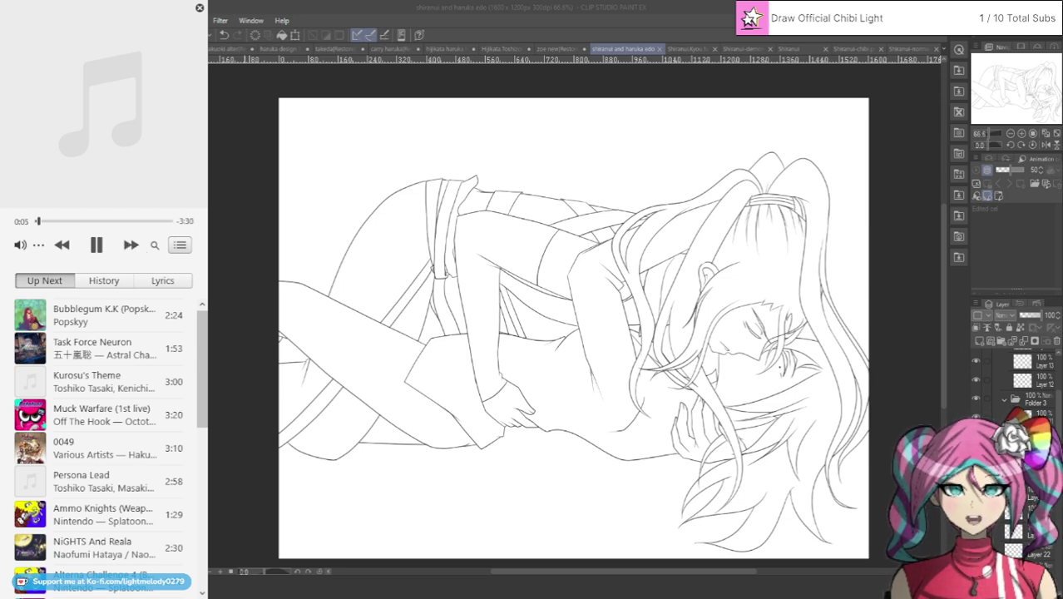
click(395, 200)
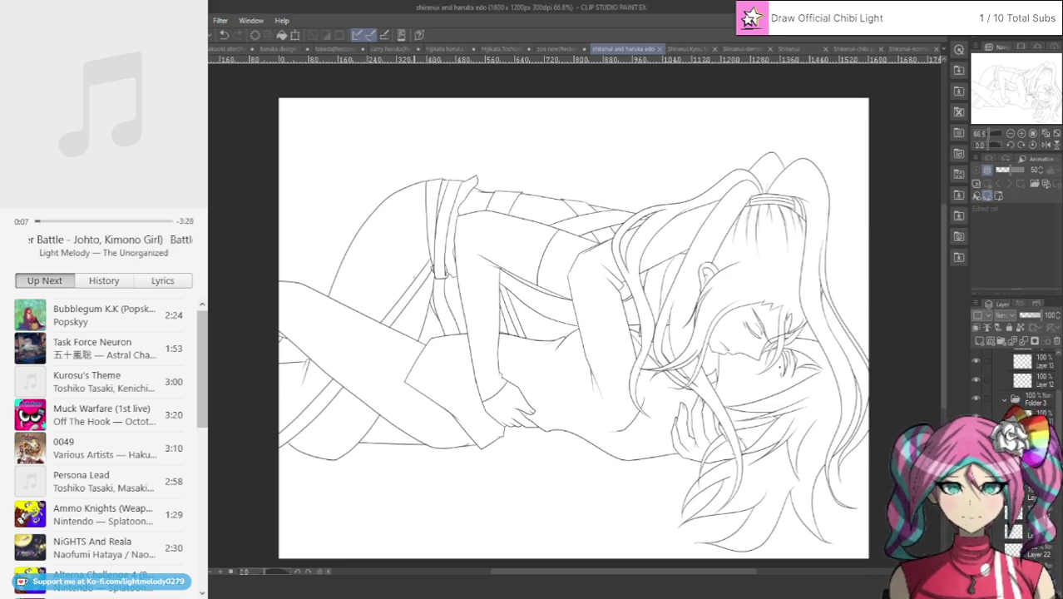
Extend the middle line of the hanging sash tail down to the outline of the lower figure's leg.
scroll(386, 268, up, 2)
scroll(473, 314, up, 3)
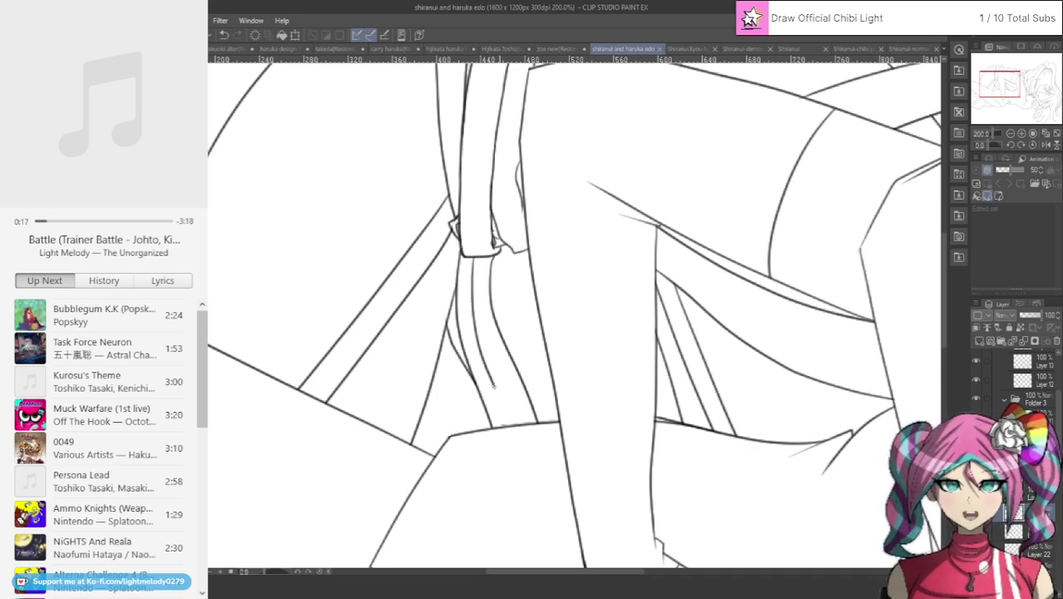
drag(512, 423, 508, 413)
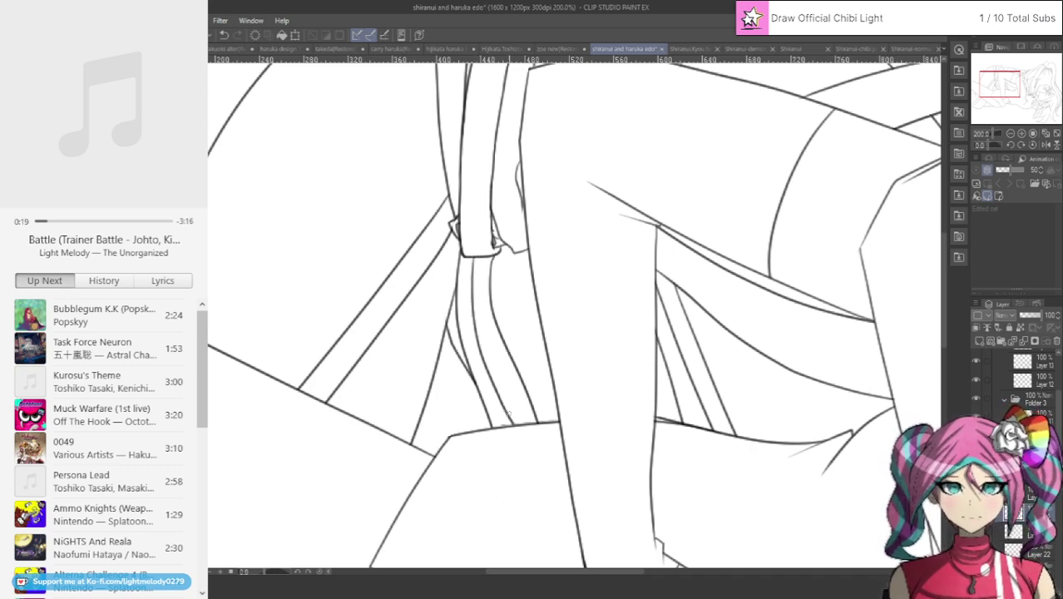
Collapse Folder 4, Folder 3 and the enclosing Folder 1 in the layer list.
scroll(509, 413, down, 6)
scroll(523, 359, up, 2)
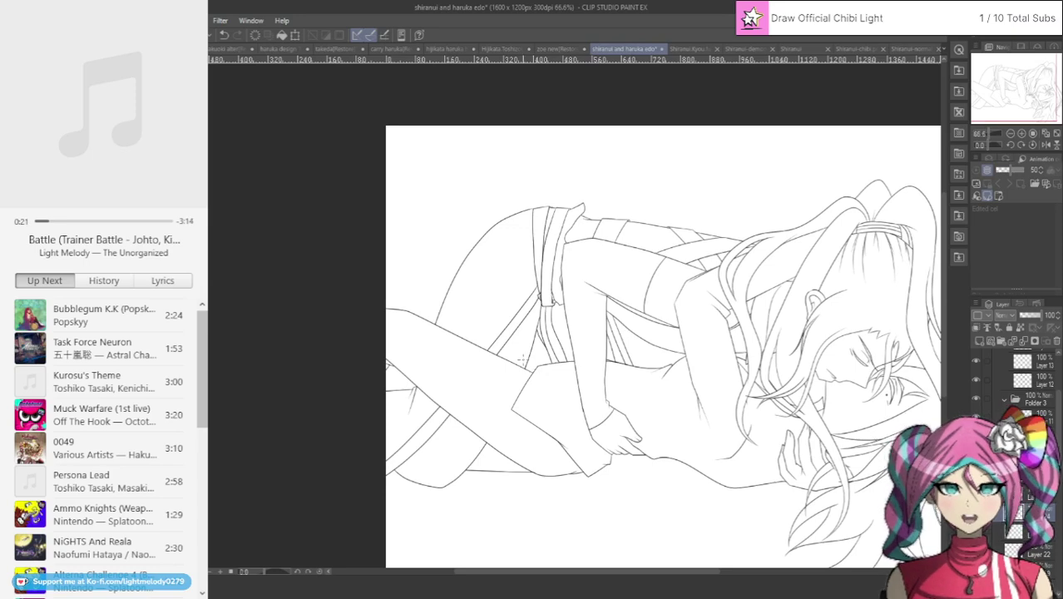
scroll(522, 359, up, 1)
drag(997, 91, 1016, 95)
scroll(841, 269, down, 2)
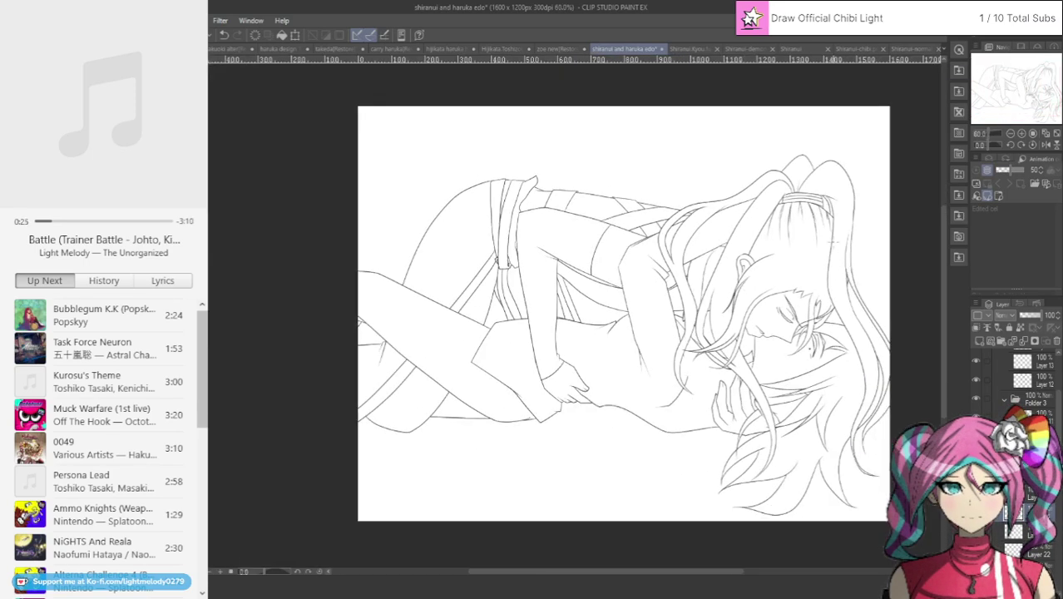
scroll(988, 404, up, 3)
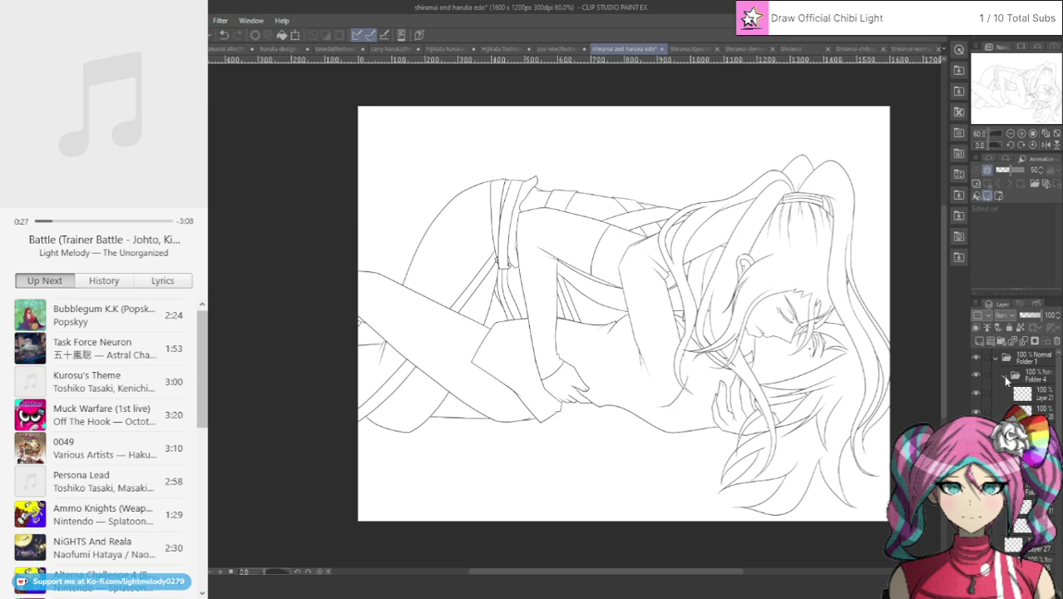
click(1003, 376)
click(1005, 396)
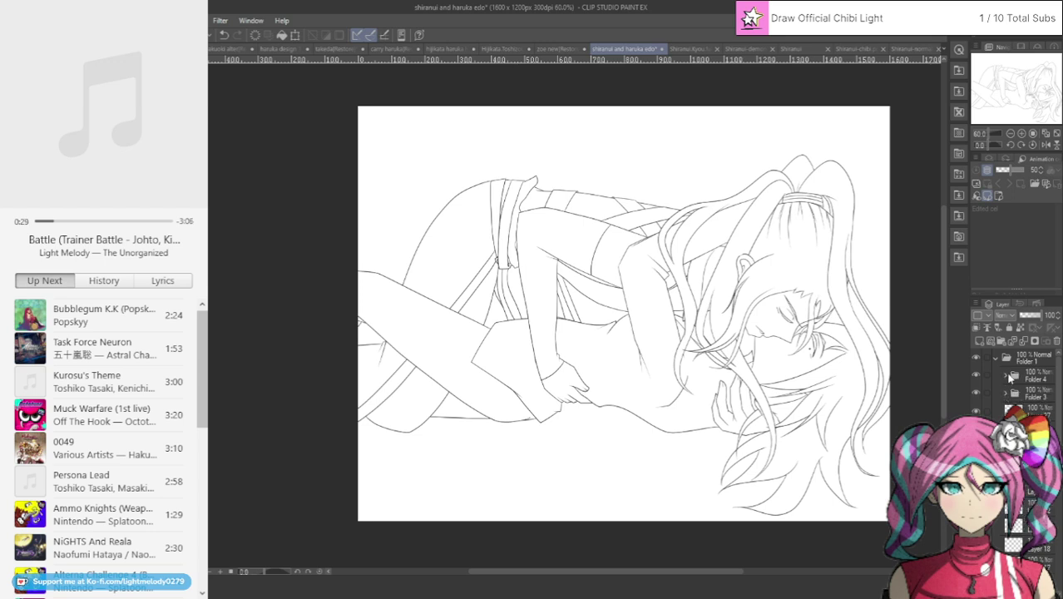
click(995, 360)
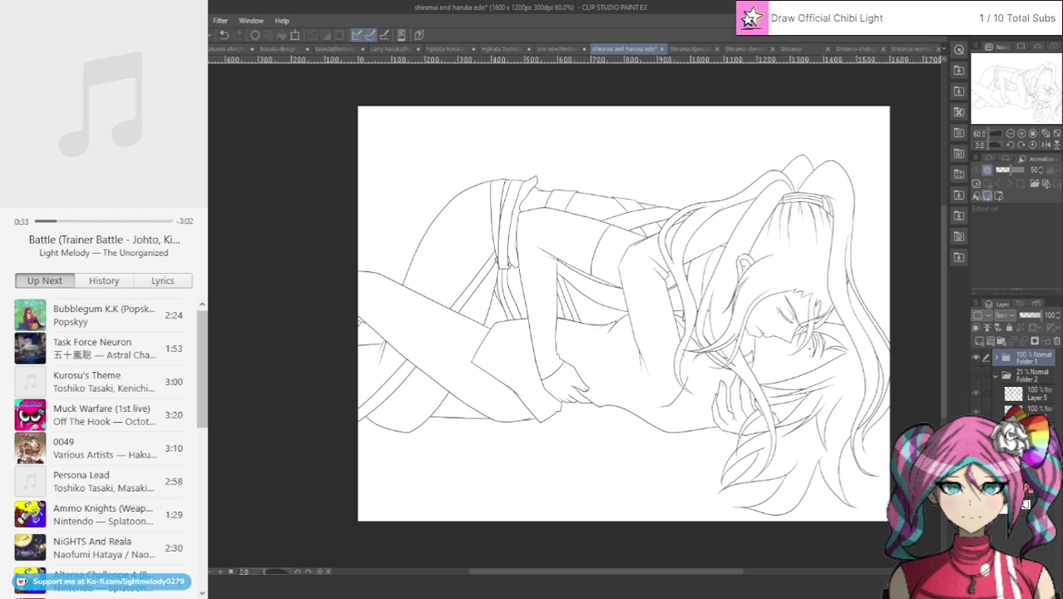
Save the drawing and add a new layer folder between Folder 1 and Folder 2.
key(ctrl+s)
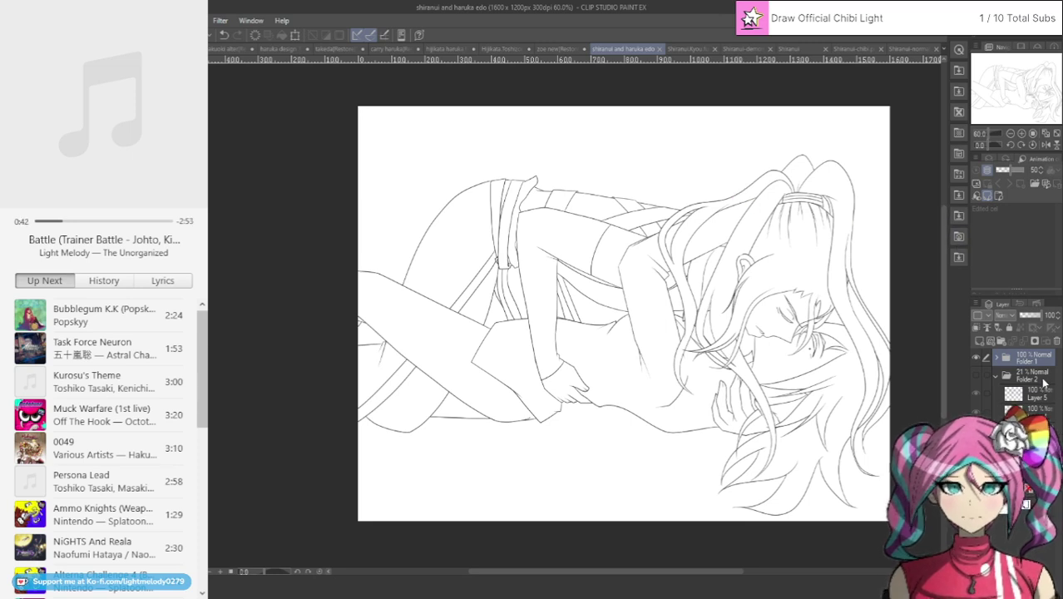
click(1001, 345)
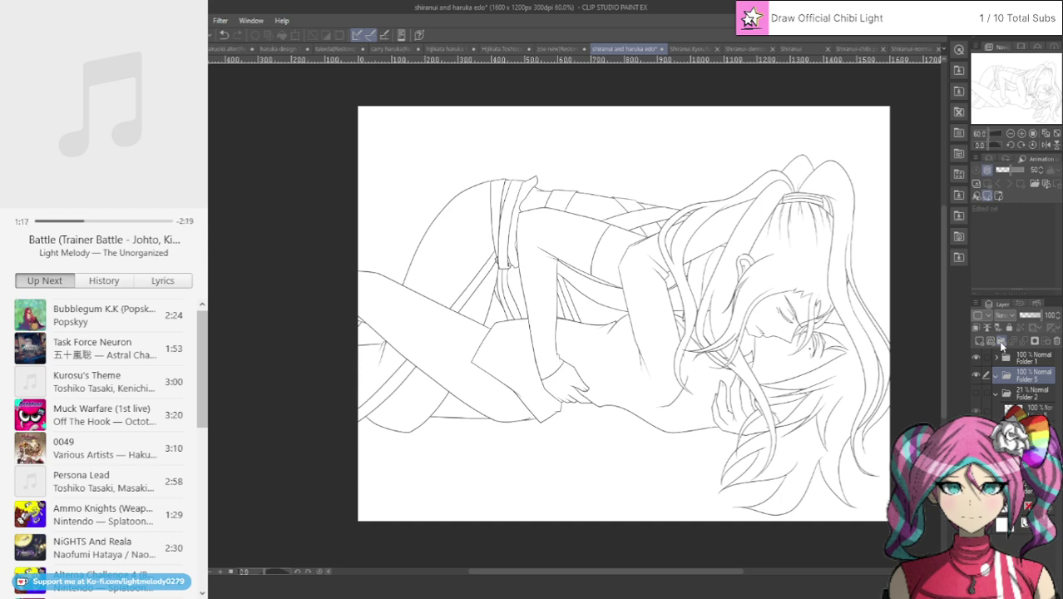
Erase the extra hair line overlapping the strands in front of the upper figure's face and trim the brow line where it meets them.
scroll(832, 365, up, 4)
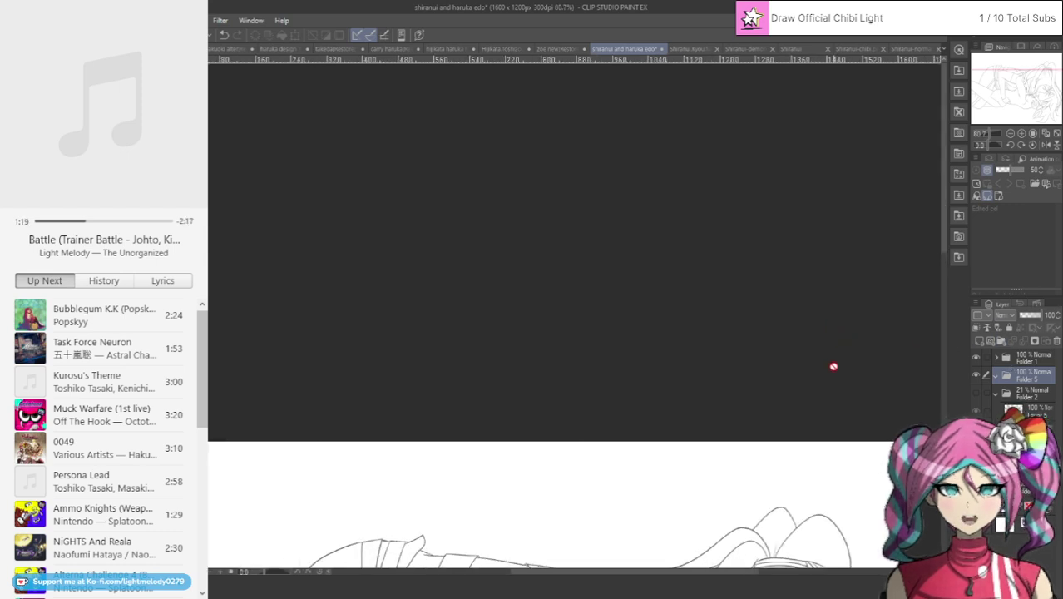
drag(1027, 59, 1026, 106)
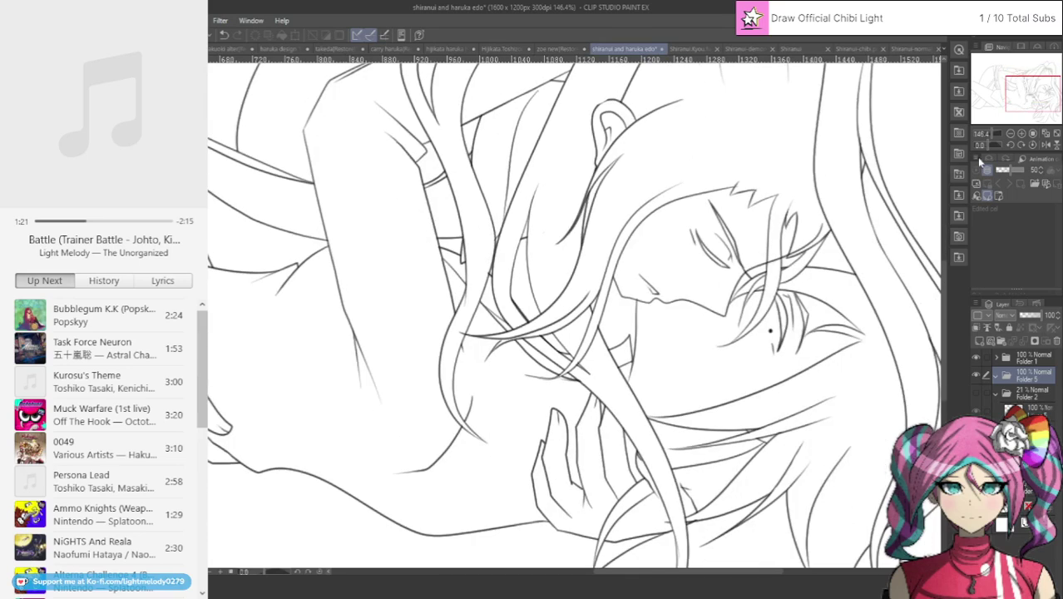
scroll(778, 254, up, 3)
ctrl+shift+click(773, 283)
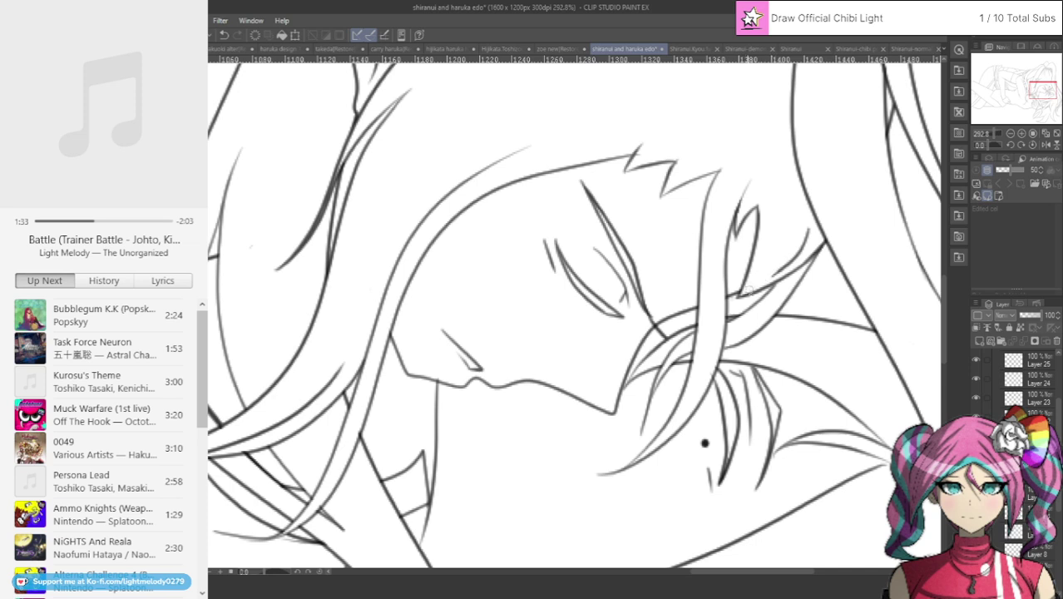
drag(779, 272, 796, 262)
click(807, 231)
ctrl+shift+click(655, 324)
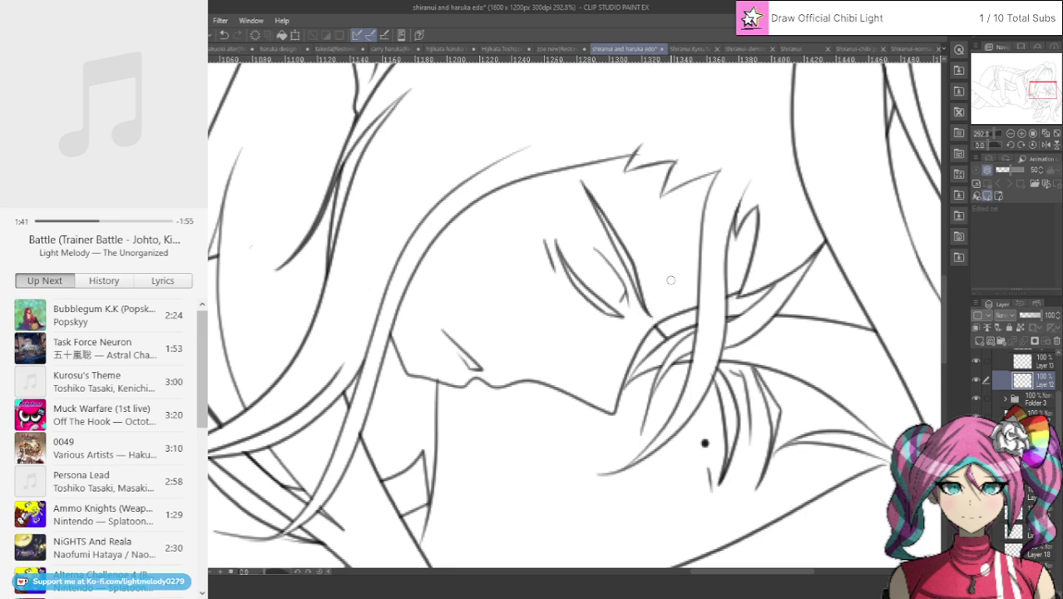
Check the line art around the upper figure's face and save the drawing.
scroll(436, 482, down, 5)
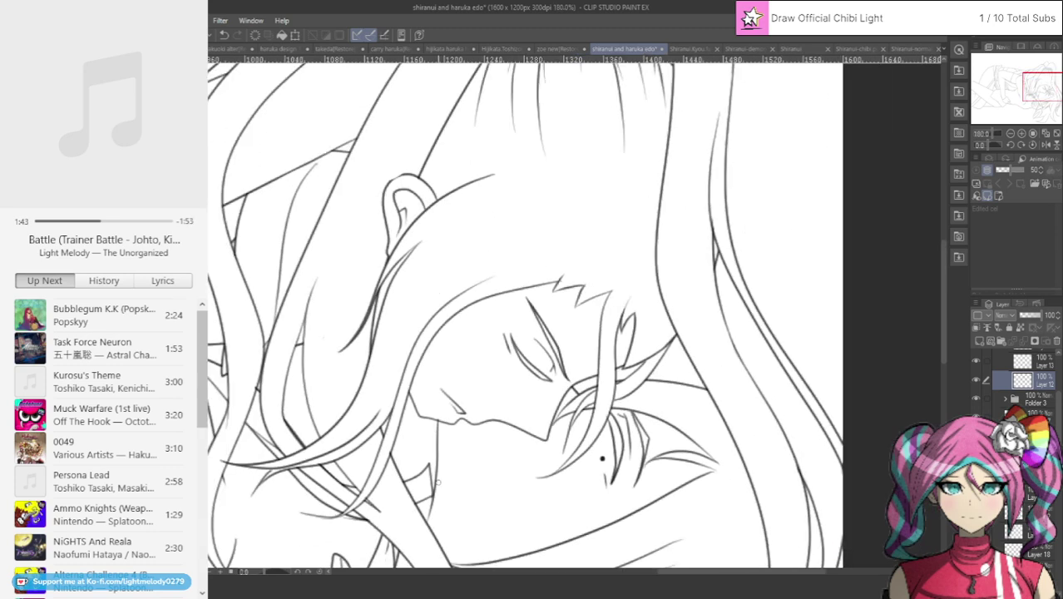
scroll(438, 489, up, 6)
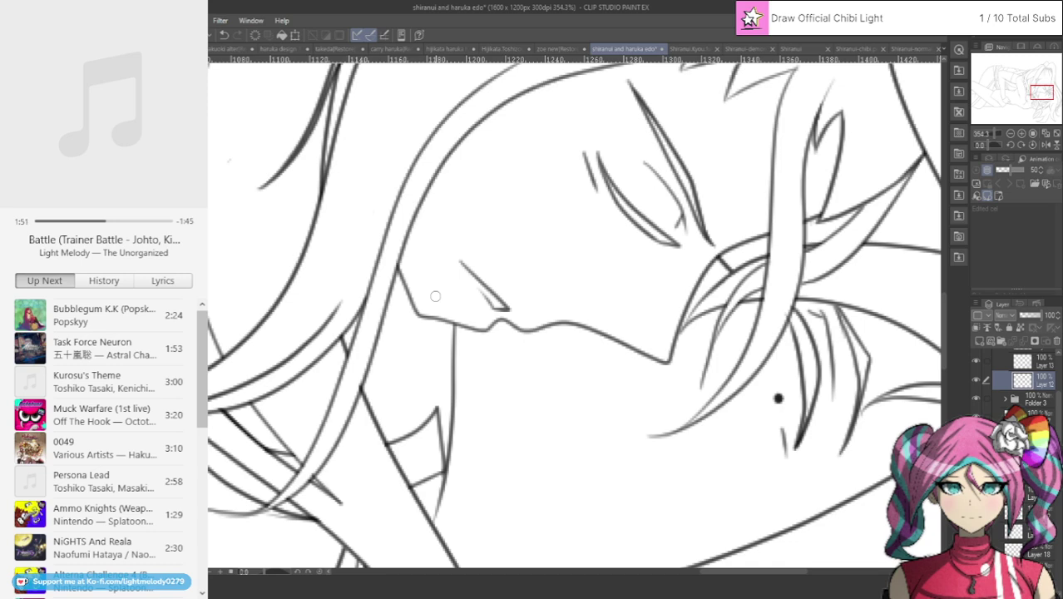
scroll(435, 296, down, 9)
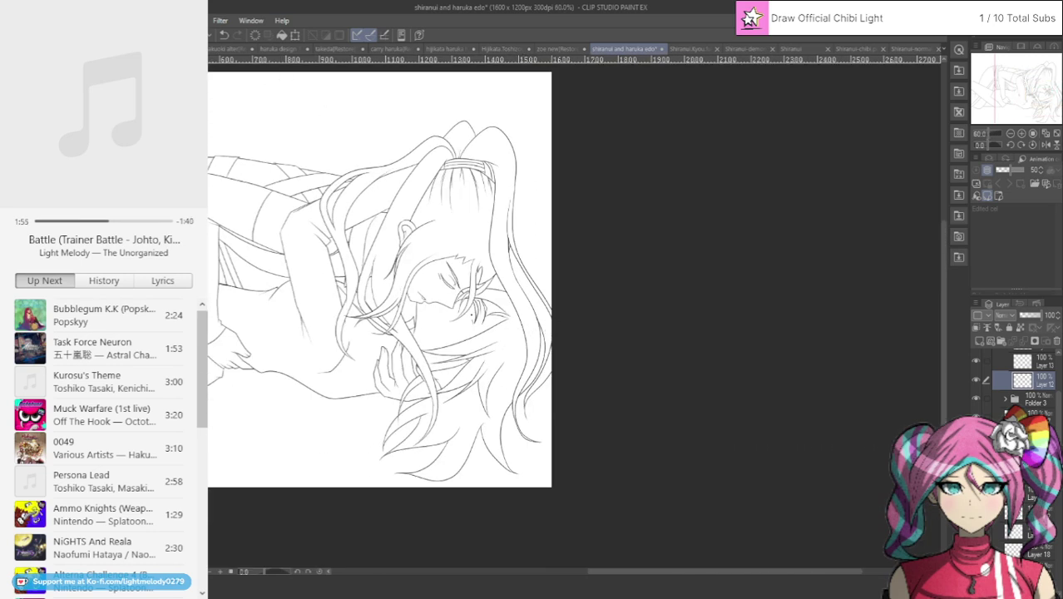
key(ctrl+s)
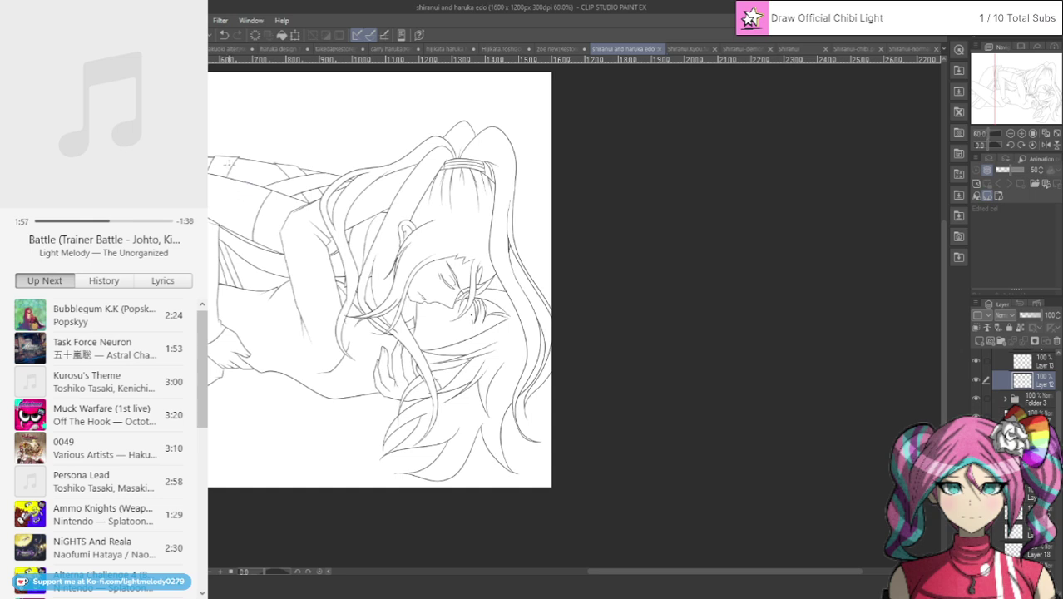
Close the zoe new, carry haruka and hijikata haruka hold documents.
drag(1005, 103, 963, 97)
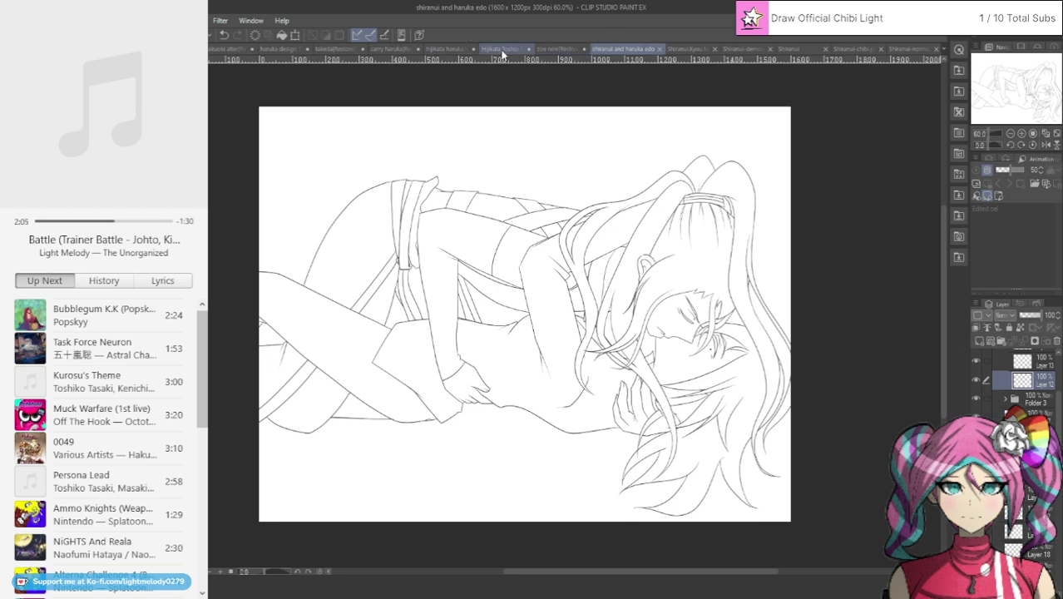
click(549, 48)
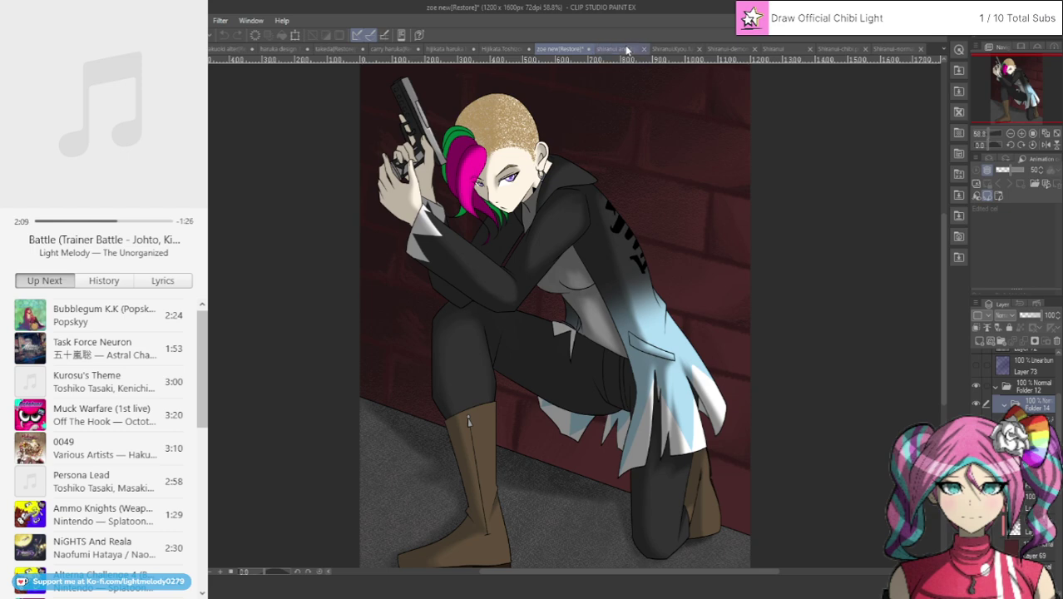
click(629, 47)
click(559, 47)
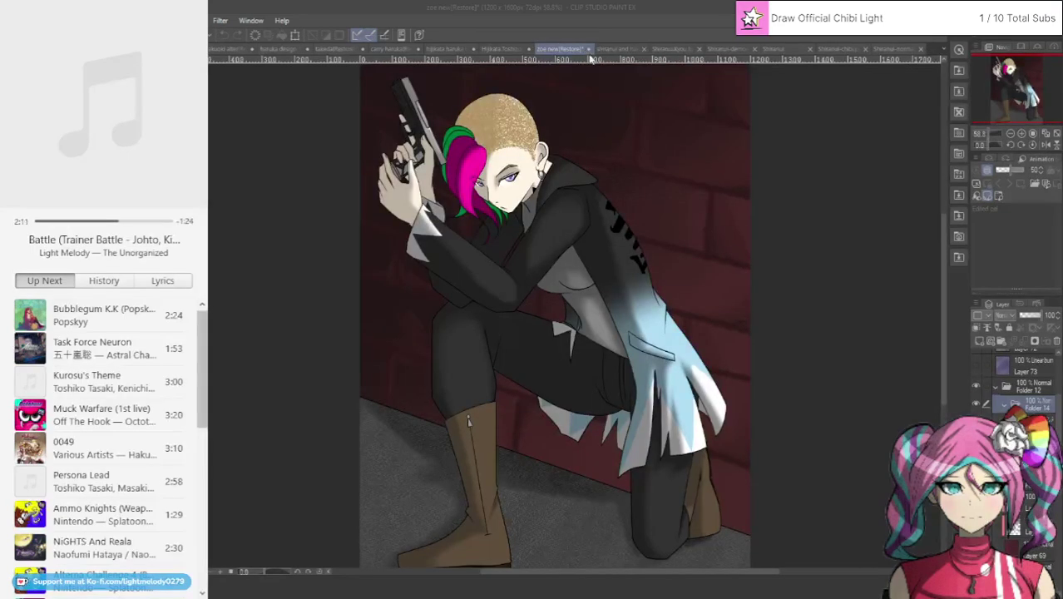
click(549, 228)
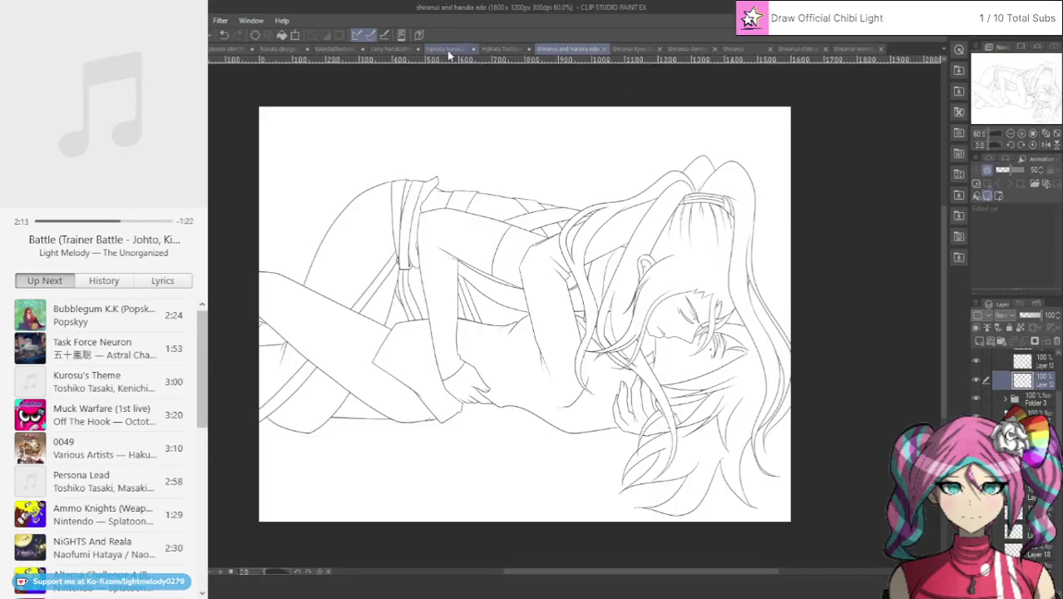
click(405, 52)
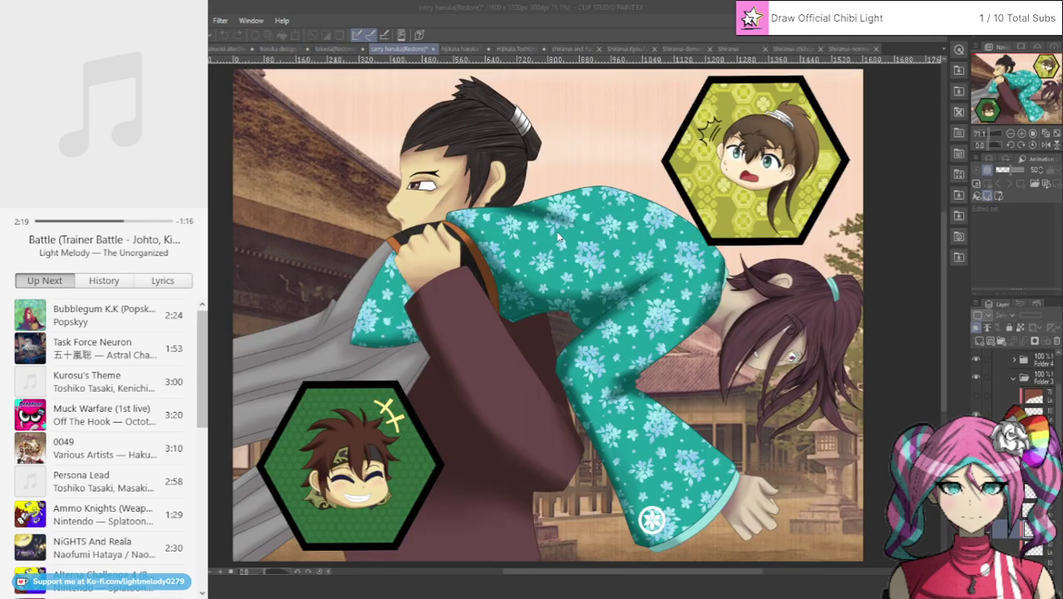
click(434, 48)
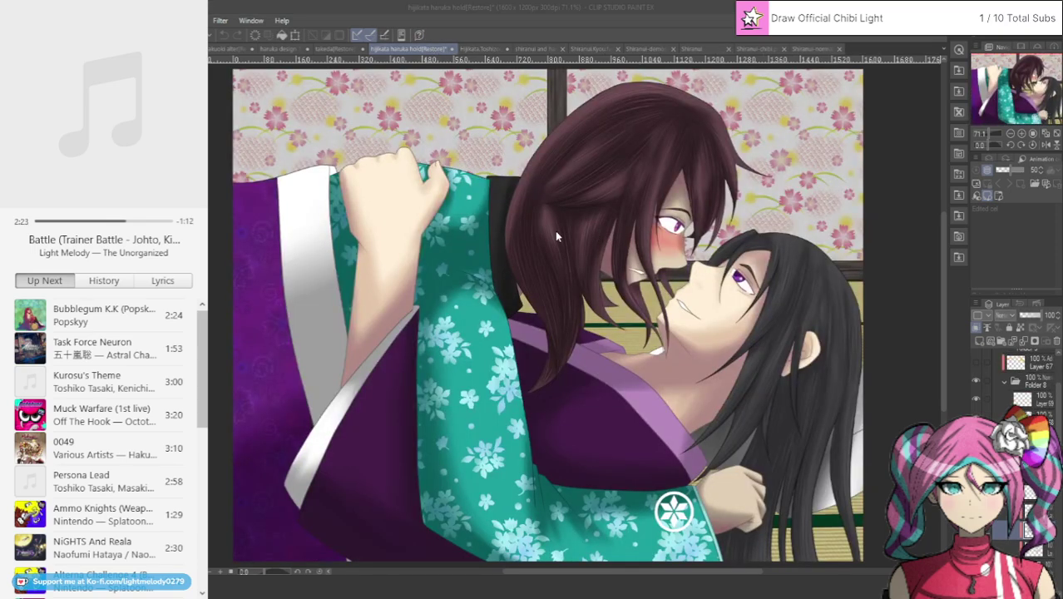
Reorder the open documents so the haruka design 1.png reference sits directly after shiranui and haruka edo.
click(480, 49)
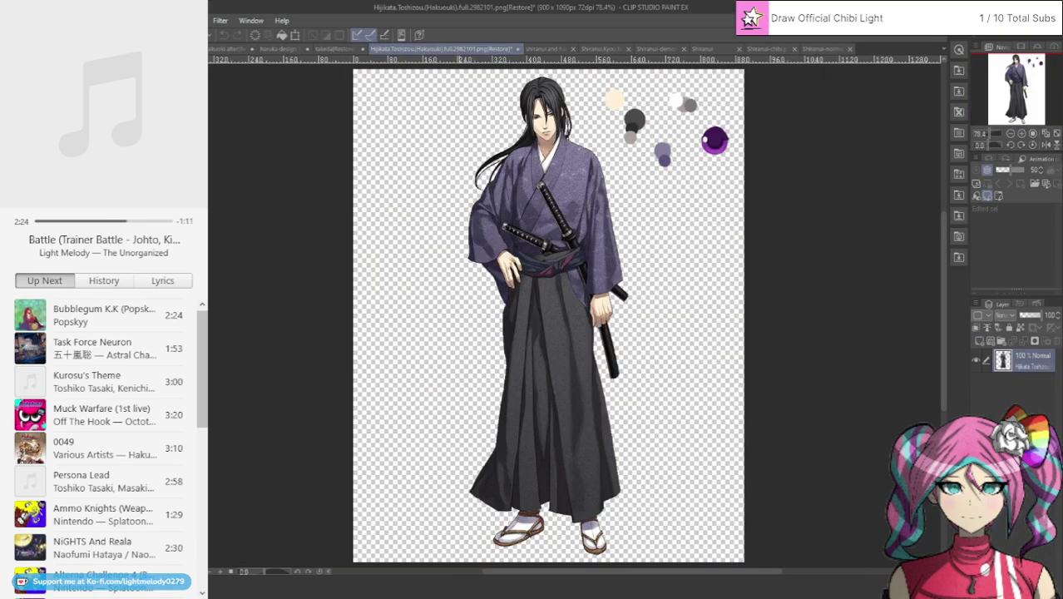
click(328, 49)
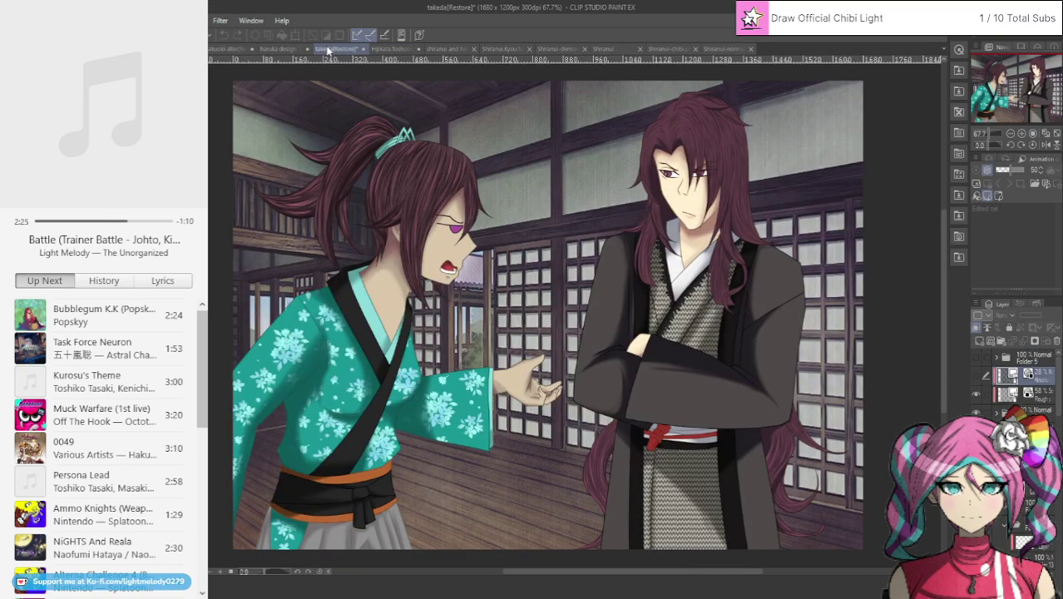
click(467, 50)
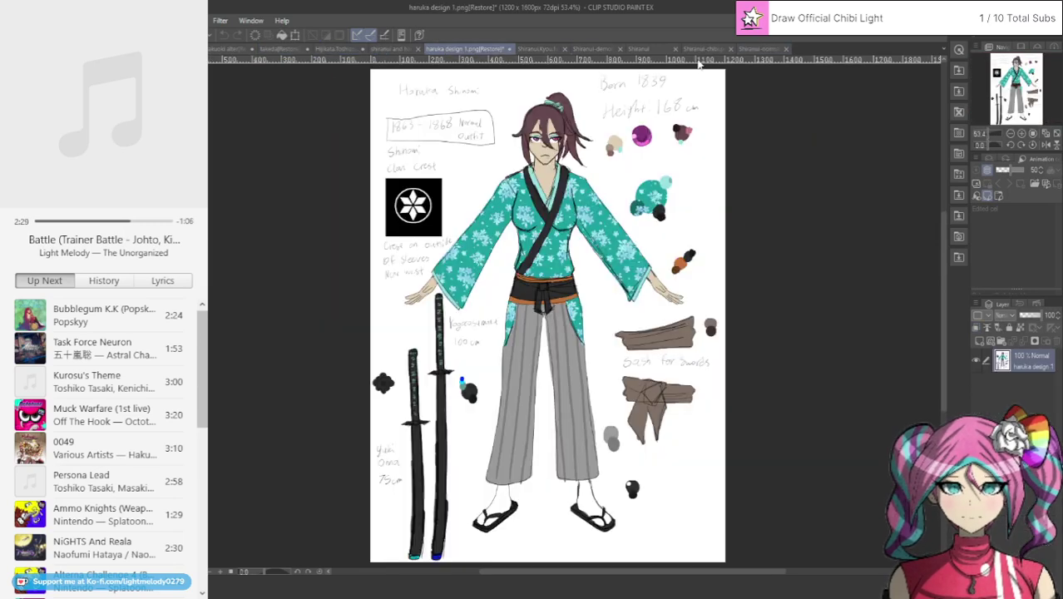
Look through the Shiranui-demon and Shiranui-chibi references and bring up the Shiranui night-street painting.
click(604, 52)
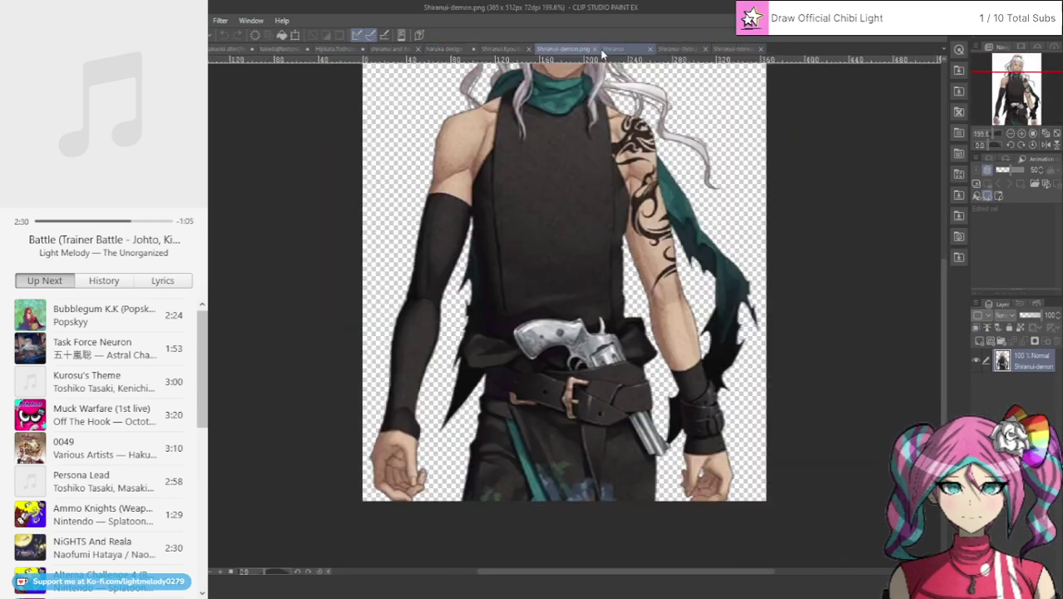
click(684, 50)
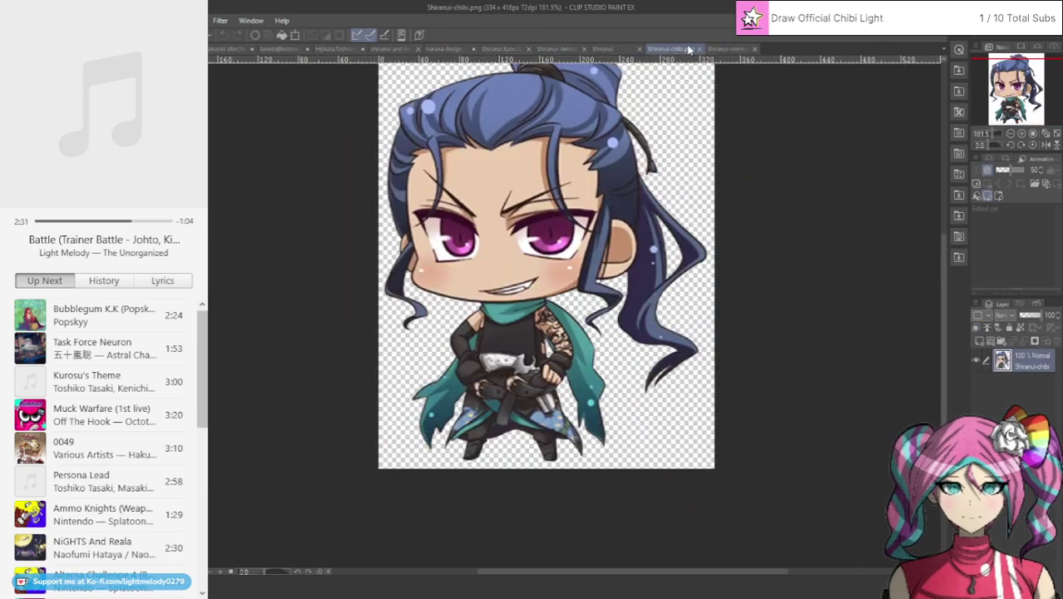
click(603, 49)
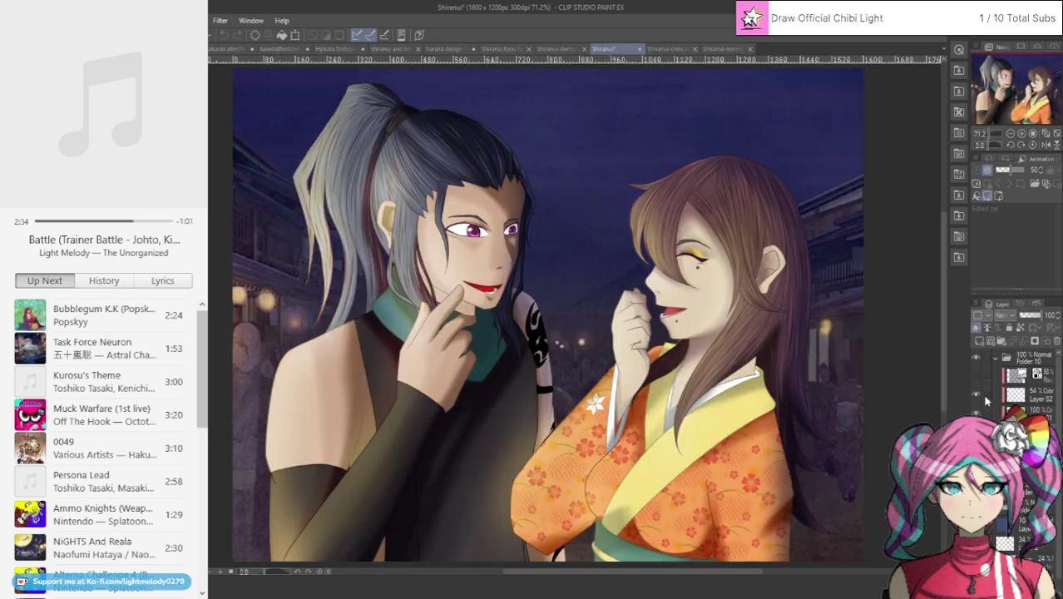
Hide Layer 82 and the effect layers below it in the Shiranui painting, then expand the folder that holds the two figures.
click(977, 395)
click(977, 414)
click(977, 432)
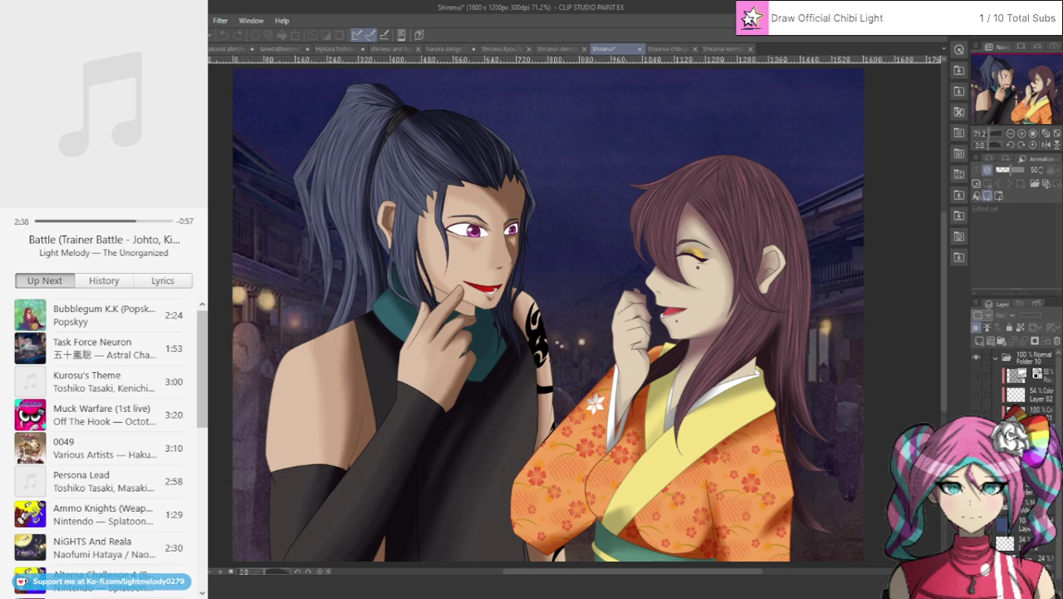
click(977, 451)
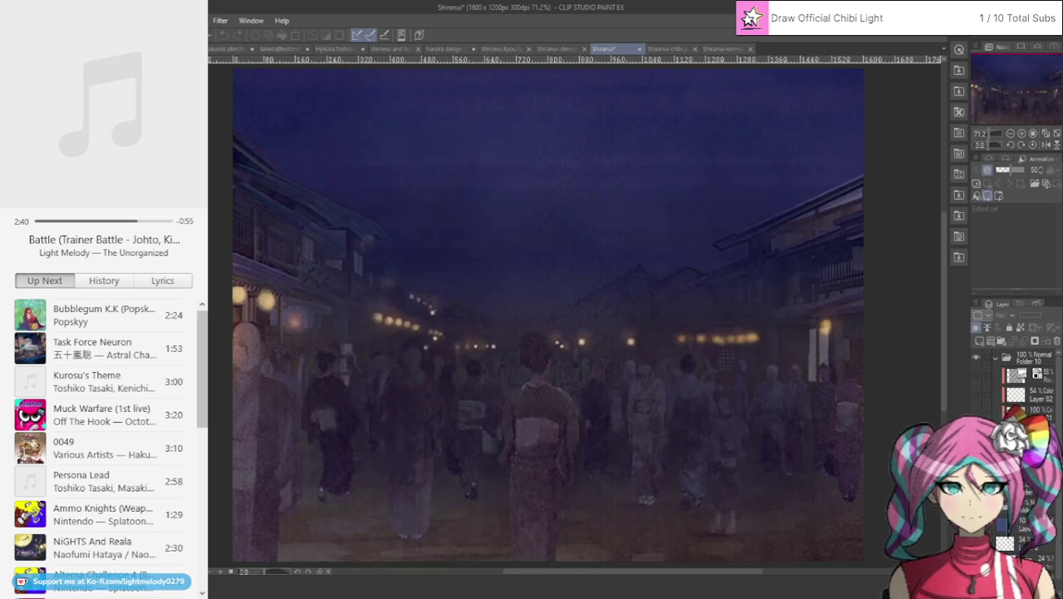
click(977, 451)
click(995, 451)
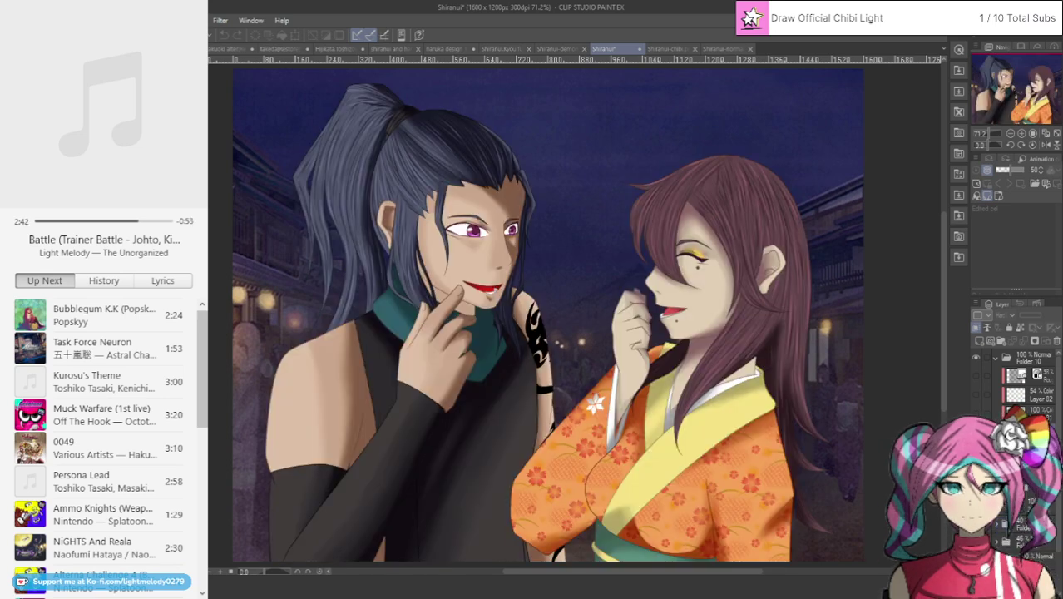
Check which parts the figures' subfolders contain and examine the ponytailed figure's hair and skin colours up close.
click(977, 469)
click(977, 469)
click(978, 487)
click(977, 487)
scroll(384, 71, up, 2)
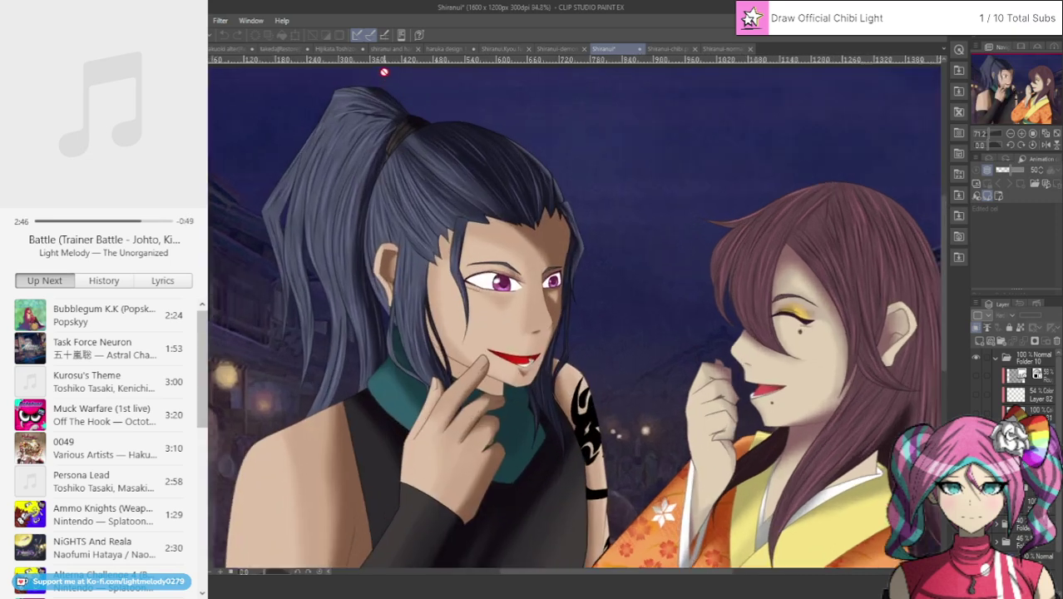
scroll(385, 71, up, 2)
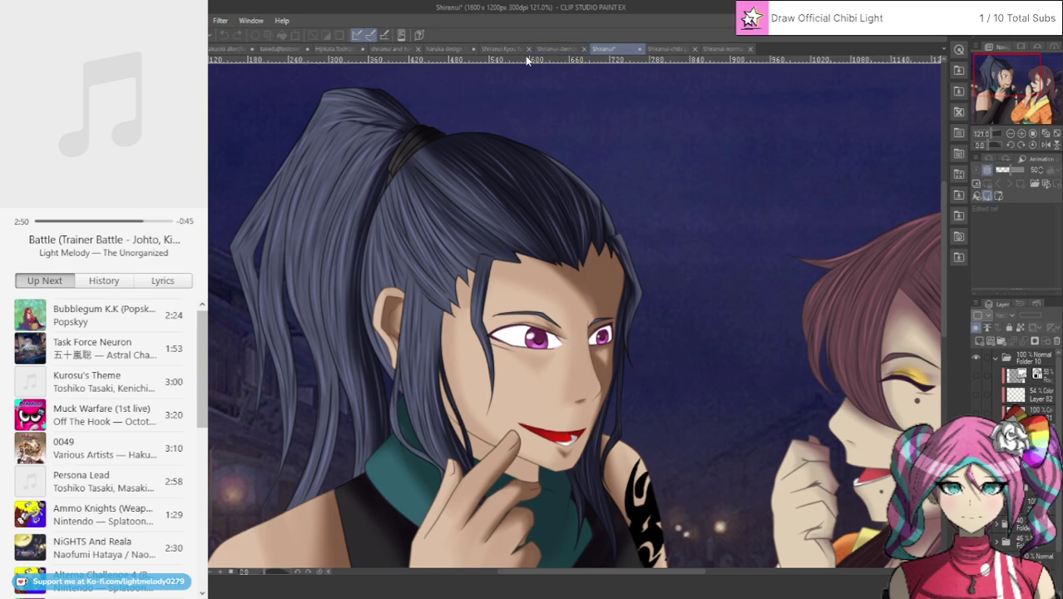
Review the Haruka swatches and Shiranui reference images, and place the shiranui and haruka edo drawing directly after haruka design.
click(443, 49)
scroll(578, 162, up, 7)
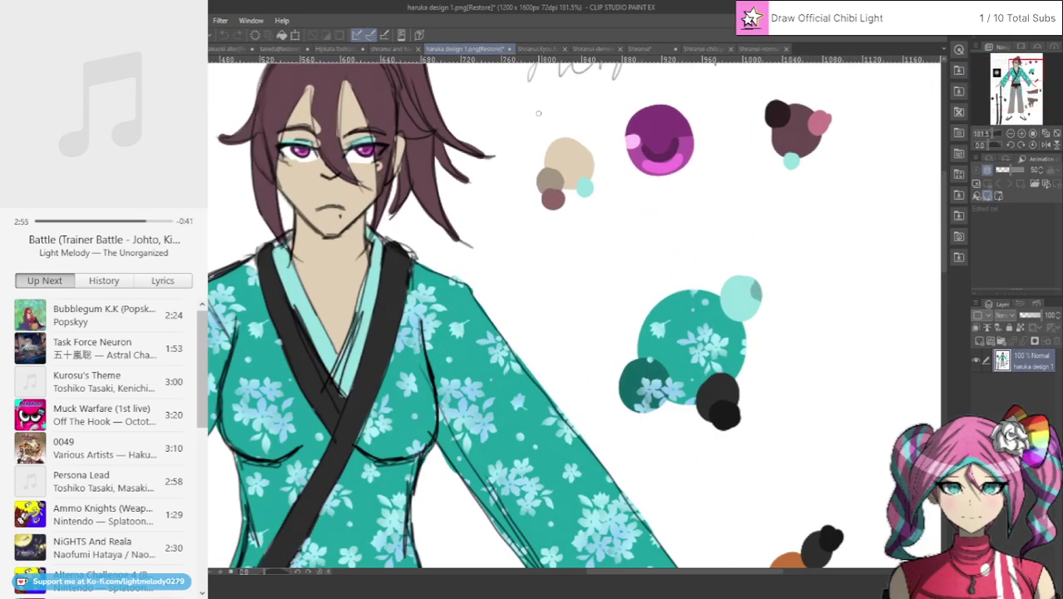
click(542, 49)
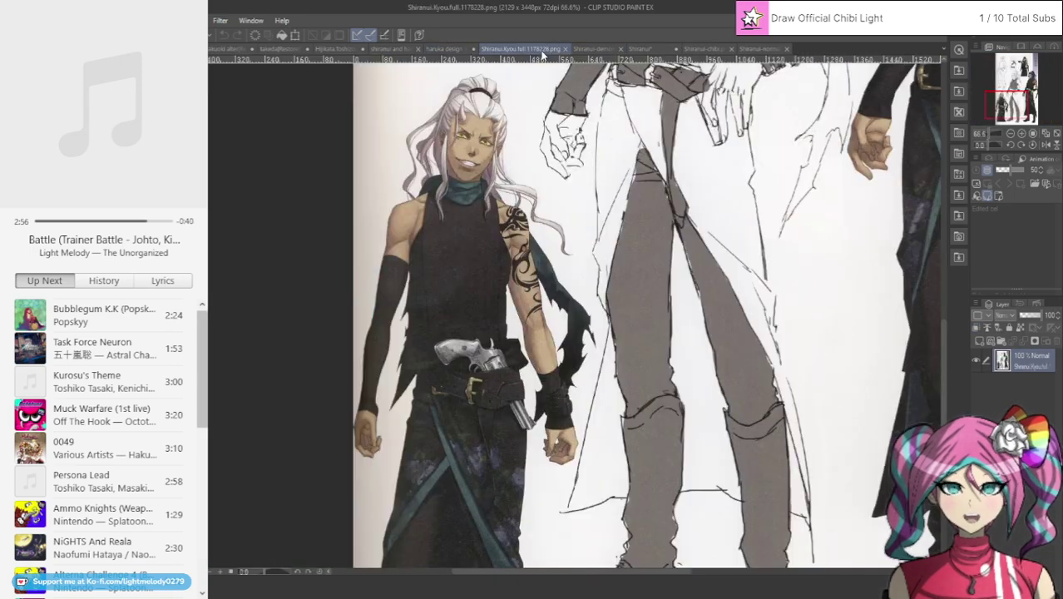
click(593, 50)
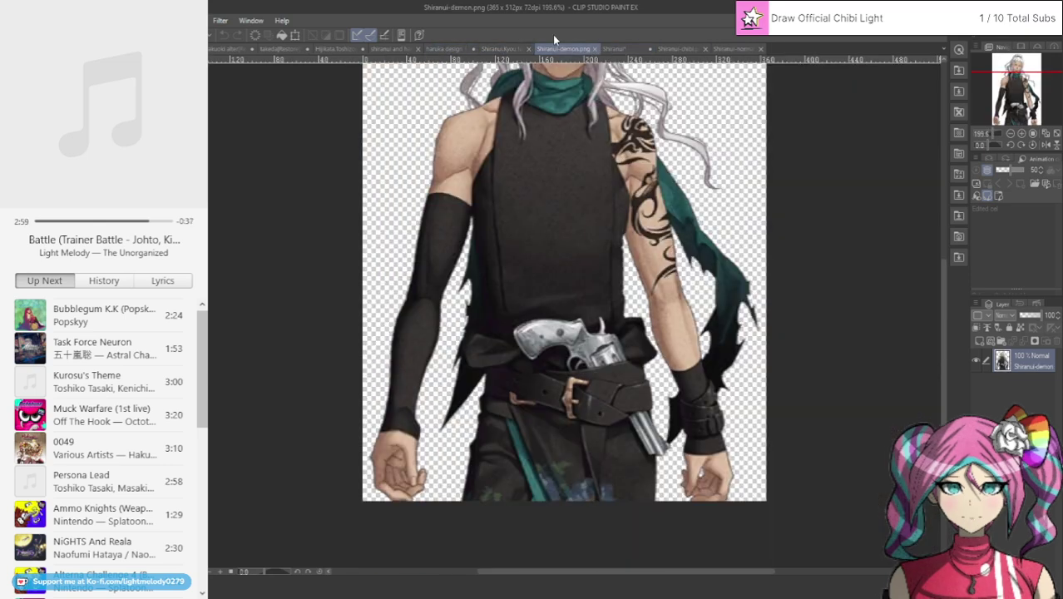
click(393, 48)
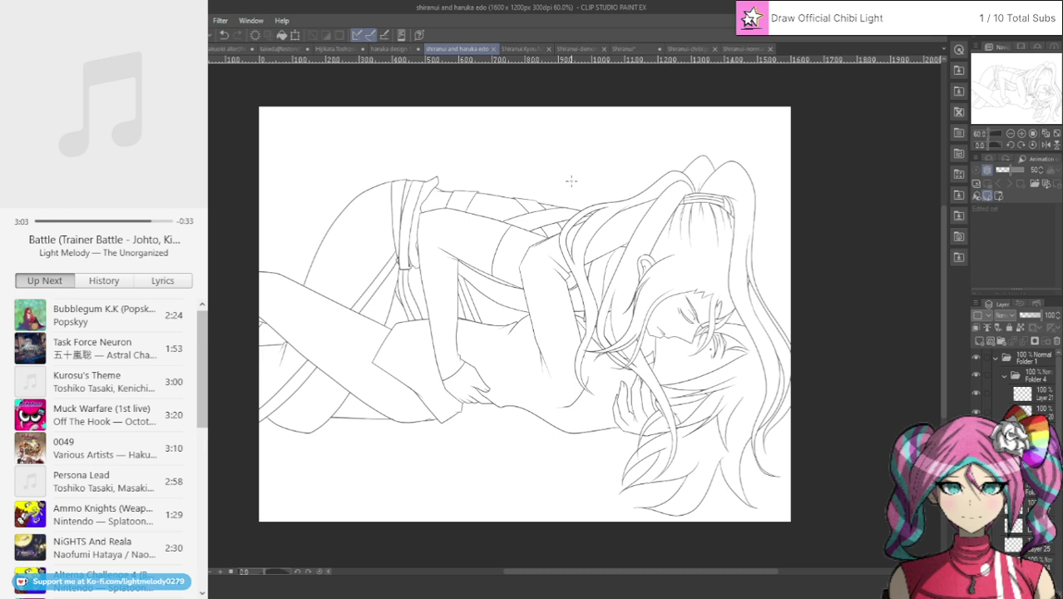
Collapse line-art Folders 4, 3 and 1 and add a new raster layer inside Folder 5.
click(1005, 379)
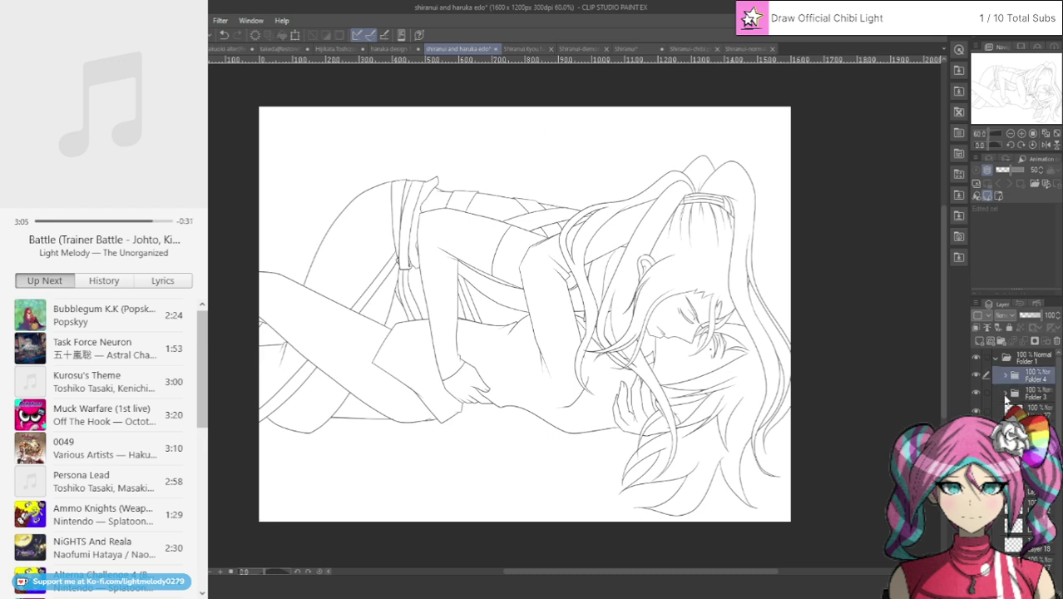
click(1004, 393)
click(996, 360)
click(1019, 378)
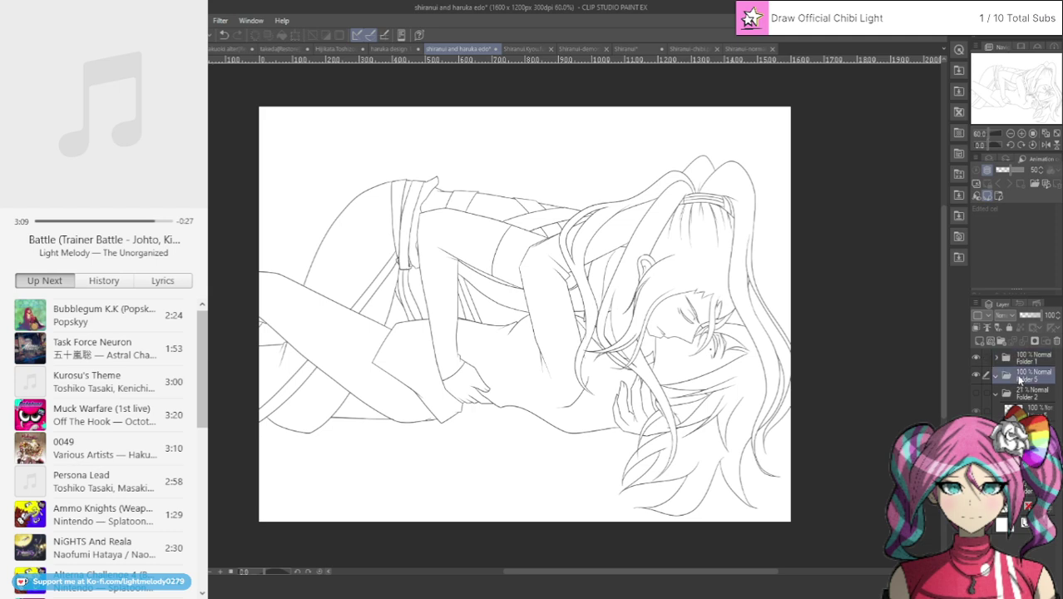
click(983, 341)
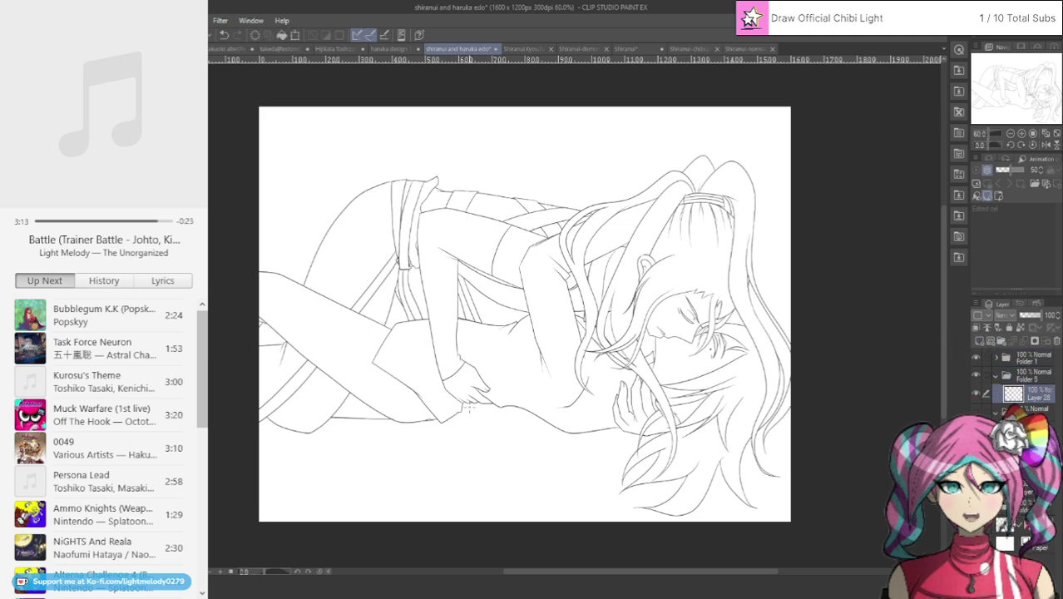
Fill the hand resting at the lower figure's waist with a flat beige skin colour by enclosing its outline.
scroll(433, 297, up, 3)
scroll(464, 416, up, 2)
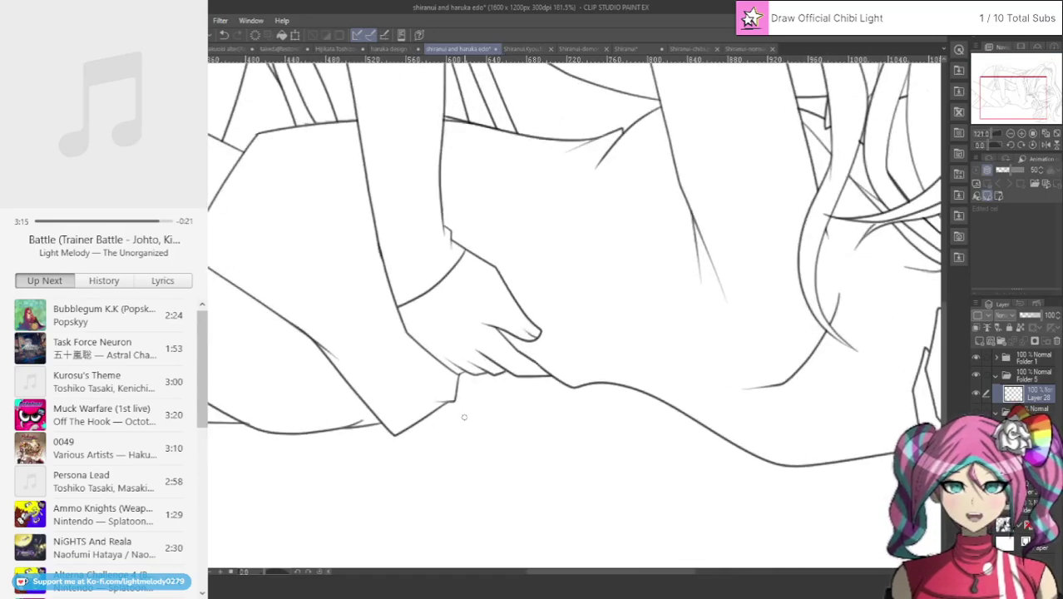
scroll(464, 417, up, 3)
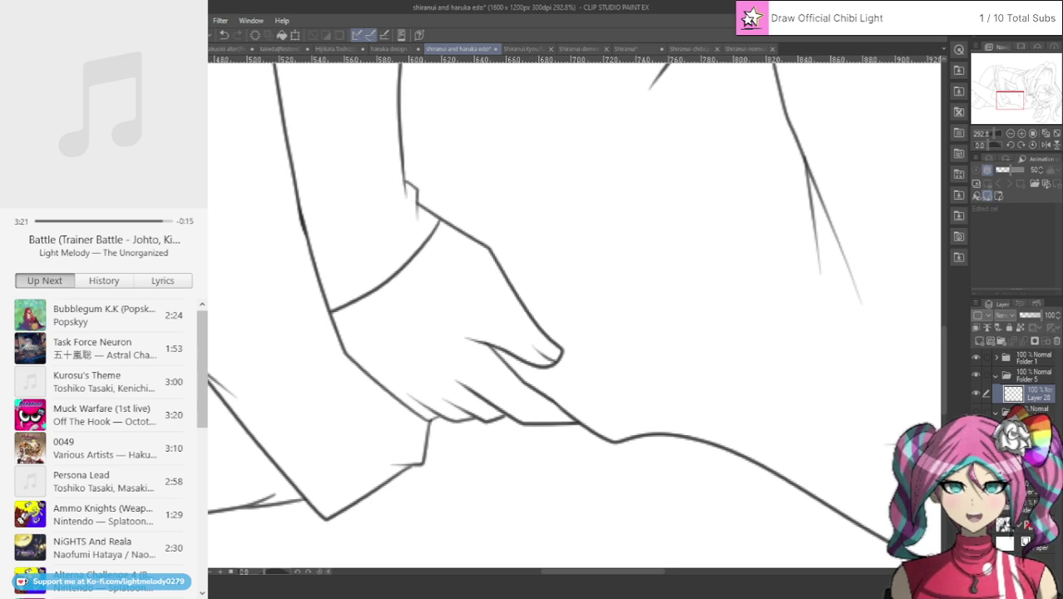
mouse_move(450, 206)
mouse_down()
mouse_move(335, 278)
mouse_move(321, 313)
mouse_move(337, 363)
mouse_up()
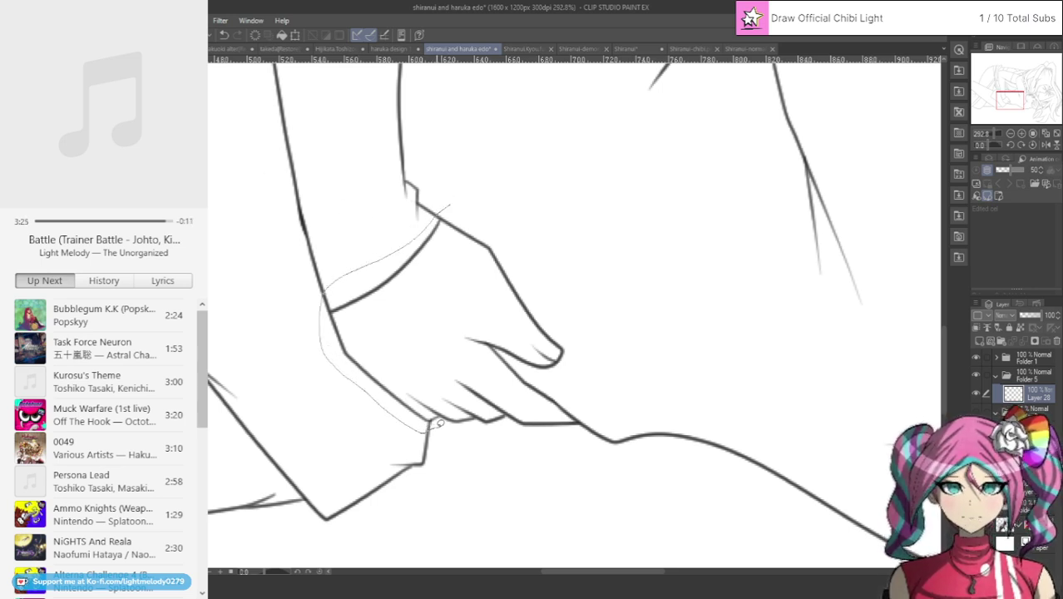
mouse_move(502, 423)
mouse_down()
mouse_move(562, 431)
mouse_move(603, 418)
mouse_move(580, 390)
mouse_move(597, 359)
mouse_move(527, 240)
mouse_move(474, 182)
mouse_up()
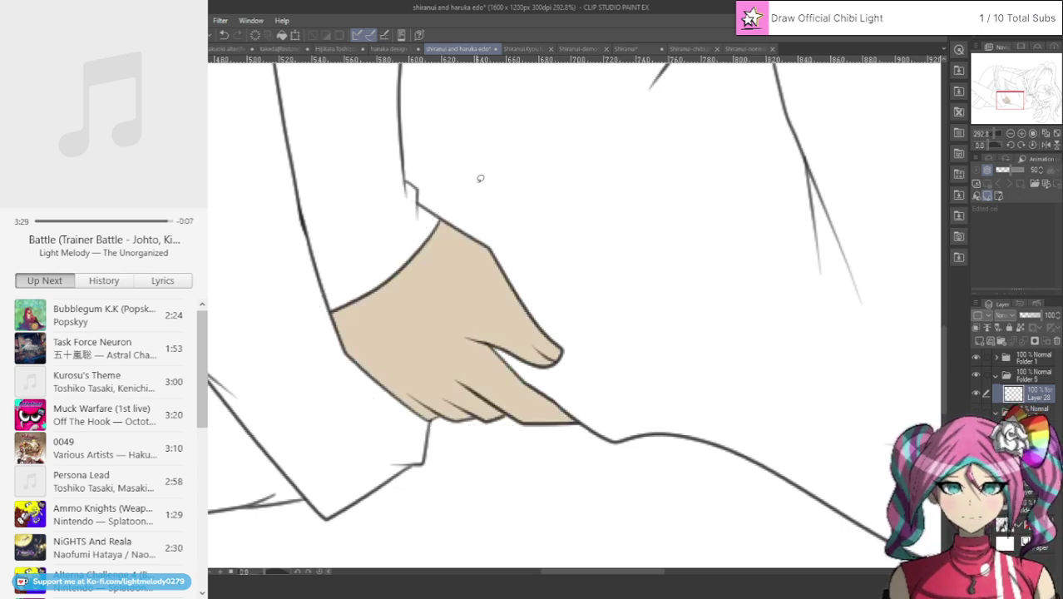
Close the gap in the wrist line beside the long hair strand on its line-art layer and reselect Layer 28 for colouring.
scroll(481, 178, down, 12)
scroll(832, 219, up, 3)
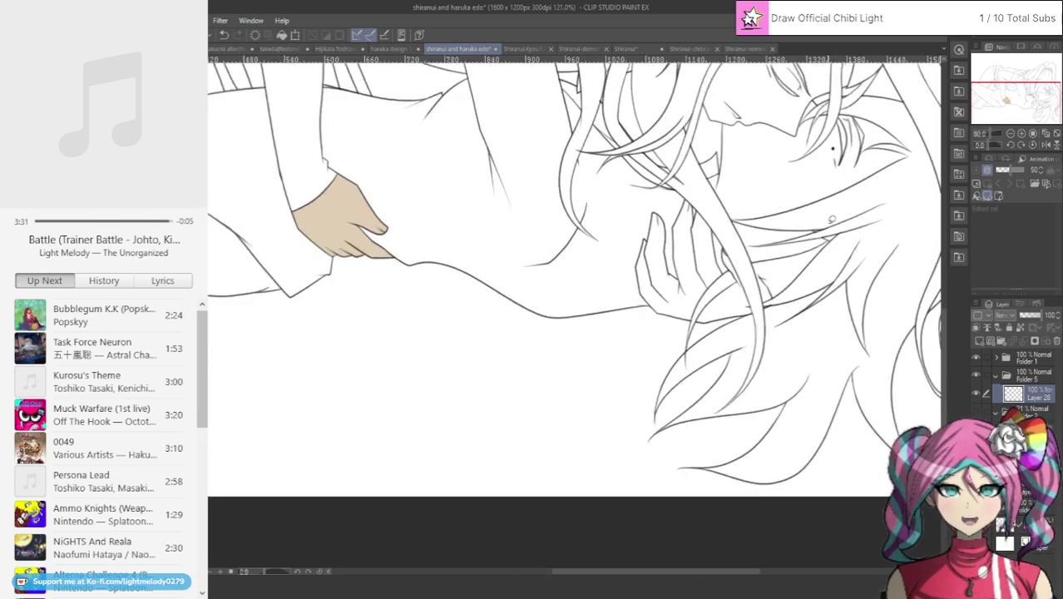
scroll(831, 219, up, 3)
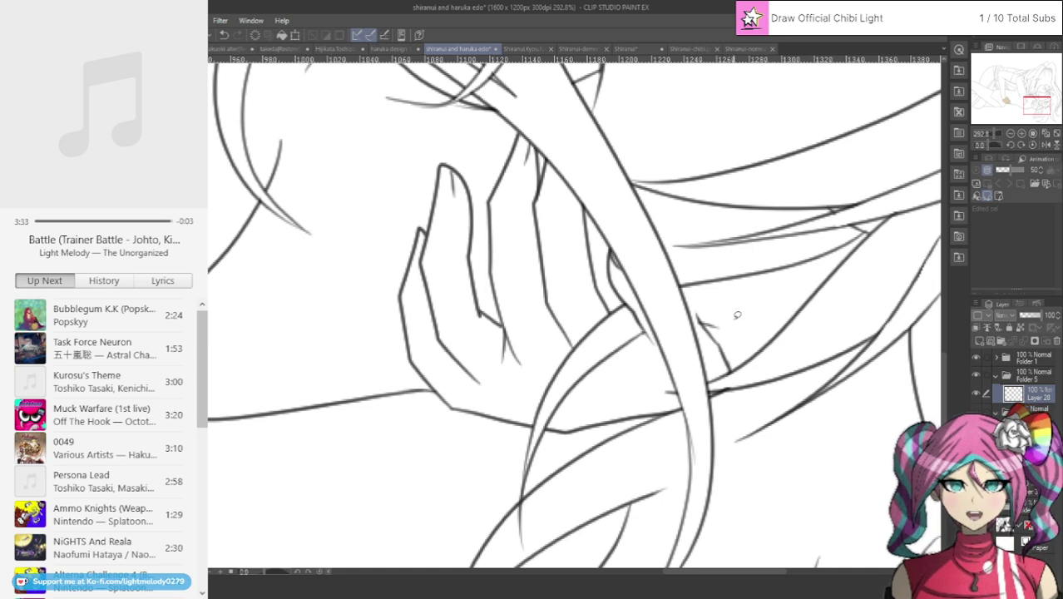
ctrl+shift+click(706, 325)
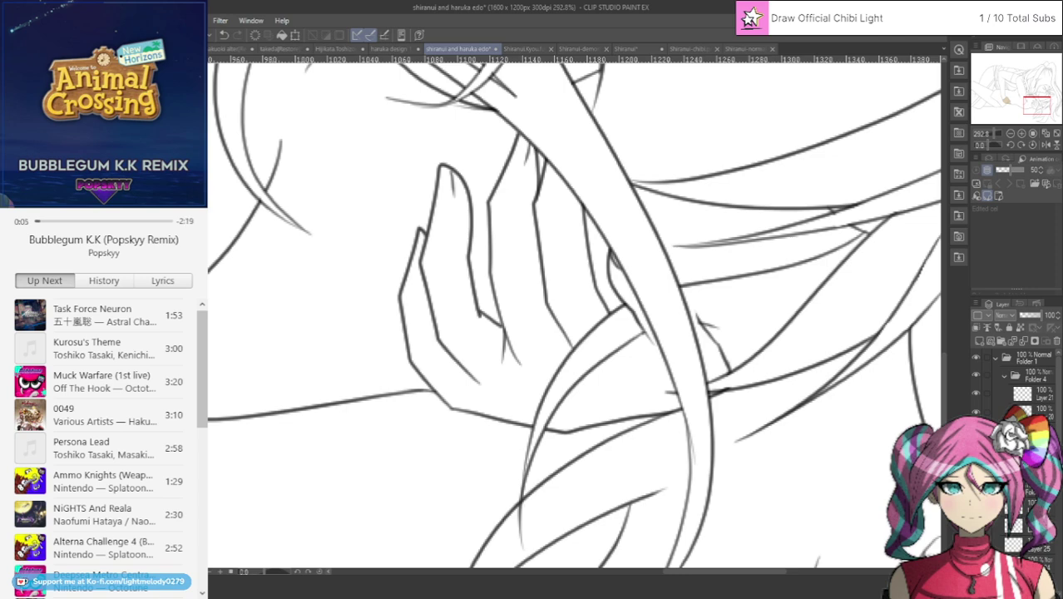
scroll(648, 267, up, 1)
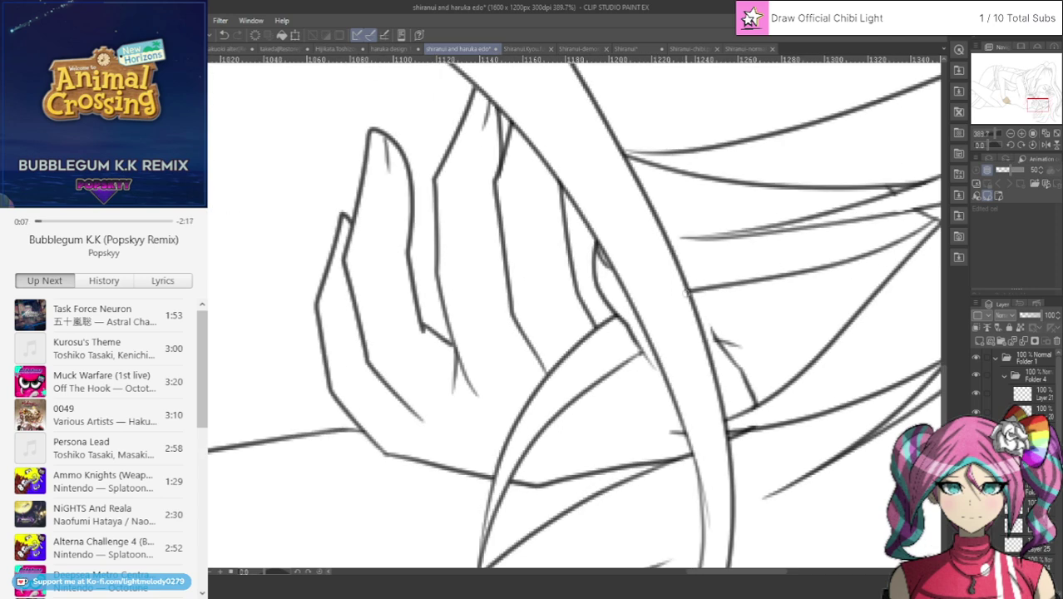
drag(694, 304, 715, 339)
scroll(741, 366, down, 8)
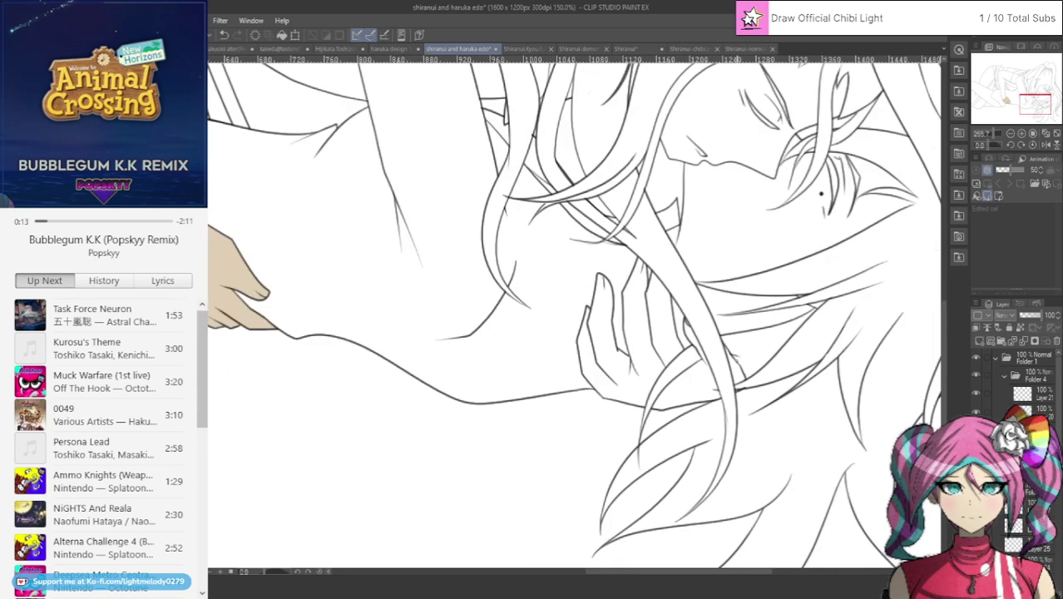
scroll(719, 377, down, 1)
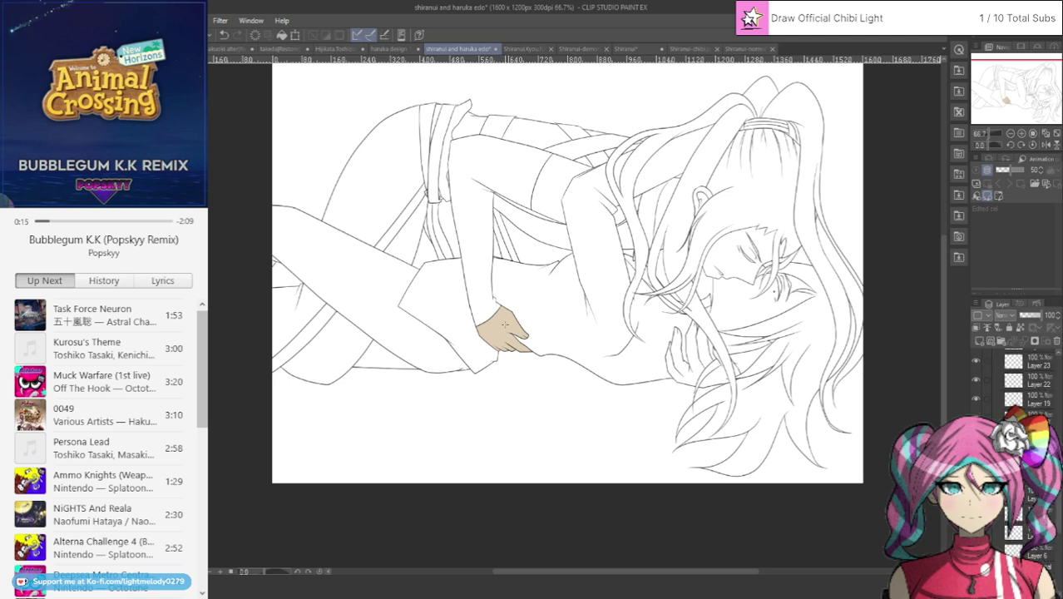
drag(1057, 507, 1057, 526)
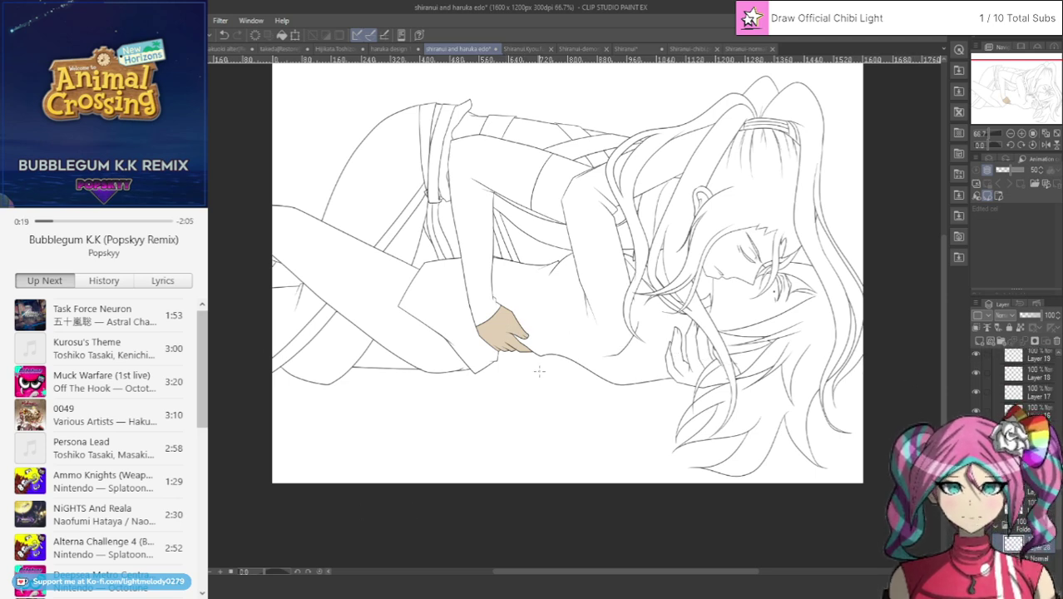
Fill the raised hand behind the hair strands with the same flat beige, including the palm and wrist areas between strands.
scroll(778, 374, up, 3)
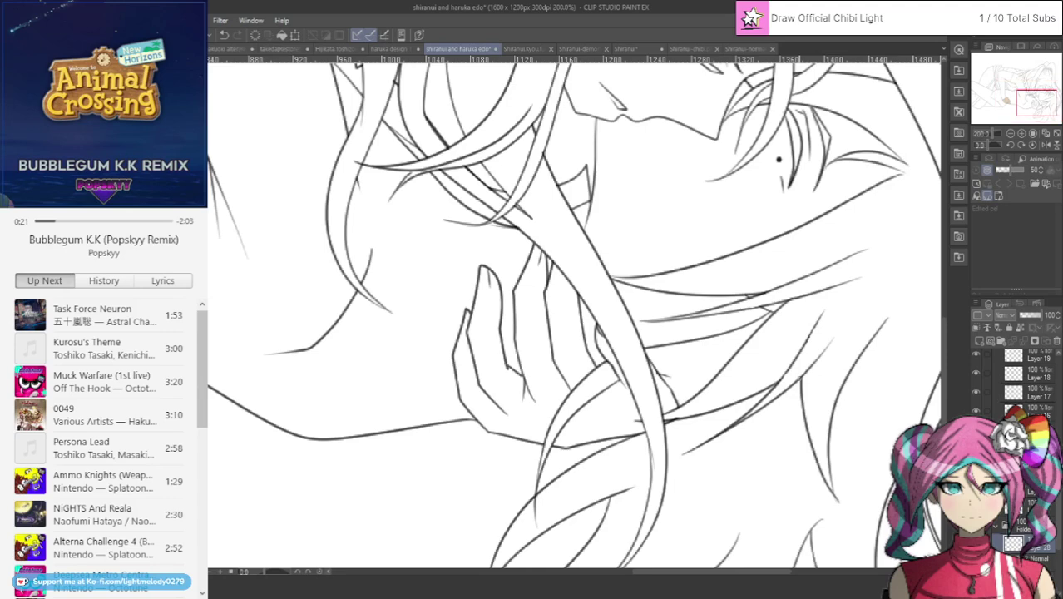
scroll(795, 366, up, 1)
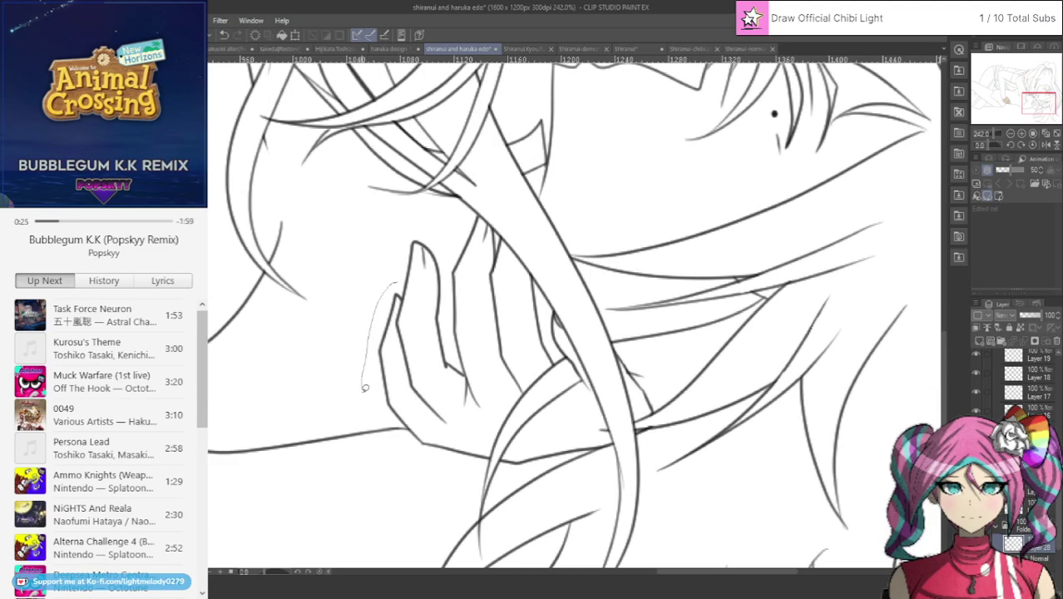
mouse_move(365, 387)
mouse_down()
mouse_move(389, 424)
mouse_move(478, 475)
mouse_move(491, 464)
mouse_up()
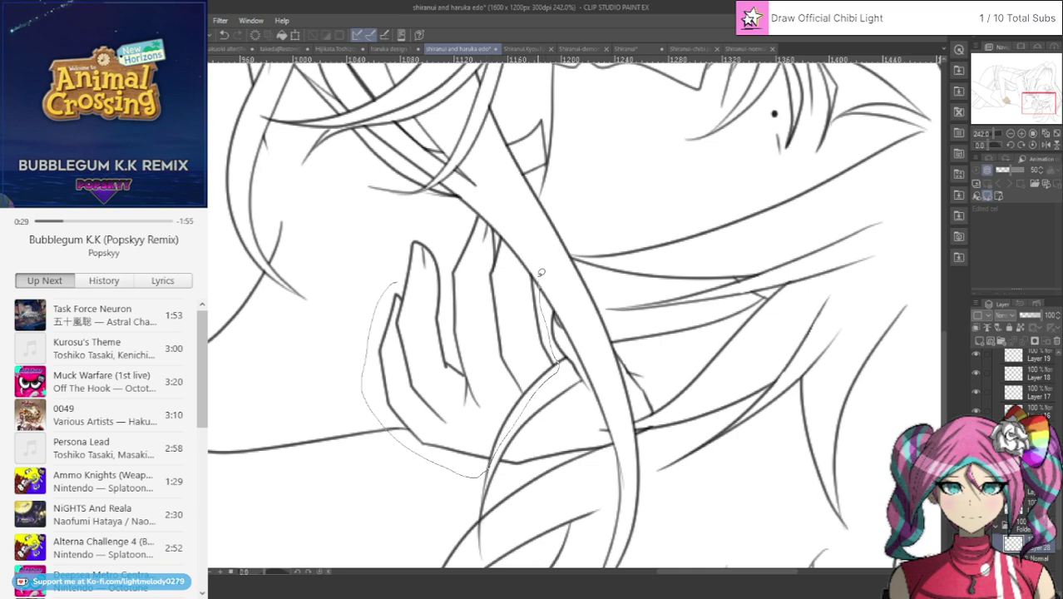
mouse_move(499, 236)
mouse_down()
mouse_move(486, 203)
mouse_move(472, 211)
mouse_move(453, 248)
mouse_move(447, 305)
mouse_move(446, 258)
mouse_move(420, 223)
mouse_move(398, 270)
mouse_up()
drag(552, 300, 571, 366)
mouse_move(504, 443)
mouse_down()
mouse_move(499, 460)
mouse_move(576, 456)
mouse_move(569, 303)
mouse_move(554, 300)
mouse_up()
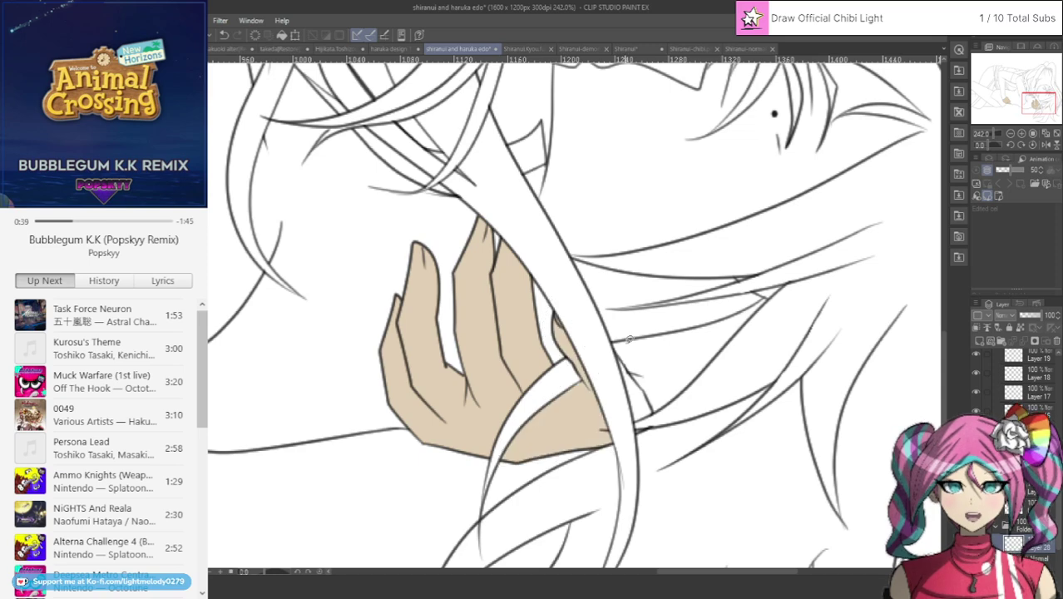
mouse_move(614, 345)
mouse_down()
mouse_move(611, 384)
mouse_move(631, 422)
mouse_move(667, 412)
mouse_move(638, 351)
mouse_up()
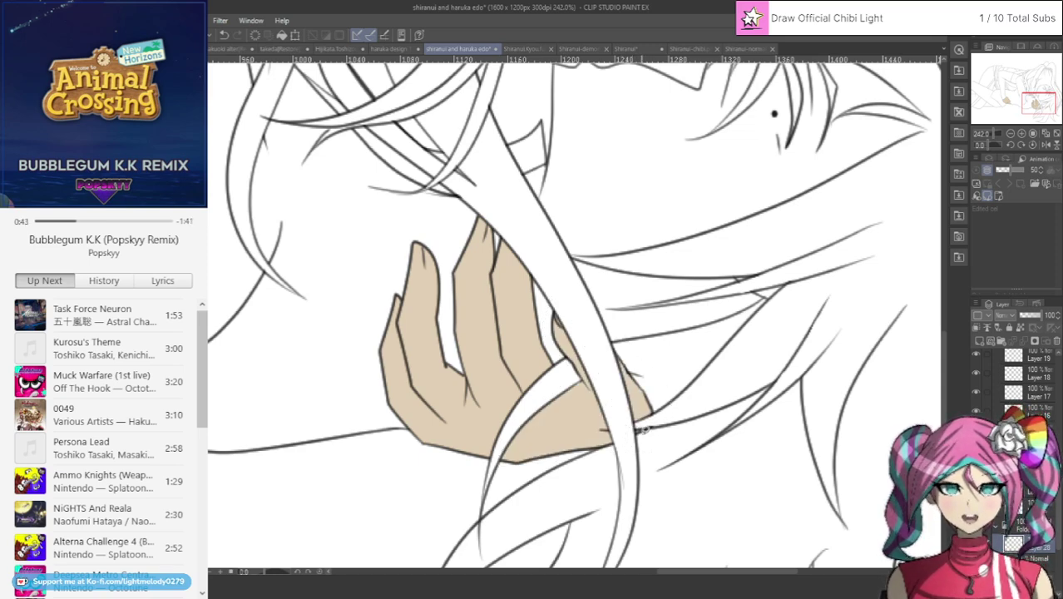
scroll(644, 416, down, 5)
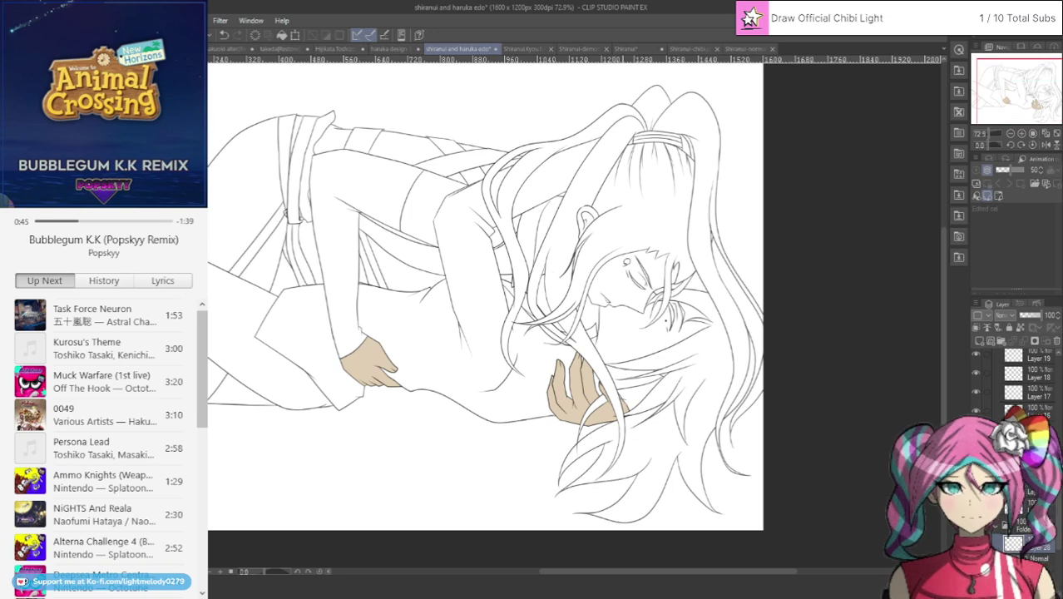
scroll(596, 185, up, 5)
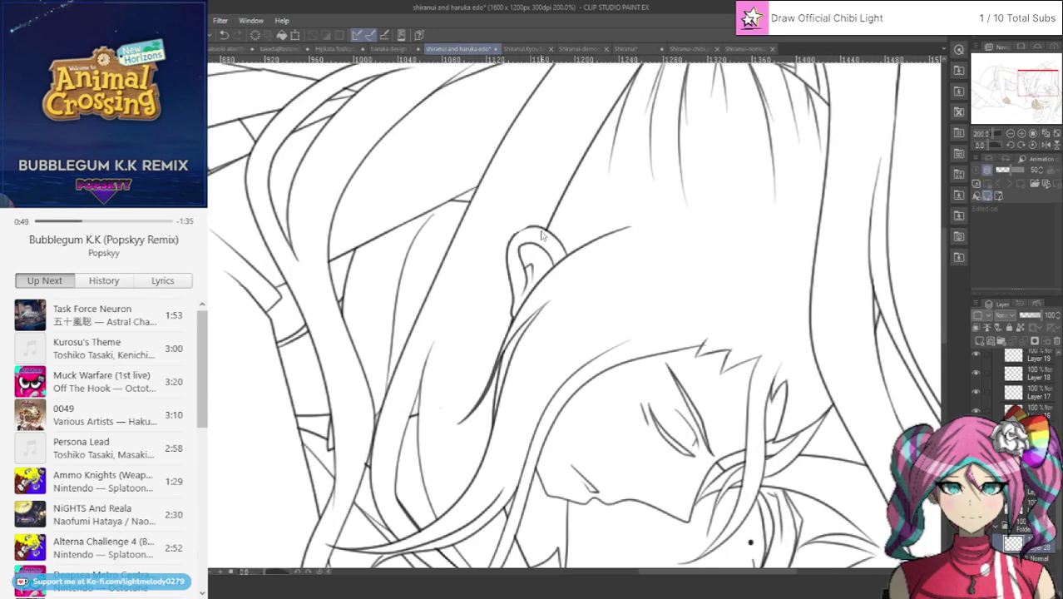
scroll(539, 221, up, 2)
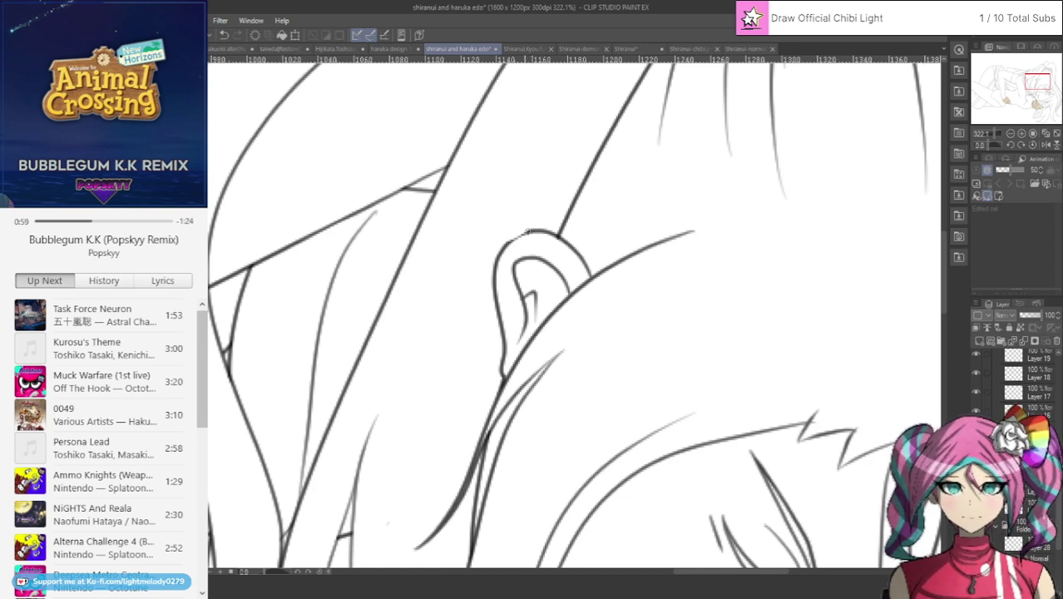
scroll(497, 258, down, 4)
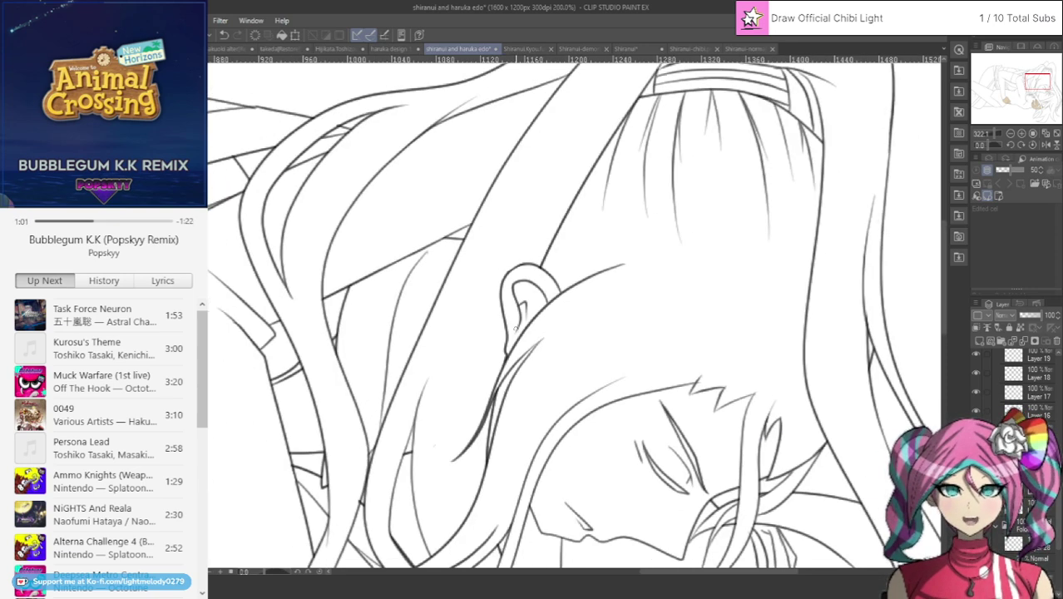
scroll(522, 367, down, 2)
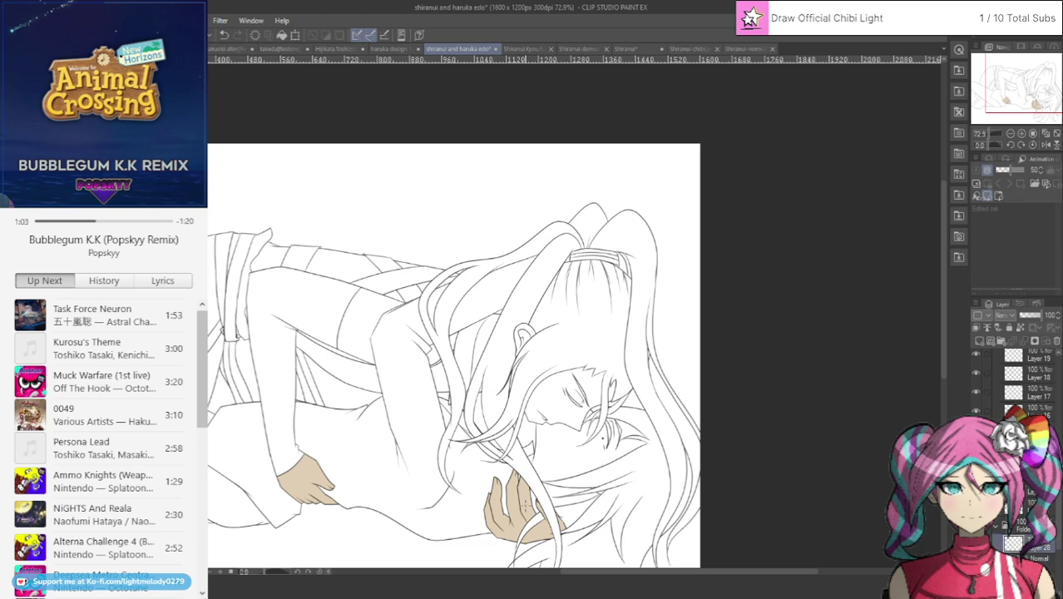
scroll(565, 354, up, 2)
scroll(509, 363, up, 5)
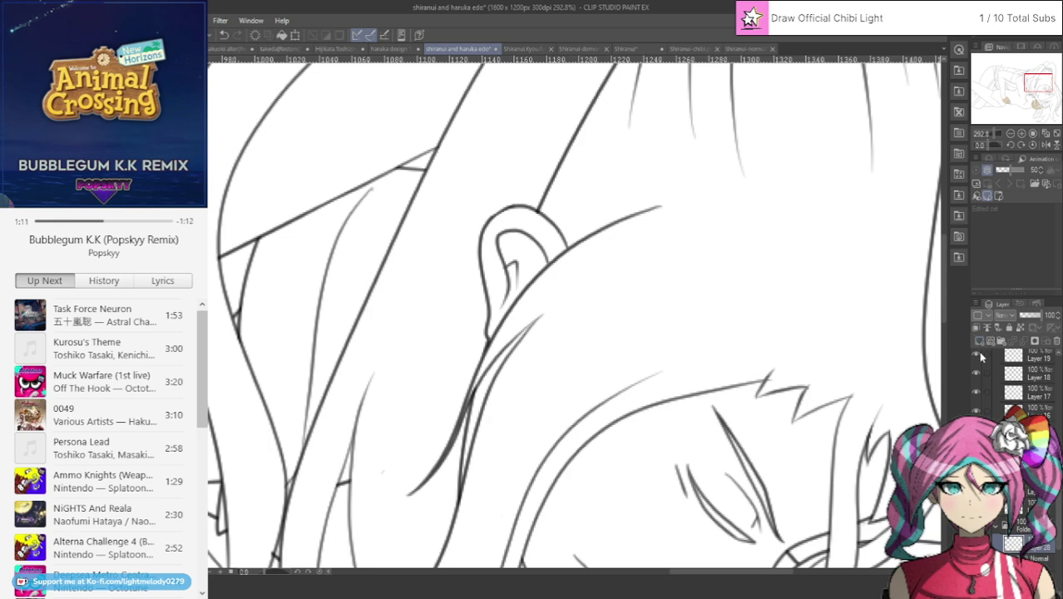
scroll(618, 333, down, 4)
scroll(619, 333, down, 3)
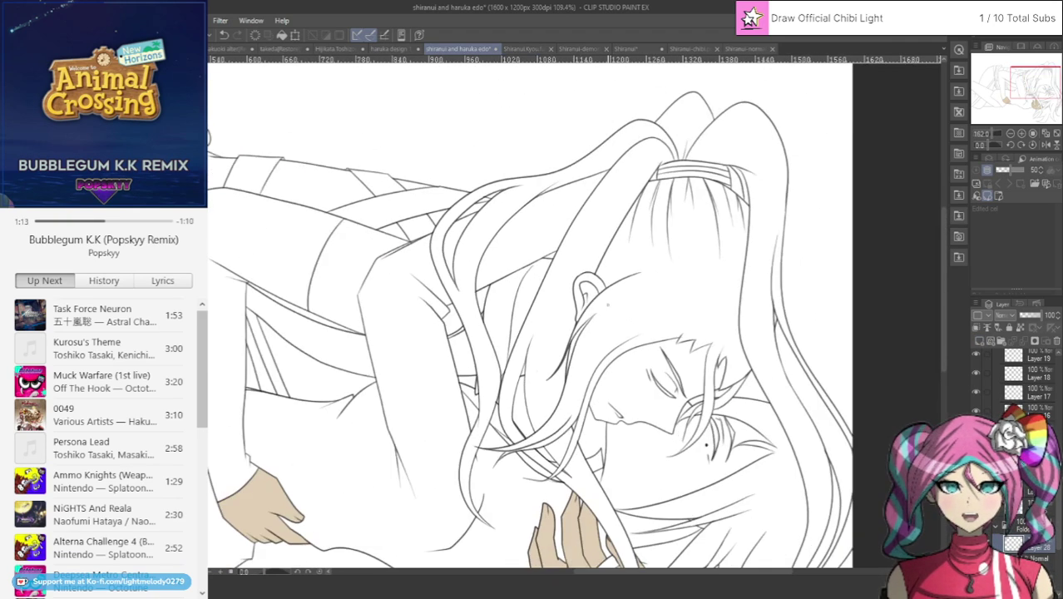
scroll(613, 315, up, 4)
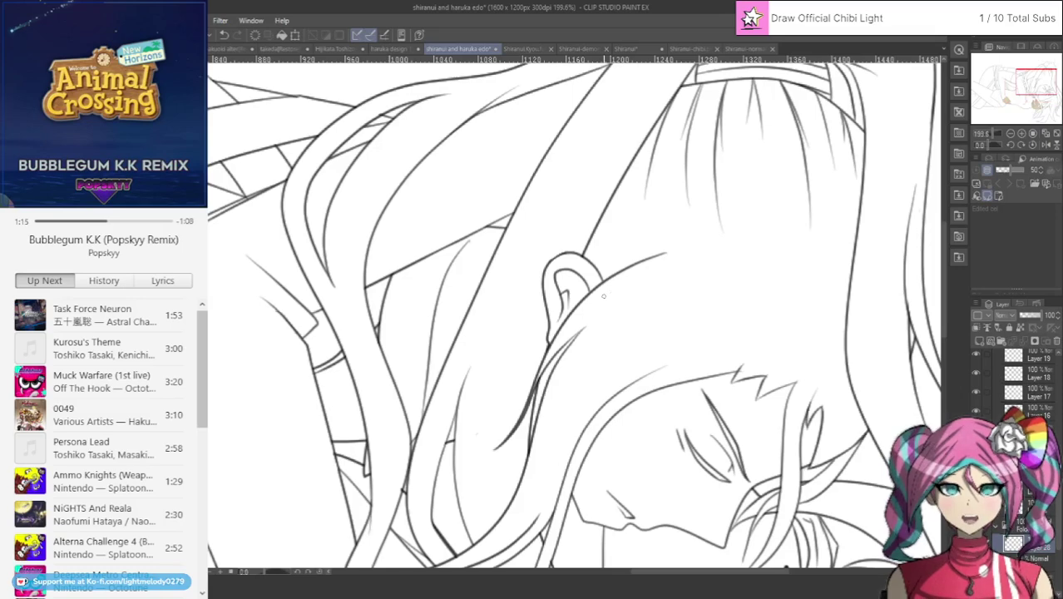
scroll(609, 294, up, 3)
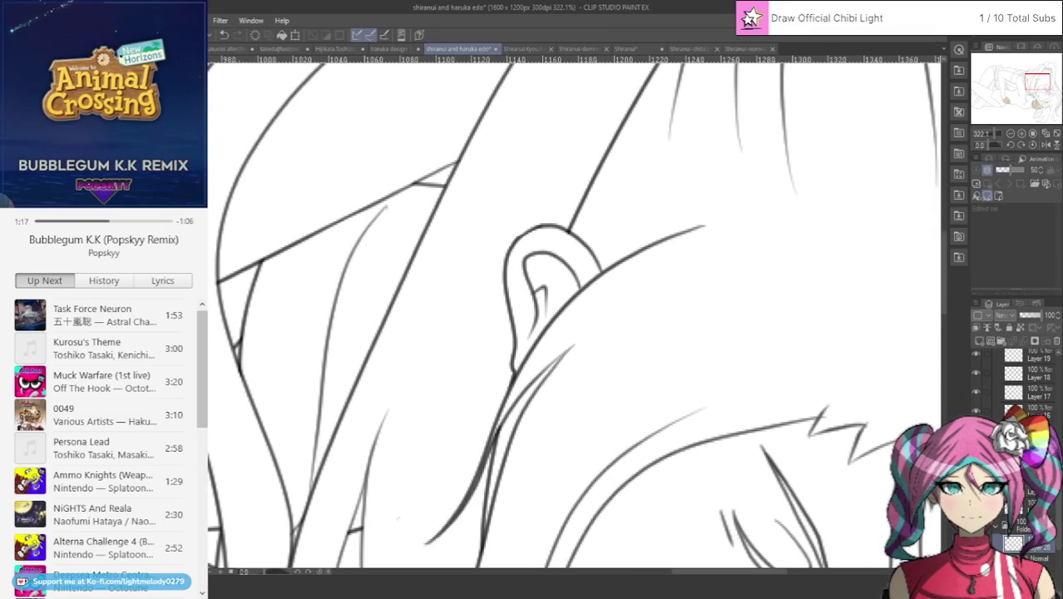
drag(513, 376, 616, 286)
drag(549, 202, 513, 373)
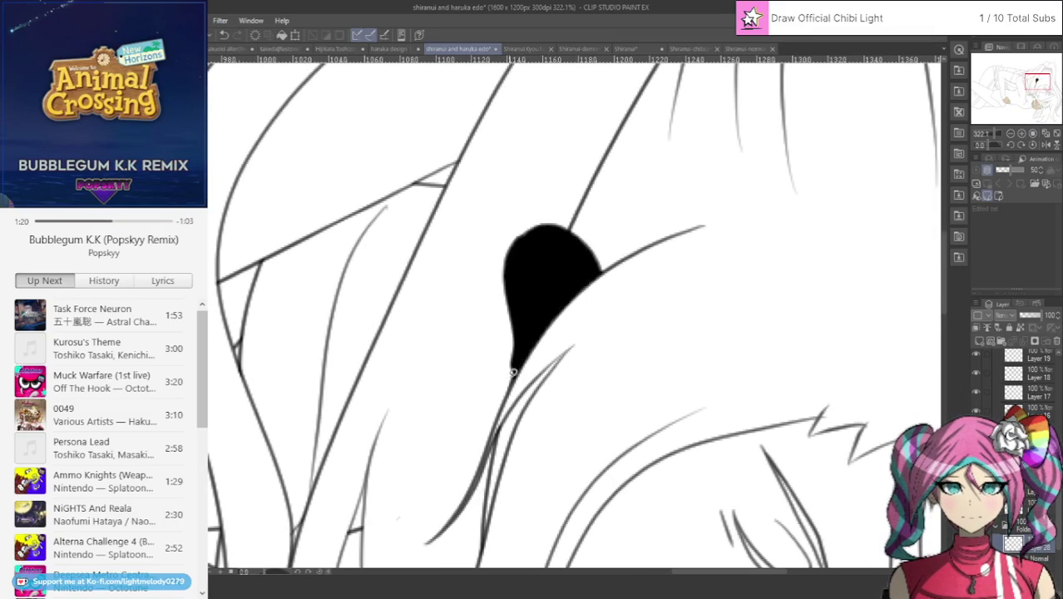
click(224, 34)
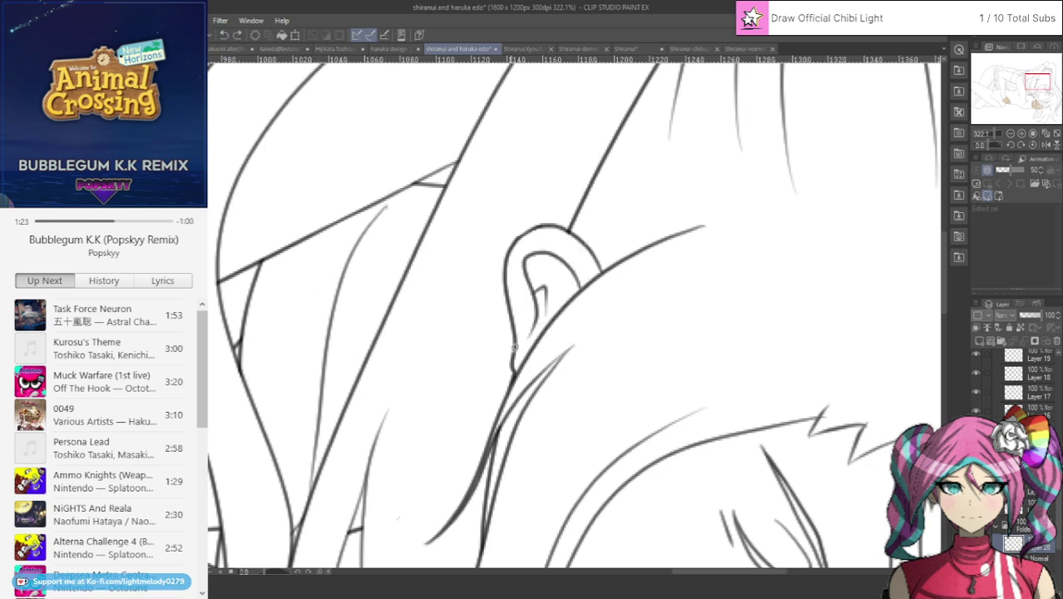
Fill the upper figure's ear and face with flat beige, including the small face area beyond the loose hair strand.
mouse_move(513, 376)
mouse_down()
mouse_move(625, 291)
mouse_move(511, 190)
mouse_move(491, 358)
mouse_up()
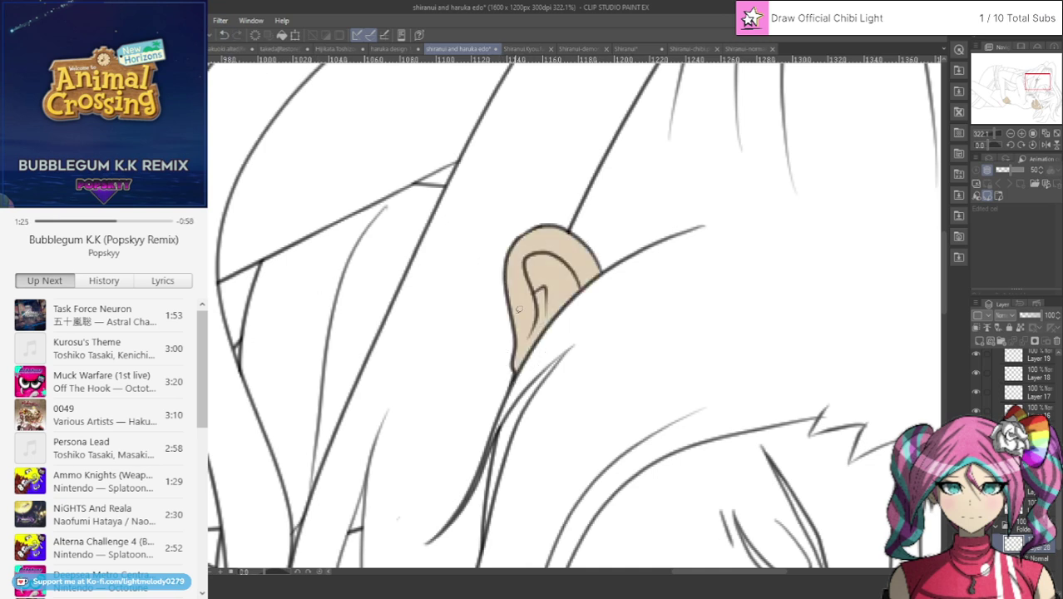
drag(1030, 82, 1034, 90)
drag(426, 366, 449, 435)
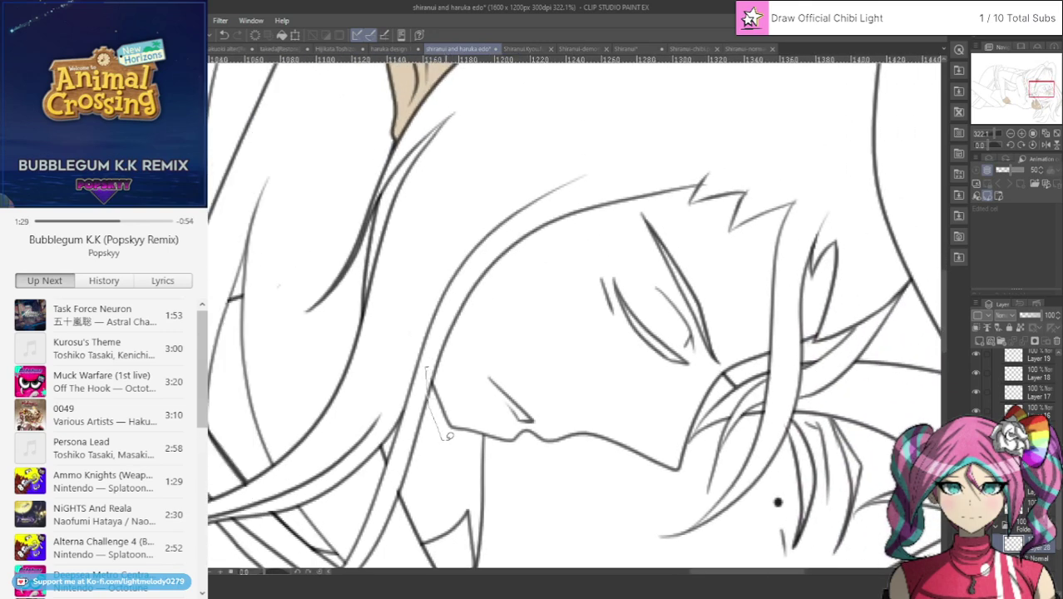
mouse_move(550, 451)
mouse_down()
mouse_move(585, 444)
mouse_move(652, 474)
mouse_move(690, 473)
mouse_move(700, 445)
mouse_up()
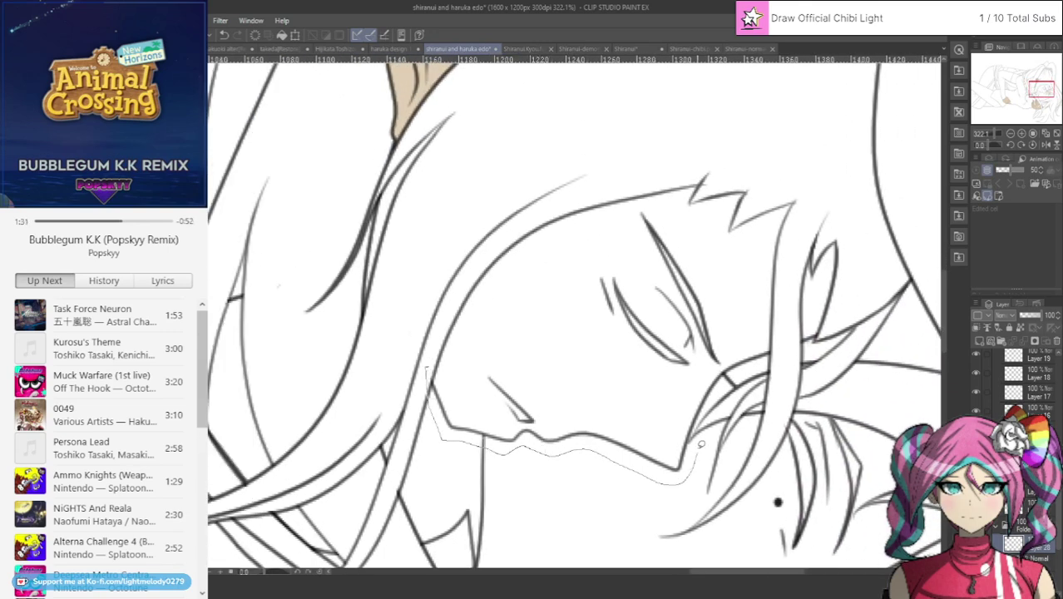
mouse_move(781, 343)
mouse_down()
mouse_move(808, 173)
mouse_move(677, 149)
mouse_move(522, 210)
mouse_move(469, 258)
mouse_move(429, 357)
mouse_up()
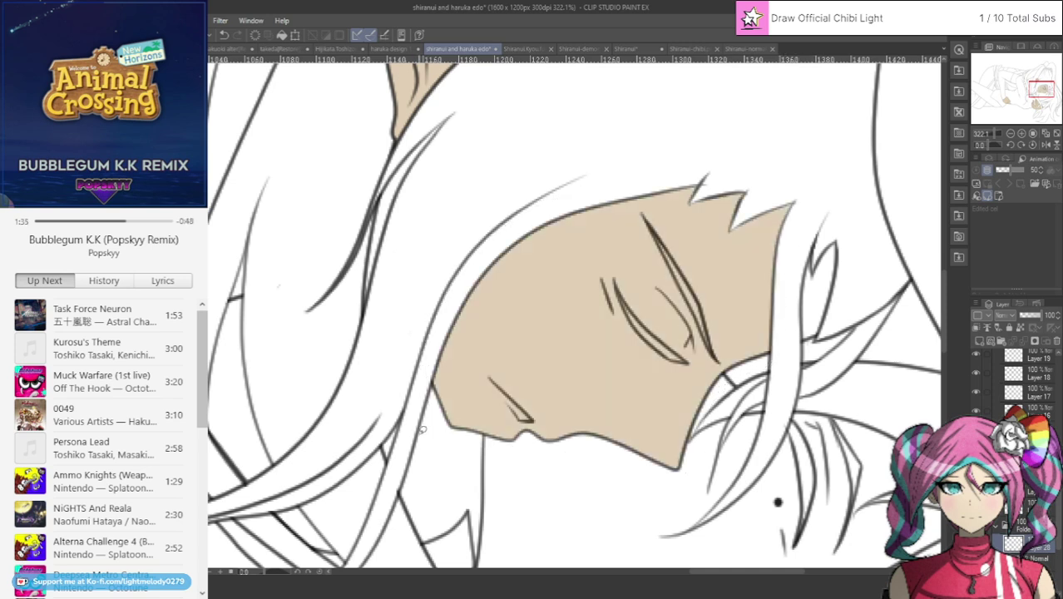
mouse_move(830, 220)
mouse_down()
mouse_move(792, 294)
mouse_move(859, 197)
mouse_up()
Fill the small skin gaps between the crossing bands on the upper figure's back, near the hair, with the same flat beige.
scroll(837, 200, down, 3)
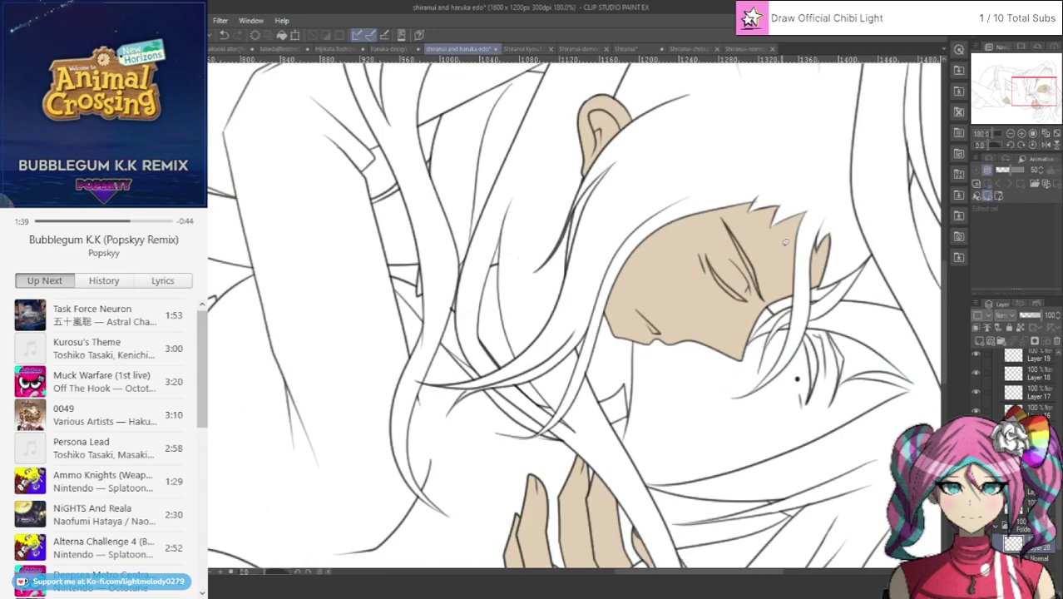
scroll(785, 242, down, 1)
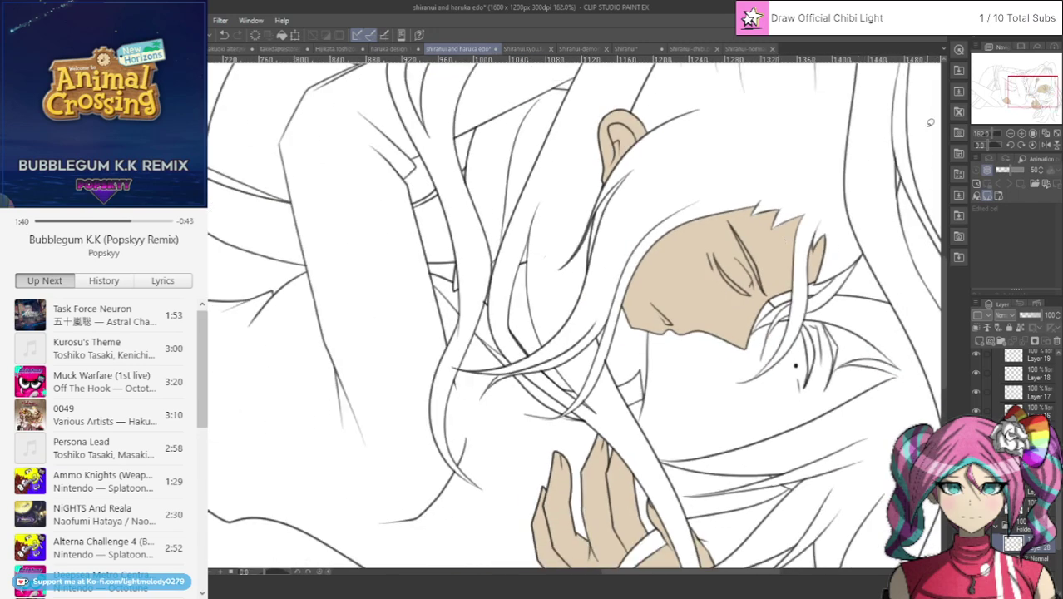
drag(1031, 93, 1020, 73)
scroll(590, 308, up, 5)
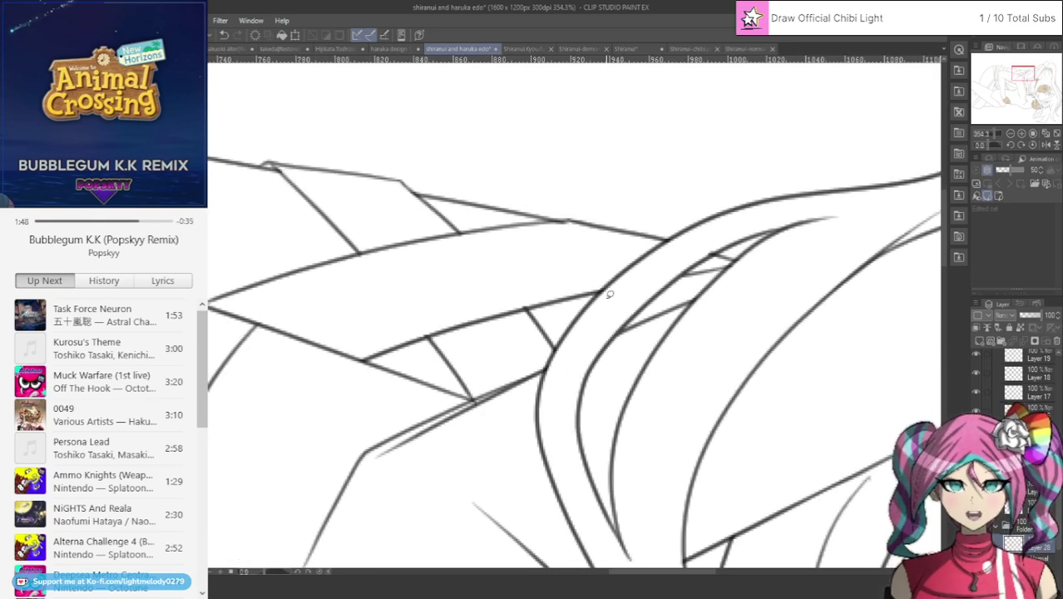
mouse_move(516, 307)
mouse_down()
mouse_move(550, 355)
mouse_move(627, 284)
mouse_move(519, 306)
mouse_up()
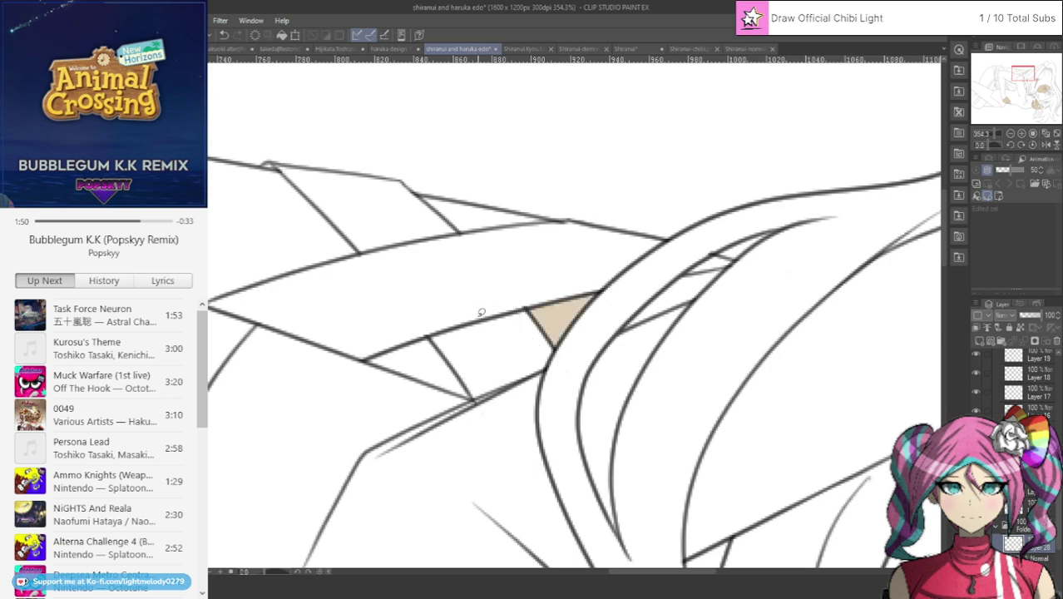
mouse_move(635, 293)
mouse_down()
mouse_move(657, 358)
mouse_move(749, 275)
mouse_move(610, 320)
mouse_up()
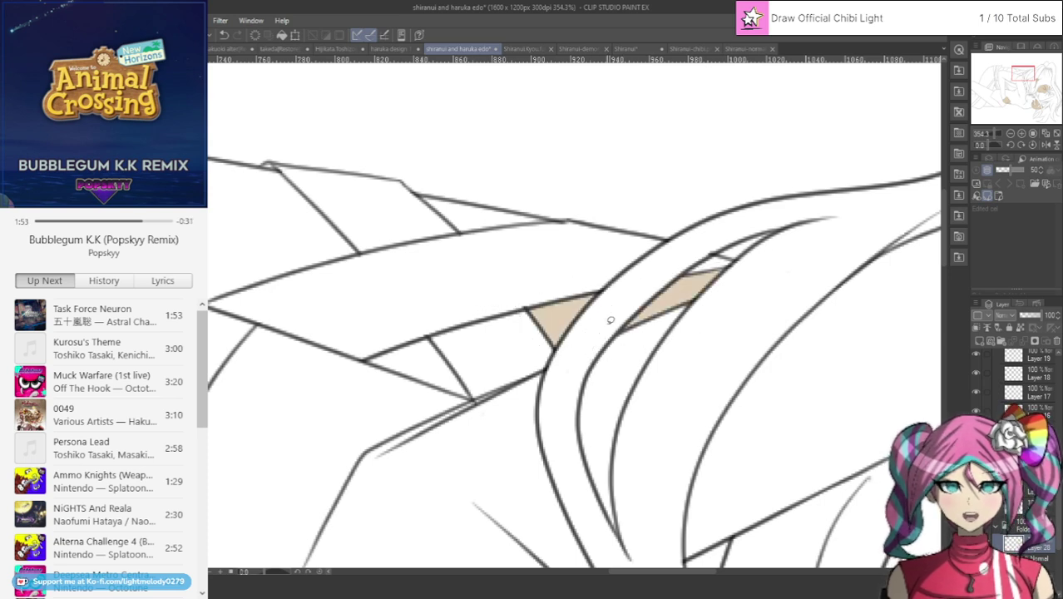
mouse_move(341, 361)
mouse_down()
mouse_move(501, 398)
mouse_move(447, 400)
mouse_move(339, 361)
mouse_up()
mouse_move(416, 173)
mouse_down()
mouse_move(451, 248)
mouse_move(553, 188)
mouse_move(465, 161)
mouse_up()
Fill the two larger bare areas of the upper figure's back, on both sides of the wide band near the waist, with flat beige.
scroll(465, 161, down, 5)
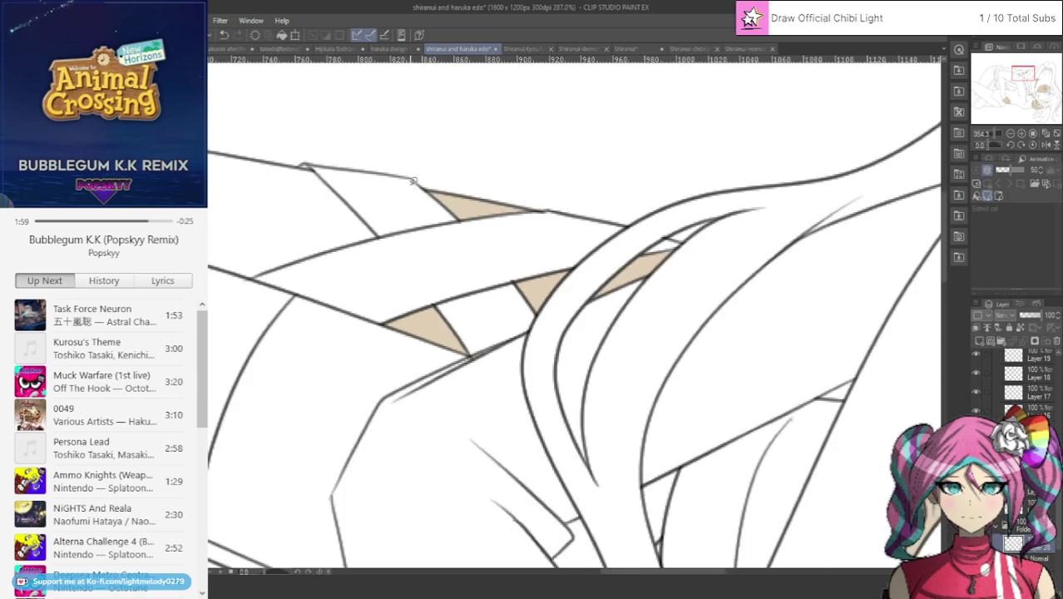
scroll(249, 136, up, 4)
scroll(260, 160, up, 2)
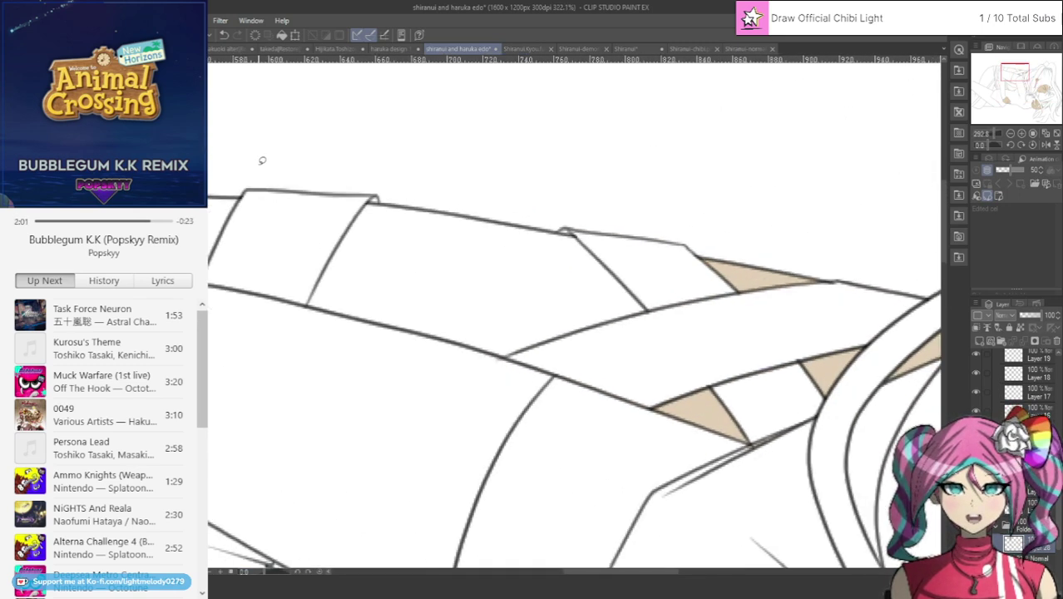
mouse_move(304, 315)
mouse_down()
mouse_move(350, 360)
mouse_move(535, 407)
mouse_move(720, 344)
mouse_move(684, 280)
mouse_move(641, 244)
mouse_move(598, 225)
mouse_move(455, 200)
mouse_up()
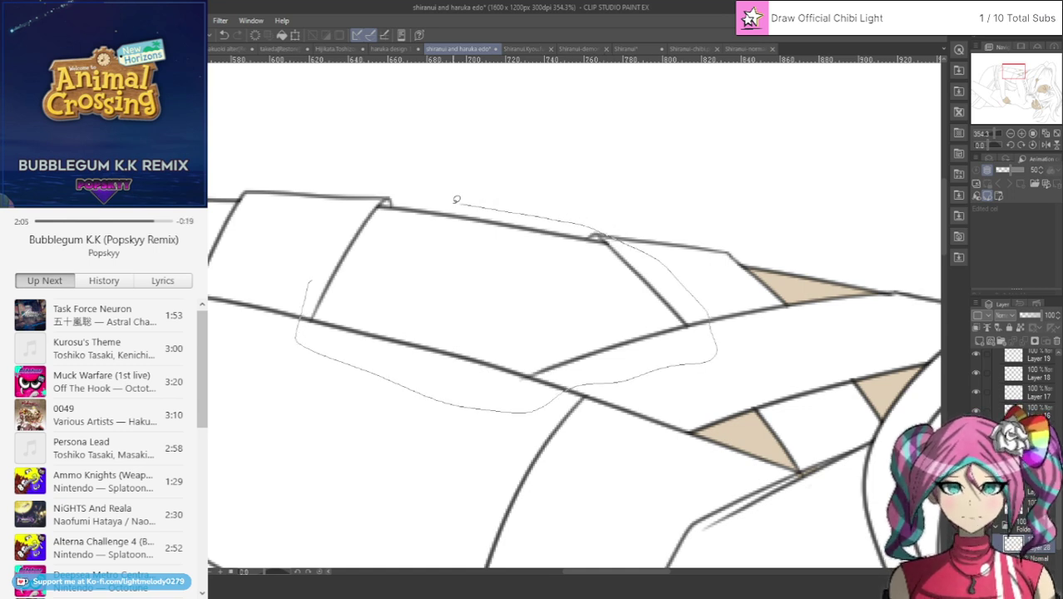
drag(386, 200, 312, 283)
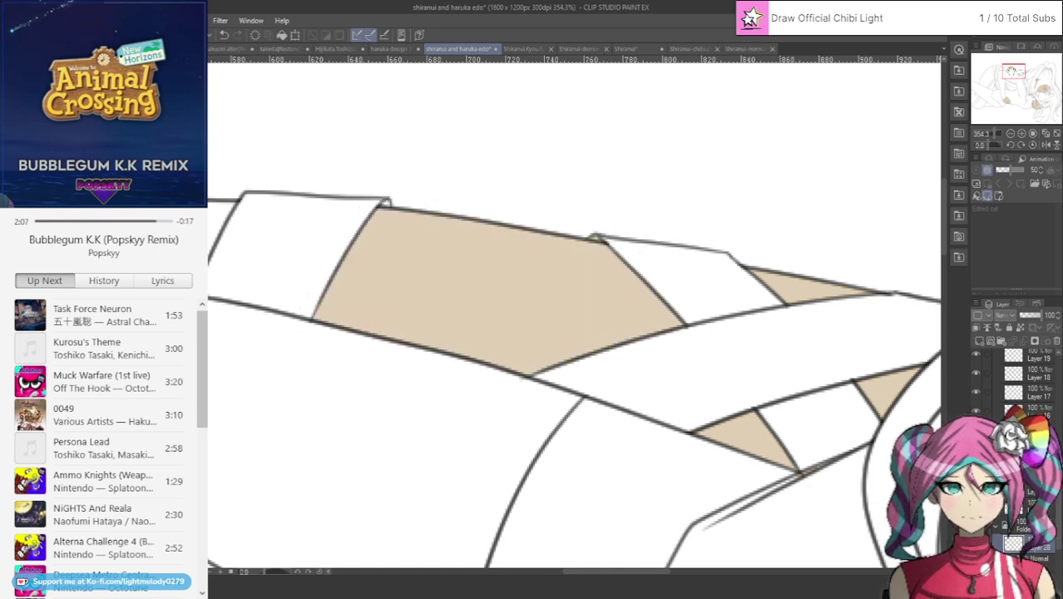
drag(1011, 72, 1001, 69)
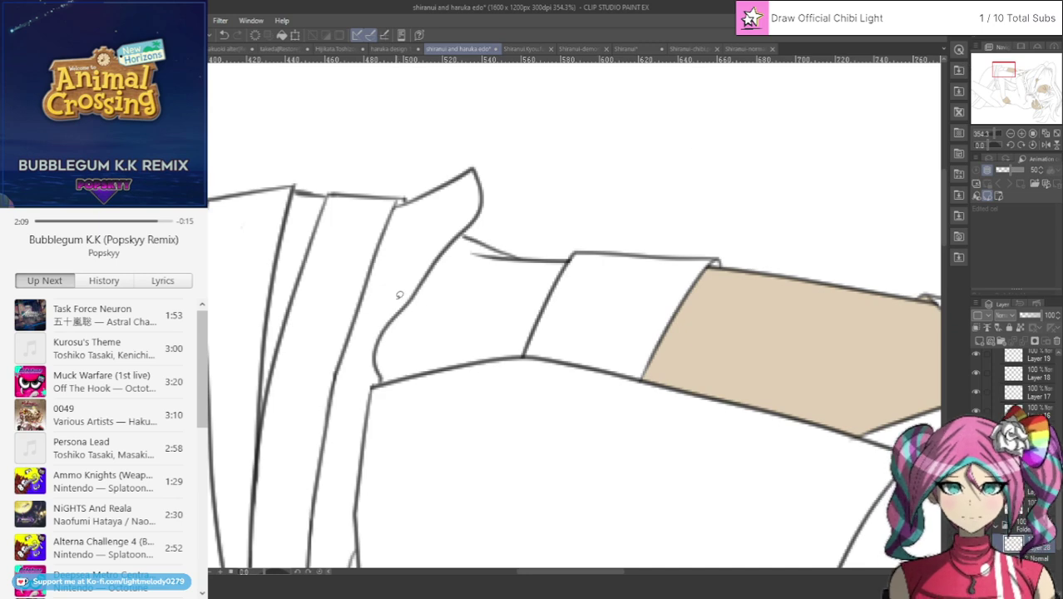
mouse_move(399, 295)
mouse_down()
mouse_move(358, 356)
mouse_move(376, 388)
mouse_move(531, 386)
mouse_move(581, 302)
mouse_move(577, 248)
mouse_up()
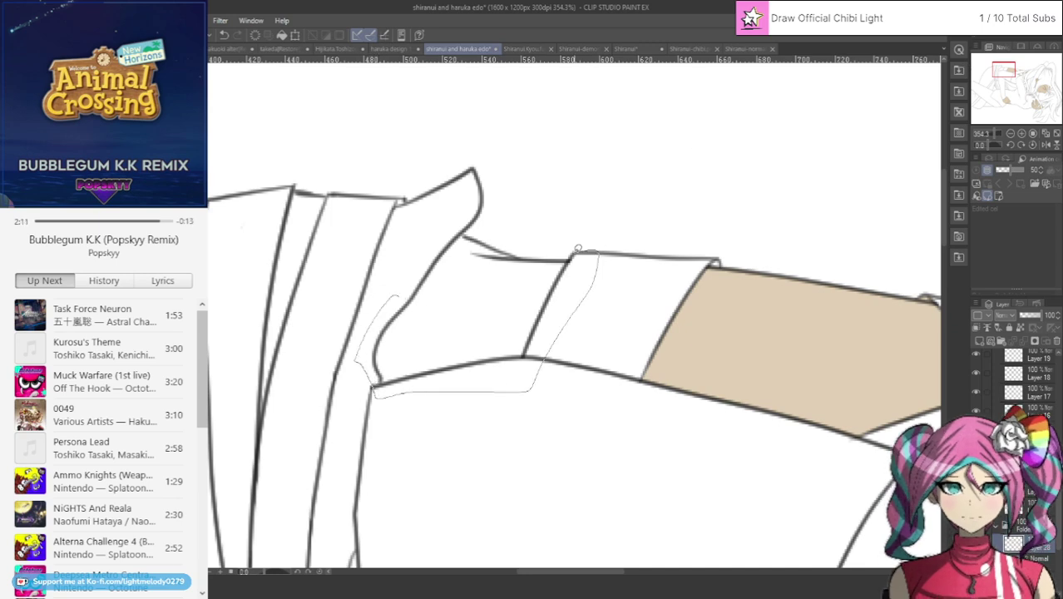
drag(463, 210, 462, 213)
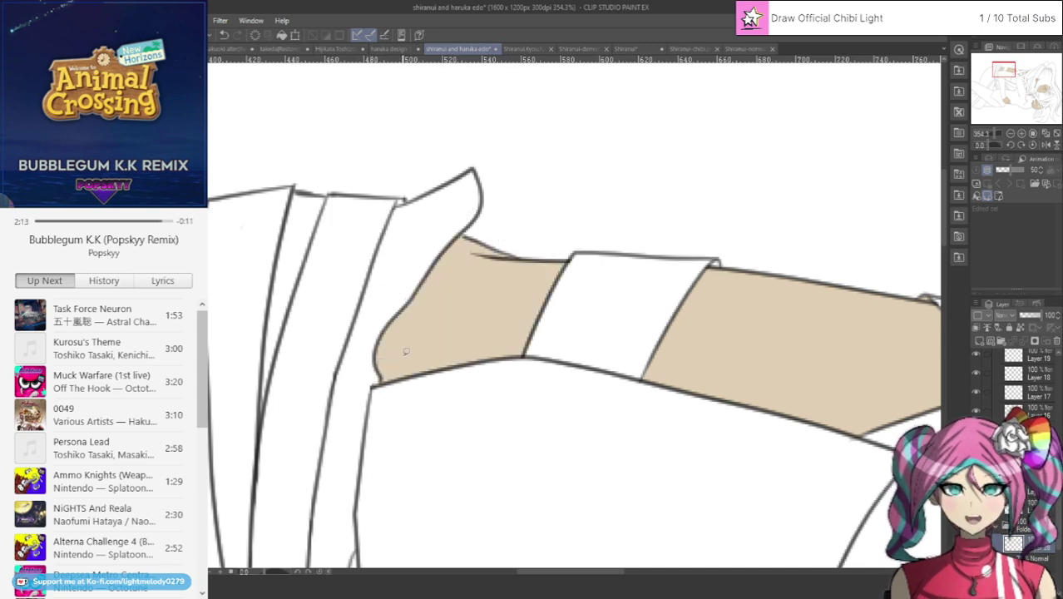
Fill the thin sliver of skin between the waist sash and the upper figure's sleeve with flat beige.
scroll(408, 352, down, 6)
scroll(414, 347, up, 3)
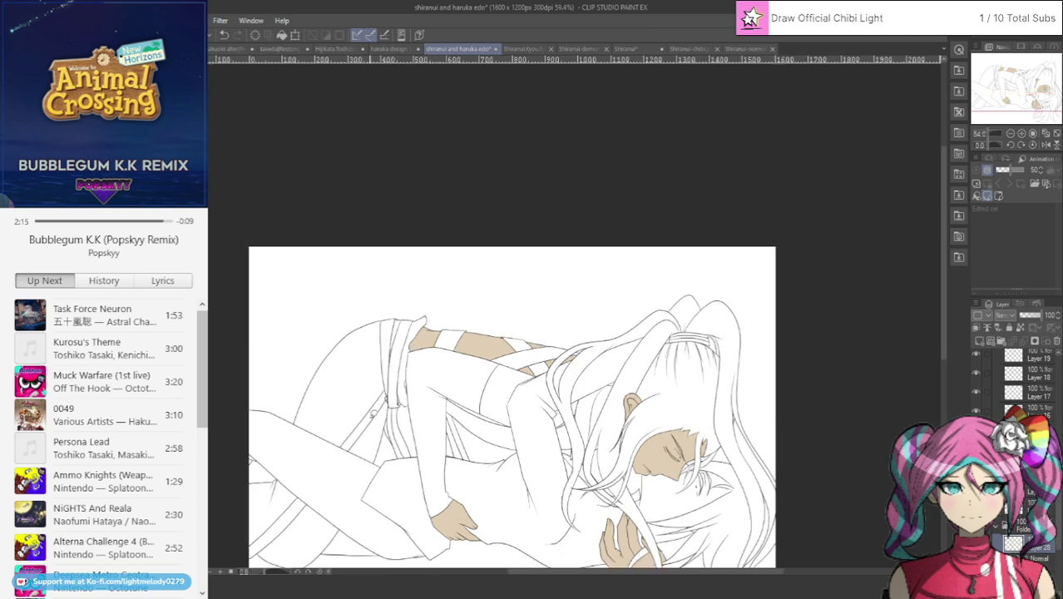
scroll(405, 439, up, 6)
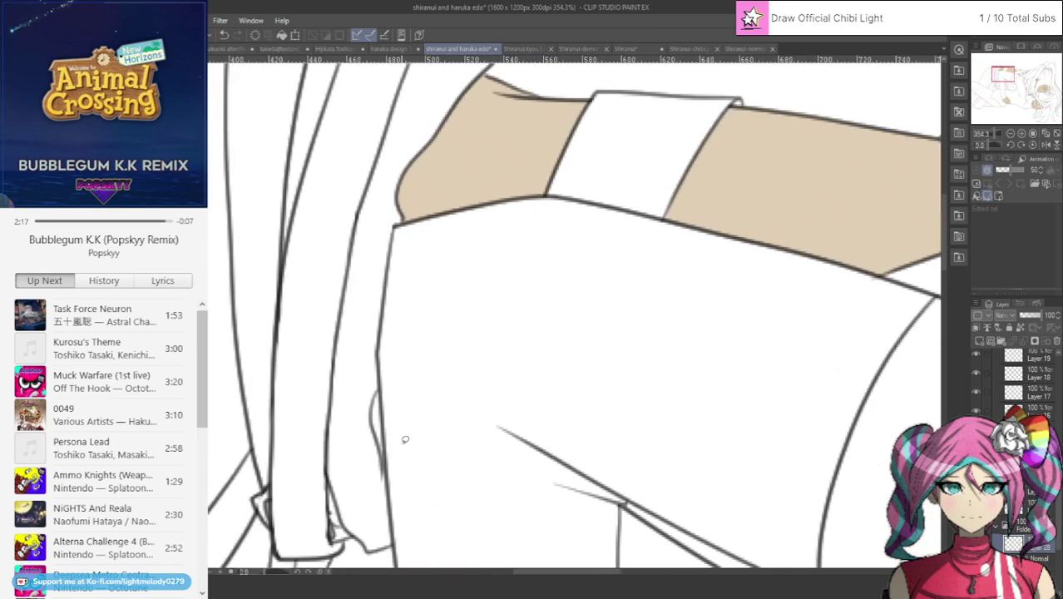
mouse_move(406, 367)
mouse_down()
mouse_move(364, 422)
mouse_move(372, 474)
mouse_move(453, 466)
mouse_up()
Fill the bare area between the sleeve and the bent arm, plus the small gap between the hair strands near the shoulder, with flat beige.
scroll(493, 384, down, 4)
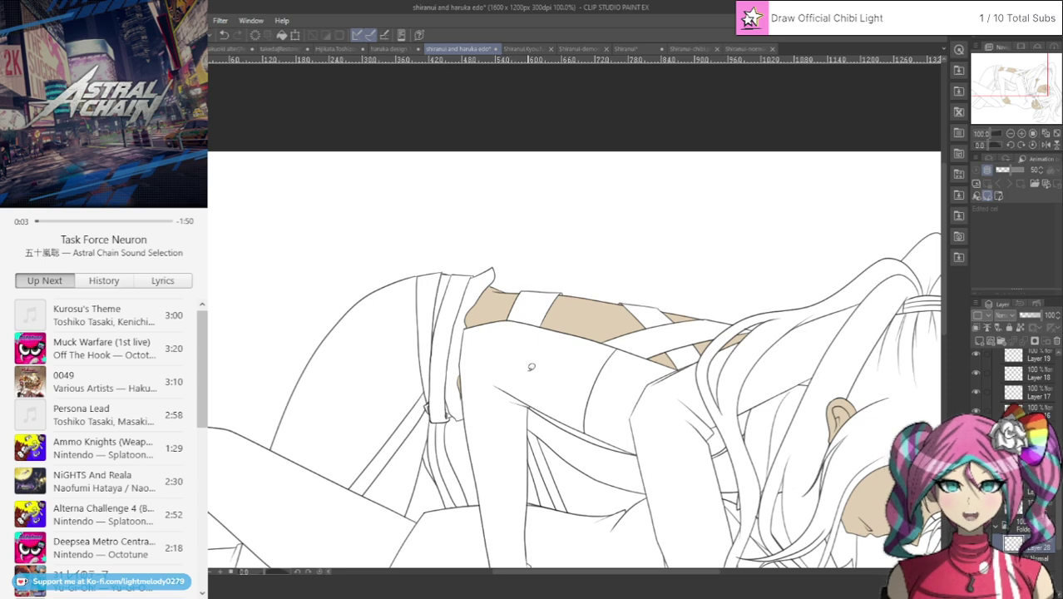
scroll(407, 391, up, 2)
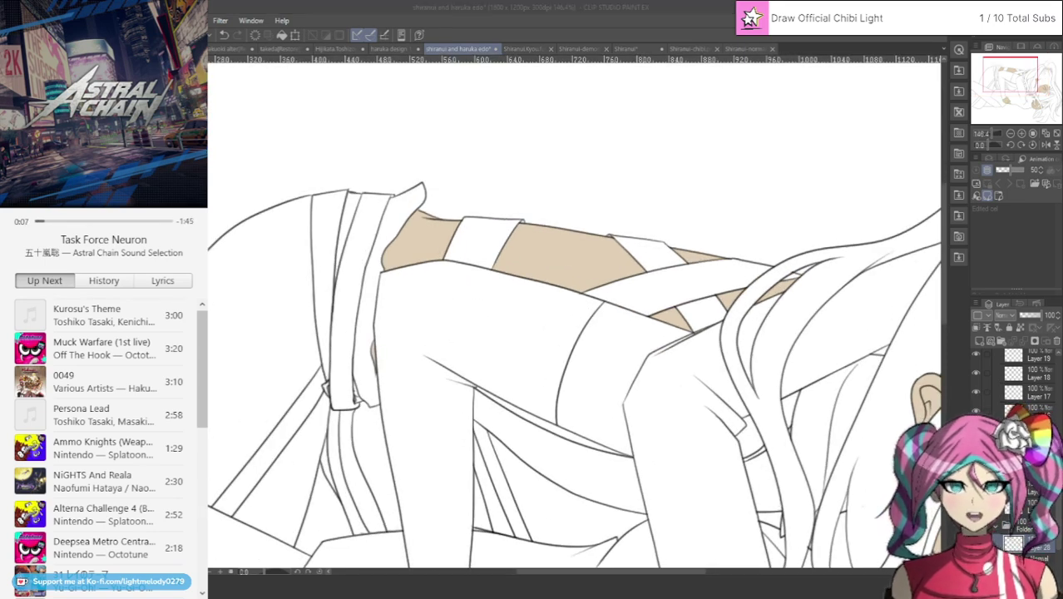
scroll(686, 401, up, 2)
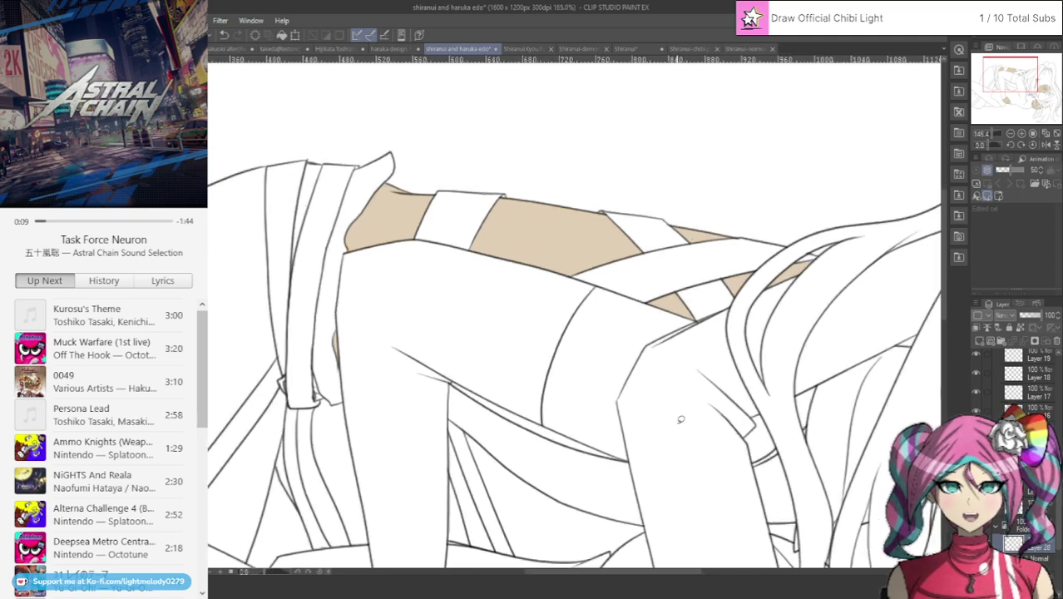
scroll(686, 401, up, 1)
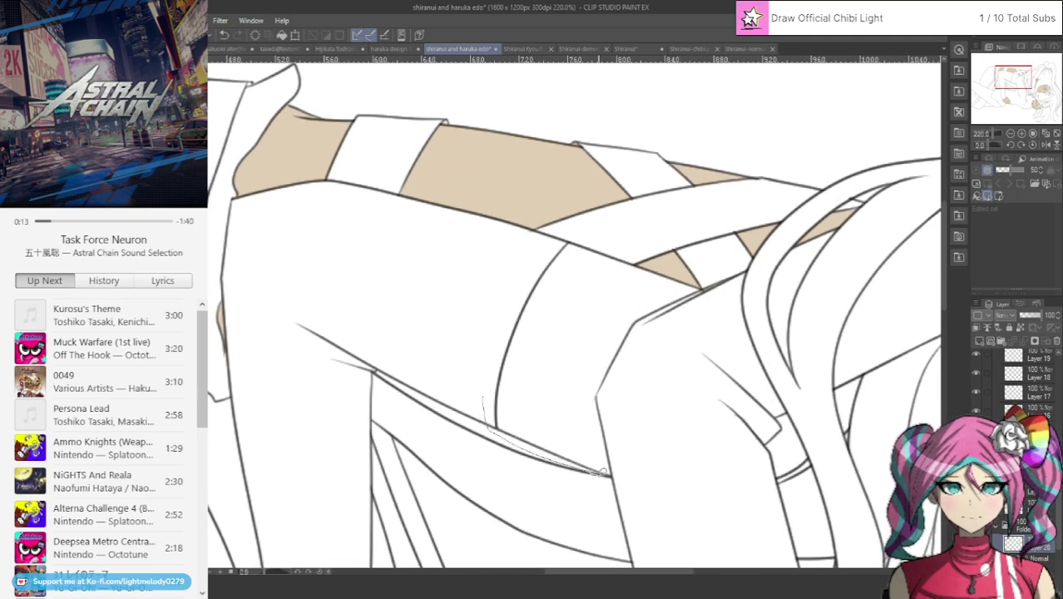
mouse_move(617, 478)
mouse_down()
mouse_move(623, 443)
mouse_move(702, 298)
mouse_move(697, 274)
mouse_move(588, 240)
mouse_move(545, 240)
mouse_up()
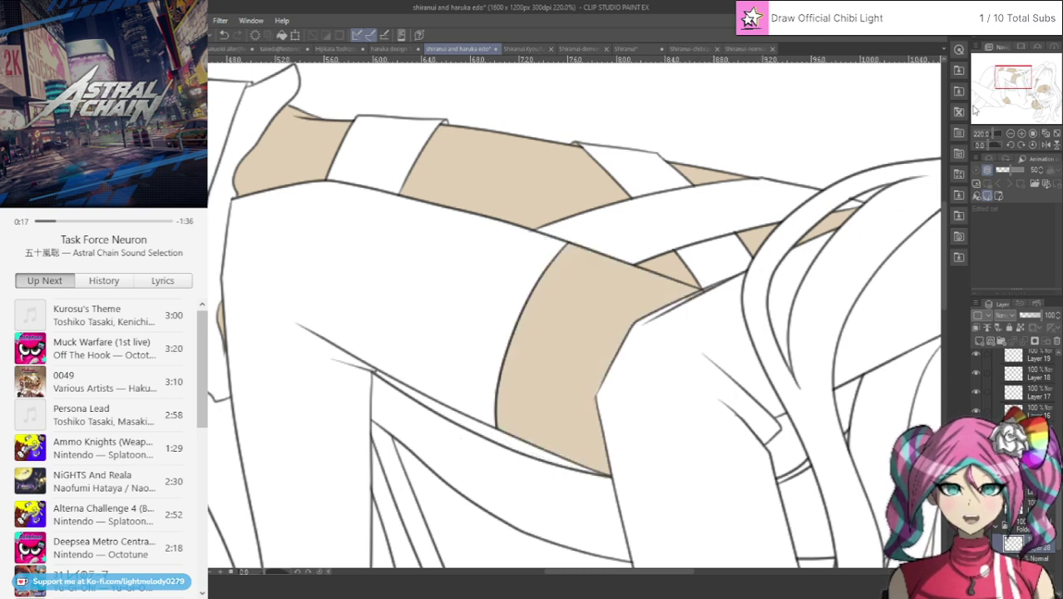
drag(998, 83, 1004, 88)
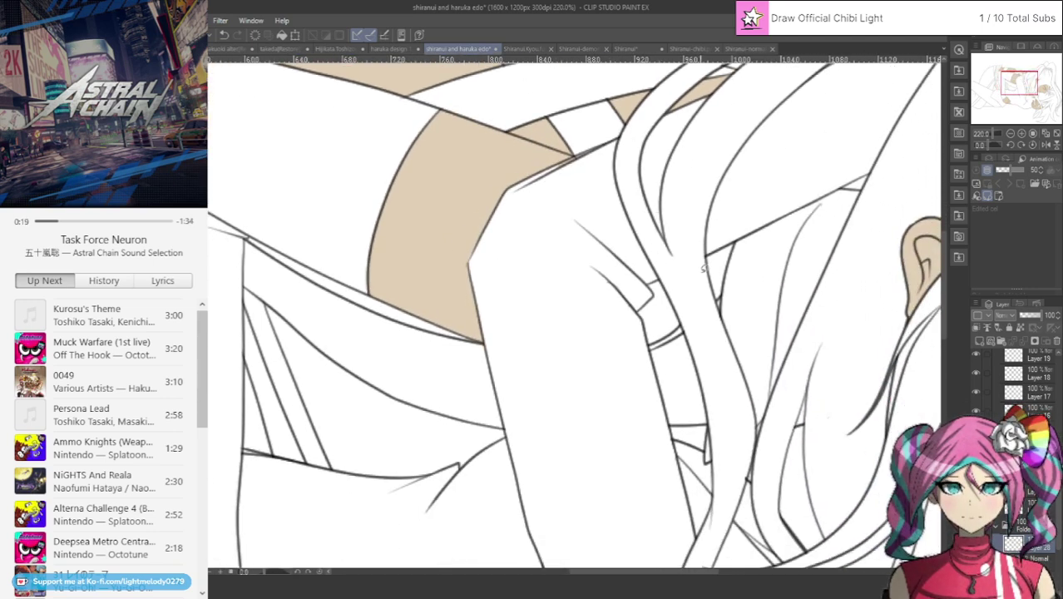
mouse_move(705, 269)
mouse_down()
mouse_move(725, 297)
mouse_move(755, 223)
mouse_move(712, 237)
mouse_up()
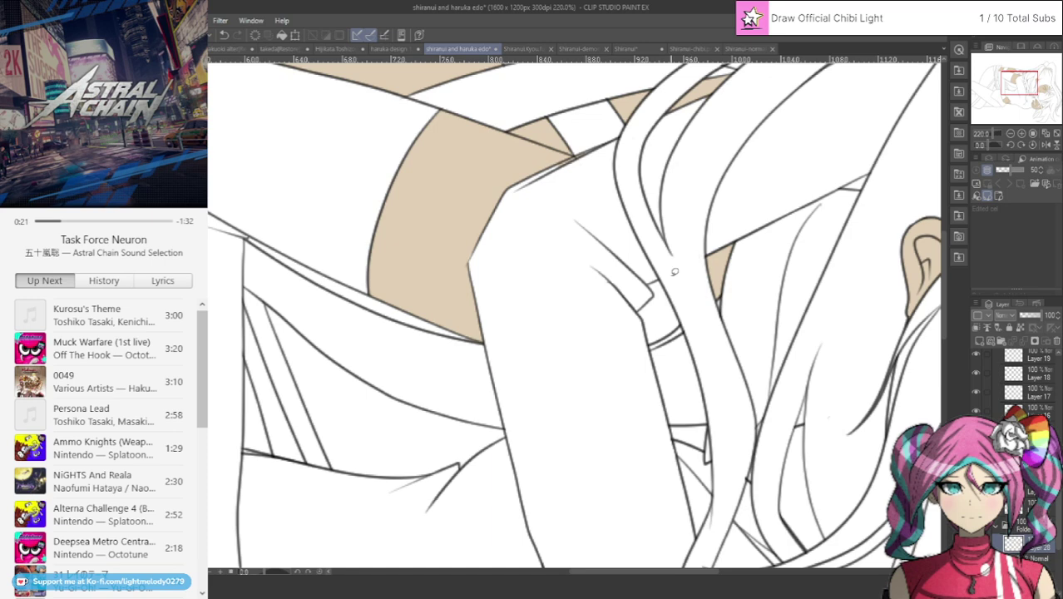
Fill the small skin gap between the sleeve and the hair strand near the upper figure's shoulder with flat beige.
mouse_move(673, 272)
mouse_down()
mouse_move(641, 279)
mouse_move(628, 309)
mouse_move(654, 341)
mouse_move(674, 333)
mouse_move(685, 279)
mouse_move(676, 268)
mouse_up()
scroll(678, 250, down, 3)
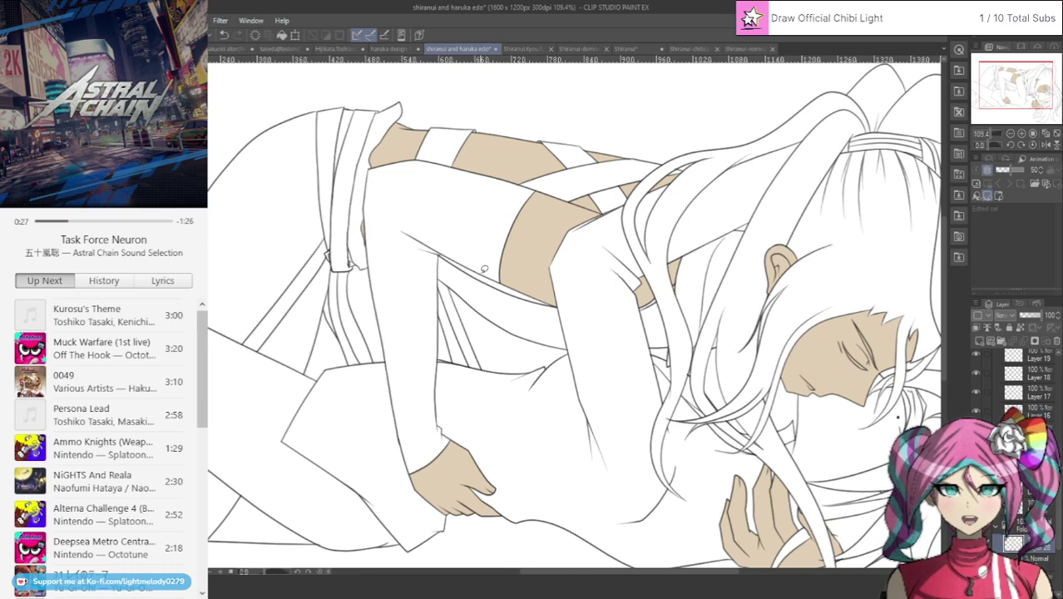
scroll(410, 330, down, 2)
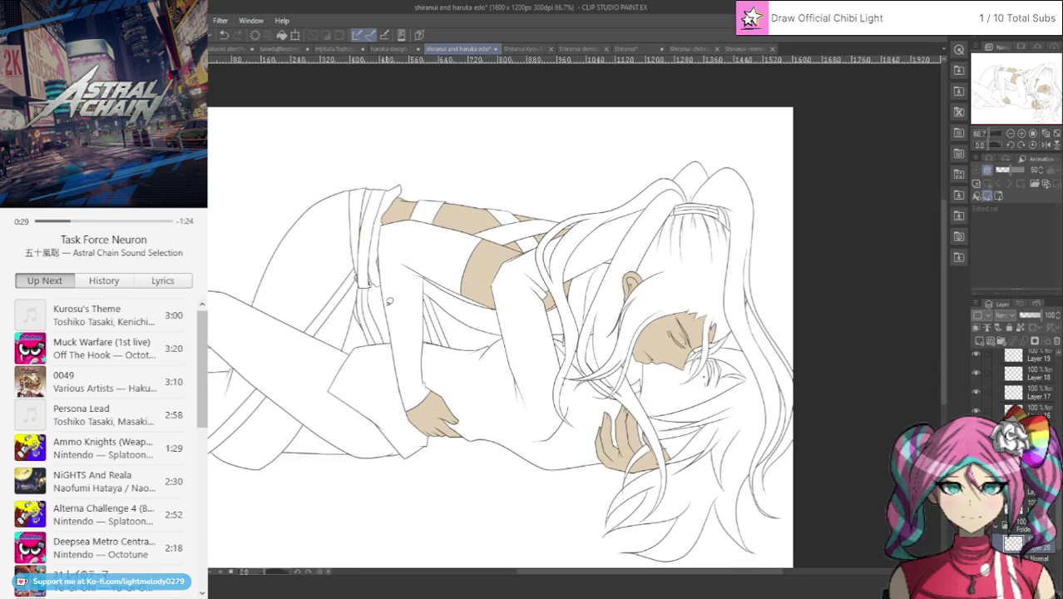
Examine the line art around the hanging end of the waist sash and the skin sliver beside the sleeve.
scroll(325, 266, up, 2)
scroll(398, 243, up, 1)
scroll(397, 243, up, 3)
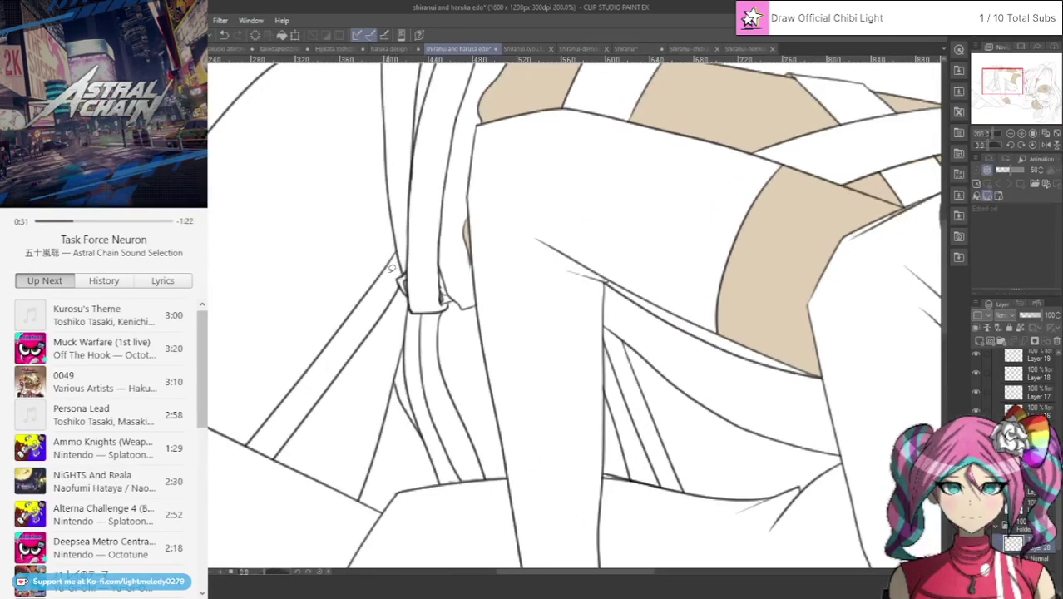
scroll(407, 287, up, 1)
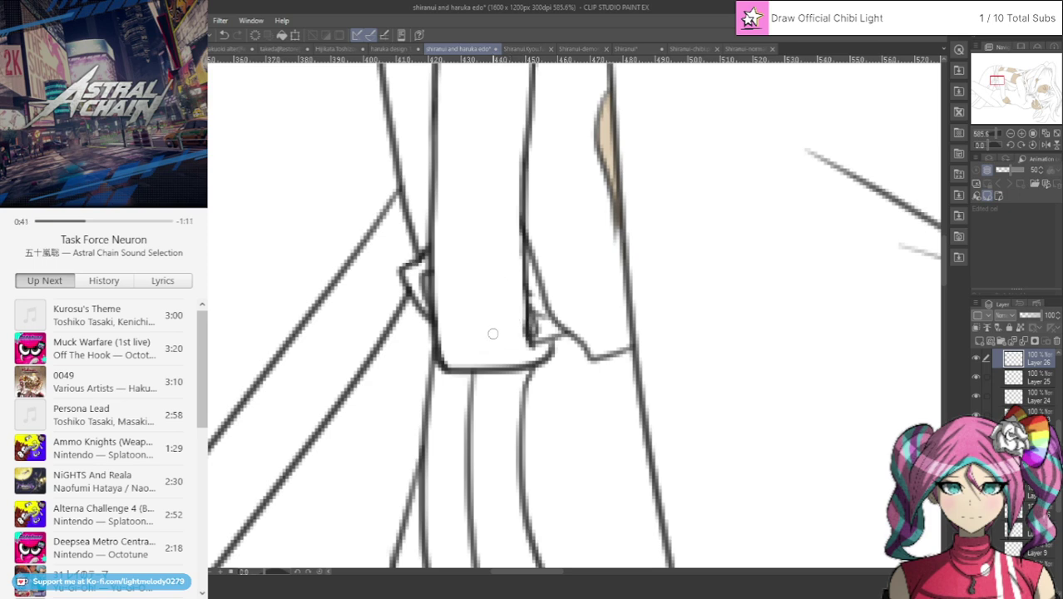
scroll(493, 331, down, 8)
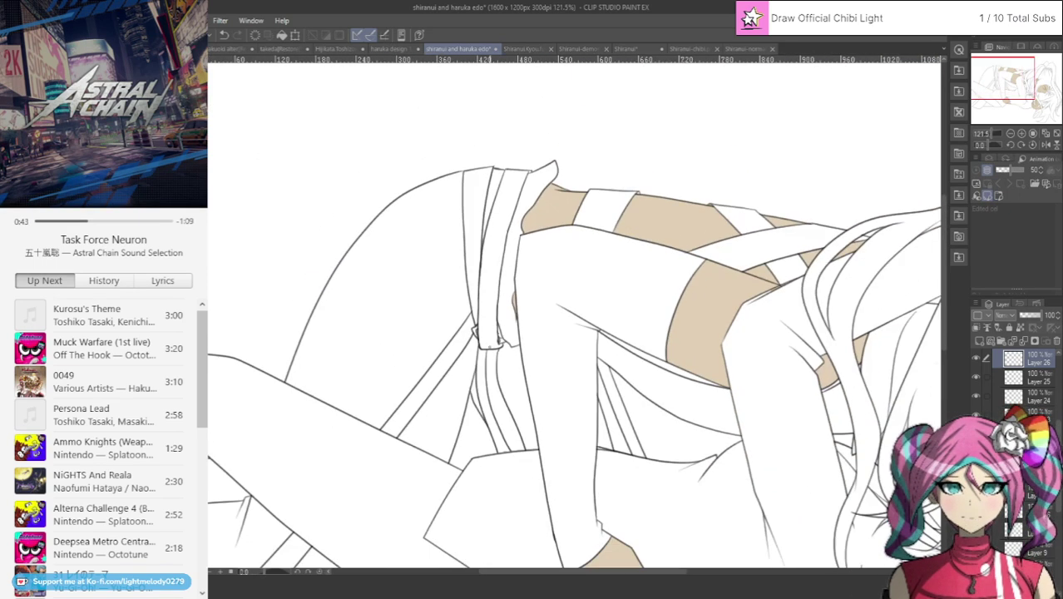
scroll(493, 331, down, 2)
scroll(637, 270, up, 2)
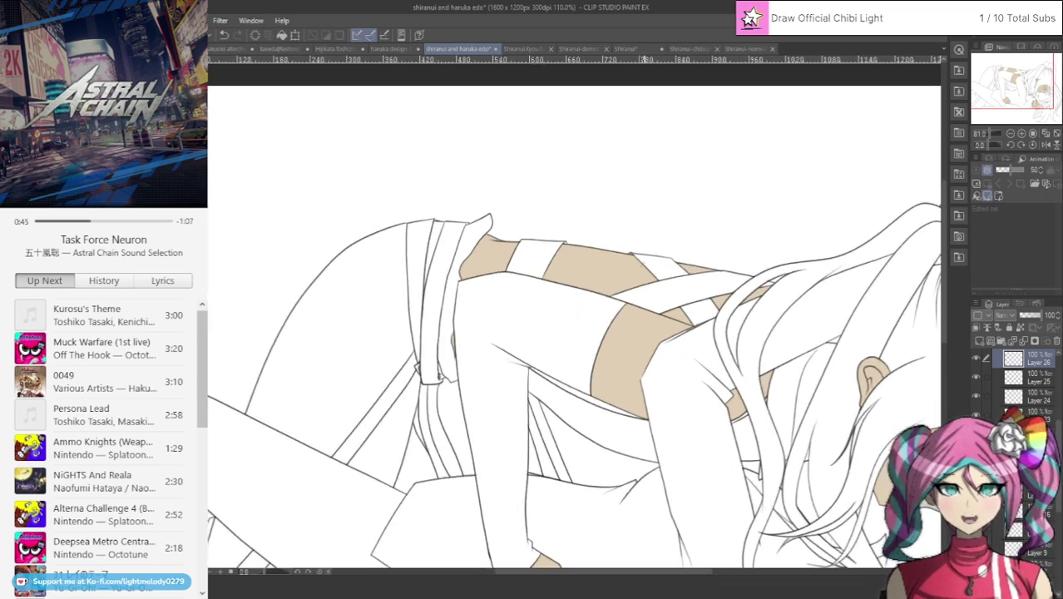
scroll(1016, 382, up, 2)
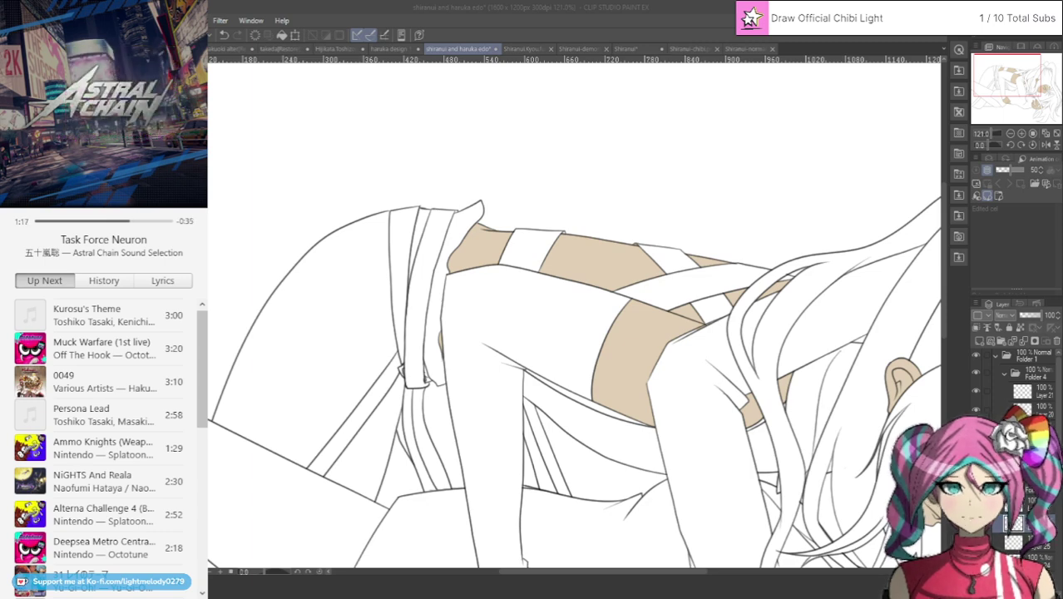
Add a new layer below the skin colour folder and fill it entirely with dark purple as a contrast backdrop.
scroll(294, 291, down, 4)
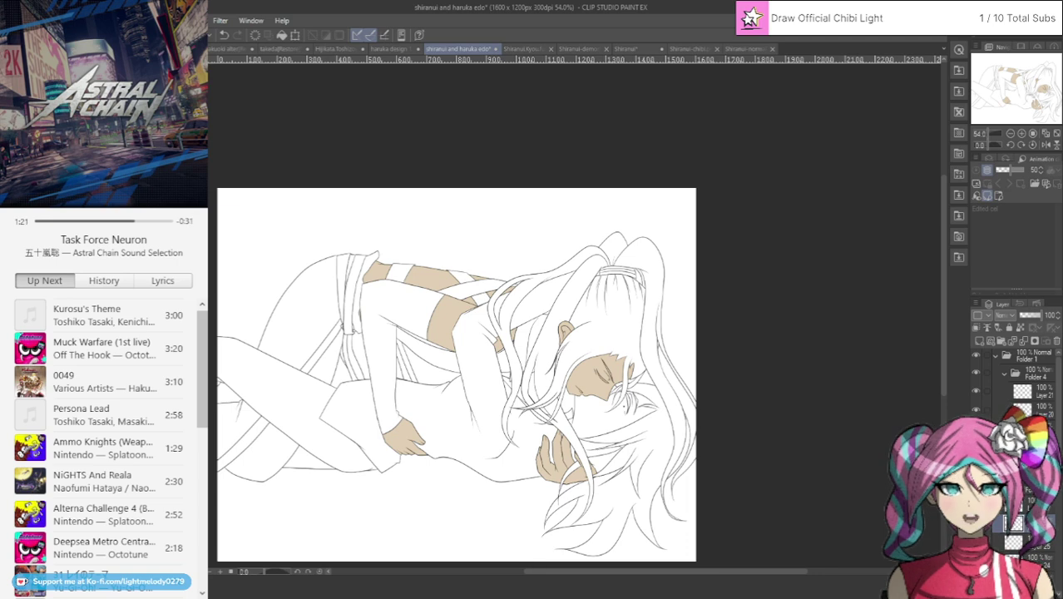
scroll(281, 347, up, 1)
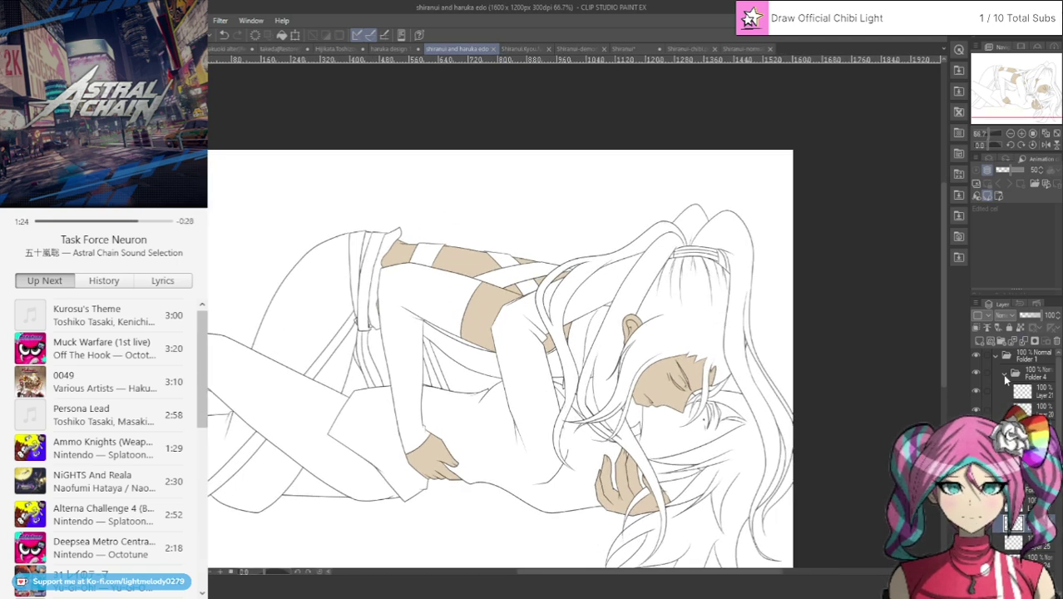
click(1012, 364)
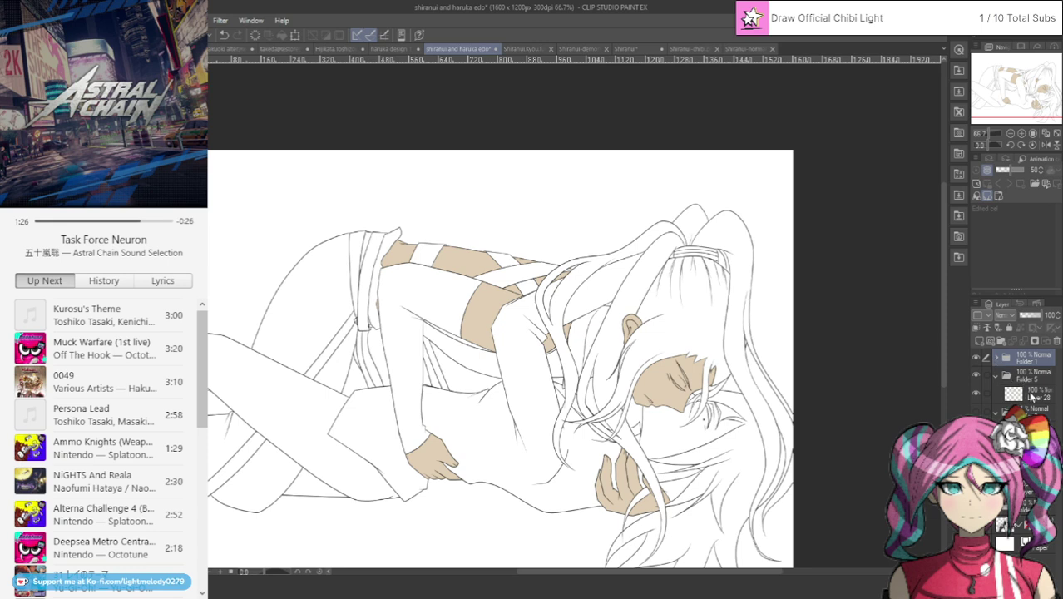
click(1030, 397)
click(1028, 430)
click(980, 341)
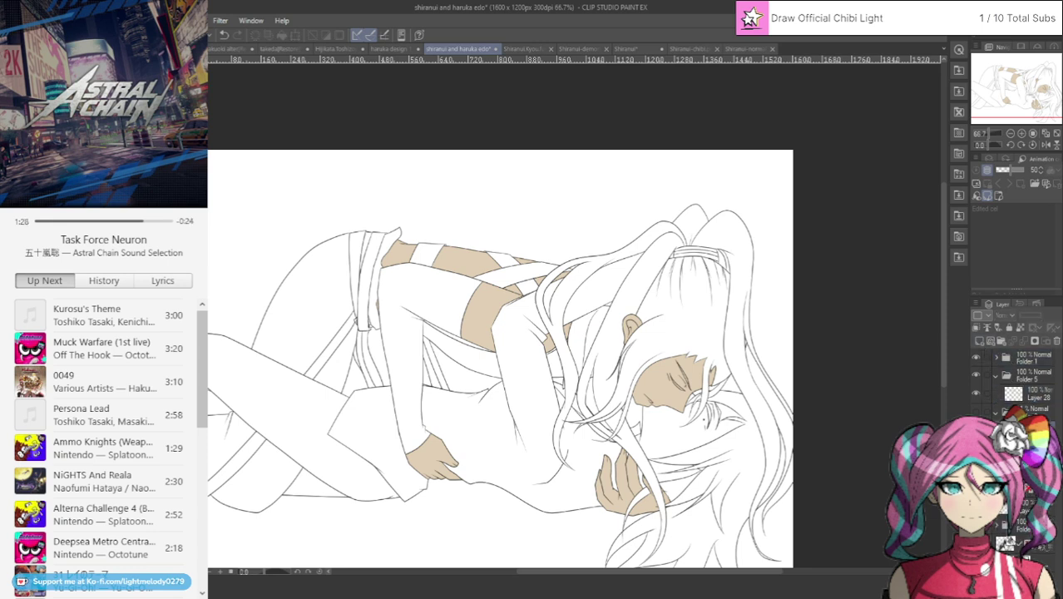
drag(1036, 407, 1036, 408)
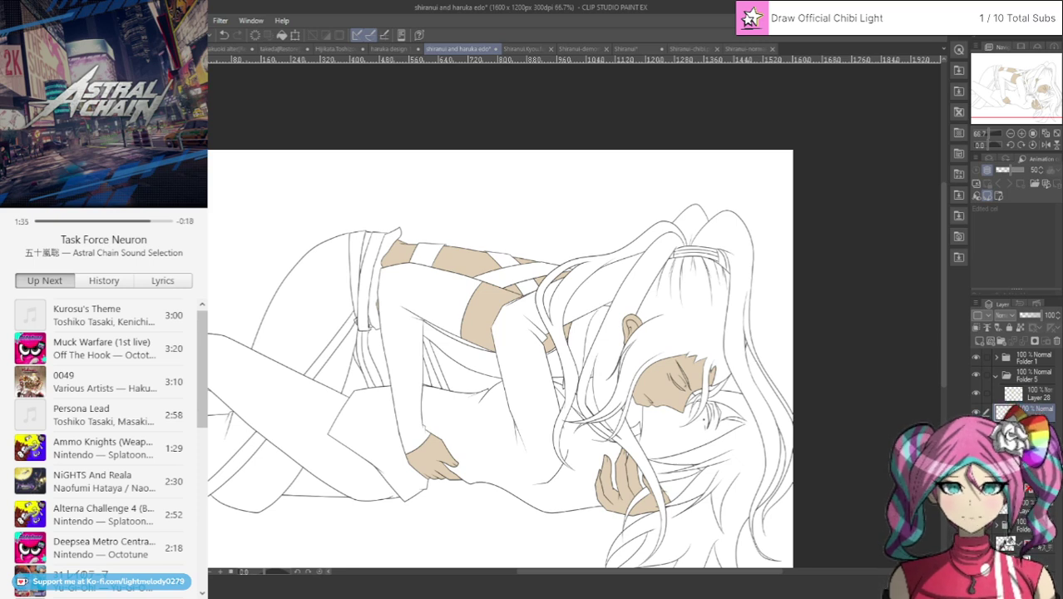
click(404, 169)
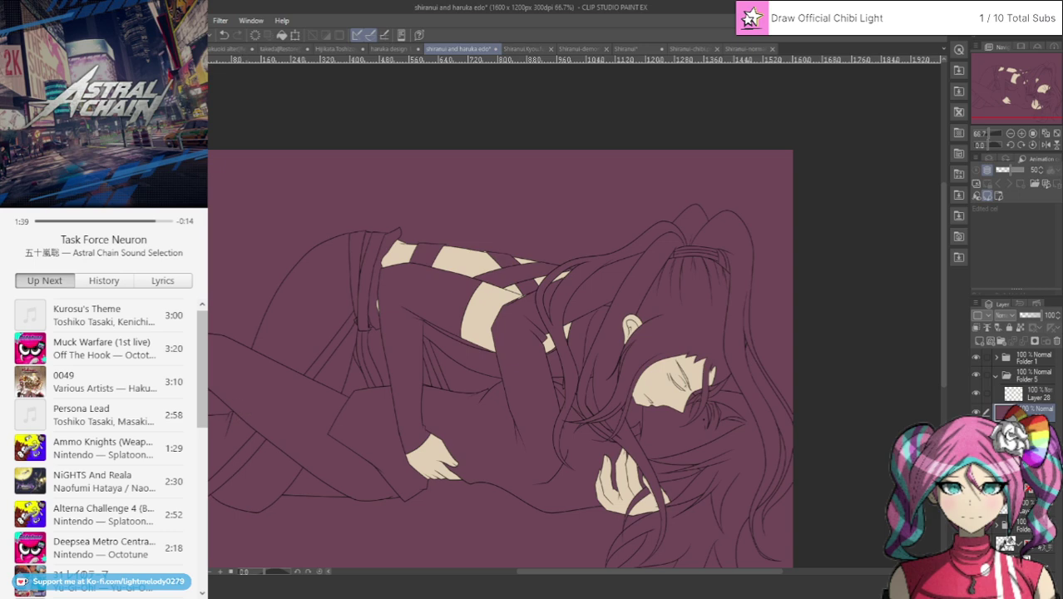
click(474, 200)
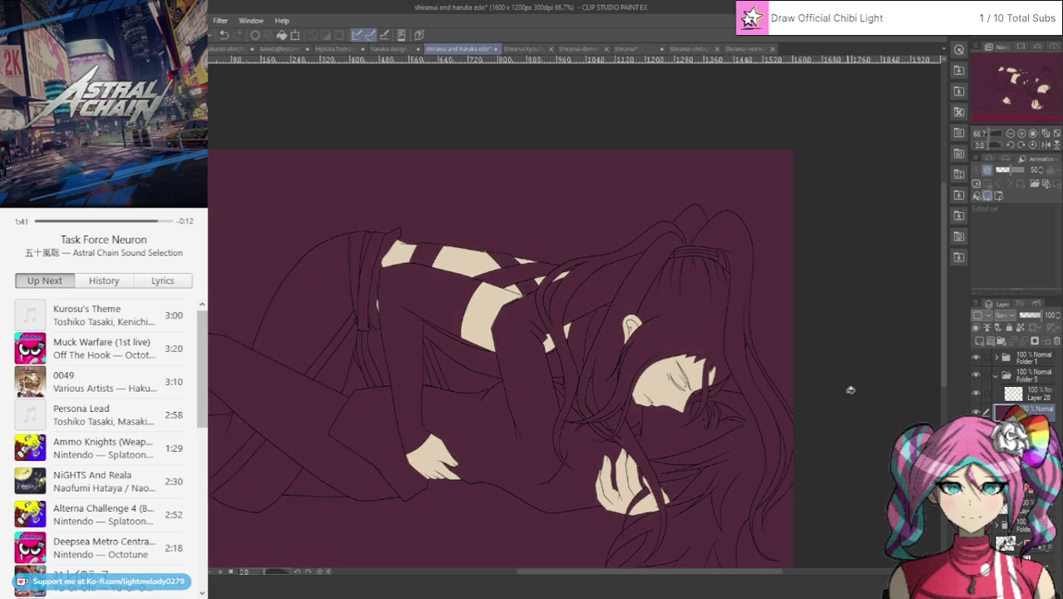
Tidy the beige edges of the upper figure's two hands on the skin colour layer, Layer 28.
scroll(390, 509, up, 5)
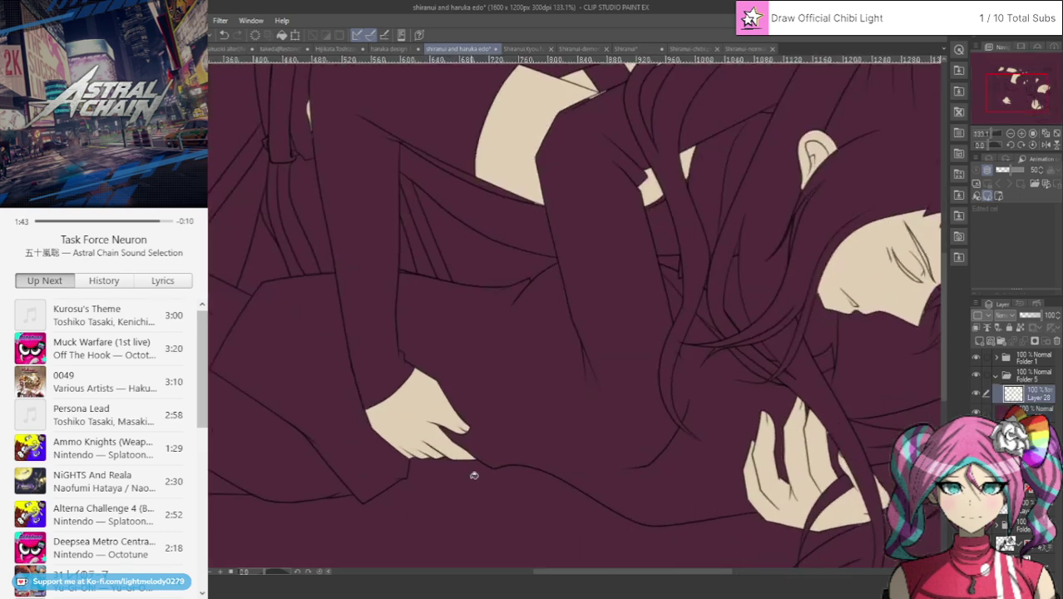
scroll(386, 470, up, 3)
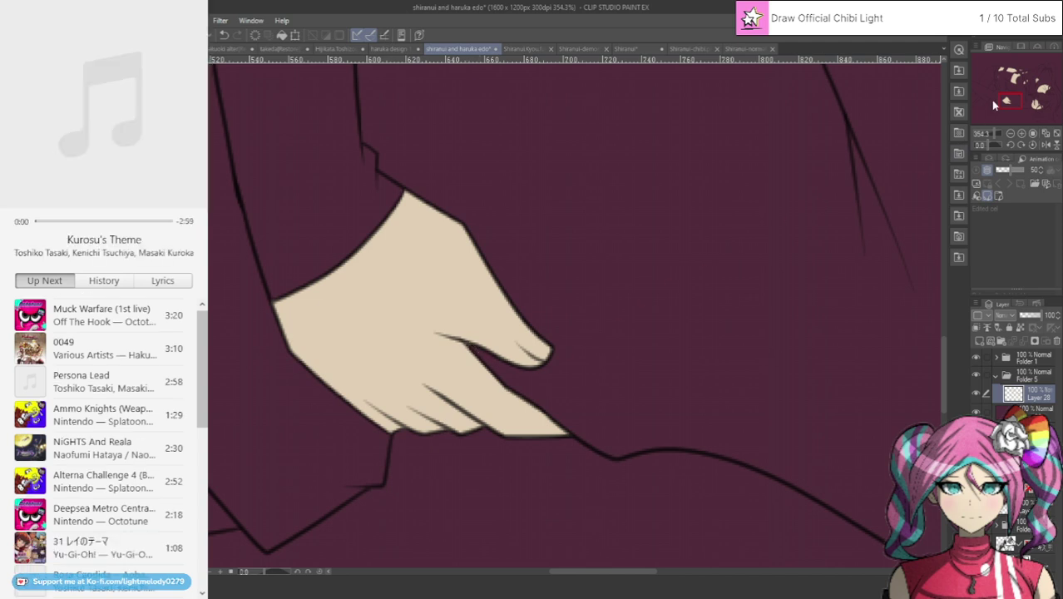
drag(1008, 99, 1033, 102)
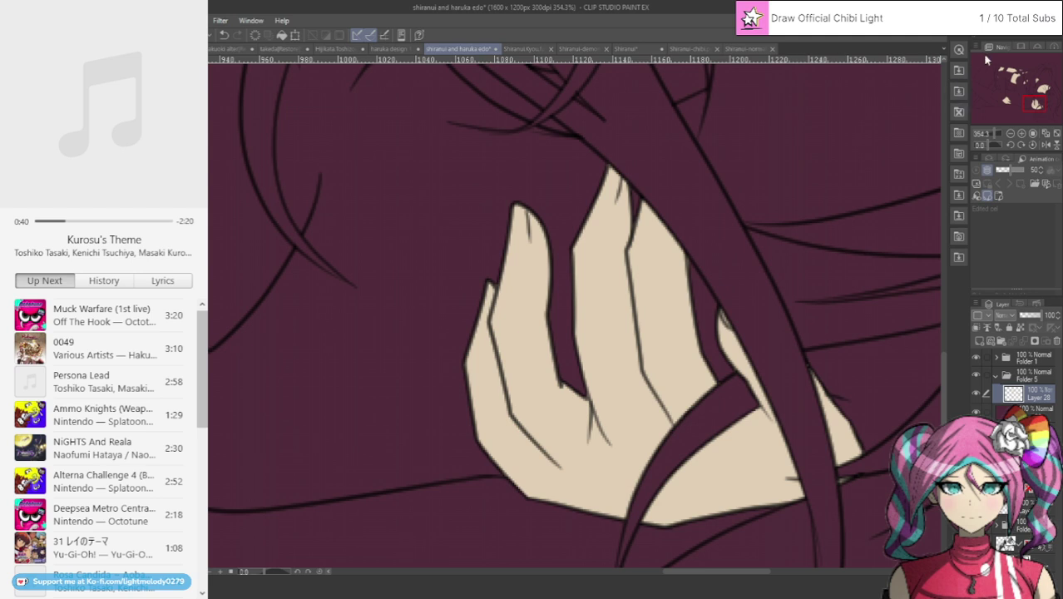
Erase the beige inside the upper figure's eyebrow and the lash shape of the closed eye.
drag(1031, 103, 1034, 86)
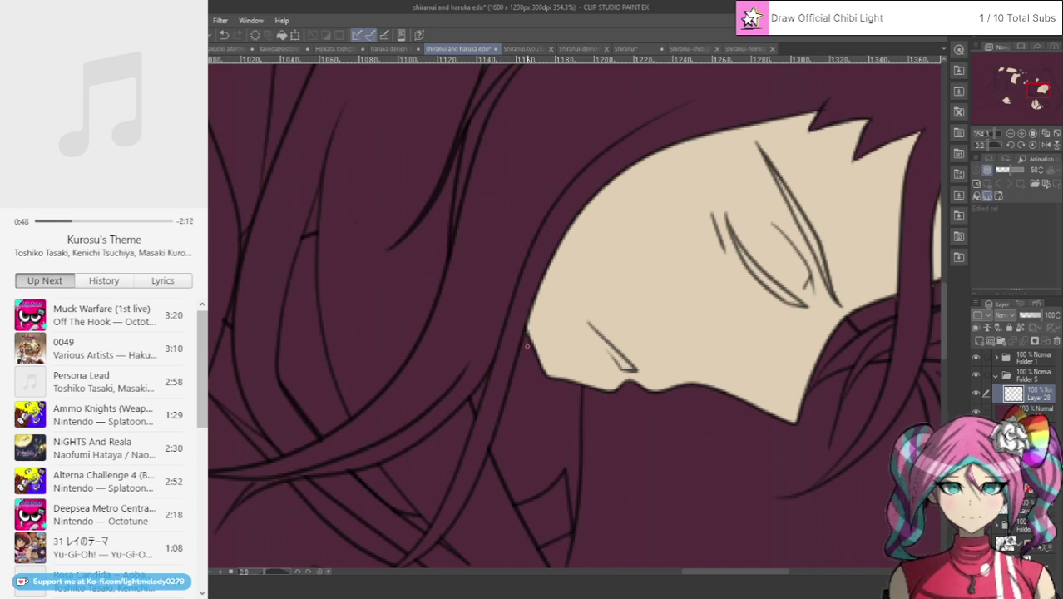
drag(1023, 90, 1040, 90)
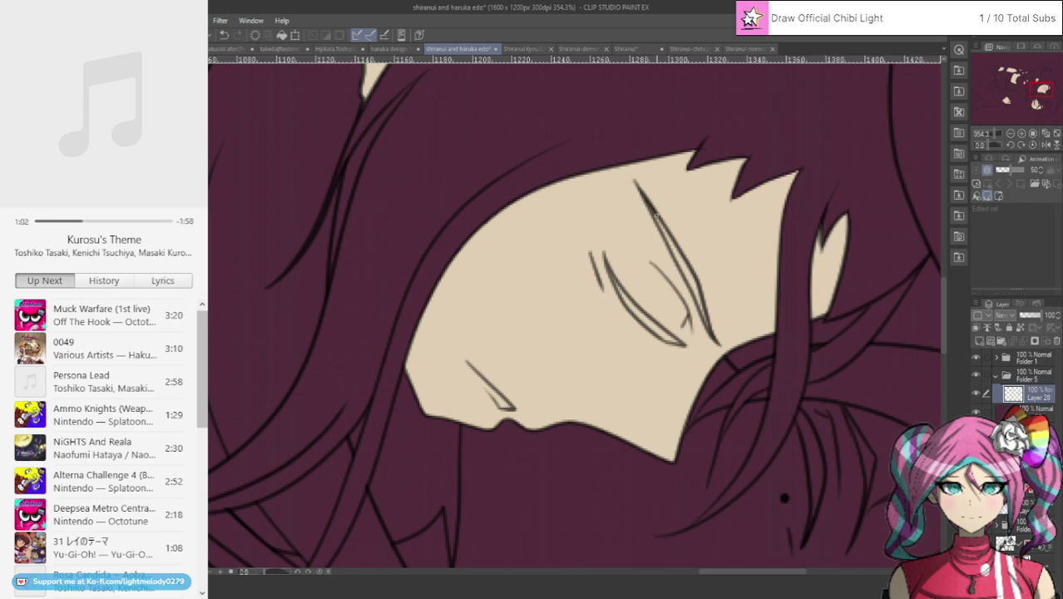
drag(648, 206, 699, 298)
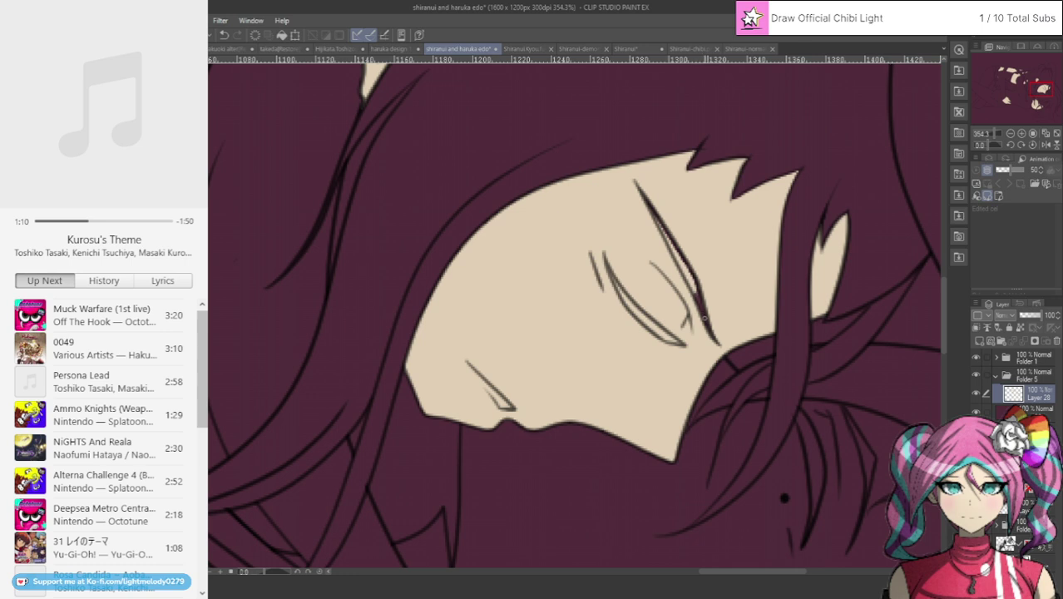
mouse_move(693, 294)
mouse_down()
mouse_move(687, 270)
mouse_move(692, 289)
mouse_up()
mouse_move(675, 254)
mouse_down()
mouse_move(680, 270)
mouse_move(655, 217)
mouse_up()
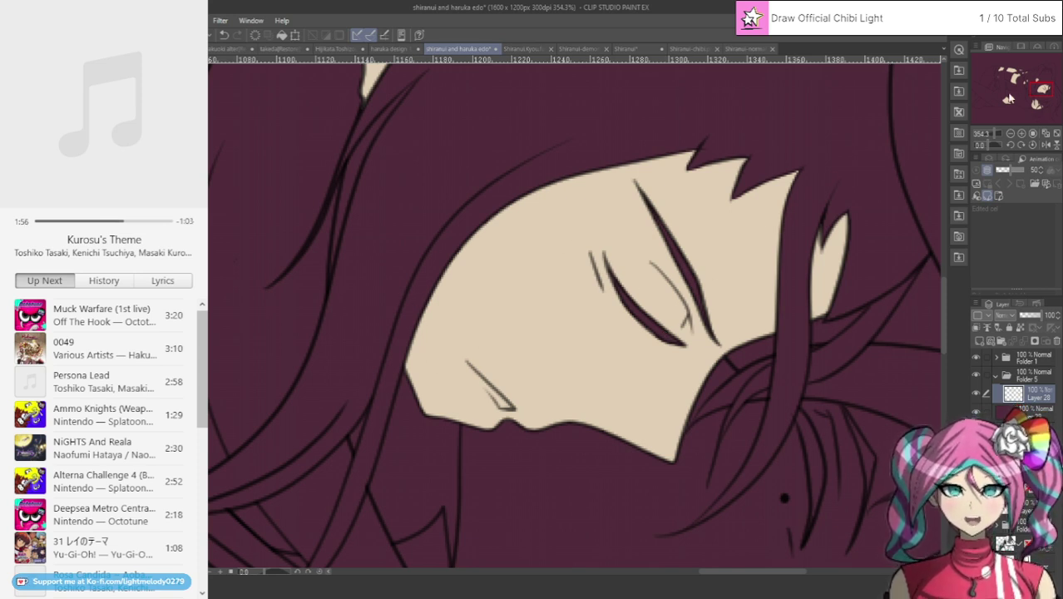
Check and tidy the beige edges of the ear and the small skin patches between the hair strands near the shoulder.
drag(1033, 88, 1029, 80)
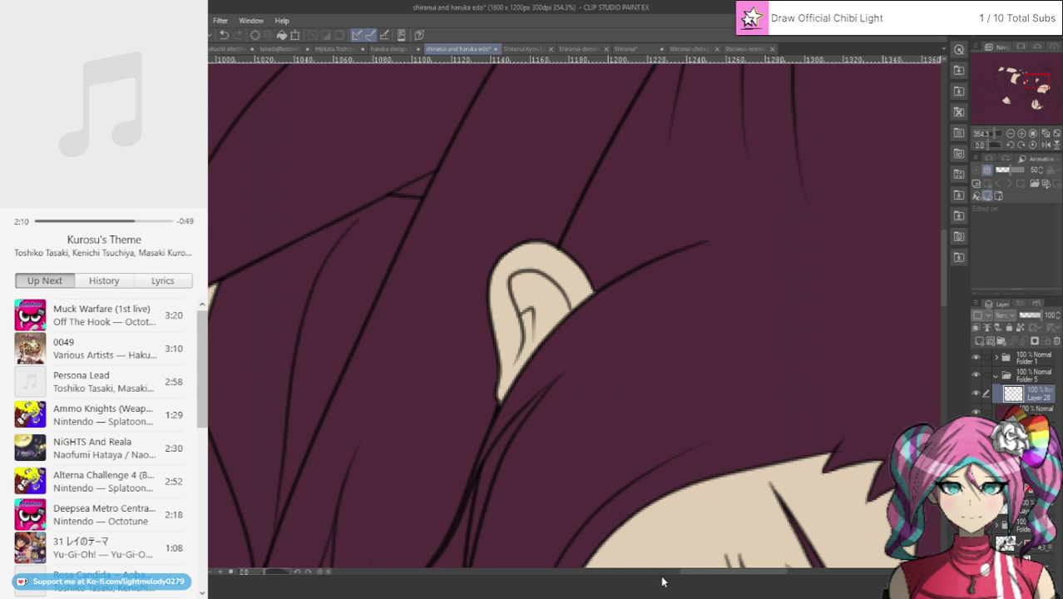
drag(696, 572, 649, 575)
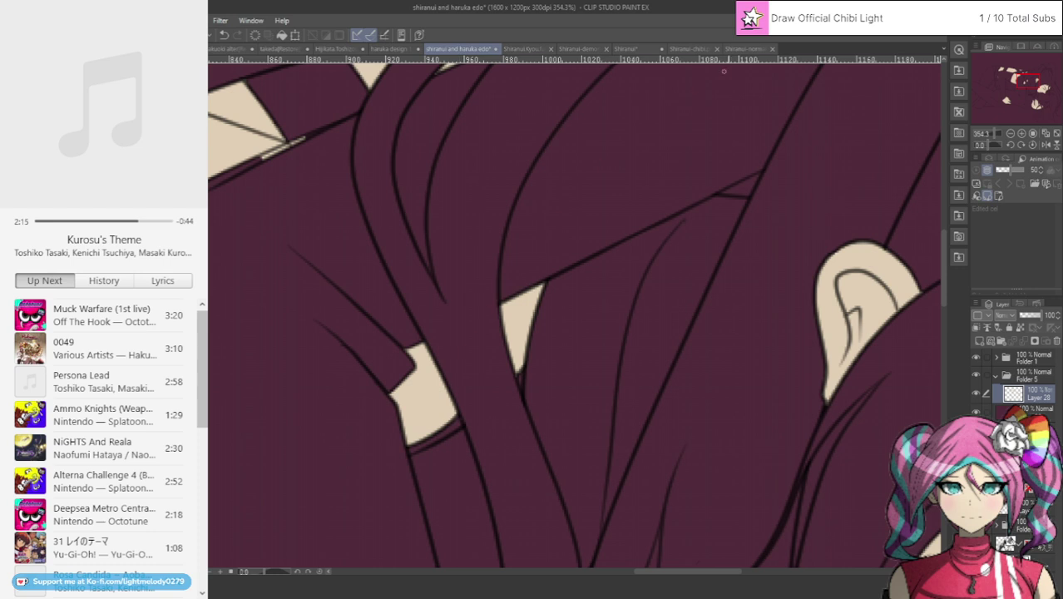
drag(1026, 81, 1022, 72)
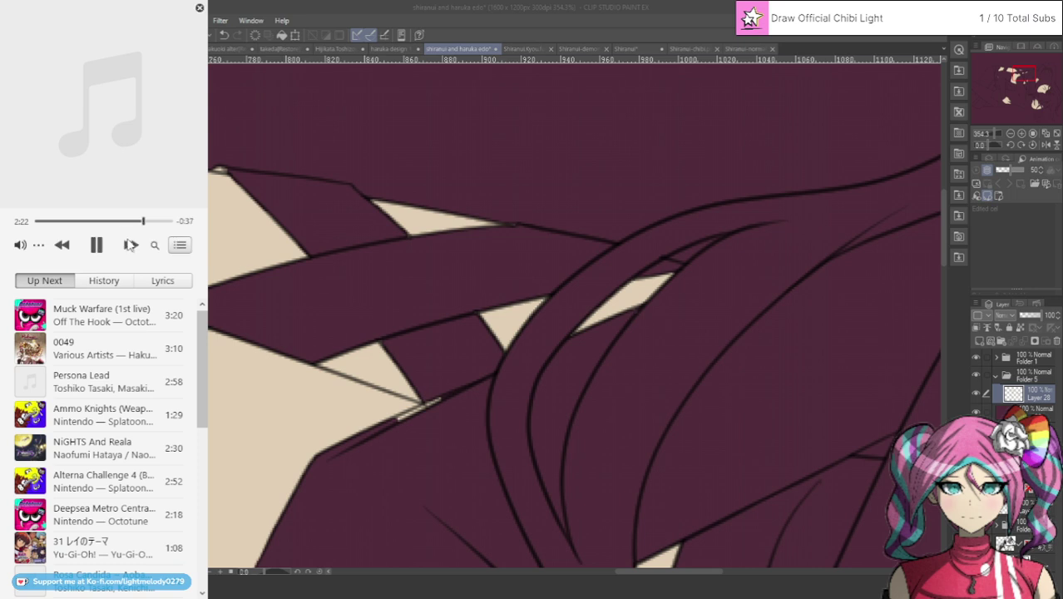
Skip to the next track in the music player and return to the drawing.
click(132, 247)
key(alt+Tab)
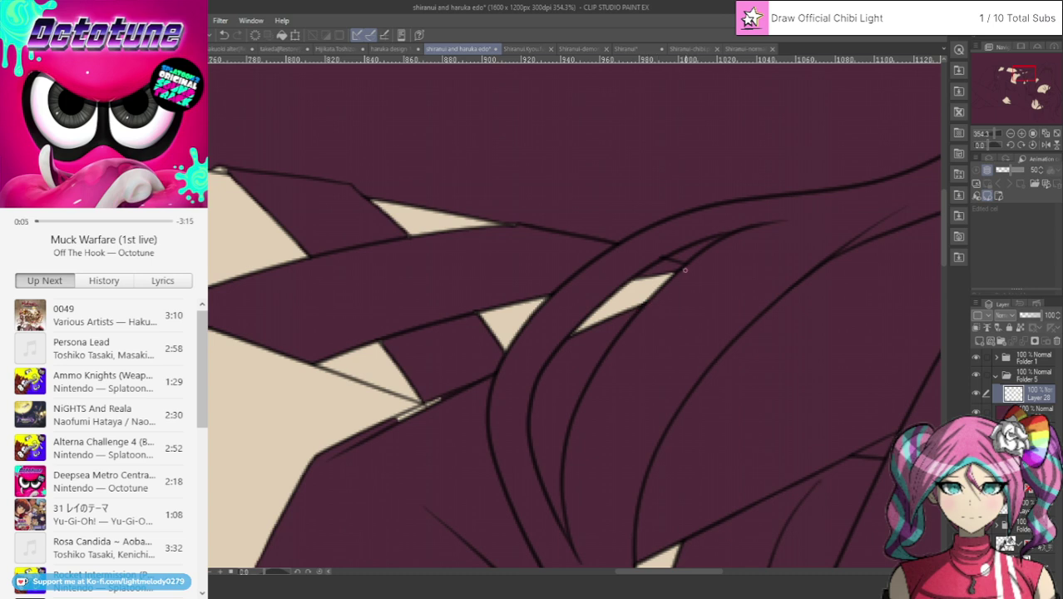
Erase the beige overspill along the sleeve edge and at the band corners on the upper figure's back.
mouse_move(441, 402)
mouse_down()
mouse_move(410, 413)
mouse_move(423, 408)
mouse_up()
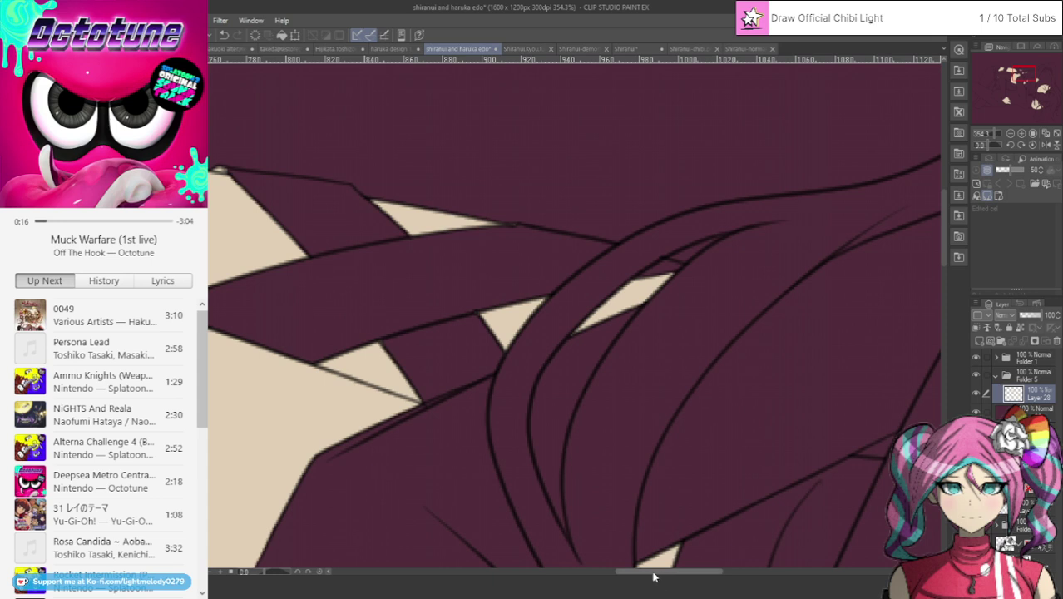
drag(653, 572, 629, 572)
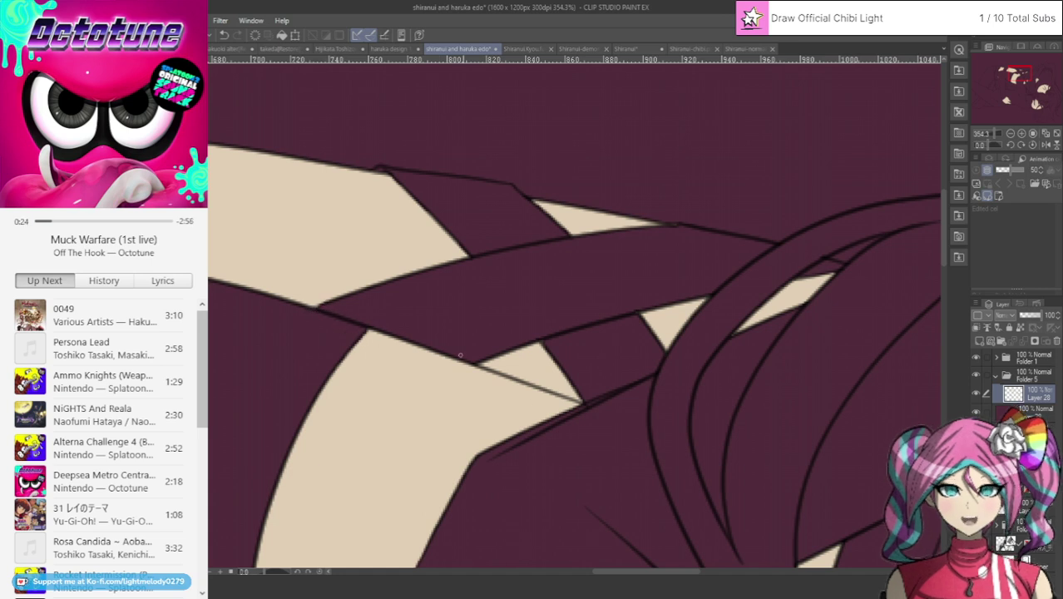
Tidy the beige edges of the bare side, the sliver beside the sash and the lower back at the waist.
drag(1010, 68, 1004, 76)
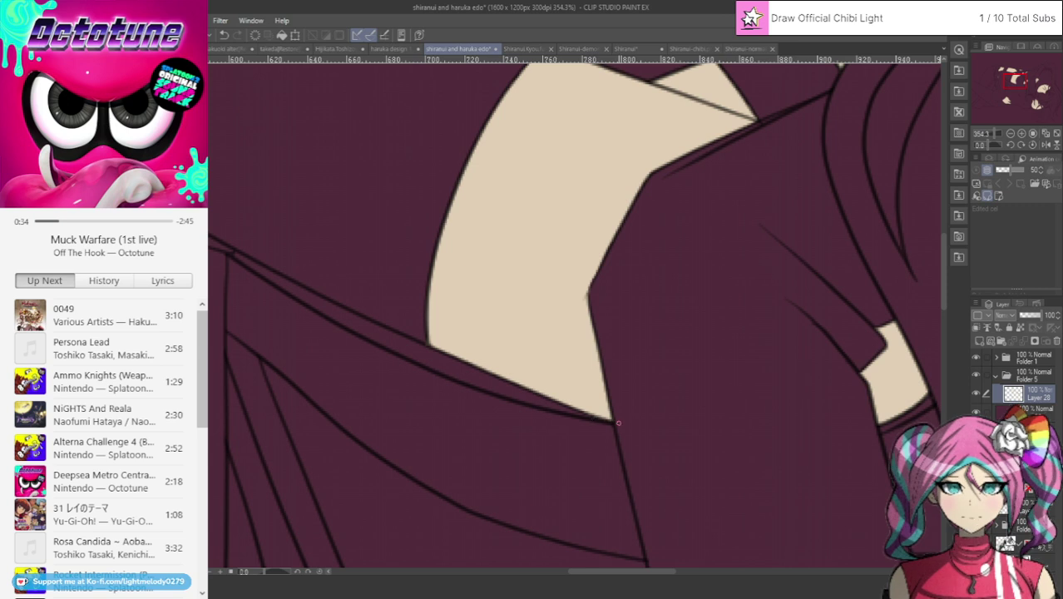
drag(648, 572, 595, 572)
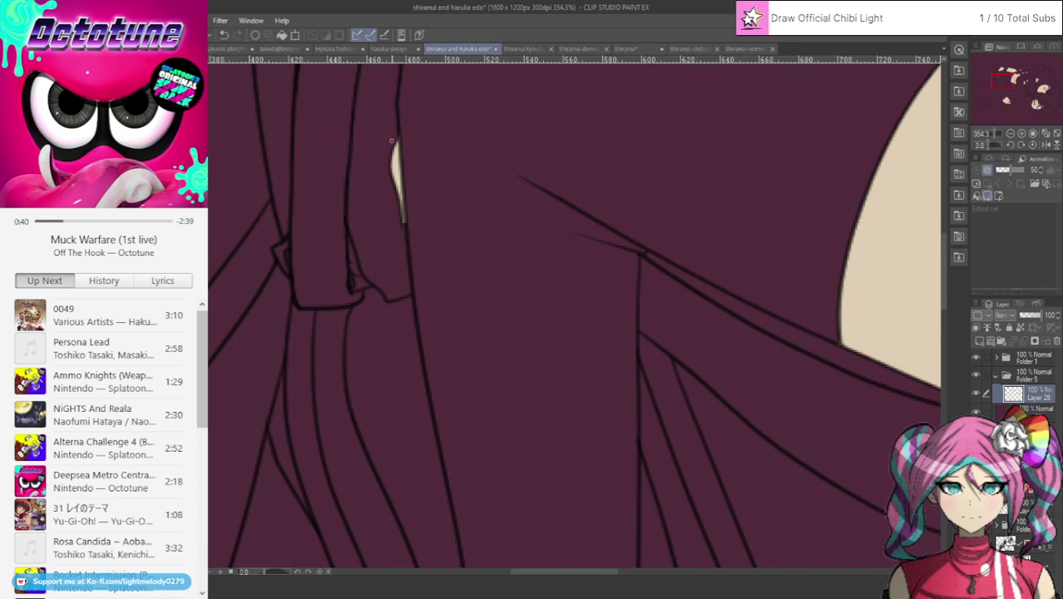
drag(942, 242, 942, 182)
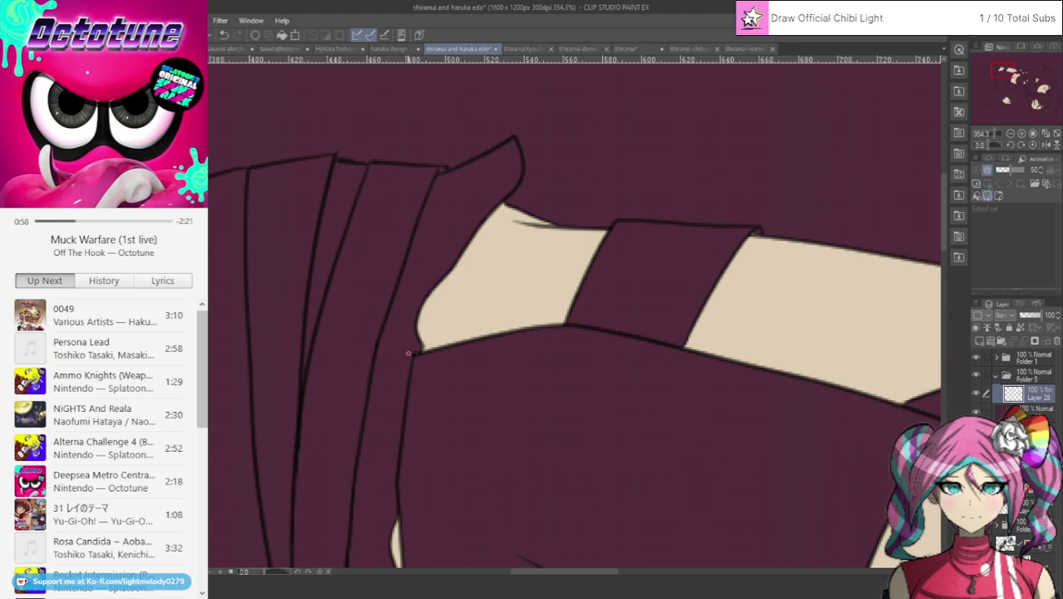
Review the cleaned skin areas across the whole drawing and hide the dark purple backdrop layer.
scroll(408, 353, down, 10)
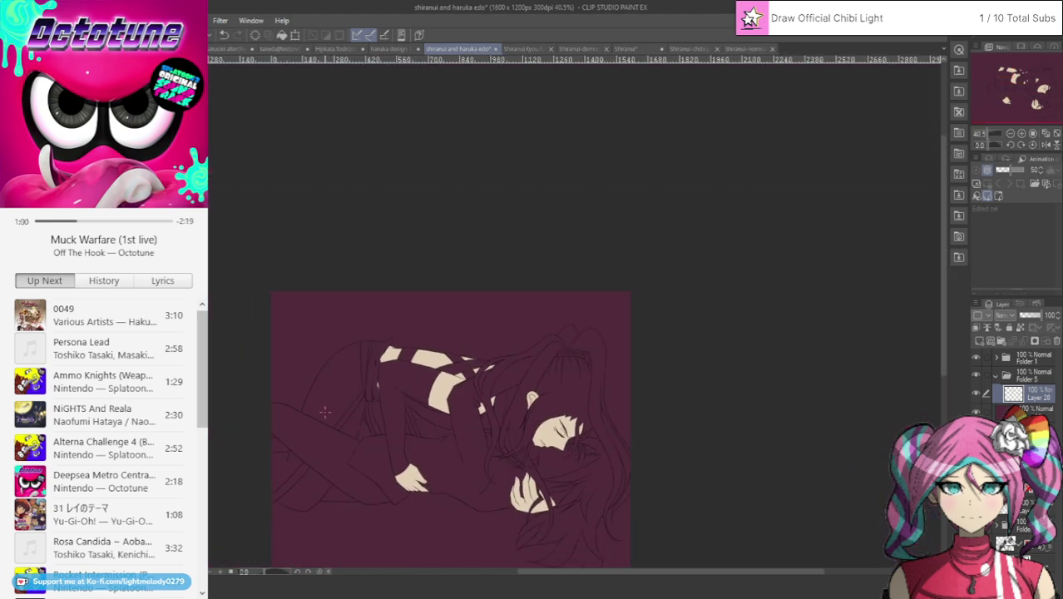
scroll(324, 411, up, 2)
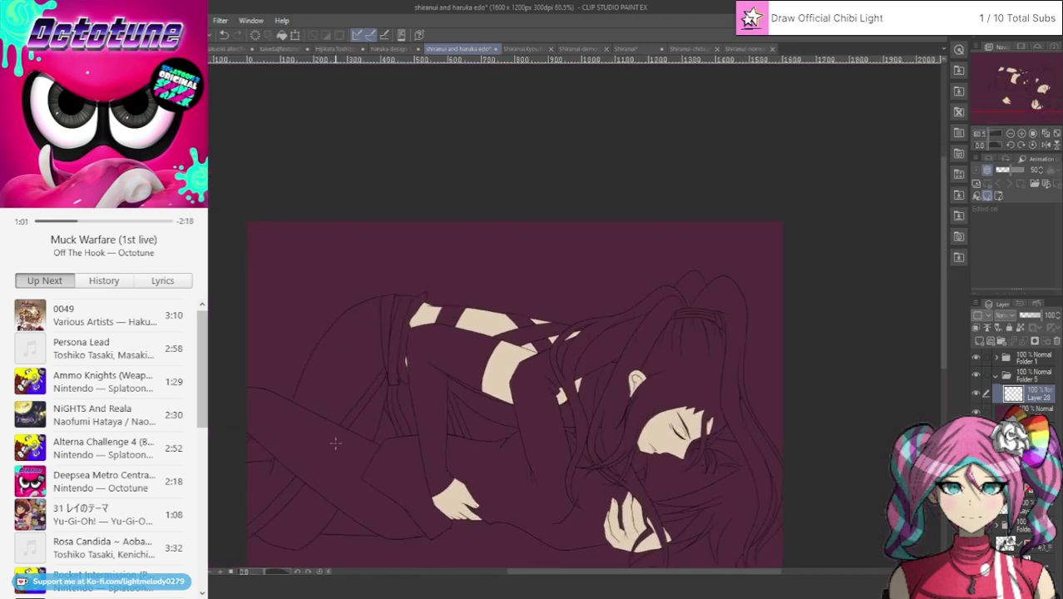
click(975, 411)
Consult the finished Shiranui illustration and the Shiranui-demon.png image as references for the character.
click(631, 50)
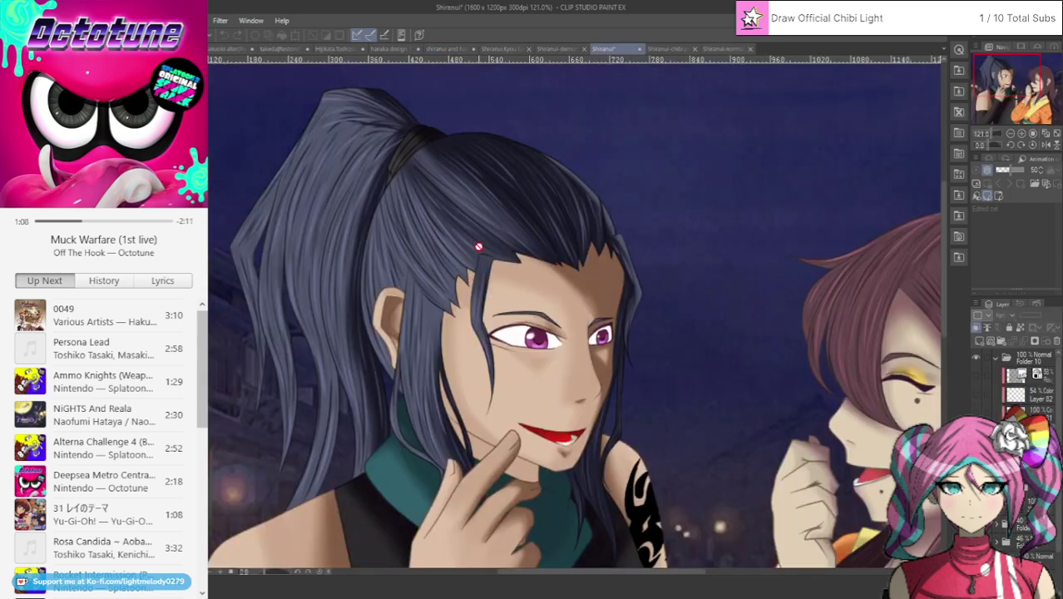
scroll(1021, 509, down, 2)
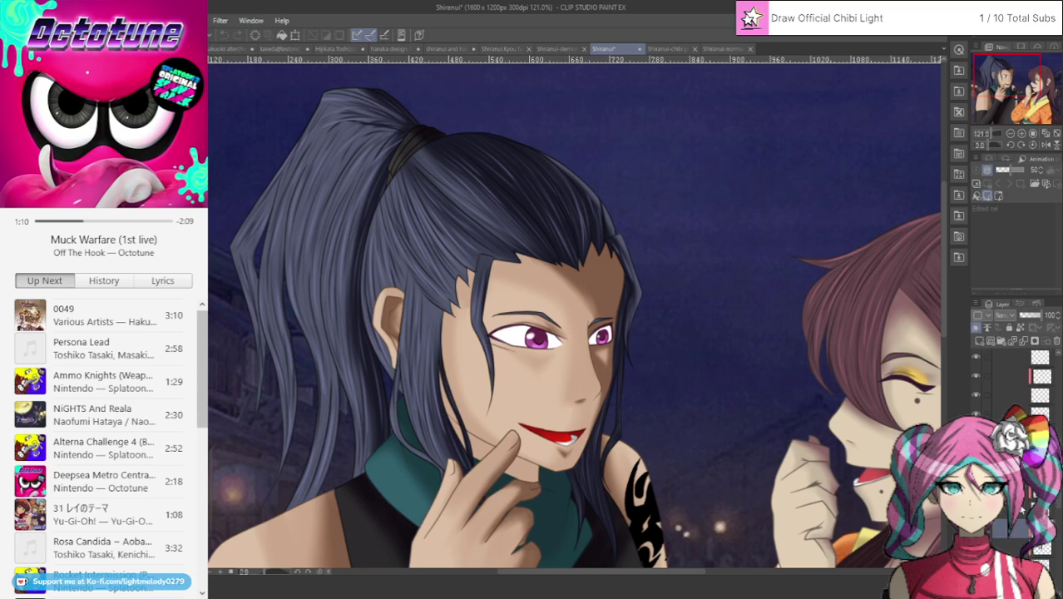
click(539, 208)
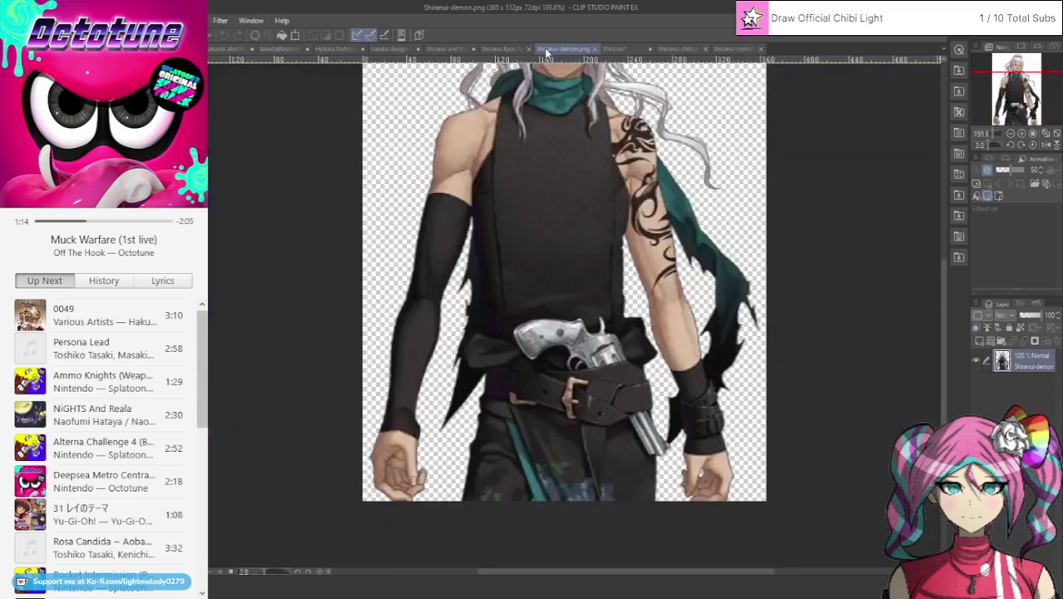
Return to the shiranui and haruka edo drawing and fill the outermost ponytail strand with dark blue on the layer below Layer 28.
click(547, 50)
click(446, 49)
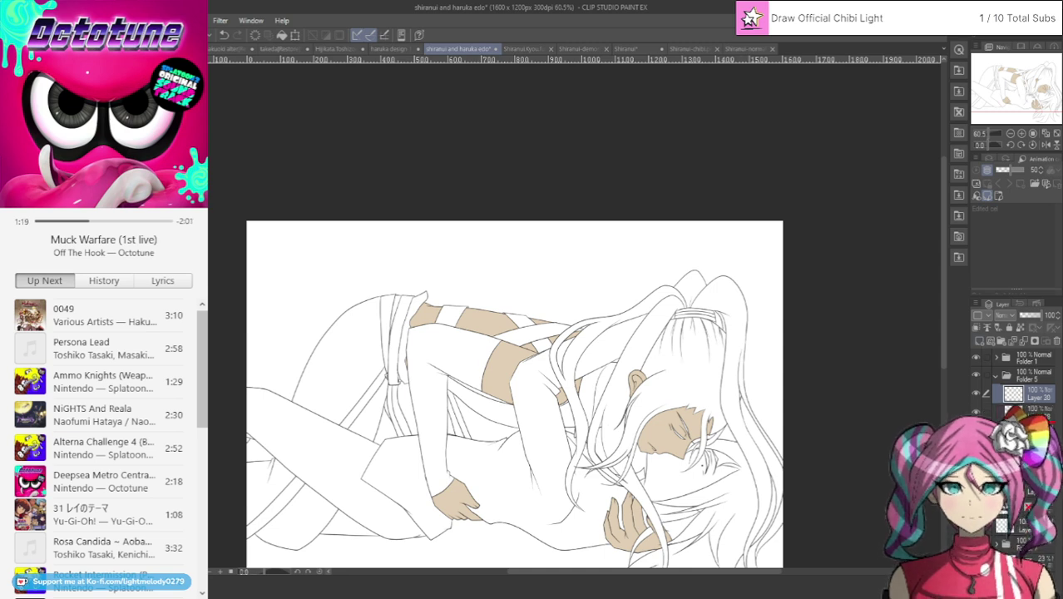
click(1036, 410)
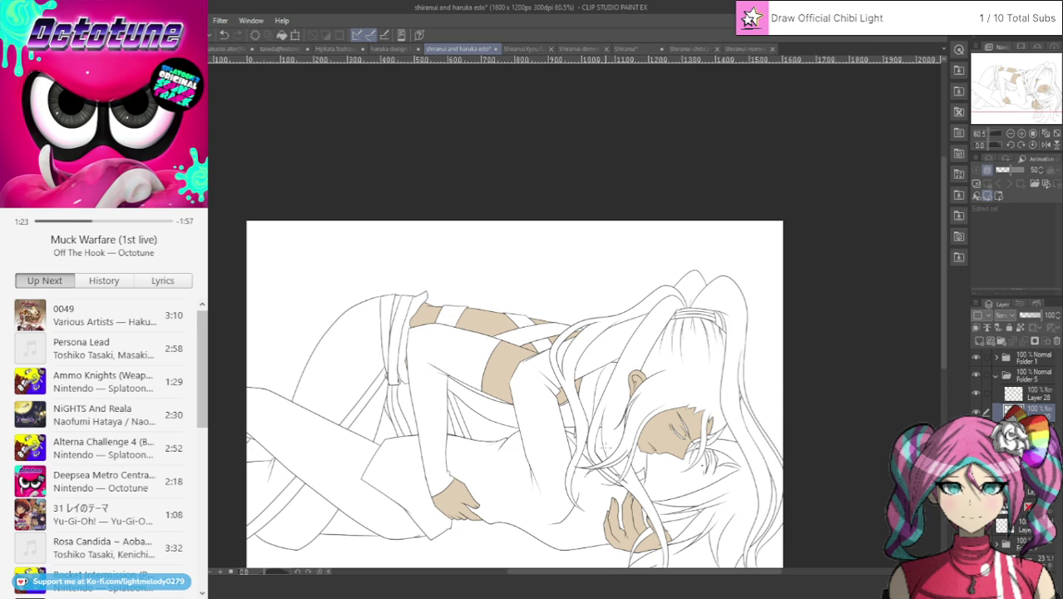
scroll(597, 475, up, 3)
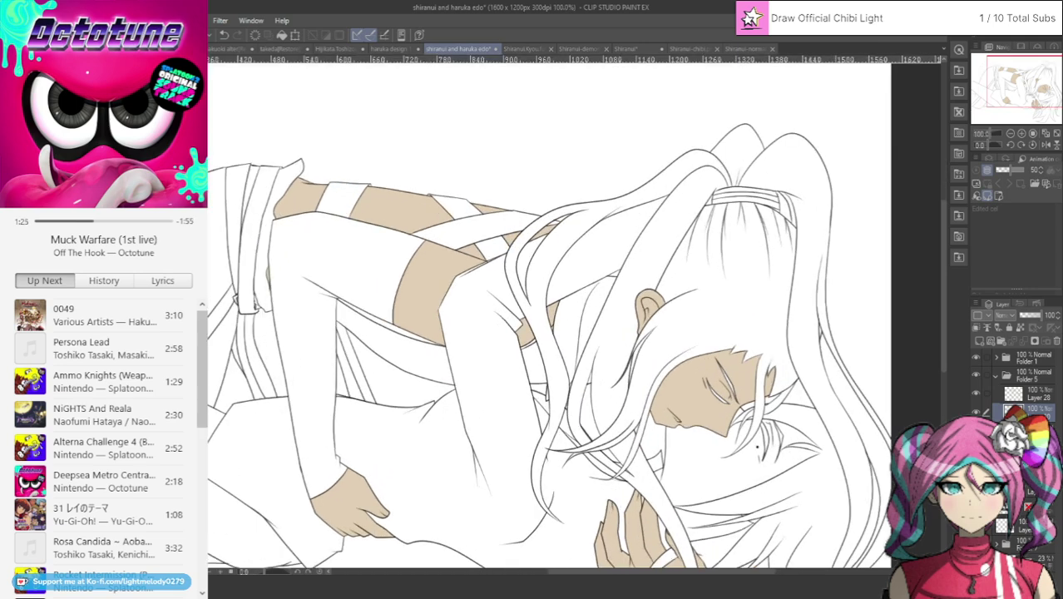
mouse_move(533, 453)
mouse_down()
mouse_move(536, 499)
mouse_move(555, 499)
mouse_up()
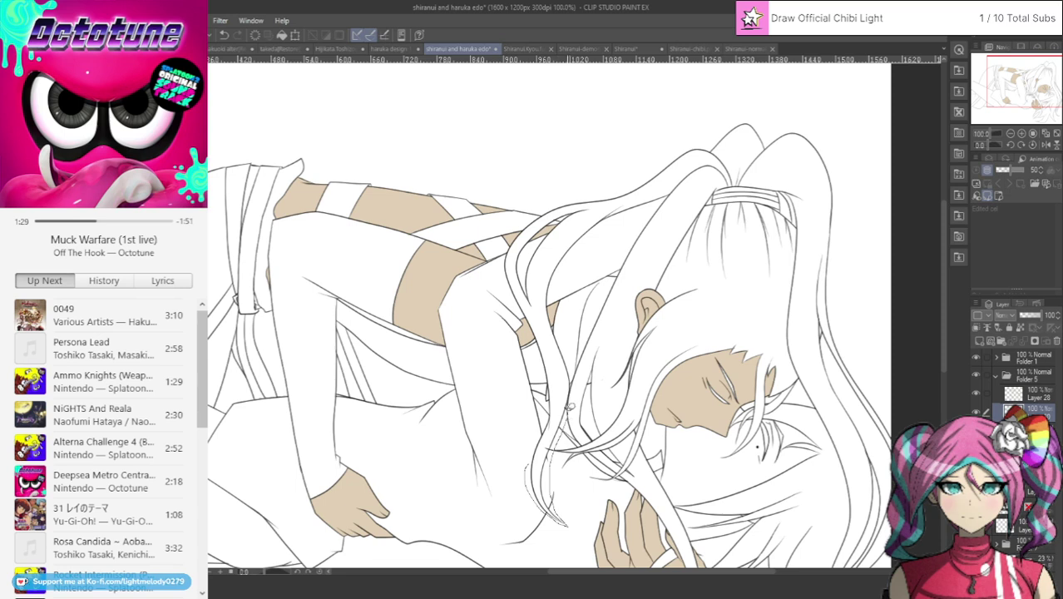
mouse_move(560, 330)
mouse_down()
mouse_move(575, 260)
mouse_move(603, 234)
mouse_move(683, 185)
mouse_move(739, 178)
mouse_move(731, 156)
mouse_move(705, 141)
mouse_move(650, 154)
mouse_move(528, 214)
mouse_up()
drag(501, 260, 532, 329)
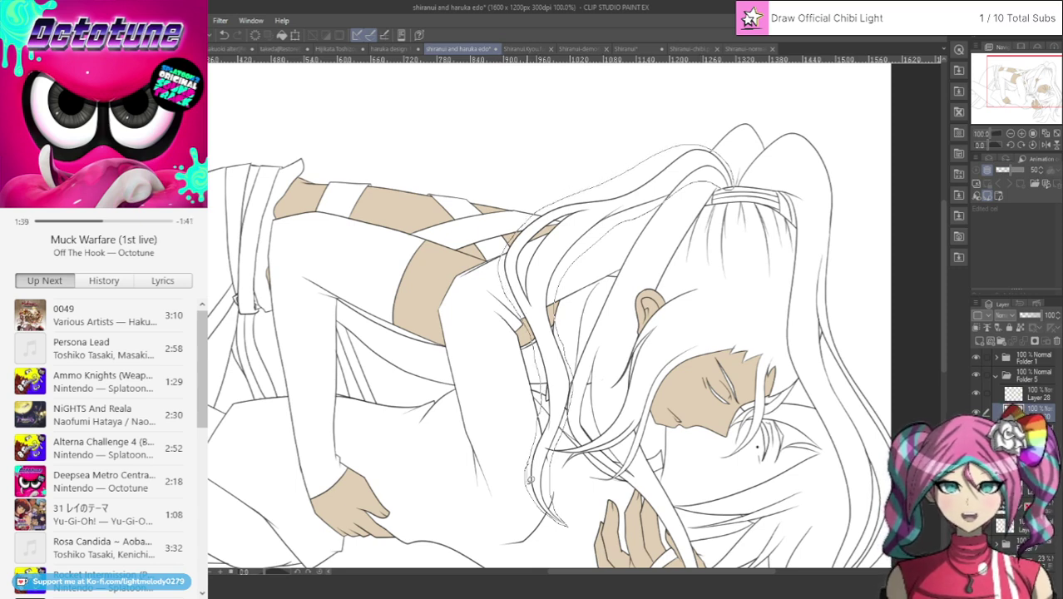
click(708, 181)
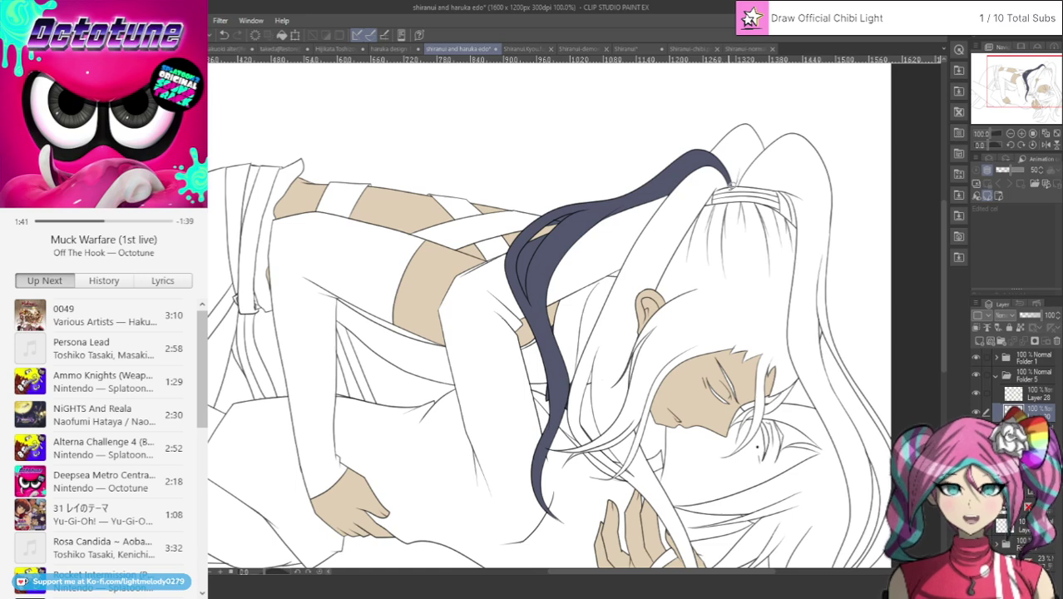
Fill the ponytail strand that runs past the ear and over the hand, plus the lower strand behind the head, with dark blue.
mouse_move(726, 163)
mouse_down()
mouse_move(690, 161)
mouse_move(622, 248)
mouse_move(566, 391)
mouse_move(570, 425)
mouse_move(595, 462)
mouse_move(676, 543)
mouse_move(702, 411)
mouse_move(662, 253)
mouse_up()
scroll(675, 543, down, 5)
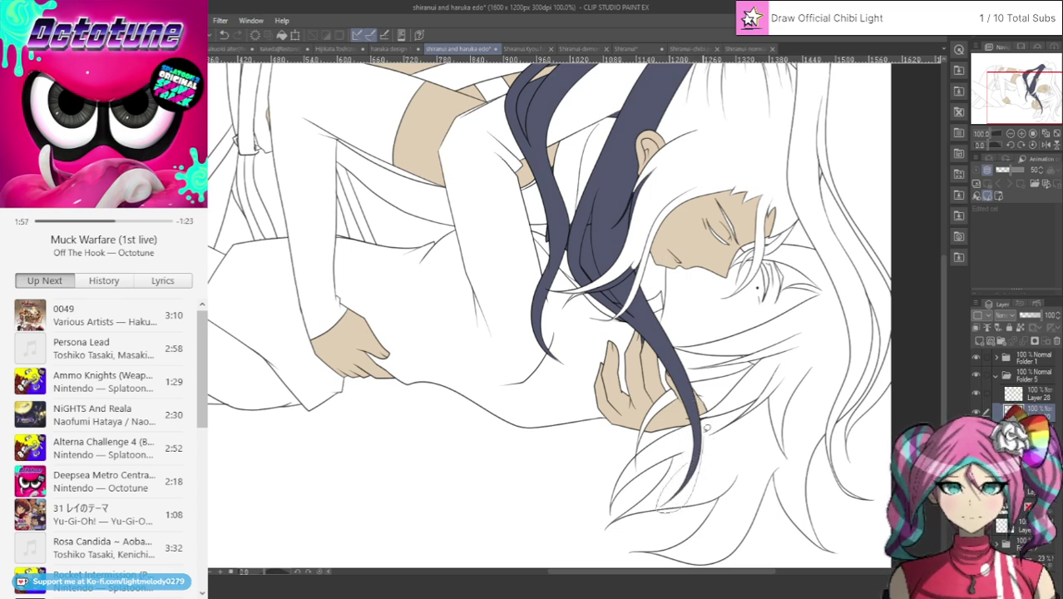
mouse_move(855, 509)
mouse_down()
mouse_move(828, 471)
mouse_move(832, 291)
mouse_move(780, 140)
mouse_move(795, 67)
mouse_move(767, 54)
mouse_move(813, 73)
mouse_move(841, 101)
mouse_move(849, 188)
mouse_move(907, 361)
mouse_move(880, 505)
mouse_move(845, 557)
mouse_up()
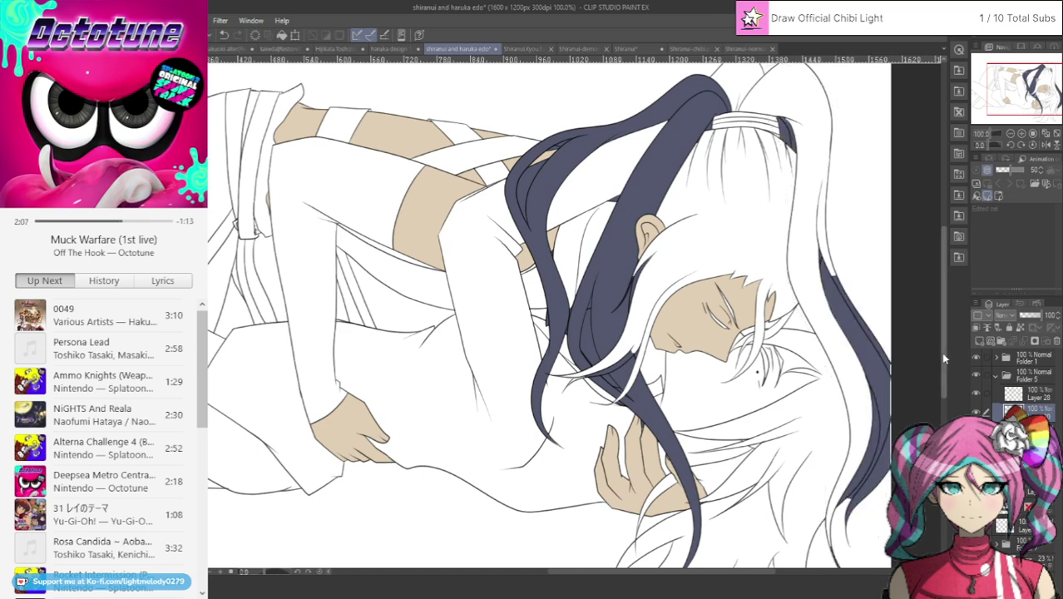
Fill the long ponytail strand falling from the hair tie behind the head with dark blue.
scroll(920, 401, down, 2)
mouse_move(844, 494)
mouse_down()
mouse_move(803, 270)
mouse_move(747, 55)
mouse_move(758, 50)
mouse_move(843, 101)
mouse_up()
key(ctrl+z)
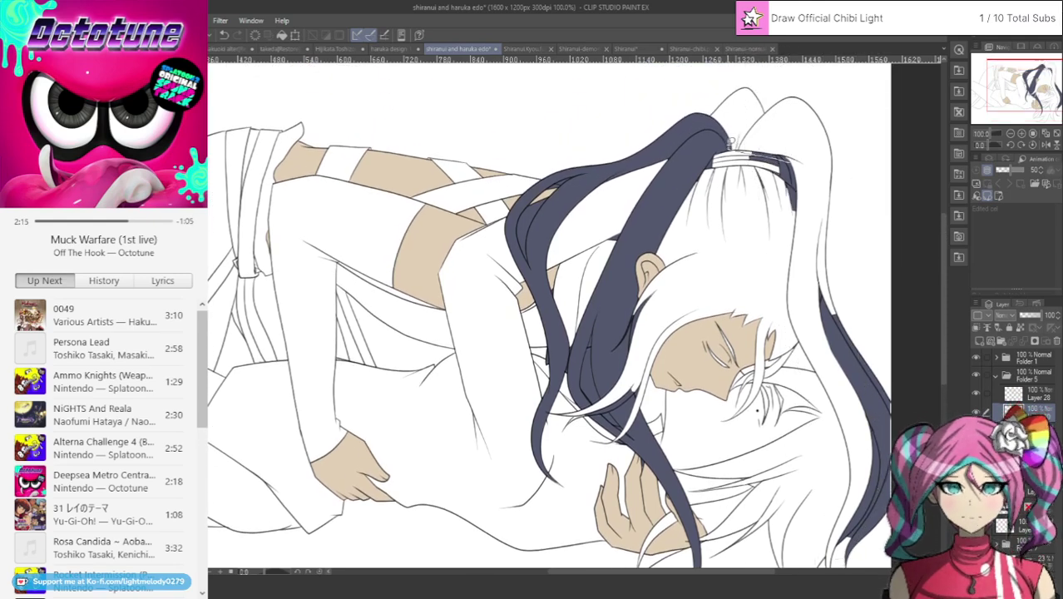
mouse_move(727, 146)
mouse_down()
mouse_move(812, 85)
mouse_move(856, 177)
mouse_move(843, 279)
mouse_move(883, 405)
mouse_move(885, 480)
mouse_move(862, 562)
mouse_up()
scroll(857, 573, down, 2)
scroll(857, 573, down, 1)
mouse_move(811, 482)
mouse_down()
mouse_move(826, 346)
mouse_move(772, 175)
mouse_move(772, 76)
mouse_up()
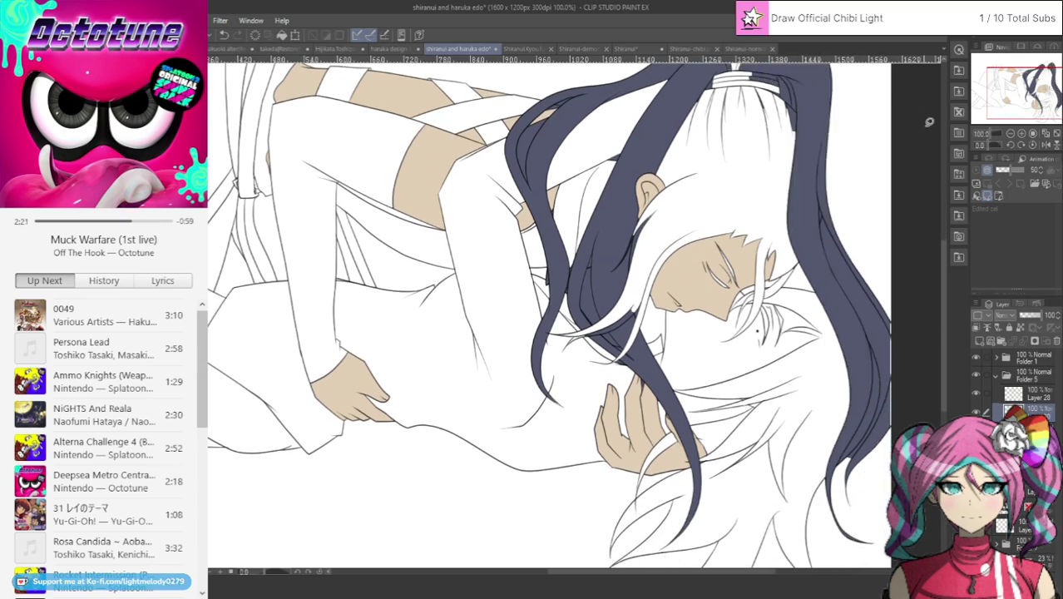
Complete the dark blue fill on the ponytail's upper loops around the hair tie.
drag(1004, 97, 1007, 83)
mouse_move(743, 205)
mouse_down()
mouse_move(712, 219)
mouse_move(687, 171)
mouse_move(757, 122)
mouse_move(725, 218)
mouse_up()
mouse_move(740, 140)
mouse_down()
mouse_move(703, 228)
mouse_move(680, 242)
mouse_move(686, 177)
mouse_move(723, 129)
mouse_move(713, 136)
mouse_move(706, 220)
mouse_move(768, 198)
mouse_move(725, 141)
mouse_up()
drag(1014, 86, 1011, 91)
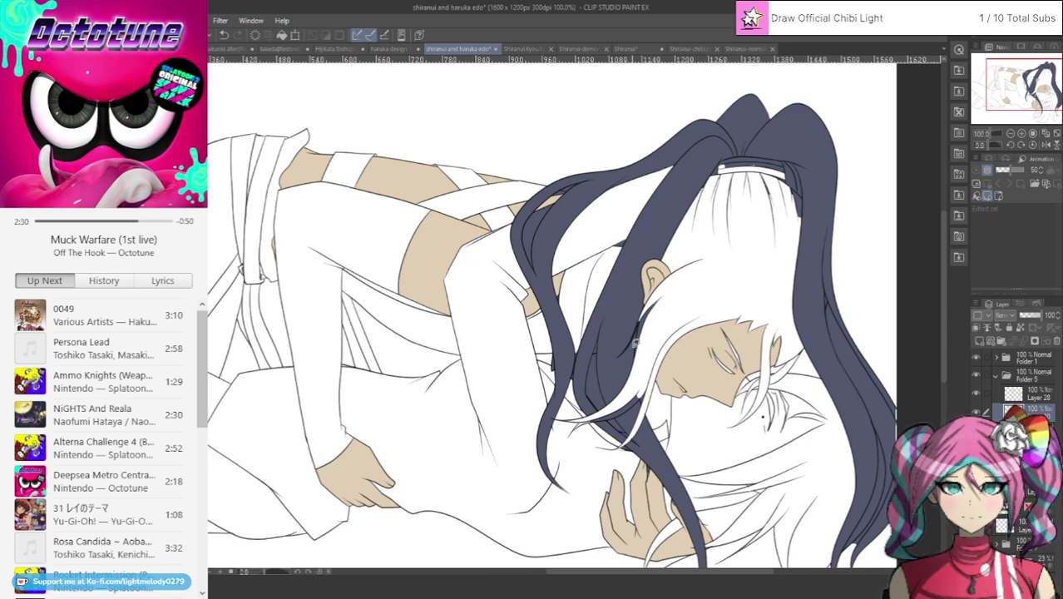
Show the dark purple backdrop and erase the blue overspill where the fringe locks cross the ponytail strand beside the chin.
scroll(604, 435, up, 5)
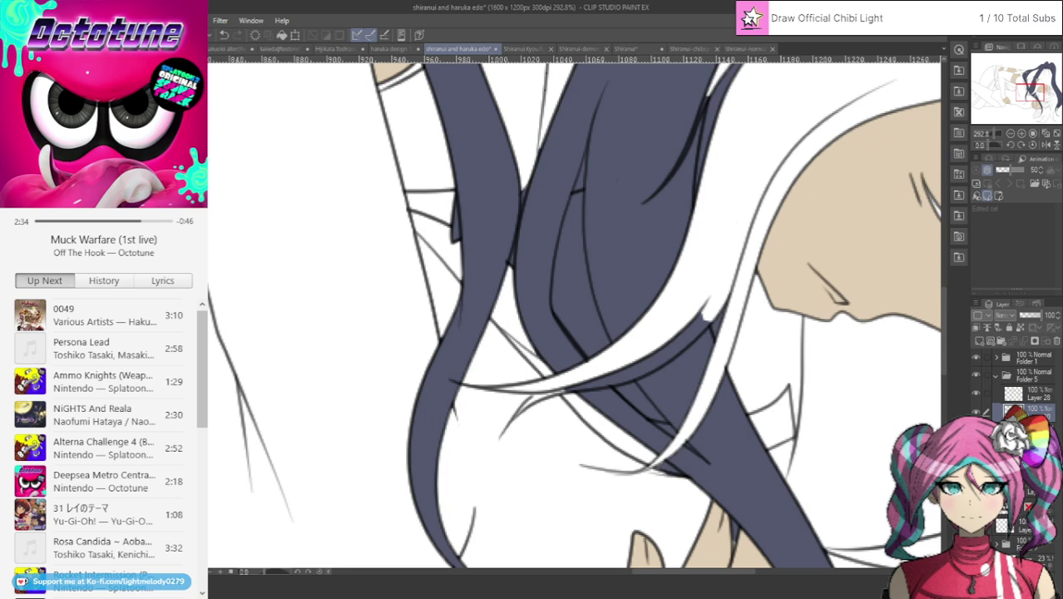
key(alt+Delete)
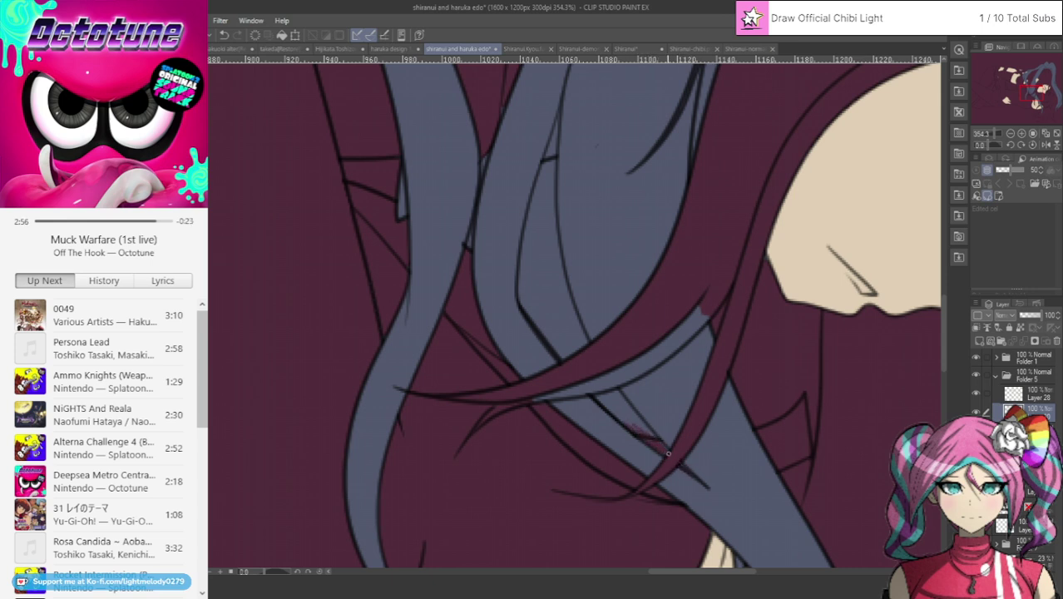
mouse_move(646, 426)
mouse_down()
mouse_move(664, 446)
mouse_move(621, 396)
mouse_up()
drag(606, 377, 653, 438)
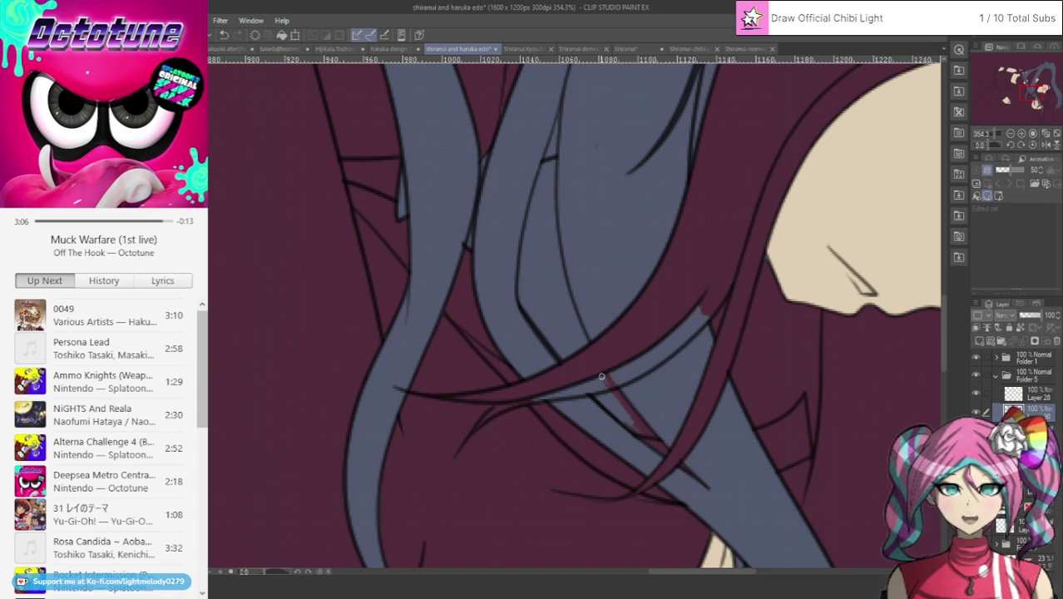
mouse_move(595, 365)
mouse_down()
mouse_move(666, 454)
mouse_move(641, 434)
mouse_move(666, 455)
mouse_move(584, 380)
mouse_move(627, 416)
mouse_up()
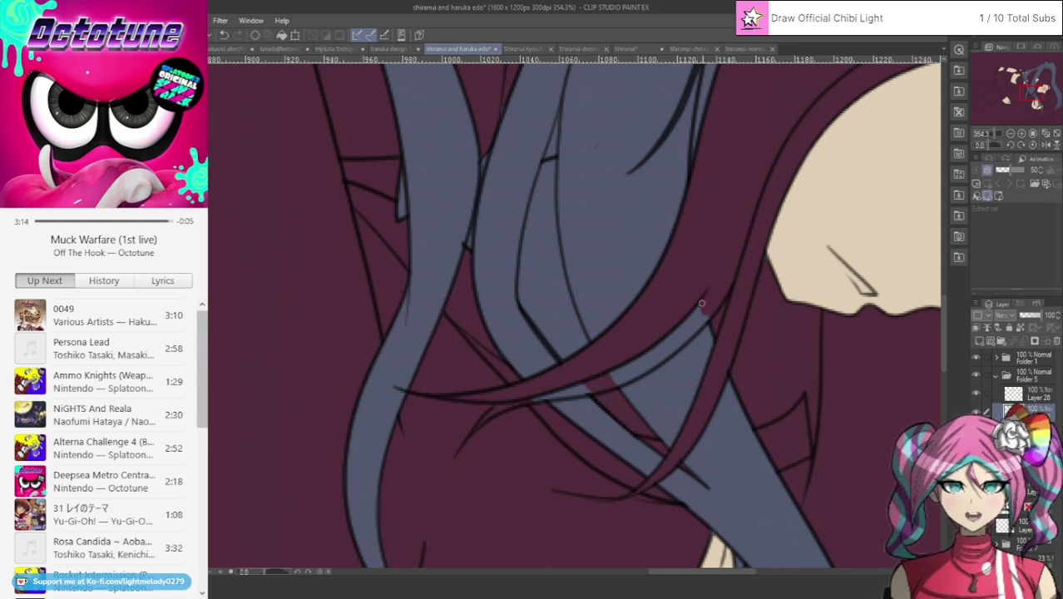
mouse_move(669, 351)
mouse_down()
mouse_move(700, 324)
mouse_move(607, 388)
mouse_move(675, 346)
mouse_move(656, 356)
mouse_move(706, 297)
mouse_move(639, 369)
mouse_move(671, 339)
mouse_move(607, 376)
mouse_move(660, 345)
mouse_move(610, 372)
mouse_move(627, 372)
mouse_move(640, 363)
mouse_move(564, 386)
mouse_move(597, 385)
mouse_move(568, 394)
mouse_move(590, 392)
mouse_move(518, 400)
mouse_up()
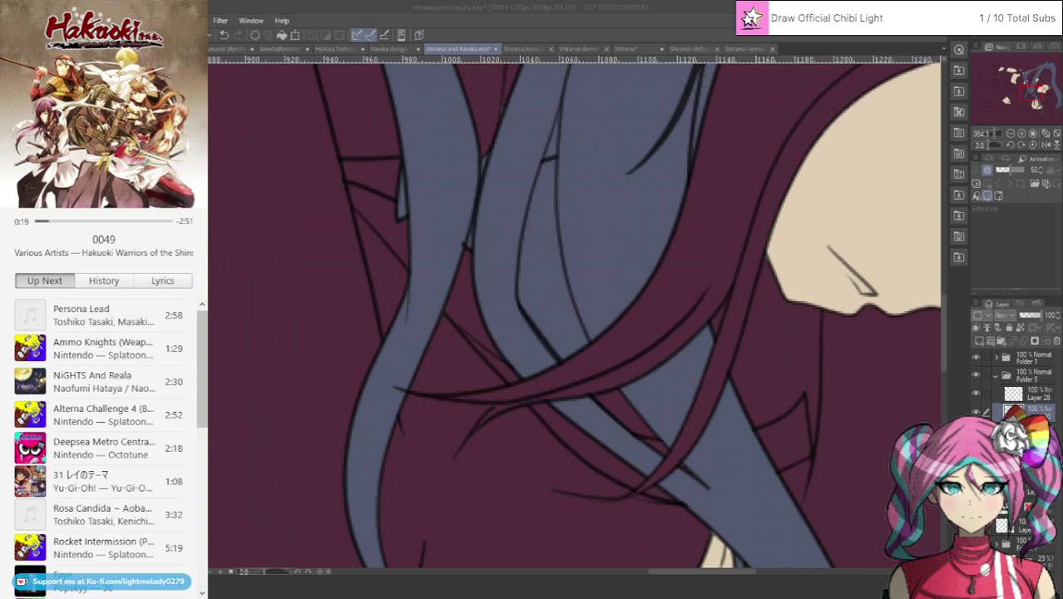
Erase the blue from the lower end of the narrow gap between the inner ponytail strands, following the line art.
click(550, 286)
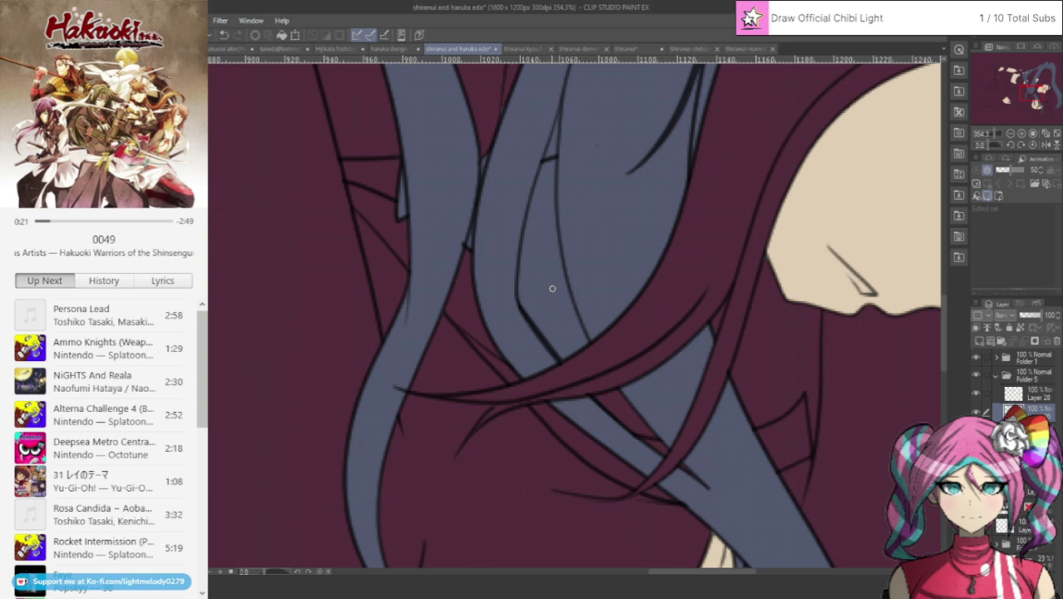
mouse_move(545, 283)
mouse_down()
mouse_move(582, 360)
mouse_move(553, 286)
mouse_move(592, 349)
mouse_move(565, 297)
mouse_move(583, 339)
mouse_up()
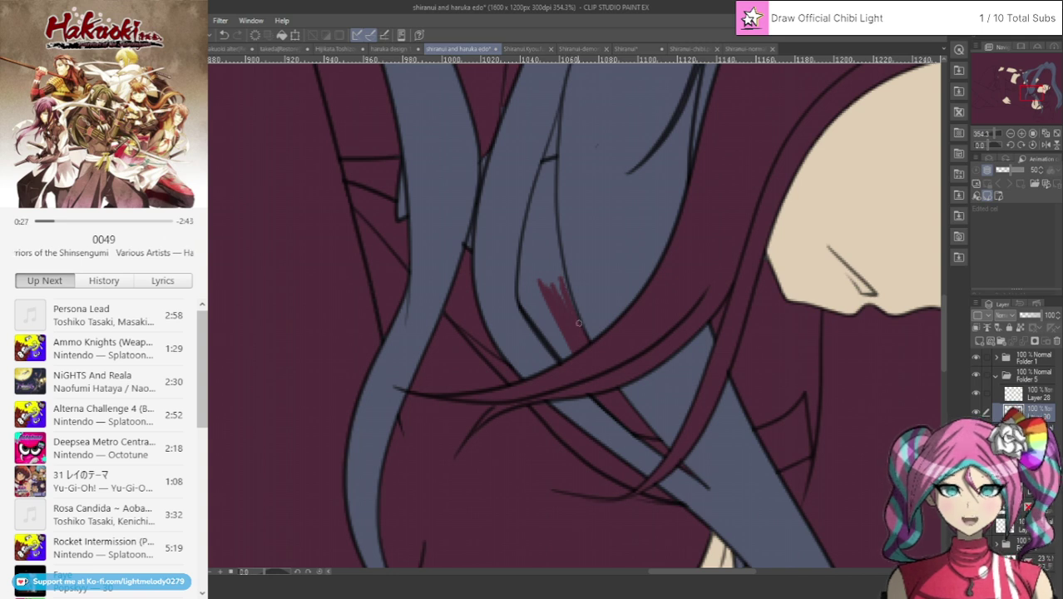
drag(559, 261, 552, 247)
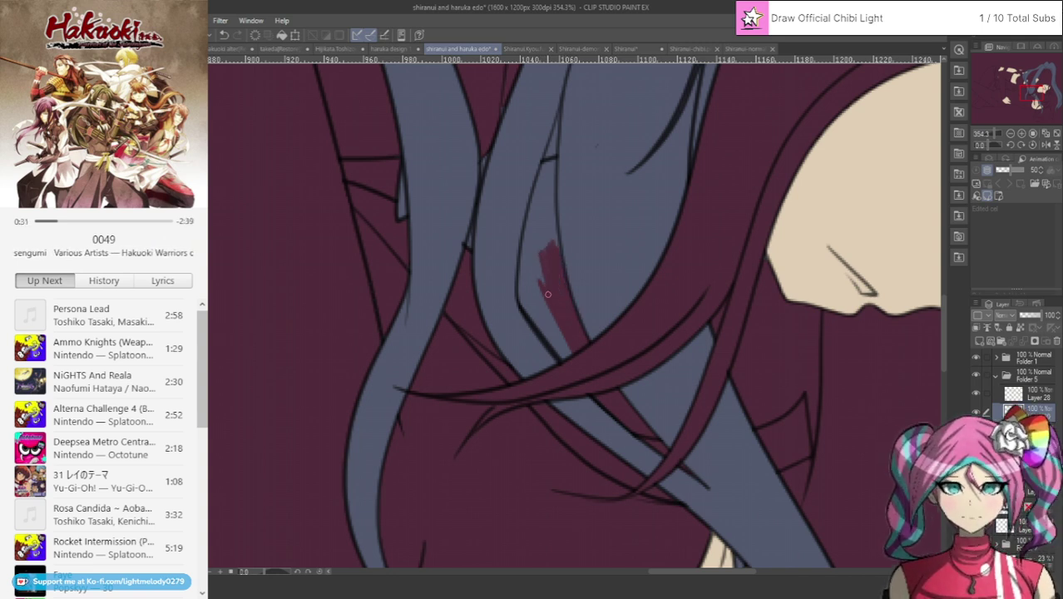
drag(551, 293, 543, 236)
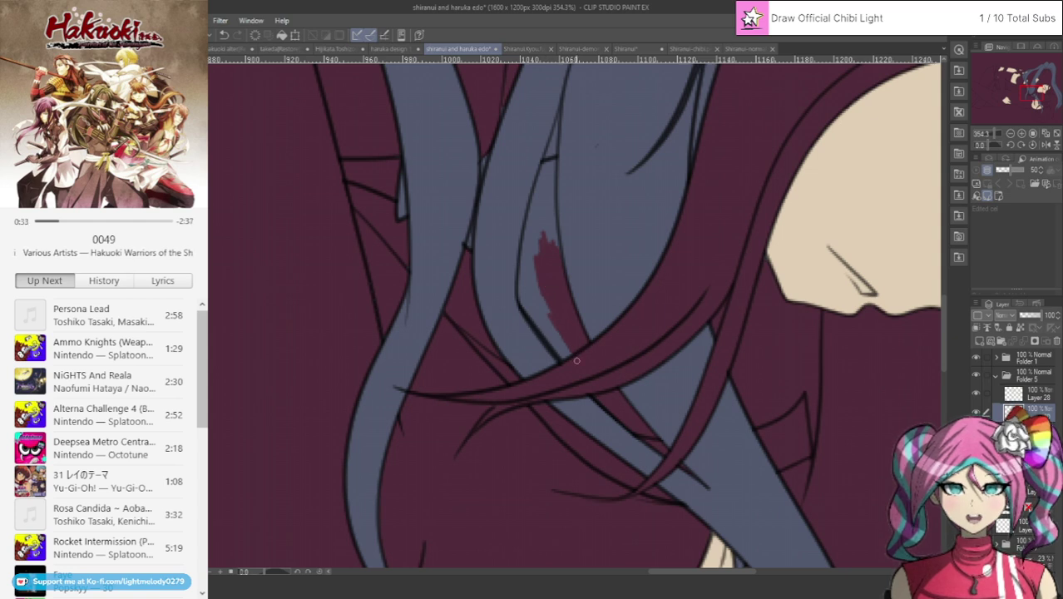
mouse_move(551, 330)
mouse_down()
mouse_move(572, 368)
mouse_move(539, 324)
mouse_up()
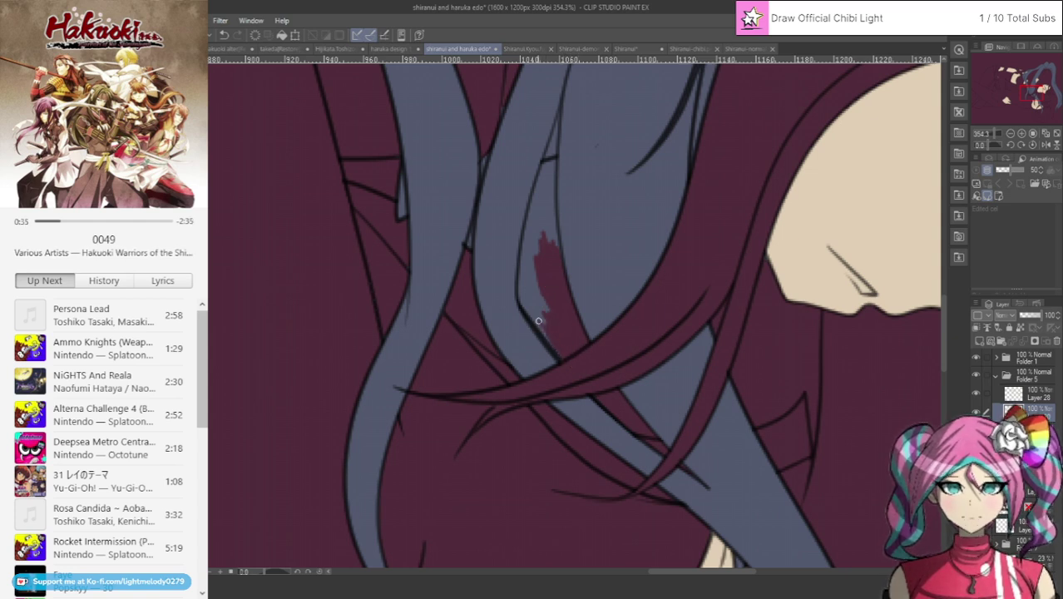
drag(563, 358, 536, 324)
drag(526, 313, 522, 293)
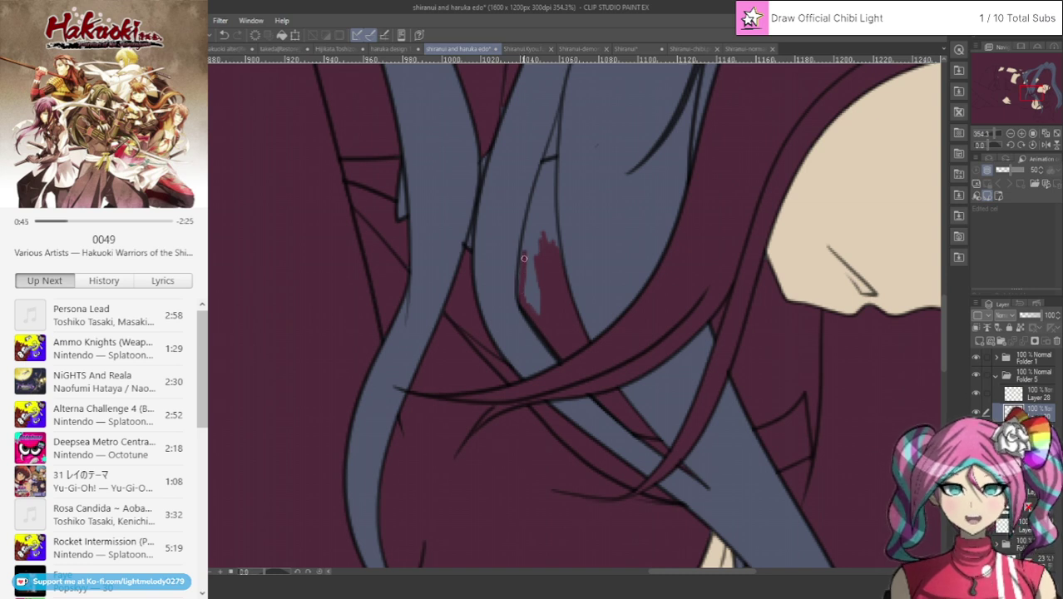
Clear the remaining blue from the narrow gap between the inner ponytail strands up to its pointed tip.
drag(523, 246, 521, 280)
mouse_move(525, 239)
mouse_down()
mouse_move(529, 216)
mouse_move(525, 241)
mouse_up()
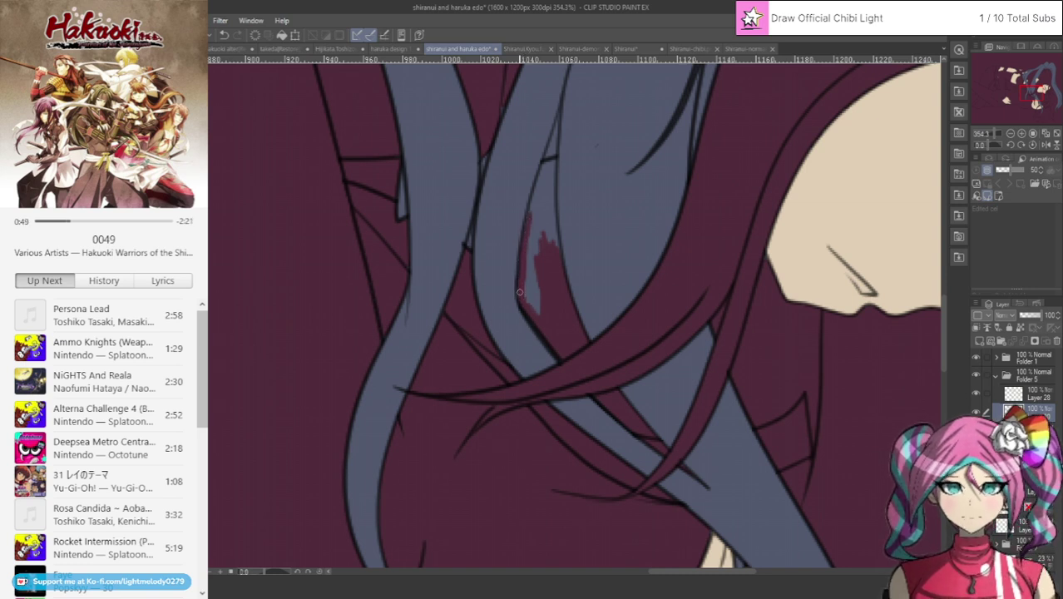
mouse_move(523, 281)
mouse_down()
mouse_move(538, 312)
mouse_move(524, 286)
mouse_up()
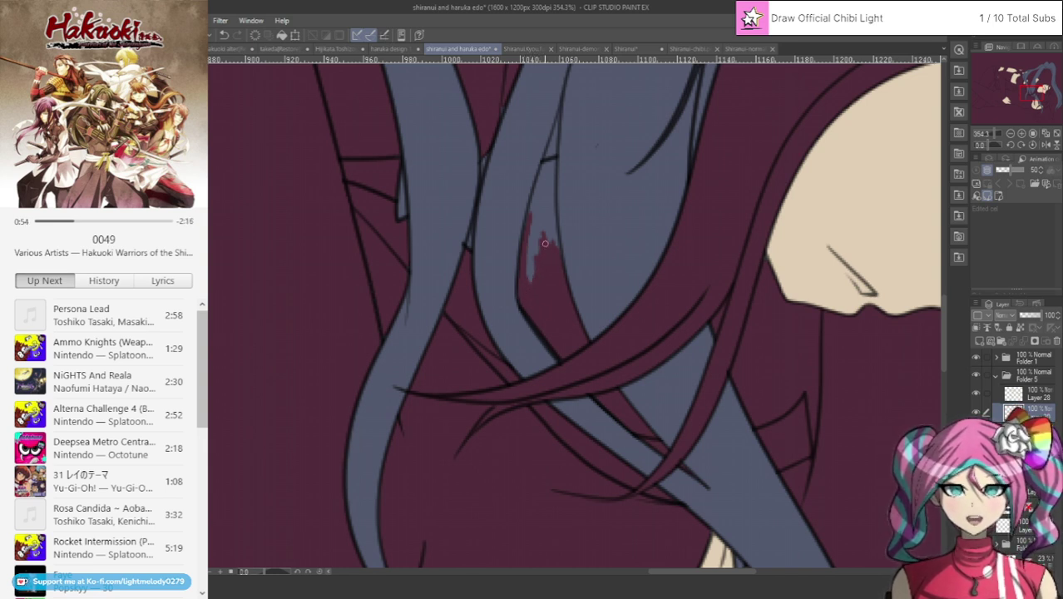
mouse_move(531, 276)
mouse_down()
mouse_move(537, 246)
mouse_move(527, 271)
mouse_move(539, 183)
mouse_move(533, 228)
mouse_up()
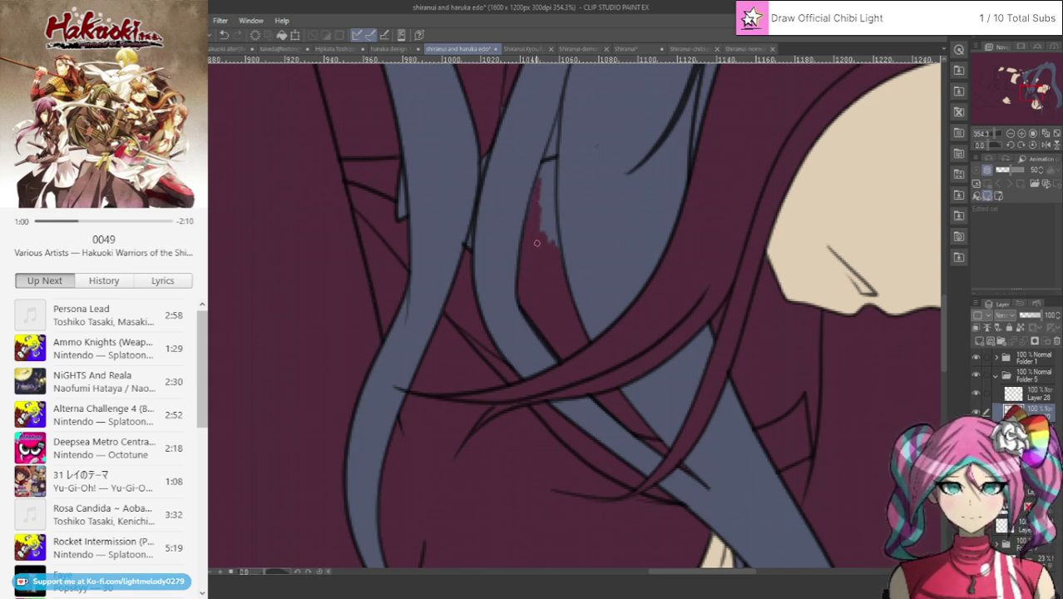
mouse_move(557, 261)
mouse_down()
mouse_move(544, 158)
mouse_move(550, 249)
mouse_up()
drag(561, 113, 554, 143)
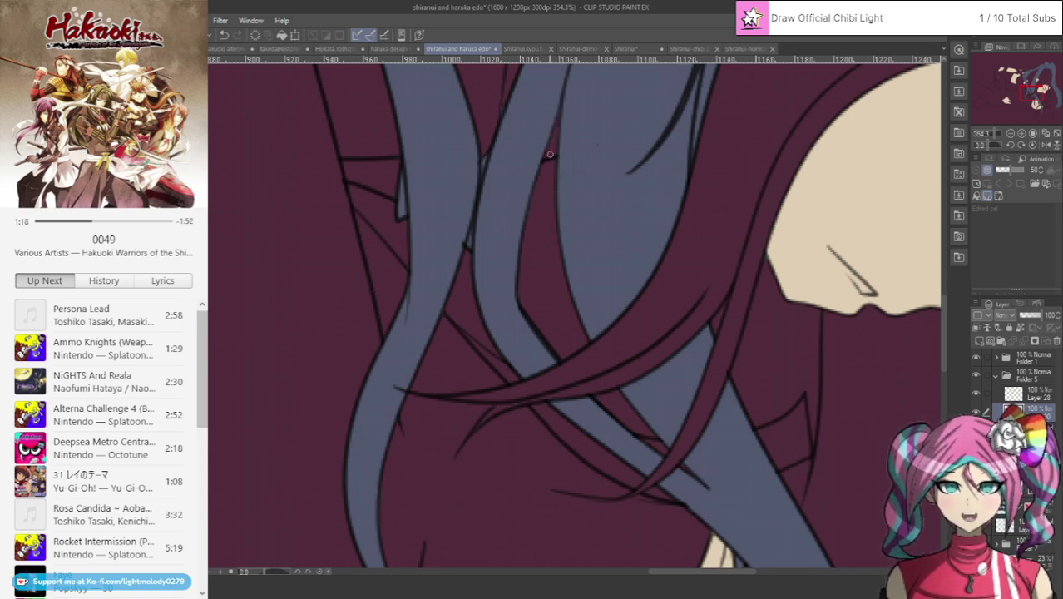
Erase the small blue overspill along the outer ponytail strand beside the folds of the clothing.
ctrl+shift+click(575, 156)
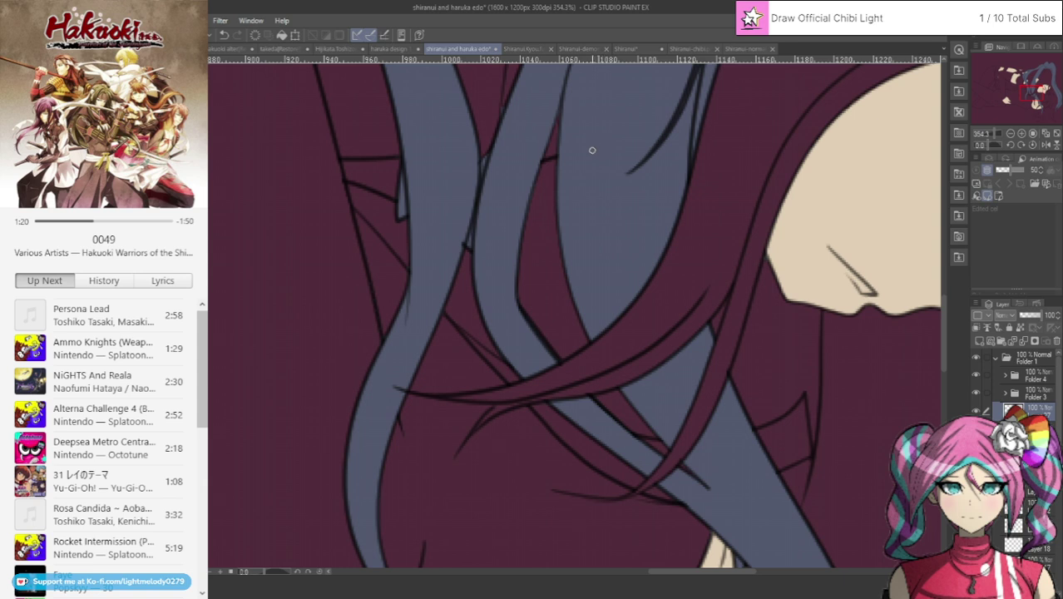
ctrl+shift+click(498, 184)
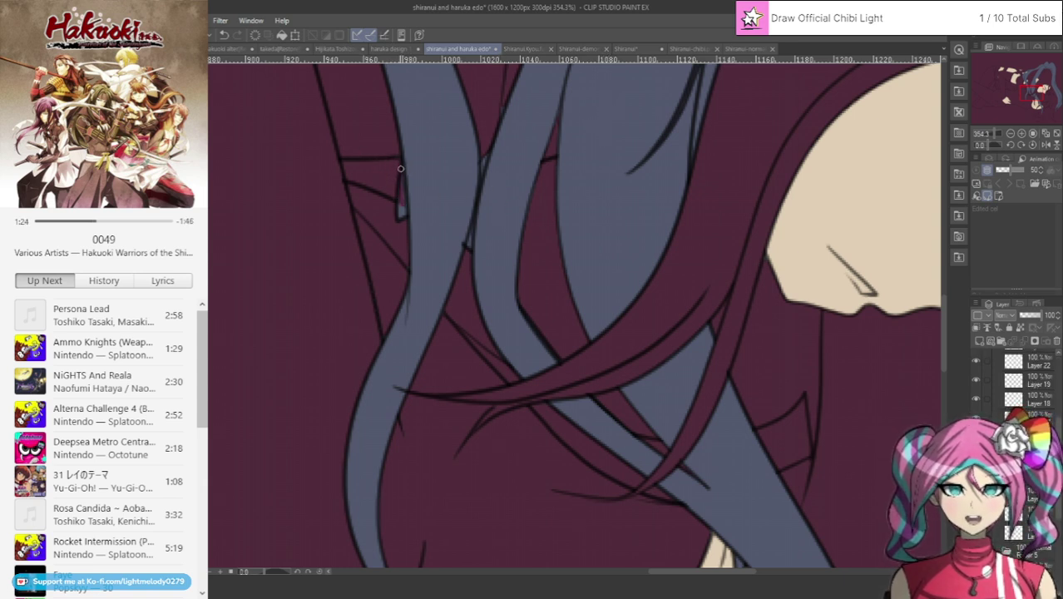
drag(403, 200, 393, 230)
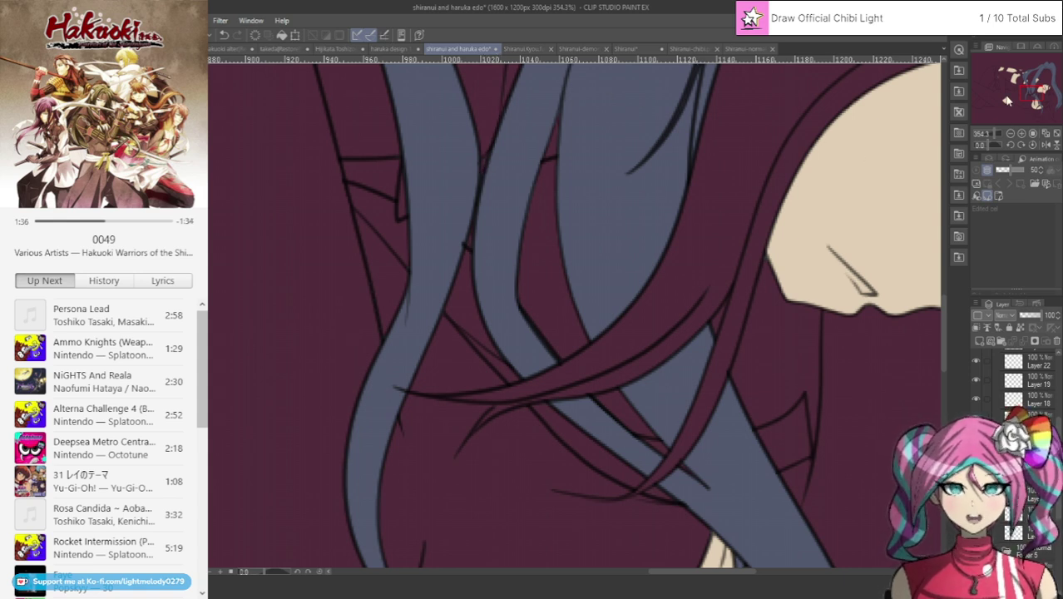
Erase the blue from the thin locks of hair just below the ear.
drag(1019, 94, 1022, 86)
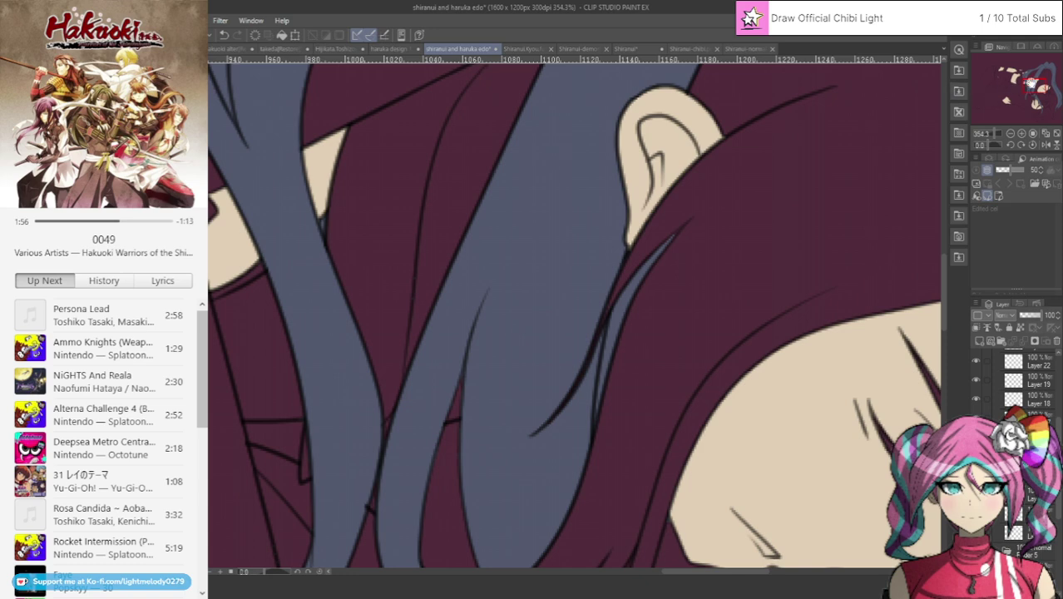
drag(1030, 83, 1035, 83)
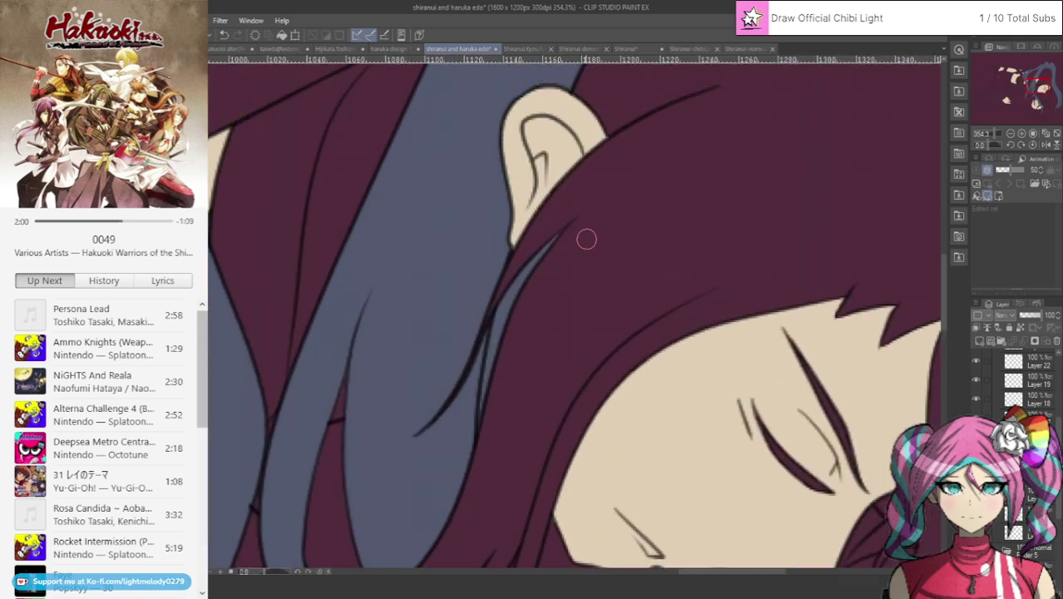
drag(498, 332, 486, 421)
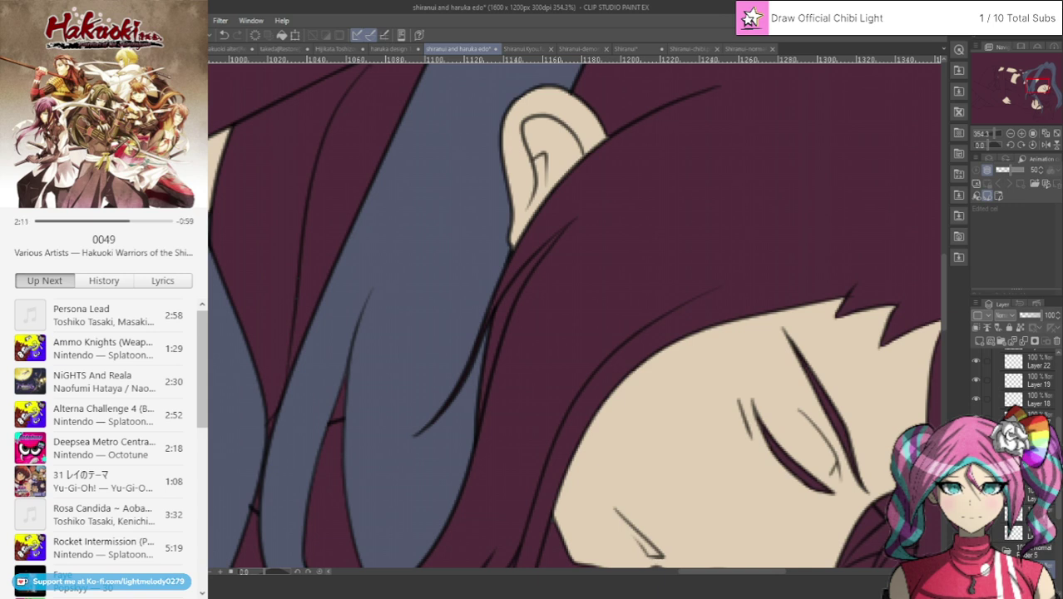
Paint the narrow gap between the hair locks below the ear in the beige skin tone and trim its edges to the line art.
drag(569, 222, 514, 286)
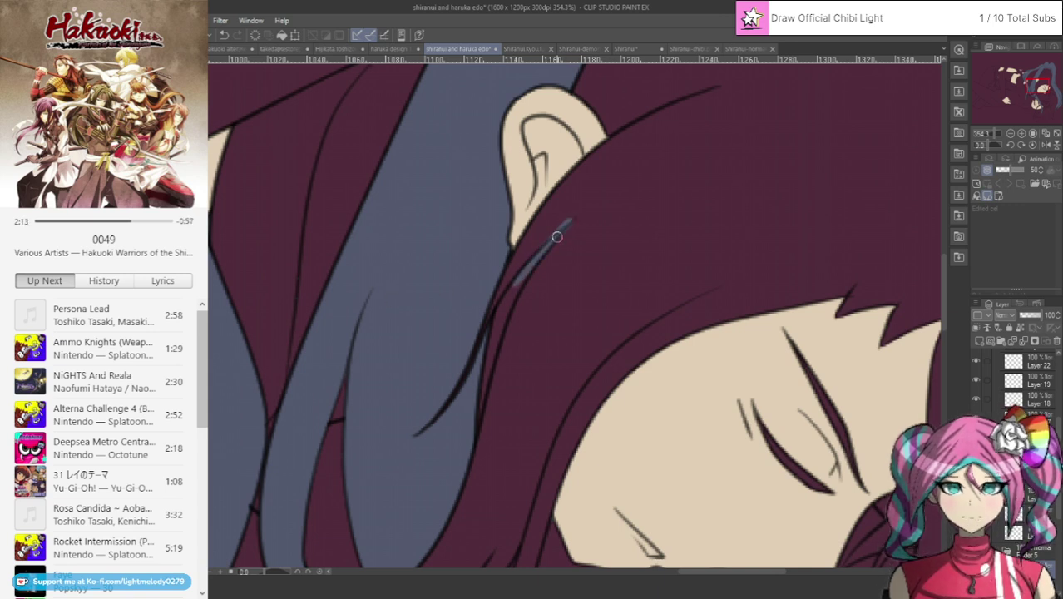
click(224, 35)
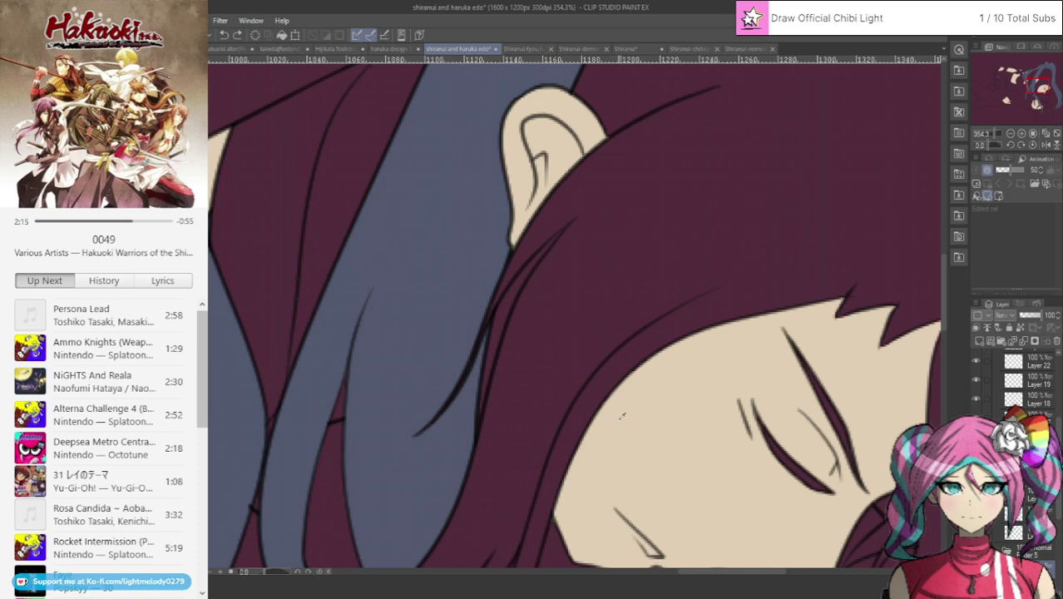
mouse_move(569, 223)
mouse_down()
mouse_move(508, 291)
mouse_move(489, 351)
mouse_up()
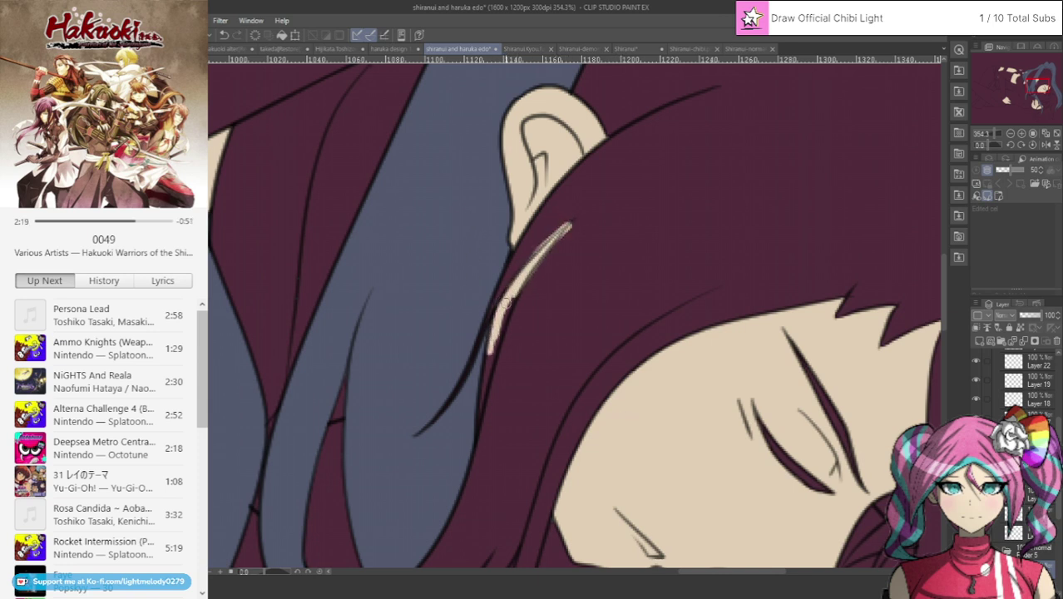
mouse_move(505, 303)
mouse_down()
mouse_move(491, 357)
mouse_move(525, 277)
mouse_move(486, 365)
mouse_move(493, 349)
mouse_move(477, 450)
mouse_up()
drag(479, 413, 478, 443)
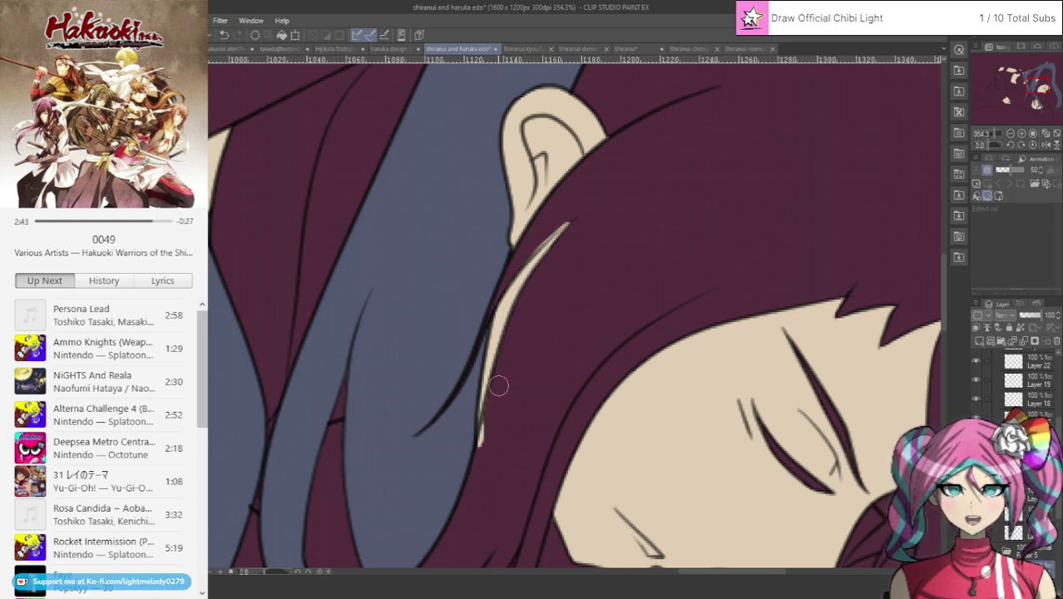
drag(501, 380, 481, 454)
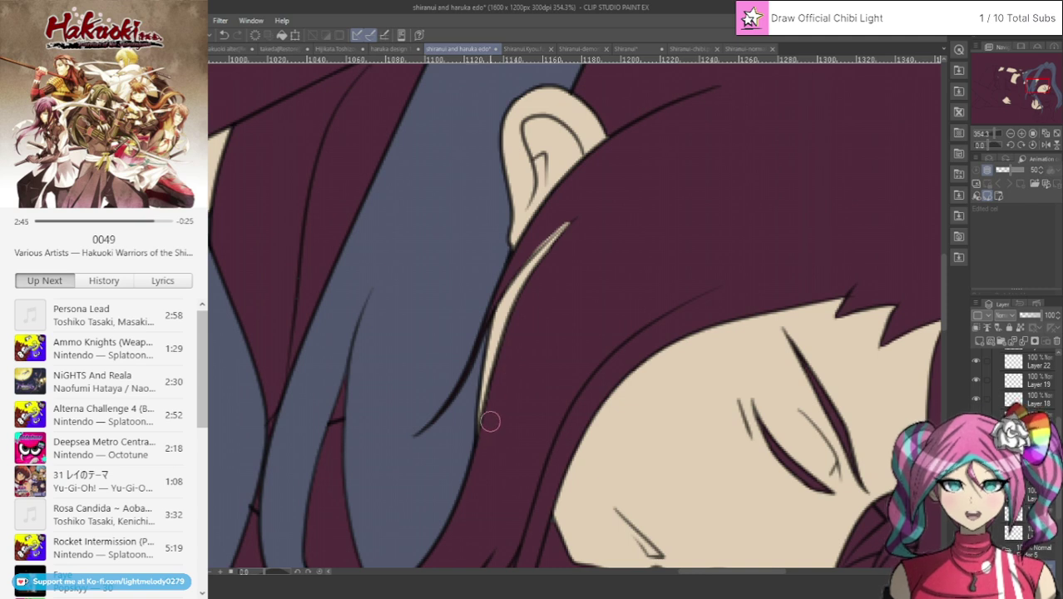
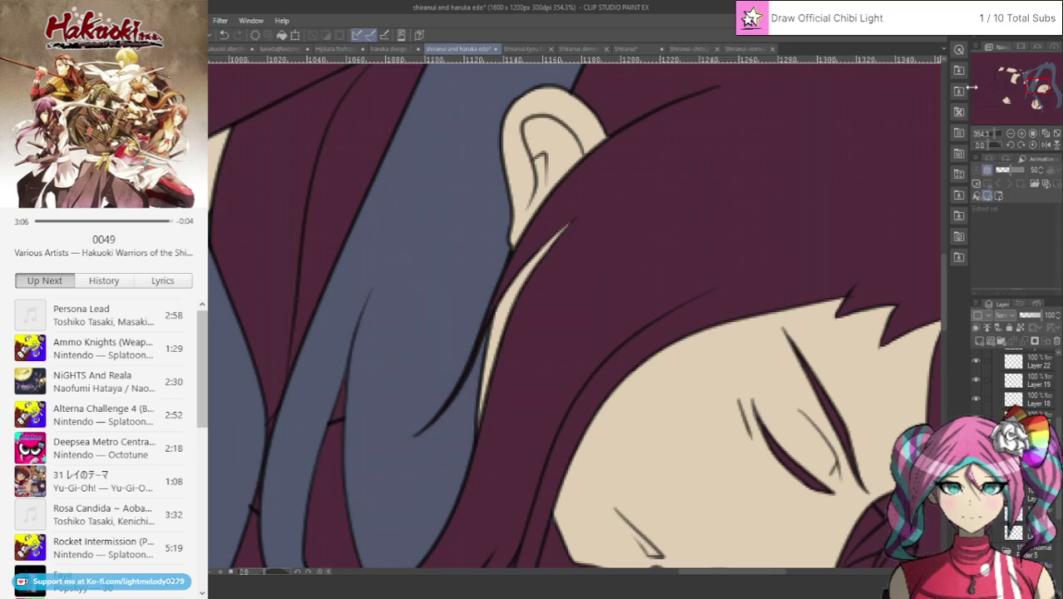
Skip ahead two songs in the music player, to NiGHTS And Reala.
drag(1030, 80, 1021, 93)
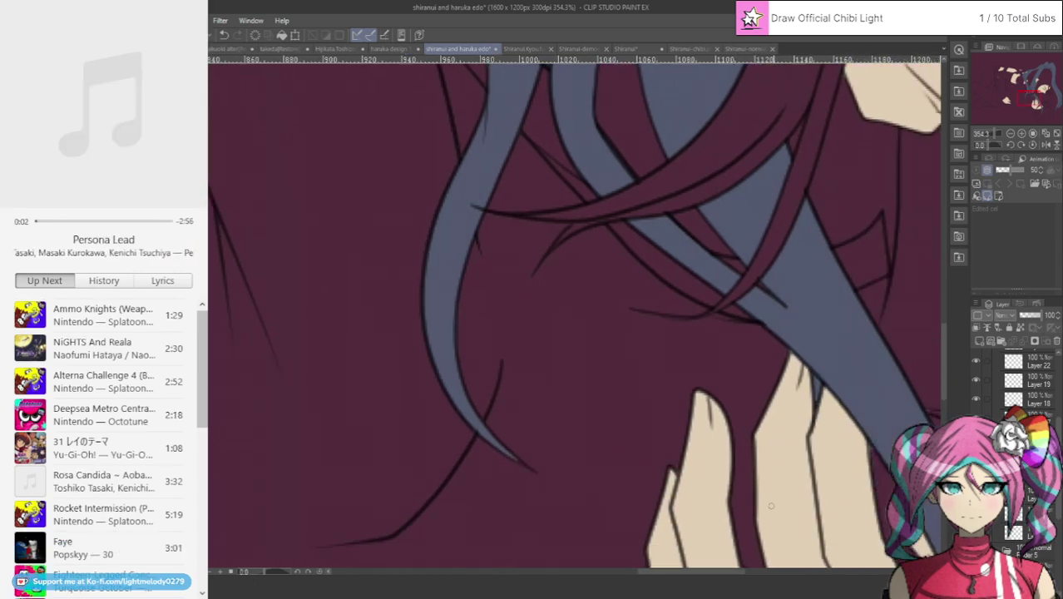
mouse_move(148, 252)
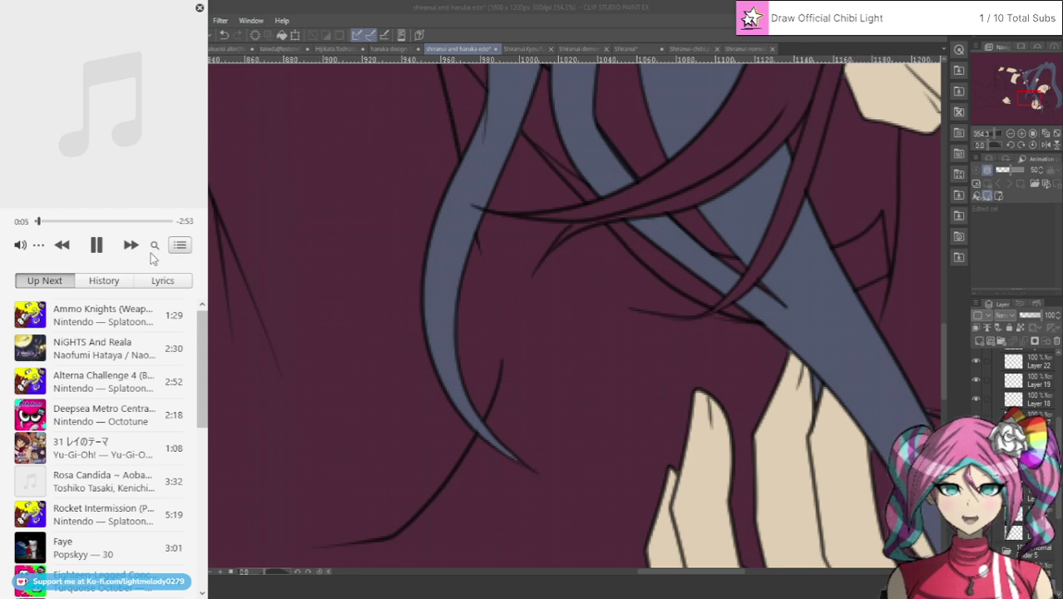
click(134, 246)
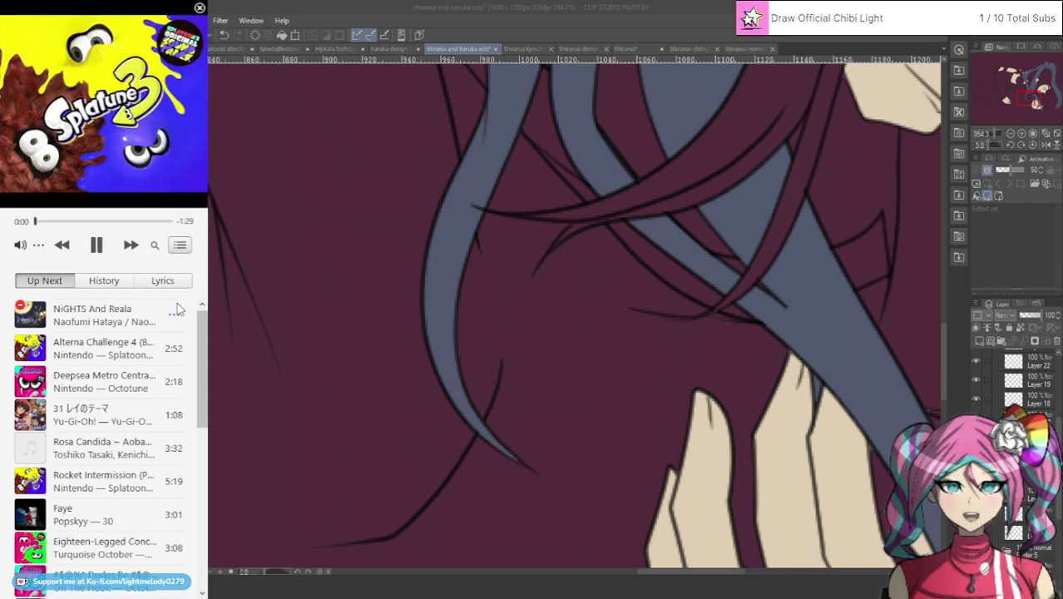
click(135, 246)
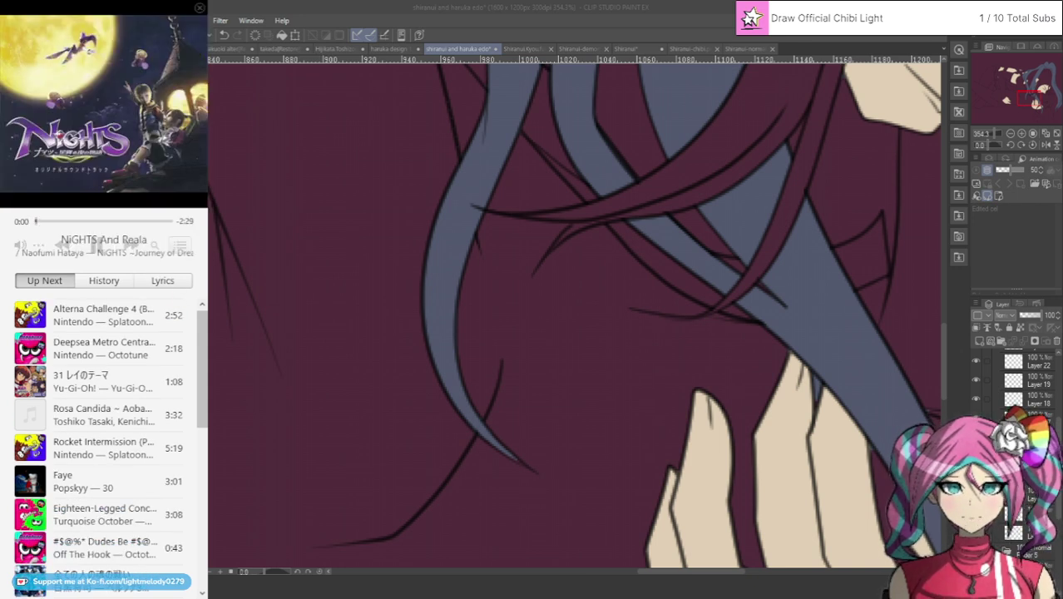
Erase the small blue patch between the raised fingertips beside the long ponytail strand.
click(1034, 100)
drag(1034, 100, 1035, 102)
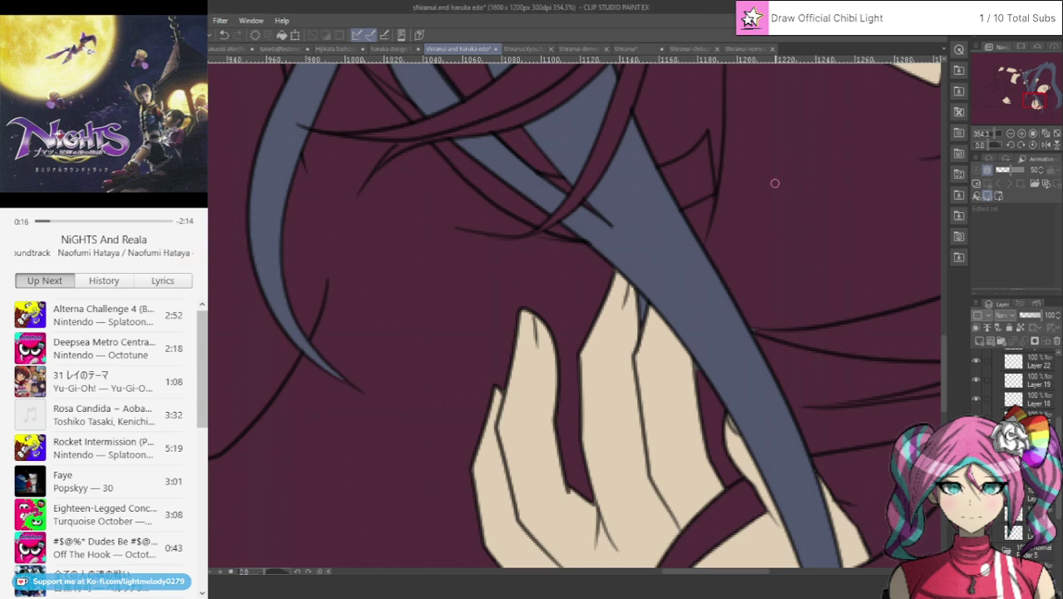
scroll(748, 322, up, 1)
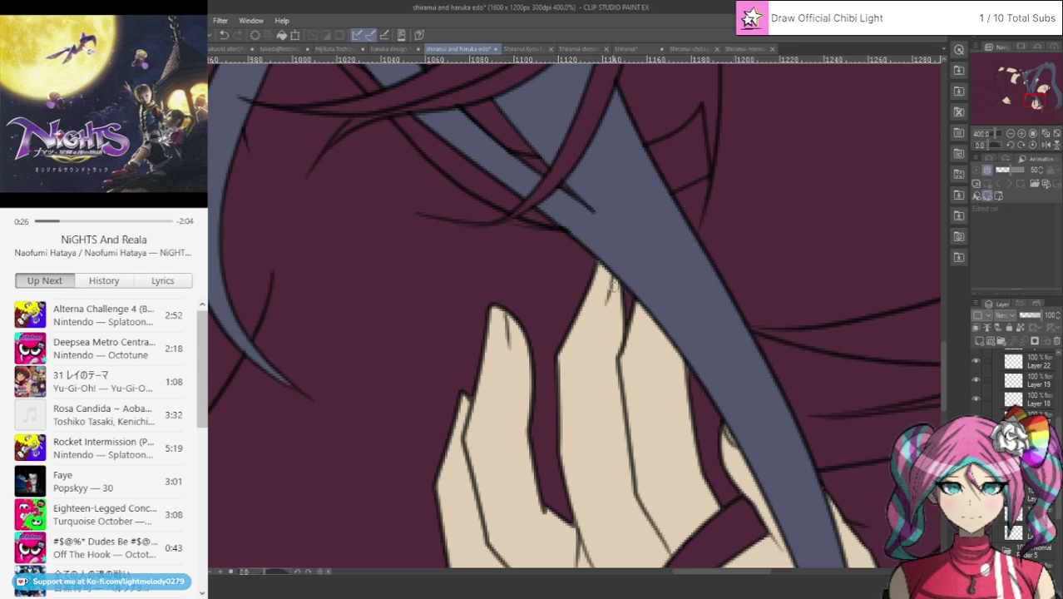
Erase the small blue triangle where the diagonal clothing line meets the long ponytail strand above the ear.
drag(1032, 101, 1028, 100)
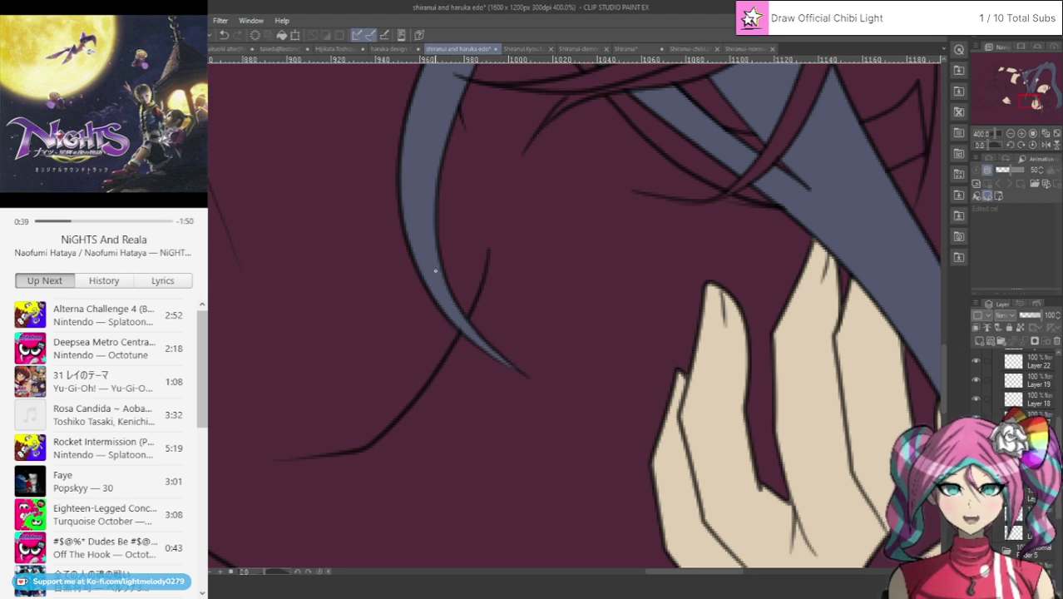
mouse_move(1035, 83)
mouse_down()
mouse_move(1027, 98)
mouse_move(1027, 80)
mouse_up()
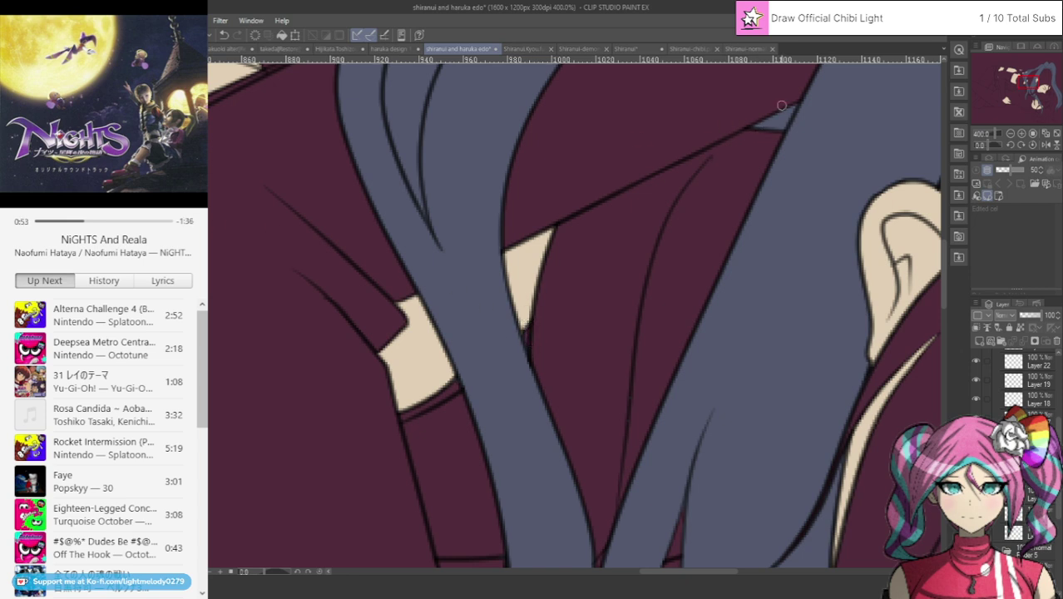
drag(1027, 81, 1032, 76)
drag(597, 352, 627, 319)
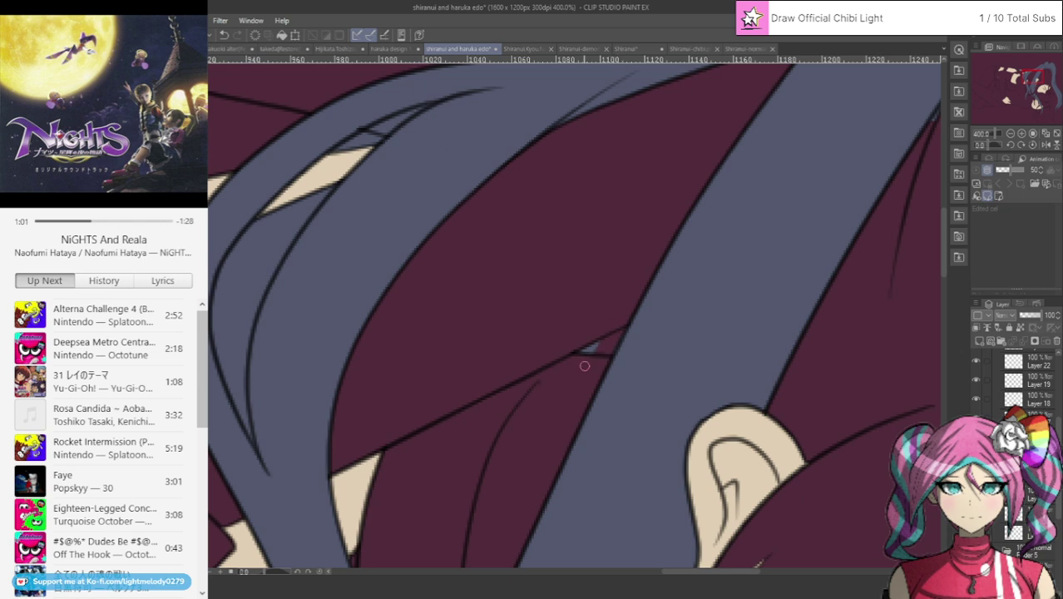
drag(587, 347, 560, 369)
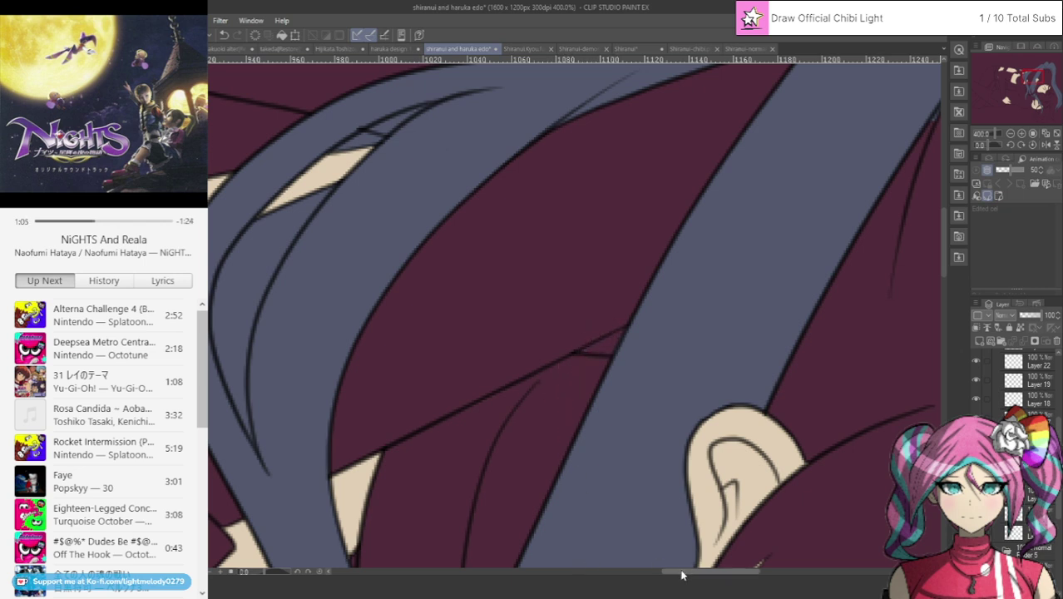
Erase the blue along both edges of the long pointed gap between the curved ponytail strands beside the arm.
drag(686, 574, 662, 574)
mouse_move(494, 197)
mouse_down()
mouse_move(448, 249)
mouse_move(531, 169)
mouse_move(487, 214)
mouse_move(525, 179)
mouse_move(453, 280)
mouse_move(490, 194)
mouse_move(454, 216)
mouse_up()
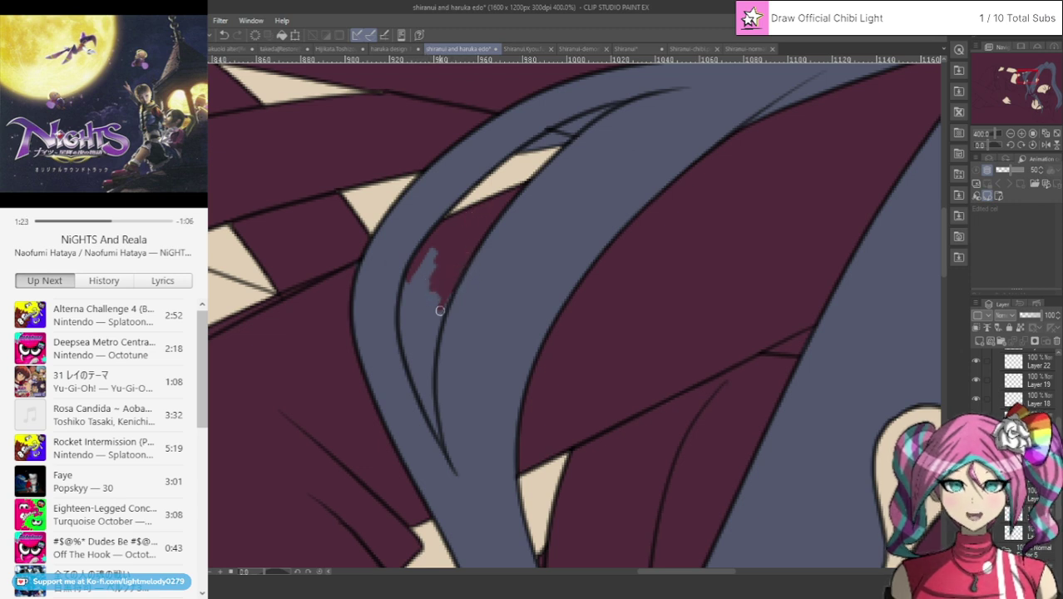
drag(437, 319, 428, 378)
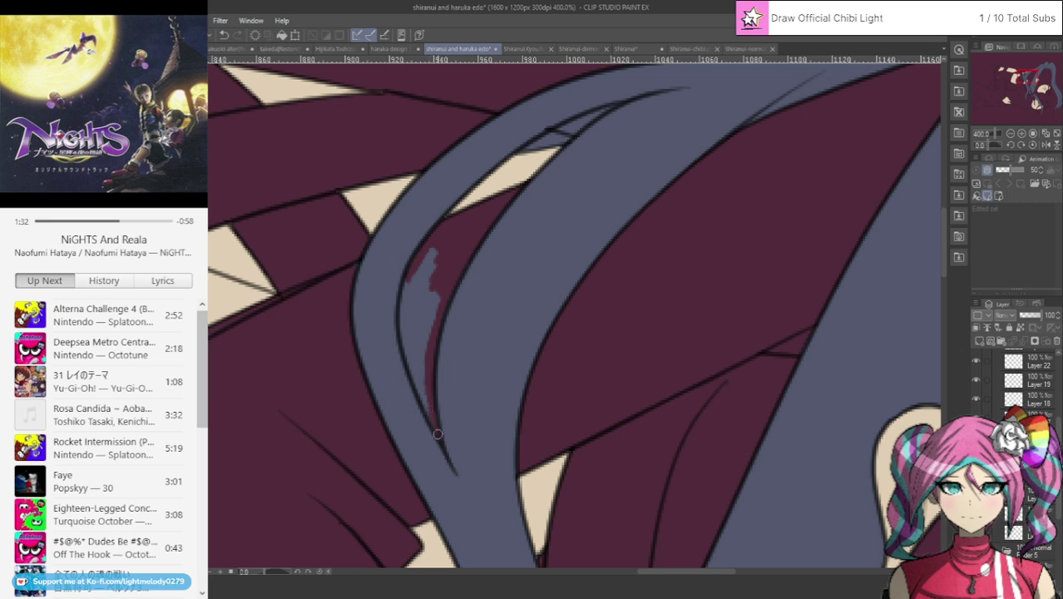
drag(434, 426, 403, 331)
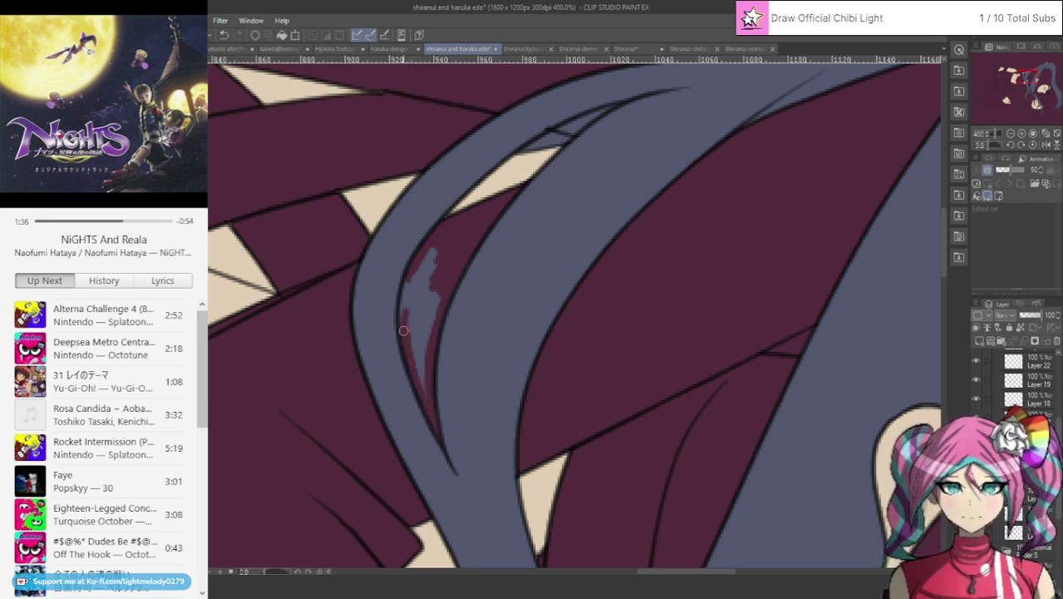
drag(404, 293, 400, 328)
Clear the remaining blue inside the pointed strand gap and the small sliver above the adjoining skin patch.
drag(428, 249, 406, 301)
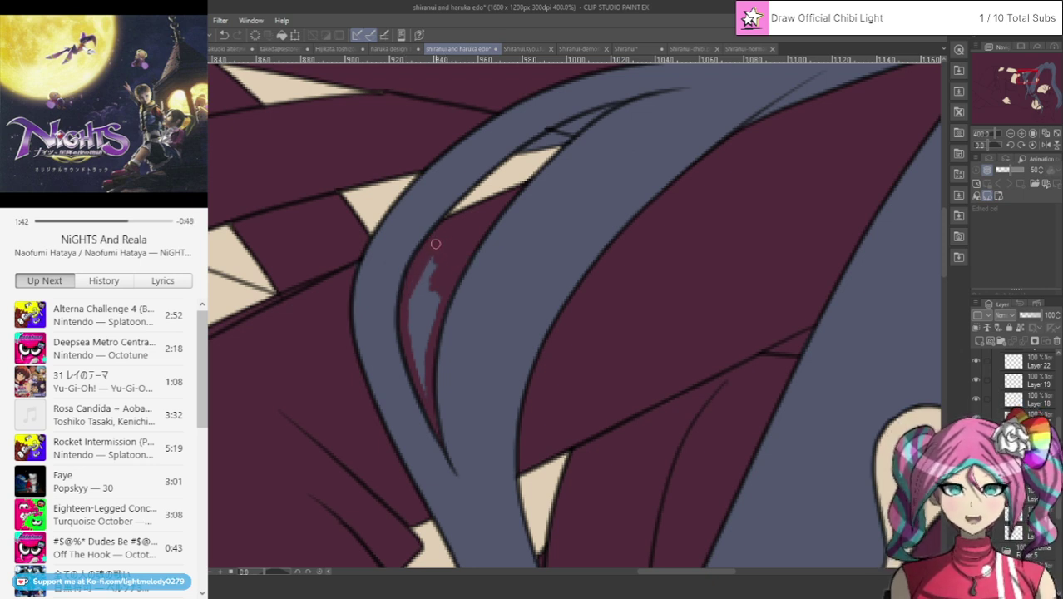
drag(436, 254, 429, 278)
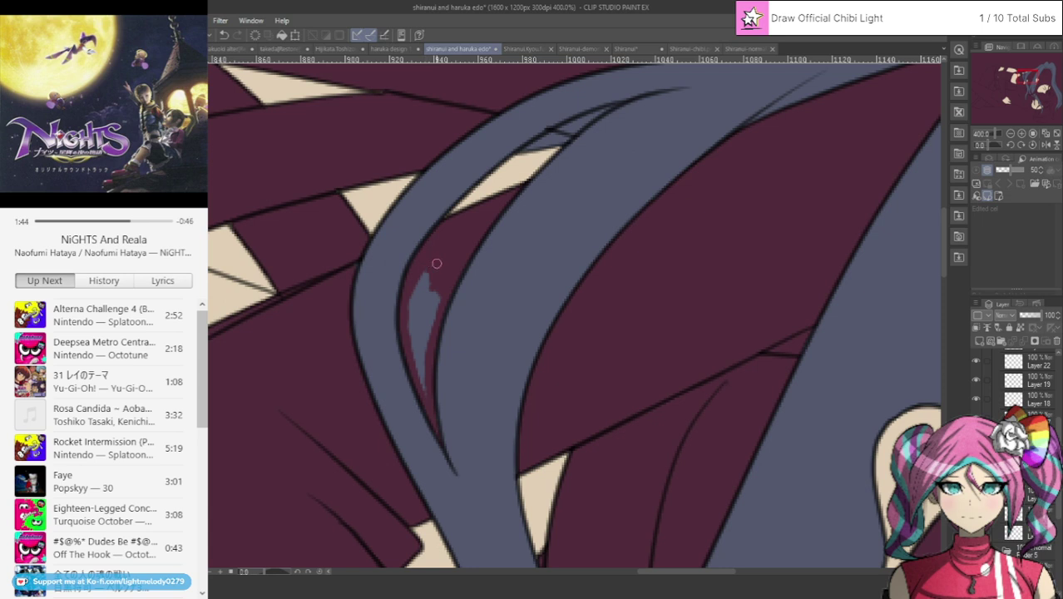
mouse_move(430, 289)
mouse_down()
mouse_move(406, 346)
mouse_move(412, 303)
mouse_move(406, 326)
mouse_move(429, 409)
mouse_up()
mouse_move(416, 334)
mouse_down()
mouse_move(418, 361)
mouse_move(419, 306)
mouse_move(440, 285)
mouse_up()
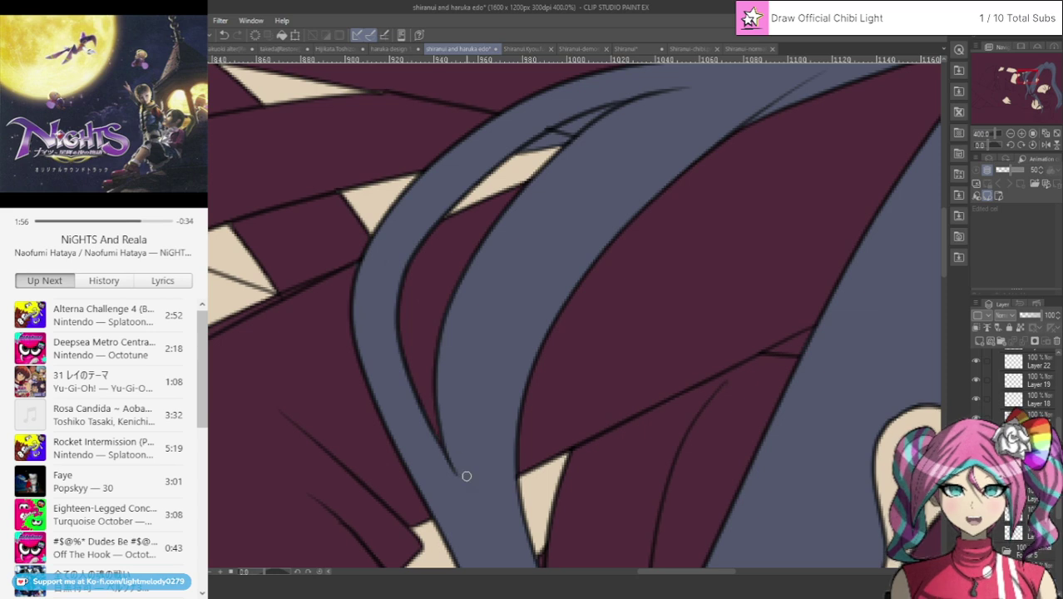
drag(1024, 75, 1026, 70)
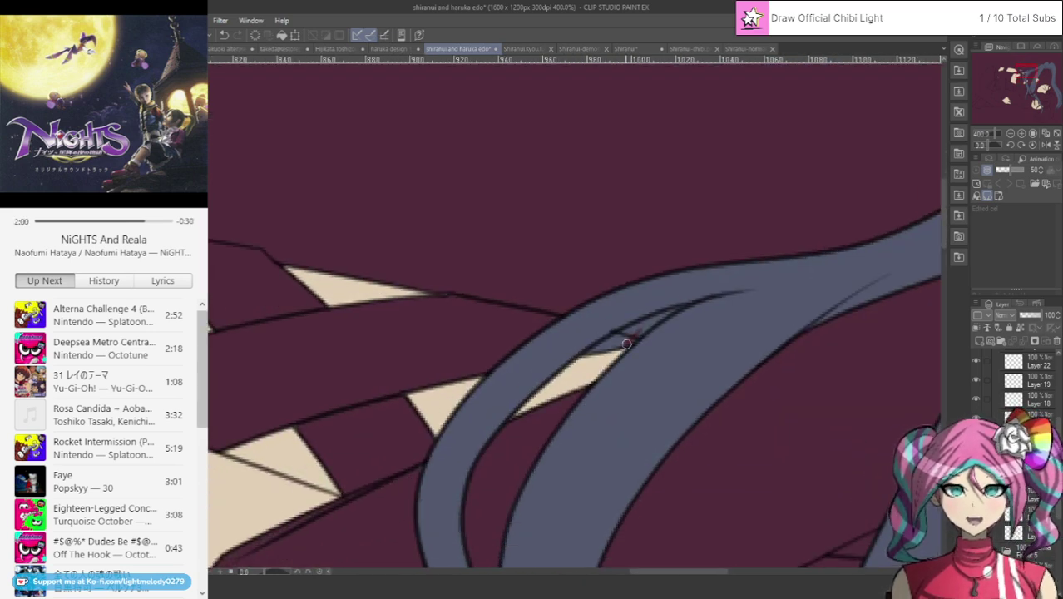
drag(637, 329, 596, 349)
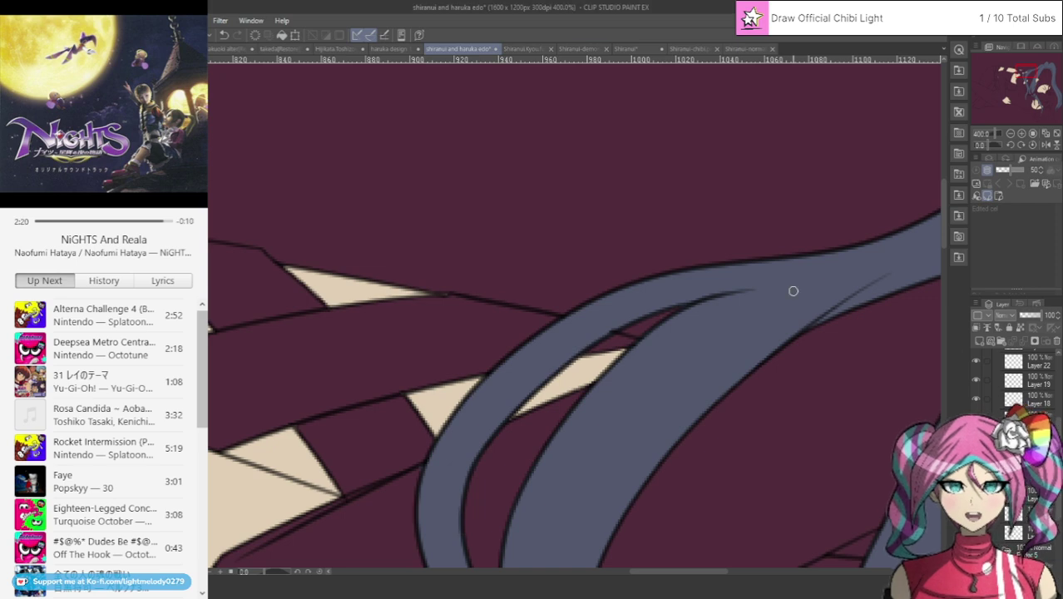
Erase the blue from the wrapped hair tie at the ponytail's base, keeping to its outer line art.
scroll(793, 290, down, 4)
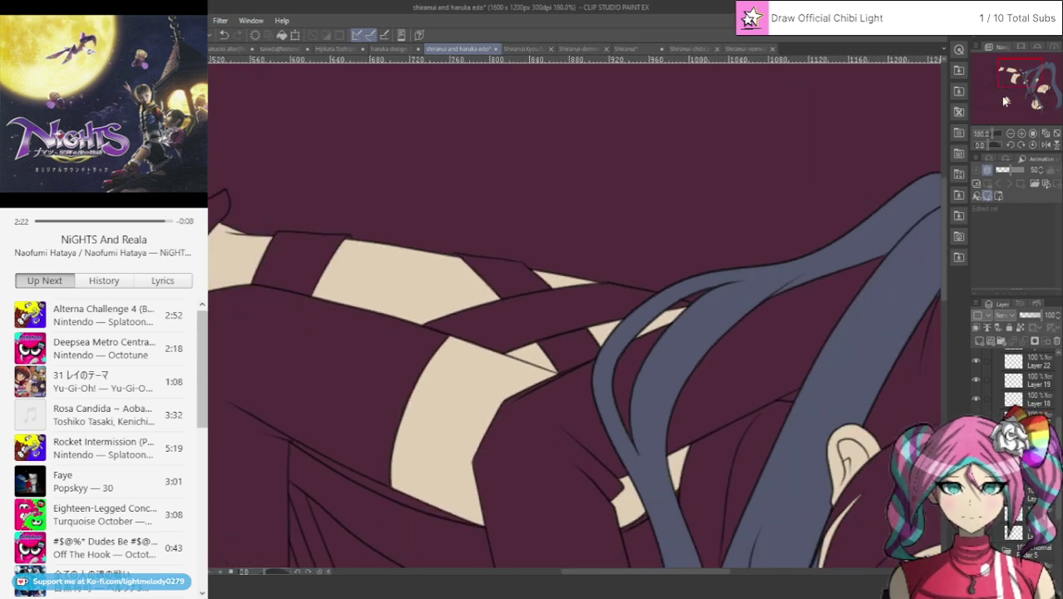
drag(1023, 77, 1047, 78)
scroll(685, 273, up, 4)
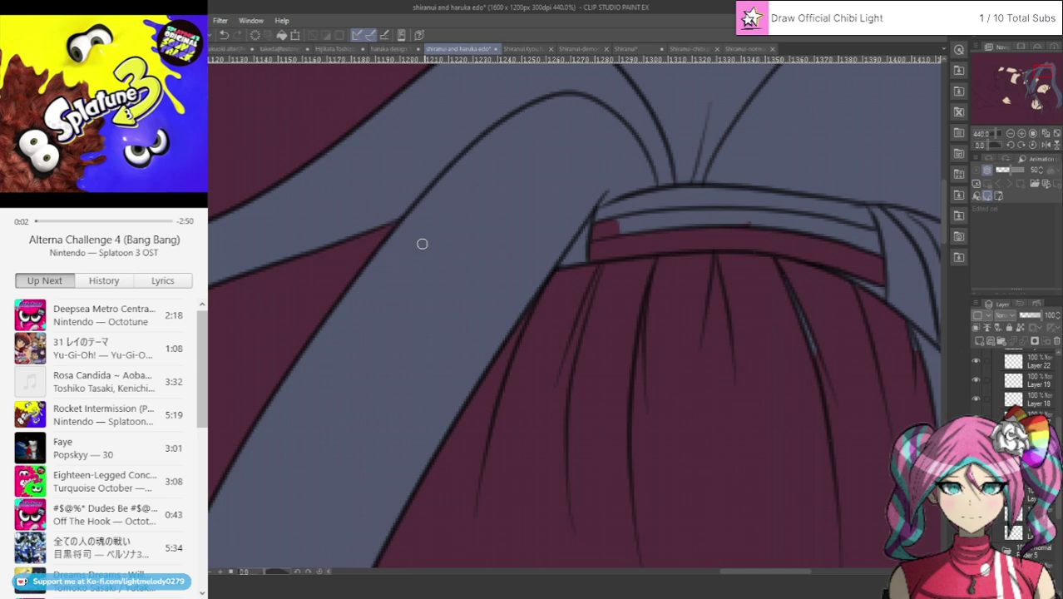
drag(619, 212, 599, 218)
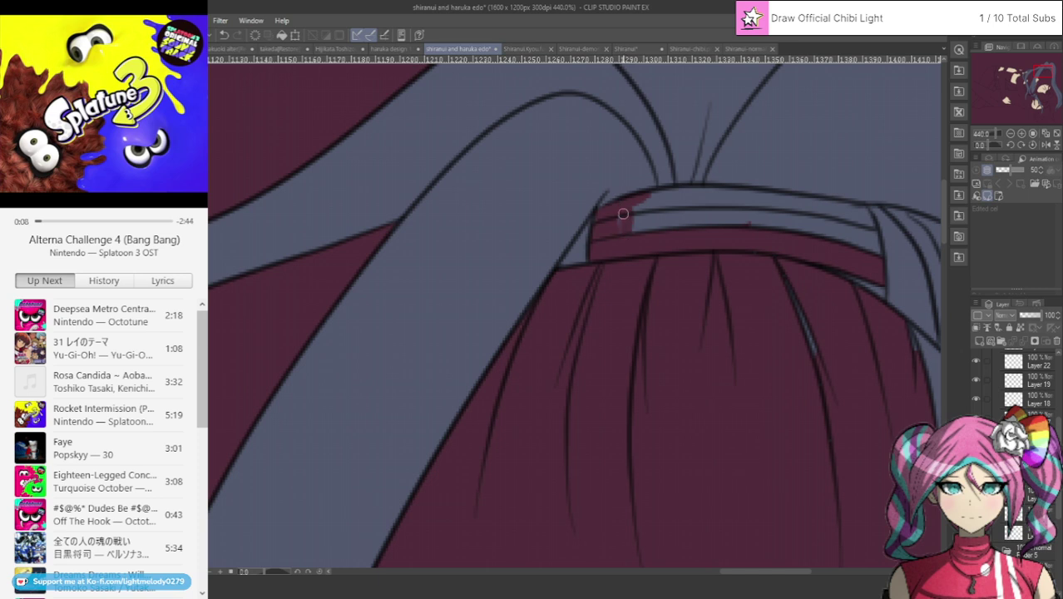
drag(652, 204, 623, 209)
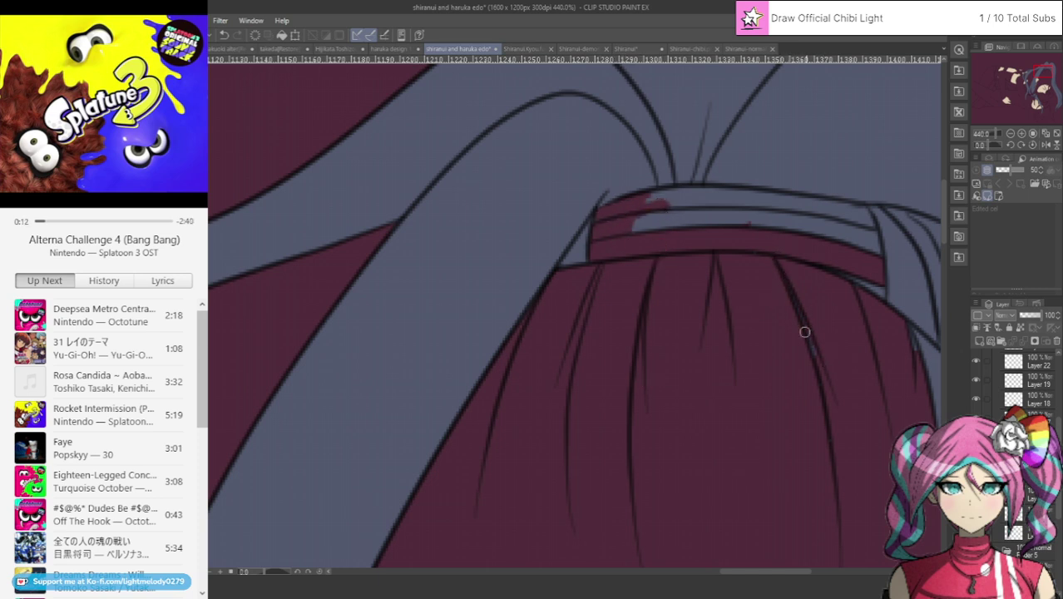
mouse_move(753, 232)
mouse_down()
mouse_move(688, 222)
mouse_move(730, 226)
mouse_move(629, 234)
mouse_move(693, 210)
mouse_move(770, 223)
mouse_move(734, 210)
mouse_move(803, 214)
mouse_move(761, 216)
mouse_move(826, 225)
mouse_move(744, 215)
mouse_move(843, 233)
mouse_move(791, 227)
mouse_move(804, 234)
mouse_move(836, 235)
mouse_move(738, 204)
mouse_move(662, 204)
mouse_move(782, 210)
mouse_move(668, 209)
mouse_move(671, 195)
mouse_move(644, 195)
mouse_move(790, 204)
mouse_move(736, 197)
mouse_up()
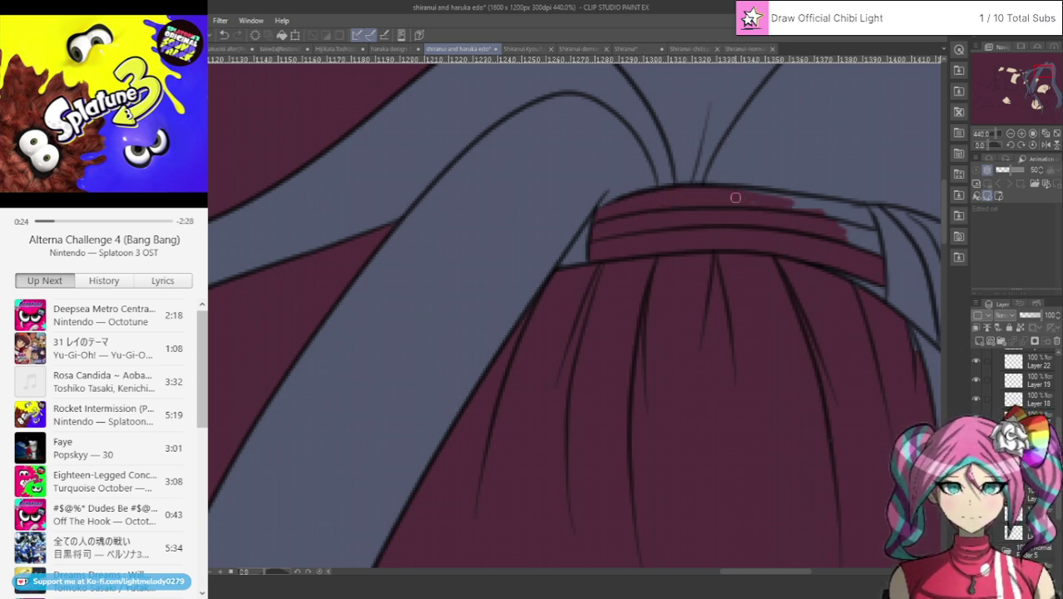
drag(1042, 73, 1050, 72)
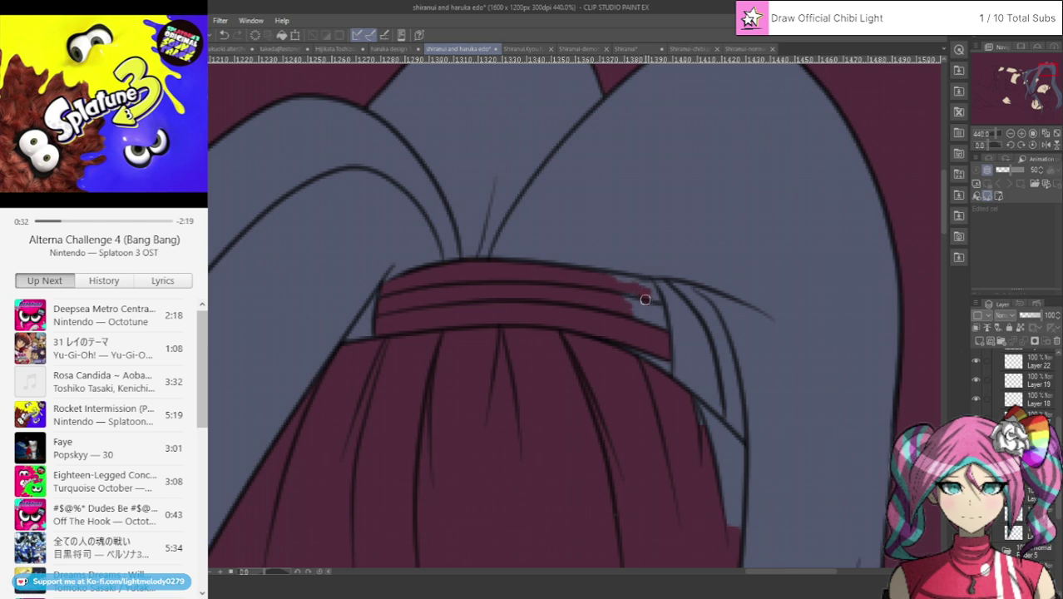
mouse_move(645, 299)
mouse_down()
mouse_move(650, 291)
mouse_move(662, 314)
mouse_up()
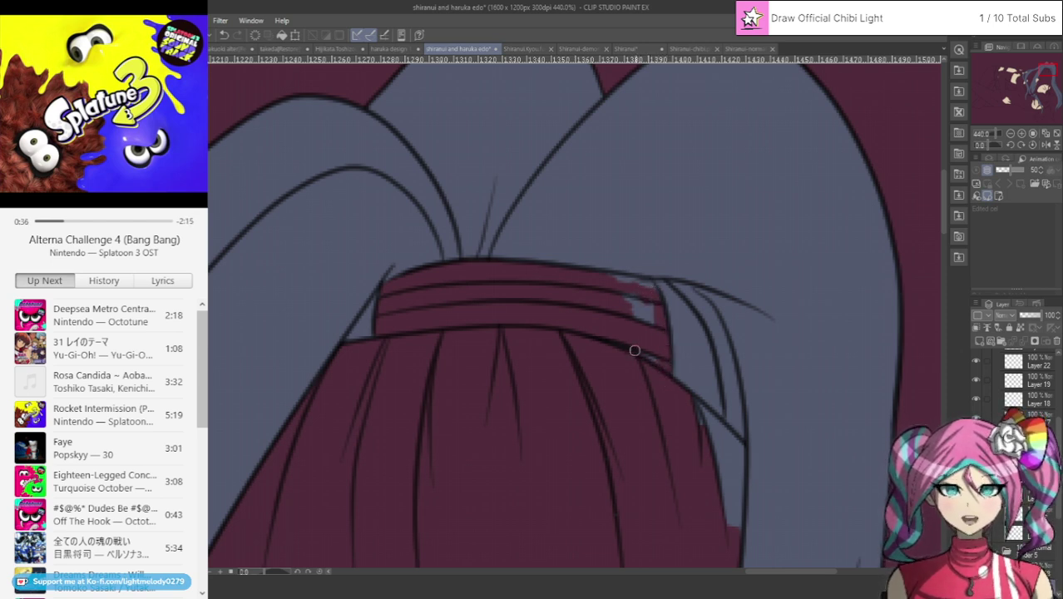
mouse_move(634, 301)
mouse_down()
mouse_move(625, 284)
mouse_move(647, 309)
mouse_up()
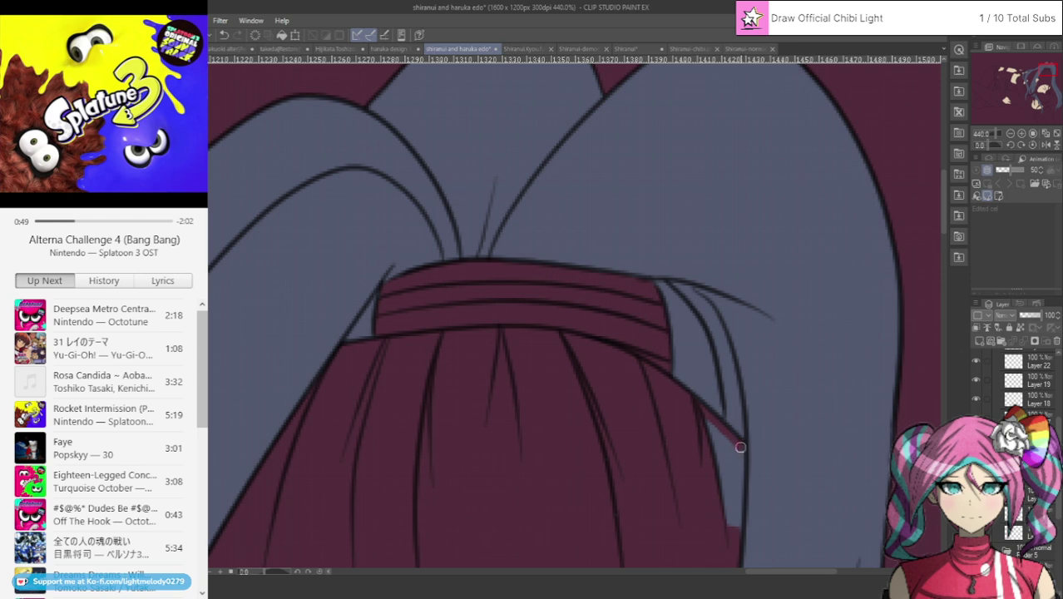
Erase the blue slivers along the edge of the tied hair just below the hair tie.
drag(741, 446, 738, 460)
drag(738, 522, 728, 536)
drag(723, 492, 716, 472)
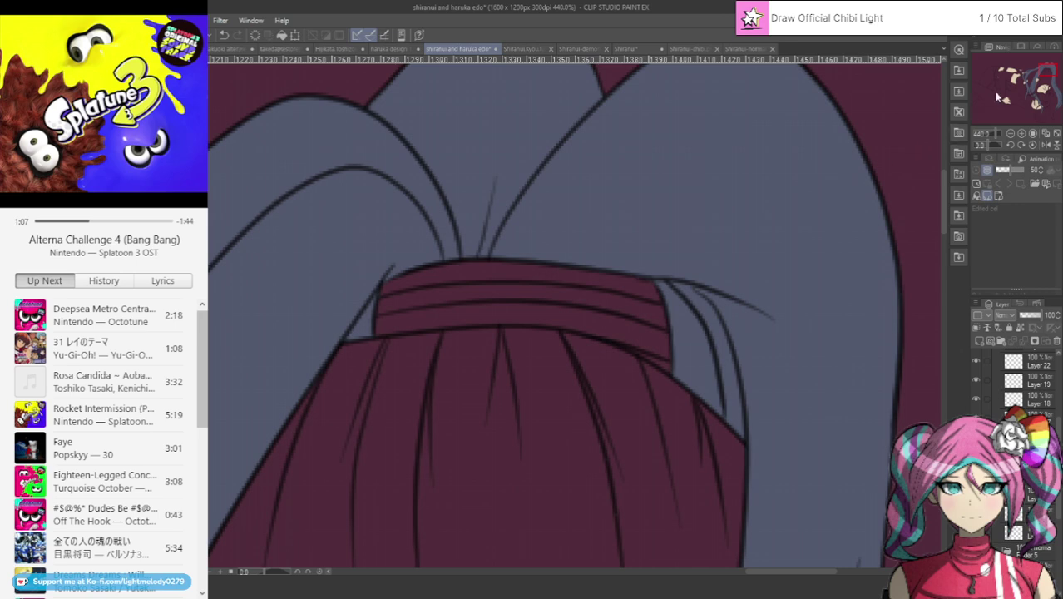
Erase the blue from the small triangular gap and the top of the long gap where the hanging ponytail strands split.
mouse_move(1032, 81)
mouse_down()
mouse_move(1042, 73)
mouse_move(1035, 89)
mouse_move(1050, 83)
mouse_up()
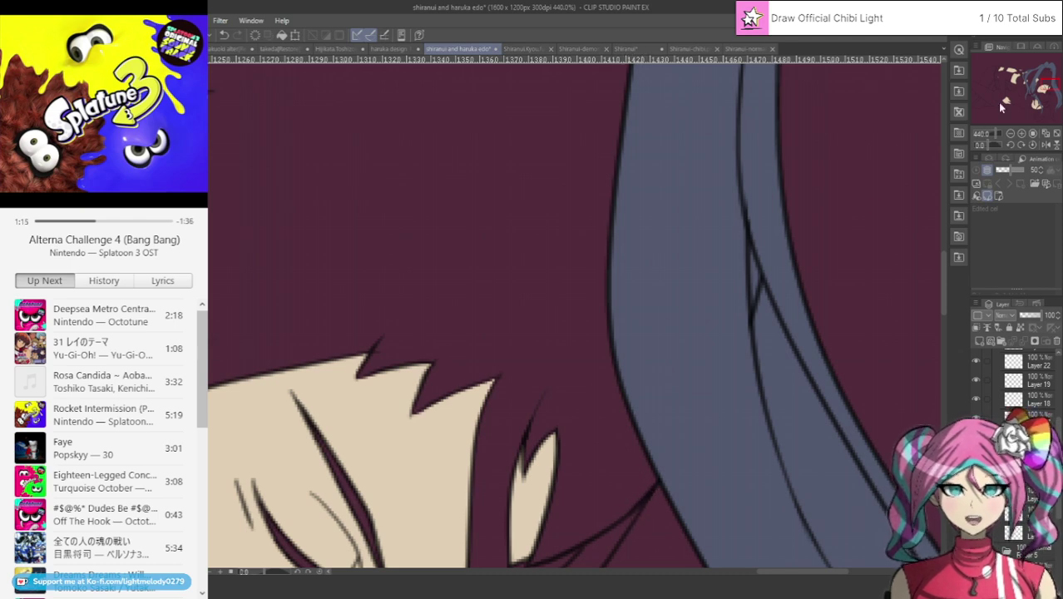
drag(1048, 84, 1036, 104)
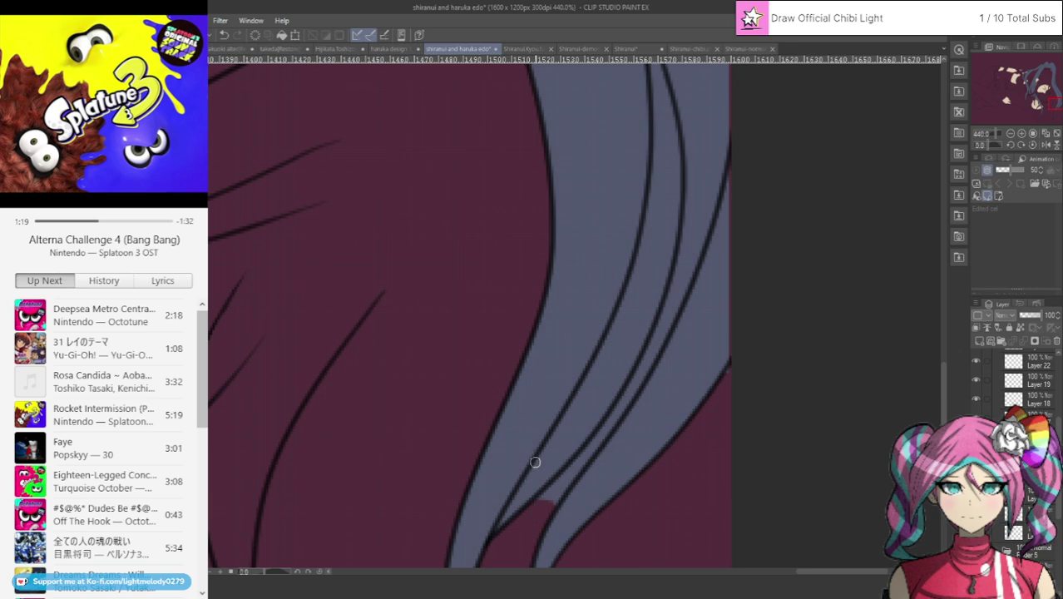
drag(1049, 107, 1056, 88)
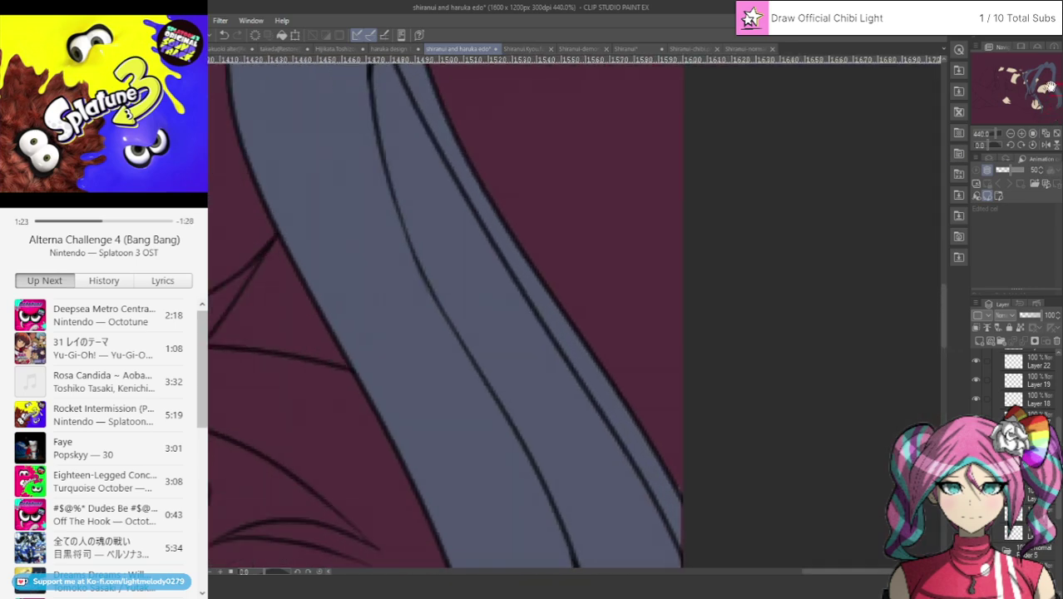
scroll(487, 443, down, 6)
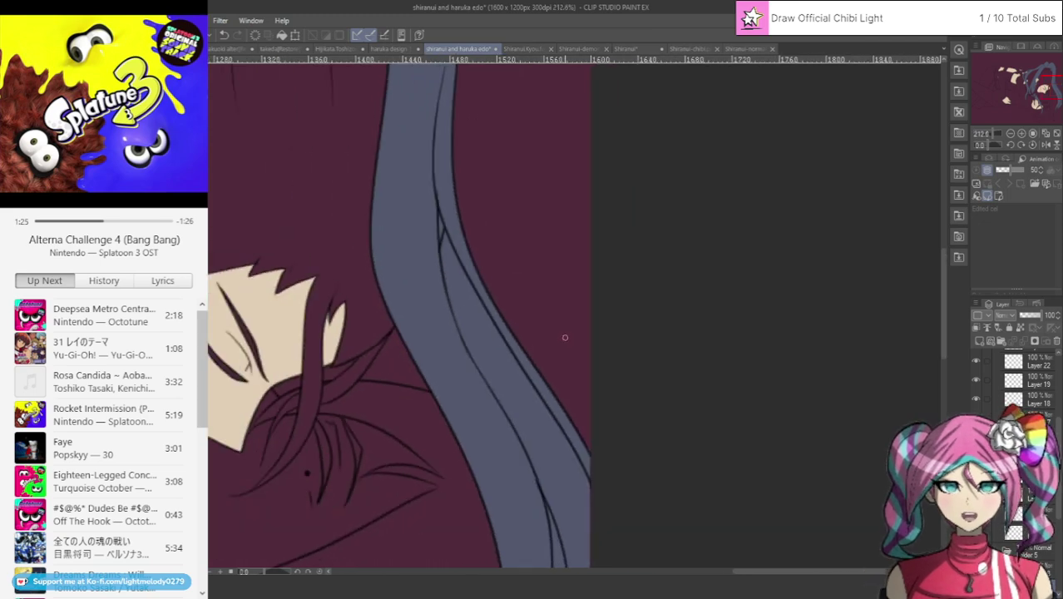
scroll(545, 285, up, 7)
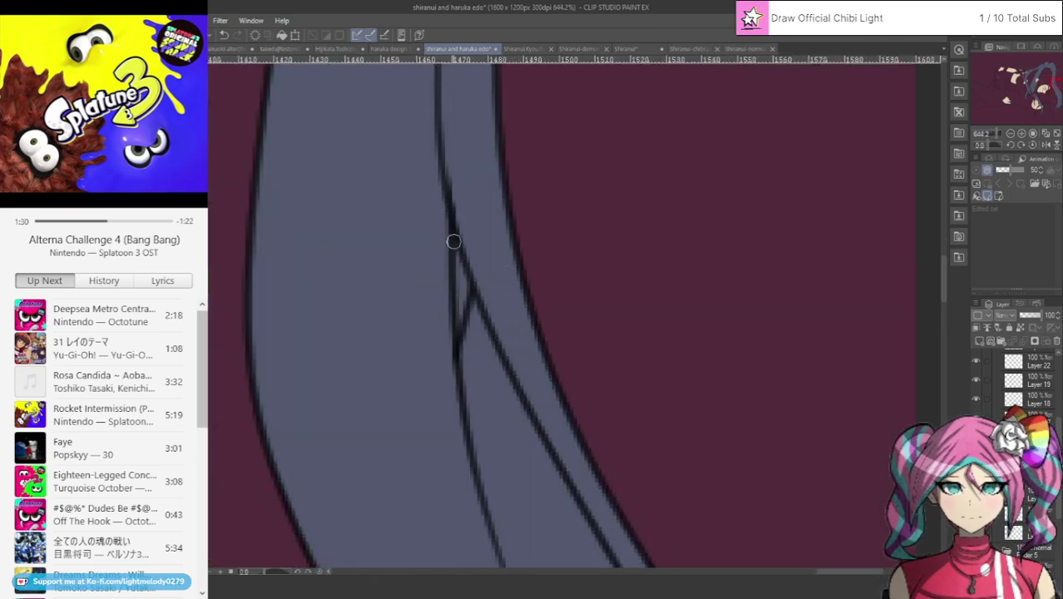
drag(454, 241, 461, 277)
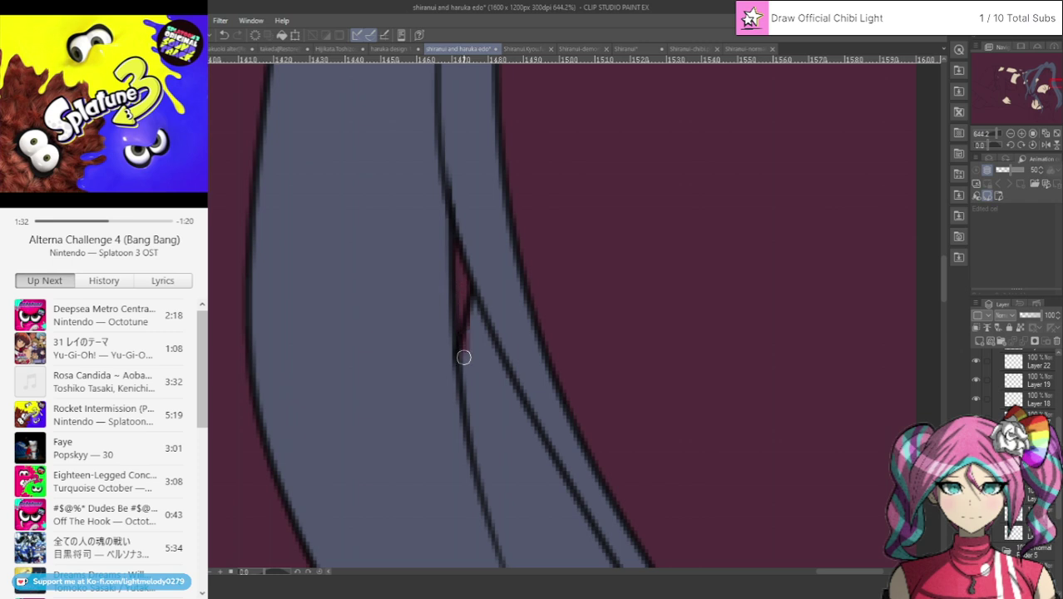
mouse_move(463, 357)
mouse_down()
mouse_move(459, 324)
mouse_move(484, 470)
mouse_move(469, 410)
mouse_move(471, 430)
mouse_move(508, 529)
mouse_move(503, 484)
mouse_move(479, 434)
mouse_move(486, 415)
mouse_move(528, 466)
mouse_move(528, 457)
mouse_move(558, 479)
mouse_move(471, 298)
mouse_up()
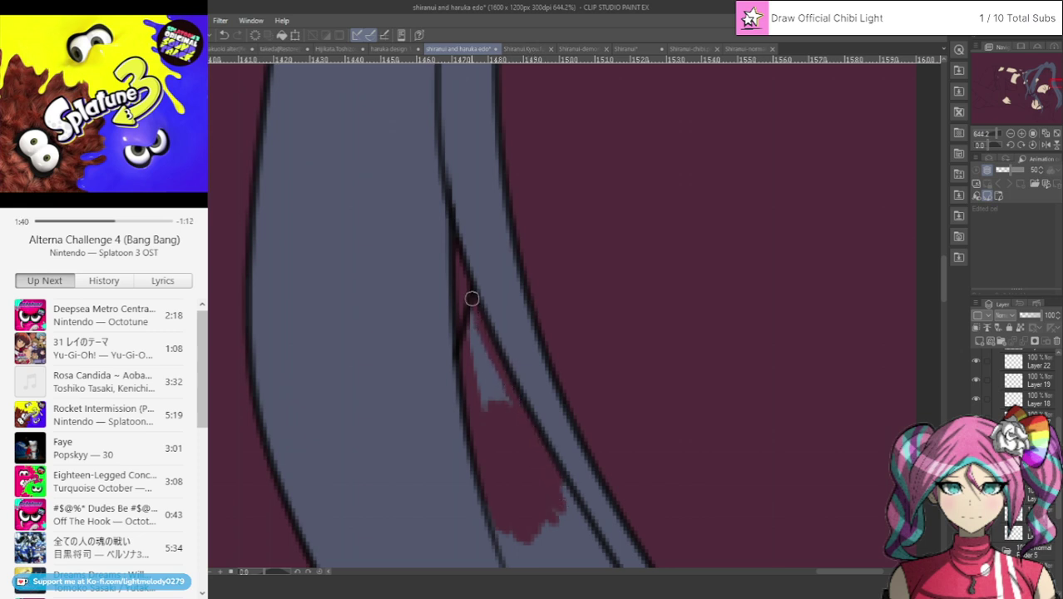
mouse_move(482, 347)
mouse_down()
mouse_move(470, 305)
mouse_move(475, 339)
mouse_up()
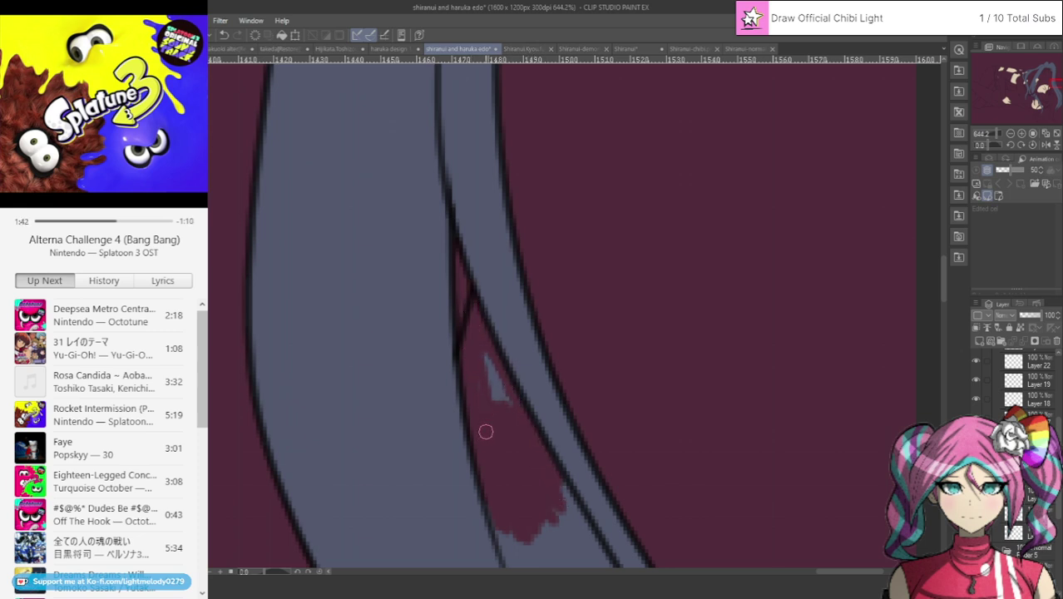
mouse_move(486, 432)
mouse_down()
mouse_move(513, 423)
mouse_move(510, 405)
mouse_move(537, 473)
mouse_move(541, 456)
mouse_move(592, 554)
mouse_move(579, 563)
mouse_move(513, 529)
mouse_move(495, 487)
mouse_move(509, 550)
mouse_up()
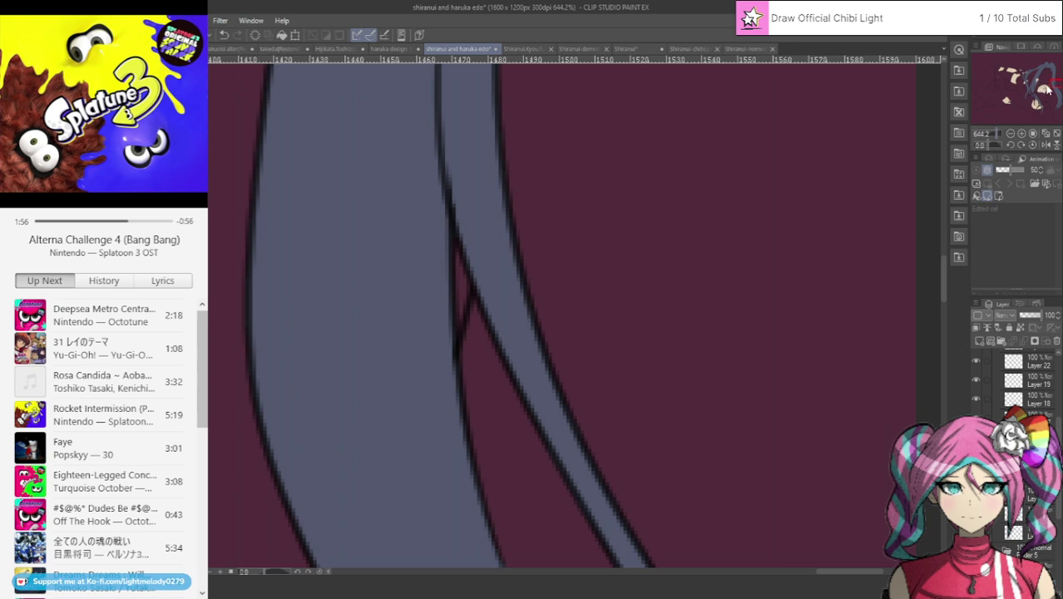
Continue erasing the blue down the long gap between the two hanging strands, keeping to the line art on both sides.
drag(1048, 86, 1048, 90)
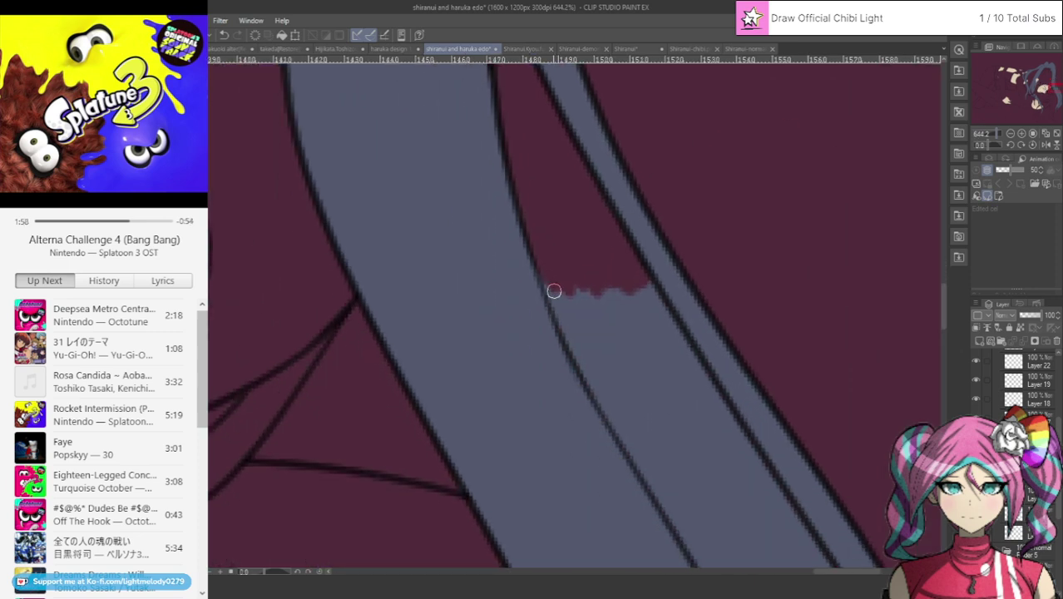
drag(556, 298, 564, 320)
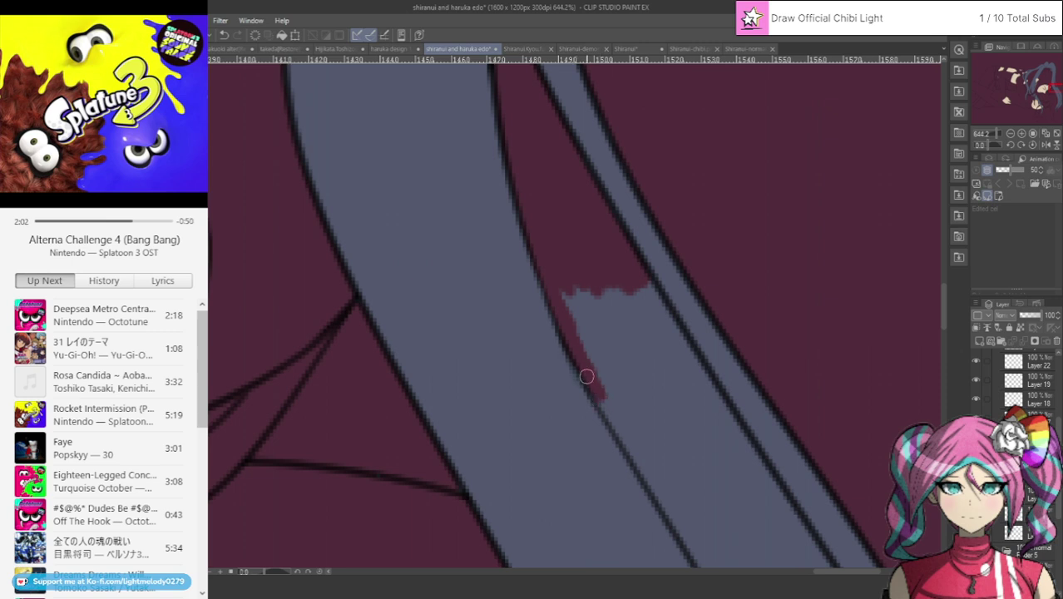
mouse_move(587, 376)
mouse_down()
mouse_move(664, 500)
mouse_move(652, 486)
mouse_move(704, 494)
mouse_move(694, 491)
mouse_move(729, 482)
mouse_move(682, 495)
mouse_move(758, 468)
mouse_move(646, 278)
mouse_move(647, 301)
mouse_move(619, 304)
mouse_up()
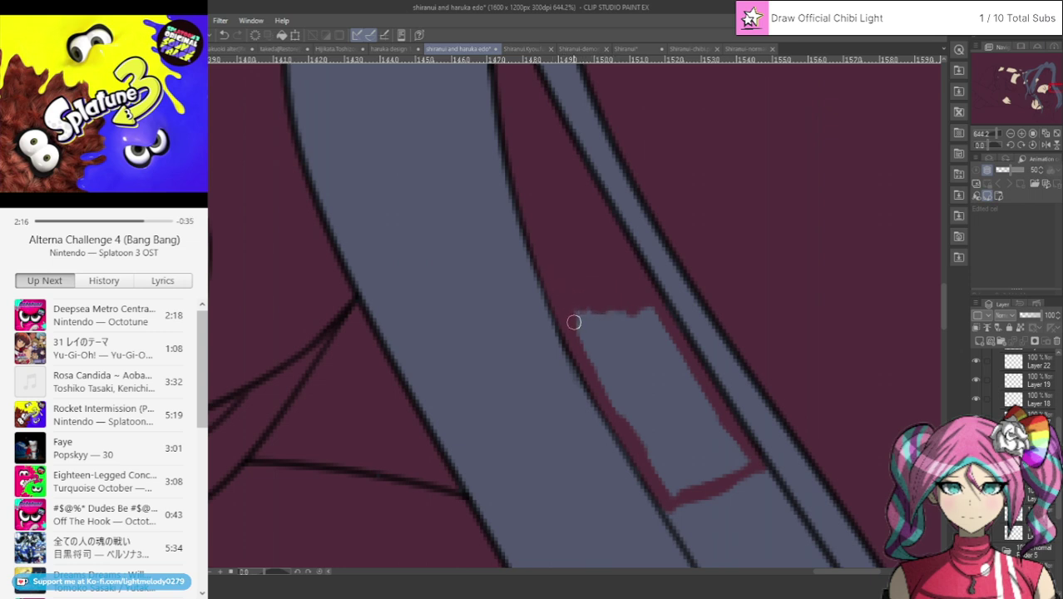
mouse_move(594, 356)
mouse_down()
mouse_move(616, 309)
mouse_move(623, 322)
mouse_move(626, 284)
mouse_move(681, 361)
mouse_move(632, 323)
mouse_move(613, 330)
mouse_move(615, 356)
mouse_move(606, 351)
mouse_move(613, 381)
mouse_move(575, 336)
mouse_move(620, 423)
mouse_move(601, 379)
mouse_move(633, 424)
mouse_move(633, 403)
mouse_move(653, 415)
mouse_move(660, 403)
mouse_move(631, 402)
mouse_move(631, 417)
mouse_move(653, 394)
mouse_move(707, 411)
mouse_move(709, 398)
mouse_move(741, 457)
mouse_move(736, 468)
mouse_move(703, 460)
mouse_move(726, 472)
mouse_move(728, 459)
mouse_move(698, 477)
mouse_move(667, 470)
mouse_move(695, 487)
mouse_move(695, 436)
mouse_move(729, 459)
mouse_move(687, 384)
mouse_move(704, 442)
mouse_move(667, 403)
mouse_move(673, 448)
mouse_move(649, 460)
mouse_up()
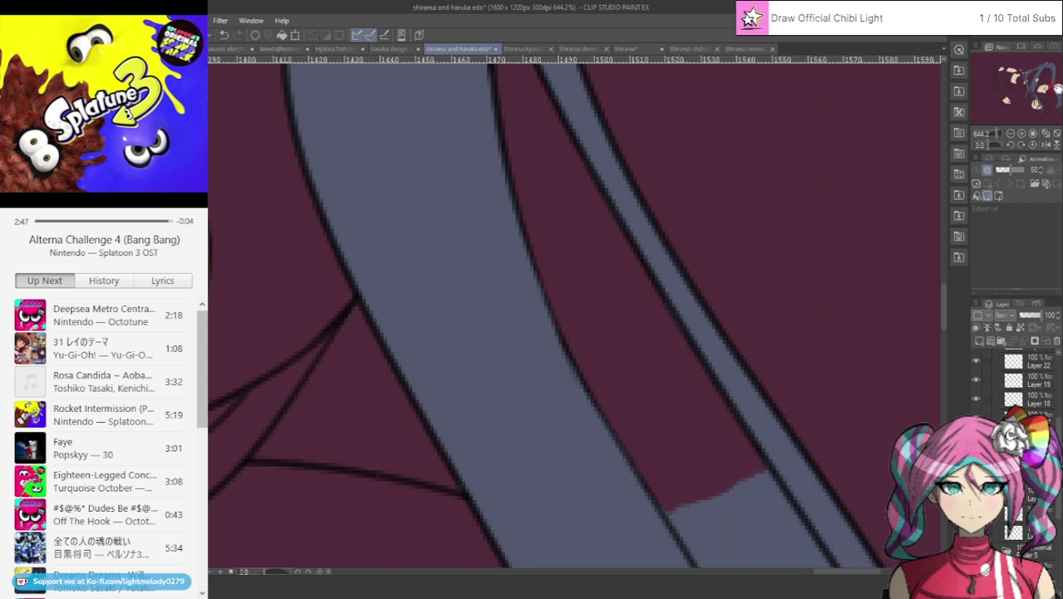
Erase a border of blue along both edges and across the next section of the widening strand gap.
drag(1058, 88, 1059, 92)
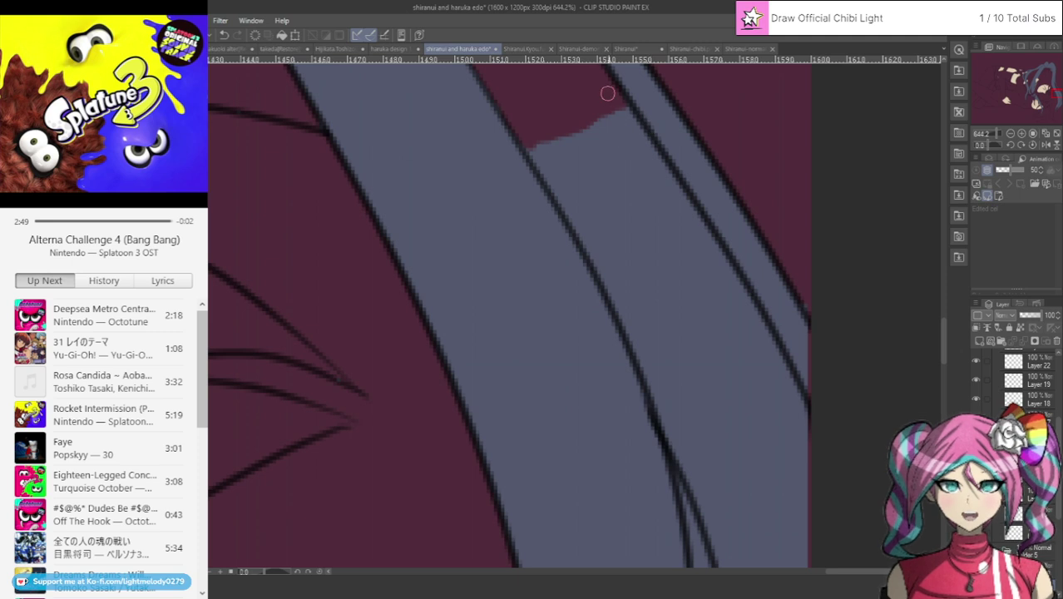
drag(607, 93, 688, 213)
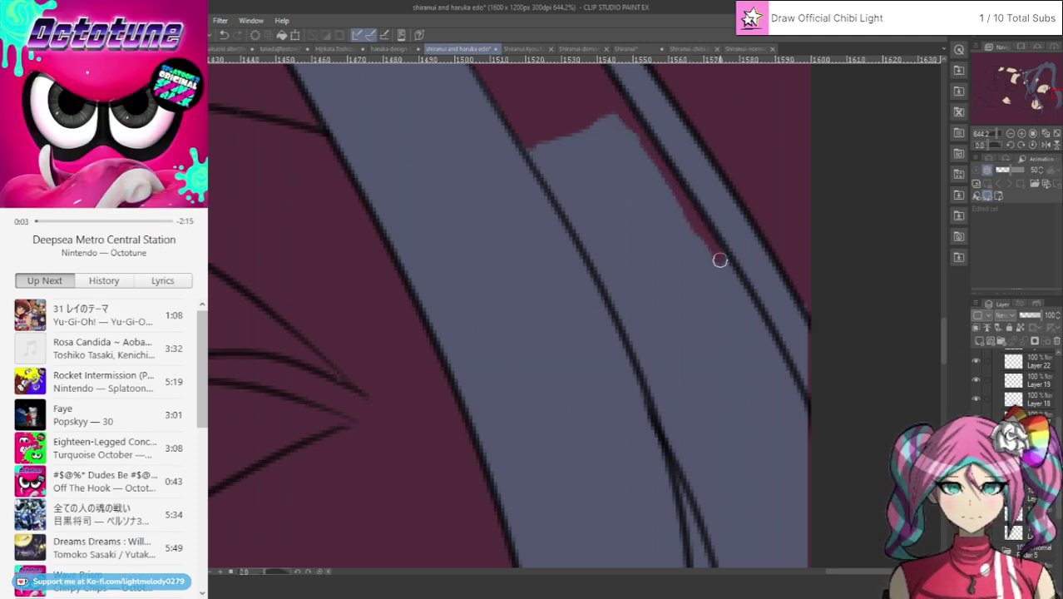
mouse_move(721, 259)
mouse_down()
mouse_move(733, 283)
mouse_move(631, 321)
mouse_move(601, 264)
mouse_up()
mouse_move(574, 219)
mouse_down()
mouse_move(584, 231)
mouse_move(526, 132)
mouse_up()
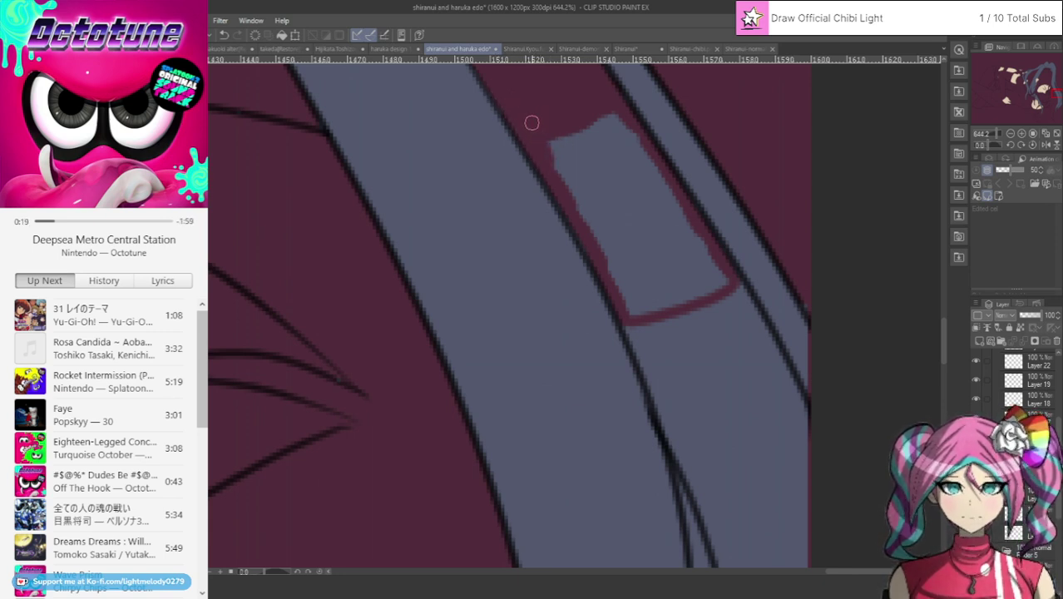
Clear the blue patch enclosed by the erased border between the hanging strands.
mouse_move(531, 122)
mouse_down()
mouse_move(567, 183)
mouse_move(555, 127)
mouse_move(595, 156)
mouse_move(585, 119)
mouse_move(606, 155)
mouse_move(604, 108)
mouse_move(641, 160)
mouse_move(629, 125)
mouse_move(668, 196)
mouse_move(648, 177)
mouse_move(652, 190)
mouse_move(615, 186)
mouse_move(594, 202)
mouse_move(566, 181)
mouse_up()
mouse_move(603, 261)
mouse_down()
mouse_move(597, 179)
mouse_move(622, 227)
mouse_move(642, 238)
mouse_move(648, 219)
mouse_move(664, 231)
mouse_move(673, 201)
mouse_up()
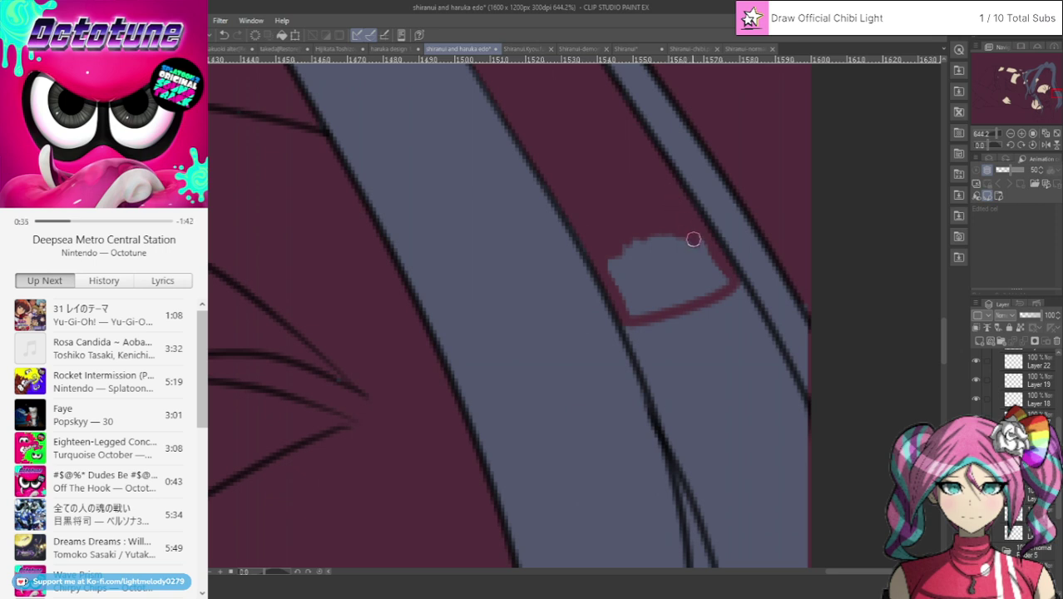
mouse_move(693, 239)
mouse_down()
mouse_move(710, 276)
mouse_move(705, 245)
mouse_up()
mouse_move(714, 290)
mouse_down()
mouse_move(641, 315)
mouse_move(620, 277)
mouse_move(618, 287)
mouse_move(644, 243)
mouse_move(647, 265)
mouse_move(655, 251)
mouse_move(650, 275)
mouse_move(633, 274)
mouse_move(645, 279)
mouse_up()
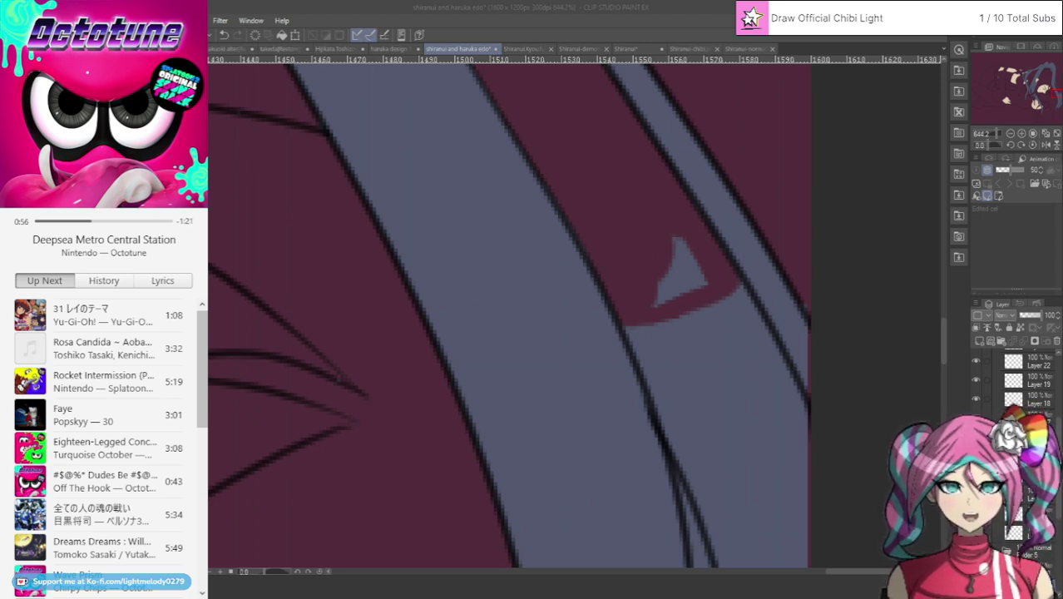
click(880, 106)
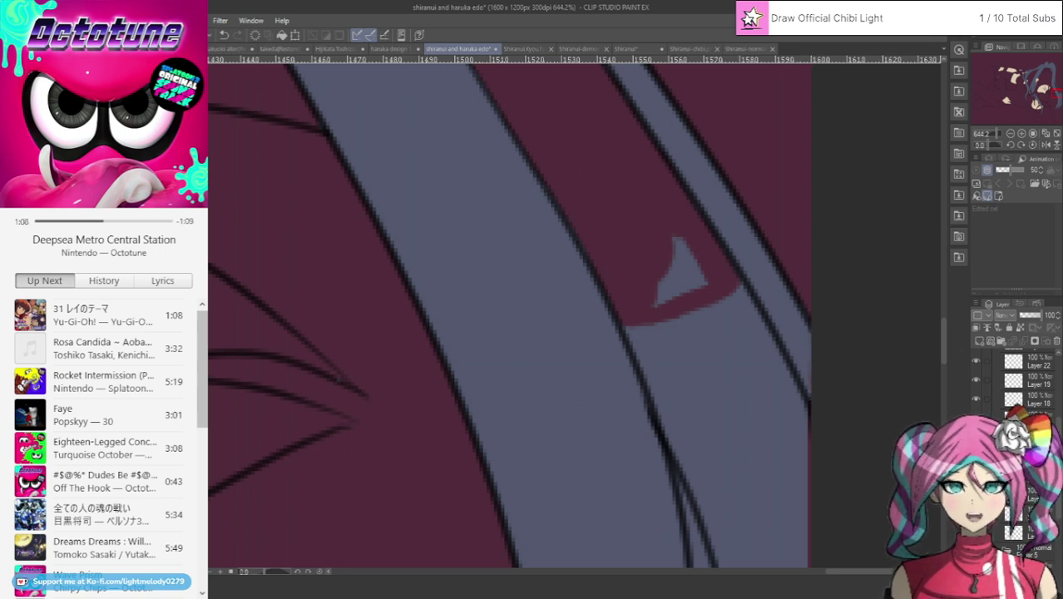
mouse_move(670, 228)
mouse_down()
mouse_move(708, 295)
mouse_move(665, 246)
mouse_move(662, 290)
mouse_up()
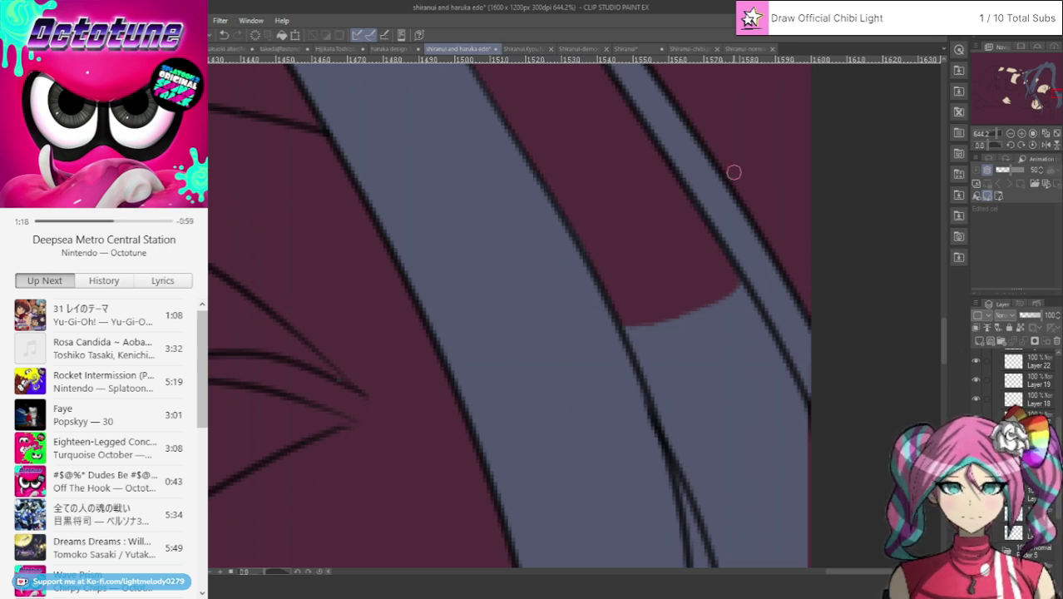
Erase the blue from the gap section beside the forked strand line, from the outer strand down along the canvas edge.
drag(733, 280, 752, 312)
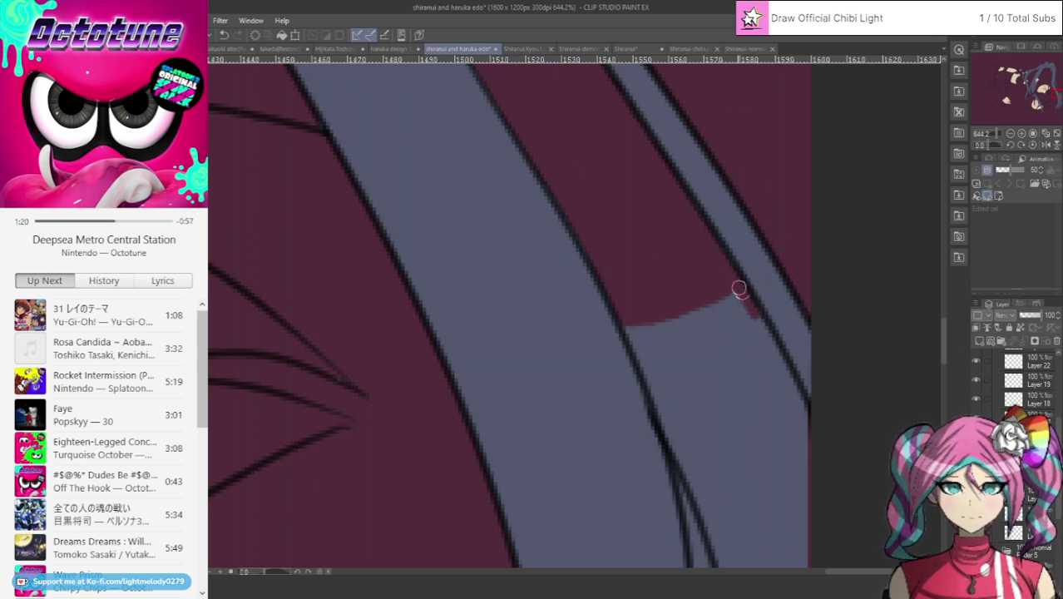
mouse_move(718, 276)
mouse_down()
mouse_move(771, 350)
mouse_move(752, 308)
mouse_move(804, 417)
mouse_move(792, 378)
mouse_move(813, 475)
mouse_move(801, 425)
mouse_move(814, 463)
mouse_up()
drag(637, 332, 657, 396)
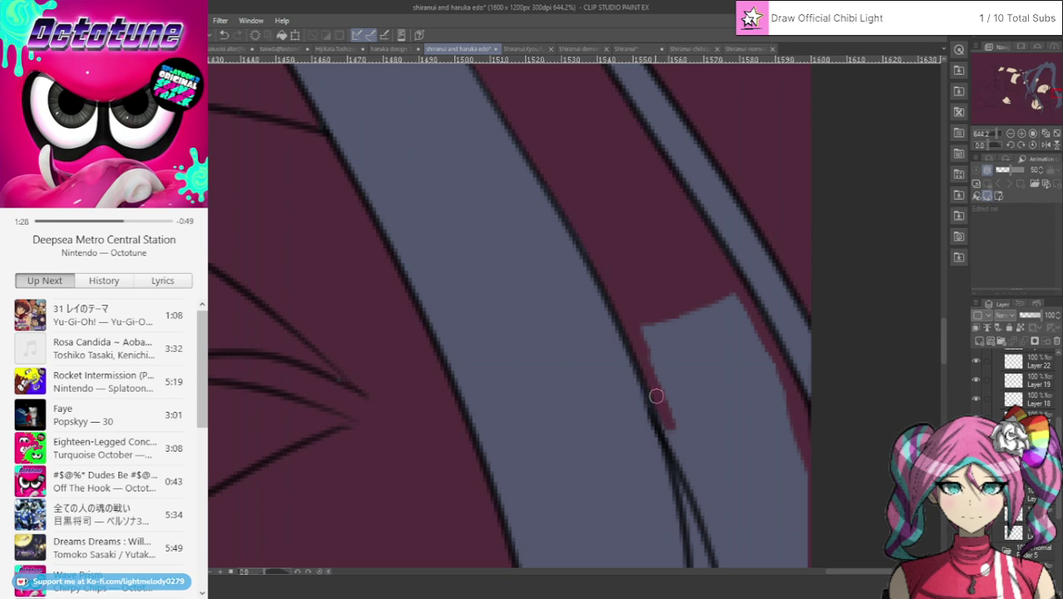
drag(672, 439, 695, 485)
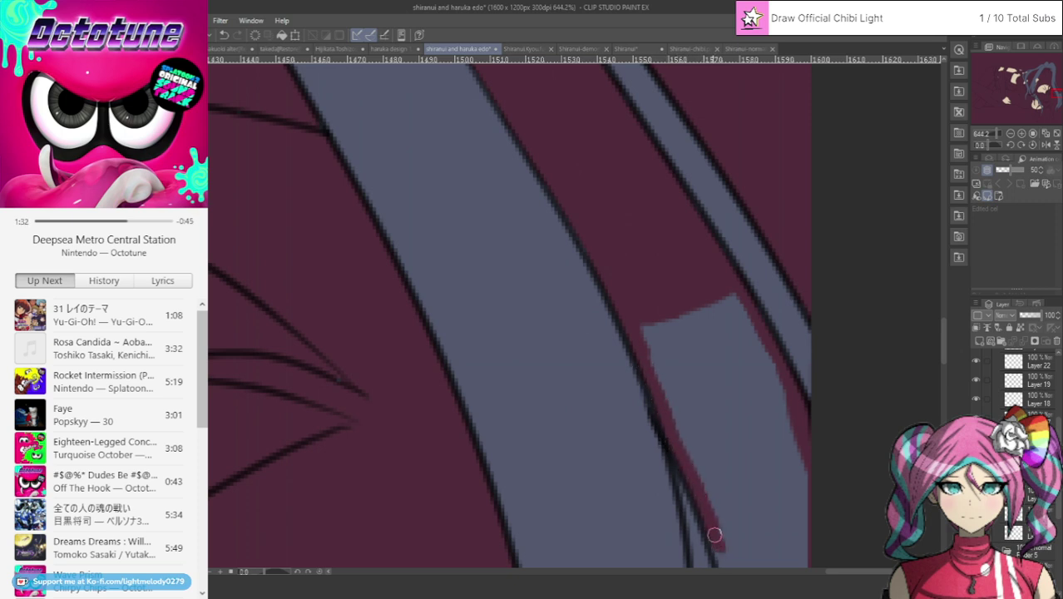
drag(714, 535, 813, 518)
drag(735, 537, 827, 499)
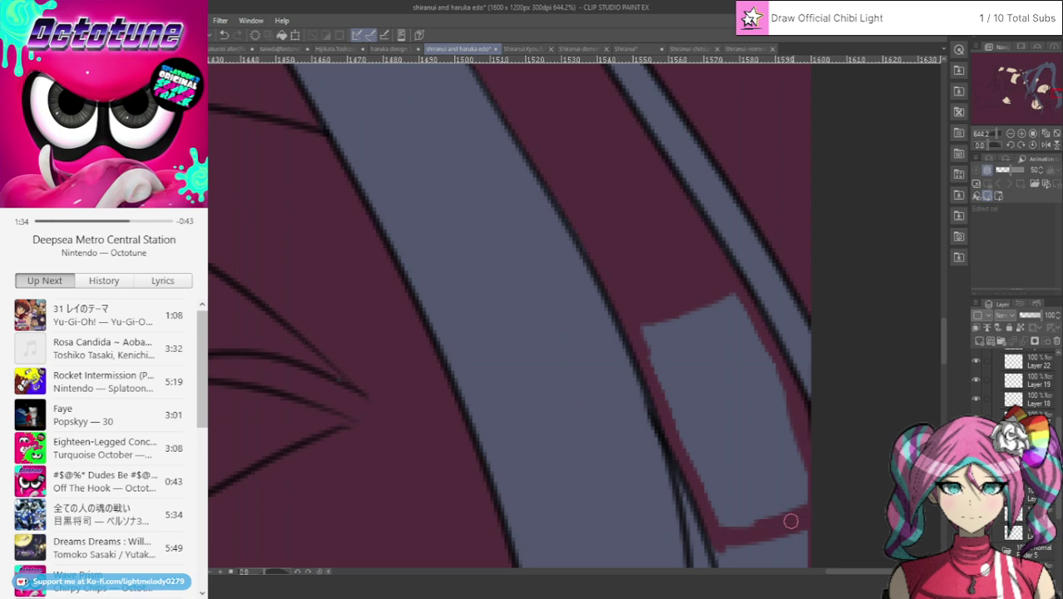
mouse_move(761, 525)
mouse_down()
mouse_move(807, 508)
mouse_move(775, 519)
mouse_move(831, 485)
mouse_move(794, 492)
mouse_move(742, 530)
mouse_move(803, 499)
mouse_move(799, 464)
mouse_move(788, 462)
mouse_move(803, 493)
mouse_move(785, 463)
mouse_move(792, 501)
mouse_move(772, 467)
mouse_move(770, 477)
mouse_move(762, 464)
mouse_move(751, 468)
mouse_move(734, 527)
mouse_move(710, 500)
mouse_move(681, 431)
mouse_move(706, 480)
mouse_move(699, 446)
mouse_move(705, 456)
mouse_move(674, 414)
mouse_move(707, 466)
mouse_move(741, 489)
mouse_move(740, 477)
mouse_move(768, 480)
mouse_move(759, 444)
mouse_move(773, 469)
mouse_move(772, 424)
mouse_move(787, 441)
mouse_move(780, 384)
mouse_move(806, 441)
mouse_move(775, 355)
mouse_move(795, 427)
mouse_move(759, 346)
mouse_move(767, 411)
mouse_move(745, 423)
mouse_move(742, 443)
mouse_move(669, 382)
mouse_move(652, 337)
mouse_move(693, 341)
mouse_move(740, 296)
mouse_up()
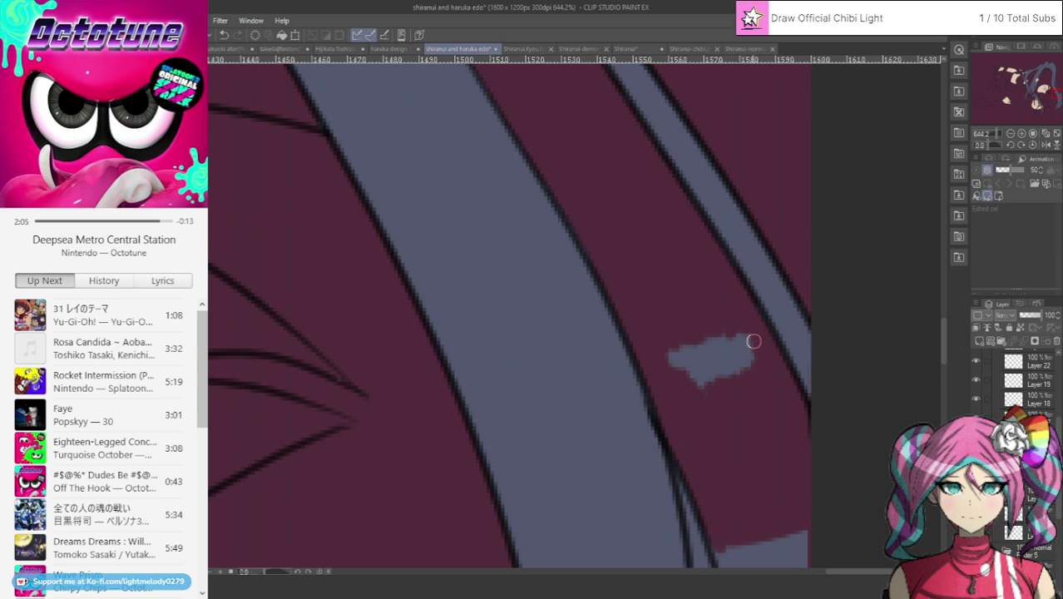
mouse_move(753, 341)
mouse_down()
mouse_move(762, 373)
mouse_move(748, 390)
mouse_move(707, 313)
mouse_move(715, 390)
mouse_move(734, 402)
mouse_move(702, 371)
mouse_move(683, 325)
mouse_move(683, 386)
mouse_up()
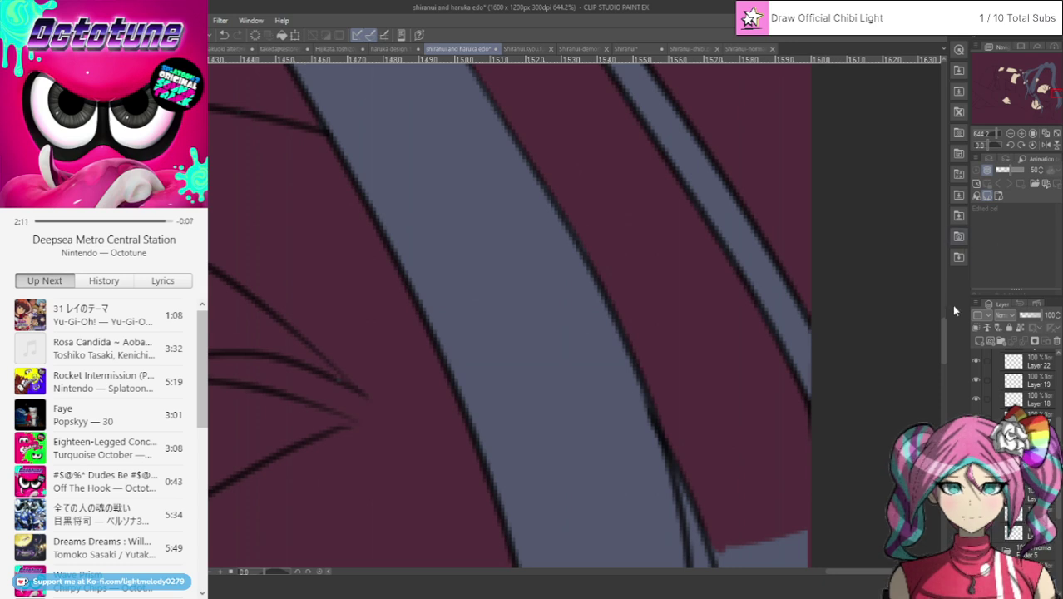
Erase the blue remaining between the curved strand and the canvas edge, down to where the gap narrows.
scroll(940, 341, down, 5)
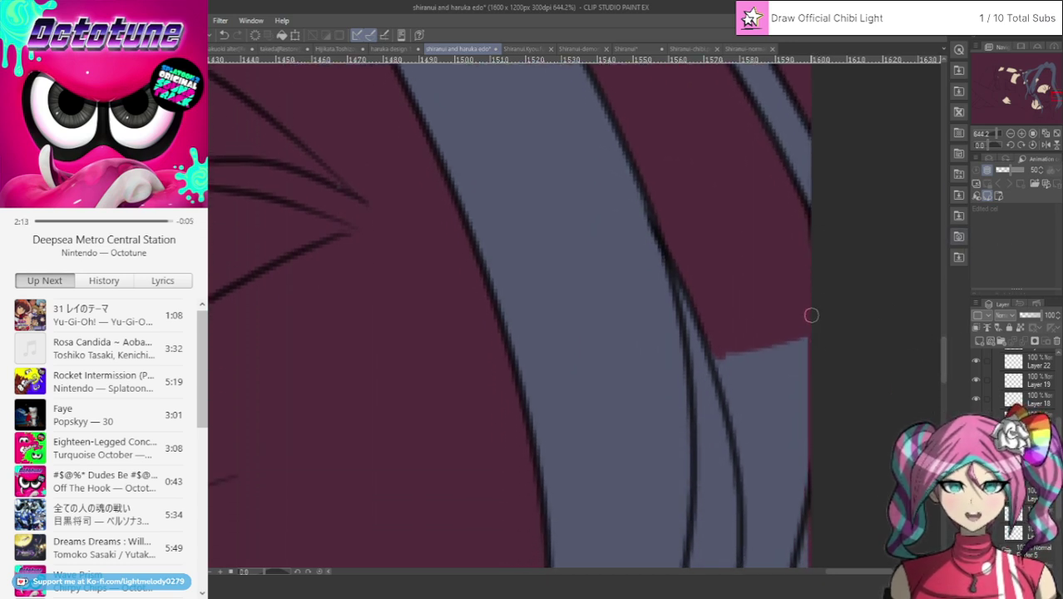
mouse_move(806, 315)
mouse_down()
mouse_move(812, 379)
mouse_move(797, 313)
mouse_move(811, 426)
mouse_move(785, 338)
mouse_move(791, 408)
mouse_move(758, 329)
mouse_move(718, 348)
mouse_move(711, 326)
mouse_move(742, 433)
mouse_move(727, 390)
mouse_move(751, 511)
mouse_move(746, 552)
mouse_move(787, 560)
mouse_move(811, 445)
mouse_move(776, 550)
mouse_up()
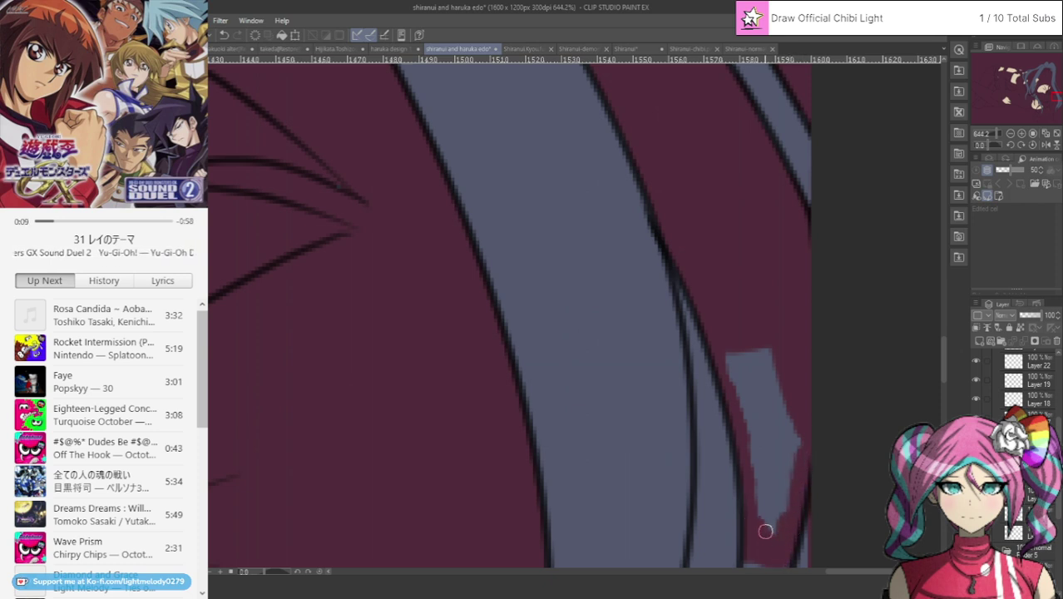
mouse_move(752, 501)
mouse_down()
mouse_move(774, 516)
mouse_move(745, 437)
mouse_move(780, 534)
mouse_move(800, 465)
mouse_move(771, 501)
mouse_move(813, 413)
mouse_move(760, 470)
mouse_move(758, 431)
mouse_move(741, 421)
mouse_move(766, 437)
mouse_move(737, 390)
mouse_up()
mouse_move(720, 341)
mouse_down()
mouse_move(750, 410)
mouse_move(741, 367)
mouse_move(752, 338)
mouse_move(767, 359)
mouse_up()
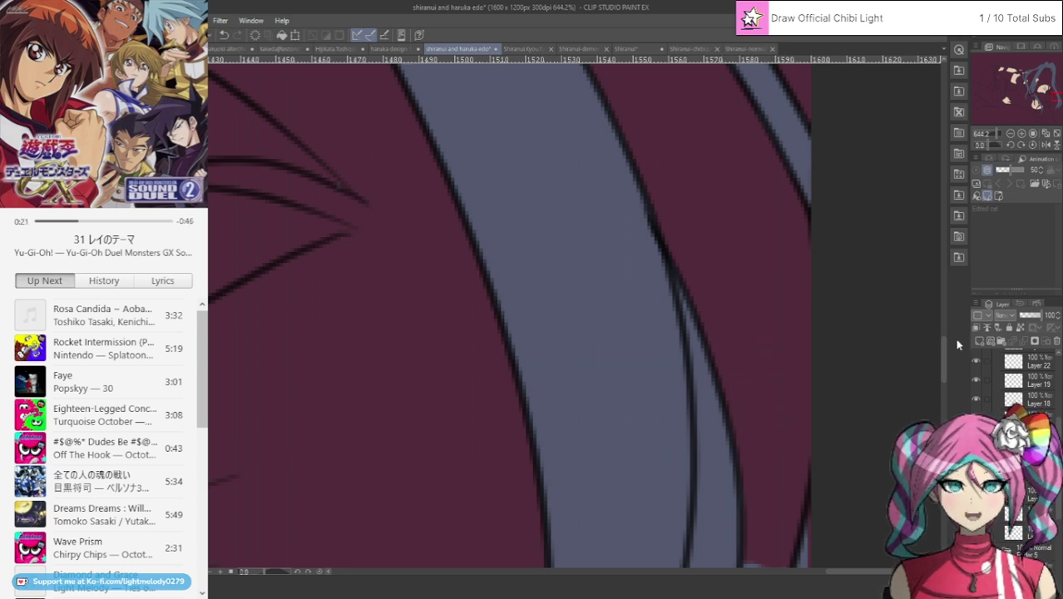
Erase the blue from the narrowing gap between the curved strand and the outermost strand beside the canvas edge.
drag(944, 351, 951, 377)
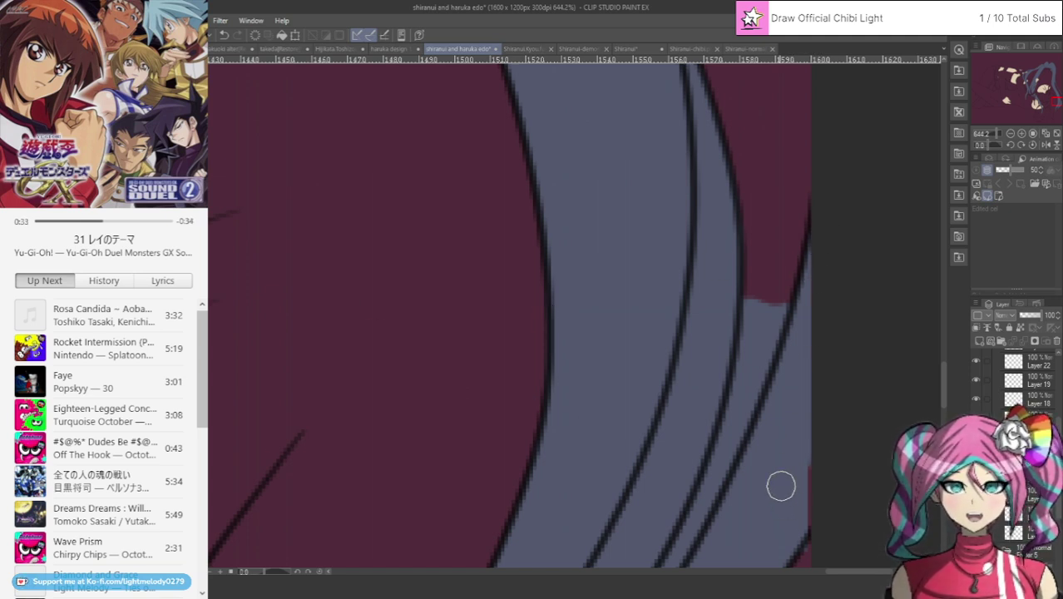
scroll(781, 486, down, 5)
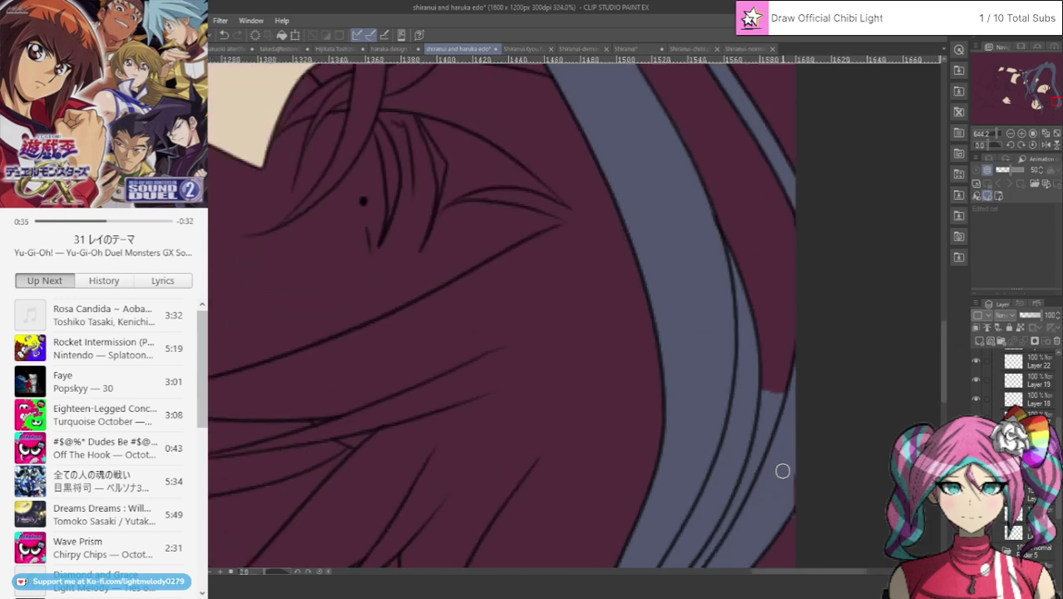
scroll(828, 504, up, 5)
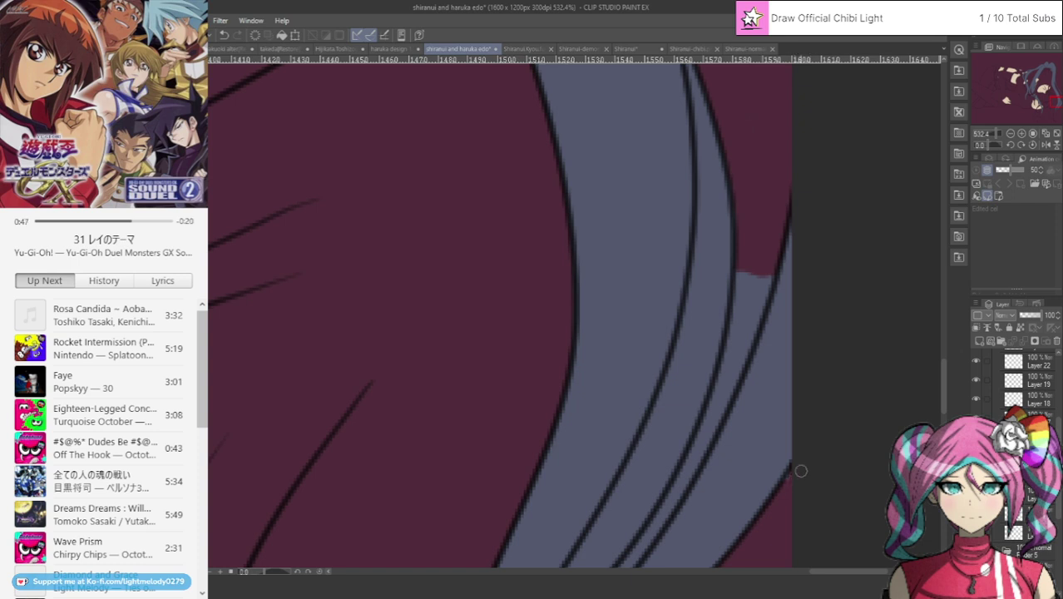
mouse_move(756, 299)
mouse_down()
mouse_move(769, 273)
mouse_move(726, 393)
mouse_up()
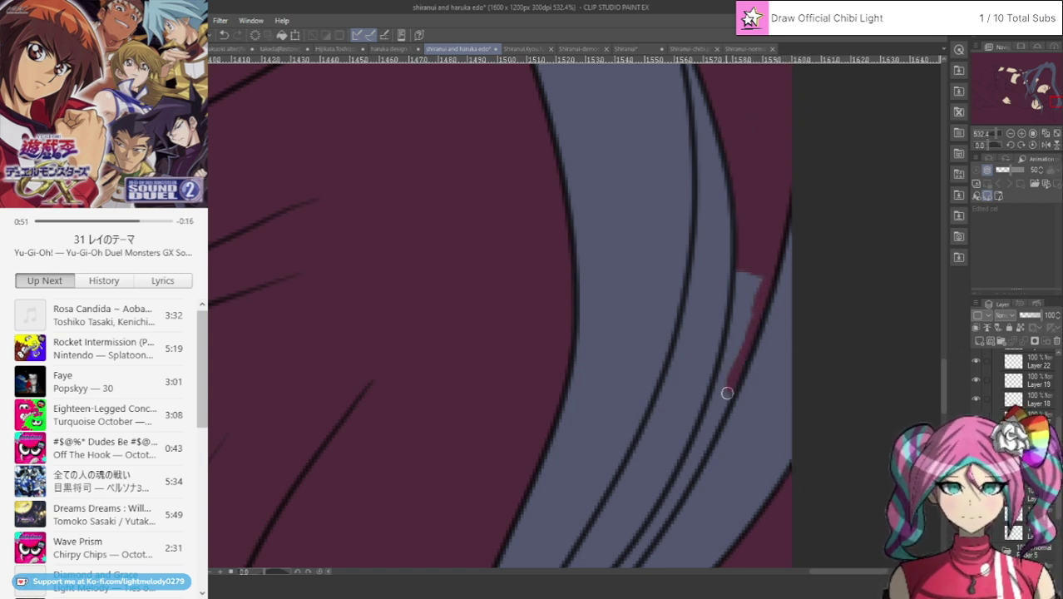
drag(699, 455, 653, 529)
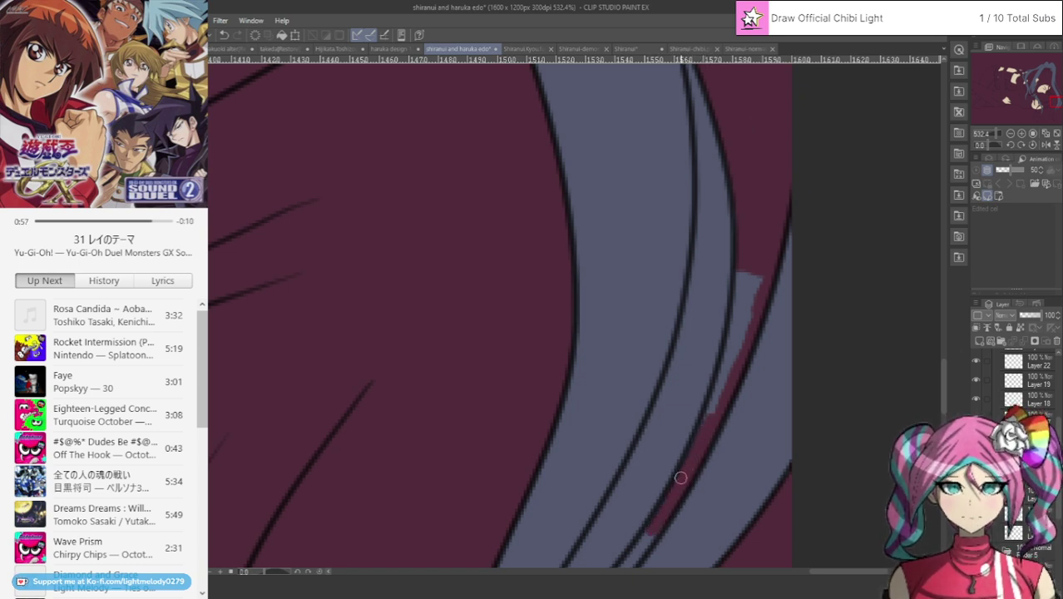
drag(734, 329, 726, 359)
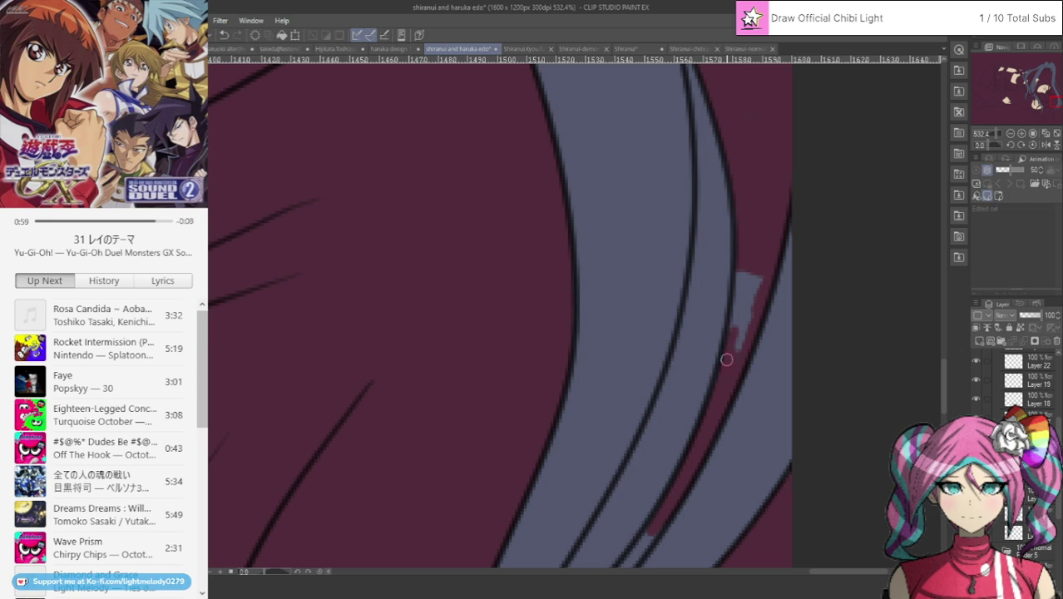
mouse_move(738, 307)
mouse_down()
mouse_move(732, 335)
mouse_move(745, 255)
mouse_move(738, 341)
mouse_move(753, 295)
mouse_up()
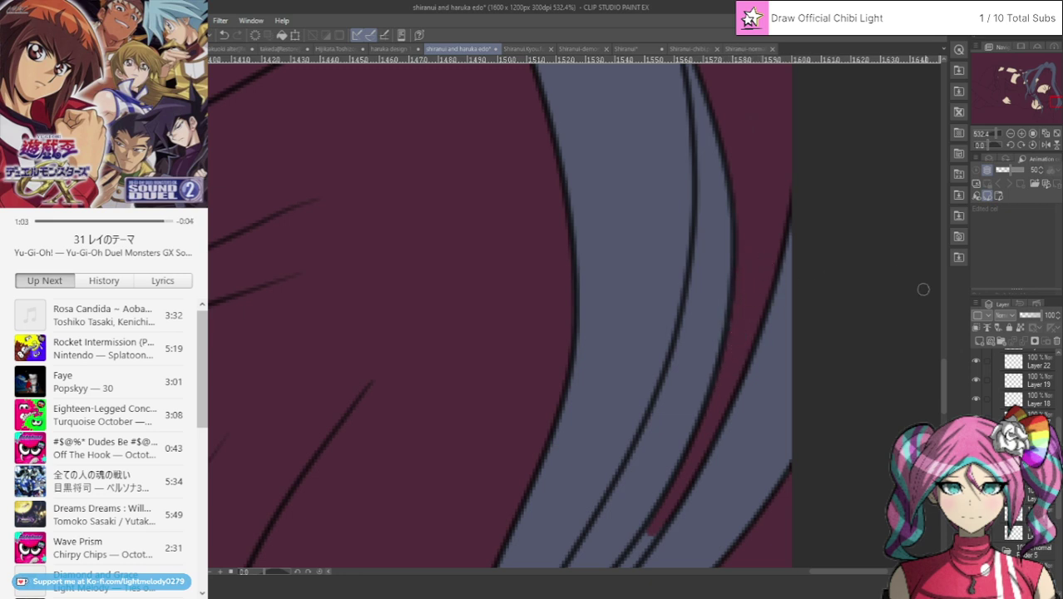
Erase the last blue from the thin lower end of the gap, down to where the two strand tips separate.
scroll(700, 261, down, 5)
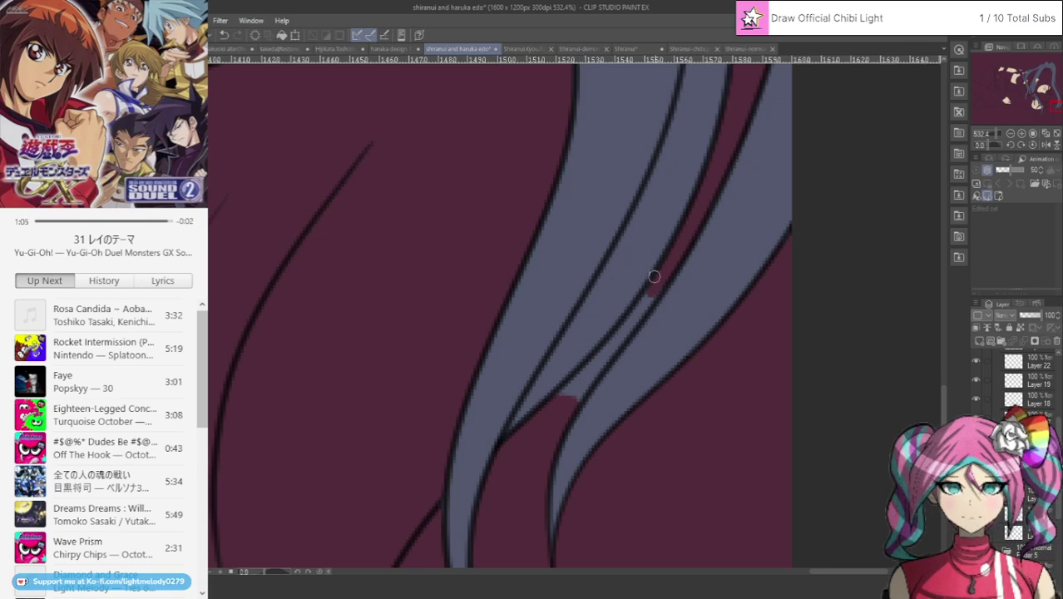
drag(626, 328, 563, 414)
drag(583, 377, 600, 356)
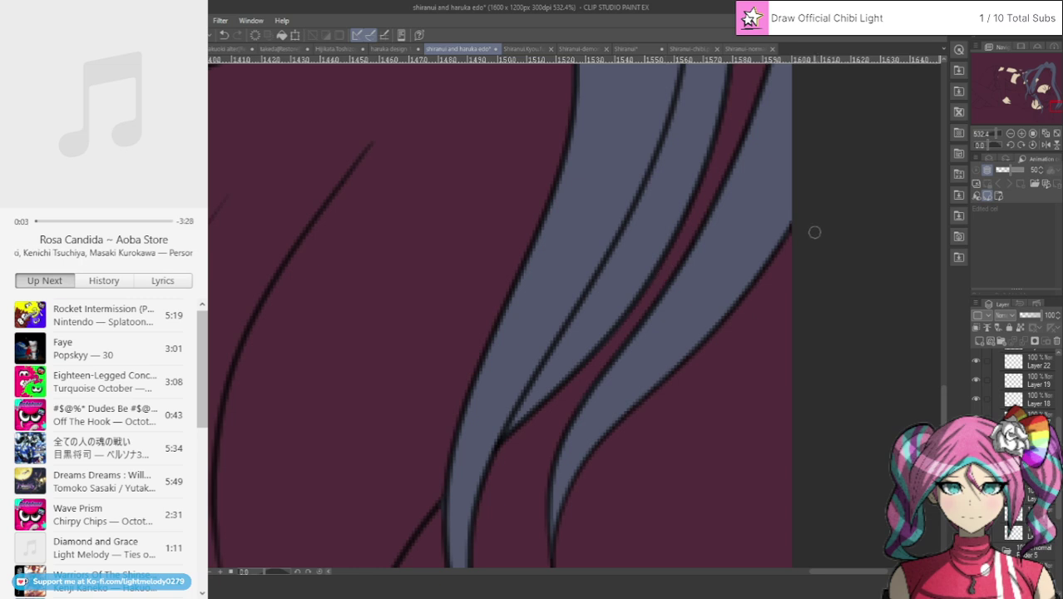
Erase the blue between the two lines of the forked strand, from their lower meeting point up to the fork.
drag(1049, 109, 1058, 112)
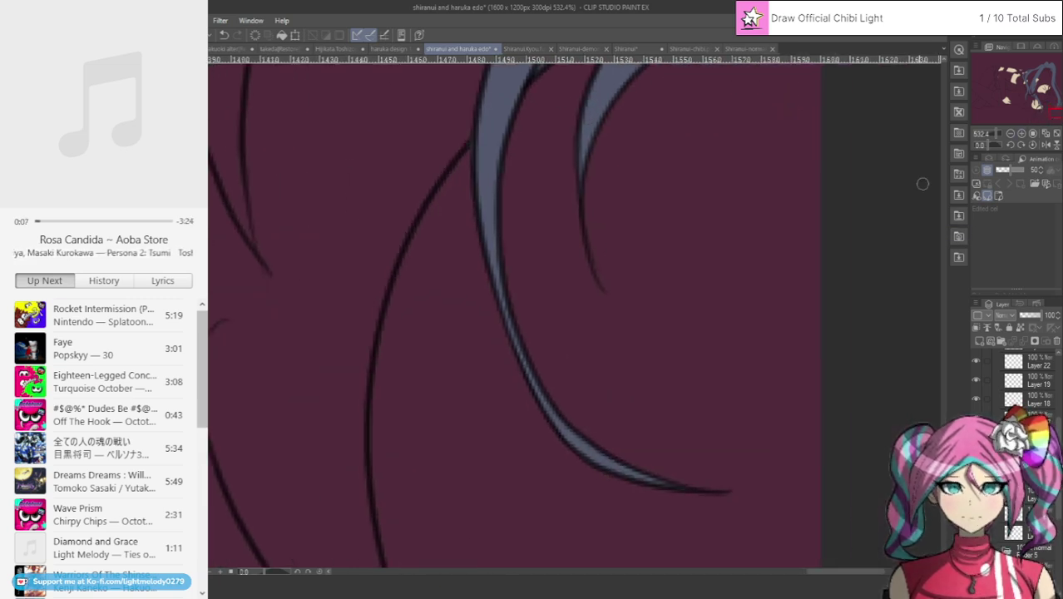
scroll(826, 281, down, 8)
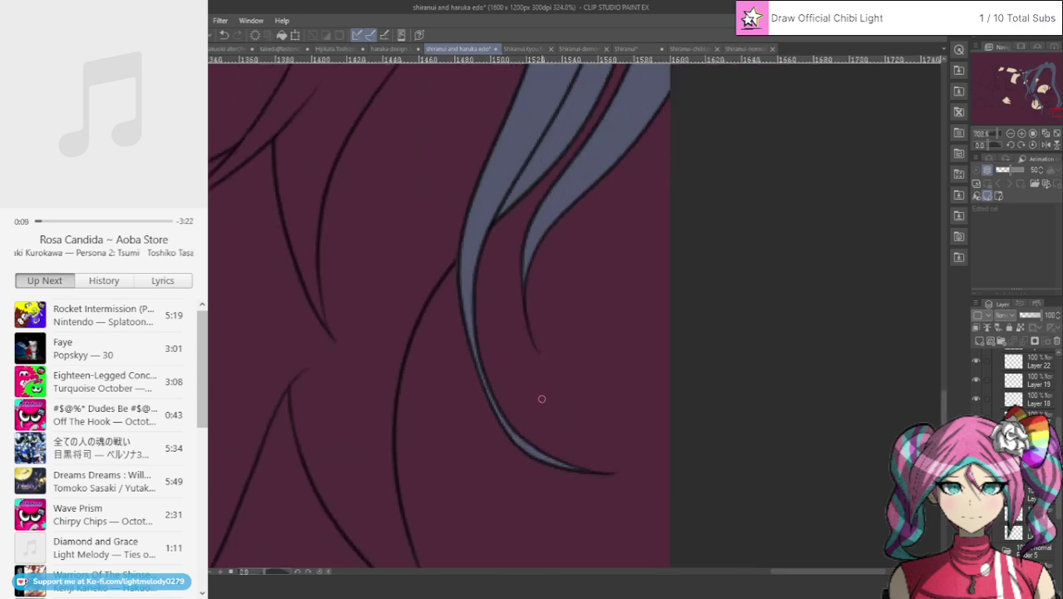
scroll(574, 383, down, 1)
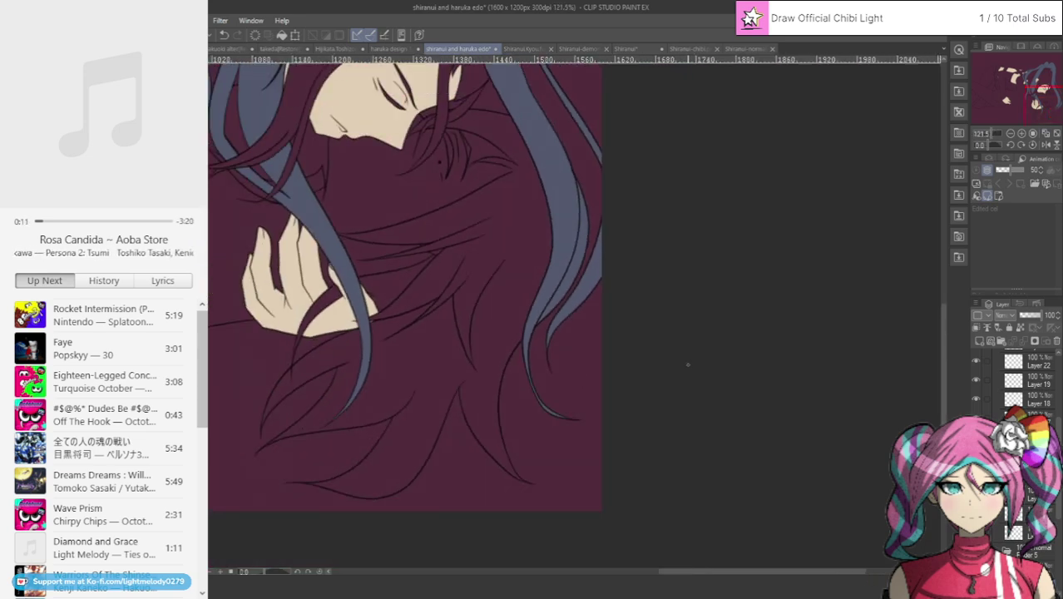
scroll(687, 364, down, 2)
scroll(575, 212, up, 11)
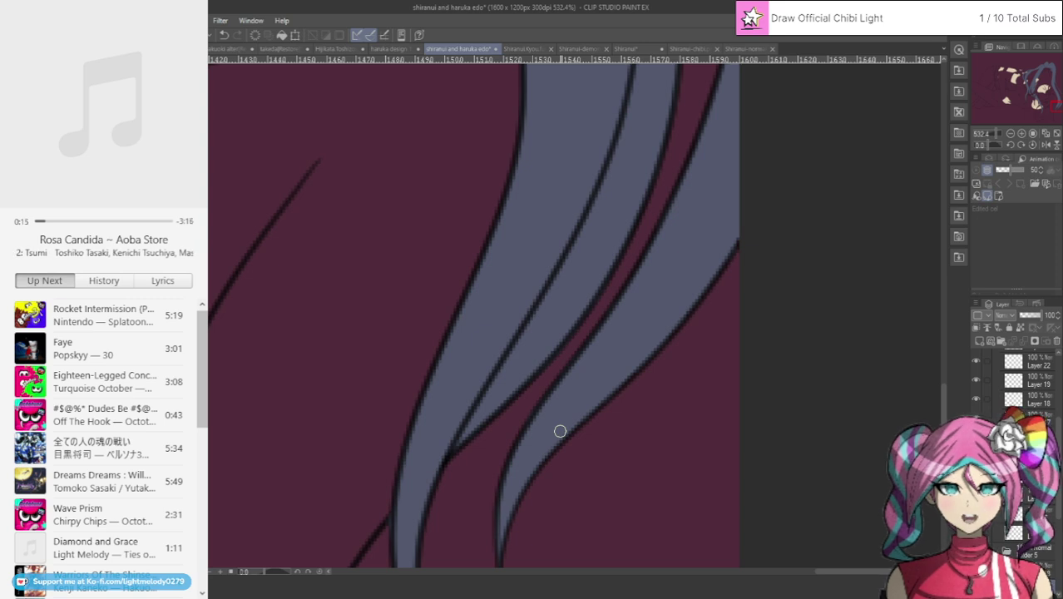
mouse_move(468, 449)
mouse_down()
mouse_move(486, 420)
mouse_move(460, 456)
mouse_move(502, 390)
mouse_move(460, 452)
mouse_up()
mouse_move(499, 387)
mouse_down()
mouse_move(569, 277)
mouse_move(621, 157)
mouse_move(661, 112)
mouse_move(605, 244)
mouse_move(574, 280)
mouse_move(621, 230)
mouse_move(527, 373)
mouse_up()
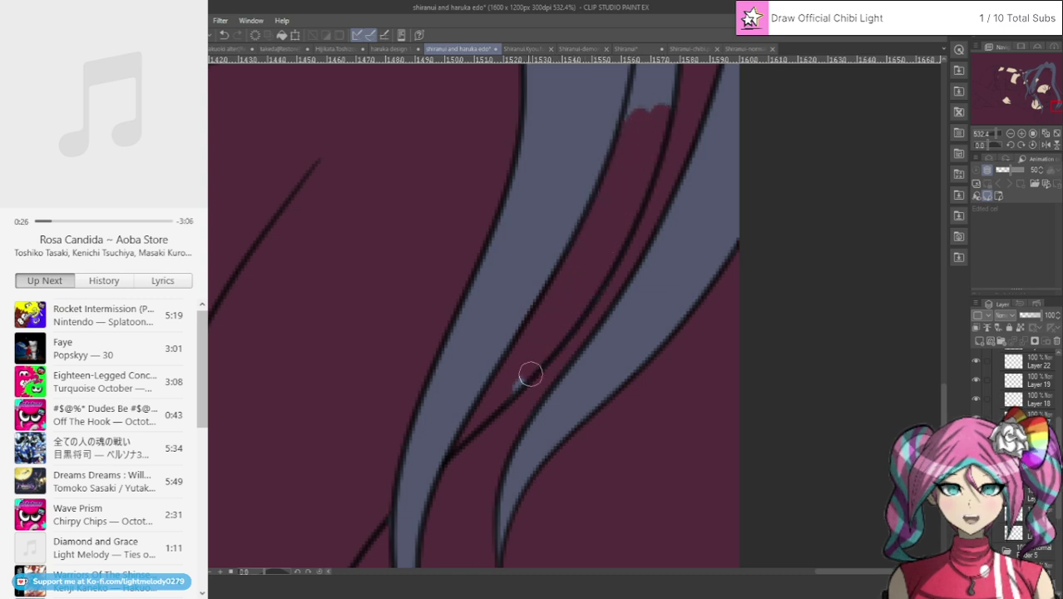
mouse_move(637, 196)
mouse_down()
mouse_move(668, 86)
mouse_move(635, 122)
mouse_move(642, 85)
mouse_move(626, 140)
mouse_move(641, 97)
mouse_up()
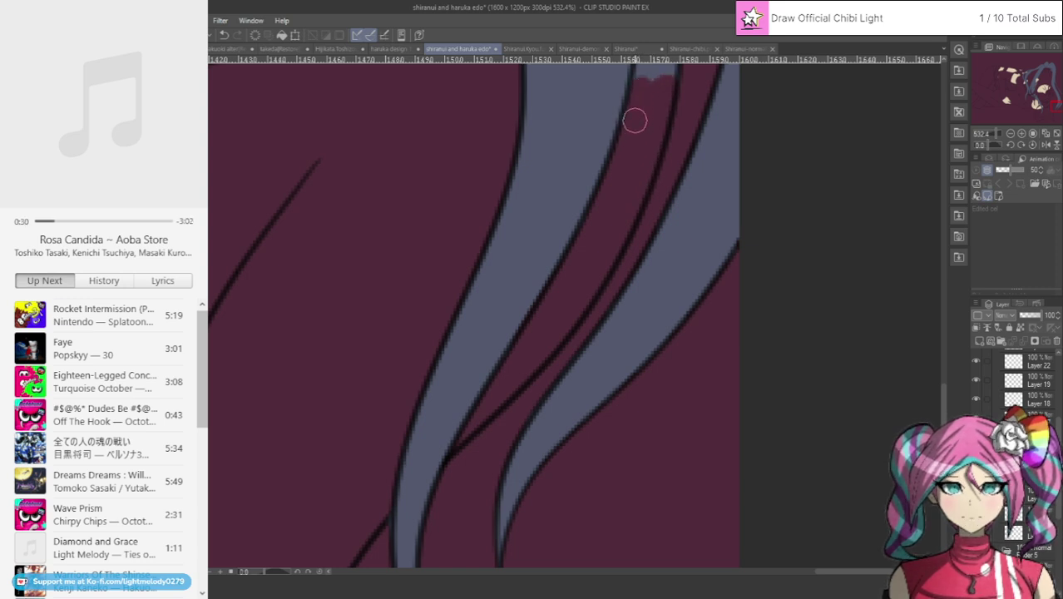
scroll(742, 260, up, 5)
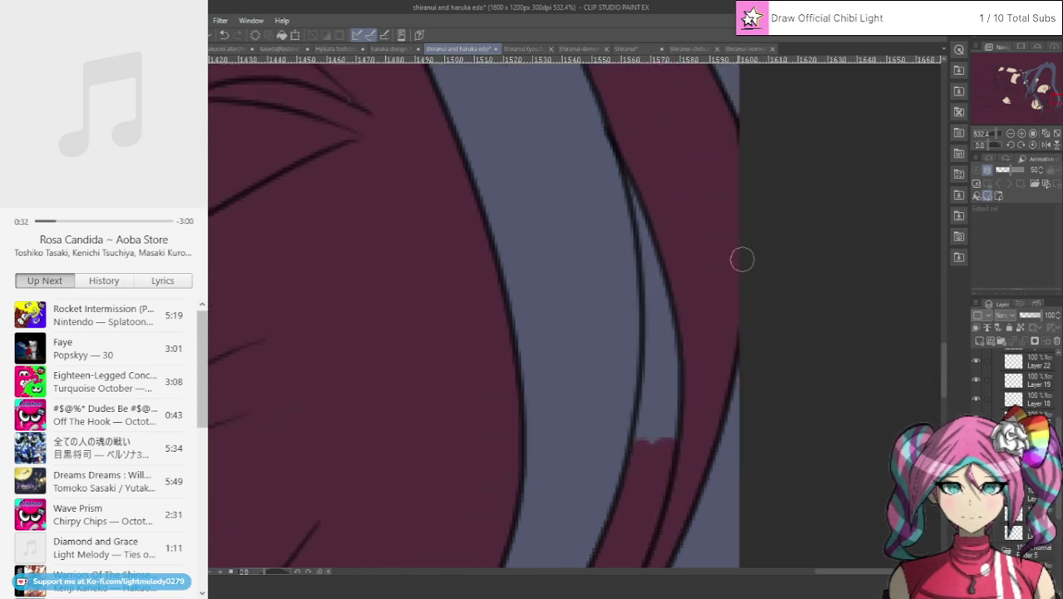
mouse_move(629, 153)
mouse_down()
mouse_move(666, 272)
mouse_move(670, 340)
mouse_move(673, 309)
mouse_move(676, 453)
mouse_move(681, 375)
mouse_move(675, 362)
mouse_move(640, 454)
mouse_move(654, 338)
mouse_move(658, 373)
mouse_move(651, 243)
mouse_up()
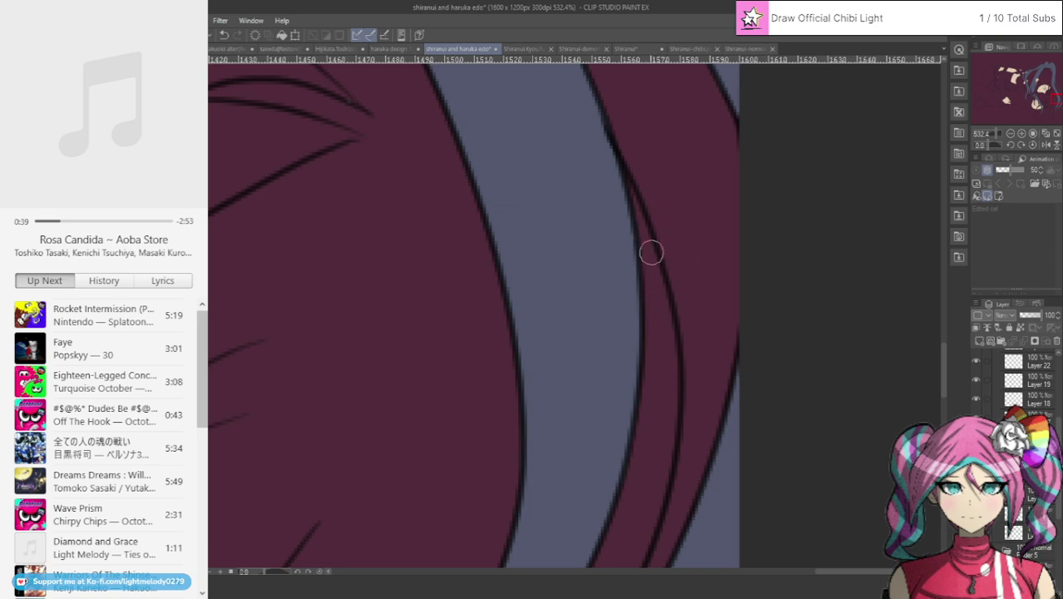
Add a new layer and place it directly below the ponytail colour layer.
scroll(724, 157, down, 10)
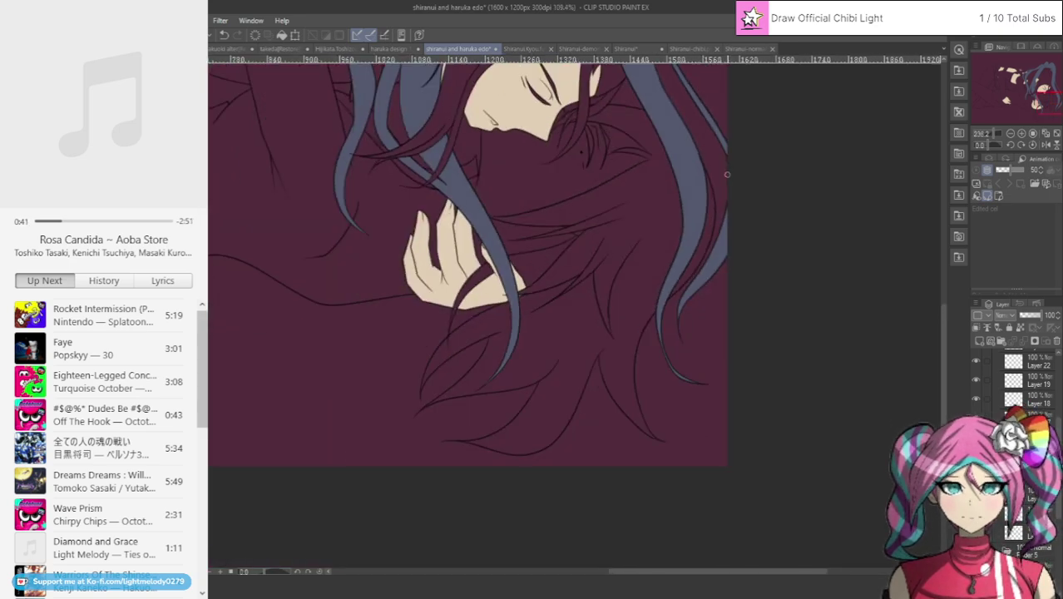
scroll(675, 115, up, 7)
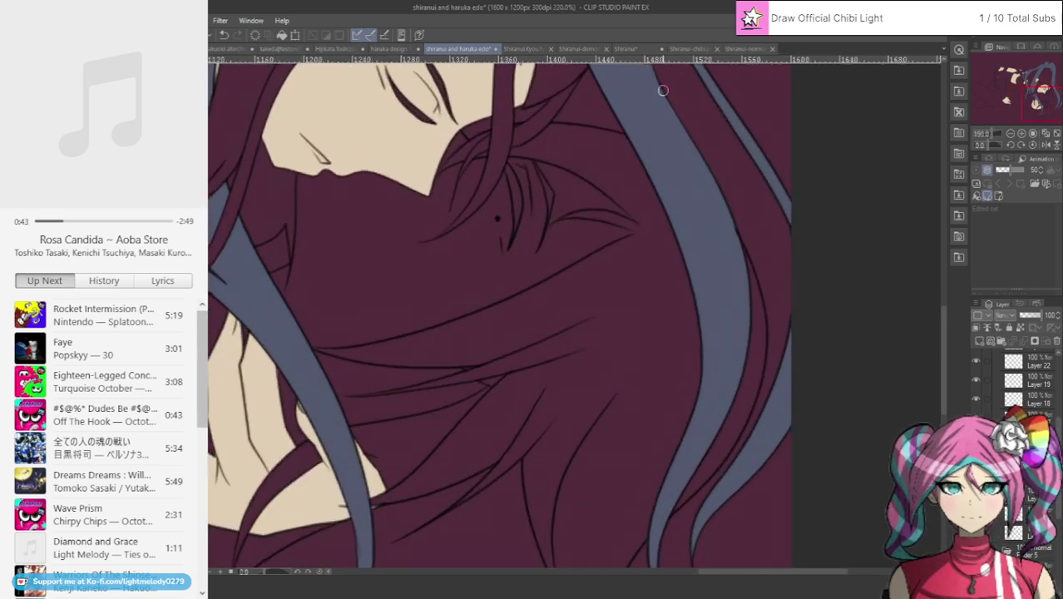
scroll(614, 150, up, 2)
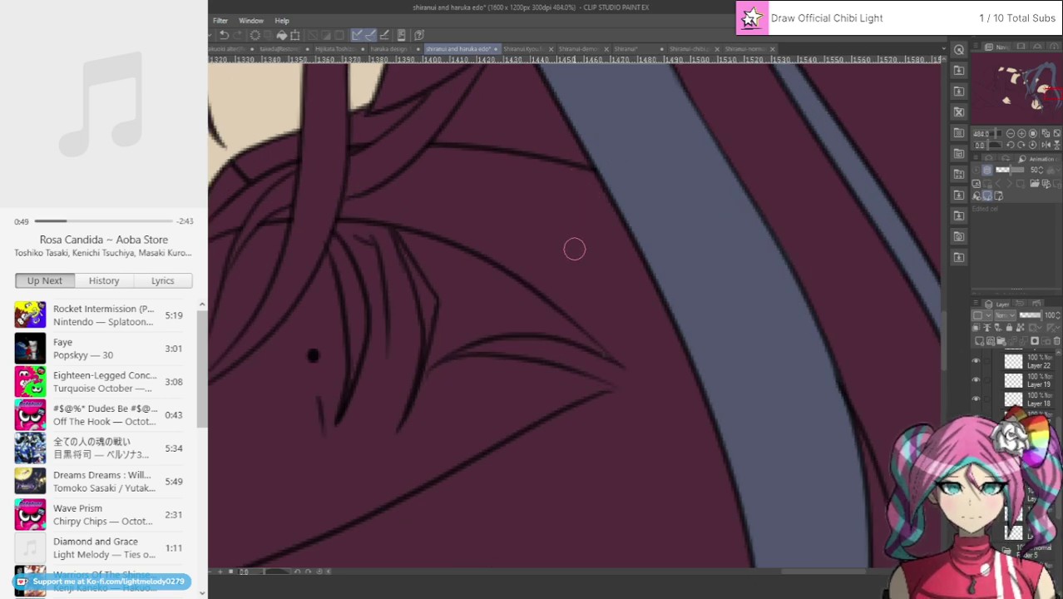
scroll(574, 249, down, 10)
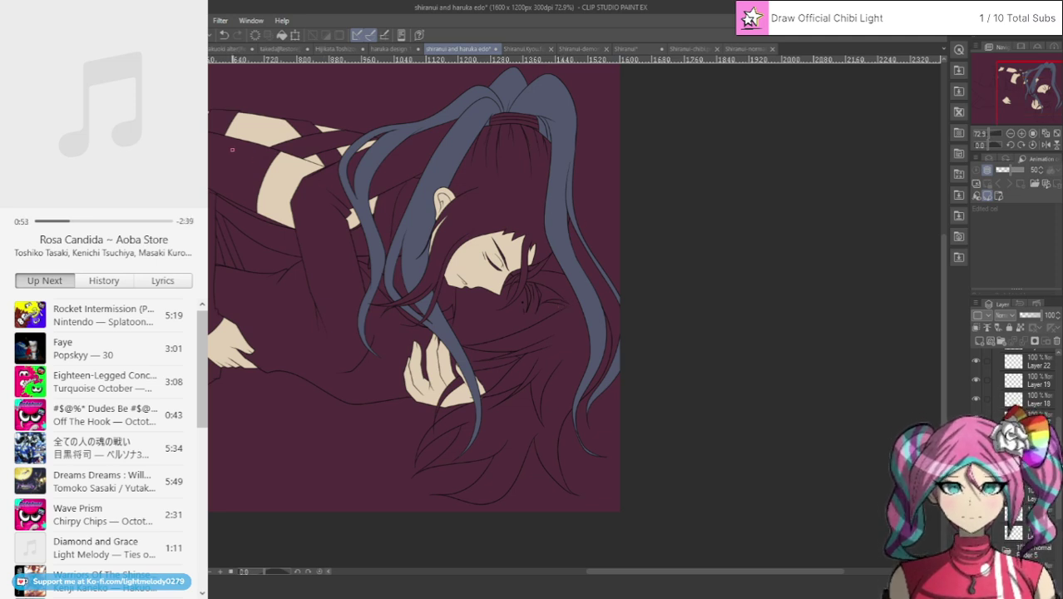
scroll(232, 150, up, 1)
scroll(1015, 416, down, 2)
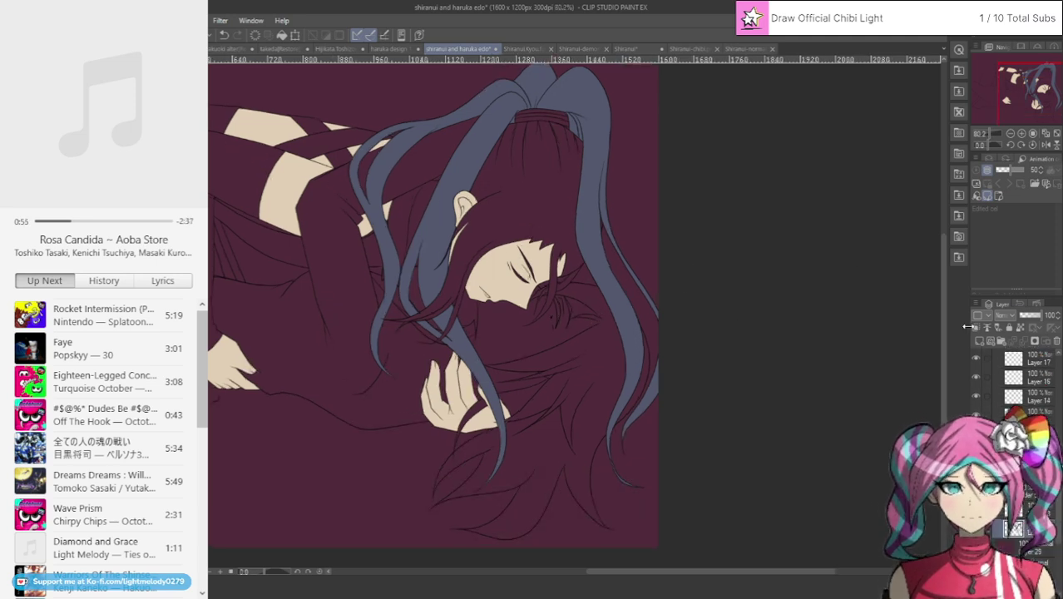
click(981, 344)
drag(1029, 555, 1027, 553)
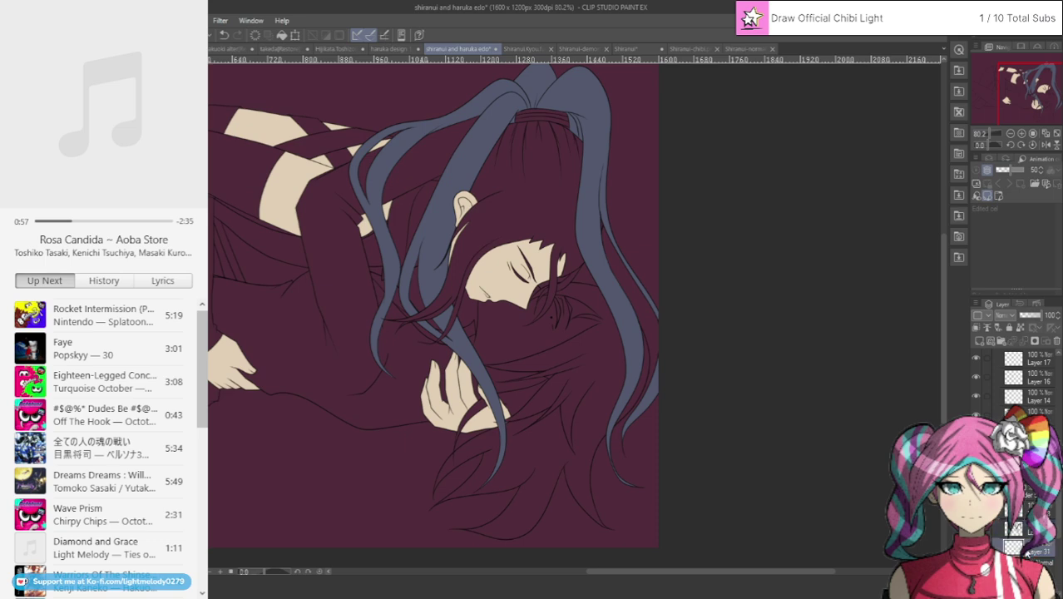
Lasso-fill the upper figure's head hair, fringe and side locks with blue, tracing roughly from the side lock around the hair tie and face.
scroll(280, 237, up, 4)
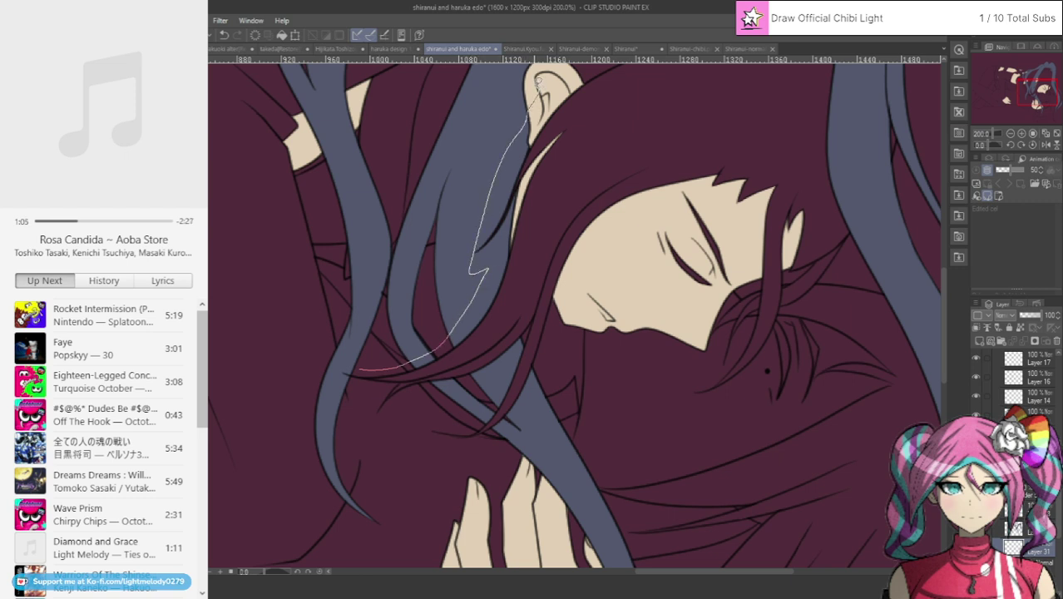
mouse_move(517, 66)
mouse_down()
mouse_move(504, 55)
mouse_move(515, 47)
mouse_move(579, 45)
mouse_move(686, 66)
mouse_up()
mouse_move(850, 153)
mouse_down()
mouse_move(874, 194)
mouse_move(859, 380)
mouse_up()
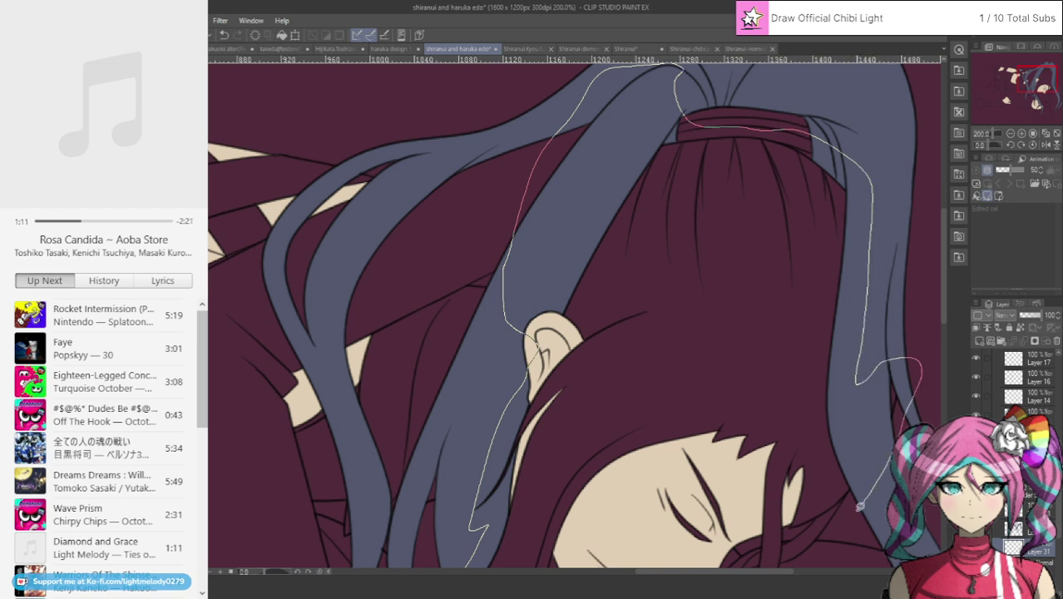
mouse_move(817, 556)
mouse_down()
mouse_move(786, 573)
mouse_move(745, 569)
mouse_move(711, 558)
mouse_move(687, 532)
mouse_up()
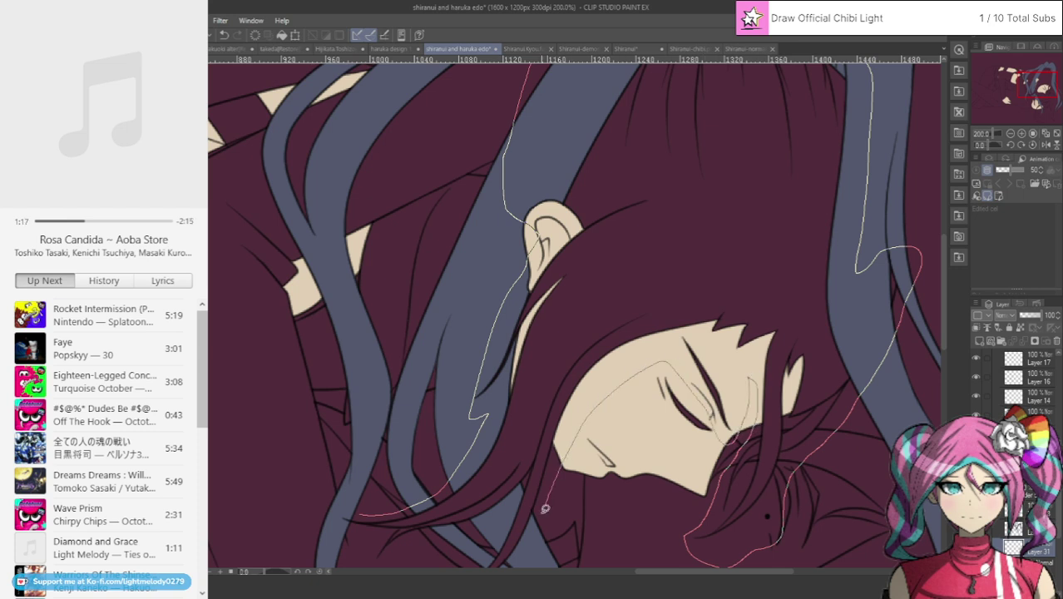
mouse_move(545, 508)
mouse_down()
mouse_move(503, 572)
mouse_move(444, 523)
mouse_up()
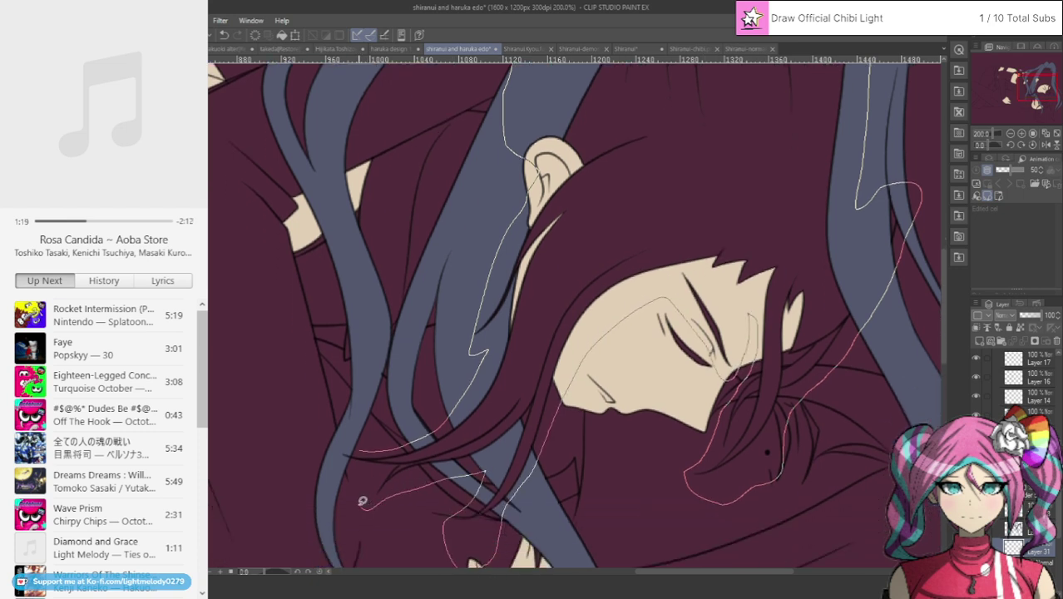
drag(378, 433, 383, 426)
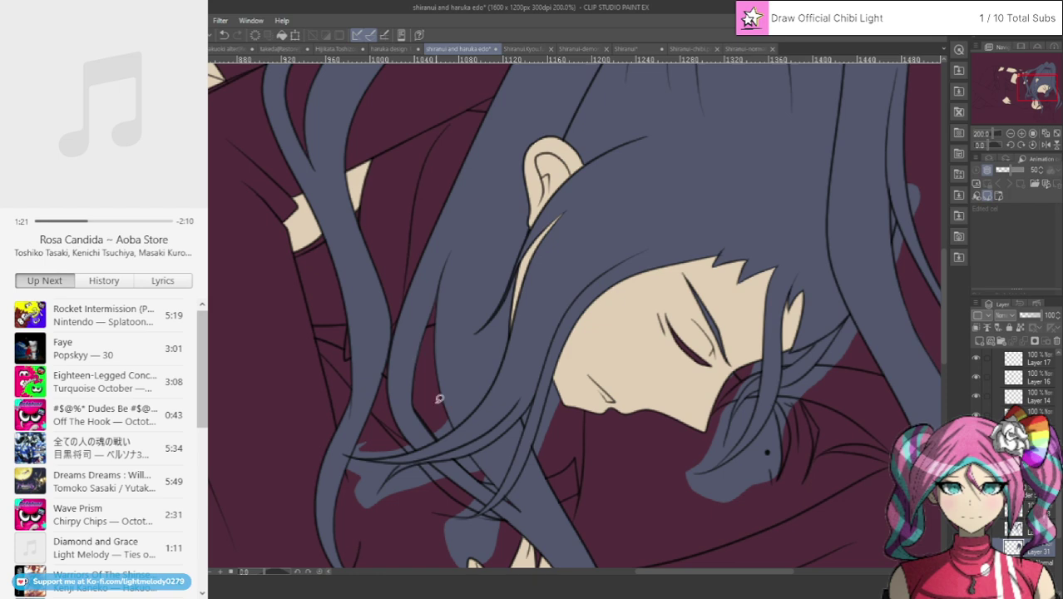
Erase the blue overspill above and below the sweeping side lock, including the gaps between the crossing ponytail strands.
scroll(349, 504, up, 5)
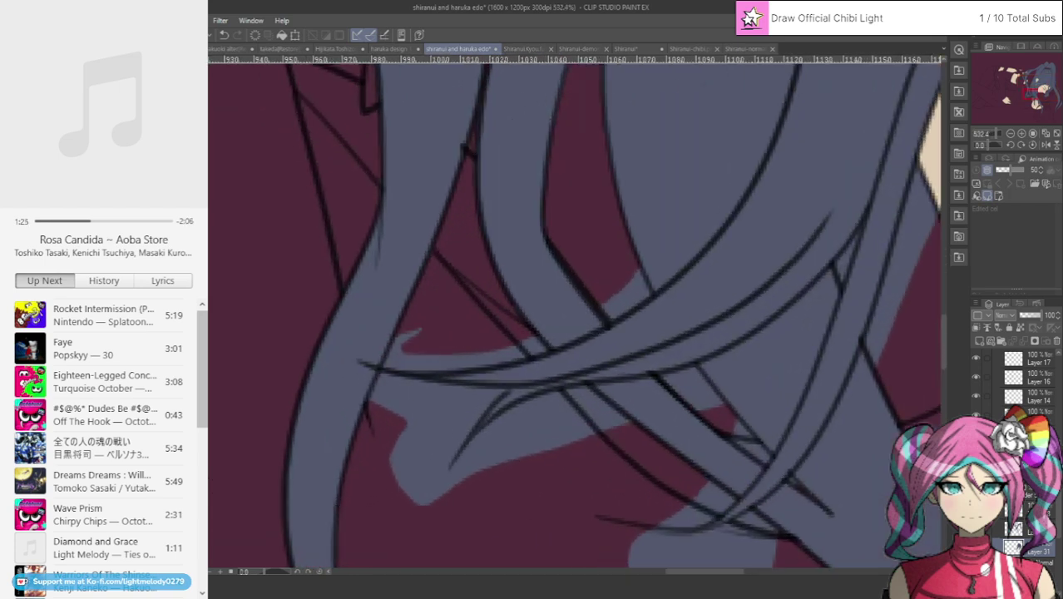
mouse_move(428, 323)
mouse_down()
mouse_move(398, 343)
mouse_move(426, 356)
mouse_move(379, 359)
mouse_move(492, 348)
mouse_move(465, 358)
mouse_up()
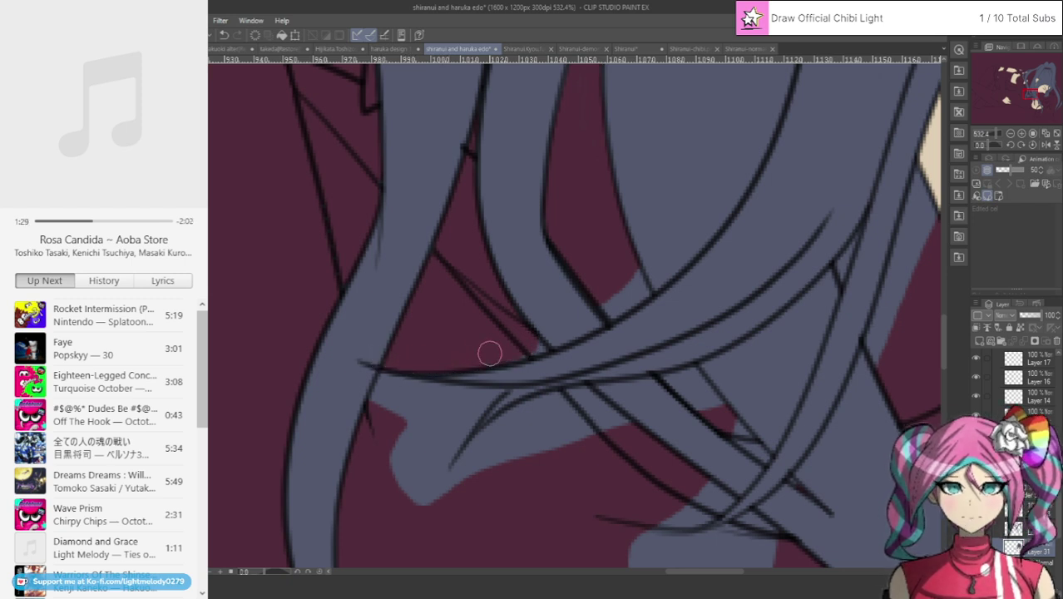
drag(612, 301, 636, 286)
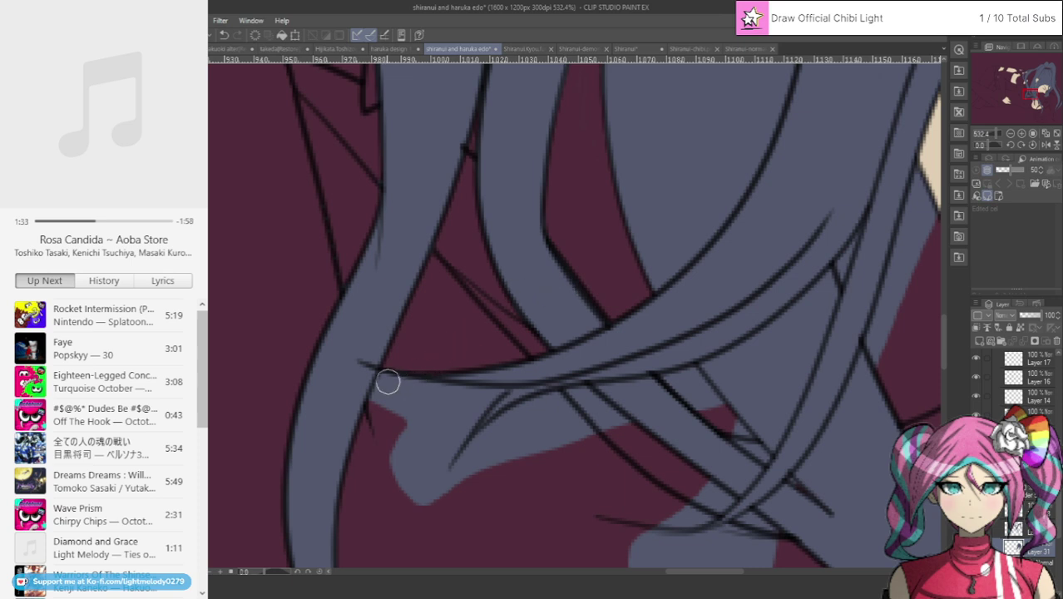
mouse_move(387, 379)
mouse_down()
mouse_move(476, 397)
mouse_move(458, 409)
mouse_move(423, 490)
mouse_move(431, 447)
mouse_move(413, 479)
mouse_move(402, 453)
mouse_move(407, 488)
mouse_move(398, 424)
mouse_move(371, 397)
mouse_move(420, 418)
mouse_move(481, 396)
mouse_move(437, 461)
mouse_move(471, 409)
mouse_move(433, 491)
mouse_move(447, 461)
mouse_move(452, 487)
mouse_move(486, 470)
mouse_move(476, 455)
mouse_move(504, 453)
mouse_move(505, 436)
mouse_move(476, 450)
mouse_move(543, 408)
mouse_move(477, 450)
mouse_move(505, 420)
mouse_move(562, 408)
mouse_move(537, 410)
mouse_move(557, 399)
mouse_move(590, 397)
mouse_move(637, 433)
mouse_move(584, 414)
mouse_move(569, 456)
mouse_move(589, 438)
mouse_move(500, 469)
mouse_move(552, 427)
mouse_move(513, 463)
mouse_up()
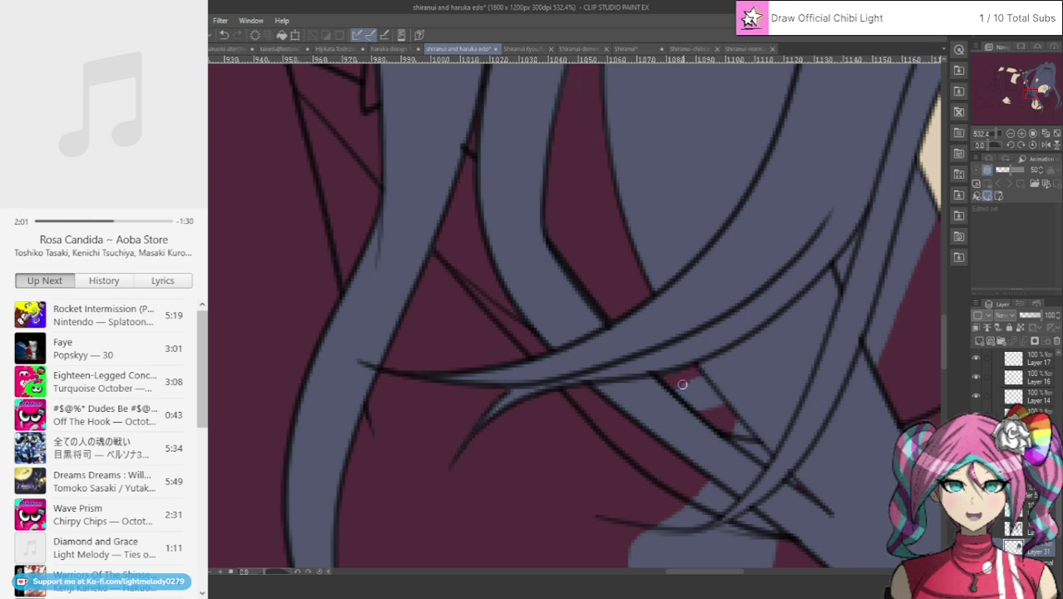
mouse_move(670, 382)
mouse_down()
mouse_move(717, 423)
mouse_move(686, 383)
mouse_move(699, 382)
mouse_move(747, 439)
mouse_up()
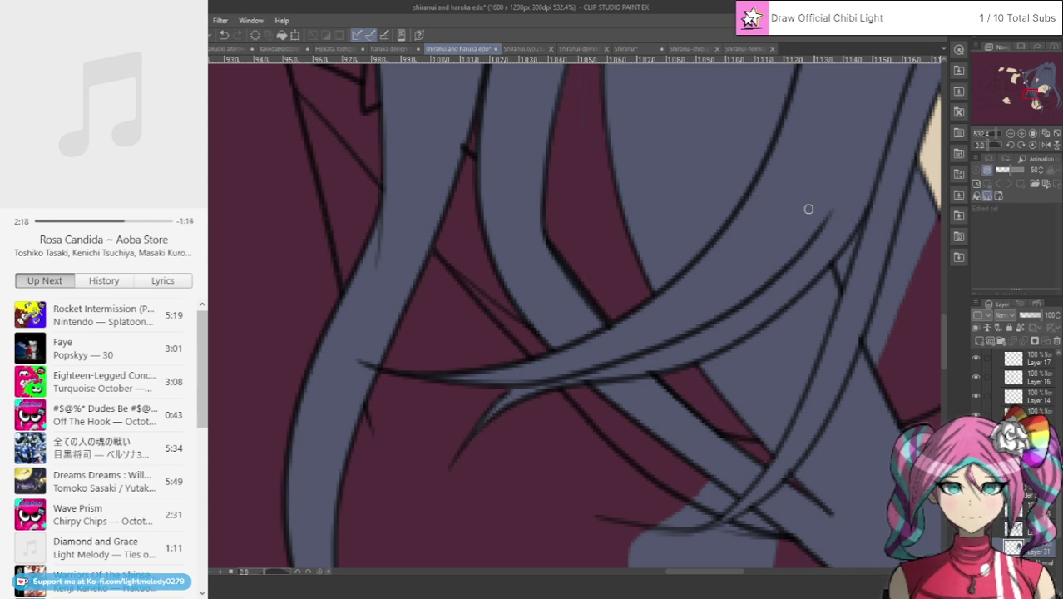
Erase the blue overspill patch around the lower tip of the side lock, just above the hand's fingertips.
drag(1035, 97, 1037, 100)
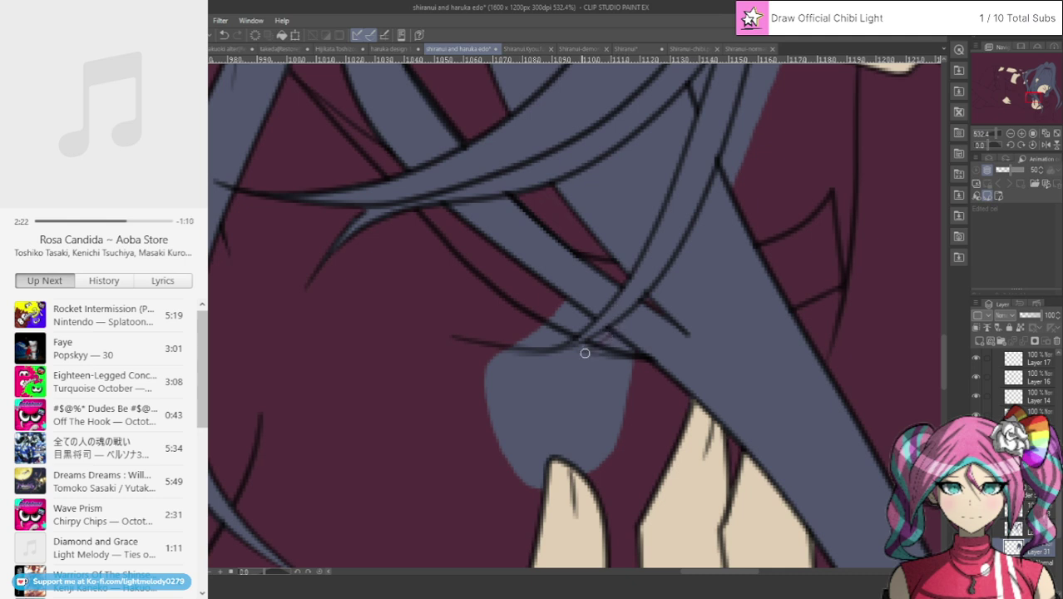
drag(551, 373, 611, 339)
mouse_move(616, 353)
mouse_down()
mouse_move(571, 374)
mouse_move(583, 372)
mouse_move(594, 399)
mouse_move(639, 361)
mouse_move(579, 479)
mouse_move(616, 388)
mouse_move(579, 360)
mouse_move(553, 472)
mouse_move(506, 424)
mouse_move(482, 428)
mouse_move(512, 465)
mouse_move(508, 377)
mouse_move(541, 419)
mouse_move(520, 370)
mouse_move(579, 367)
mouse_move(511, 360)
mouse_move(578, 301)
mouse_move(543, 327)
mouse_move(577, 318)
mouse_up()
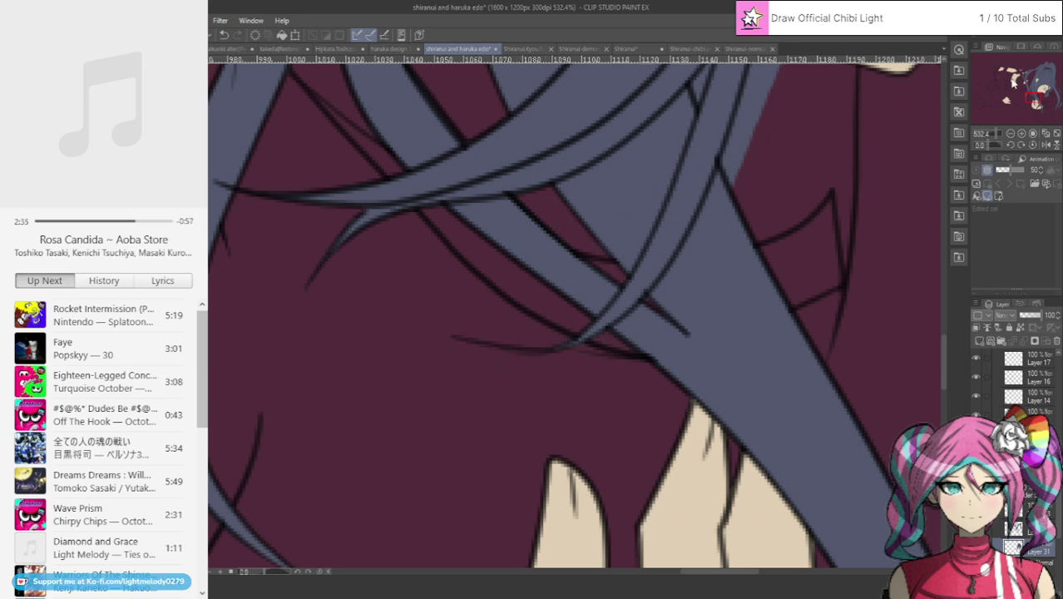
Erase the blue overspill beneath the jaw, along the outer edge of the side lock down to the crossing strands.
drag(1036, 98, 1038, 102)
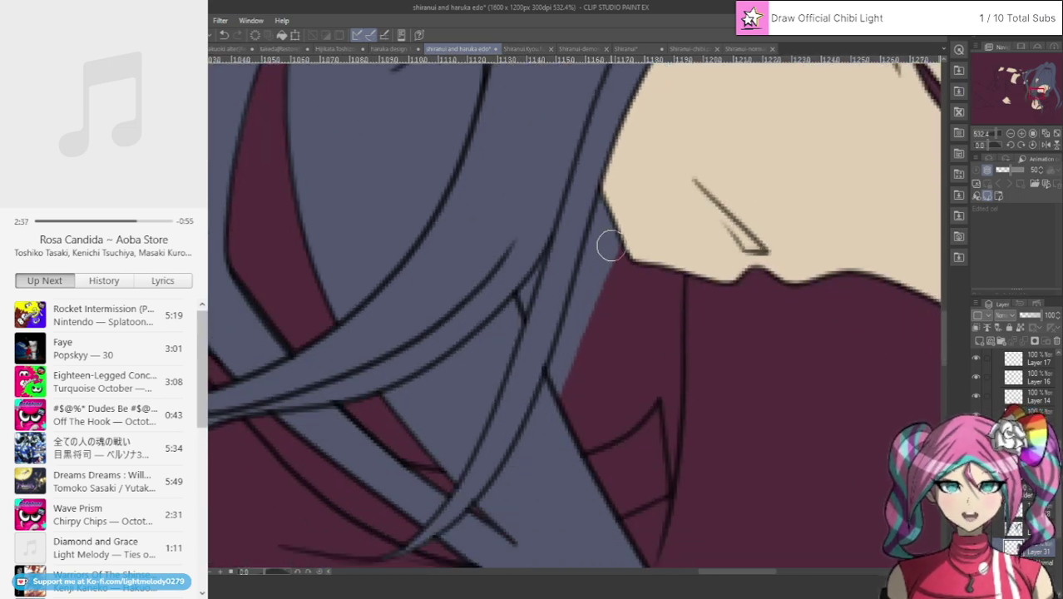
mouse_move(604, 208)
mouse_down()
mouse_move(605, 243)
mouse_move(612, 195)
mouse_move(556, 396)
mouse_up()
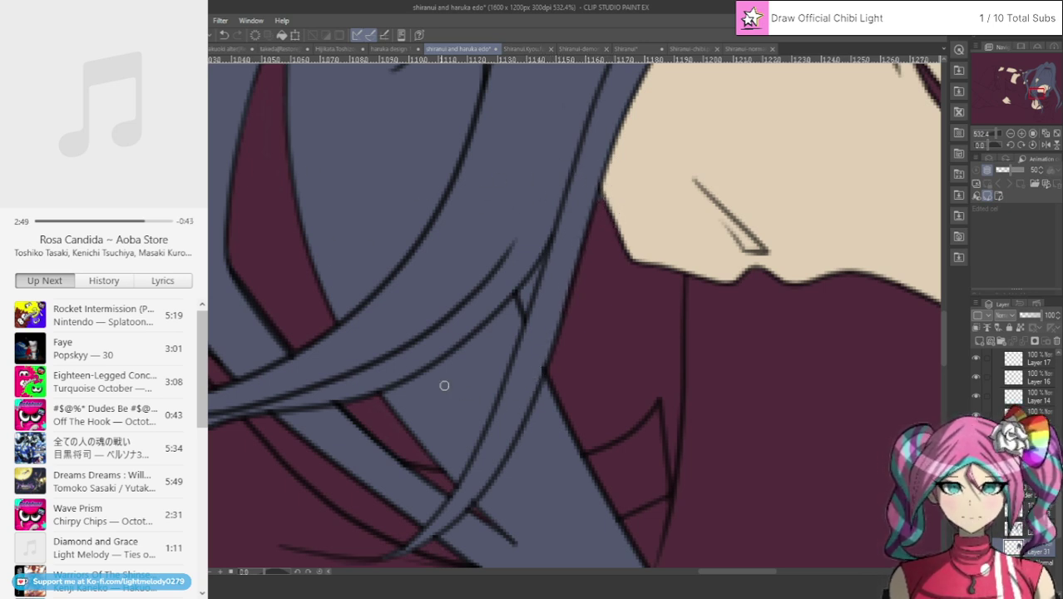
drag(527, 281, 540, 250)
Erase the blue overspill around the far side lock and its thin strands, from below the eye to behind the ear.
scroll(569, 194, down, 6)
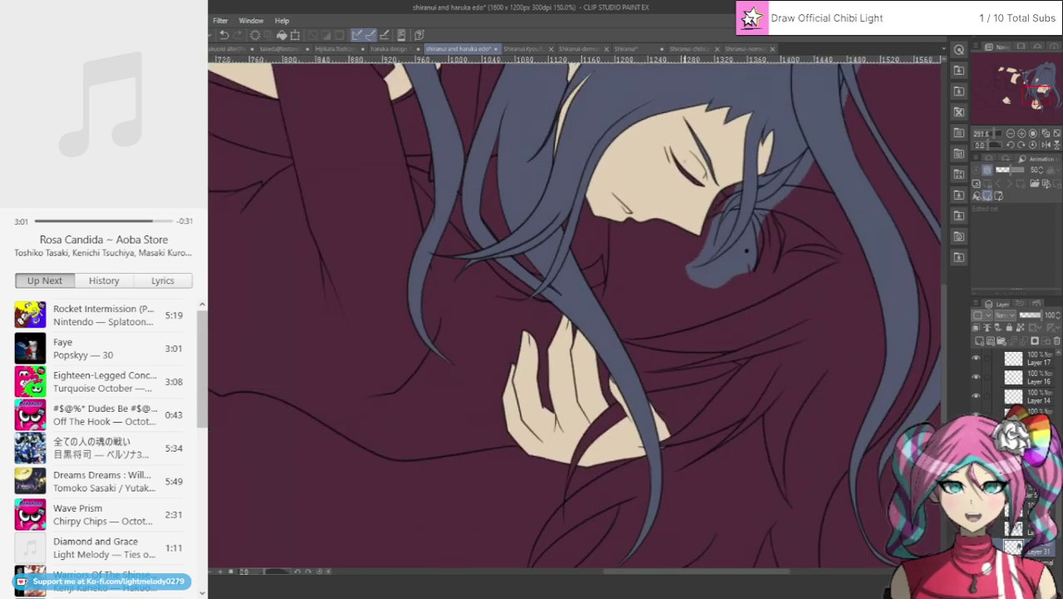
scroll(781, 217, up, 3)
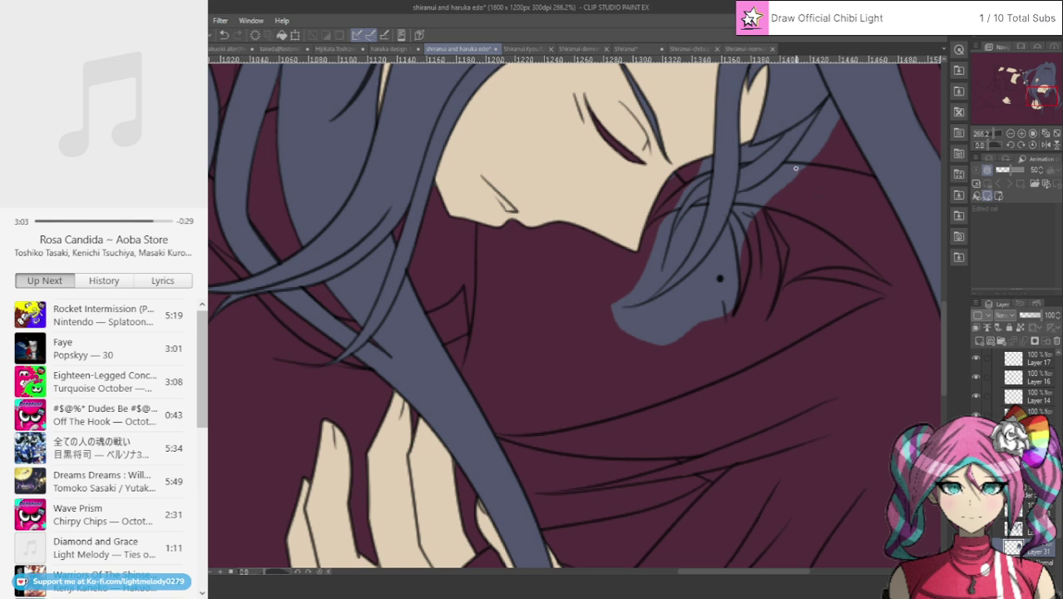
scroll(795, 168, up, 2)
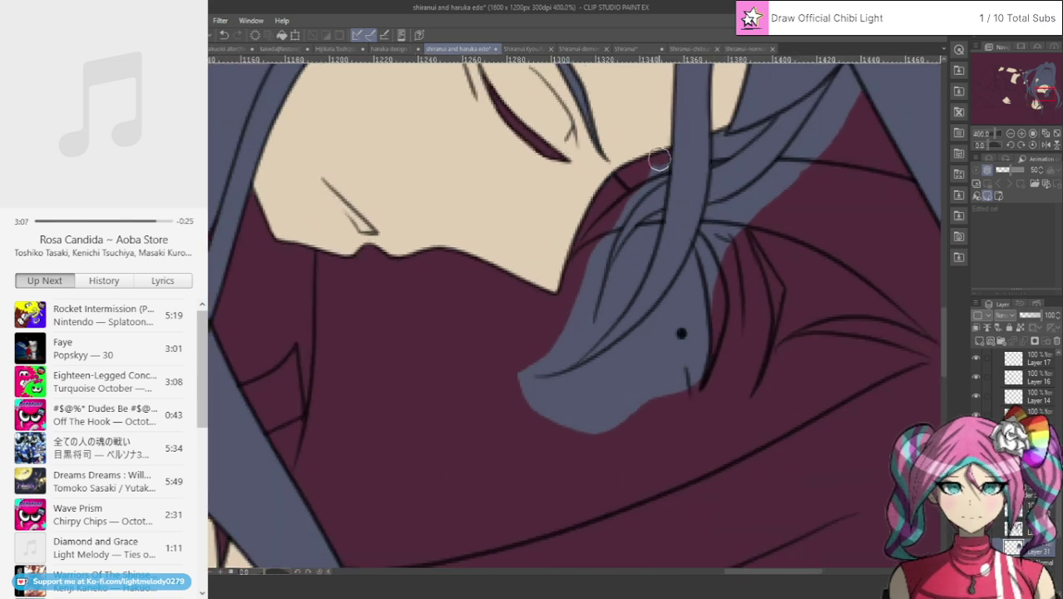
mouse_move(658, 161)
mouse_down()
mouse_move(615, 217)
mouse_move(586, 318)
mouse_move(591, 276)
mouse_move(502, 385)
mouse_move(572, 351)
mouse_move(595, 322)
mouse_move(510, 385)
mouse_move(576, 399)
mouse_move(735, 311)
mouse_move(532, 430)
mouse_move(624, 420)
mouse_move(748, 345)
mouse_move(573, 451)
mouse_move(724, 345)
mouse_move(491, 446)
mouse_move(631, 375)
mouse_move(512, 413)
mouse_move(681, 326)
mouse_move(541, 396)
mouse_move(598, 363)
mouse_move(678, 285)
mouse_move(659, 316)
mouse_move(712, 227)
mouse_move(696, 264)
mouse_move(740, 211)
mouse_move(678, 321)
mouse_move(740, 236)
mouse_move(735, 277)
mouse_move(616, 386)
mouse_up()
mouse_move(608, 303)
mouse_down()
mouse_move(604, 320)
mouse_move(654, 220)
mouse_move(591, 322)
mouse_up()
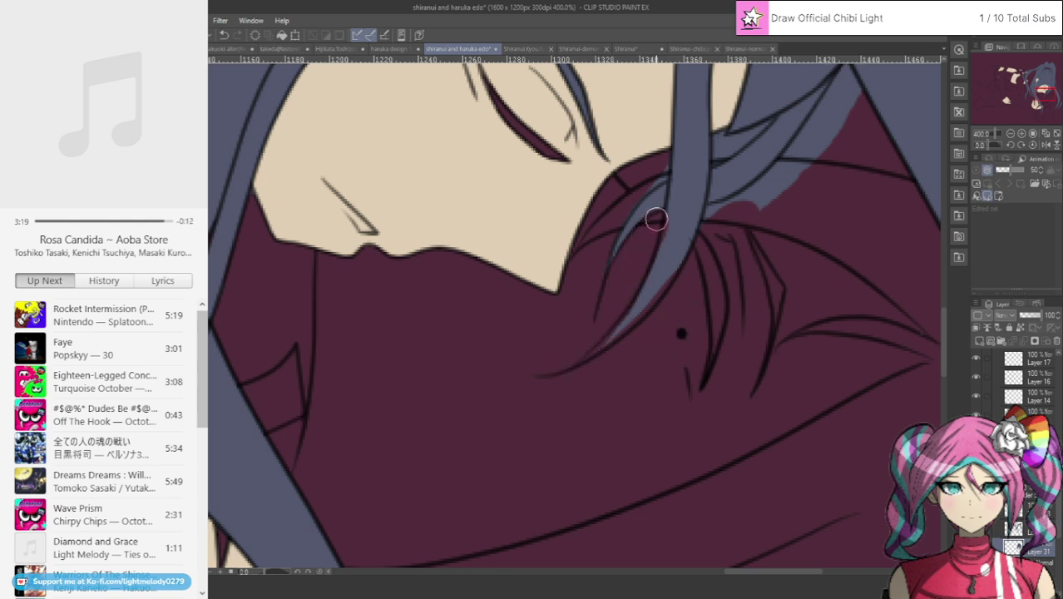
mouse_move(601, 266)
mouse_down()
mouse_move(657, 167)
mouse_move(639, 179)
mouse_up()
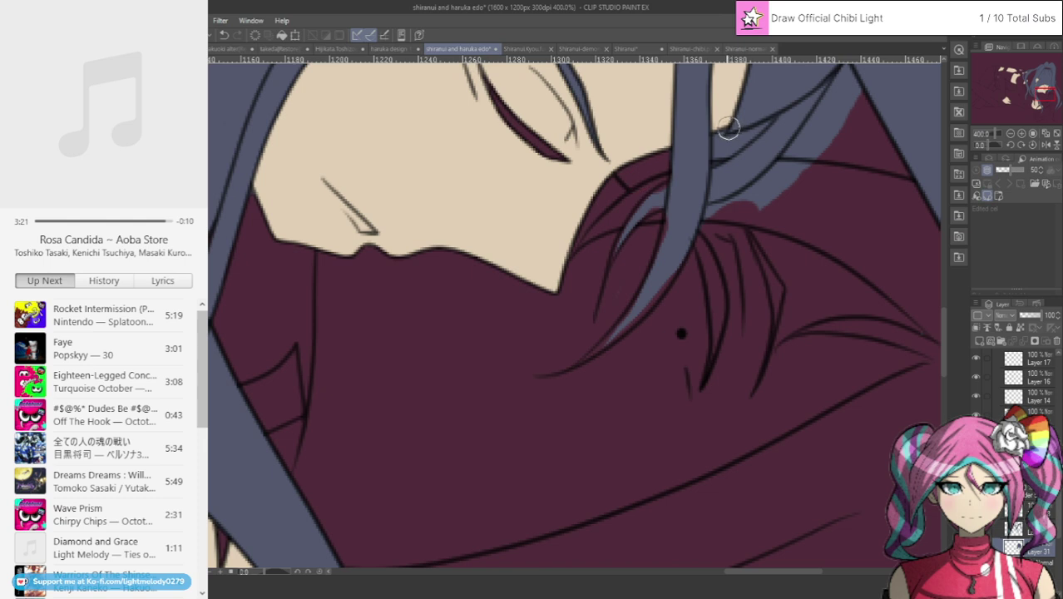
mouse_move(728, 126)
mouse_down()
mouse_move(717, 149)
mouse_move(772, 124)
mouse_move(720, 151)
mouse_move(719, 134)
mouse_move(730, 171)
mouse_up()
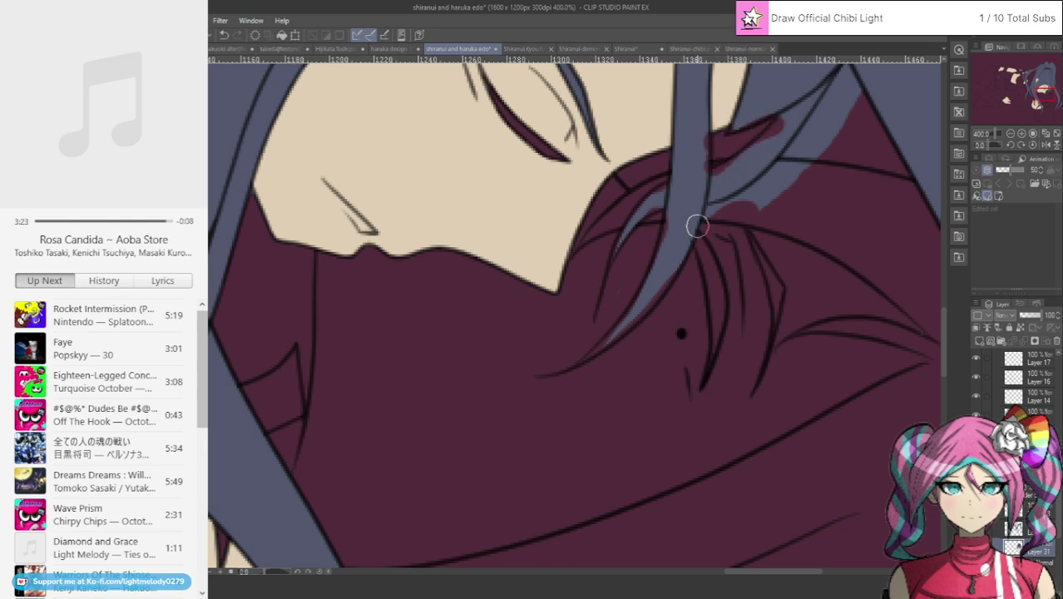
mouse_move(696, 226)
mouse_down()
mouse_move(735, 202)
mouse_move(699, 242)
mouse_up()
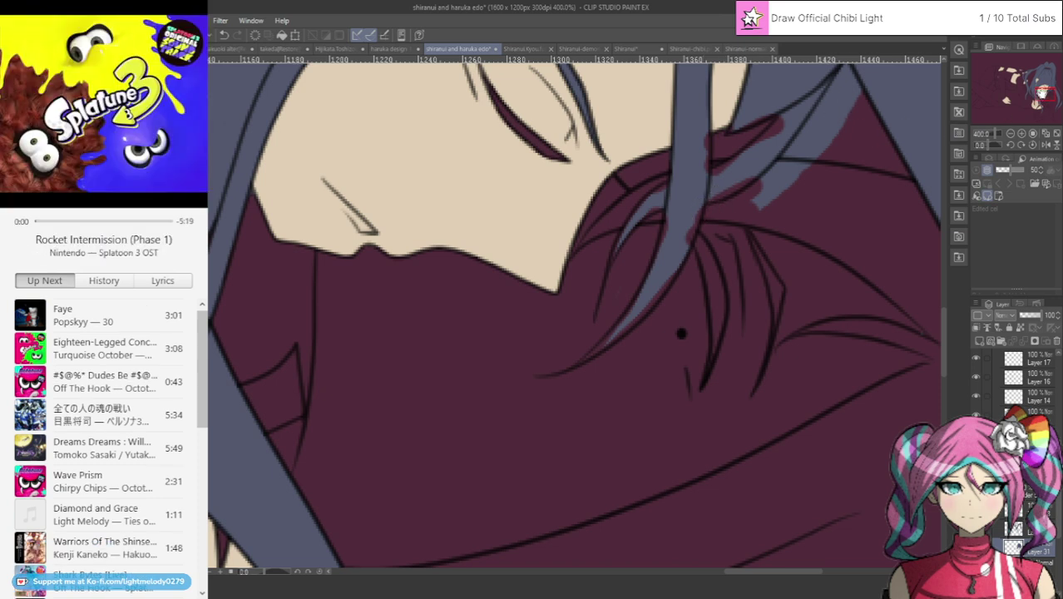
drag(1037, 98, 1039, 90)
mouse_move(717, 204)
mouse_down()
mouse_move(639, 316)
mouse_move(706, 235)
mouse_move(628, 324)
mouse_move(690, 267)
mouse_move(618, 359)
mouse_move(720, 256)
mouse_up()
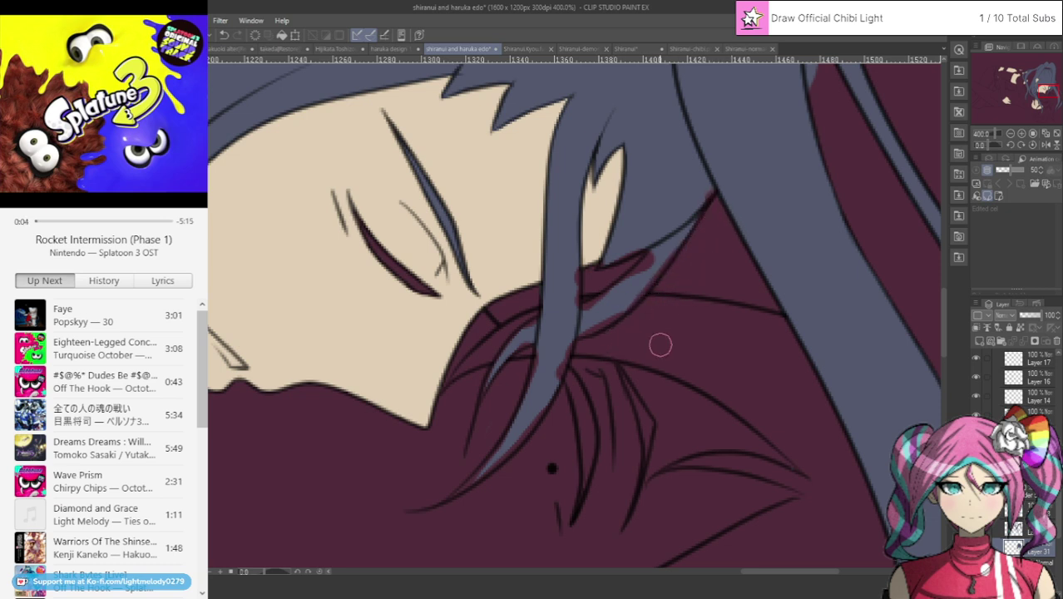
Erase the blue overspill outside the ponytail's outer edge and in the narrow gap between its long strands.
drag(1045, 88, 1046, 85)
drag(738, 122, 697, 188)
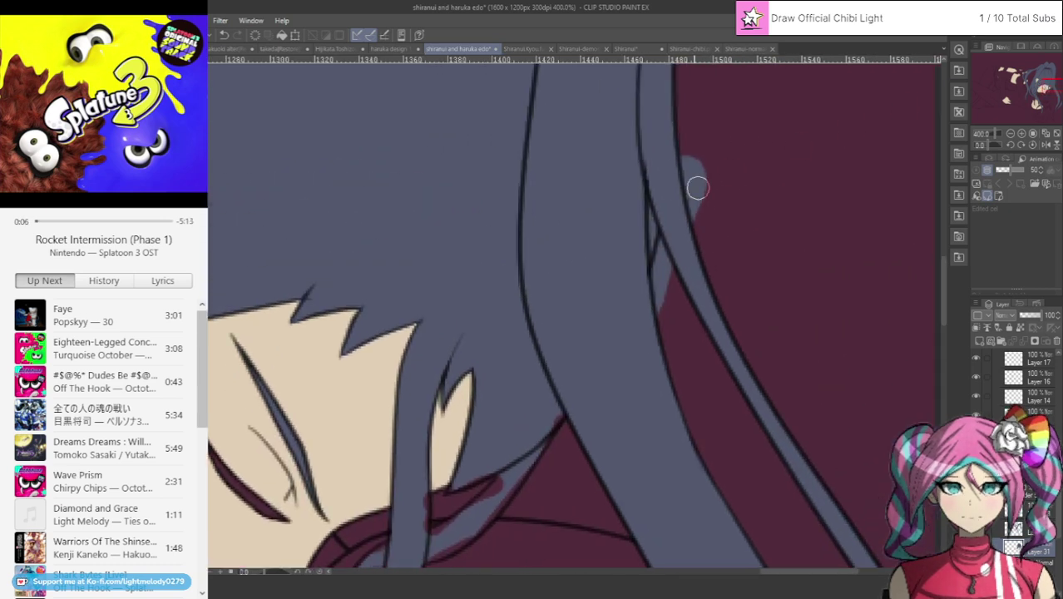
mouse_move(666, 234)
mouse_down()
mouse_move(670, 321)
mouse_move(680, 163)
mouse_move(697, 179)
mouse_move(708, 239)
mouse_up()
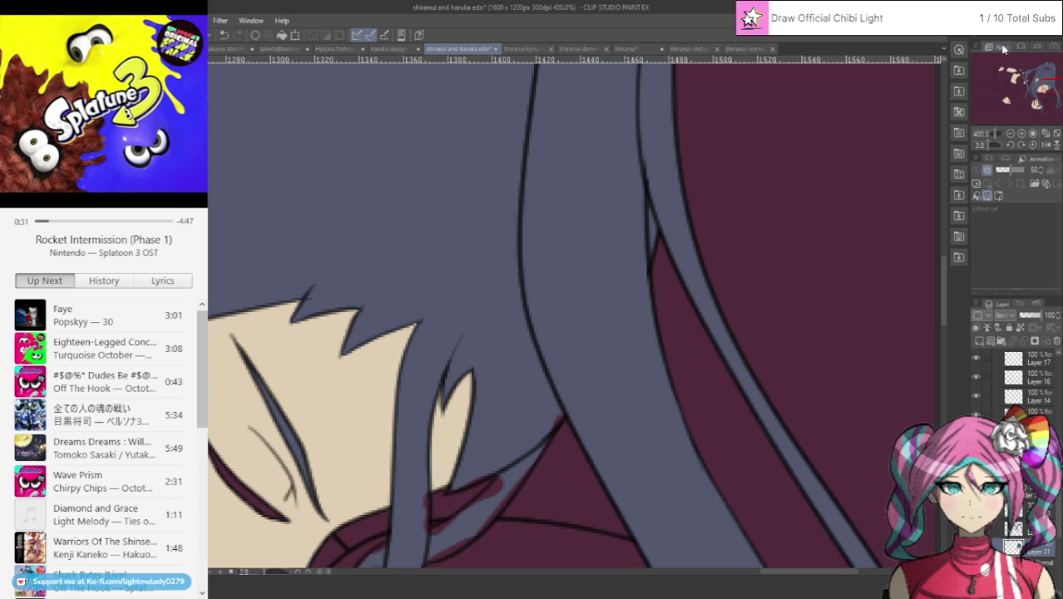
Skip to the next song and repaint blue along the eroded edges and lower tip of the far side lock.
drag(1042, 87, 1037, 93)
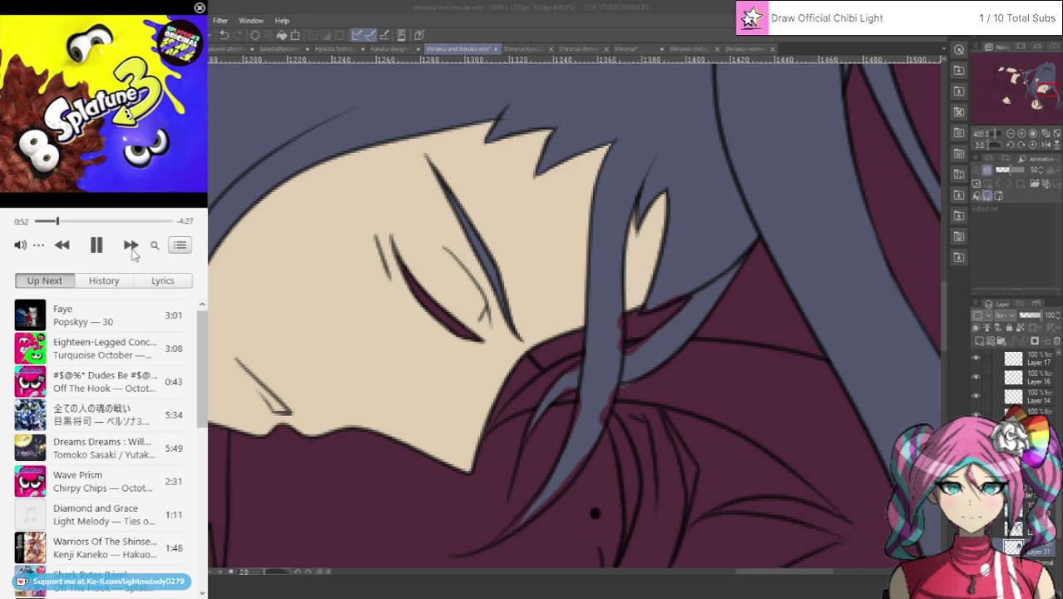
click(131, 244)
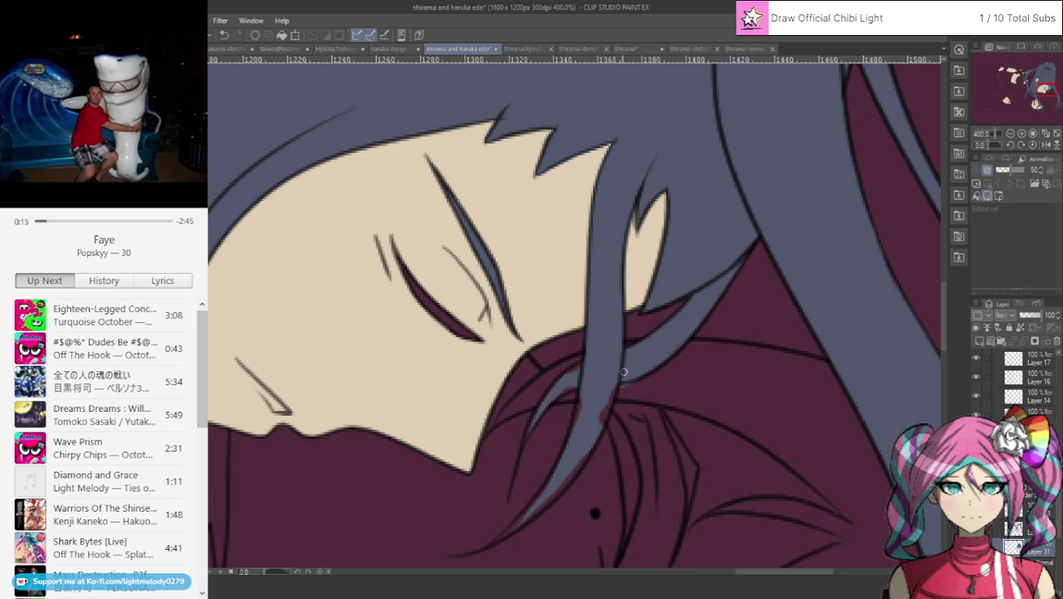
drag(615, 378, 592, 429)
drag(584, 456, 558, 487)
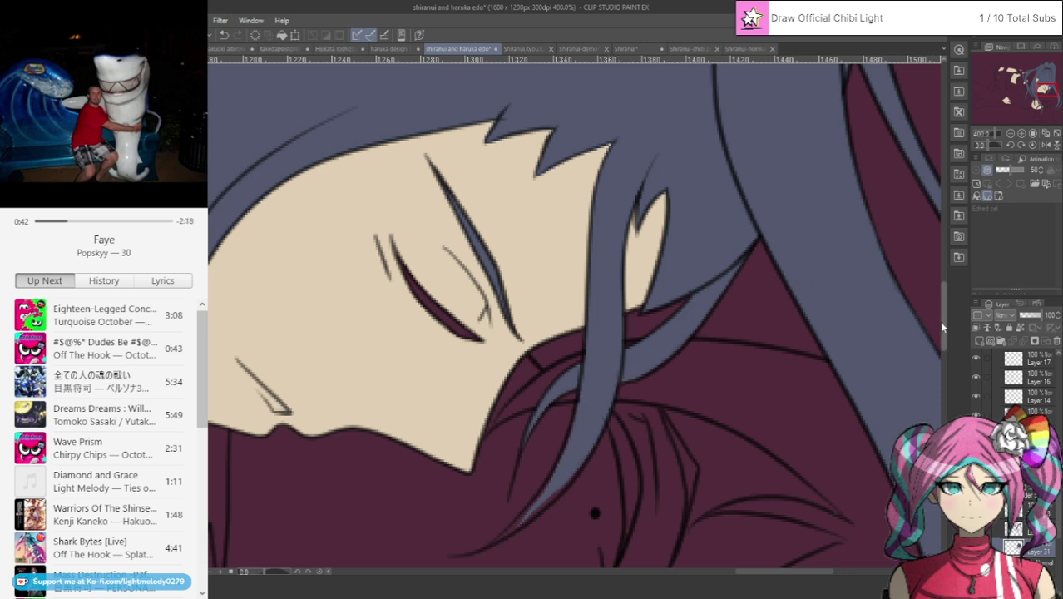
scroll(832, 324, down, 2)
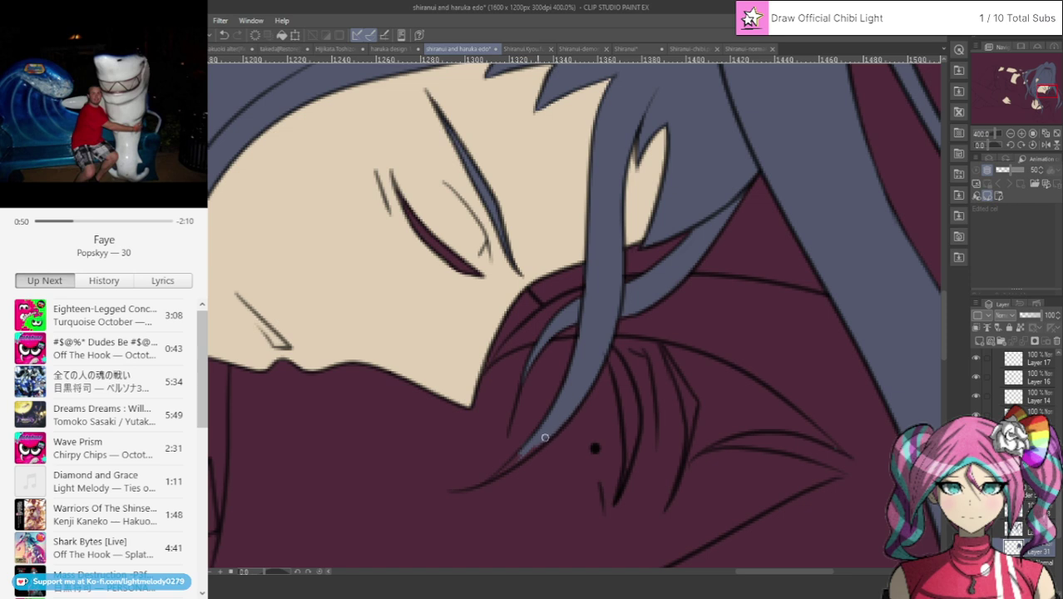
drag(545, 437, 505, 467)
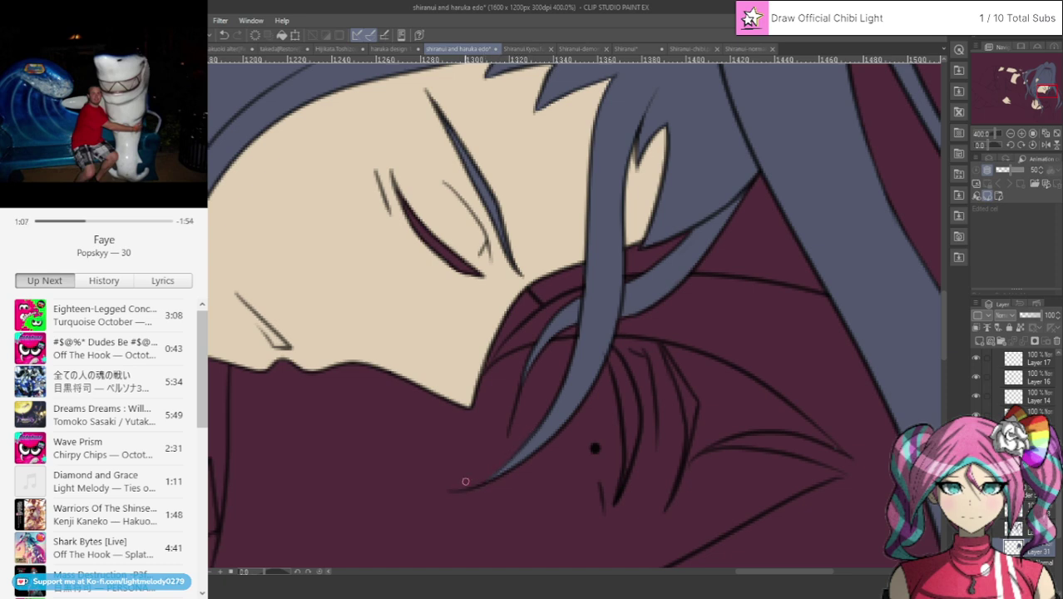
Erase the blue overspill from the gap between the ponytail strands above and behind the near ear.
scroll(612, 364, down, 8)
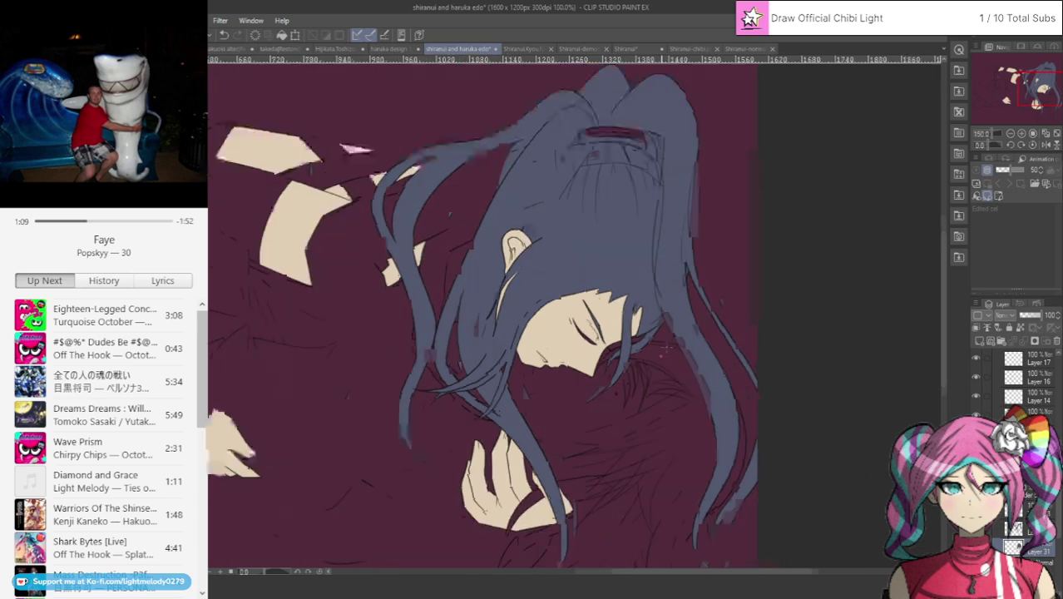
scroll(648, 142, up, 3)
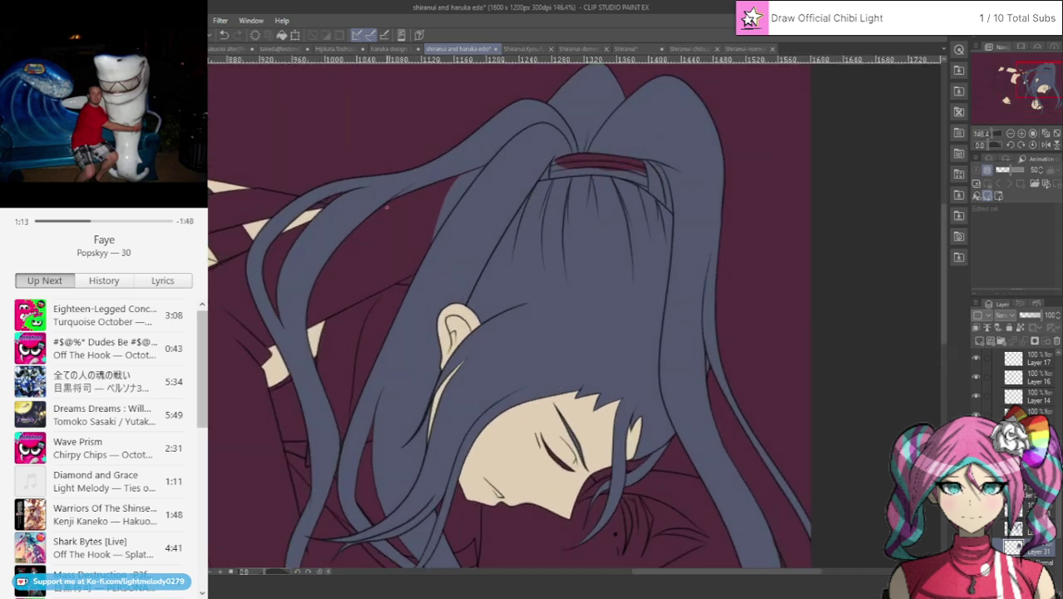
scroll(387, 207, up, 3)
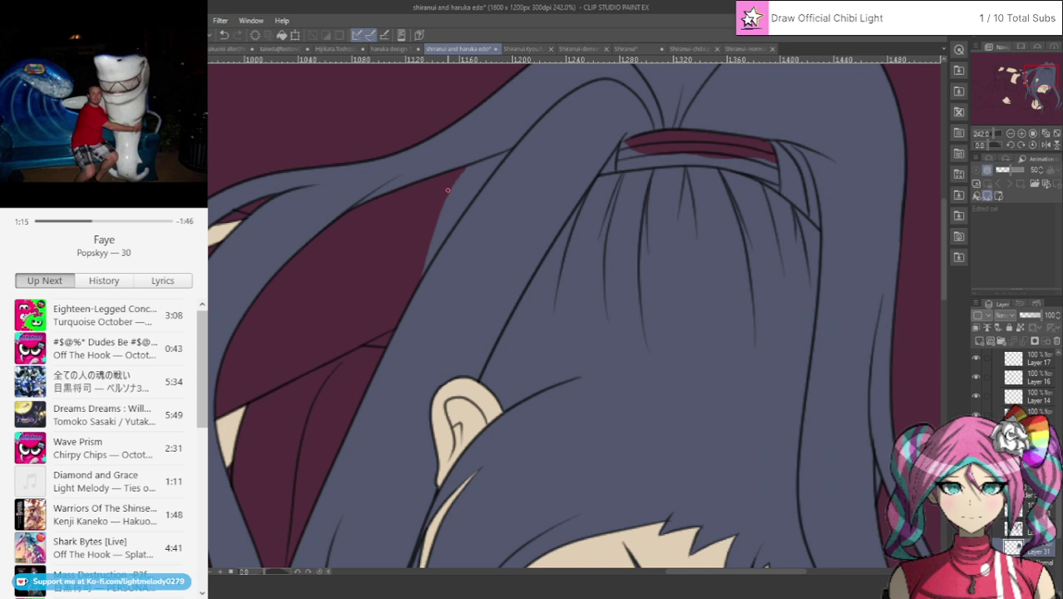
scroll(447, 190, up, 1)
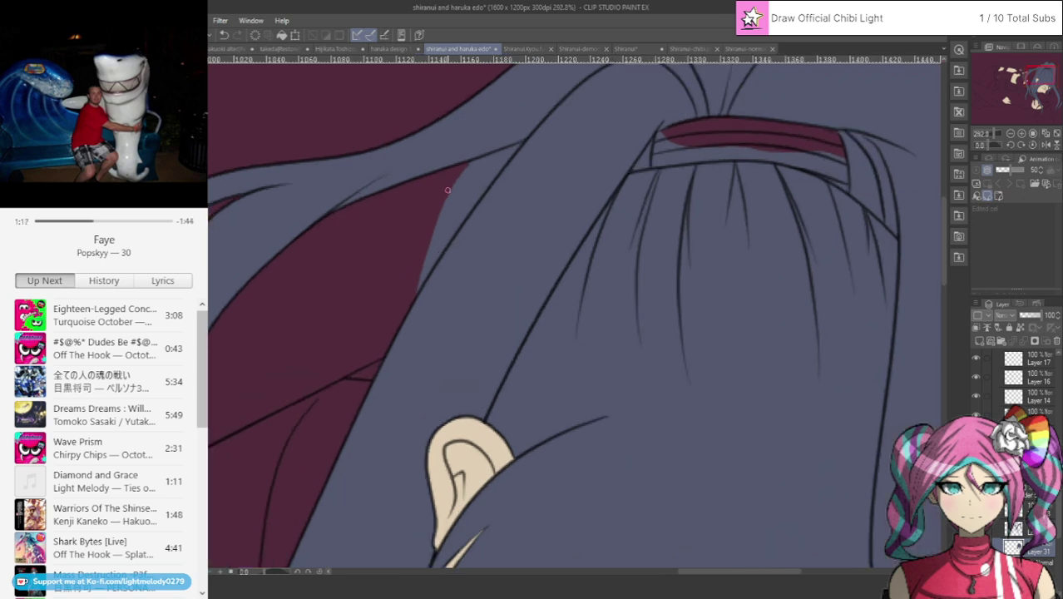
scroll(448, 190, up, 1)
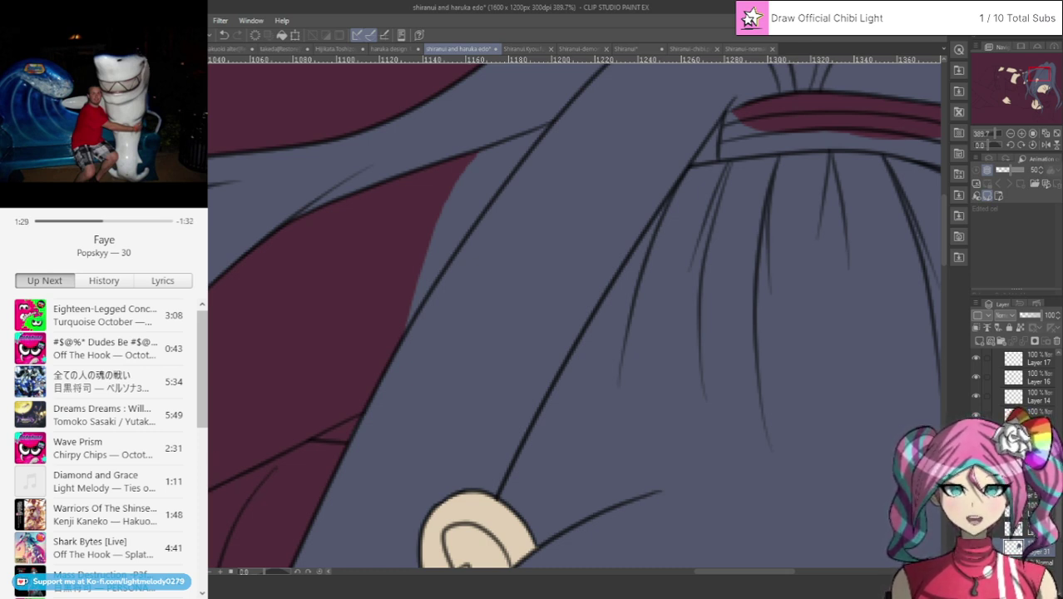
mouse_move(533, 119)
mouse_down()
mouse_move(454, 206)
mouse_move(539, 136)
mouse_move(396, 327)
mouse_up()
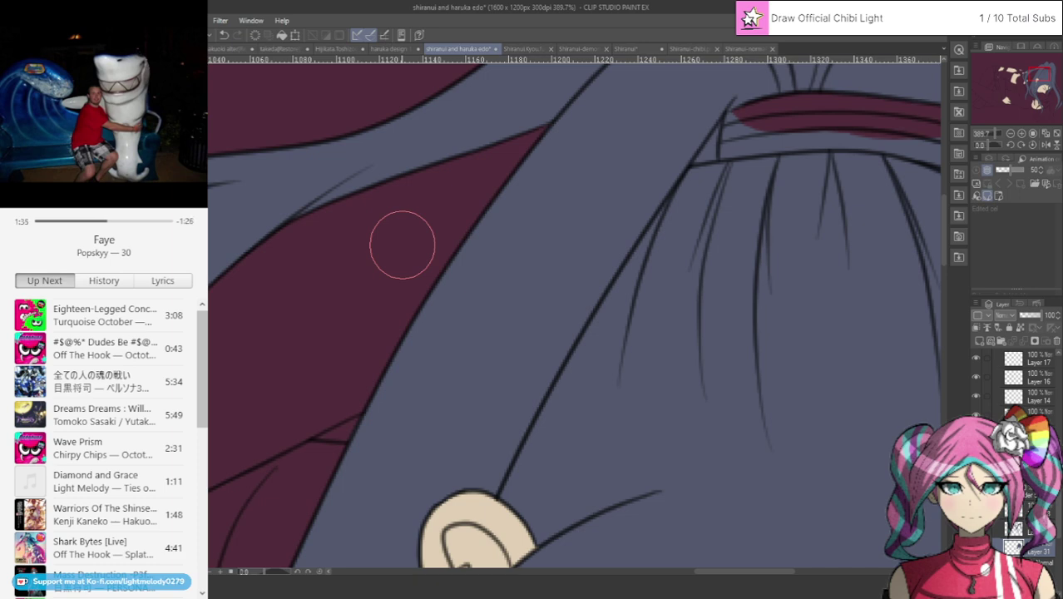
Erase the blue from the whole hair tie band and restore the blue hair along the band's lower edge.
scroll(406, 253, down, 2)
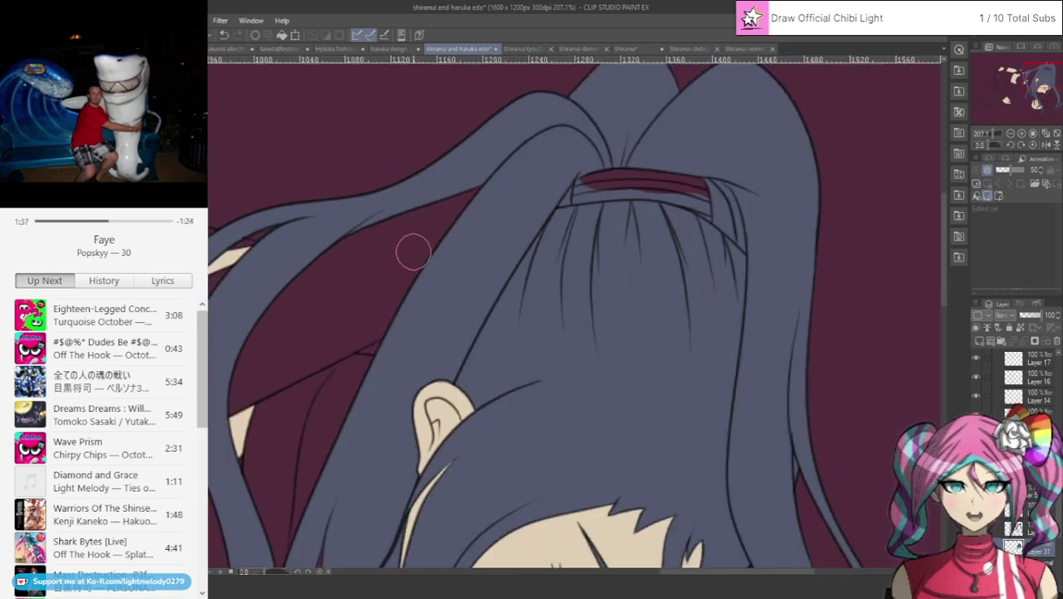
scroll(636, 184, up, 1)
scroll(636, 186, up, 3)
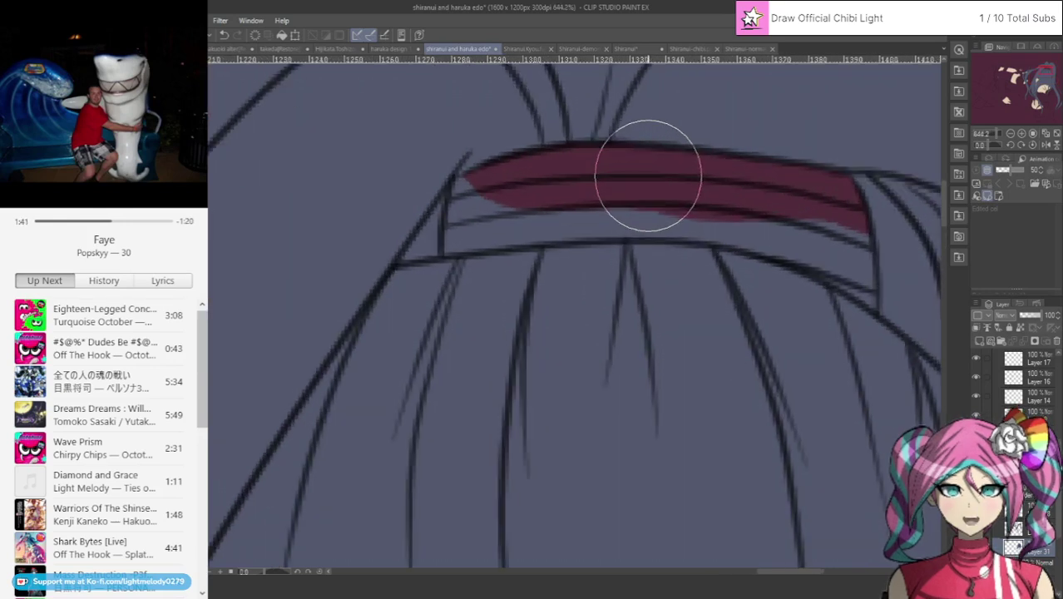
drag(569, 256, 475, 190)
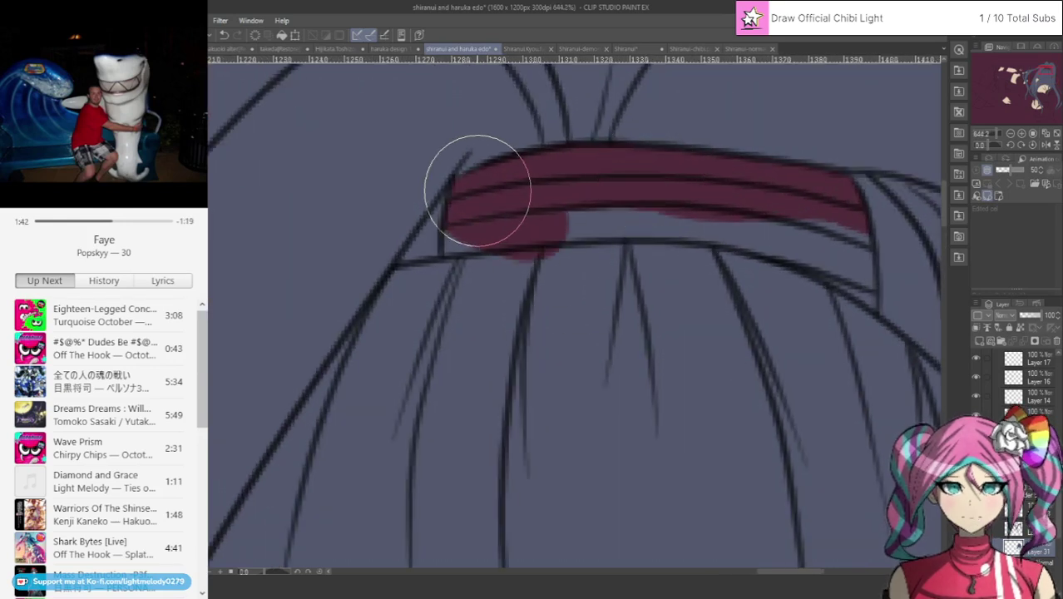
click(224, 34)
mouse_move(582, 190)
mouse_down()
mouse_move(455, 196)
mouse_move(749, 163)
mouse_move(889, 195)
mouse_move(843, 207)
mouse_move(700, 194)
mouse_move(846, 197)
mouse_move(908, 237)
mouse_move(736, 189)
mouse_move(825, 222)
mouse_move(897, 269)
mouse_move(820, 233)
mouse_move(876, 250)
mouse_move(789, 224)
mouse_move(568, 191)
mouse_move(441, 200)
mouse_move(425, 225)
mouse_move(622, 197)
mouse_move(712, 198)
mouse_move(405, 222)
mouse_move(418, 264)
mouse_up()
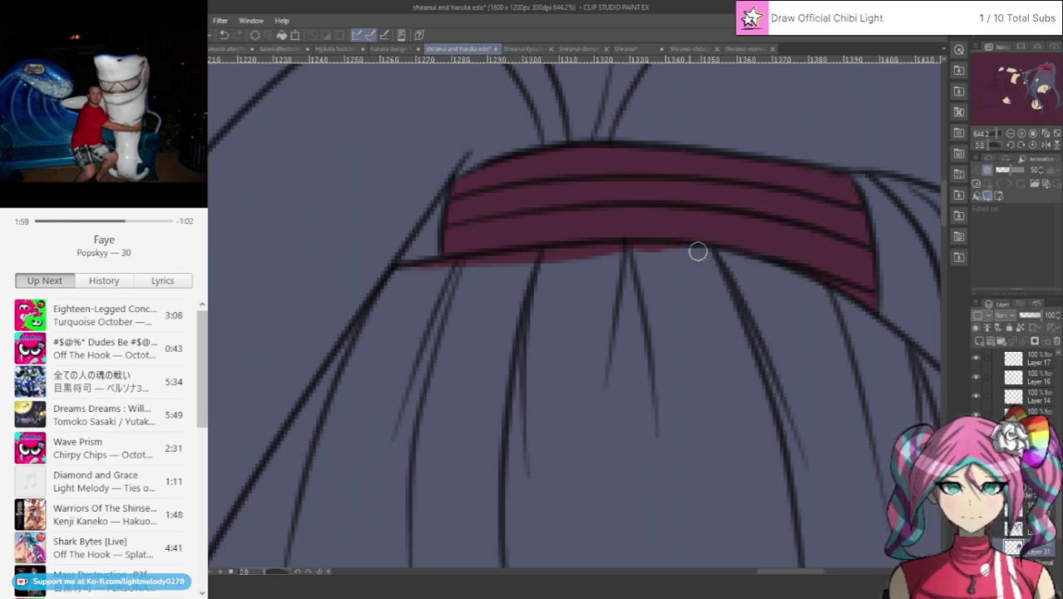
mouse_move(698, 250)
mouse_down()
mouse_move(553, 257)
mouse_move(435, 297)
mouse_up()
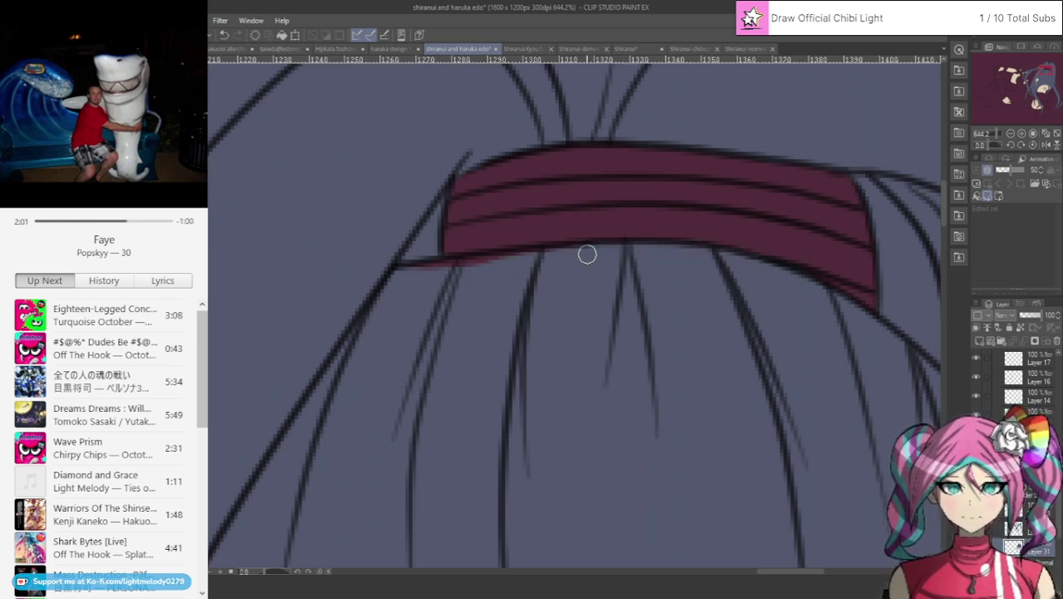
mouse_move(582, 254)
mouse_down()
mouse_move(488, 259)
mouse_move(410, 288)
mouse_up()
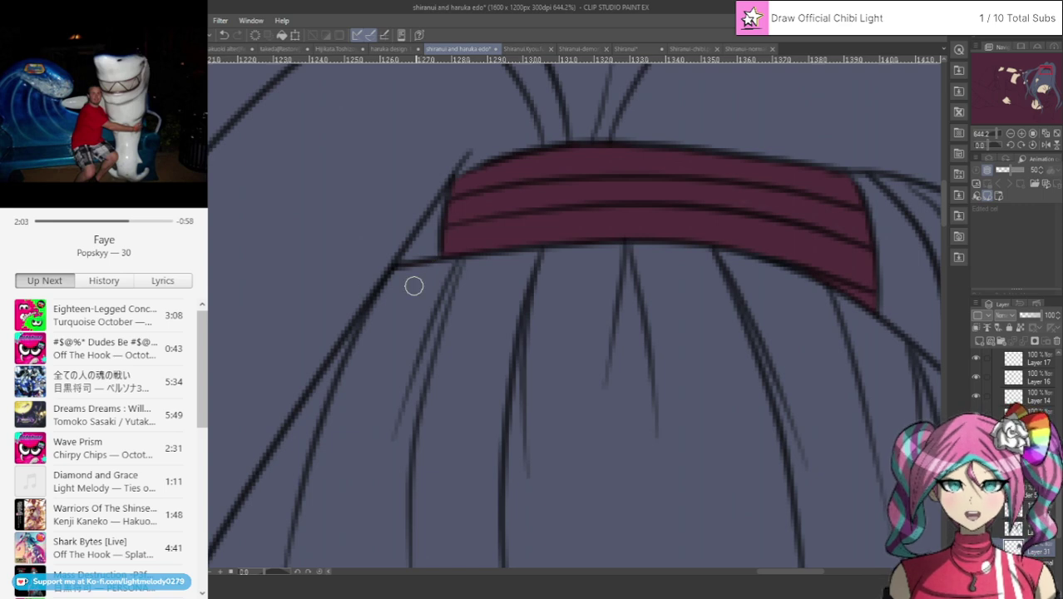
Examine the blue hair colouring close up and across the whole drawing for missed areas or overspill.
scroll(420, 289, down, 10)
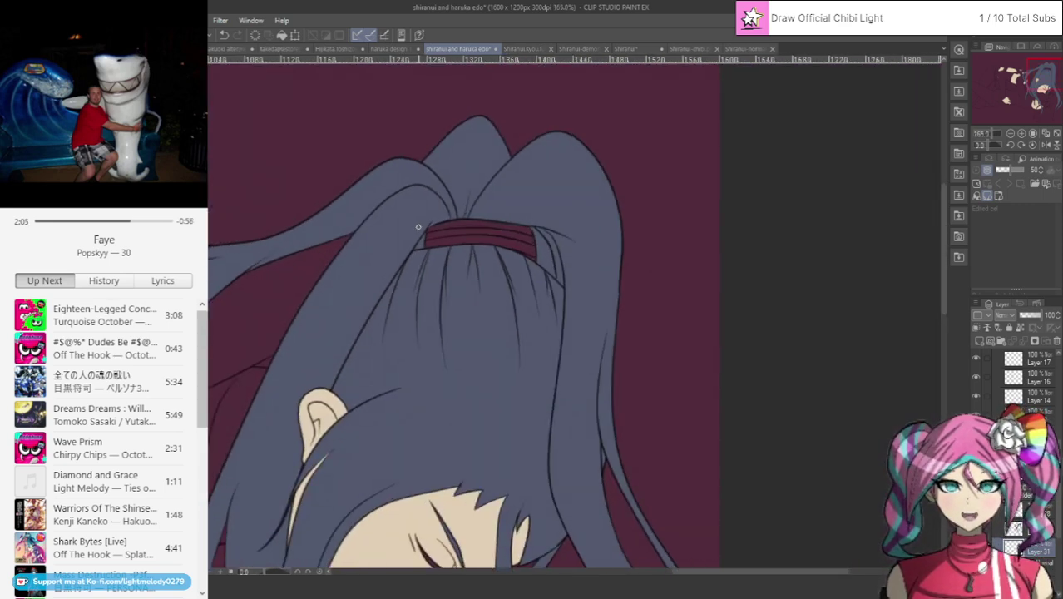
scroll(319, 260, up, 1)
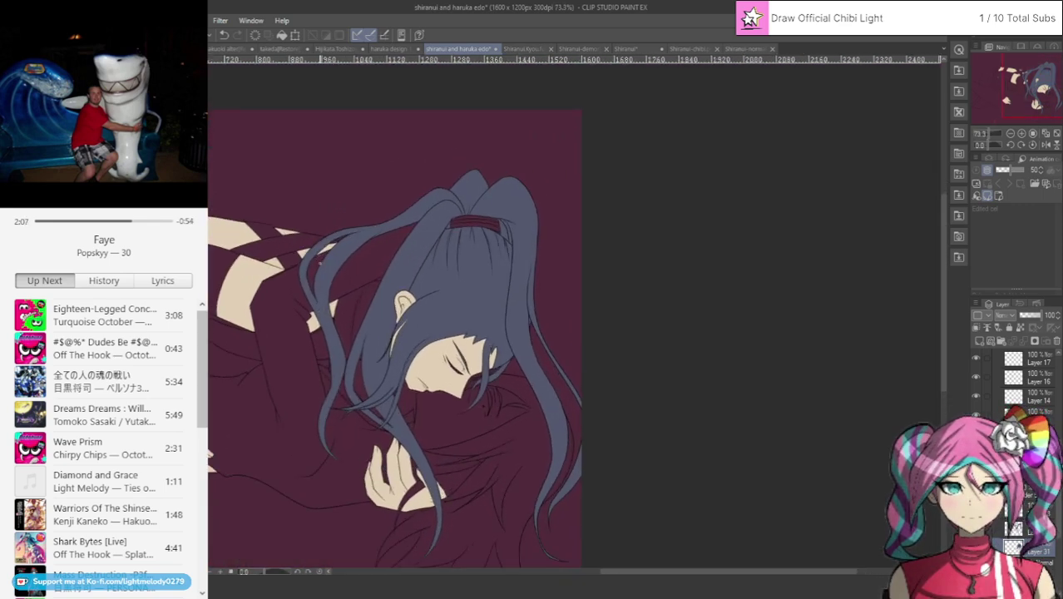
scroll(280, 397, up, 3)
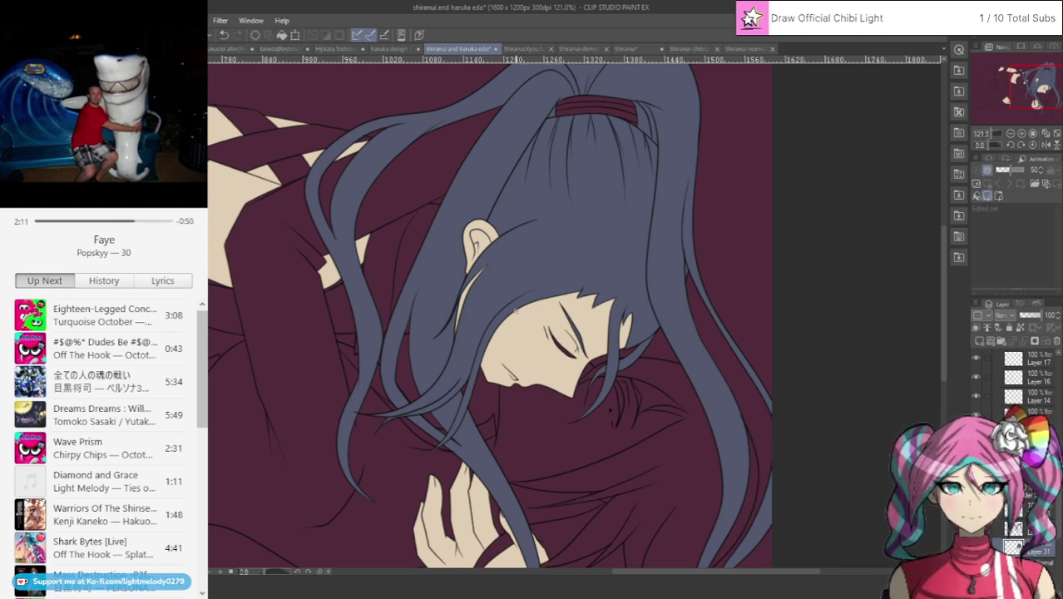
scroll(516, 311, down, 4)
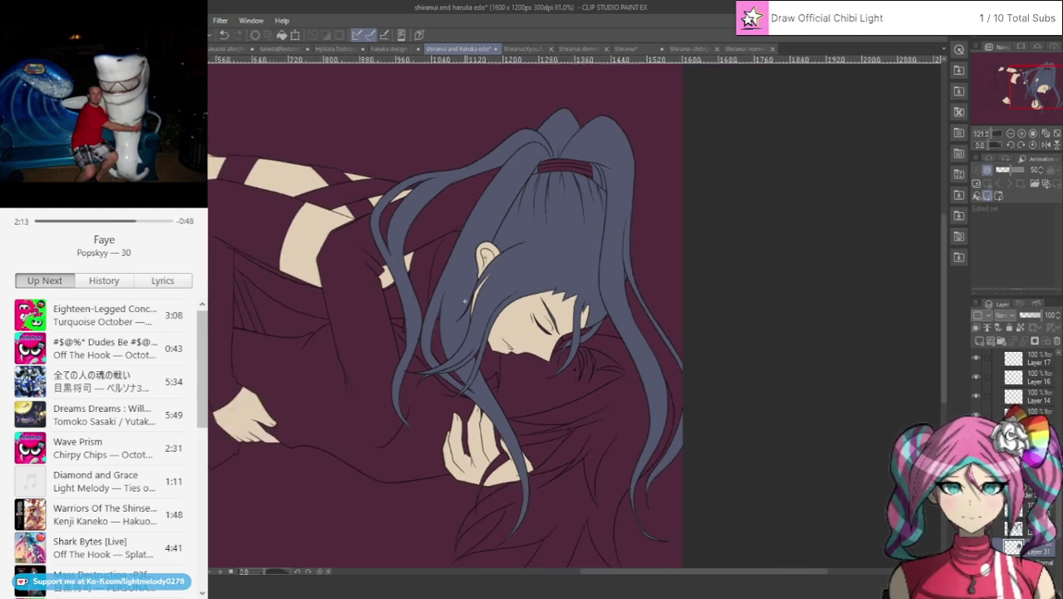
scroll(372, 300, up, 1)
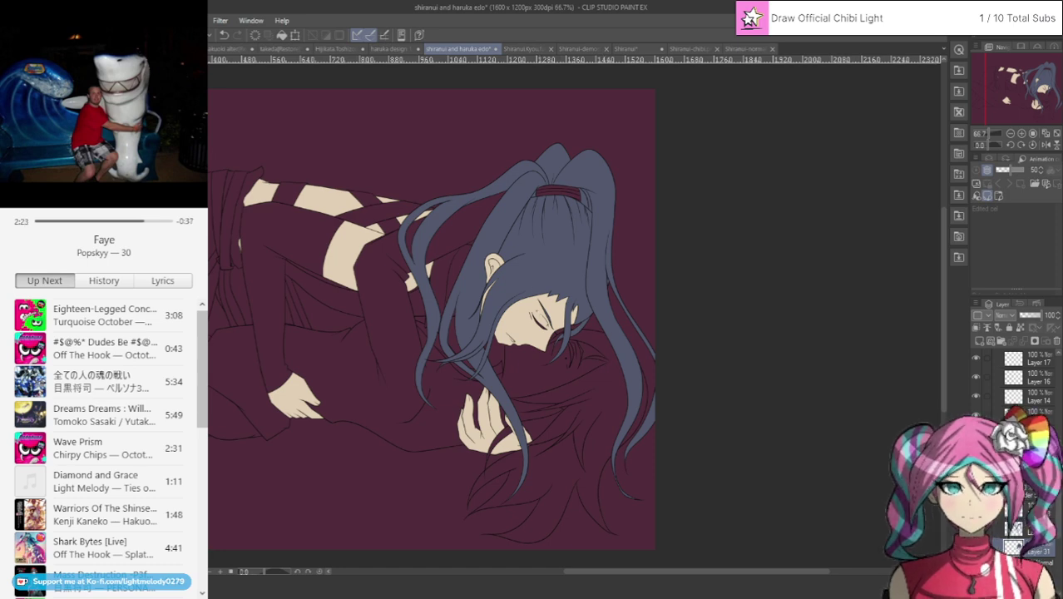
scroll(537, 291, down, 5)
scroll(433, 270, up, 3)
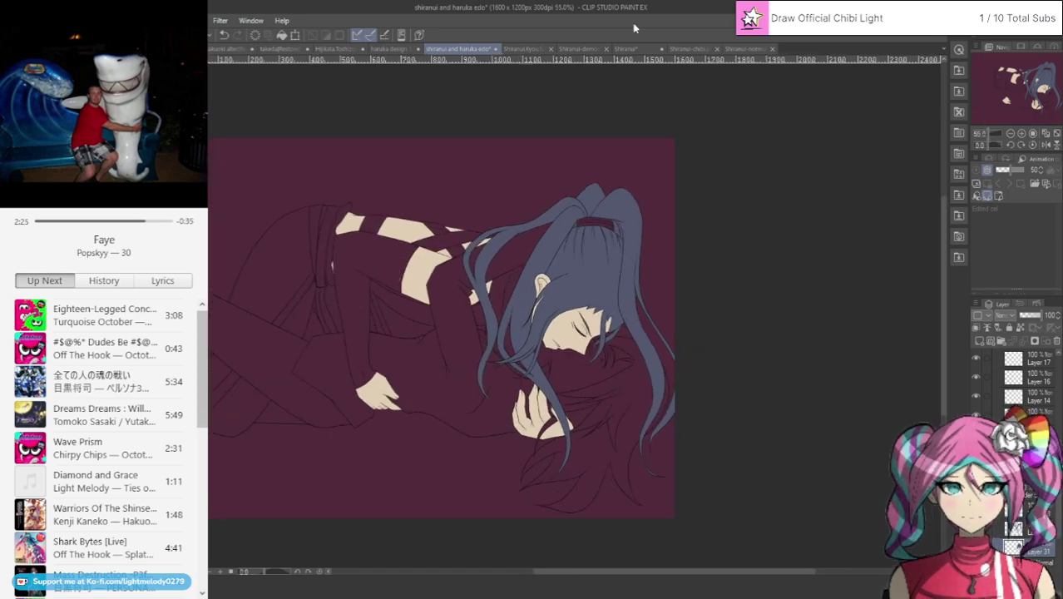
Compare the upper figure's hair and outfit colours with the Shiranui character references and the earlier finished illustration.
click(518, 49)
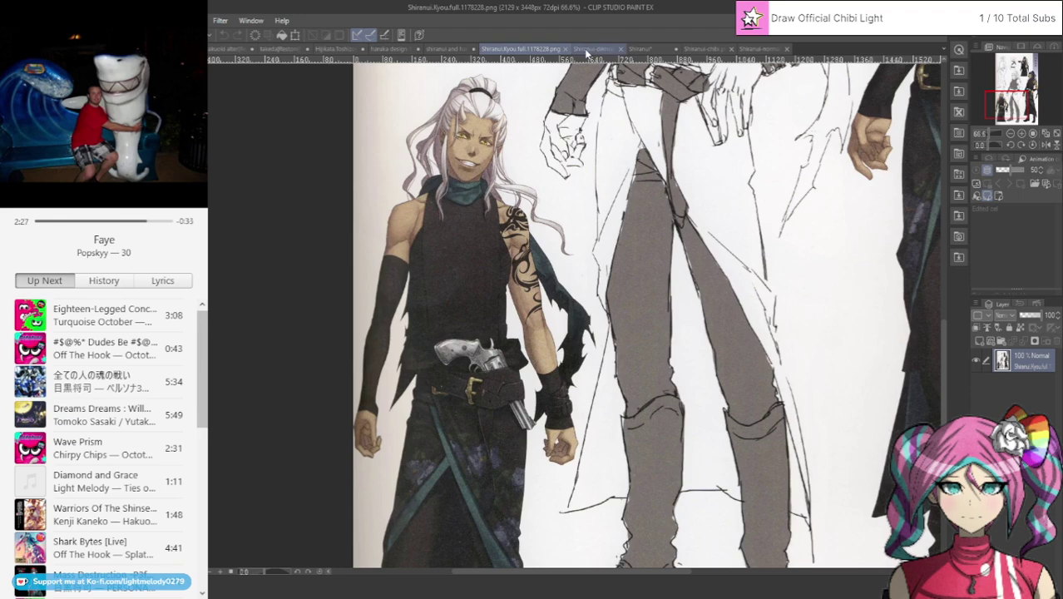
click(586, 50)
click(624, 47)
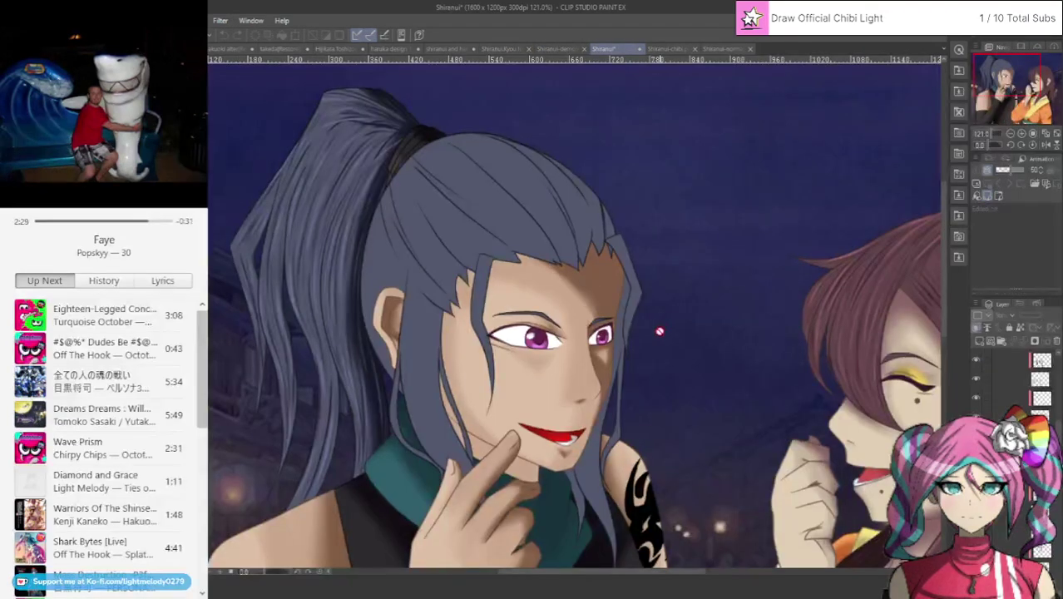
scroll(660, 331, down, 3)
scroll(566, 400, up, 1)
scroll(474, 468, up, 2)
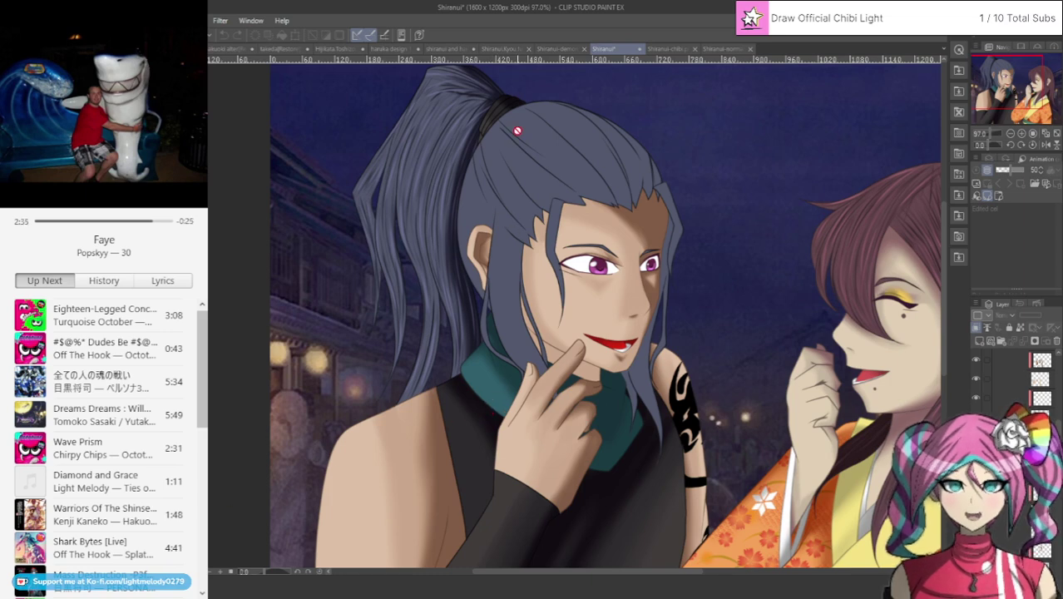
click(438, 49)
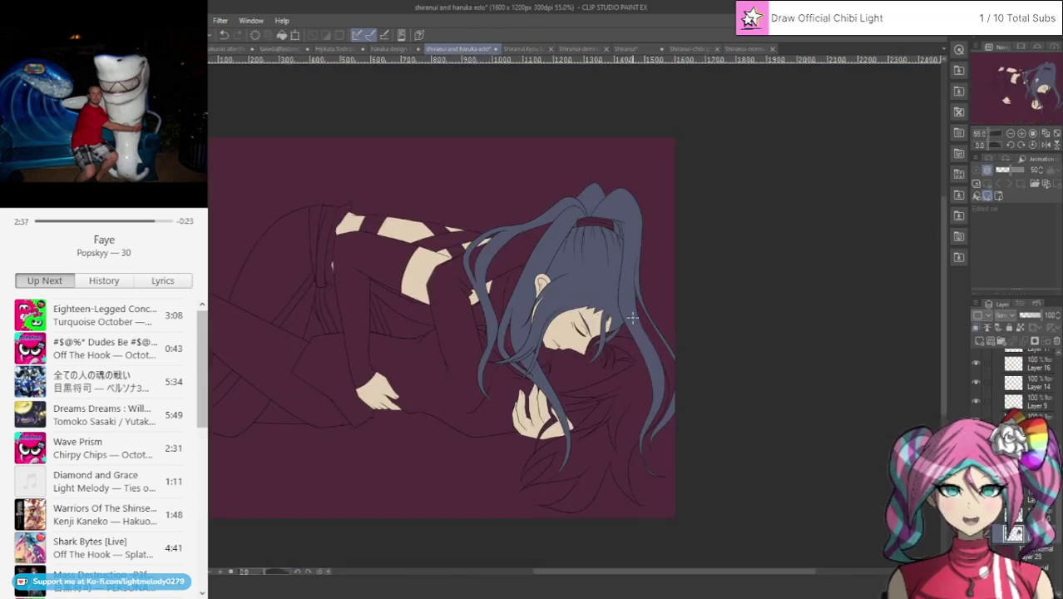
Hide the dark purple backdrop and fill the scarf at the upper figure's neck with teal on a new layer.
click(979, 342)
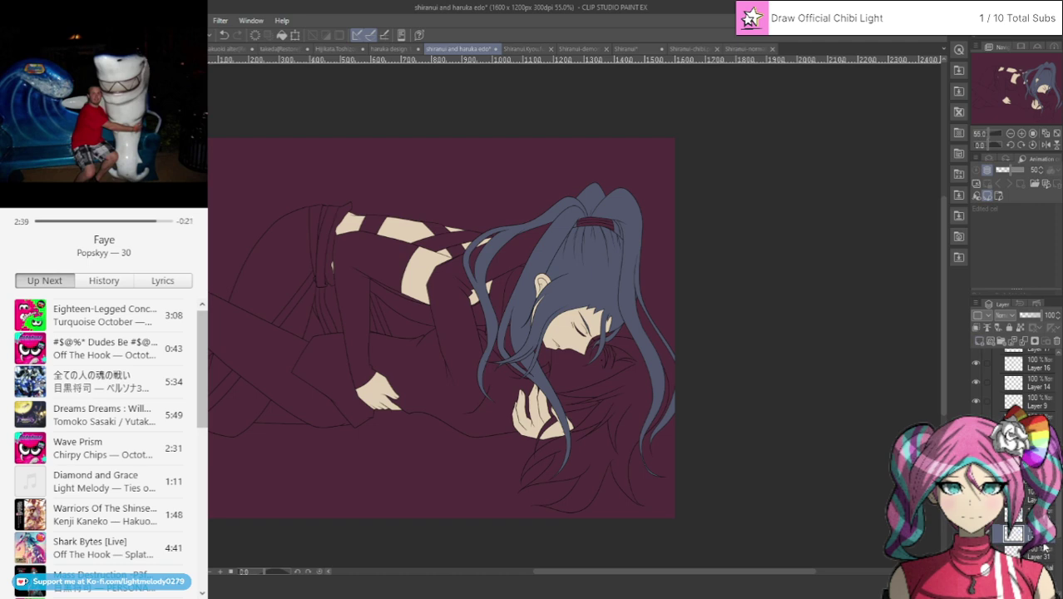
scroll(588, 282, up, 5)
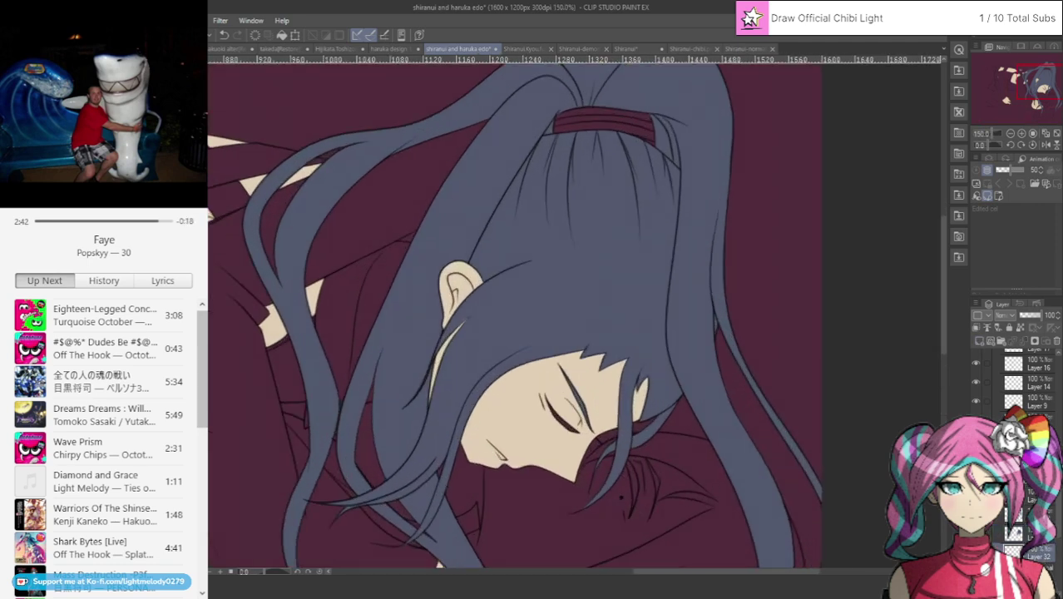
key(ctrl+z)
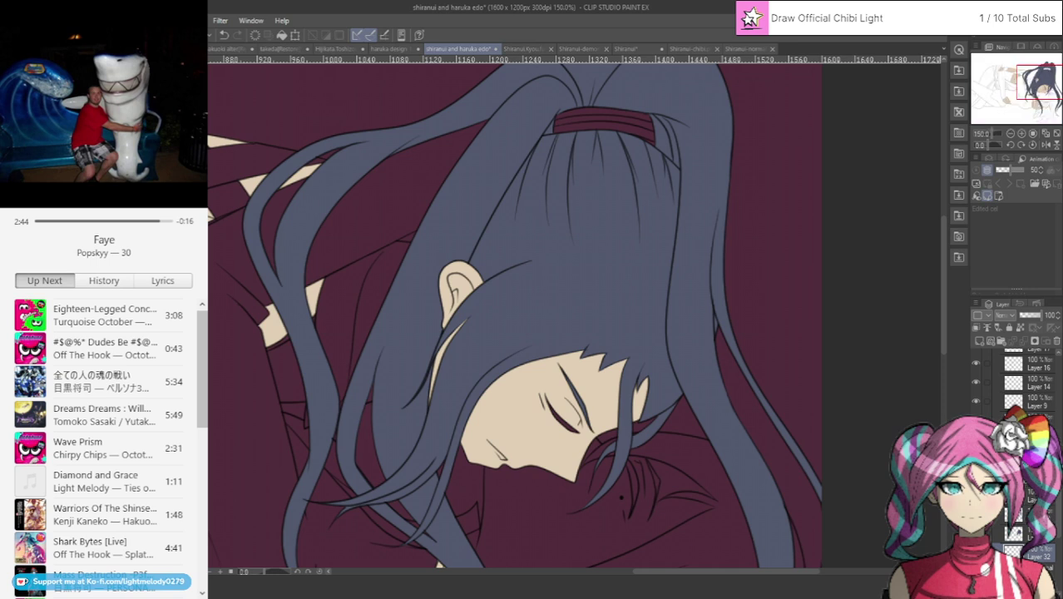
mouse_move(400, 233)
mouse_down()
mouse_move(420, 241)
mouse_move(377, 356)
mouse_move(387, 383)
mouse_move(354, 415)
mouse_move(305, 426)
mouse_move(323, 271)
mouse_move(353, 237)
mouse_up()
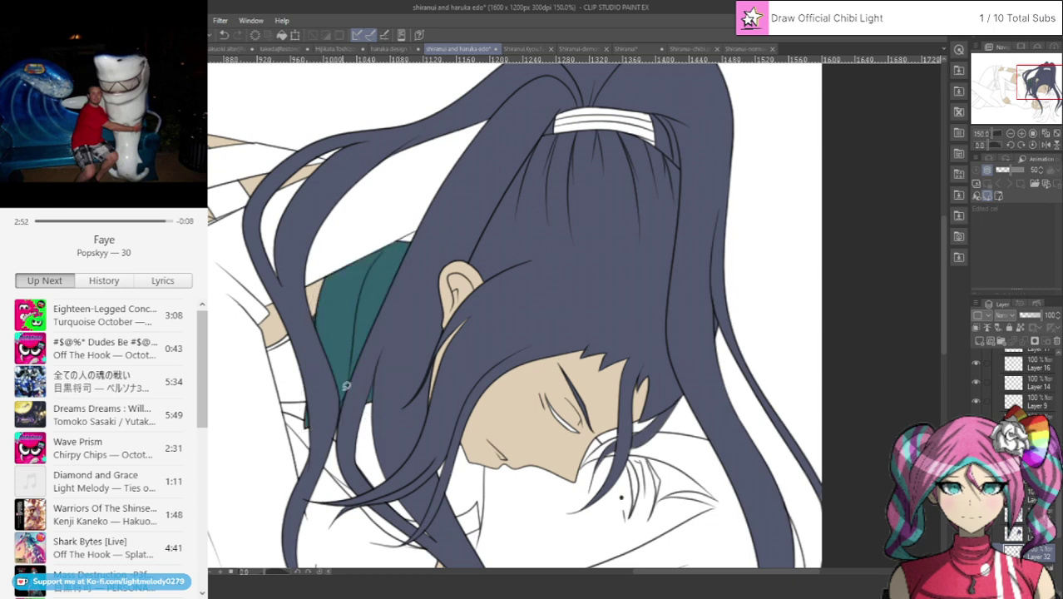
scroll(346, 385, up, 2)
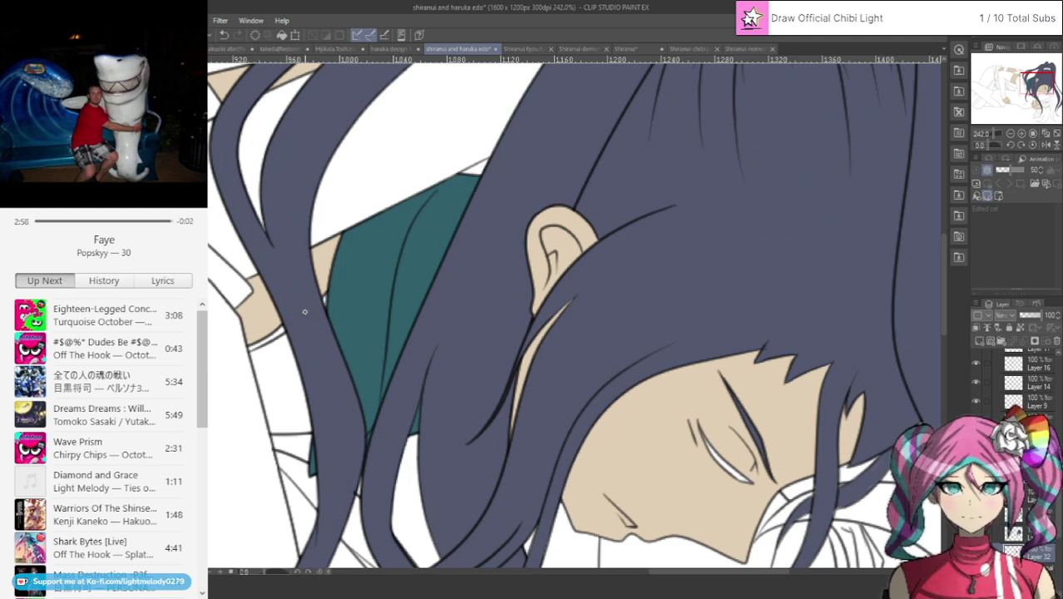
On another new layer, fill the upper figure's shirt front visible between and behind the arms with near-black.
scroll(304, 312, down, 4)
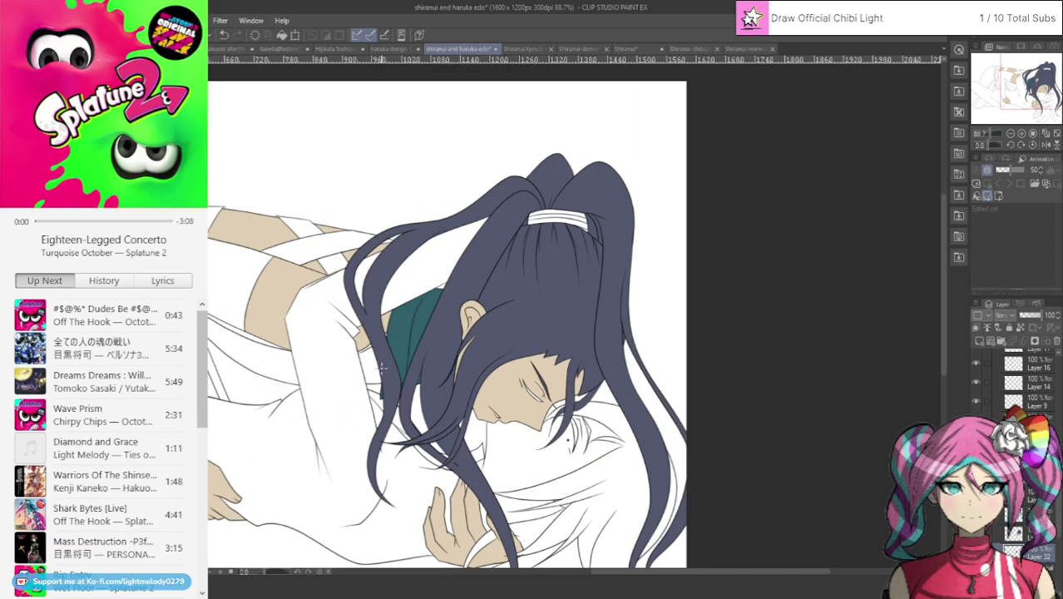
scroll(264, 394, up, 1)
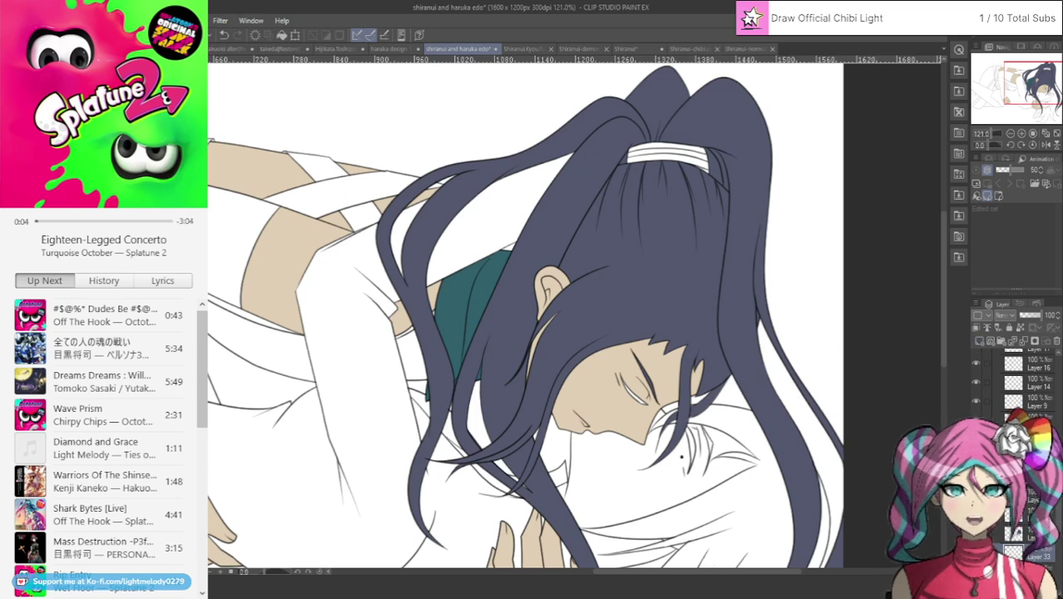
scroll(513, 267, down, 1)
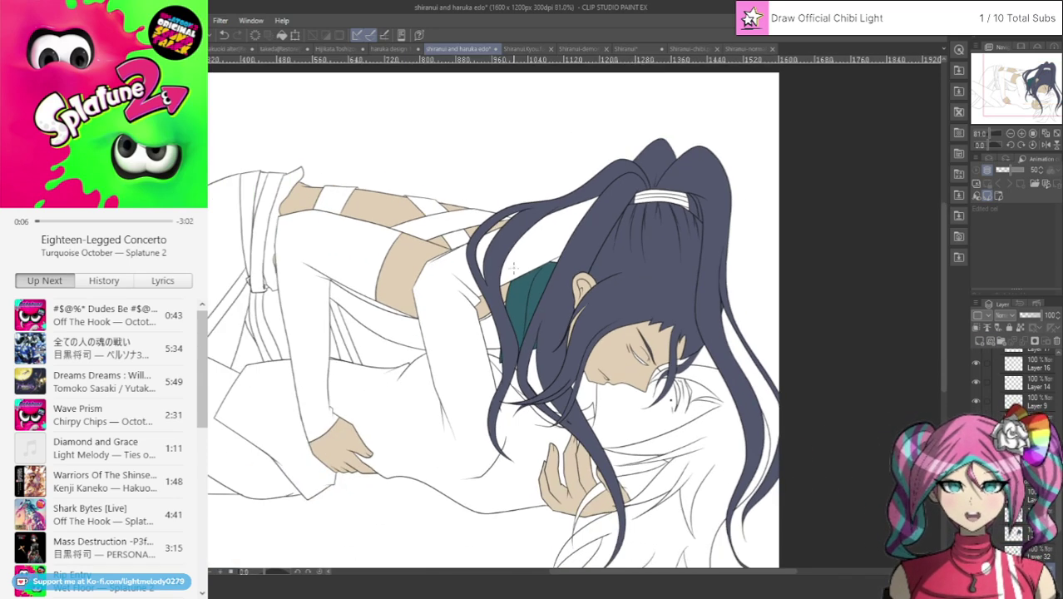
scroll(513, 267, up, 3)
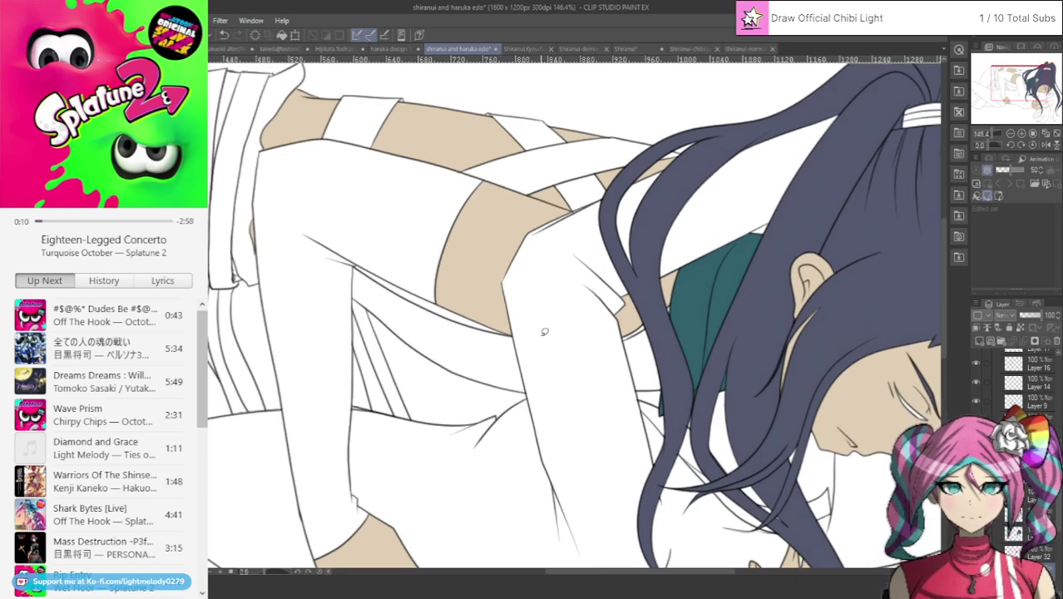
mouse_move(680, 293)
mouse_down()
mouse_move(636, 313)
mouse_move(615, 359)
mouse_move(632, 392)
mouse_move(687, 372)
mouse_move(686, 331)
mouse_up()
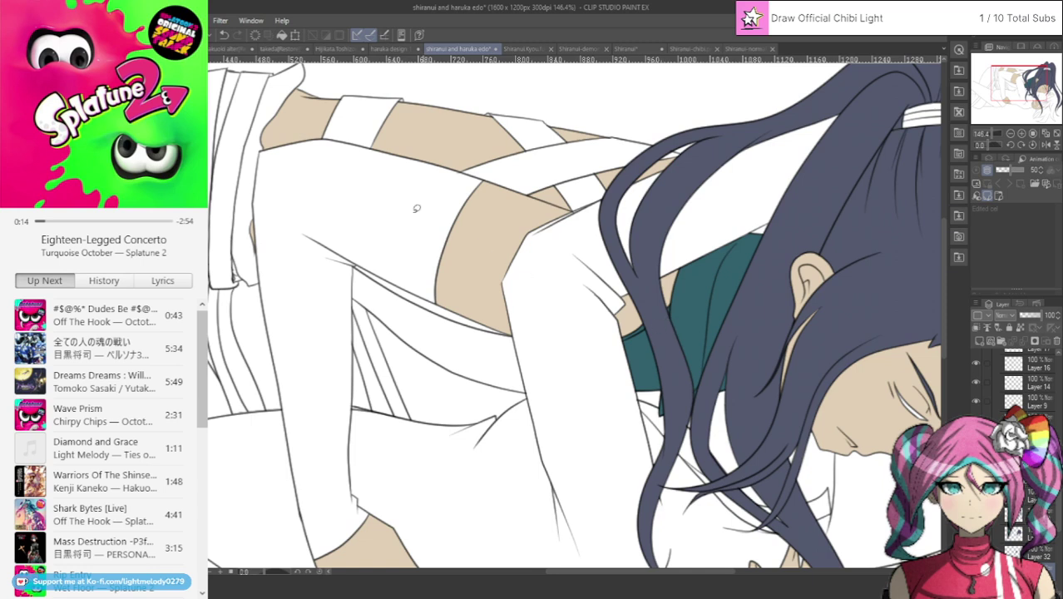
click(224, 35)
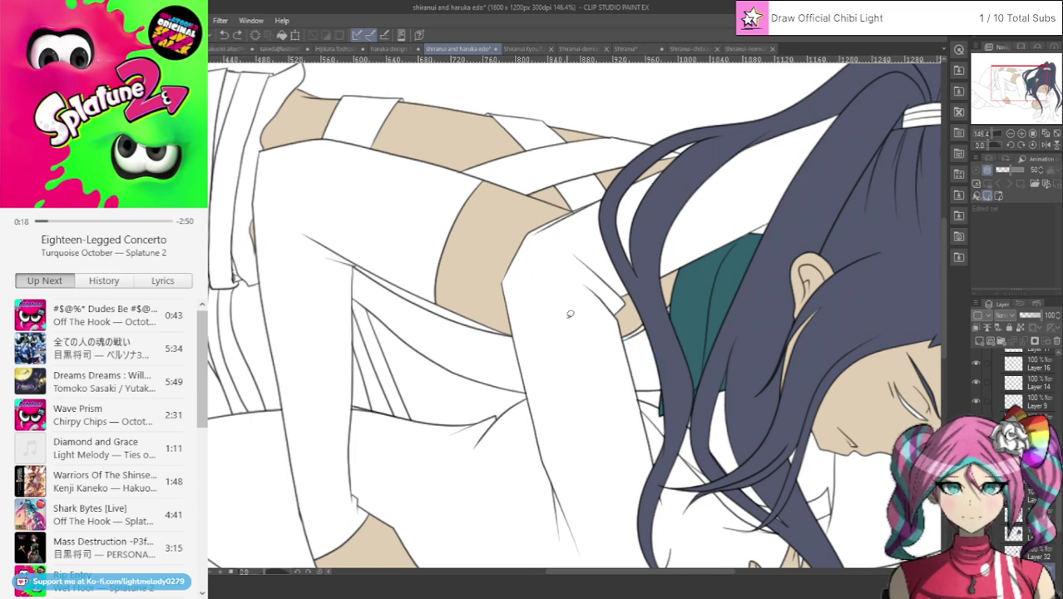
mouse_move(618, 342)
mouse_down()
mouse_move(655, 301)
mouse_move(683, 383)
mouse_move(616, 390)
mouse_up()
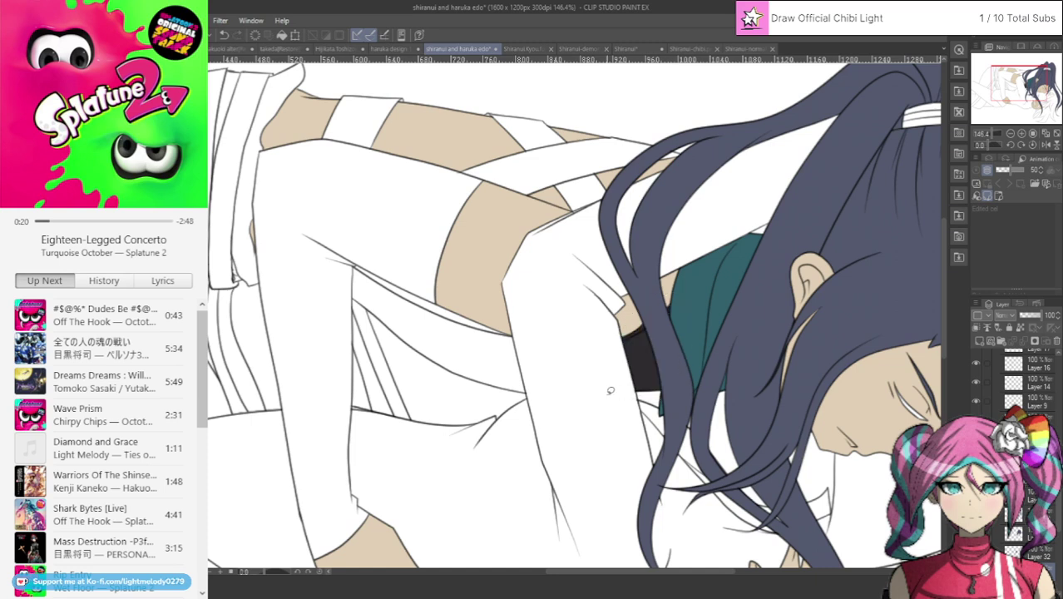
mouse_move(416, 362)
mouse_down()
mouse_move(479, 389)
mouse_move(538, 388)
mouse_move(524, 326)
mouse_move(365, 252)
mouse_move(349, 261)
mouse_move(346, 293)
mouse_move(405, 349)
mouse_up()
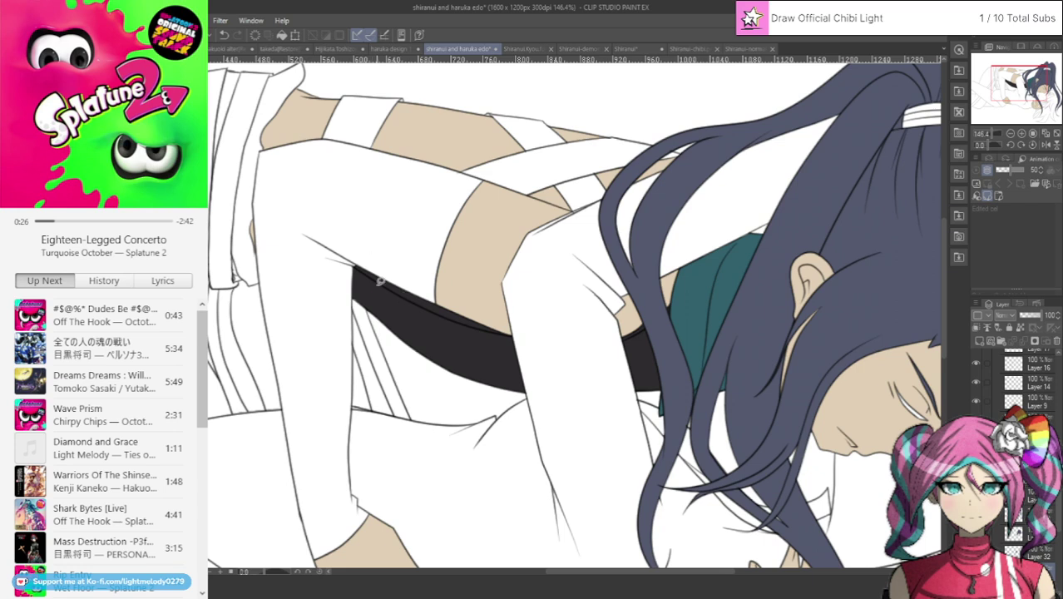
Fill the crossed straps and the single lower strap over the upper figure's back with near-black.
drag(608, 572, 596, 572)
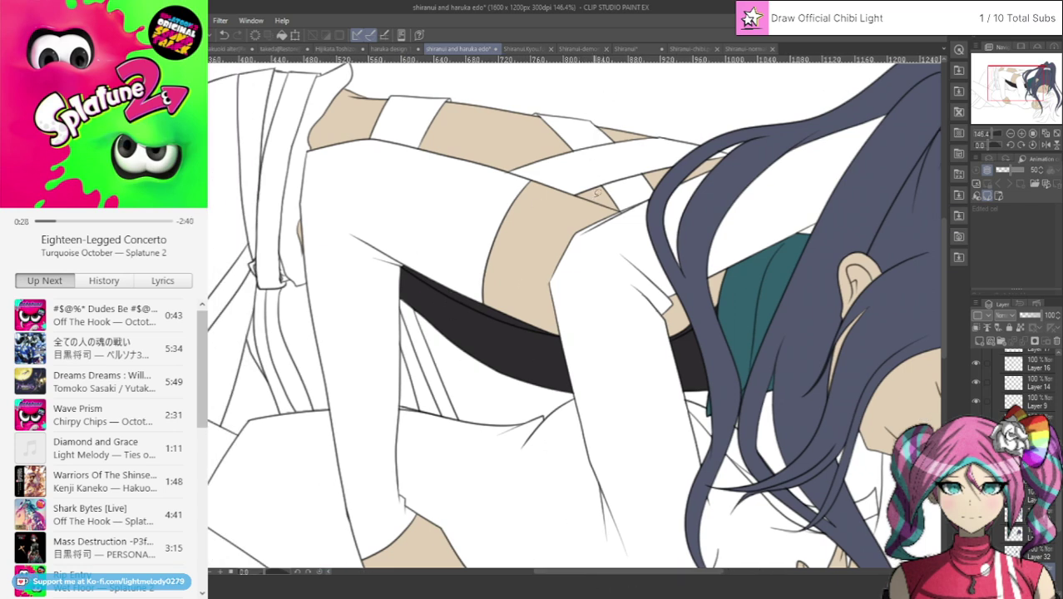
mouse_move(611, 202)
mouse_down()
mouse_move(756, 140)
mouse_move(525, 91)
mouse_move(518, 121)
mouse_move(481, 162)
mouse_move(577, 210)
mouse_up()
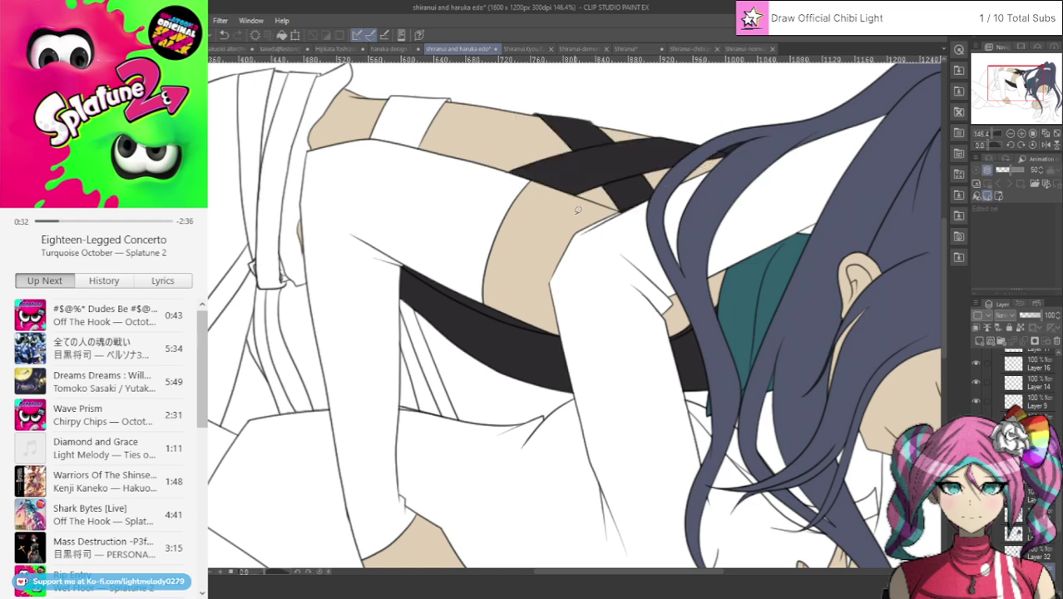
mouse_move(403, 108)
mouse_down()
mouse_move(383, 89)
mouse_move(437, 152)
mouse_move(470, 93)
mouse_up()
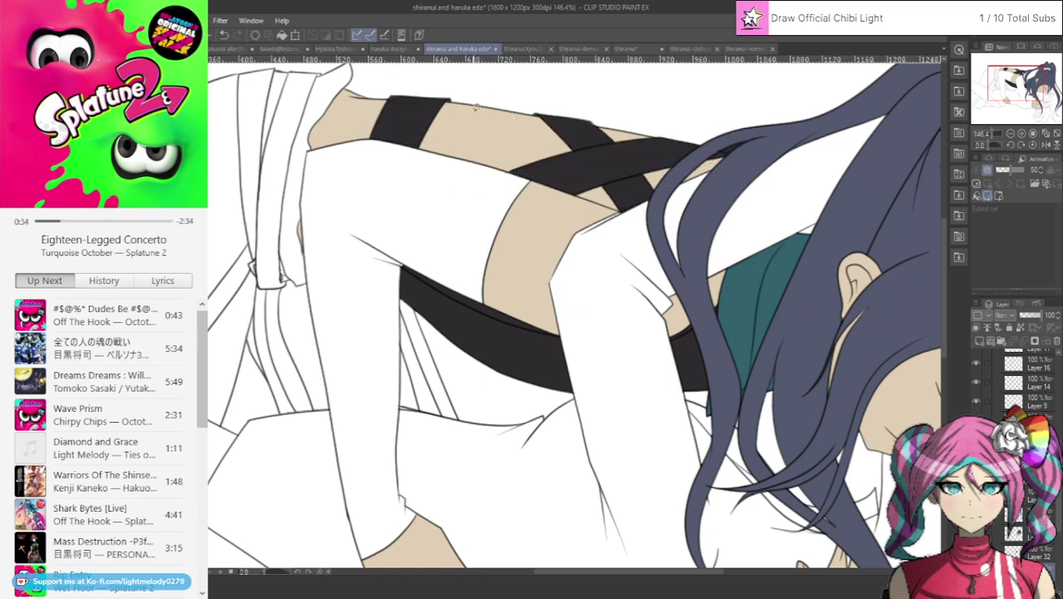
Fill the long arm sleeve down to the wrist with near-black and check the outfit against the Shiranui-demon reference.
mouse_move(409, 124)
mouse_down()
mouse_move(314, 141)
mouse_move(299, 200)
mouse_move(356, 566)
mouse_move(442, 513)
mouse_move(410, 441)
mouse_move(421, 281)
mouse_move(541, 192)
mouse_move(407, 116)
mouse_up()
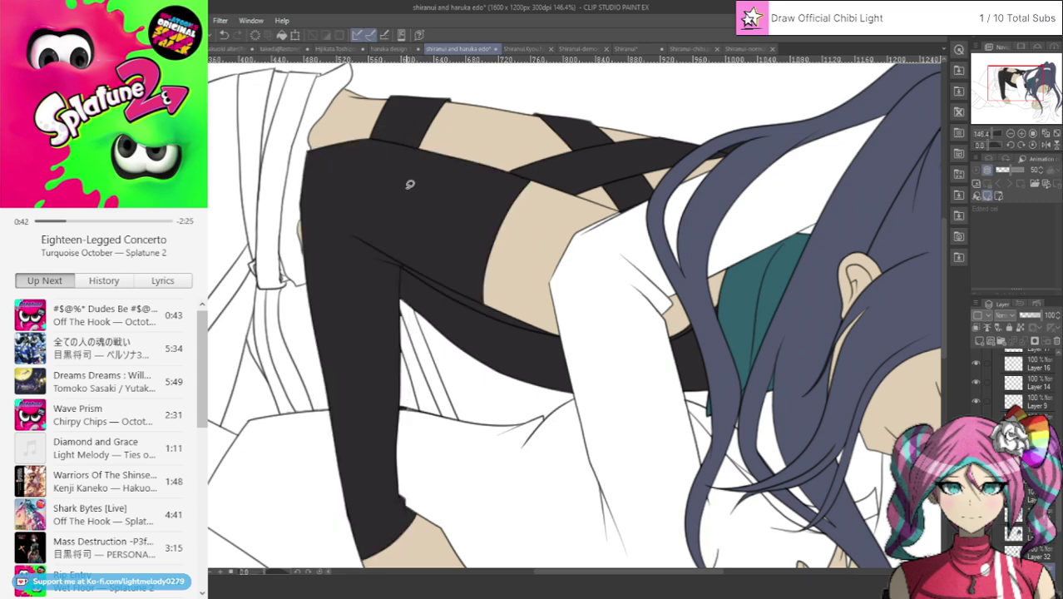
scroll(409, 184, down, 3)
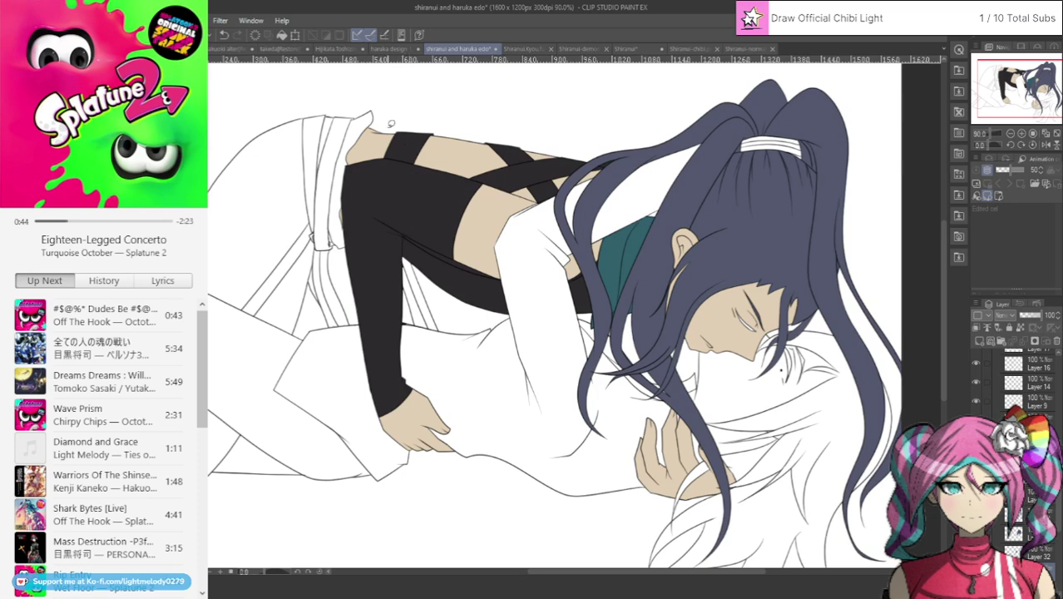
click(575, 49)
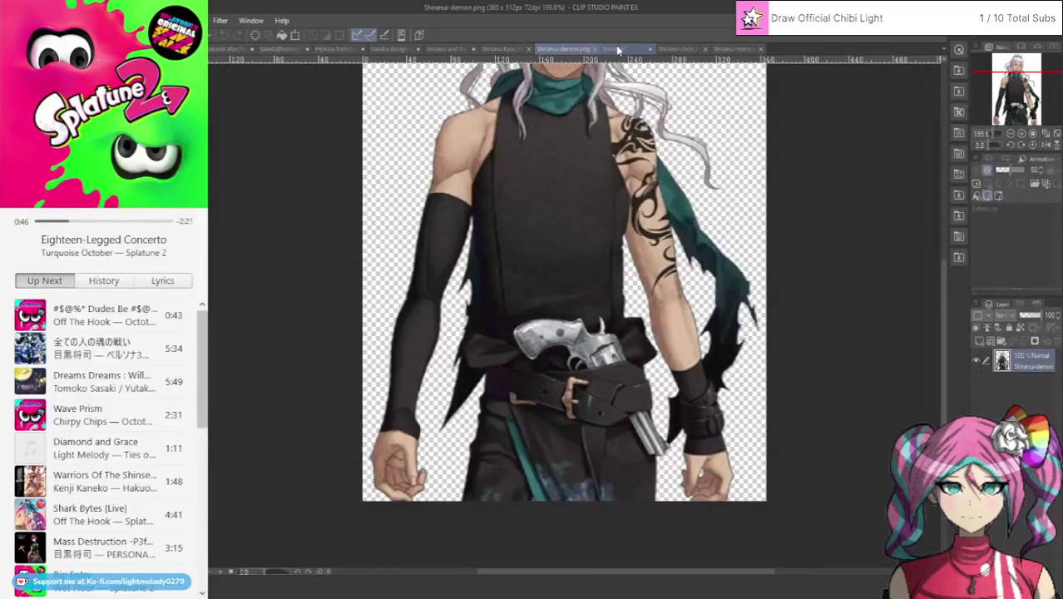
click(447, 52)
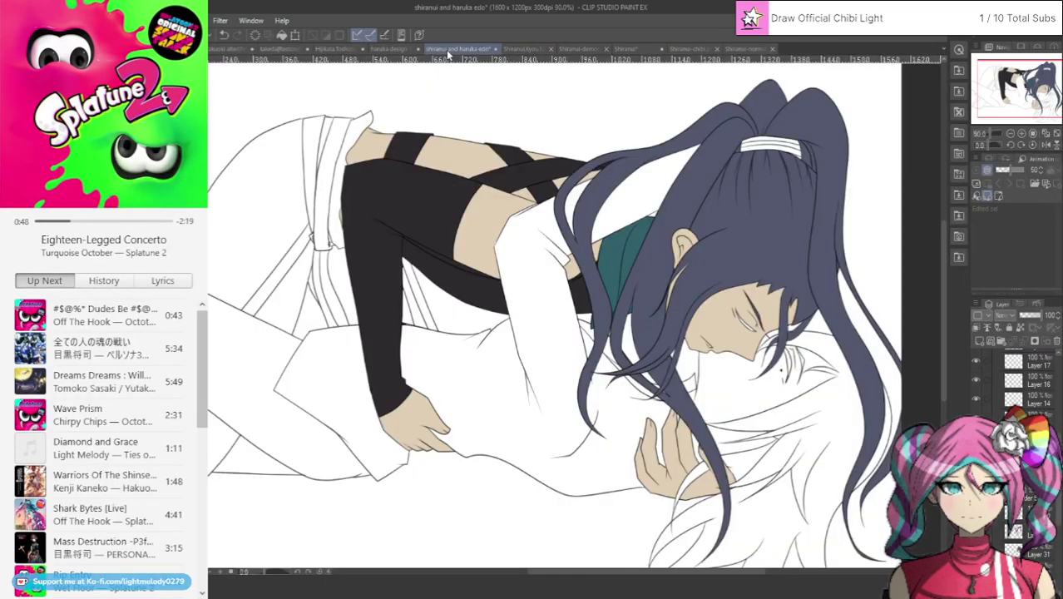
Redraw the wrist outline beside the falling hair strand on Layer 14, and reselect the hand's skin colour layer.
scroll(690, 499, up, 1)
drag(686, 571, 469, 571)
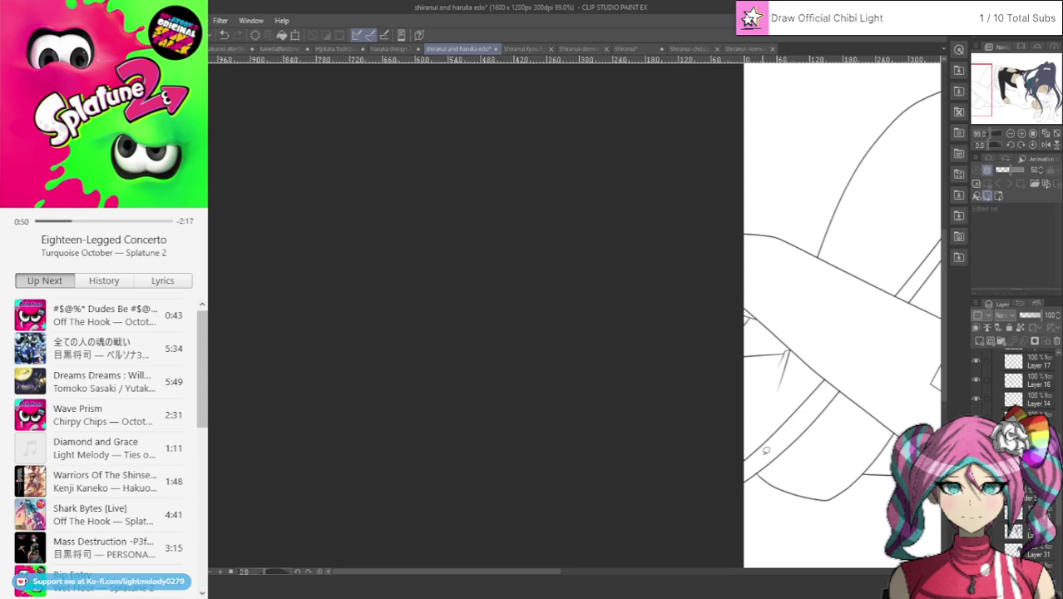
drag(981, 96, 1056, 111)
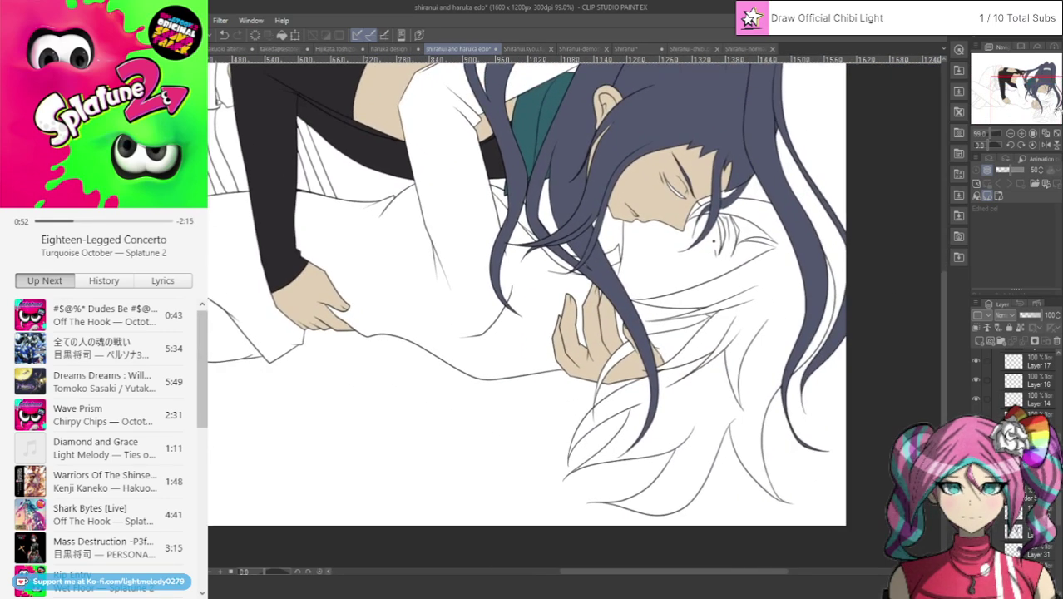
scroll(665, 386, up, 3)
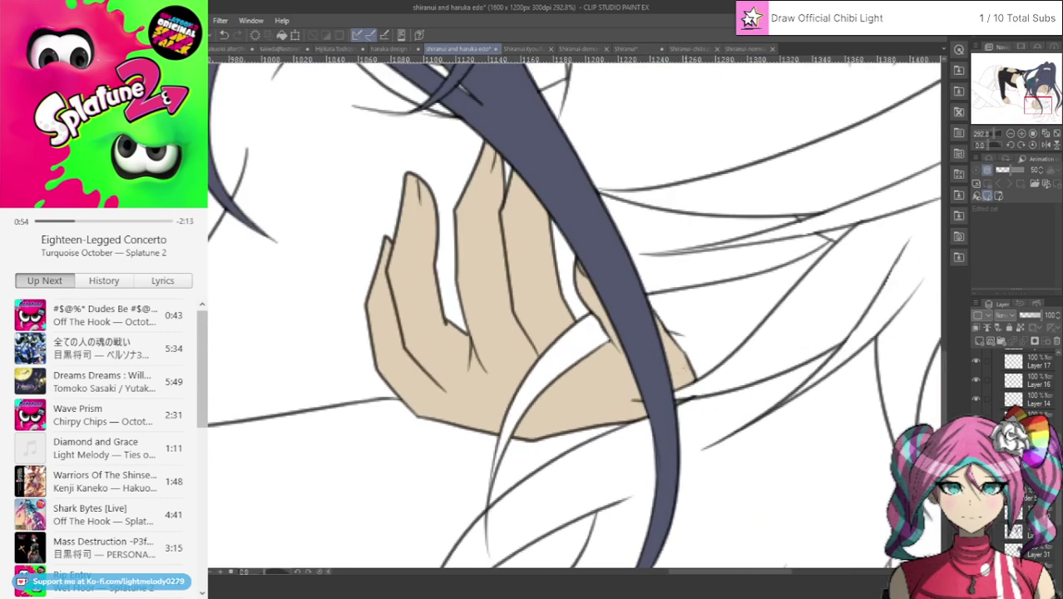
ctrl+shift+click(685, 365)
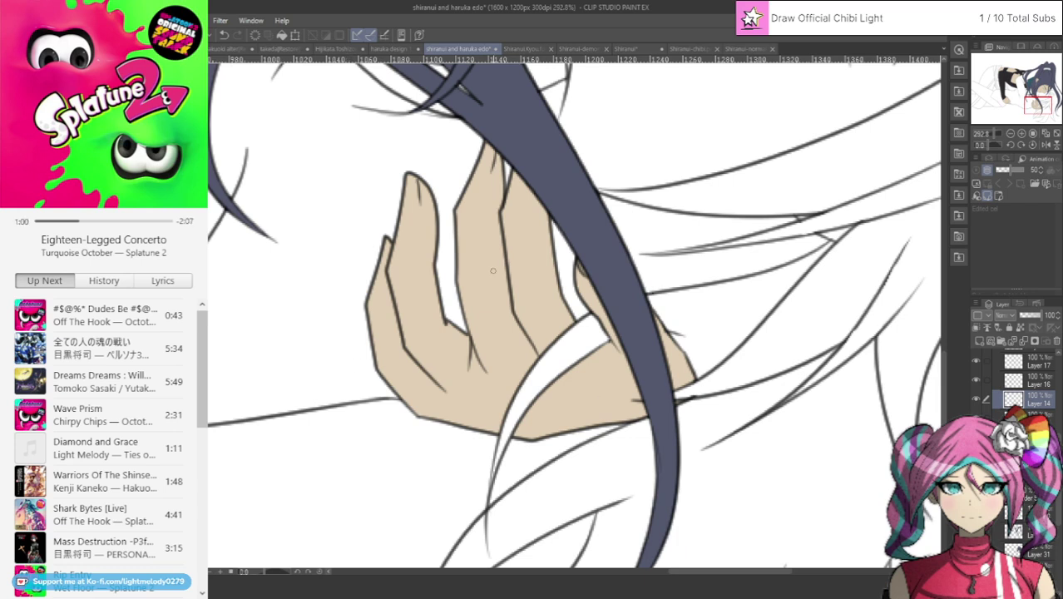
drag(686, 361, 683, 376)
click(223, 34)
drag(690, 366, 675, 386)
ctrl+shift+click(683, 366)
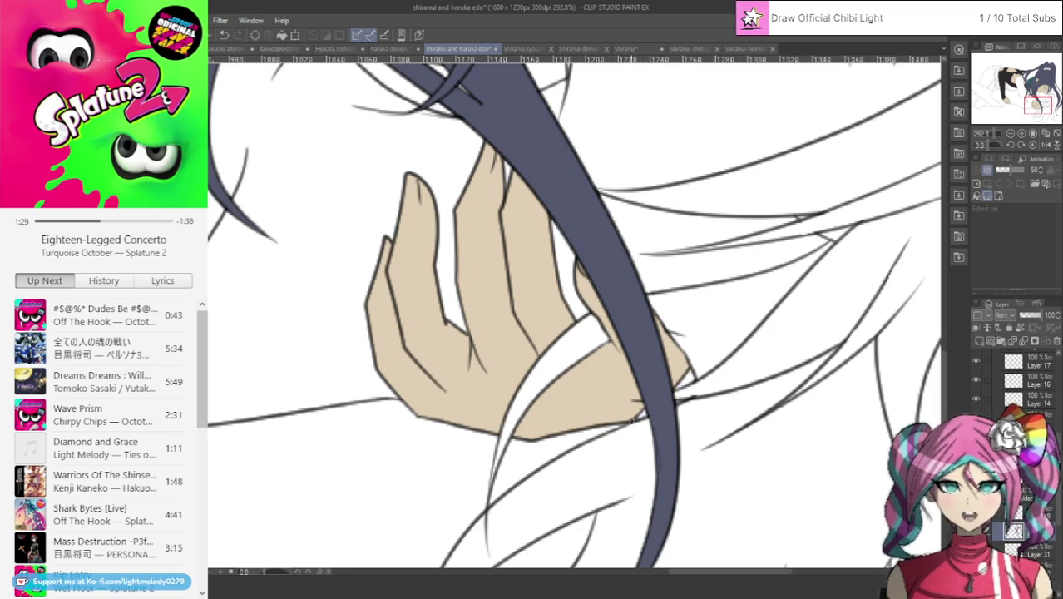
Paint the small wrist gaps on both sides of the dark hair strand black and undo the last stray stroke.
scroll(605, 421, down, 6)
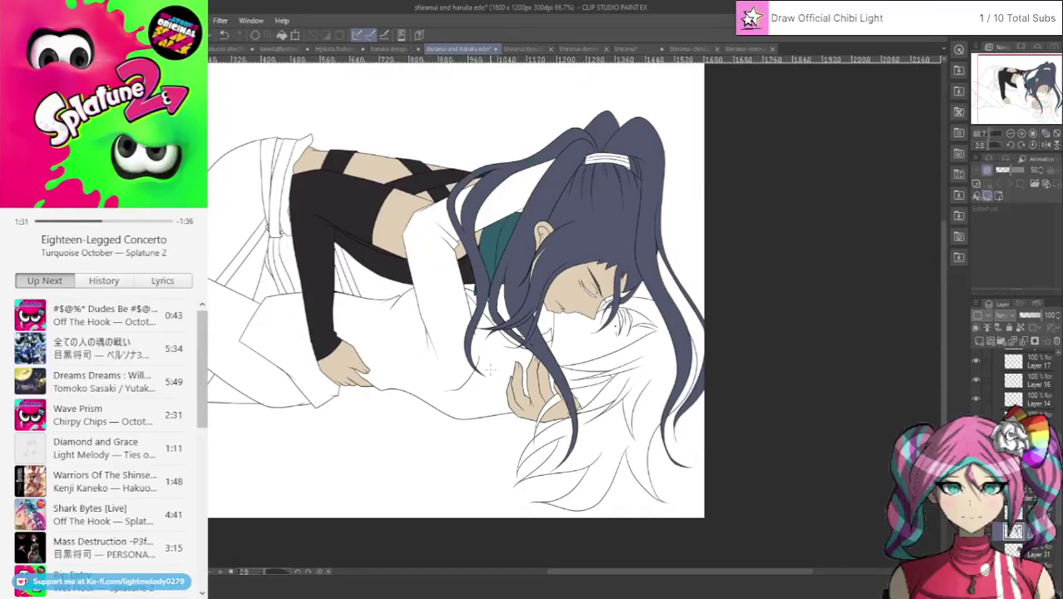
scroll(493, 391, up, 3)
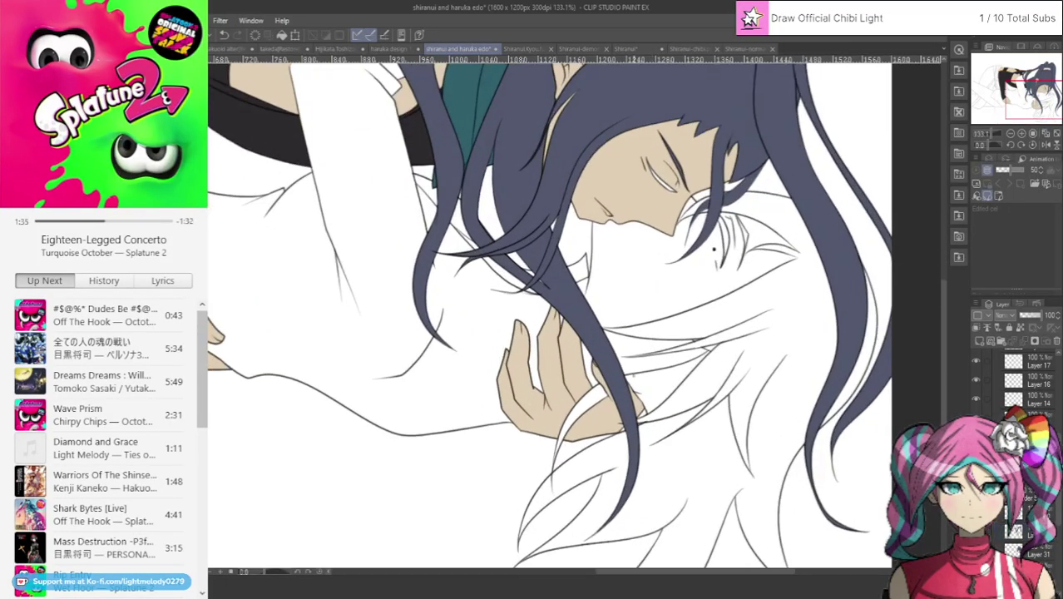
scroll(709, 444, up, 5)
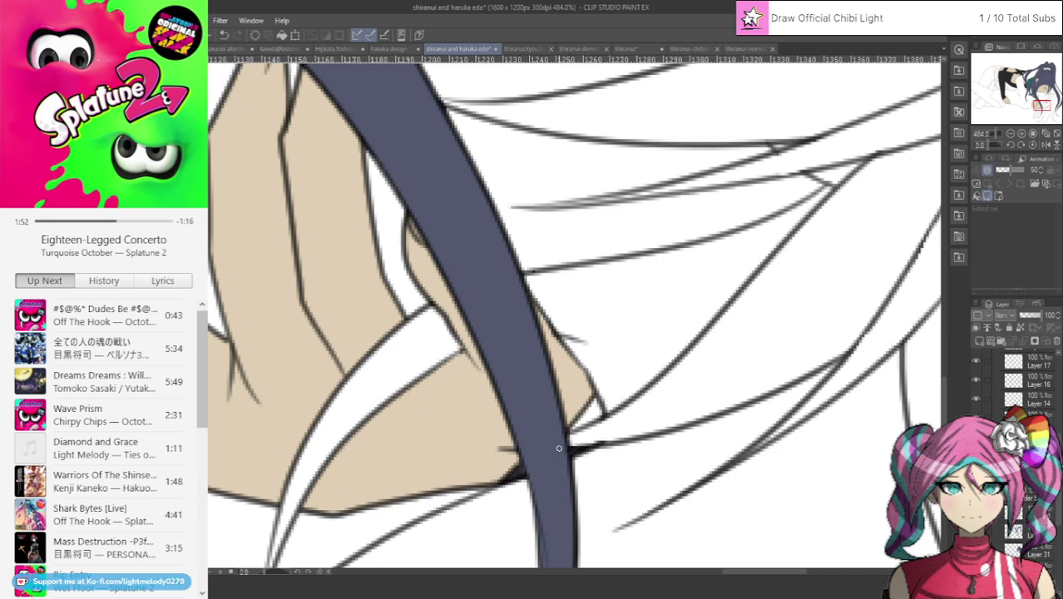
mouse_move(606, 416)
mouse_down()
mouse_move(565, 433)
mouse_move(599, 414)
mouse_up()
mouse_move(598, 413)
mouse_down()
mouse_move(592, 396)
mouse_move(572, 425)
mouse_up()
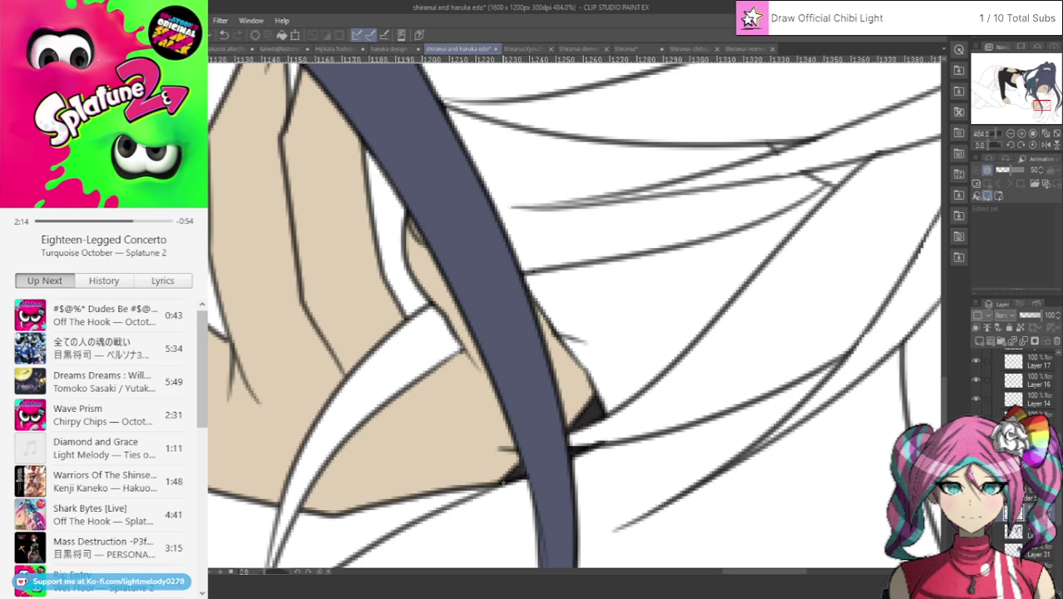
scroll(508, 475, down, 7)
scroll(479, 424, up, 6)
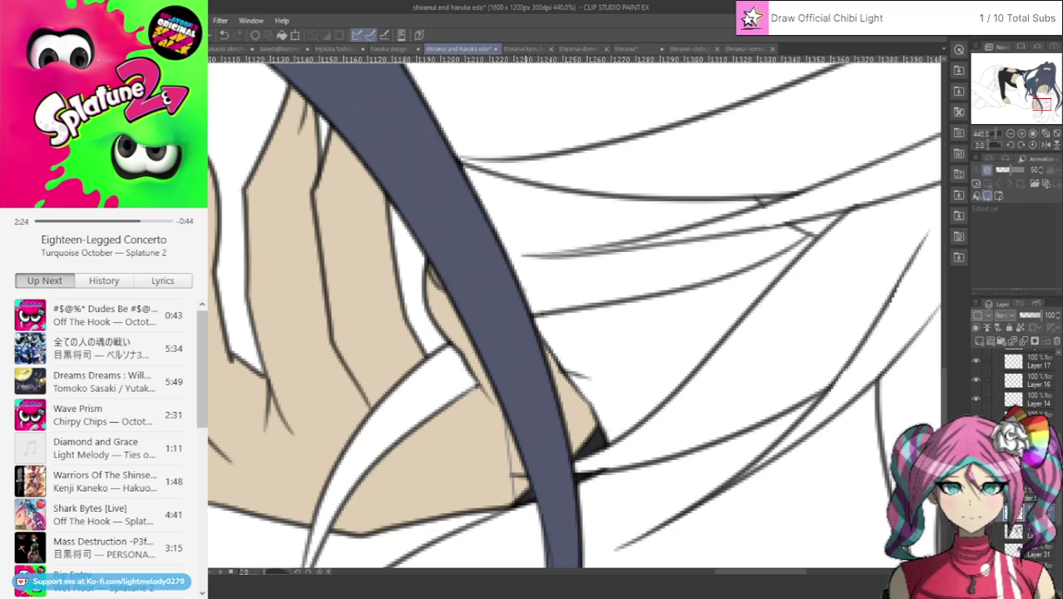
scroll(522, 296, down, 2)
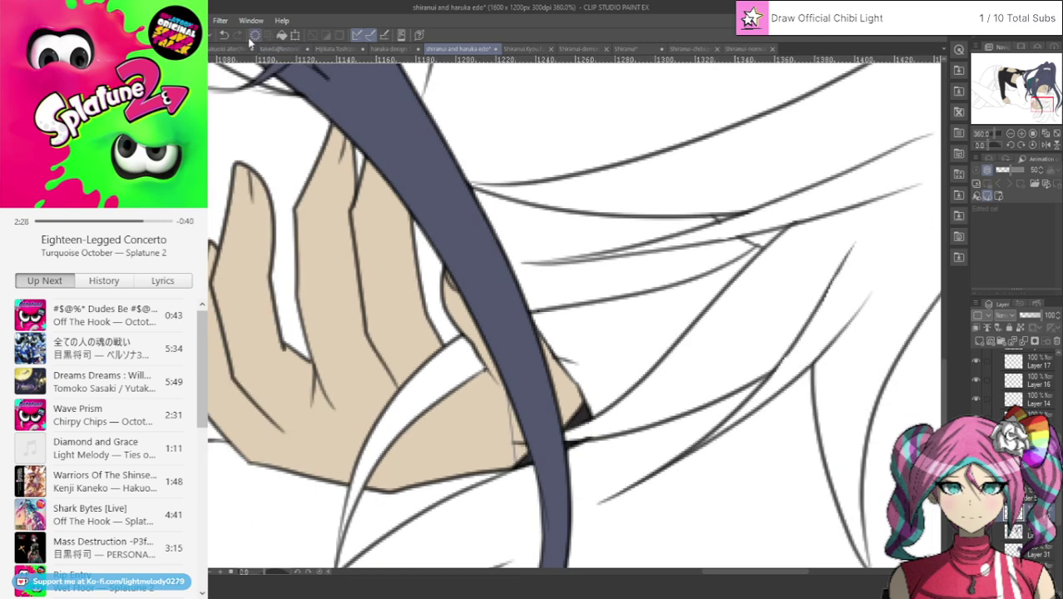
click(226, 35)
Show the dark maroon background layer and select the layer holding the black clothing color.
scroll(449, 291, down, 6)
scroll(453, 287, down, 4)
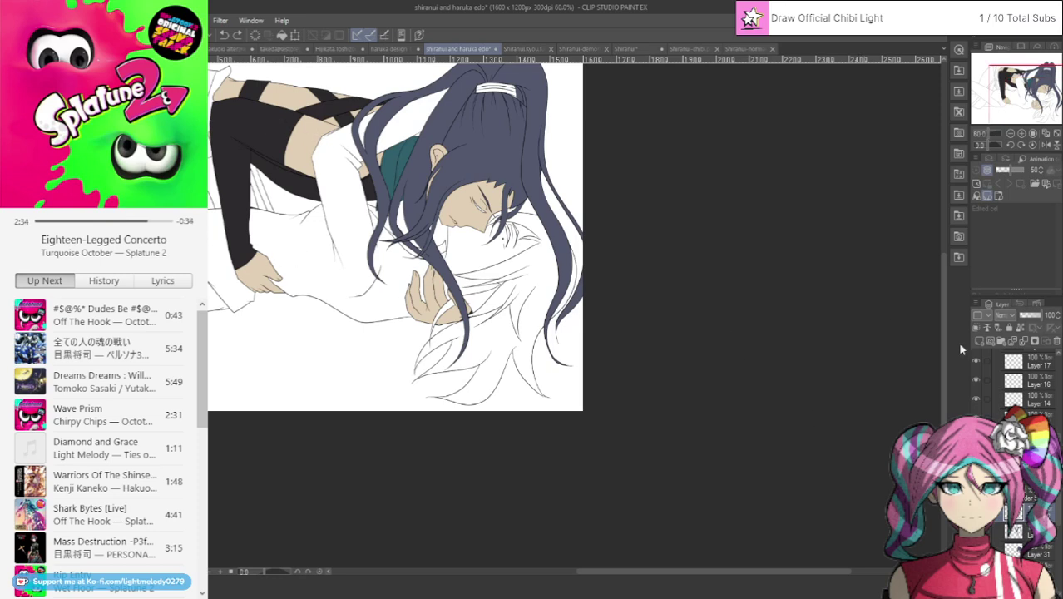
scroll(1024, 501, down, 5)
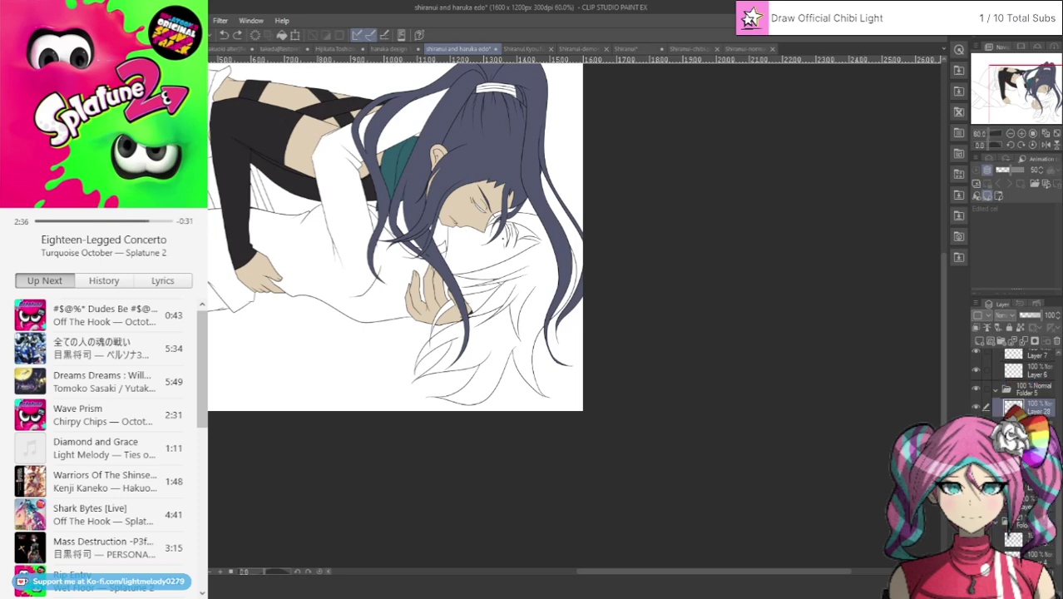
click(975, 485)
click(1024, 485)
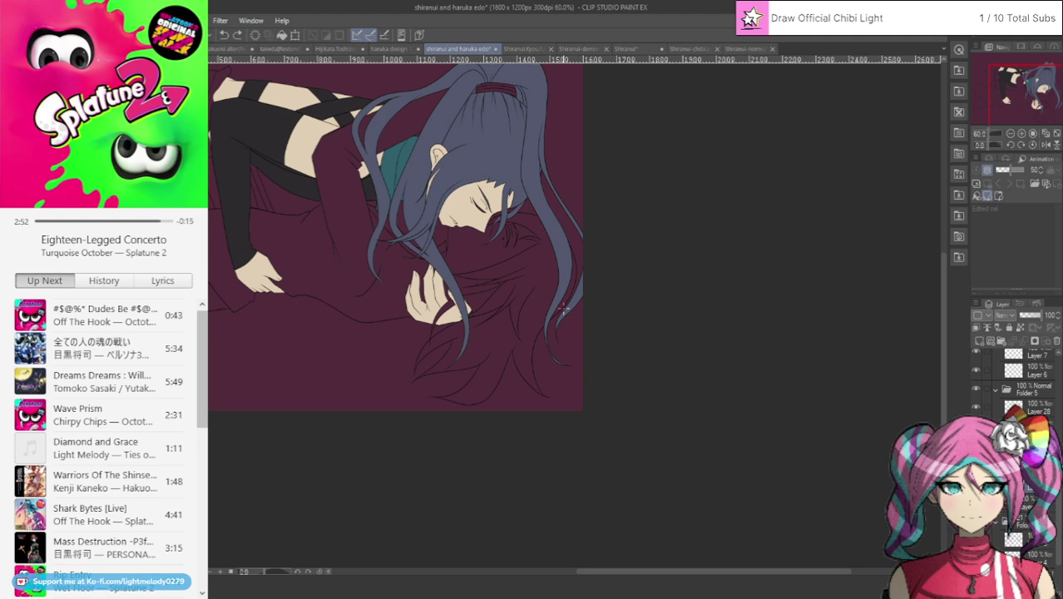
Fill the hair tie at the base of the ponytail with black.
scroll(559, 274, down, 2)
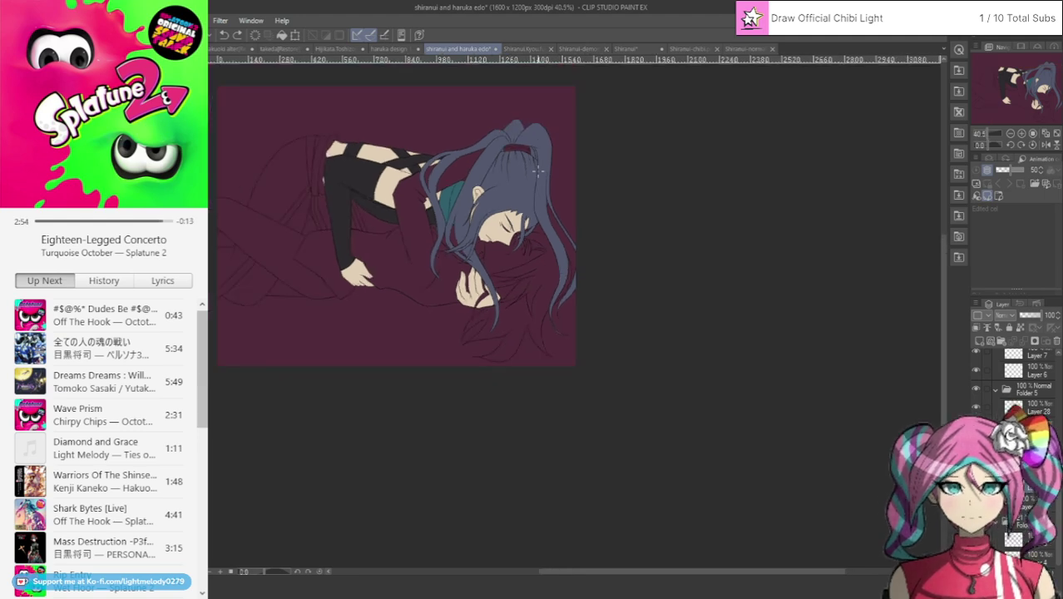
scroll(537, 169, up, 5)
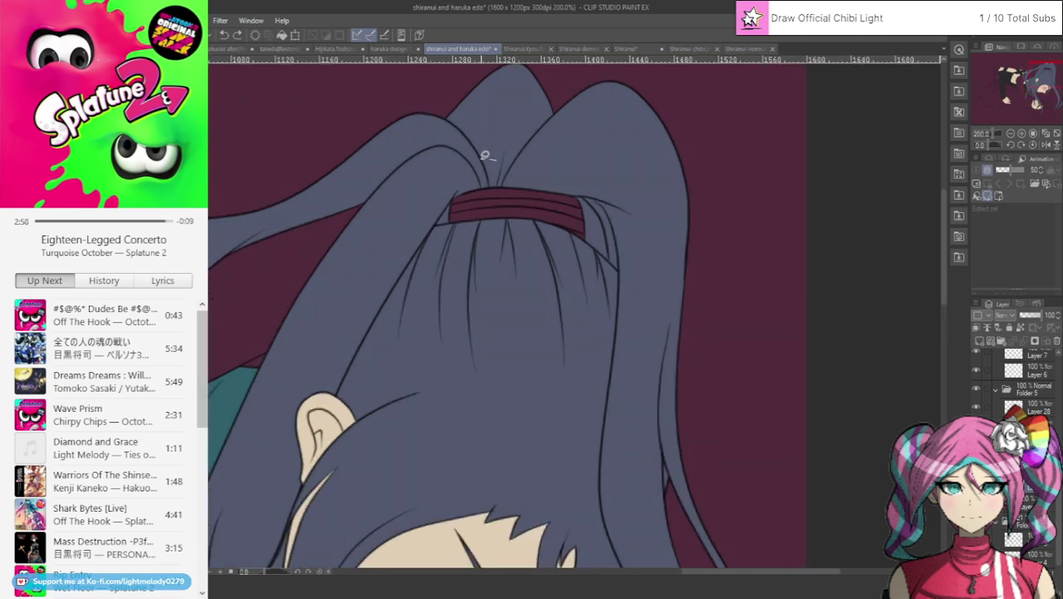
mouse_move(486, 156)
mouse_down()
mouse_move(632, 166)
mouse_move(550, 188)
mouse_up()
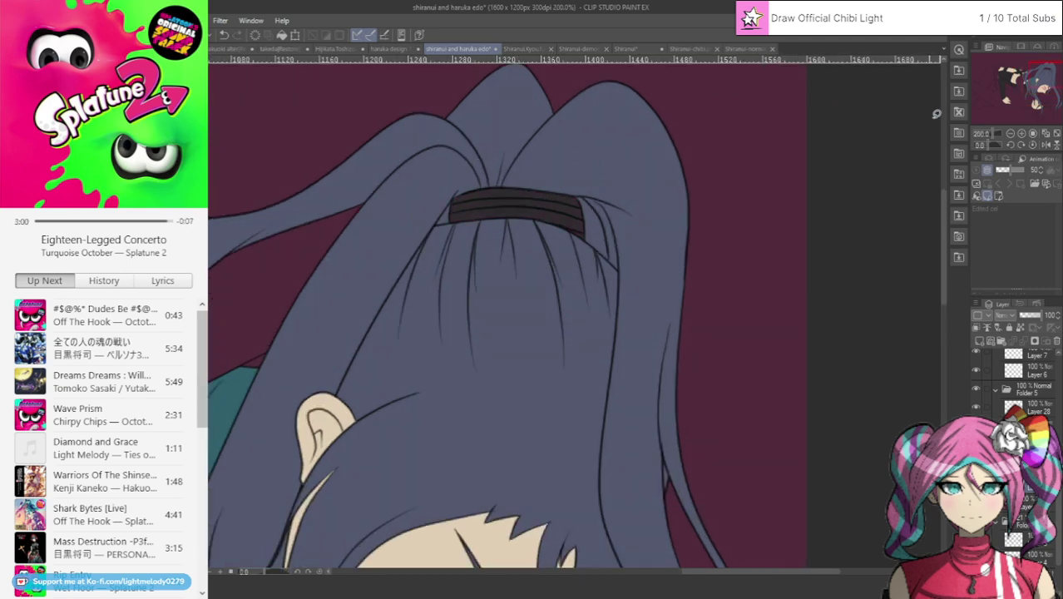
Inspect the back straps, bare skin, waist and sleeve edges for gaps in the flat colors, switching to the skin layer.
drag(1038, 73, 987, 70)
scroll(662, 258, up, 2)
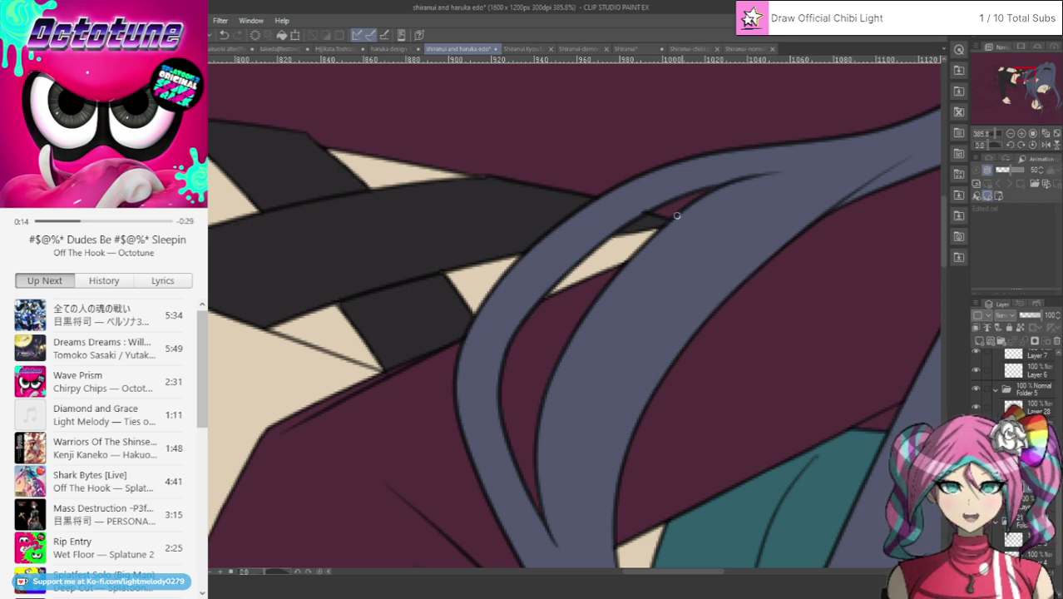
drag(1027, 73, 1020, 69)
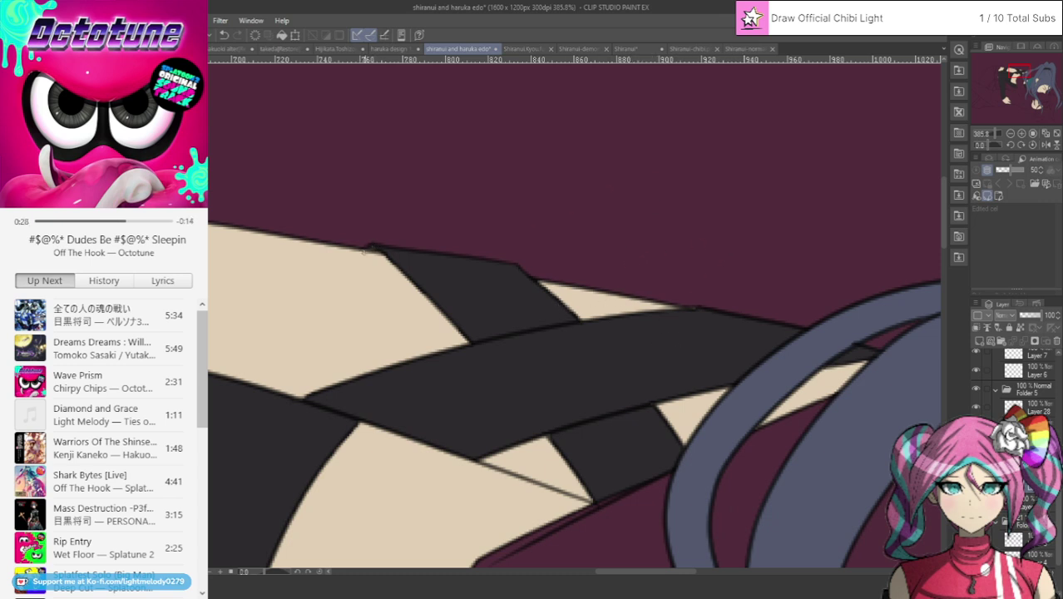
drag(1012, 73, 1001, 73)
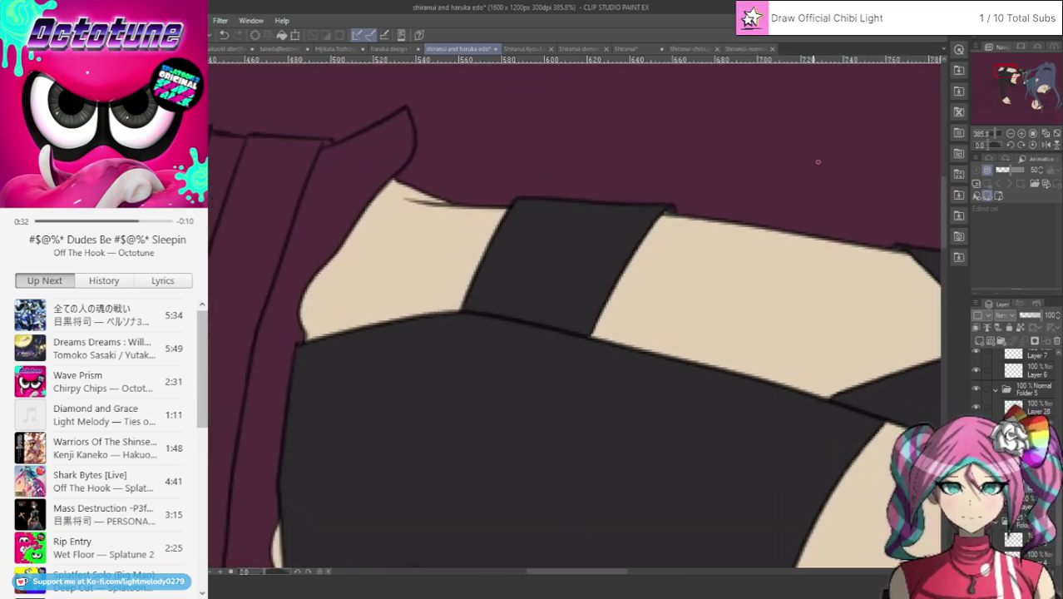
ctrl+shift+click(670, 273)
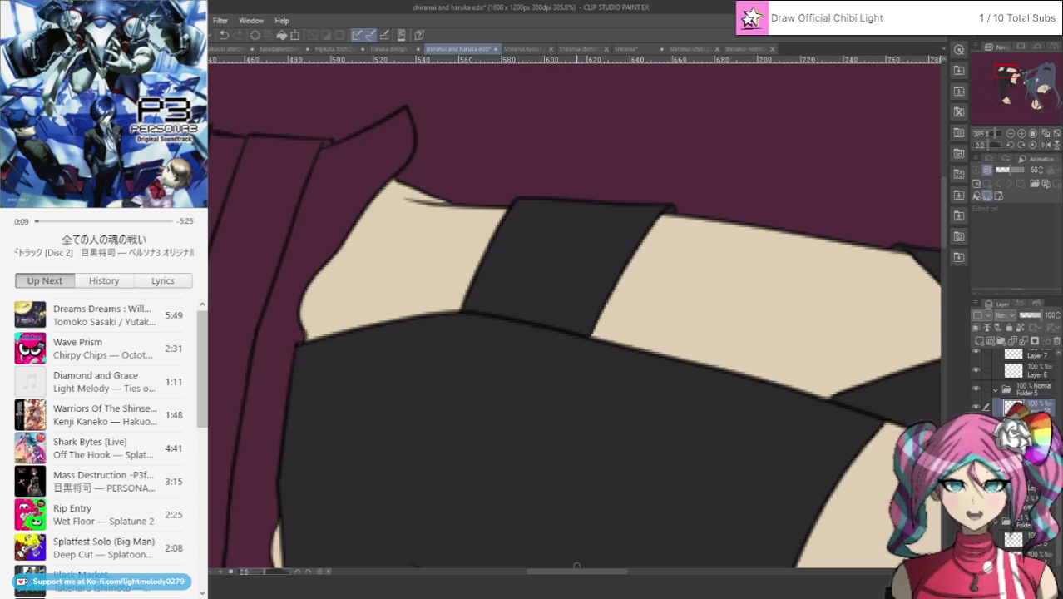
drag(567, 573, 537, 579)
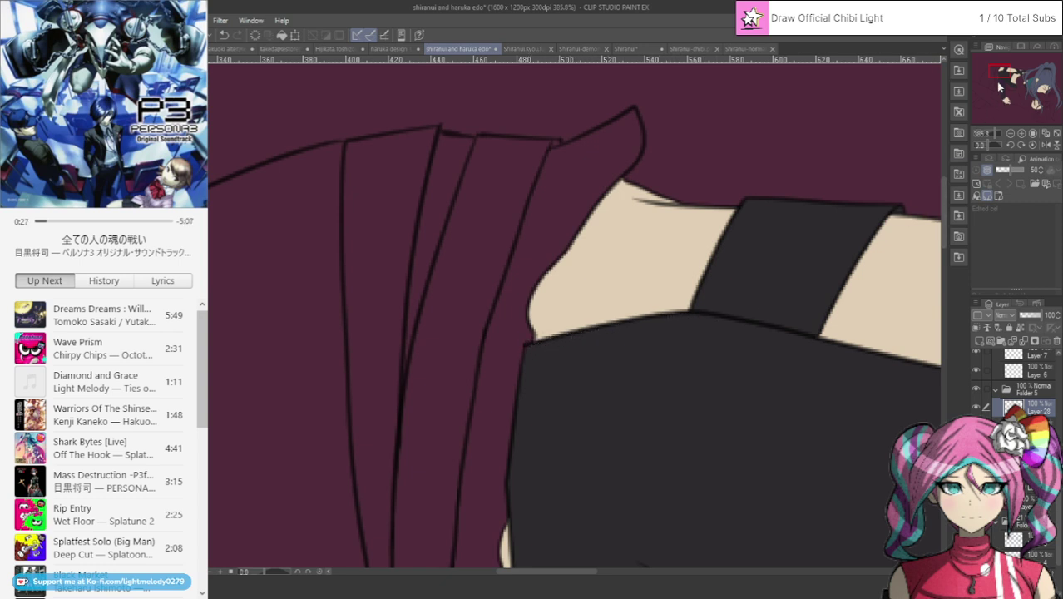
drag(997, 74, 996, 82)
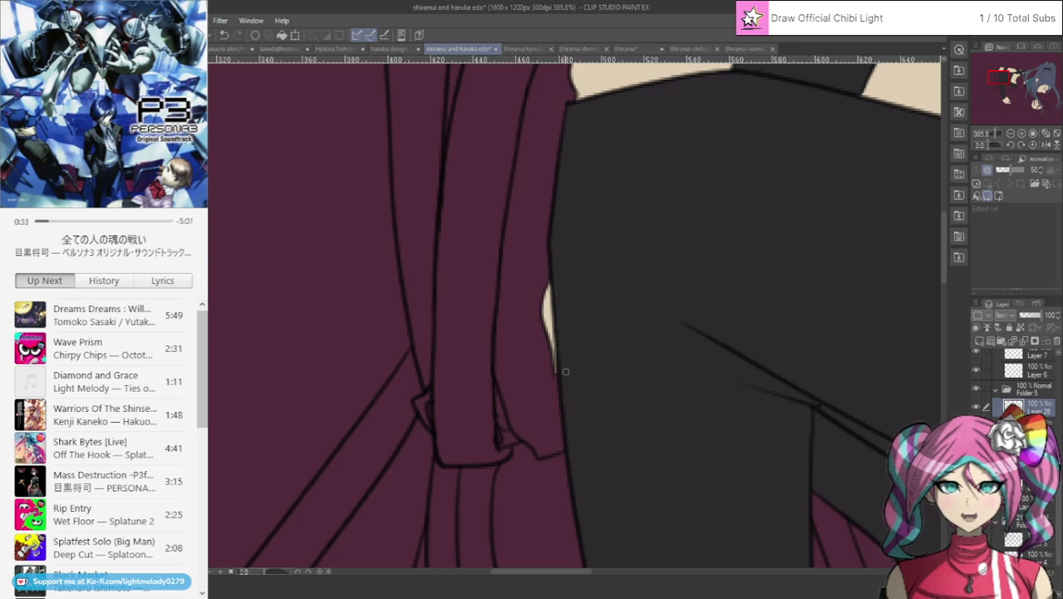
mouse_move(993, 78)
mouse_down()
mouse_move(996, 97)
mouse_move(1003, 88)
mouse_up()
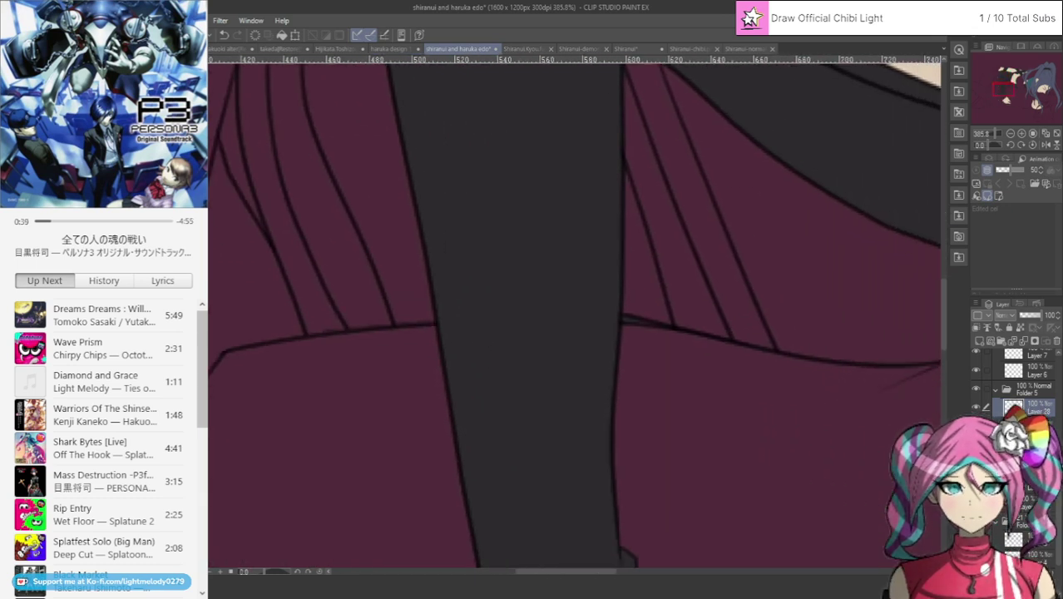
On the black clothing layer, touch up the sleeve's edge where the arm crosses the lying figure's outline.
click(1025, 487)
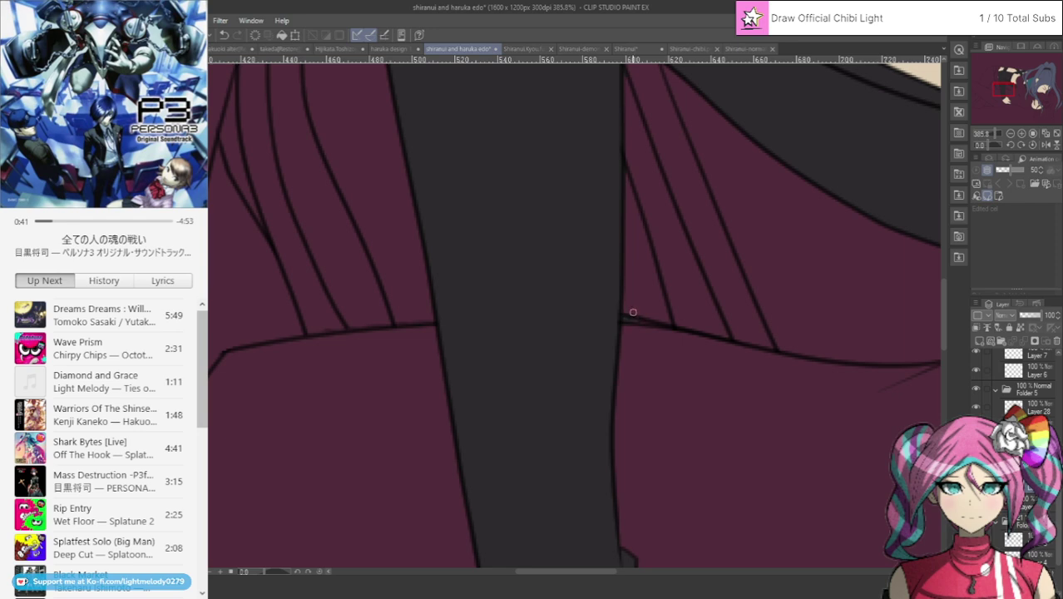
drag(622, 319, 657, 324)
scroll(652, 321, down, 3)
scroll(674, 124, up, 3)
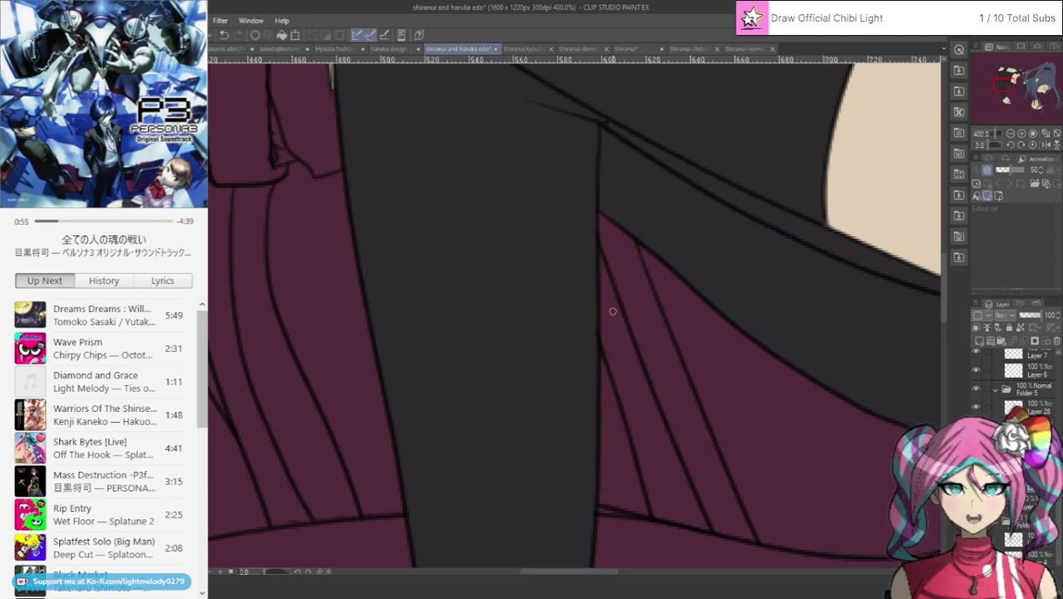
Hide the maroon background layer and fill the enclosed clothing area at the canvas's lower left edge with black.
scroll(613, 313, down, 5)
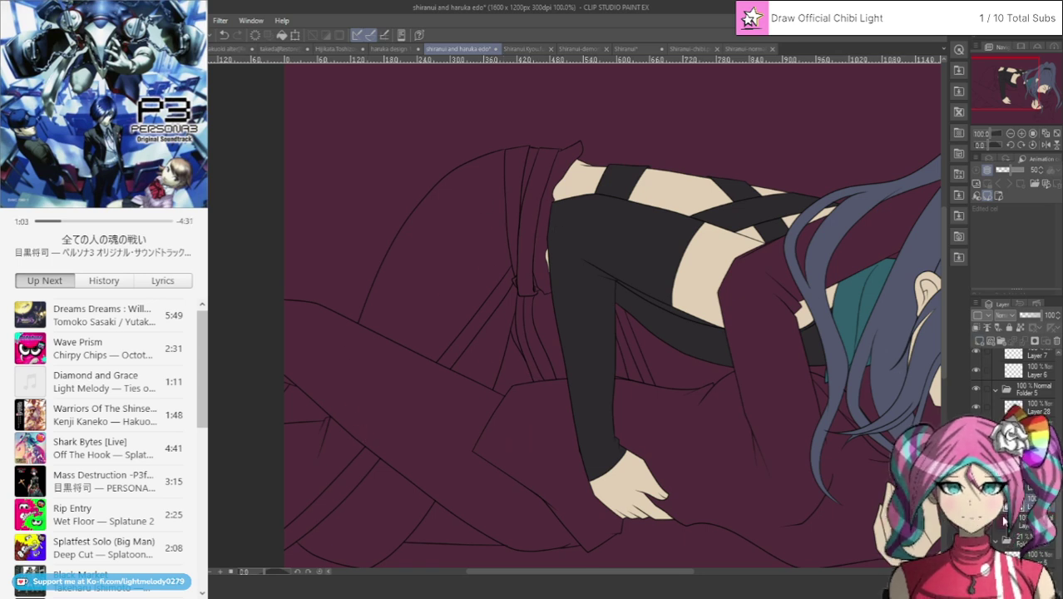
scroll(284, 504, up, 4)
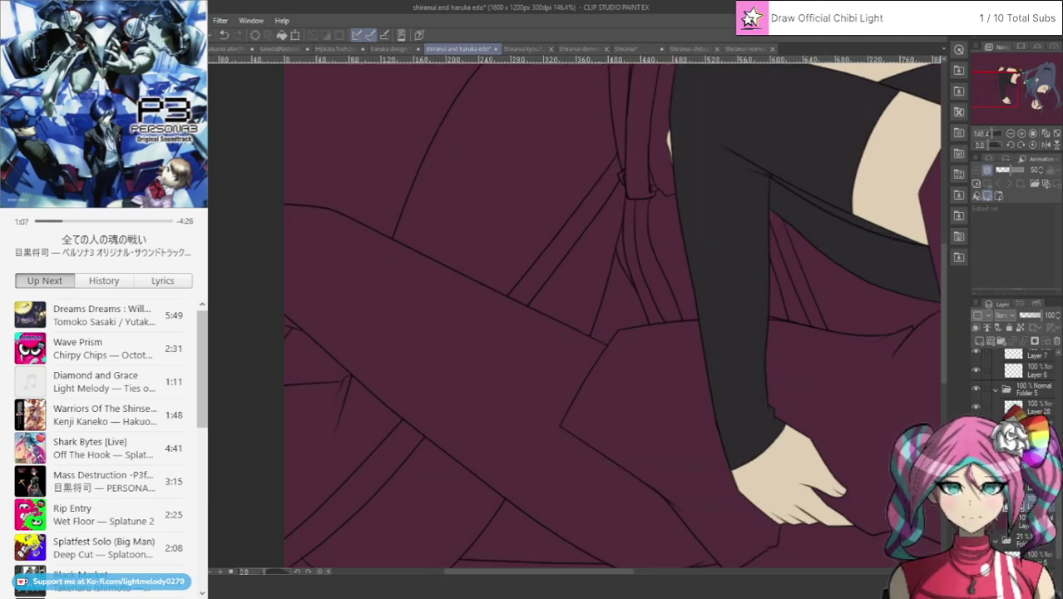
click(976, 518)
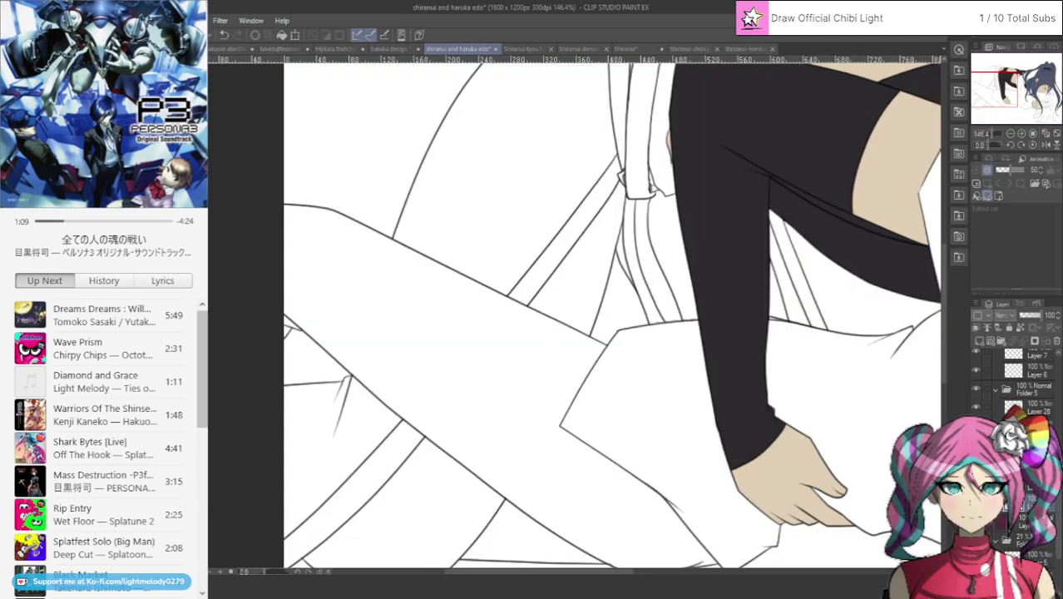
mouse_move(270, 375)
mouse_down()
mouse_move(373, 350)
mouse_move(421, 412)
mouse_move(354, 490)
mouse_move(264, 546)
mouse_up()
mouse_move(270, 380)
mouse_down()
mouse_move(405, 409)
mouse_move(396, 454)
mouse_move(327, 528)
mouse_move(289, 561)
mouse_move(276, 532)
mouse_up()
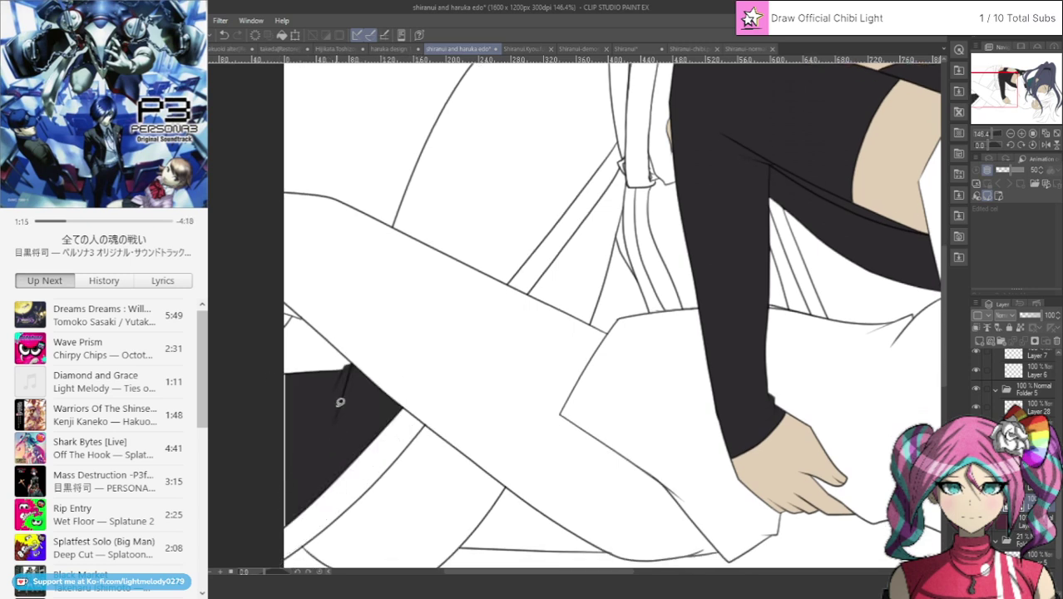
mouse_move(291, 359)
mouse_down()
mouse_move(261, 526)
mouse_move(303, 358)
mouse_up()
Fill the narrow hanging strip beneath the waist knot with black.
drag(995, 93, 993, 86)
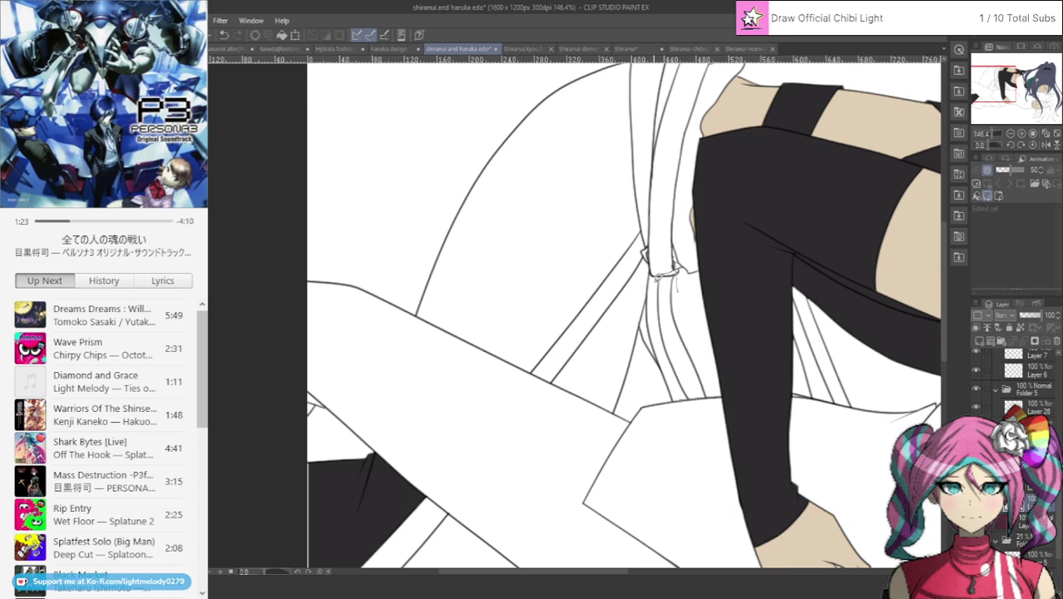
mouse_move(655, 272)
mouse_down()
mouse_move(665, 345)
mouse_move(697, 404)
mouse_up()
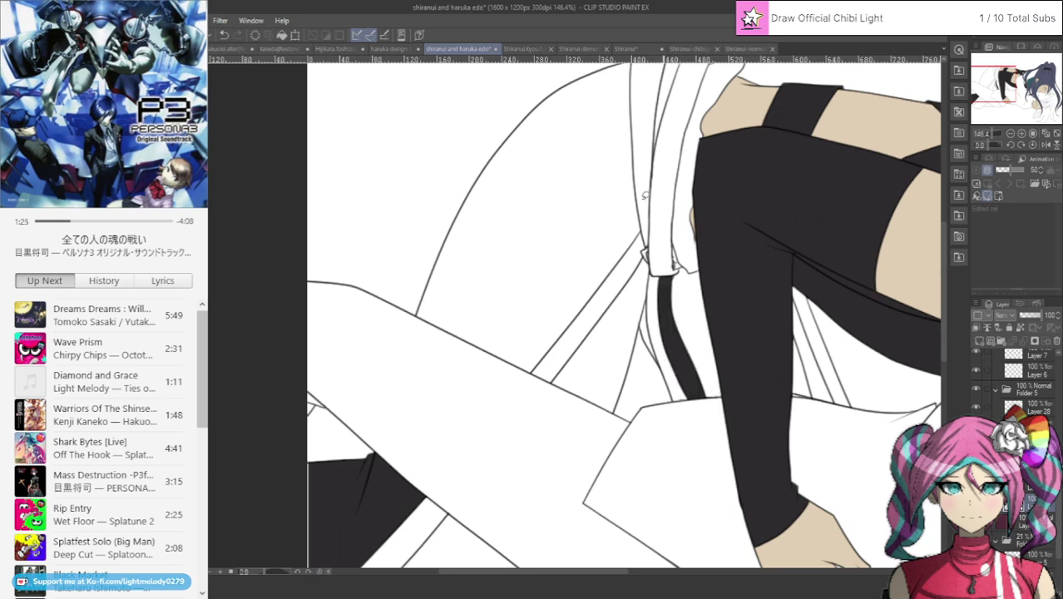
mouse_move(526, 378)
mouse_down()
mouse_move(642, 233)
mouse_move(646, 81)
mouse_move(505, 113)
mouse_move(400, 359)
mouse_move(510, 410)
mouse_up()
Examine the front view in the 032.png character sheet, focusing on the belt, waist sashes, skirt panels and legs.
scroll(646, 80, up, 1)
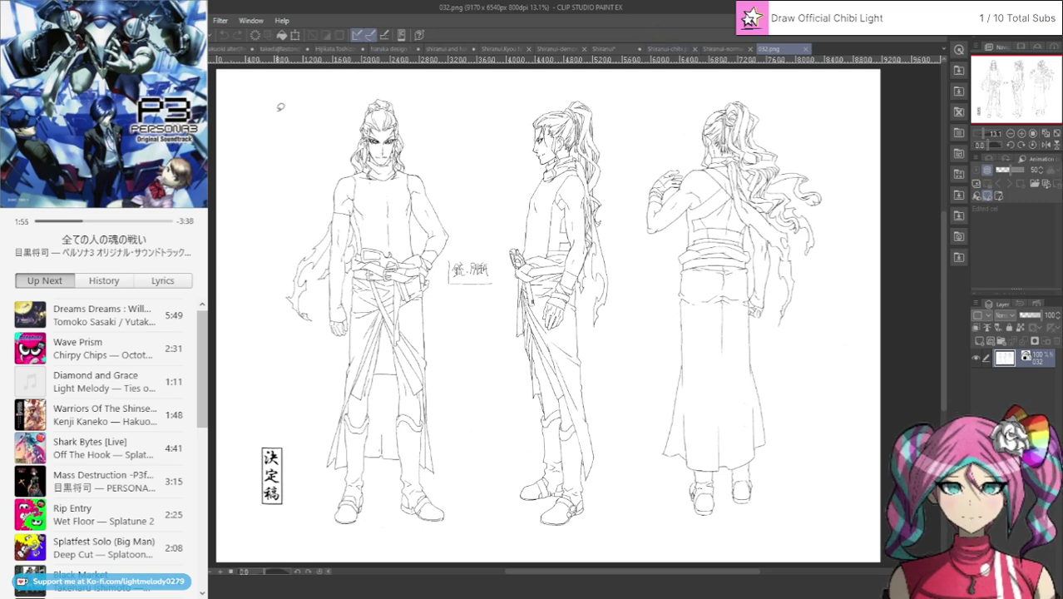
scroll(283, 109, up, 2)
scroll(329, 150, down, 2)
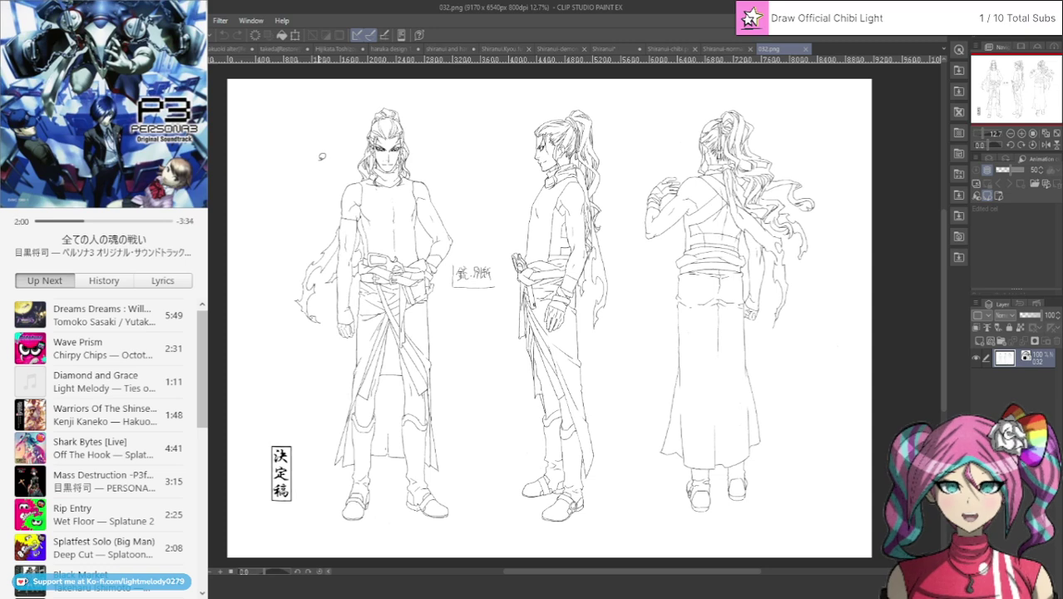
scroll(322, 155, up, 1)
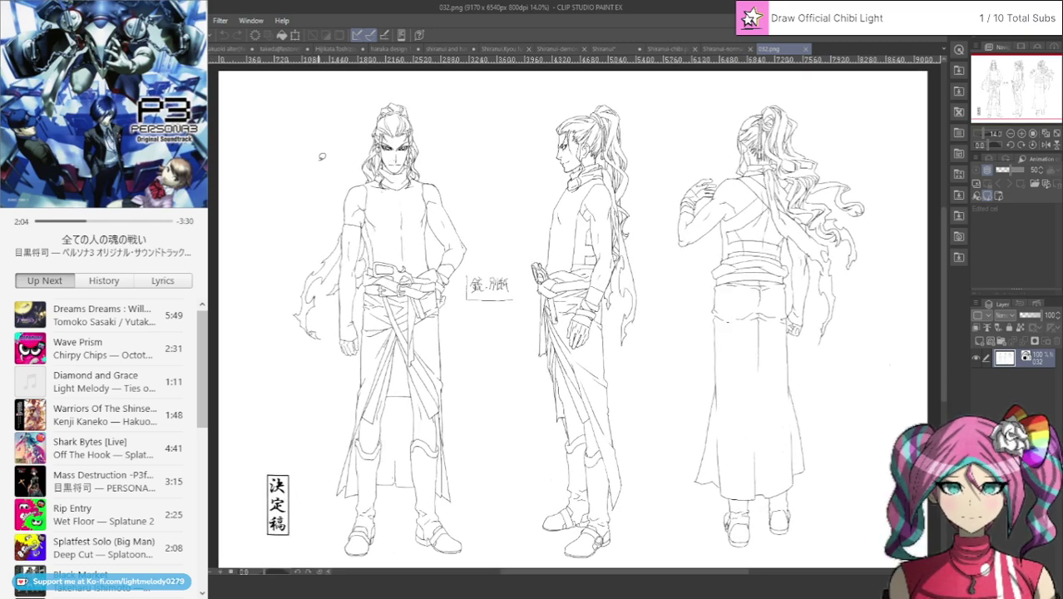
scroll(322, 155, up, 2)
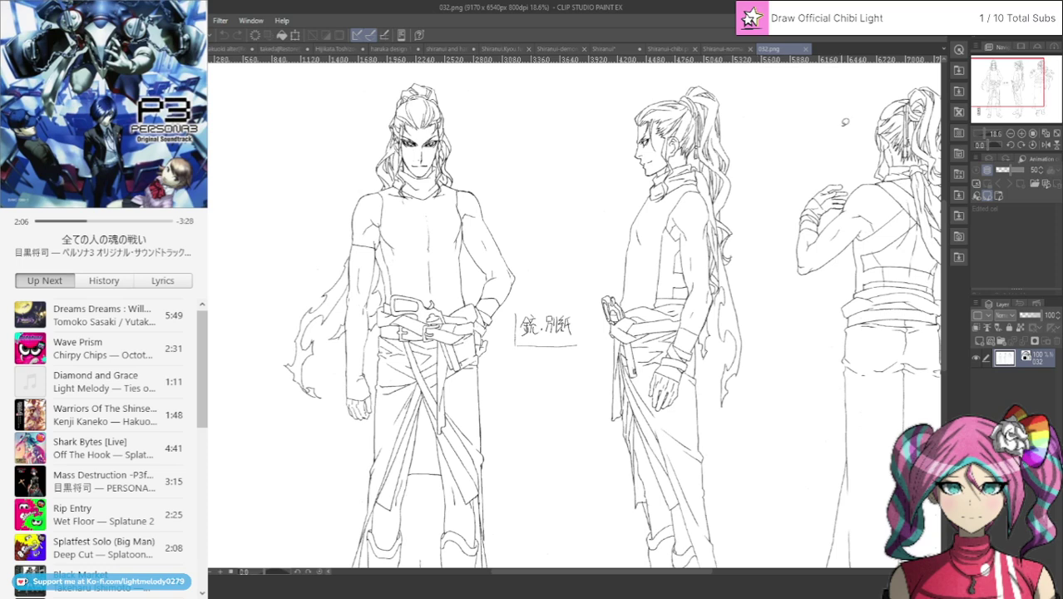
scroll(363, 353, up, 3)
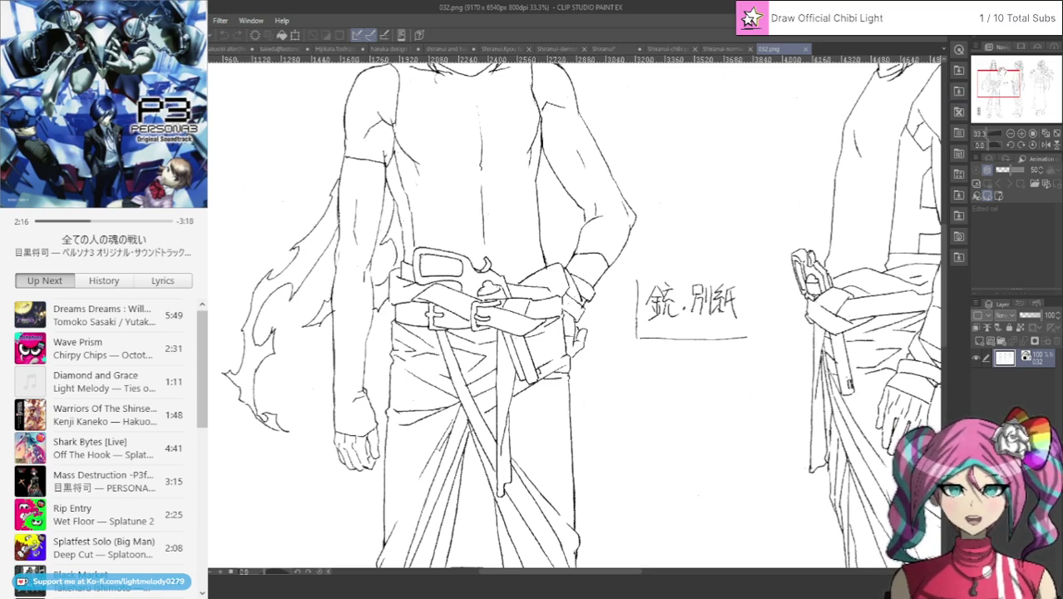
drag(1002, 71, 1005, 80)
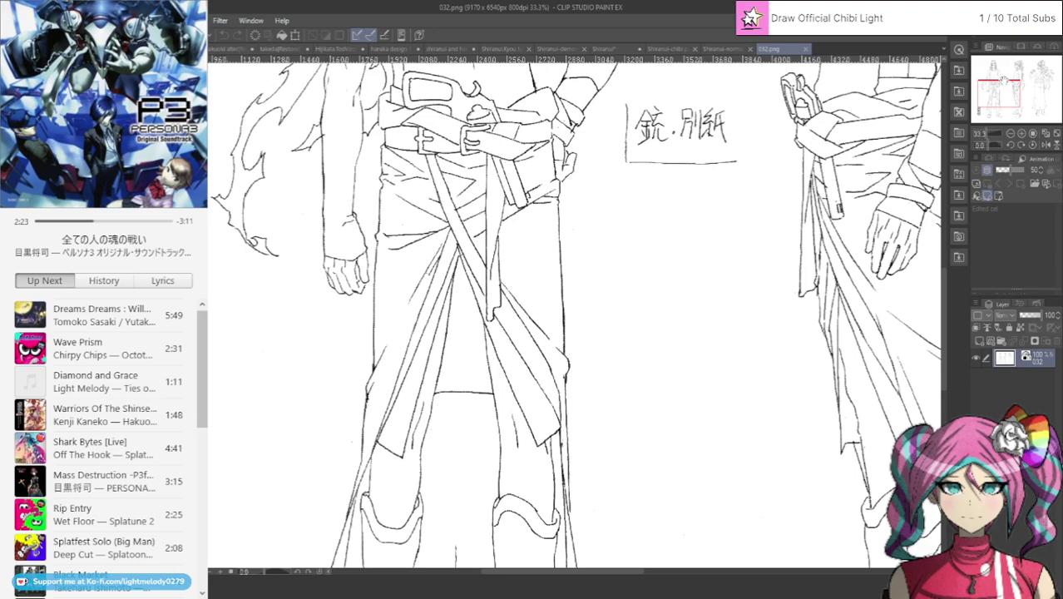
drag(1004, 80, 1004, 77)
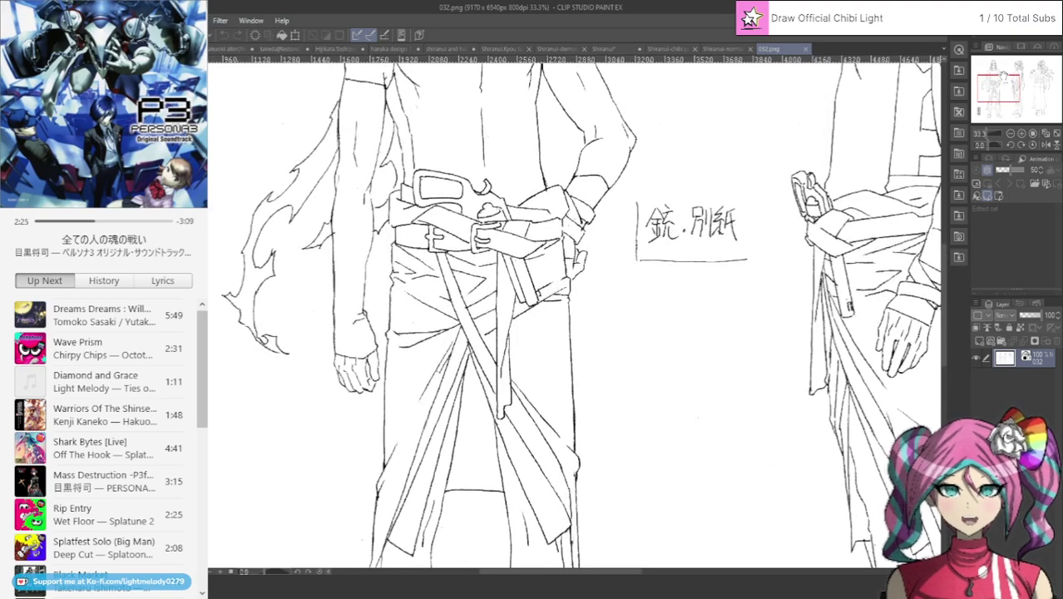
drag(1004, 76, 1002, 87)
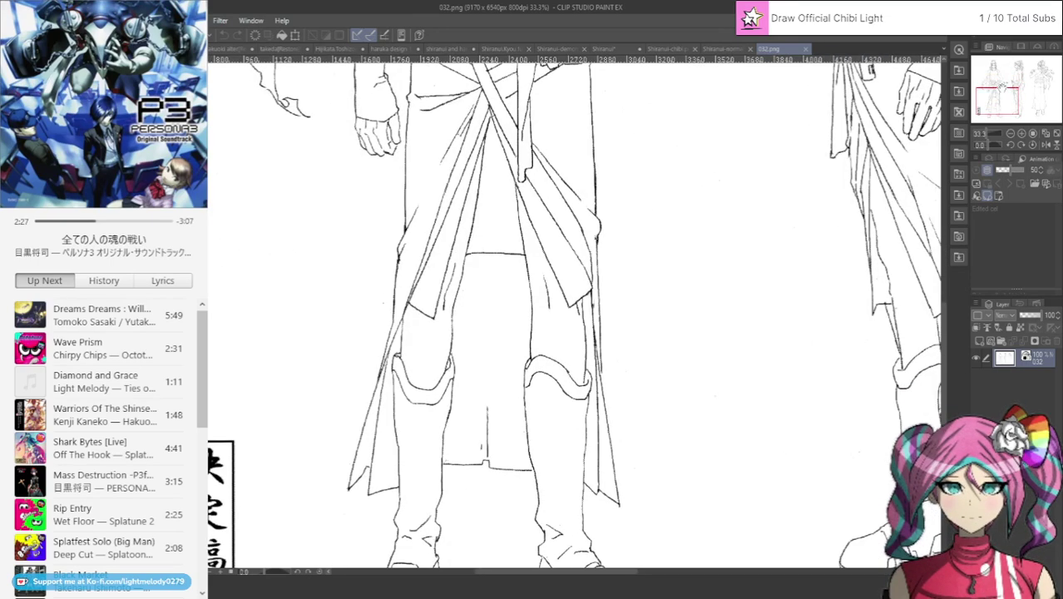
Compare the outfit's sashes, waist and colors across 032.png, the Shiranui illustration, Shiranui-demon.png and the Shiranui.Kyou.full reference.
scroll(735, 288, down, 4)
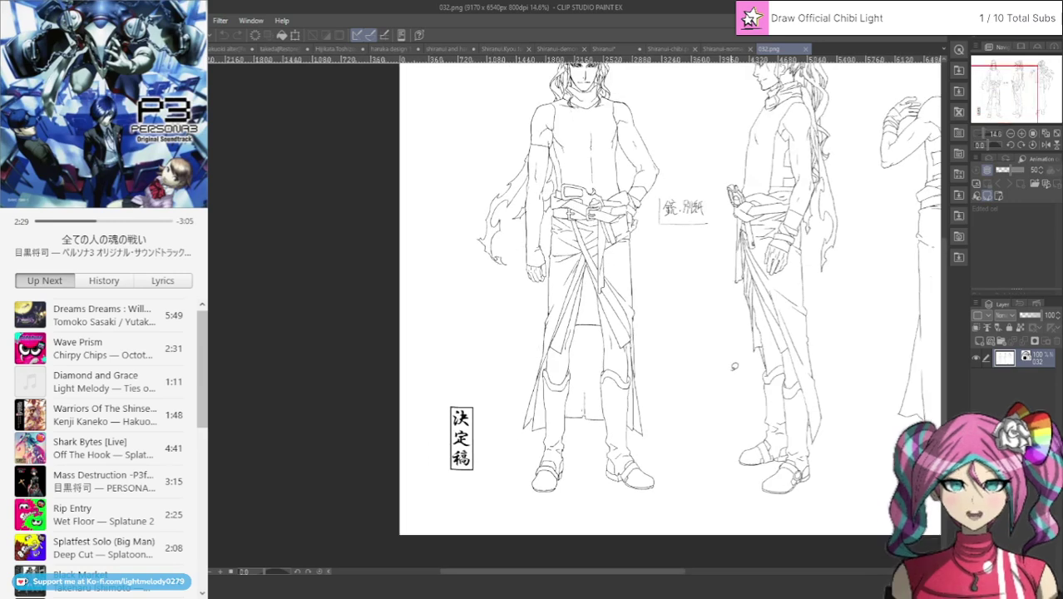
scroll(1016, 95, up, 2)
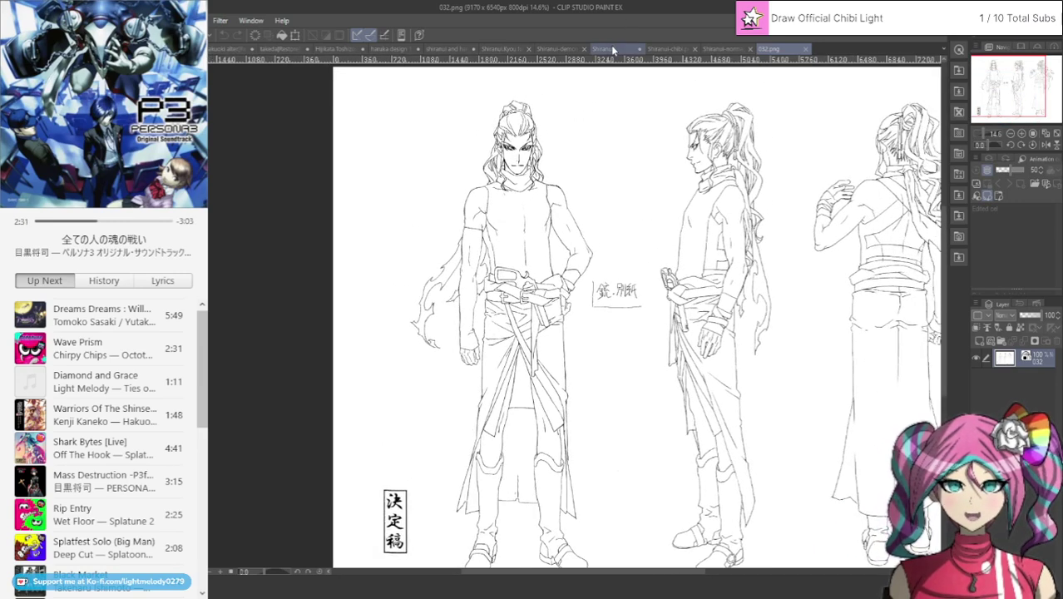
click(611, 49)
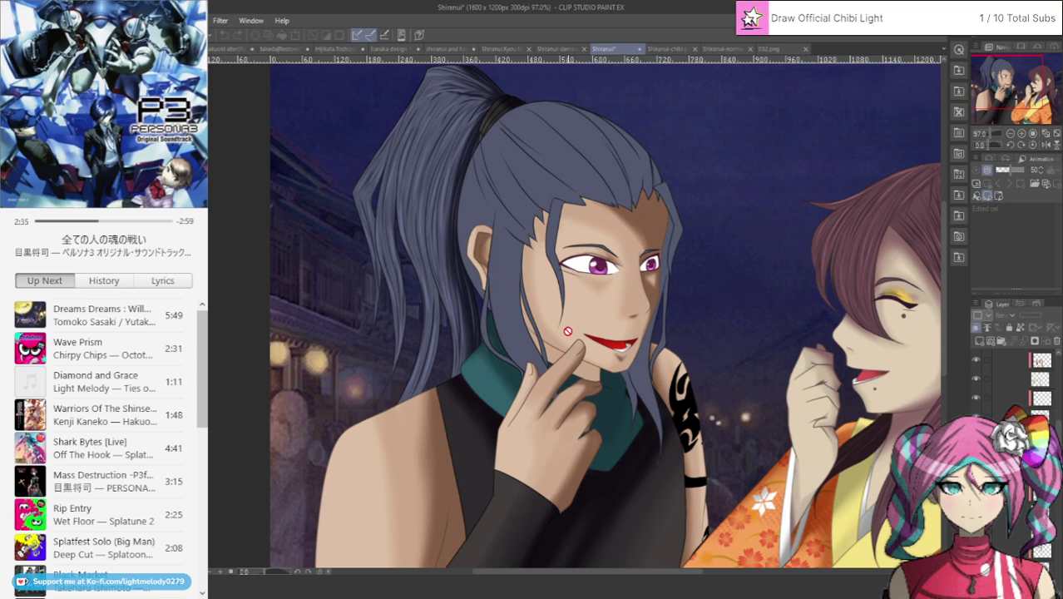
click(559, 49)
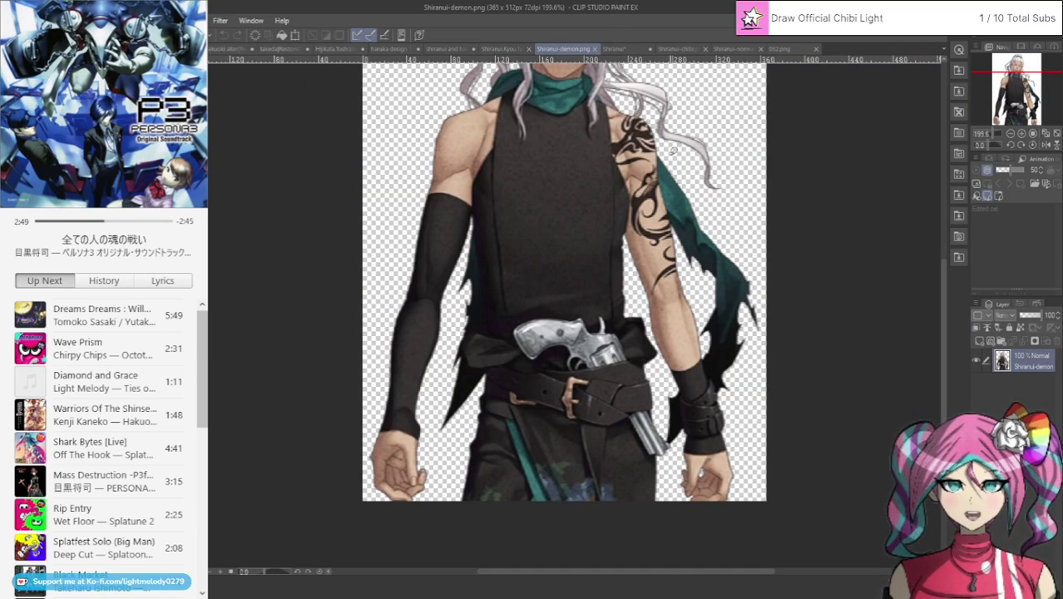
scroll(622, 147, down, 2)
scroll(554, 73, up, 1)
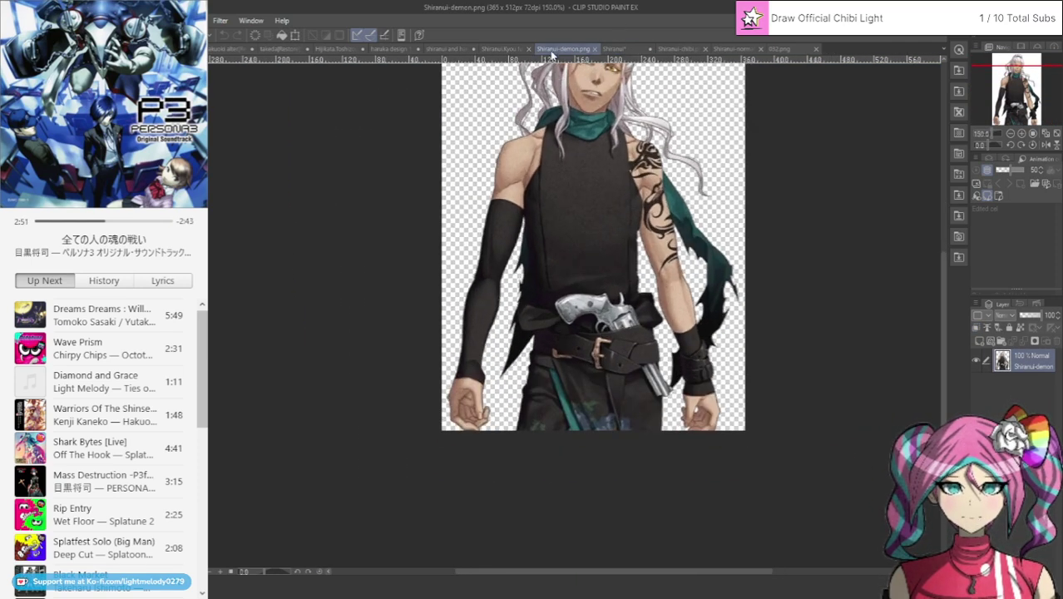
click(503, 50)
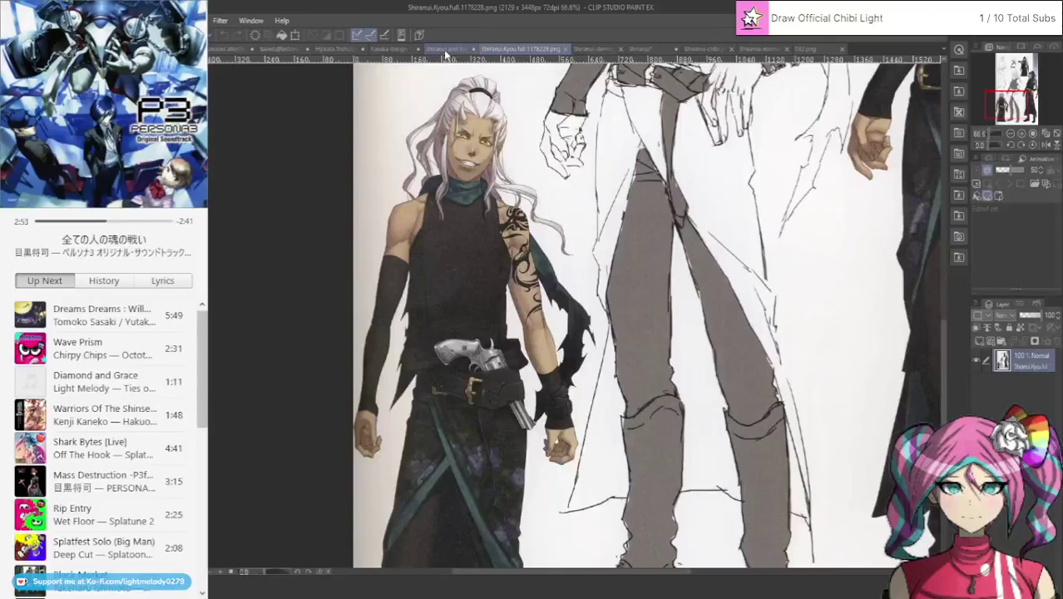
Return to the shiranui and haruka edo illustration and fill both visible sections of the long diagonal sash along the leg with teal.
click(449, 49)
key(ctrl+minus)
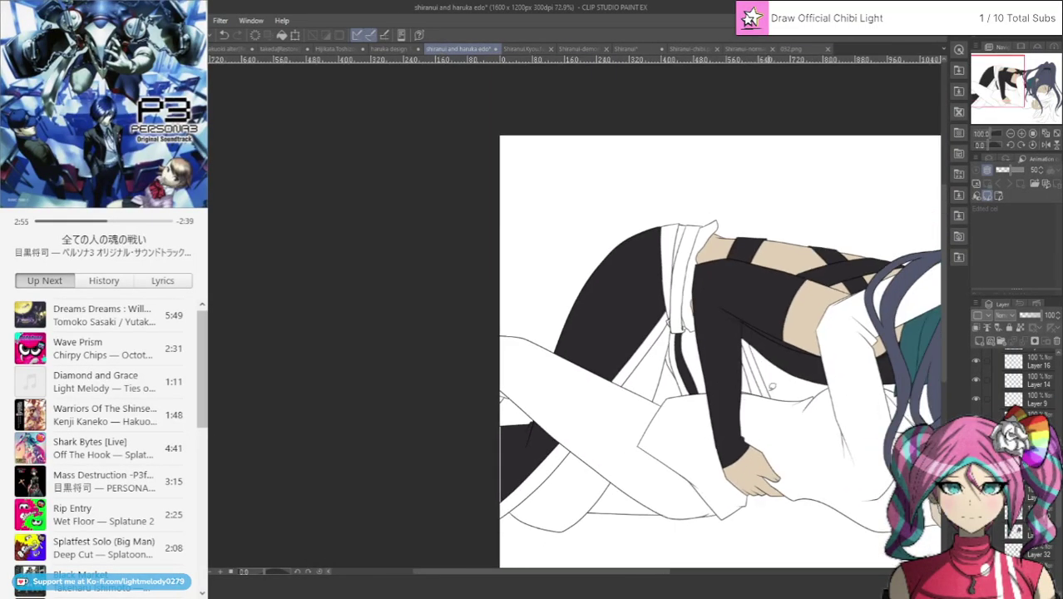
scroll(1015, 383, down, 3)
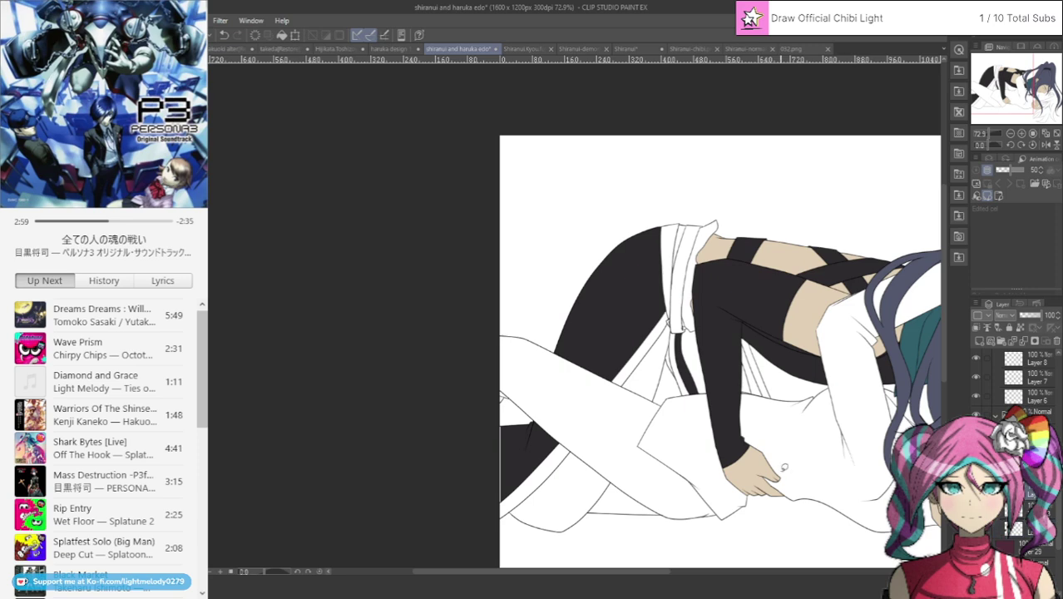
scroll(499, 491, up, 2)
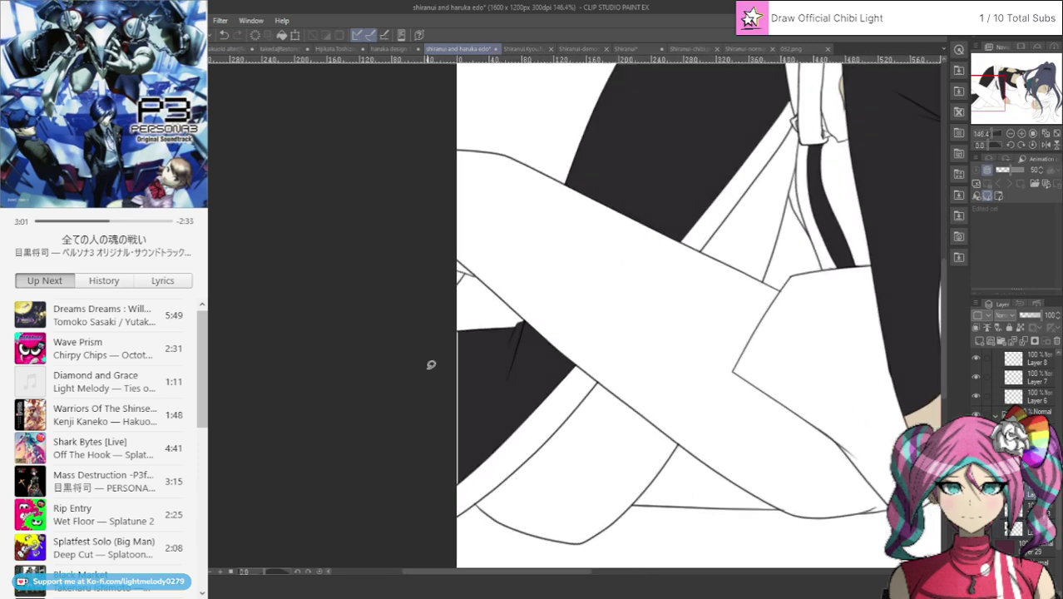
mouse_move(436, 537)
mouse_down()
mouse_move(617, 364)
mouse_move(605, 336)
mouse_up()
mouse_move(691, 201)
mouse_down()
mouse_move(714, 247)
mouse_move(780, 148)
mouse_move(791, 109)
mouse_move(801, 115)
mouse_move(800, 88)
mouse_up()
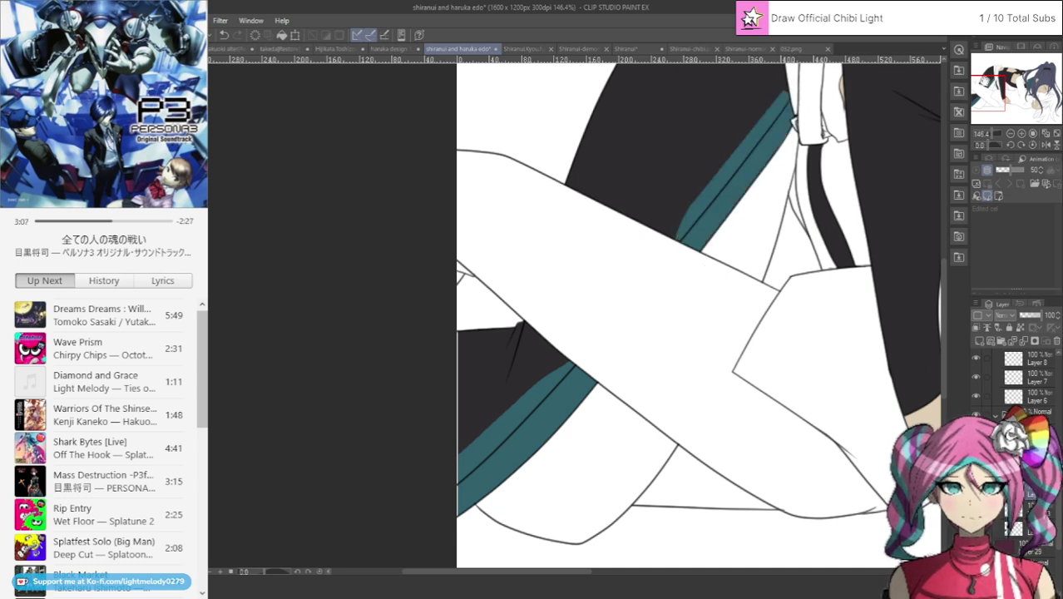
Fill the narrow sash strip hanging beneath the waist wrap with teal.
drag(824, 138, 656, 219)
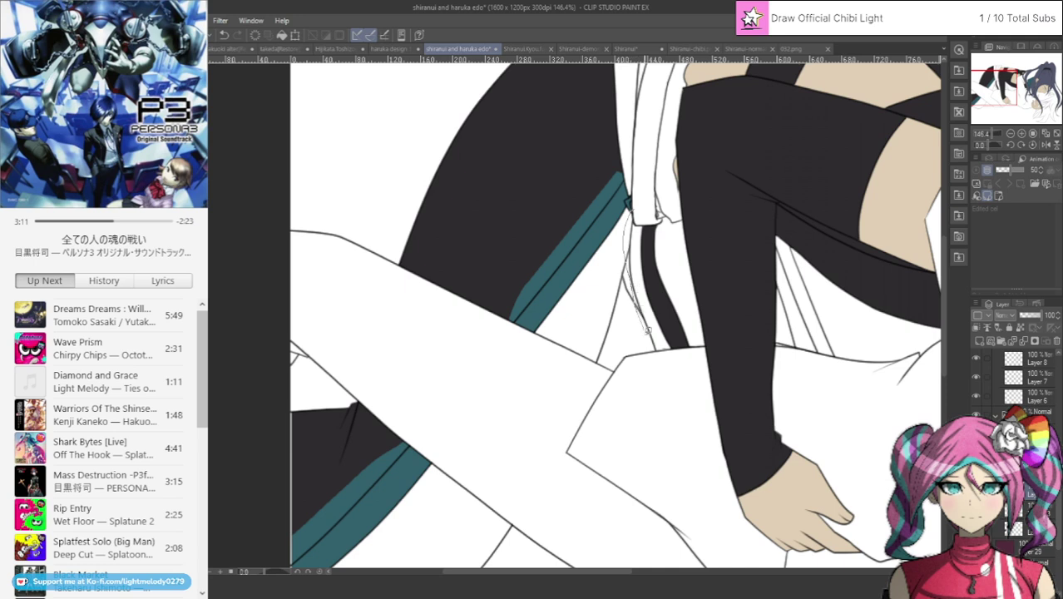
mouse_move(659, 288)
mouse_down()
mouse_move(656, 177)
mouse_move(645, 254)
mouse_move(643, 206)
mouse_up()
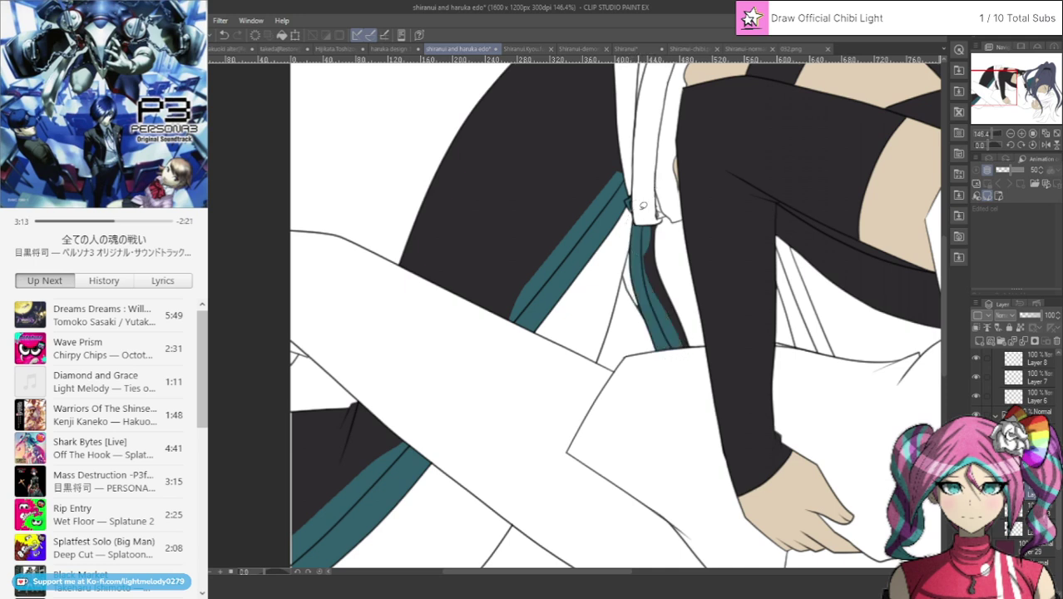
drag(631, 257, 632, 194)
Show the maroon background layer and erase the teal overspill from the black half of the hanging strip.
scroll(649, 189, up, 5)
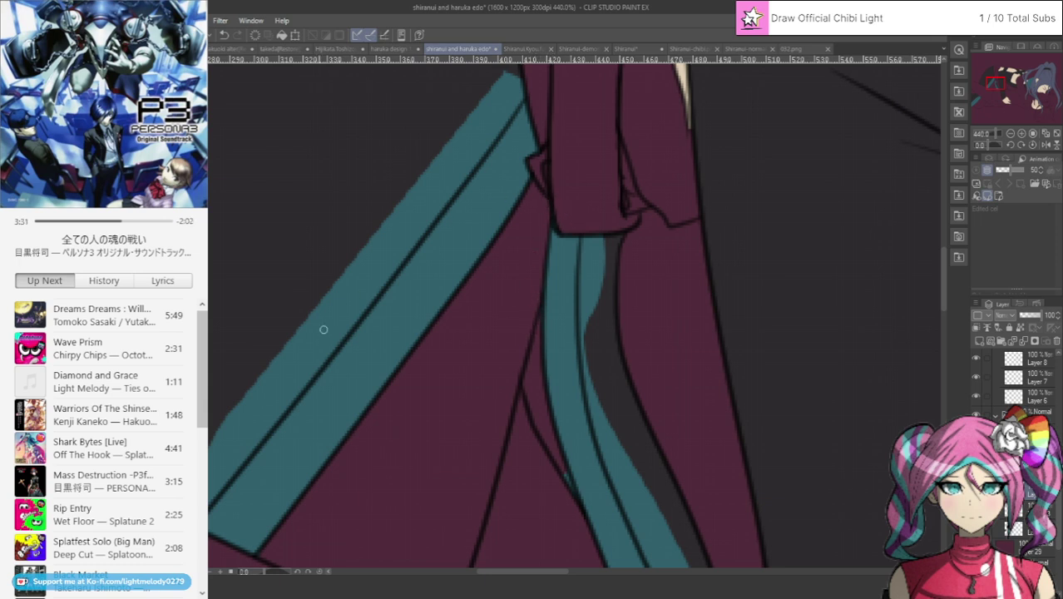
mouse_move(612, 225)
mouse_down()
mouse_move(595, 266)
mouse_move(593, 230)
mouse_move(588, 327)
mouse_move(591, 298)
mouse_move(609, 415)
mouse_up()
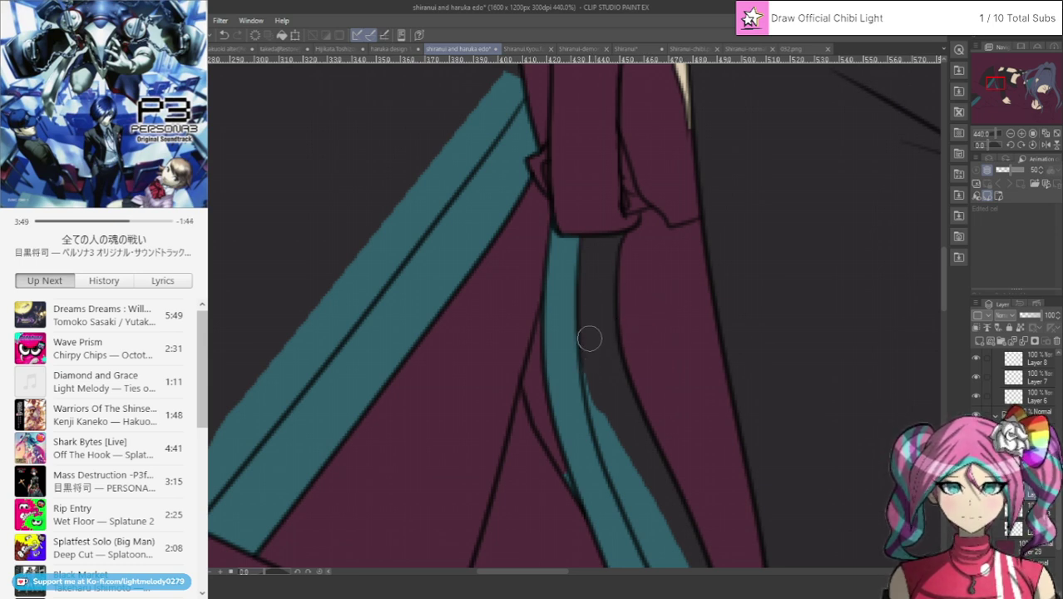
mouse_move(591, 356)
mouse_down()
mouse_move(618, 475)
mouse_move(605, 421)
mouse_move(657, 508)
mouse_up()
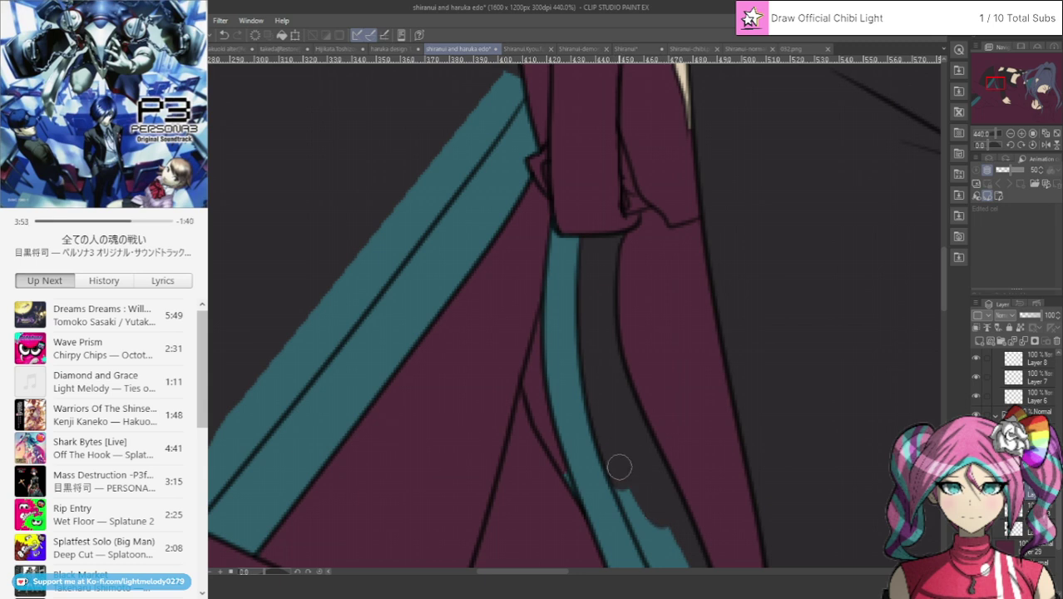
drag(946, 293, 943, 314)
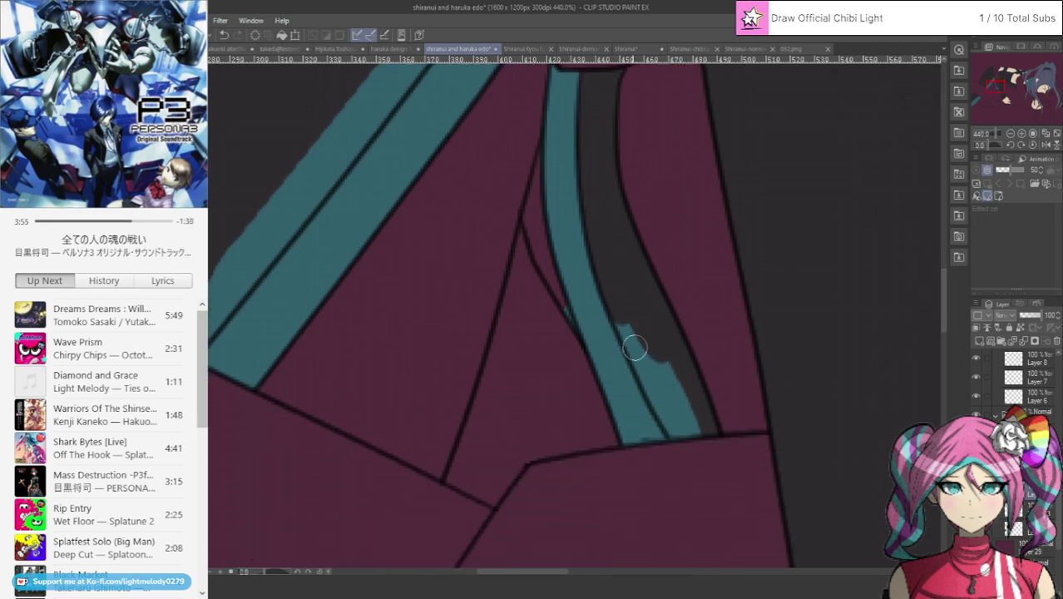
mouse_move(627, 307)
mouse_down()
mouse_move(641, 354)
mouse_move(627, 319)
mouse_move(631, 337)
mouse_move(681, 434)
mouse_move(662, 336)
mouse_up()
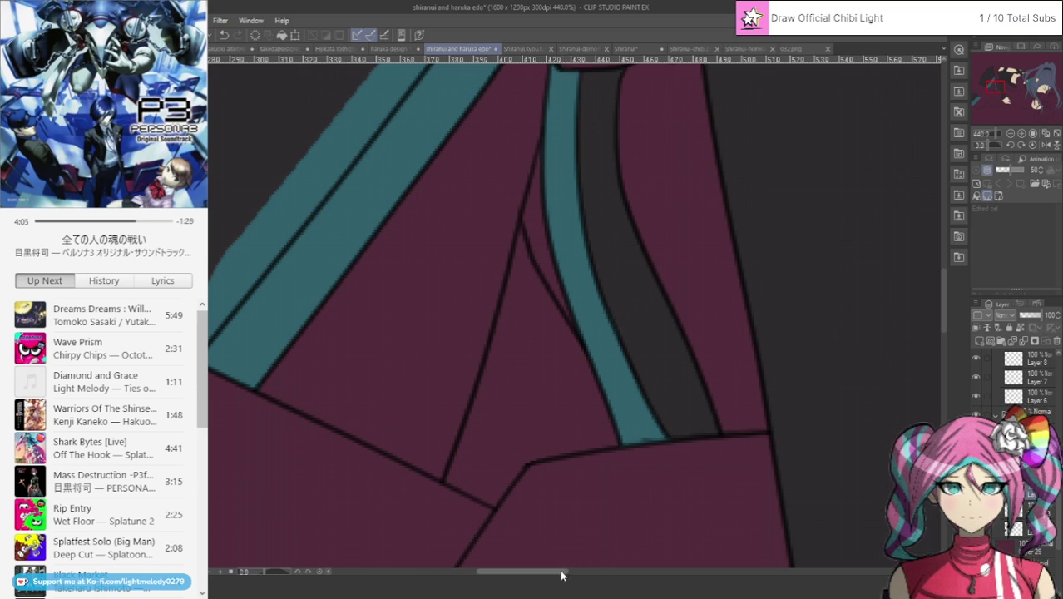
Erase the teal overspill from the black thigh along the outline of the diagonal sash's upper section.
drag(562, 572, 542, 573)
drag(945, 282, 944, 255)
mouse_move(675, 97)
mouse_down()
mouse_move(704, 104)
mouse_move(671, 161)
mouse_move(701, 141)
mouse_move(565, 316)
mouse_up()
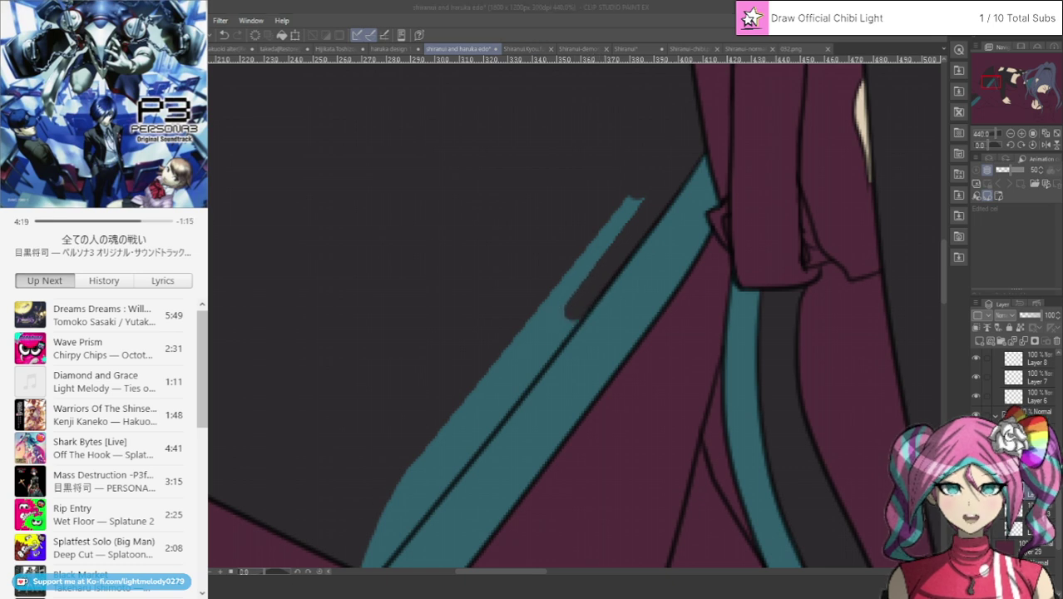
click(583, 23)
mouse_move(645, 197)
mouse_down()
mouse_move(598, 241)
mouse_move(628, 199)
mouse_move(537, 313)
mouse_move(612, 238)
mouse_move(574, 288)
mouse_move(501, 354)
mouse_move(569, 298)
mouse_move(528, 351)
mouse_move(574, 304)
mouse_move(556, 335)
mouse_move(569, 317)
mouse_move(450, 468)
mouse_move(435, 478)
mouse_move(410, 462)
mouse_move(427, 464)
mouse_move(444, 431)
mouse_move(416, 458)
mouse_move(477, 385)
mouse_move(446, 451)
mouse_up()
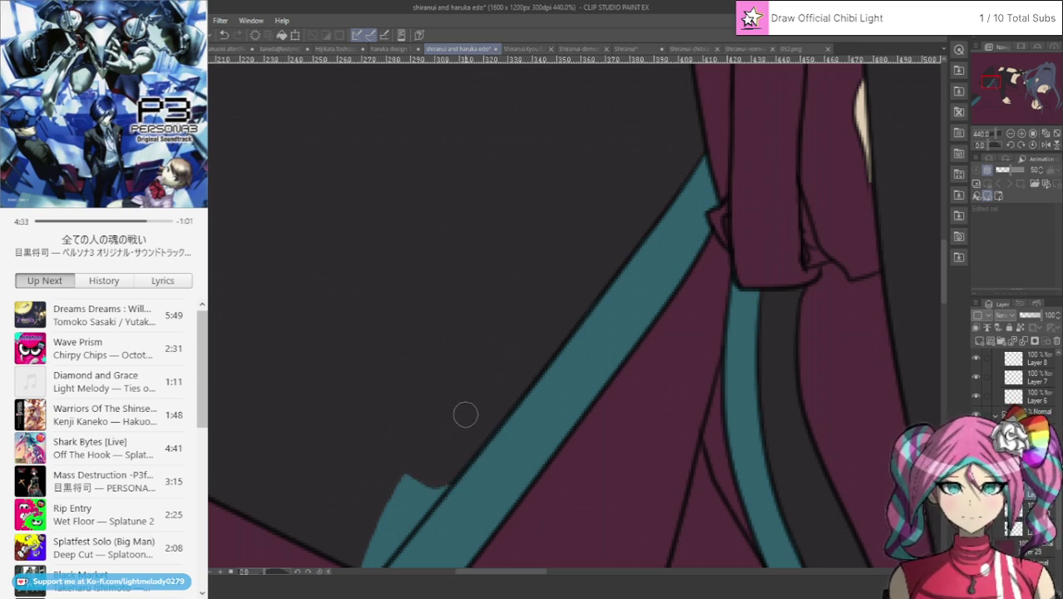
drag(343, 471, 602, 301)
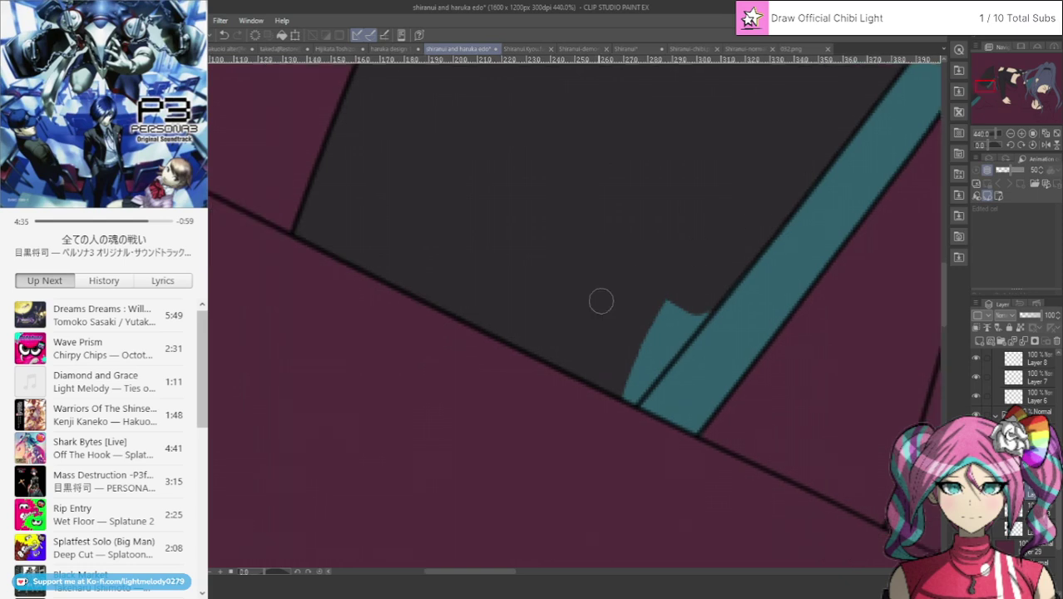
mouse_move(668, 298)
mouse_down()
mouse_move(639, 352)
mouse_move(706, 281)
mouse_move(659, 343)
mouse_move(709, 292)
mouse_move(621, 402)
mouse_up()
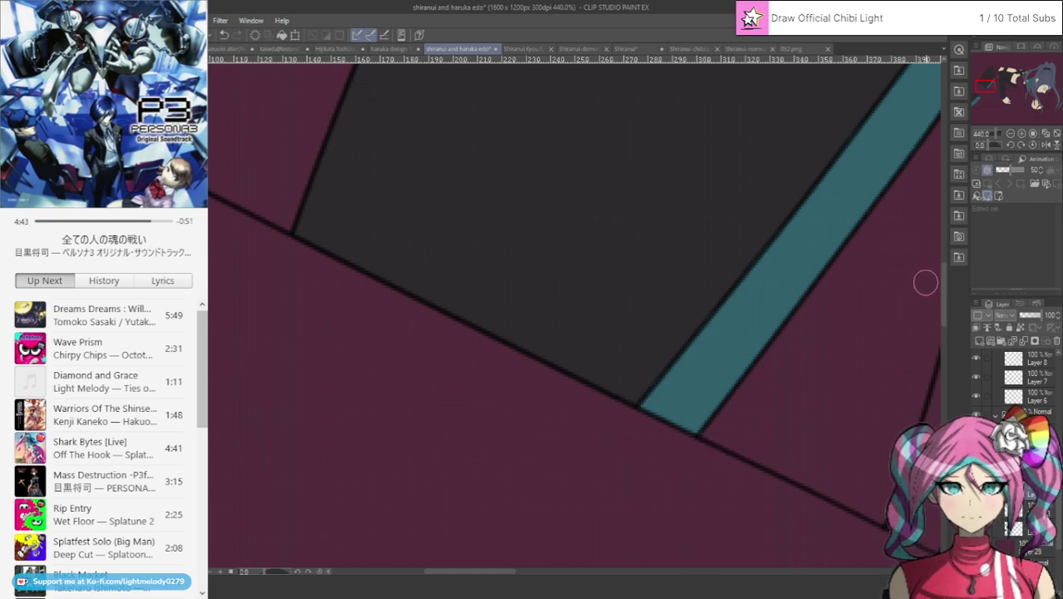
Erase the teal overspill along the outline of the sash's lower section, down to the edge of the canvas.
drag(944, 290, 945, 366)
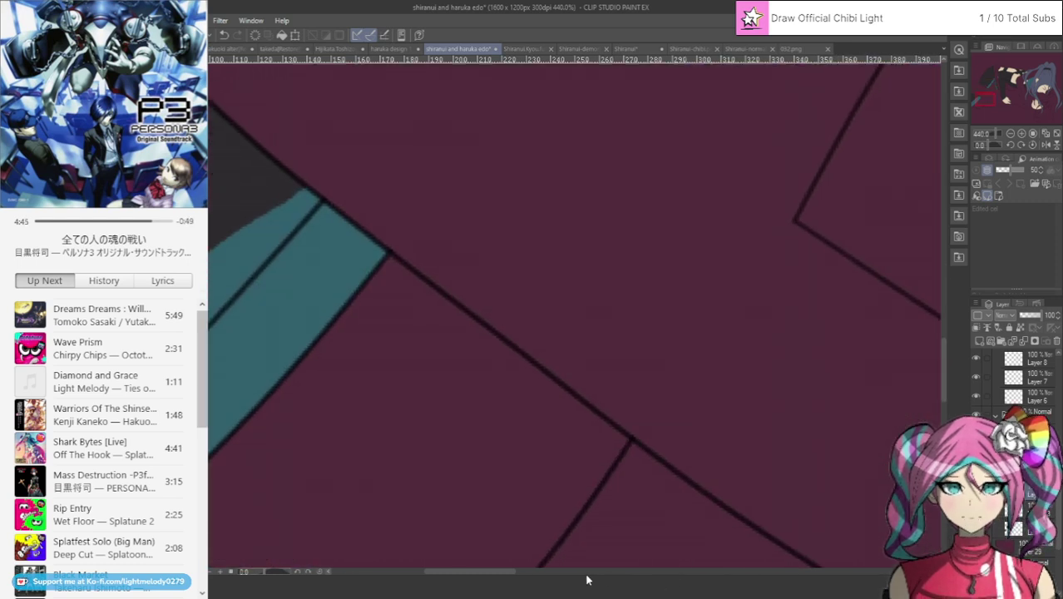
drag(511, 580, 458, 589)
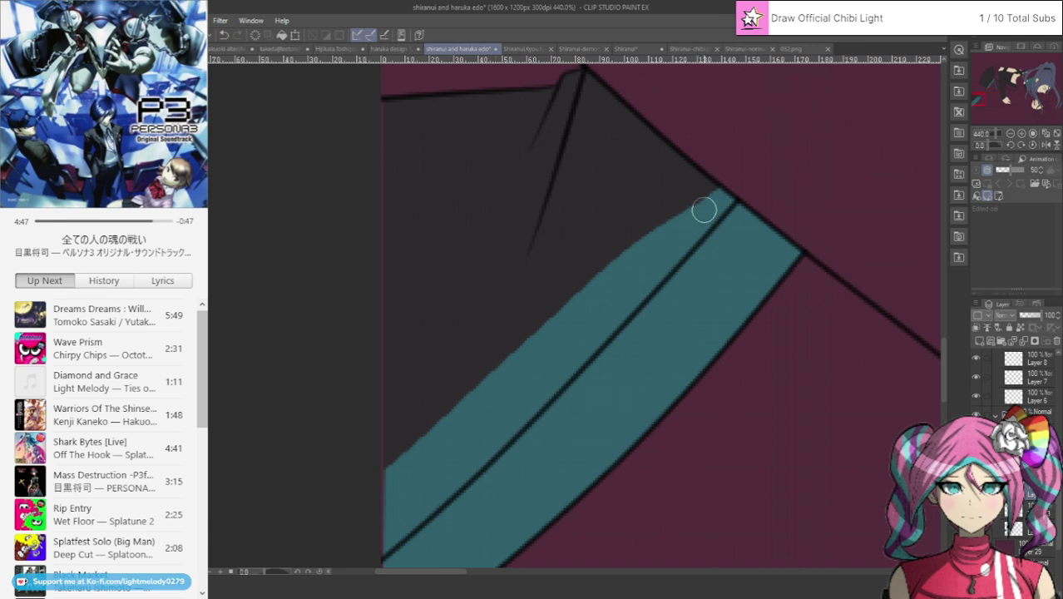
mouse_move(687, 219)
mouse_down()
mouse_move(728, 194)
mouse_move(644, 283)
mouse_up()
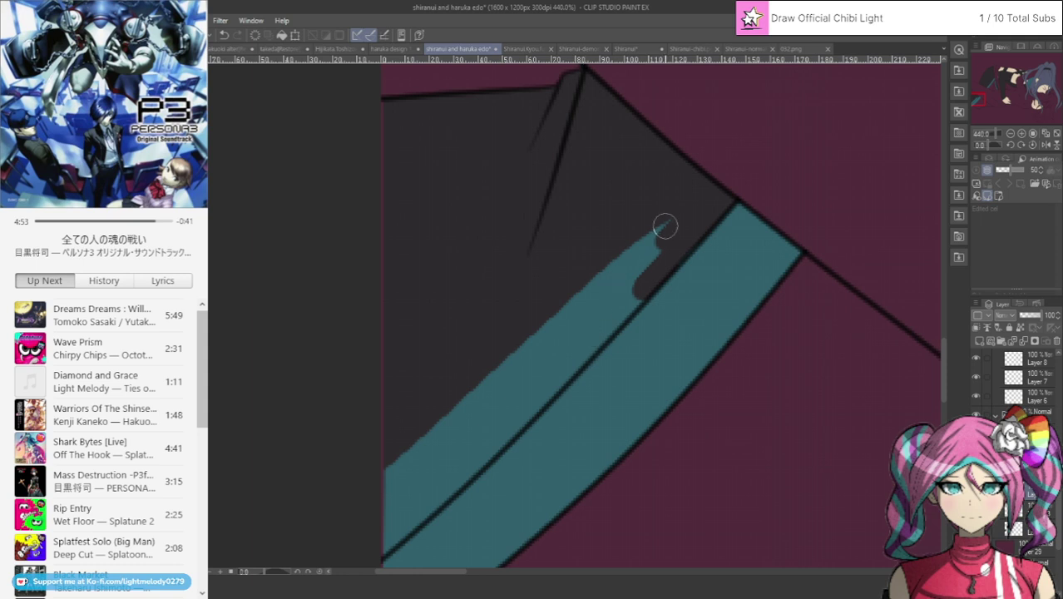
mouse_move(664, 226)
mouse_down()
mouse_move(590, 277)
mouse_move(612, 278)
mouse_up()
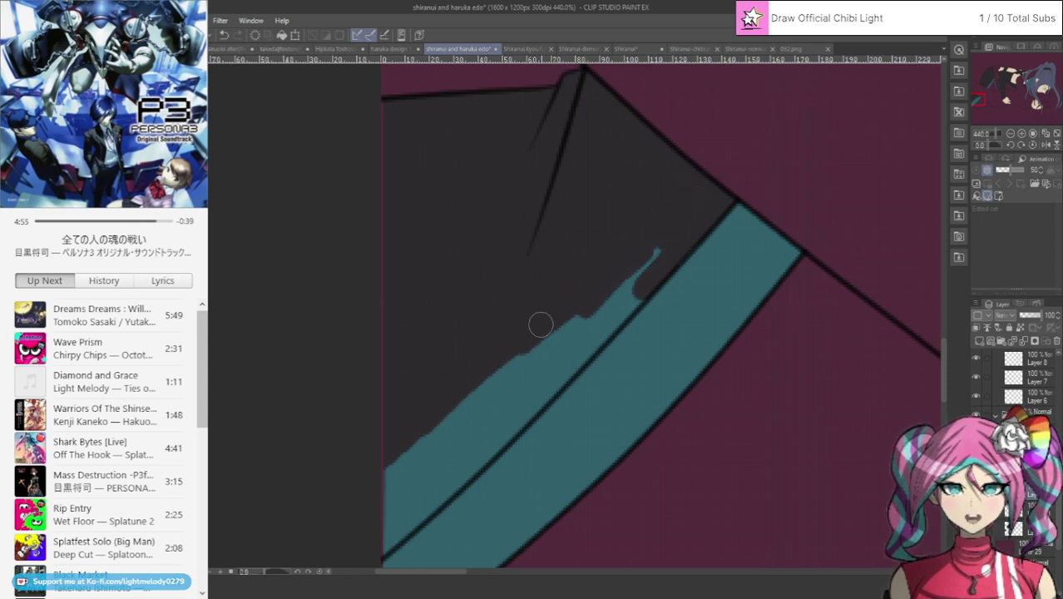
mouse_move(540, 320)
mouse_down()
mouse_move(390, 467)
mouse_move(403, 460)
mouse_move(404, 469)
mouse_move(574, 314)
mouse_up()
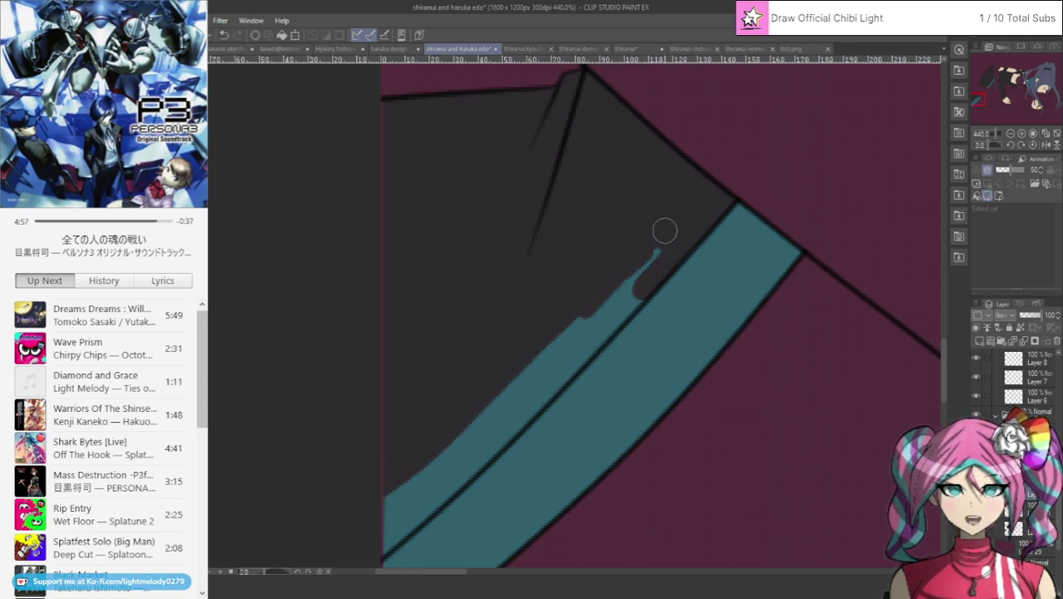
drag(662, 230, 461, 432)
mouse_move(633, 276)
mouse_down()
mouse_move(603, 316)
mouse_move(642, 285)
mouse_move(537, 395)
mouse_move(565, 366)
mouse_move(457, 435)
mouse_move(543, 374)
mouse_move(491, 428)
mouse_move(557, 374)
mouse_move(536, 392)
mouse_up()
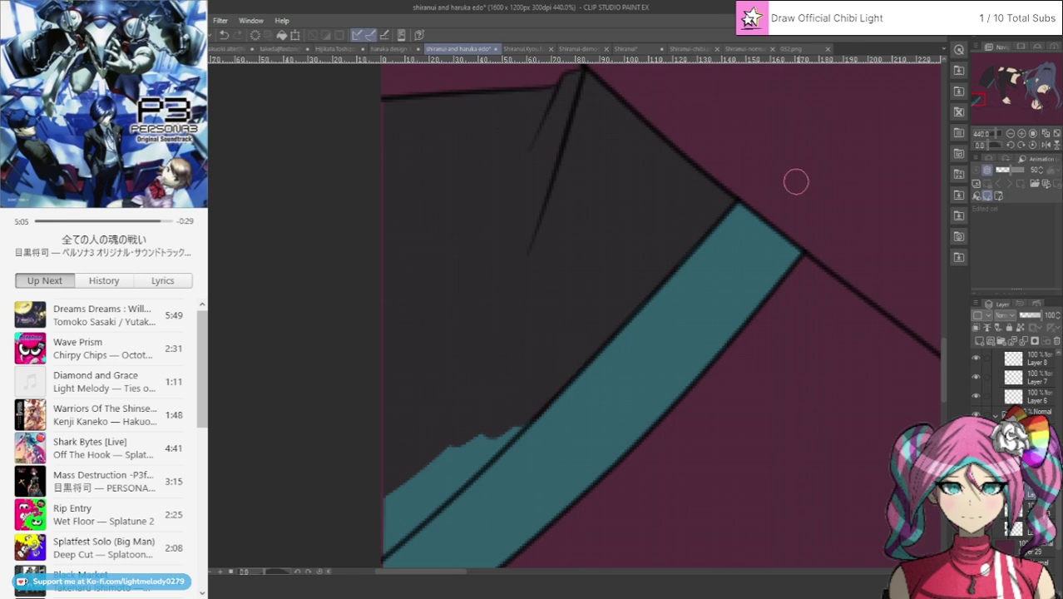
drag(978, 97, 976, 100)
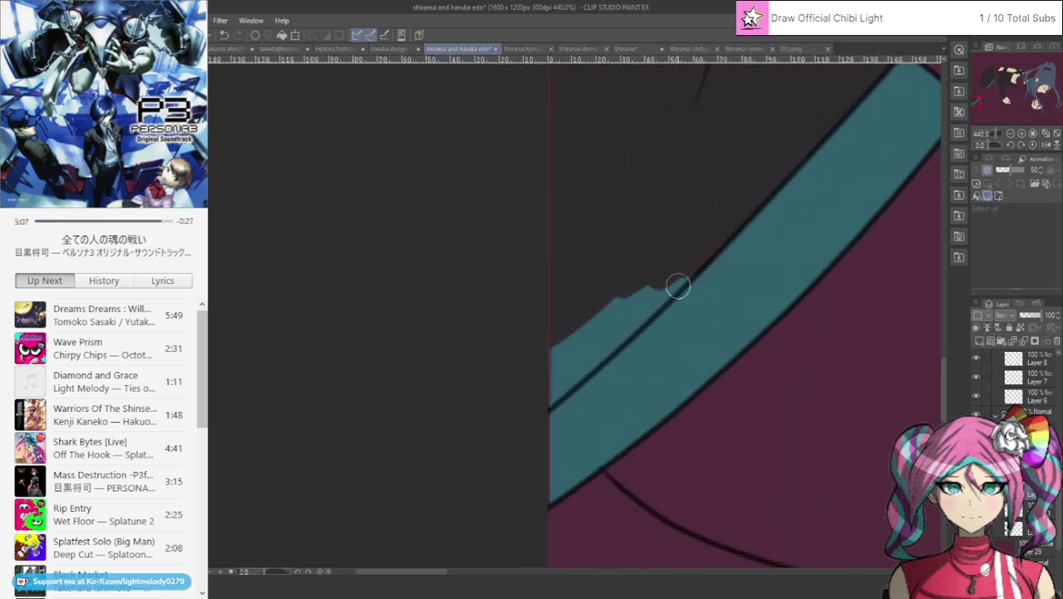
mouse_move(676, 290)
mouse_down()
mouse_move(691, 265)
mouse_move(637, 301)
mouse_up()
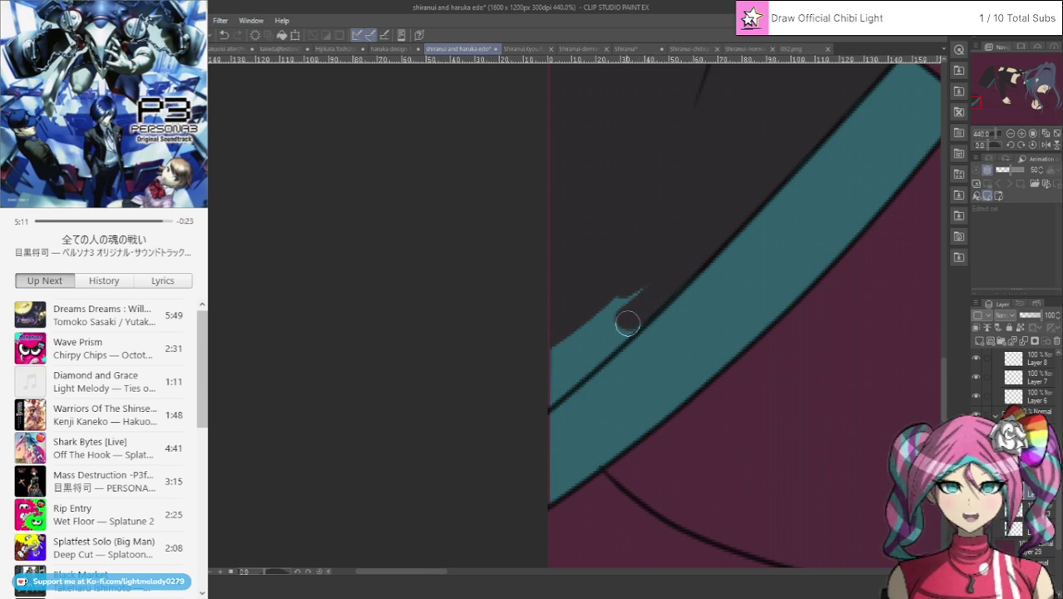
key(ctrl+z)
mouse_move(601, 346)
mouse_down()
mouse_move(629, 321)
mouse_move(558, 385)
mouse_move(527, 385)
mouse_up()
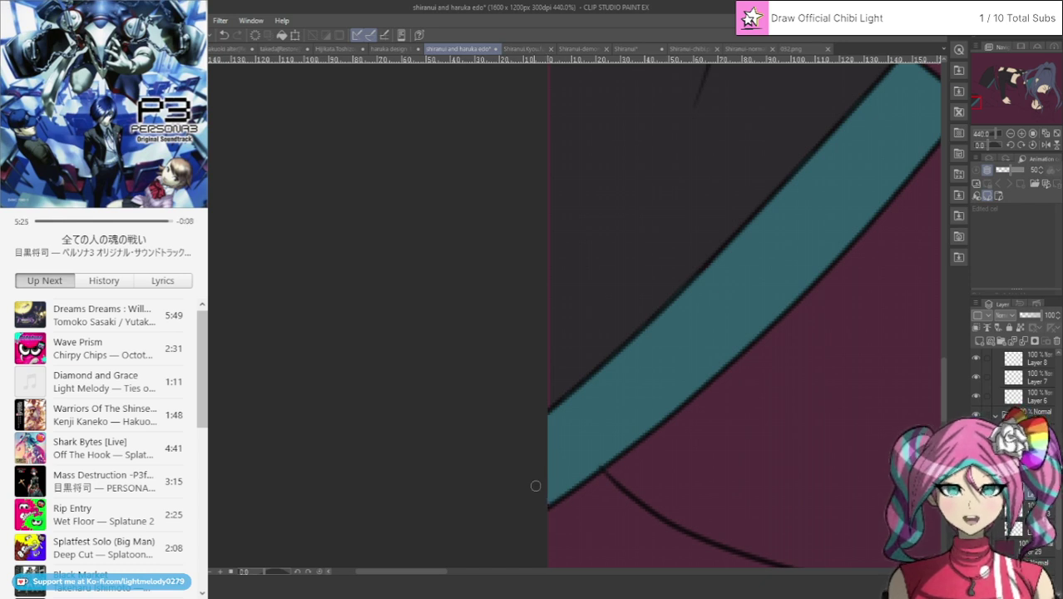
On the black clothing layer, cover the thin uncolored gap along the canvas edge above the teal sash.
scroll(536, 485, down, 3)
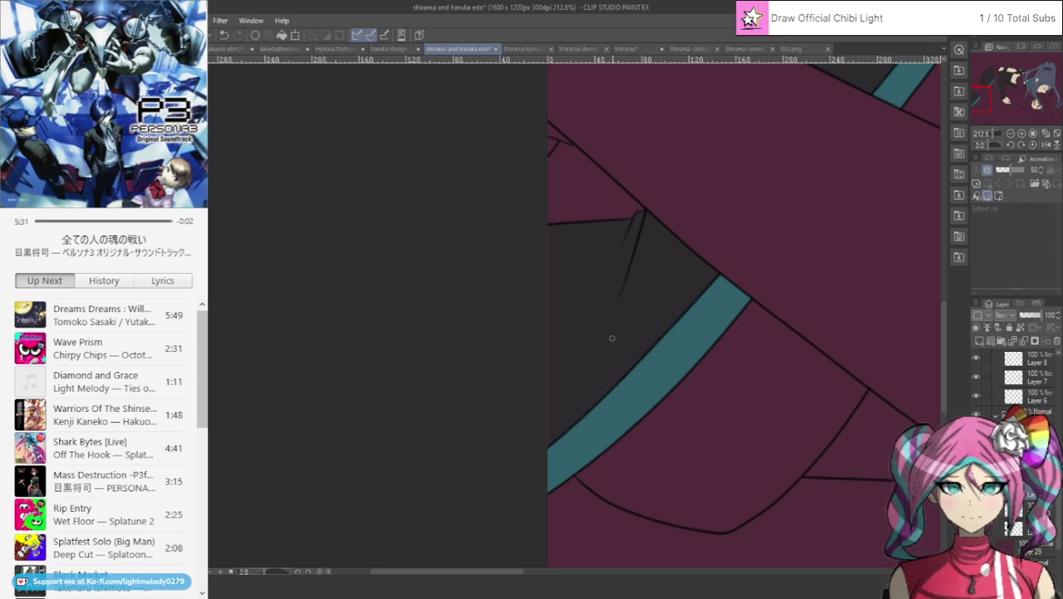
scroll(610, 343, up, 2)
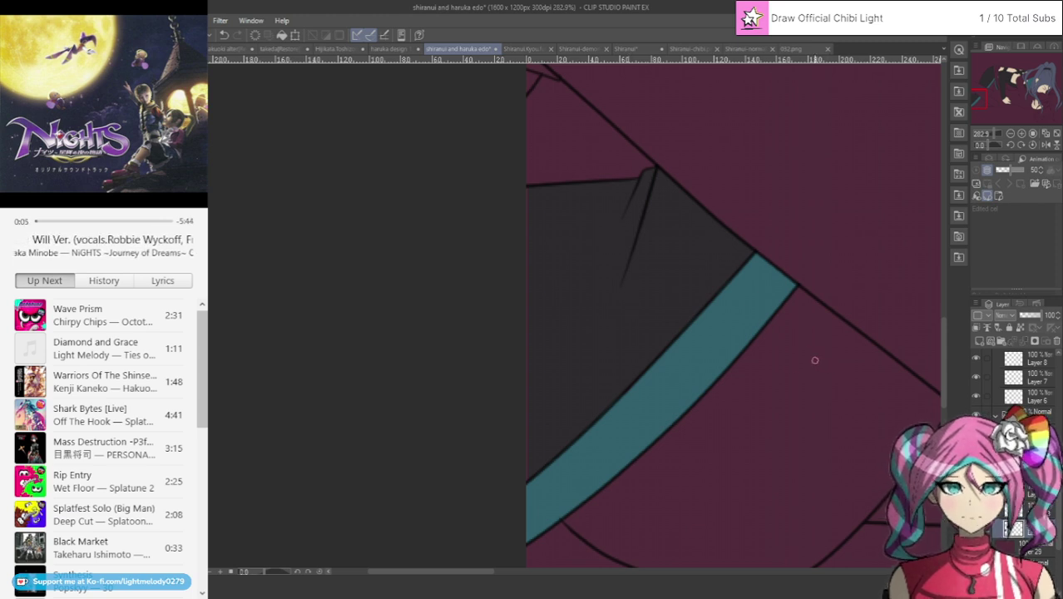
scroll(664, 250, up, 1)
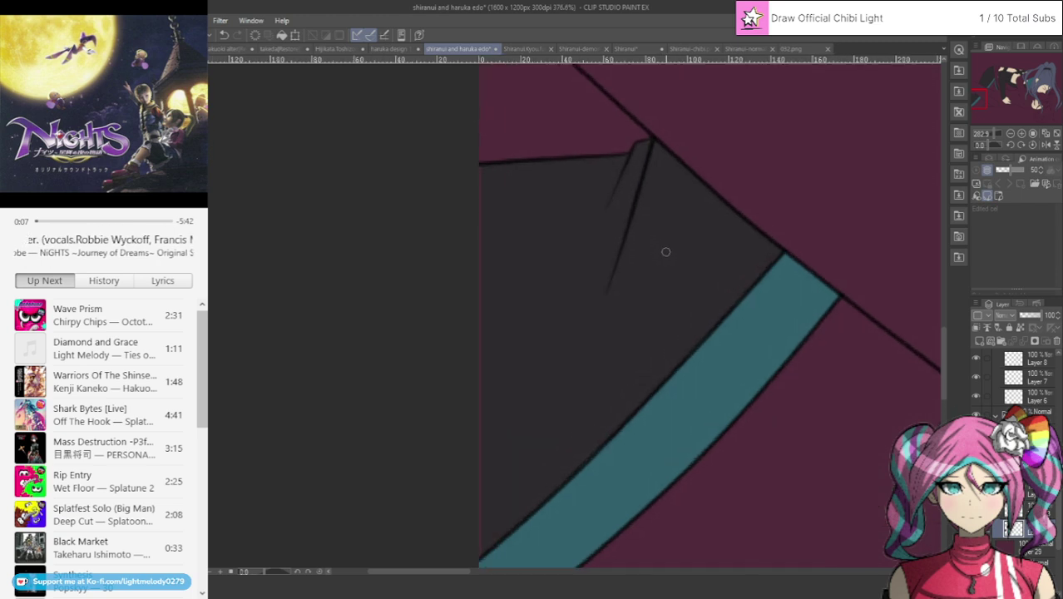
scroll(543, 233, up, 1)
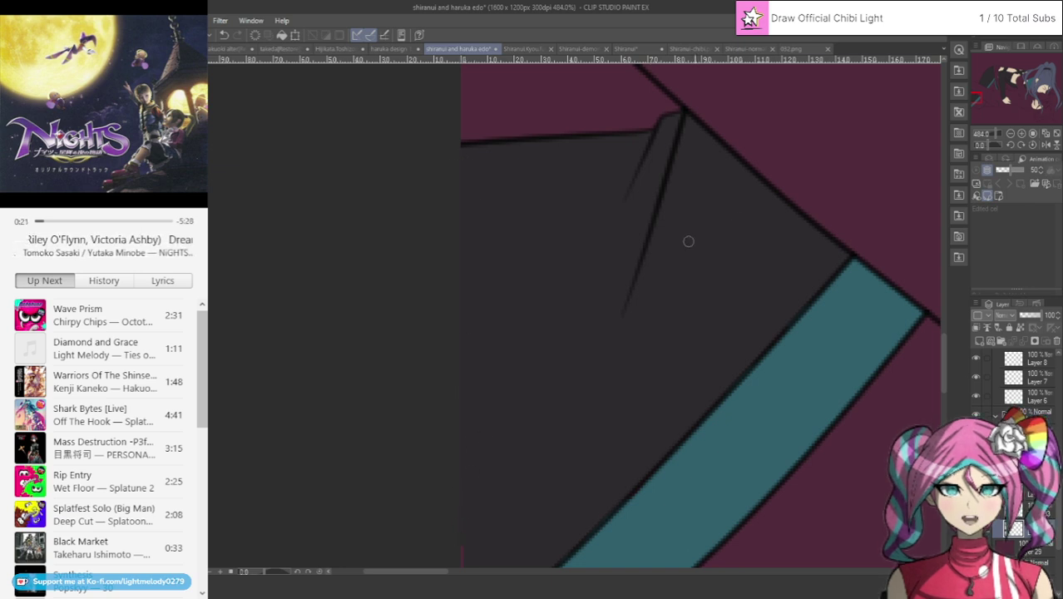
scroll(492, 353, down, 3)
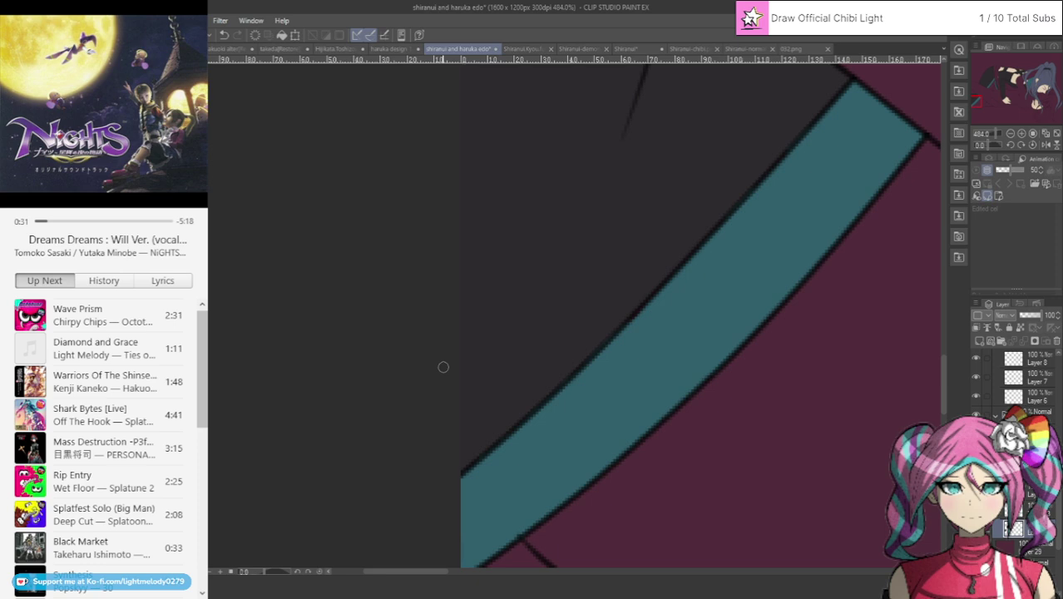
Fill the inner fold between the waist sash bands and the pointed flap beside the bare back with black.
scroll(443, 367, down, 10)
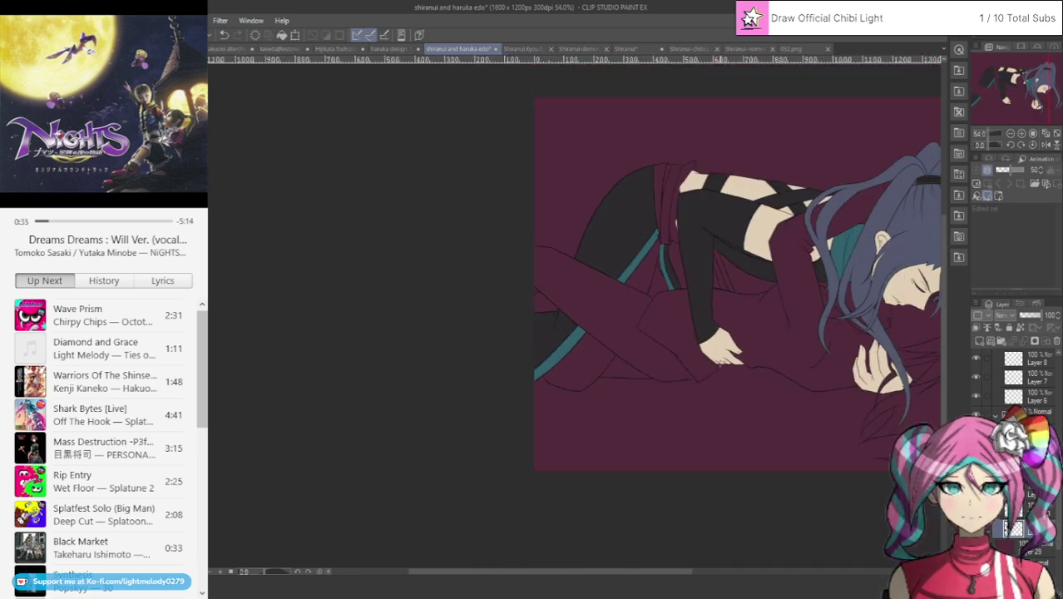
scroll(698, 211, up, 6)
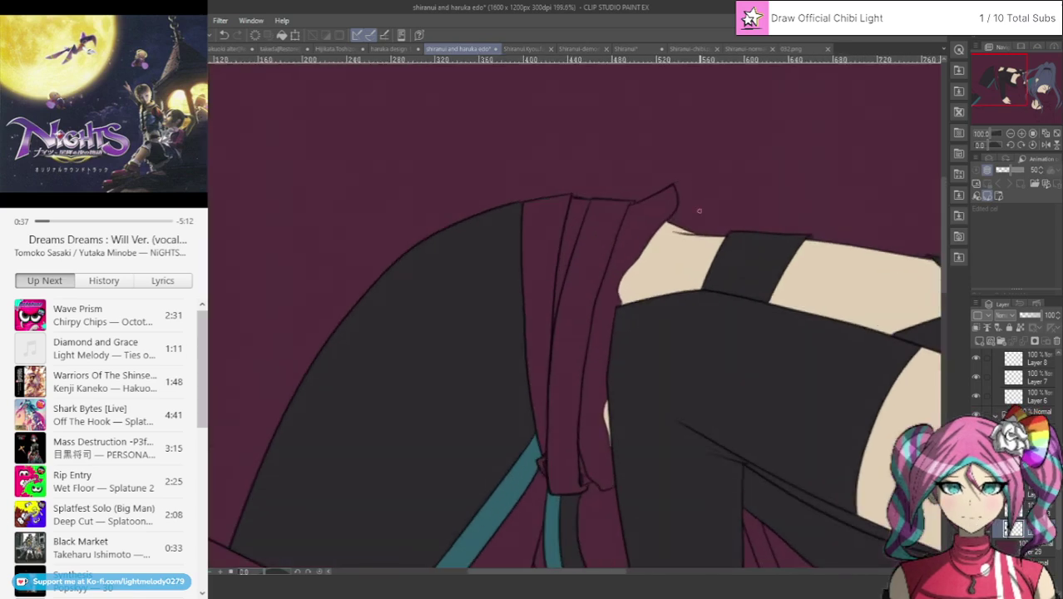
scroll(699, 211, up, 2)
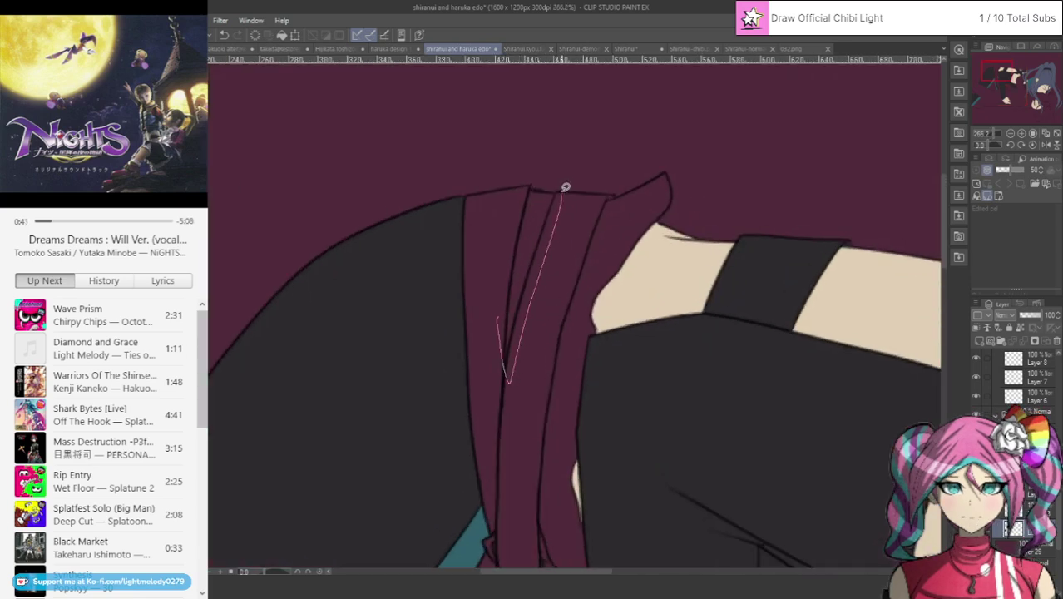
drag(489, 283, 492, 300)
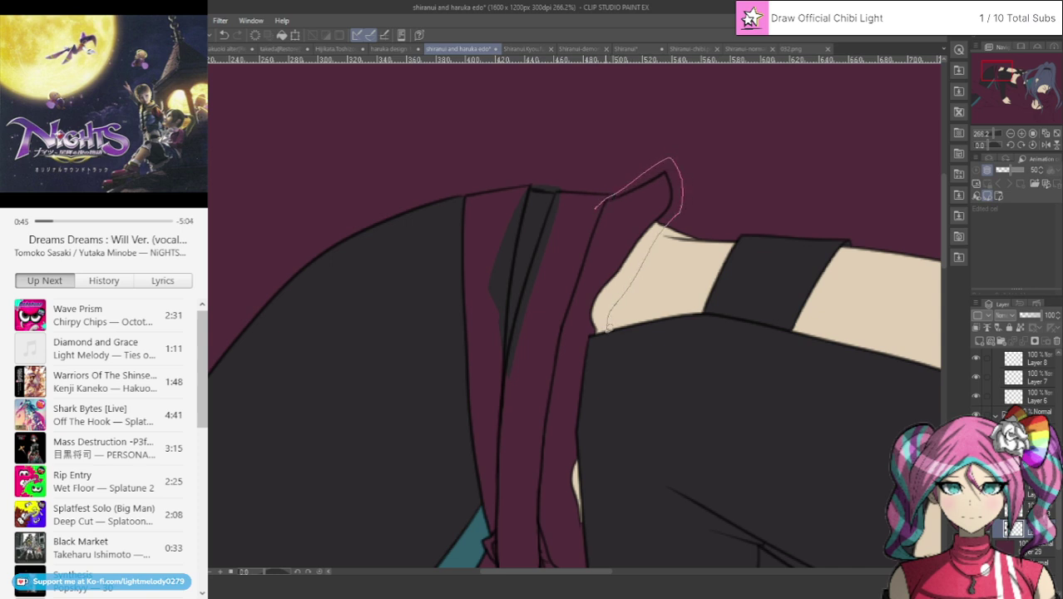
mouse_move(611, 553)
mouse_down()
mouse_move(624, 576)
mouse_move(596, 533)
mouse_up()
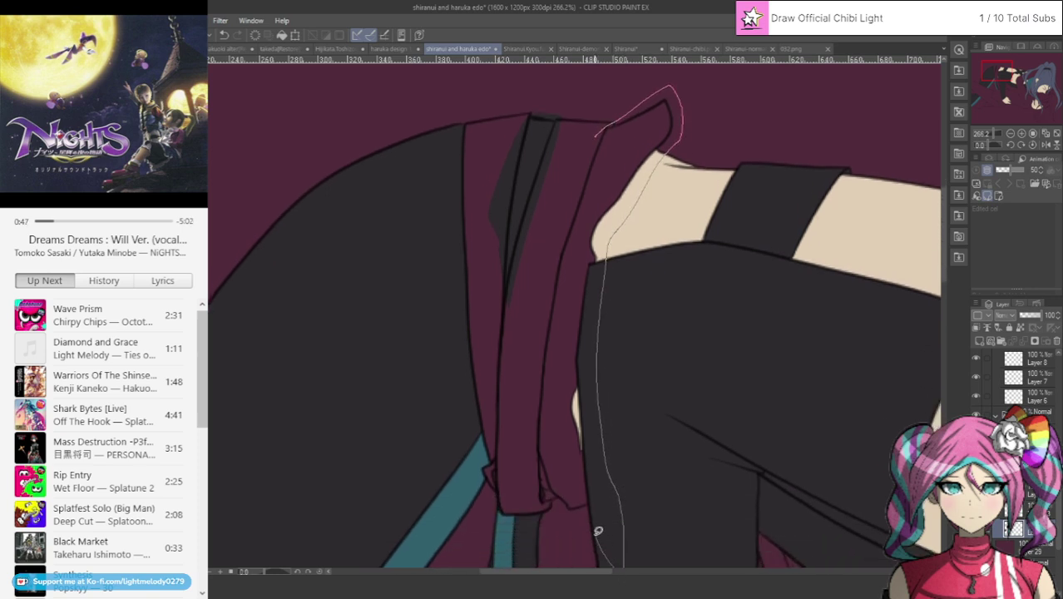
mouse_move(543, 468)
mouse_down()
mouse_move(543, 281)
mouse_move(576, 167)
mouse_move(605, 120)
mouse_up()
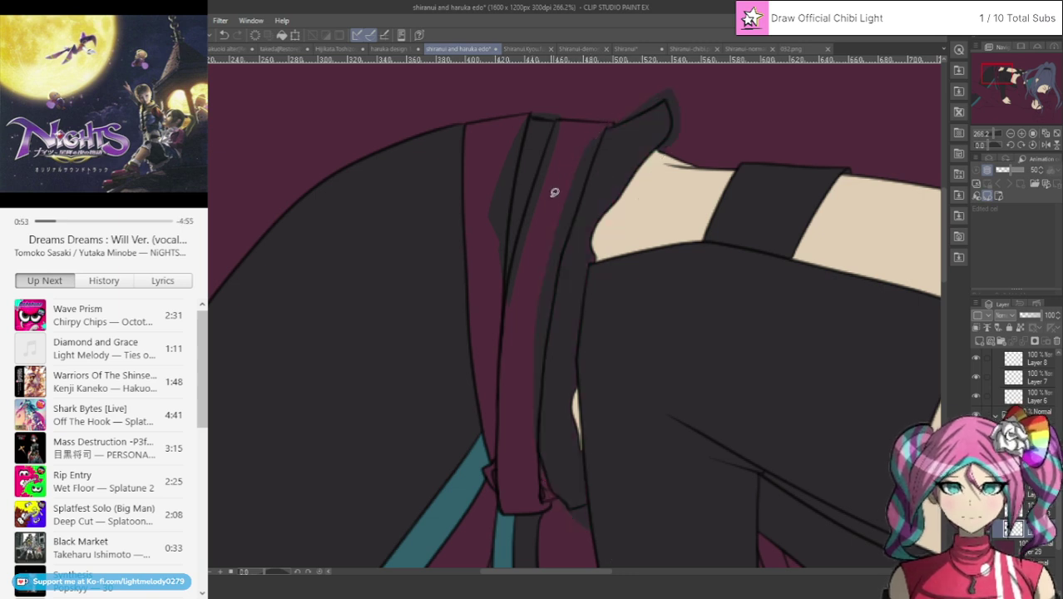
Erase the black overspill around the upper sash bands and outside the pointed flap, following the outlines.
scroll(557, 93, up, 2)
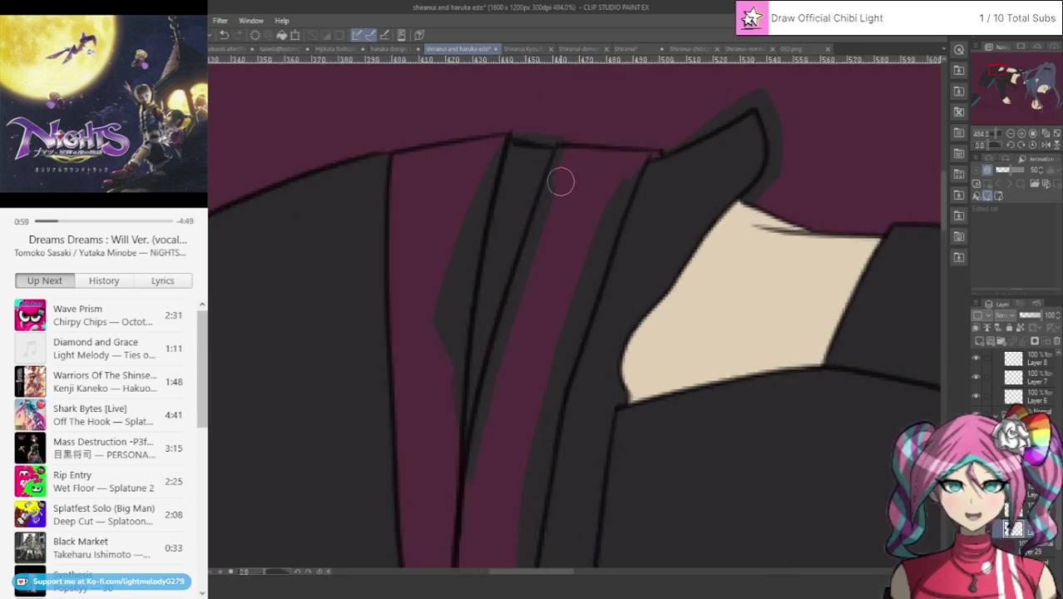
mouse_move(558, 175)
mouse_down()
mouse_move(541, 232)
mouse_move(564, 160)
mouse_move(535, 251)
mouse_up()
drag(546, 212, 493, 402)
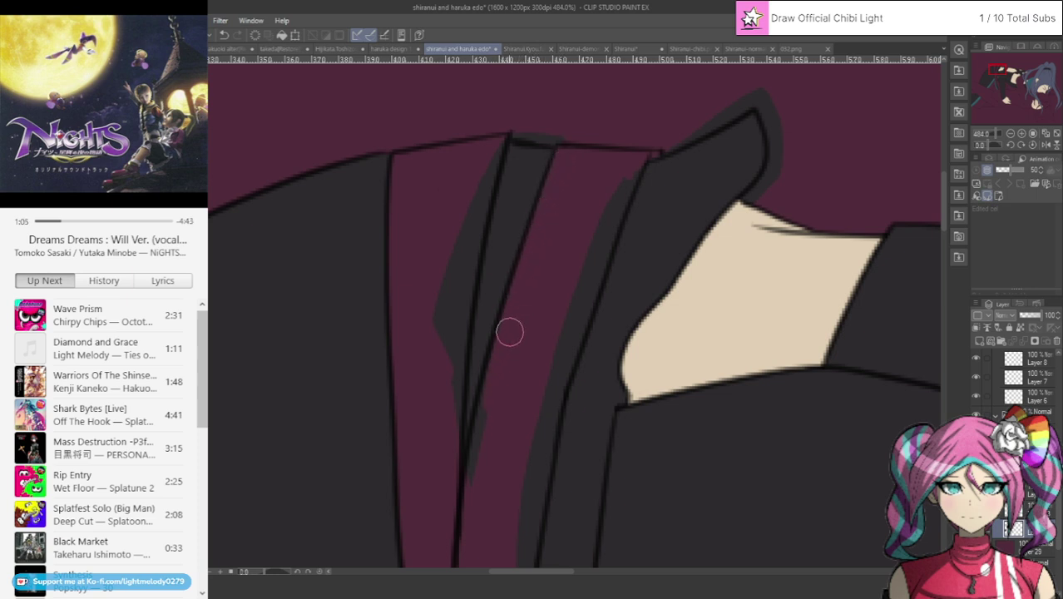
drag(510, 331, 480, 444)
drag(487, 403, 469, 507)
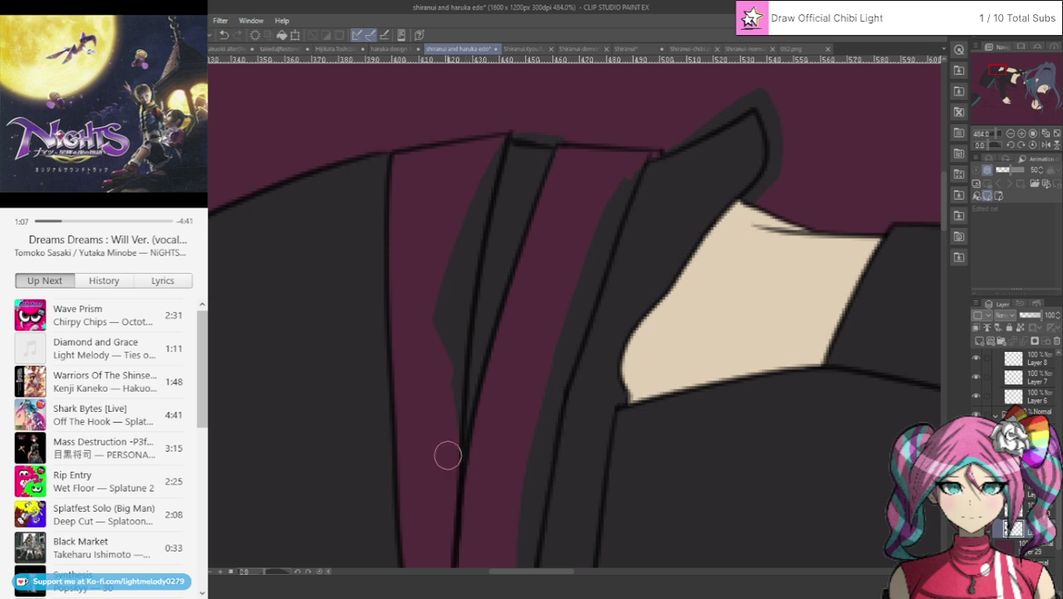
mouse_move(448, 417)
mouse_down()
mouse_move(455, 332)
mouse_move(453, 364)
mouse_move(437, 270)
mouse_move(446, 329)
mouse_move(460, 275)
mouse_move(458, 320)
mouse_move(468, 249)
mouse_move(447, 282)
mouse_move(472, 188)
mouse_move(466, 256)
mouse_move(498, 130)
mouse_move(591, 132)
mouse_move(622, 182)
mouse_move(631, 166)
mouse_move(579, 276)
mouse_move(555, 361)
mouse_move(589, 281)
mouse_move(553, 400)
mouse_move(555, 379)
mouse_move(542, 400)
mouse_move(518, 515)
mouse_move(529, 486)
mouse_move(525, 553)
mouse_up()
mouse_move(792, 194)
mouse_down()
mouse_move(748, 207)
mouse_move(775, 178)
mouse_move(747, 210)
mouse_move(783, 146)
mouse_move(760, 97)
mouse_move(669, 137)
mouse_up()
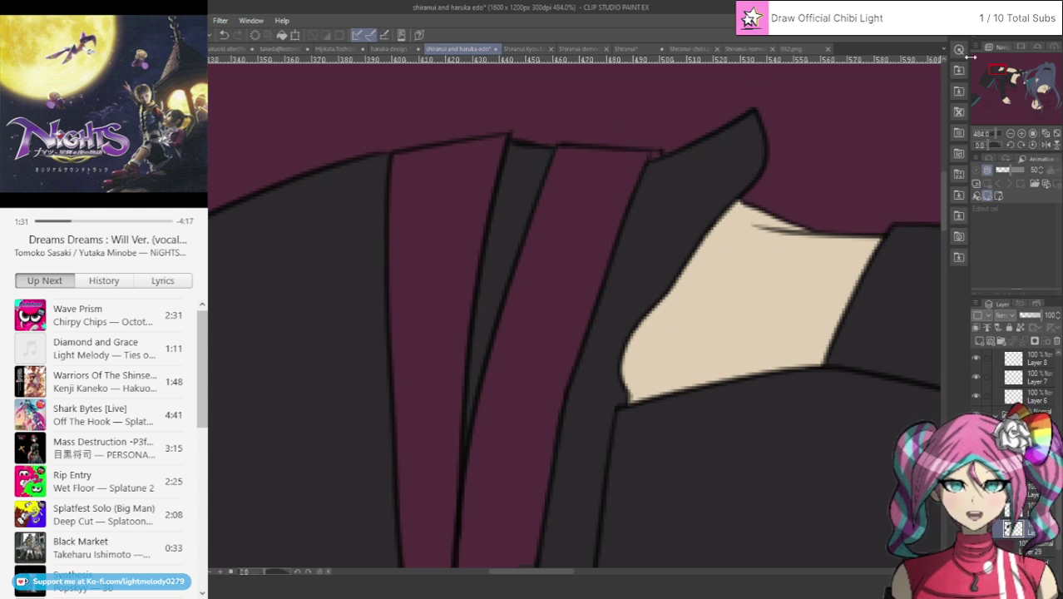
Erase the black overspill along the sash band's lower section and around the end of the black flap.
drag(995, 72, 992, 77)
mouse_move(646, 206)
mouse_down()
mouse_move(616, 251)
mouse_move(627, 205)
mouse_move(616, 270)
mouse_move(628, 189)
mouse_move(617, 352)
mouse_up()
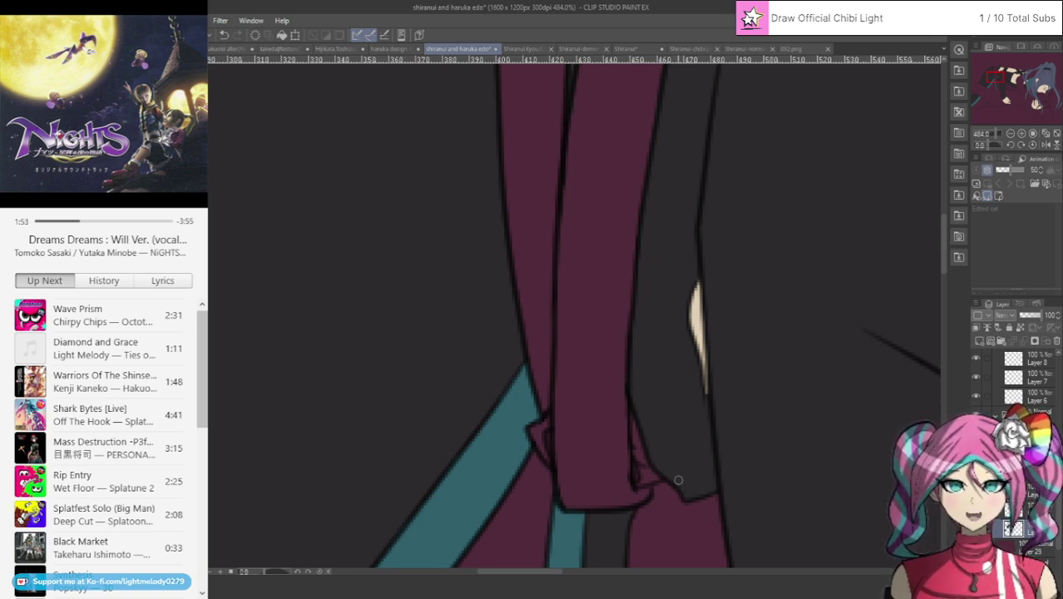
scroll(672, 476, down, 3)
scroll(678, 463, down, 3)
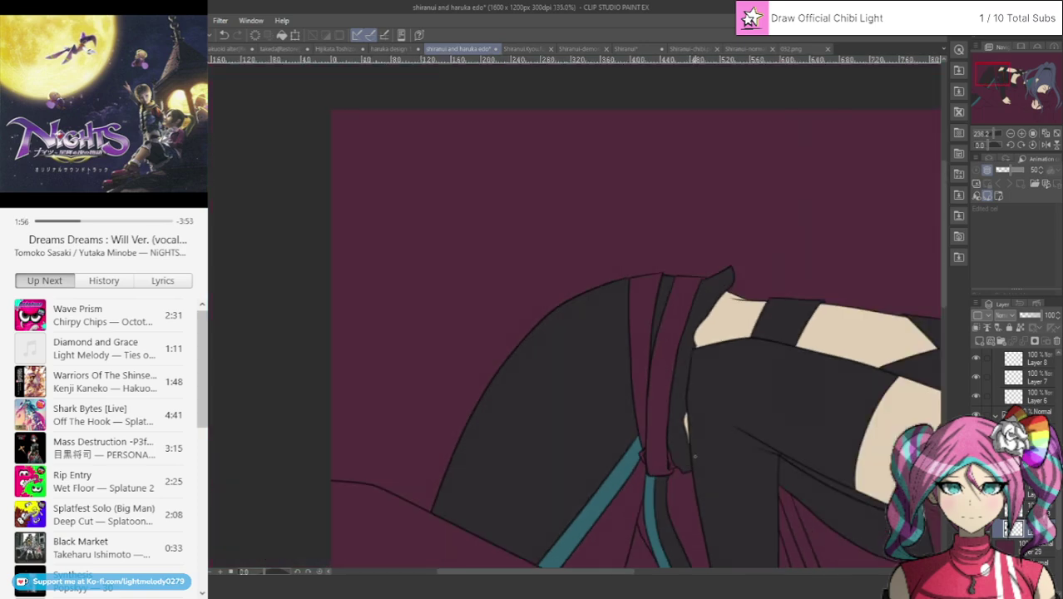
Fill the narrow sliver beside the teal edge of the hanging strip with black.
scroll(688, 541, up, 3)
scroll(687, 543, up, 3)
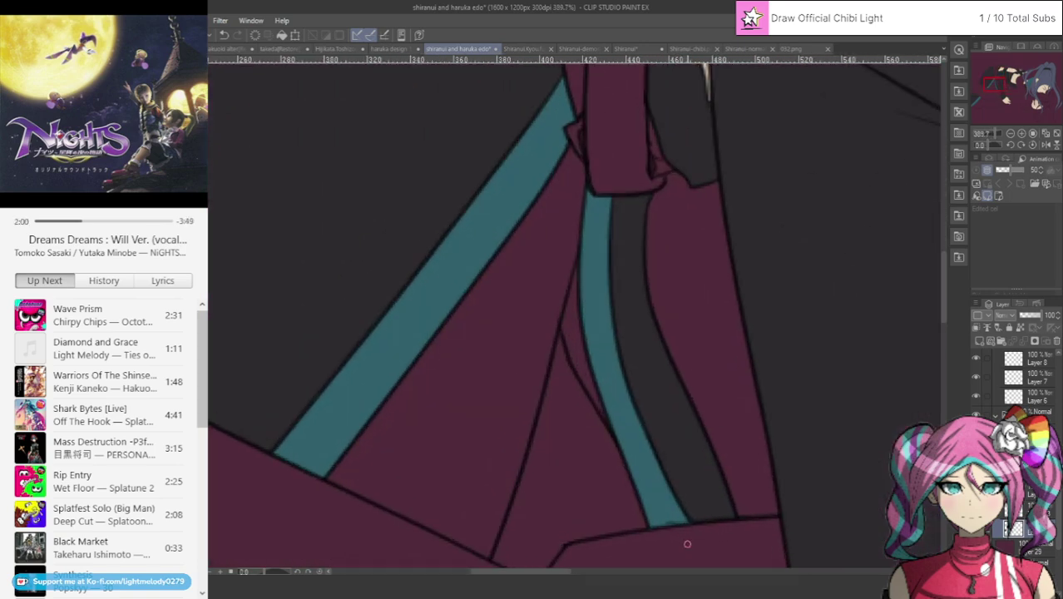
scroll(656, 429, down, 2)
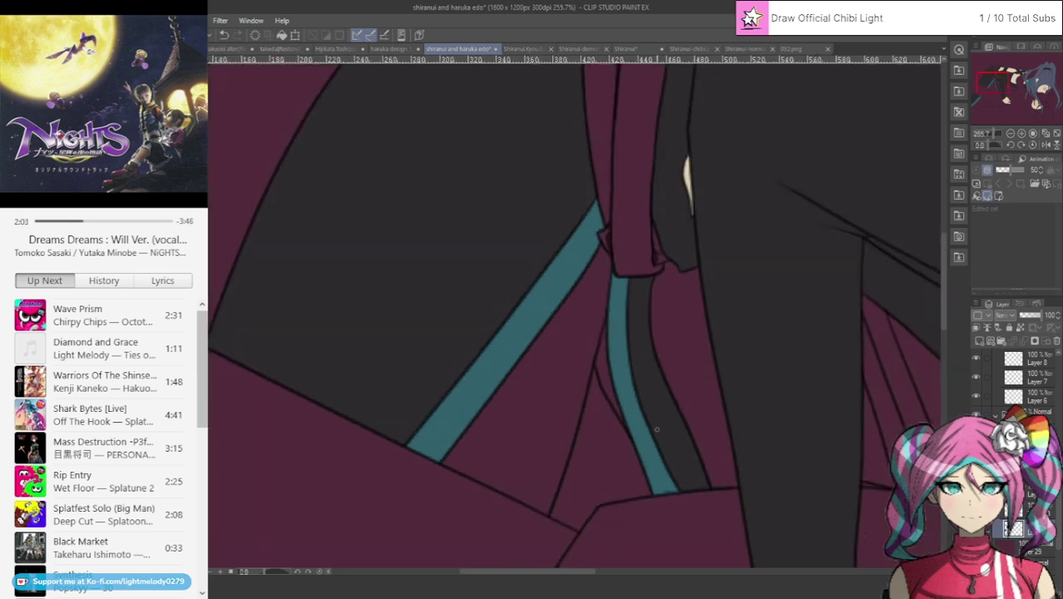
scroll(656, 429, up, 3)
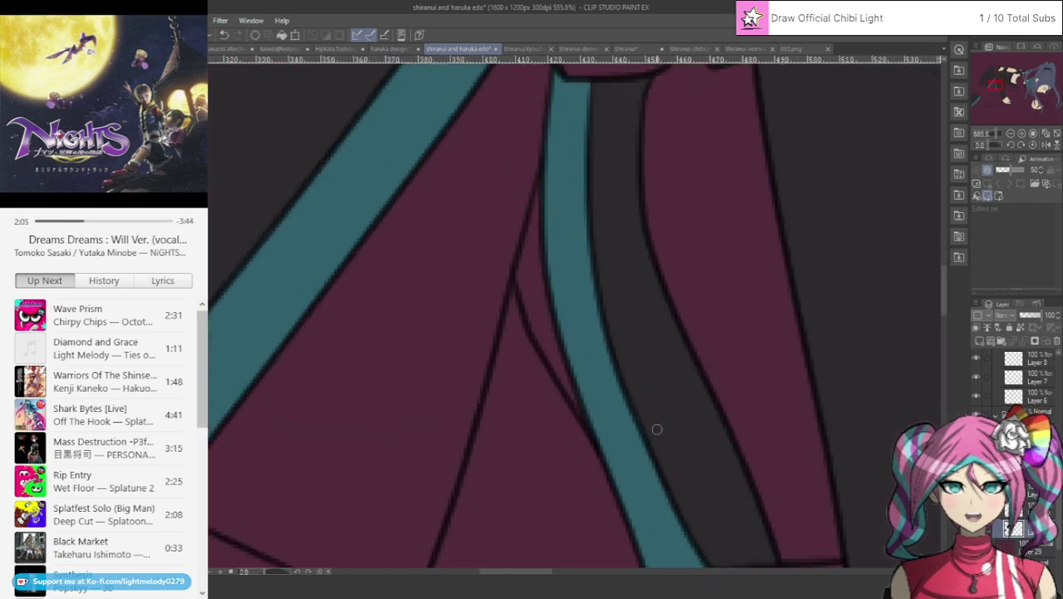
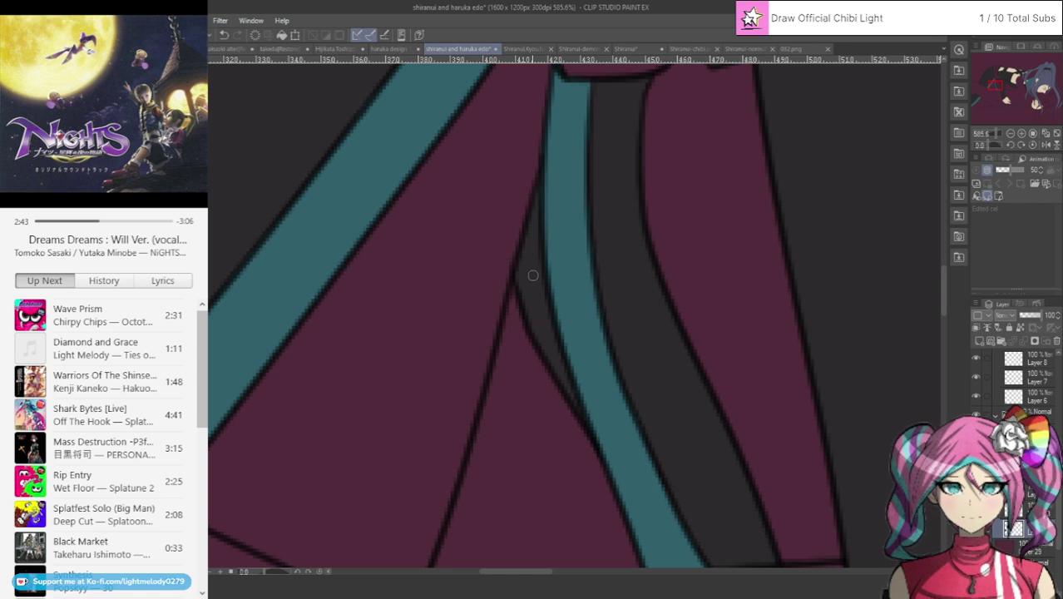
On the line art layer, erase the line dividing the hanging strip's teal and black halves.
scroll(536, 277, down, 8)
scroll(563, 272, up, 5)
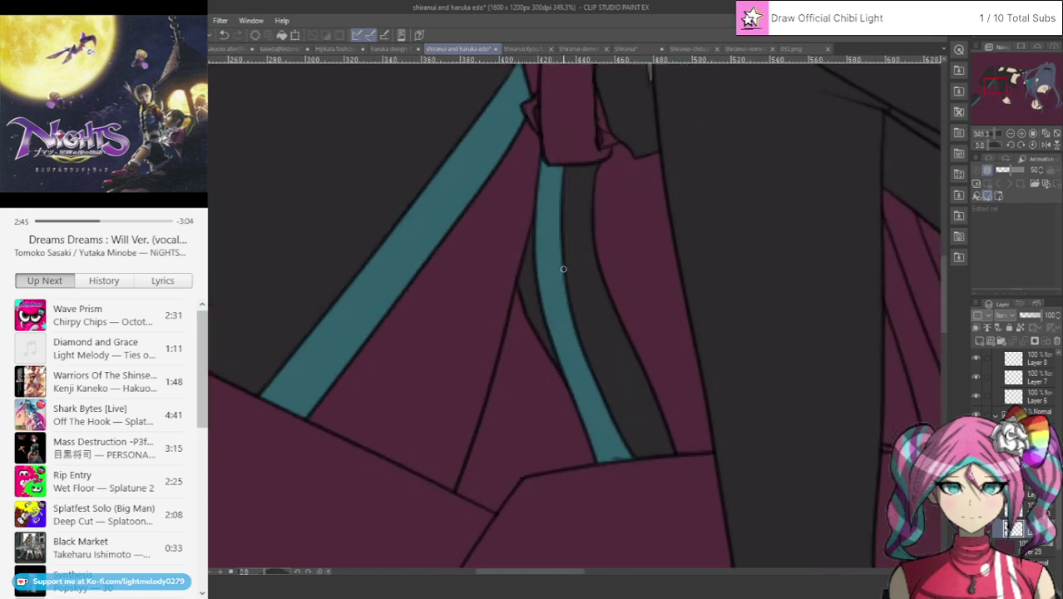
ctrl+shift+click(567, 275)
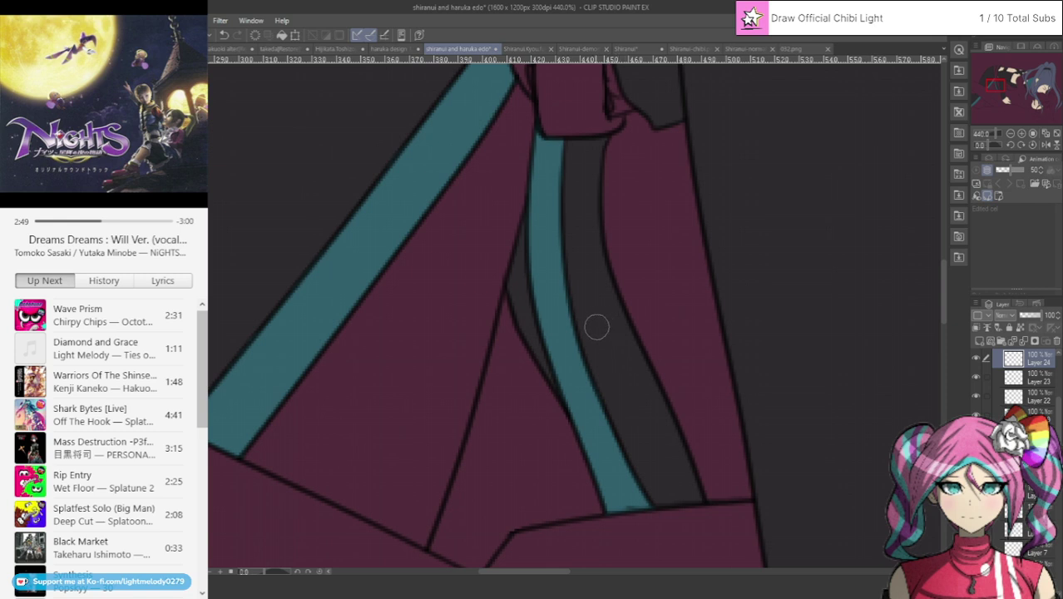
mouse_move(596, 327)
mouse_down()
mouse_move(625, 442)
mouse_move(652, 501)
mouse_move(637, 504)
mouse_move(662, 506)
mouse_move(588, 370)
mouse_move(563, 268)
mouse_move(565, 168)
mouse_up()
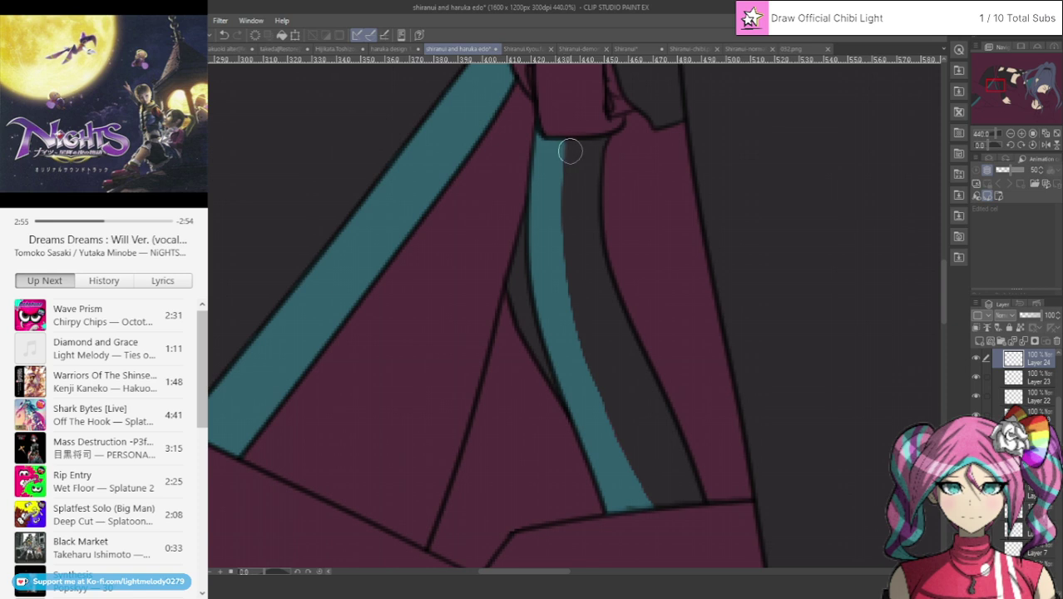
Erase the teal and black fills from the hanging strip on their respective color layers, leaving the adjacent black sliver.
ctrl+shift+click(560, 327)
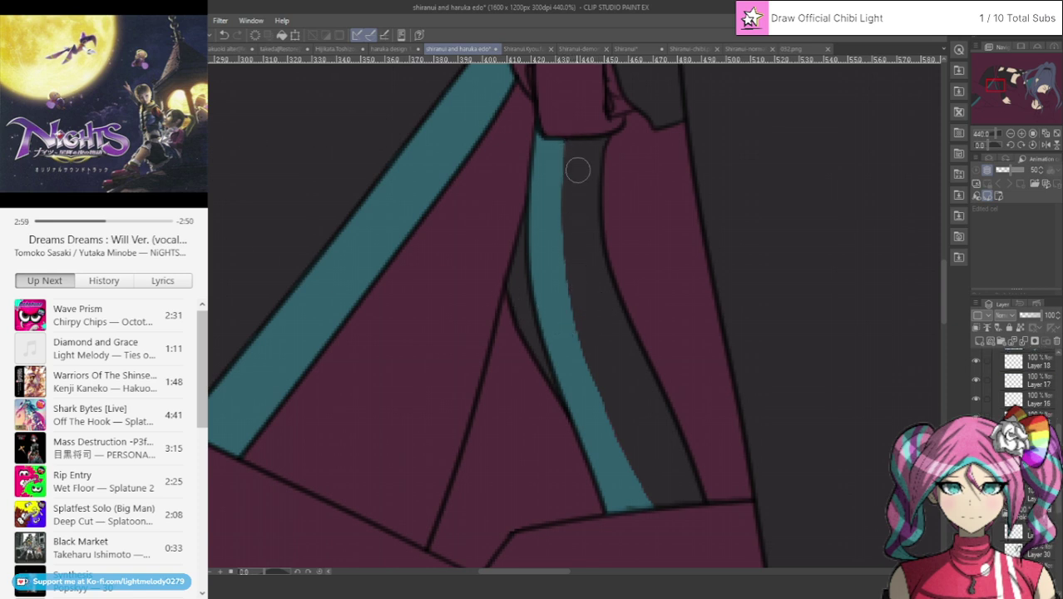
mouse_move(578, 169)
mouse_down()
mouse_move(559, 137)
mouse_move(552, 183)
mouse_move(541, 178)
mouse_move(545, 290)
mouse_move(541, 183)
mouse_move(572, 358)
mouse_move(560, 191)
mouse_move(644, 494)
mouse_move(576, 355)
mouse_move(648, 528)
mouse_move(574, 378)
mouse_move(549, 366)
mouse_move(592, 503)
mouse_up()
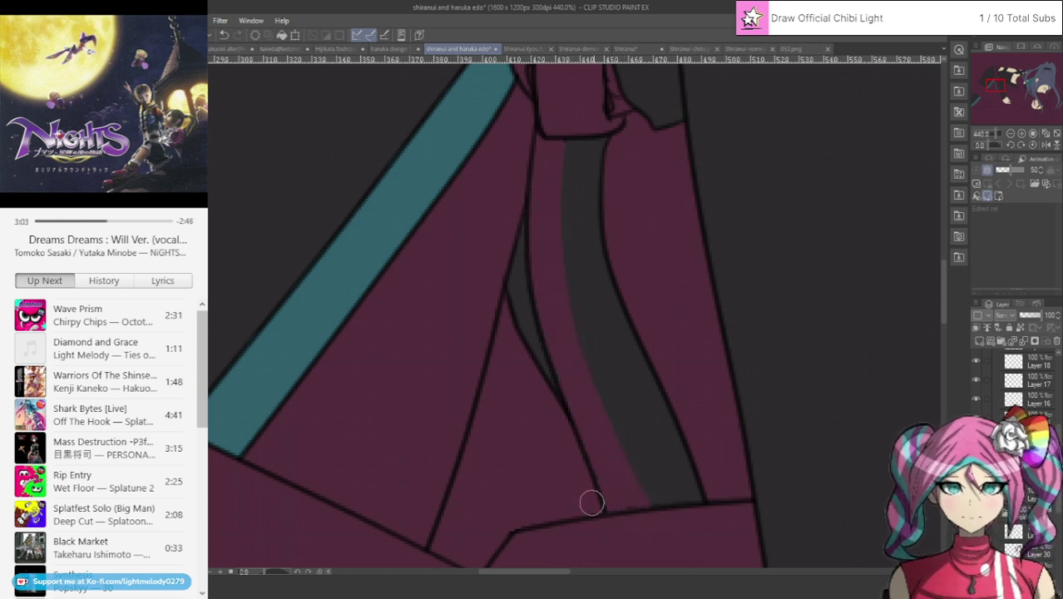
ctrl+shift+click(400, 286)
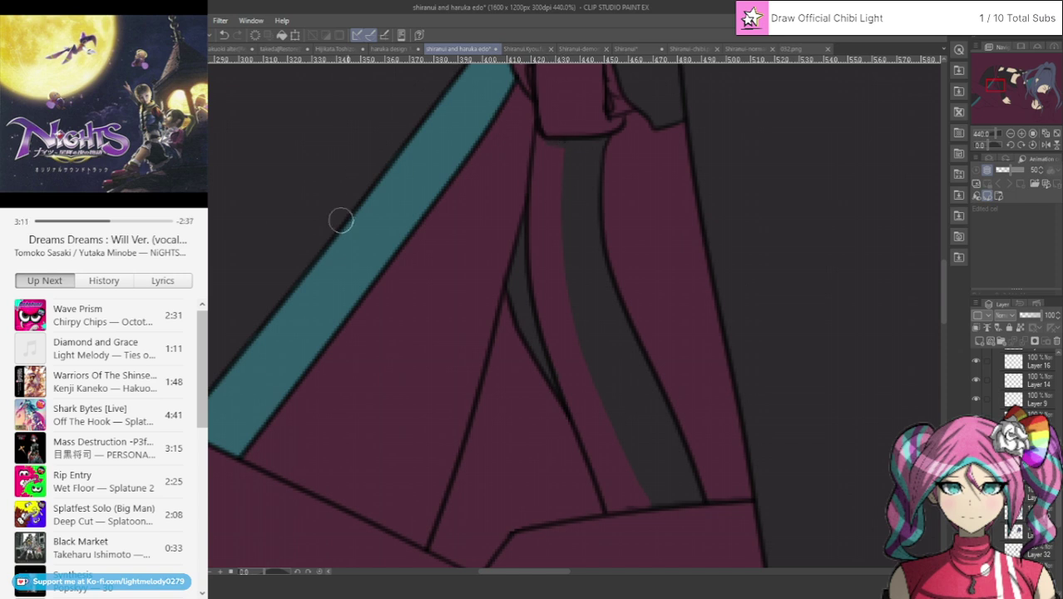
mouse_move(603, 142)
mouse_down()
mouse_move(600, 226)
mouse_move(644, 419)
mouse_move(624, 326)
mouse_move(701, 514)
mouse_move(657, 456)
mouse_move(685, 550)
mouse_move(664, 543)
mouse_move(636, 450)
mouse_move(634, 474)
mouse_move(598, 333)
mouse_move(589, 325)
mouse_move(592, 359)
mouse_move(571, 330)
mouse_move(568, 216)
mouse_move(583, 130)
mouse_move(584, 292)
mouse_up()
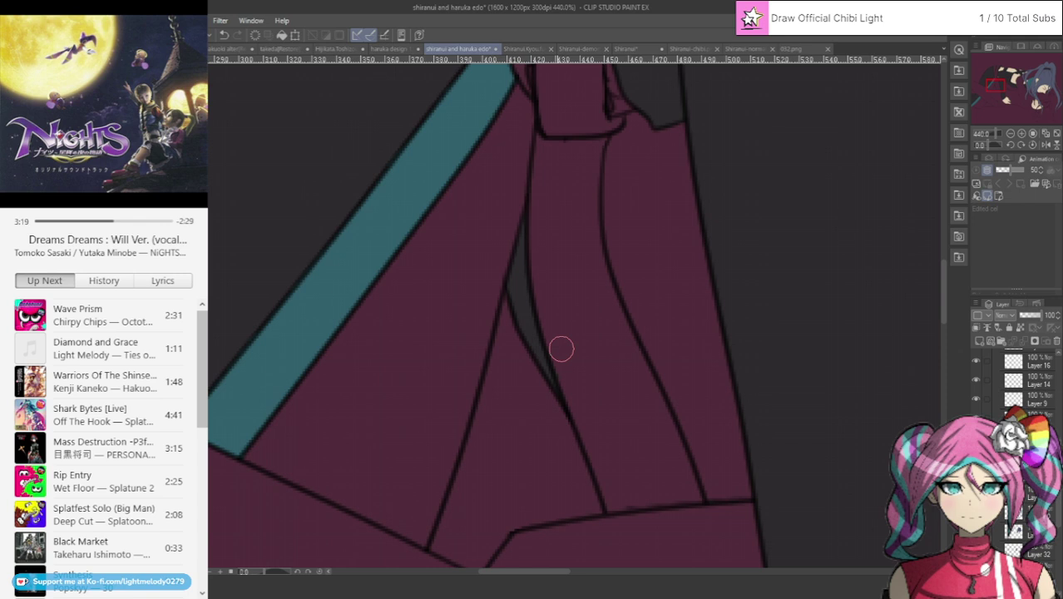
Add a new layer and move it beneath the black clothing layer.
scroll(556, 348, down, 4)
scroll(617, 247, up, 2)
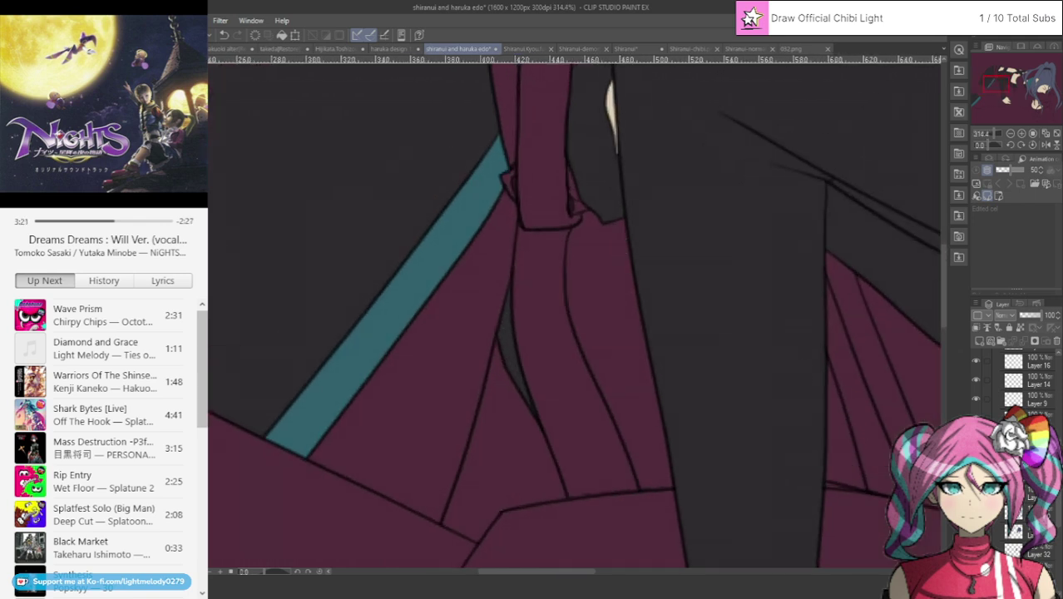
scroll(1018, 382, down, 3)
click(979, 342)
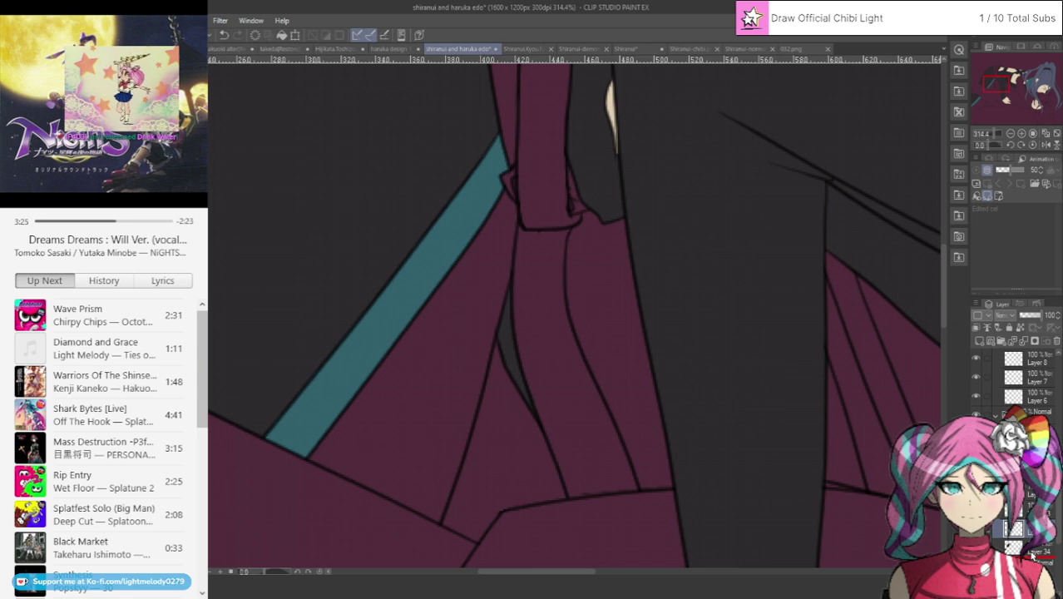
drag(1032, 555, 1032, 551)
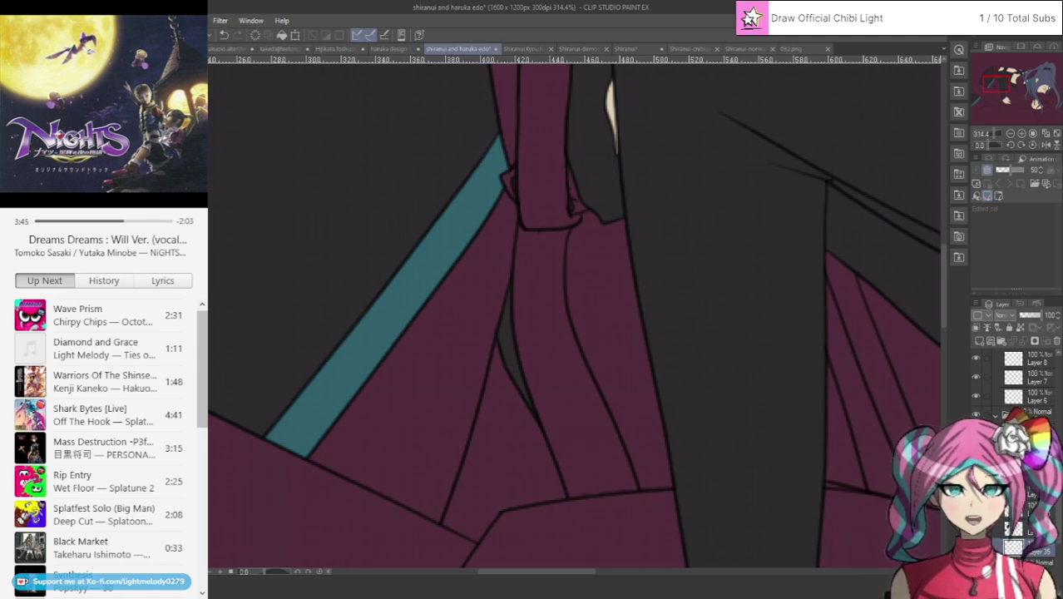
Hide the maroon background so the flat colors show against white.
scroll(691, 409, down, 6)
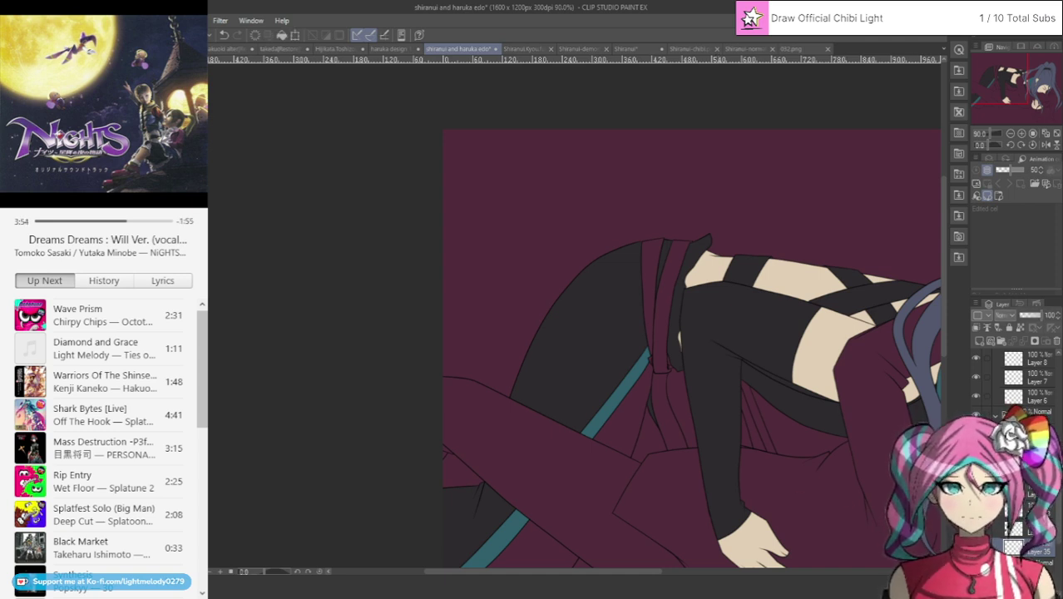
key(ctrl+z)
scroll(719, 388, up, 3)
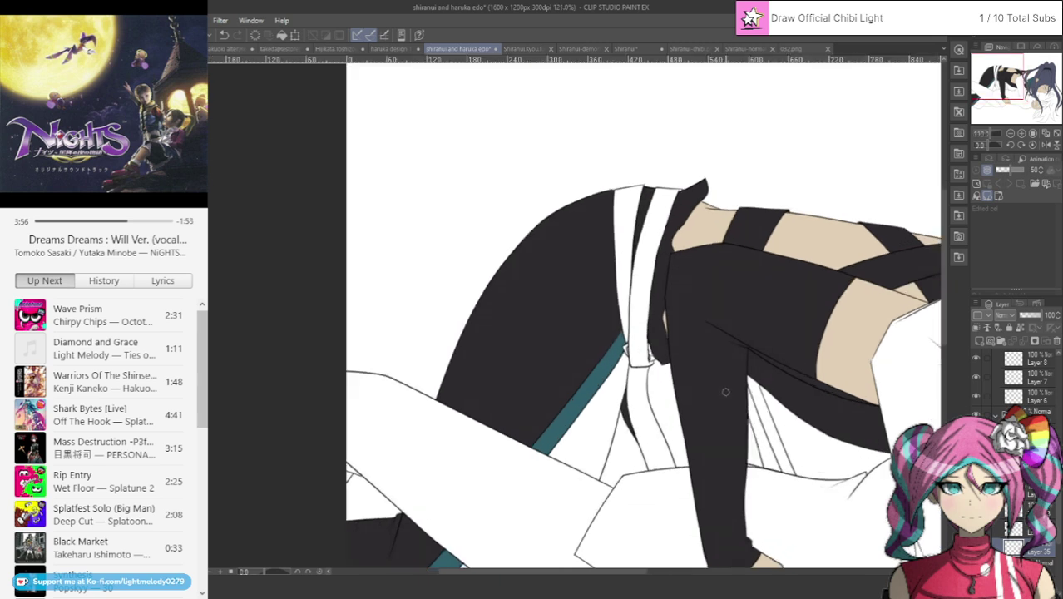
scroll(706, 296, up, 3)
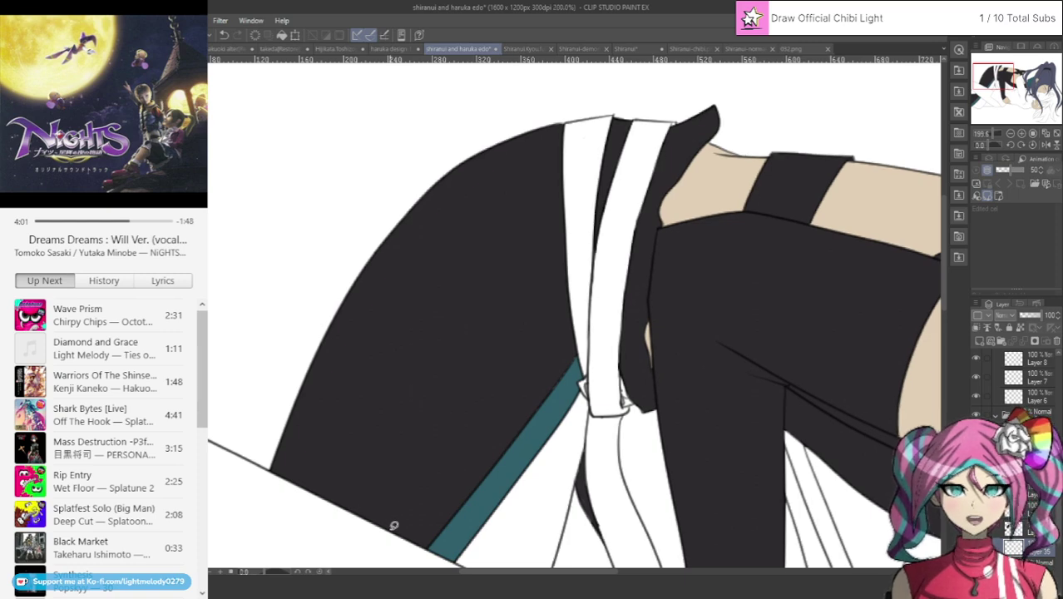
On the black clothing layer, clean up the edge of the black fill along the thigh's lower outline.
scroll(495, 492, up, 3)
scroll(496, 492, up, 1)
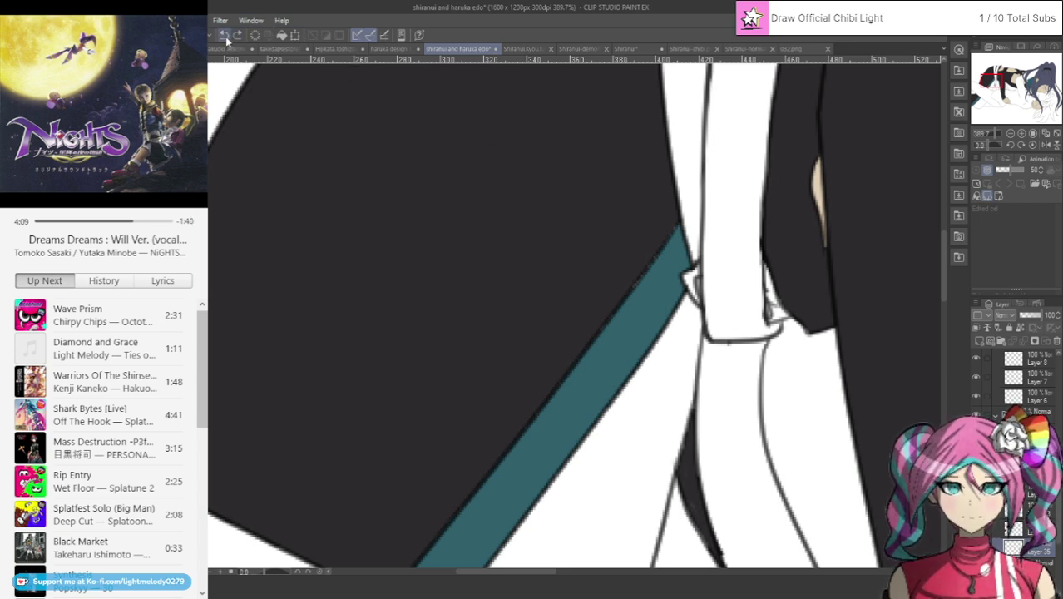
click(1028, 534)
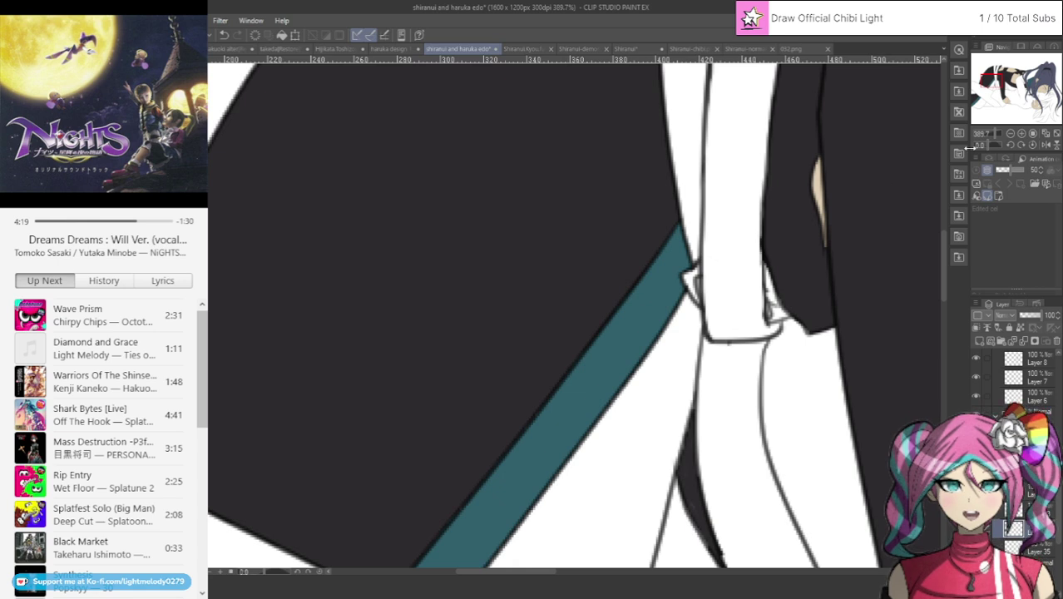
drag(991, 82, 986, 85)
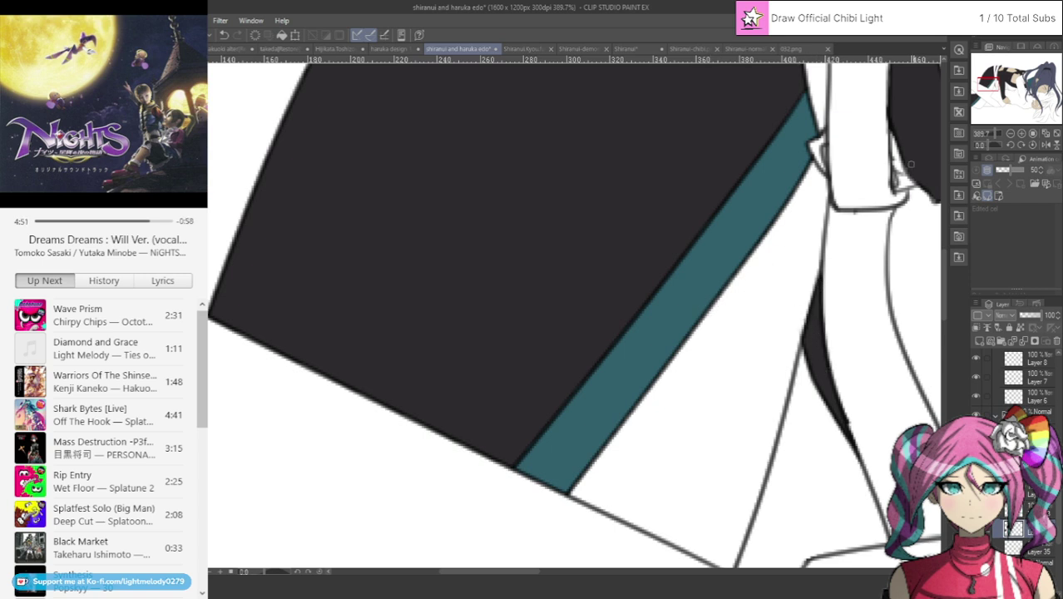
Clean up the edge of the black fill along the curved outline of the hip and the back of the thigh.
drag(749, 71, 559, 572)
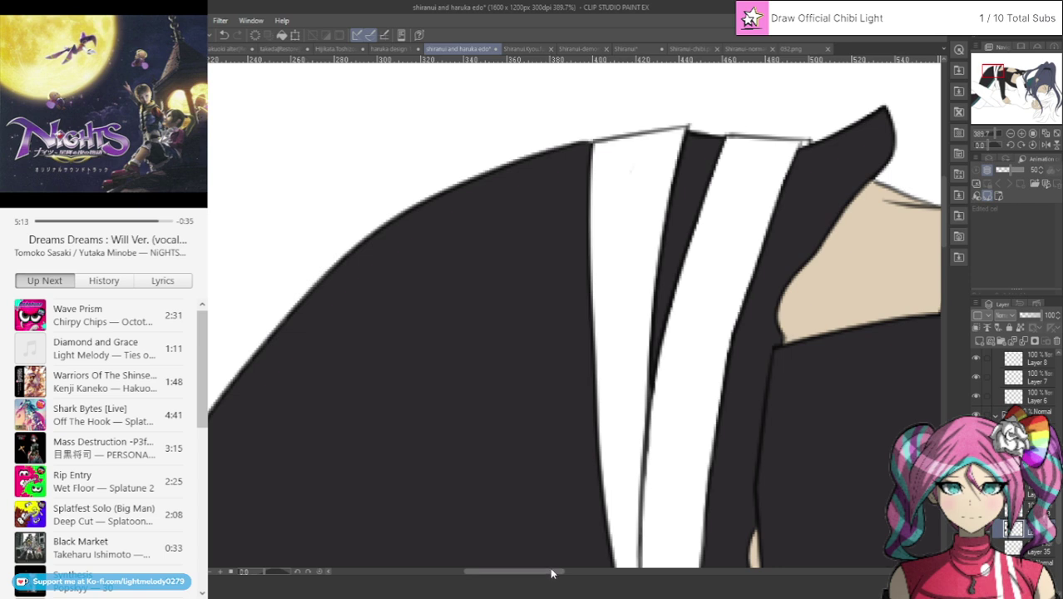
drag(541, 574, 517, 574)
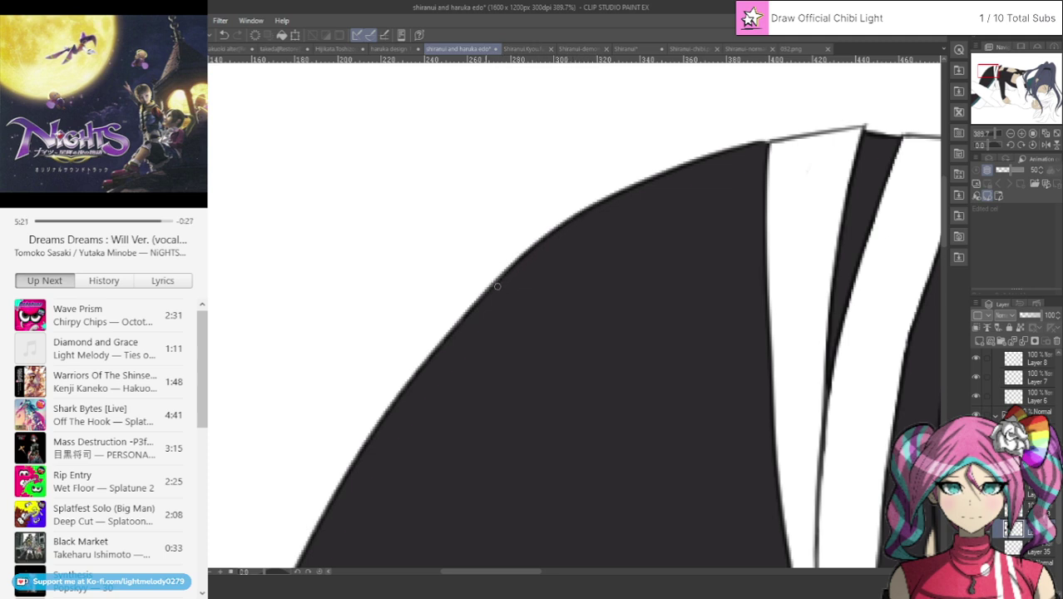
drag(524, 253, 455, 334)
drag(524, 570, 501, 570)
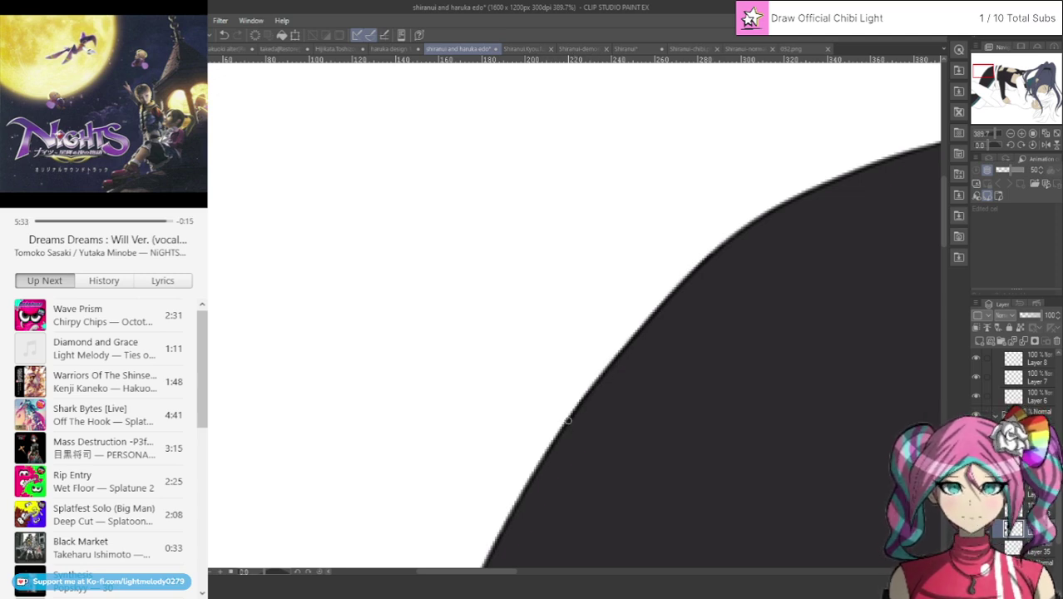
scroll(762, 250, down, 5)
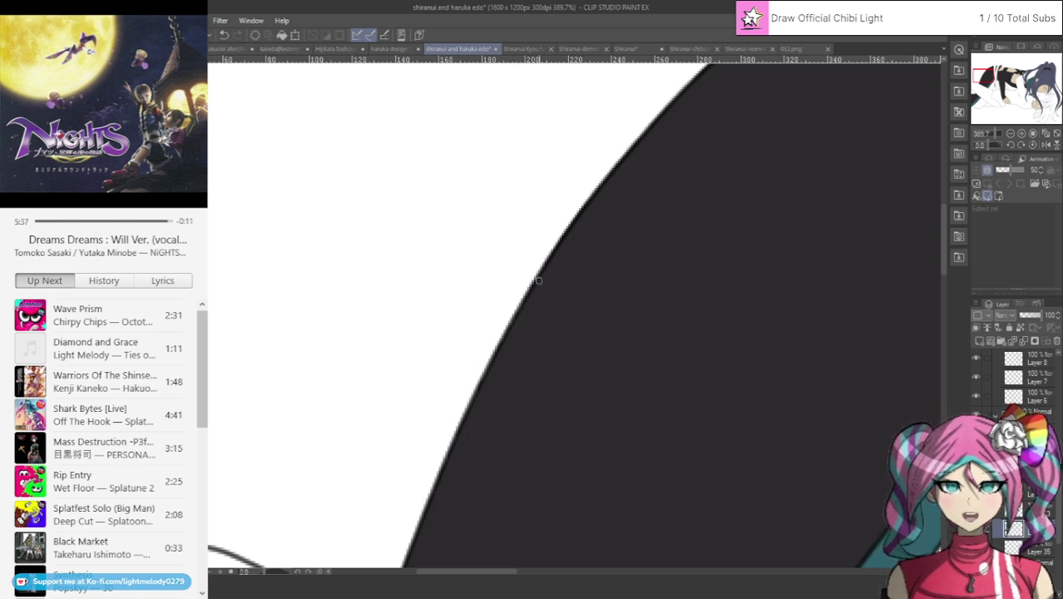
drag(536, 283, 488, 365)
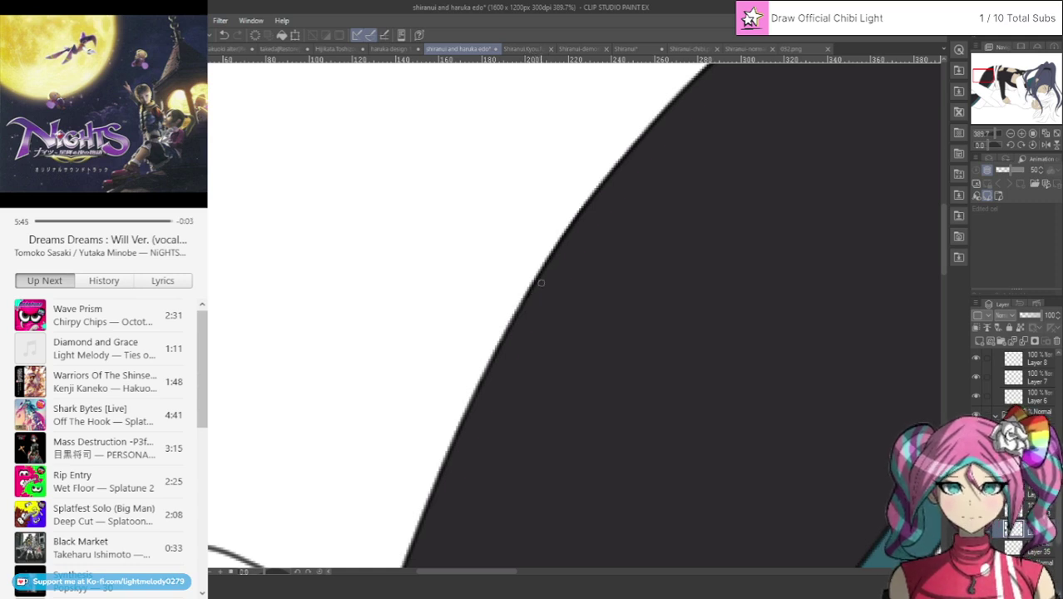
drag(528, 297, 491, 360)
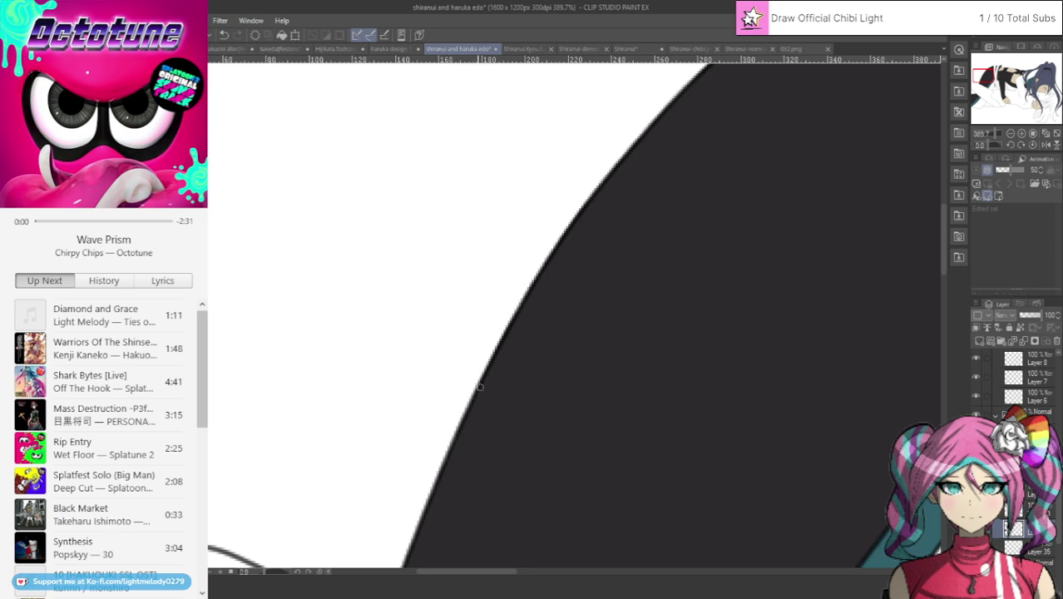
Touch up the black fill's edges at the thigh's lower end and along the lower leg's outline beside the teal stripe.
drag(947, 234, 945, 263)
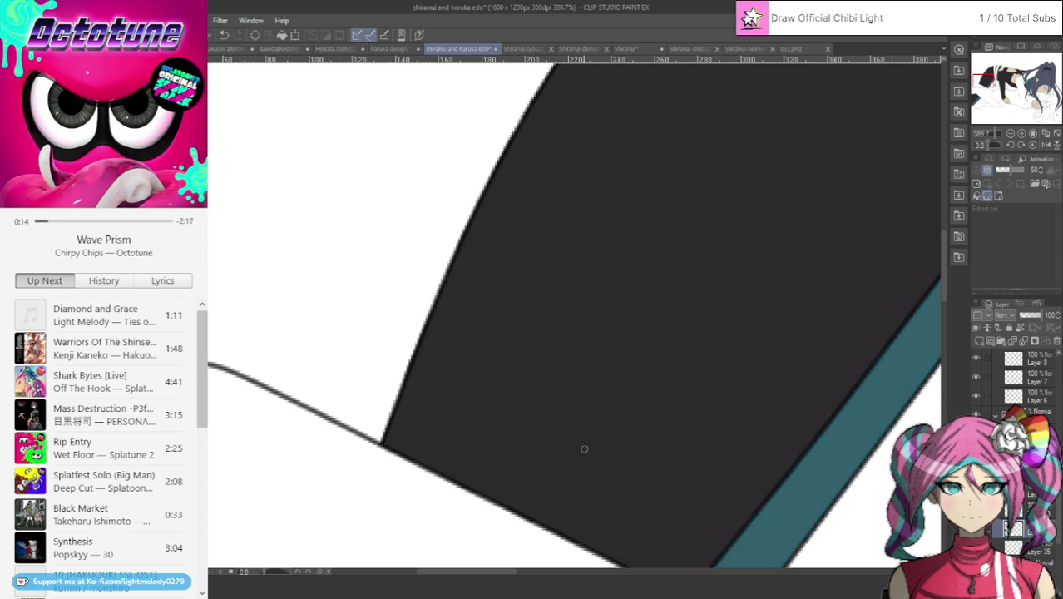
drag(945, 280, 944, 296)
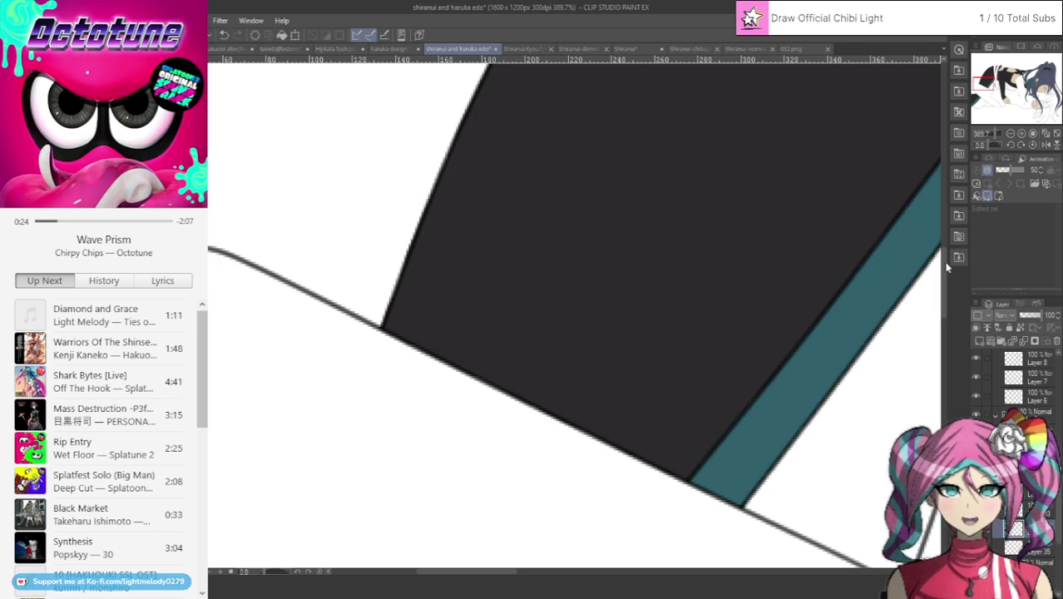
drag(945, 267, 945, 340)
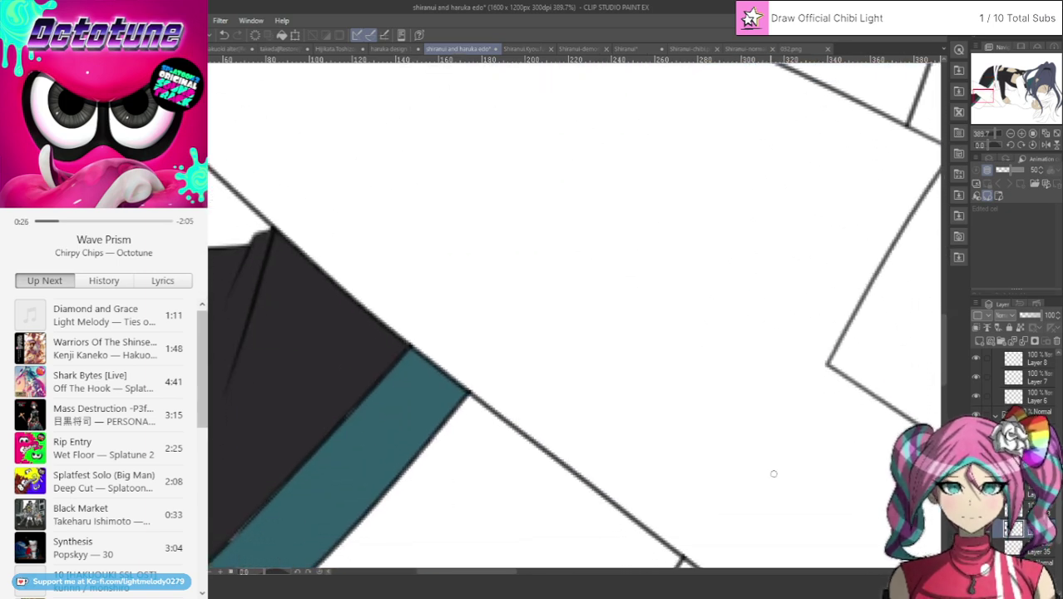
drag(506, 573, 462, 579)
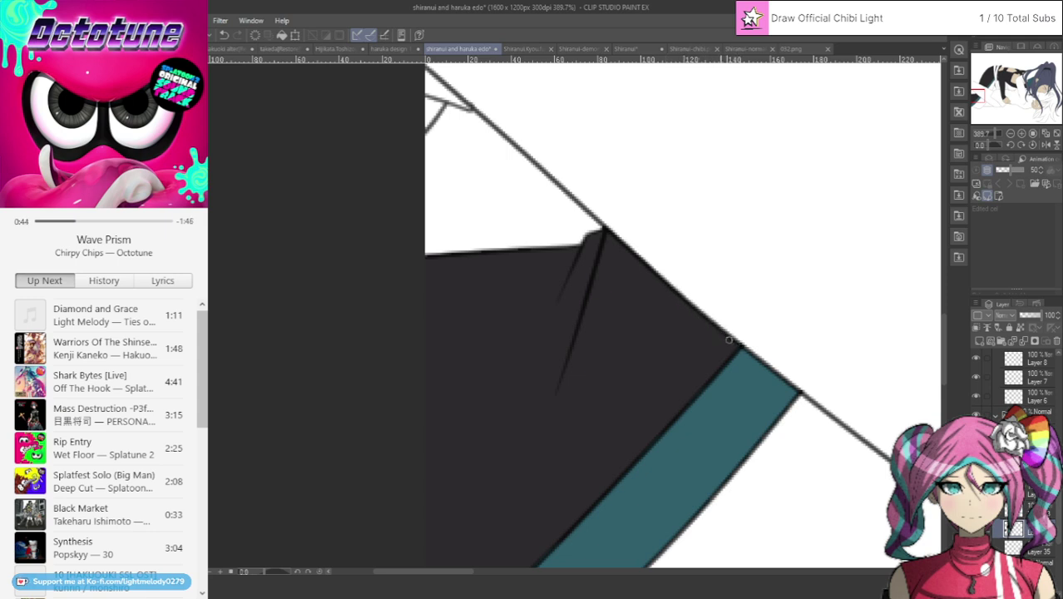
scroll(945, 330, down, 3)
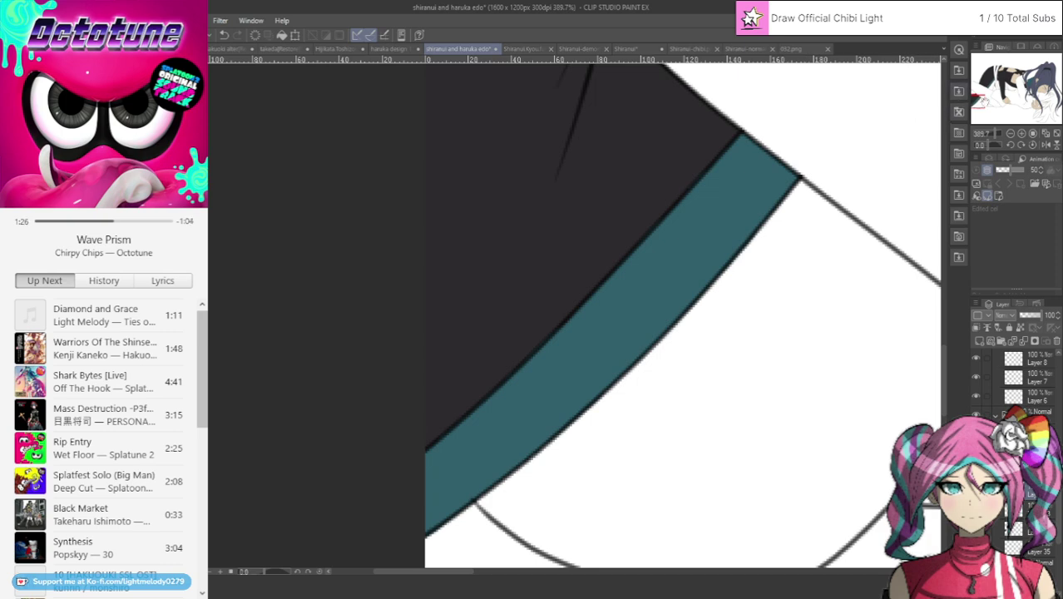
drag(976, 102, 996, 80)
scroll(657, 267, down, 1)
scroll(657, 268, left, 1)
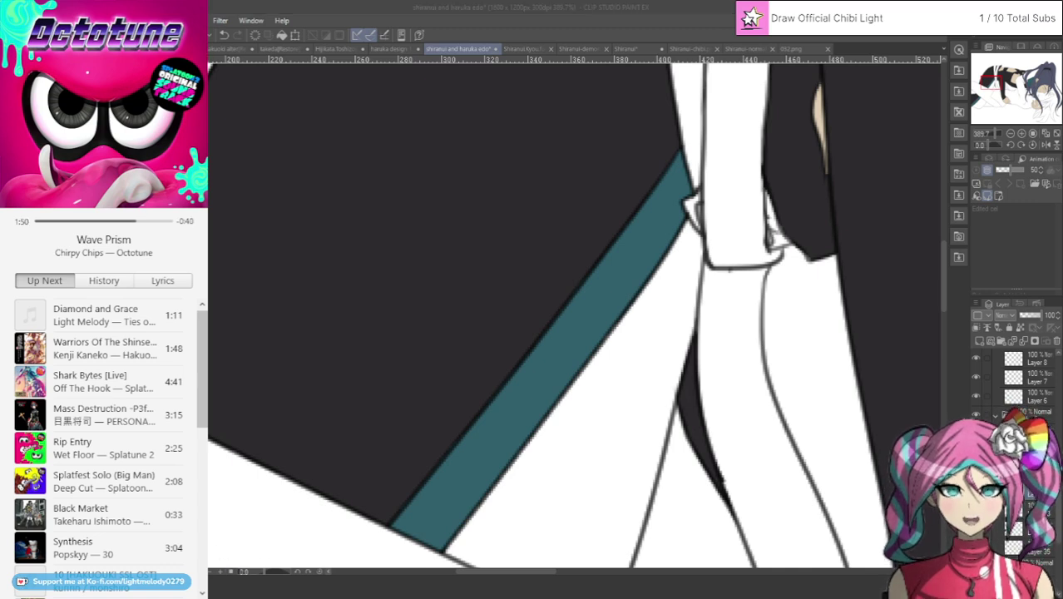
click(467, 4)
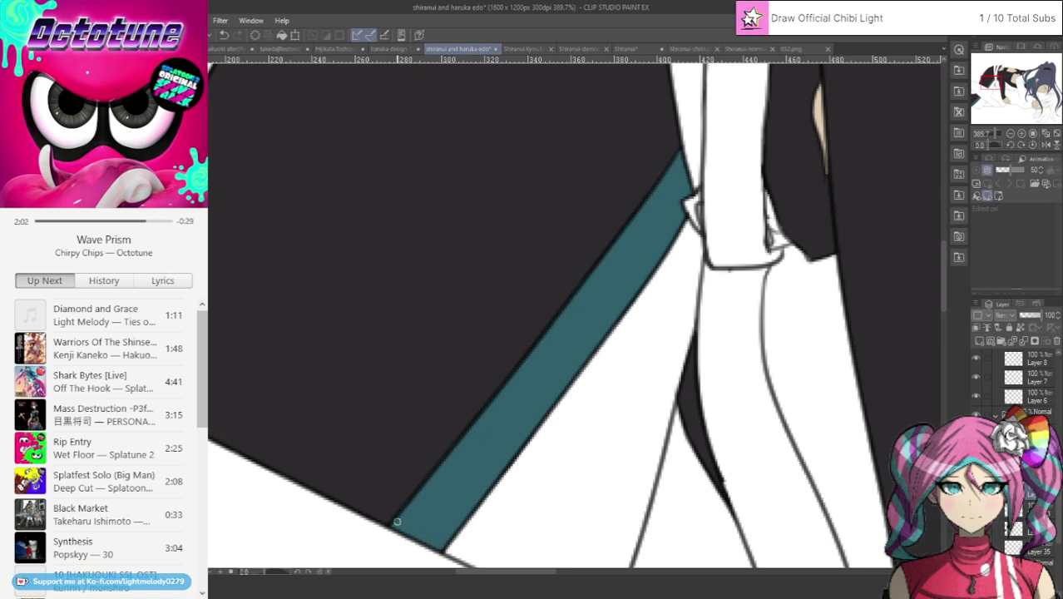
On Layer 35, fill the unpainted clothing beyond the teal stripes on the lower leg and thigh with black.
scroll(396, 521, down, 5)
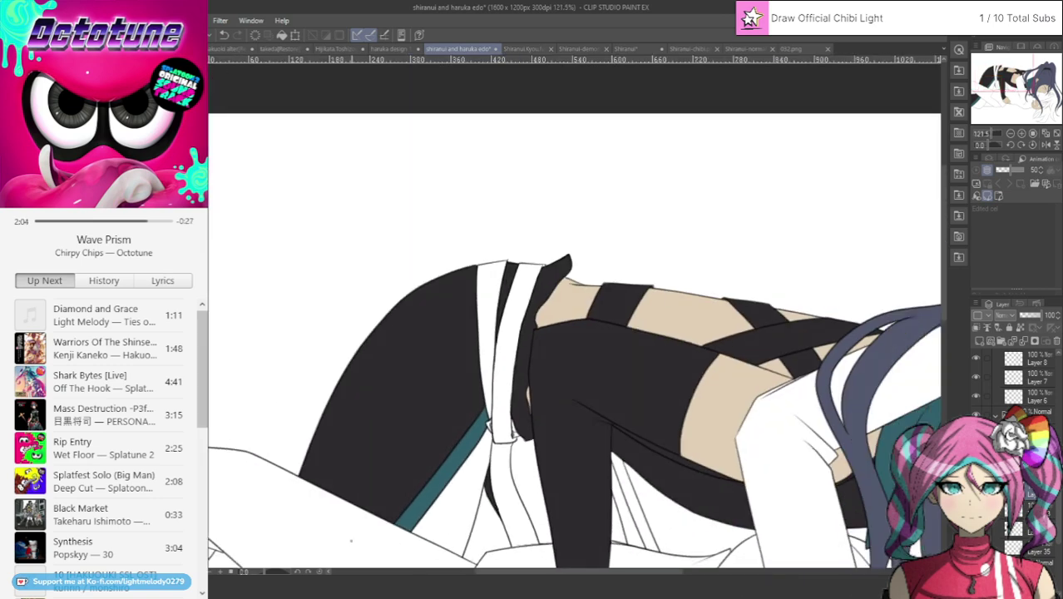
scroll(351, 541, down, 3)
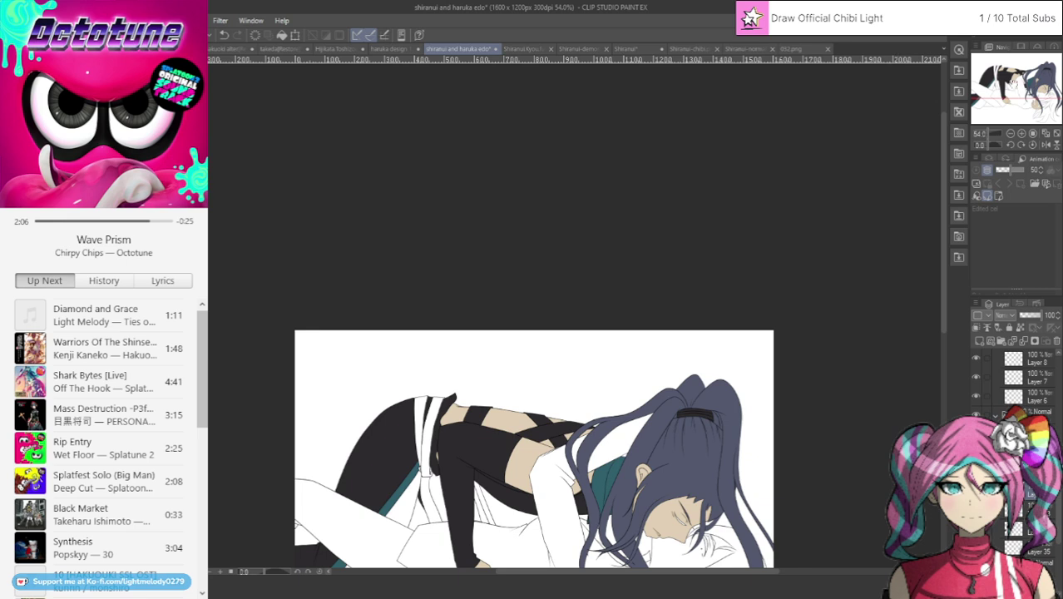
drag(1011, 85, 997, 108)
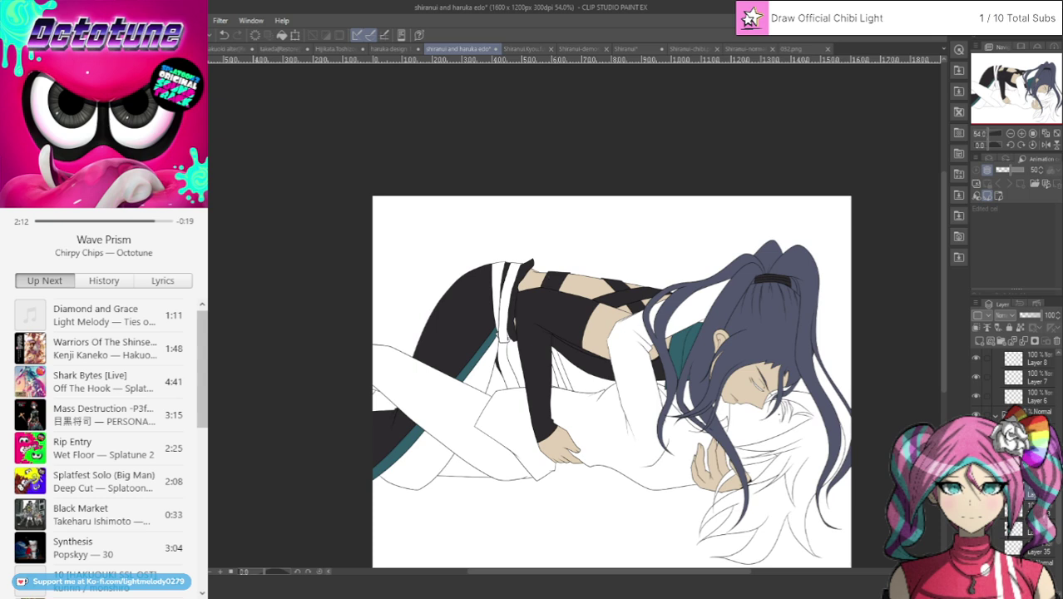
click(1038, 548)
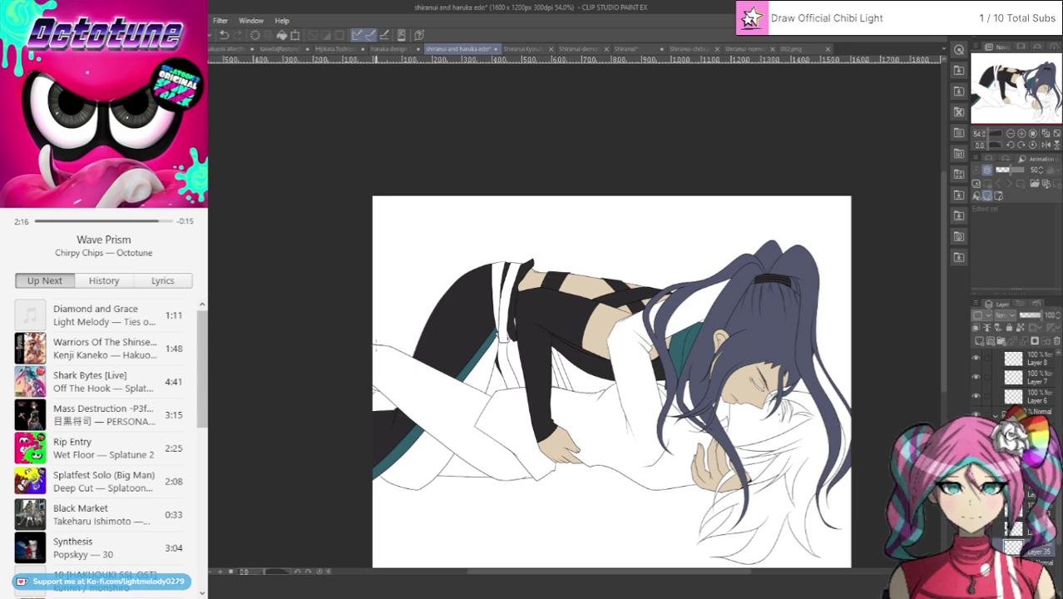
drag(412, 436, 624, 391)
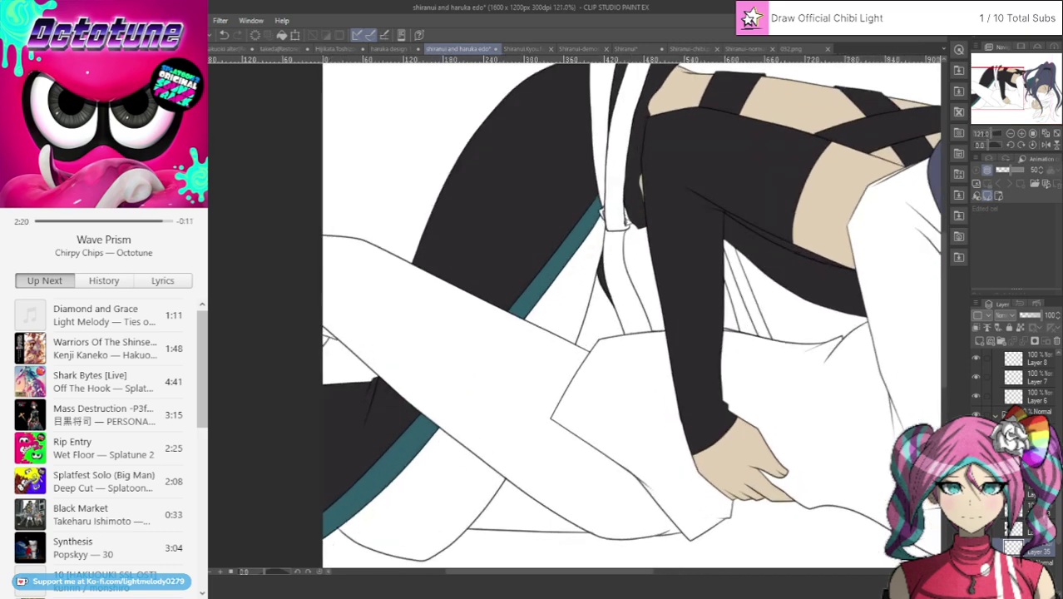
mouse_move(337, 509)
mouse_down()
mouse_move(375, 555)
mouse_move(421, 563)
mouse_move(495, 520)
mouse_move(527, 451)
mouse_move(460, 411)
mouse_move(434, 408)
mouse_up()
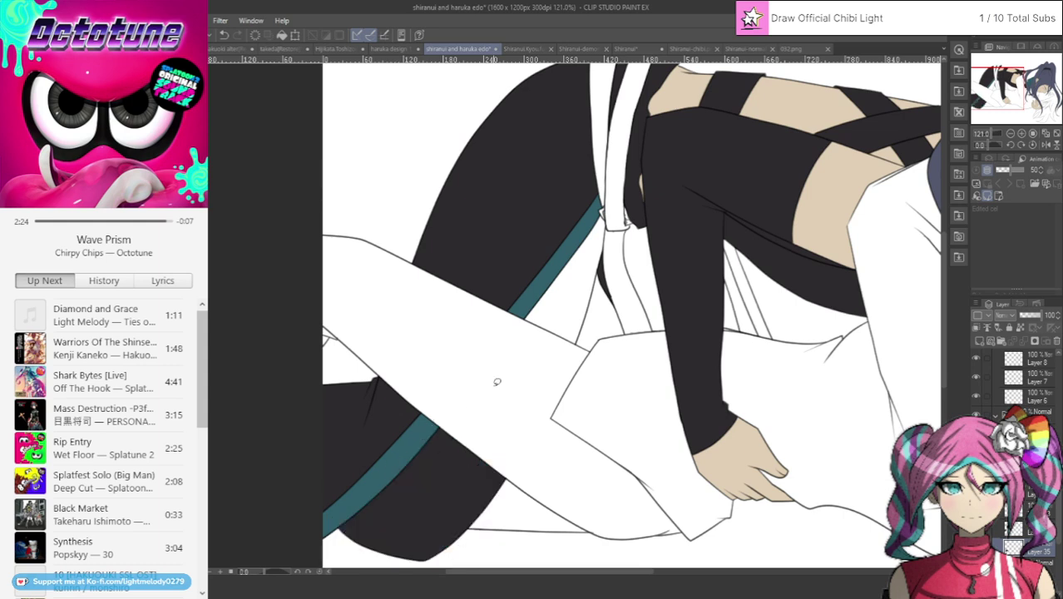
mouse_move(539, 286)
mouse_down()
mouse_move(573, 347)
mouse_move(611, 243)
mouse_move(609, 218)
mouse_move(592, 218)
mouse_up()
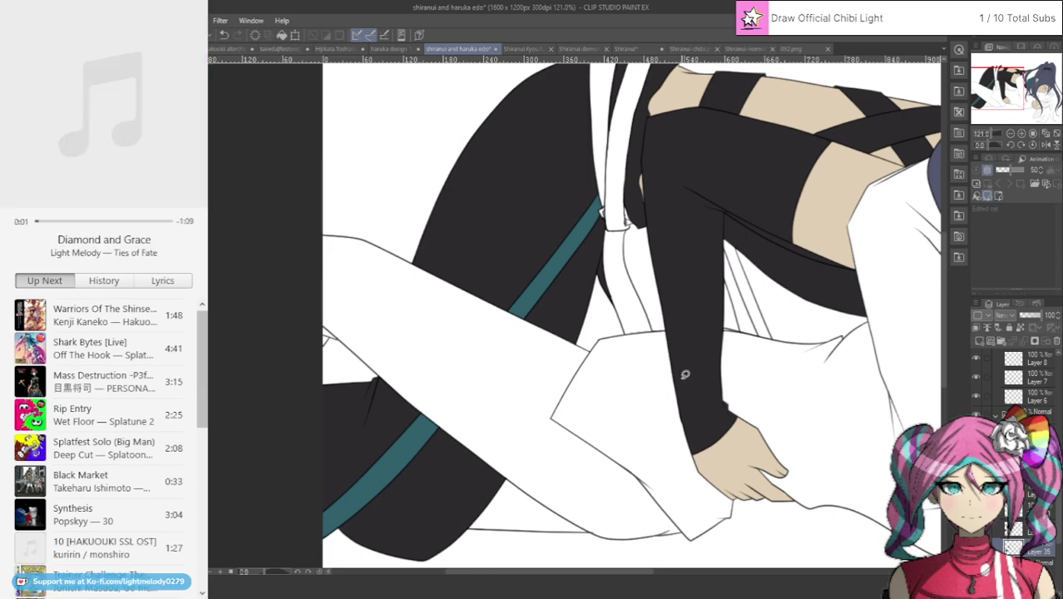
Fill the gap between the hanging strip and the arm, and the small gap on the arm's far side, with black.
scroll(685, 375, down, 5)
scroll(750, 283, up, 6)
scroll(738, 281, down, 1)
scroll(737, 280, up, 1)
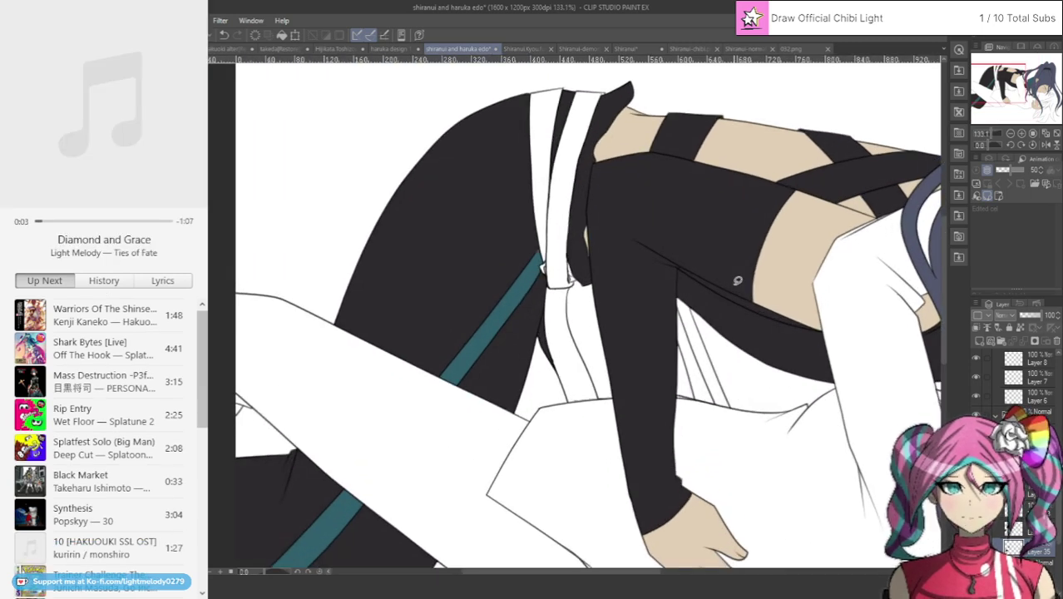
scroll(737, 280, up, 1)
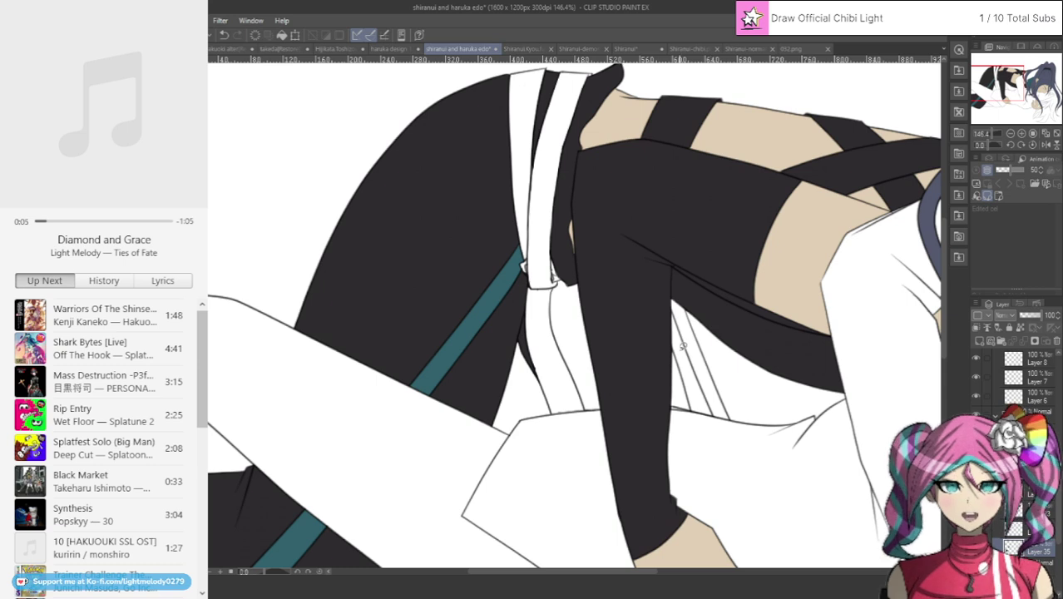
scroll(682, 347, up, 1)
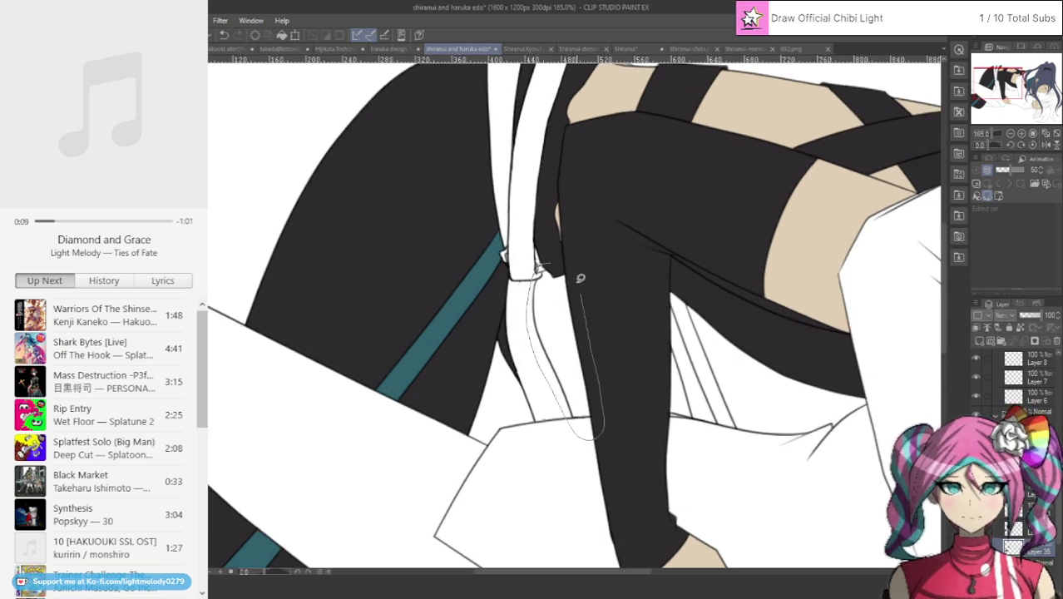
click(574, 273)
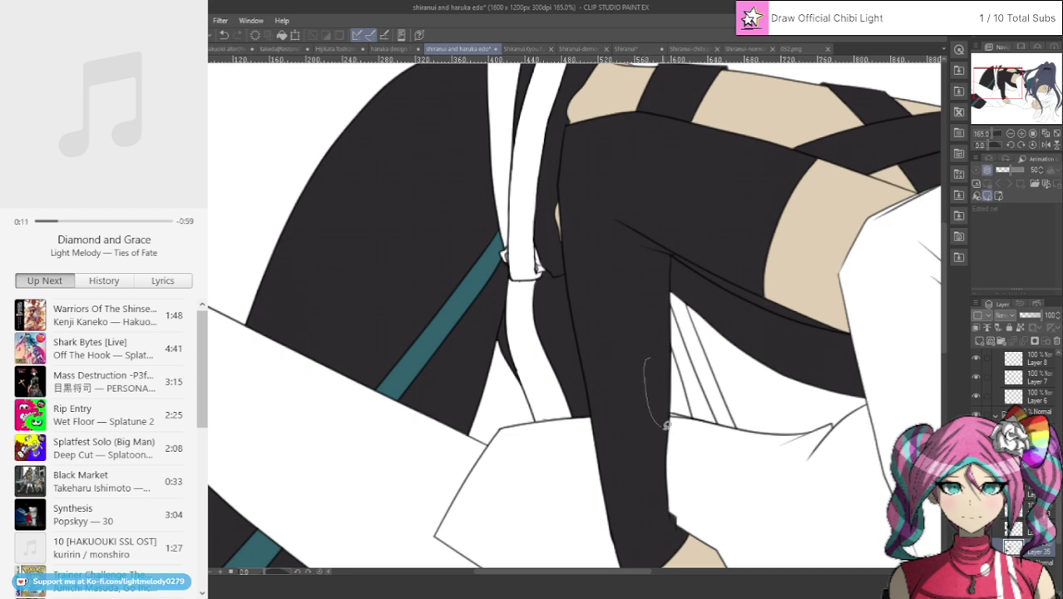
click(666, 325)
mouse_move(665, 325)
mouse_down()
mouse_move(676, 403)
mouse_move(663, 297)
mouse_up()
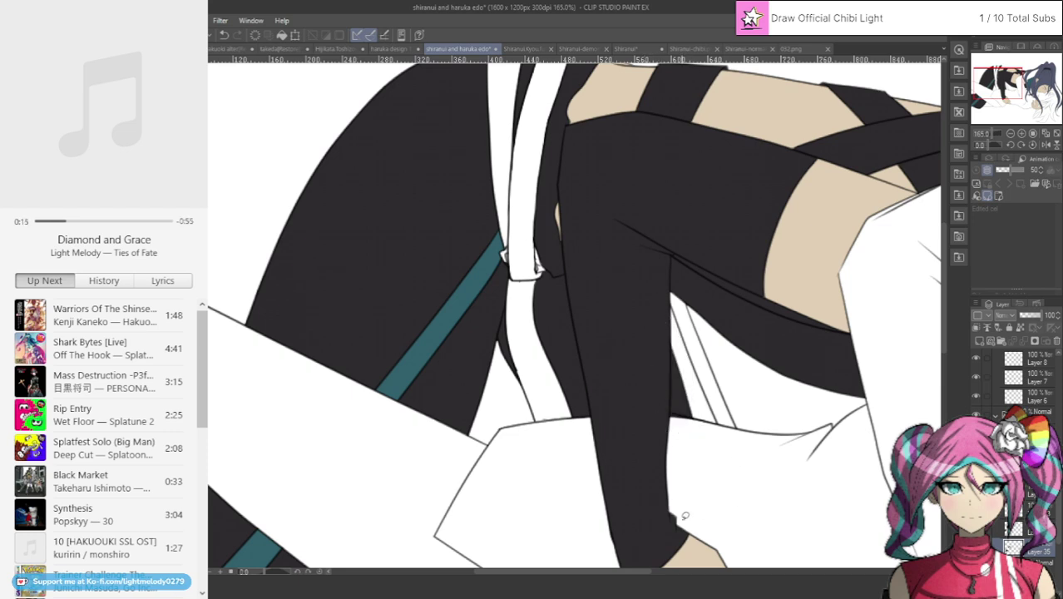
Trim the black overspill along the outline below the arm-side gap and tidy the fill's edges around the hanging strip.
scroll(743, 430, up, 5)
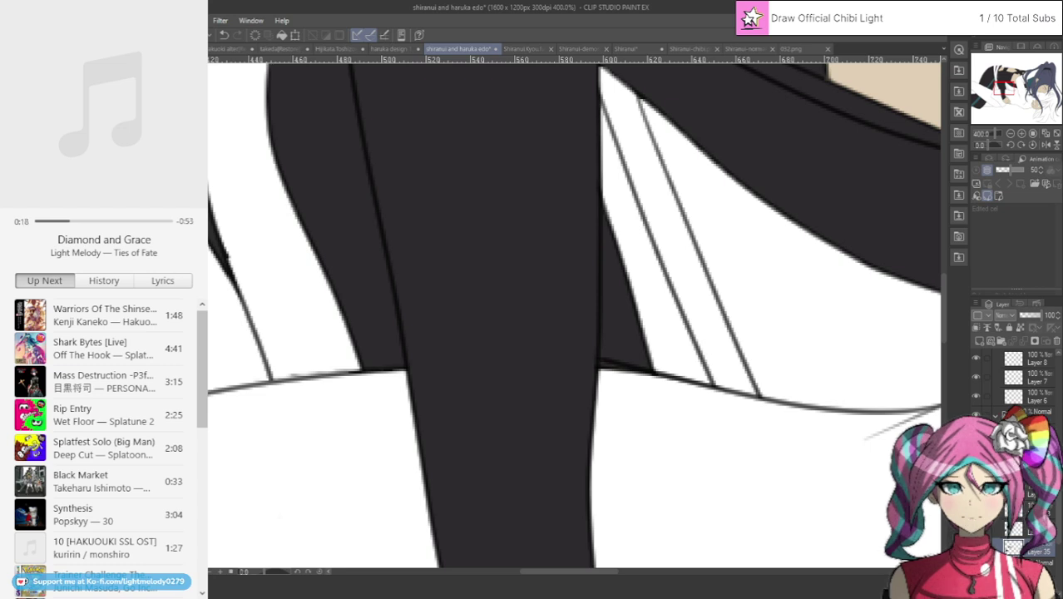
drag(589, 359, 654, 378)
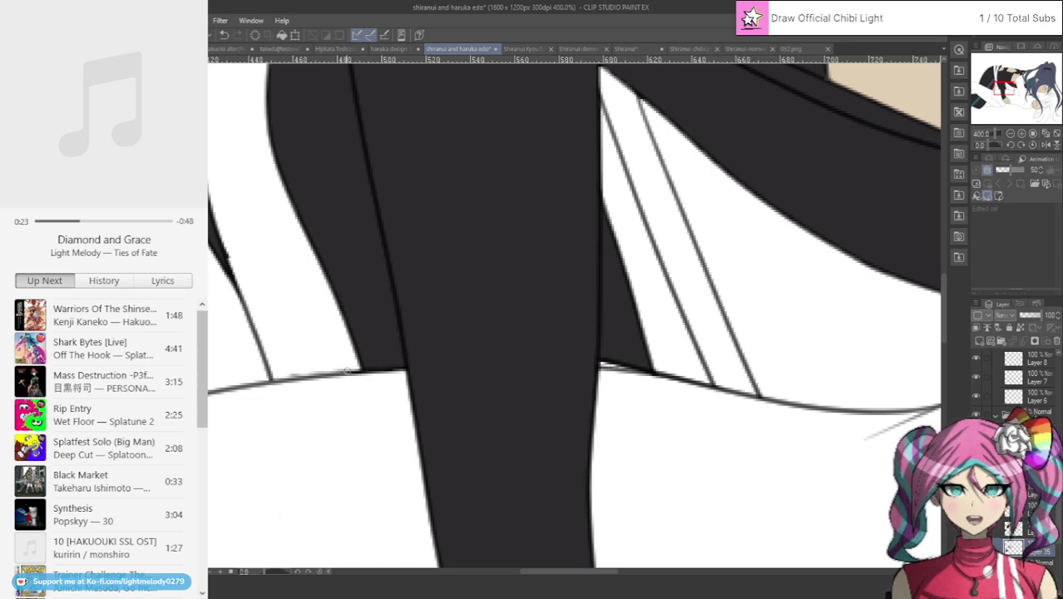
drag(606, 571, 573, 572)
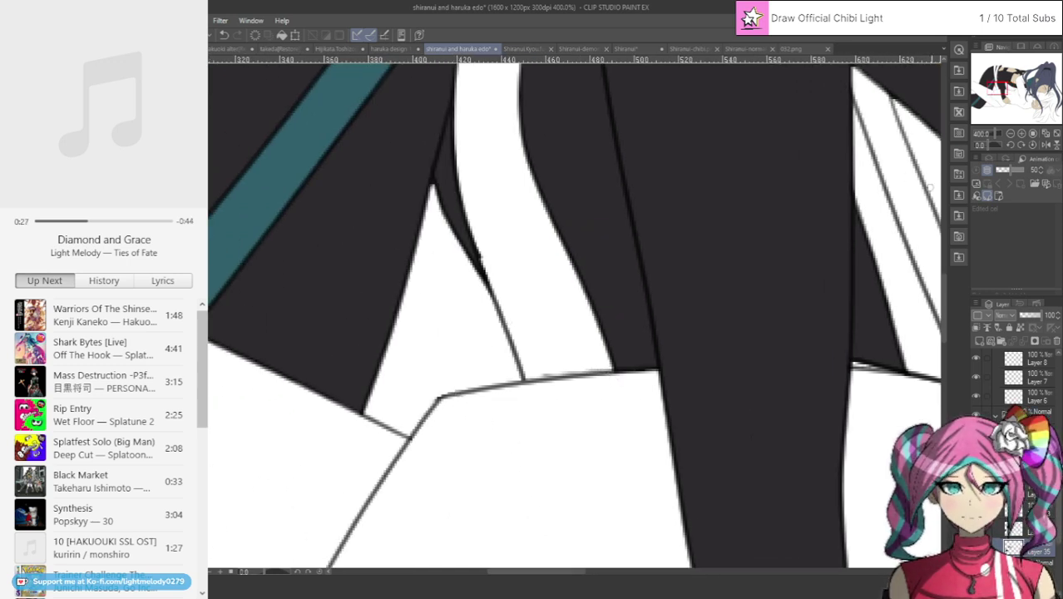
drag(946, 281, 945, 252)
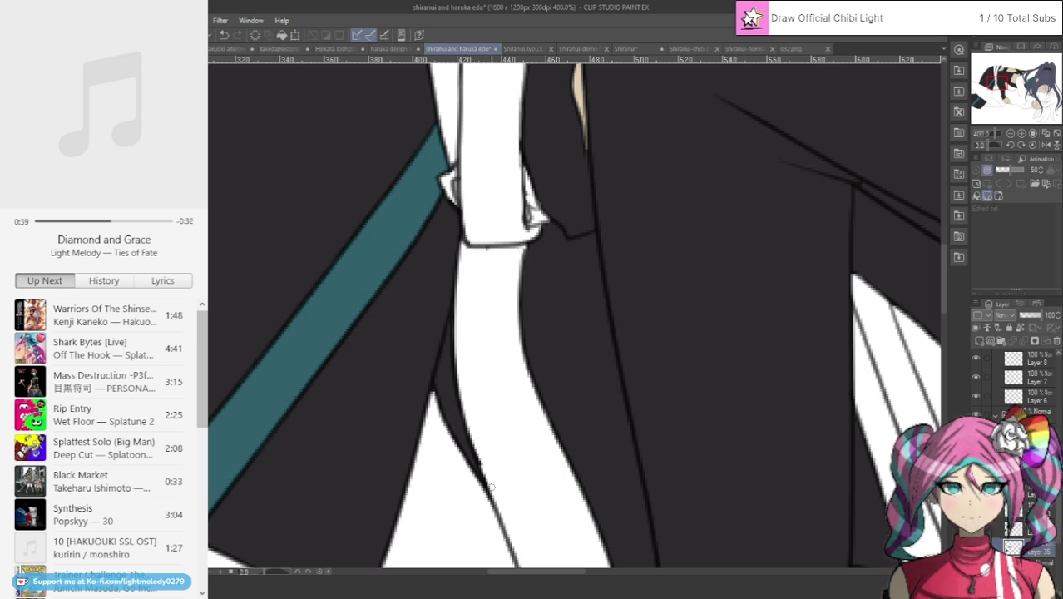
Erase the black sliver beside the hanging strip from the black clothing layer and repaint it on Layer 35.
scroll(521, 446, down, 5)
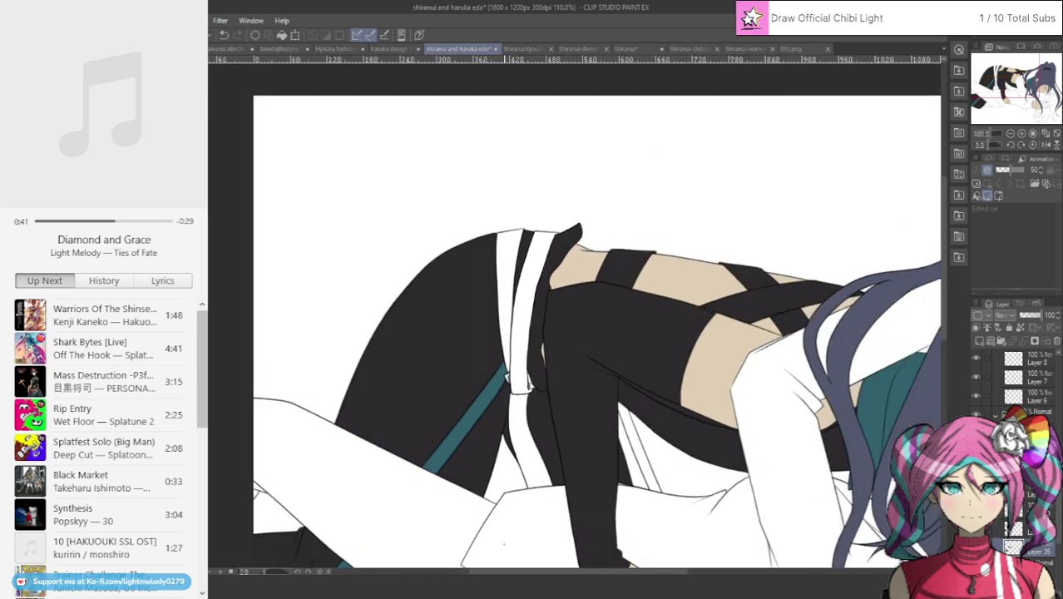
scroll(529, 507, up, 4)
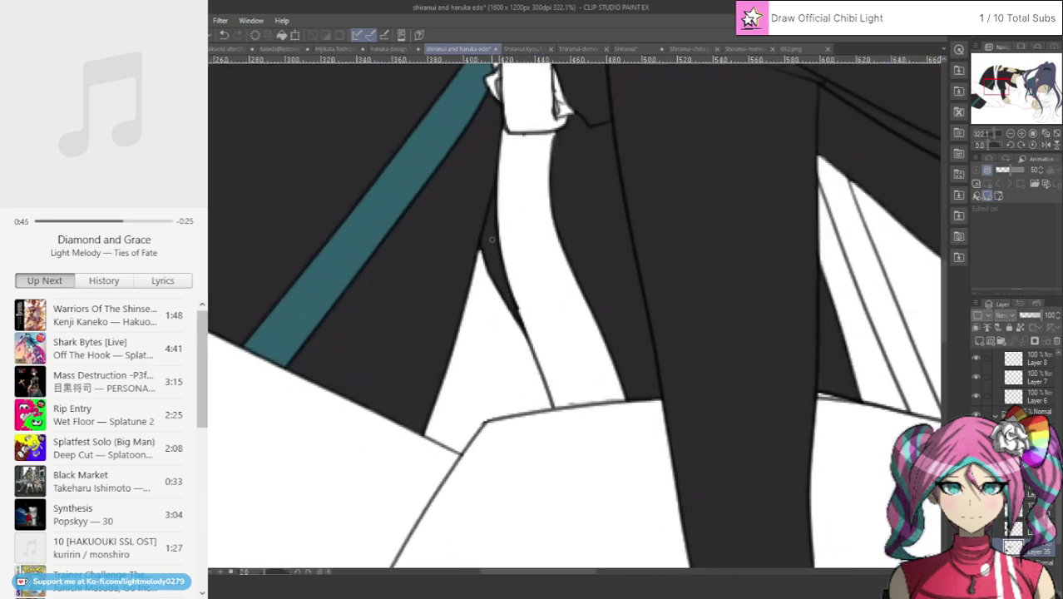
click(1021, 529)
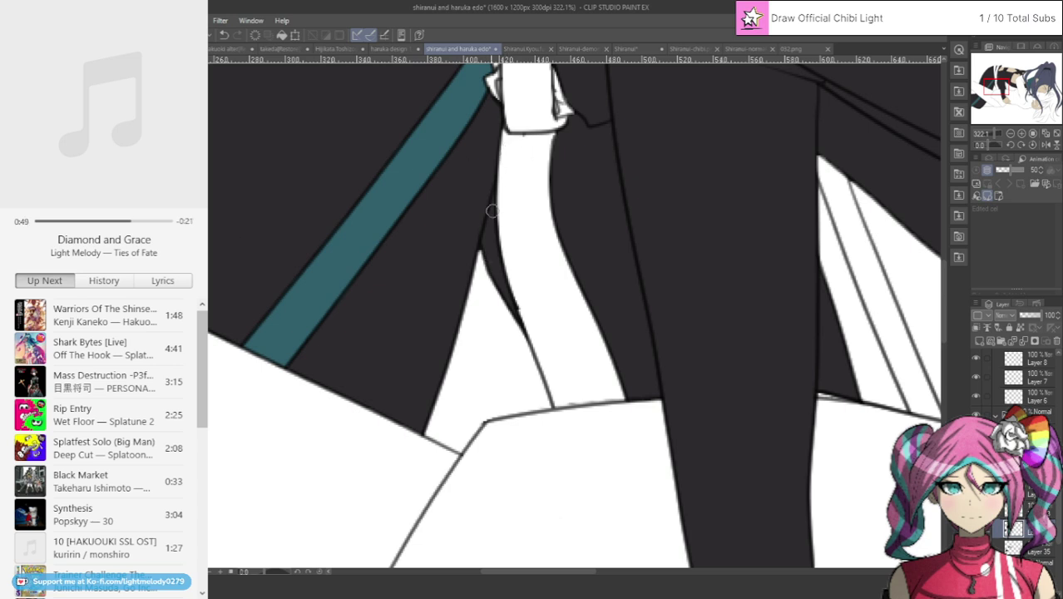
drag(488, 202, 522, 331)
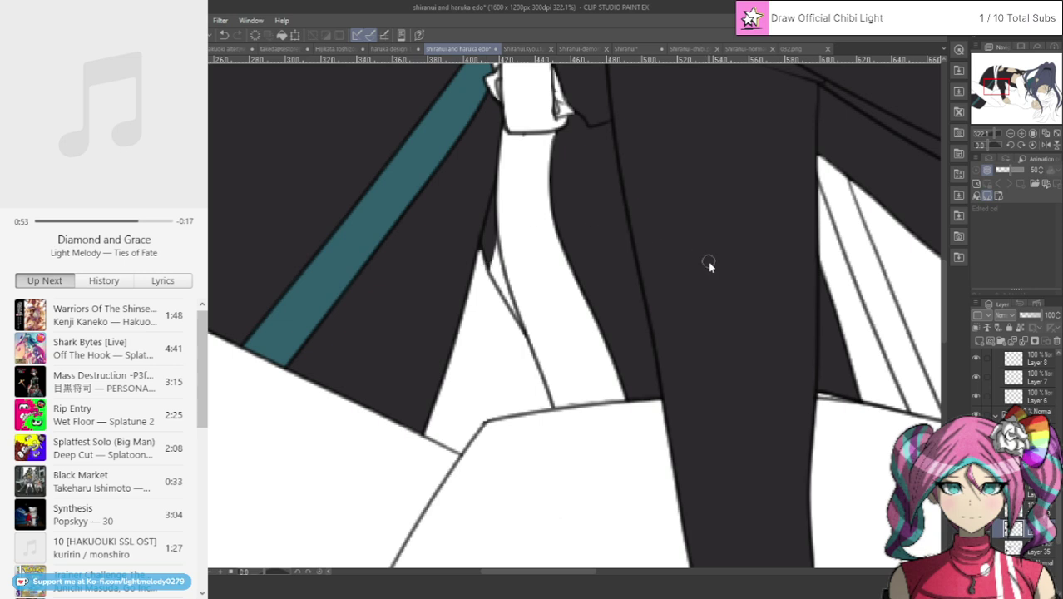
click(1013, 547)
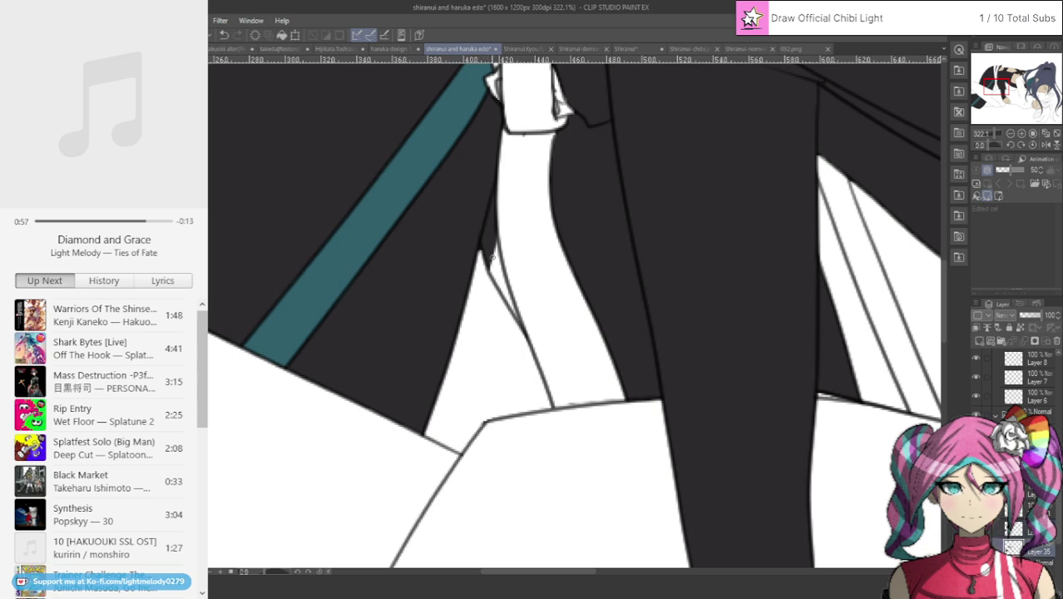
mouse_move(490, 258)
mouse_down()
mouse_move(522, 328)
mouse_move(491, 248)
mouse_up()
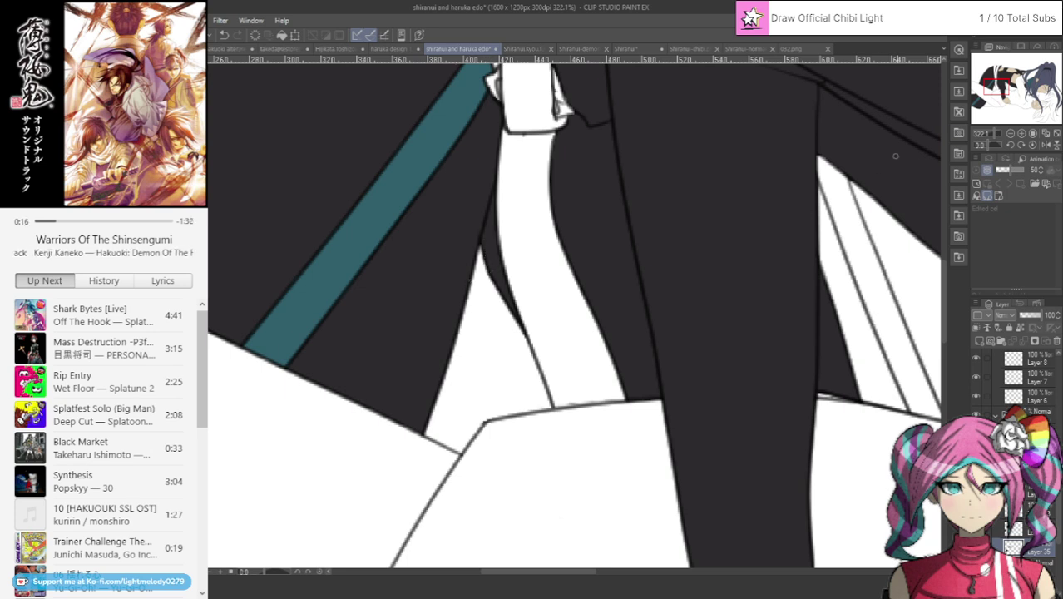
Fill the narrow strip of clothing on the arm's far side with black, from the white gap up to the torso.
drag(896, 156, 689, 246)
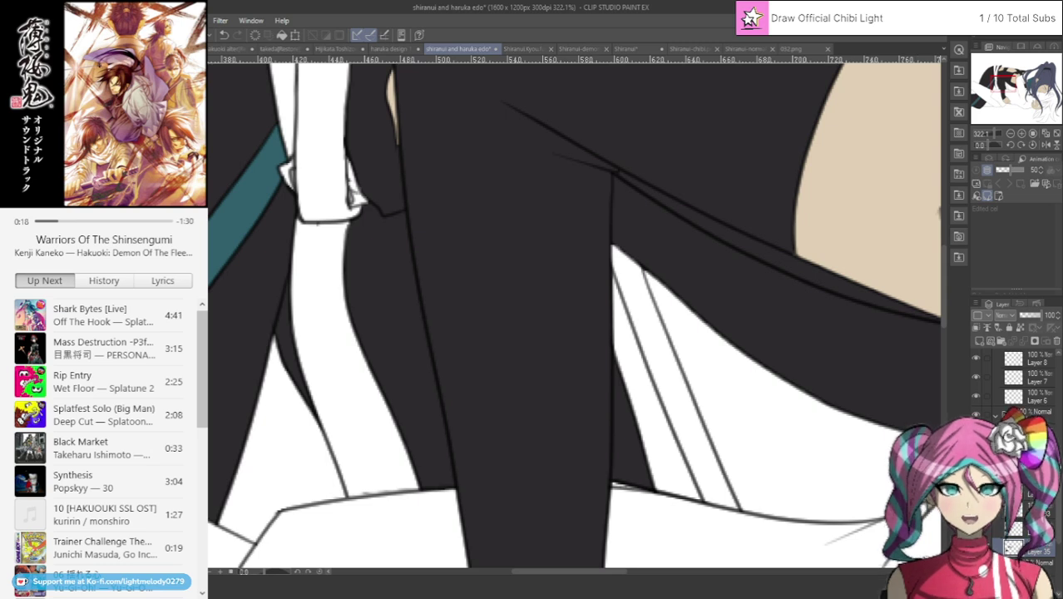
click(1013, 529)
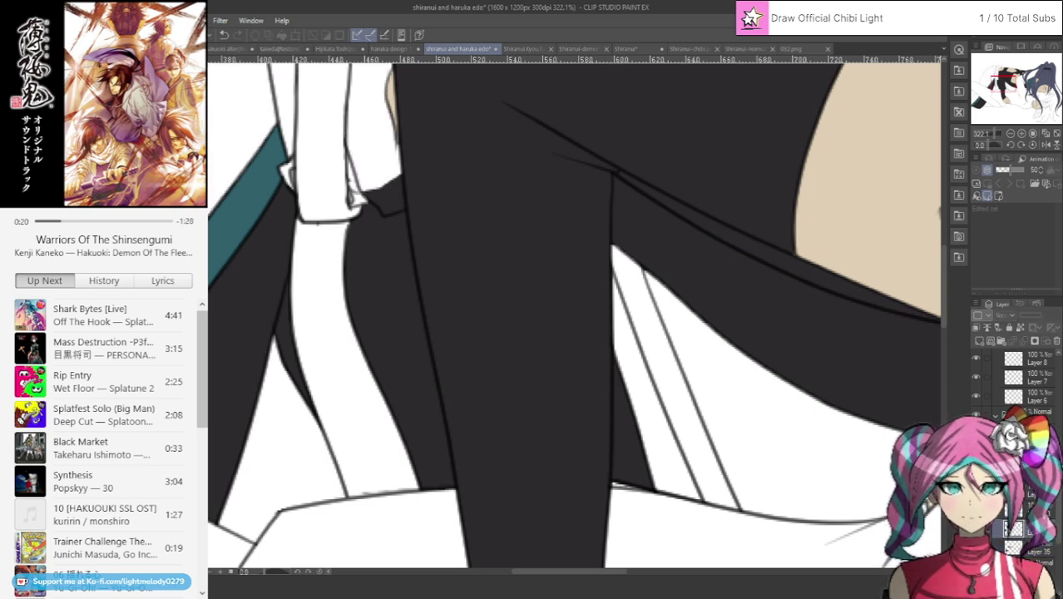
click(975, 529)
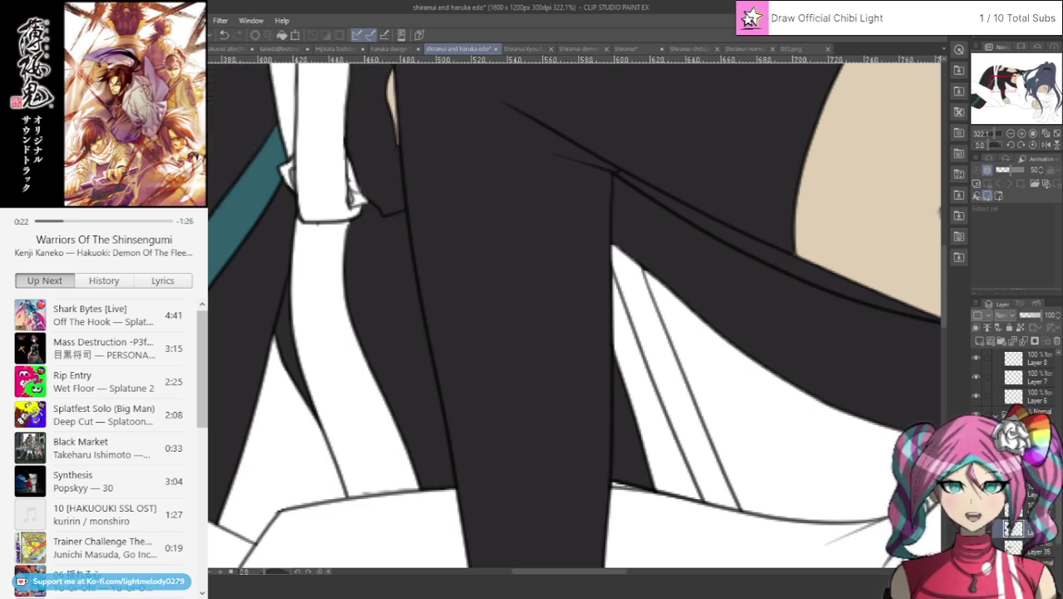
mouse_move(634, 227)
mouse_down()
mouse_move(626, 349)
mouse_move(695, 490)
mouse_move(710, 314)
mouse_move(657, 233)
mouse_up()
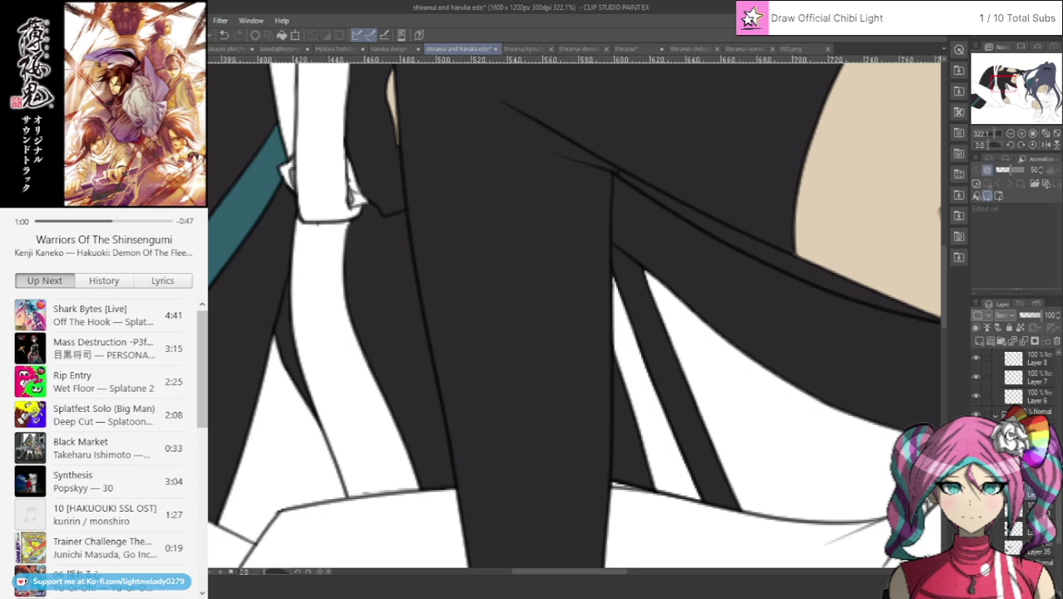
Paint a teal stripe on the clothing at the arm's far side and trim its overspill to the stripe's outlines.
mouse_move(608, 259)
mouse_down()
mouse_move(683, 392)
mouse_move(711, 499)
mouse_move(618, 387)
mouse_move(588, 268)
mouse_up()
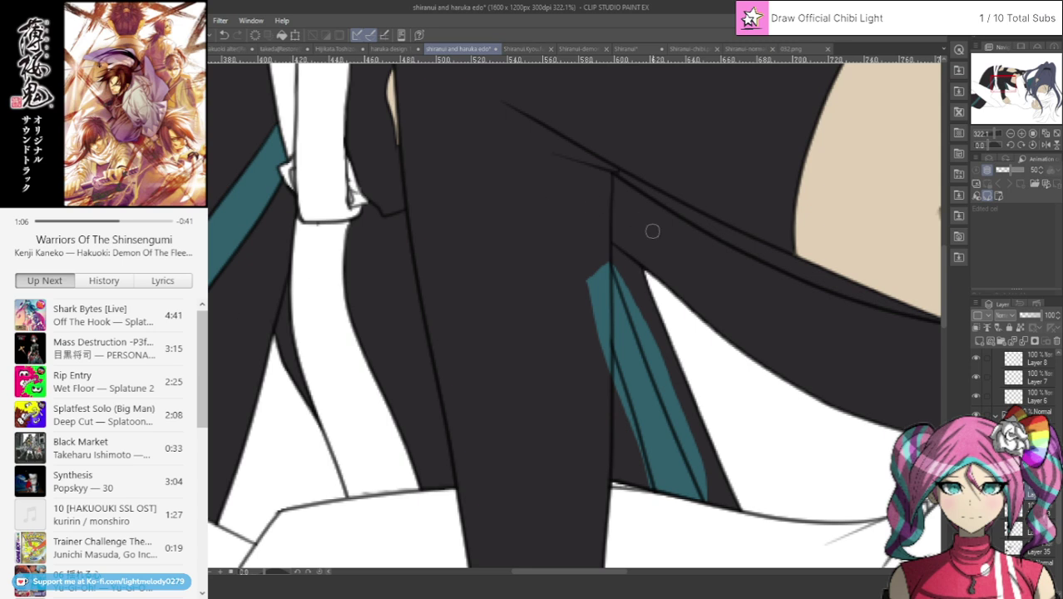
mouse_move(597, 254)
mouse_down()
mouse_move(600, 311)
mouse_move(603, 254)
mouse_move(606, 390)
mouse_move(585, 260)
mouse_up()
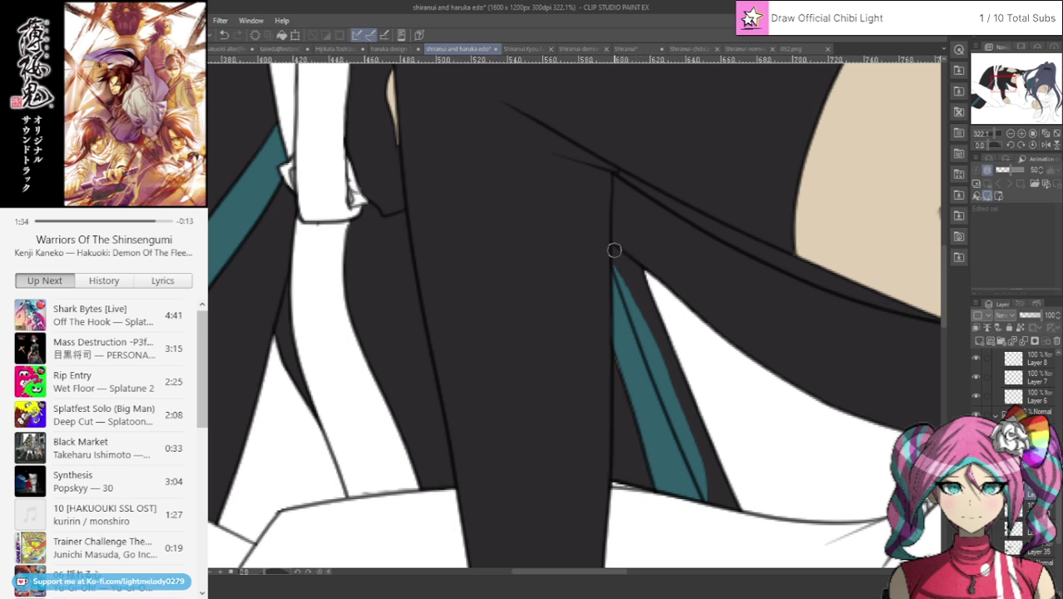
mouse_move(614, 250)
mouse_down()
mouse_move(710, 497)
mouse_move(660, 373)
mouse_up()
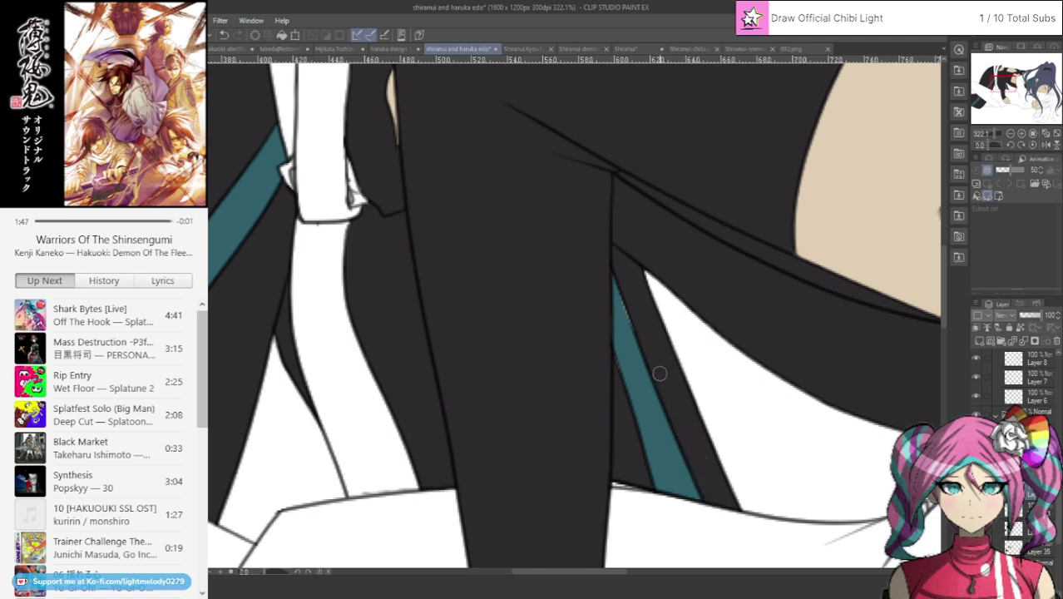
scroll(659, 373, up, 2)
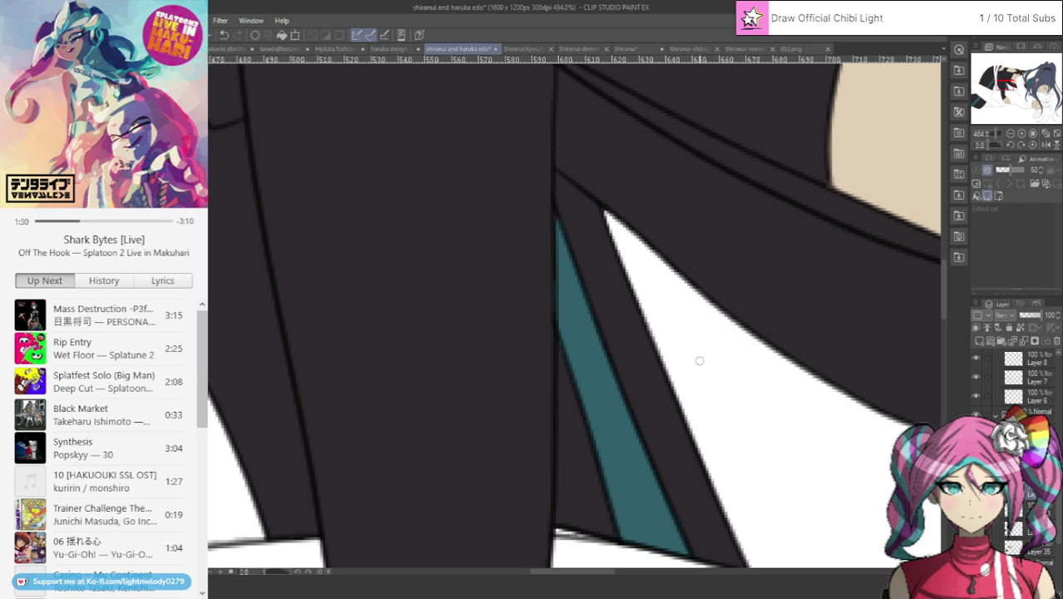
scroll(697, 361, down, 2)
scroll(752, 523, down, 5)
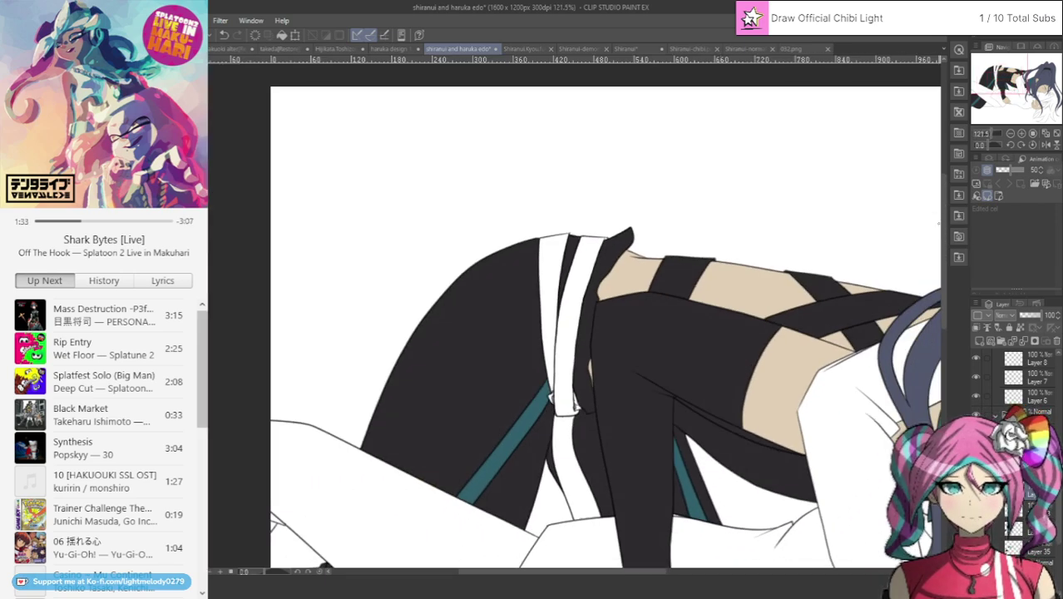
Fill the white waist sash and its hanging strip with black.
mouse_move(984, 81)
mouse_down()
mouse_move(1023, 94)
mouse_move(995, 82)
mouse_up()
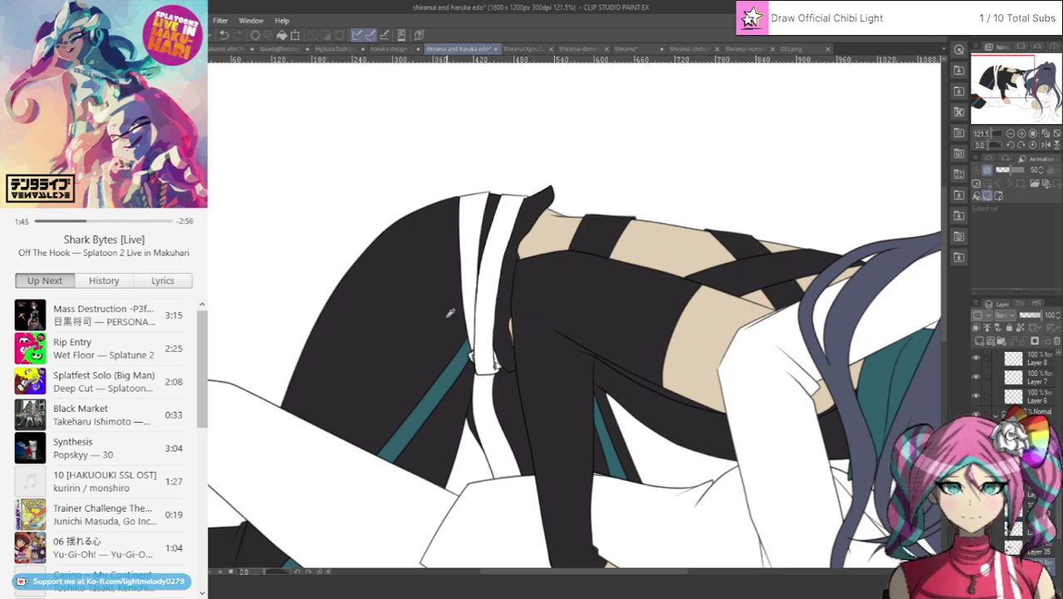
scroll(528, 295, up, 4)
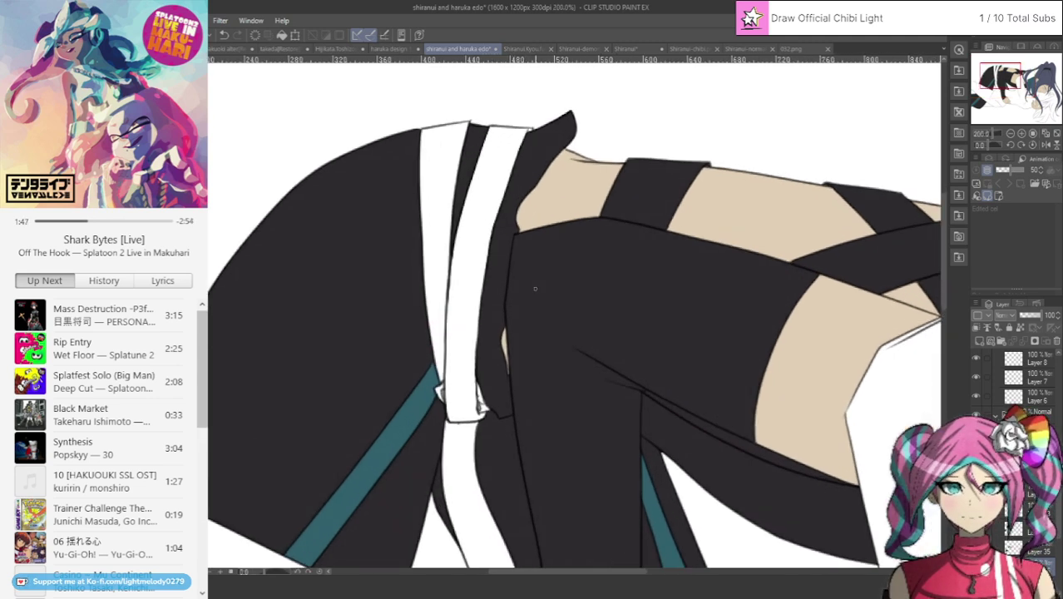
mouse_move(411, 155)
mouse_down()
mouse_move(429, 114)
mouse_move(501, 111)
mouse_move(539, 135)
mouse_move(495, 292)
mouse_move(498, 406)
mouse_move(541, 566)
mouse_move(467, 524)
mouse_move(433, 397)
mouse_move(405, 195)
mouse_move(404, 78)
mouse_up()
scroll(541, 567, down, 2)
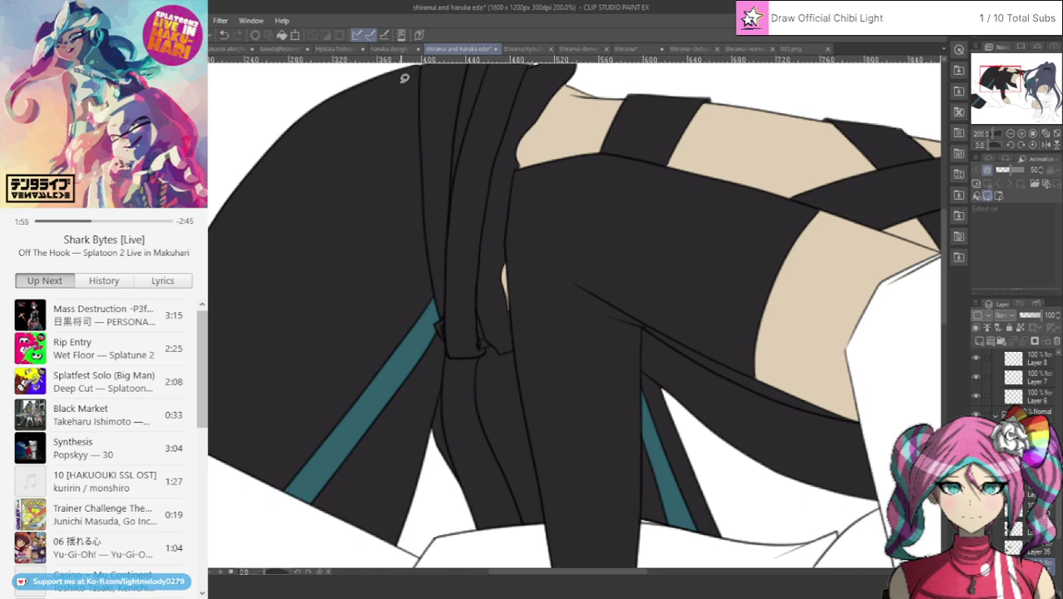
scroll(455, 258, up, 1)
scroll(506, 380, up, 1)
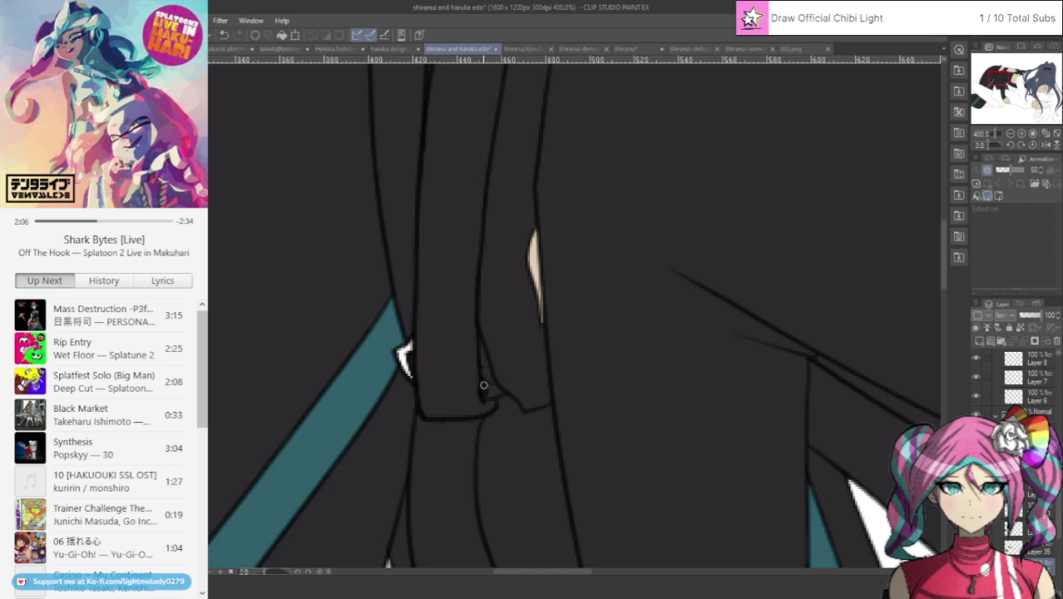
Touch up the black fill in the small folds of the sash knot, undoing the stray stroke.
drag(484, 382, 483, 392)
click(449, 250)
key(ctrl+z)
click(222, 34)
drag(482, 380, 483, 393)
scroll(479, 360, down, 5)
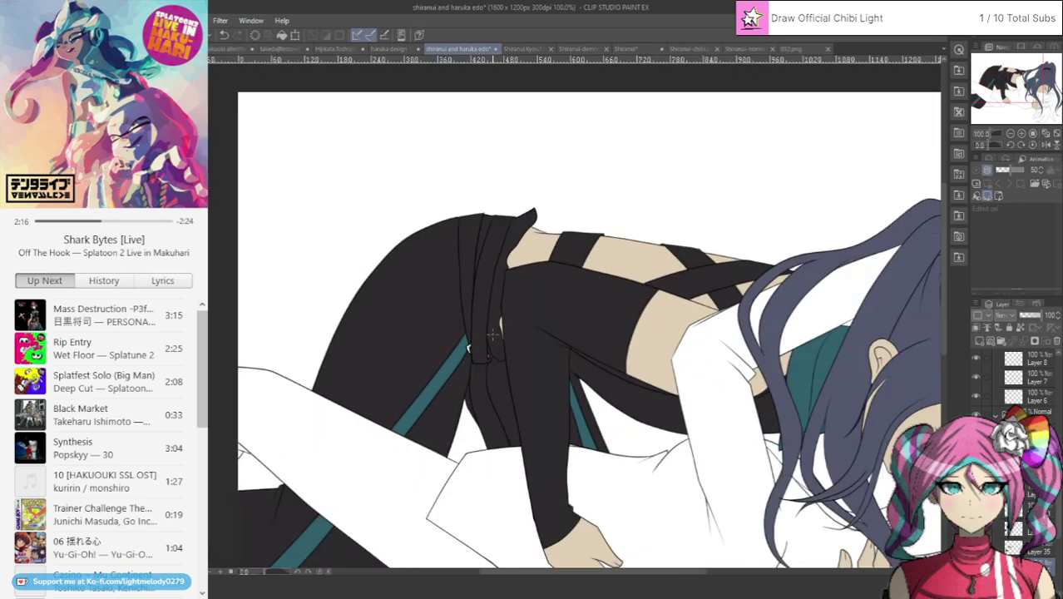
scroll(464, 346, down, 1)
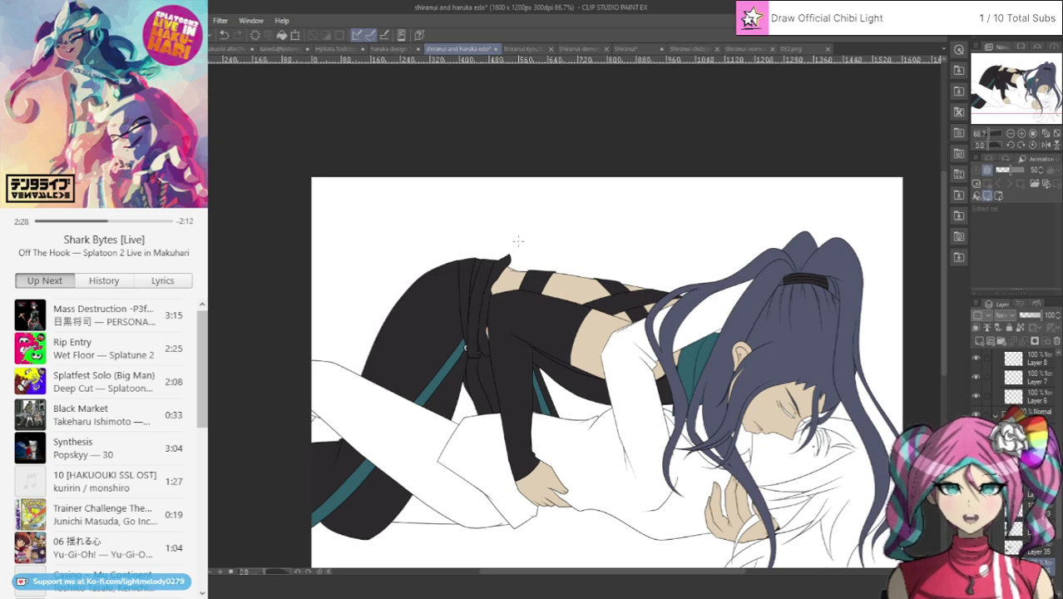
Check the clothing and belt details in the Shiranui illustration, the chibi image and the Shiranui-demon reference, returning to the two-character illustration.
scroll(522, 284, up, 5)
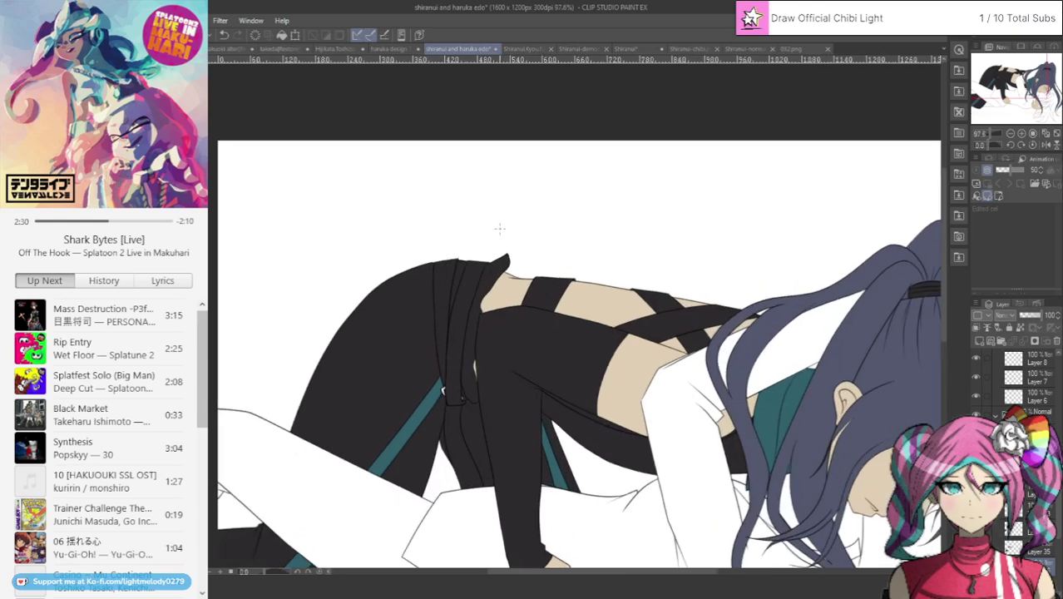
scroll(493, 261, down, 3)
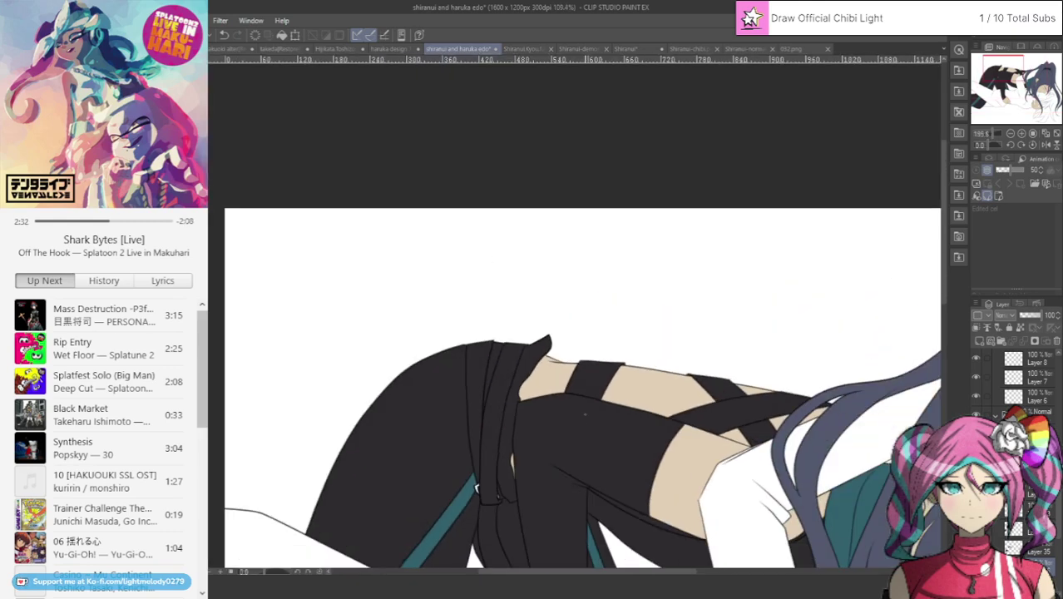
scroll(1014, 449, down, 1)
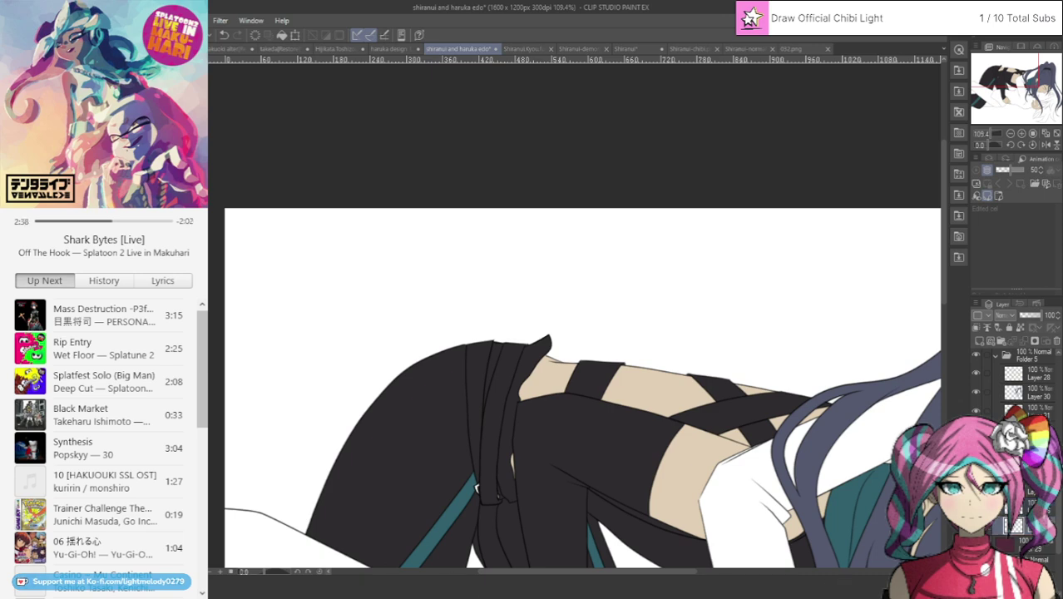
click(633, 49)
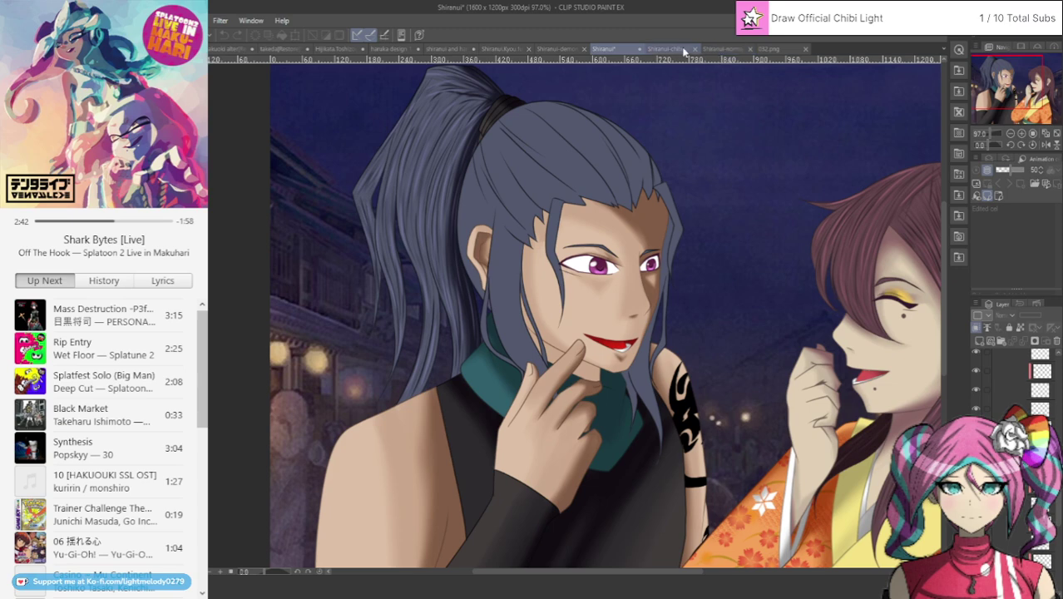
click(683, 50)
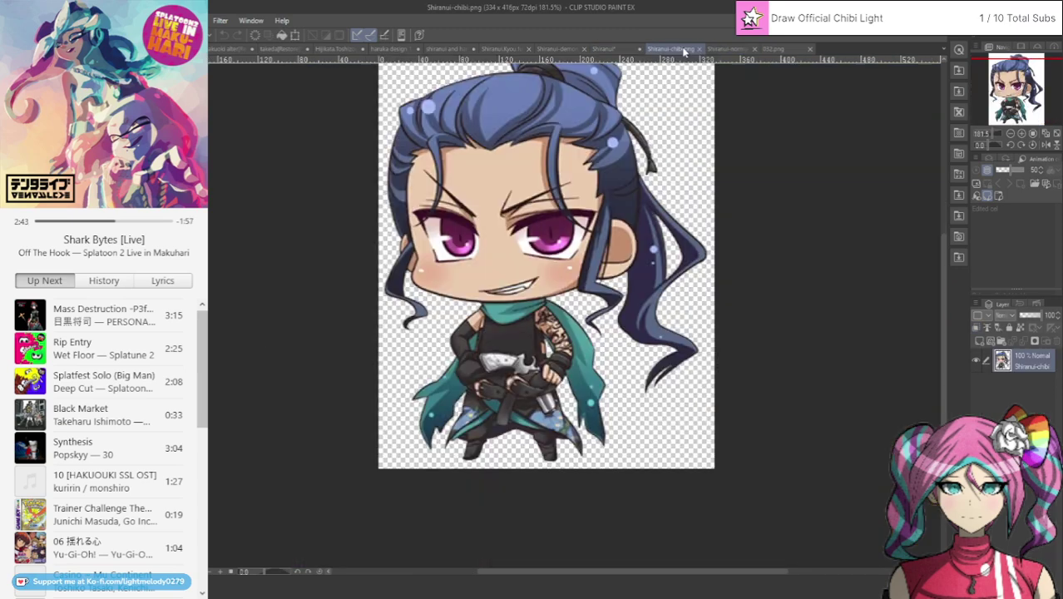
click(562, 49)
scroll(649, 276, up, 3)
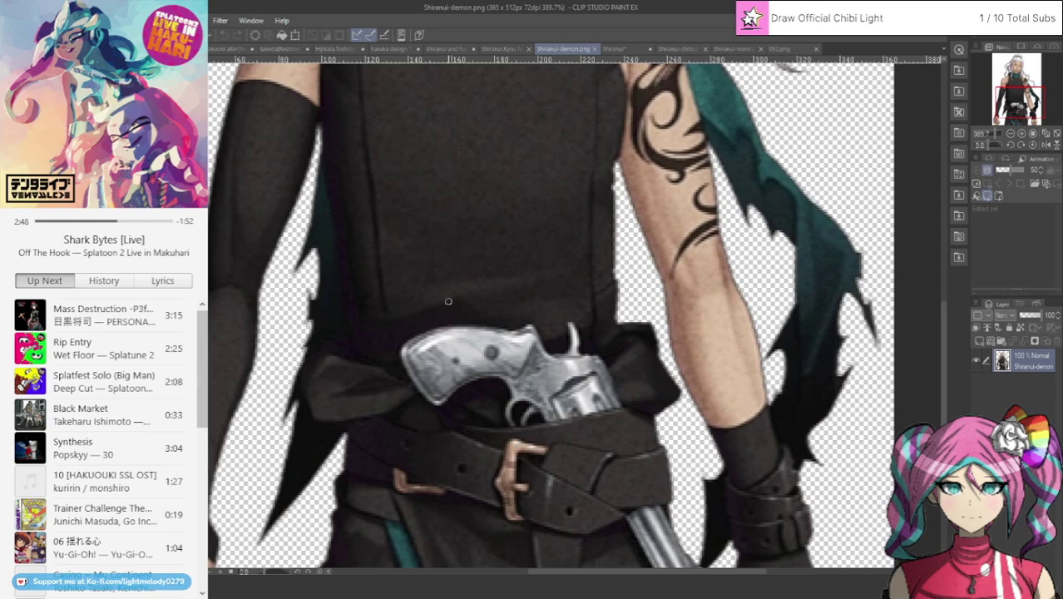
click(449, 49)
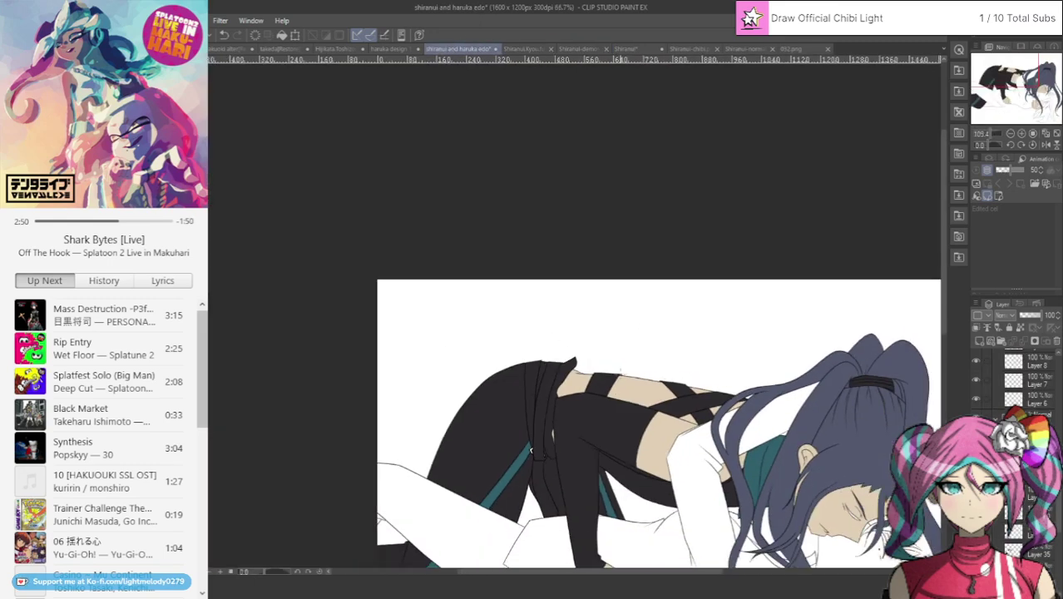
Paint the small white detail beside the sash knot, at the upper end of the teal stripe, brown.
scroll(530, 450, up, 3)
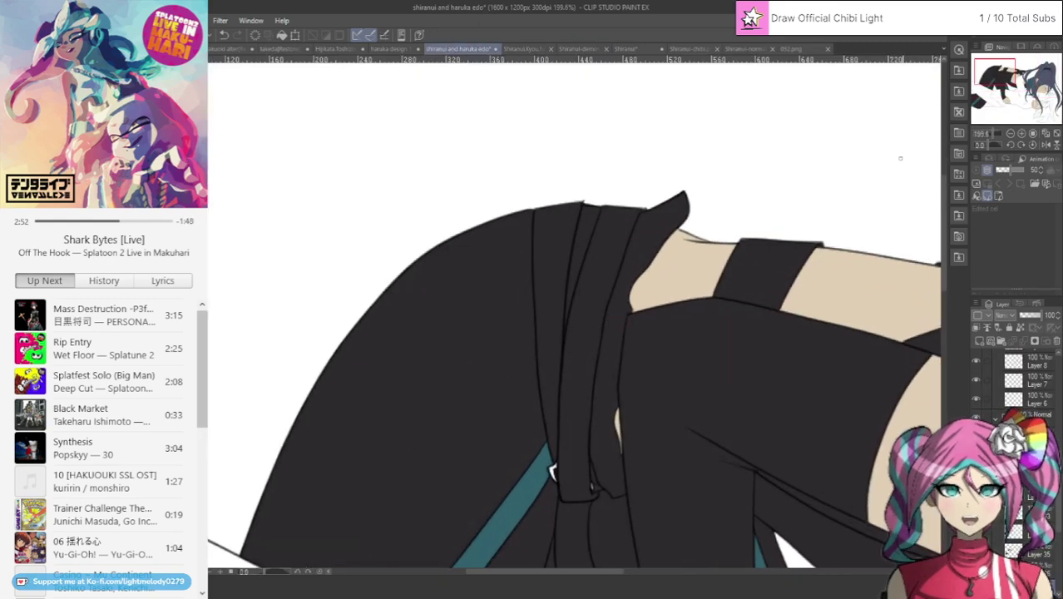
drag(551, 471, 478, 249)
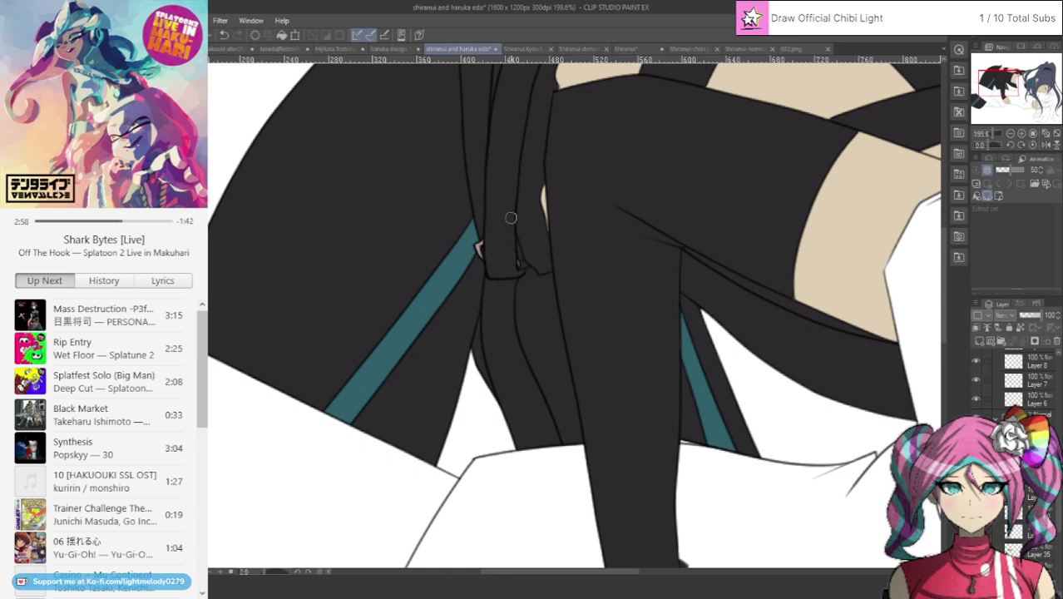
scroll(510, 217, down, 2)
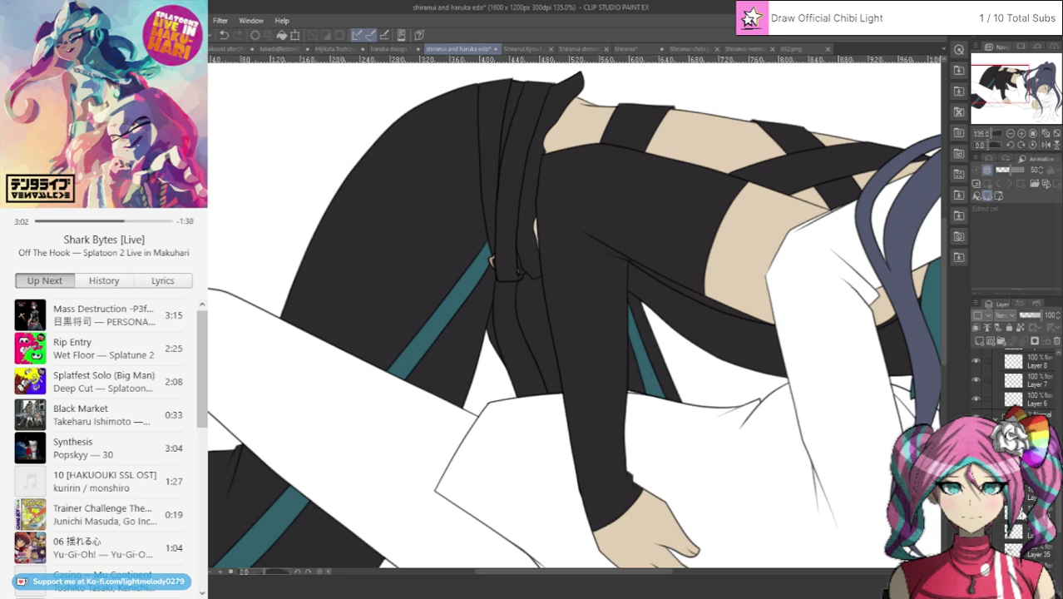
scroll(1021, 516, down, 1)
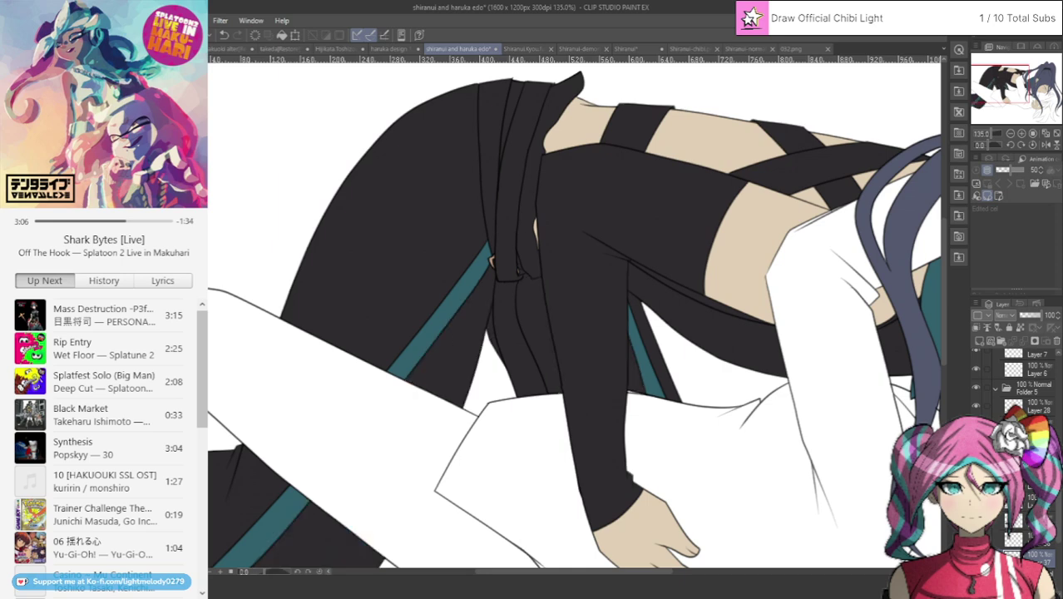
Hide the black layers covering the hanging strip and fill the gap between the thigh and the strip with black.
click(975, 556)
click(975, 555)
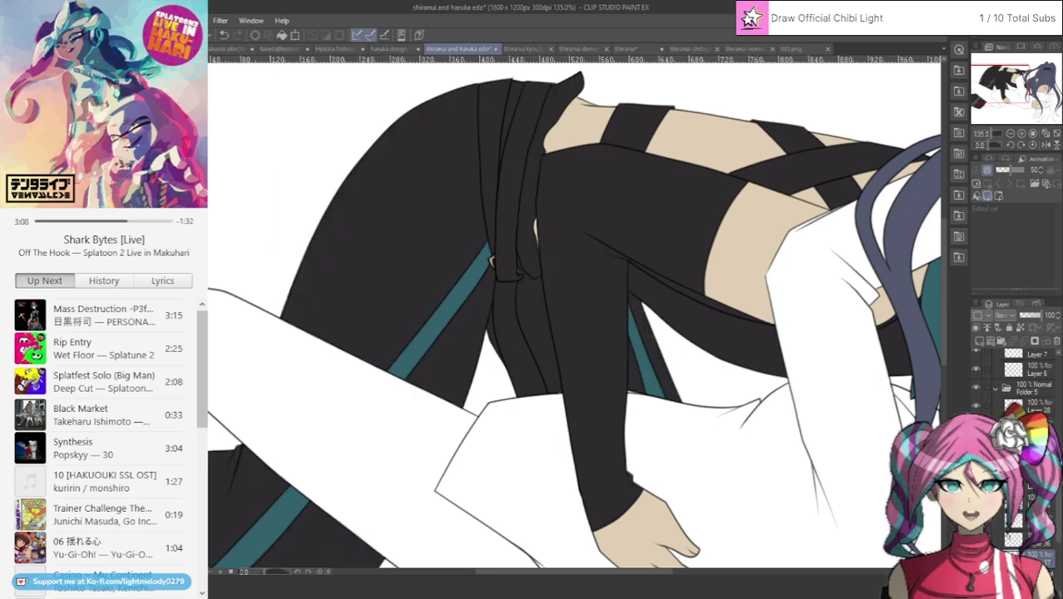
click(975, 556)
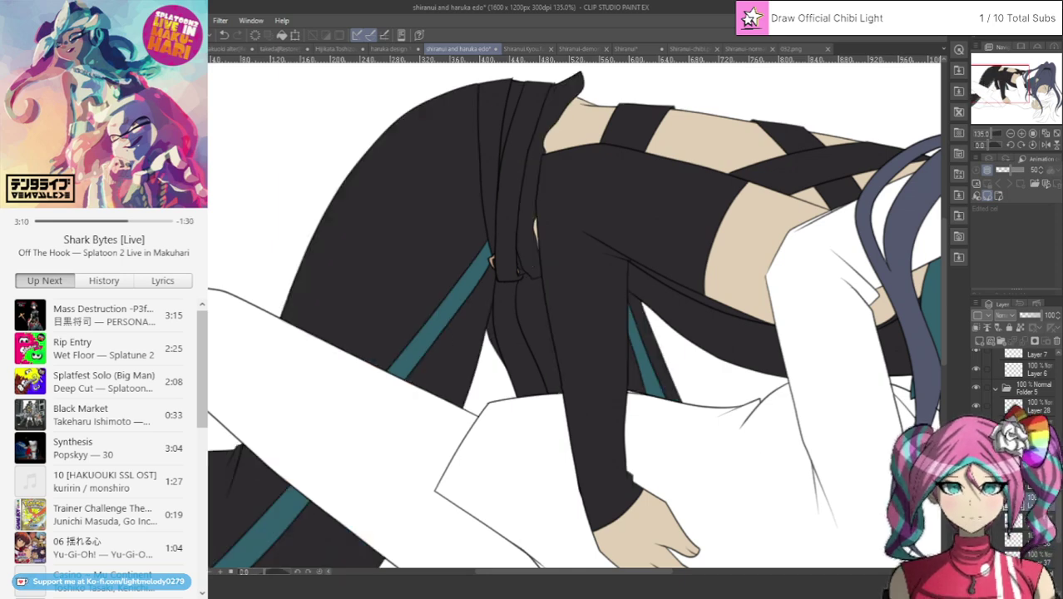
scroll(518, 401, up, 5)
click(976, 539)
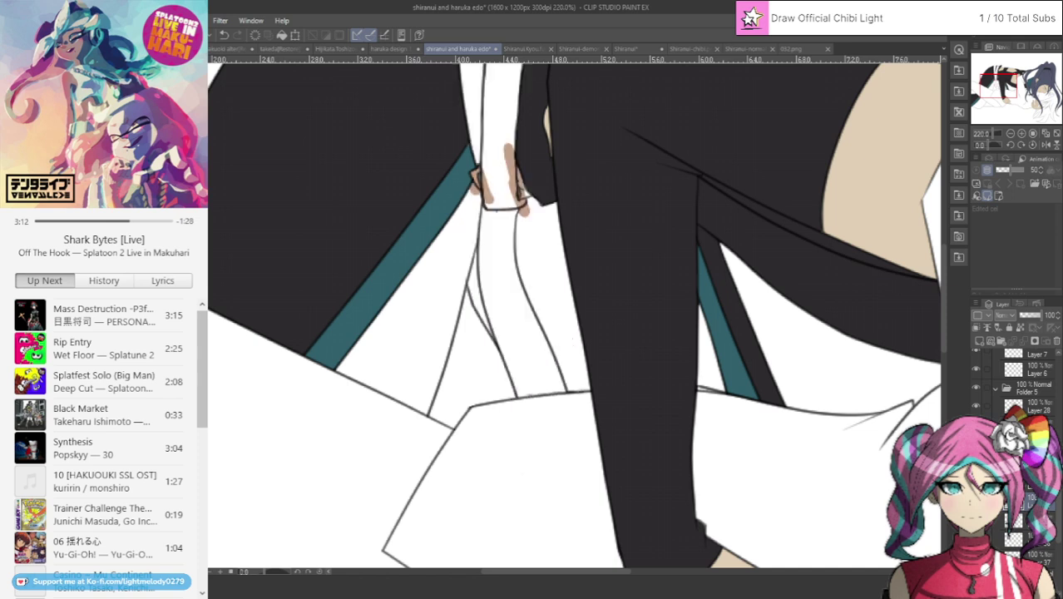
scroll(553, 315, up, 2)
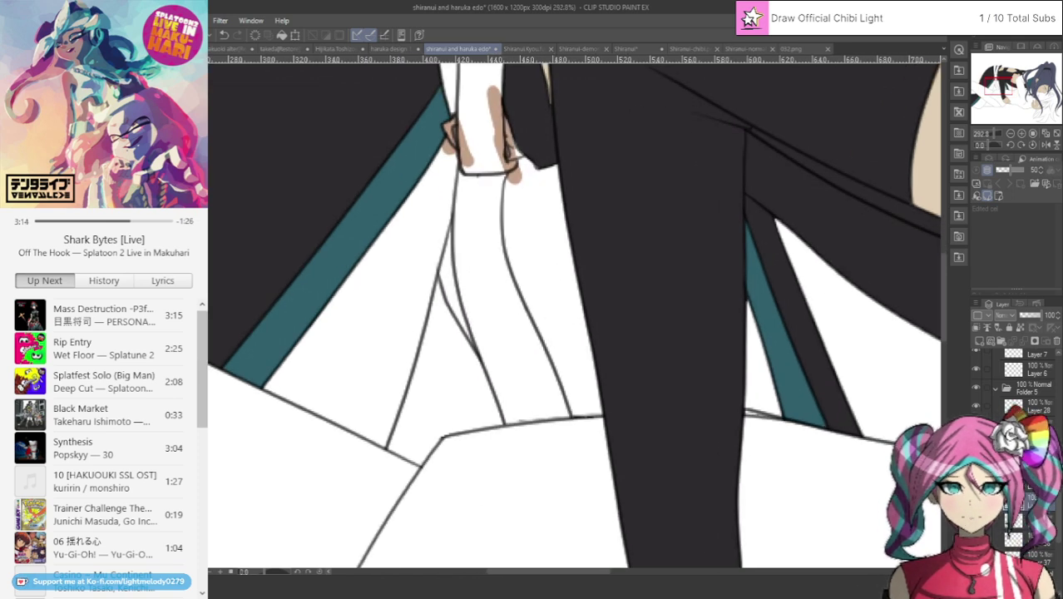
mouse_move(405, 349)
mouse_down()
mouse_move(372, 452)
mouse_move(454, 436)
mouse_move(516, 407)
mouse_move(489, 348)
mouse_up()
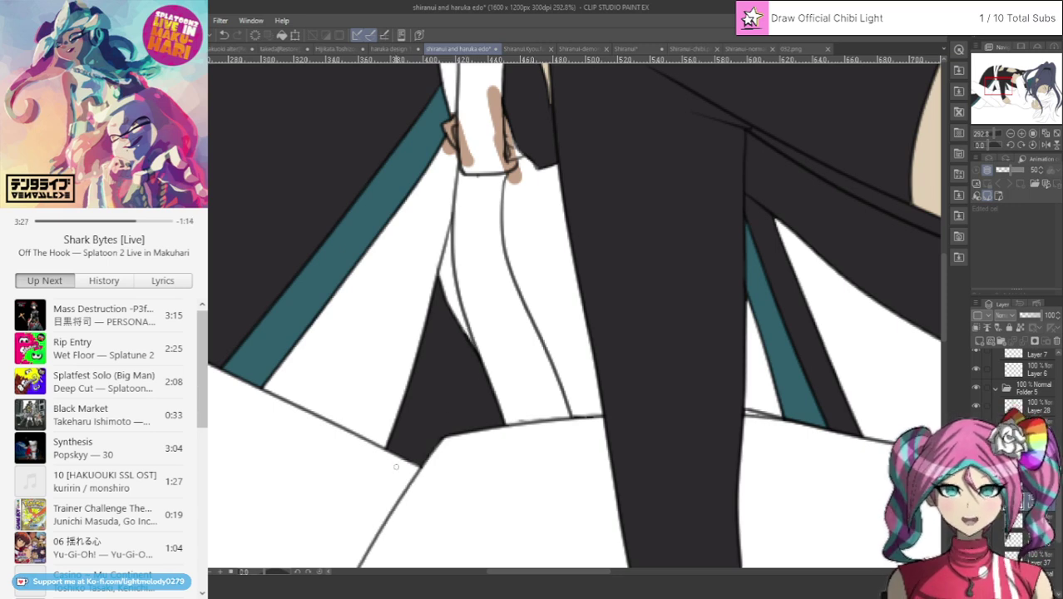
Clean the stray black specks off the outline between the hanging strip's lower end and the arm.
scroll(395, 494, up, 4)
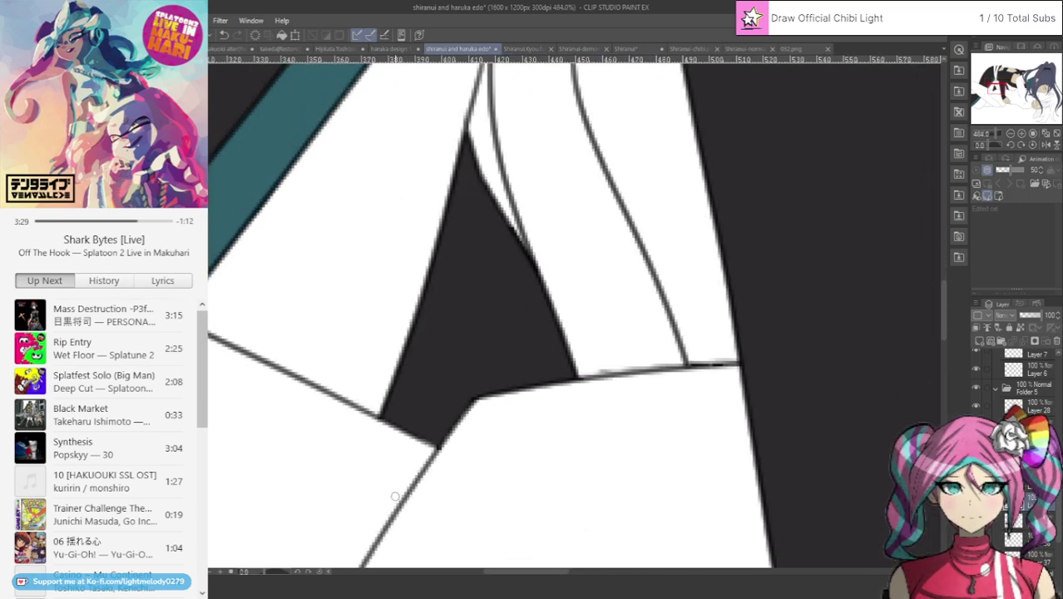
drag(726, 363, 675, 366)
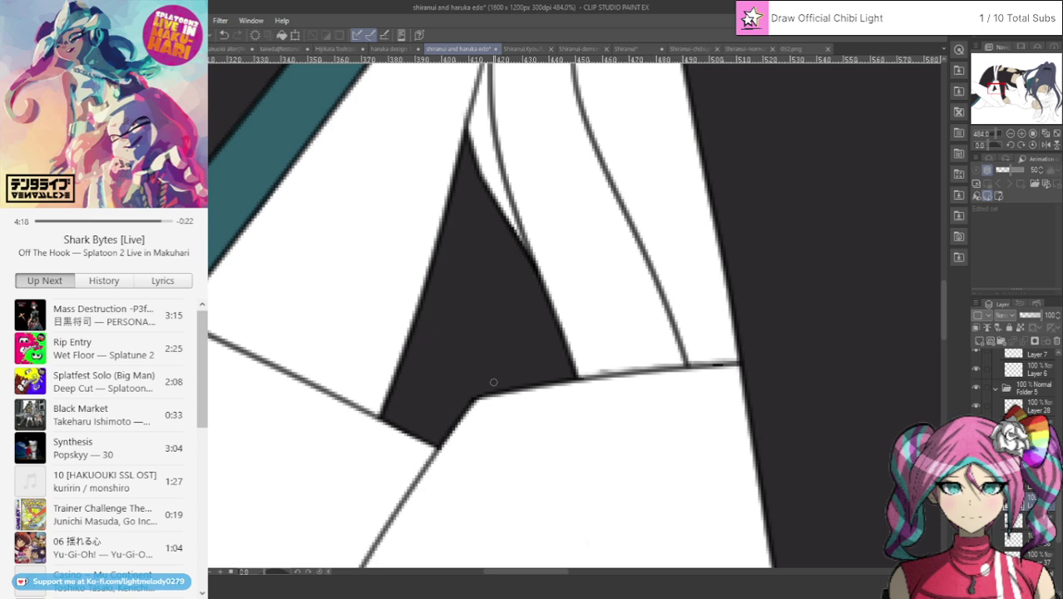
drag(712, 373, 721, 362)
drag(716, 355, 718, 370)
scroll(691, 370, down, 10)
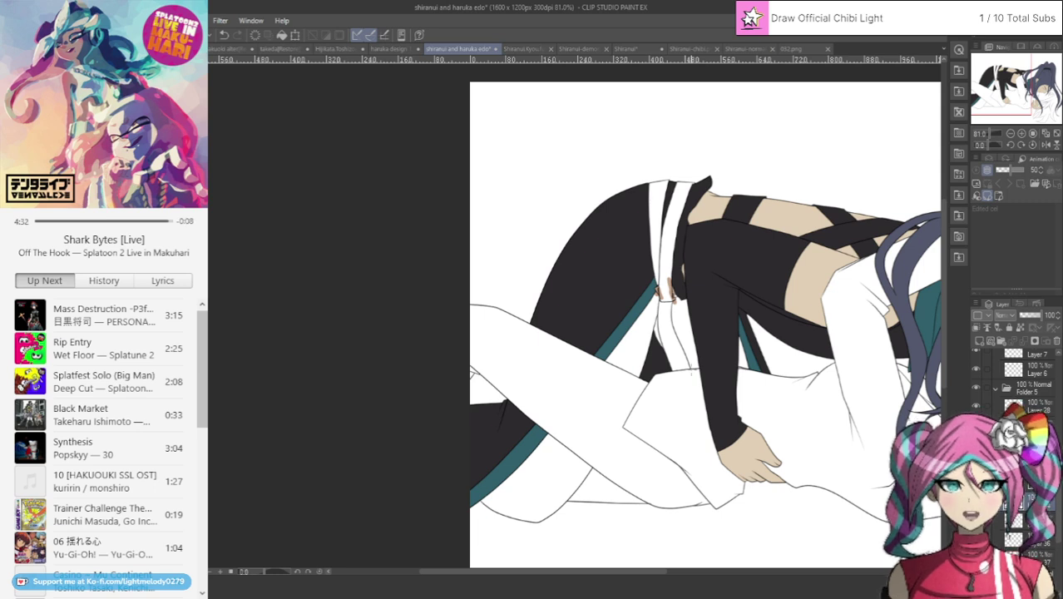
scroll(759, 390, down, 1)
drag(758, 274, 713, 554)
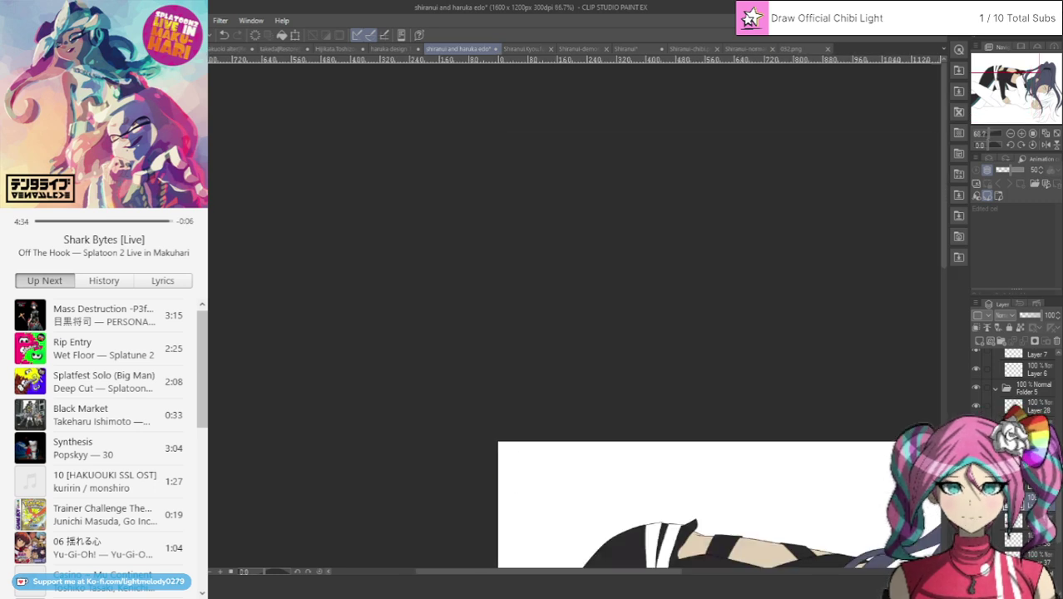
Restore the black over the white gaps in the clothing at the waist by undoing the last change.
key(ctrl+z)
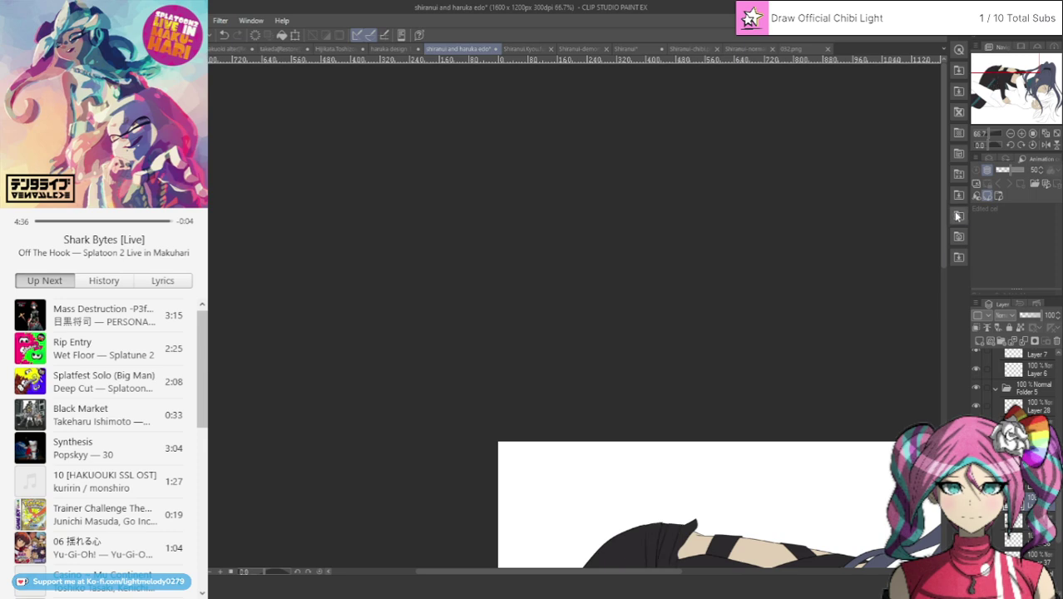
mouse_move(1005, 85)
mouse_down()
mouse_move(1014, 94)
mouse_move(1007, 87)
mouse_up()
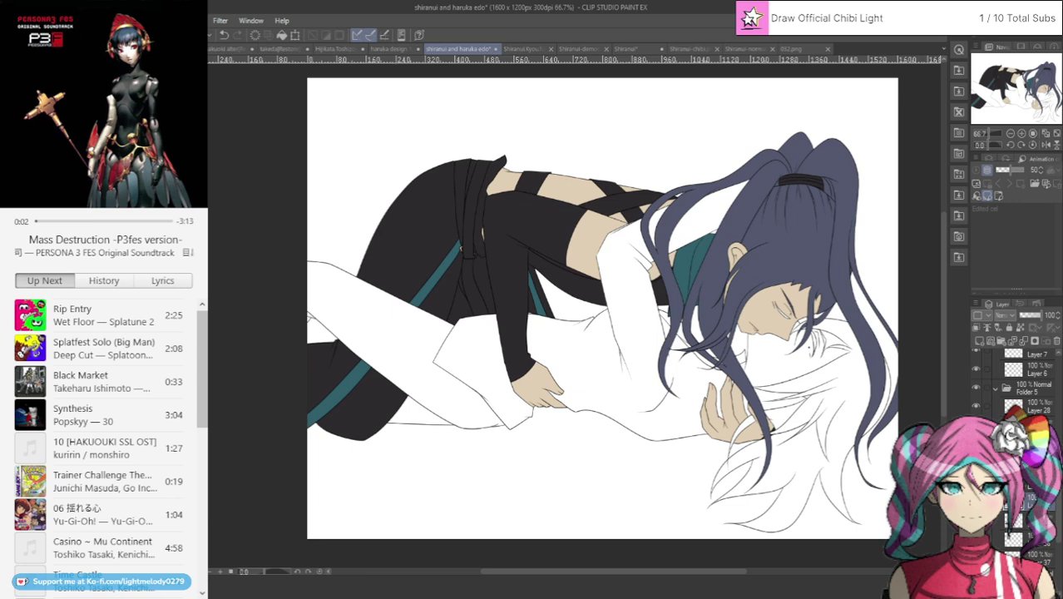
Create a new layer folder with a new raster layer in it for the white-haired character's colors.
click(1036, 559)
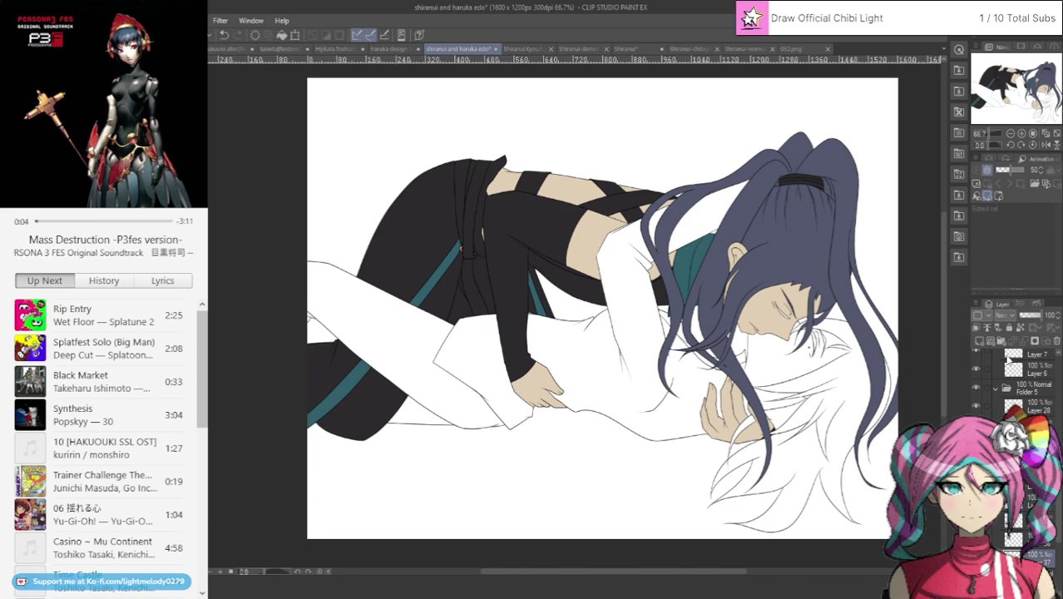
scroll(1006, 390, up, 2)
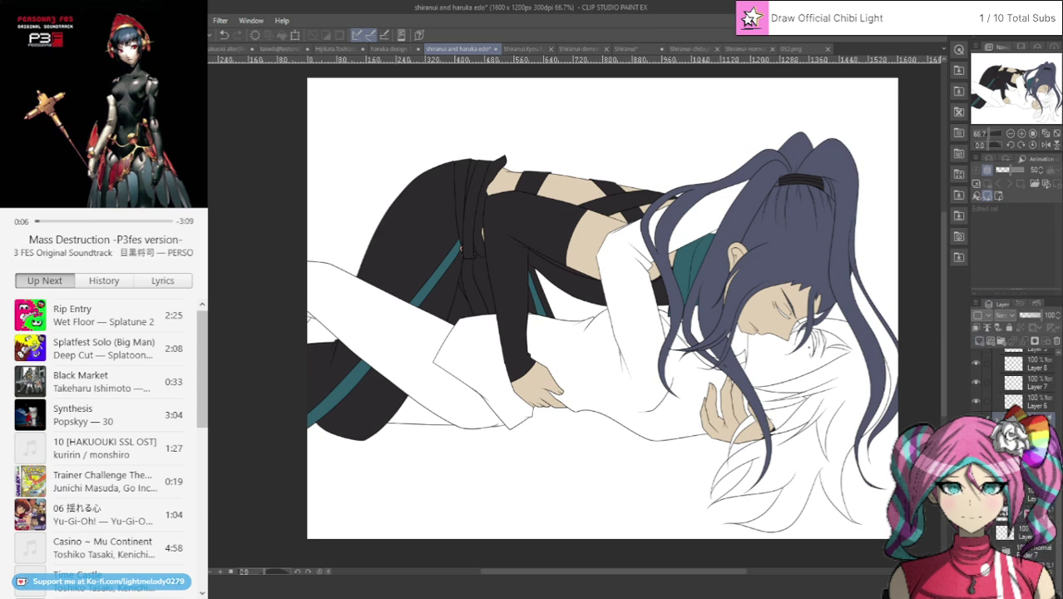
click(1001, 341)
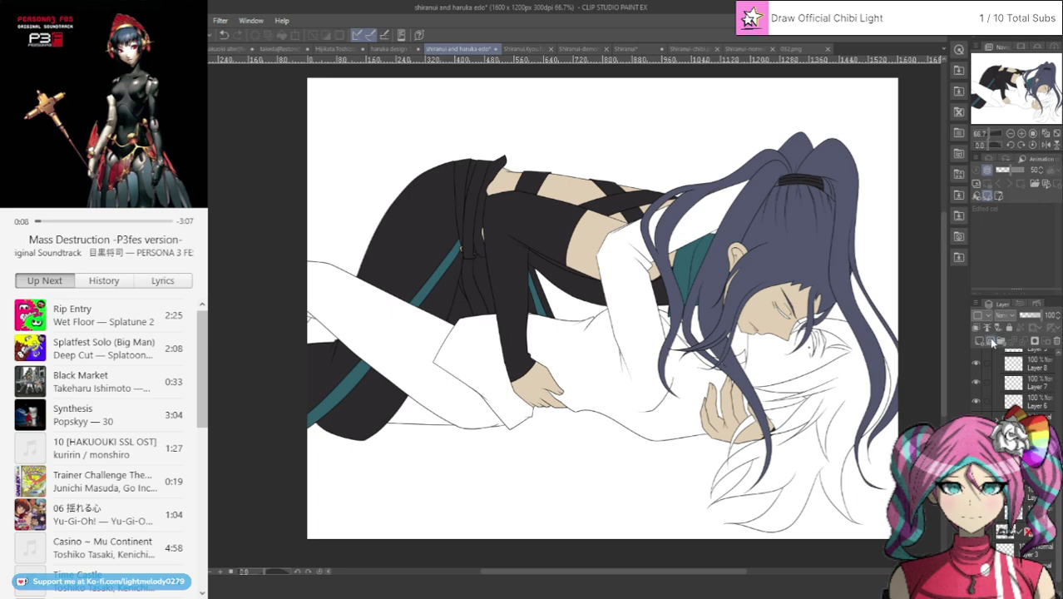
click(980, 341)
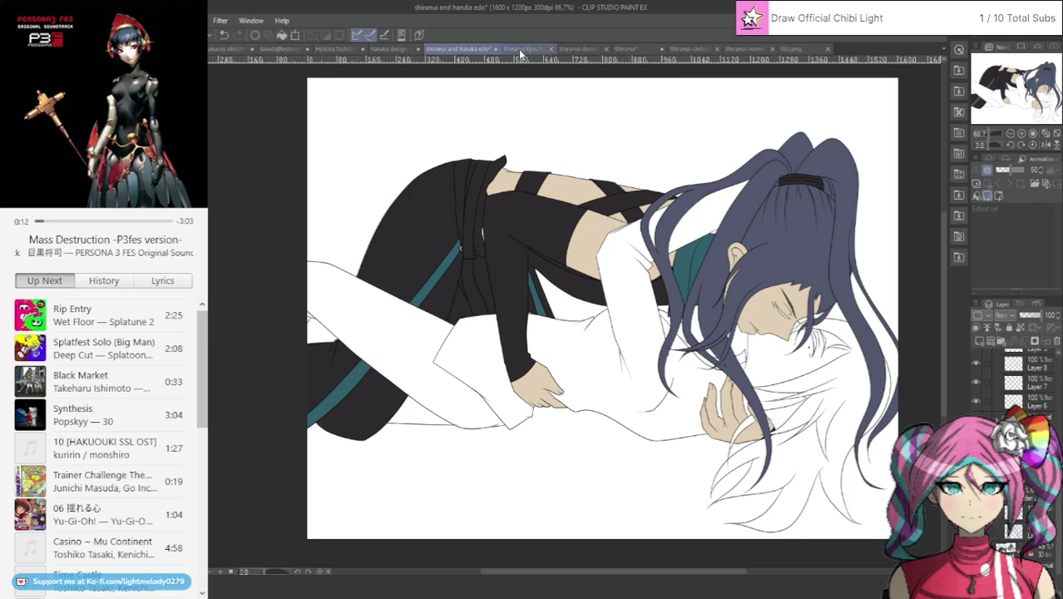
Fill the lying character's face and neck with the beige skin tone sampled from the Haruka design.
click(395, 49)
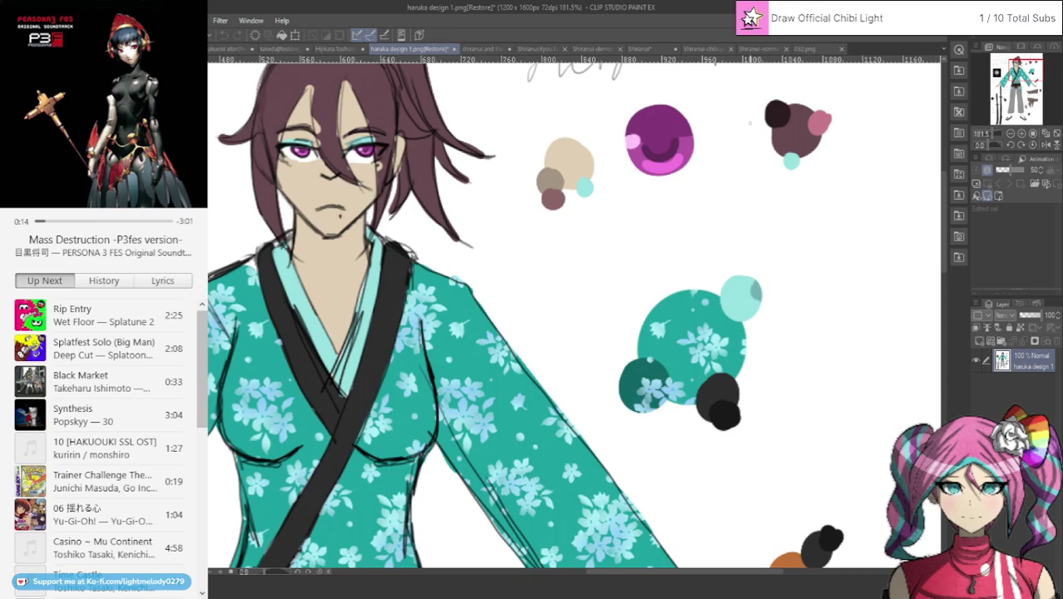
click(479, 49)
scroll(838, 316, up, 4)
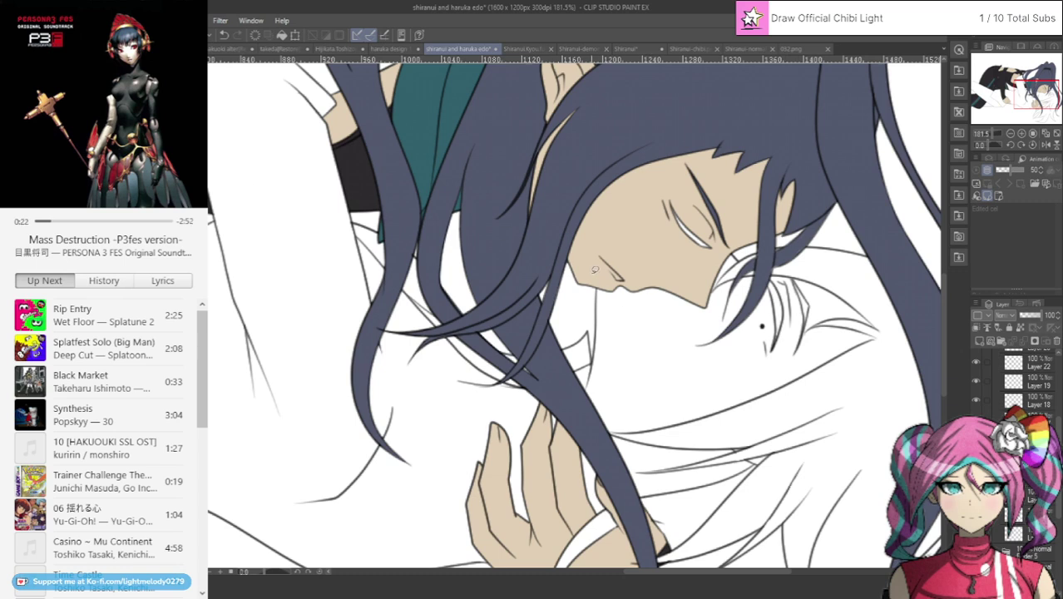
mouse_move(590, 273)
mouse_down()
mouse_move(586, 352)
mouse_move(548, 422)
mouse_move(563, 403)
mouse_move(630, 492)
mouse_move(717, 499)
mouse_move(773, 456)
mouse_move(779, 418)
mouse_move(882, 332)
mouse_move(891, 336)
mouse_move(740, 251)
mouse_move(655, 262)
mouse_move(583, 293)
mouse_up()
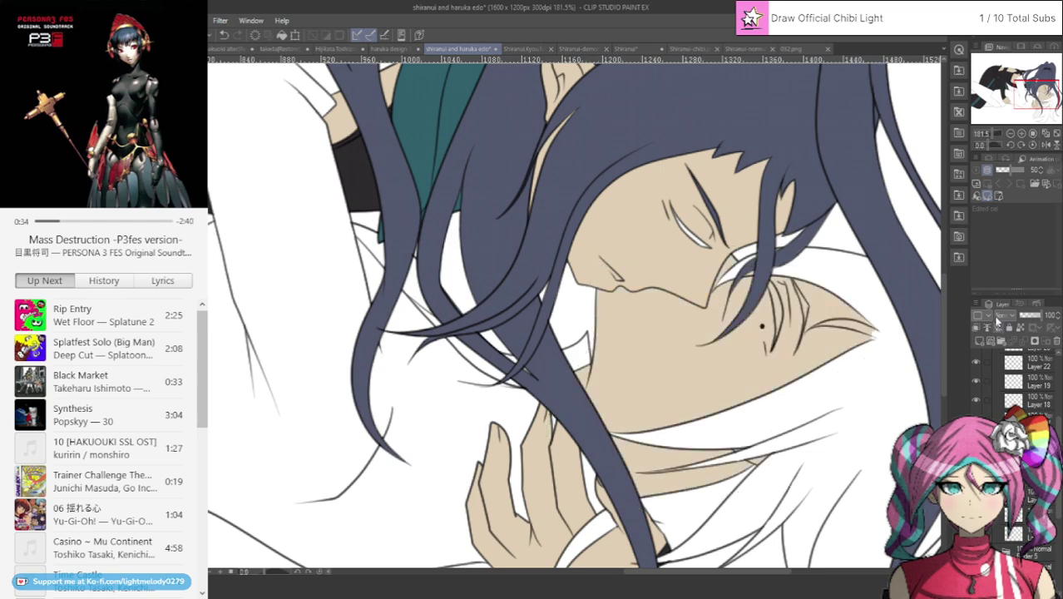
Examine the filled faces, neck and hand of the two characters with the canvas rotated upright.
click(1016, 146)
click(1016, 145)
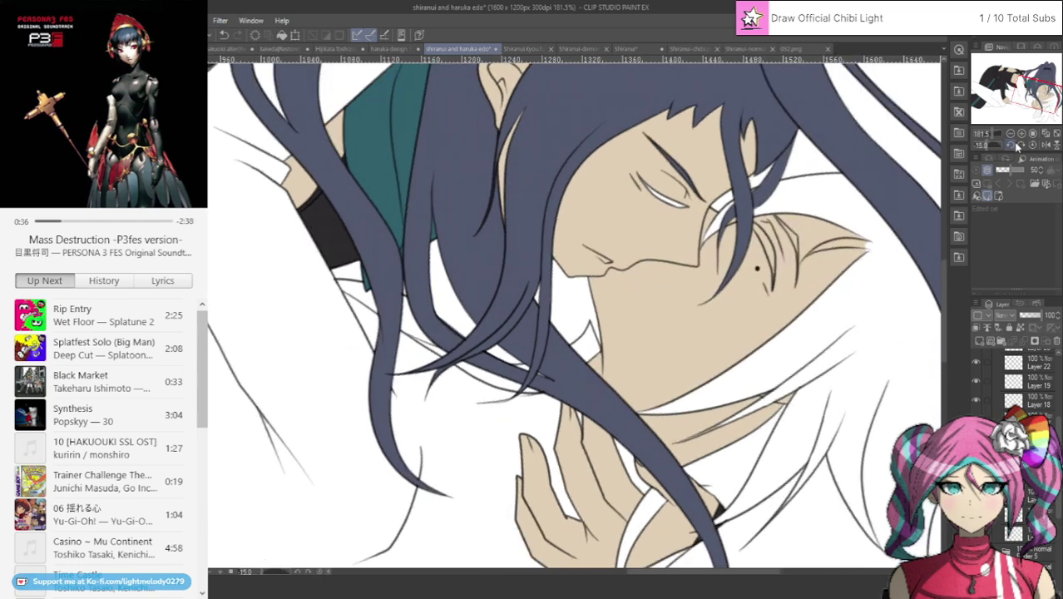
click(1016, 146)
click(1016, 146)
click(1017, 146)
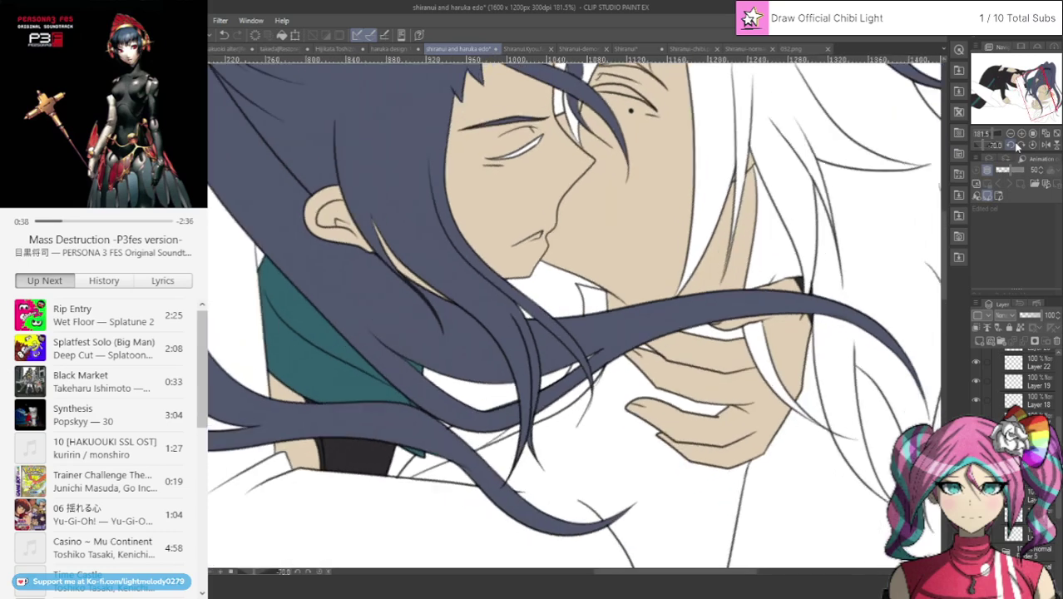
click(1016, 146)
click(1016, 145)
click(1014, 146)
click(1014, 146)
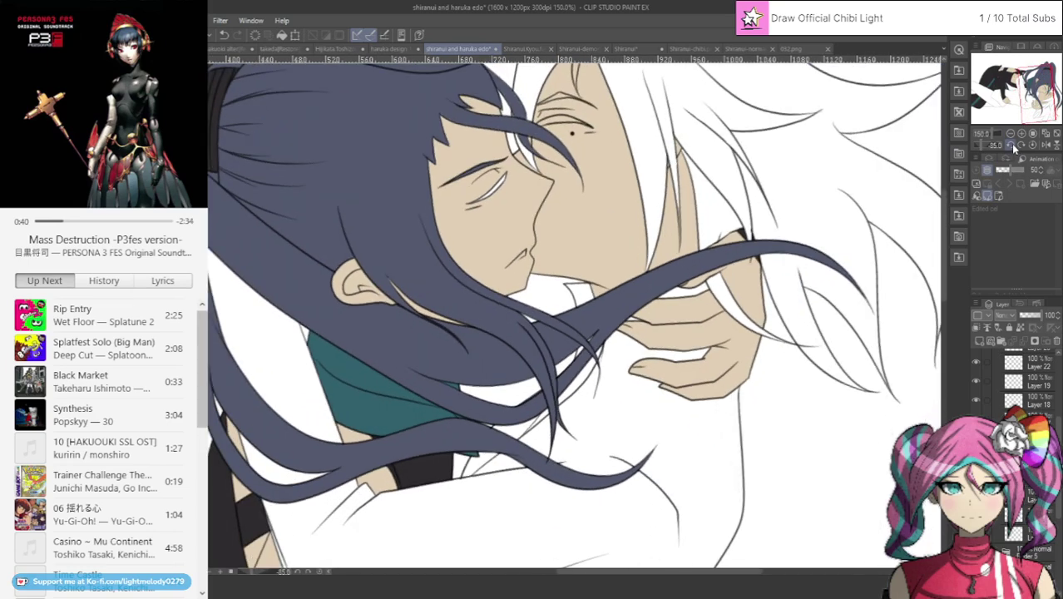
click(1010, 145)
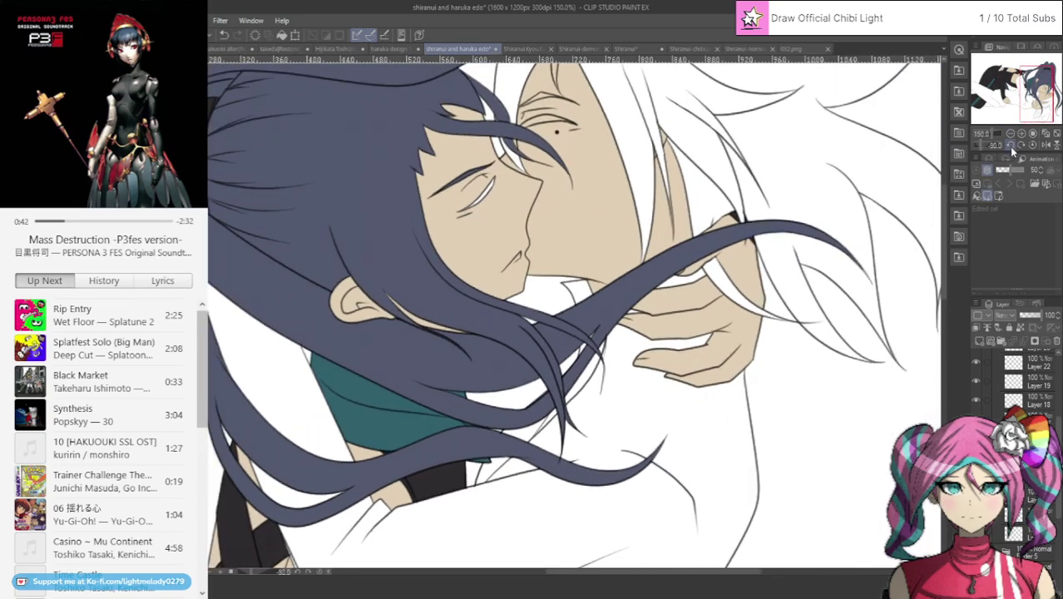
drag(1025, 100, 1041, 108)
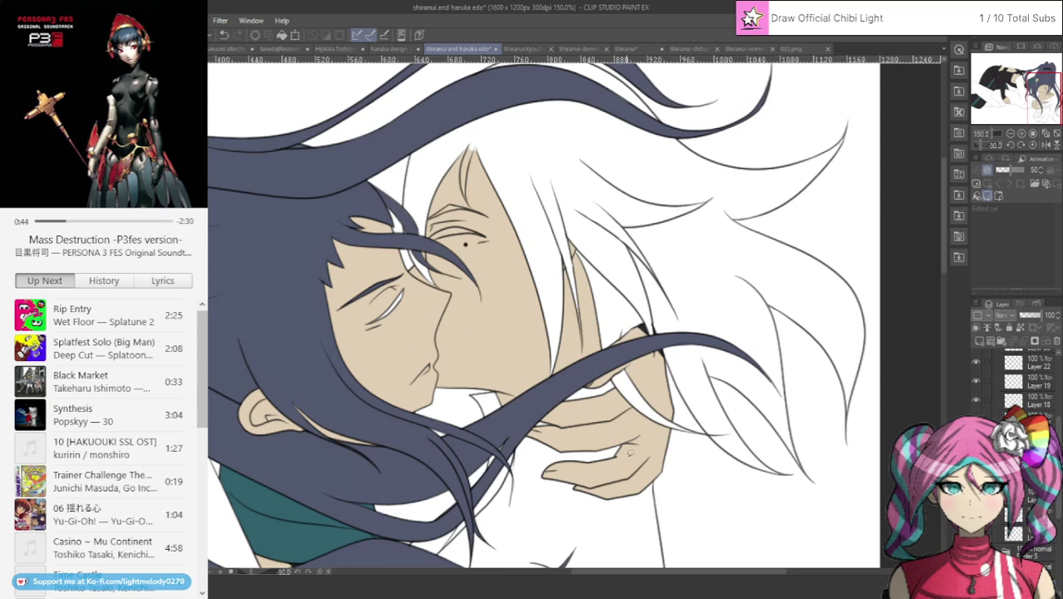
scroll(559, 518, up, 1)
scroll(558, 518, up, 5)
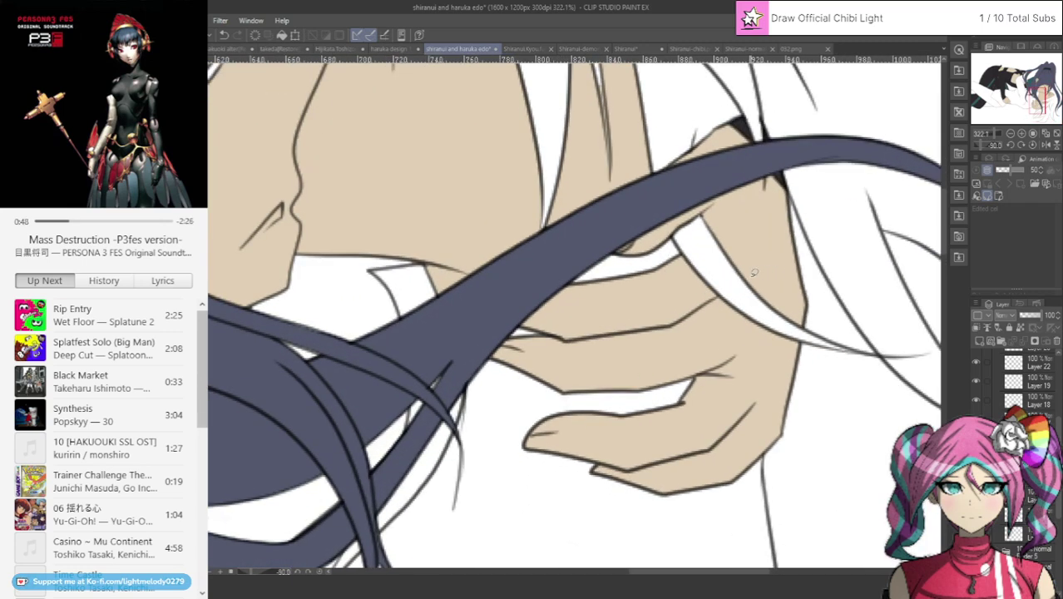
Compare Shiranui's skin tone in the Shiranui illustration and the Shiranui.Kyou reference, returning to the two-character illustration.
click(645, 49)
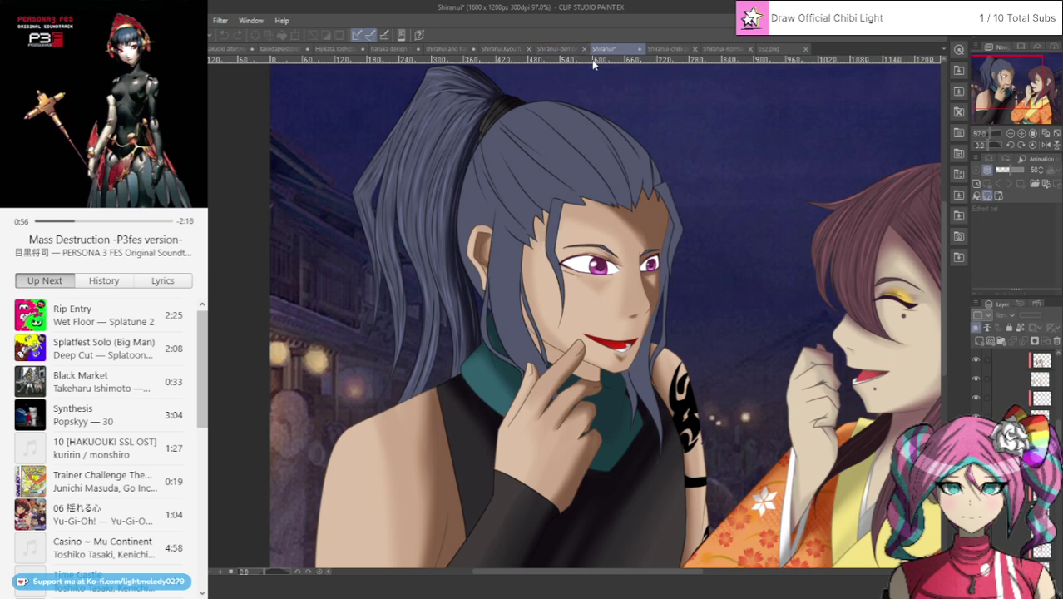
click(503, 48)
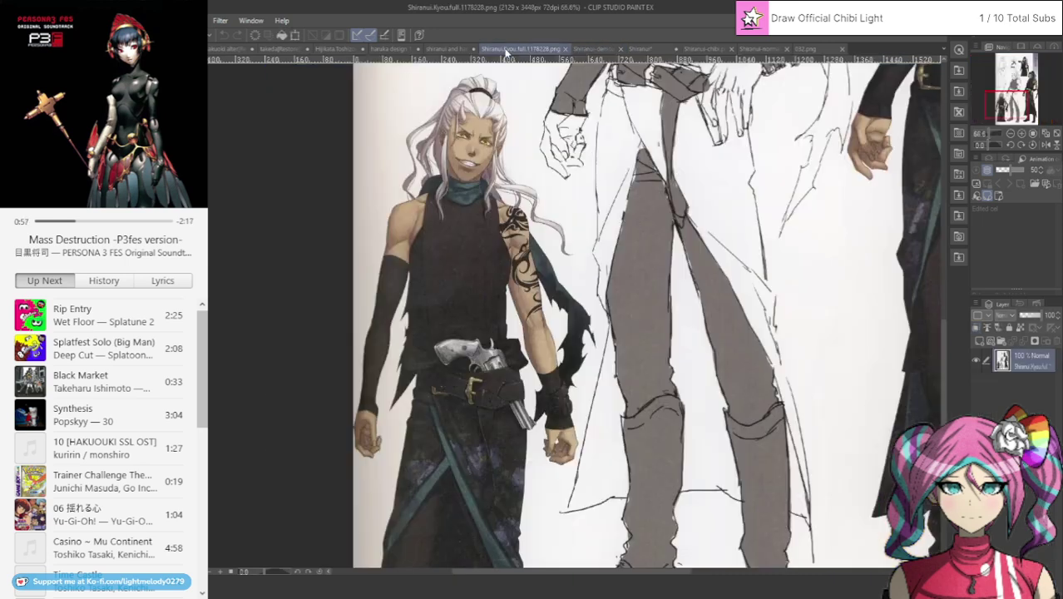
click(446, 49)
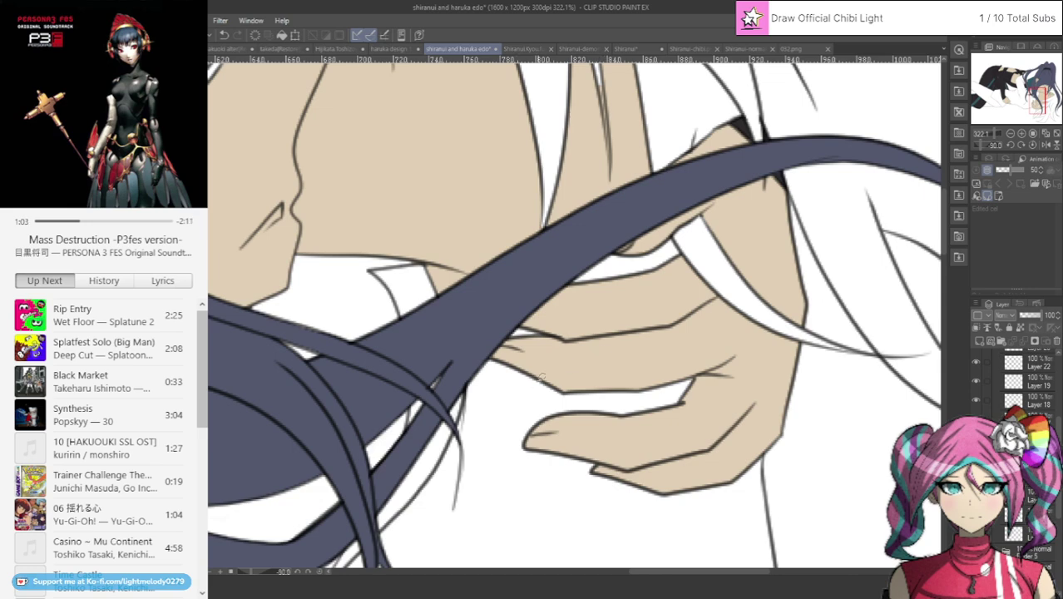
Recolor the dark-haired character's face and hand with the tan skin tone sampled from the Shiranui illustration, using a clipped layer.
scroll(928, 471, down, 3)
scroll(1011, 449, down, 2)
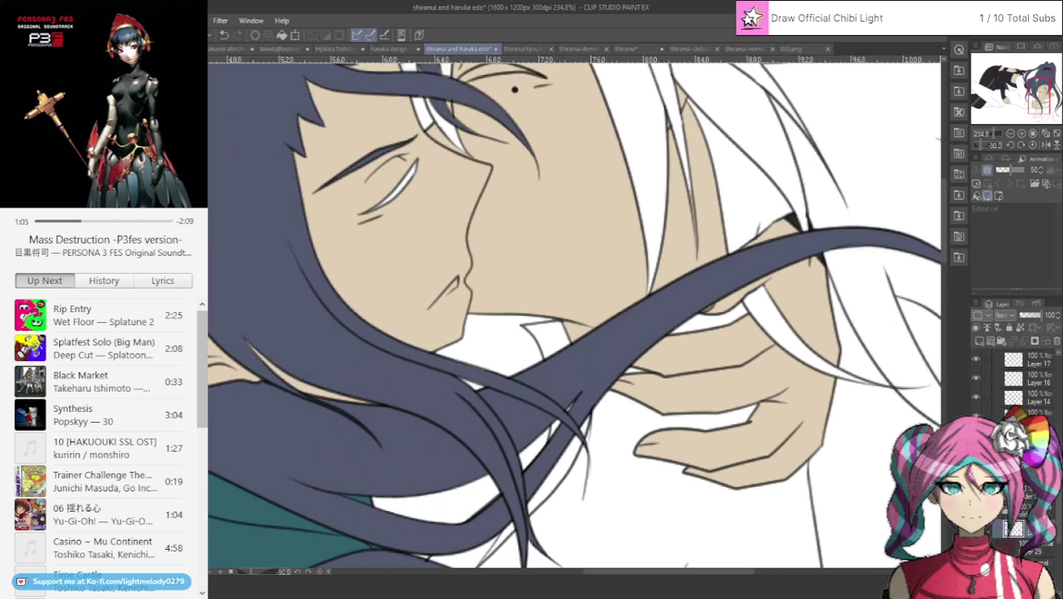
click(638, 50)
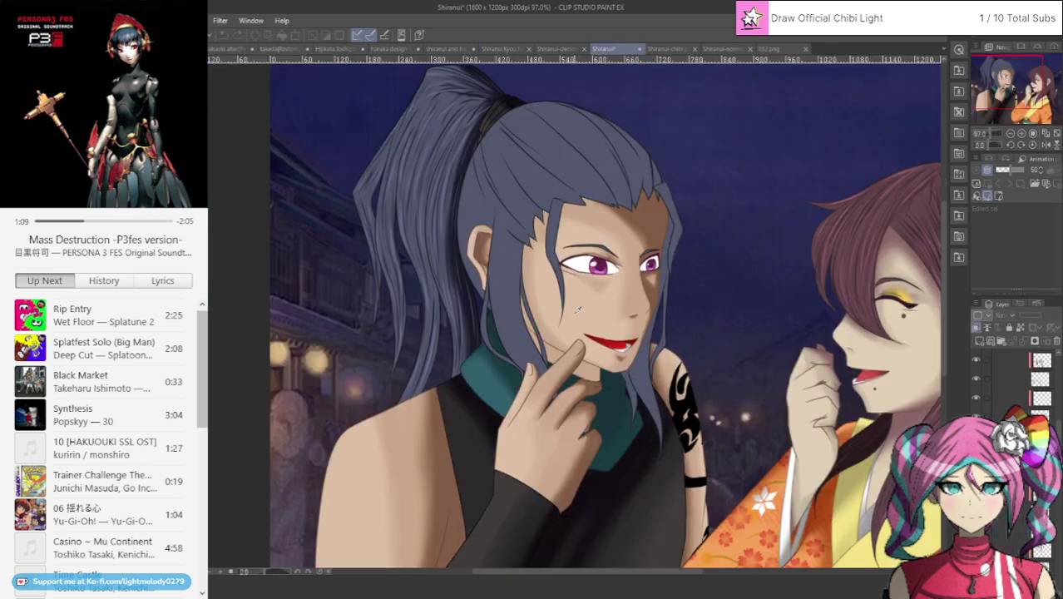
click(462, 50)
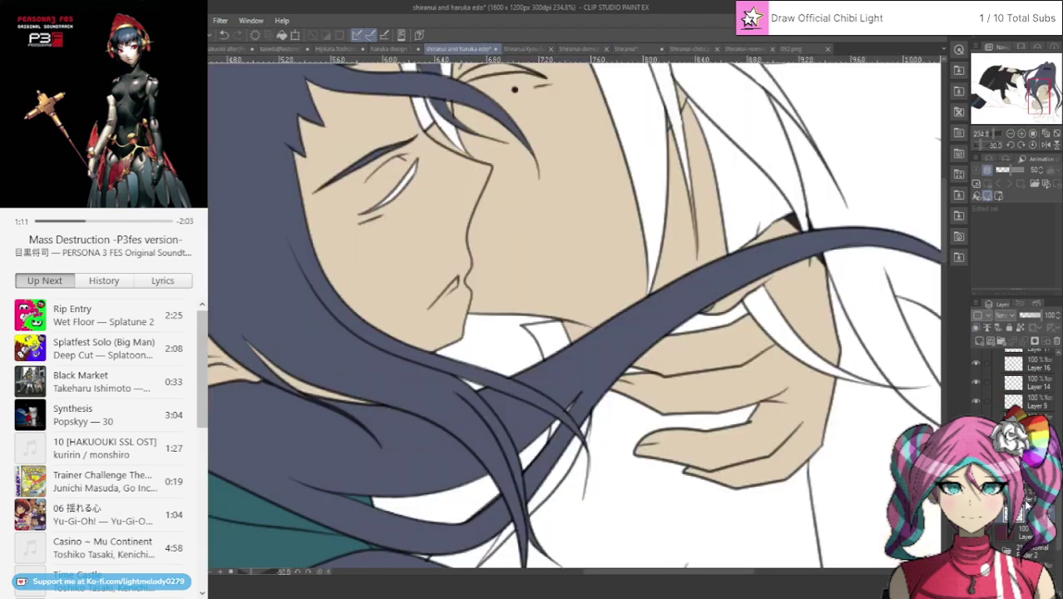
scroll(981, 360, down, 2)
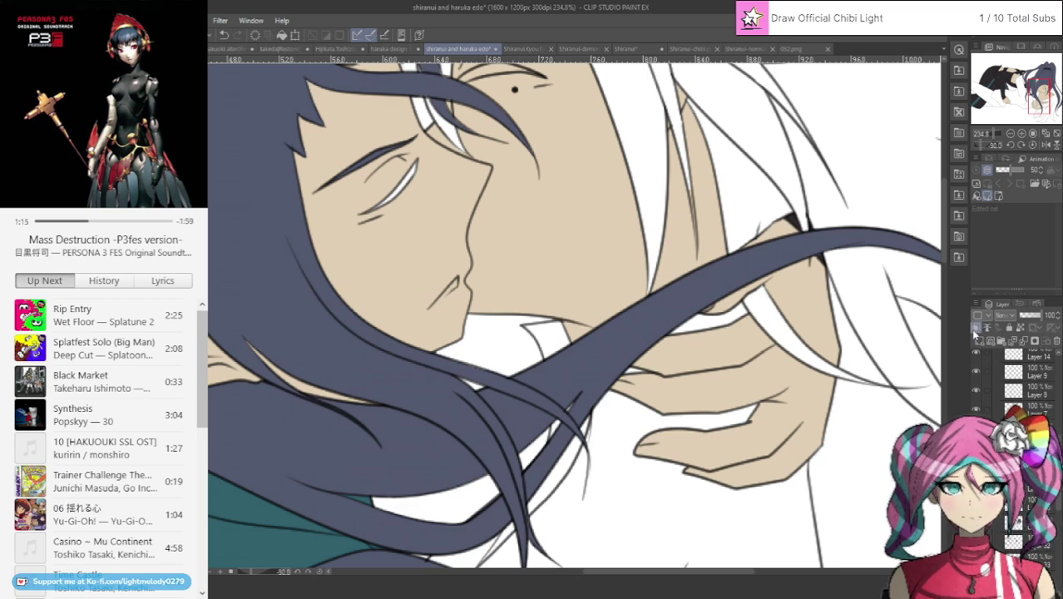
click(403, 296)
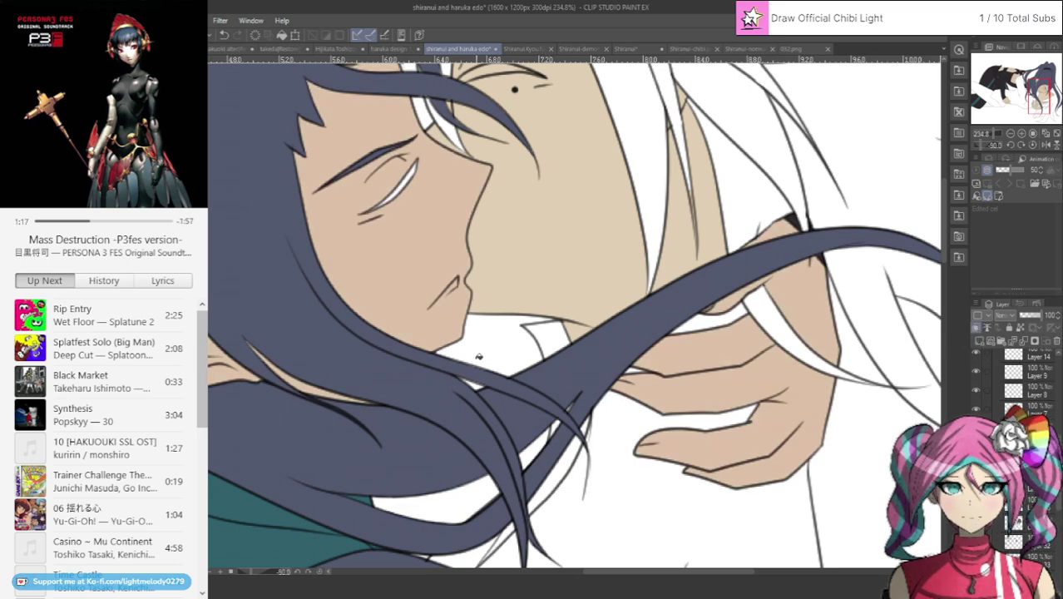
scroll(472, 353, down, 6)
scroll(499, 333, up, 1)
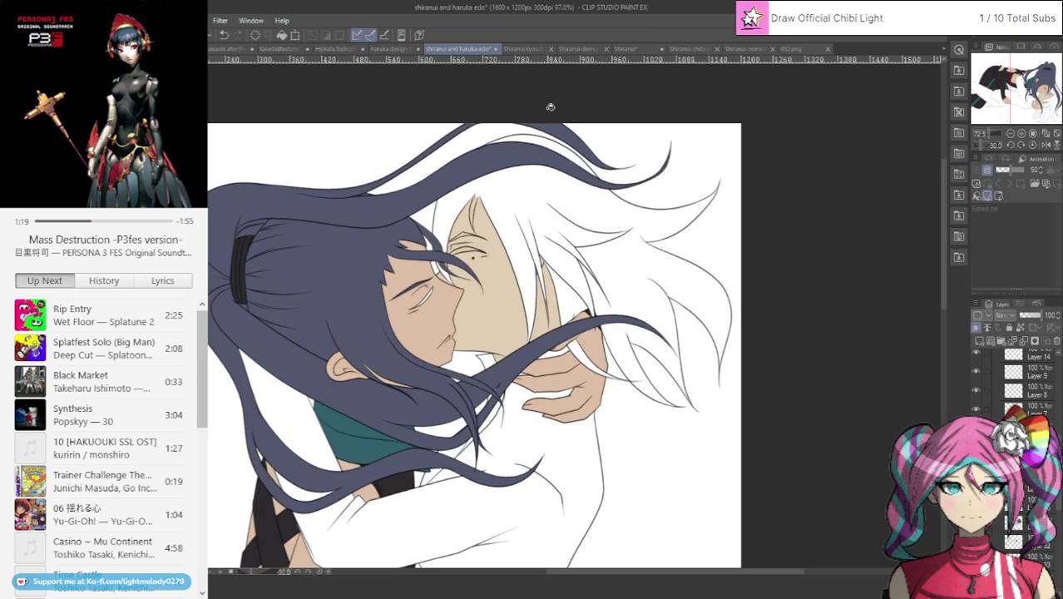
Check Shiranui's skin in the Shiranui illustration without the face shading and in the reference images, returning to the two-character illustration.
click(618, 49)
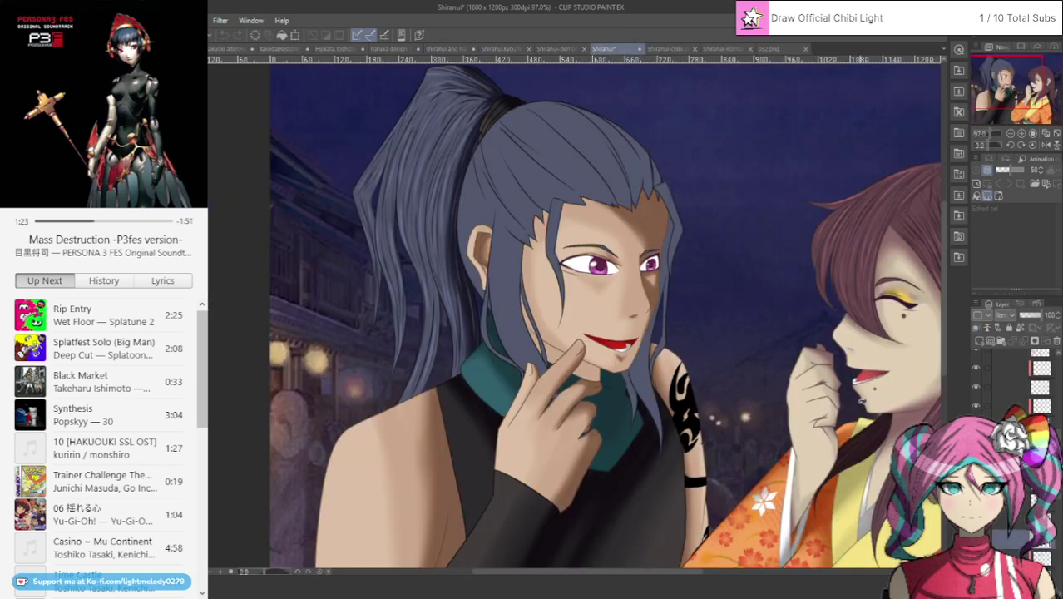
key(ctrl+z)
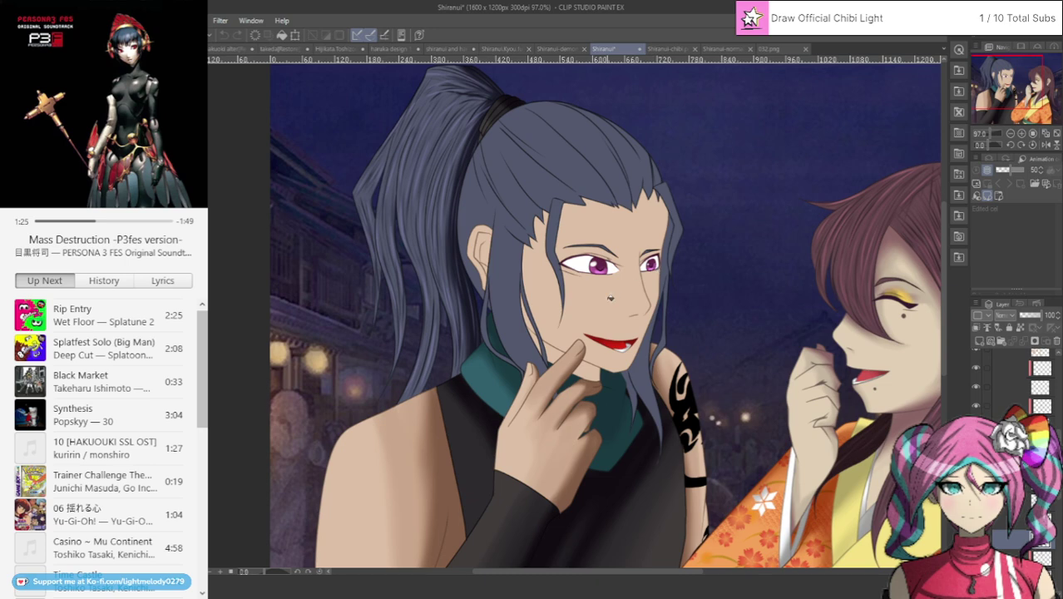
click(562, 47)
click(490, 49)
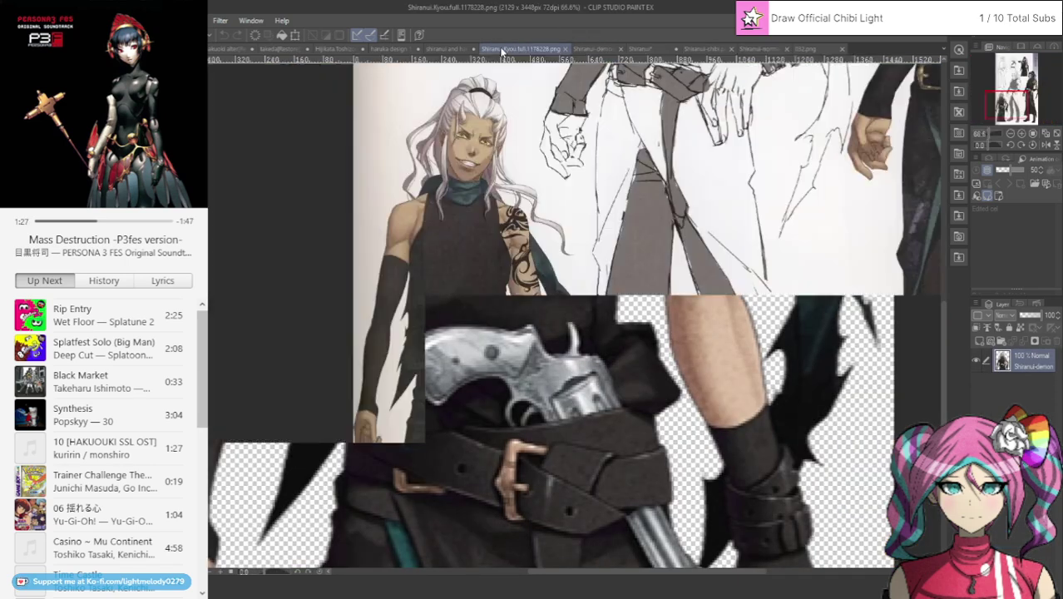
click(471, 50)
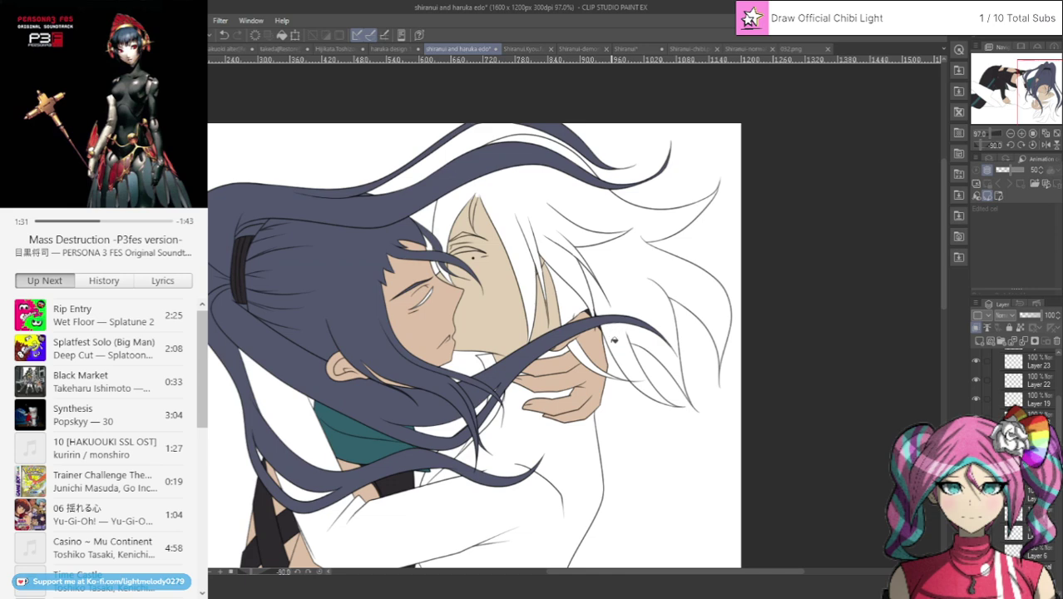
Recolor the dark-haired character's remaining body skin tan on a new layer clipped to the layer below.
scroll(705, 453, down, 3)
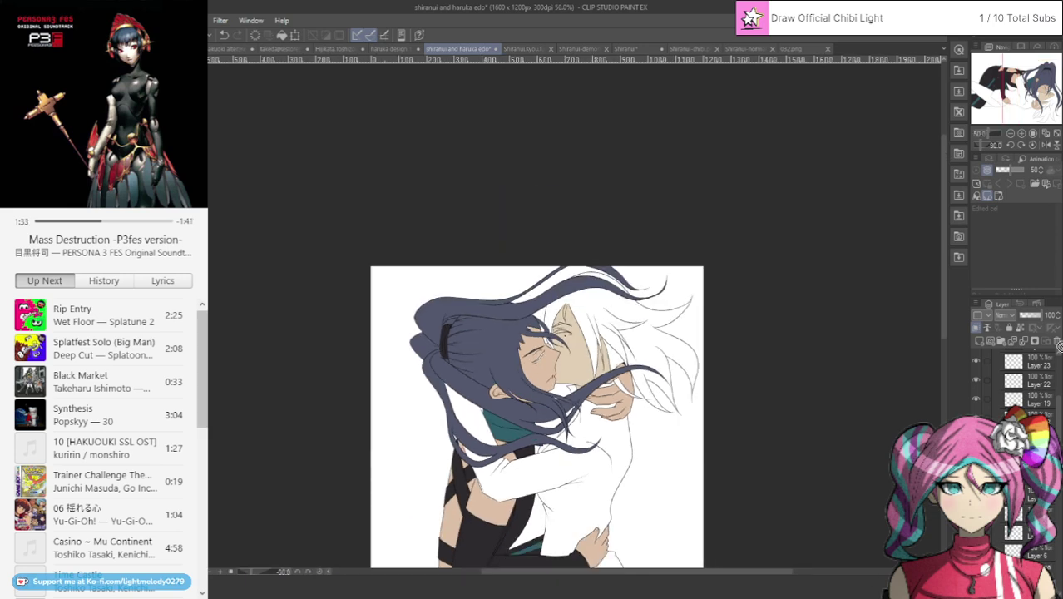
click(1056, 343)
click(981, 342)
click(976, 328)
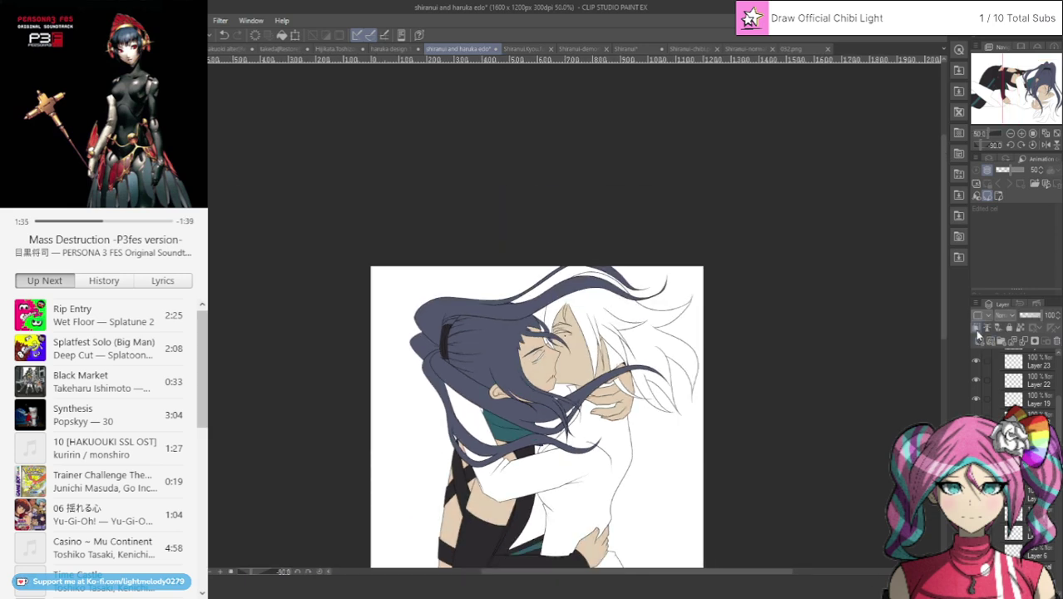
scroll(565, 433, up, 2)
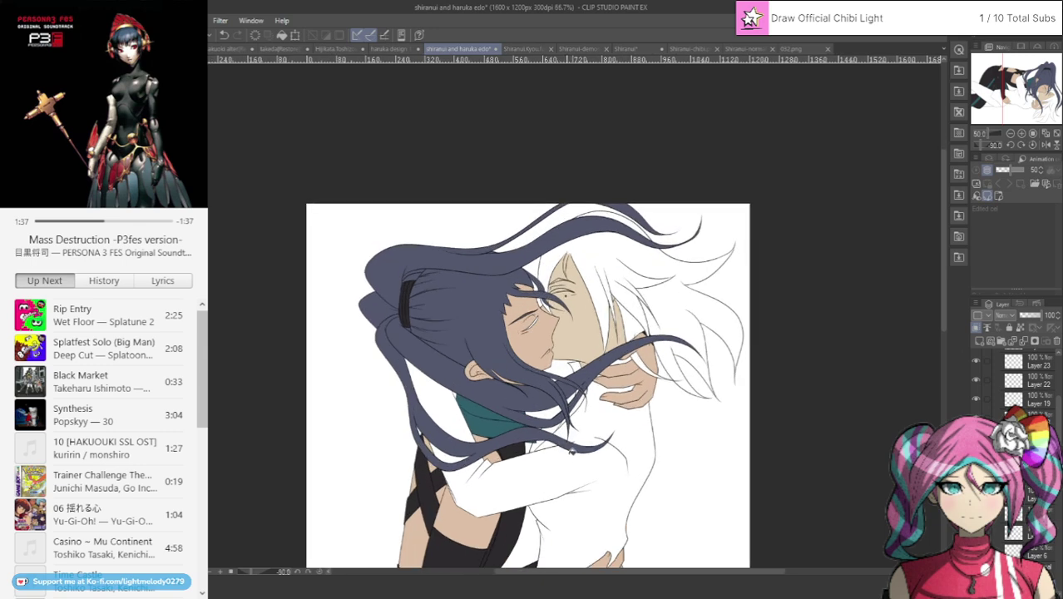
Recolor Haruka's skin with the light skin tone sampled from the haruka design, using a new layer clipped to the skin layer.
click(392, 51)
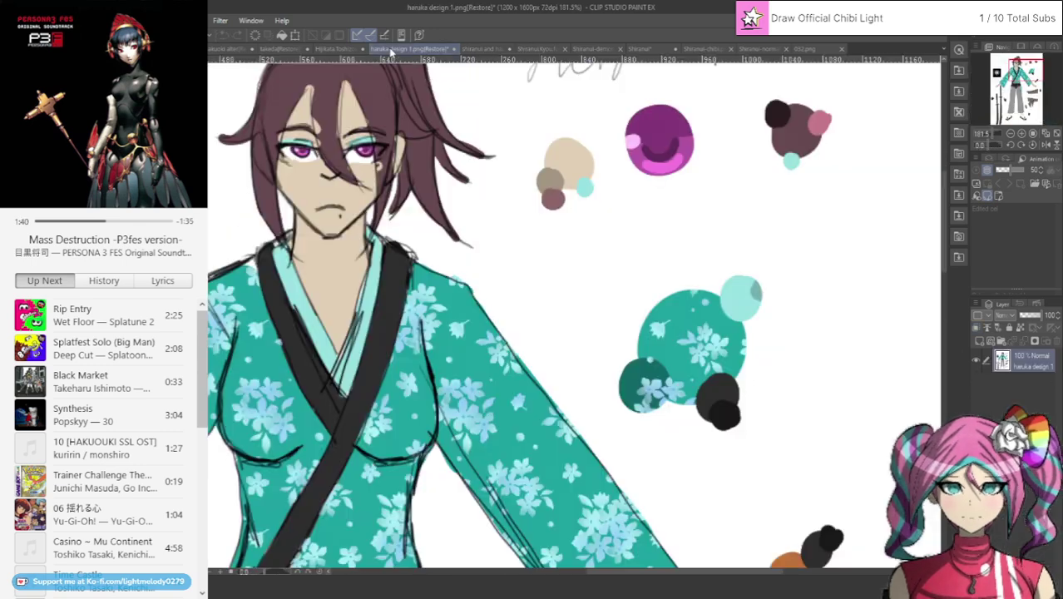
click(489, 51)
scroll(1014, 383, down, 2)
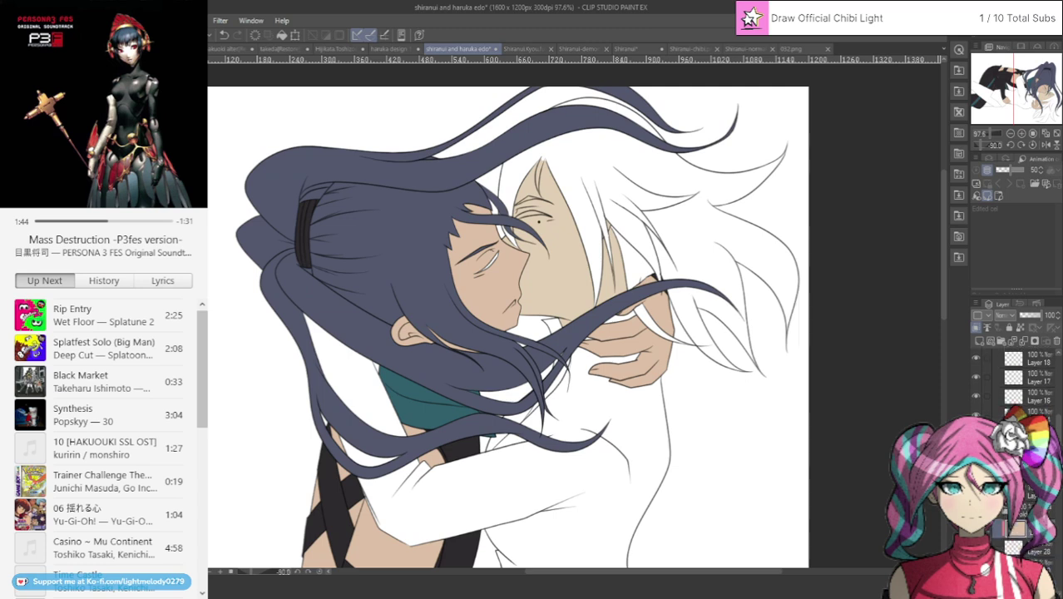
click(995, 509)
click(1026, 548)
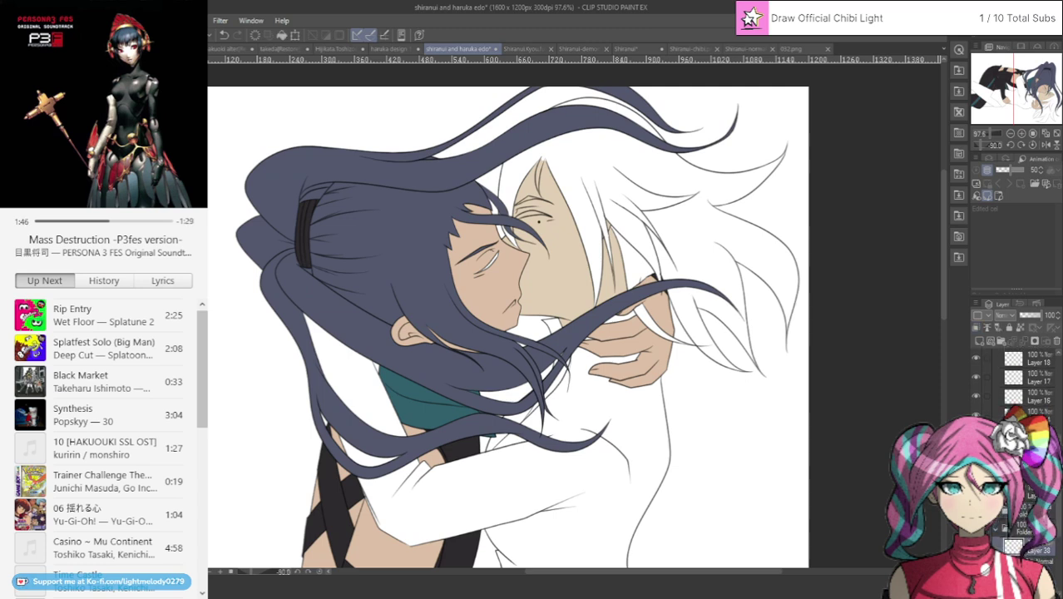
click(976, 548)
click(976, 548)
click(978, 340)
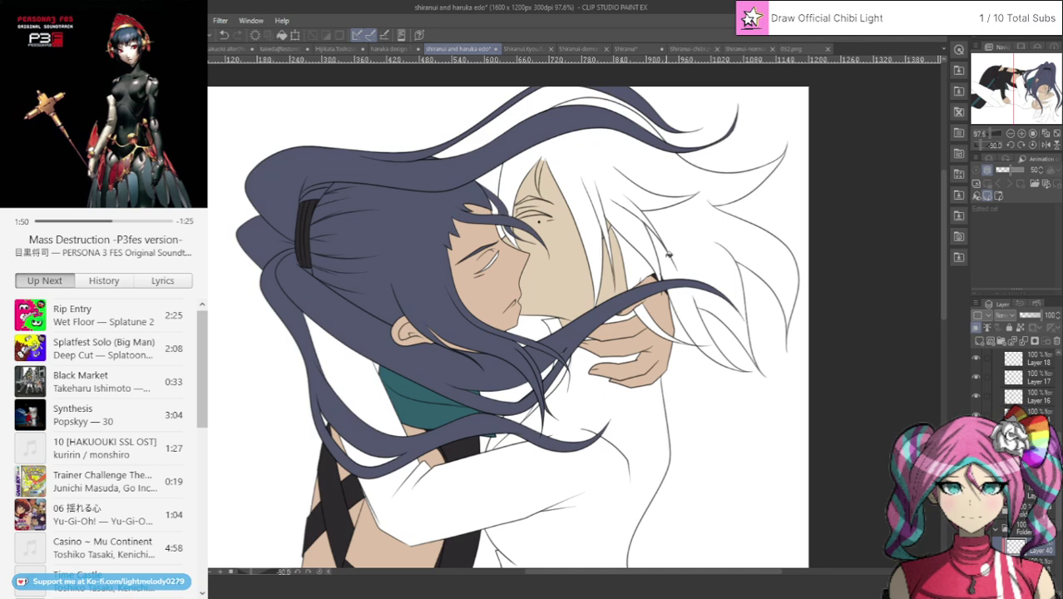
click(667, 257)
Put a dark maroon contrast backing behind the characters and erase the skin color from the thin hair strand beside Haruka's cheek.
scroll(668, 316, up, 2)
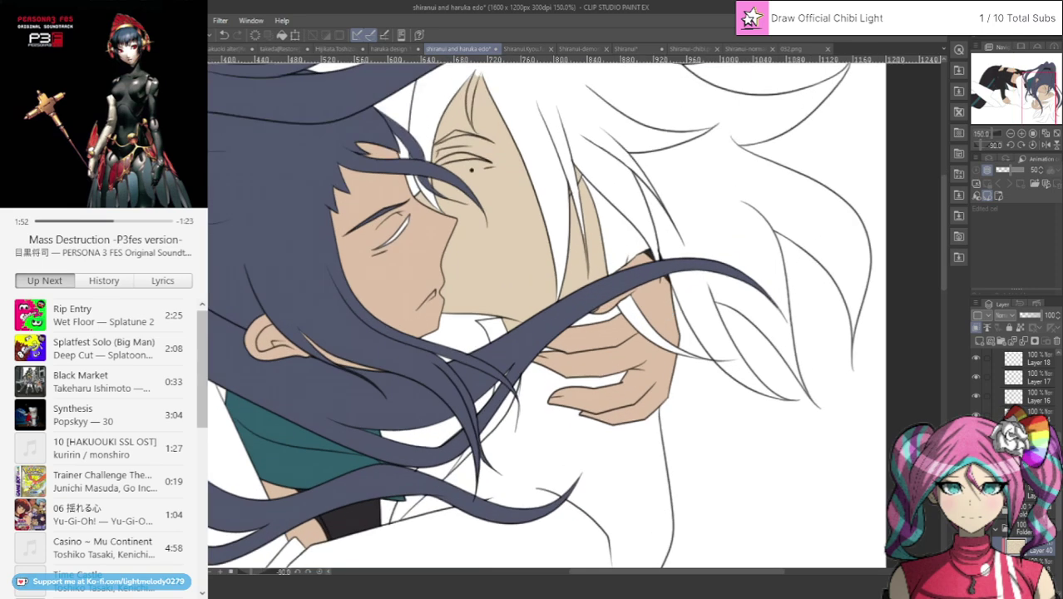
scroll(415, 196, up, 3)
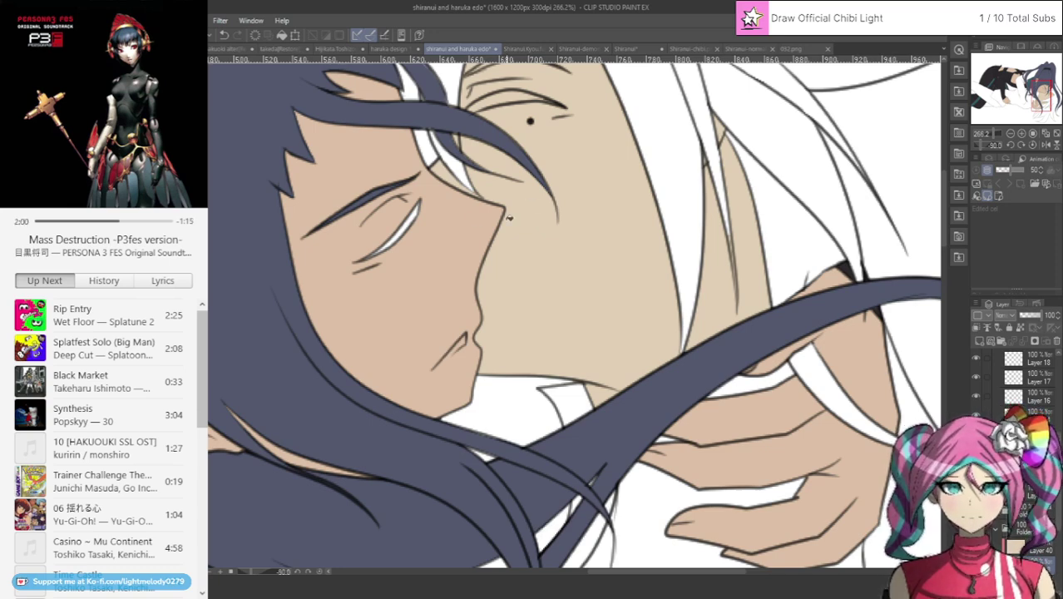
mouse_move(1036, 89)
mouse_down()
mouse_move(1053, 92)
mouse_move(1041, 108)
mouse_up()
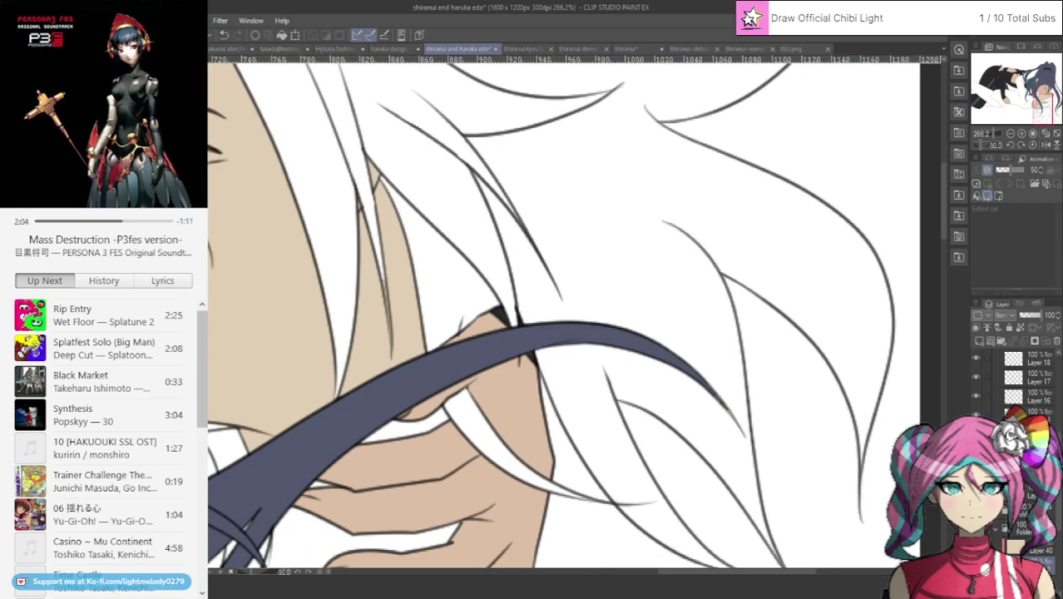
click(735, 413)
scroll(629, 489, up, 4)
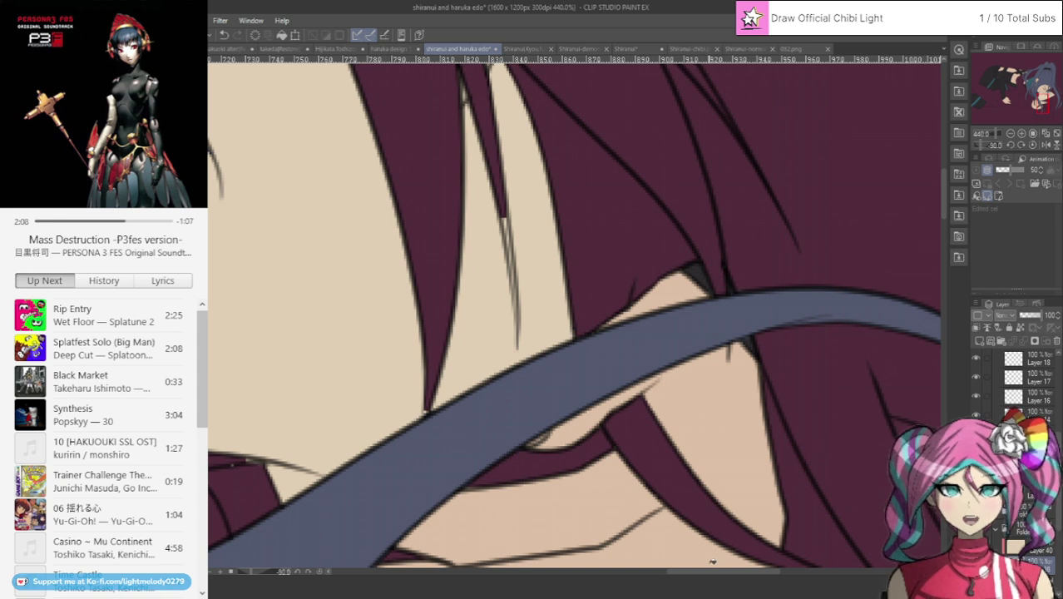
drag(712, 576, 687, 577)
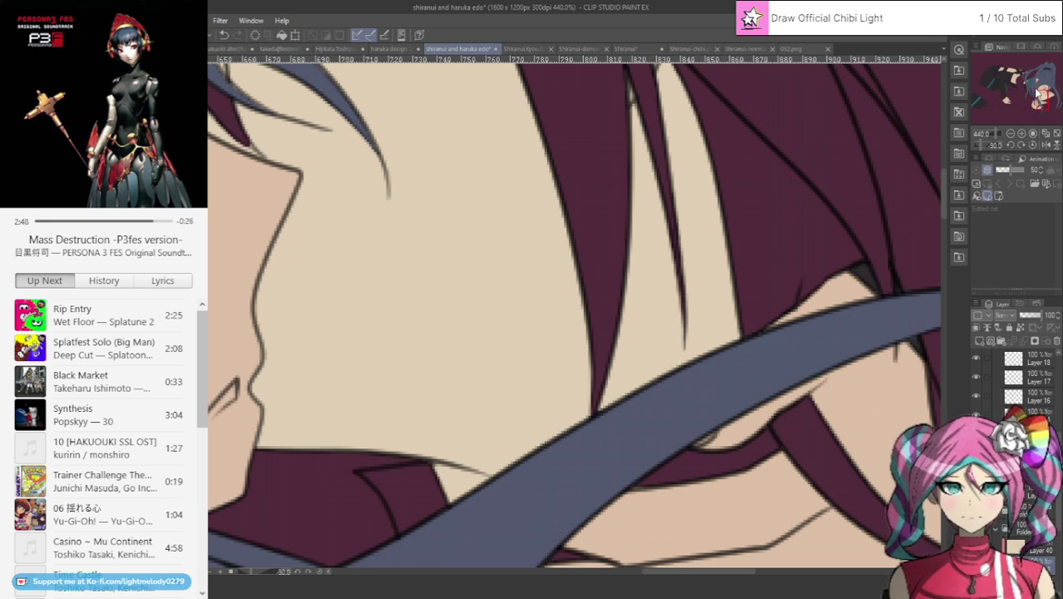
click(1037, 87)
drag(1036, 88, 1042, 99)
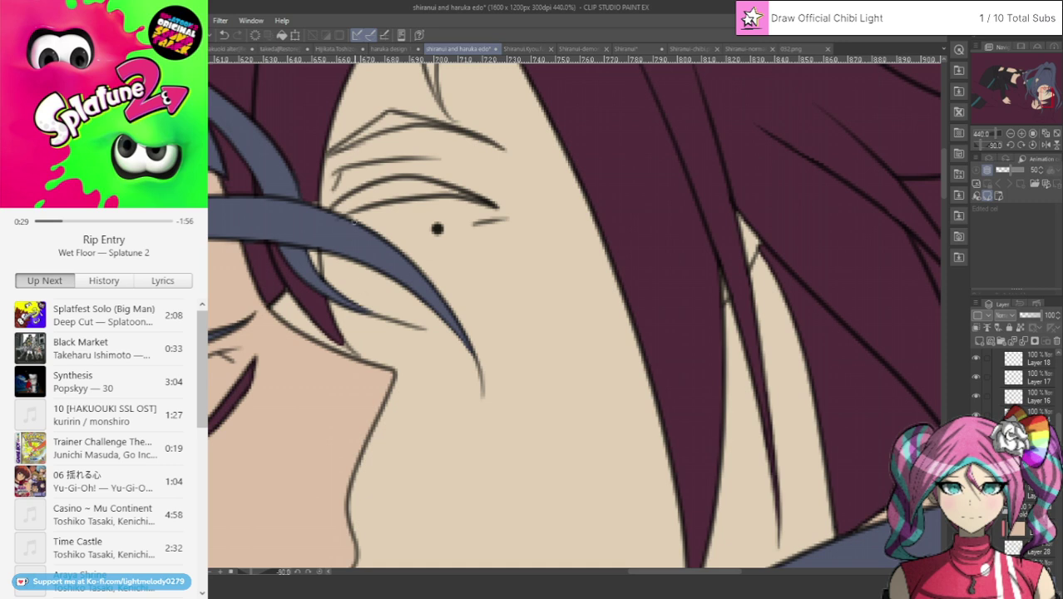
Erase the skin color between the lash lines of Haruka's eye on the skin layer.
ctrl+shift+click(400, 217)
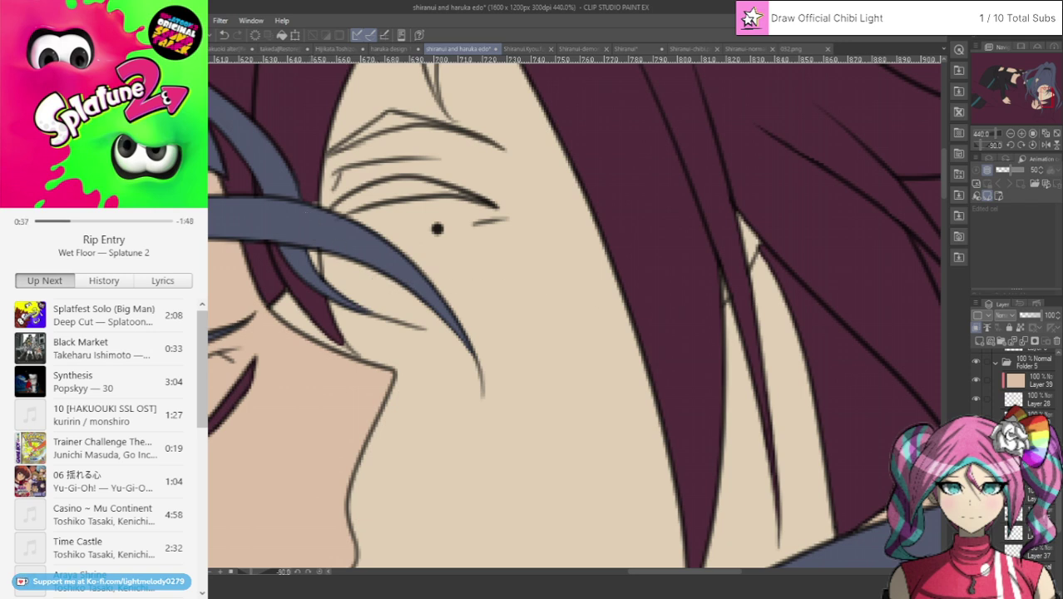
scroll(1058, 553, down, 3)
scroll(1058, 553, down, 1)
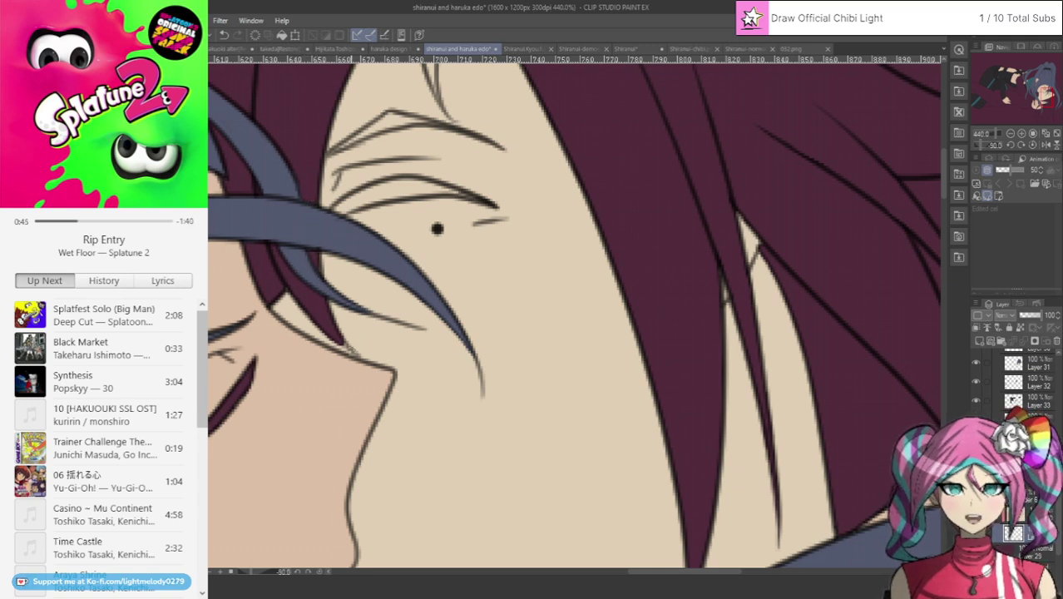
mouse_move(344, 212)
mouse_down()
mouse_move(422, 190)
mouse_move(379, 202)
mouse_move(419, 192)
mouse_move(405, 197)
mouse_move(482, 201)
mouse_move(446, 190)
mouse_up()
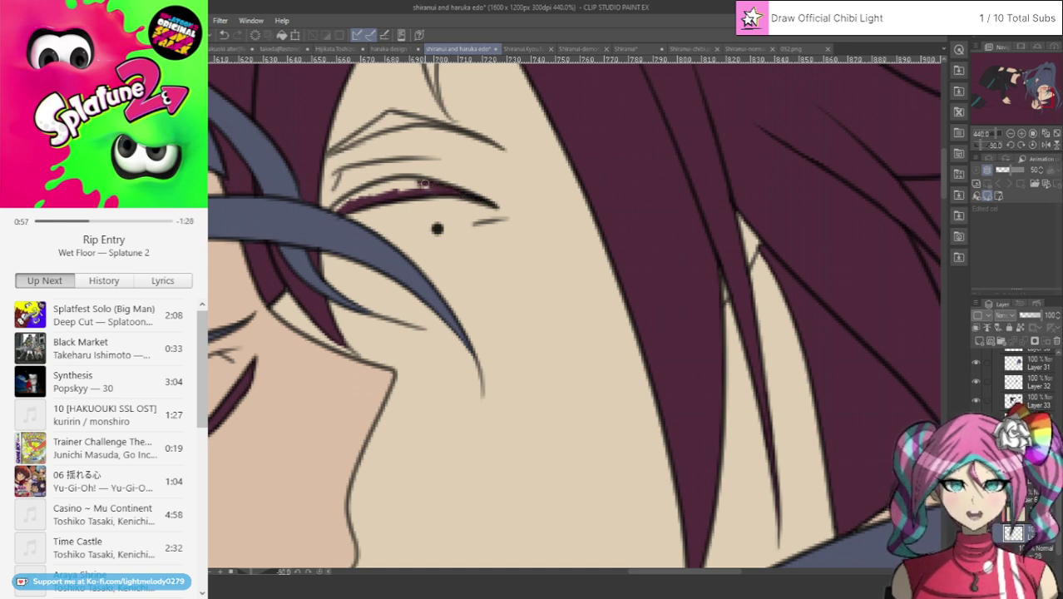
mouse_move(441, 186)
mouse_down()
mouse_move(394, 191)
mouse_move(427, 189)
mouse_move(390, 196)
mouse_move(446, 189)
mouse_move(410, 185)
mouse_move(359, 201)
mouse_move(422, 184)
mouse_move(362, 194)
mouse_move(406, 180)
mouse_move(333, 213)
mouse_up()
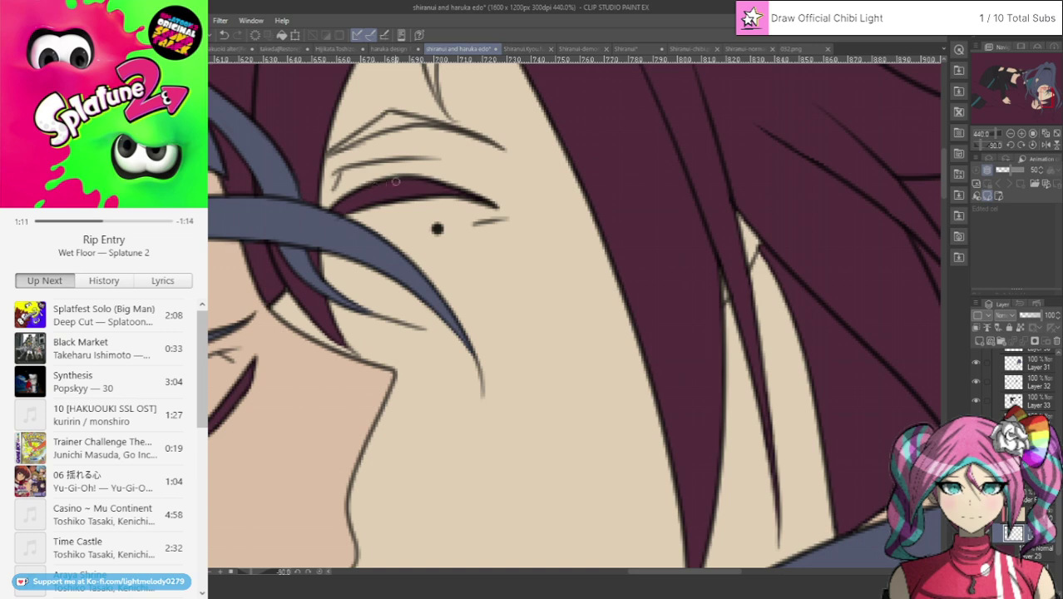
Erase the skin color from the narrow hair strand hanging over Haruka's forehead, up to the hairline tip.
scroll(406, 189, down, 3)
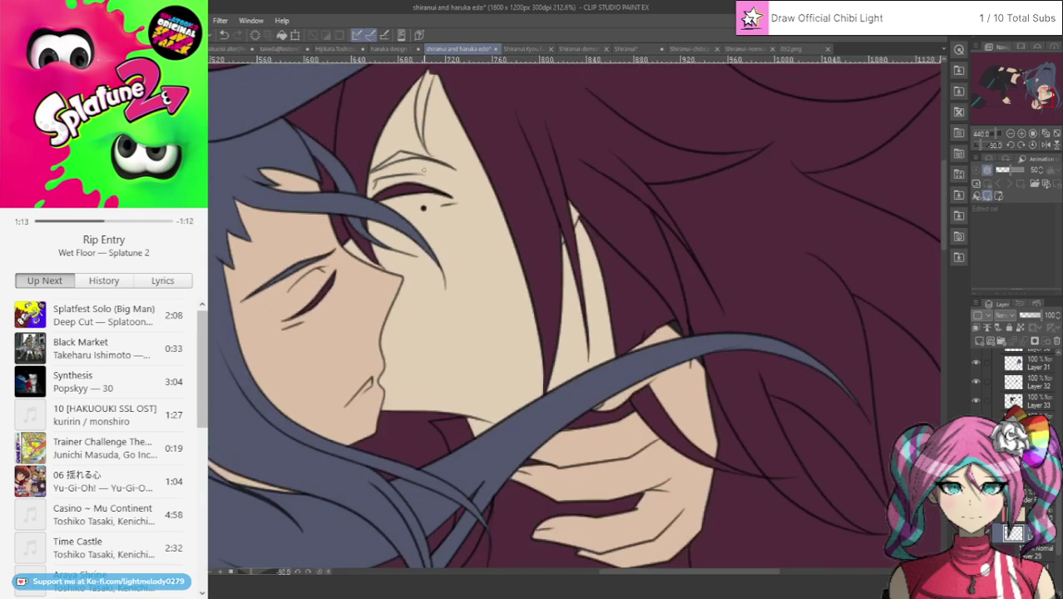
scroll(409, 99, up, 3)
scroll(408, 99, up, 1)
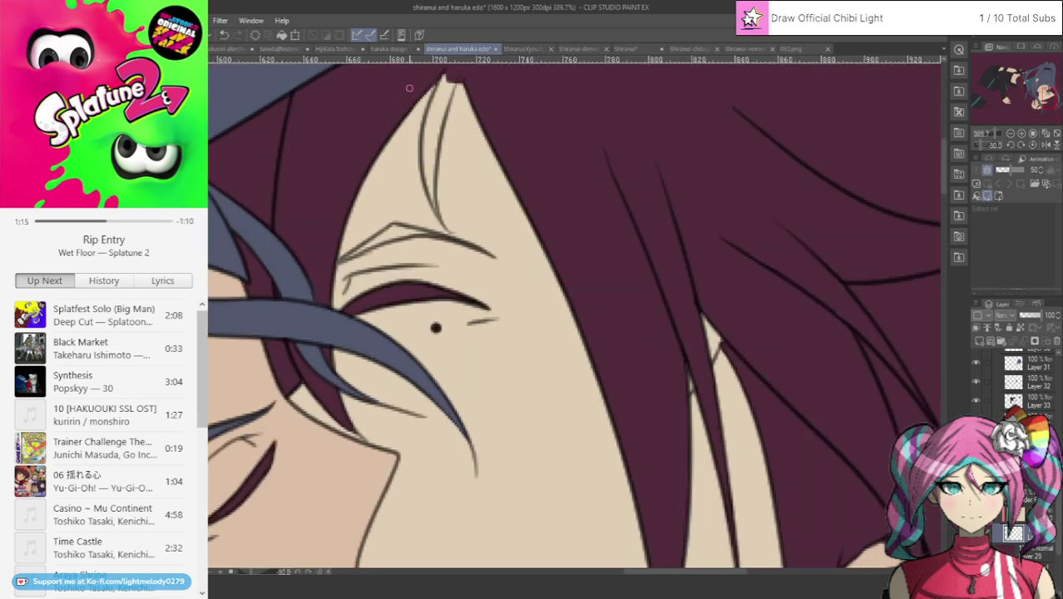
scroll(408, 88, down, 5)
scroll(411, 83, up, 5)
scroll(414, 74, up, 3)
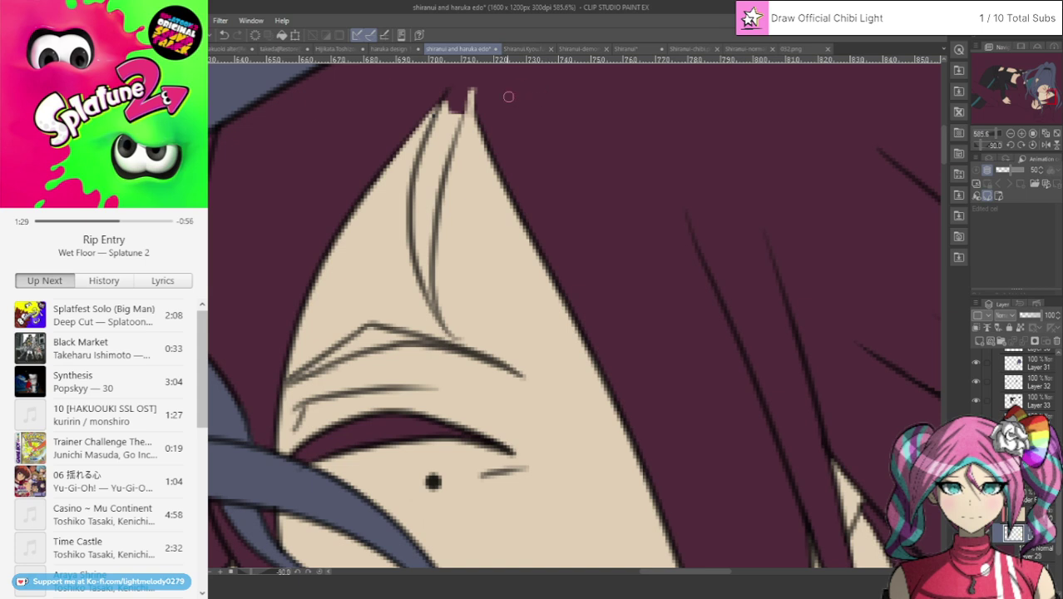
mouse_move(476, 86)
mouse_down()
mouse_move(453, 118)
mouse_move(441, 177)
mouse_move(457, 114)
mouse_move(448, 133)
mouse_move(437, 104)
mouse_move(432, 138)
mouse_move(439, 112)
mouse_move(449, 116)
mouse_move(415, 191)
mouse_move(426, 278)
mouse_up()
mouse_move(437, 174)
mouse_down()
mouse_move(425, 270)
mouse_move(439, 171)
mouse_move(424, 250)
mouse_move(425, 177)
mouse_move(419, 220)
mouse_up()
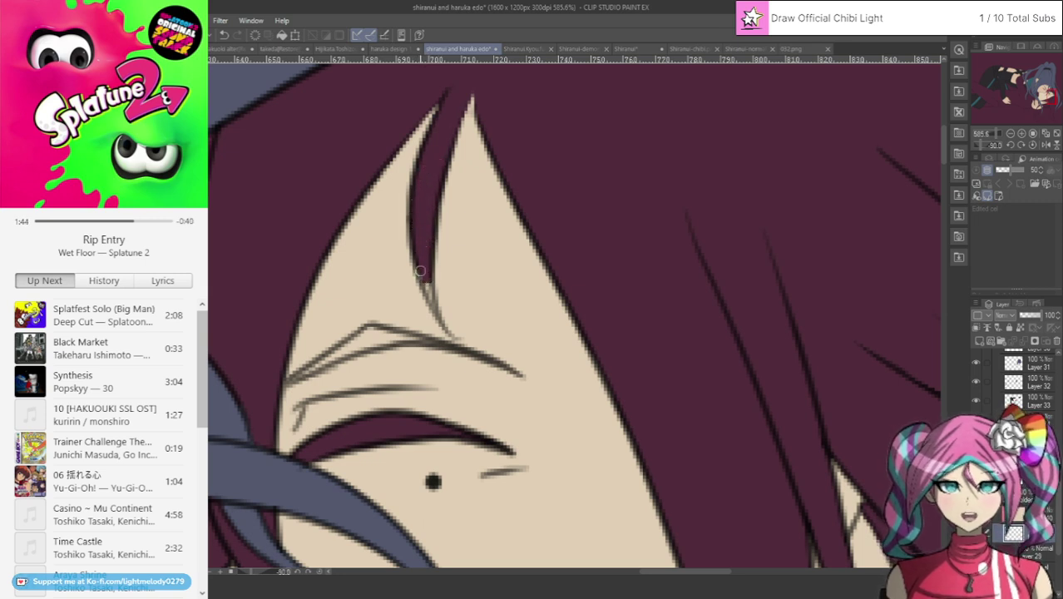
drag(423, 280, 432, 306)
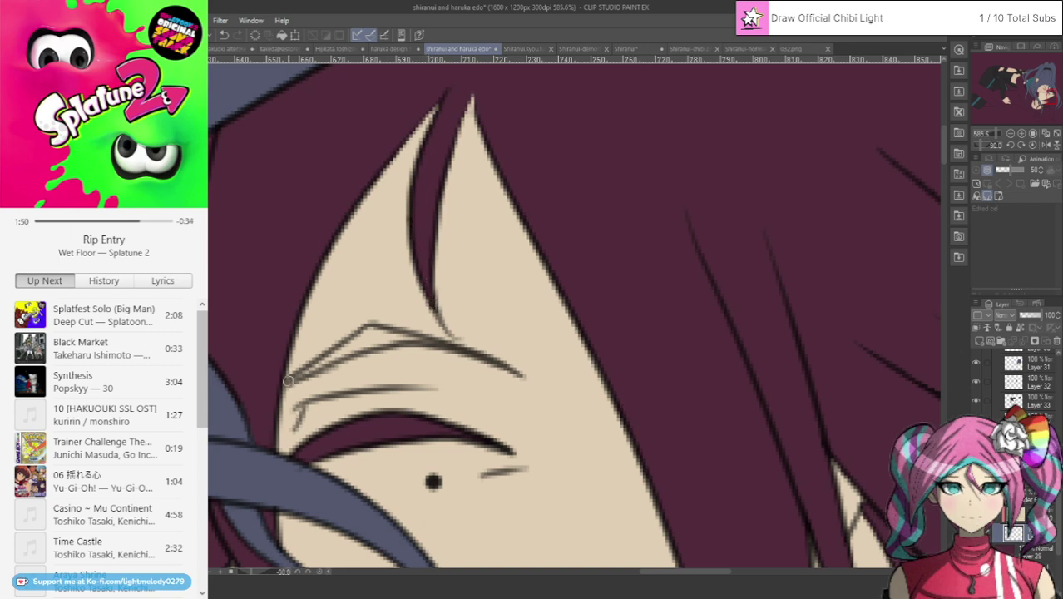
Erase the skin color inside the outline of Haruka's eyebrow.
scroll(242, 370, up, 2)
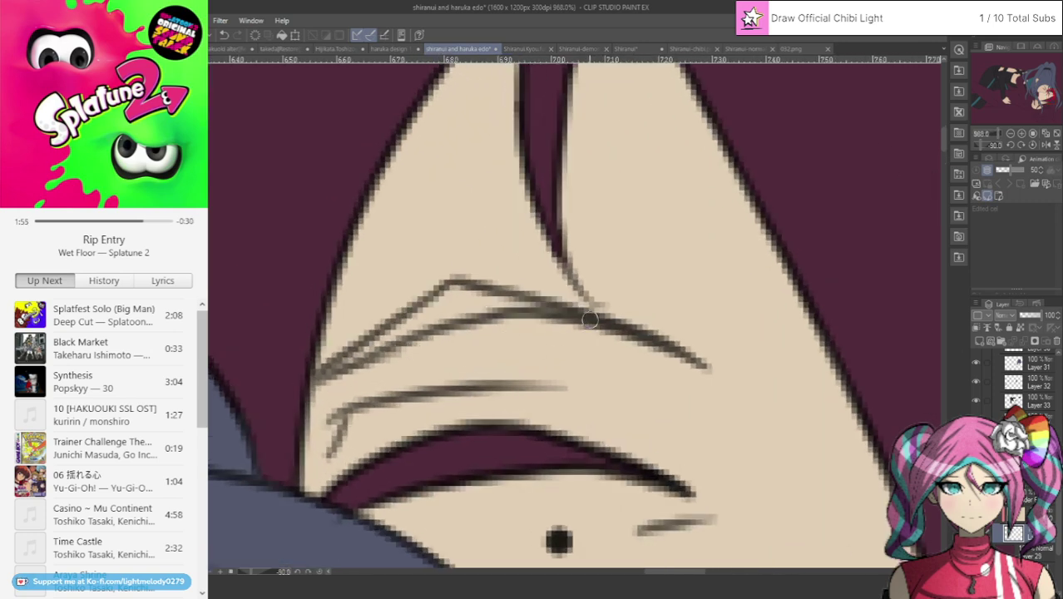
mouse_move(542, 304)
mouse_down()
mouse_move(483, 302)
mouse_move(552, 312)
mouse_move(460, 286)
mouse_move(415, 313)
mouse_move(473, 300)
mouse_move(442, 310)
mouse_move(481, 304)
mouse_move(438, 314)
mouse_move(539, 306)
mouse_move(413, 297)
mouse_move(513, 301)
mouse_move(385, 345)
mouse_move(461, 308)
mouse_move(378, 349)
mouse_move(437, 308)
mouse_move(379, 337)
mouse_move(438, 300)
mouse_move(311, 382)
mouse_move(380, 338)
mouse_move(331, 368)
mouse_up()
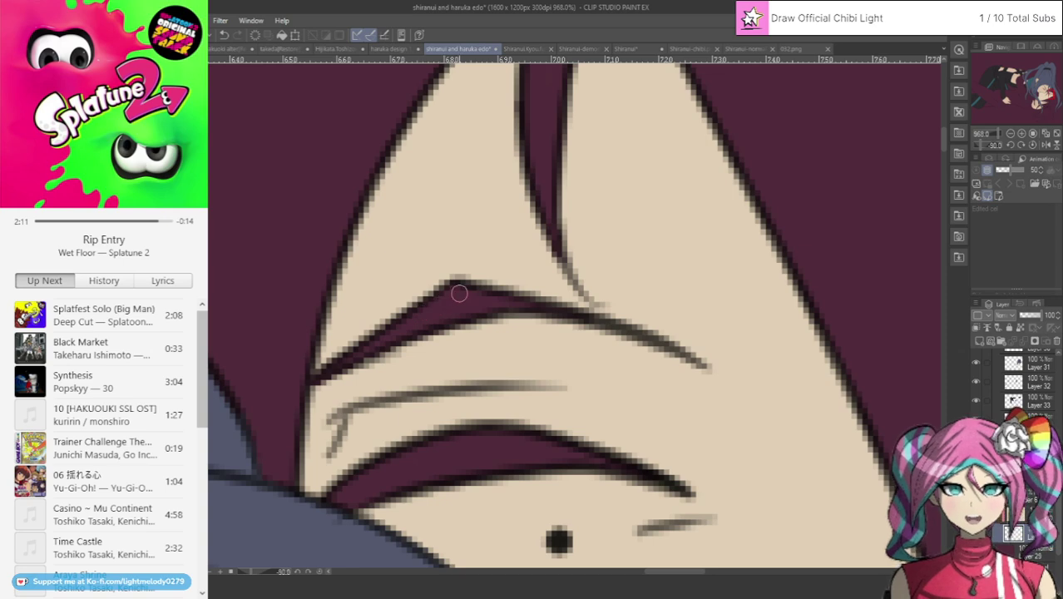
scroll(489, 310, down, 10)
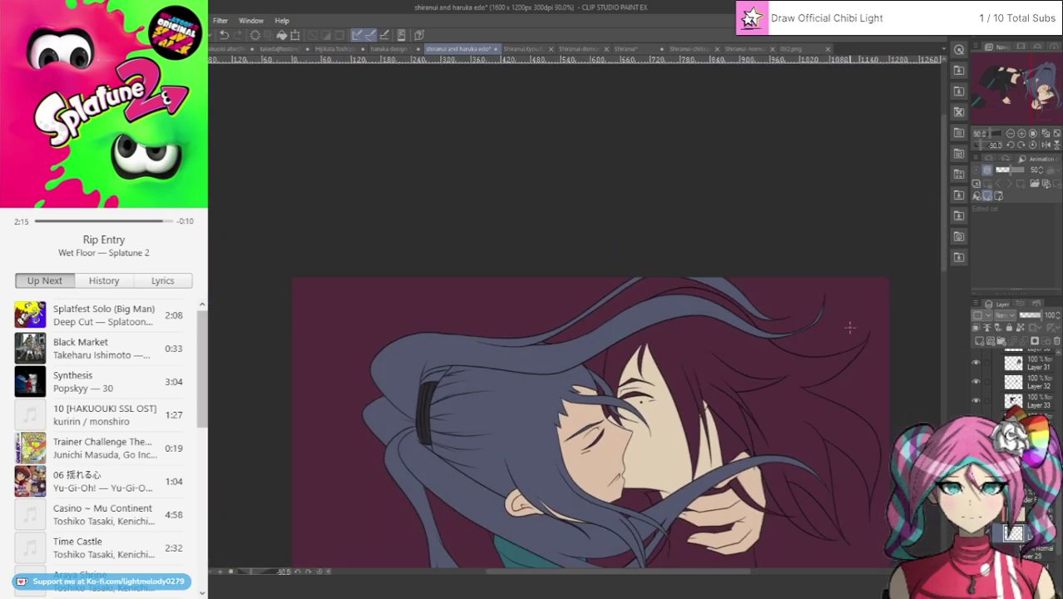
click(1014, 108)
drag(1013, 108, 1048, 98)
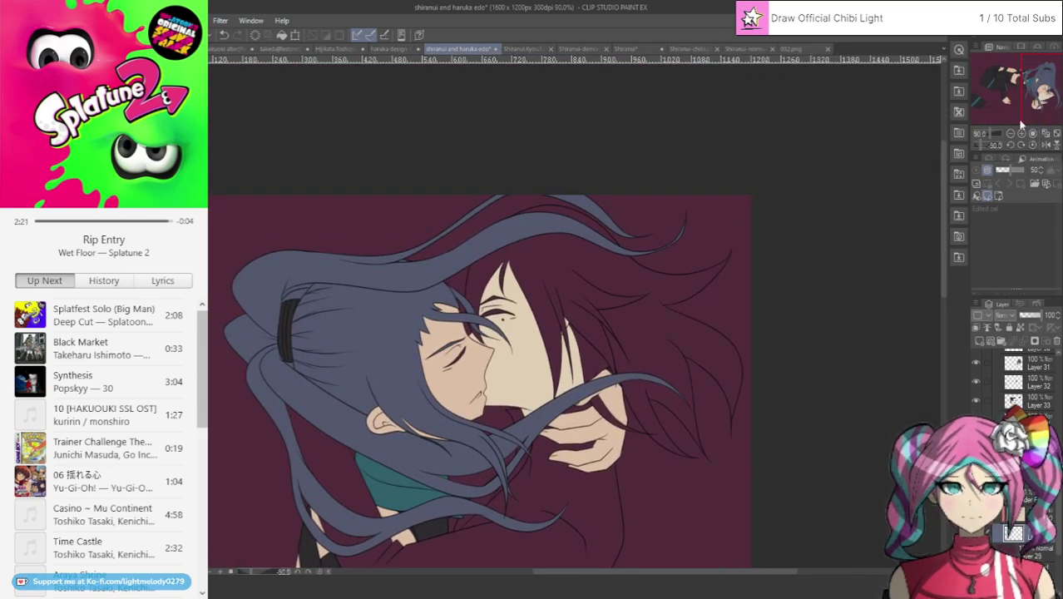
Remove the dark maroon contrast backing and merge the clipped skin color layer into Haruka's skin layer.
key(ctrl+z)
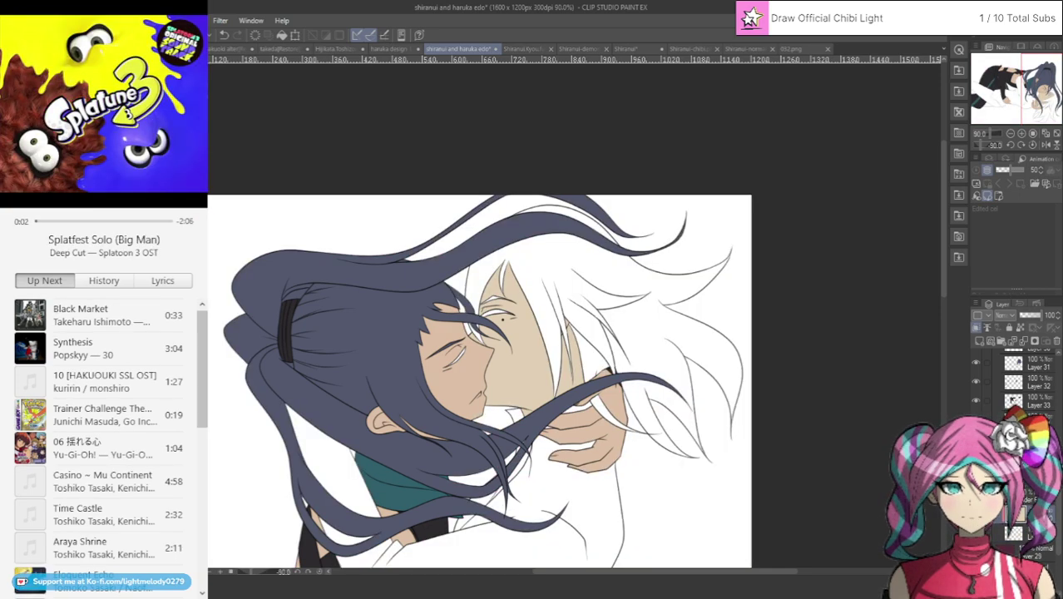
key(ctrl+e)
click(1026, 533)
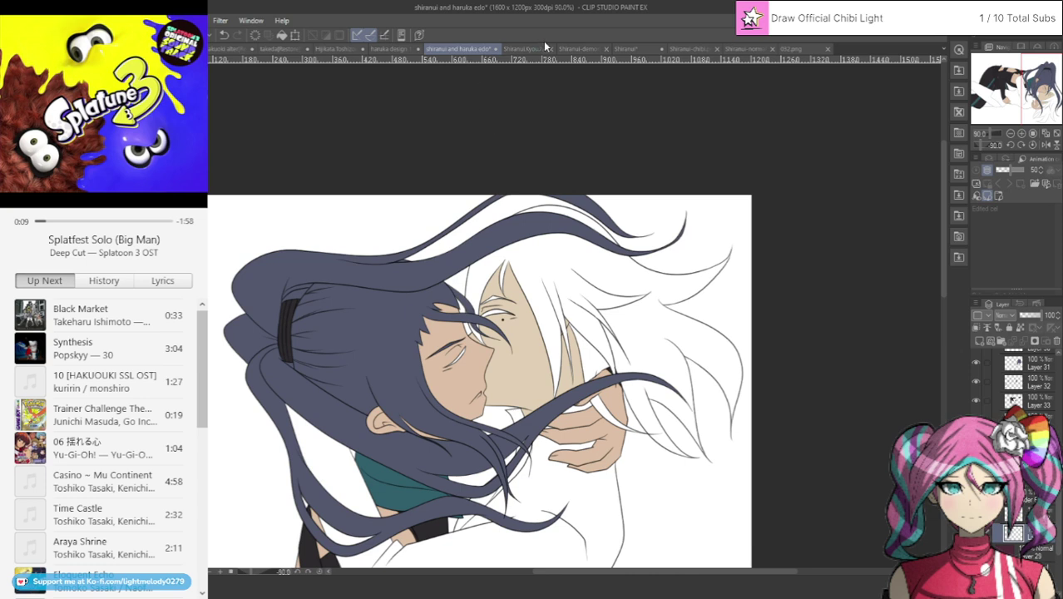
click(750, 20)
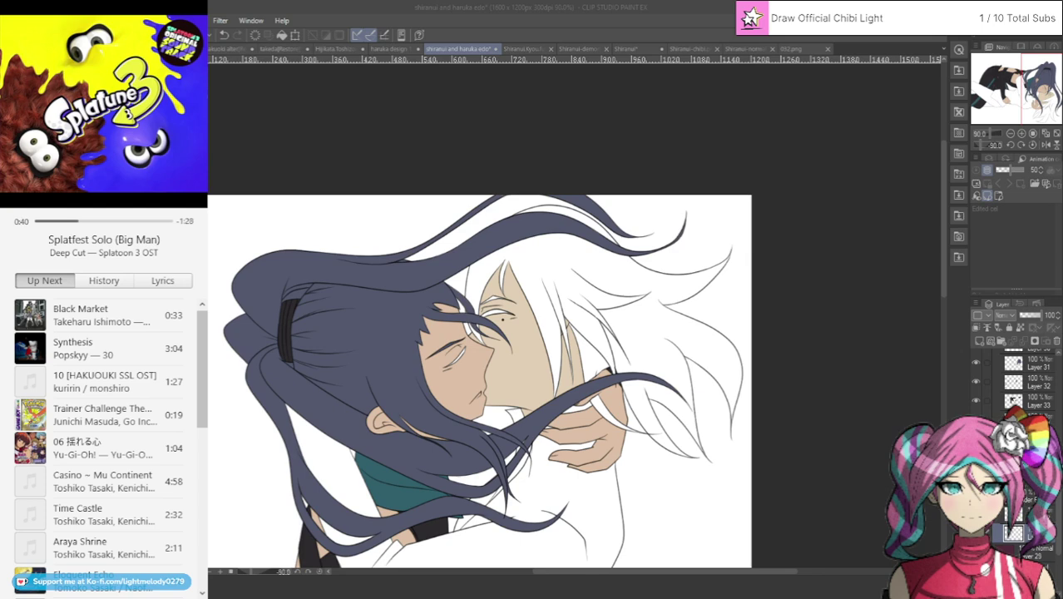
click(237, 498)
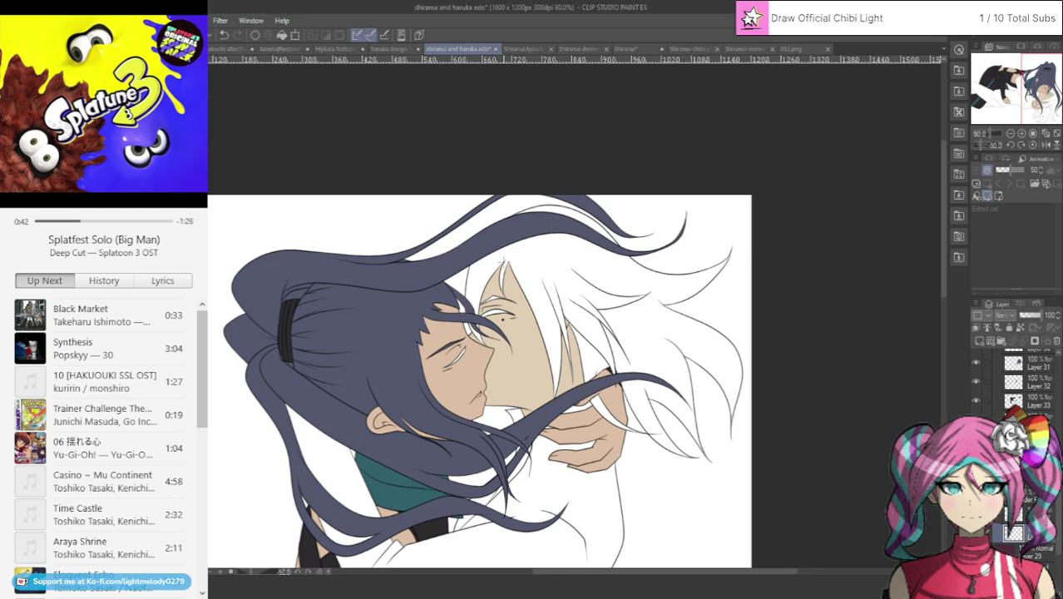
scroll(501, 265, up, 2)
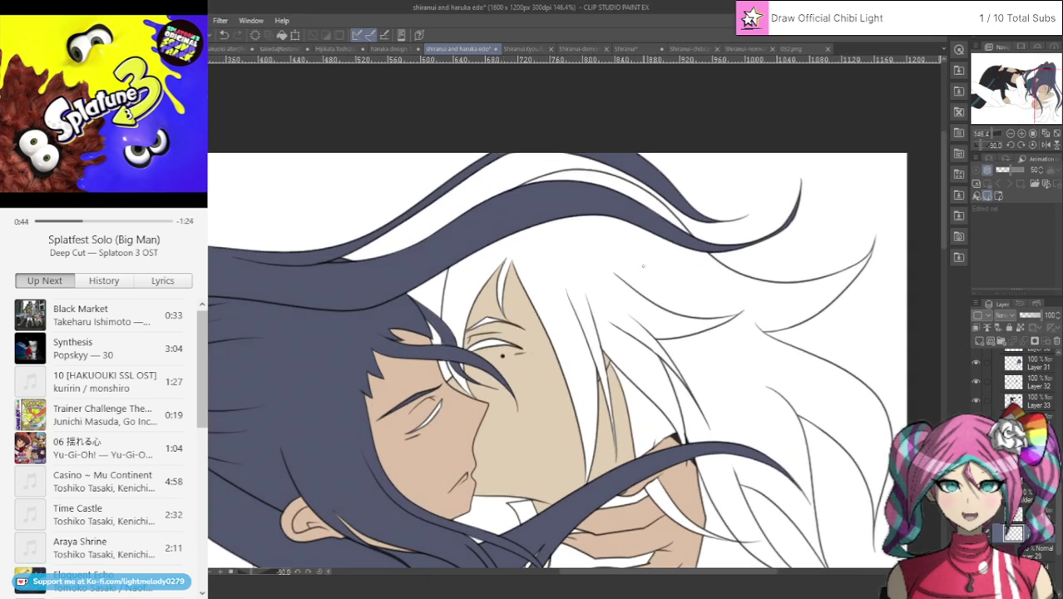
Fill Haruka's hair and eyebrow with the reddish-brown hair color sampled from the haruka design's palette, on a separate layer.
click(401, 49)
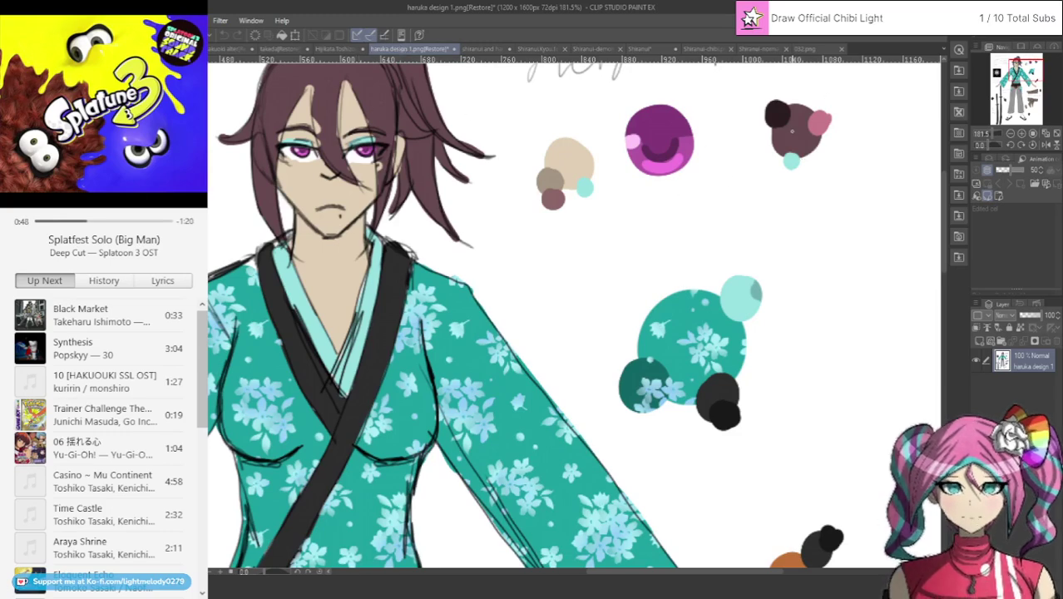
click(482, 49)
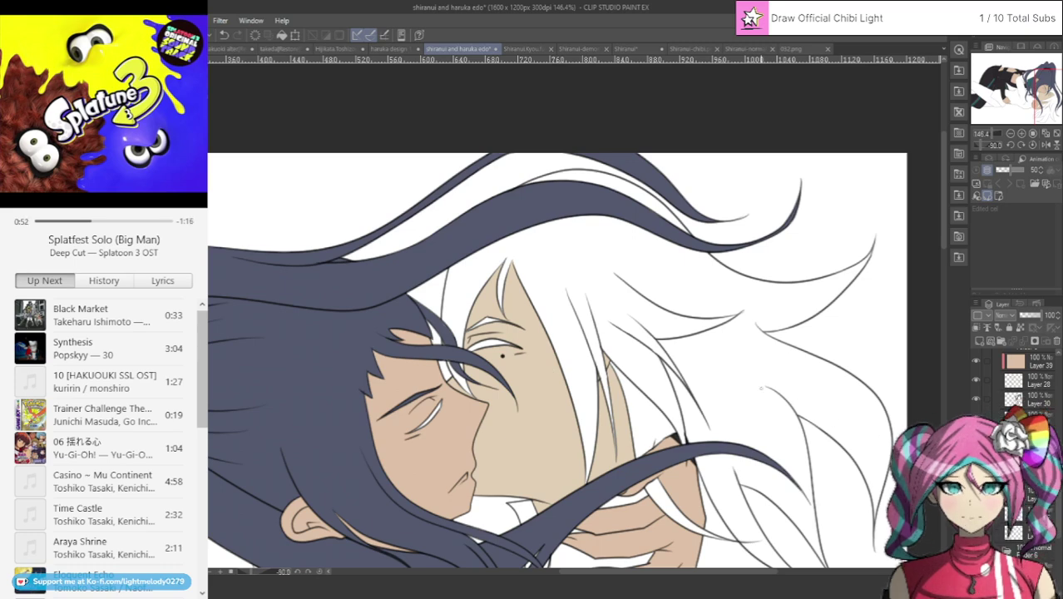
scroll(760, 388, down, 4)
scroll(1037, 551, down, 2)
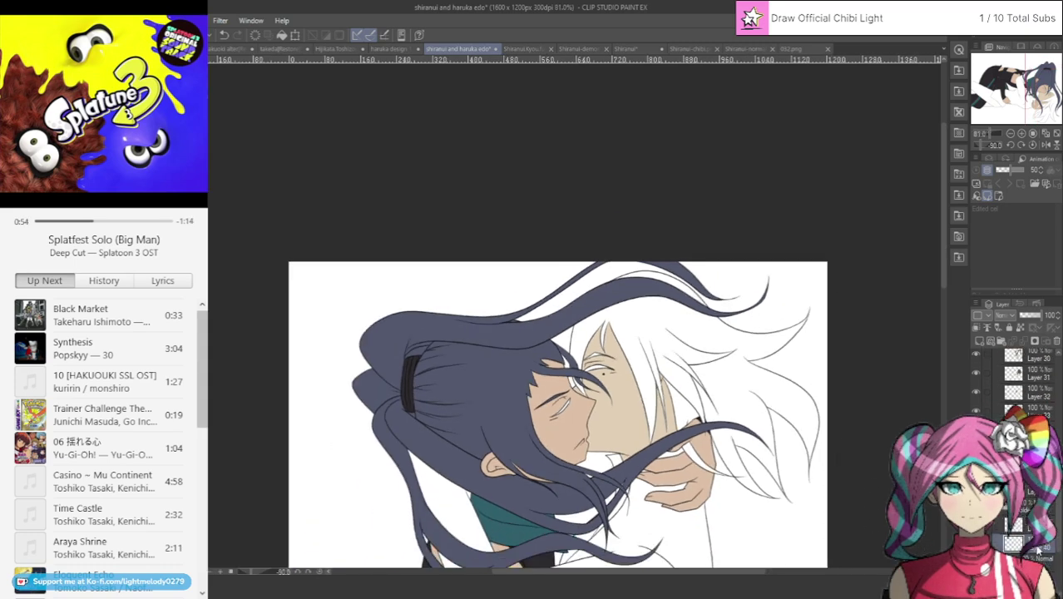
scroll(696, 423, up, 4)
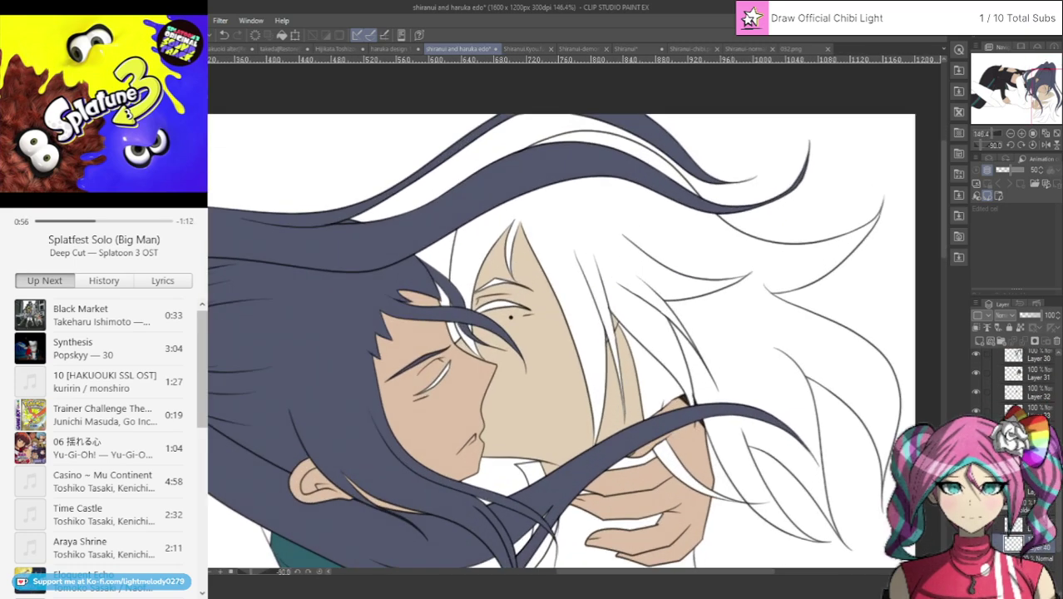
drag(454, 208, 443, 300)
drag(493, 369, 481, 300)
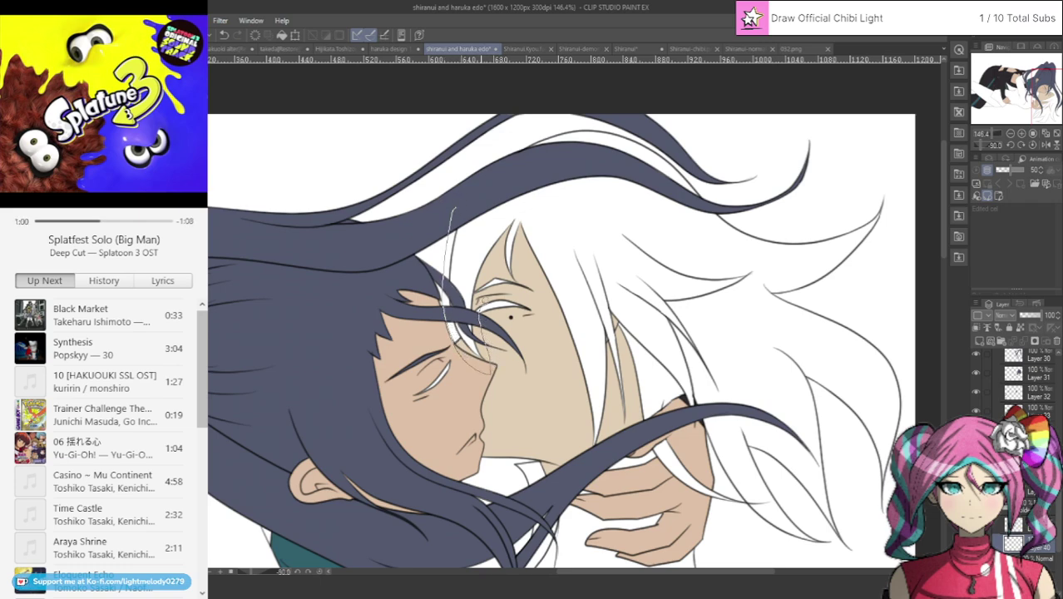
mouse_move(548, 300)
mouse_down()
mouse_move(590, 447)
mouse_move(733, 407)
mouse_move(703, 413)
mouse_move(701, 431)
mouse_move(763, 525)
mouse_move(806, 555)
mouse_move(844, 555)
mouse_move(867, 537)
mouse_move(915, 347)
mouse_move(865, 304)
mouse_move(912, 223)
mouse_move(876, 188)
mouse_move(793, 216)
mouse_move(710, 182)
mouse_move(630, 118)
mouse_move(557, 113)
mouse_move(430, 233)
mouse_move(452, 265)
mouse_up()
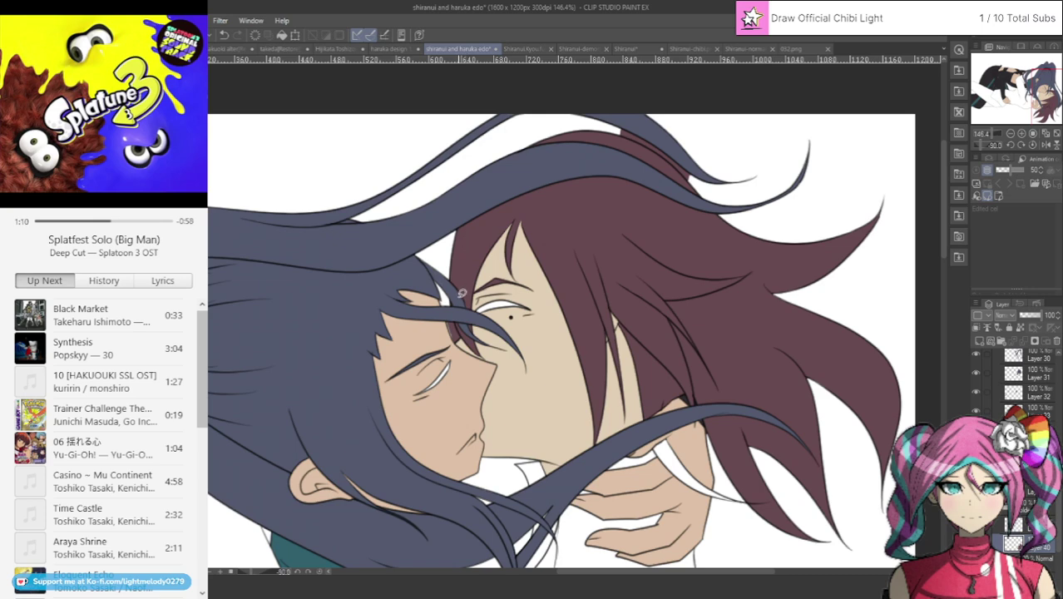
drag(1023, 93, 1036, 103)
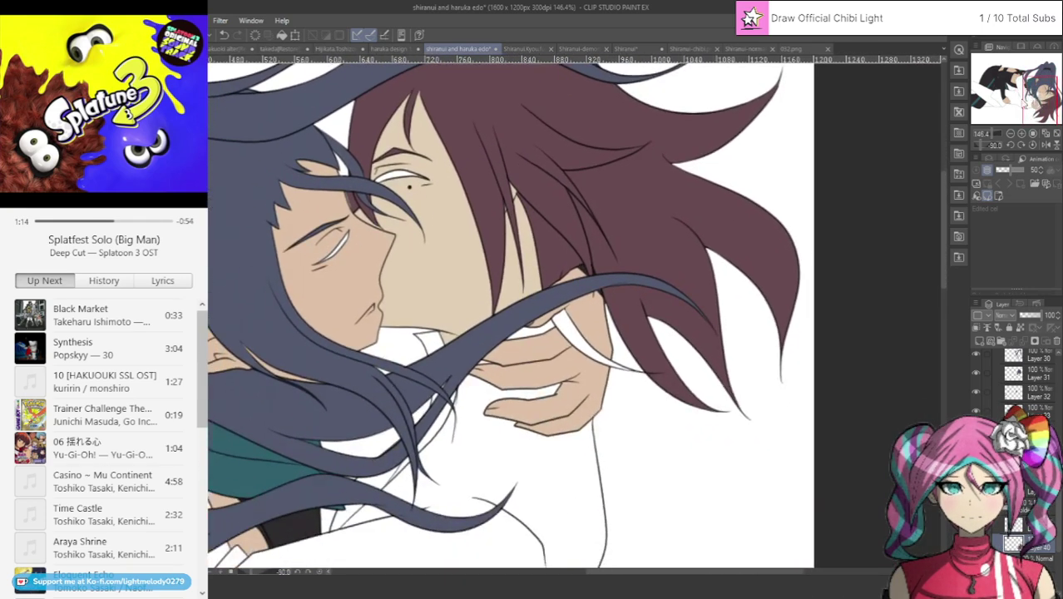
Fill the remaining white strand of Haruka's hair over the hand with the reddish-brown hair color.
mouse_move(580, 303)
mouse_down()
mouse_move(542, 356)
mouse_move(642, 319)
mouse_up()
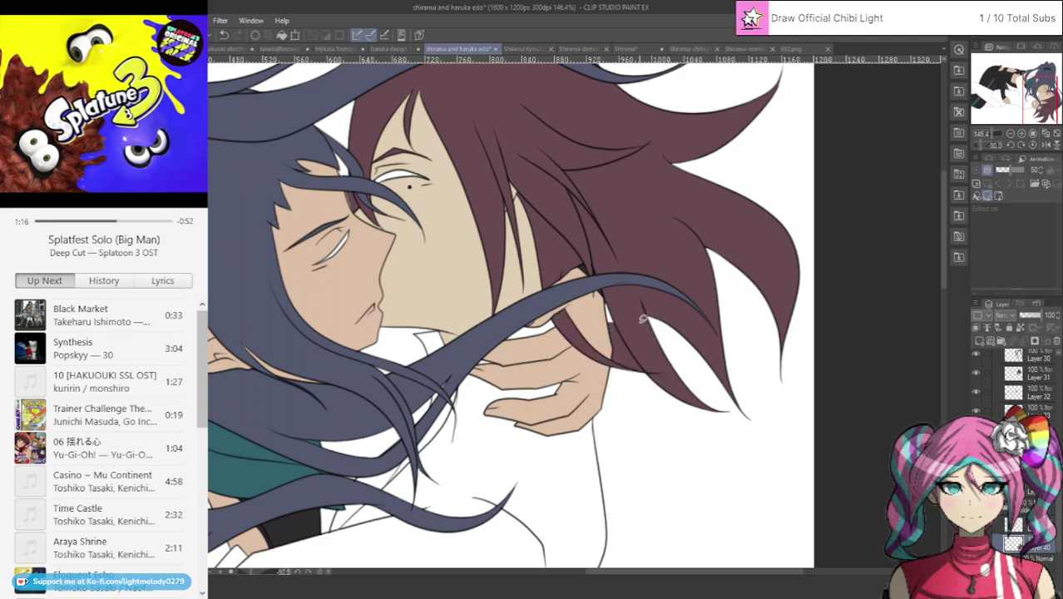
scroll(682, 359, up, 4)
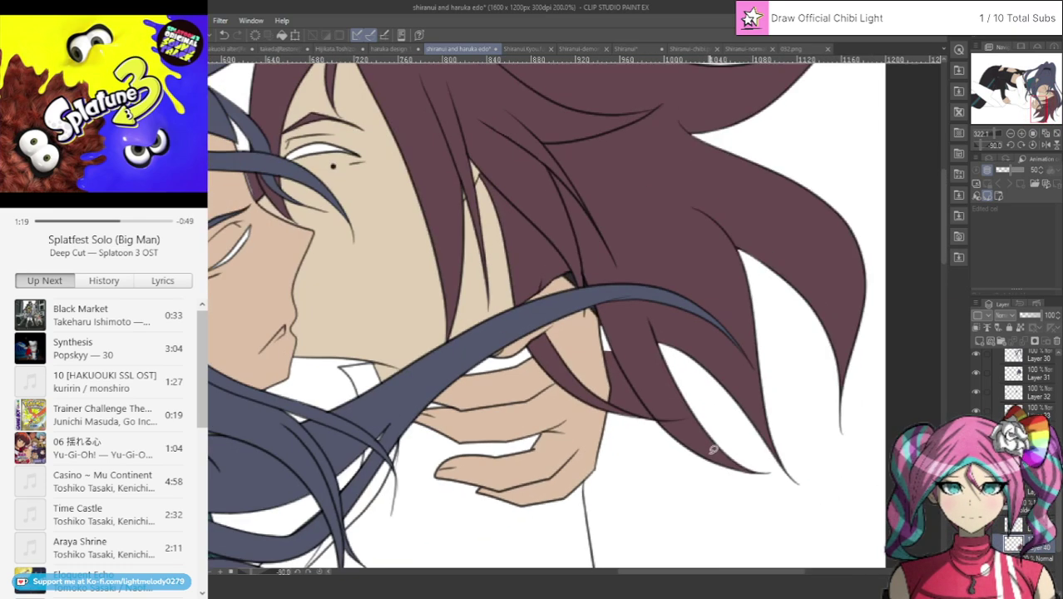
scroll(723, 458, down, 2)
scroll(275, 173, down, 2)
scroll(249, 187, up, 5)
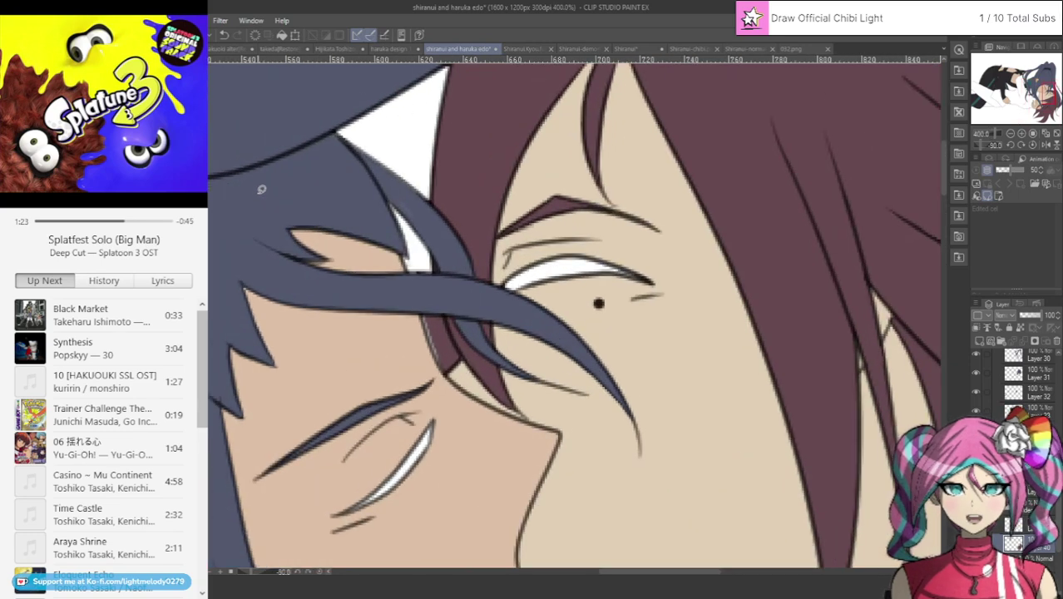
Touch up the navy fill along the edge of Shiranui's forelock beside the white triangular gap, on Layer 31.
ctrl+shift+click(292, 178)
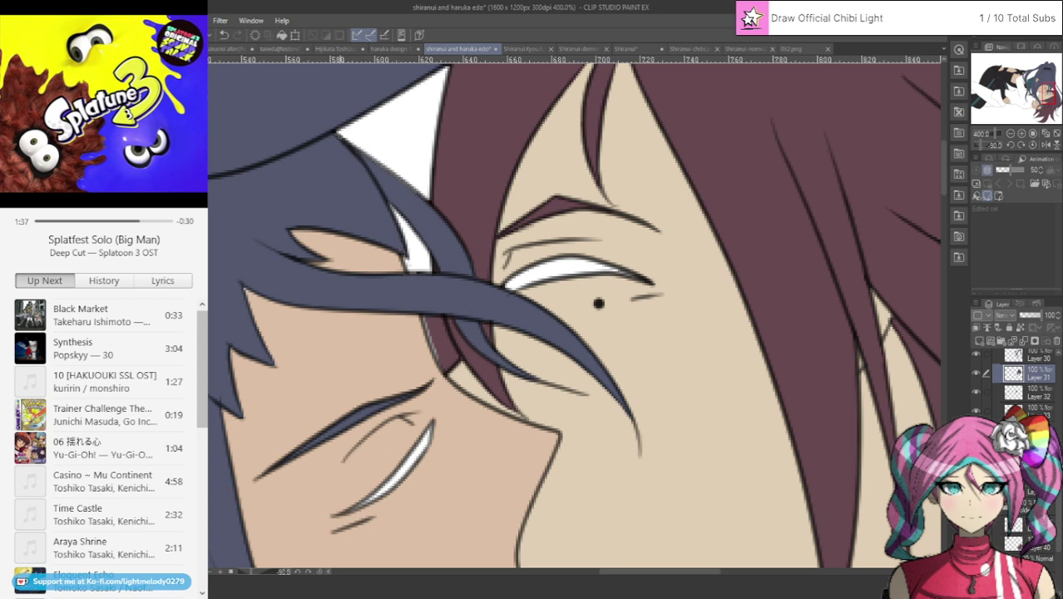
drag(358, 151, 417, 191)
drag(1050, 90, 1048, 84)
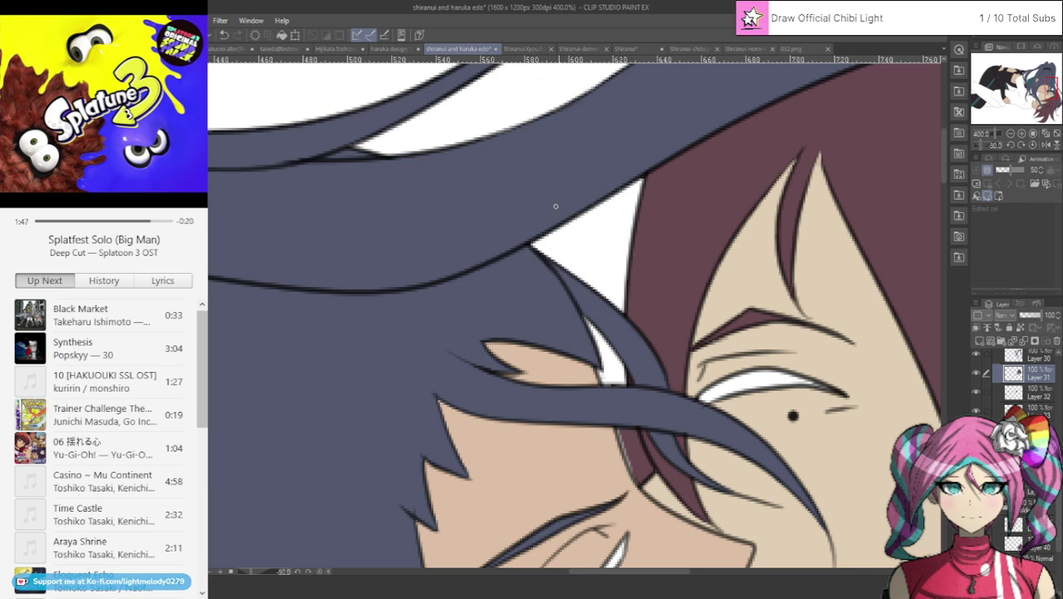
Undo the last stroke, toggle Layer 31's visibility to check which hair it holds, and make Layer 30 active.
drag(945, 143, 946, 123)
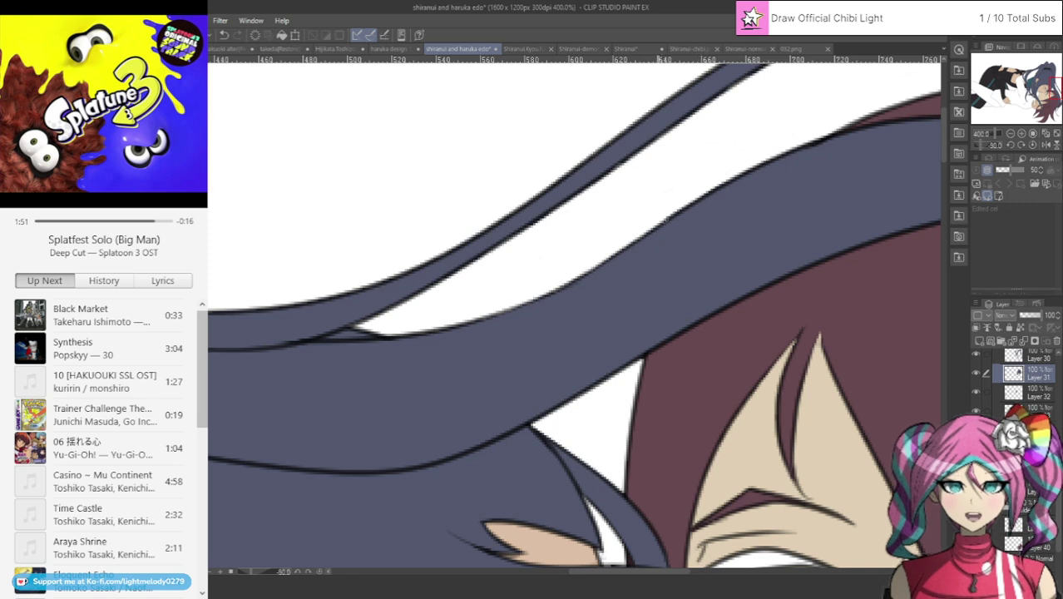
click(224, 38)
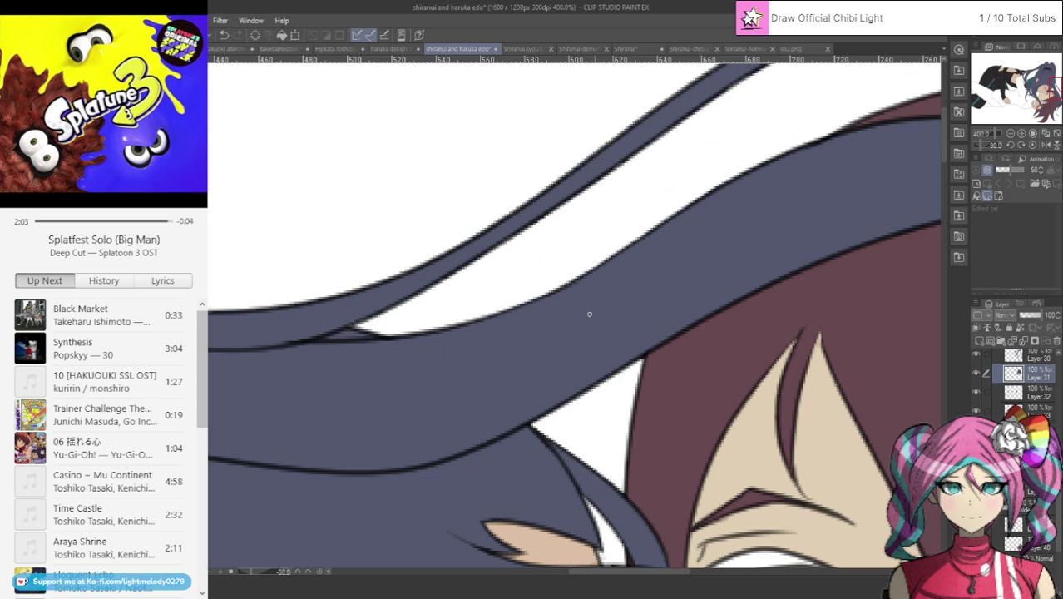
click(975, 375)
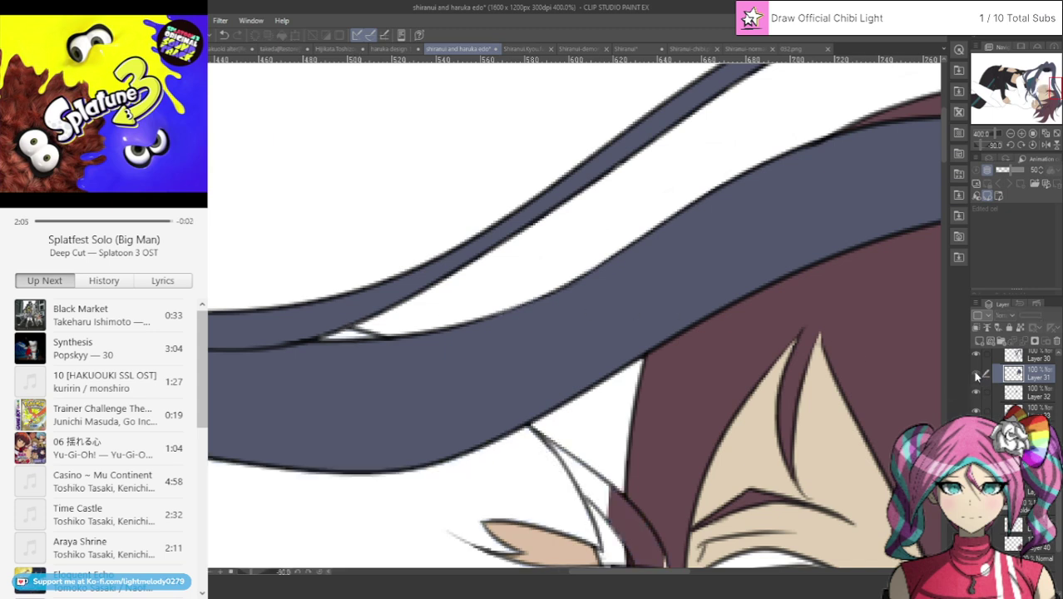
click(976, 376)
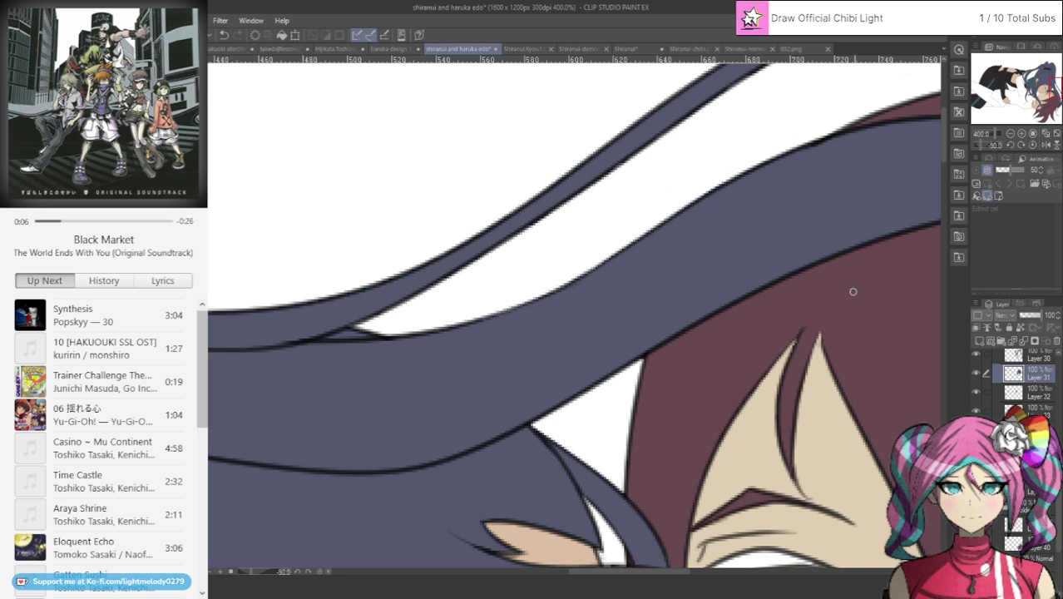
click(1039, 360)
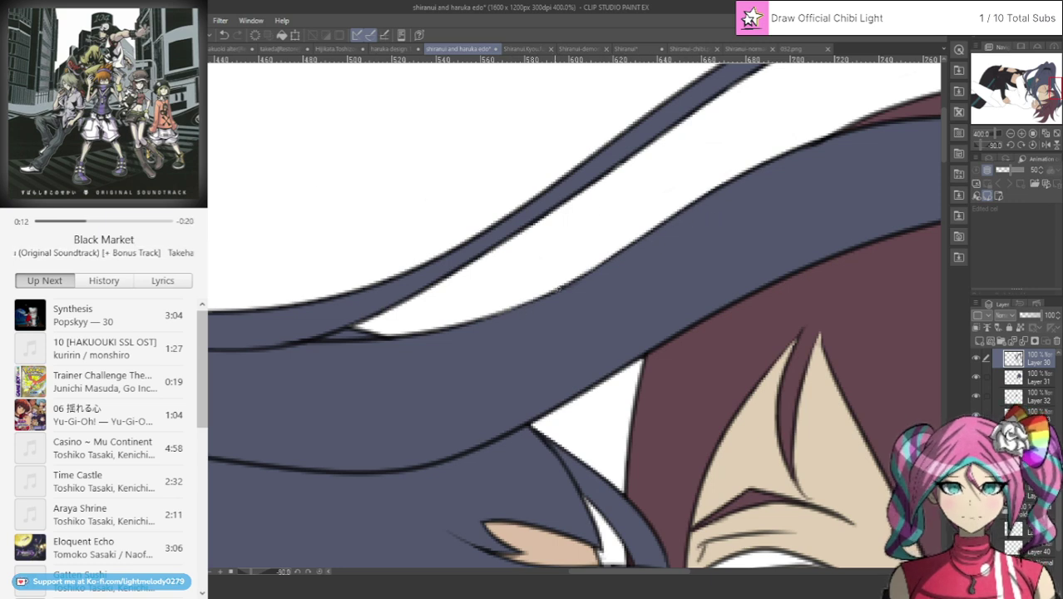
Touch up the navy fill on Layer 30 along the long locks sweeping above both heads, out to their curled tips.
drag(507, 309, 453, 322)
click(224, 35)
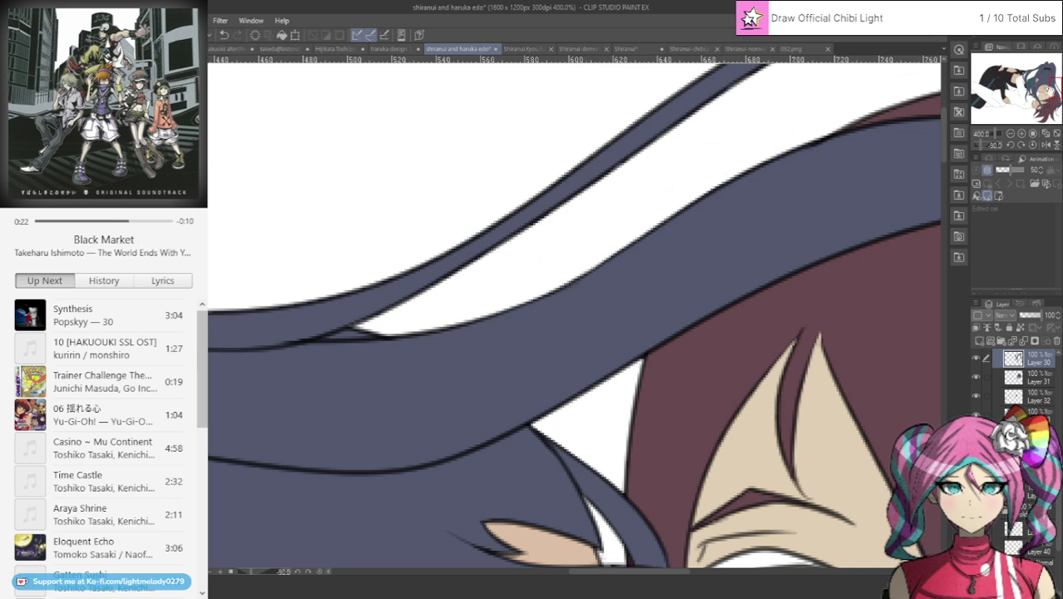
click(1054, 87)
drag(1054, 89, 986, 96)
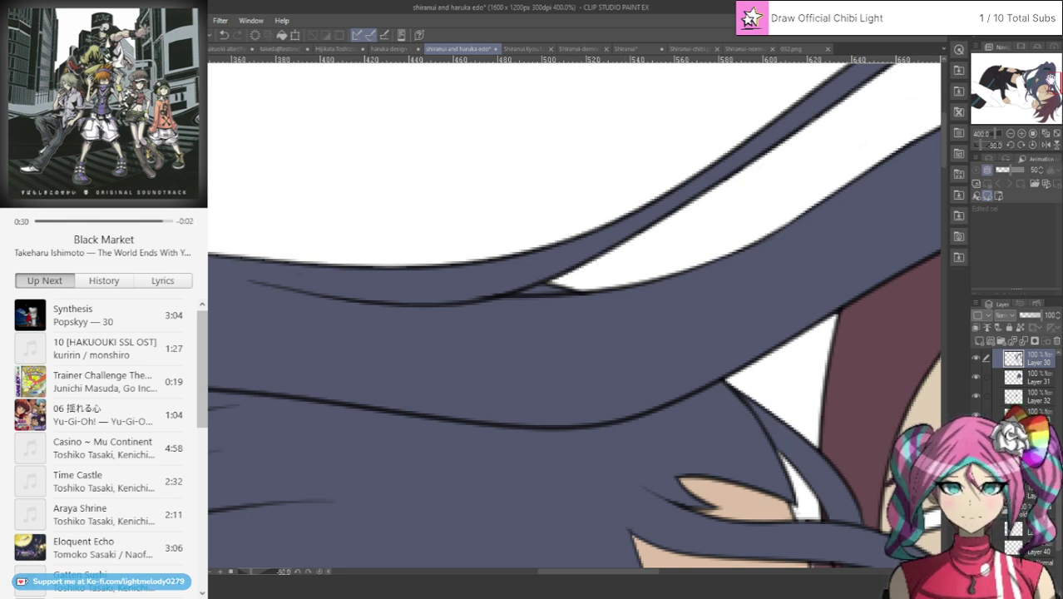
drag(1048, 80, 1057, 86)
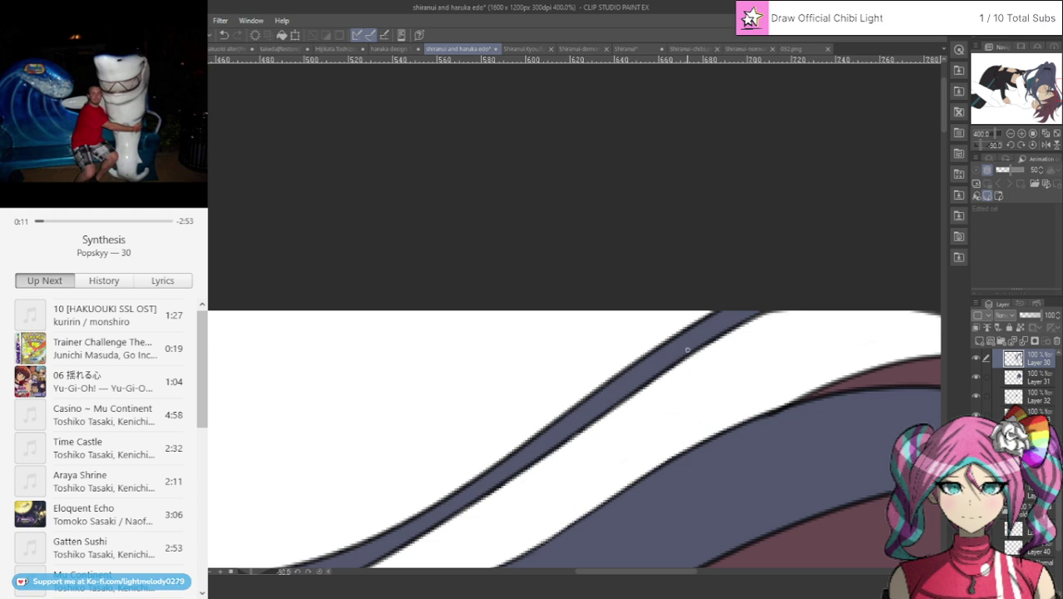
drag(654, 574, 744, 555)
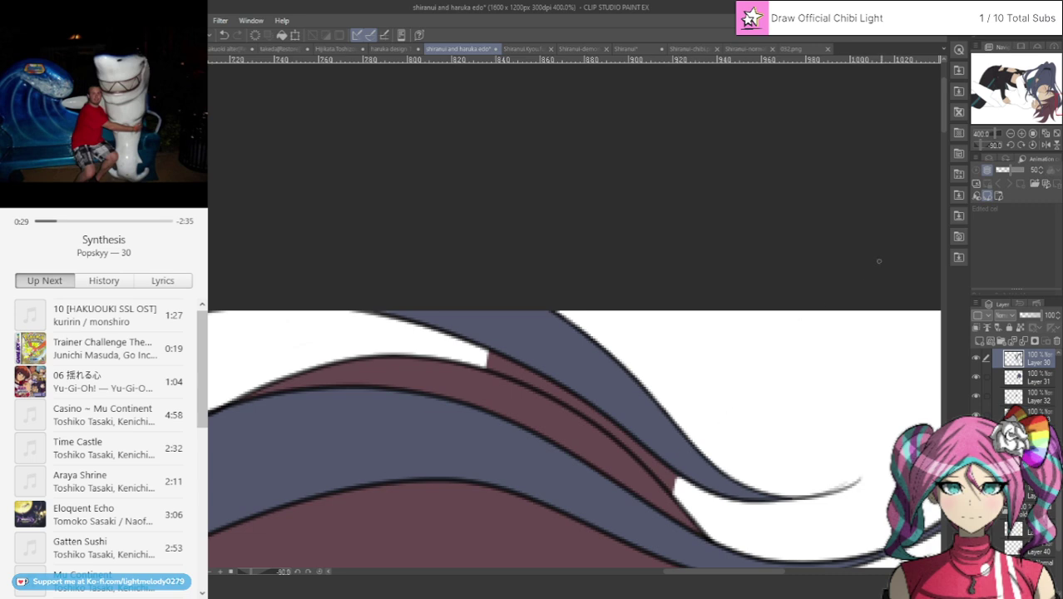
click(1057, 105)
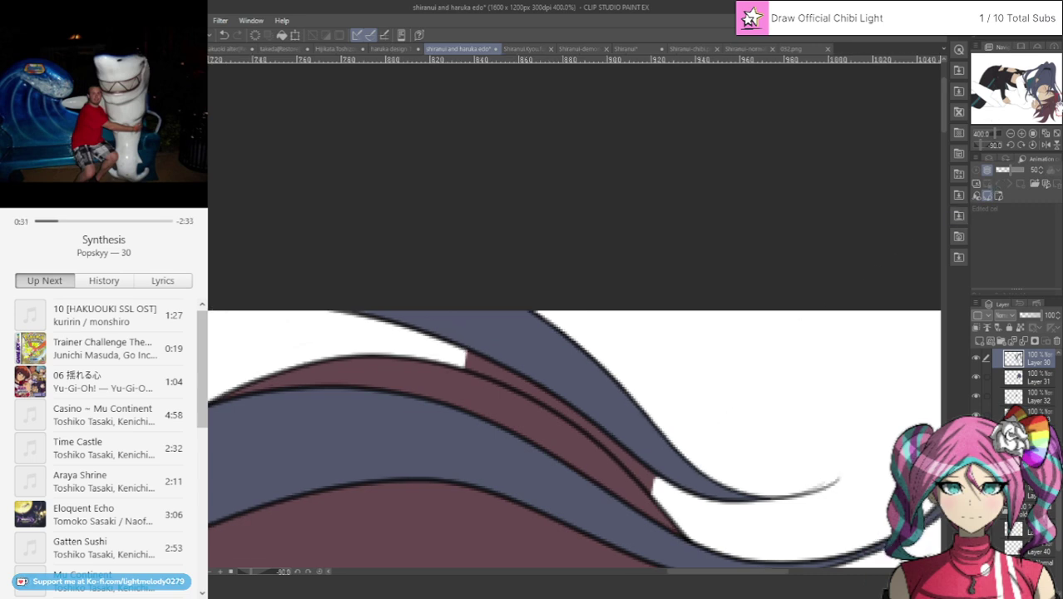
drag(1058, 106, 1053, 109)
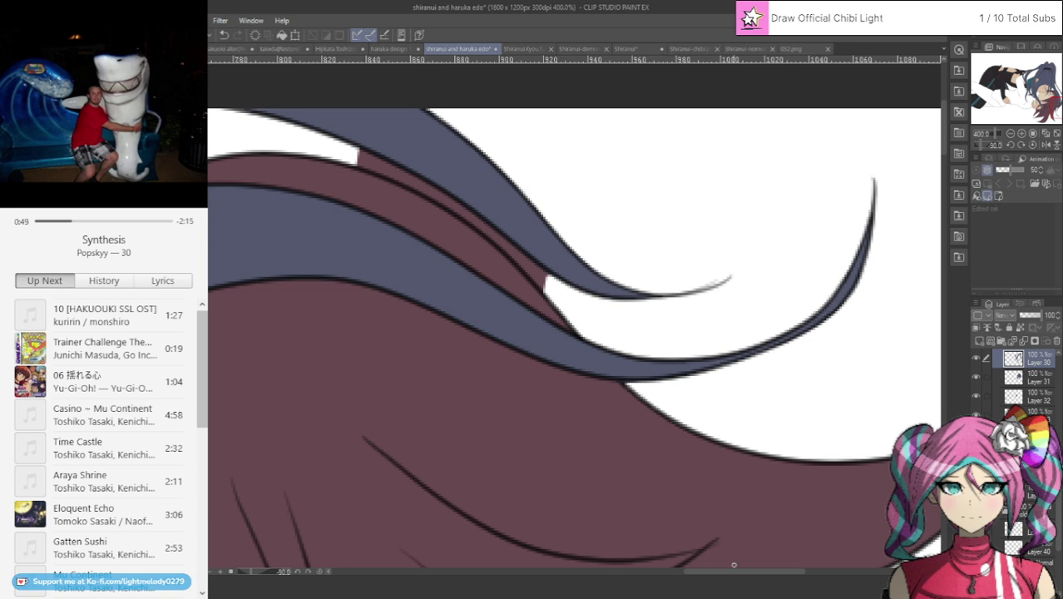
Touch up the navy fill along the outer edge of Shiranui's ponytail, from its rounded top past the black hair tie.
drag(732, 572, 492, 589)
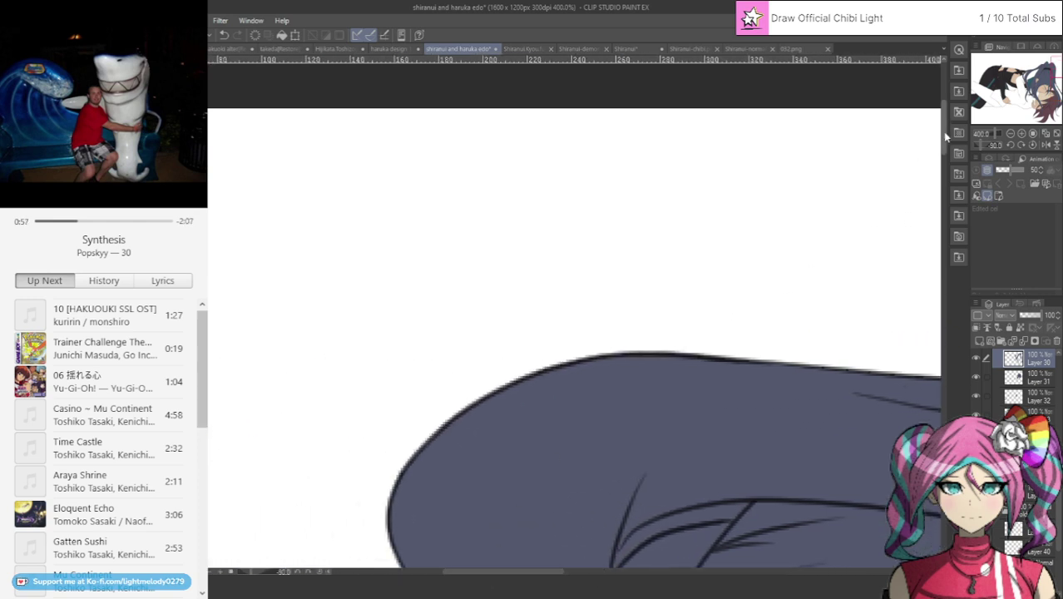
scroll(944, 137, down, 3)
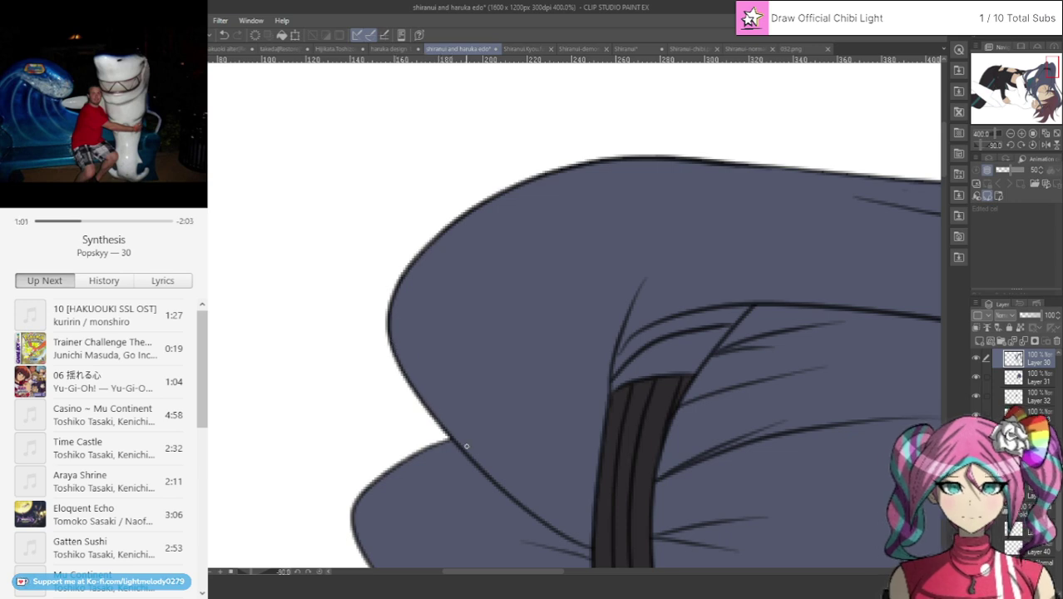
scroll(466, 446, down, 5)
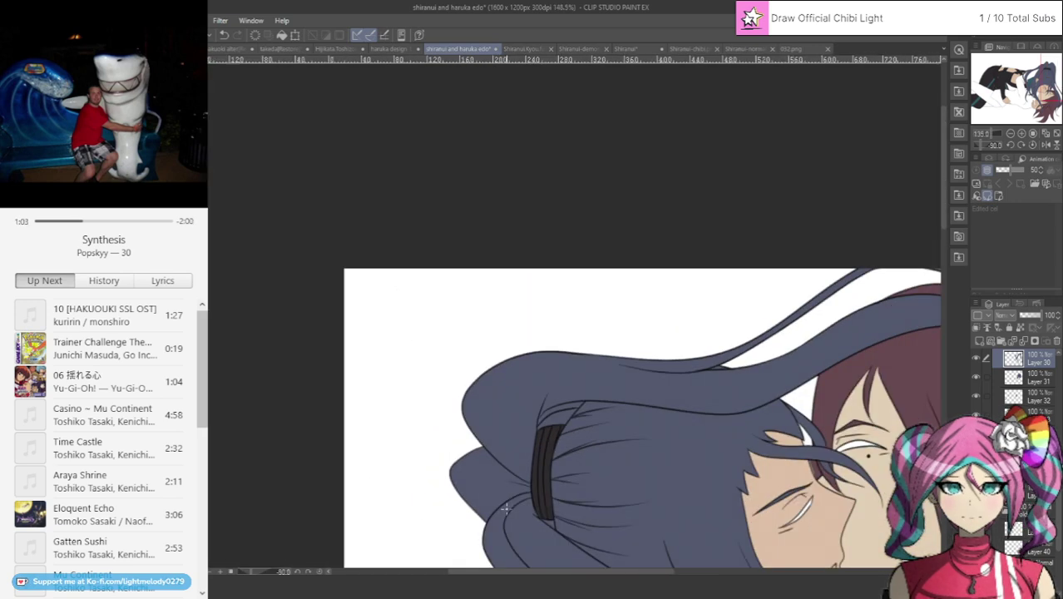
scroll(494, 517, up, 6)
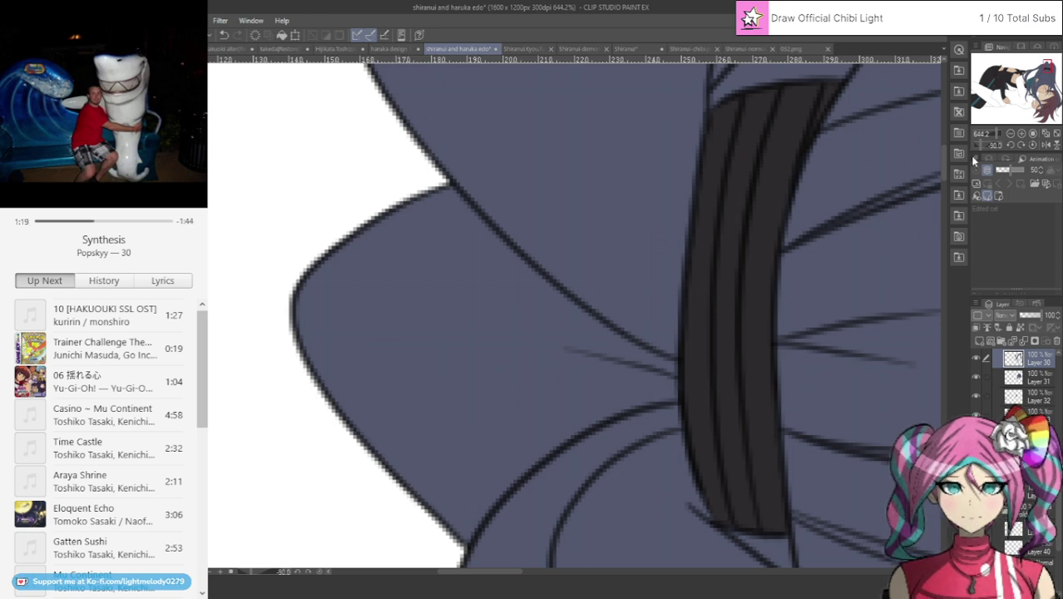
drag(945, 164, 943, 187)
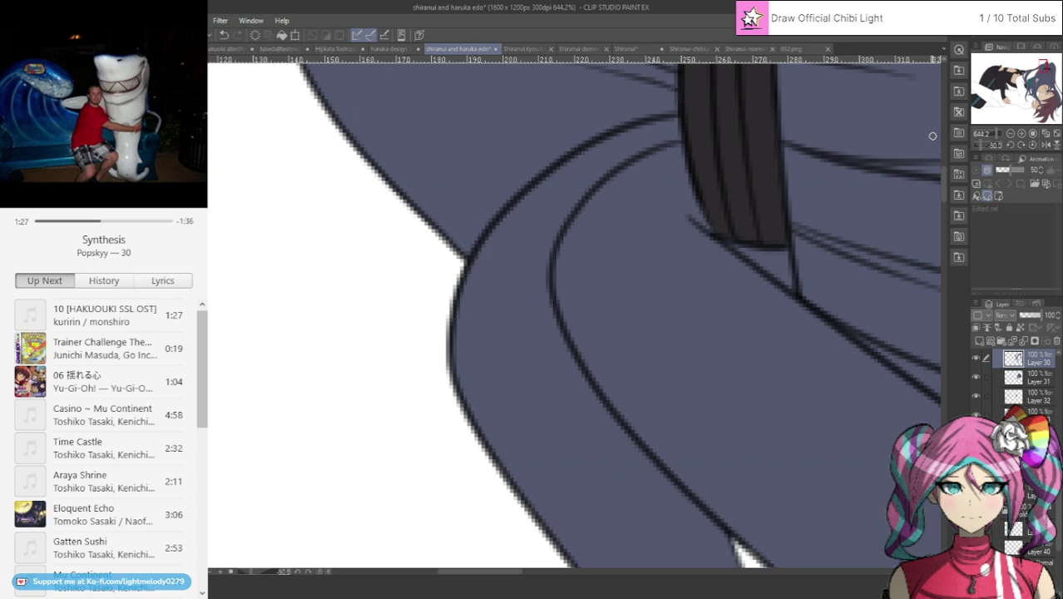
drag(944, 187, 945, 212)
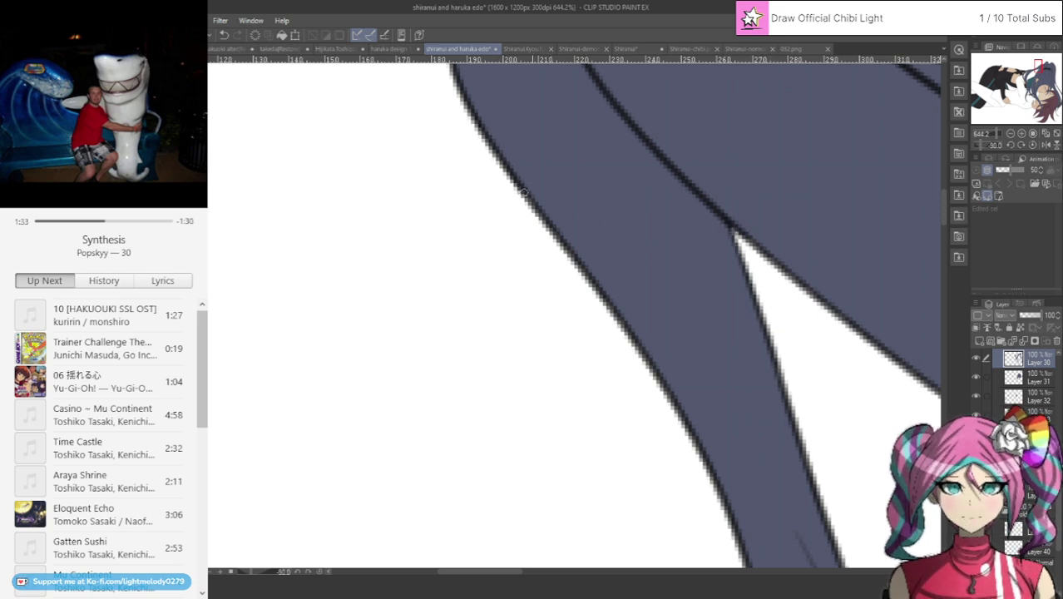
drag(550, 227, 590, 282)
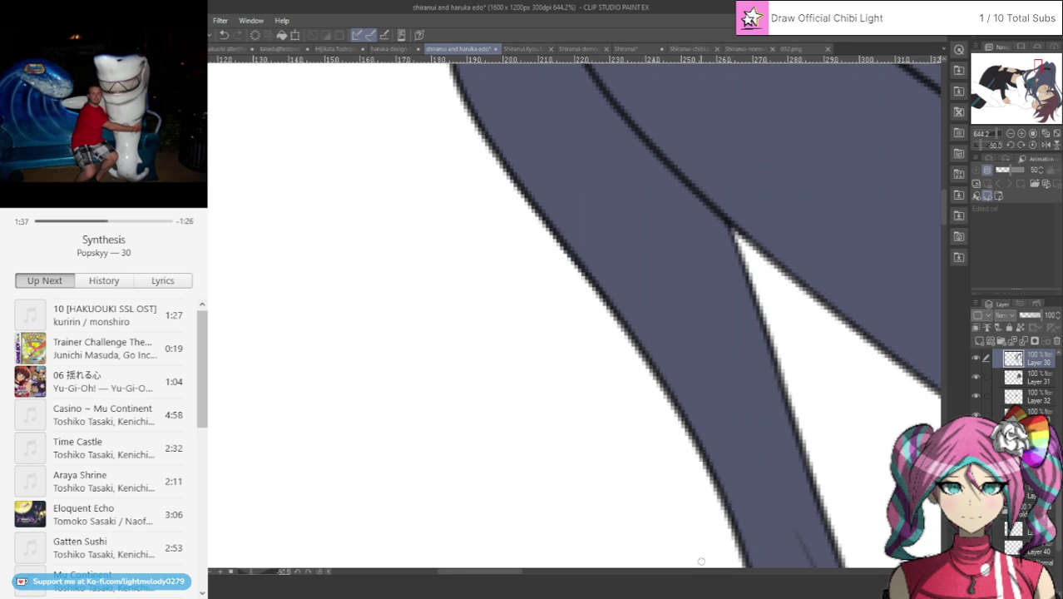
Touch up the navy fill along the inner edge of the hanging ponytail lock, beside the white wedge-shaped gap.
drag(487, 575, 519, 575)
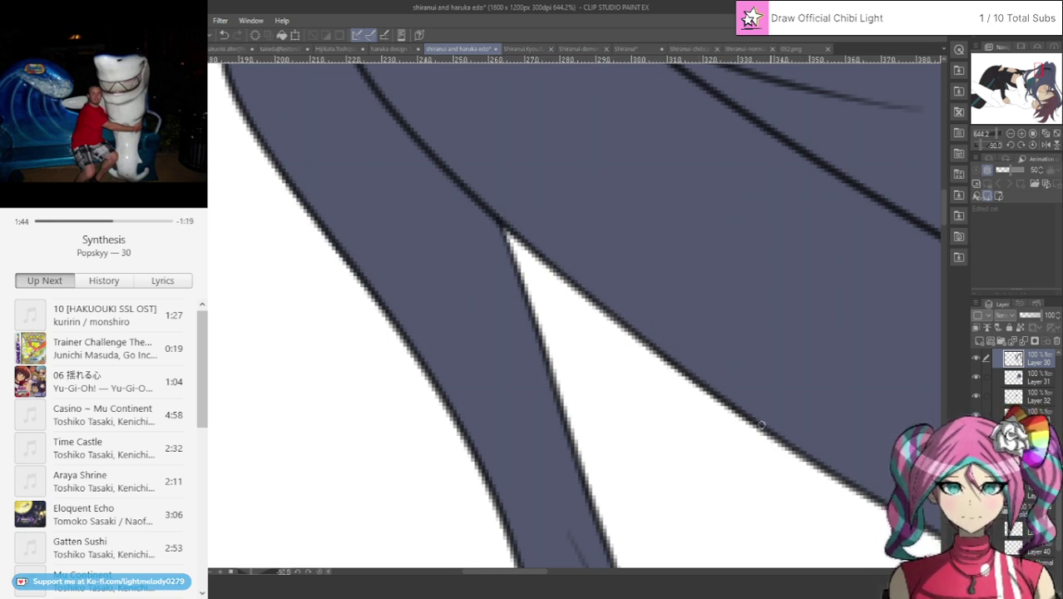
scroll(944, 225, down, 2)
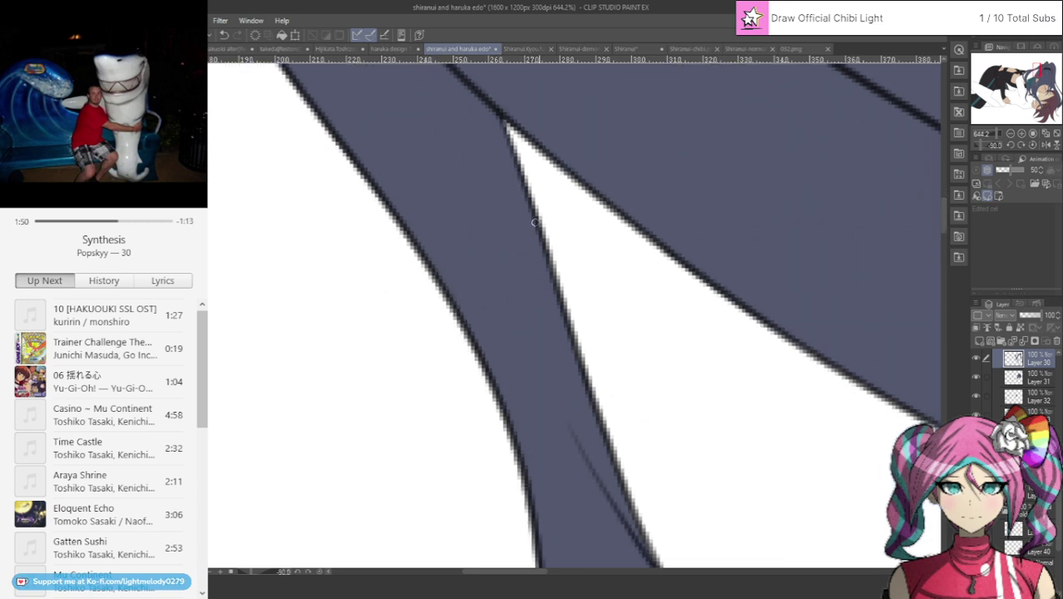
drag(575, 350, 595, 410)
drag(945, 218, 945, 239)
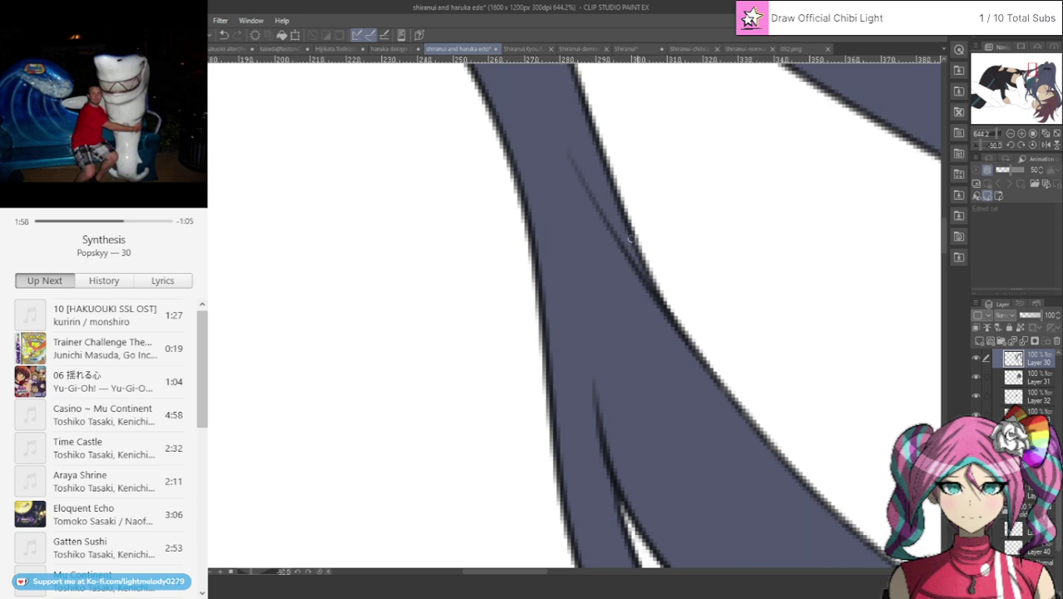
drag(629, 236, 693, 343)
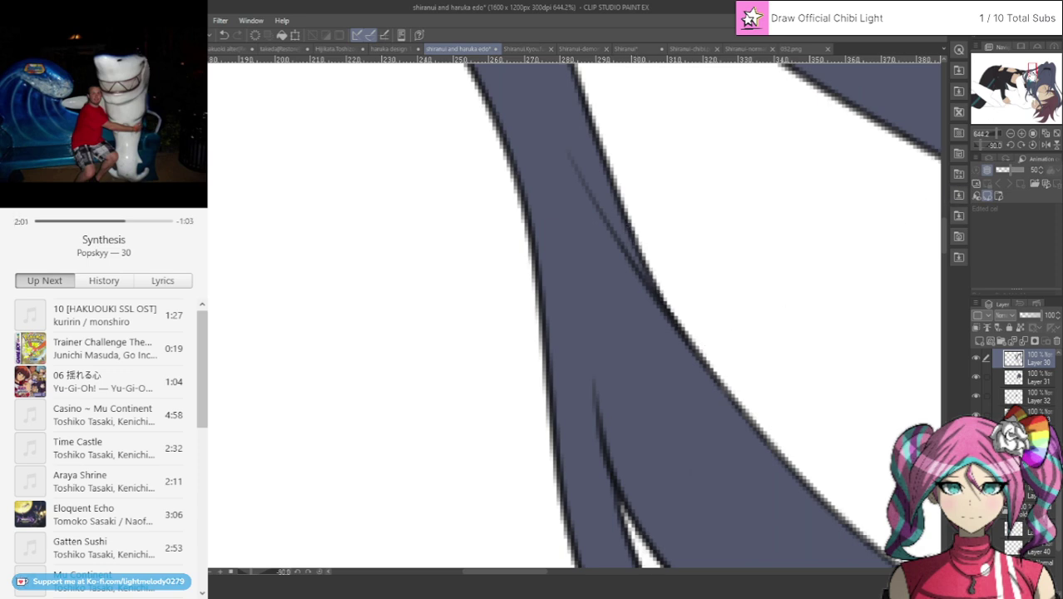
Touch up the navy fill along the upper edge of the curved lock passing below the teal garment.
drag(1031, 71, 1028, 74)
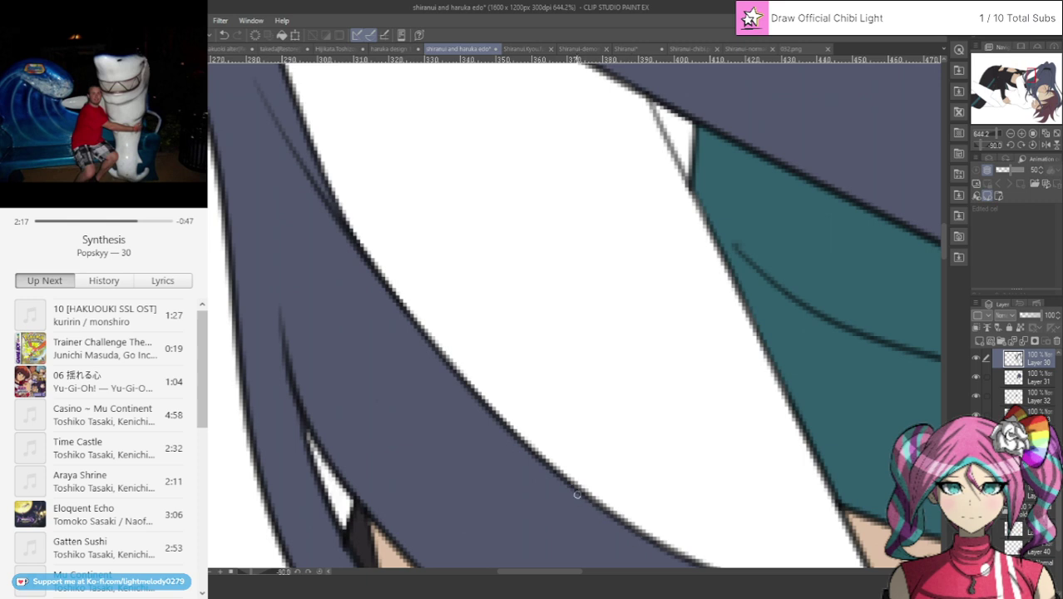
drag(577, 494, 644, 540)
drag(942, 251, 941, 277)
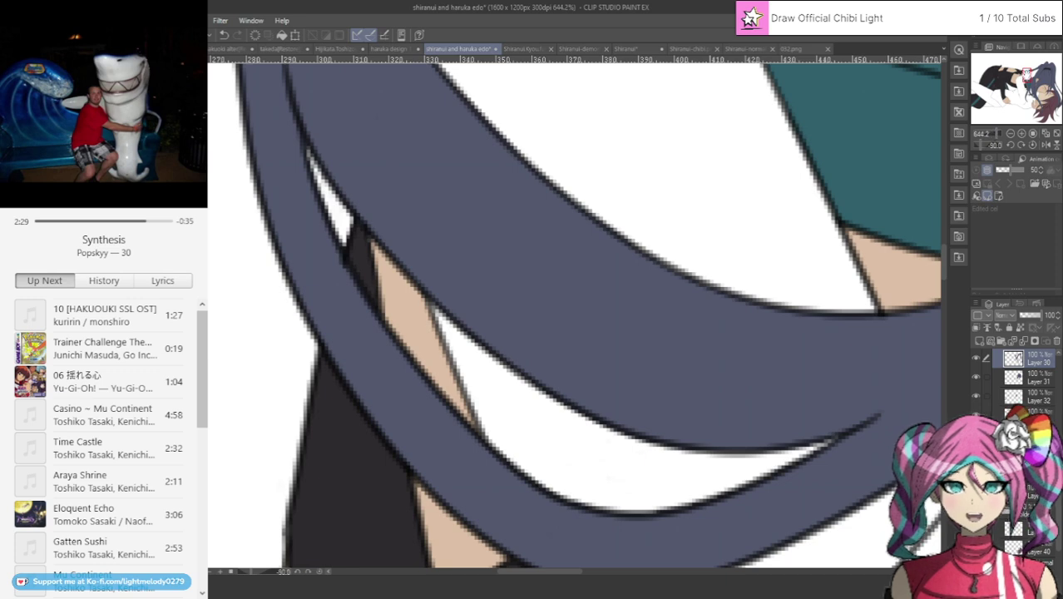
Touch up the navy fill along both edges of the wavy lower lock where it crosses the teal trim and white clothing.
drag(1026, 75, 1027, 94)
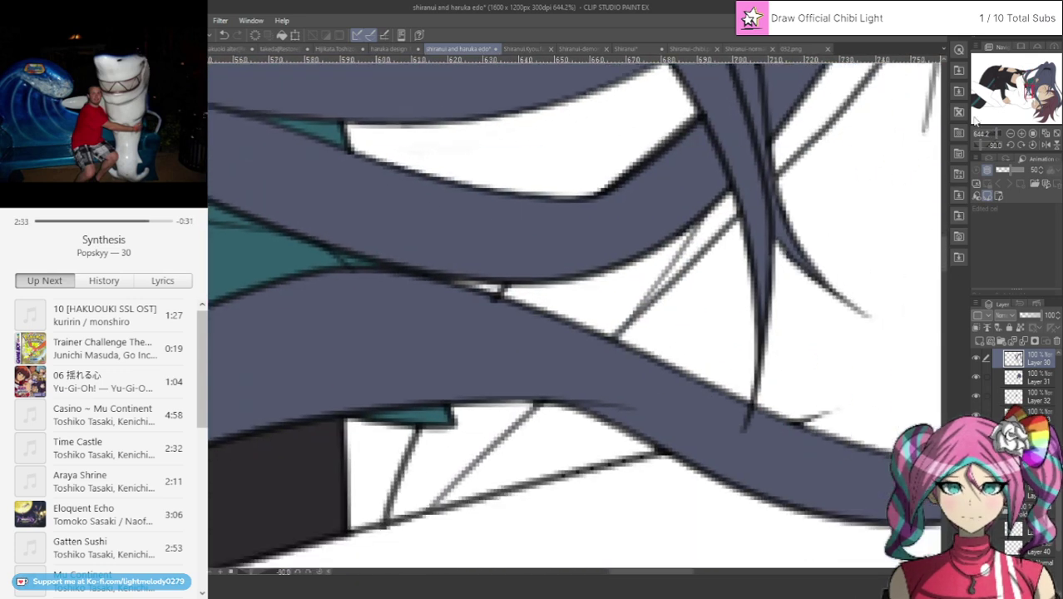
drag(570, 402, 650, 437)
drag(448, 282, 711, 387)
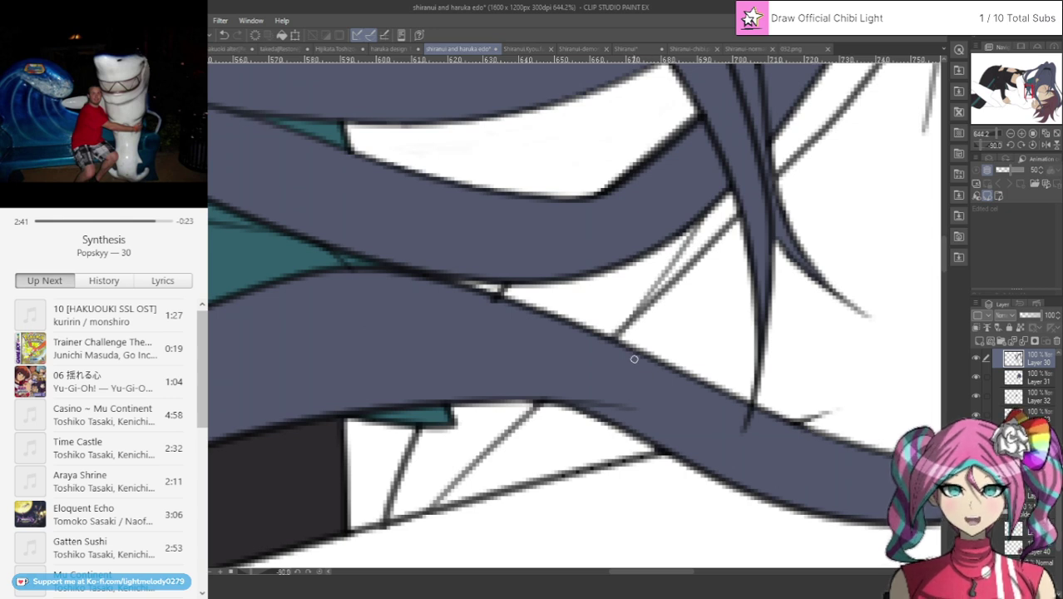
drag(620, 346, 888, 449)
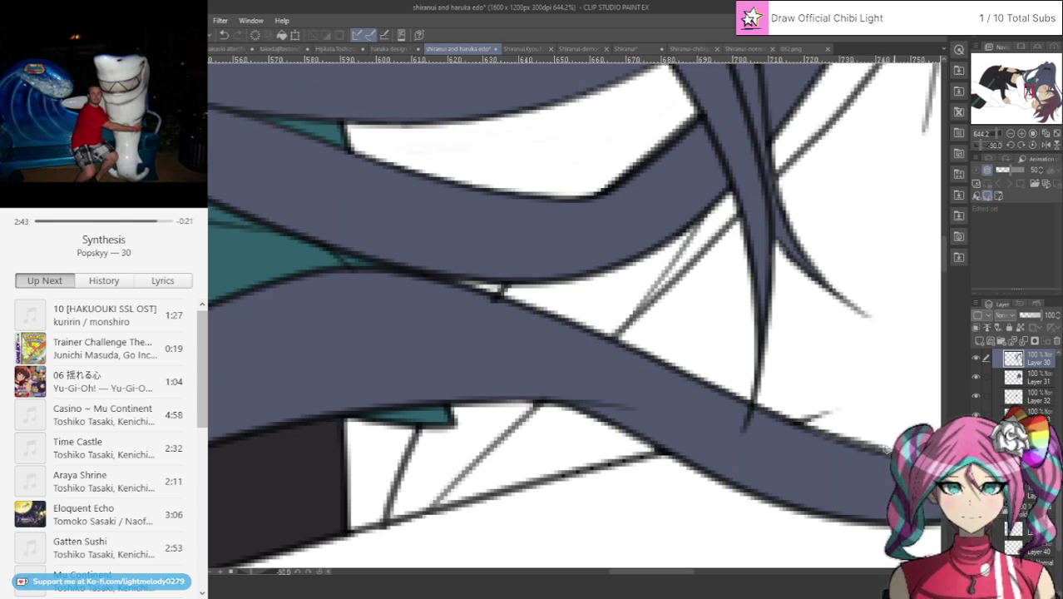
Touch up the navy fill along the upturned pointed tip of the wavy lower lock.
drag(650, 580, 678, 578)
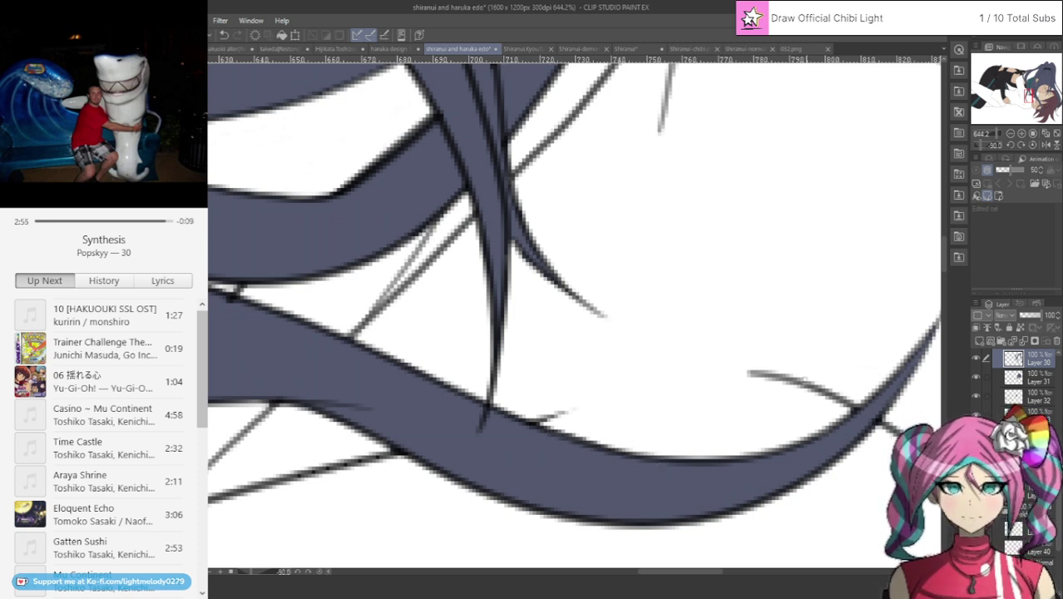
drag(676, 572, 690, 571)
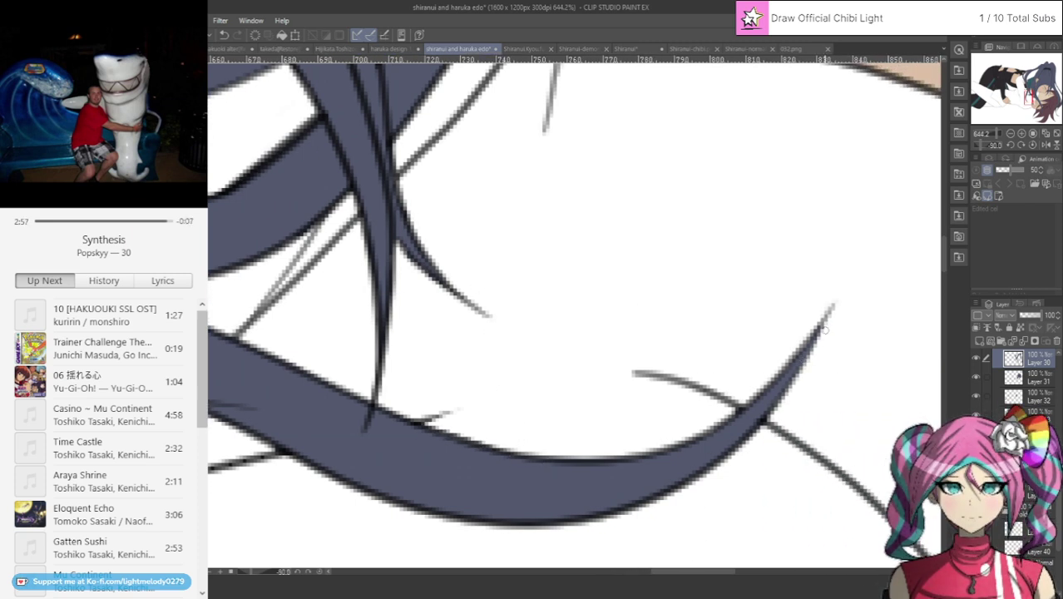
drag(816, 327, 782, 375)
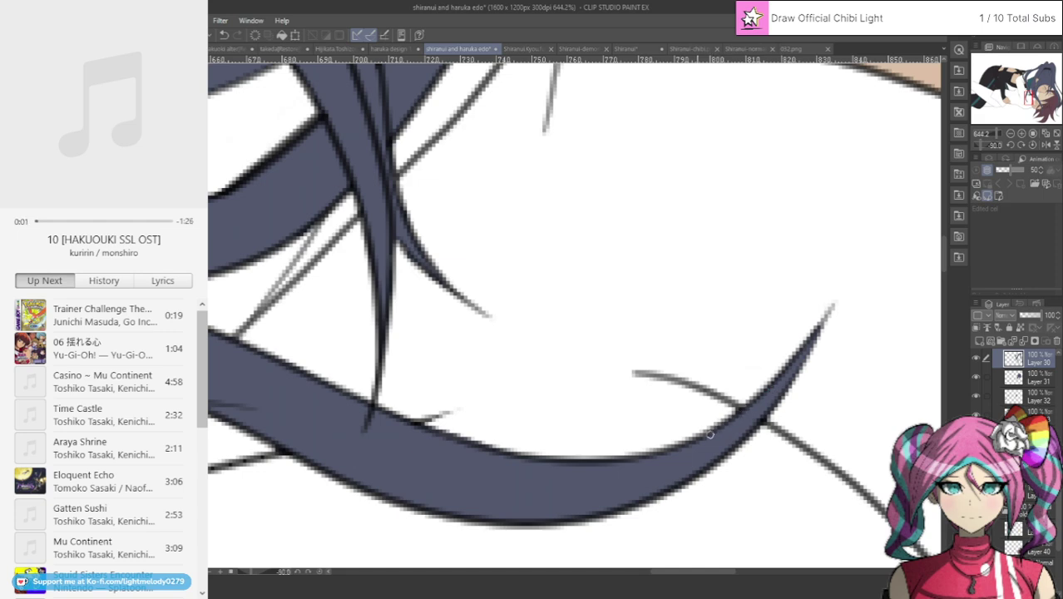
Touch up the navy fill along the upper edge of the wavy lower lock, just before its upturned tip.
mouse_move(755, 402)
mouse_down()
mouse_move(694, 438)
mouse_move(593, 469)
mouse_up()
mouse_move(1027, 94)
mouse_down()
mouse_move(1049, 90)
mouse_move(1040, 58)
mouse_move(1036, 104)
mouse_move(1018, 111)
mouse_move(1031, 88)
mouse_up()
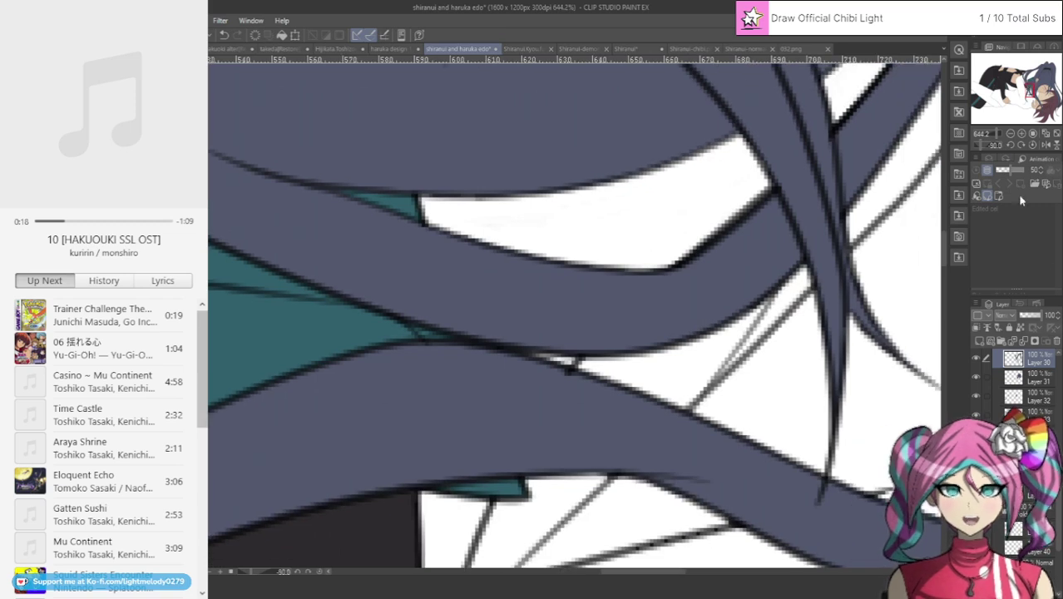
On Layer 31, touch up the navy fill in the small pointed lock and along the small white gap between the upper locks.
click(1036, 378)
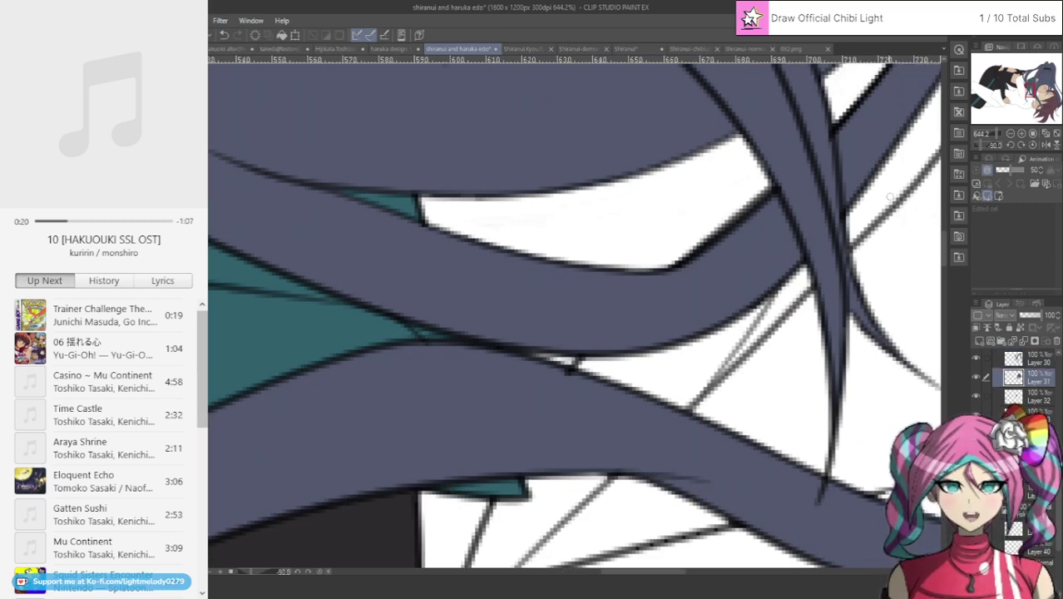
drag(665, 572, 696, 572)
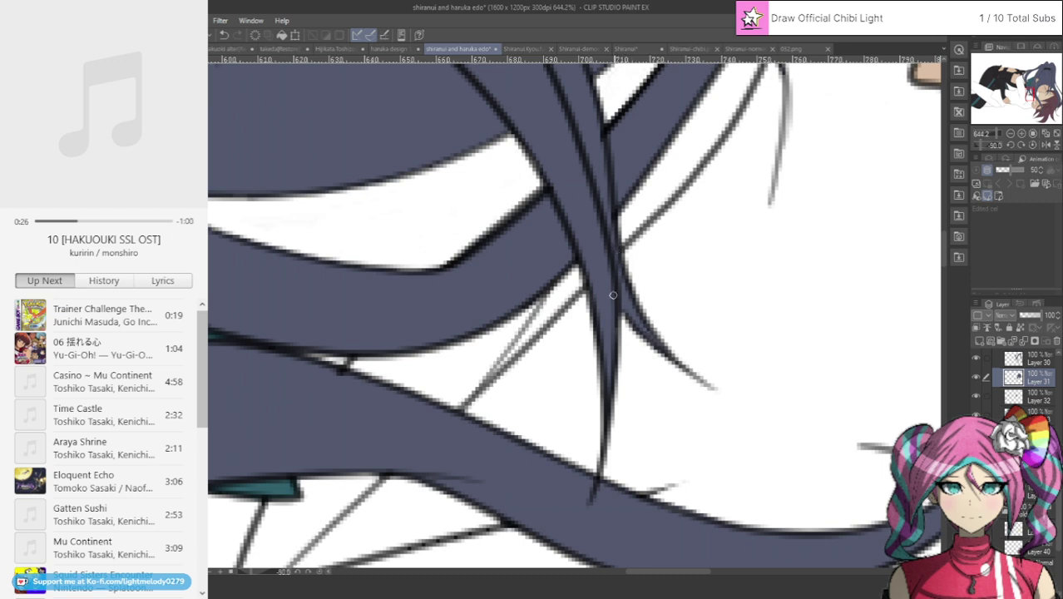
drag(671, 356, 630, 292)
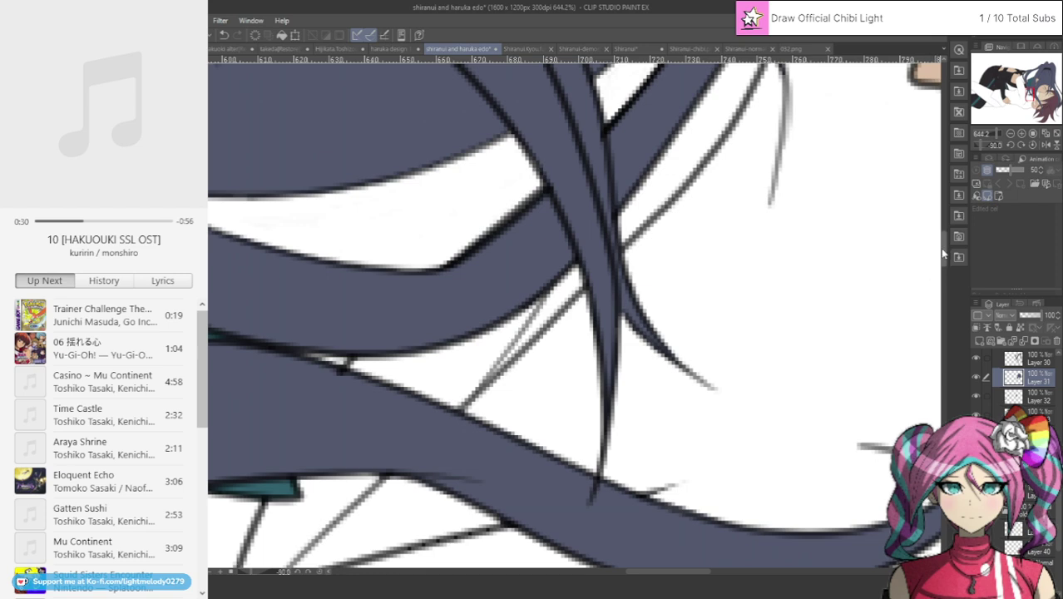
drag(942, 252, 942, 229)
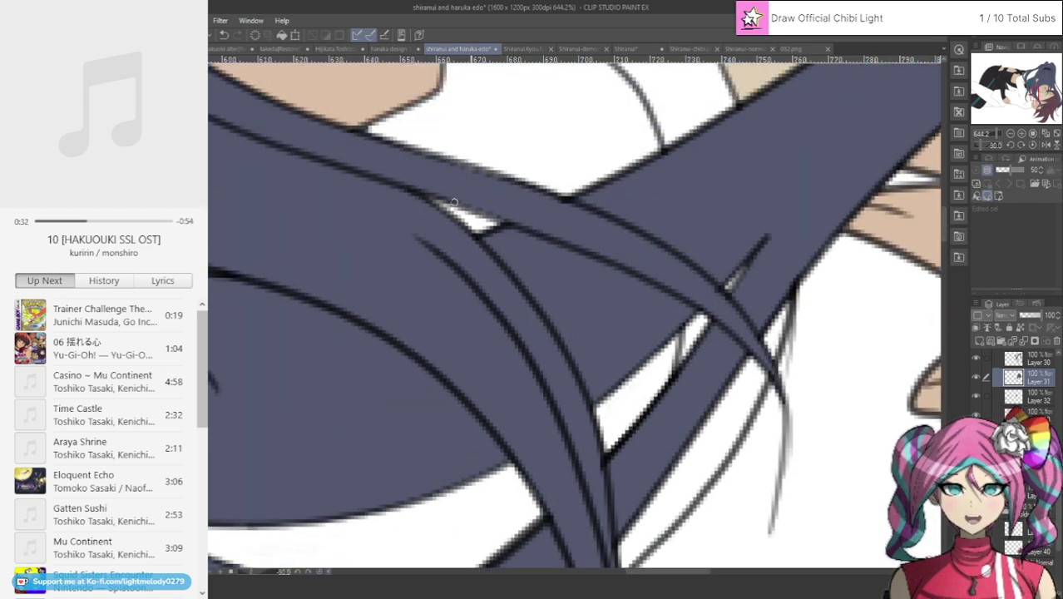
drag(424, 193, 523, 229)
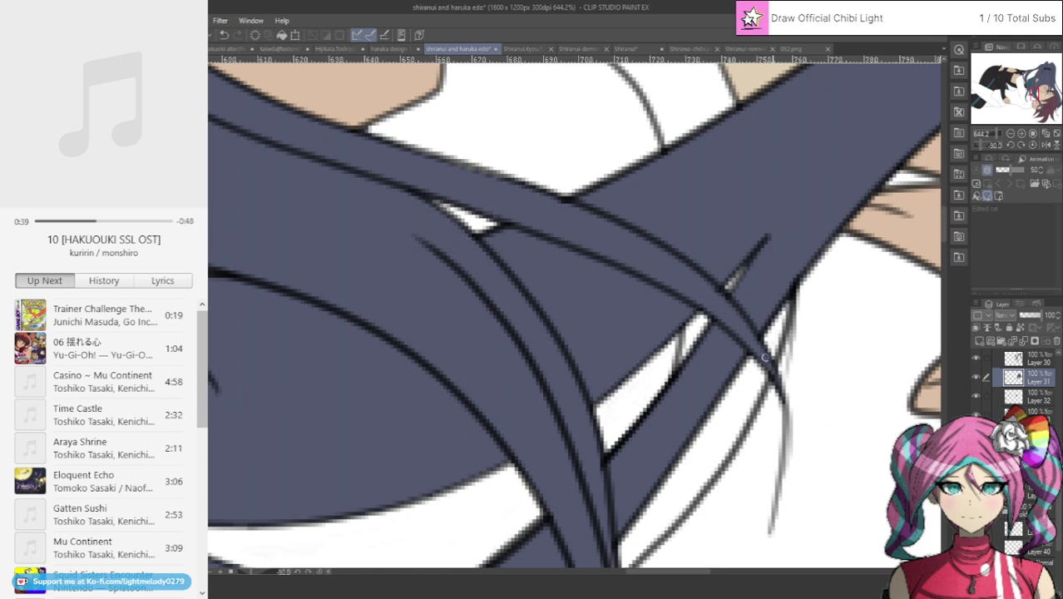
click(1029, 395)
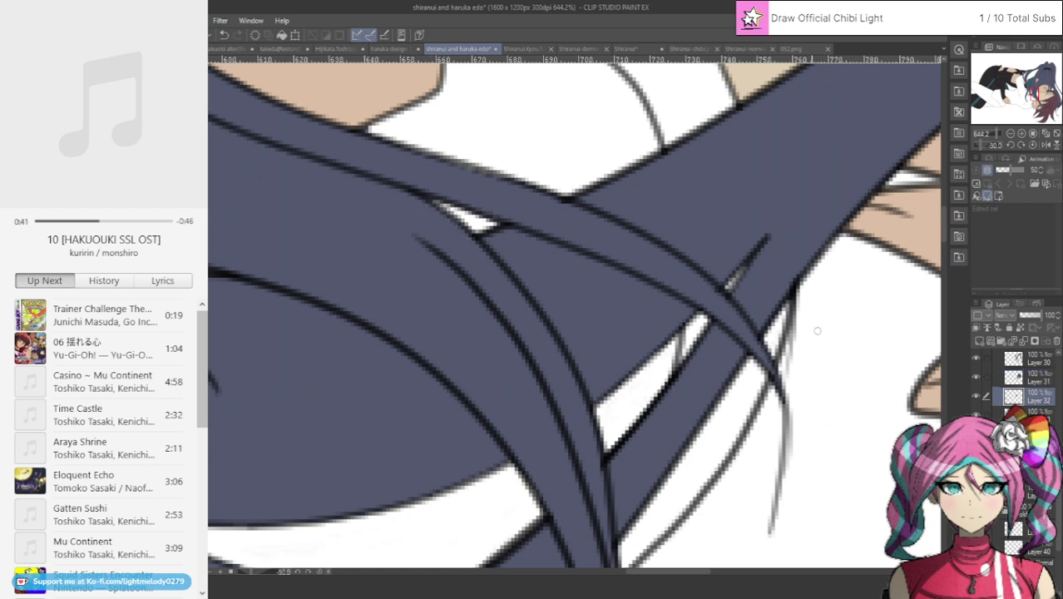
drag(646, 359, 590, 409)
drag(729, 296, 755, 242)
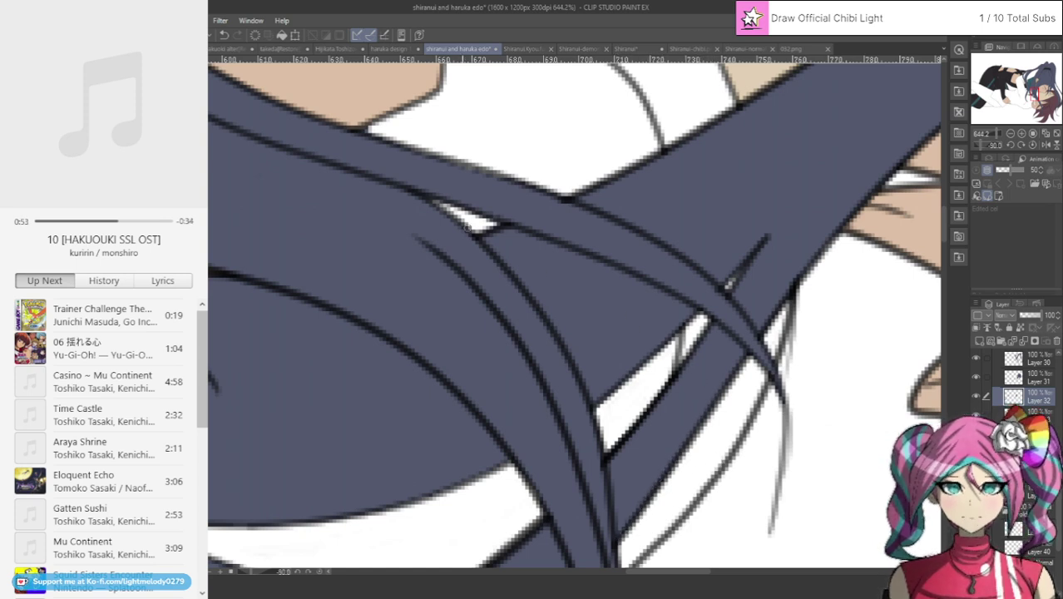
click(224, 36)
click(223, 37)
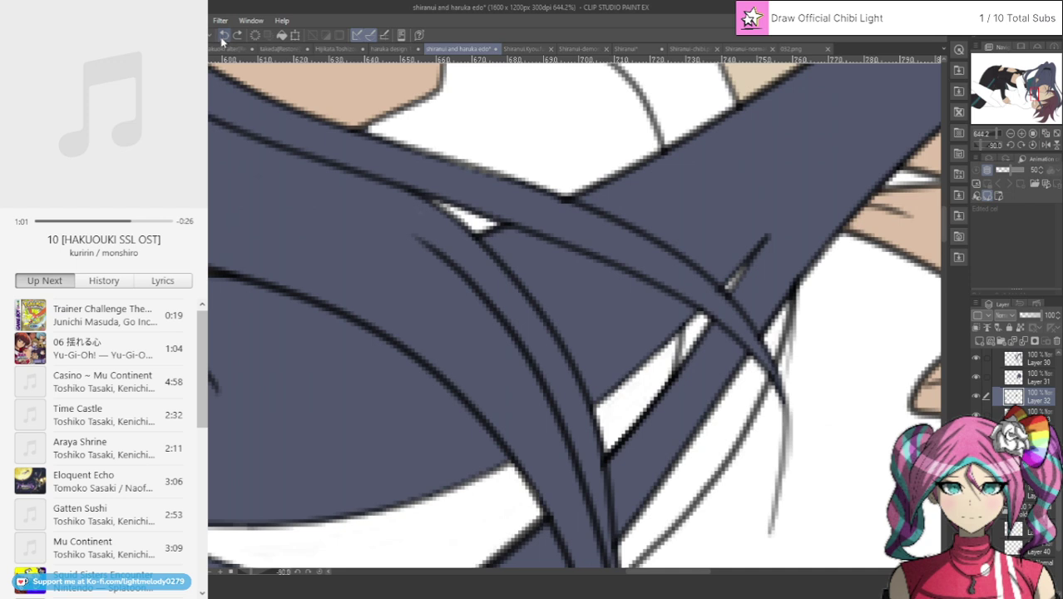
click(224, 37)
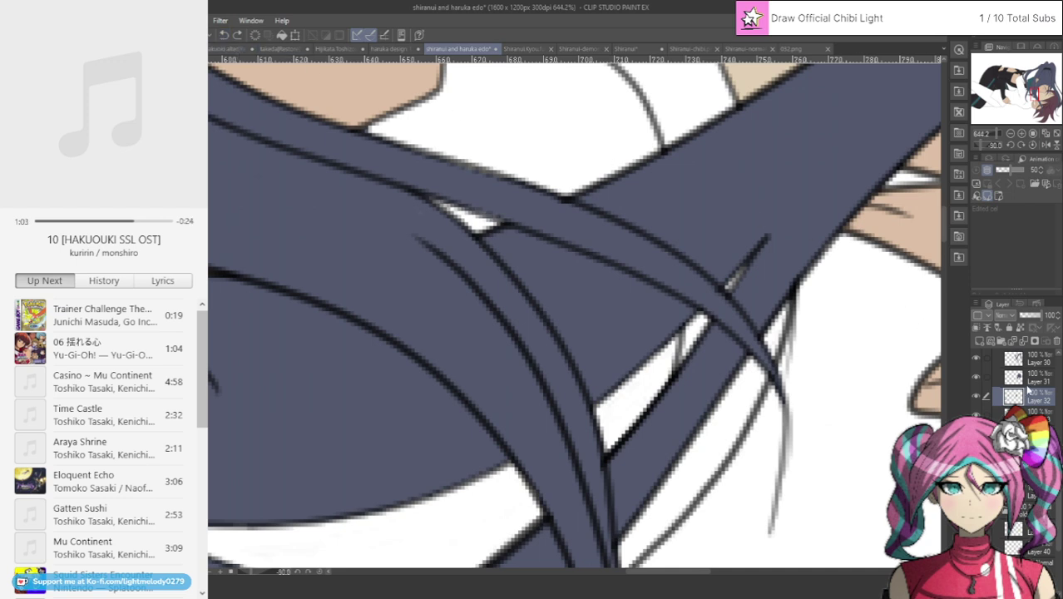
On Layer 30, touch up the navy fill around the narrow slit and along the edge of the white gap below it.
click(1029, 360)
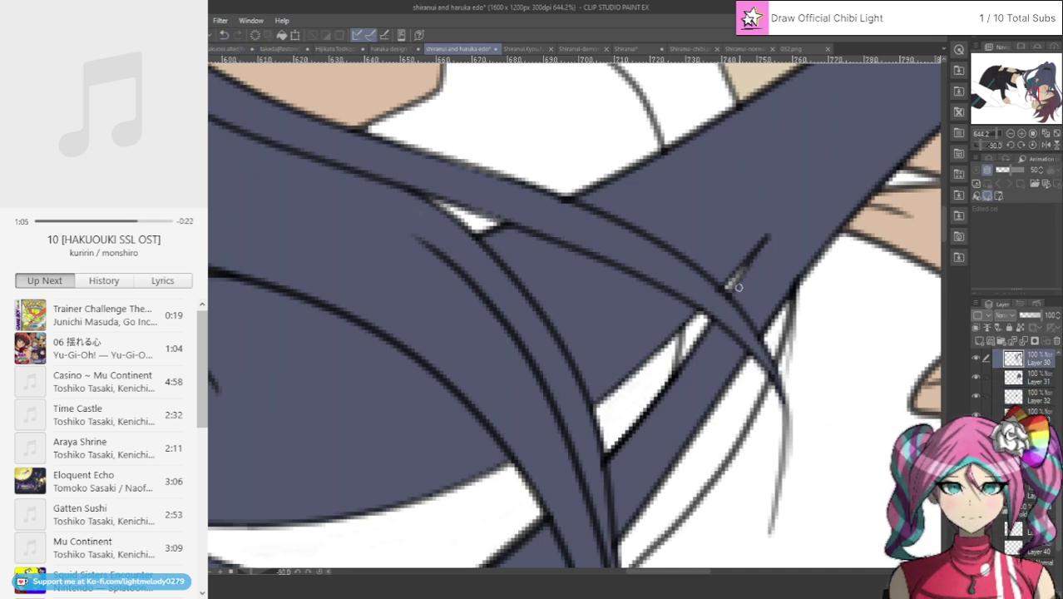
drag(746, 264, 723, 308)
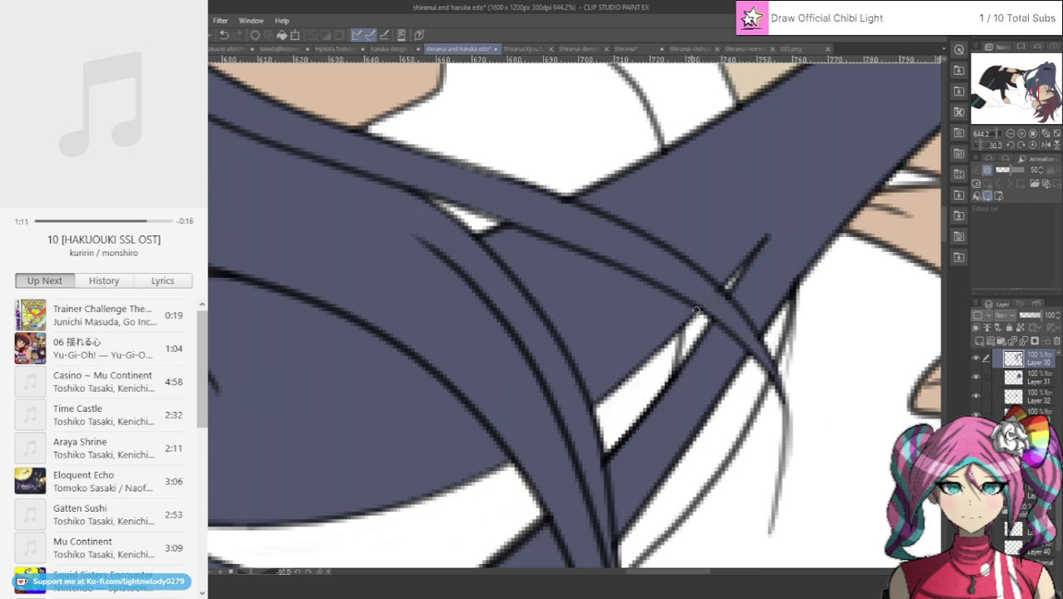
drag(661, 346, 601, 404)
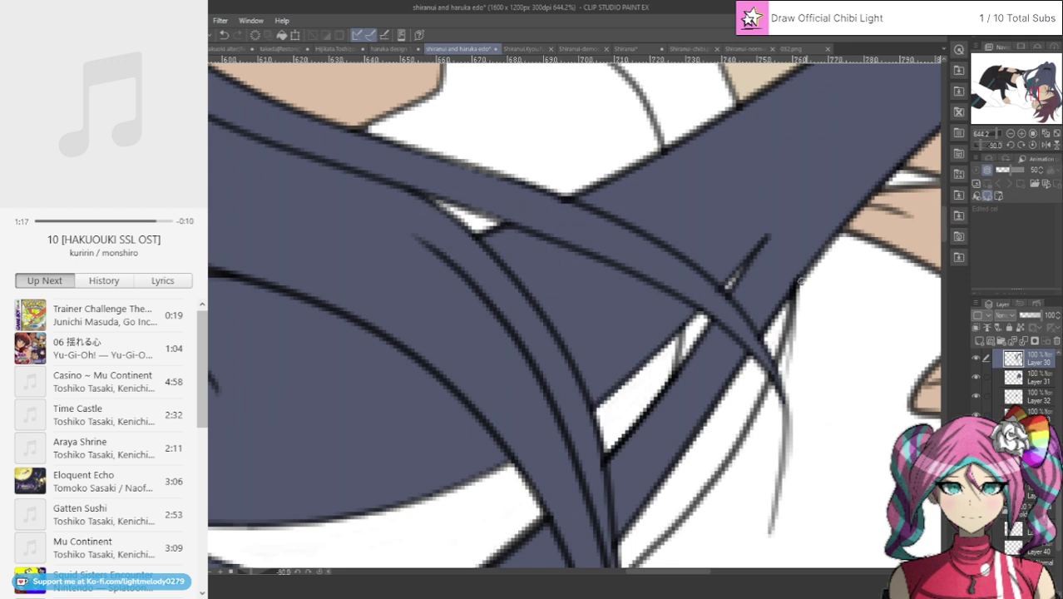
On Layer 31, touch up the navy fill at the small white gap and along the upper edge of the lock above it.
click(1031, 376)
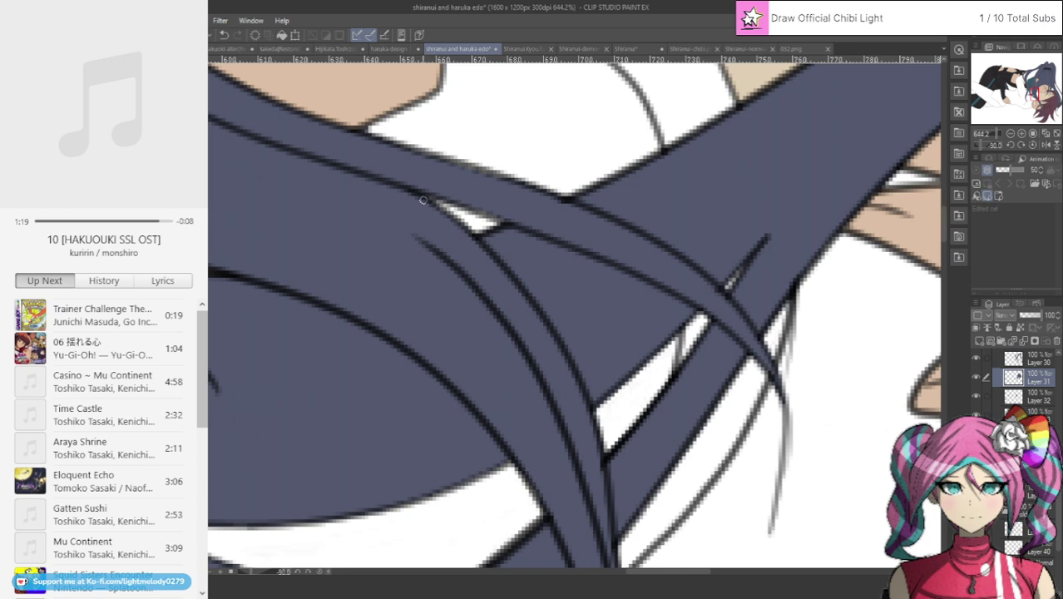
drag(423, 197, 517, 230)
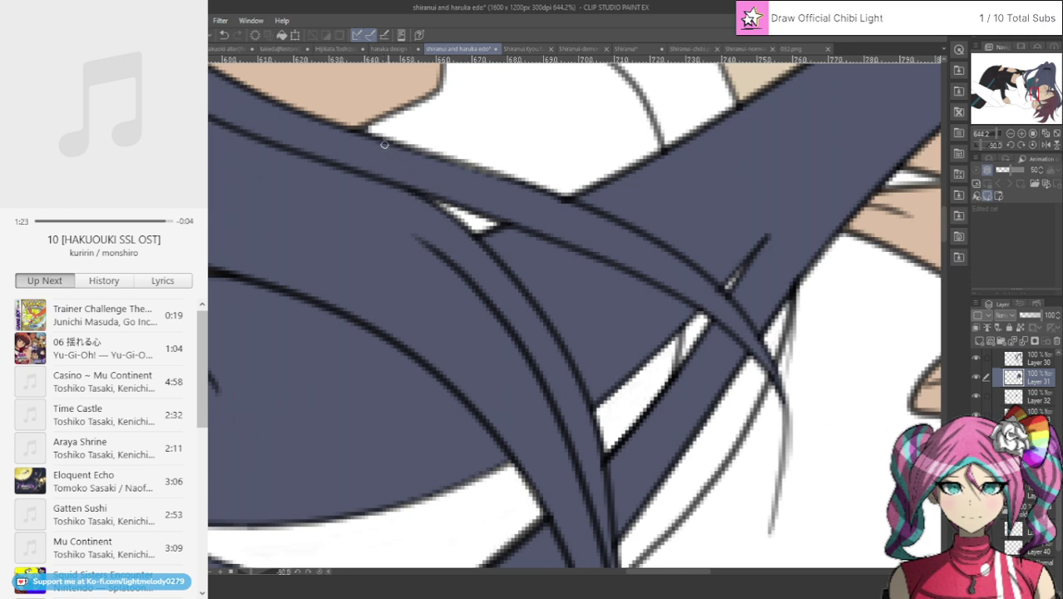
mouse_move(384, 144)
mouse_down()
mouse_move(489, 171)
mouse_move(456, 160)
mouse_up()
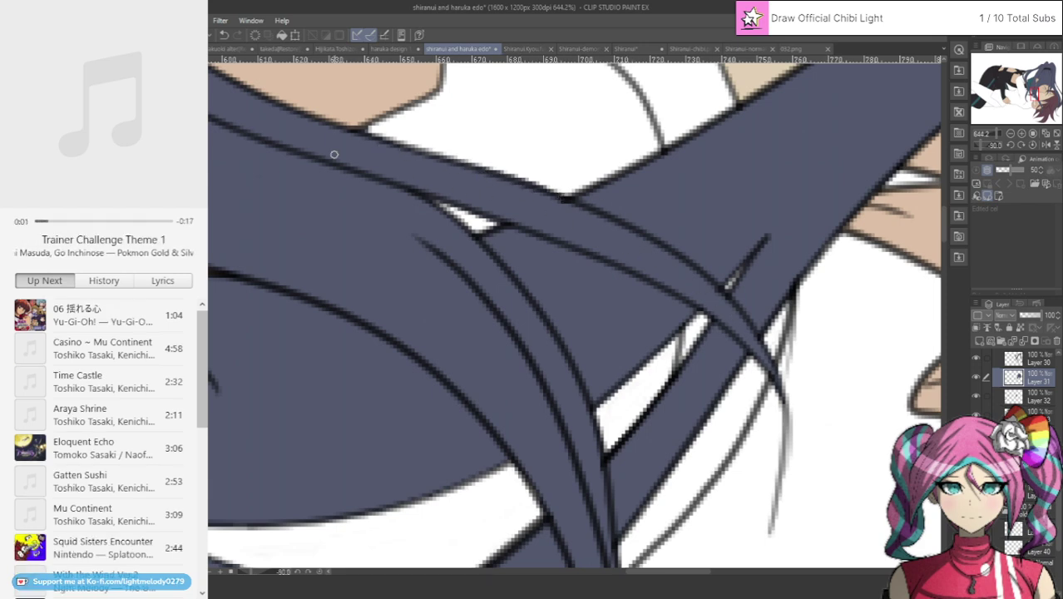
On Layer 40, erase the maroon spill from the narrow strip between the navy-haired character's face and the crossing locks.
scroll(366, 204, down, 6)
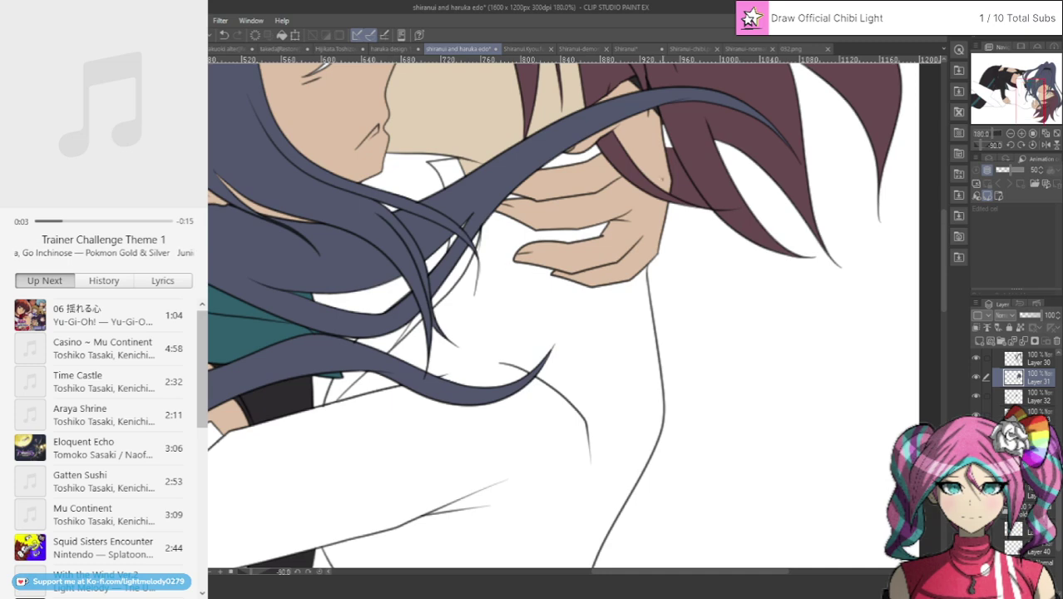
mouse_move(1035, 103)
mouse_down()
mouse_move(1034, 87)
mouse_move(1051, 72)
mouse_move(1046, 97)
mouse_up()
scroll(906, 257, up, 1)
scroll(704, 340, up, 1)
scroll(312, 376, up, 6)
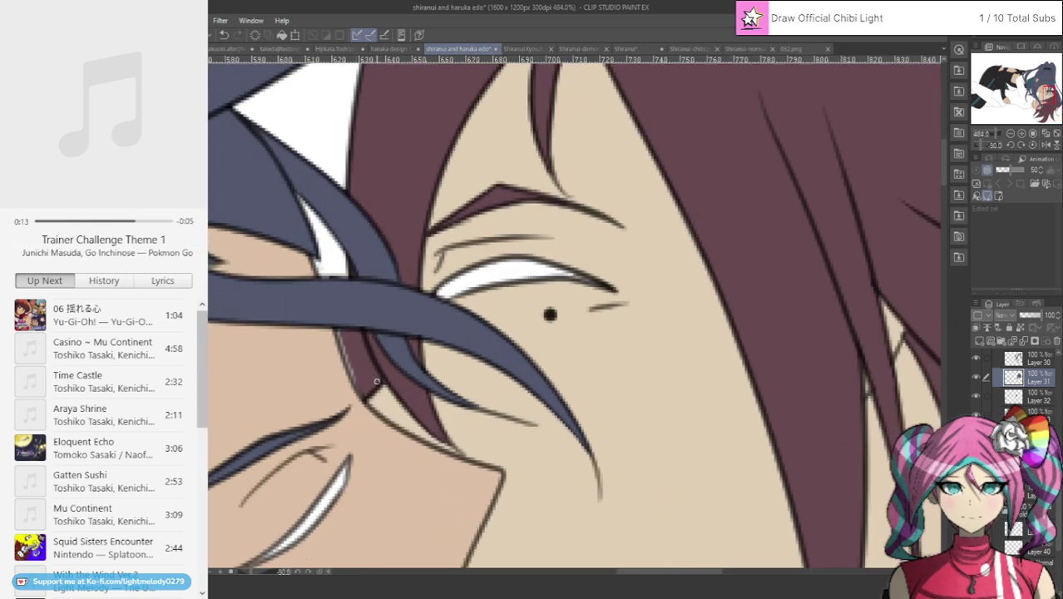
ctrl+shift+click(369, 370)
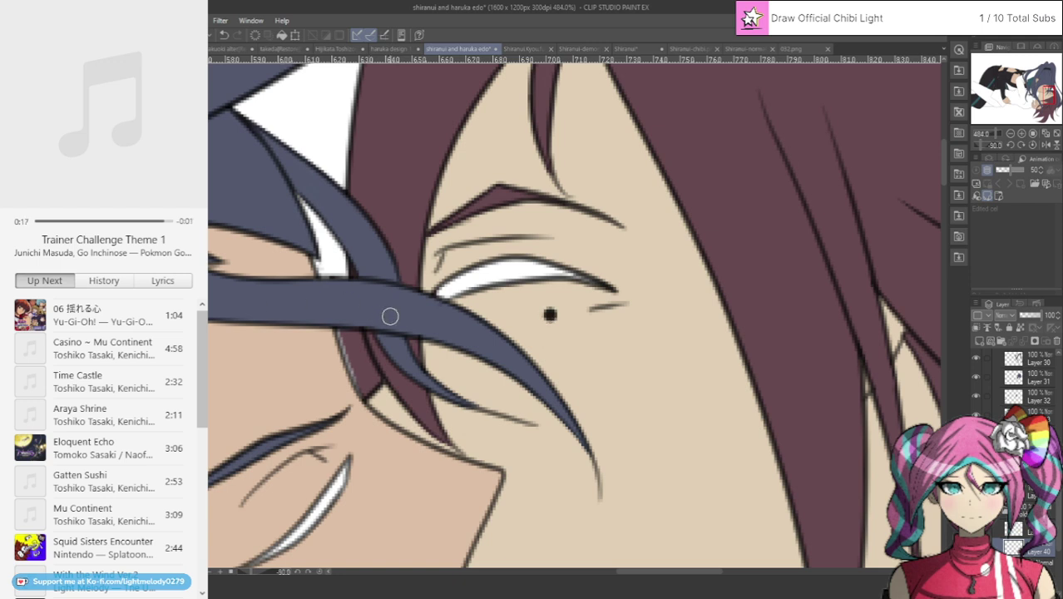
mouse_move(341, 331)
mouse_down()
mouse_move(365, 392)
mouse_move(352, 323)
mouse_move(374, 390)
mouse_up()
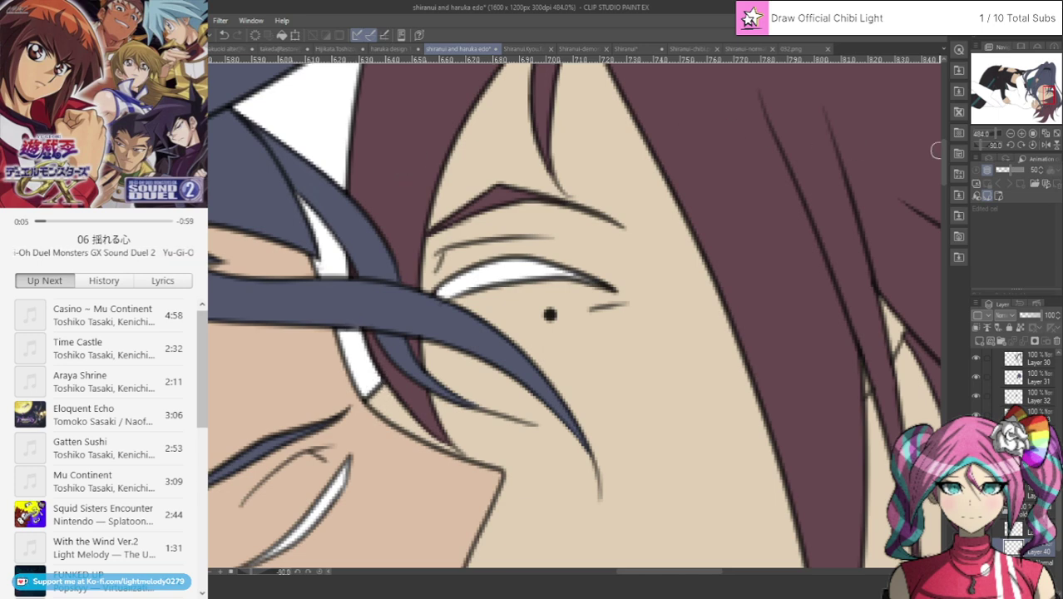
Erase the maroon spill from the gap between the upper navy lock and the maroon lock beneath it.
mouse_move(1048, 93)
mouse_down()
mouse_move(1056, 85)
mouse_move(1054, 101)
mouse_up()
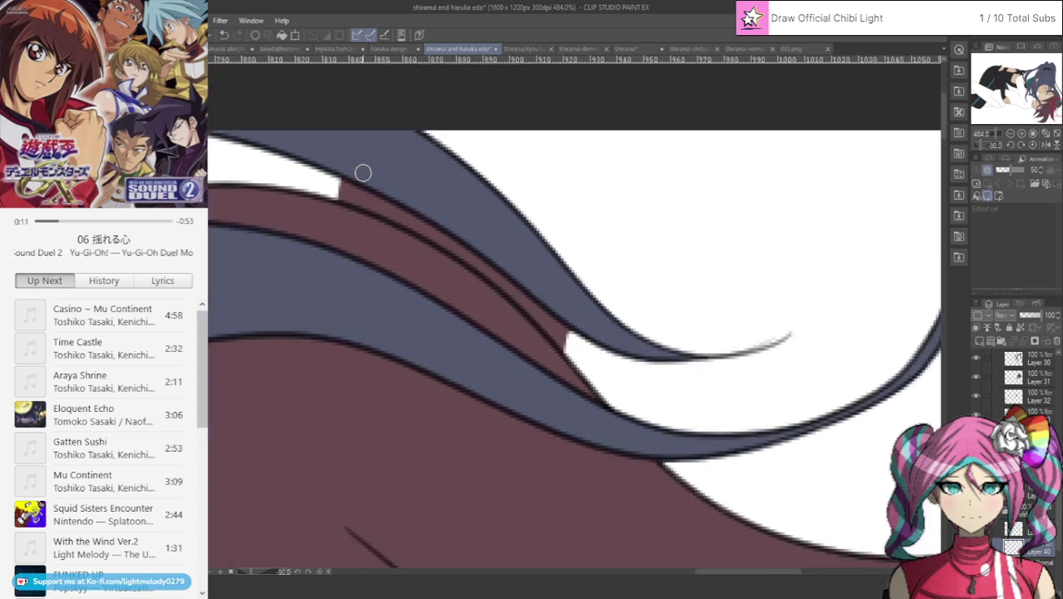
mouse_move(363, 172)
mouse_down()
mouse_move(376, 197)
mouse_move(332, 193)
mouse_move(428, 225)
mouse_move(390, 212)
mouse_move(493, 271)
mouse_move(451, 244)
mouse_move(587, 355)
mouse_move(591, 306)
mouse_up()
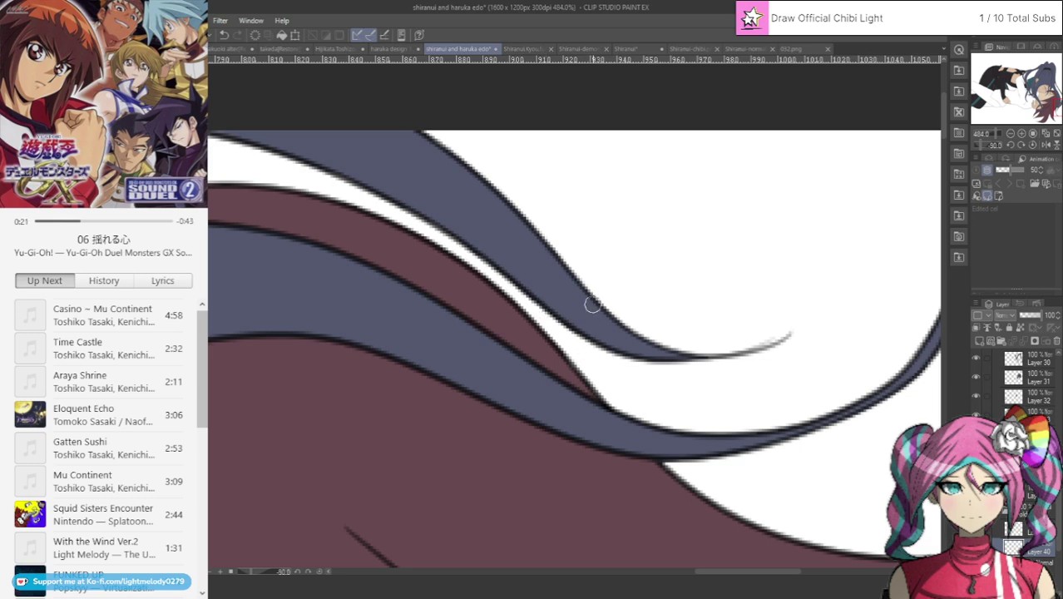
Clean up the maroon fill along the pointed lock's tip and the white notch beneath it, undoing the last stroke on the lower edge.
drag(1048, 113, 1051, 118)
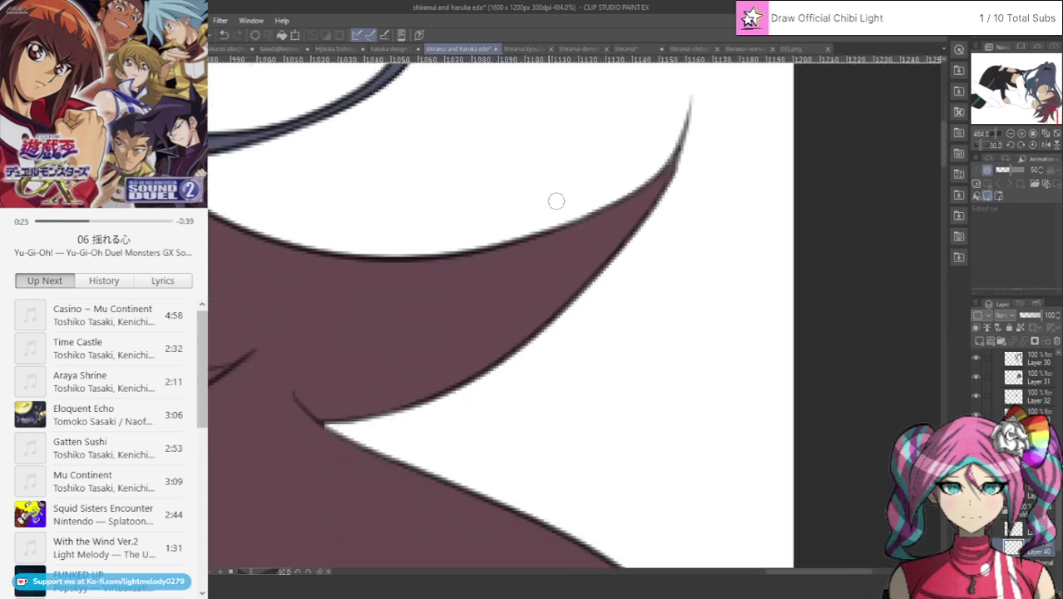
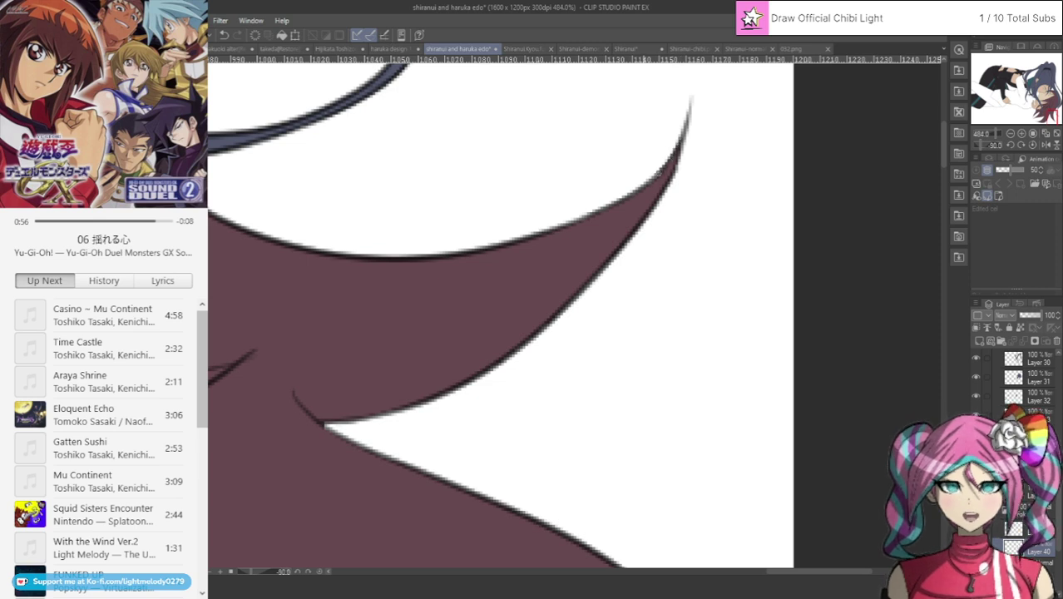
drag(645, 184, 667, 167)
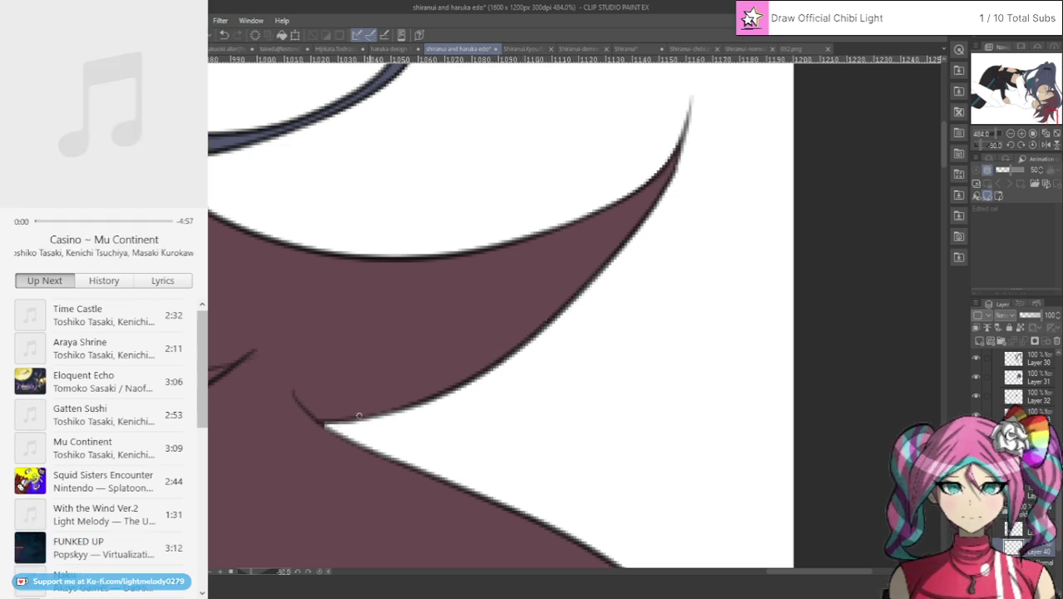
drag(433, 397, 374, 414)
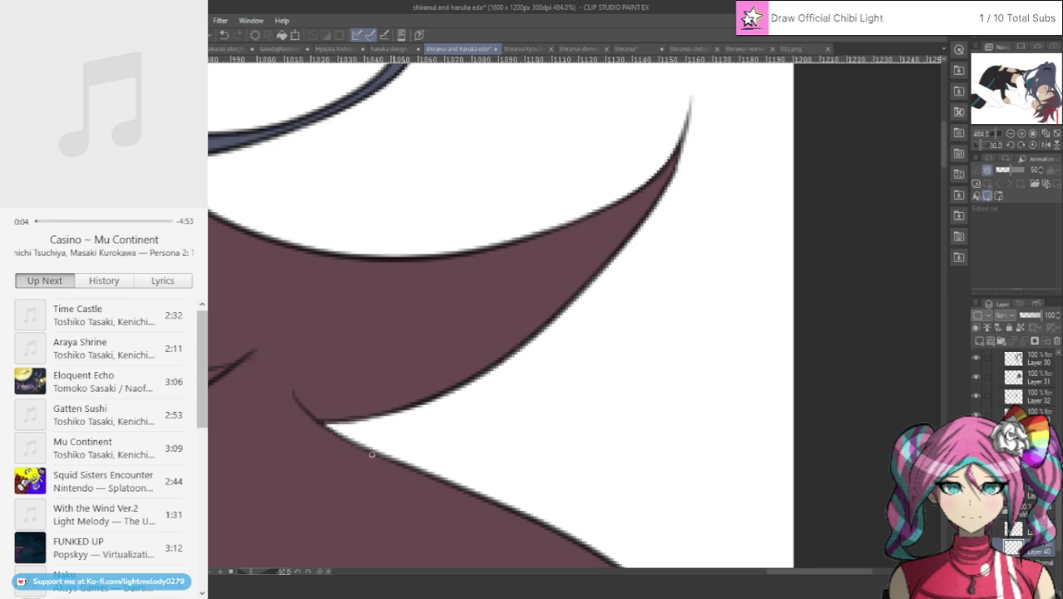
drag(443, 479, 494, 499)
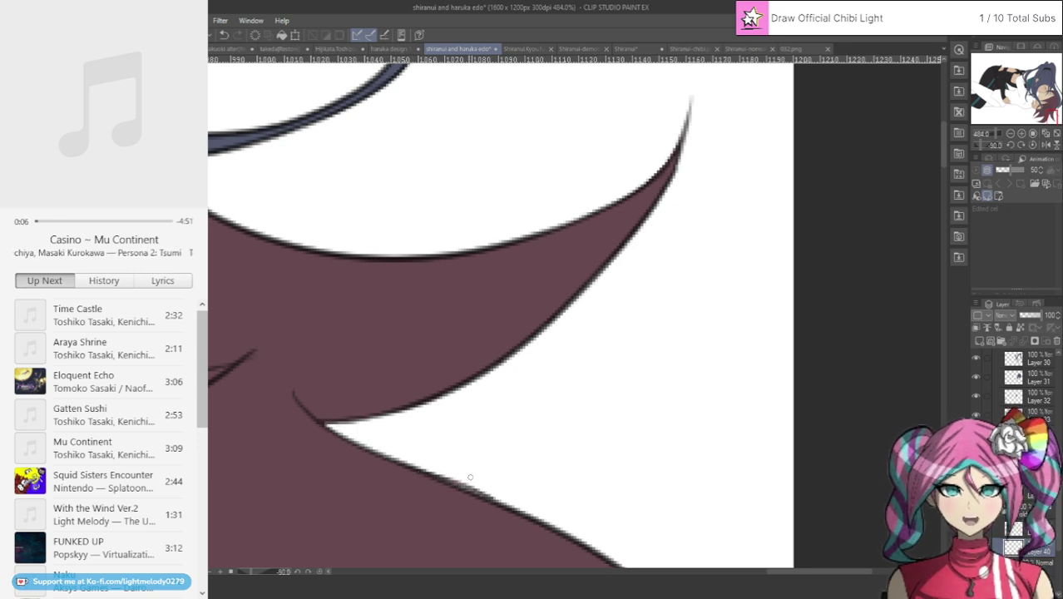
key(ctrl+z)
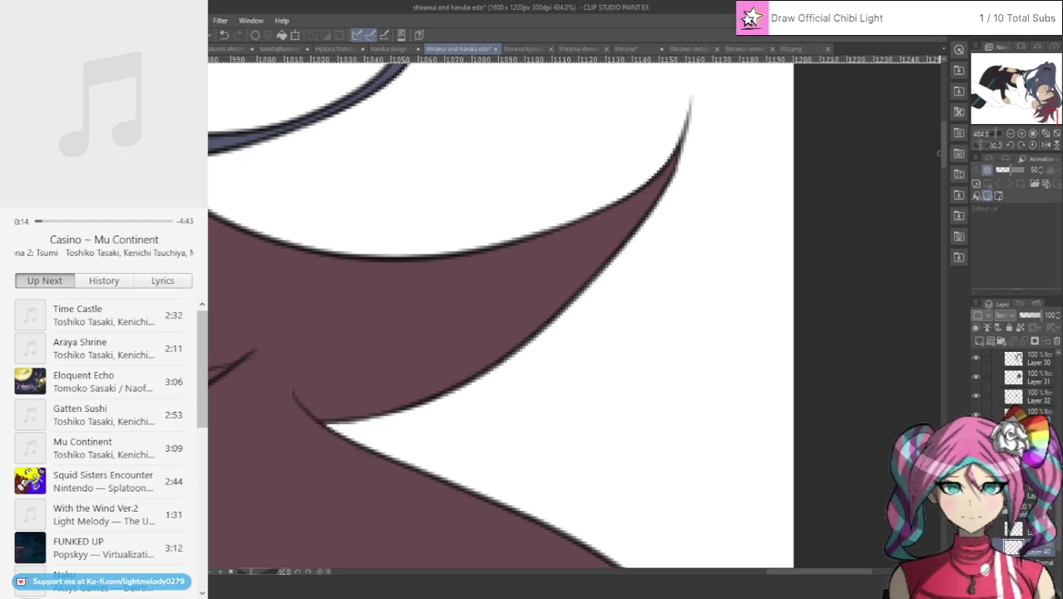
Touch up the maroon fill along both edges of the leaf-shaped white gap between the lower hair locks.
scroll(945, 187, down, 5)
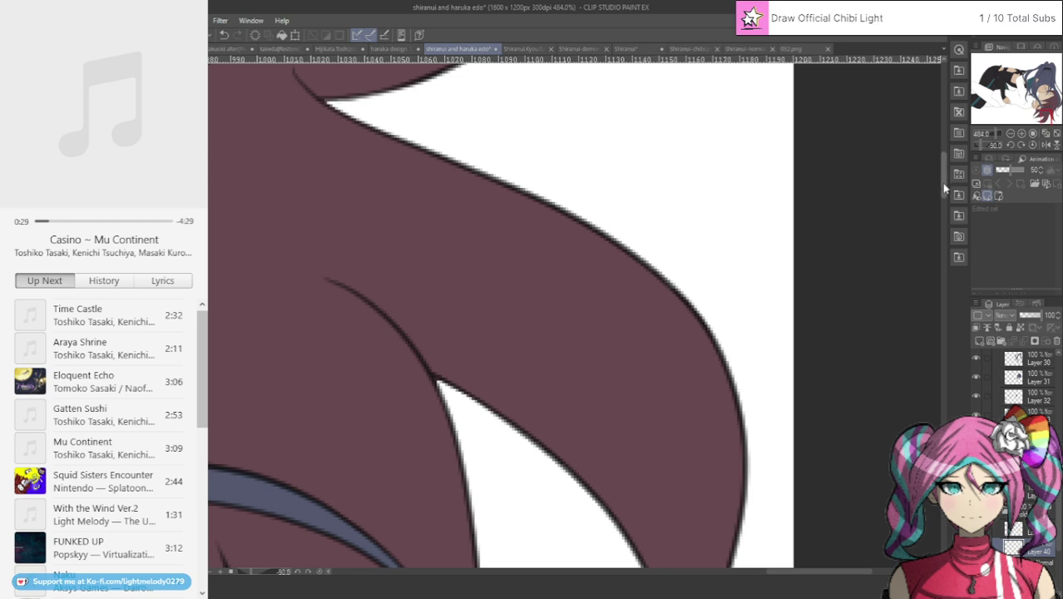
drag(942, 183, 942, 206)
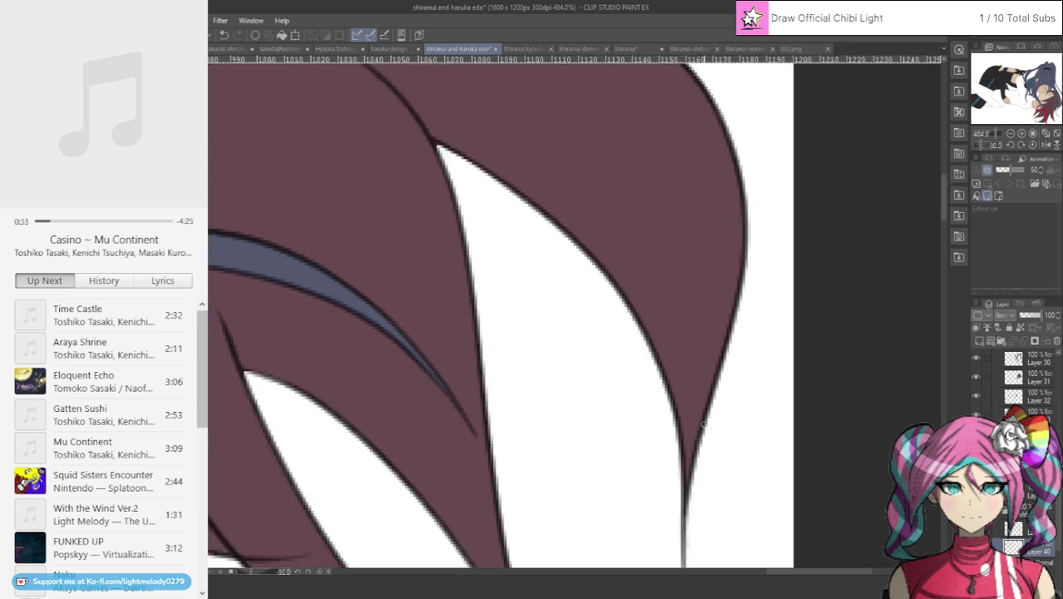
drag(1036, 111, 1033, 116)
scroll(897, 136, up, 3)
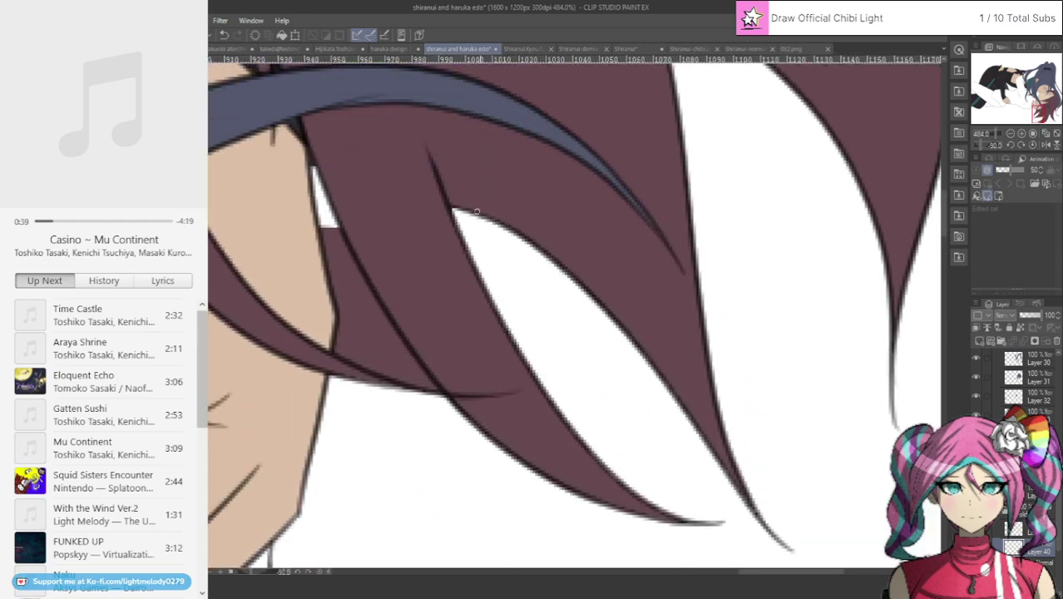
drag(477, 211, 528, 238)
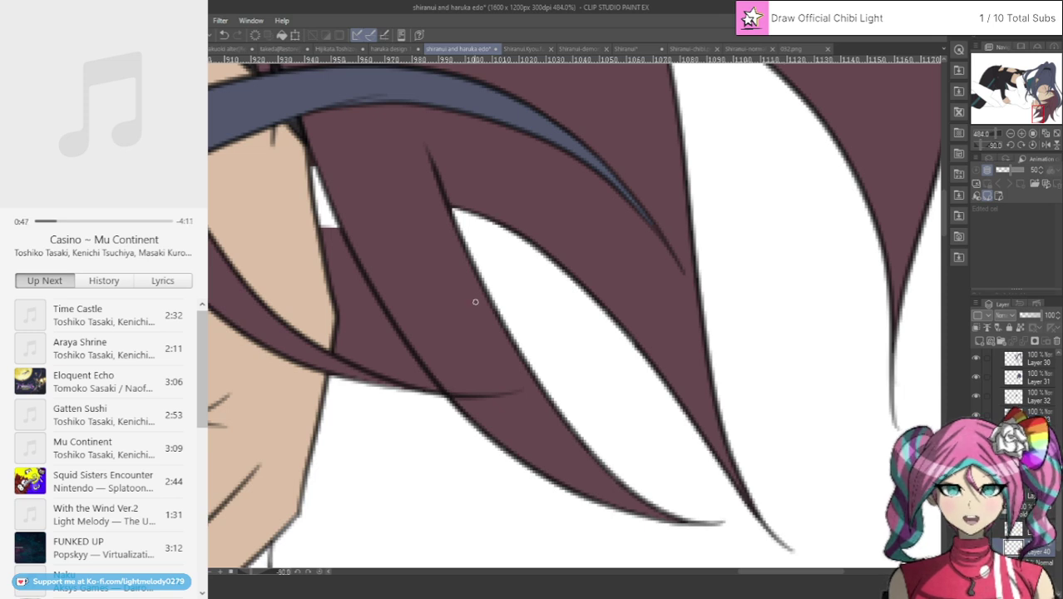
drag(453, 212, 507, 339)
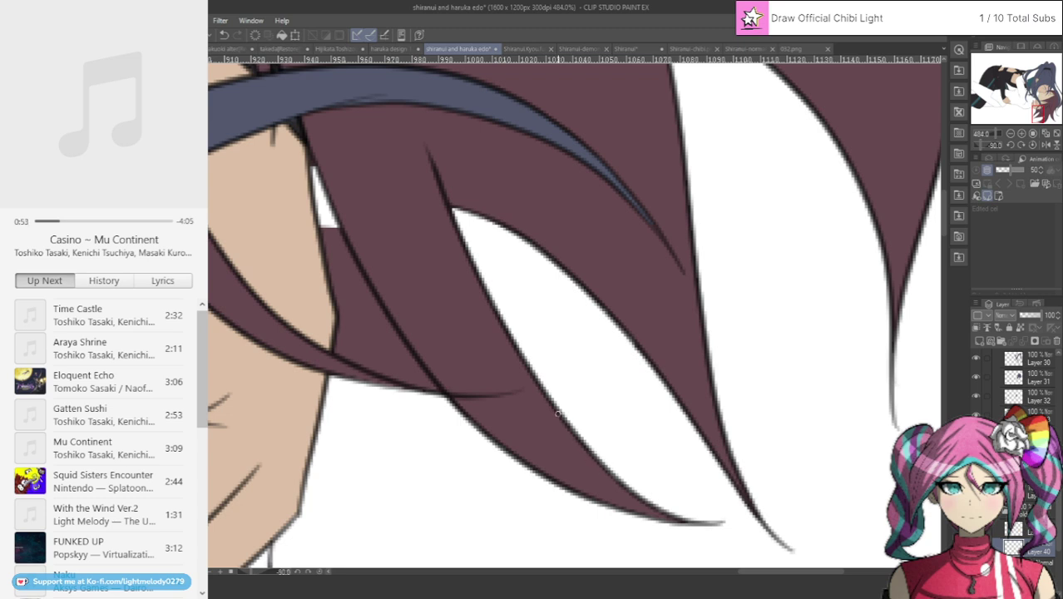
drag(558, 414, 622, 482)
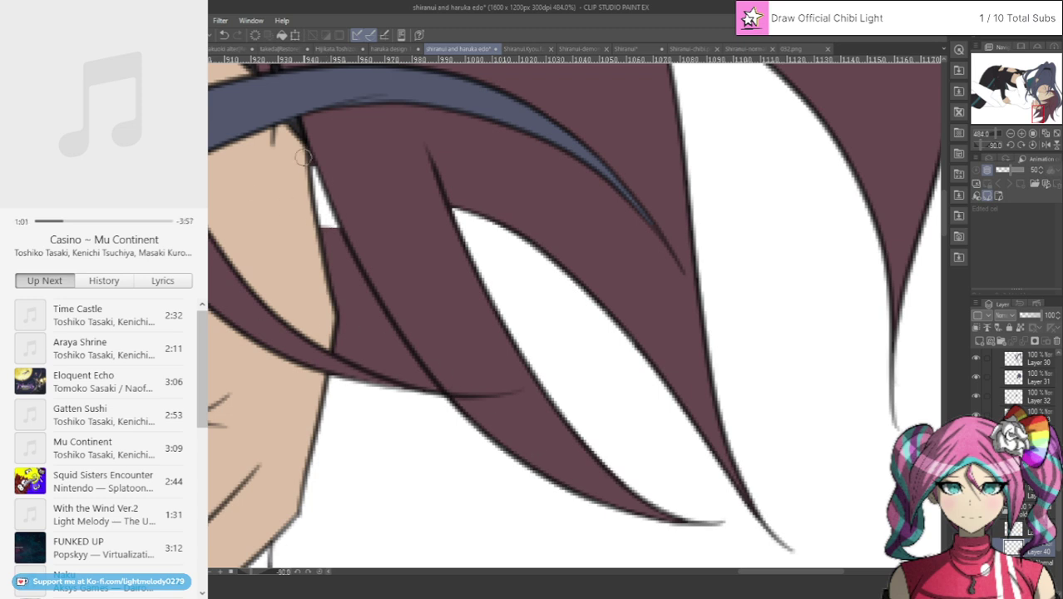
Erase the maroon spill between the hand and the adjacent hair lock, then touch up that lock's edge and the thin crossing lock's tip.
mouse_move(310, 178)
mouse_down()
mouse_move(359, 321)
mouse_move(322, 247)
mouse_move(344, 347)
mouse_move(363, 358)
mouse_move(330, 347)
mouse_move(437, 399)
mouse_move(382, 336)
mouse_move(422, 396)
mouse_move(379, 370)
mouse_move(360, 335)
mouse_move(387, 341)
mouse_move(427, 389)
mouse_move(340, 241)
mouse_move(304, 215)
mouse_up()
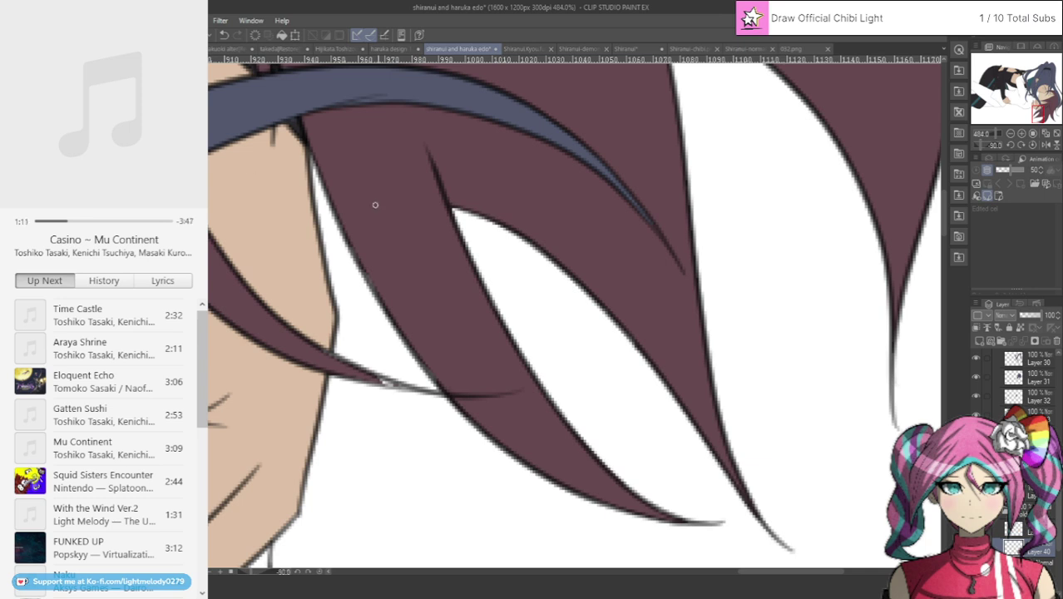
drag(309, 144, 338, 214)
drag(318, 170, 341, 229)
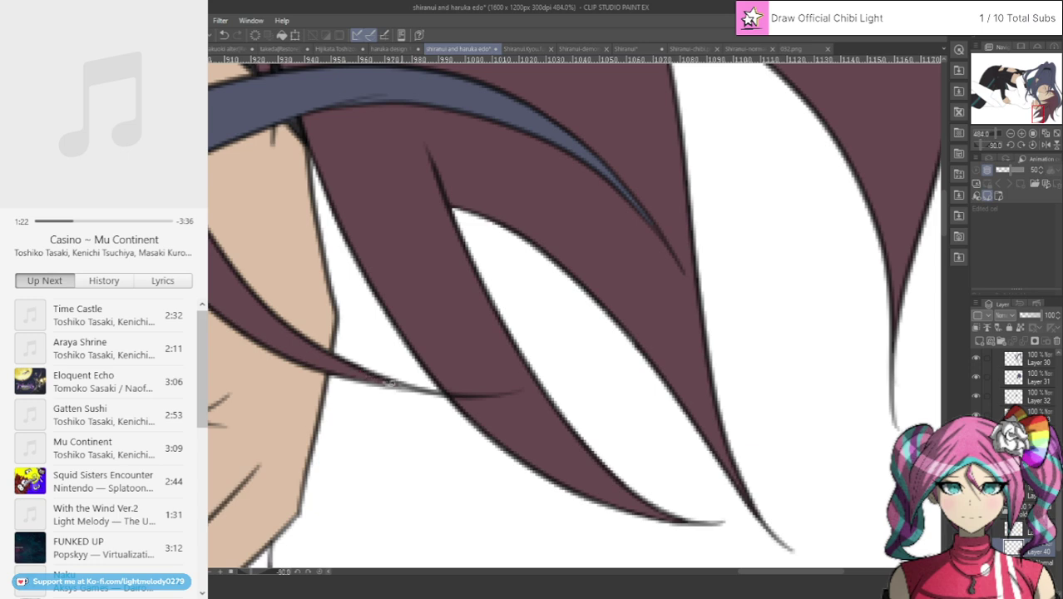
drag(418, 389, 318, 360)
scroll(316, 357, down, 4)
scroll(316, 357, up, 1)
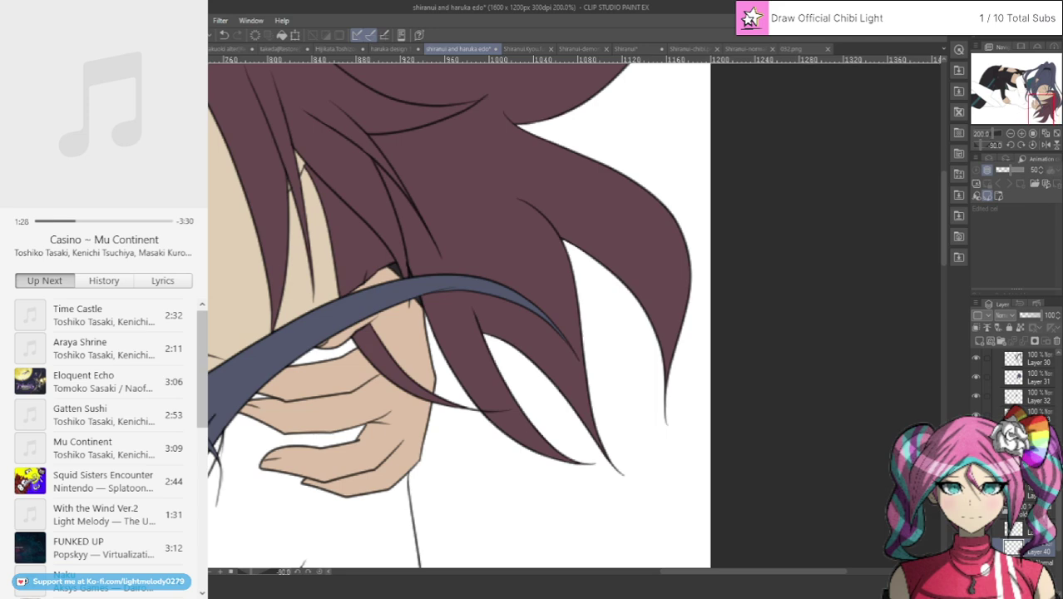
Add a new layer and fill dark gray into the parts of the top showing between the navy locks, including the upper sleeve and collar.
scroll(317, 356, up, 3)
scroll(215, 277, down, 6)
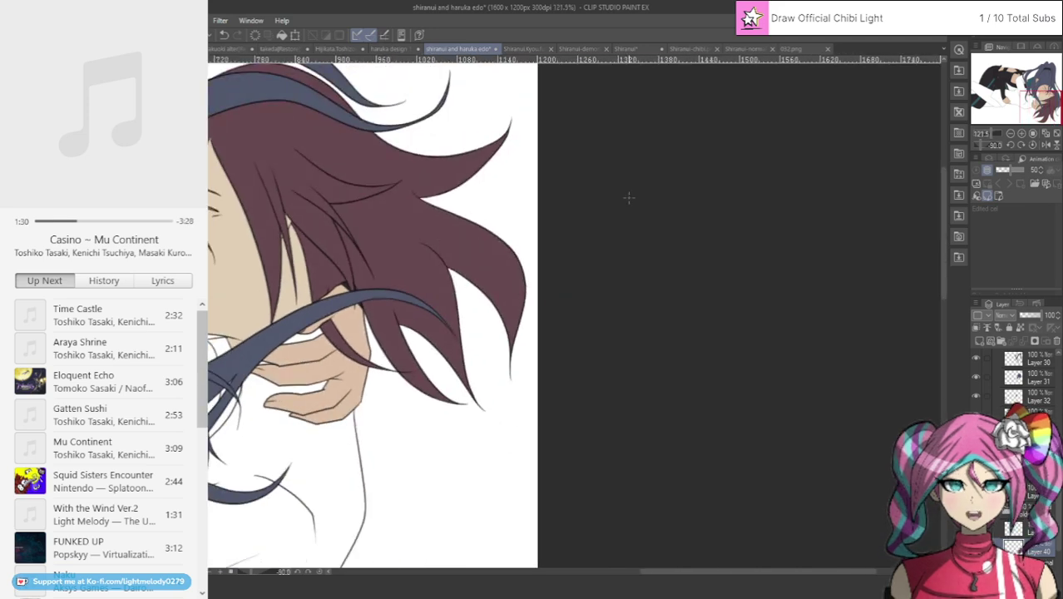
drag(1047, 100, 1034, 68)
scroll(1037, 394, down, 1)
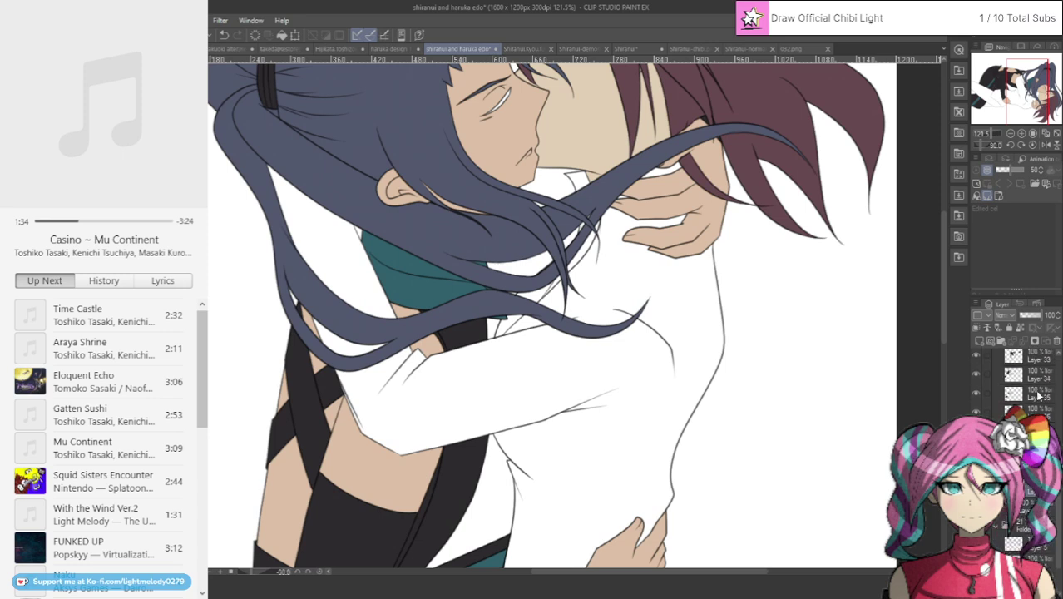
click(979, 341)
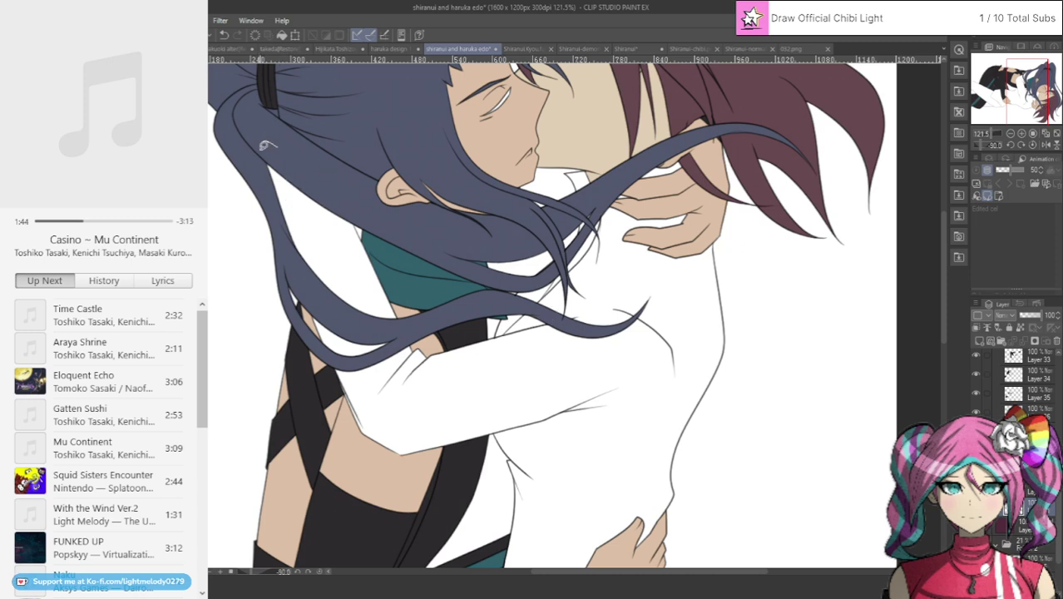
mouse_move(264, 144)
mouse_down()
mouse_move(301, 267)
mouse_move(336, 308)
mouse_move(417, 305)
mouse_move(368, 231)
mouse_move(336, 140)
mouse_move(275, 143)
mouse_up()
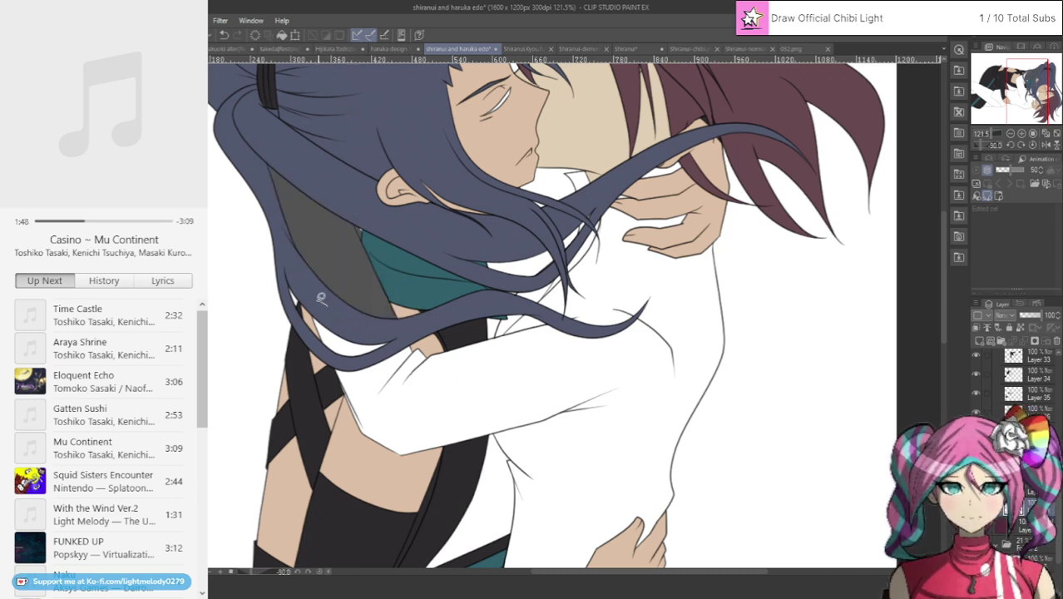
mouse_move(320, 297)
mouse_down()
mouse_move(363, 450)
mouse_move(391, 463)
mouse_move(450, 457)
mouse_up()
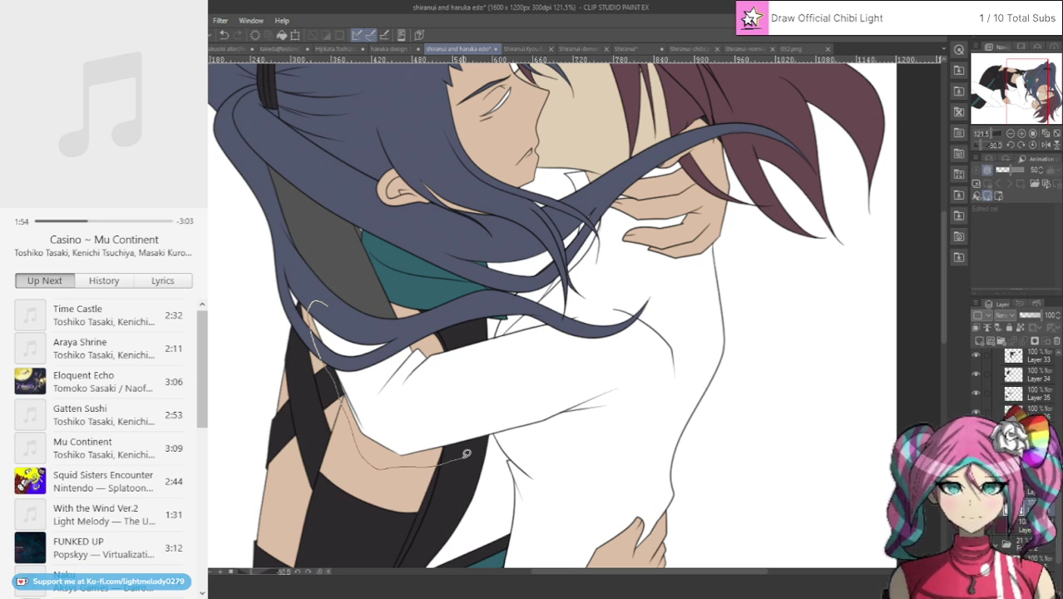
mouse_move(469, 450)
mouse_down()
mouse_move(518, 359)
mouse_move(557, 329)
mouse_move(552, 305)
mouse_move(601, 200)
mouse_move(606, 162)
mouse_move(577, 152)
mouse_move(553, 174)
mouse_move(570, 224)
mouse_move(543, 270)
mouse_move(514, 281)
mouse_move(496, 306)
mouse_move(489, 376)
mouse_up()
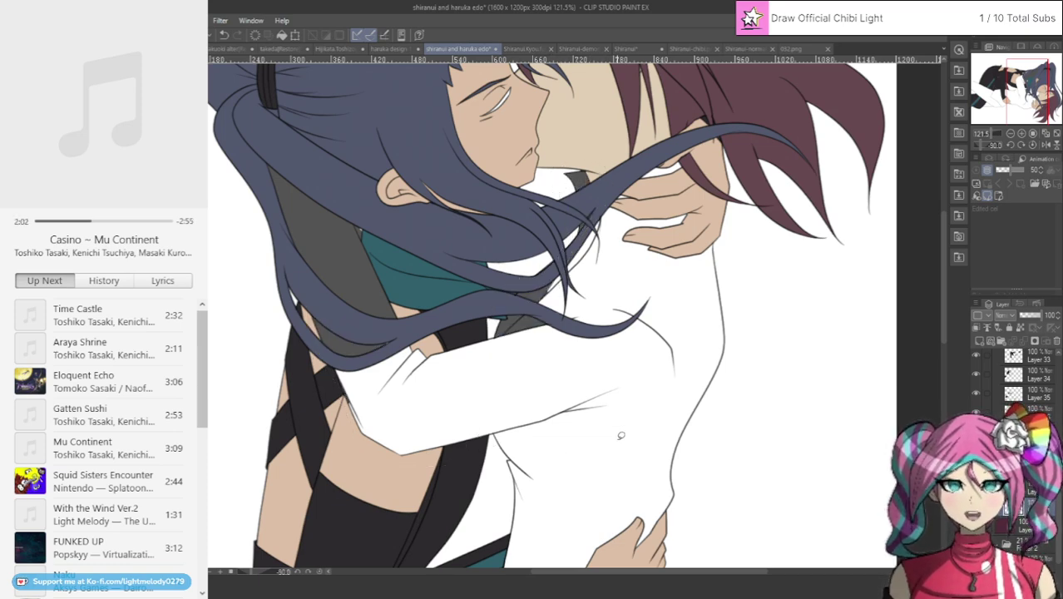
Fill the maroon-haired character's torso and remaining sleeve with dark gray, from the shoulders to the arm around the waist.
scroll(601, 401, down, 2)
scroll(574, 520, up, 2)
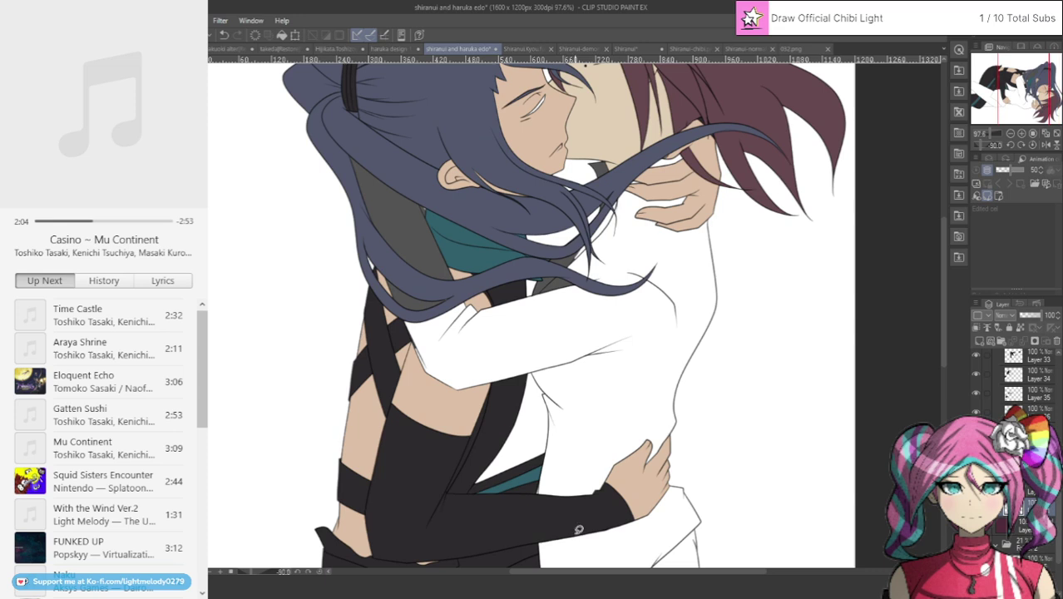
mouse_move(530, 466)
mouse_down()
mouse_move(528, 506)
mouse_move(597, 510)
mouse_move(688, 431)
mouse_move(742, 283)
mouse_move(708, 196)
mouse_up()
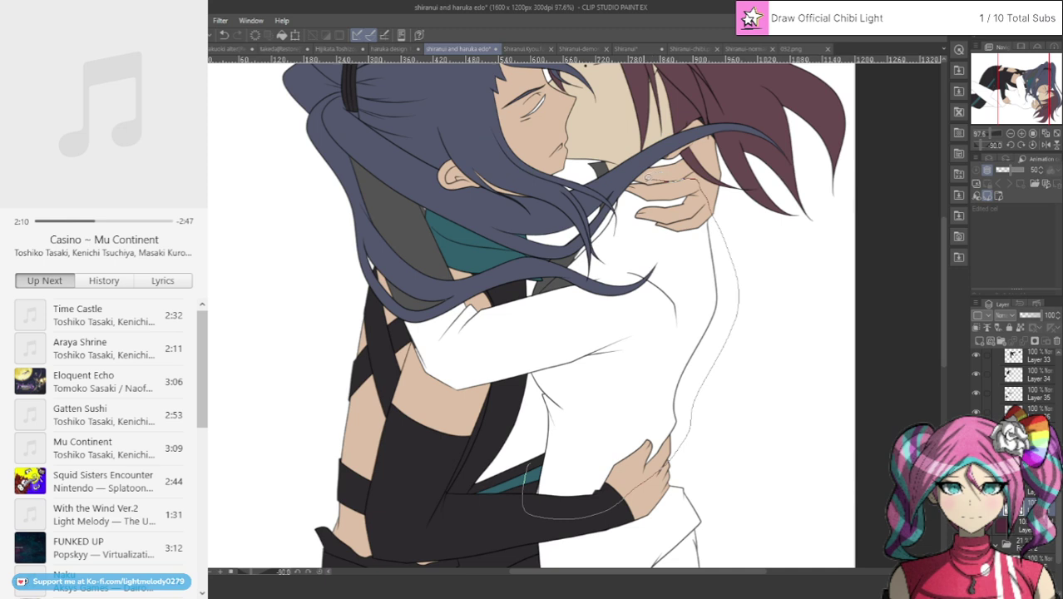
drag(619, 181, 599, 226)
mouse_move(510, 286)
mouse_down()
mouse_move(408, 289)
mouse_move(424, 420)
mouse_move(536, 429)
mouse_move(555, 482)
mouse_up()
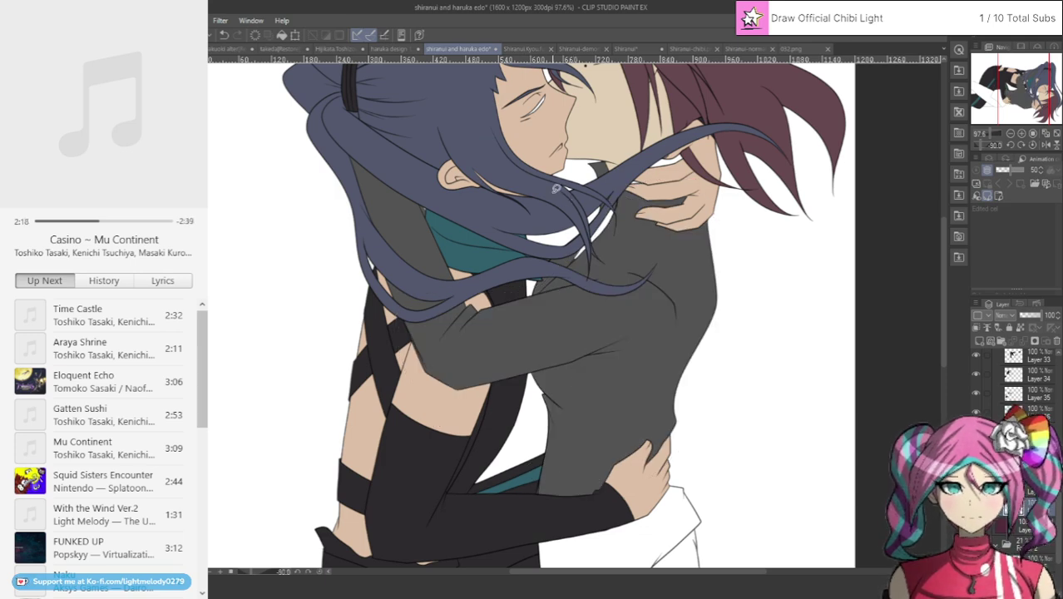
Show the maroon background layer and erase the gray spill from the small triangle beside the teal scarf.
click(977, 525)
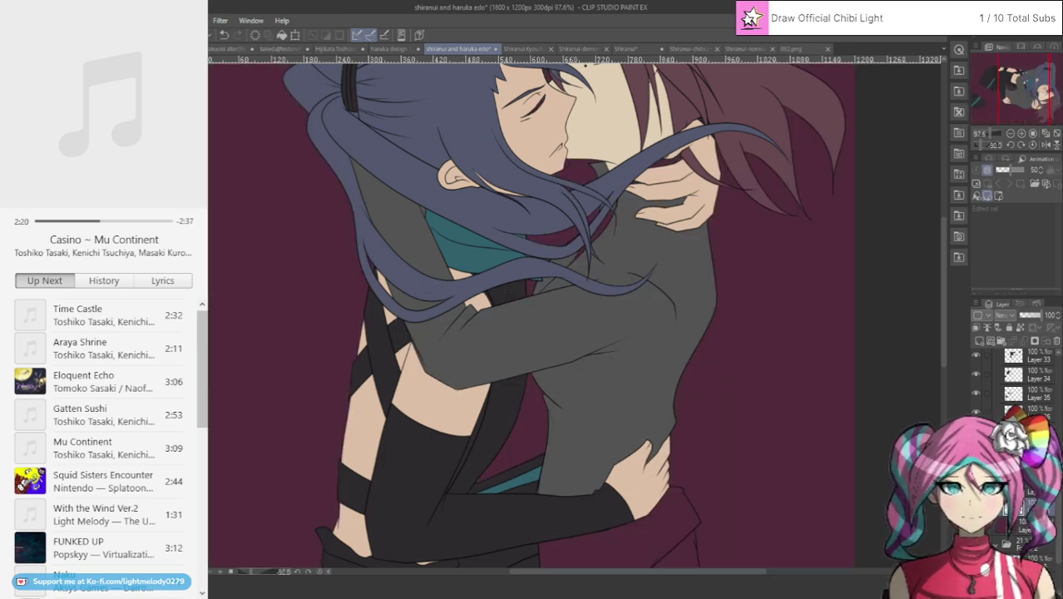
scroll(459, 199, up, 7)
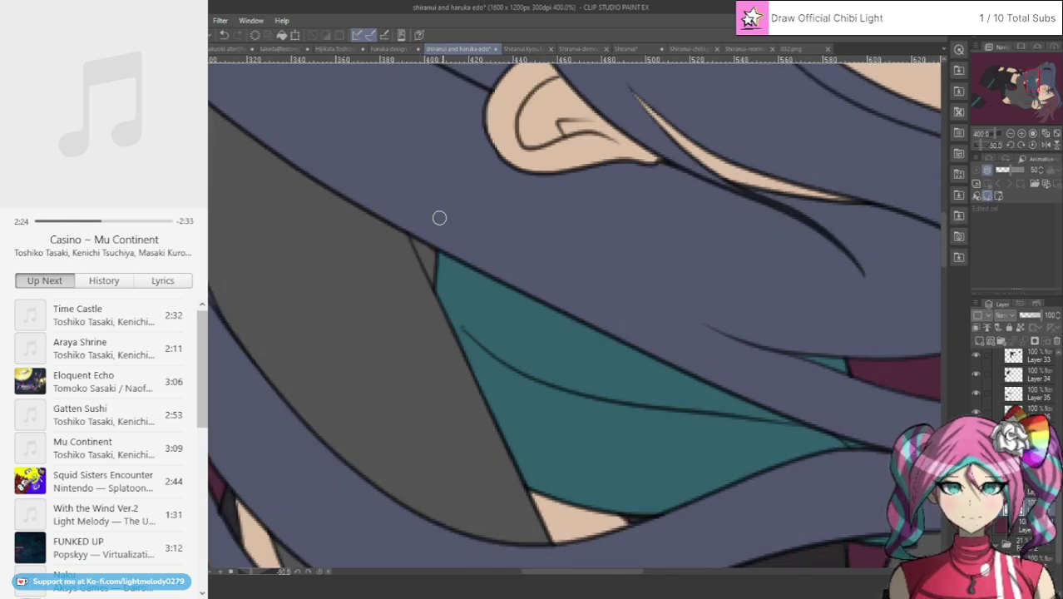
mouse_move(421, 226)
mouse_down()
mouse_move(435, 269)
mouse_move(416, 224)
mouse_up()
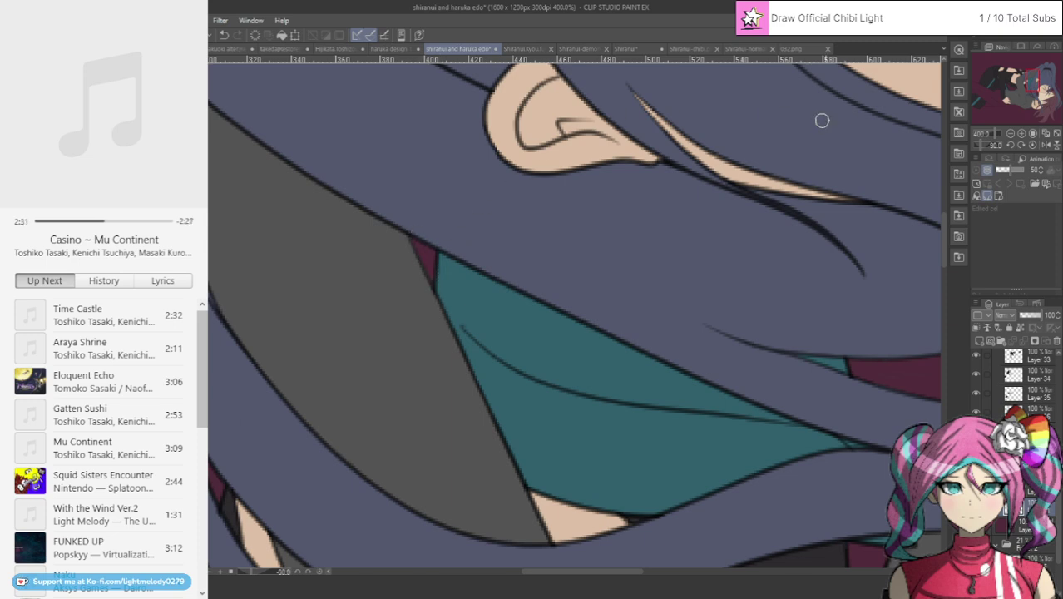
Paint beige skin color into the maroon gaps between the long navy lock and the fingers on the neck.
drag(1030, 80, 1039, 100)
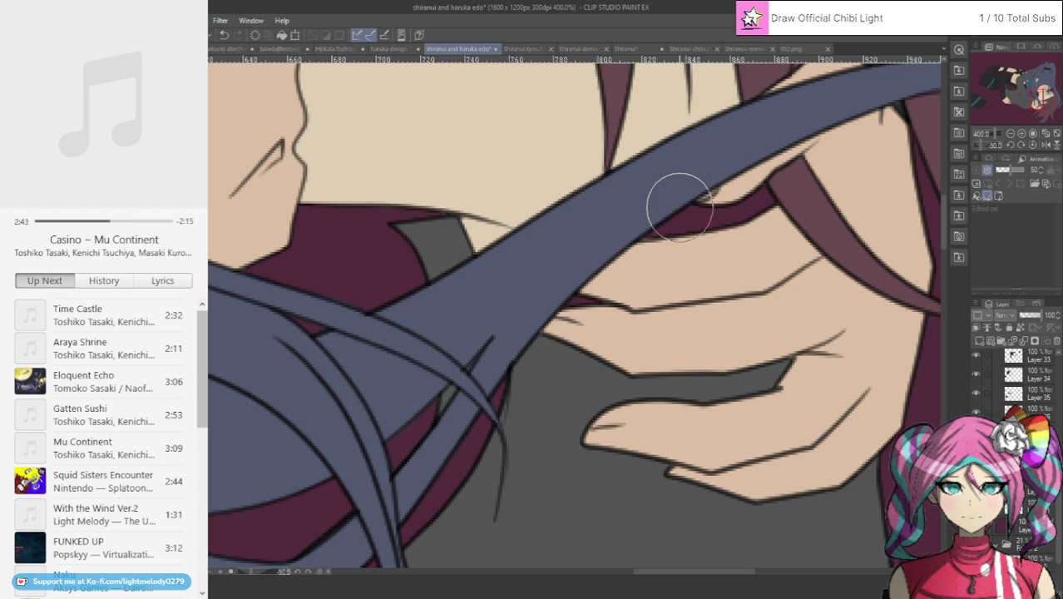
mouse_move(738, 197)
mouse_down()
mouse_move(648, 225)
mouse_move(682, 208)
mouse_move(597, 281)
mouse_up()
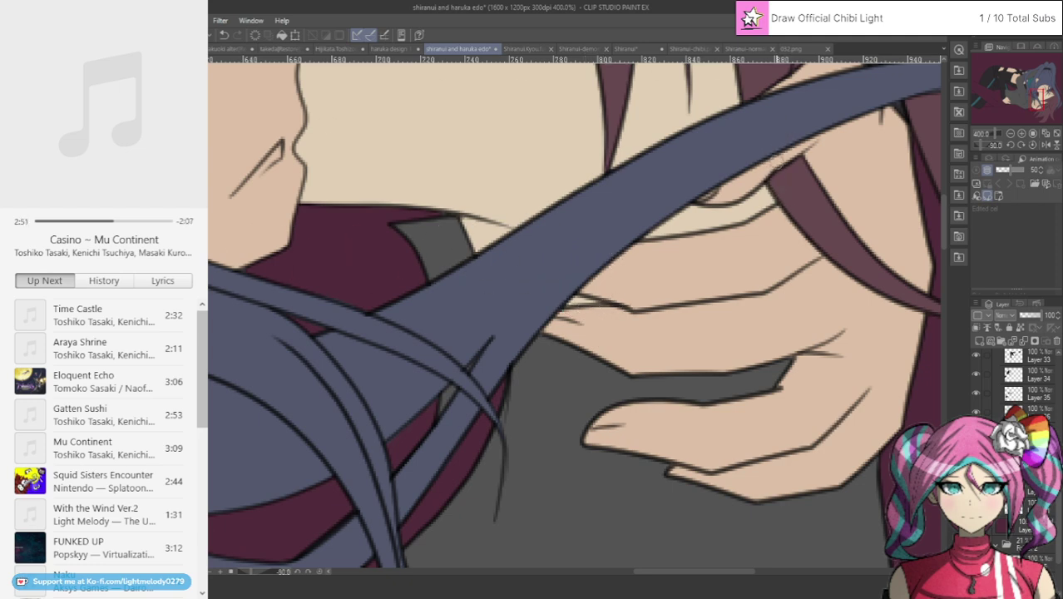
key(ctrl+0)
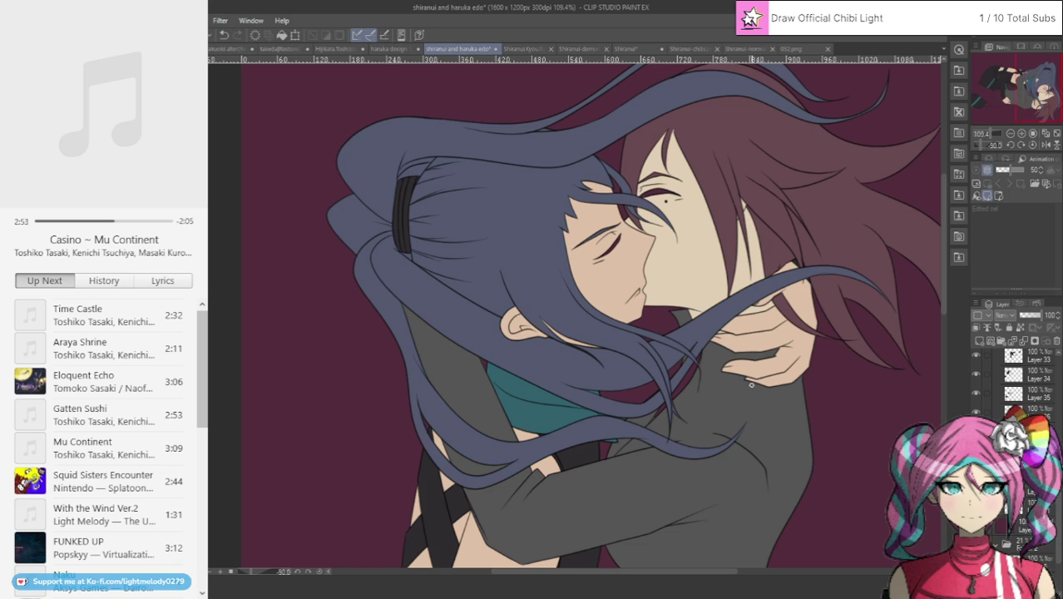
Paint beige skin color into the narrow slivers between the crossing navy locks and the gray top.
scroll(709, 367, up, 5)
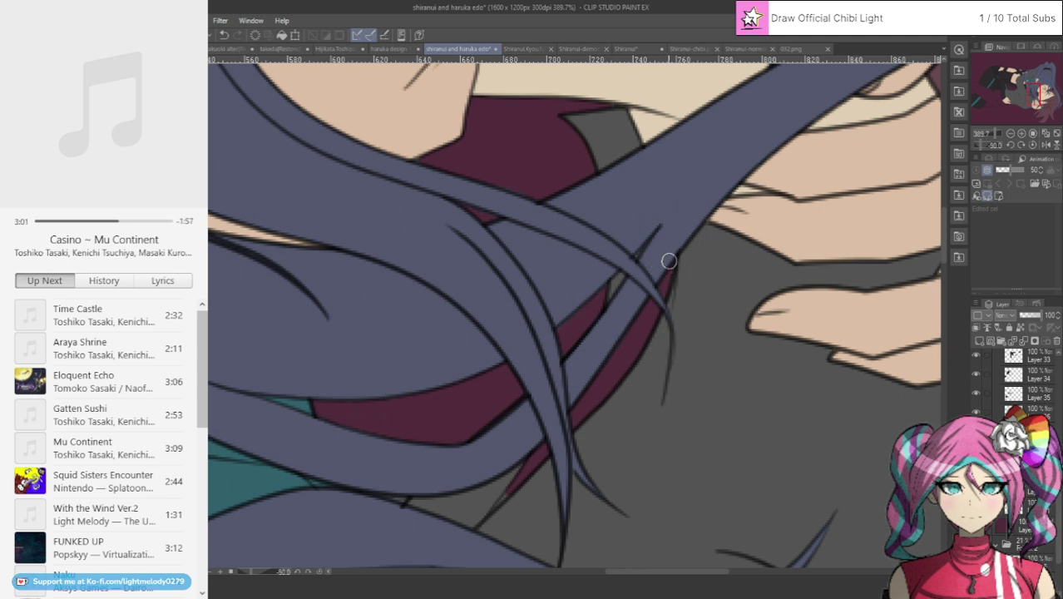
drag(668, 263, 623, 353)
drag(656, 286, 591, 393)
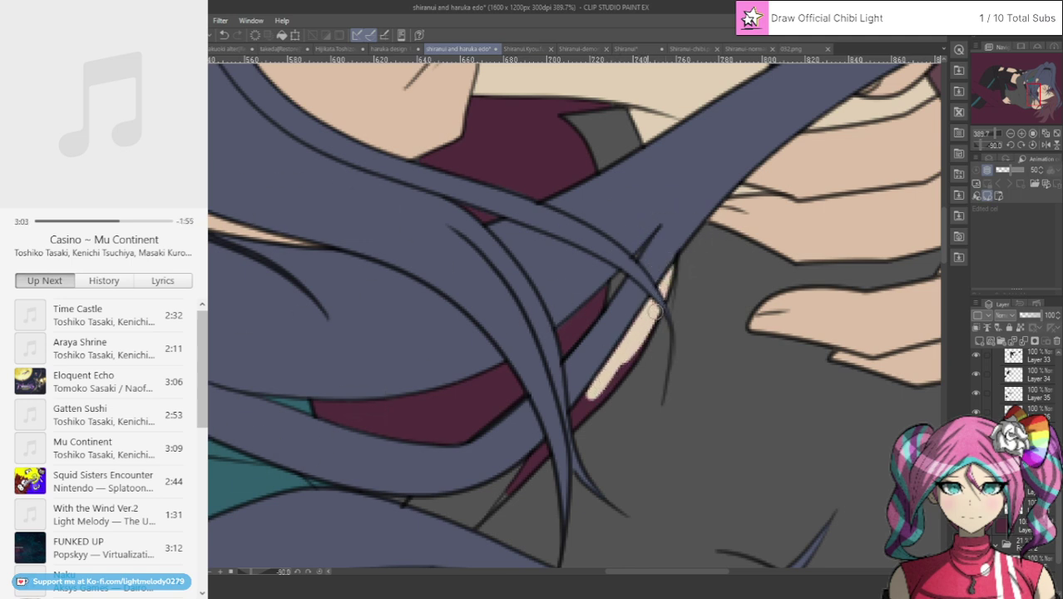
drag(655, 311, 595, 400)
drag(627, 349, 540, 457)
drag(587, 392, 487, 513)
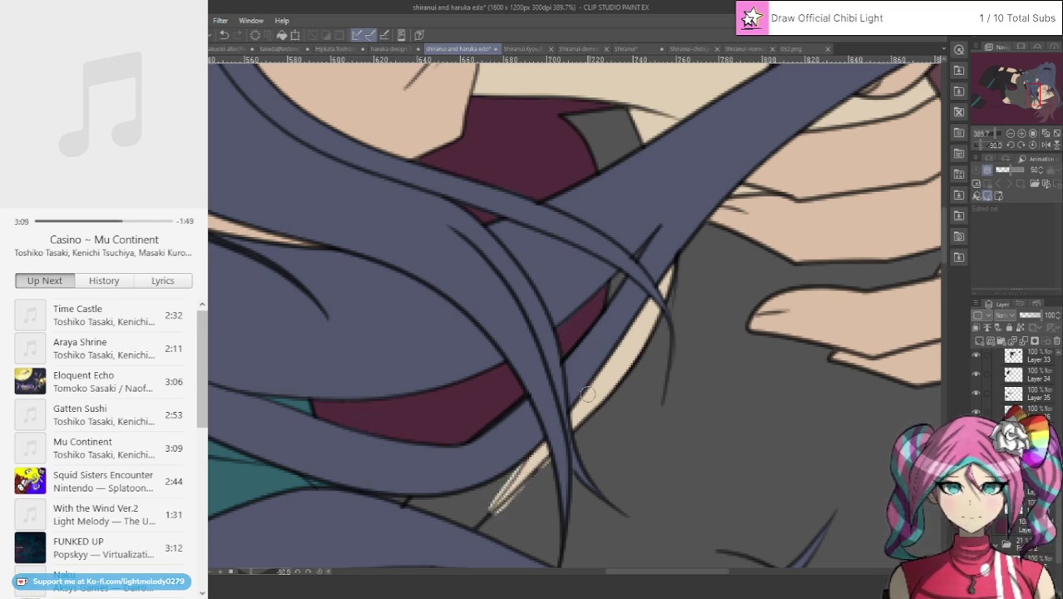
Refine the pointed lower end of the beige sliver beneath the navy locks so it follows the line art.
scroll(553, 528, up, 4)
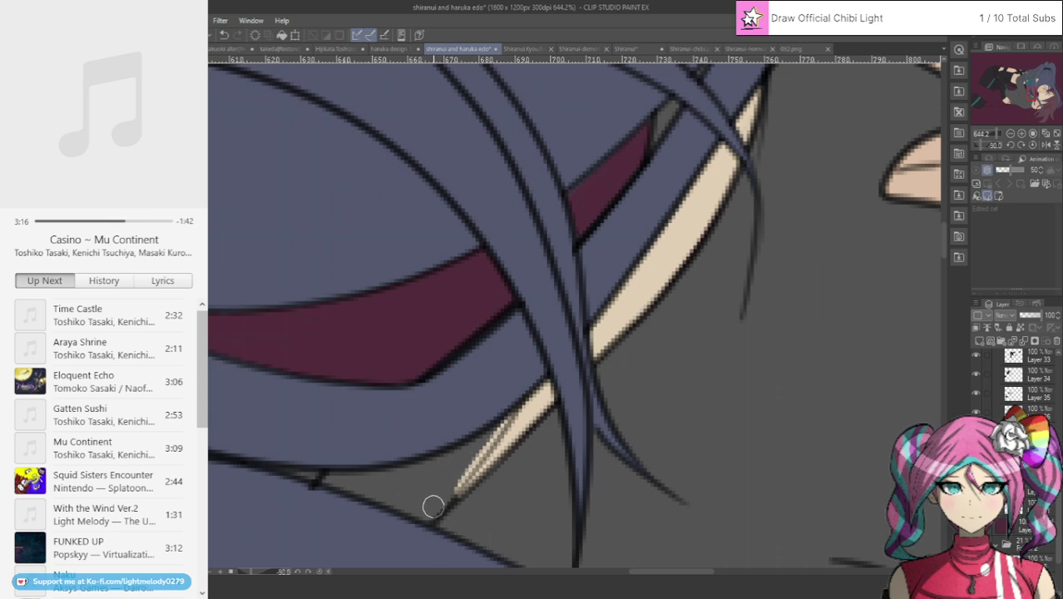
drag(433, 506, 509, 404)
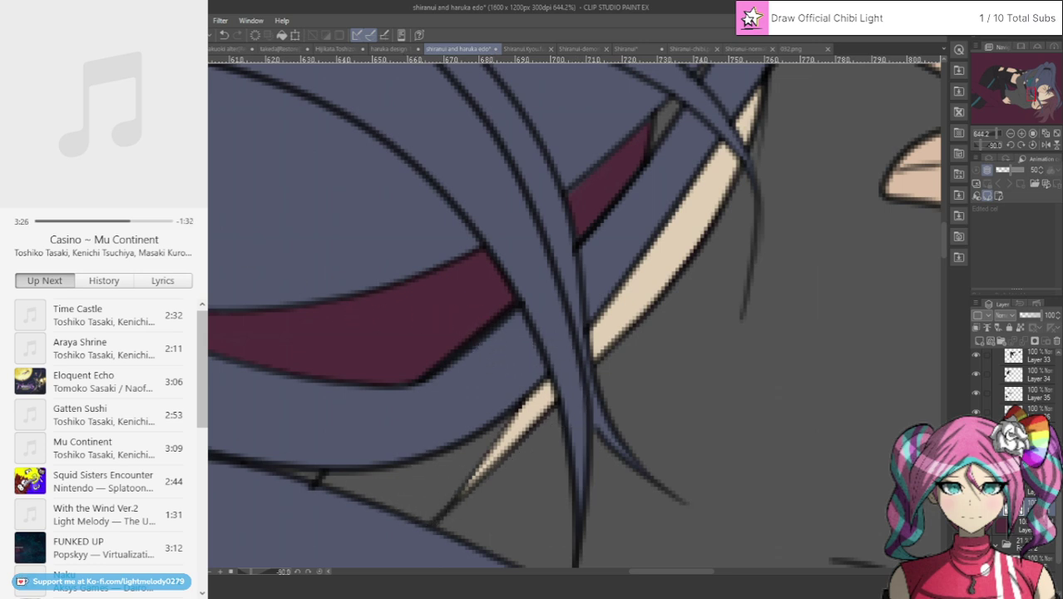
mouse_move(320, 442)
mouse_down()
mouse_move(311, 467)
mouse_move(261, 458)
mouse_up()
scroll(261, 458, down, 5)
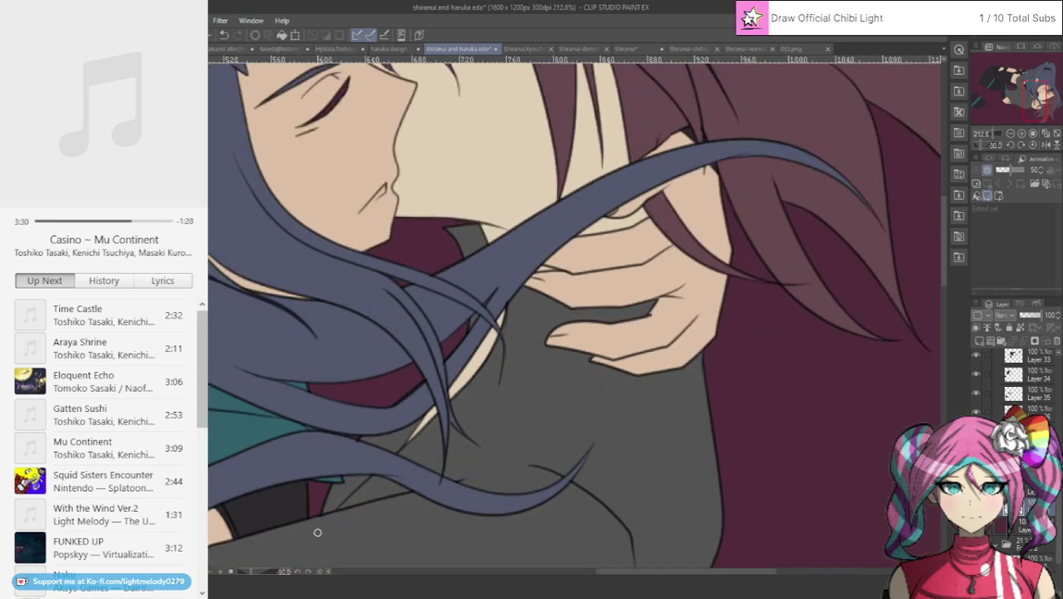
Examine the gray fill's edges around the hands, back and waist against the maroon background for gaps or spill.
scroll(733, 390, up, 3)
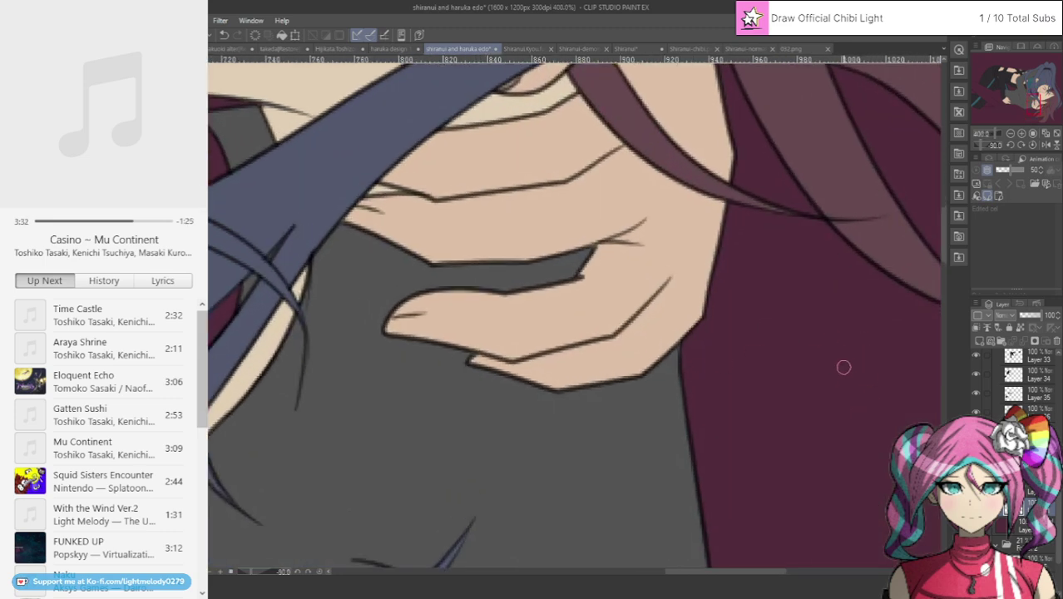
drag(944, 256, 949, 366)
scroll(580, 528, down, 4)
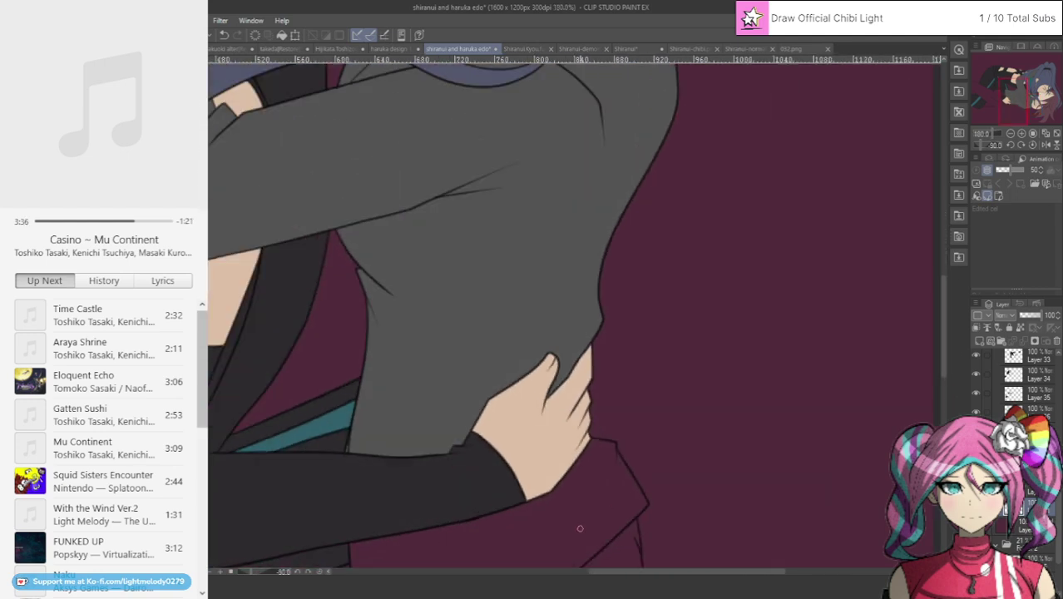
scroll(348, 448, up, 4)
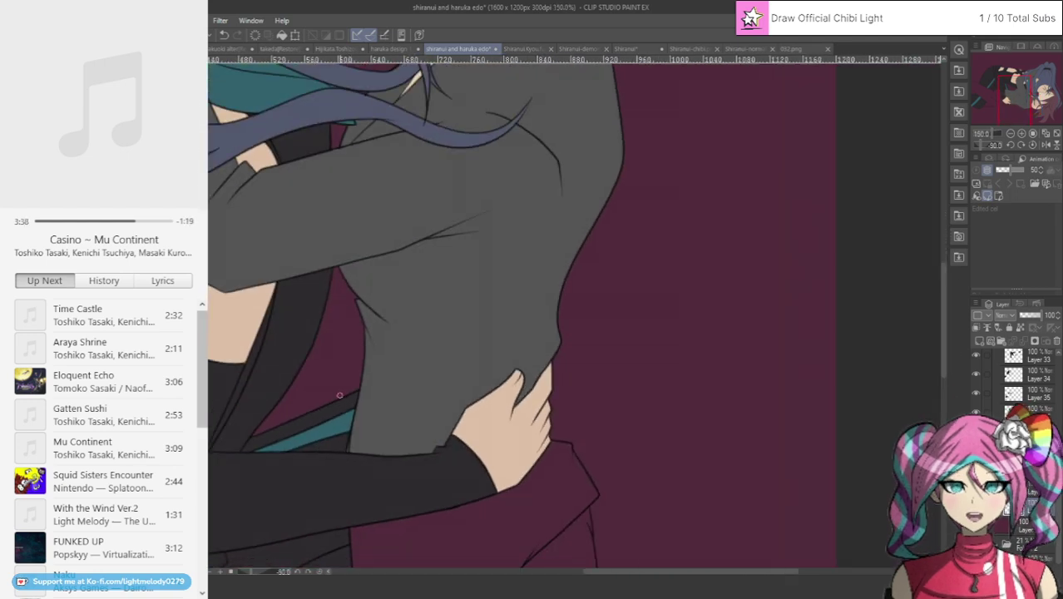
scroll(352, 302, up, 5)
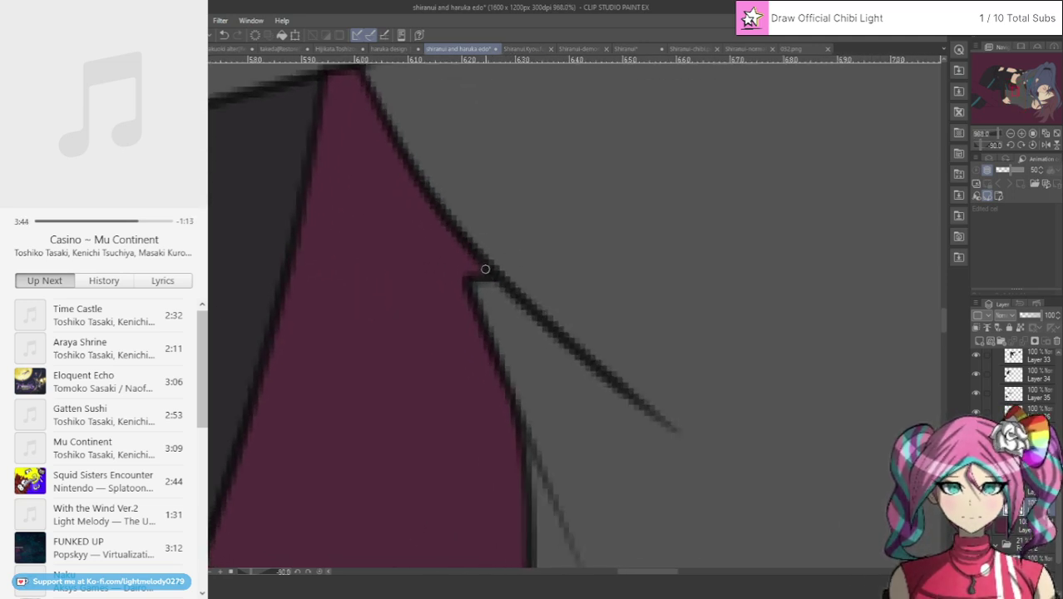
scroll(451, 261, down, 10)
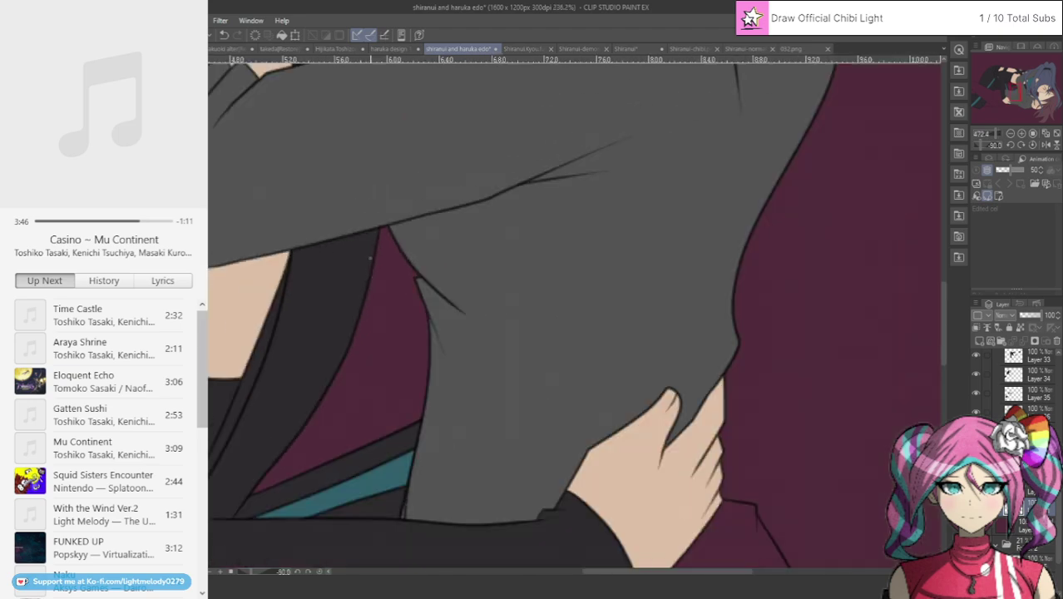
scroll(349, 277, down, 4)
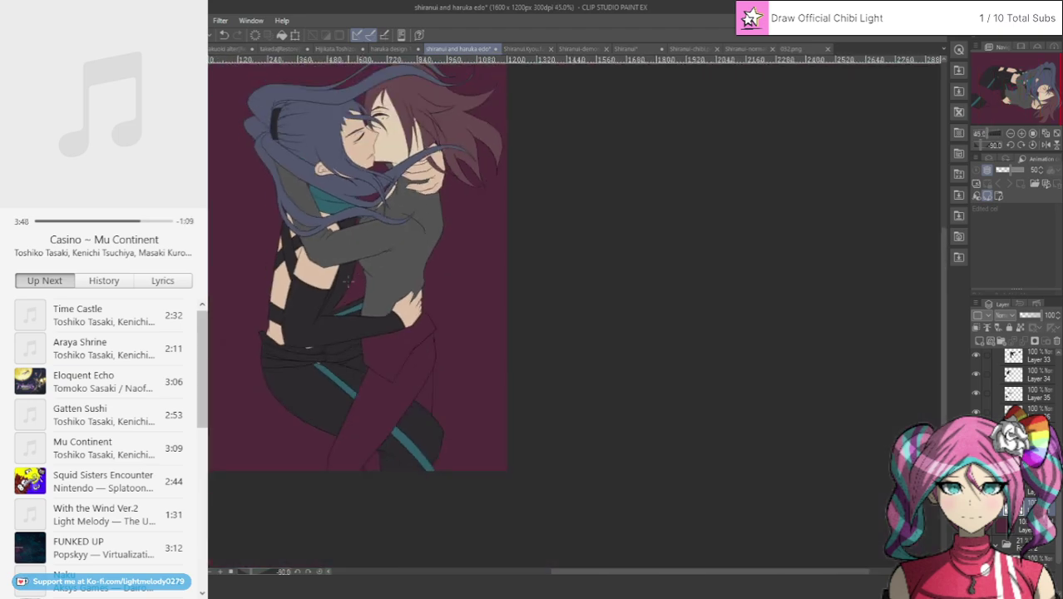
scroll(401, 350, up, 8)
scroll(434, 348, up, 1)
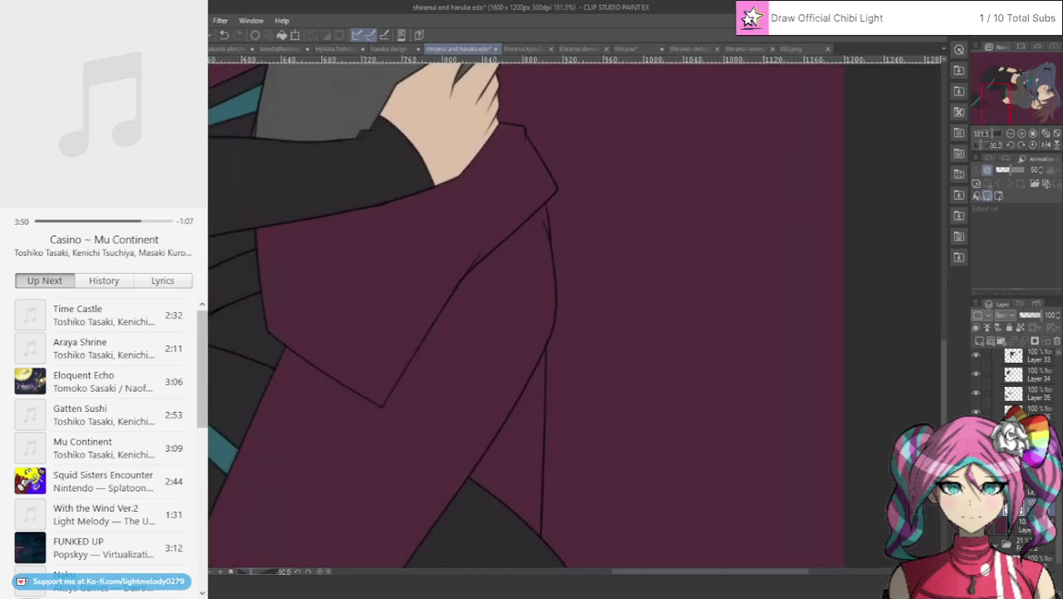
Hide the maroon background layer and fill the top's pointed hem below the forearm with dark gray.
mouse_move(245, 211)
mouse_down()
mouse_move(250, 268)
mouse_move(323, 394)
mouse_move(462, 329)
mouse_move(496, 276)
mouse_move(474, 249)
mouse_up()
click(224, 34)
click(975, 526)
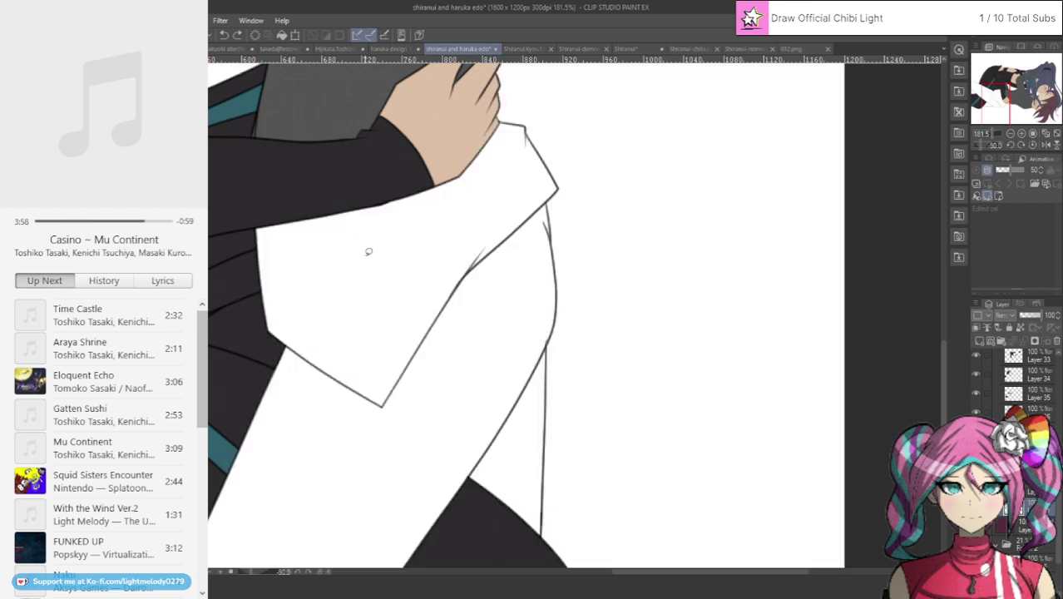
mouse_move(251, 205)
mouse_down()
mouse_move(269, 336)
mouse_move(368, 416)
mouse_move(399, 420)
mouse_move(466, 317)
mouse_move(573, 193)
mouse_move(565, 136)
mouse_move(429, 94)
mouse_up()
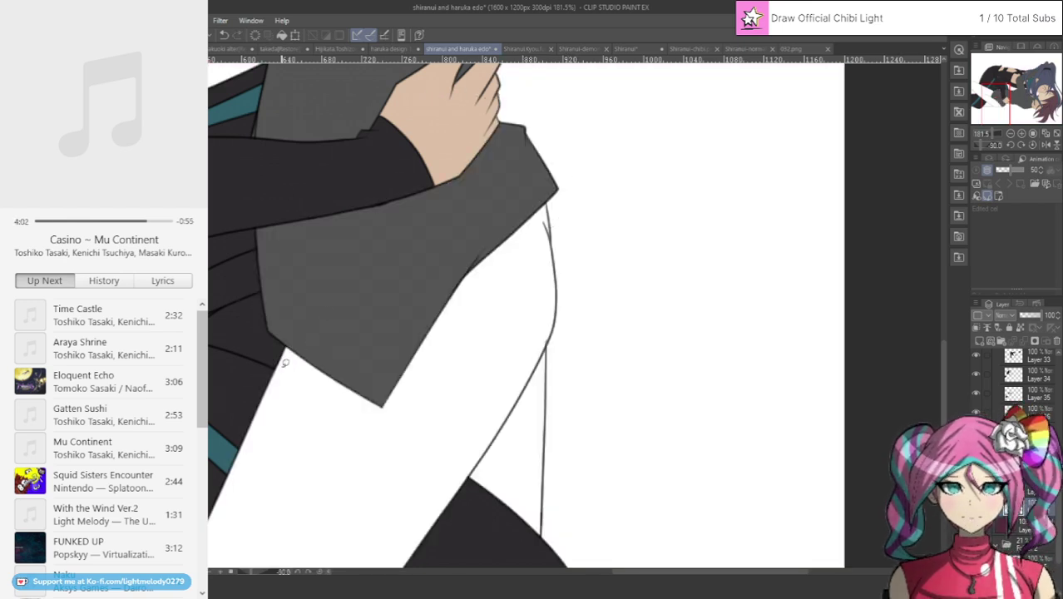
scroll(274, 294, up, 4)
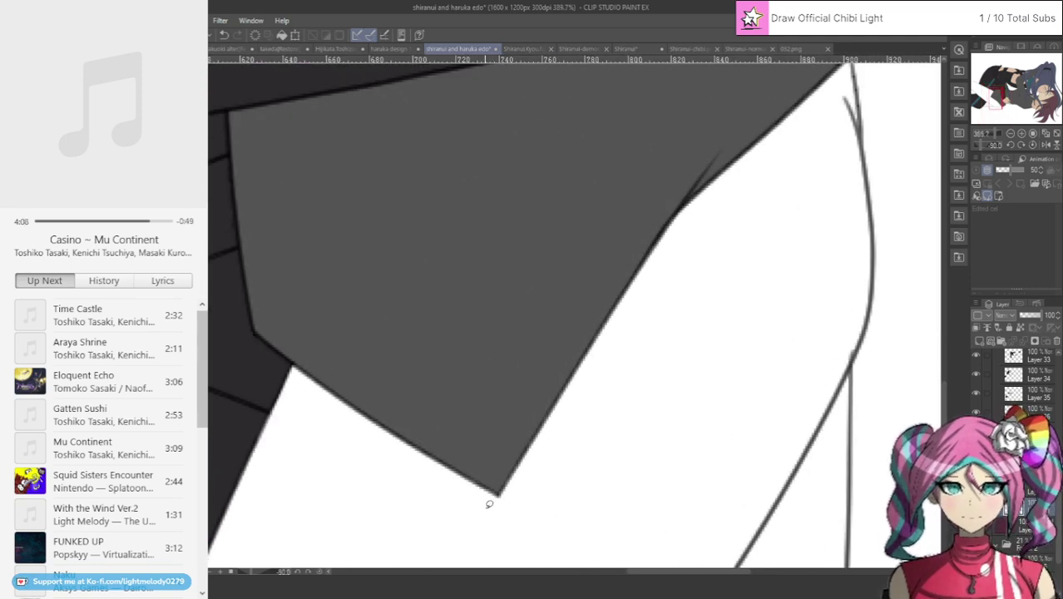
scroll(497, 503, up, 1)
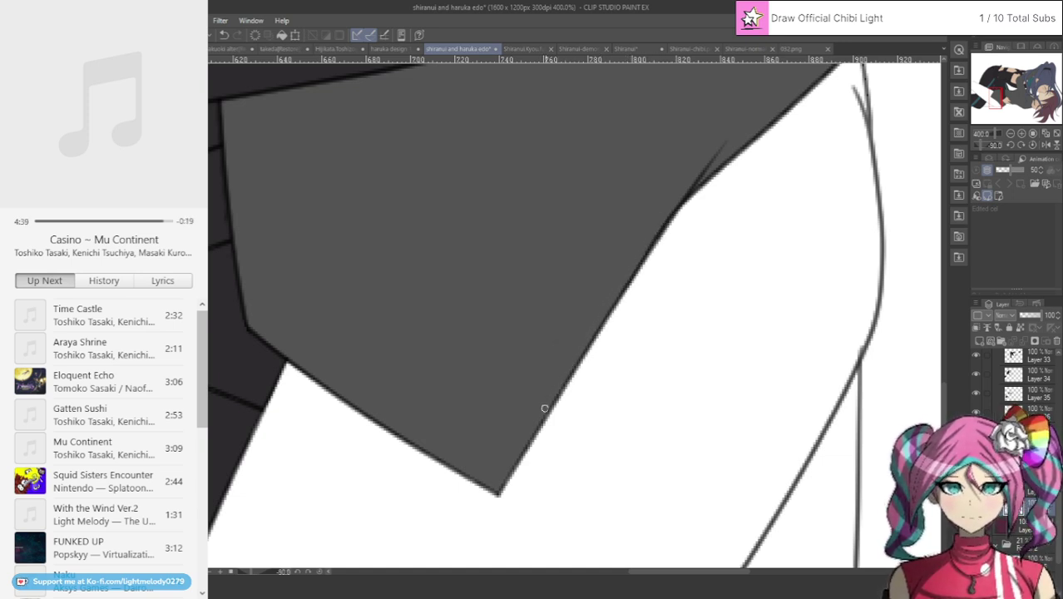
Touch up the dark gray fill along the top's pointed hem and the hip edge beside the hand, following the line art.
mouse_move(605, 312)
mouse_down()
mouse_move(499, 493)
mouse_move(418, 446)
mouse_up()
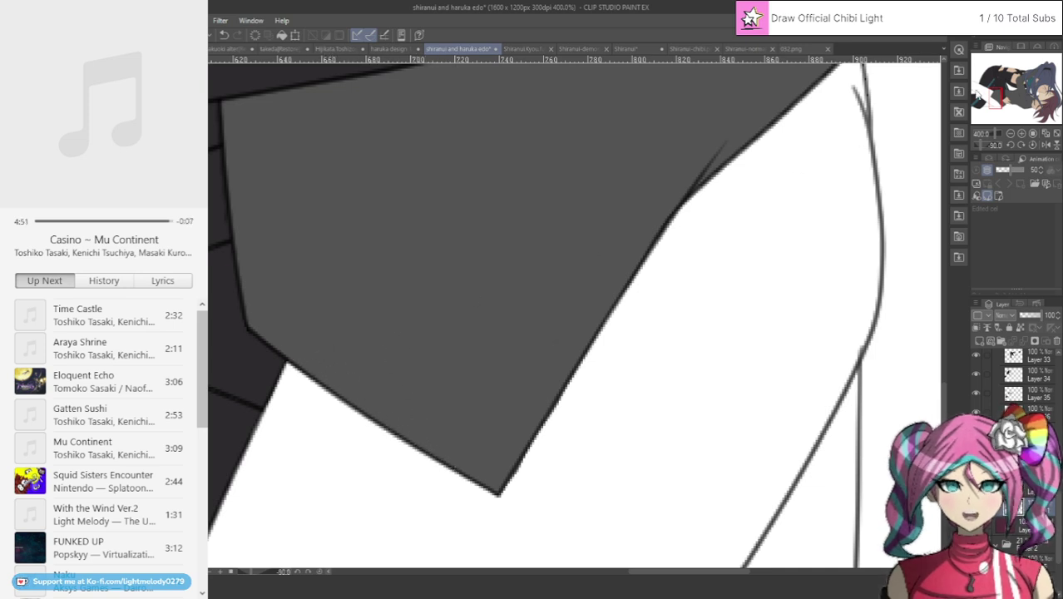
drag(994, 96, 1004, 103)
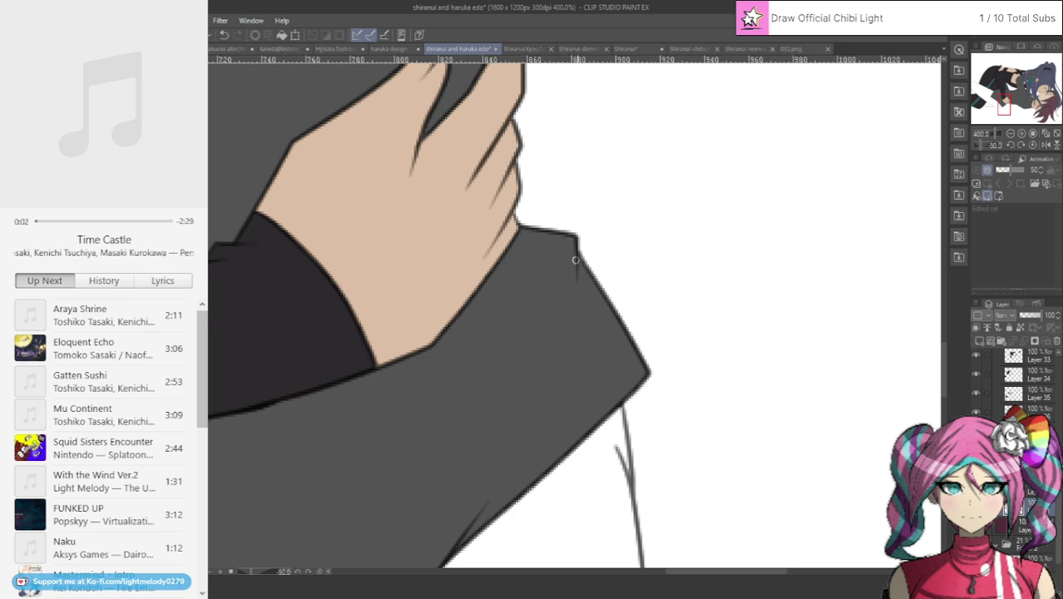
drag(594, 283, 645, 374)
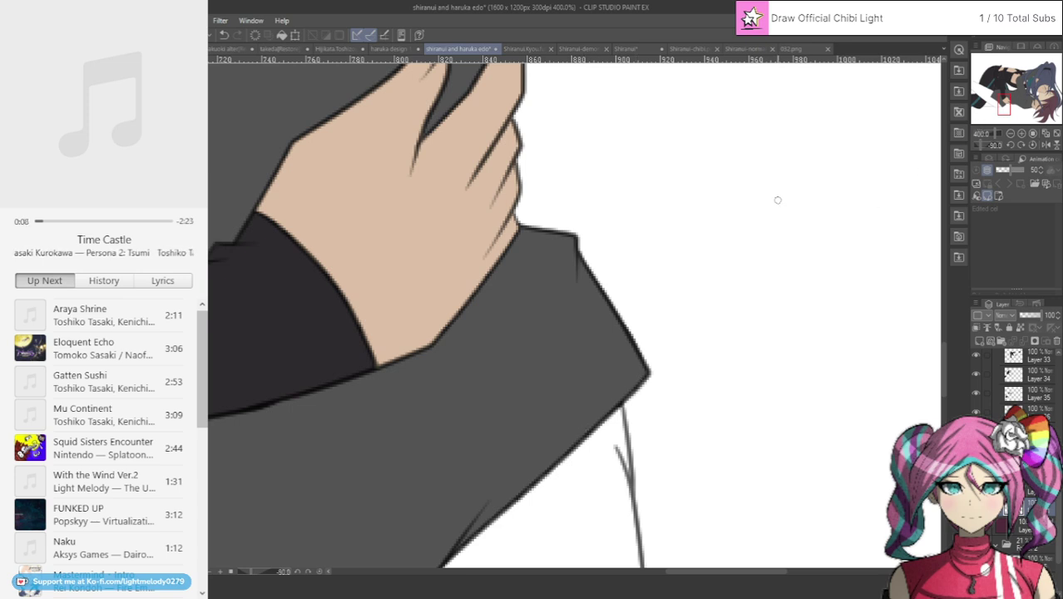
Recolor the maroon-haired character's dark gray top, first to a medium gray and finally to a lighter gray.
scroll(778, 210, down, 4)
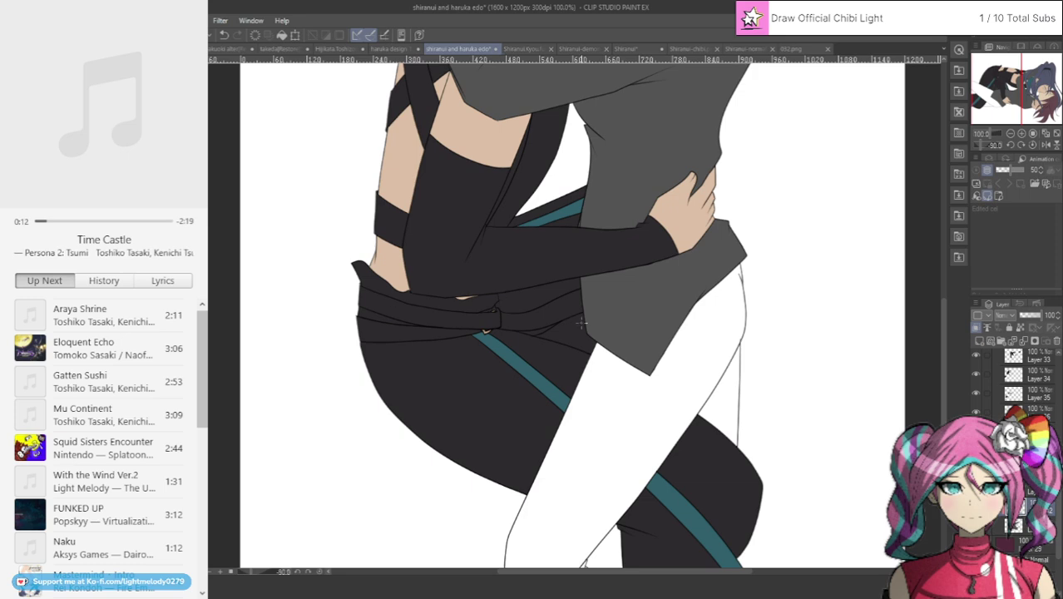
drag(1005, 82, 1029, 99)
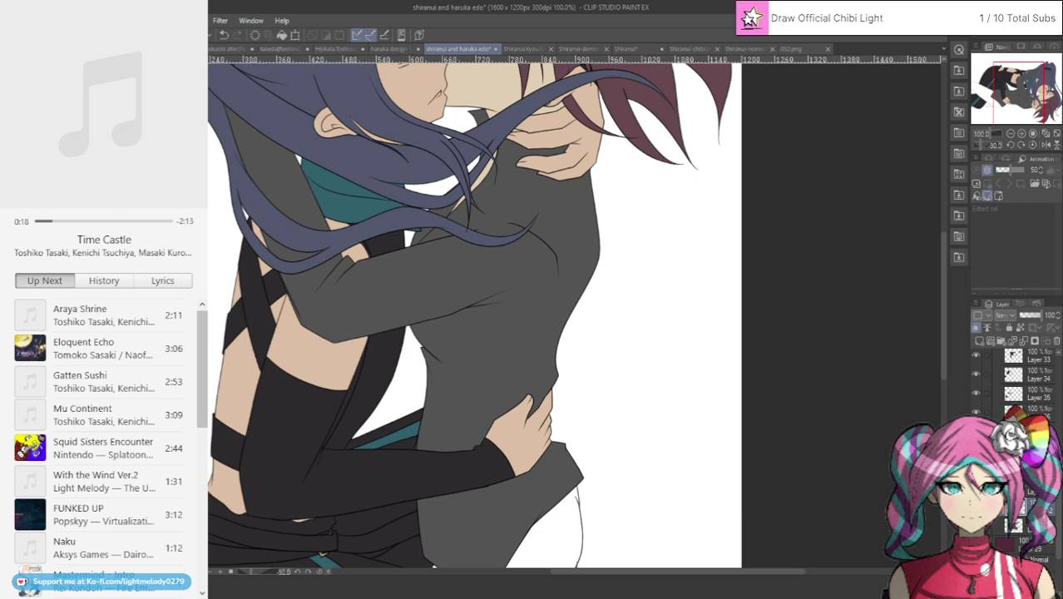
click(403, 265)
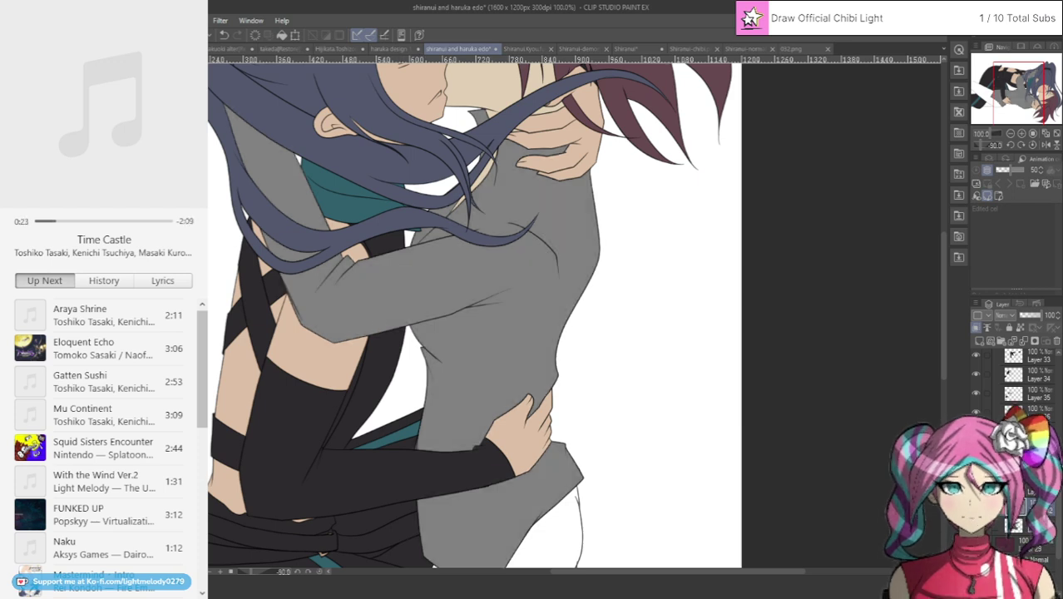
click(508, 266)
scroll(730, 455, down, 1)
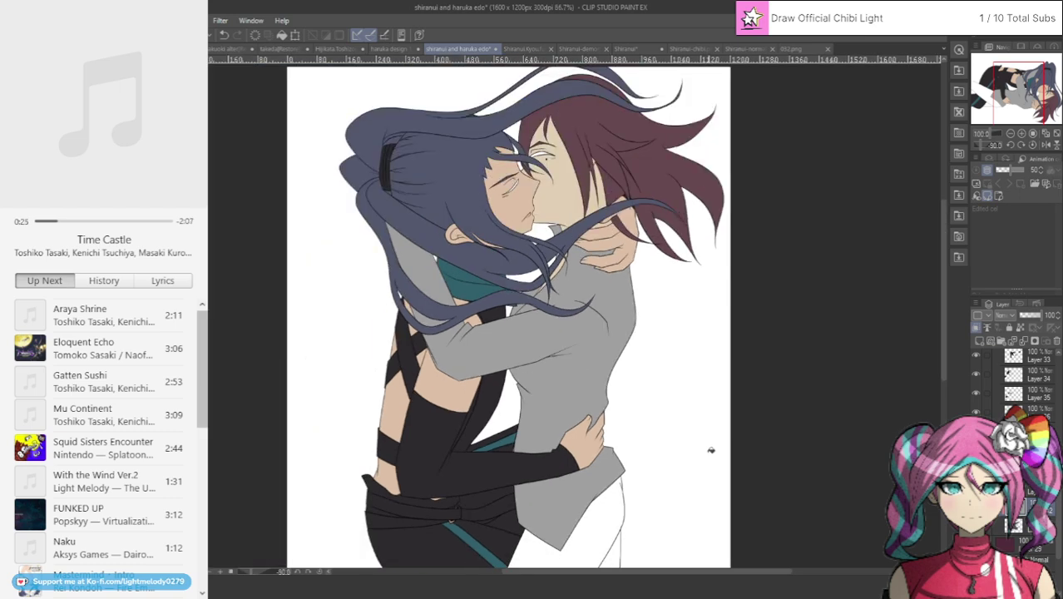
Add a new layer above the hidden maroon background layer and fill the maroon-haired character's trousers with near-black.
drag(1009, 94, 971, 98)
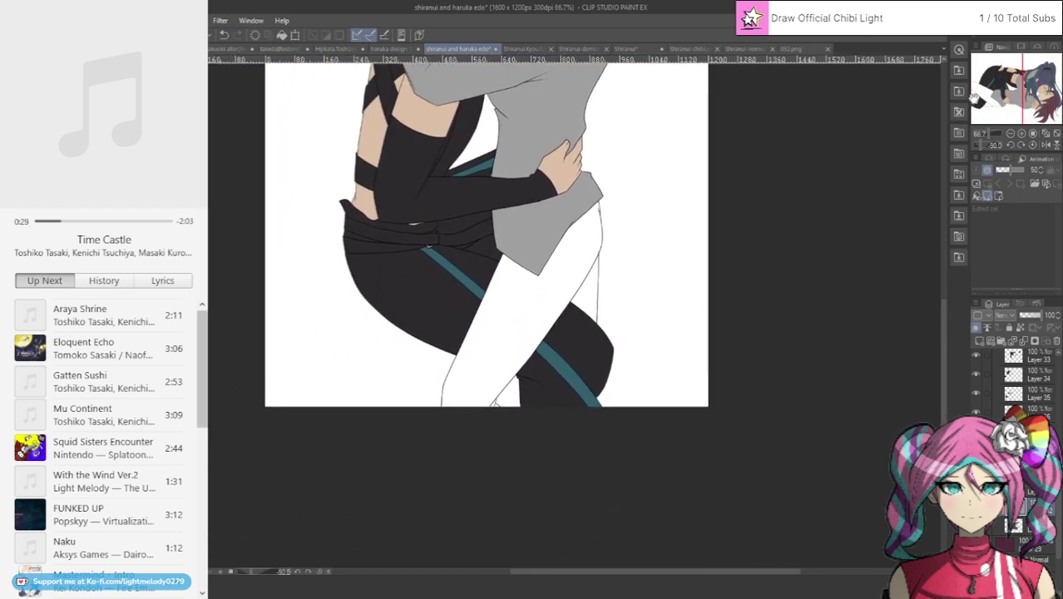
click(1036, 545)
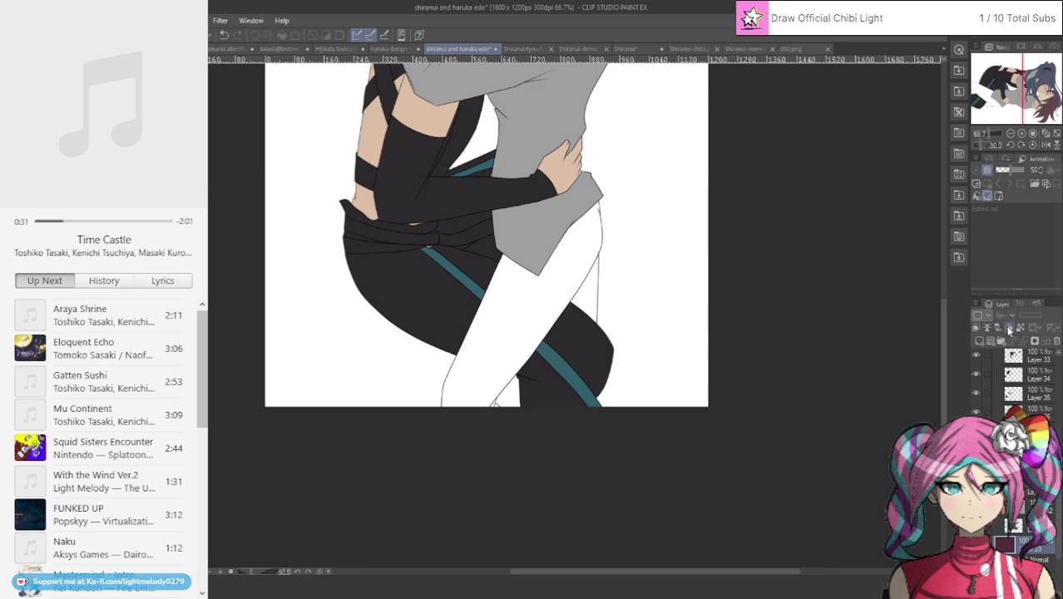
click(979, 340)
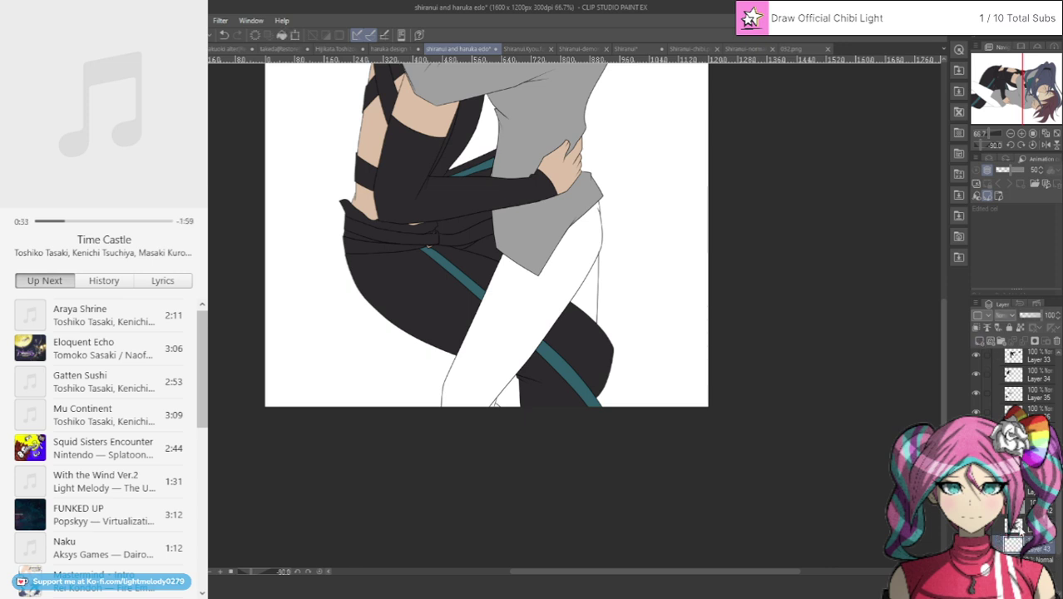
scroll(511, 321, up, 3)
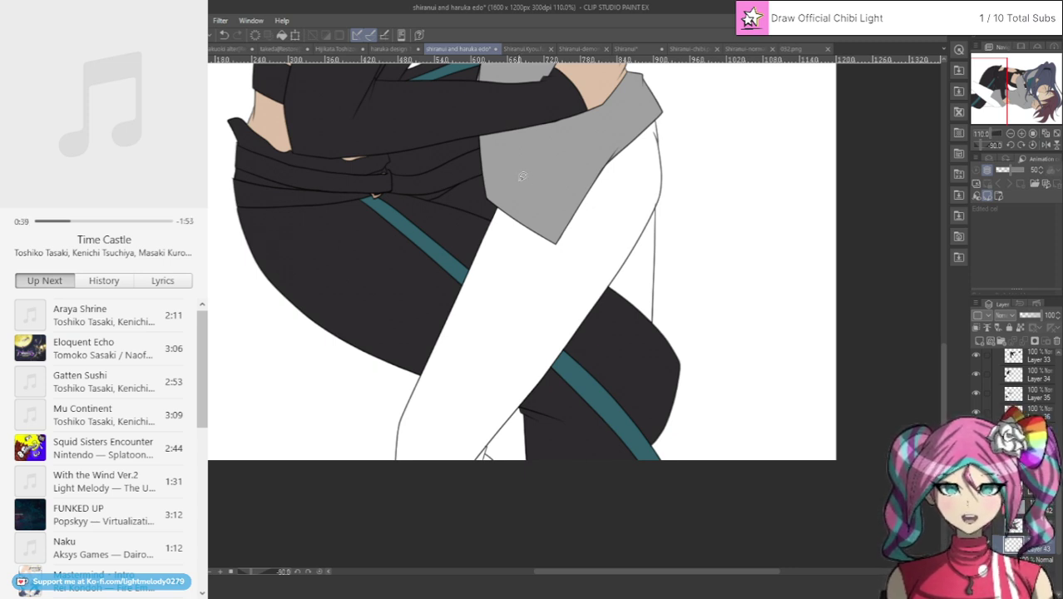
mouse_move(503, 182)
mouse_down()
mouse_move(401, 368)
mouse_move(463, 488)
mouse_move(480, 469)
mouse_move(506, 467)
mouse_move(527, 417)
mouse_move(681, 287)
mouse_move(675, 104)
mouse_move(567, 145)
mouse_move(516, 178)
mouse_up()
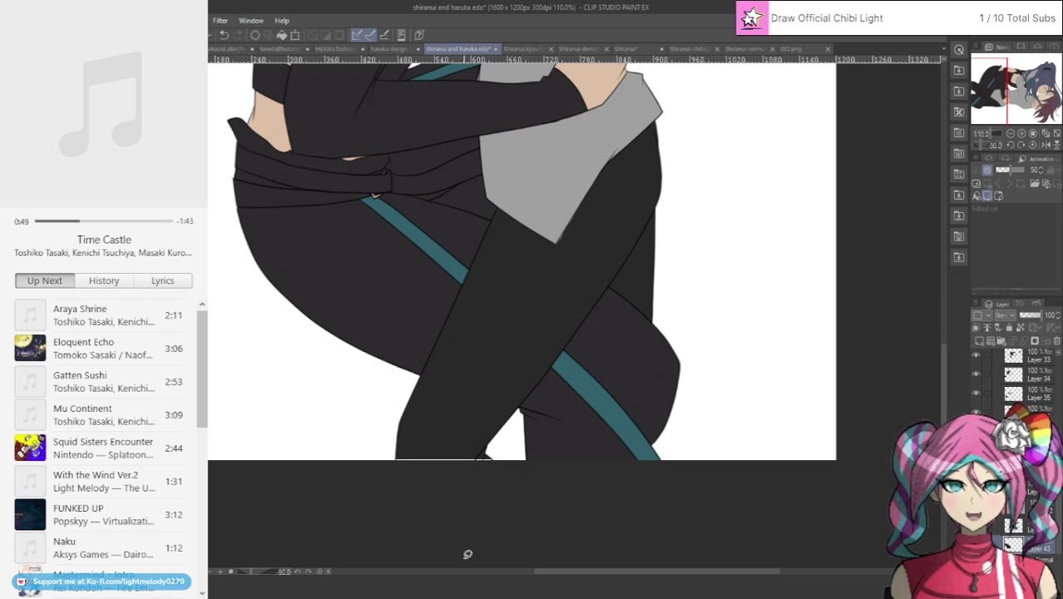
Fill the remaining white strip of the trouser leg along the canvas edge with the same near-black.
scroll(474, 508, up, 2)
scroll(474, 508, up, 3)
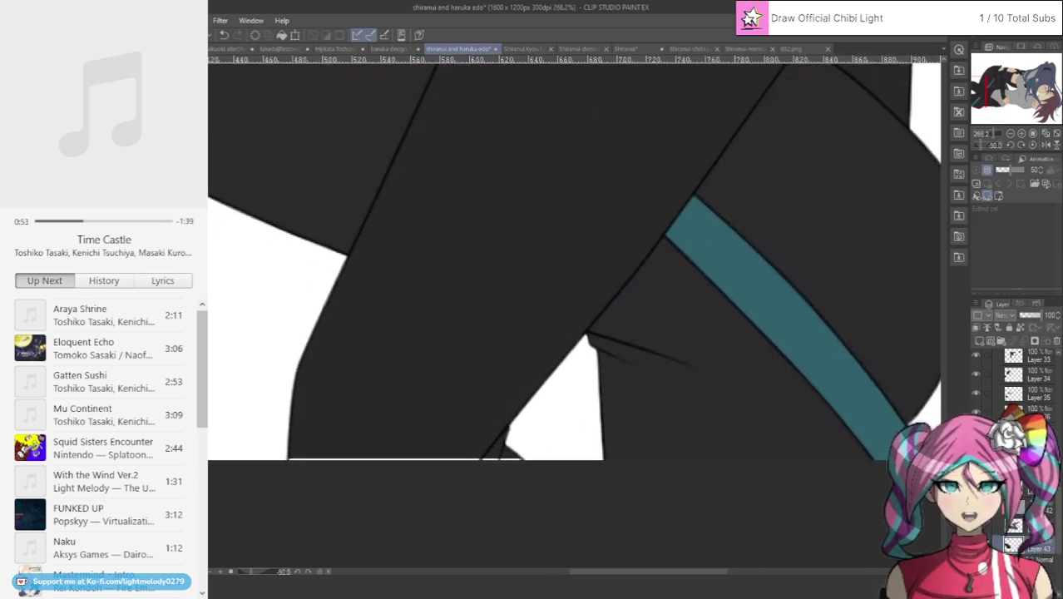
mouse_move(346, 455)
mouse_down()
mouse_move(307, 470)
mouse_move(312, 454)
mouse_move(506, 475)
mouse_move(468, 452)
mouse_up()
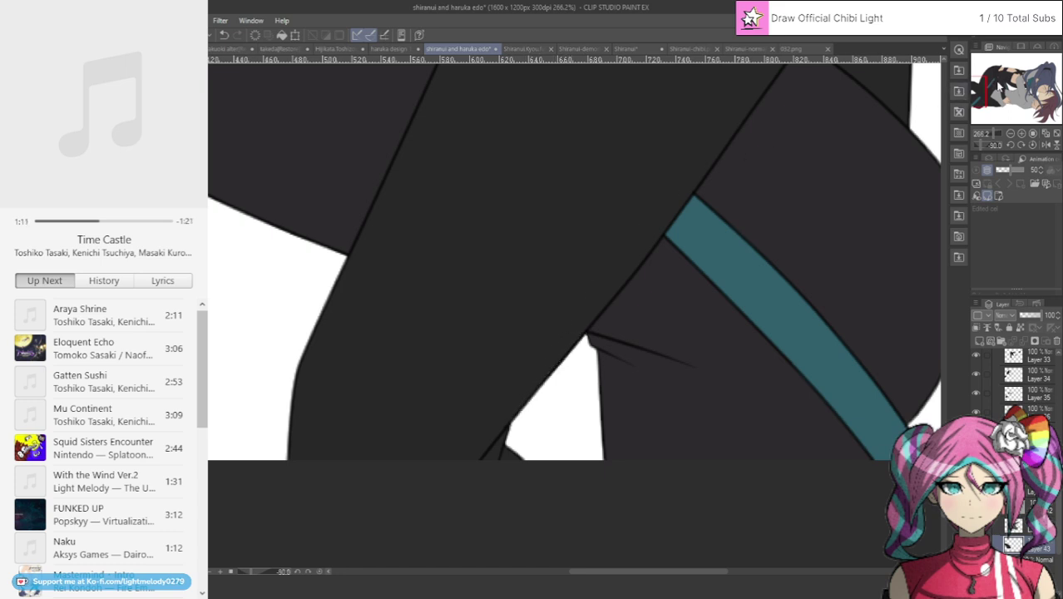
Clean up the boundary between the near-black trousers and the gray top's pointed hem, working on the top's layer.
drag(988, 98, 992, 97)
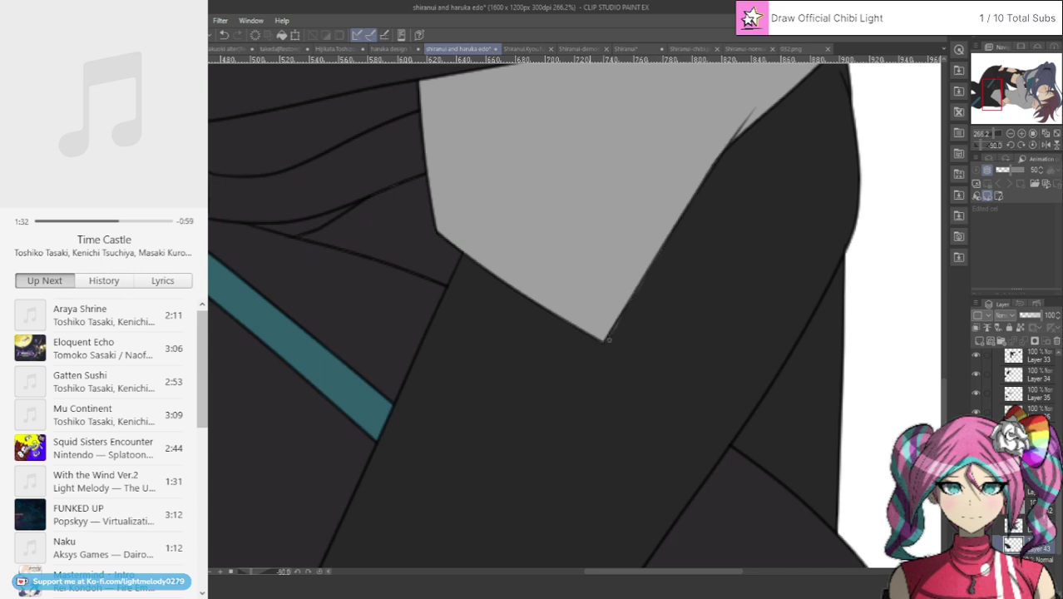
click(1016, 525)
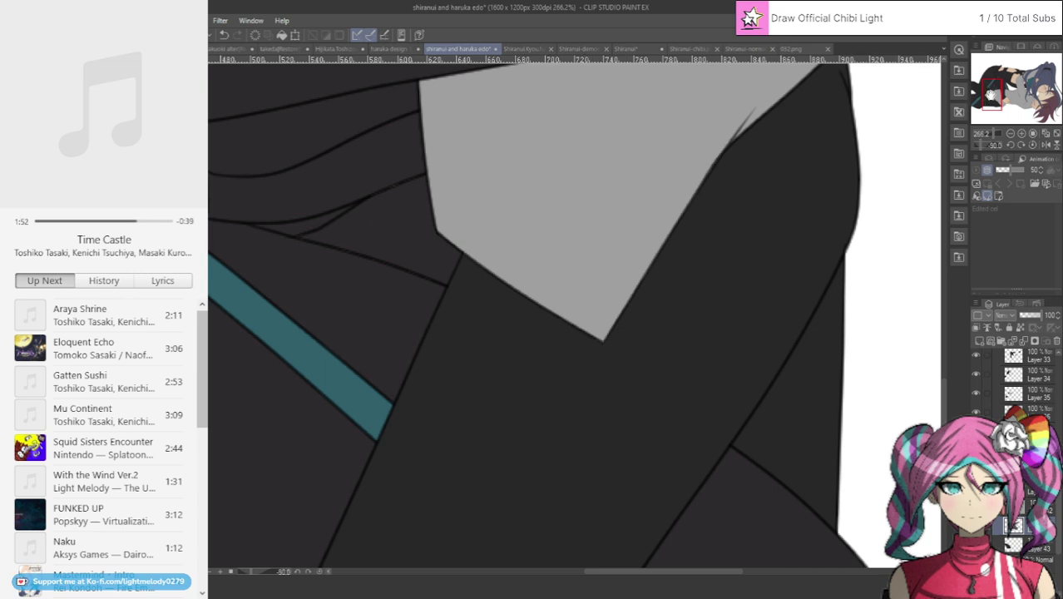
drag(993, 104, 999, 102)
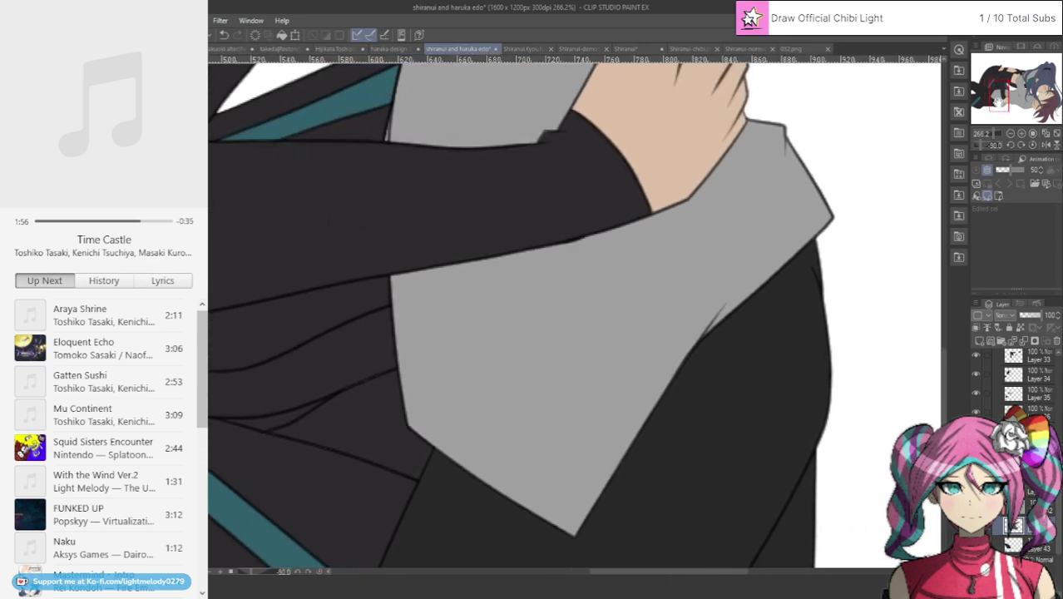
scroll(696, 397, down, 5)
scroll(701, 395, down, 3)
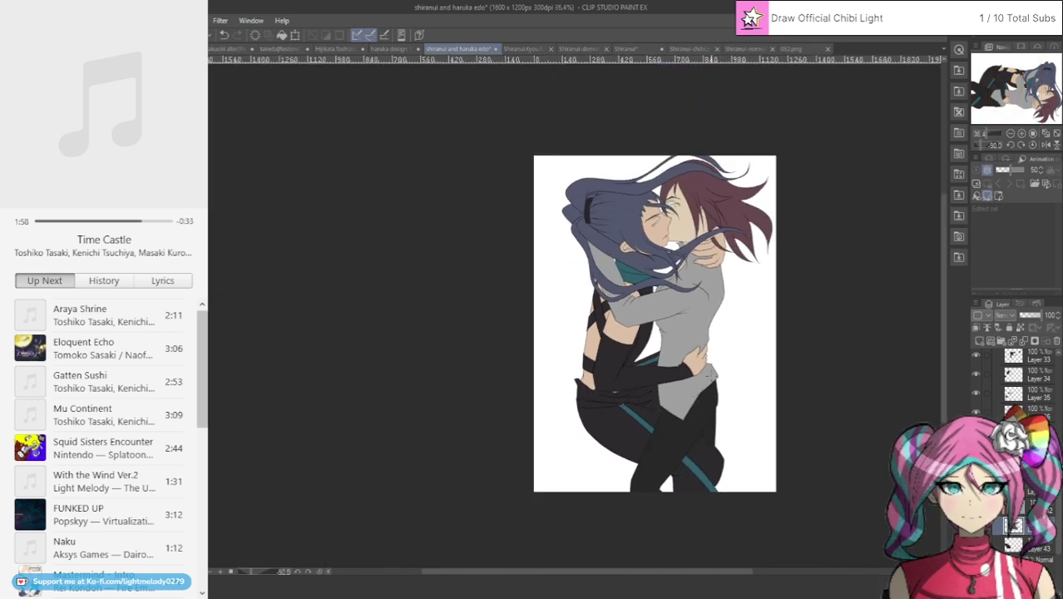
Return the canvas rotation to 0° and examine the flat colors across the whole two-character illustration.
click(1023, 146)
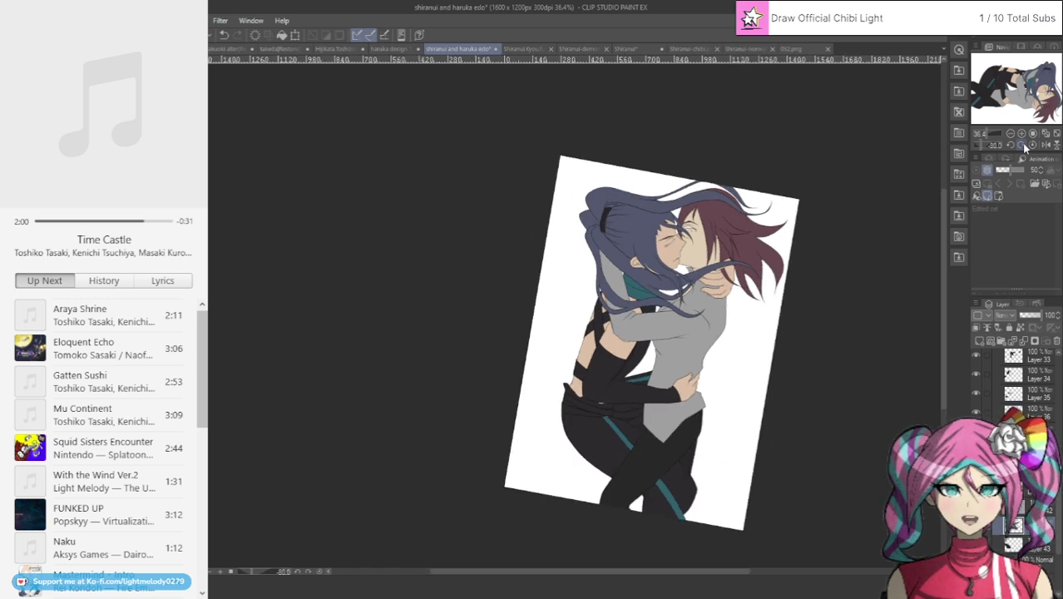
click(1022, 146)
click(1023, 146)
click(1023, 147)
click(1023, 146)
click(1023, 146)
click(1023, 146)
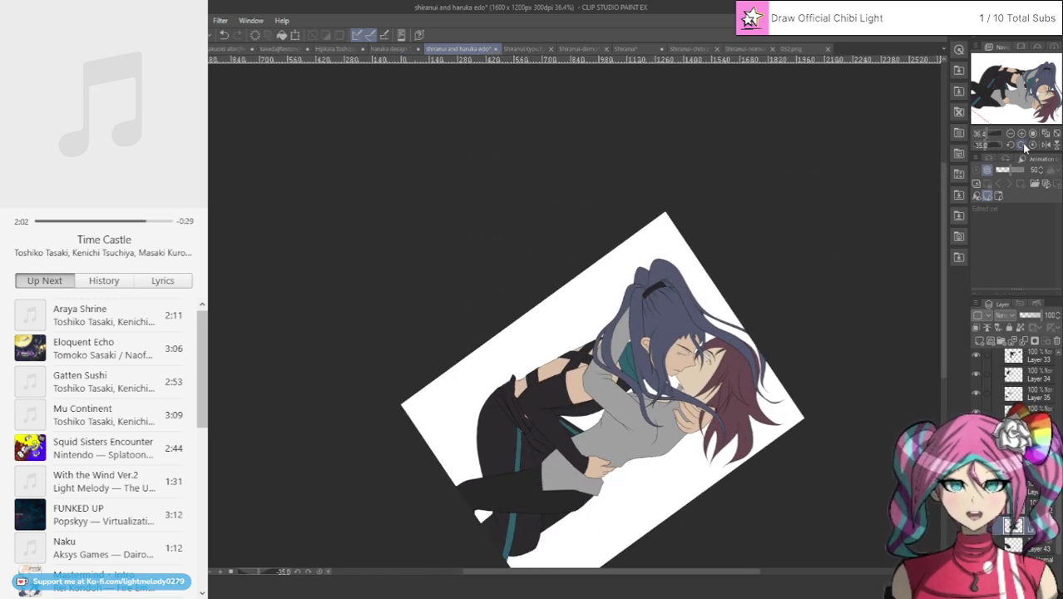
click(1023, 147)
click(1023, 146)
click(1023, 145)
click(1024, 145)
click(1024, 146)
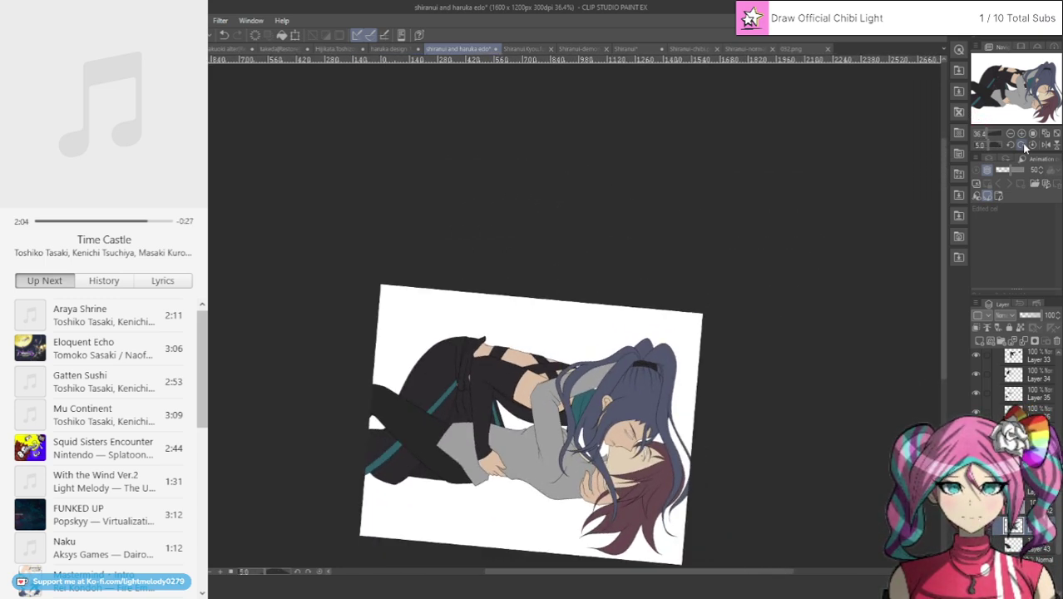
click(1010, 146)
drag(1005, 99, 985, 127)
scroll(746, 368, up, 2)
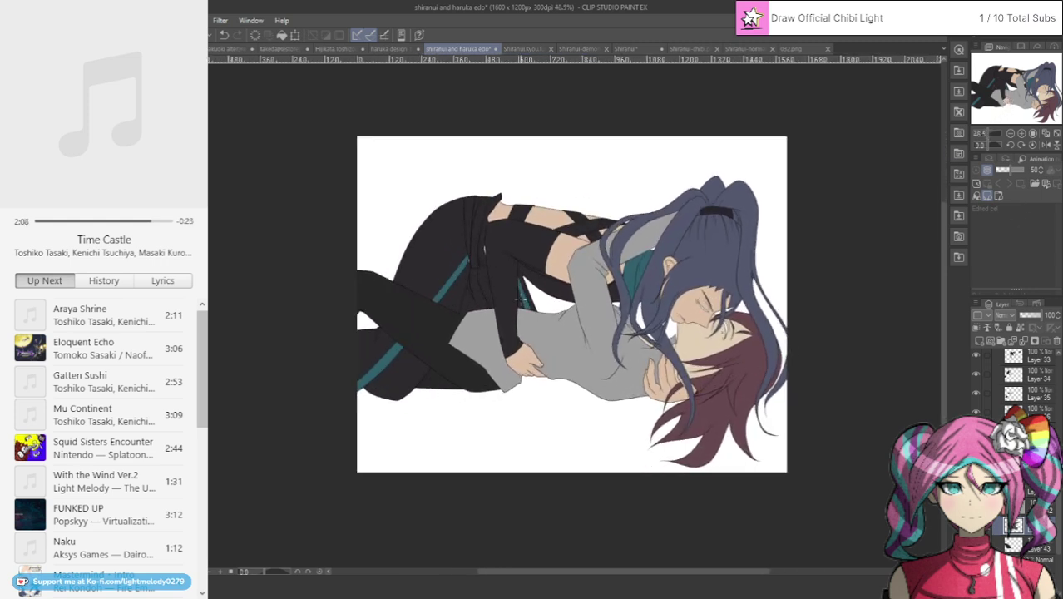
scroll(380, 127, up, 1)
scroll(380, 127, up, 1)
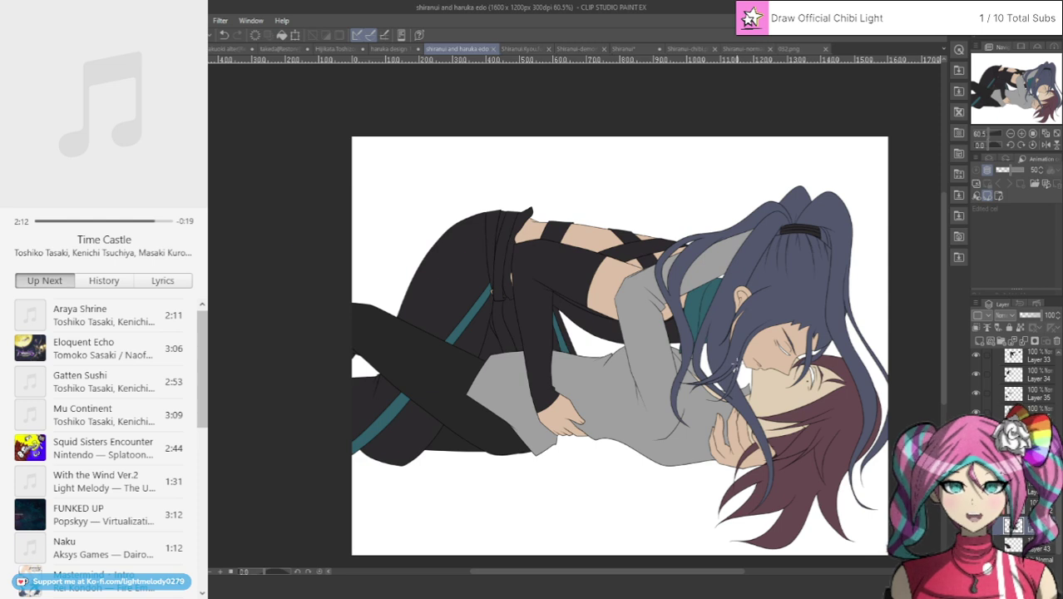
scroll(485, 445, up, 1)
drag(1008, 95, 1013, 98)
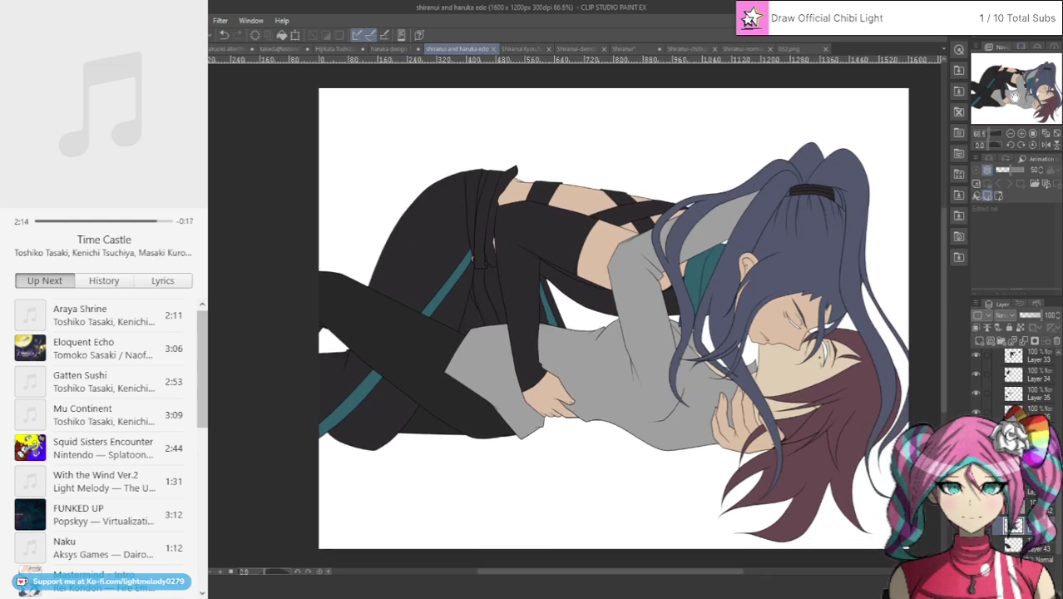